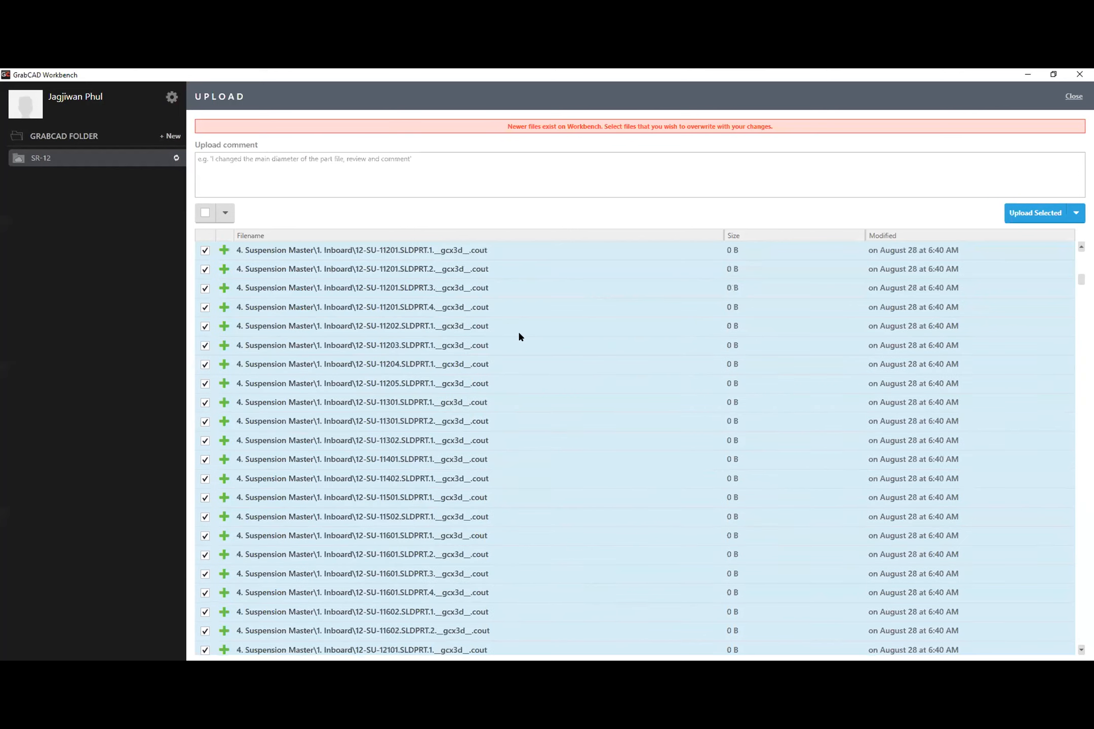
Examine the SR-12 upload list for updated, new and conflicting files, and close it
scroll(521, 387, down, 20)
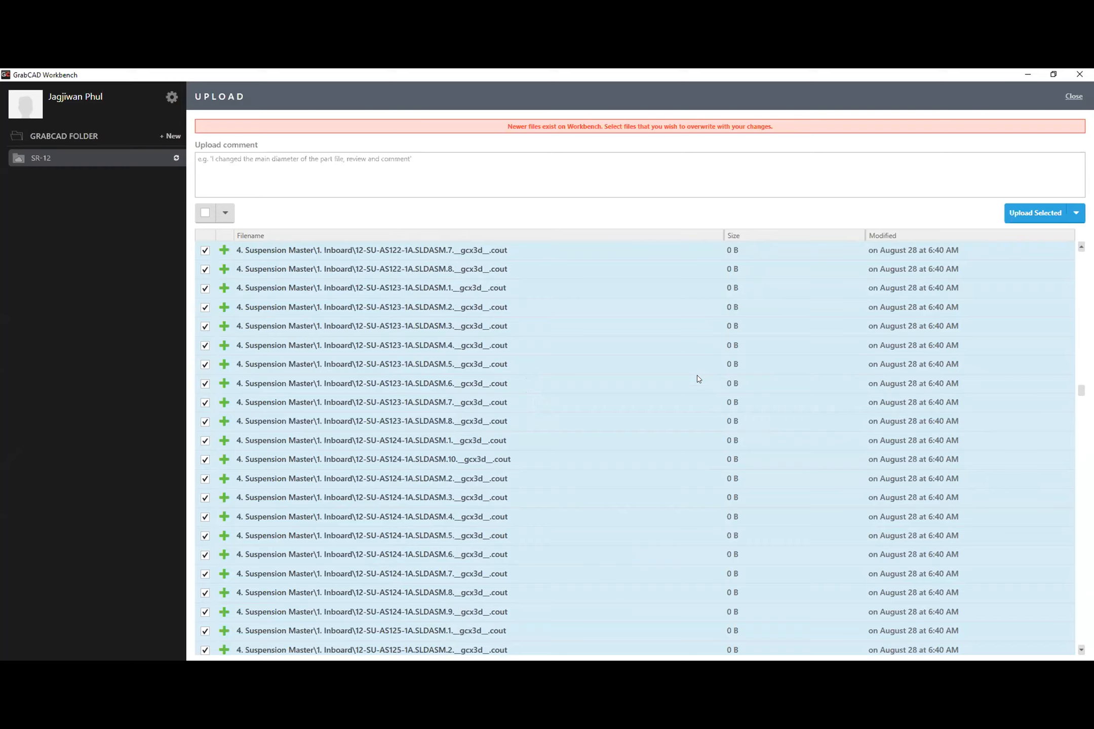
scroll(564, 466, up, 15)
scroll(564, 466, up, 10)
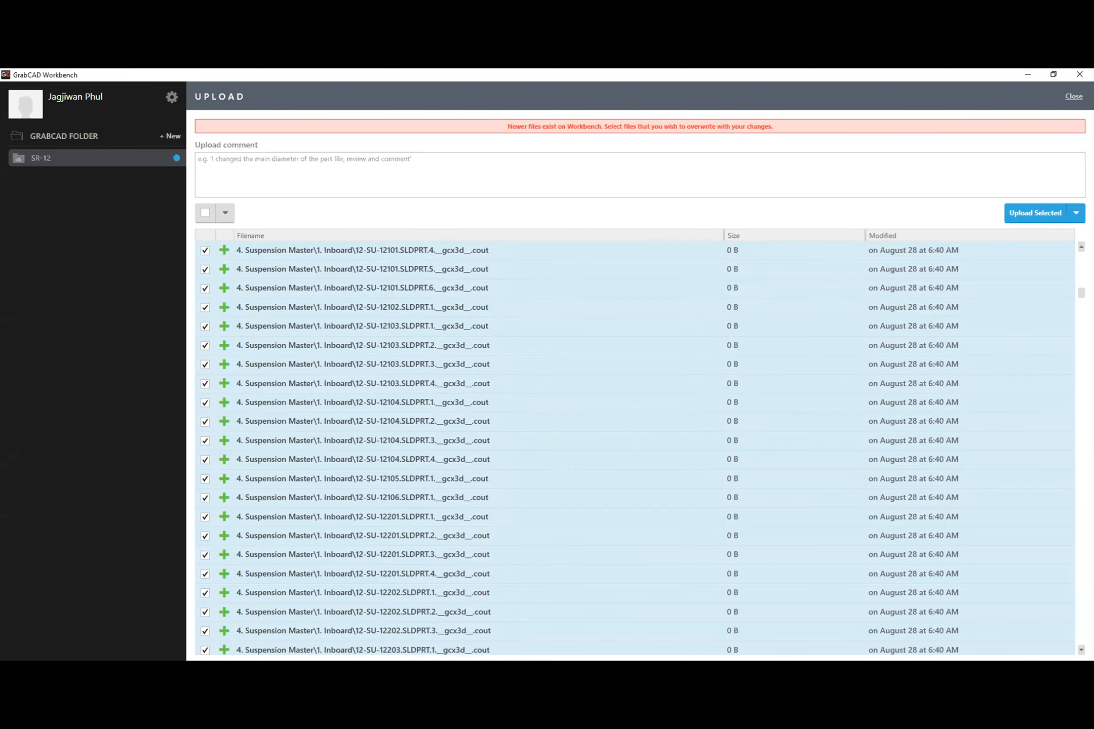
scroll(564, 466, up, 15)
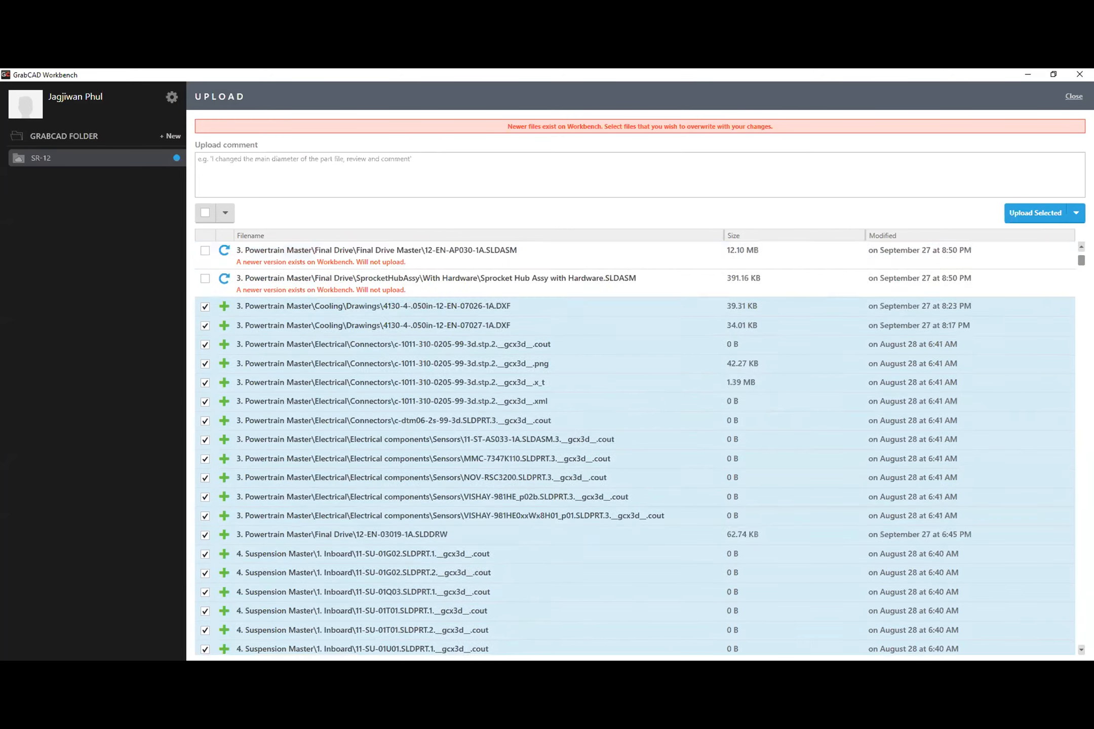
scroll(564, 467, down, 15)
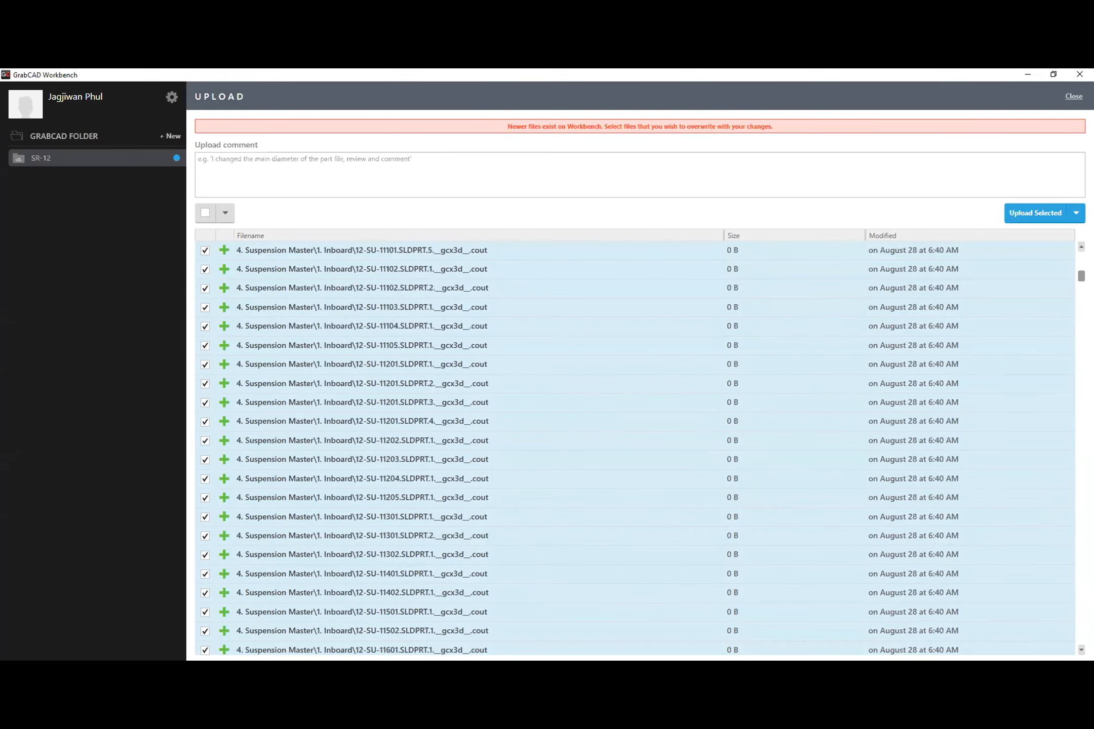
mouse_move(1081, 270)
mouse_down()
mouse_move(1081, 257)
mouse_move(1065, 340)
mouse_move(1071, 512)
mouse_move(1073, 256)
mouse_up()
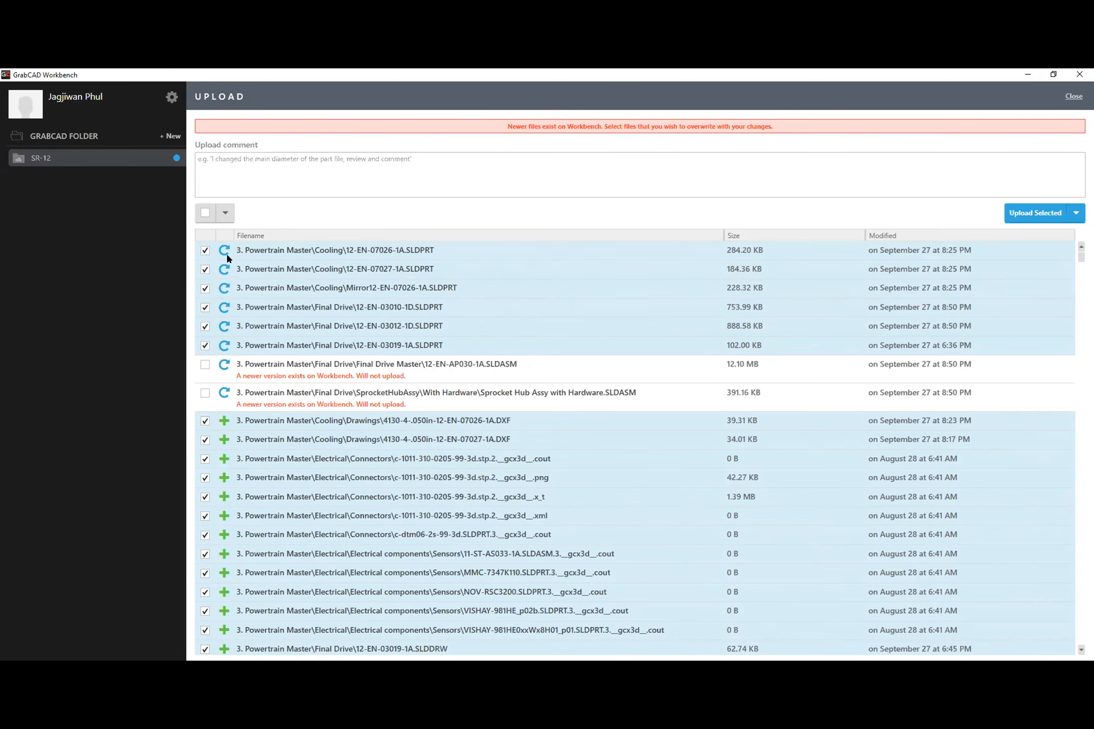
scroll(221, 254, down, 3)
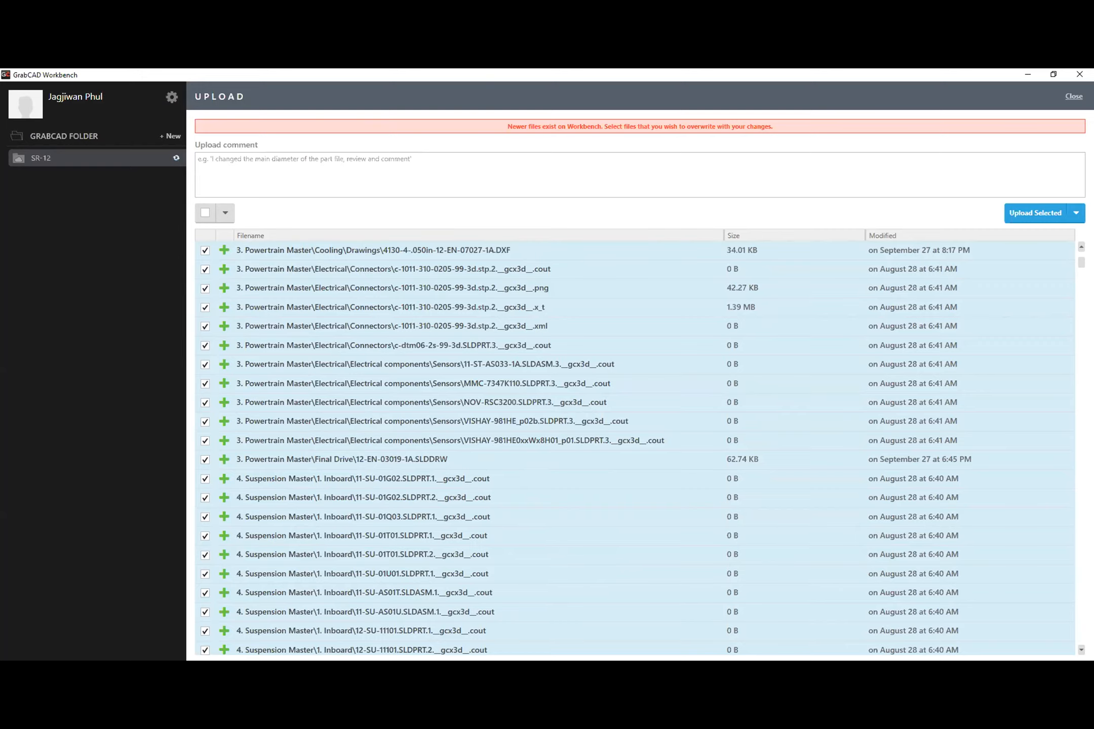
click(1069, 98)
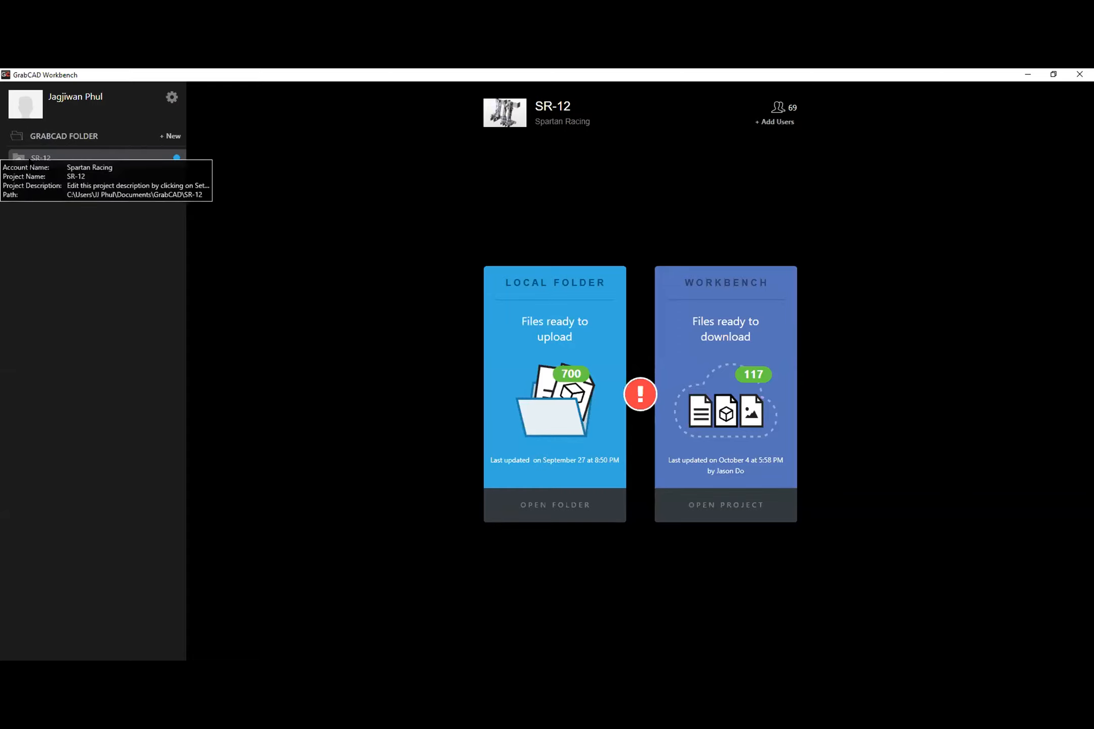
Open the SR-12 project in the web browser, examine the file changes in its Project Updates feed, and return to GrabCAD Workbench
click(720, 506)
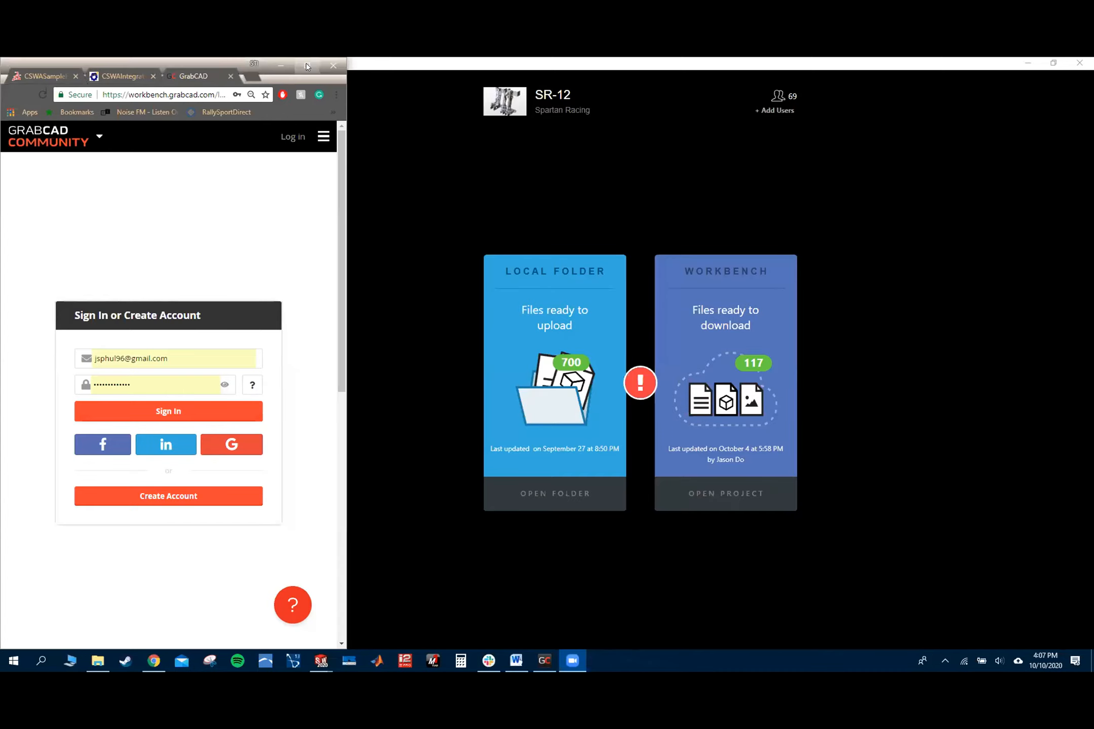
double_click(306, 63)
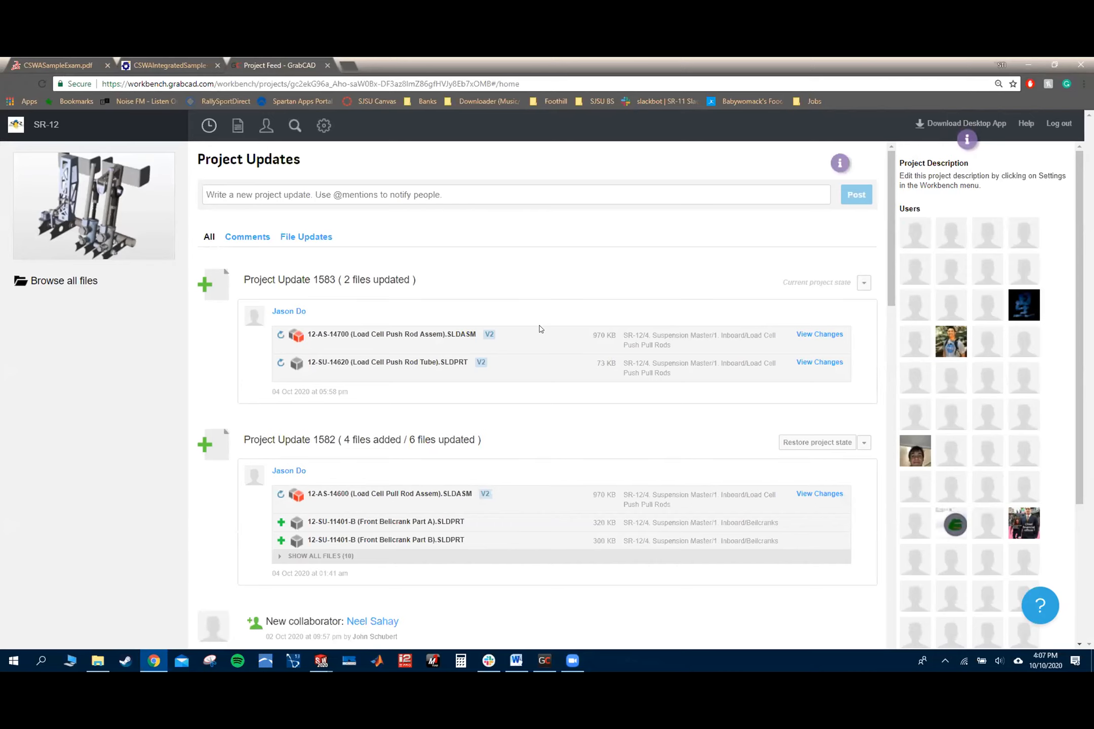
scroll(544, 334, down, 5)
scroll(552, 347, down, 20)
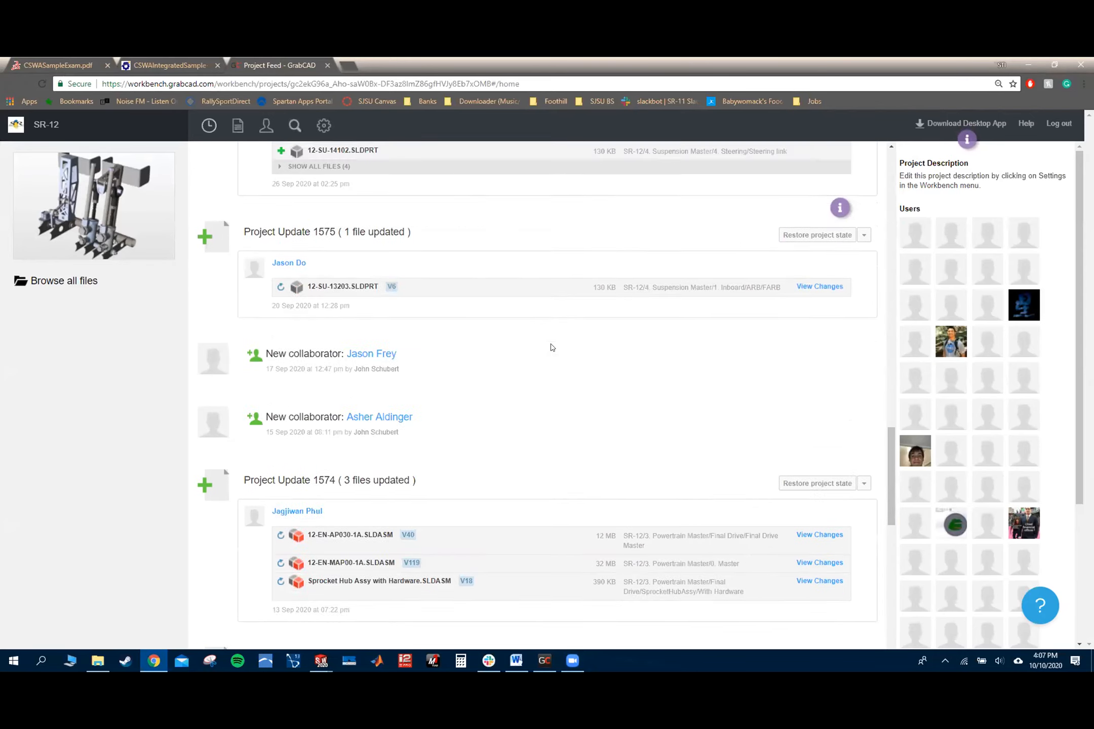
scroll(527, 404, up, 20)
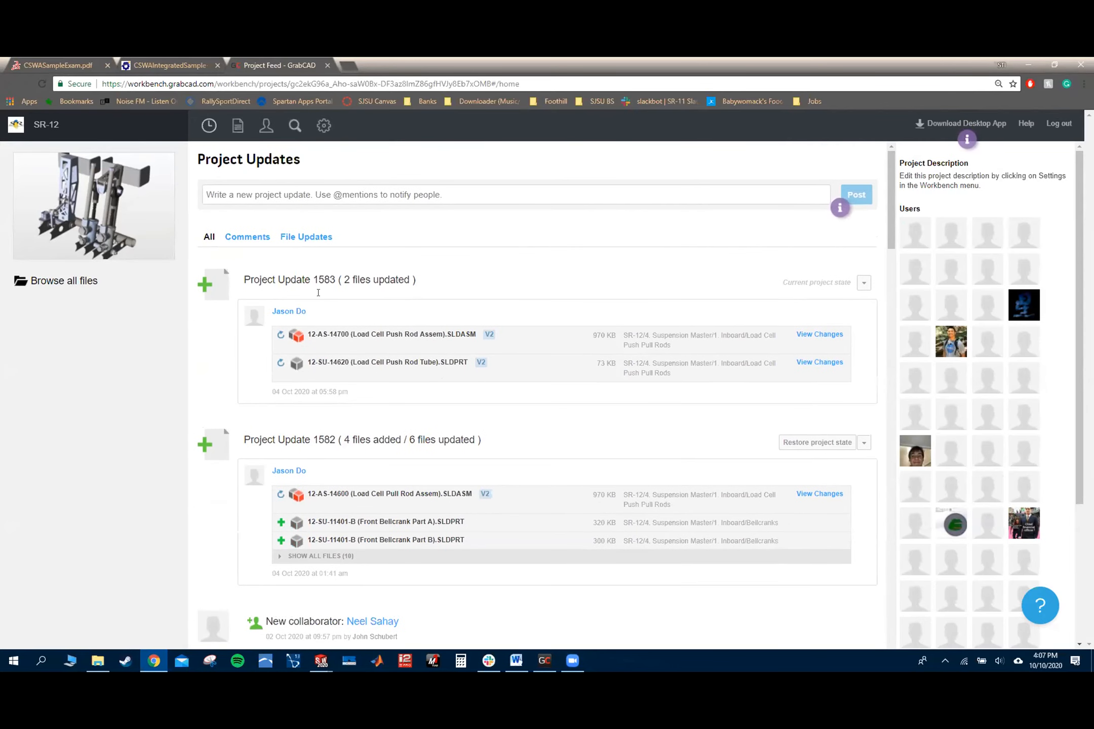
scroll(299, 385, down, 10)
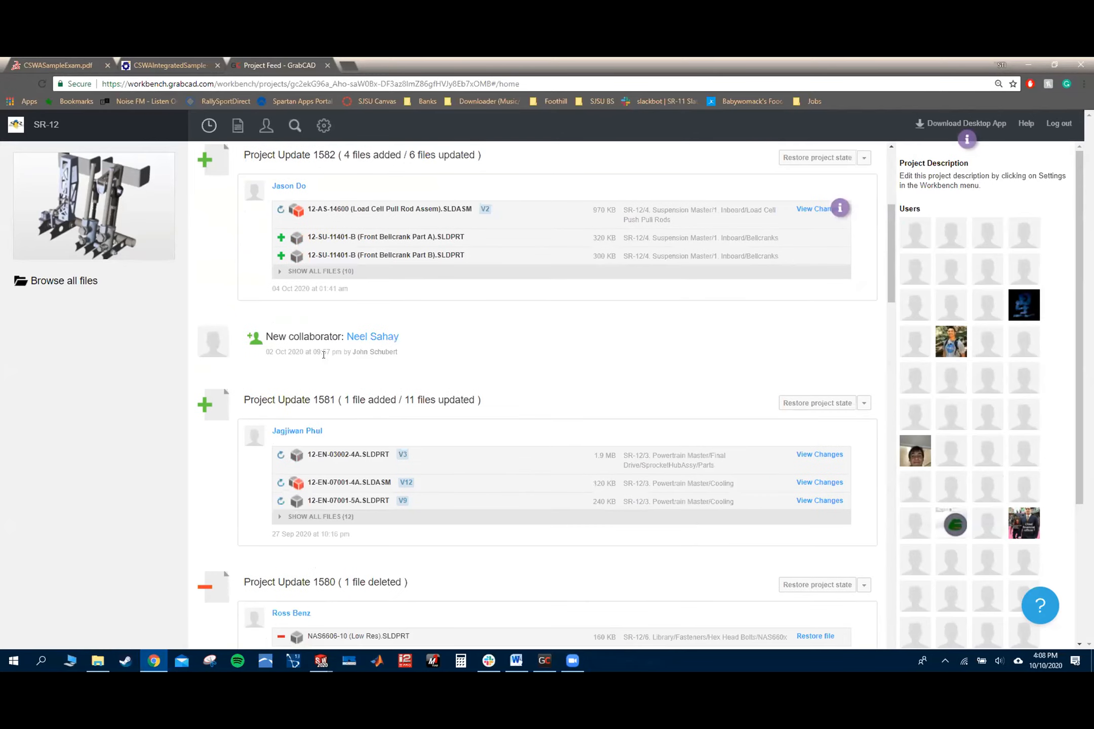
scroll(316, 357, down, 20)
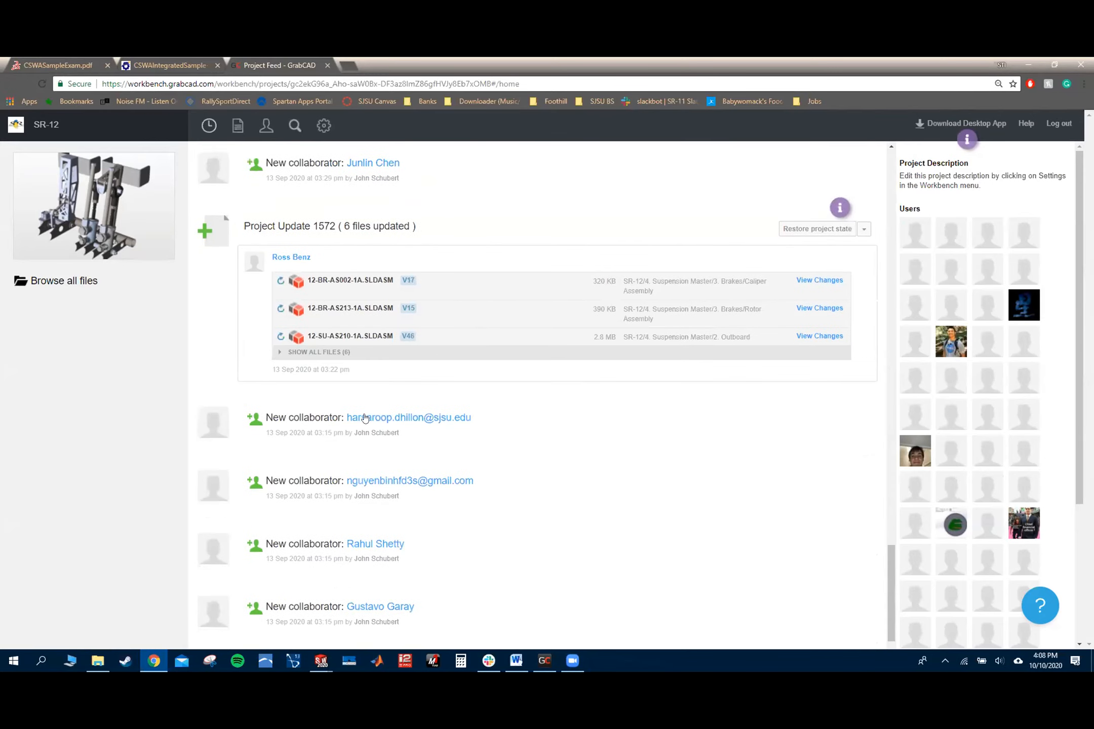
scroll(439, 457, up, 15)
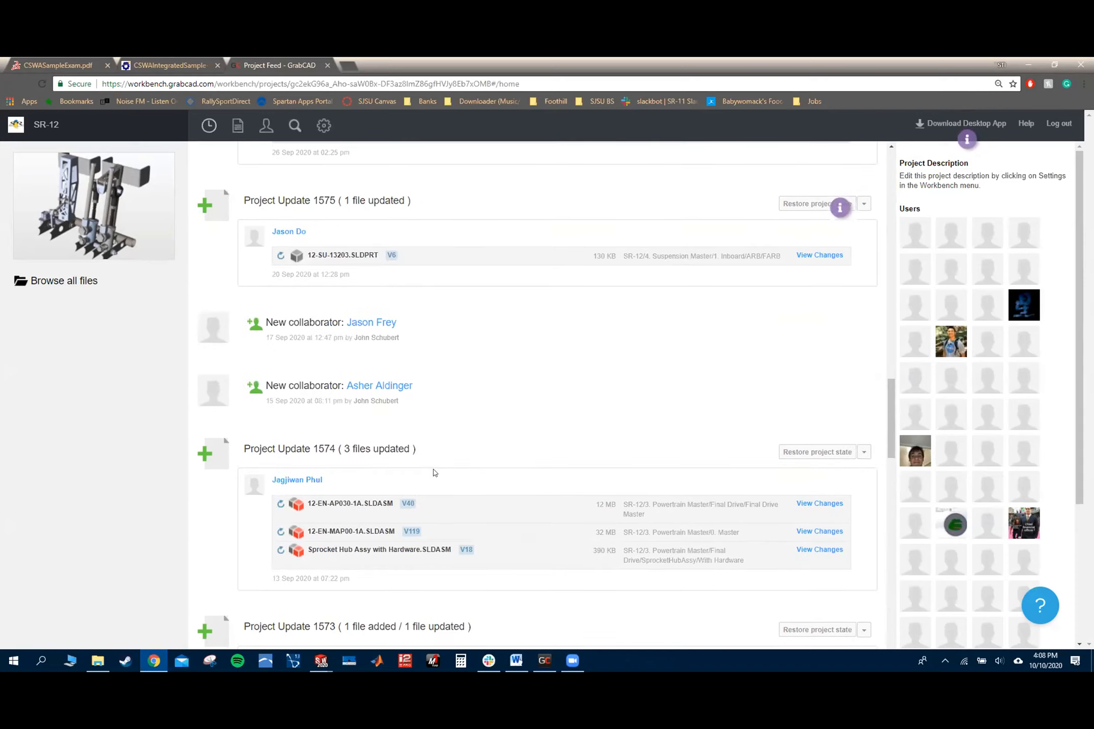
scroll(449, 468, up, 15)
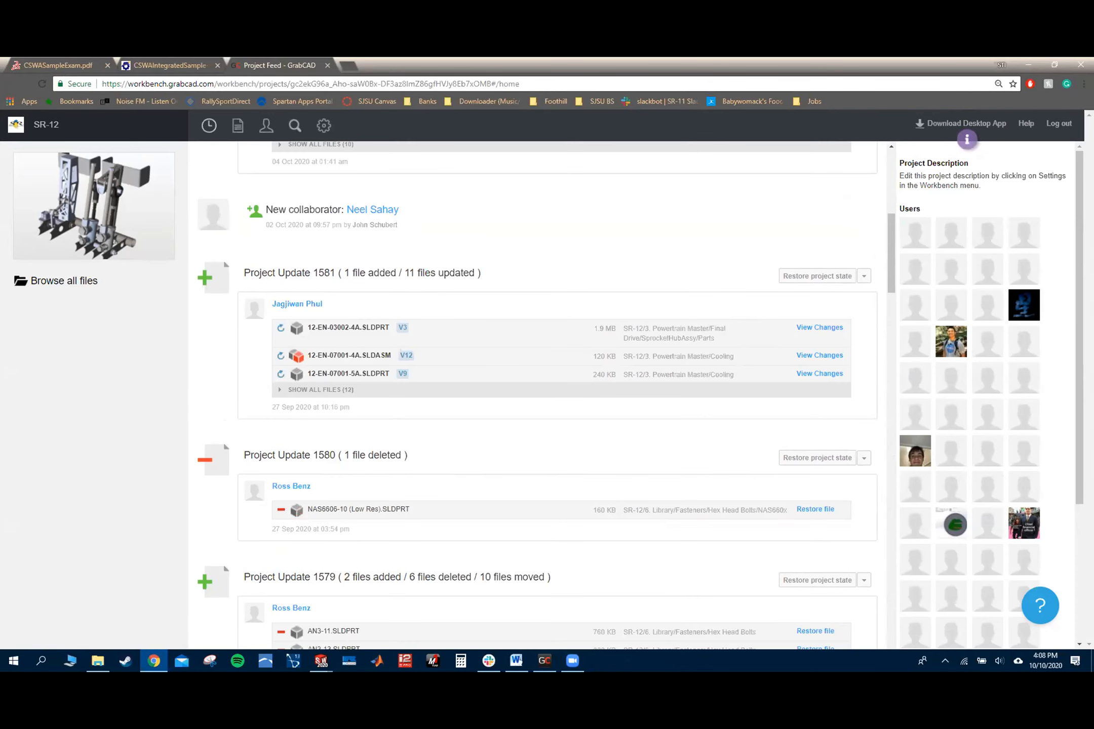
click(1028, 64)
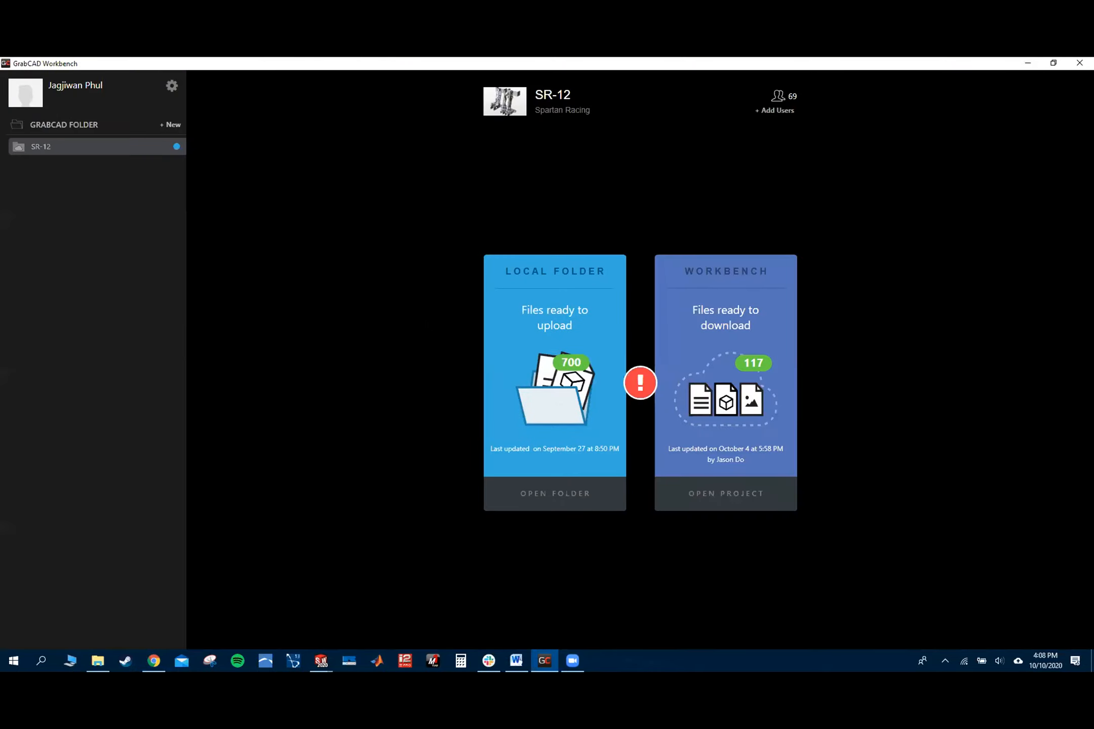
Examine the SR-12 download list of files changed on Workbench and return to the project overview
mouse_move(586, 283)
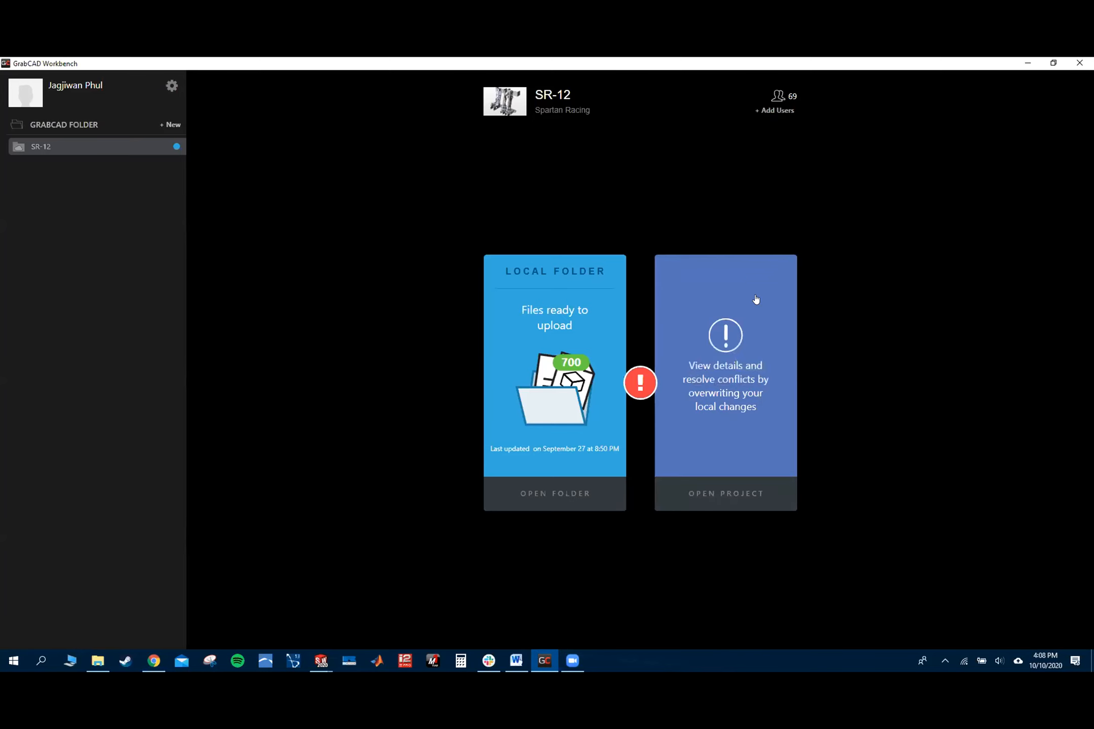
click(756, 299)
click(1038, 139)
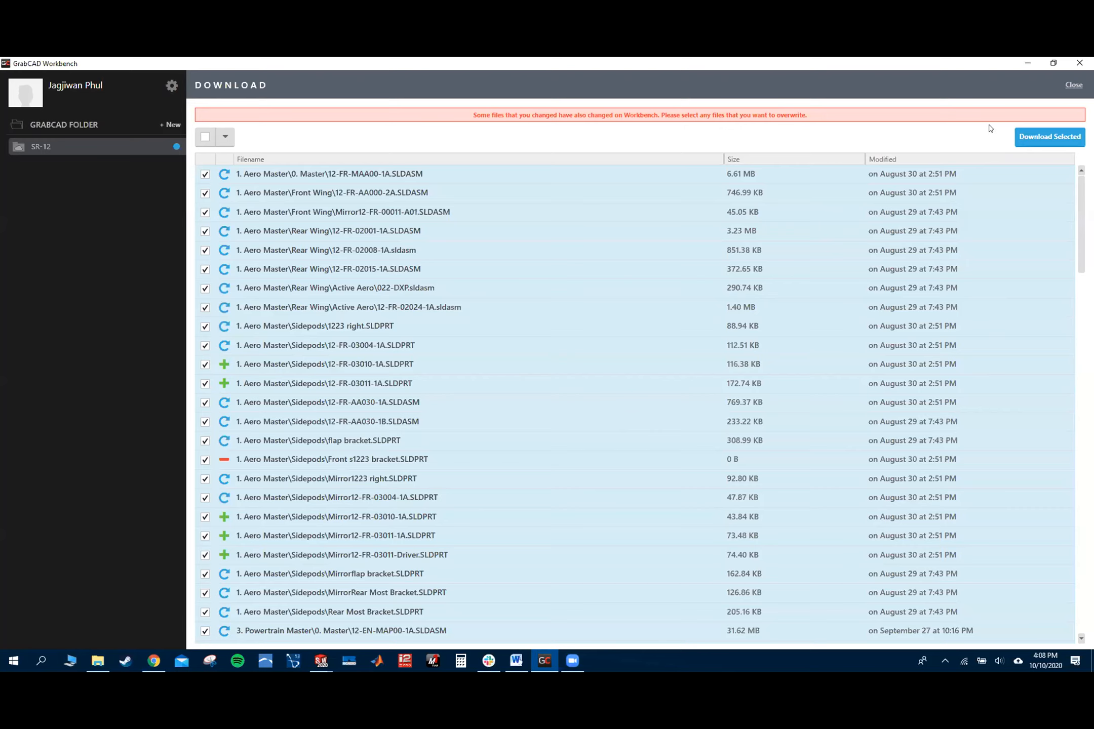
click(1027, 63)
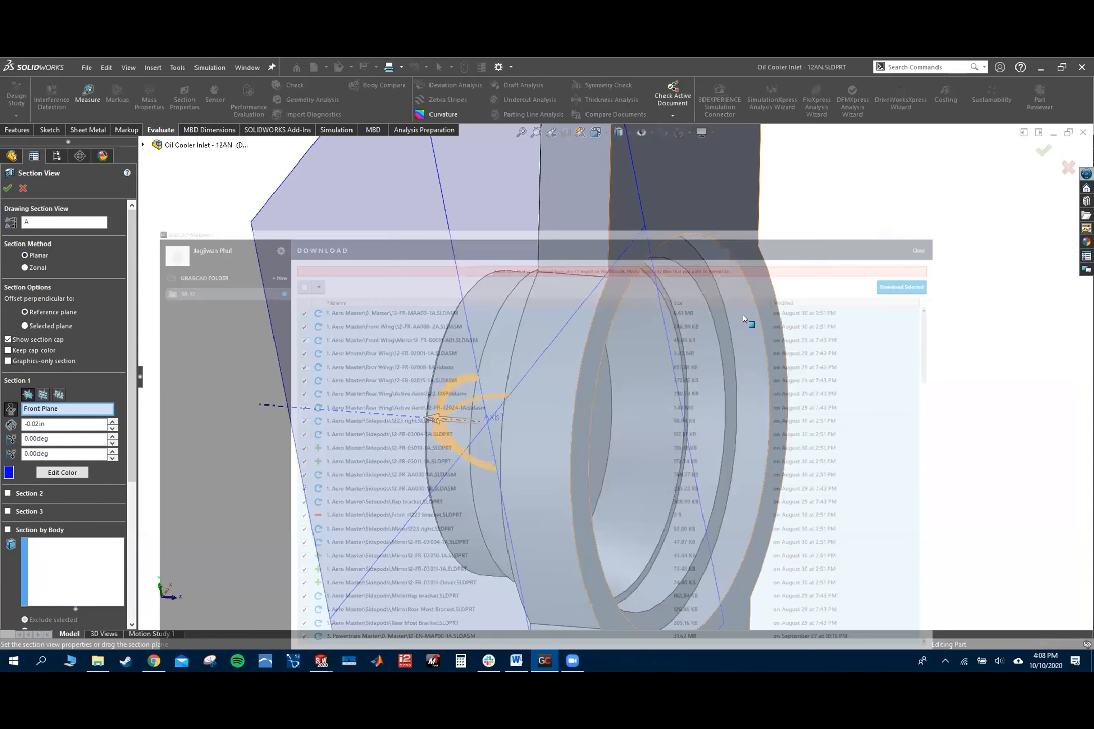
click(536, 667)
click(1073, 86)
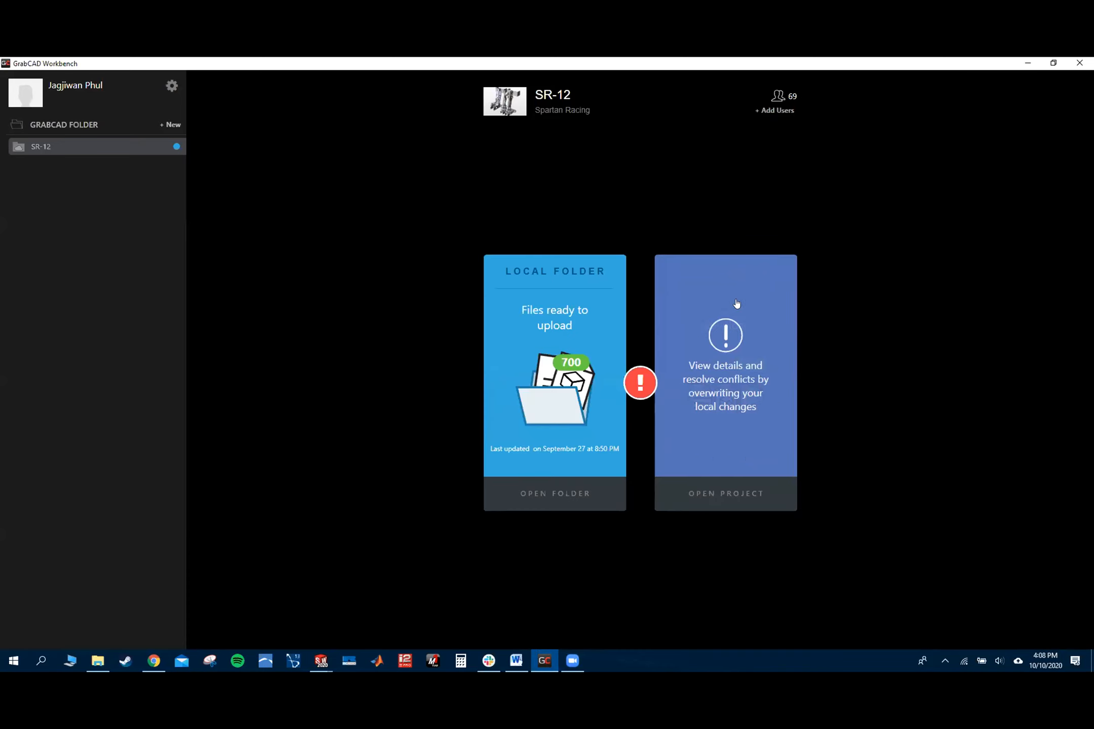
click(734, 305)
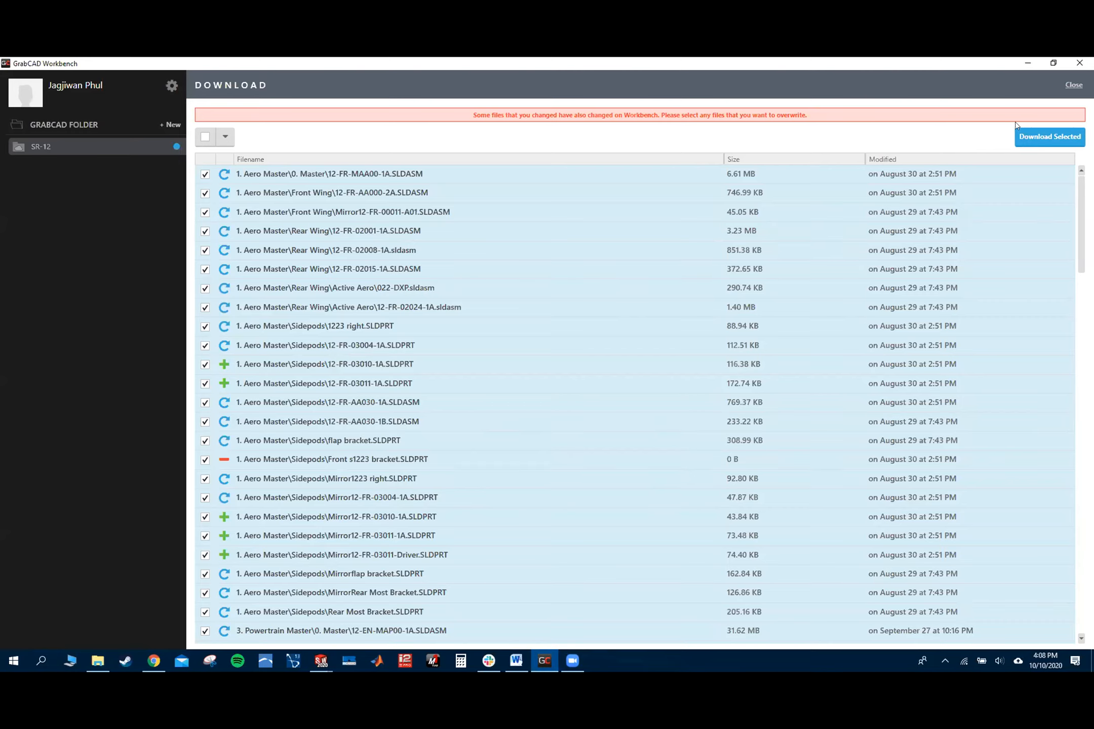
click(1019, 65)
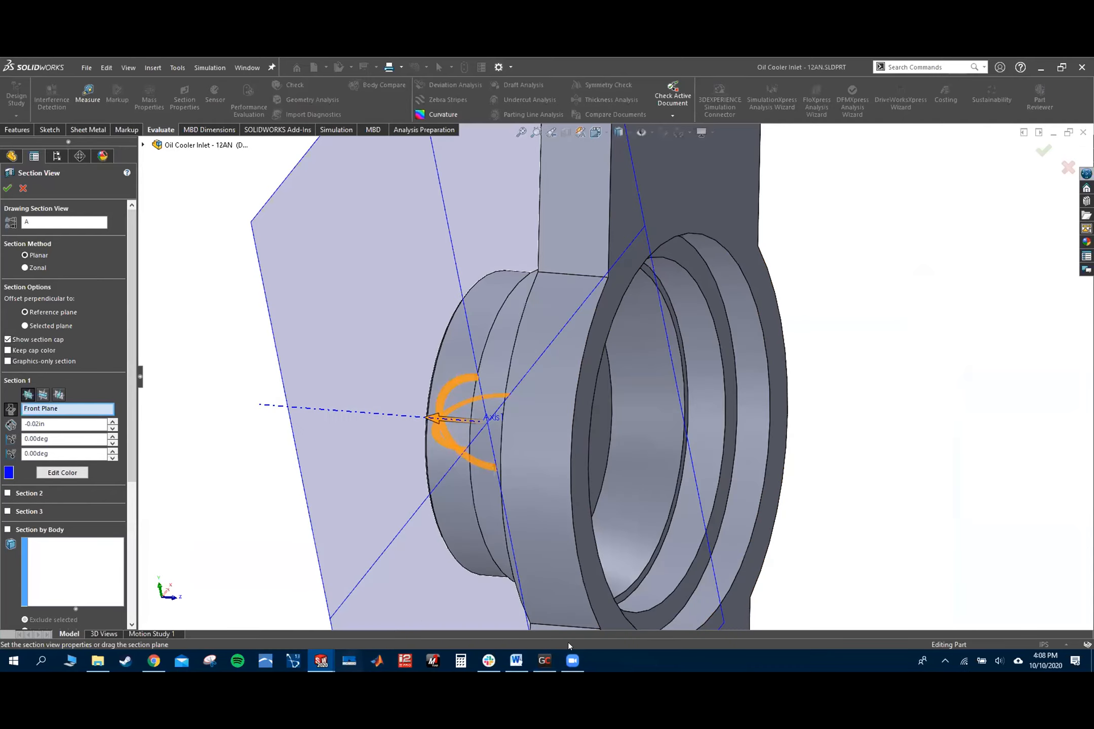
click(540, 657)
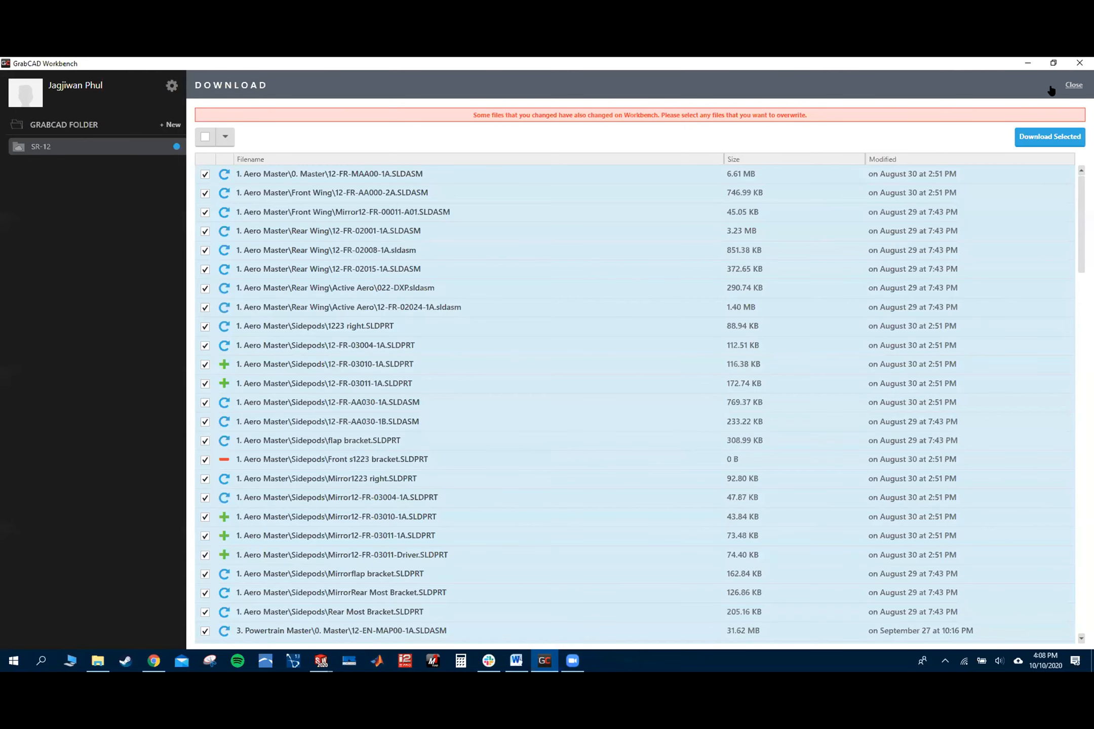
click(1072, 85)
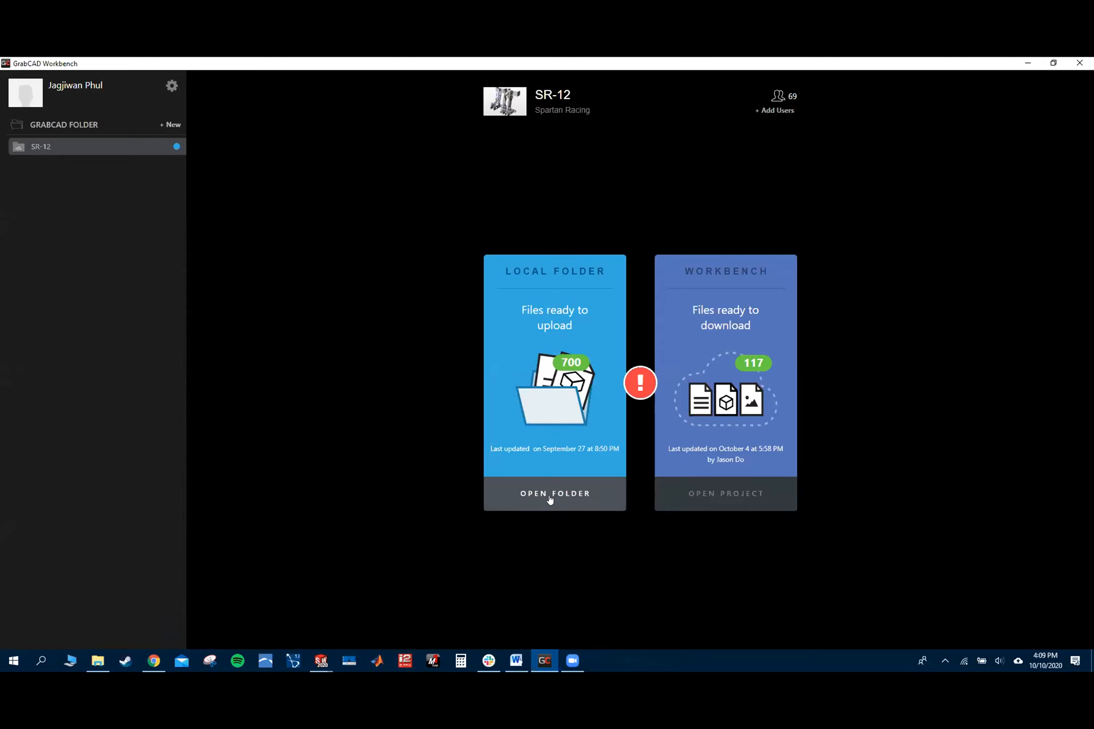
Open the local SR-12 folder, trace its path from Documents, browse to 3. Powertrain Master\Intake, and return to GrabCAD Workbench
click(550, 498)
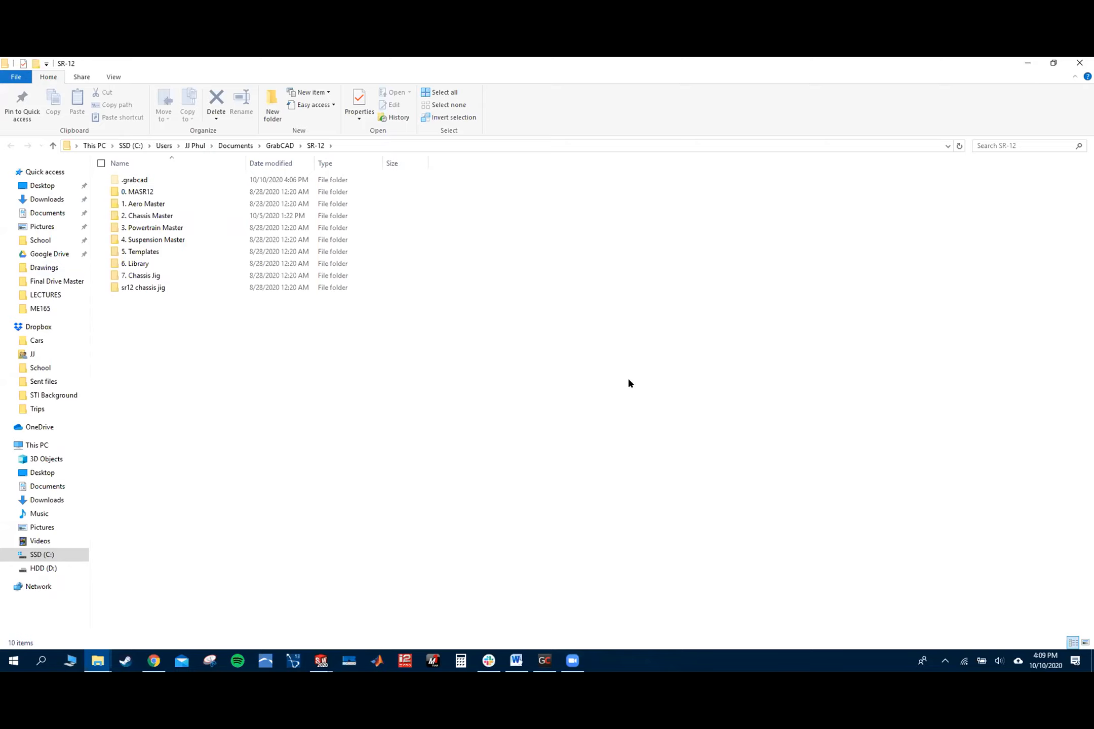
click(236, 145)
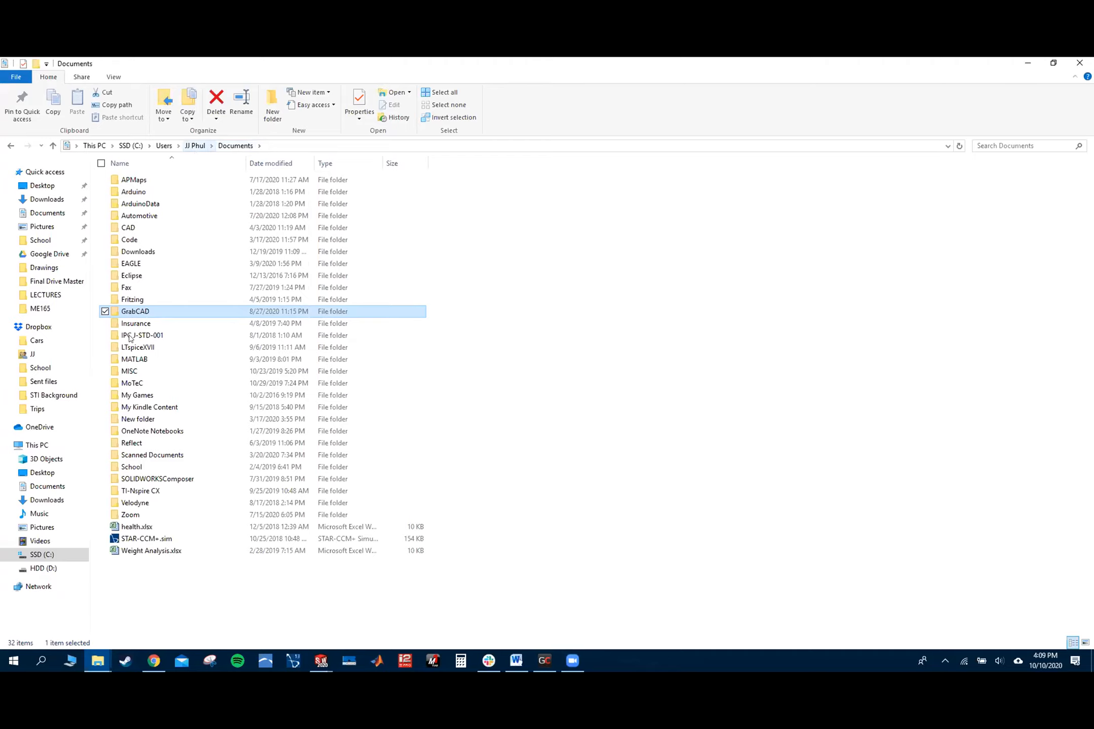
double_click(131, 311)
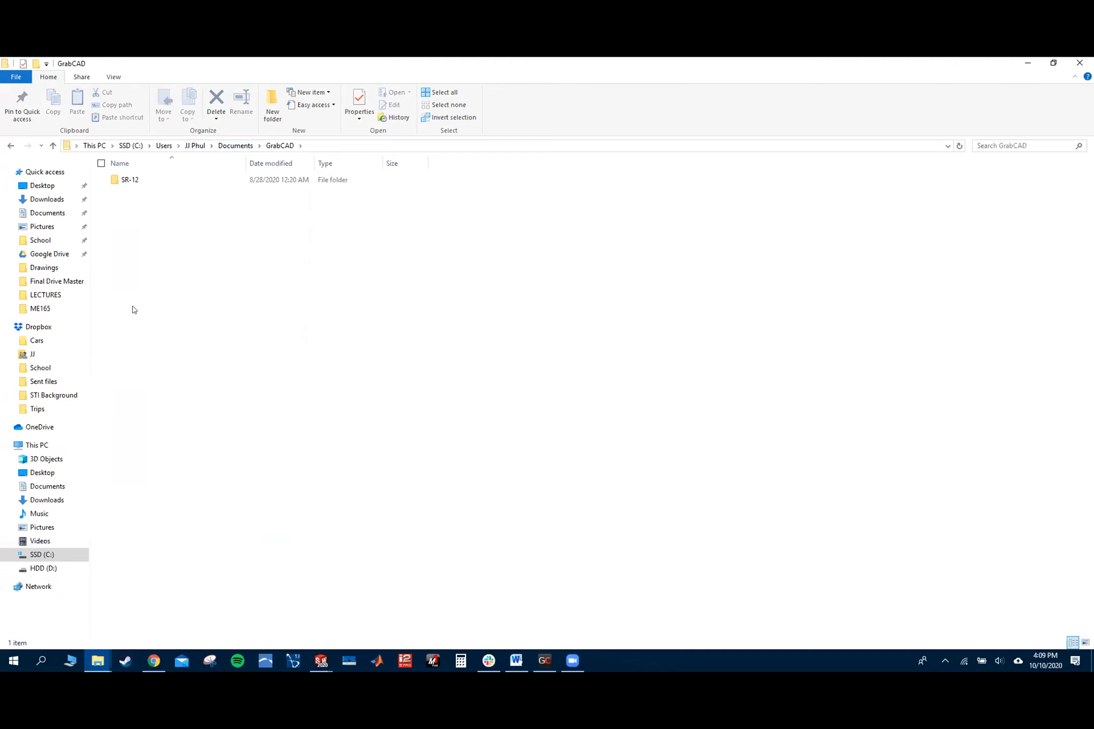
double_click(131, 180)
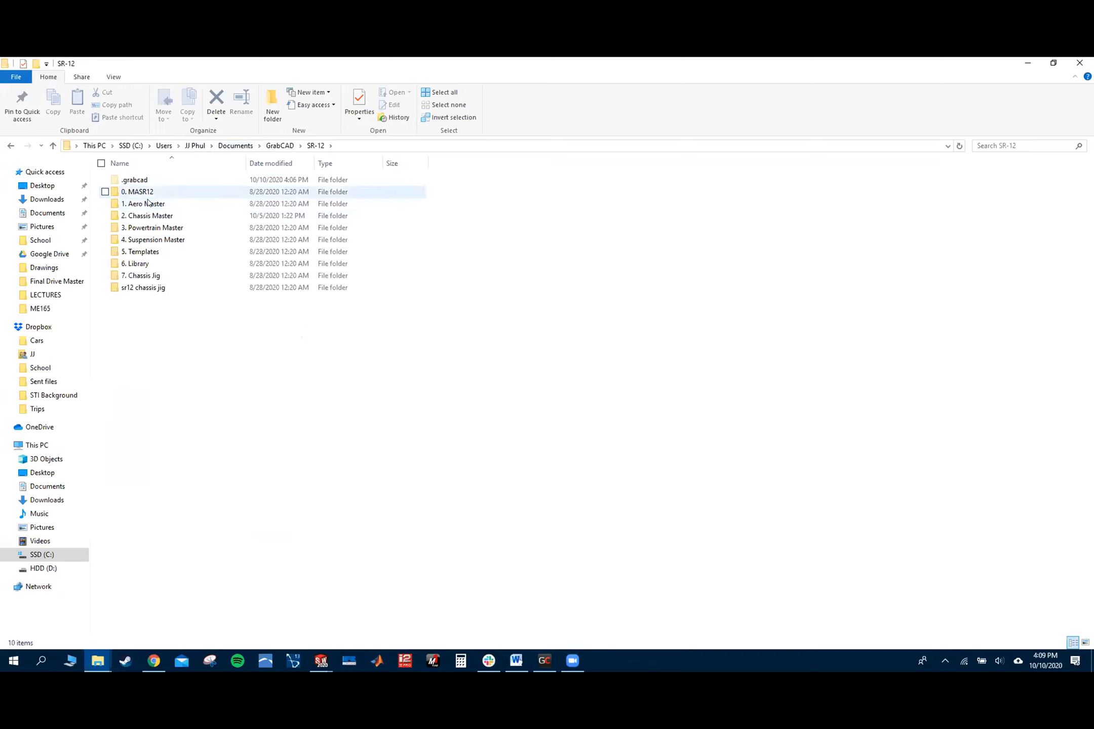
double_click(152, 227)
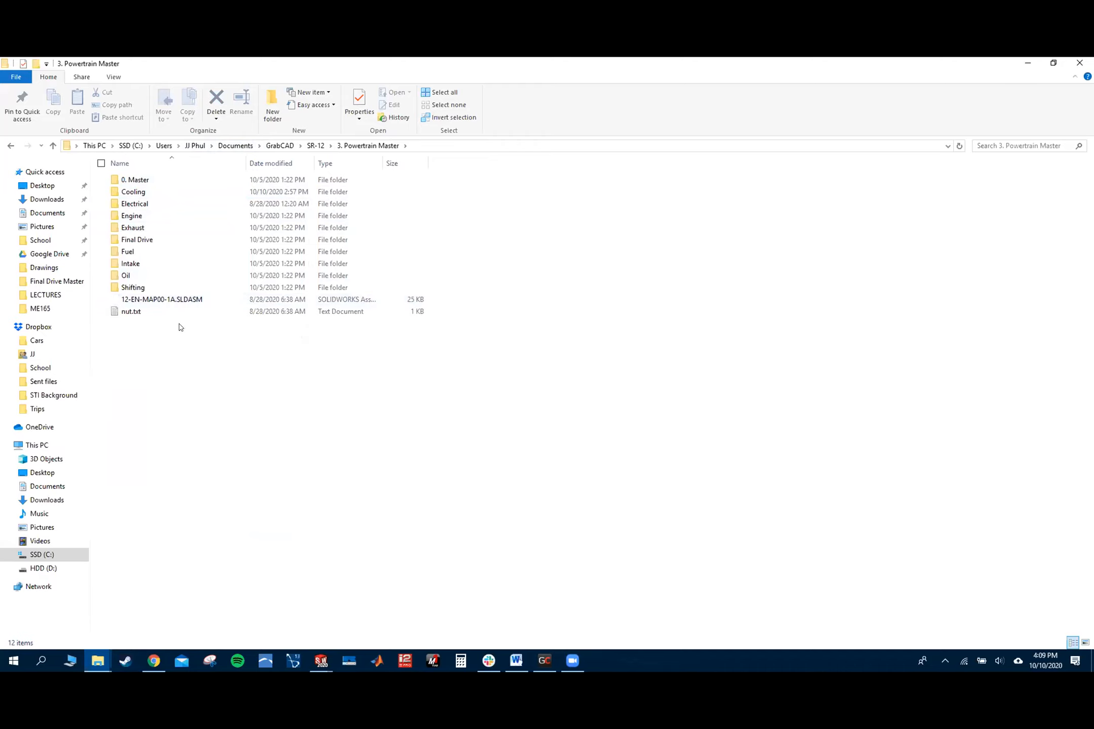
double_click(150, 264)
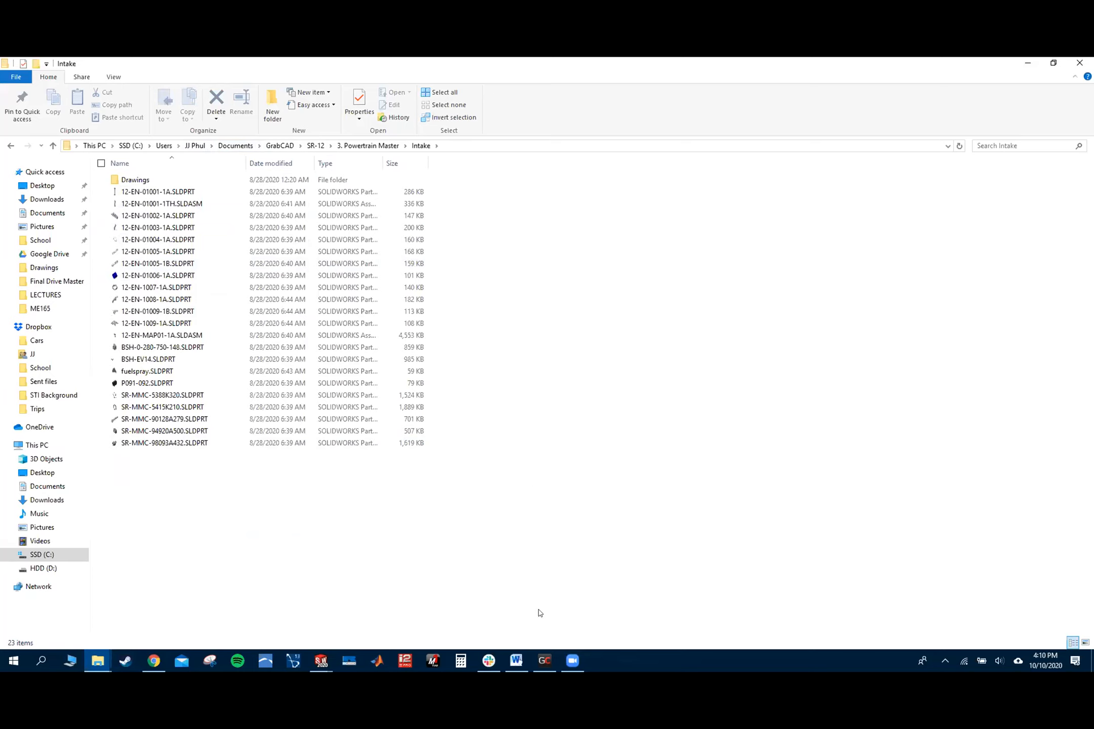
mouse_move(537, 667)
click(552, 658)
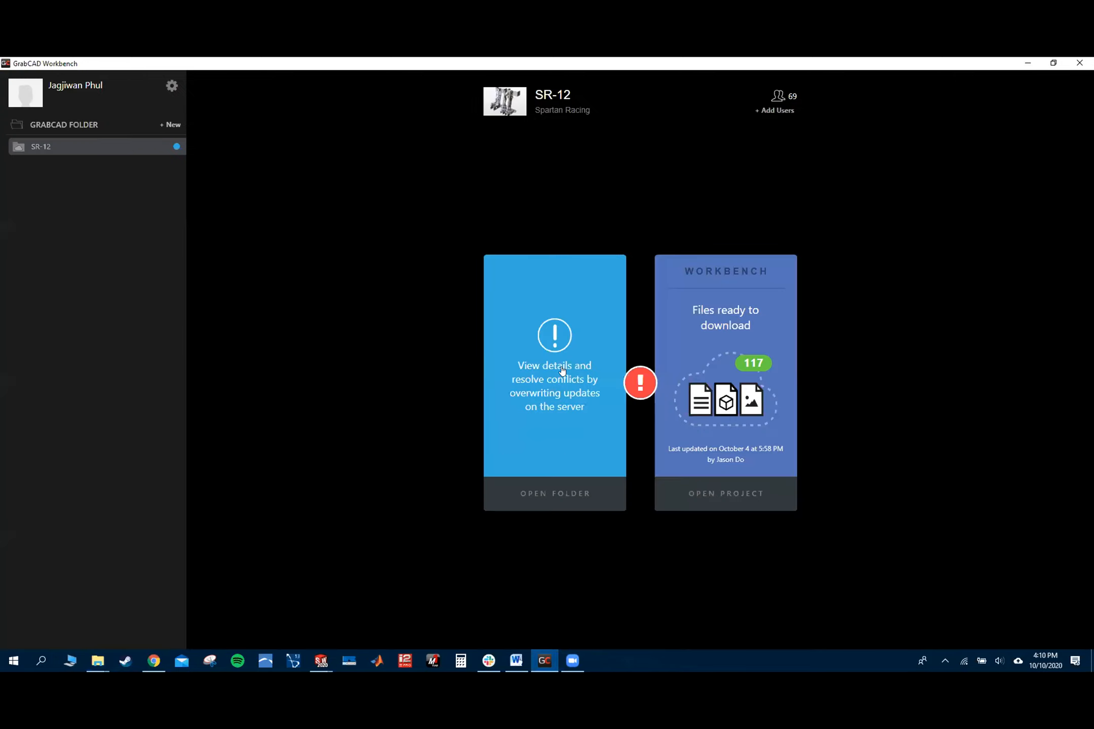
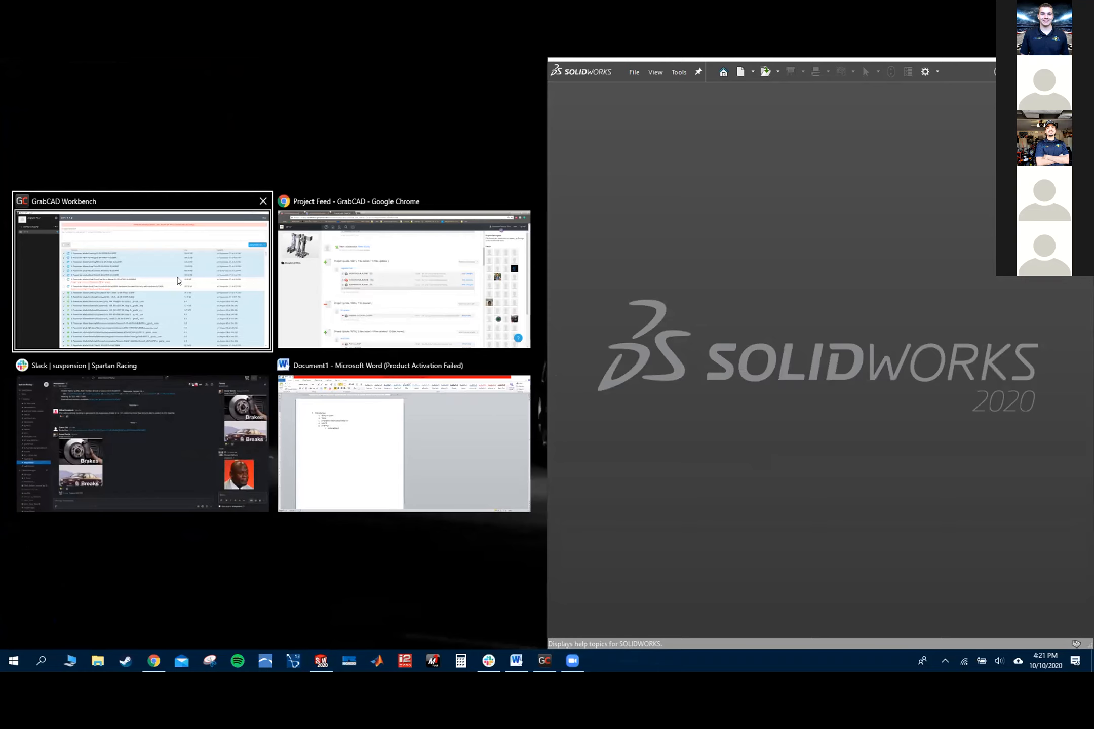
Switch to Chrome, close the GrabCAD project feed, and bring up the Tool Block Step 1 question on page 19 of CSWASampleExam.pdf
click(326, 273)
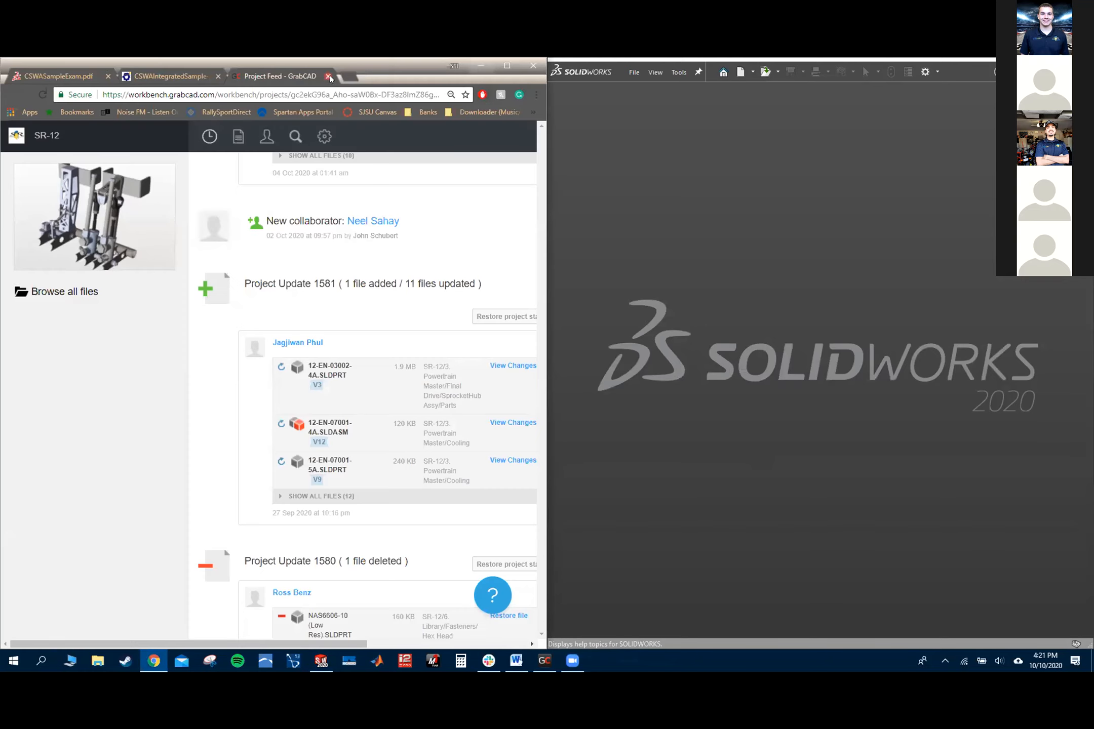
key(ctrl+w)
click(59, 71)
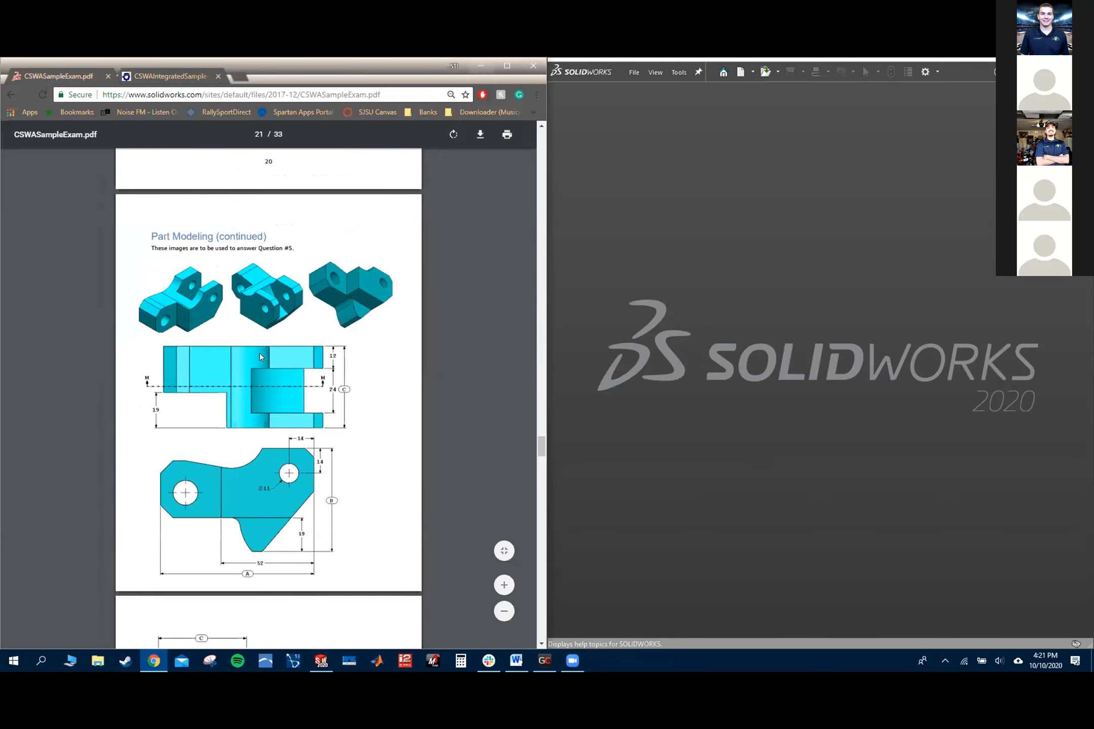
scroll(259, 353, up, 5)
scroll(256, 363, down, 2)
scroll(256, 363, up, 10)
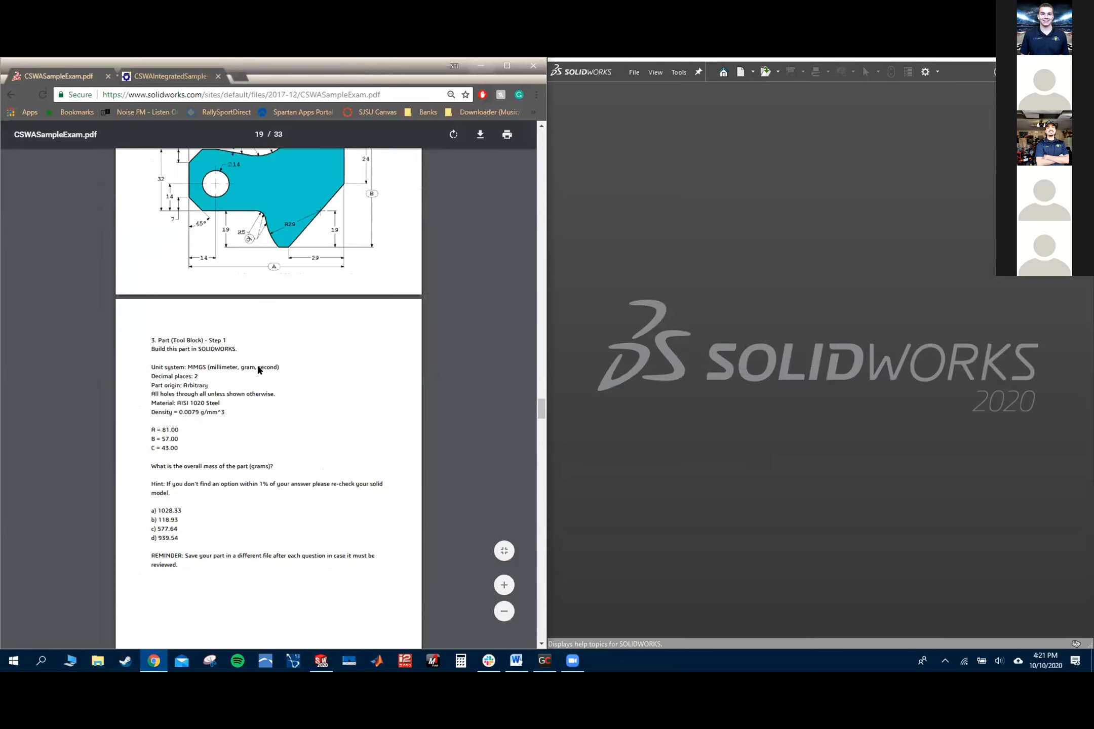
Bring up the Part 2 drawing on page 18 of the exam PDF and widen the SOLIDWORKS window beside it
scroll(257, 366, up, 2)
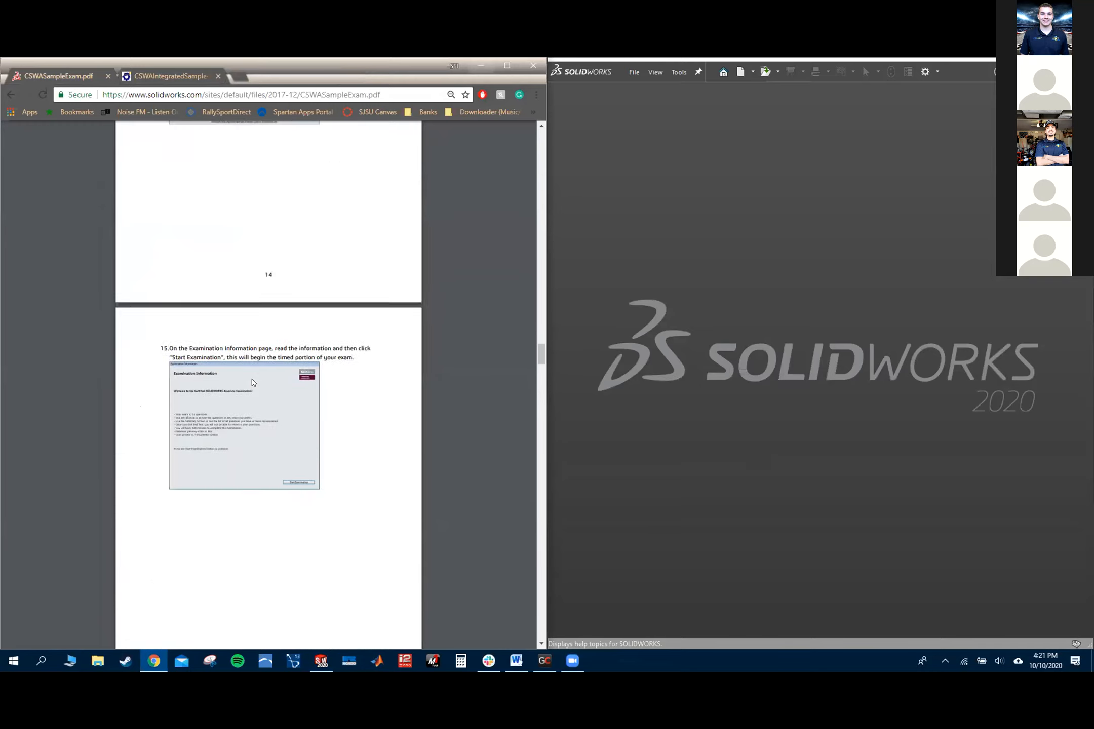
scroll(253, 383, down, 10)
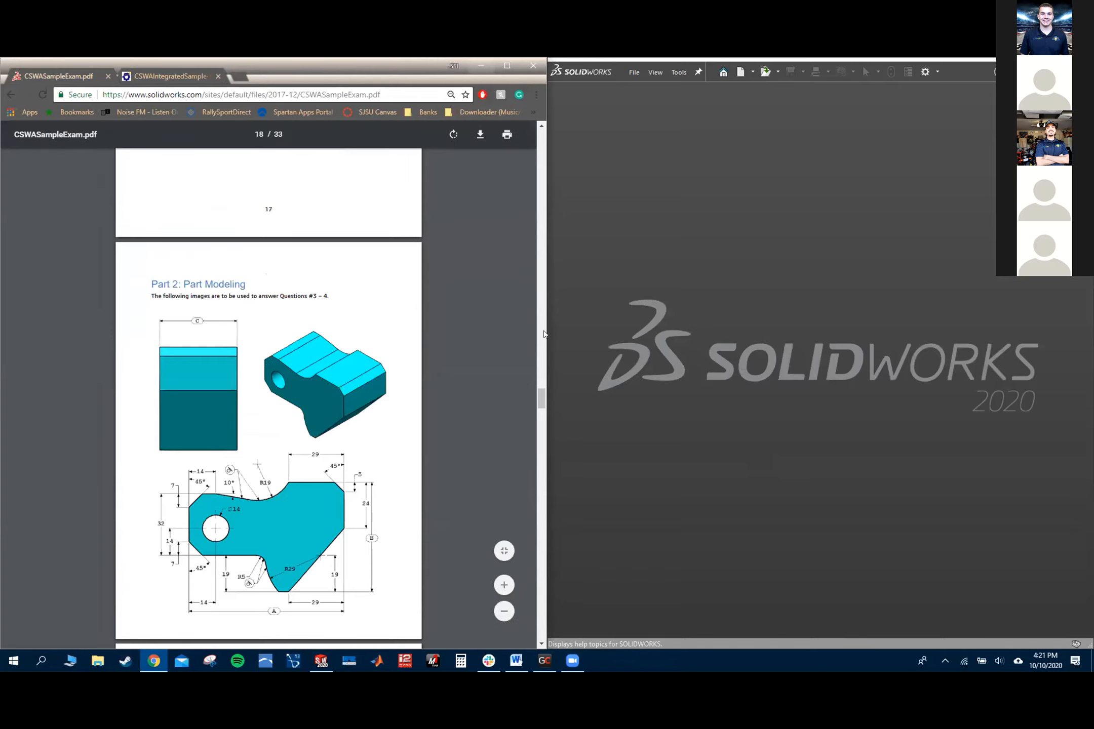
drag(543, 332, 422, 352)
click(544, 378)
drag(528, 378, 382, 381)
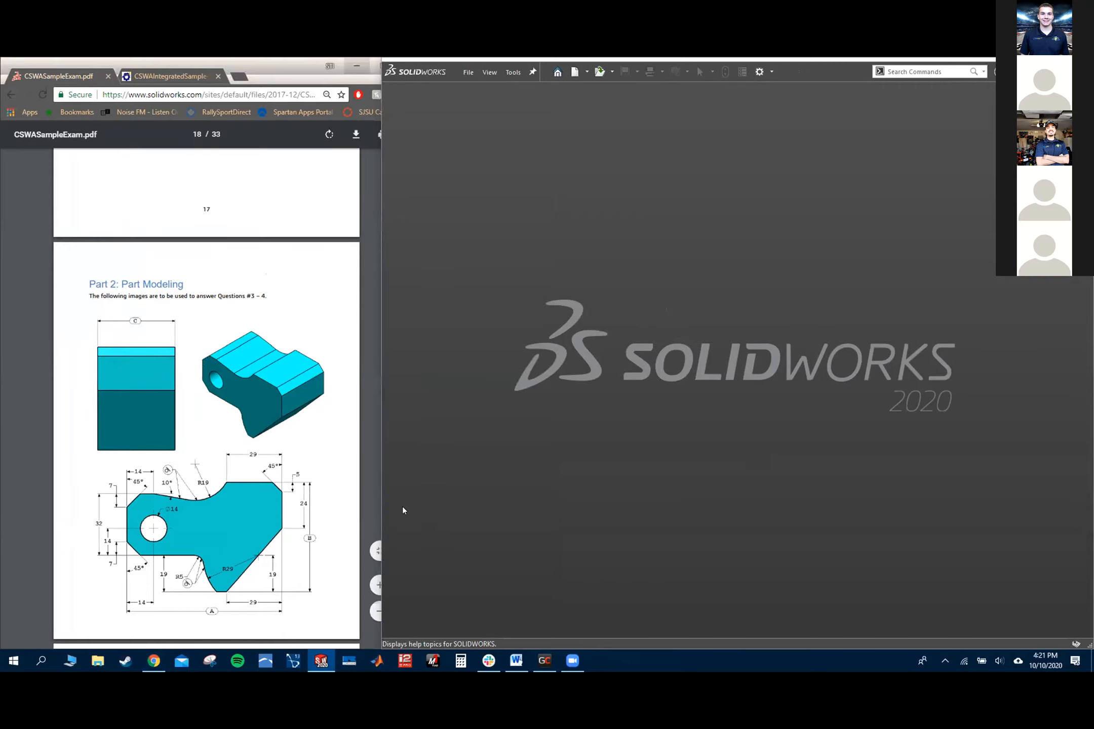
Create a new part document in SOLIDWORKS from the default template
click(574, 71)
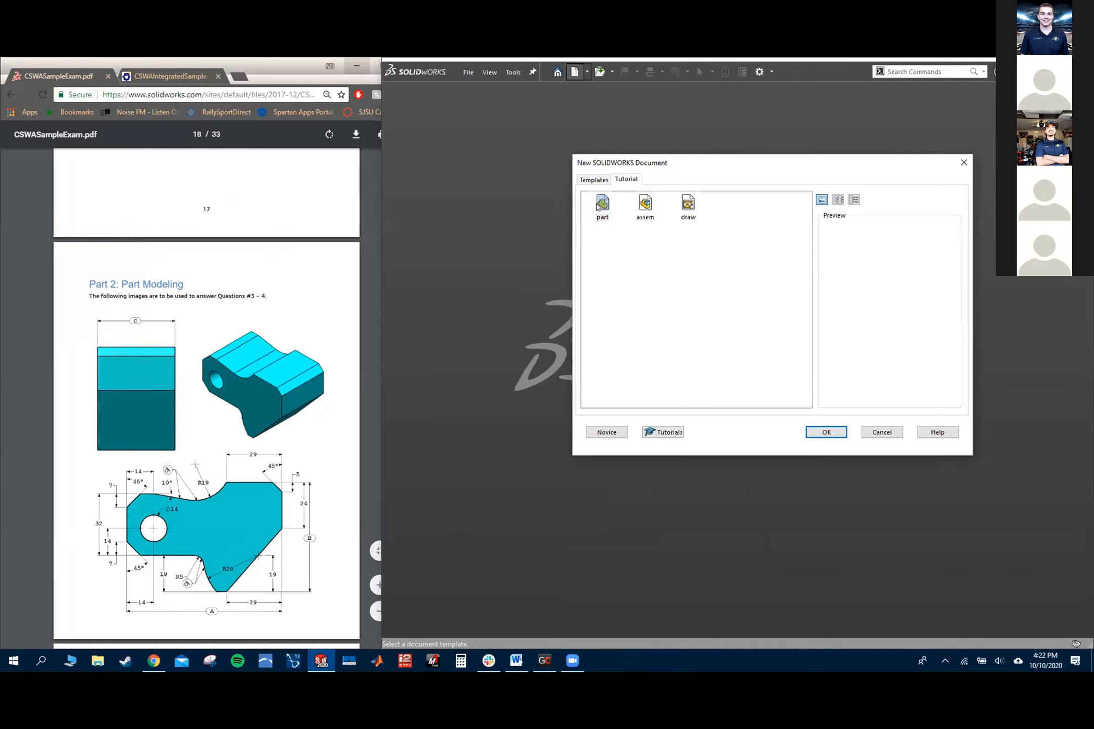
click(824, 434)
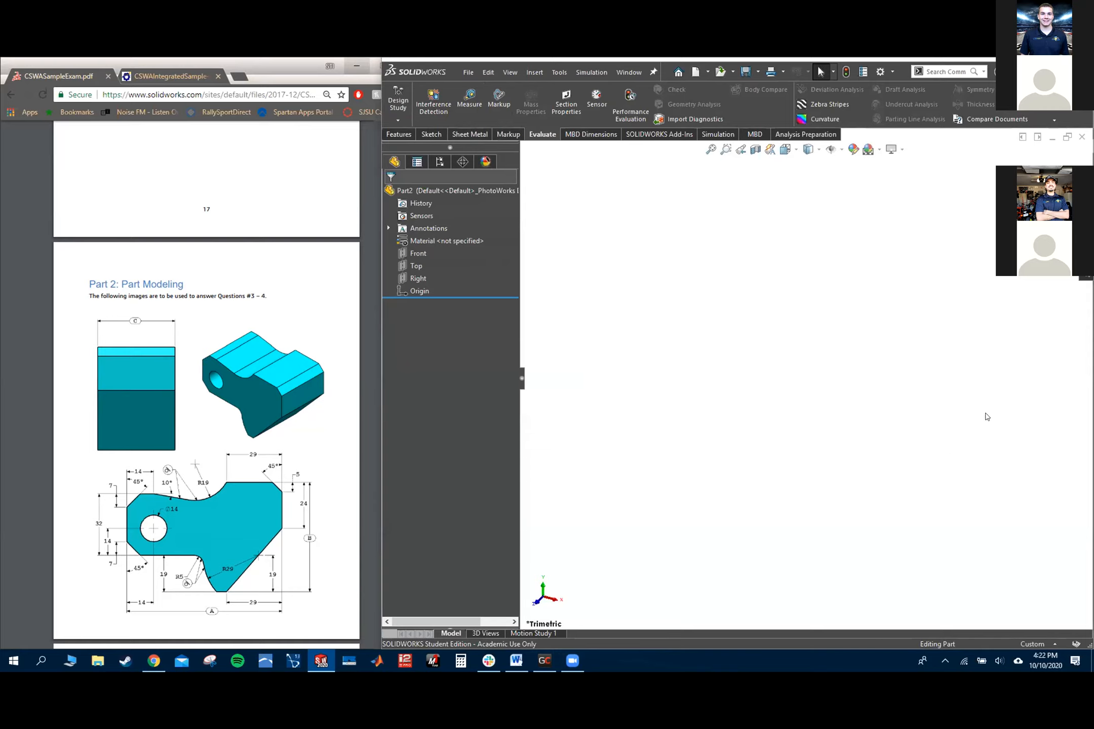
Examine the Tool Block drawing on page 18 together with the Step 1 units, material, and A, B and C values on page 19
scroll(237, 385, down, 5)
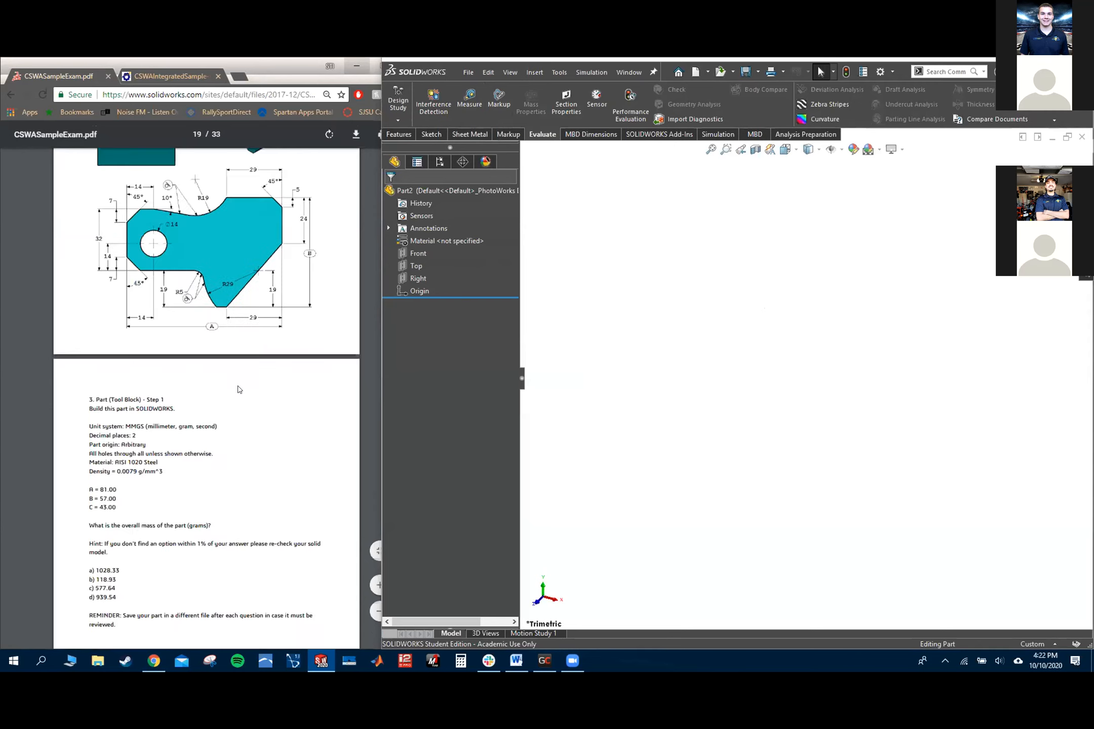
scroll(238, 387, up, 4)
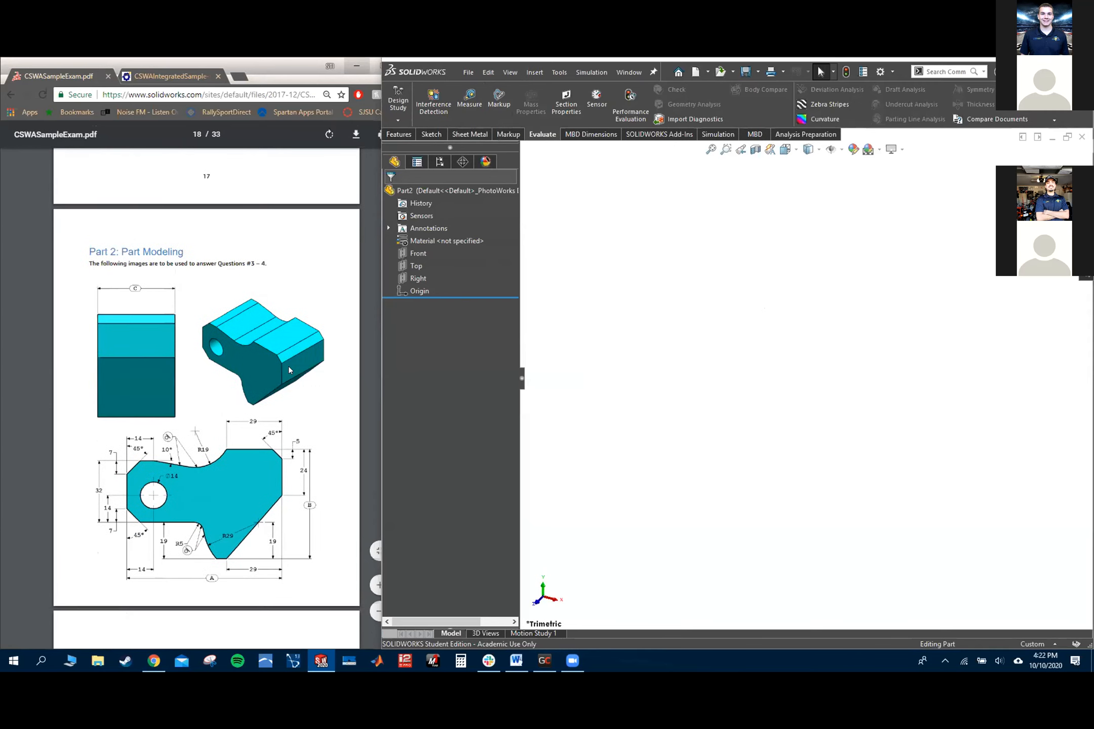
scroll(289, 367, down, 2)
scroll(293, 372, down, 3)
scroll(321, 374, up, 3)
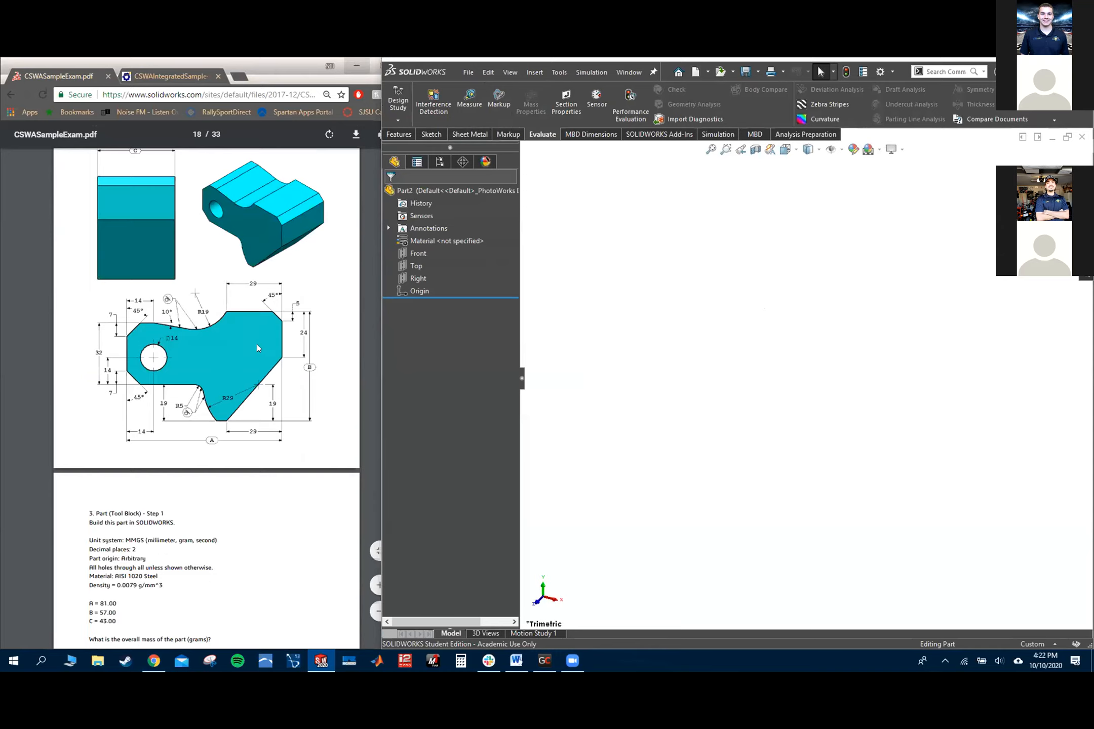
scroll(258, 349, down, 5)
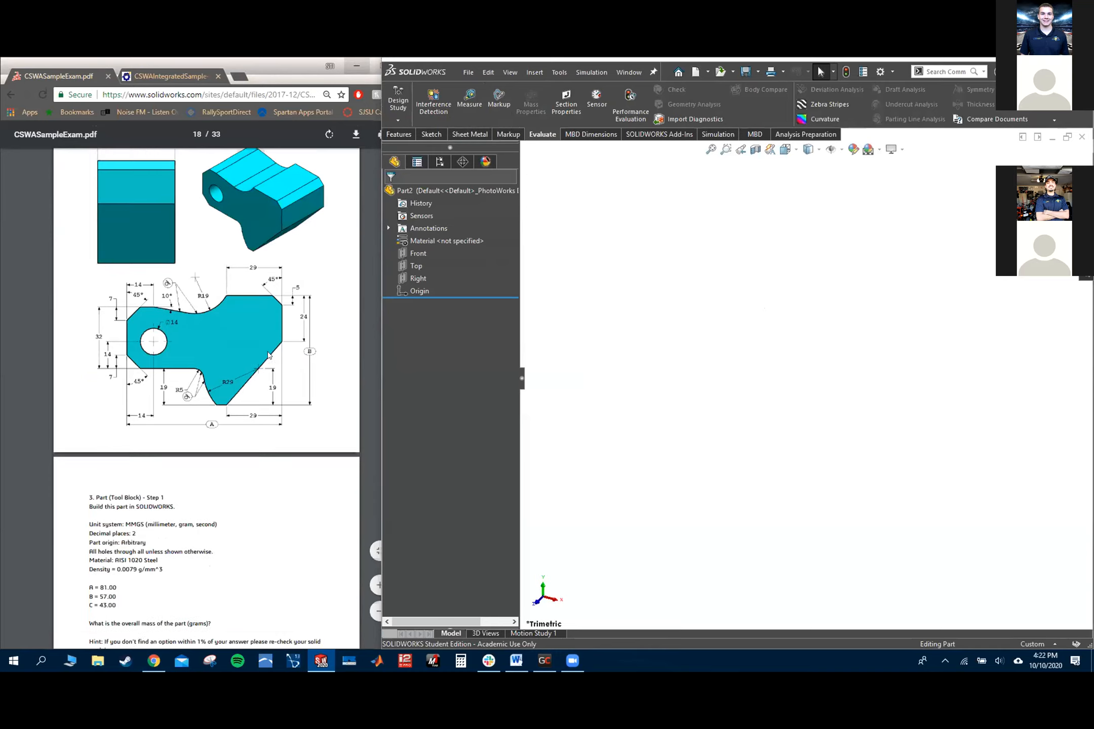
scroll(276, 409, up, 3)
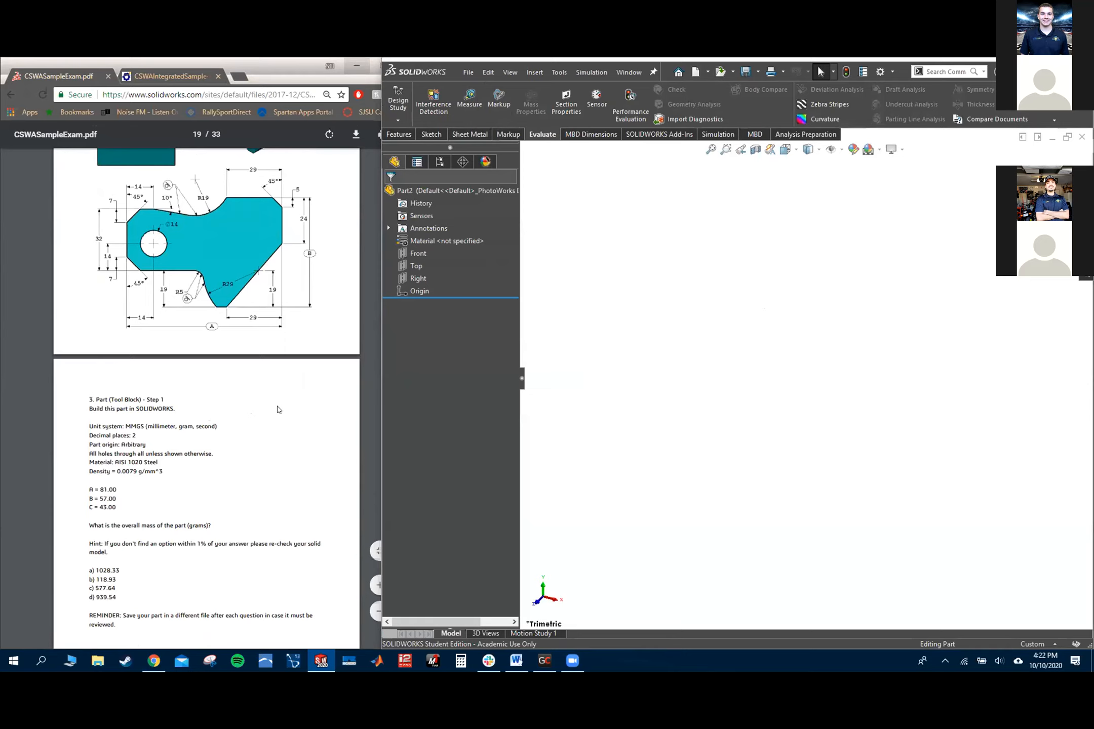
scroll(295, 409, up, 1)
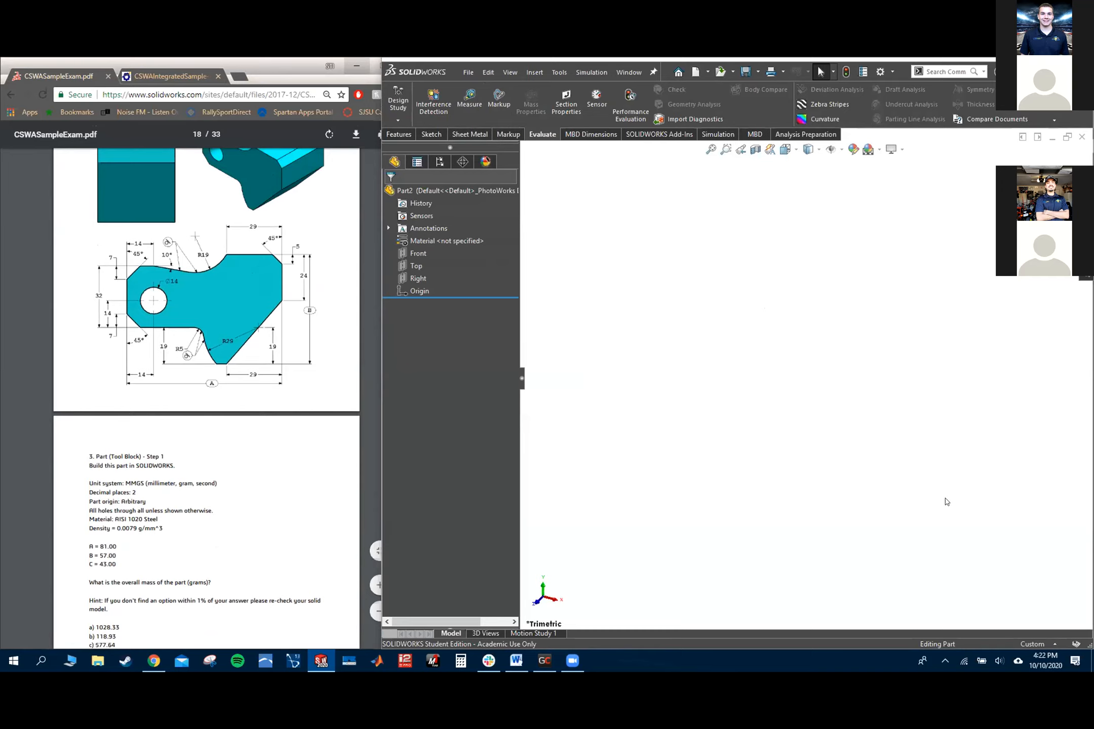
Set the new part's unit system to MMGS (millimeter, gram, second)
click(1046, 644)
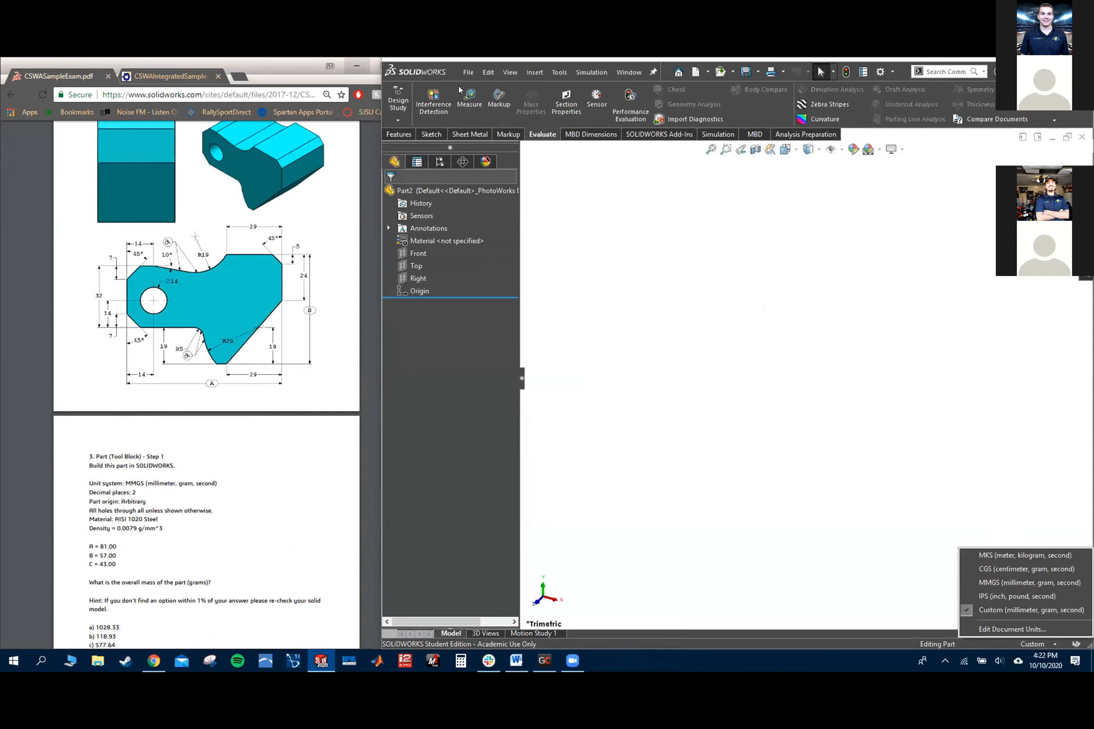
click(548, 105)
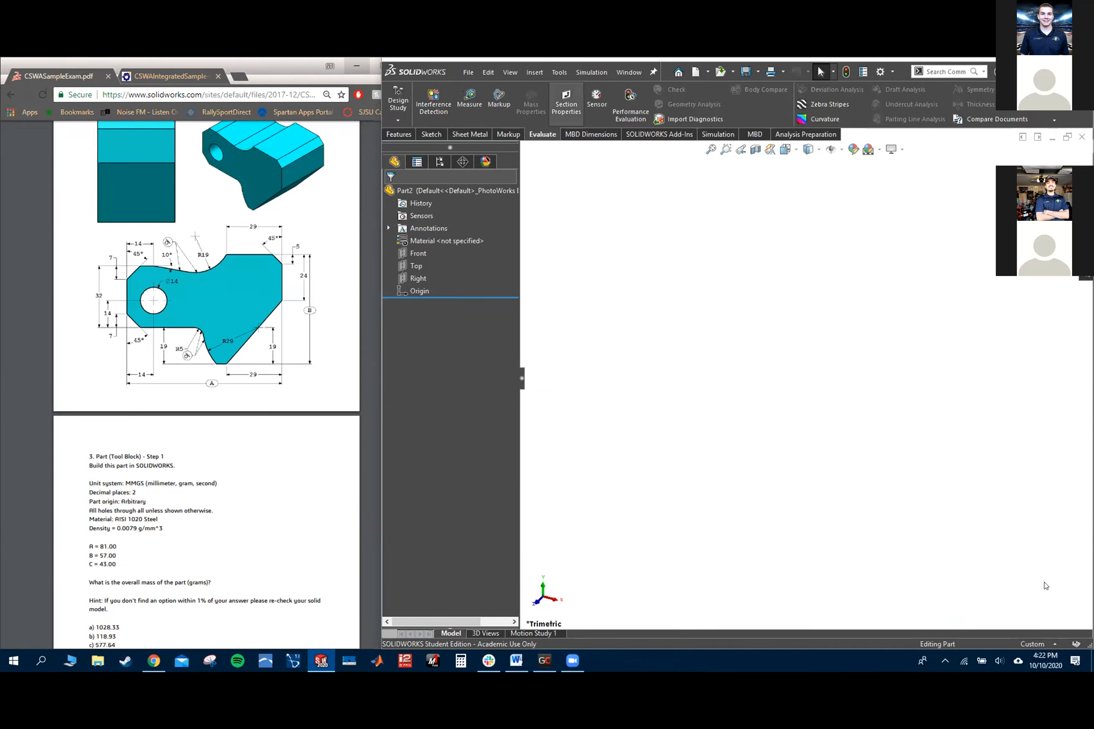
click(1045, 644)
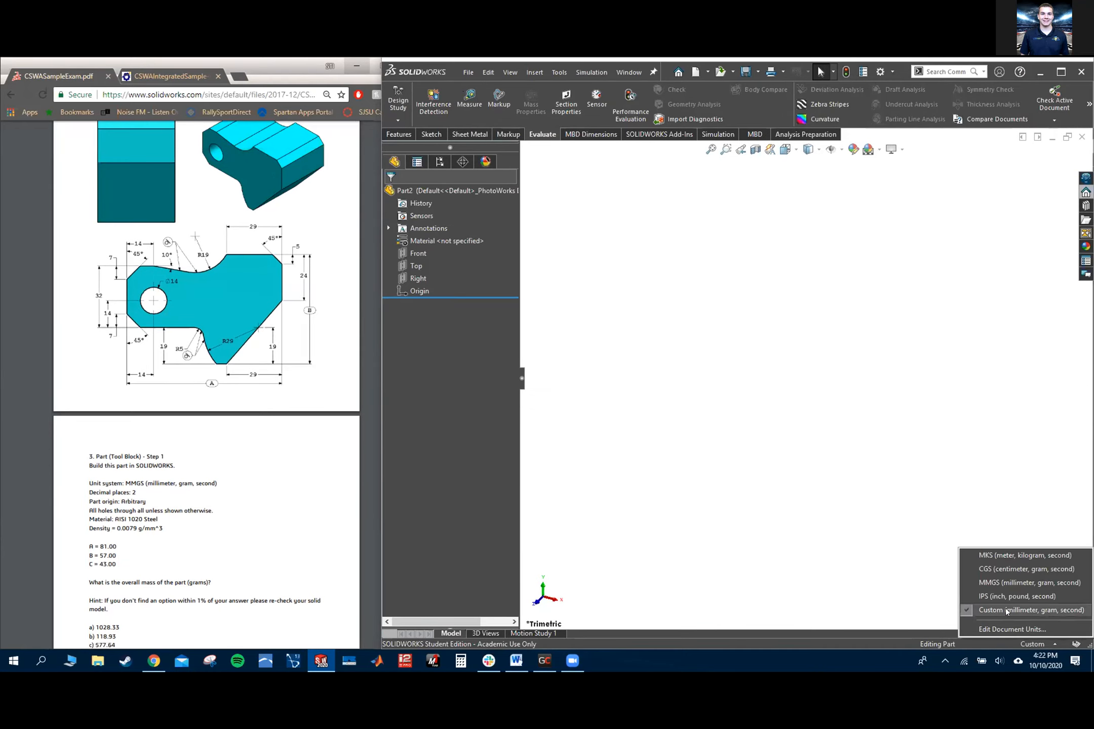
click(997, 583)
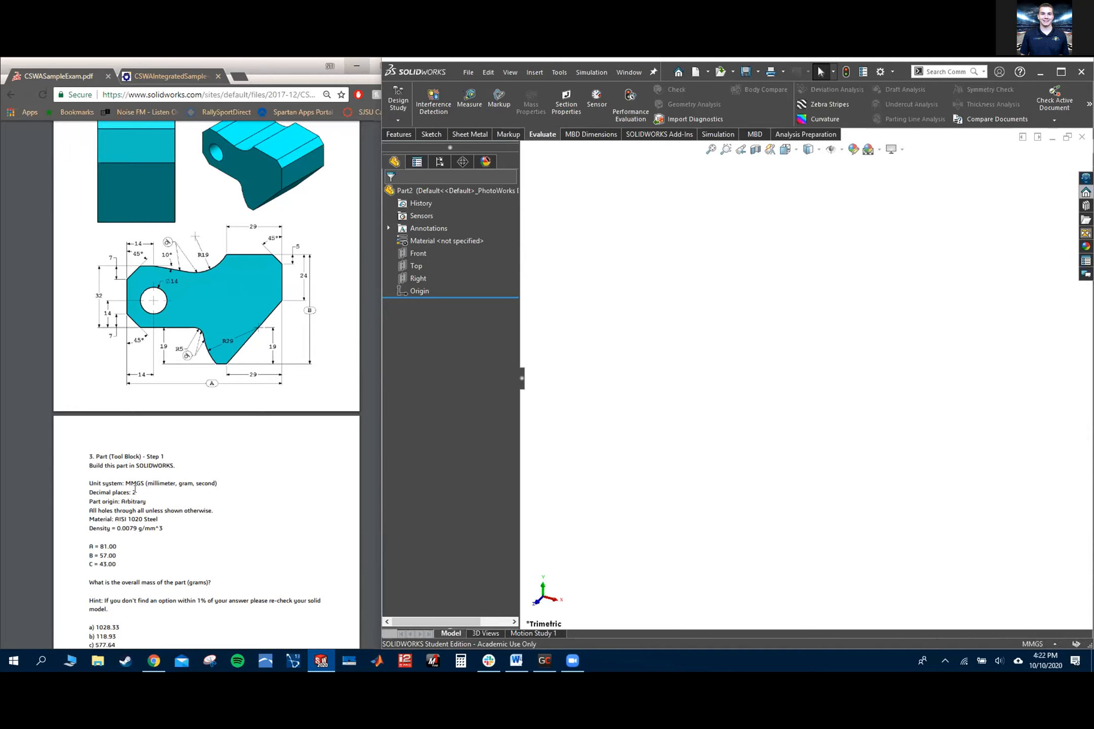
Set the dual dimension length to two decimal places (.12) in the document's unit properties
click(1030, 644)
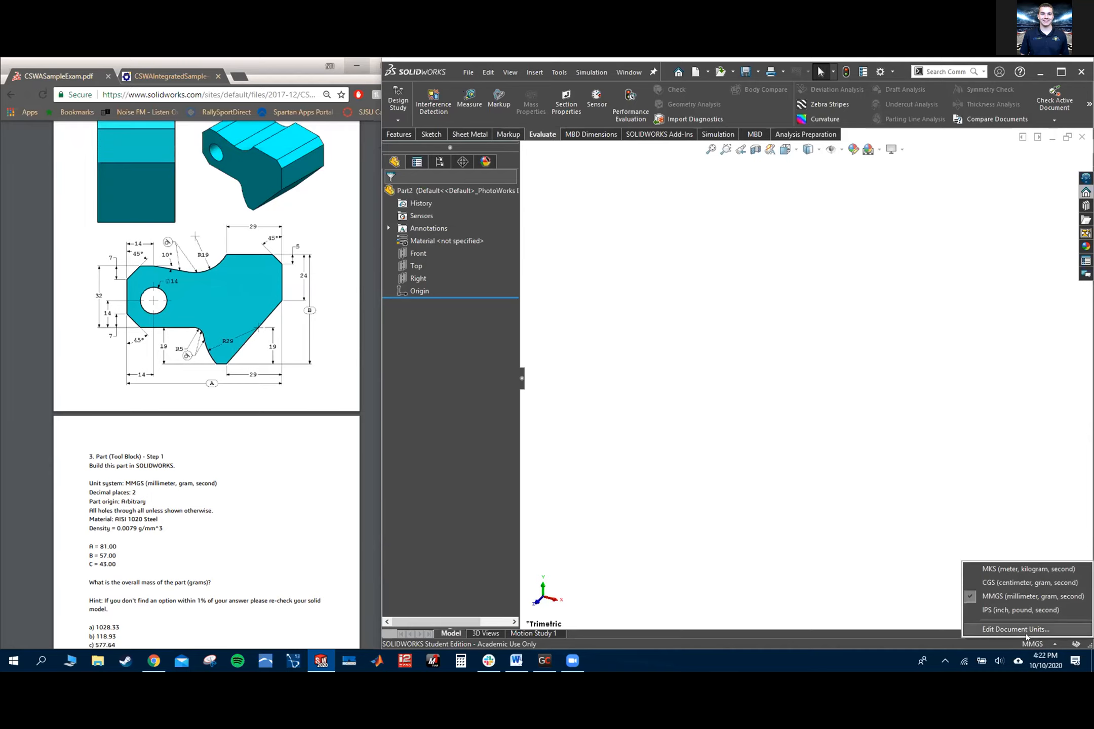
click(1014, 629)
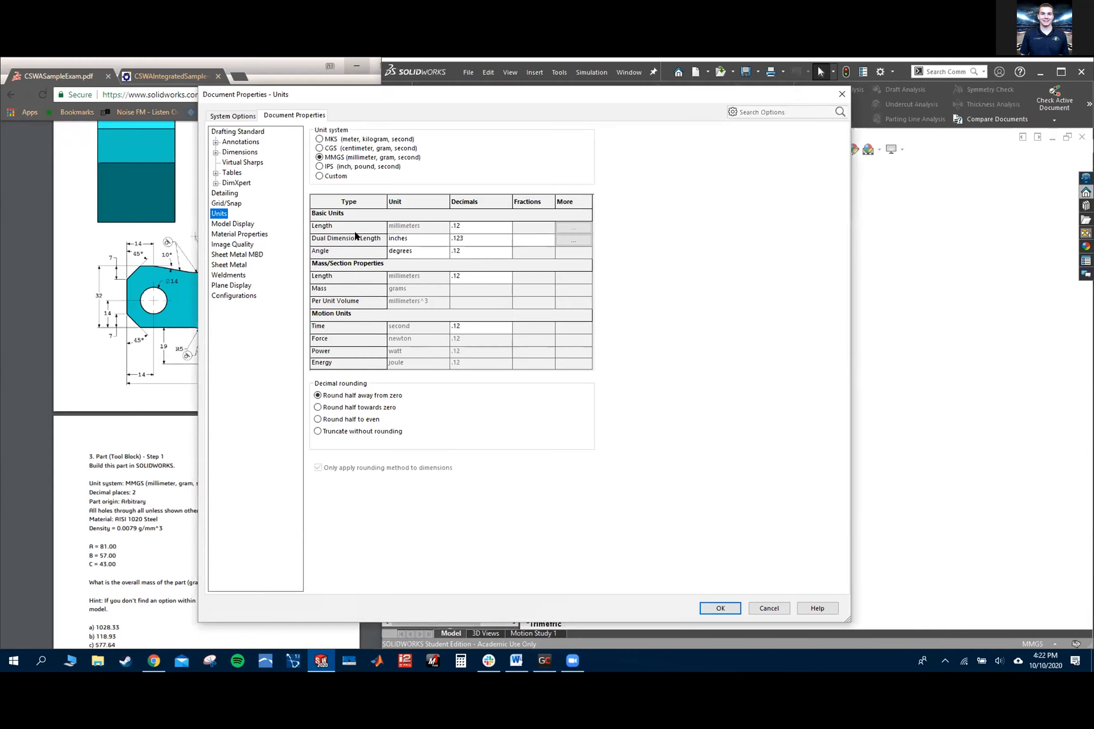
click(455, 238)
click(506, 239)
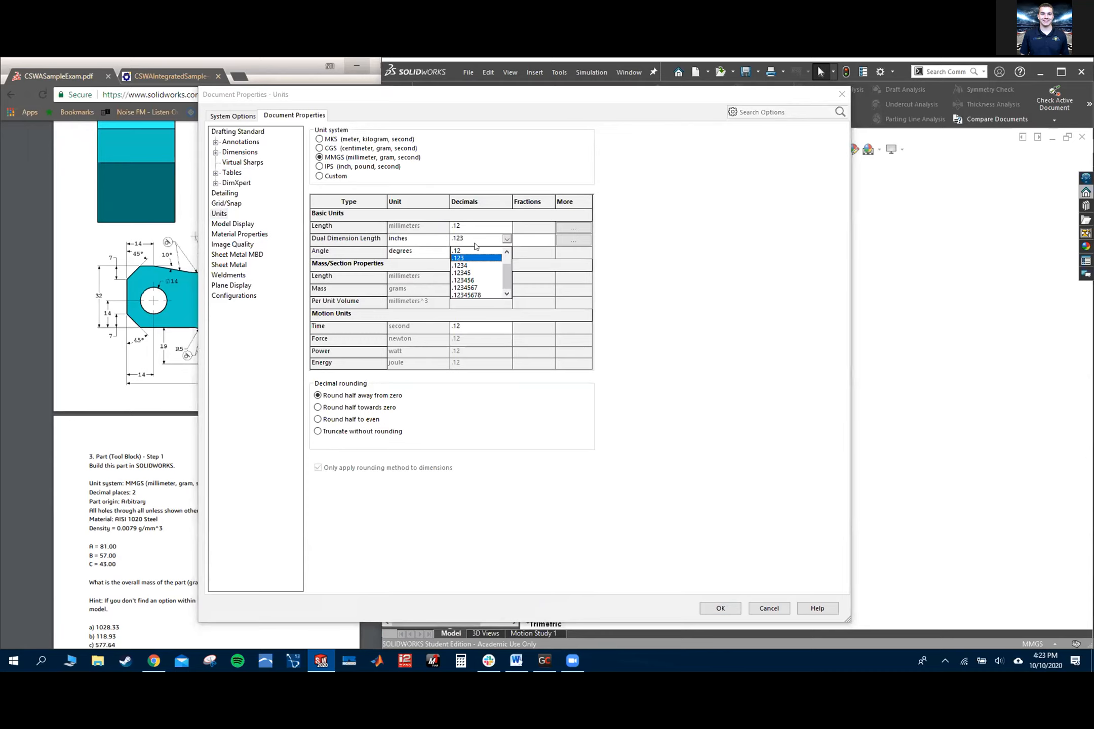
click(466, 251)
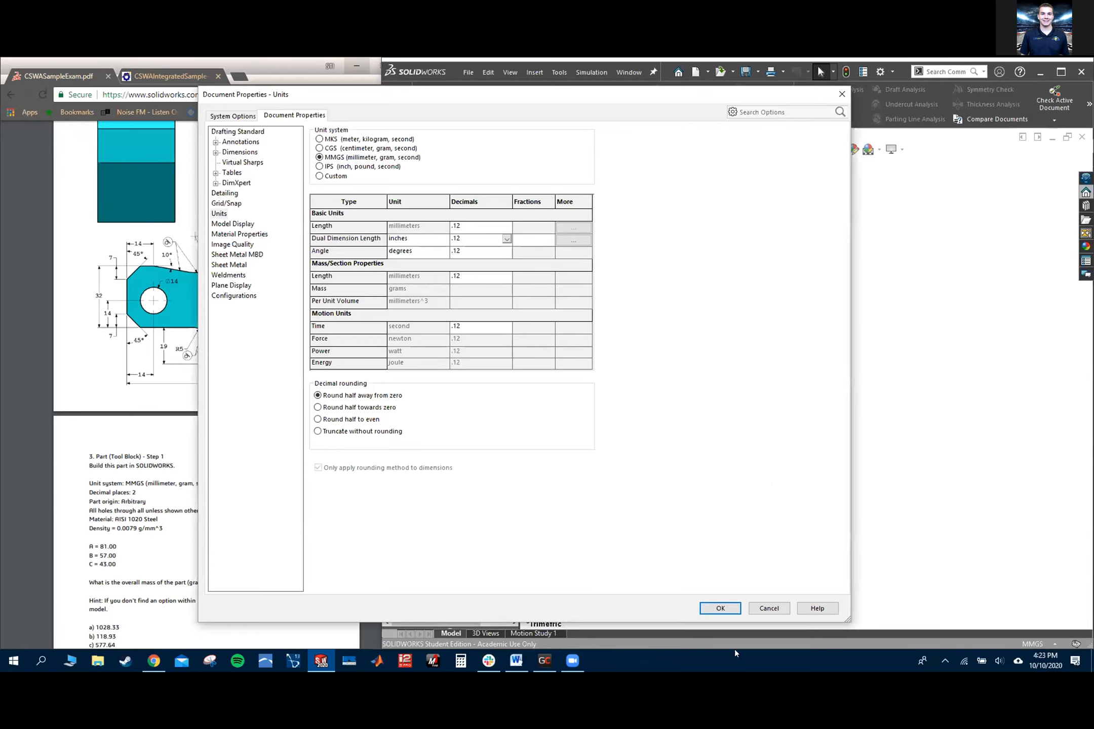
click(720, 608)
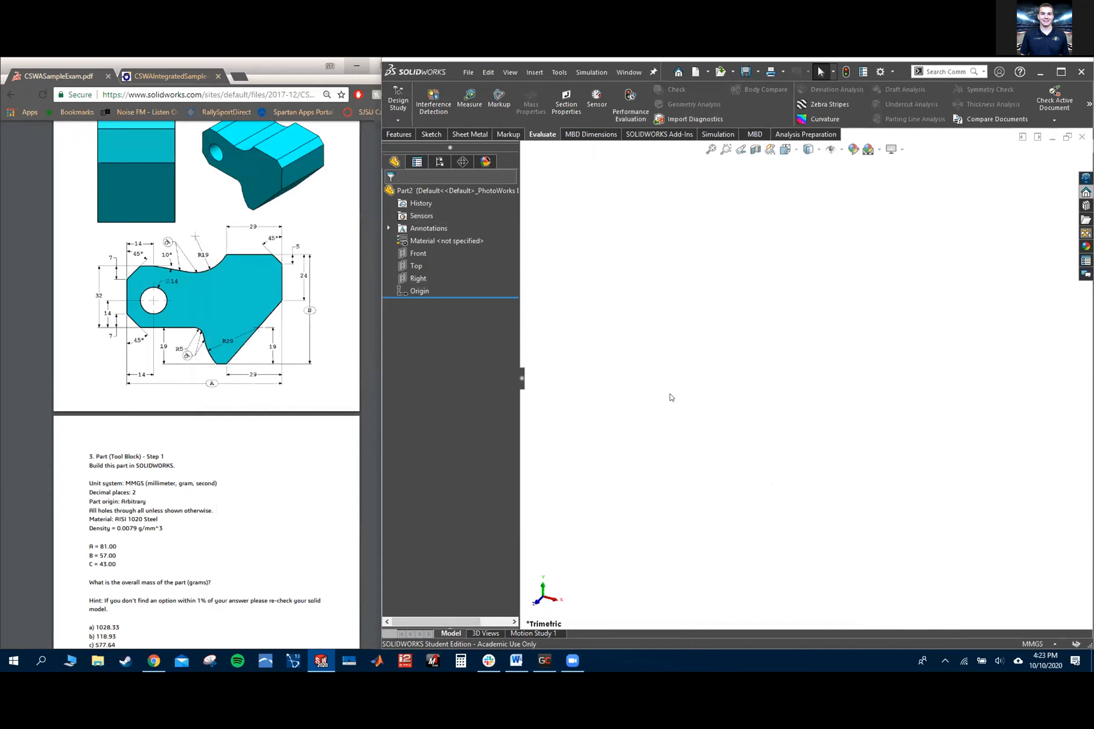
Narrow the browser window so that the exam PDF fits beside SOLIDWORKS, and return to the part
click(127, 492)
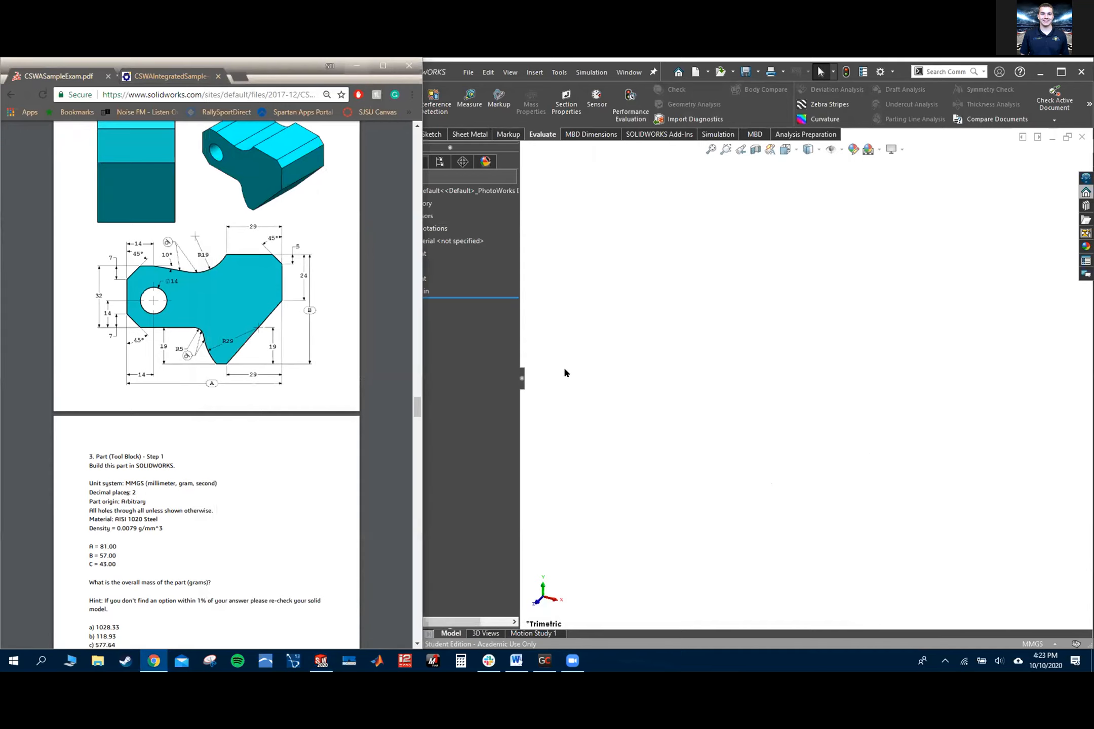
drag(419, 344, 376, 372)
click(732, 380)
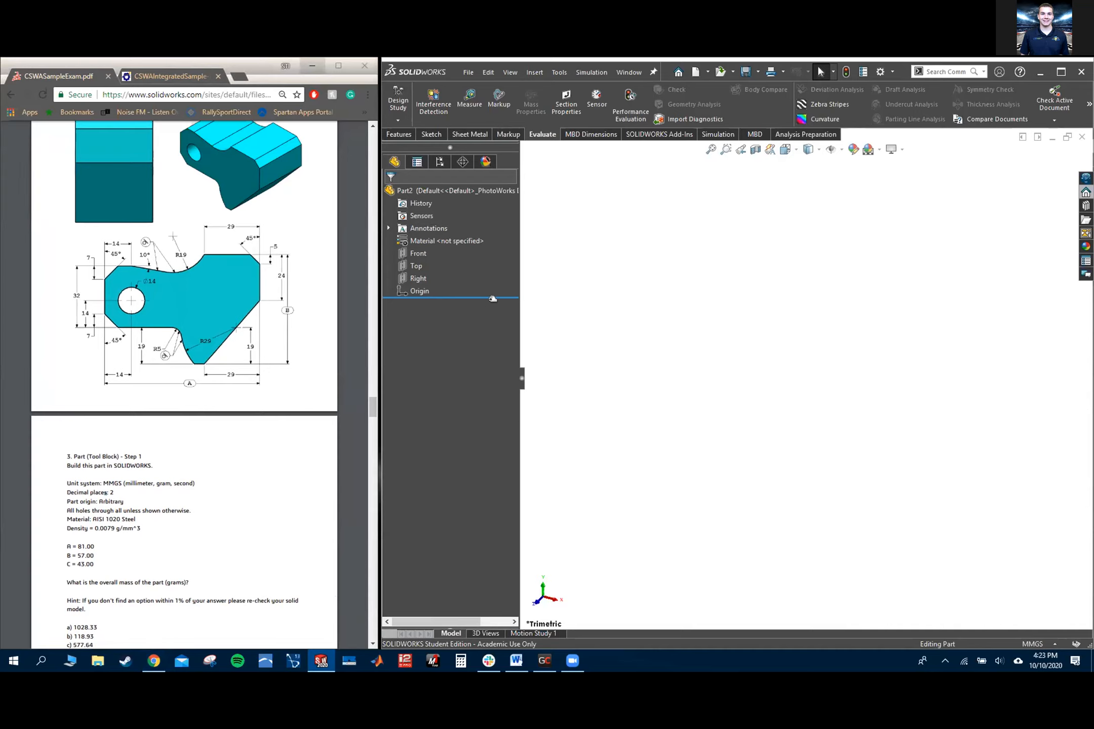
Open the material library for the part, view the properties of AISI 1020 steel, and close the library
right_click(425, 246)
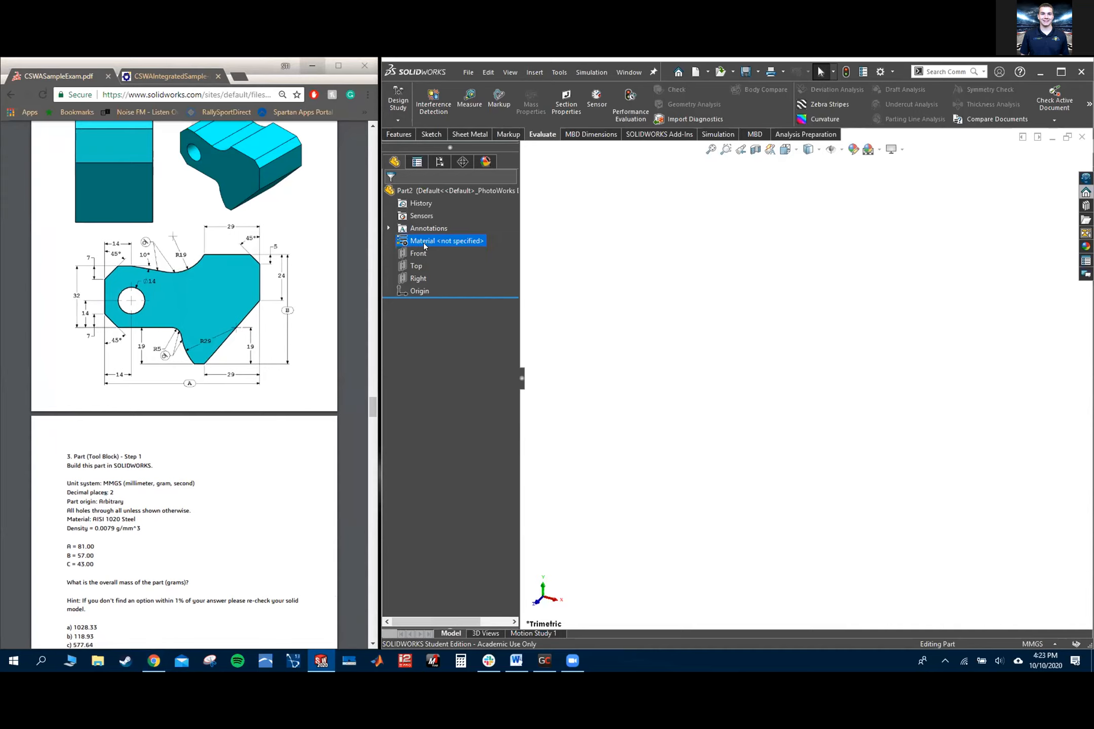
click(466, 253)
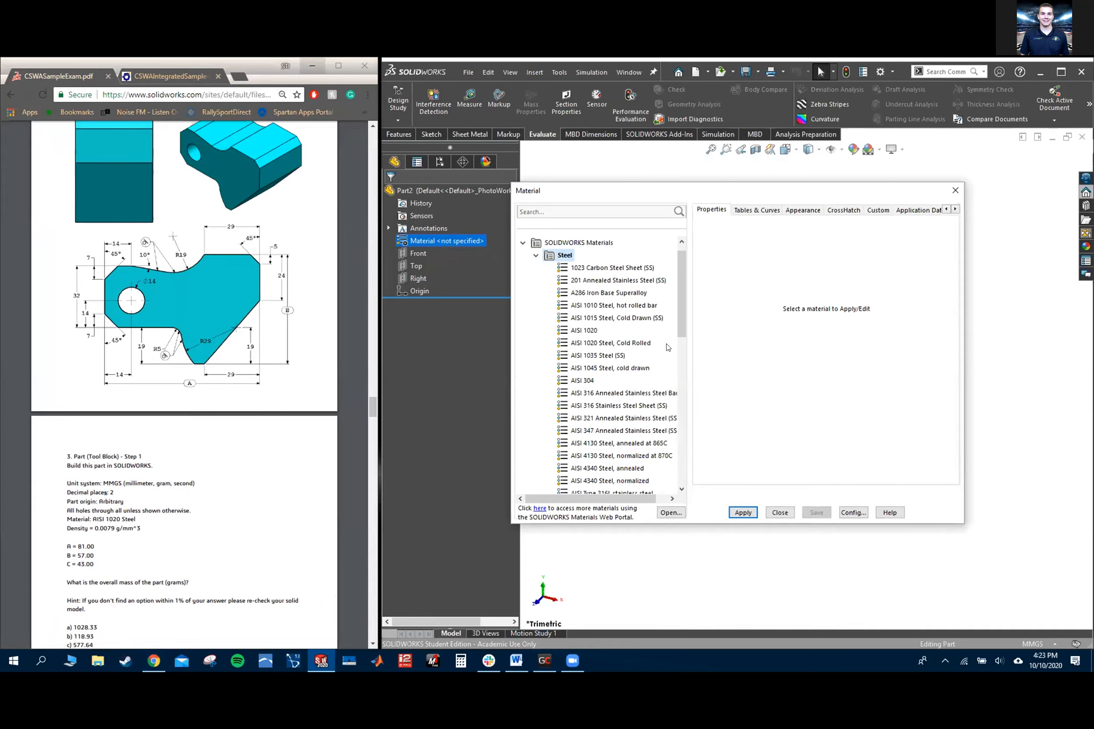
click(594, 332)
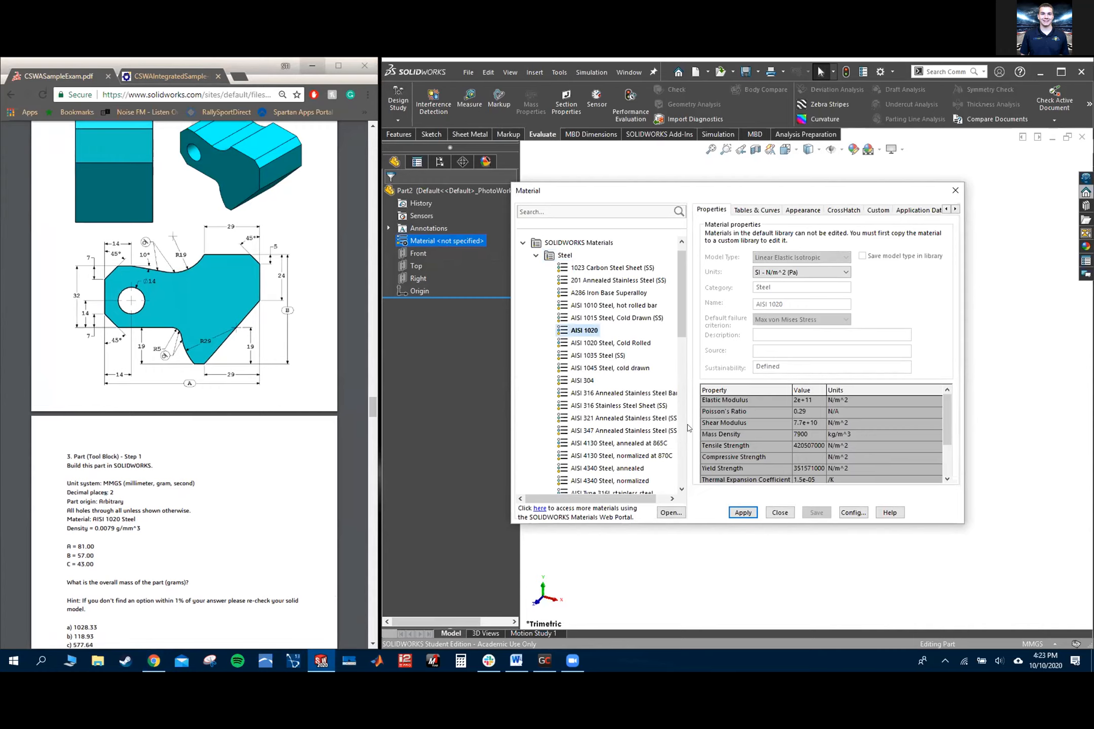
click(954, 190)
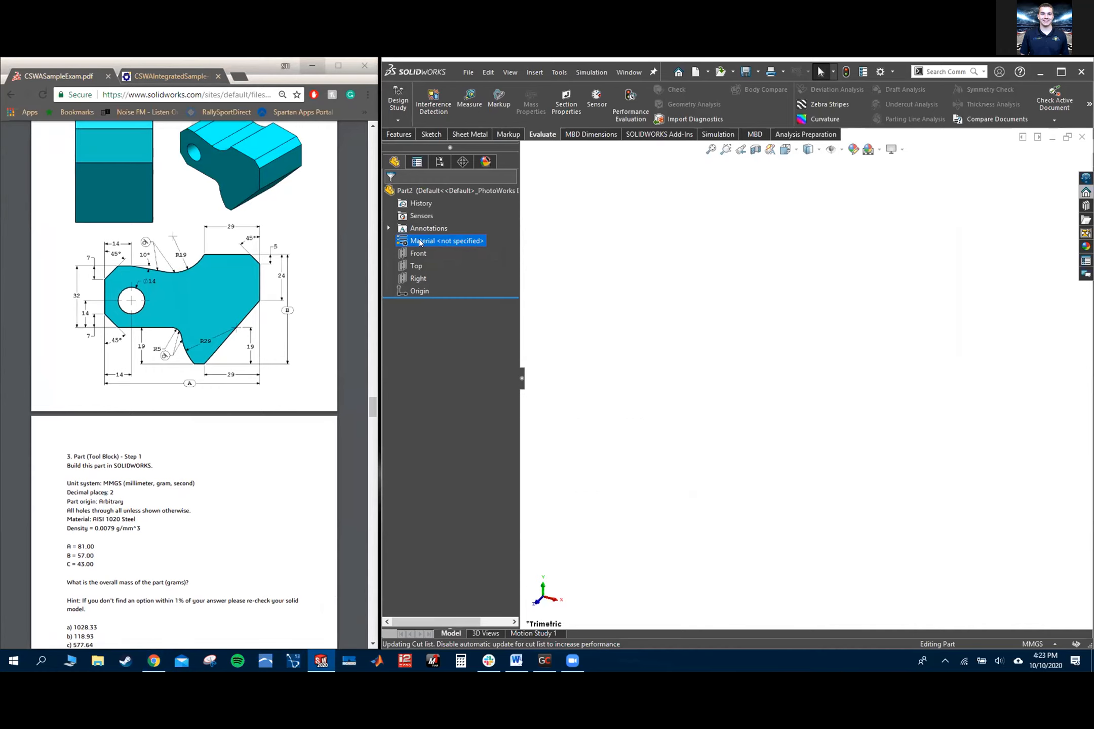
Reopen the part's material library and examine its material categories and the steels listed under SOLIDWORKS Materials
right_click(419, 242)
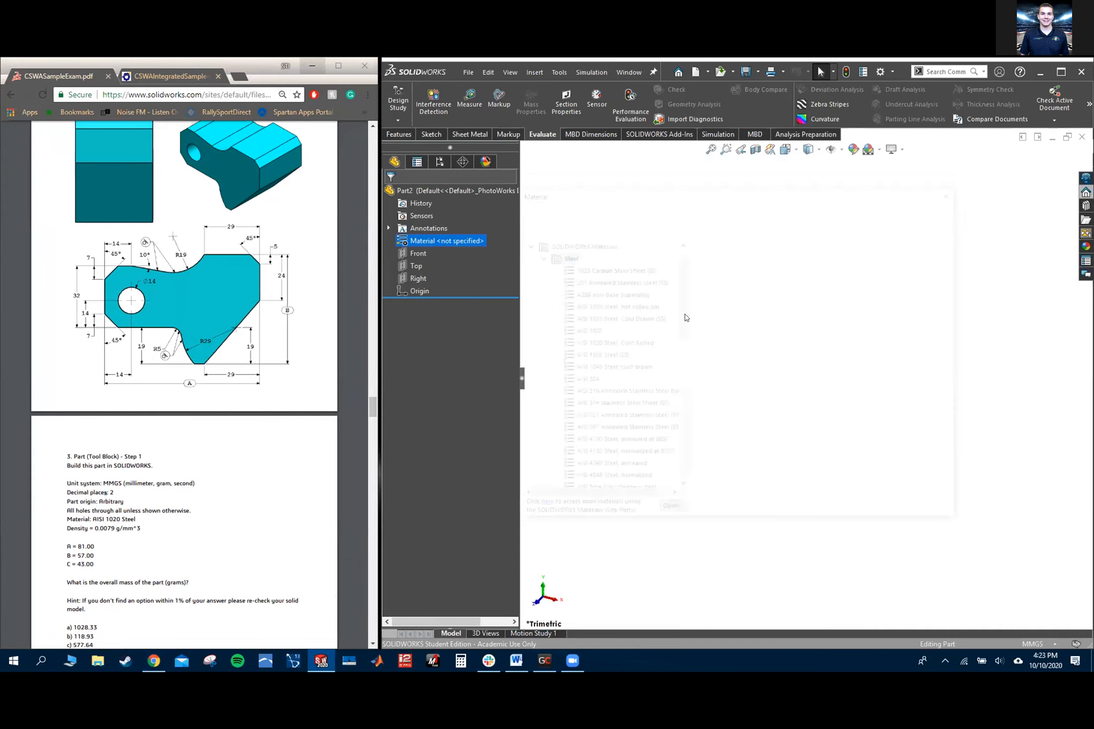
click(556, 211)
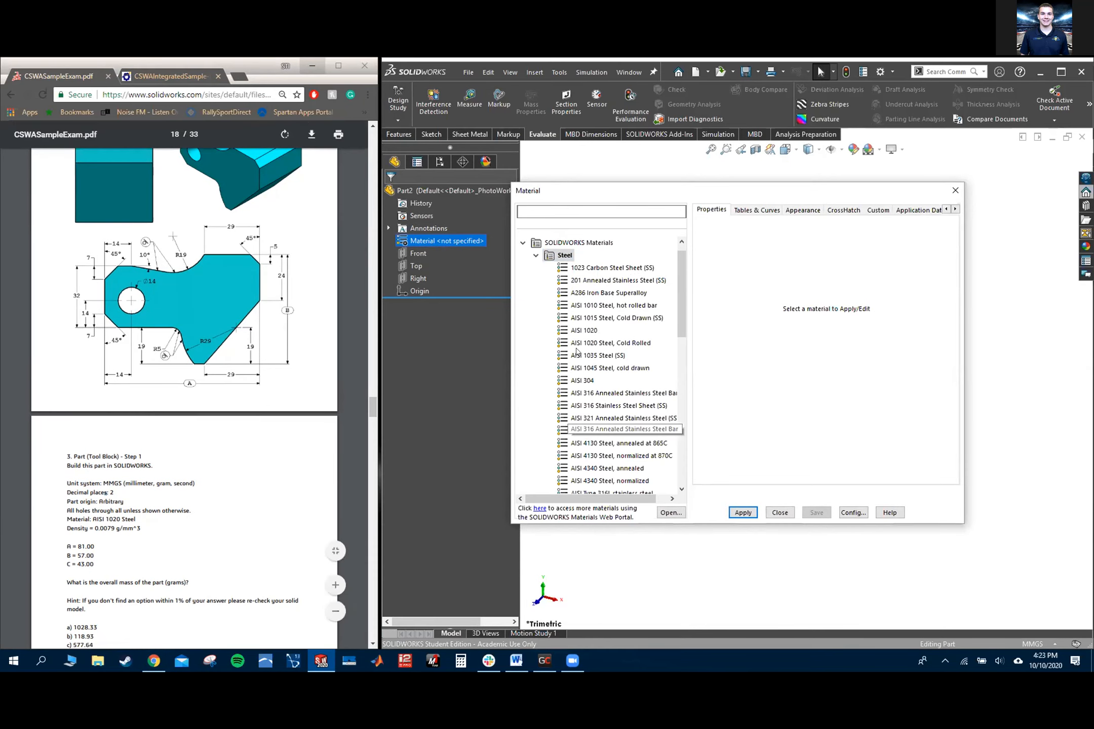
click(535, 255)
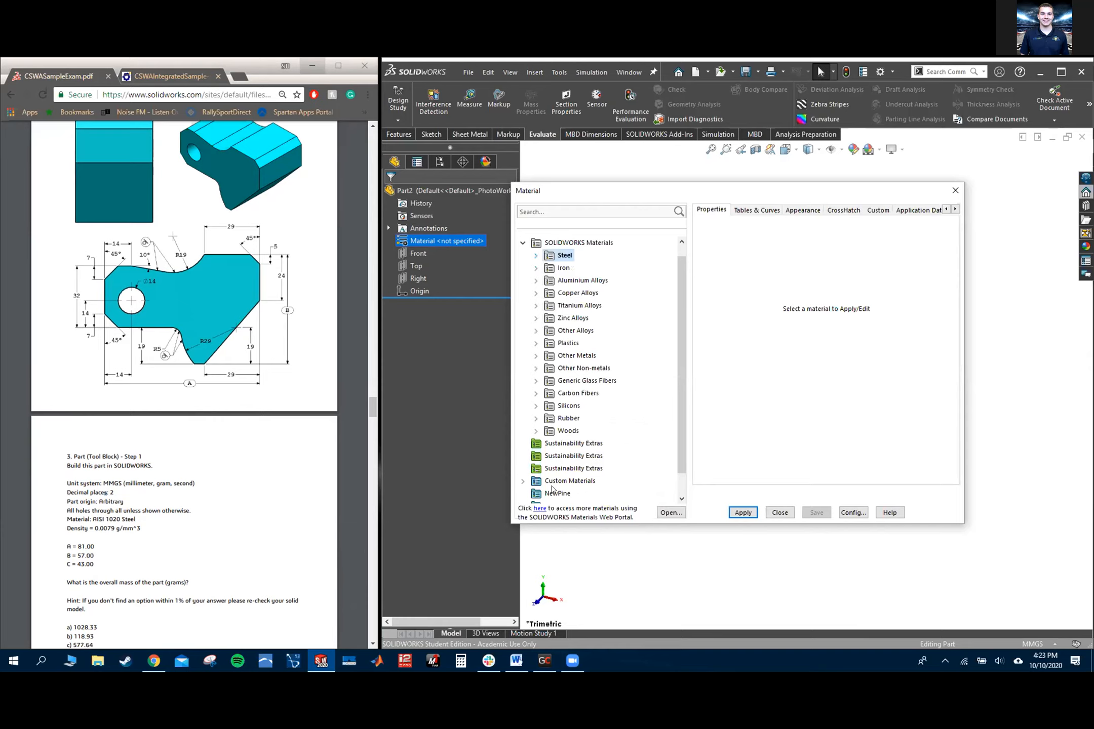
drag(679, 387, 683, 359)
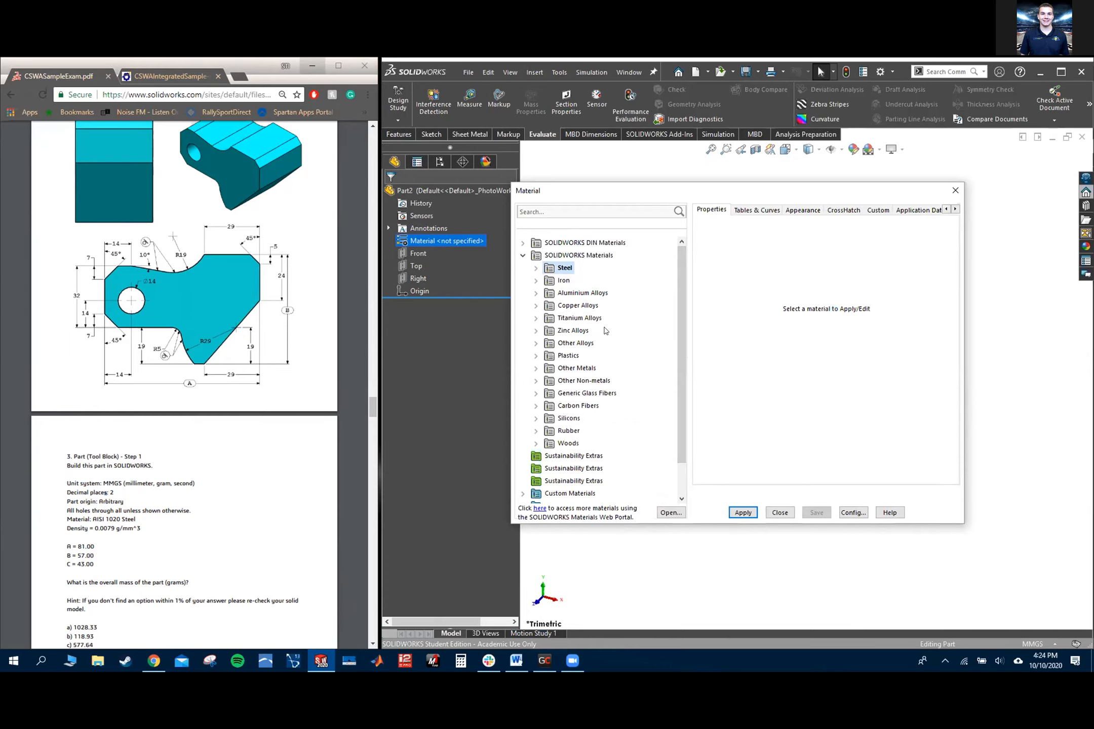
click(535, 267)
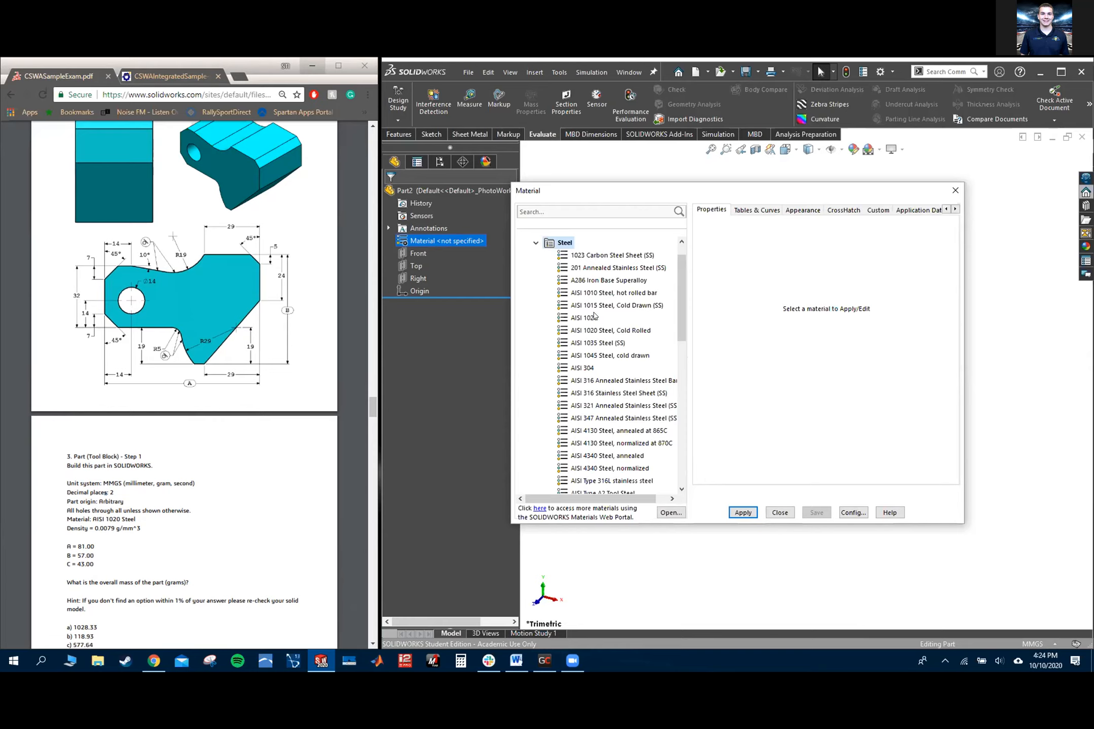
mouse_move(681, 324)
mouse_down()
mouse_move(677, 383)
mouse_move(680, 312)
mouse_up()
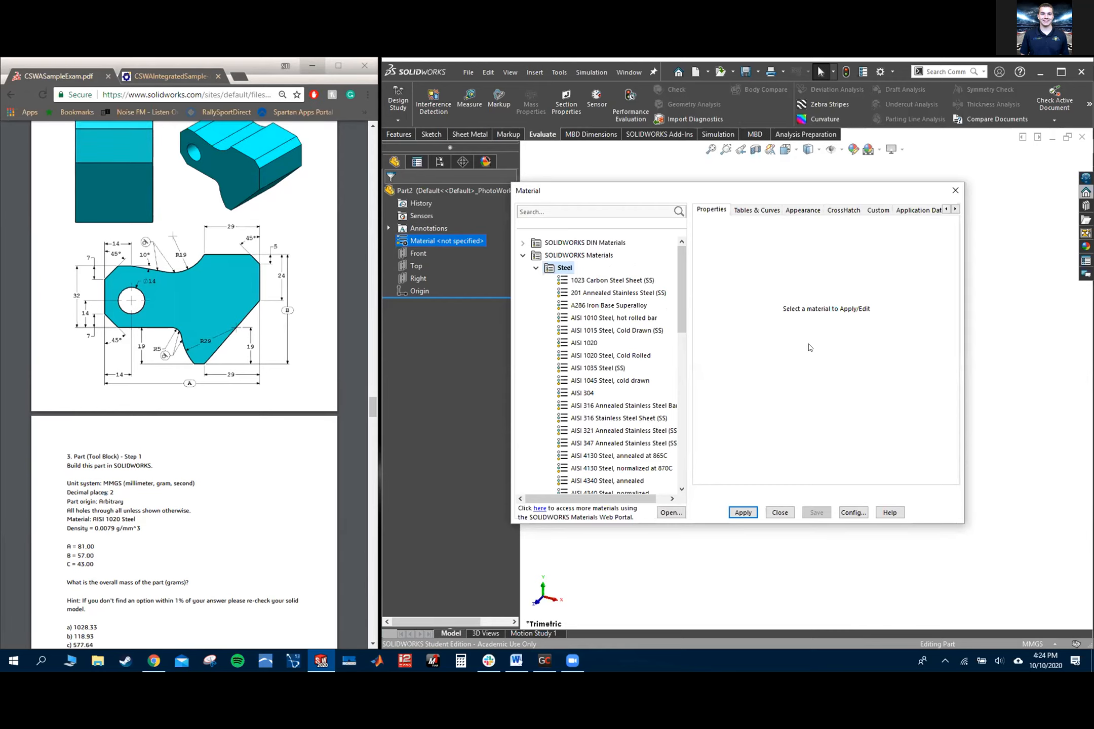
Inspect the properties of Plain Carbon Steel and return to the beginning of the material list
drag(680, 302, 679, 362)
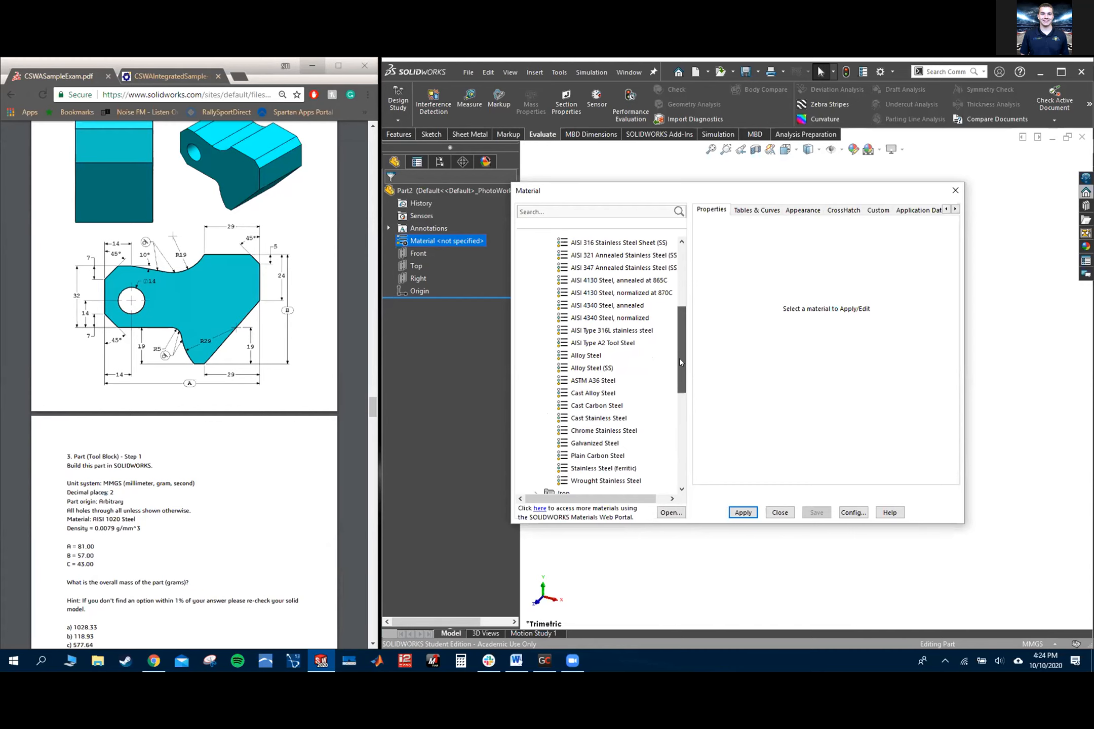
click(597, 455)
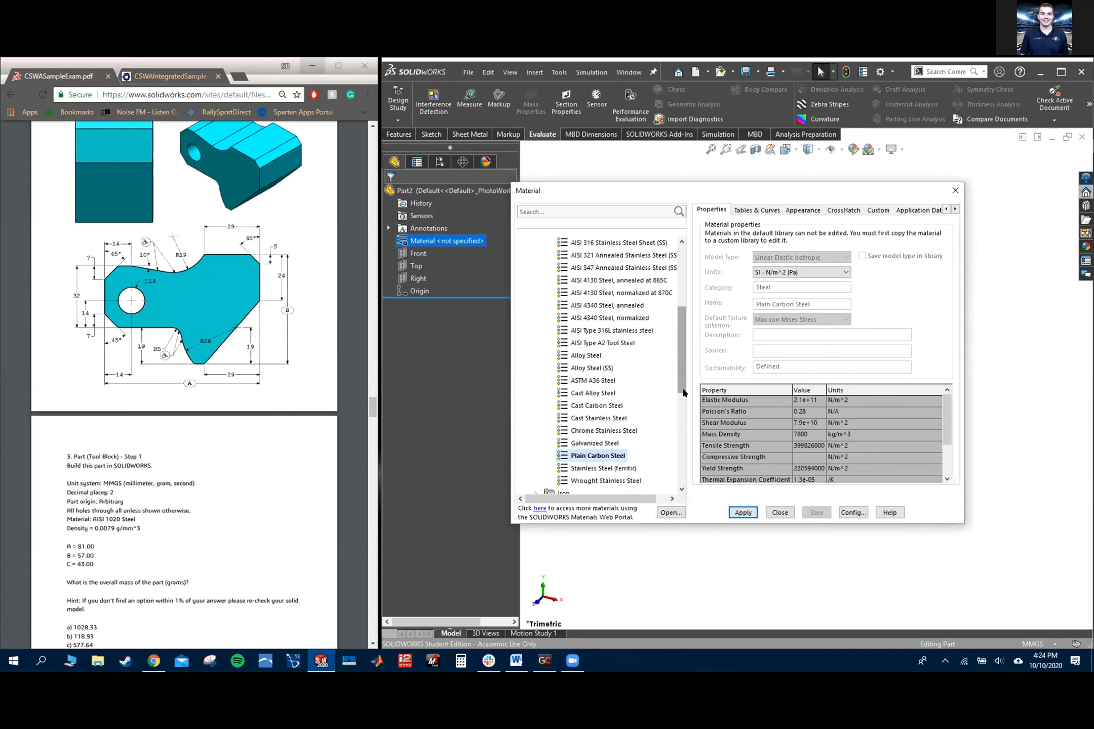
drag(679, 385, 692, 318)
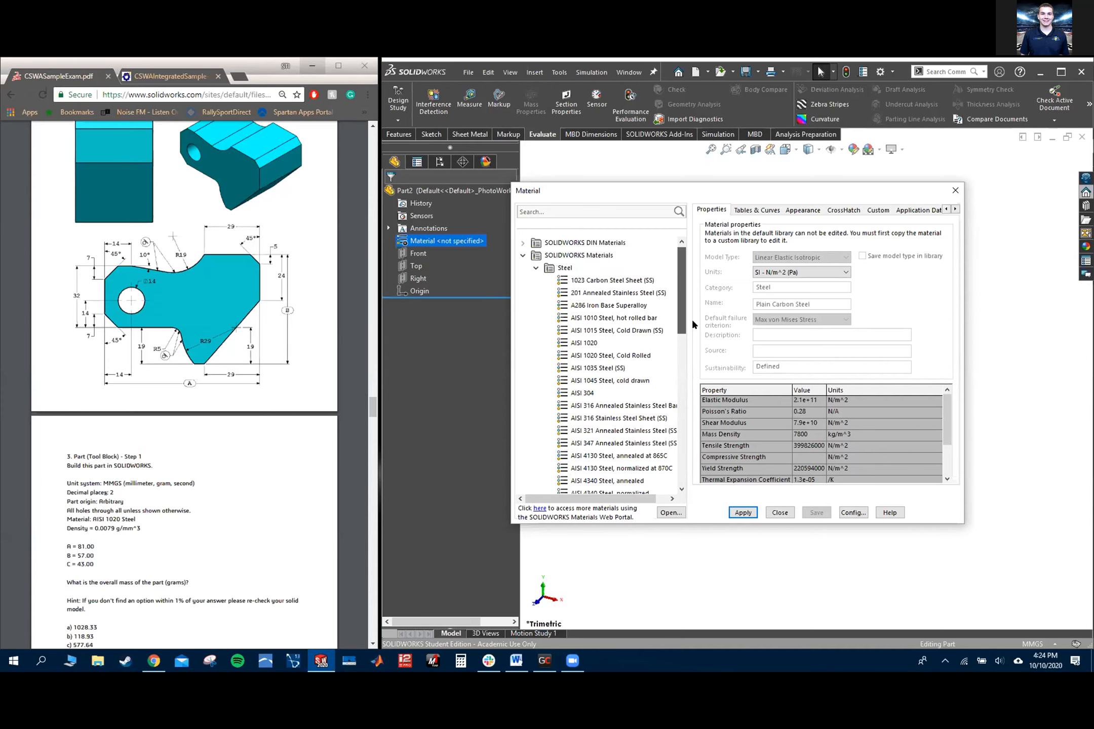
Assign AISI 1020 steel from the SOLIDWORKS Materials library to the part and close the library
click(584, 343)
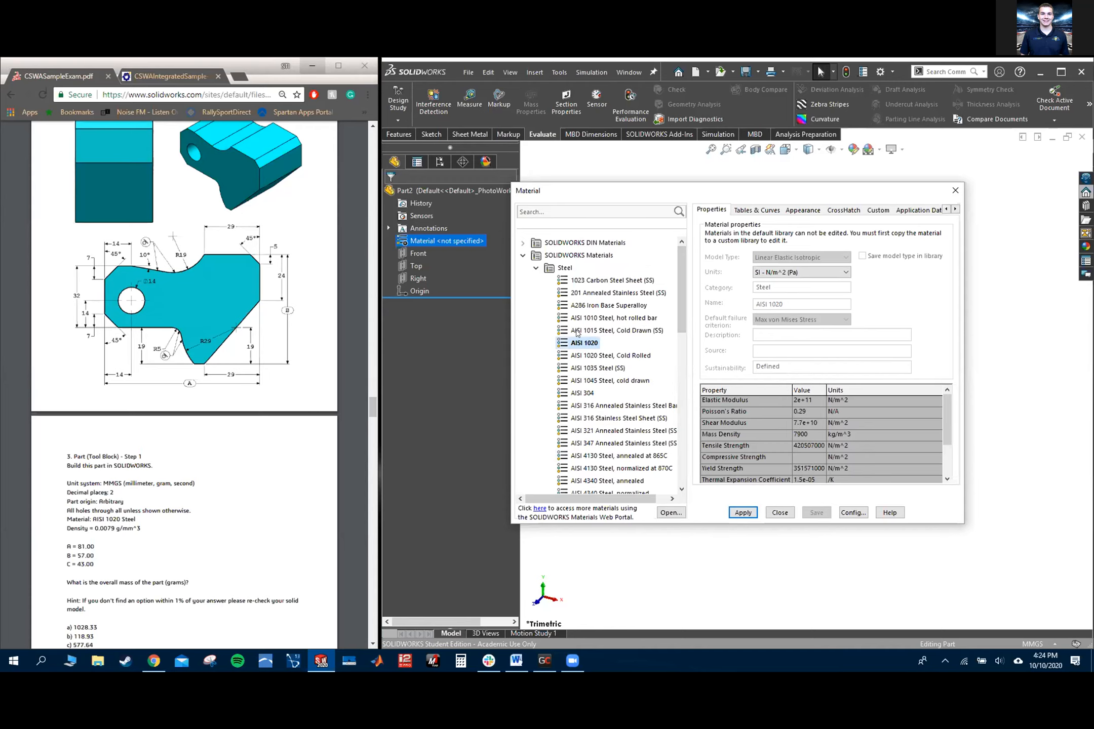
click(743, 512)
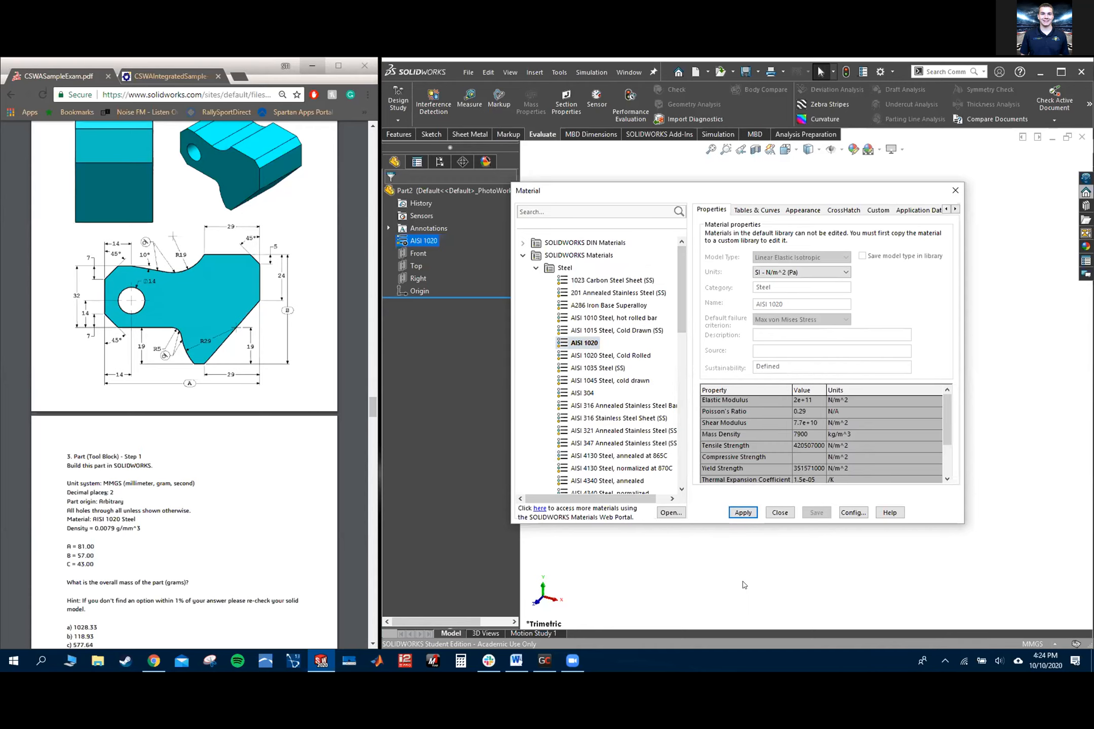
click(788, 514)
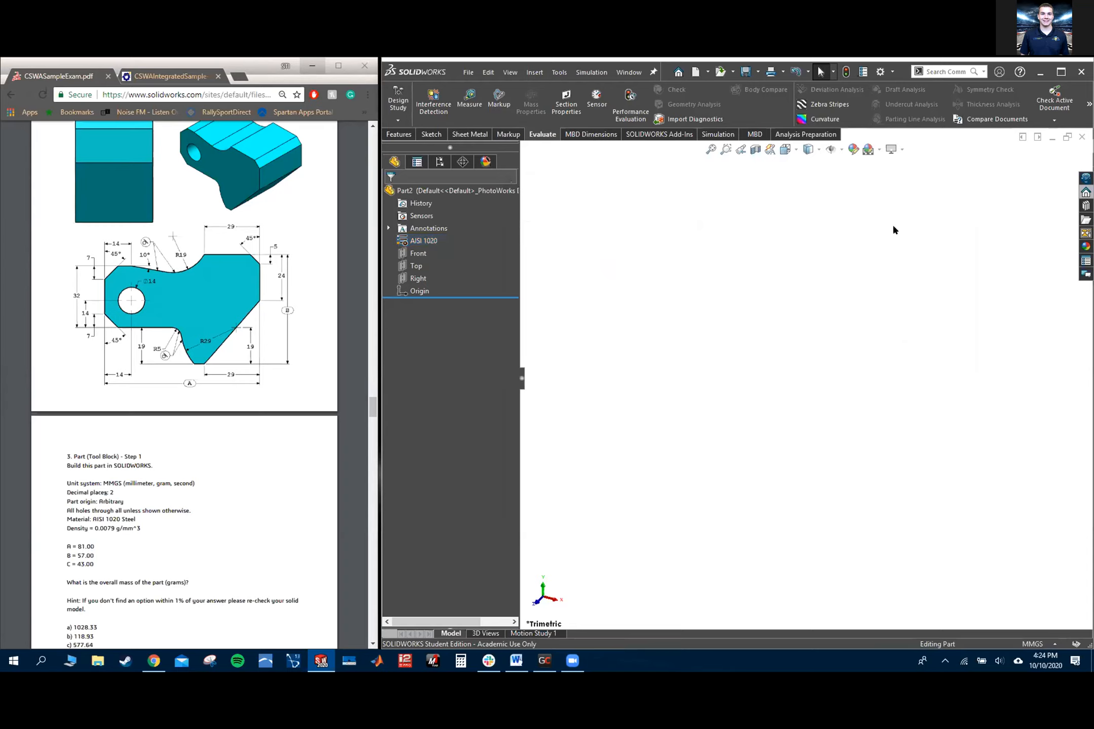
Examine the view settings and the Display and Colors pages of the system options, and close them without changing anything
click(901, 150)
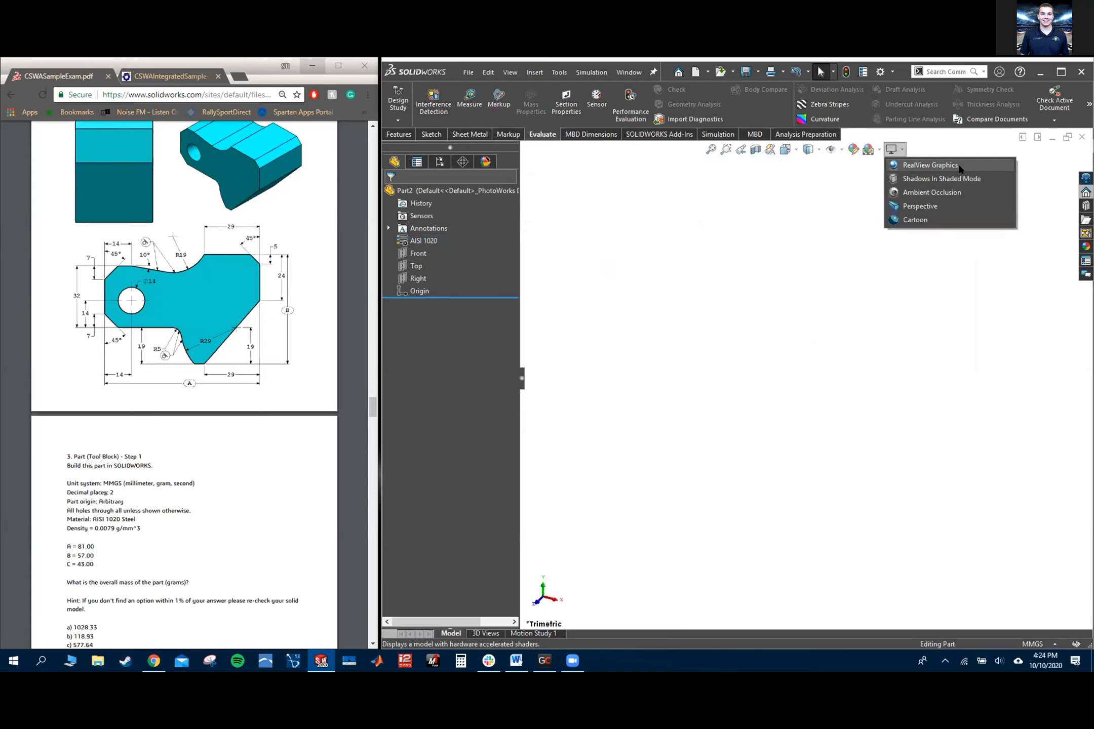
click(669, 221)
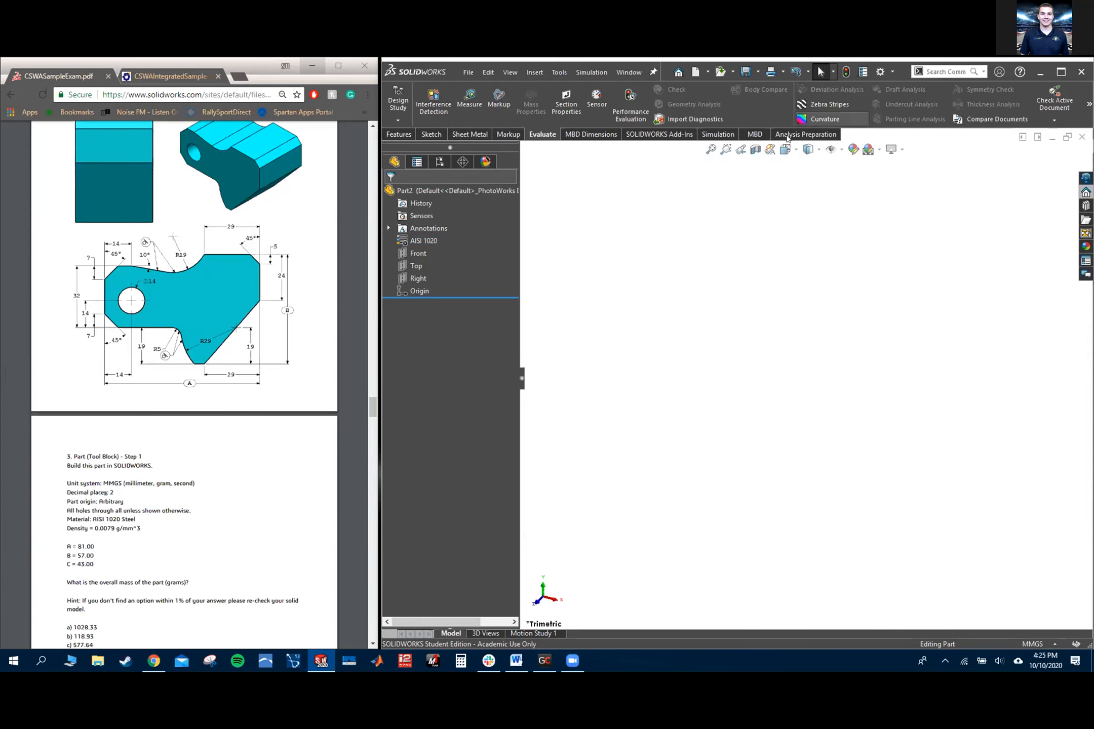
click(879, 72)
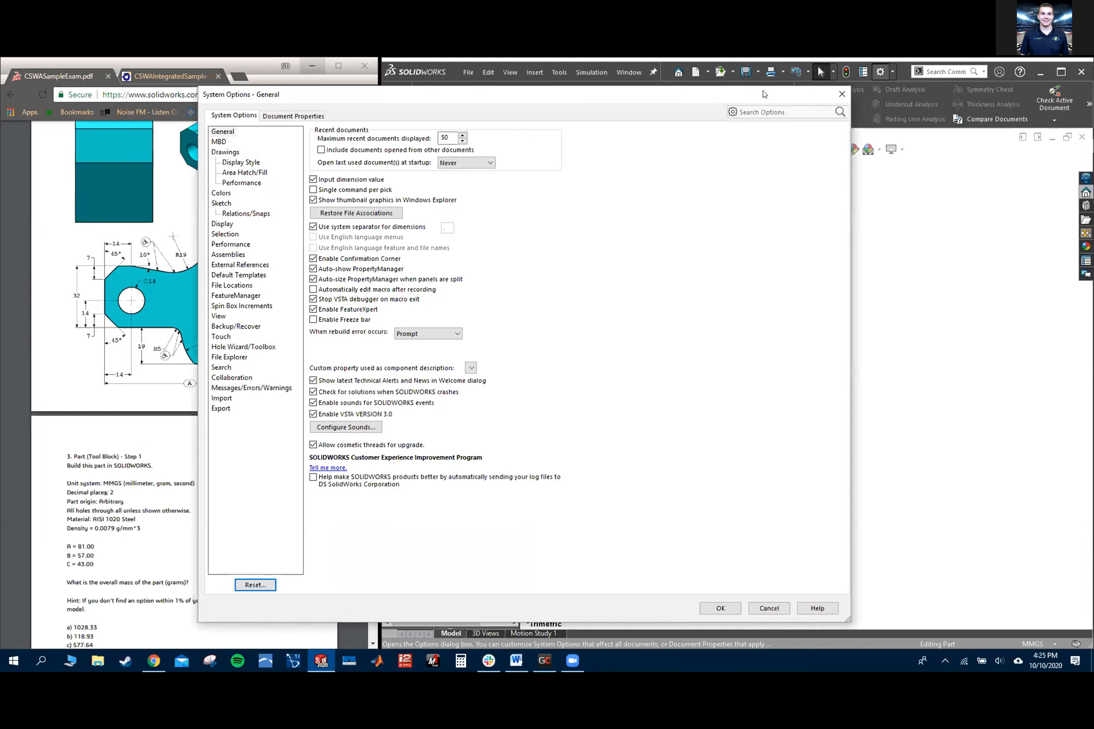
drag(765, 94, 682, 77)
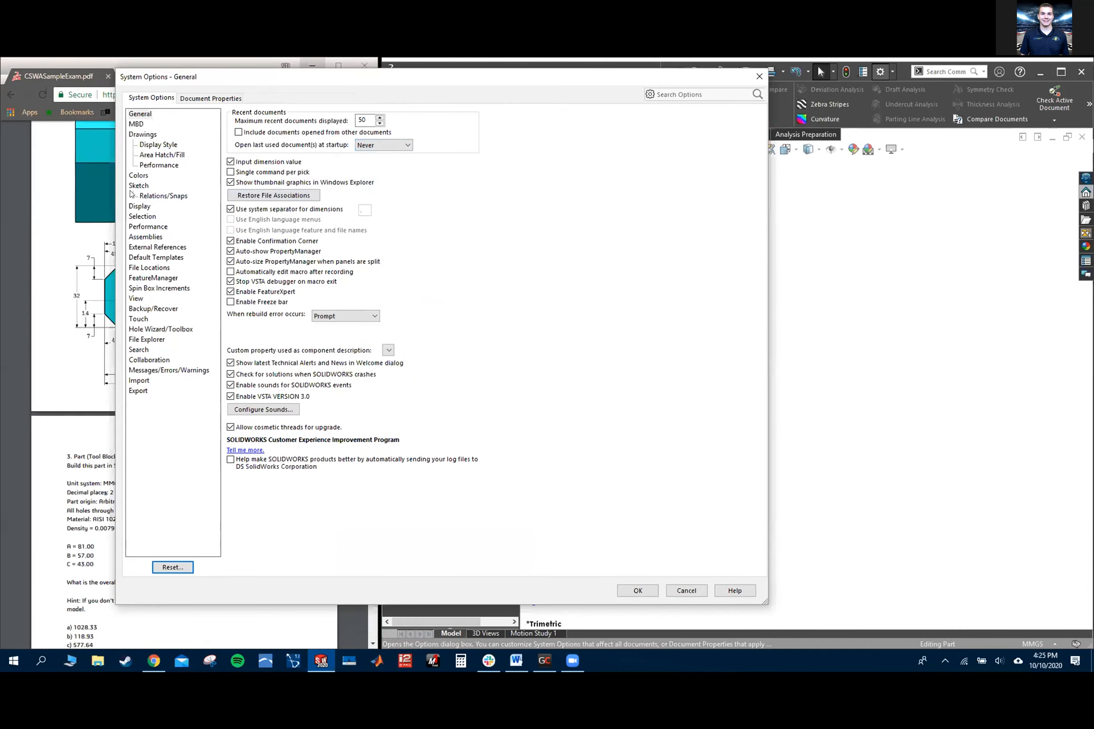
click(140, 207)
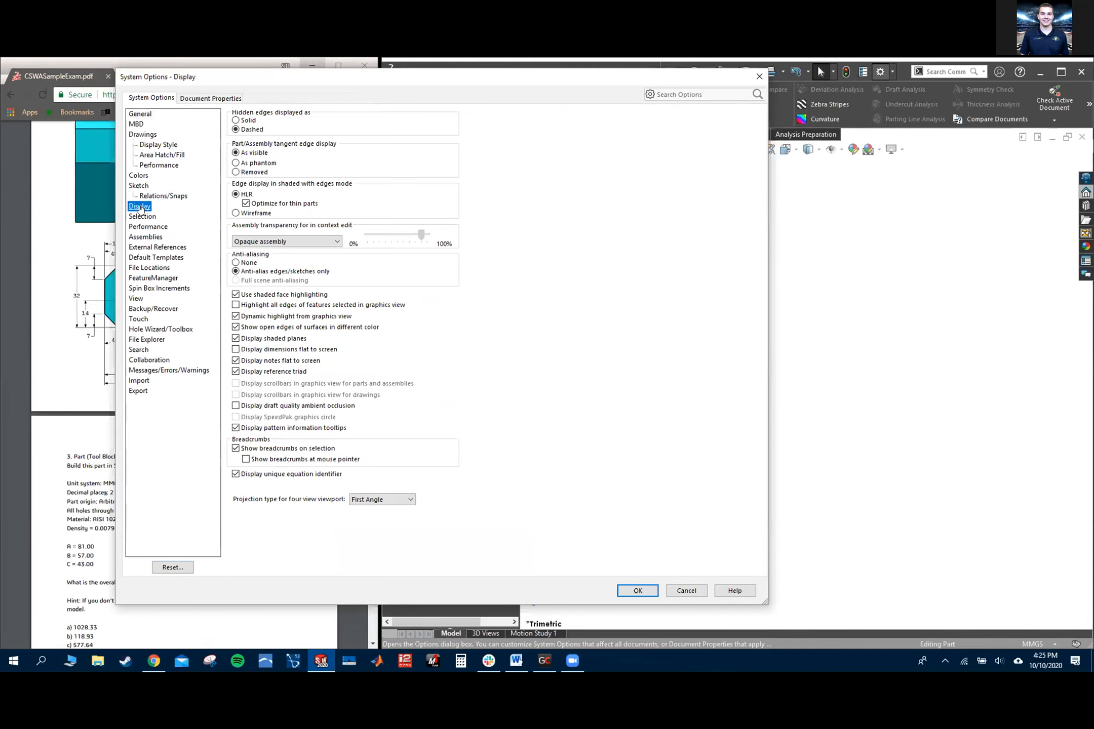
click(138, 175)
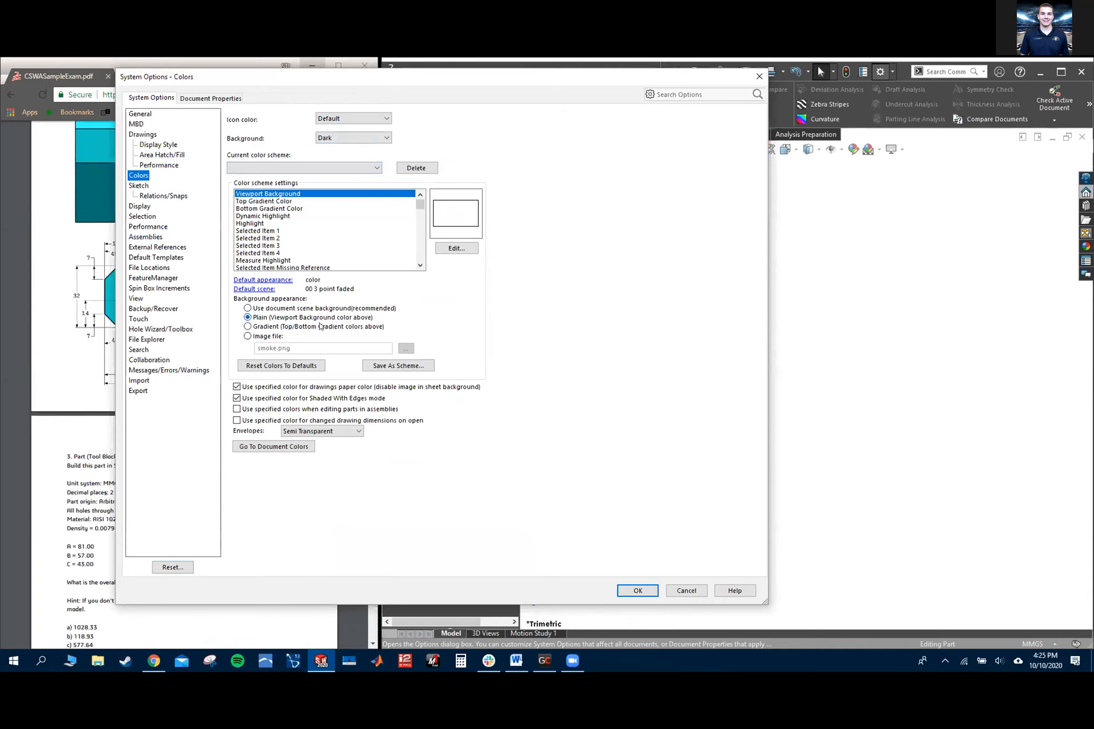
click(243, 195)
click(761, 77)
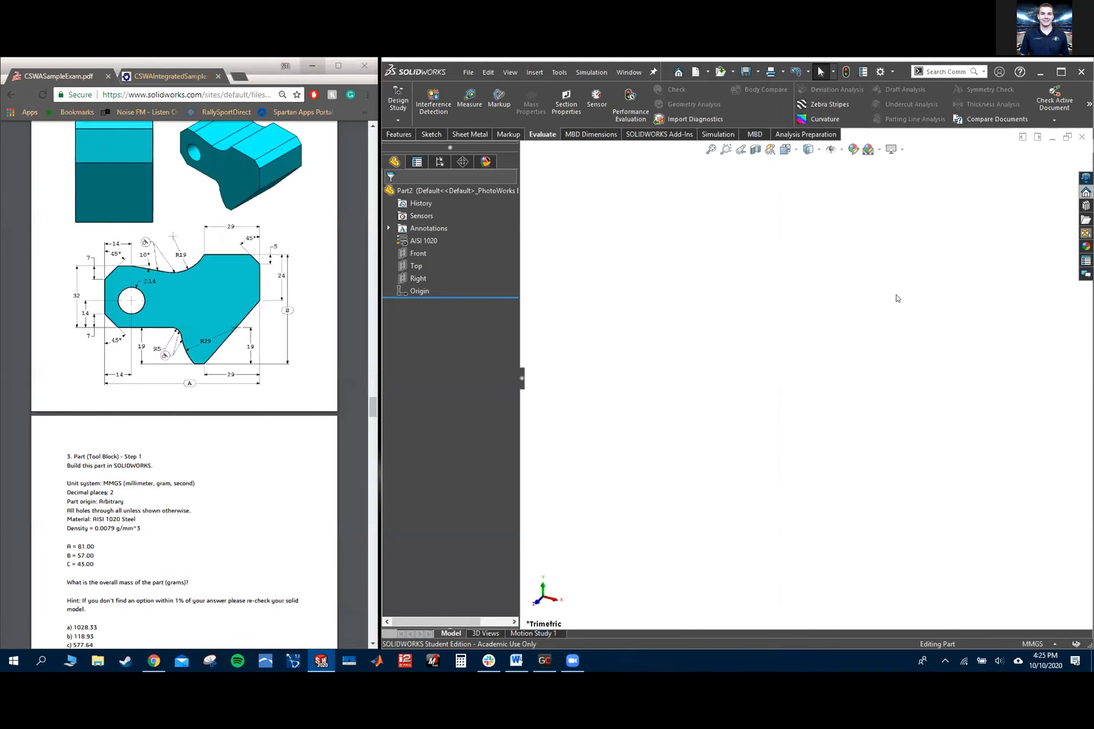
Set the background appearance to use the document scene
click(875, 150)
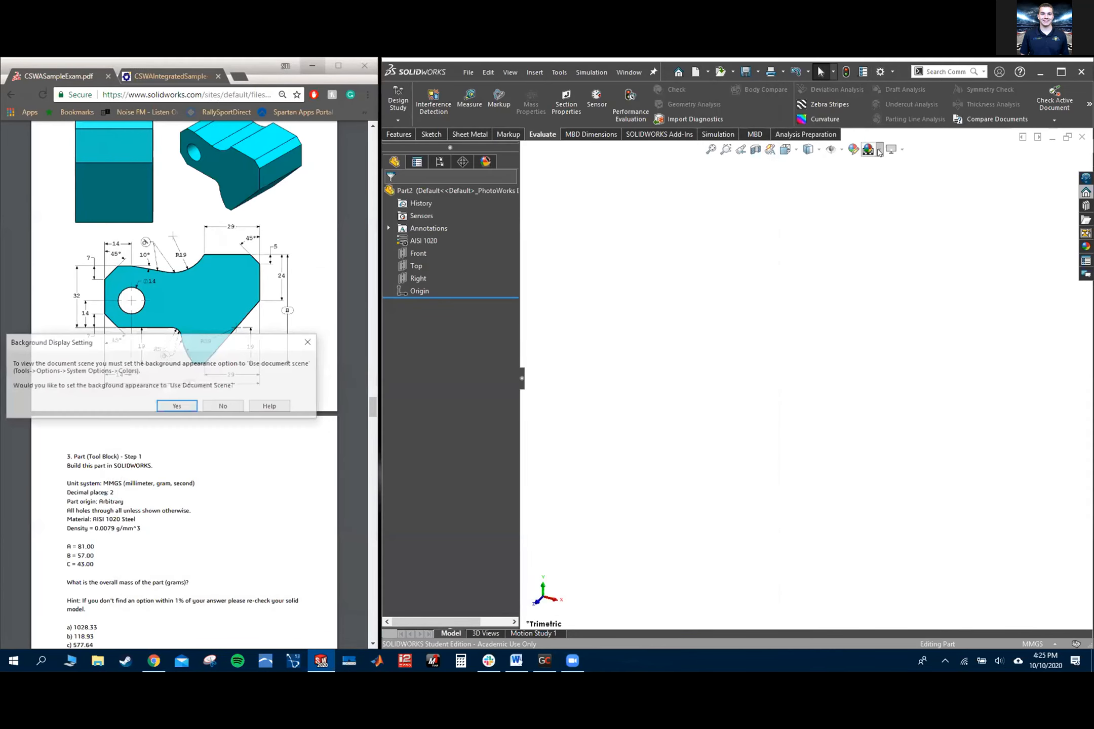
click(303, 345)
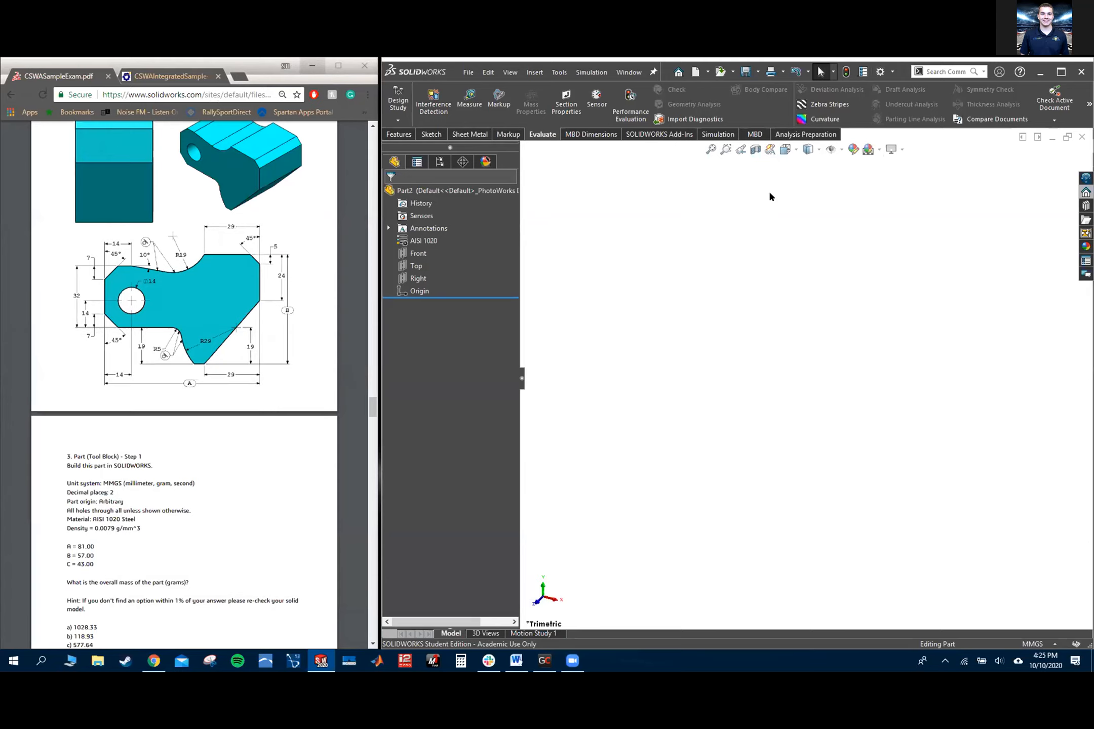
click(867, 150)
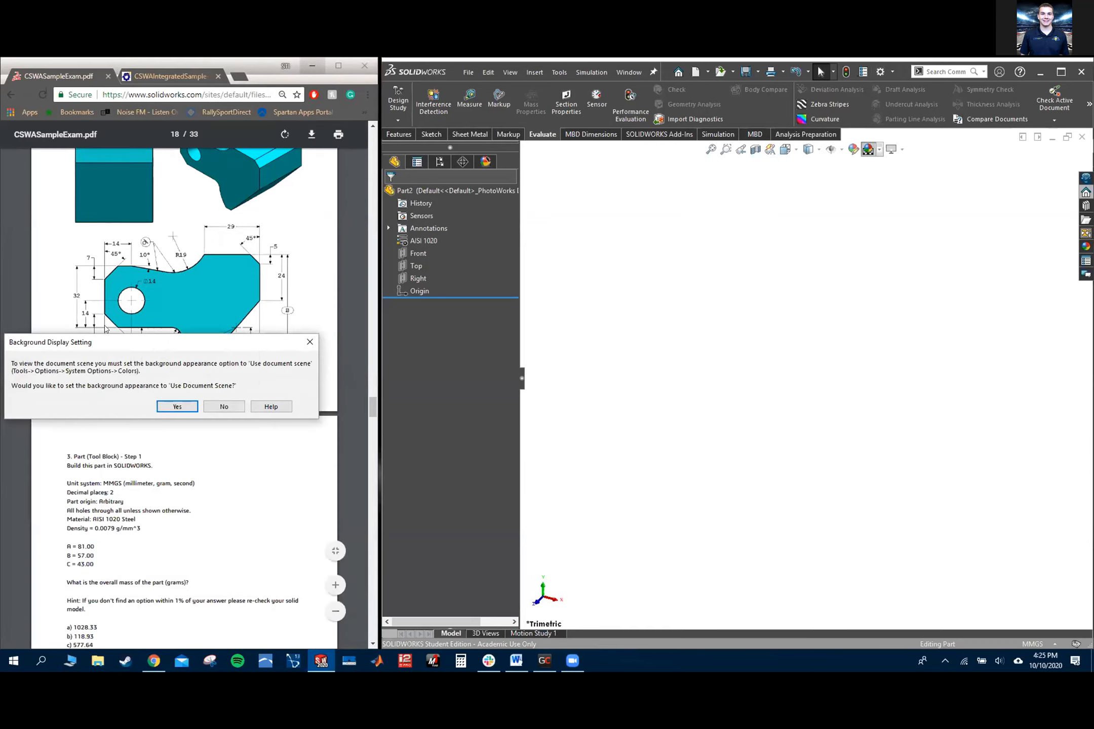
drag(121, 344, 670, 337)
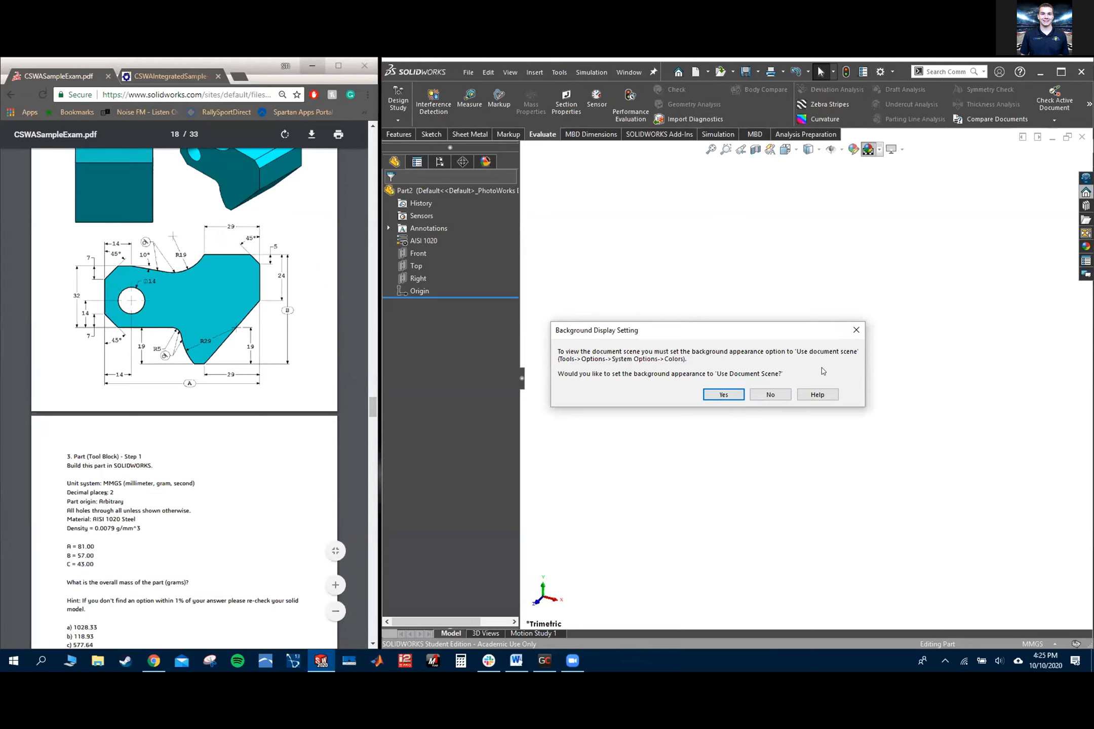
click(724, 394)
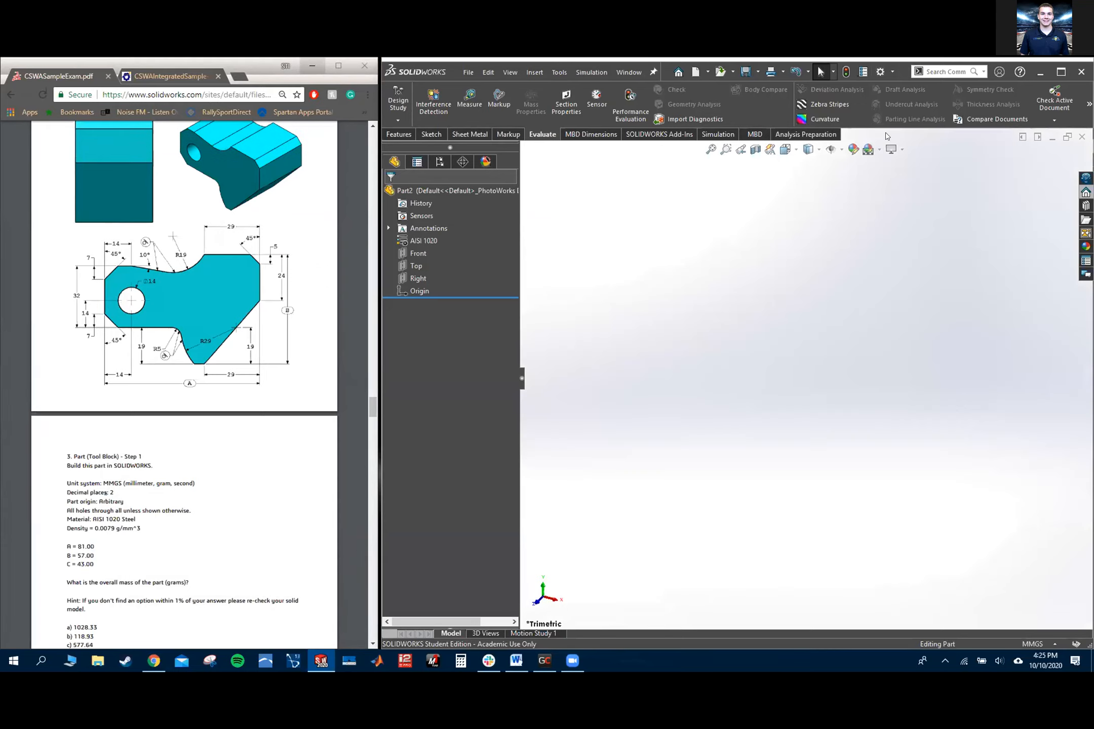
Try the 3 Point Faded scene on the viewport background and replace it with the Plain White scene
click(879, 149)
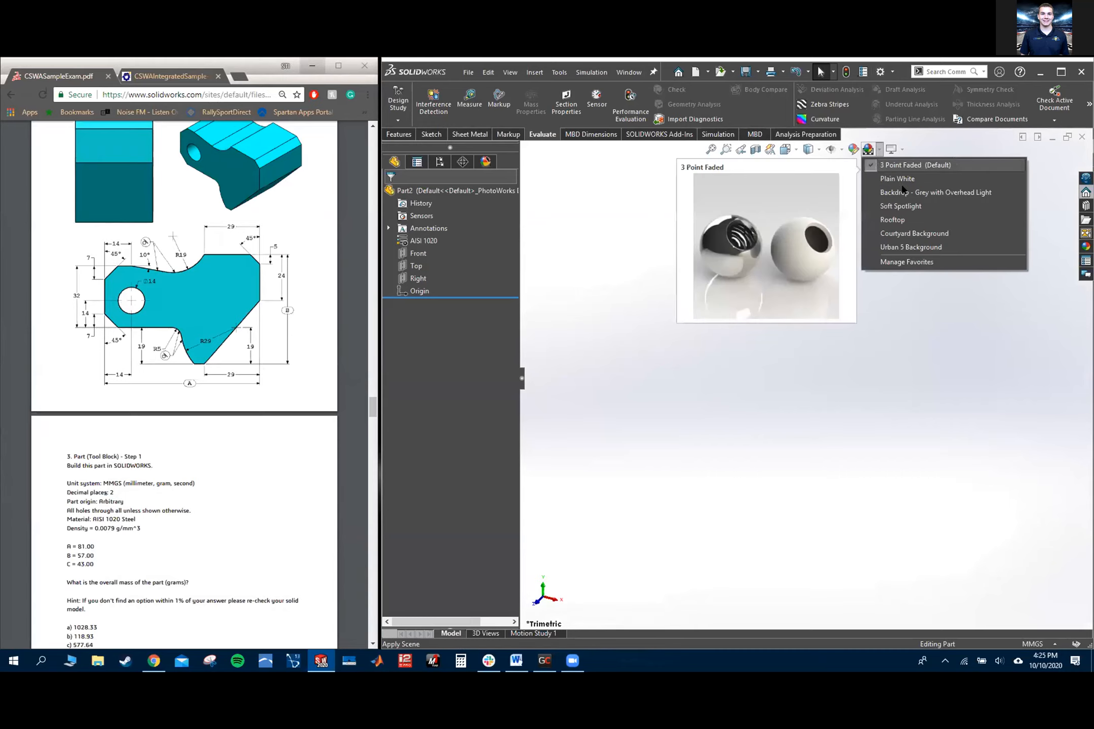
click(899, 168)
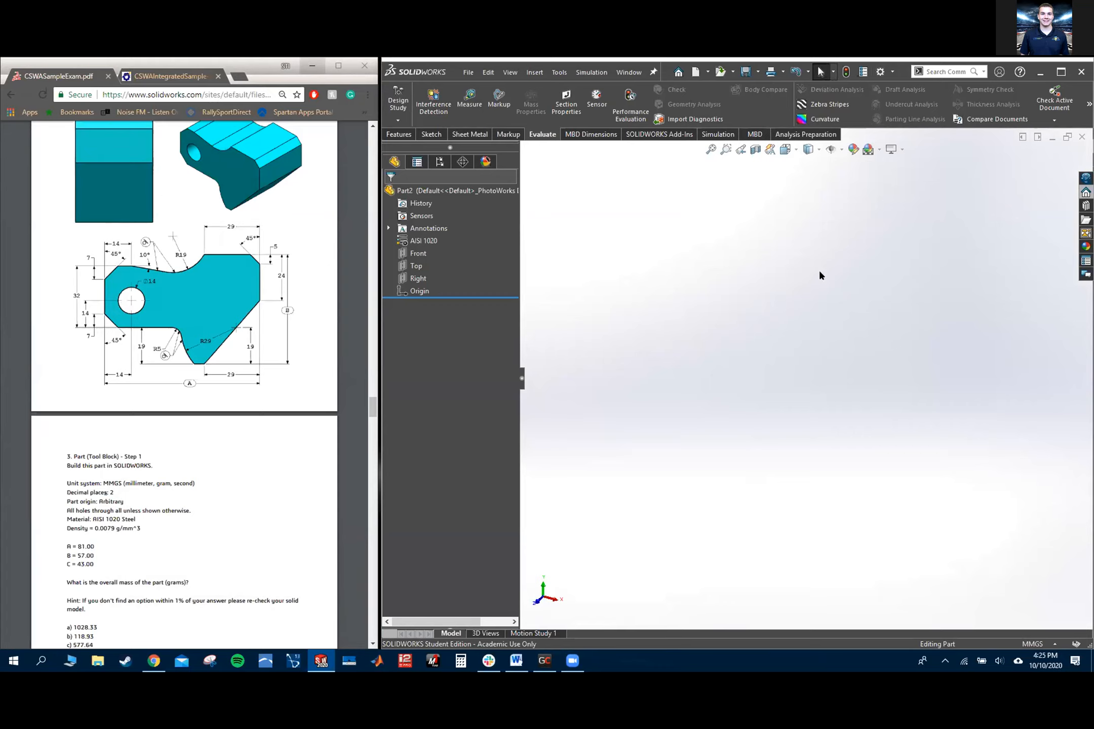
click(878, 150)
click(897, 179)
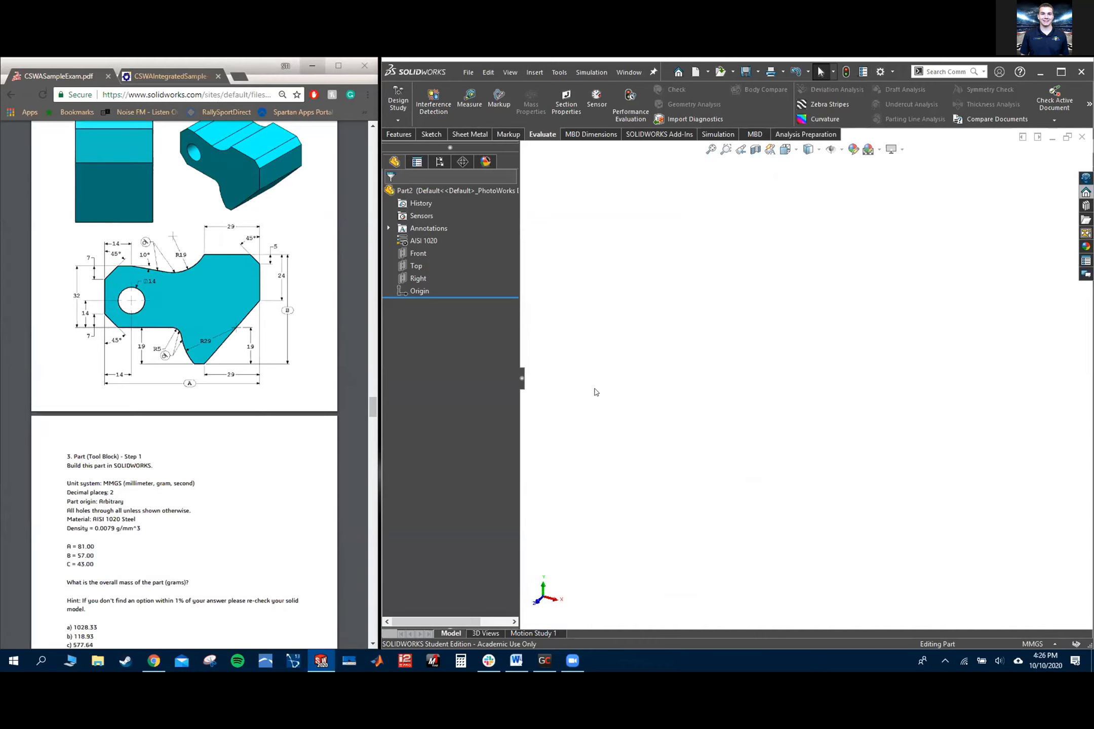
Review the Tool Block drawing and the given A, B and C values in the exam PDF
scroll(179, 476, down, 3)
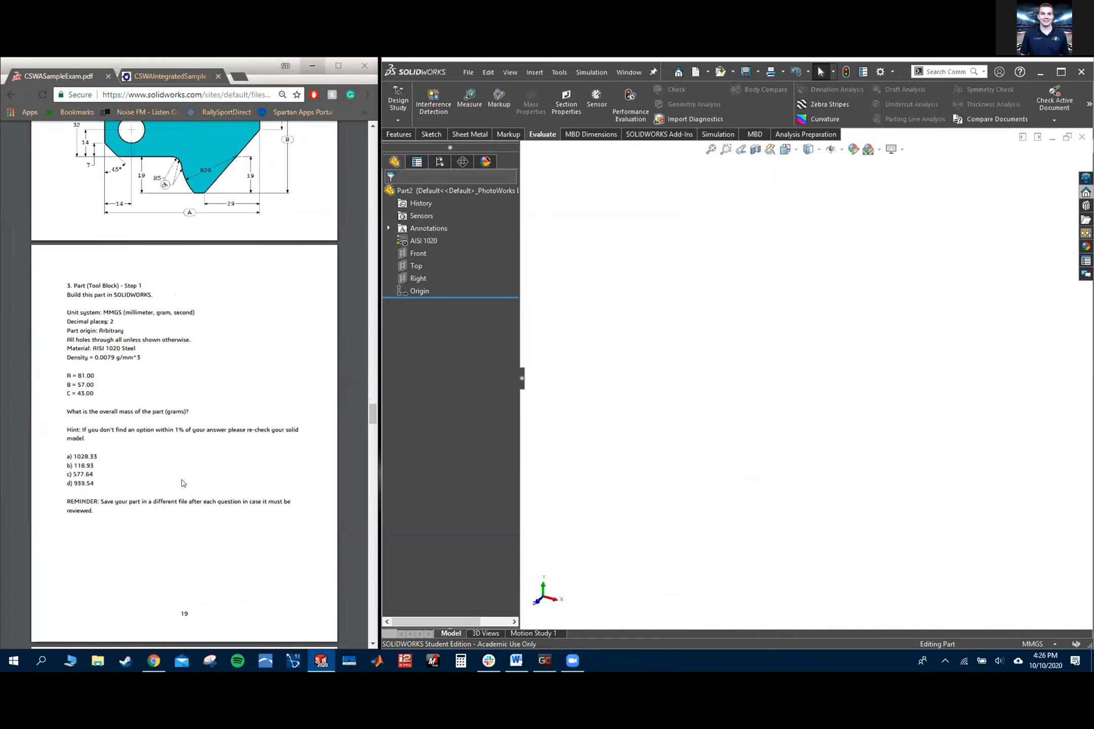
scroll(182, 483, up, 5)
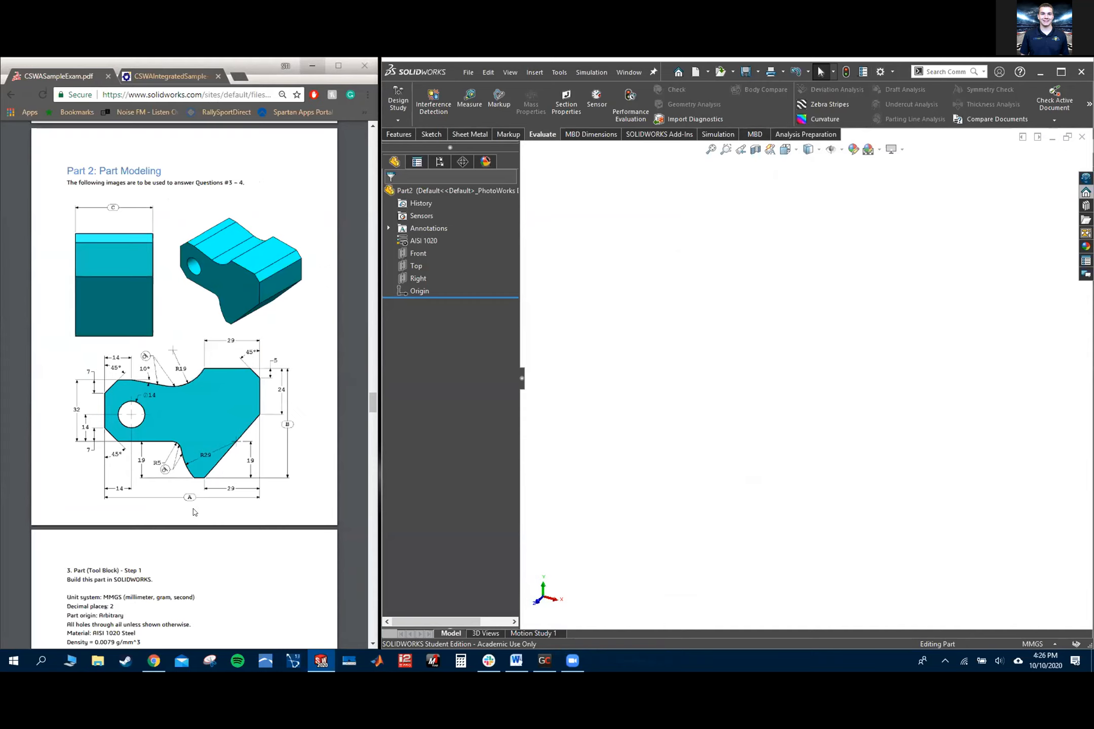
scroll(187, 494, down, 2)
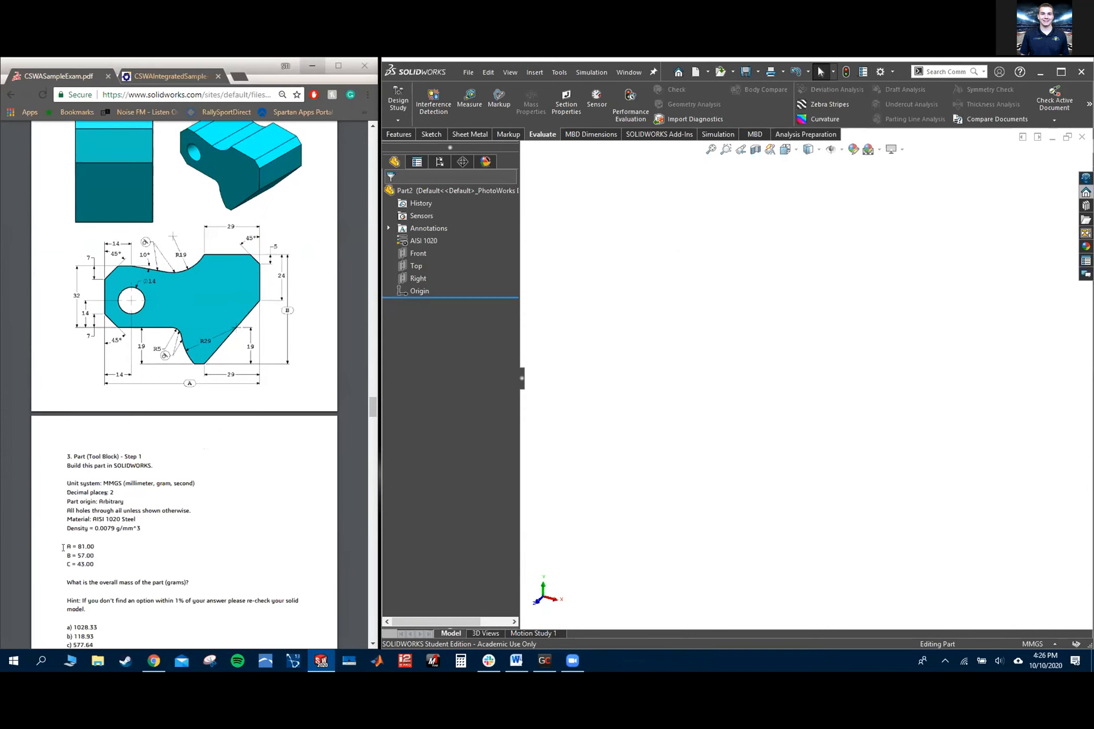
drag(63, 544, 93, 566)
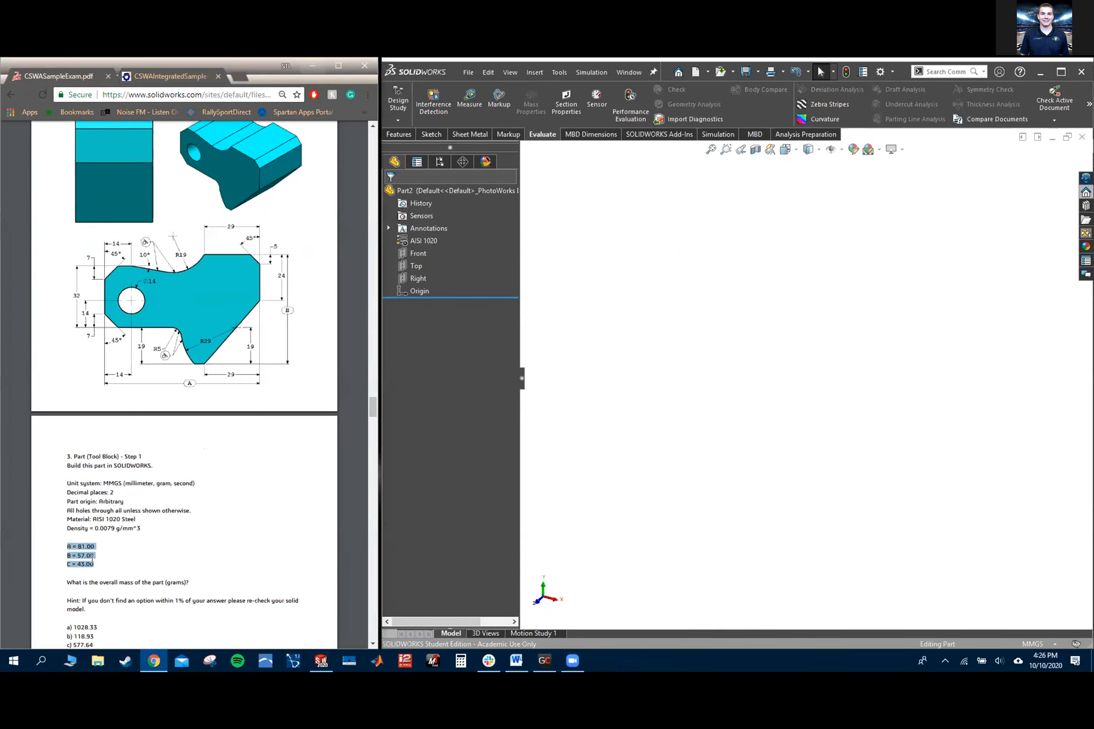
click(99, 544)
Lower the upper edge of the SOLIDWORKS window slightly and add a global variable A equal to 81 to the part's equations
drag(1009, 61, 1000, 80)
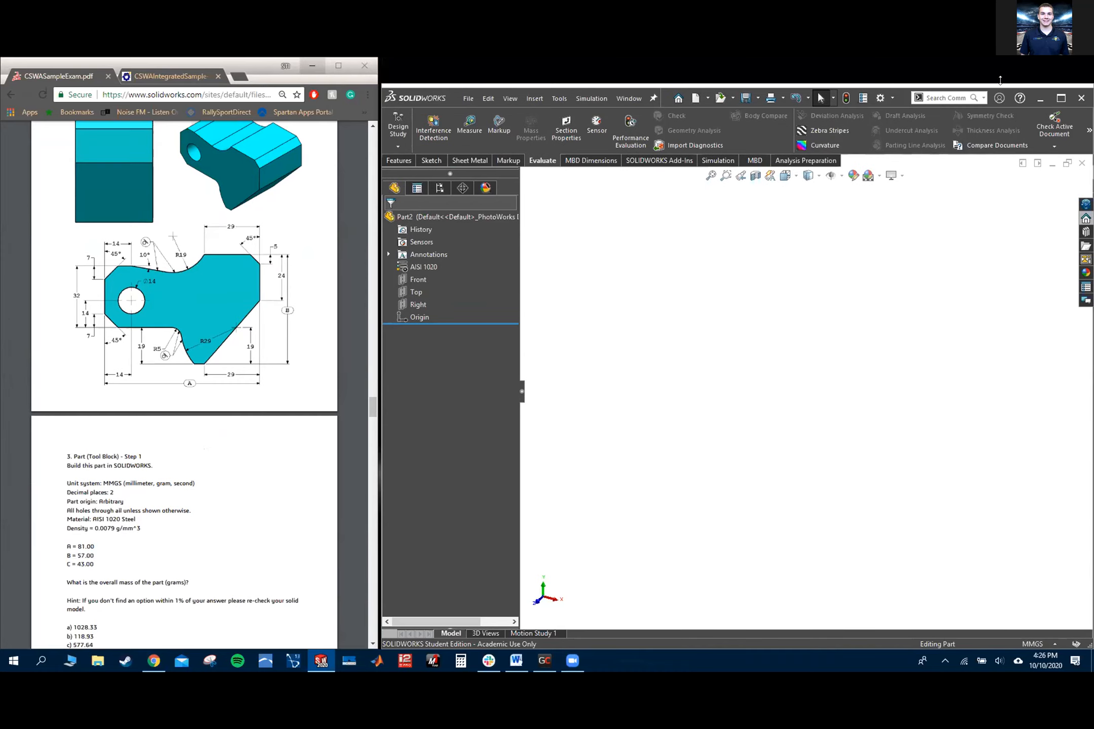
click(562, 100)
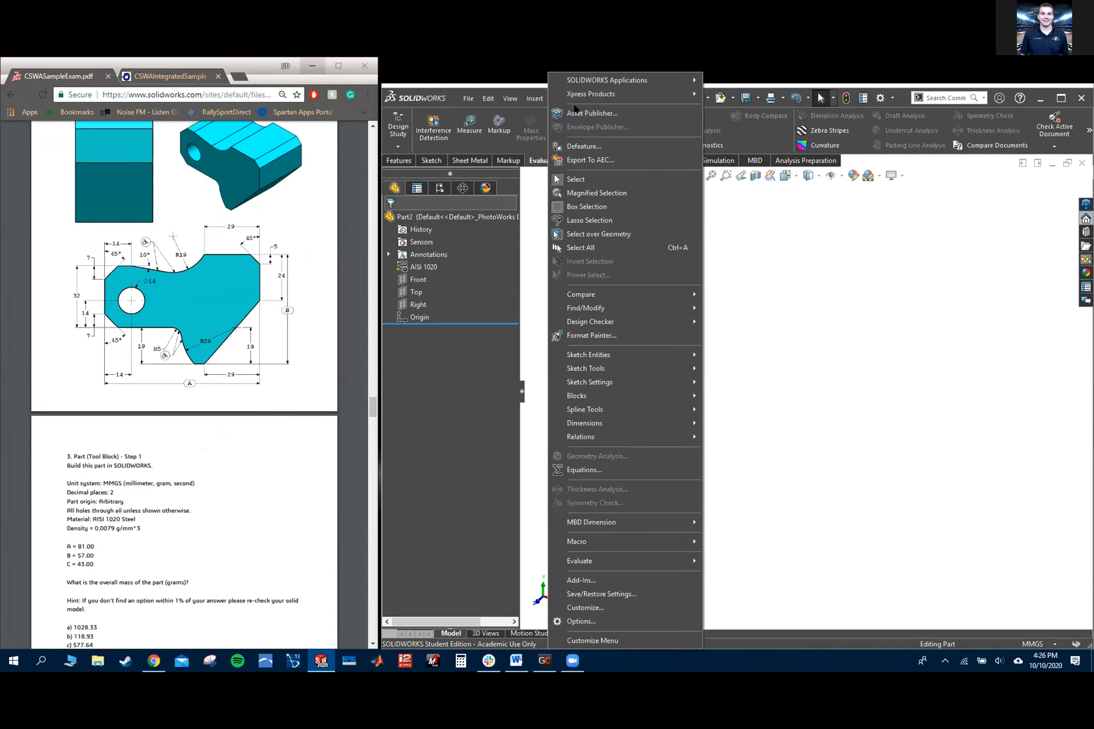
click(561, 98)
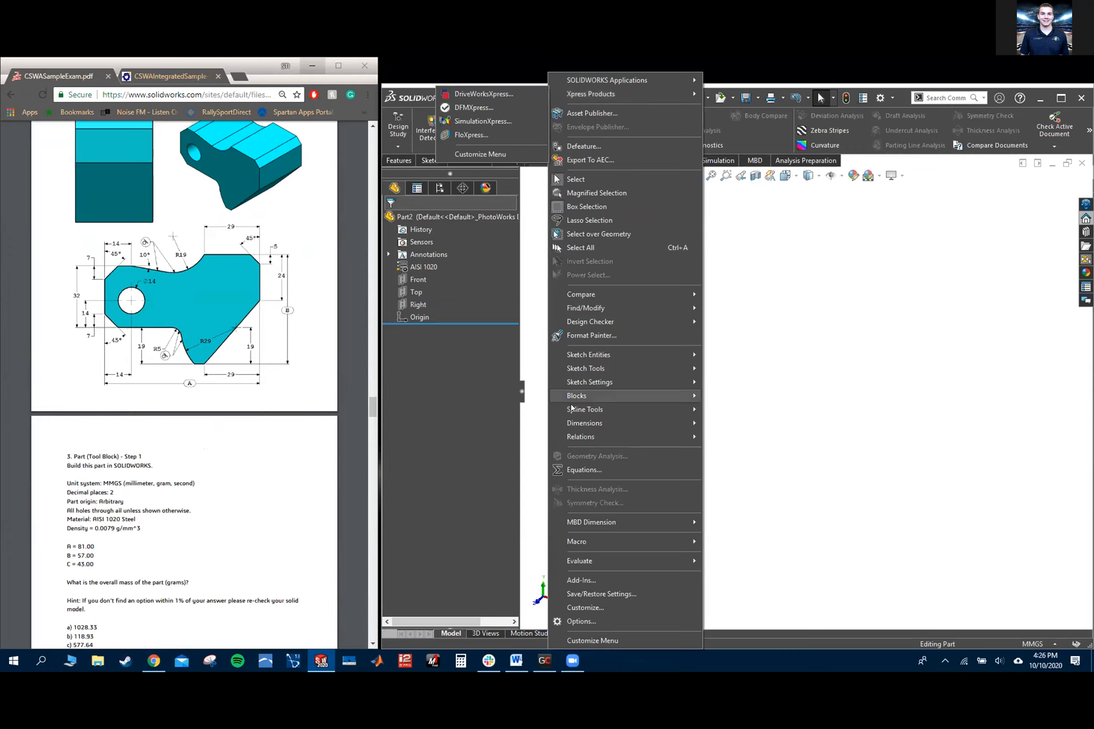
click(586, 470)
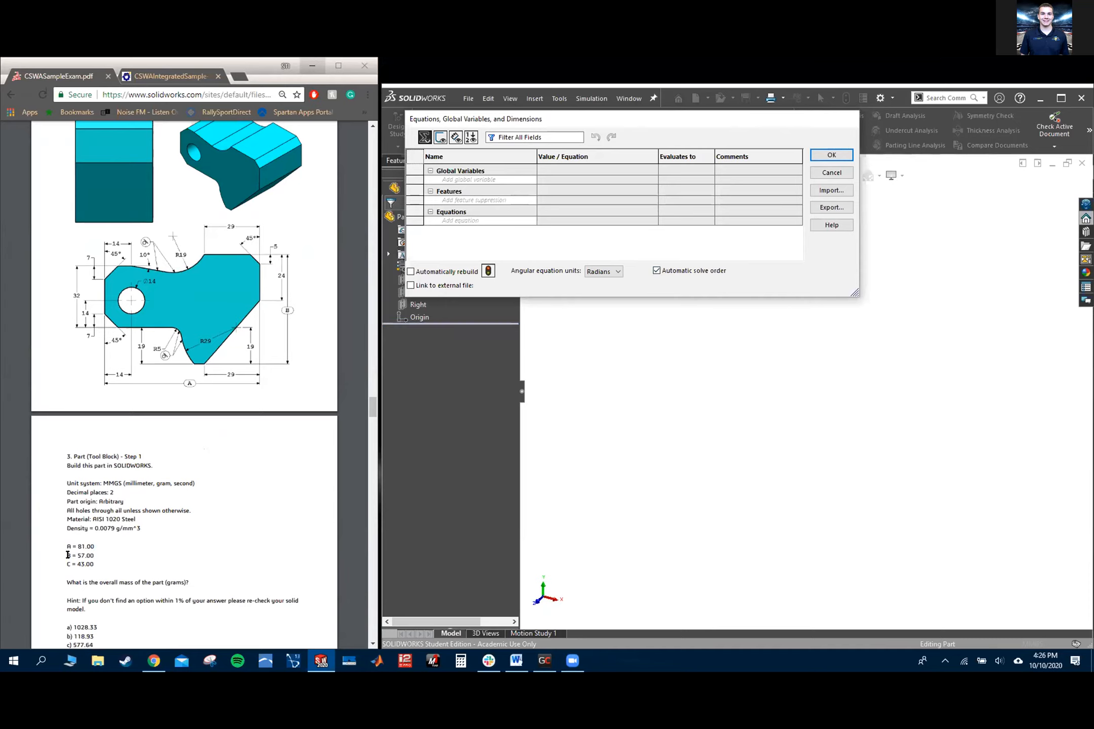
click(450, 179)
text(A)
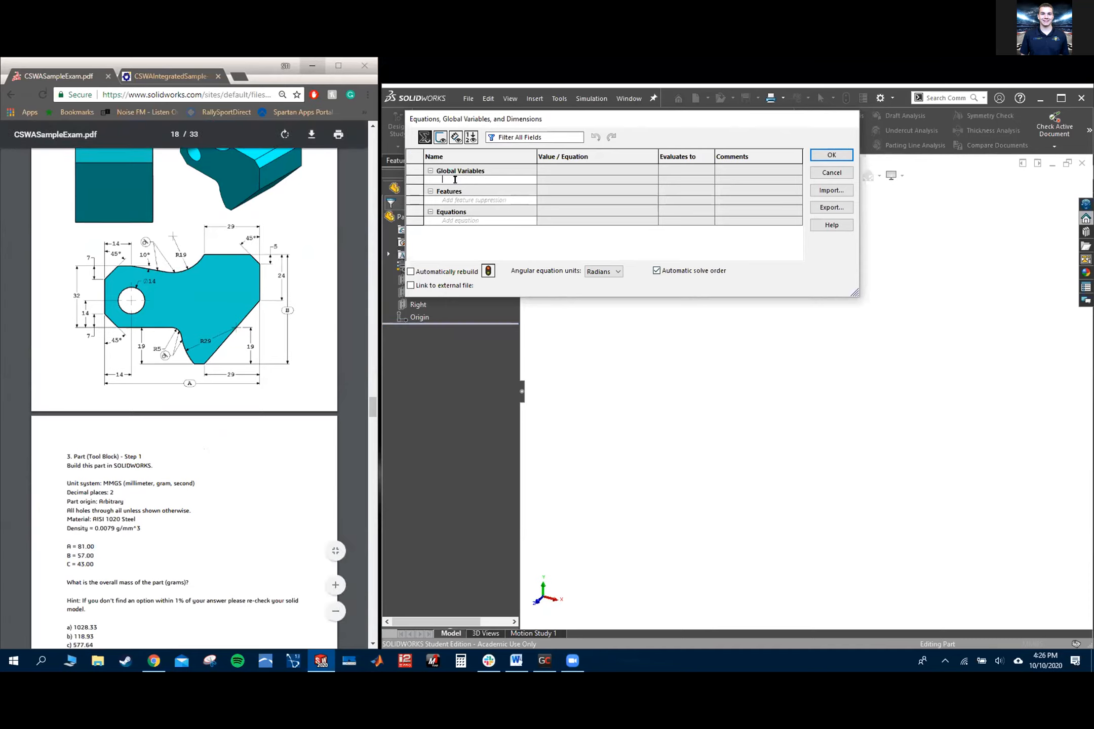
key(Tab)
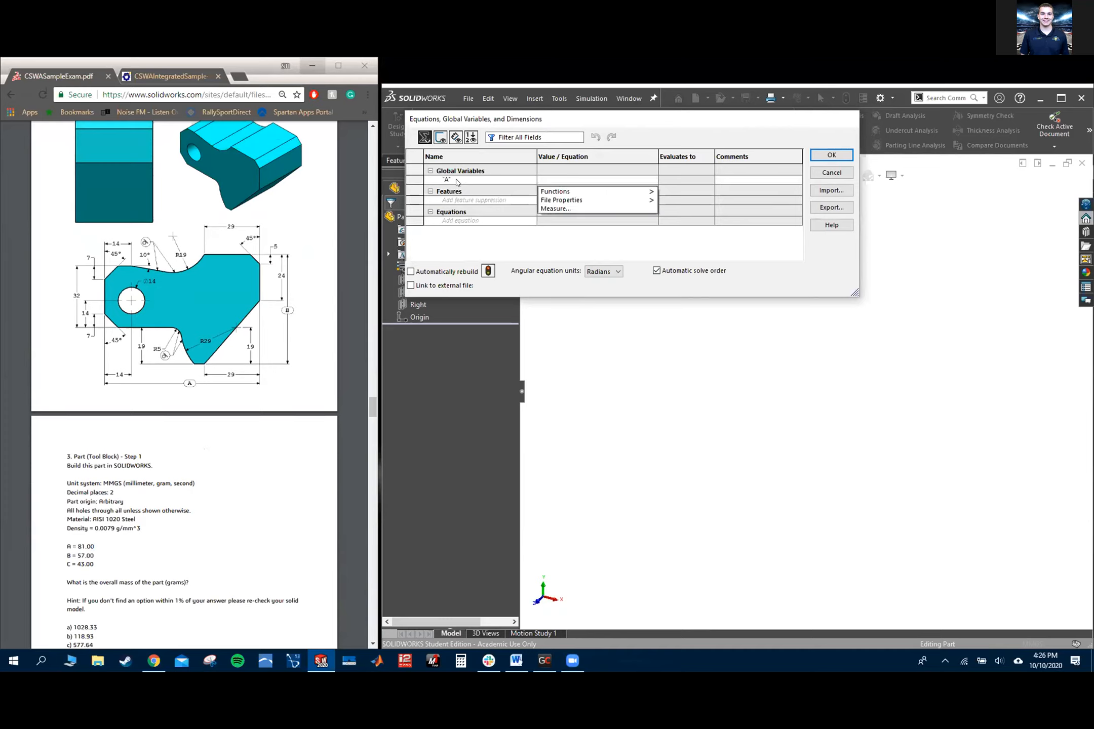
text(81)
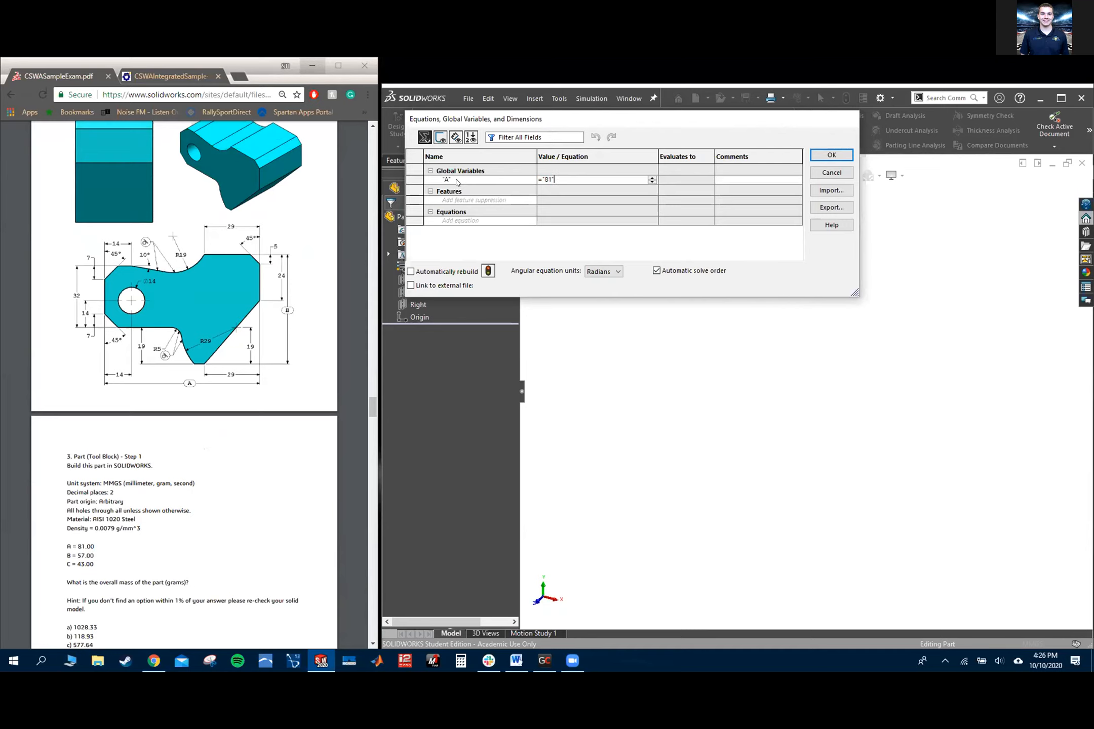
click(843, 151)
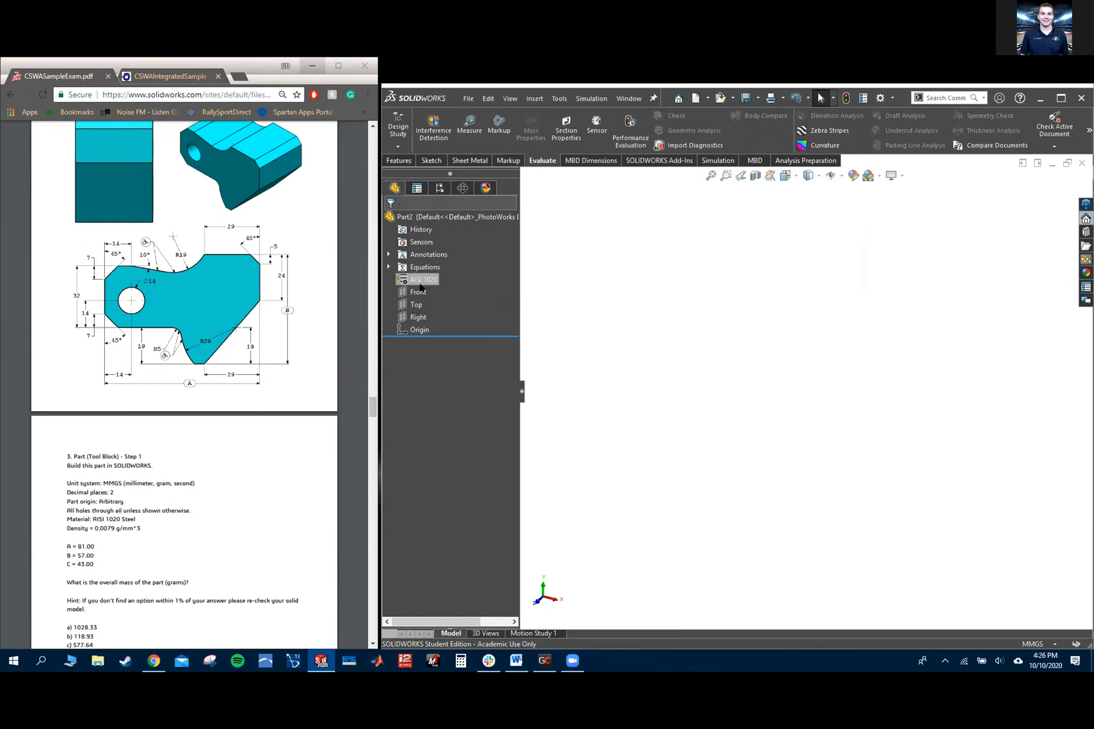
Reopen the part's equations and add a global variable b equal to 57
click(557, 105)
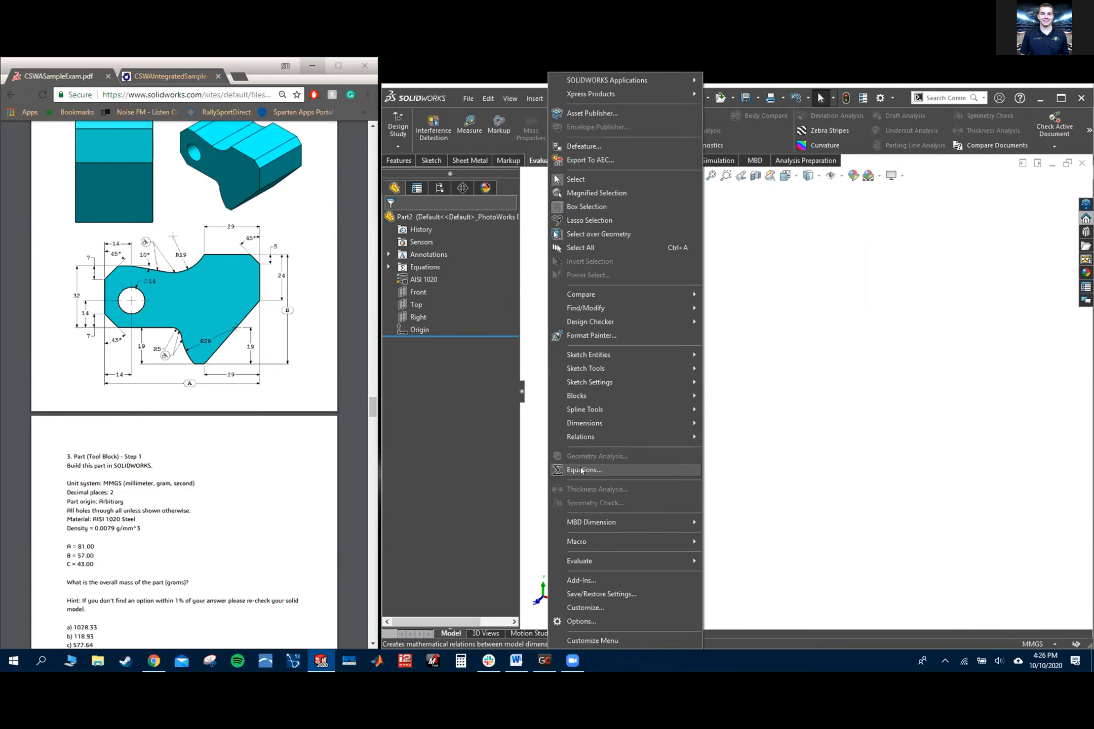
click(729, 464)
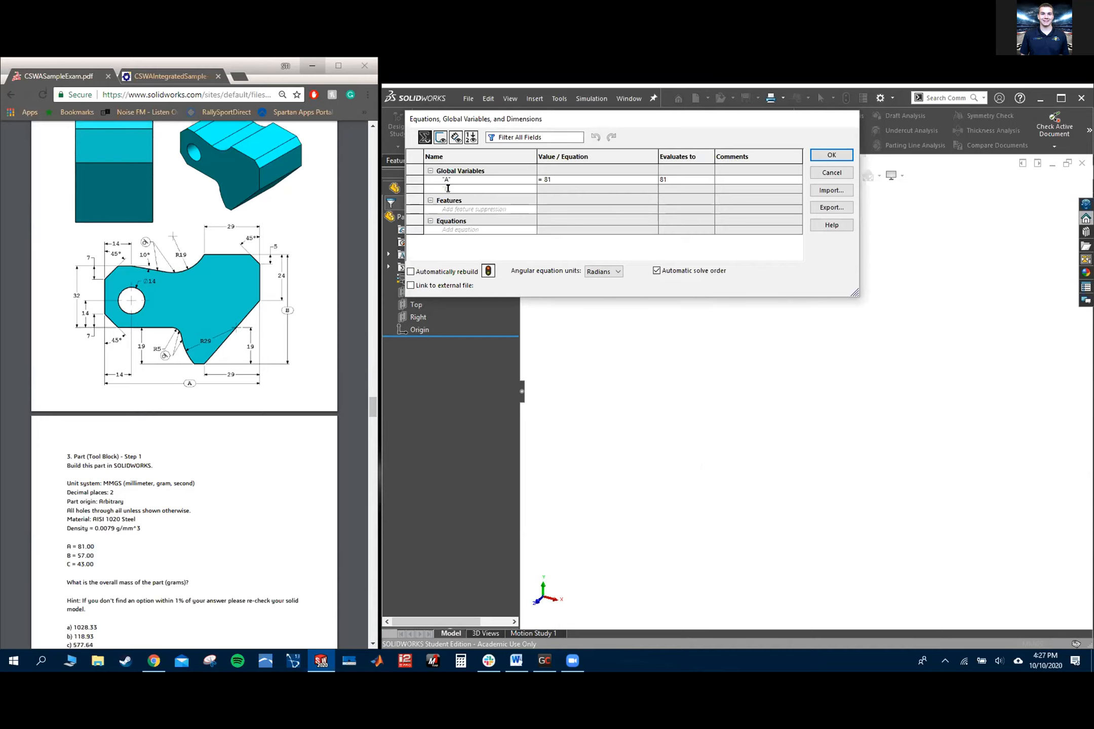
text(b)
key(Tab)
click(449, 188)
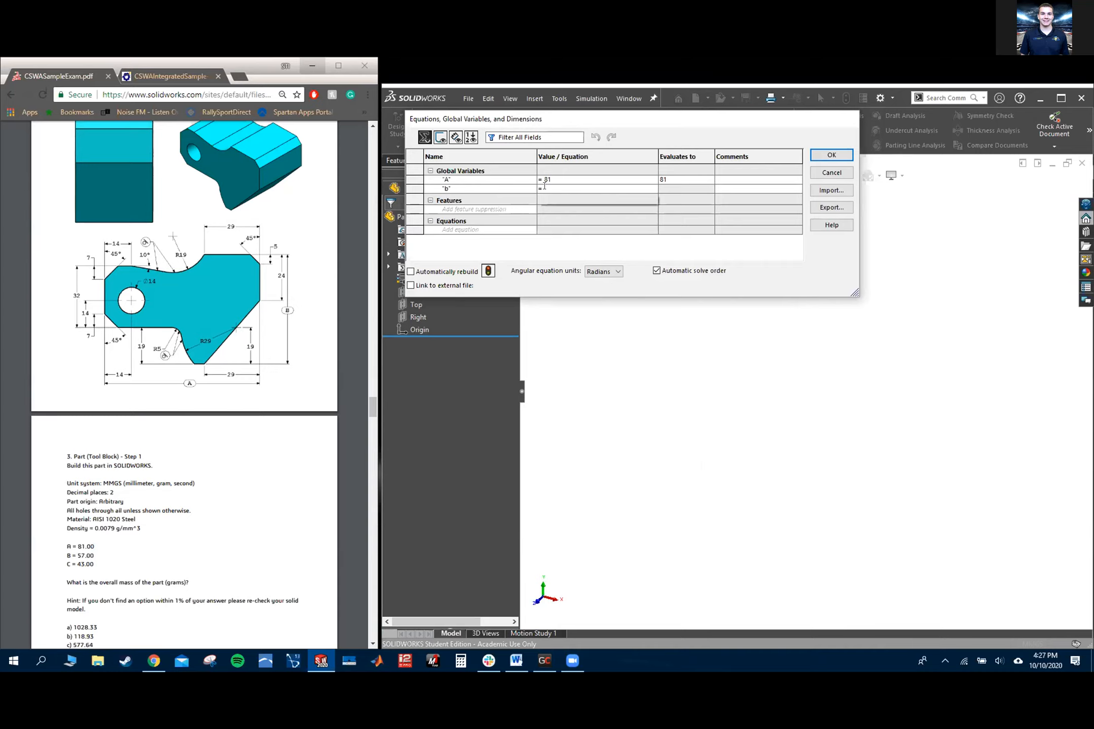
click(543, 188)
click(545, 188)
text(57)
key(Return)
click(564, 189)
text(")
key(Tab)
Add a global variable C equal to 43, rename variable b as B, and accept the equations
click(487, 197)
text(C)
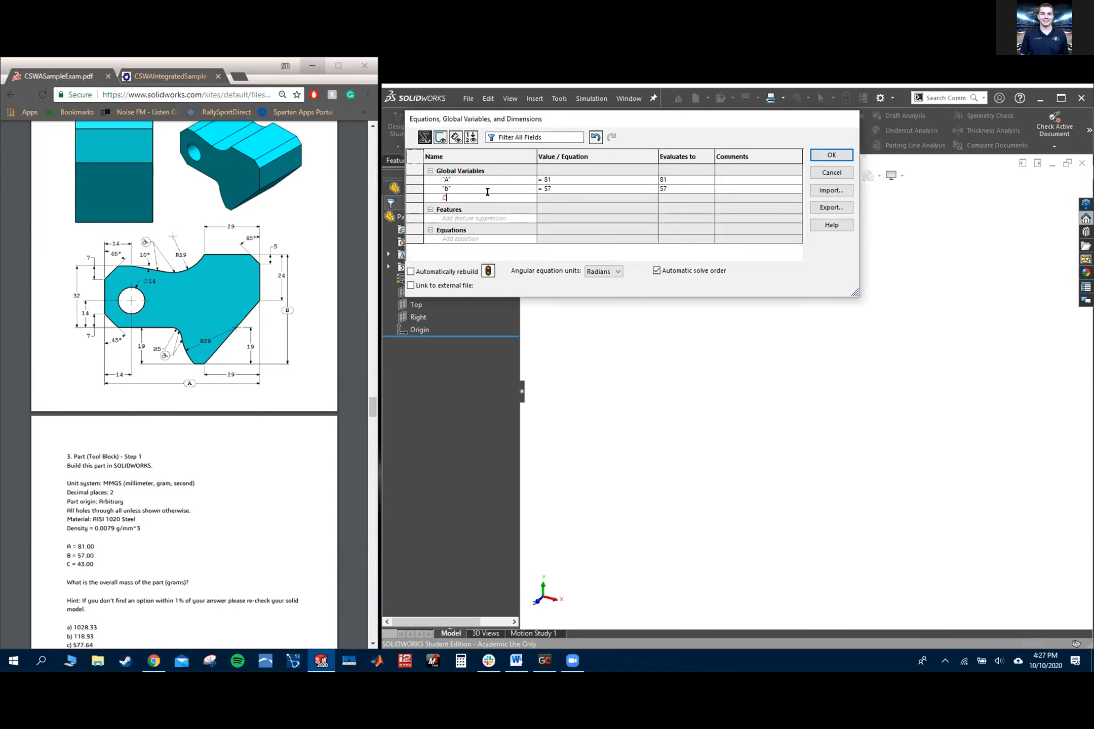
key(Tab)
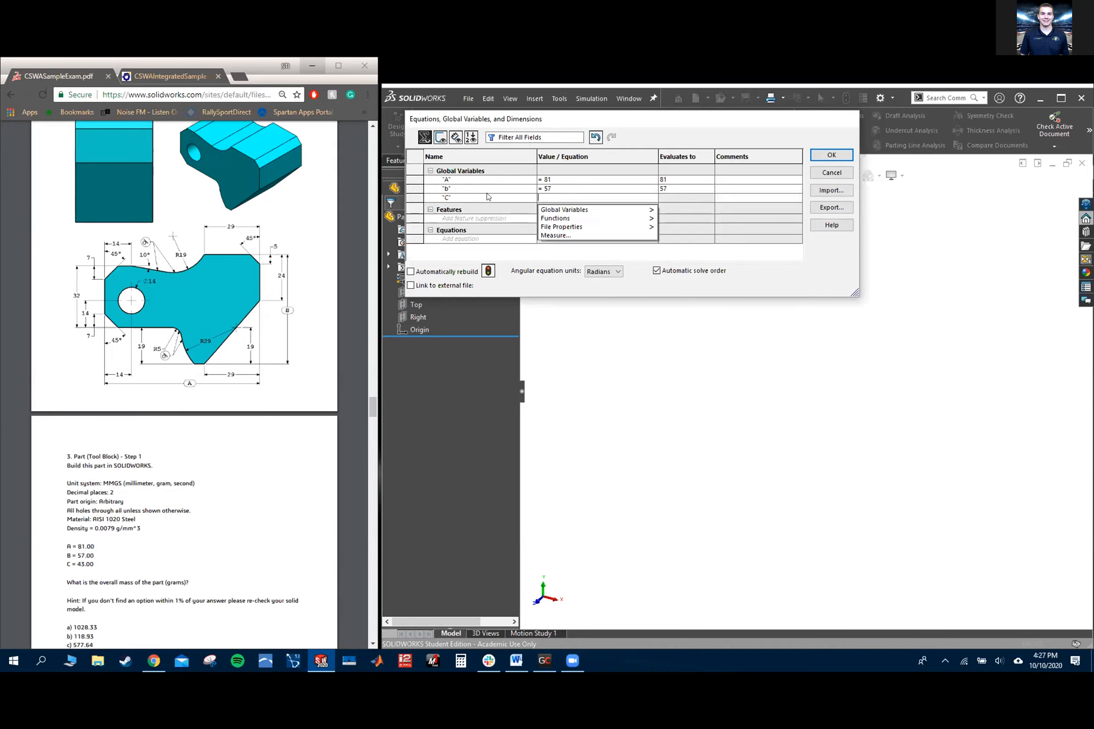
text(=)
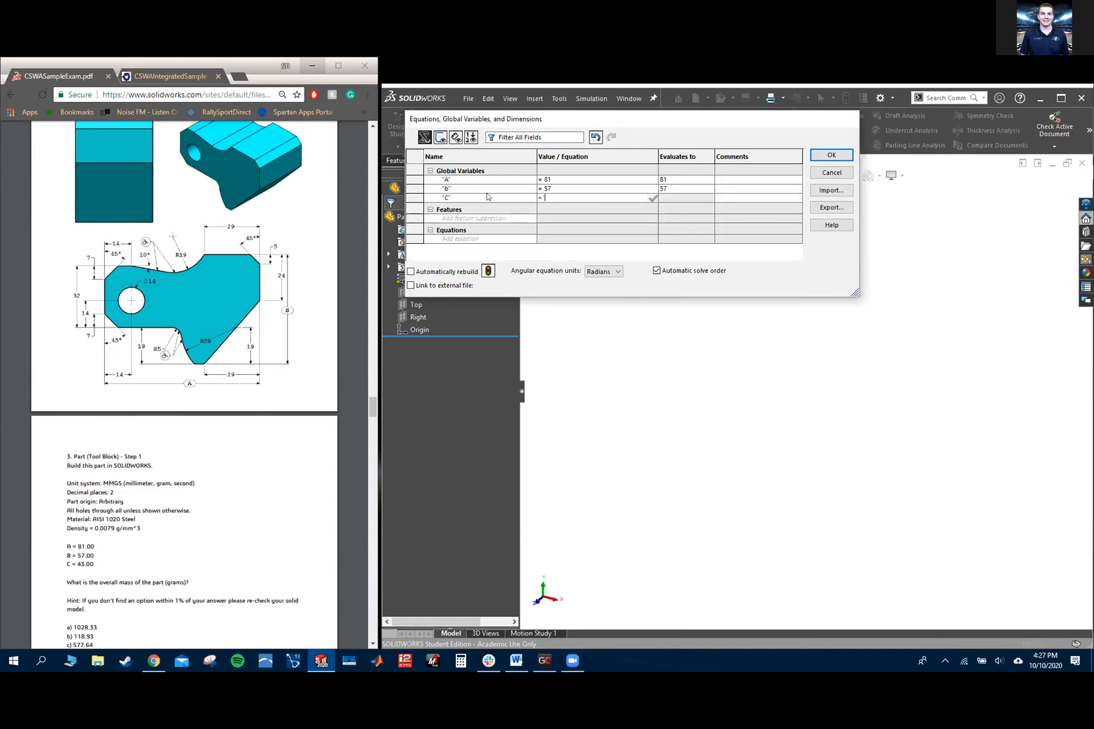
text(43)
key(Tab)
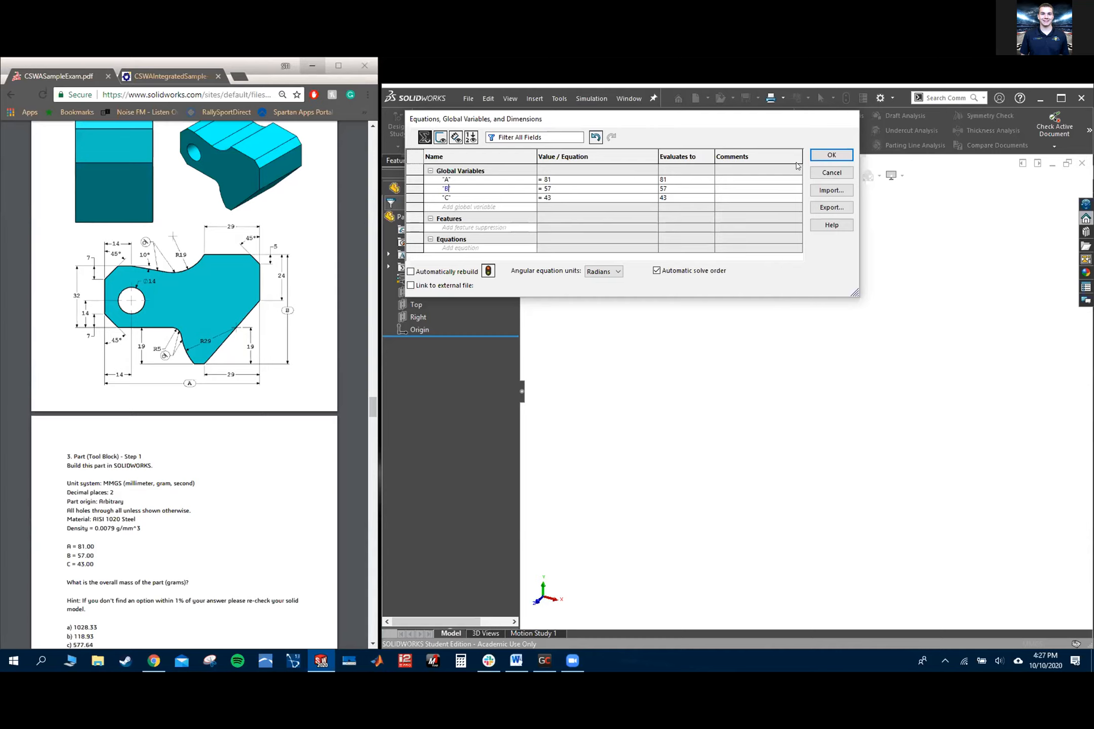
click(833, 153)
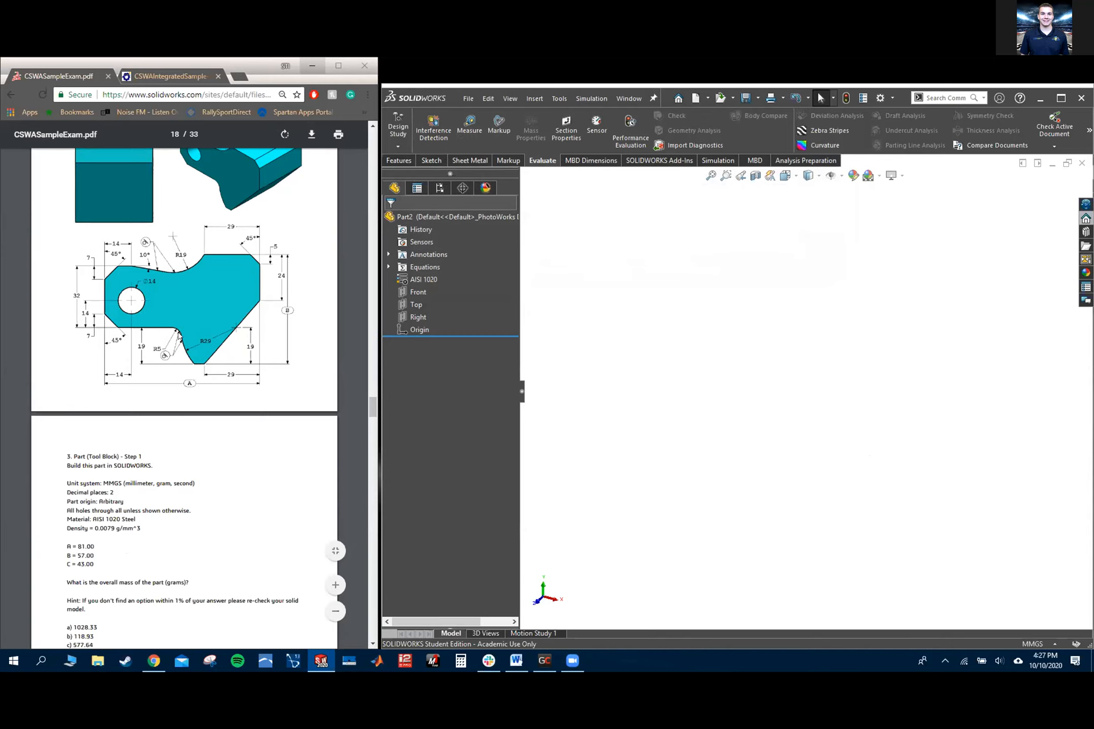
Review the Tool Block views and dimensions for Questions 3 and 4 in the exam PDF
click(399, 160)
click(433, 160)
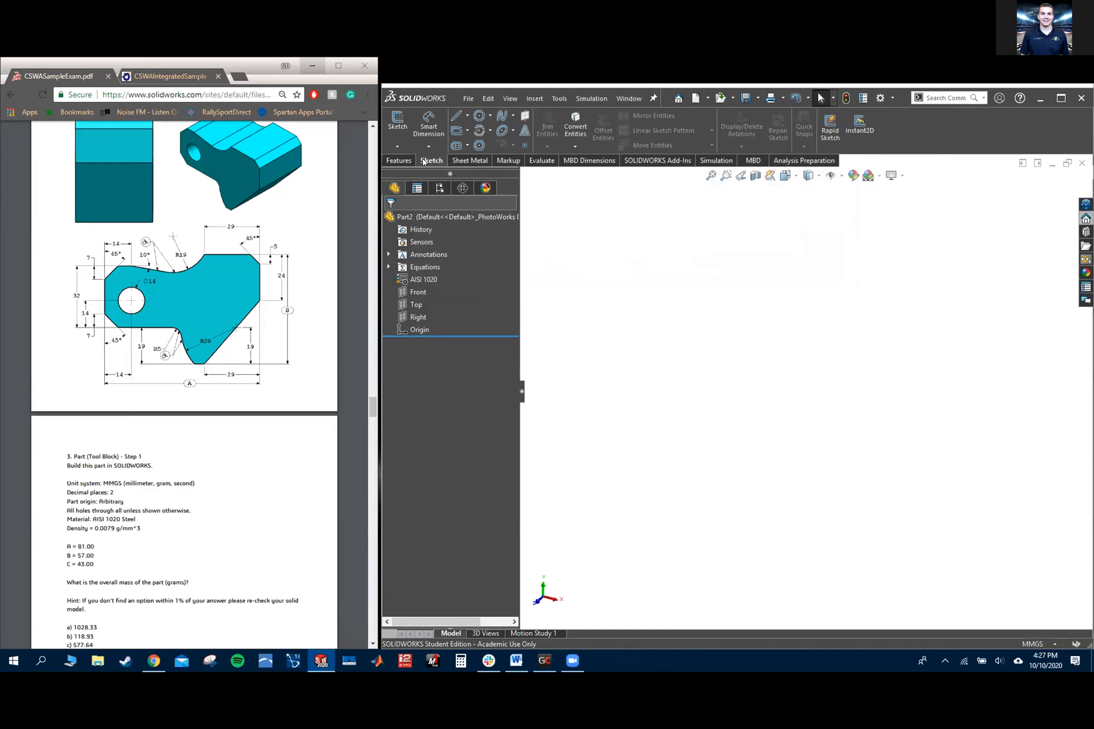
scroll(268, 330, up, 1)
scroll(267, 330, up, 8)
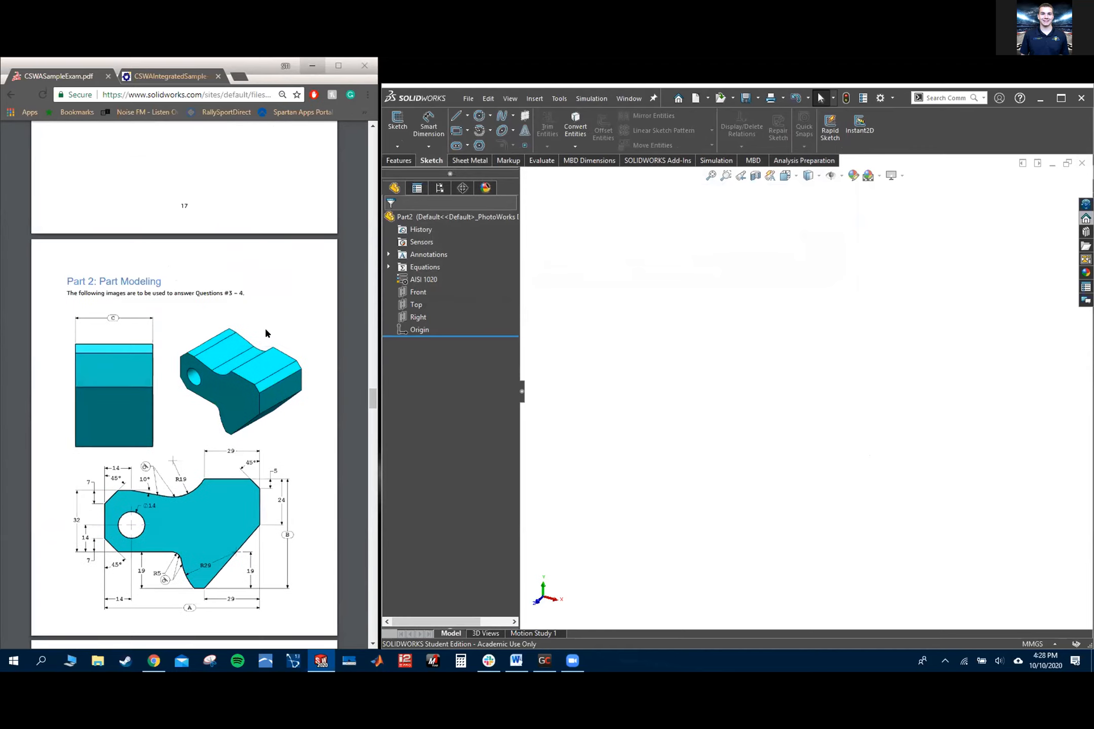
scroll(269, 345, up, 13)
scroll(269, 355, down, 20)
scroll(263, 400, up, 3)
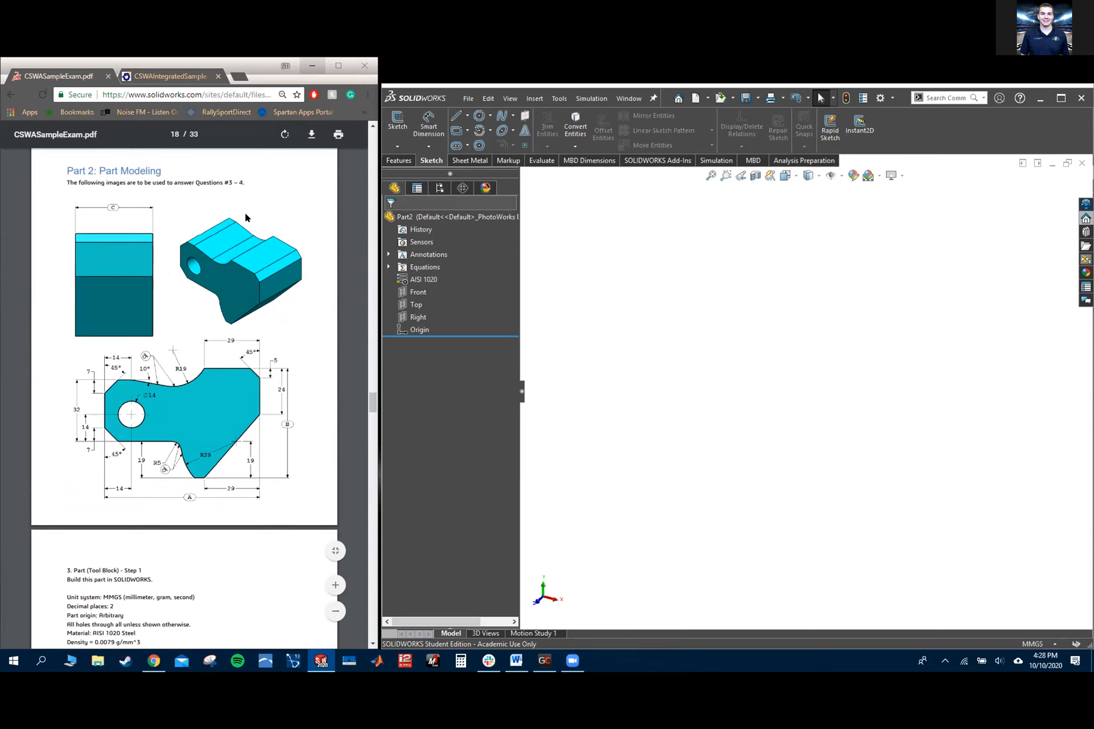
click(423, 293)
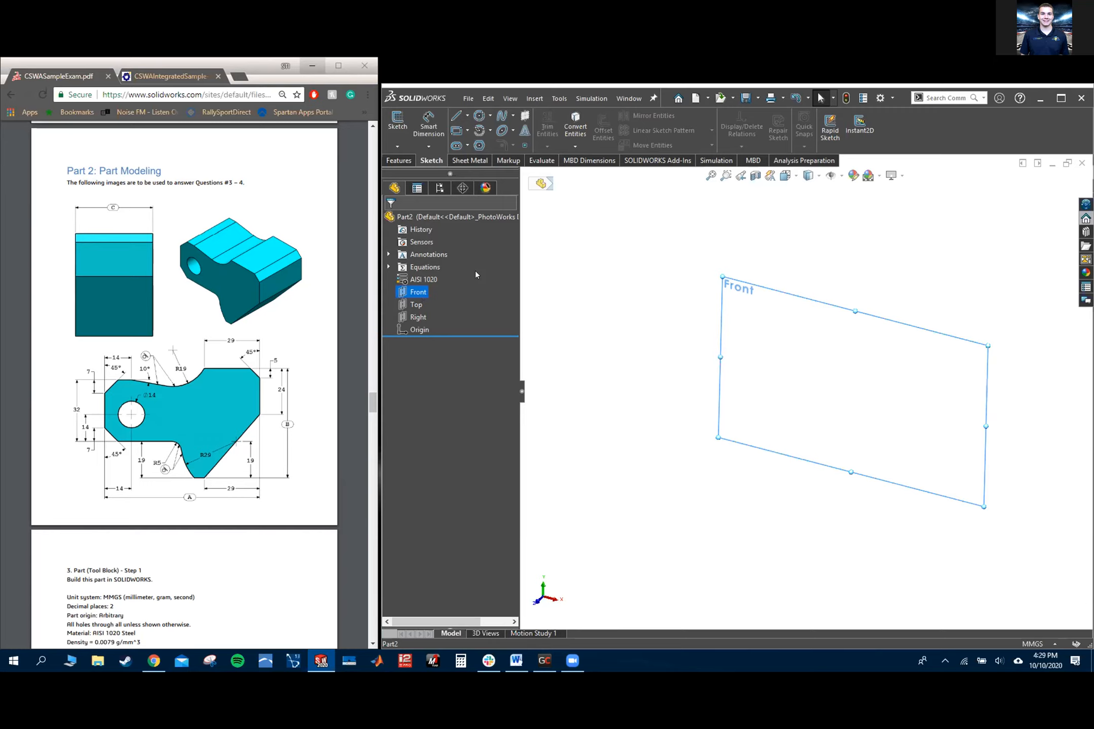
right_click(408, 296)
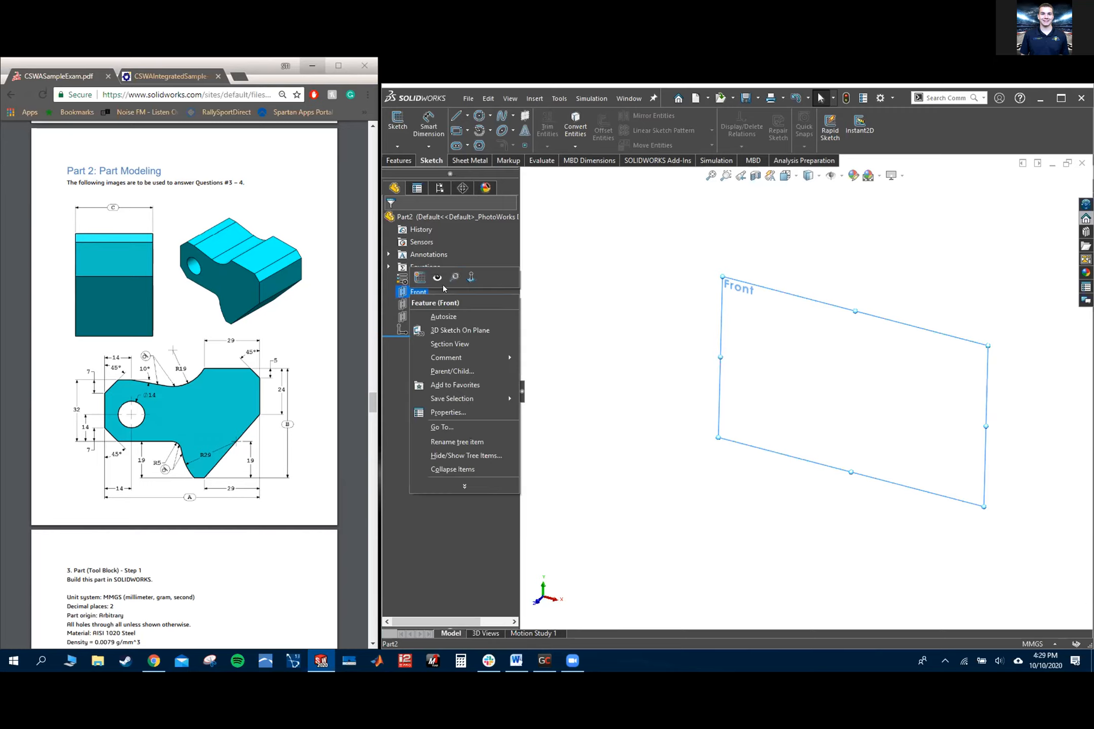
click(608, 297)
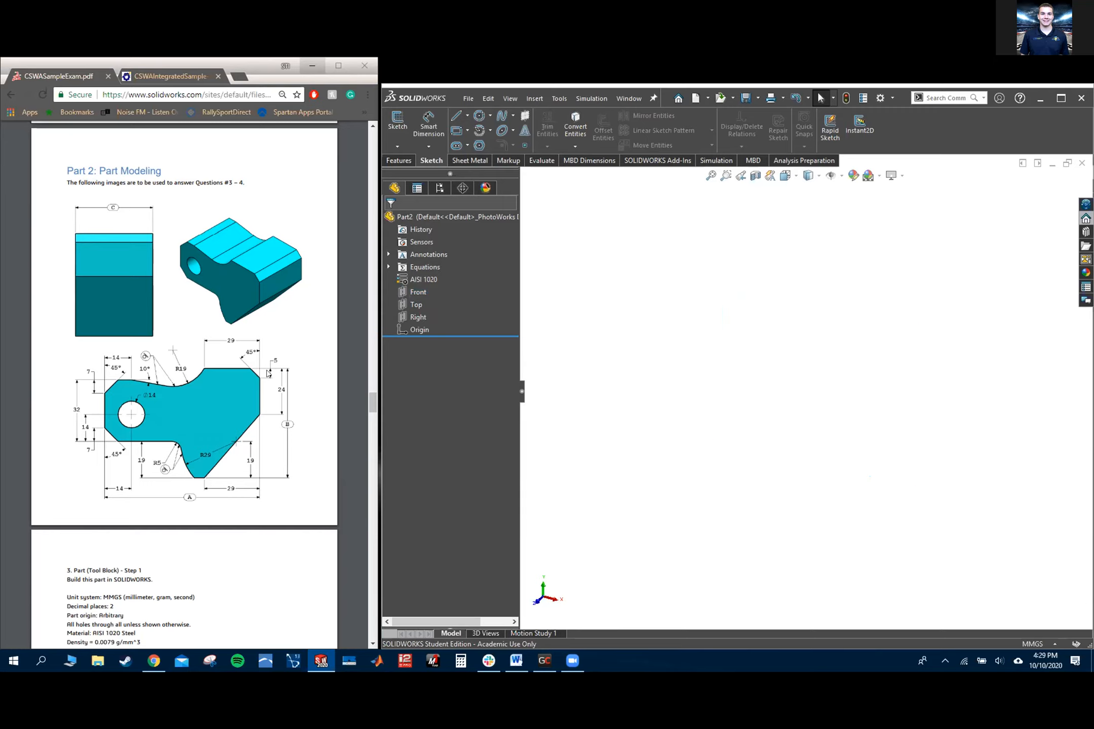
Examine the Question 5 part drawings in the exam PDF and compare them with the Step 1 Tool Block profile
scroll(269, 375, down, 20)
scroll(269, 374, down, 5)
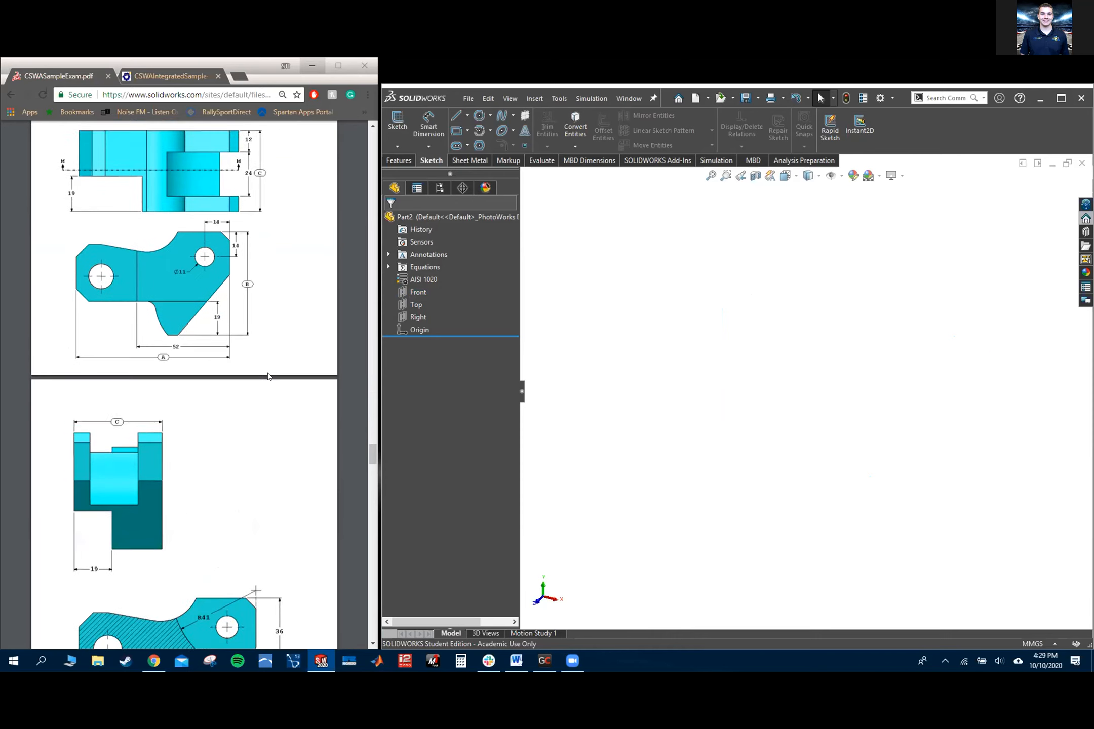
scroll(268, 377, up, 2)
scroll(267, 378, down, 3)
scroll(268, 382, up, 4)
scroll(269, 384, up, 2)
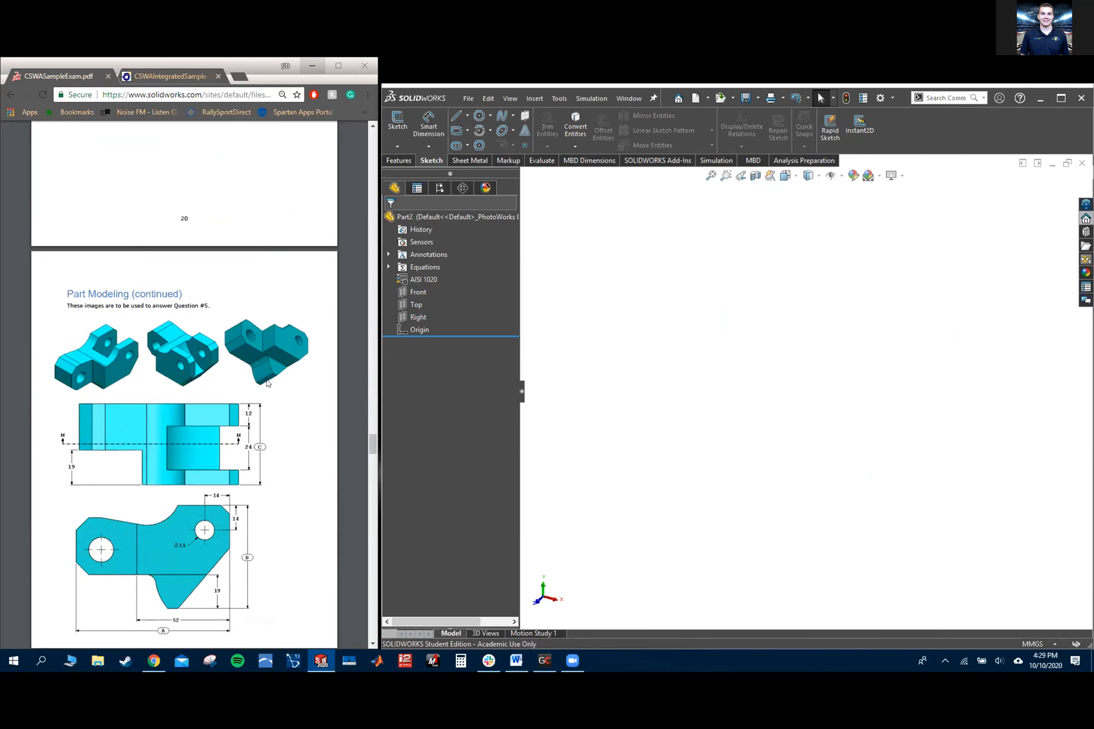
scroll(268, 383, down, 3)
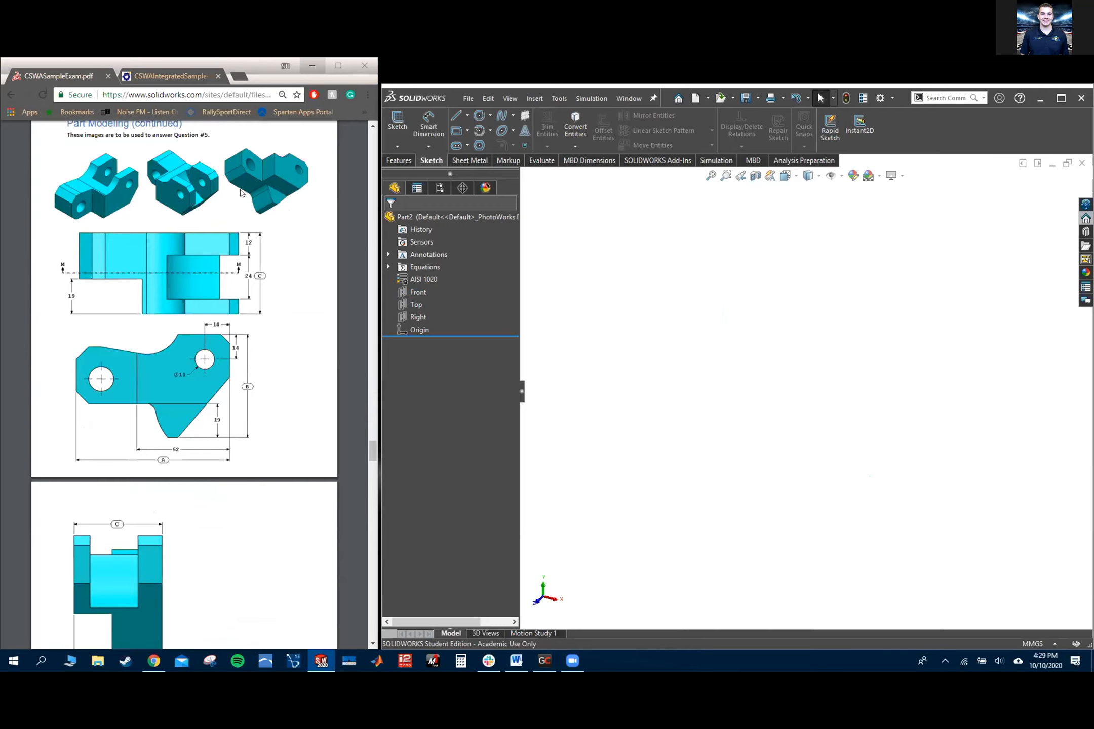
scroll(104, 514, down, 3)
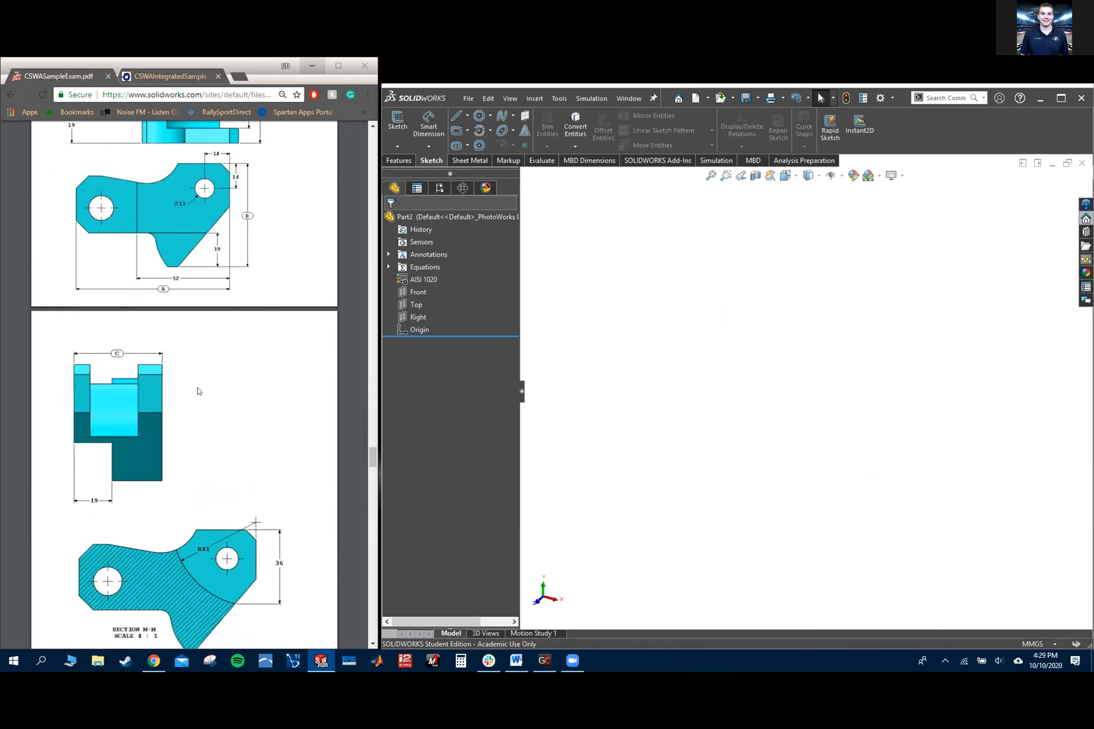
scroll(199, 391, up, 6)
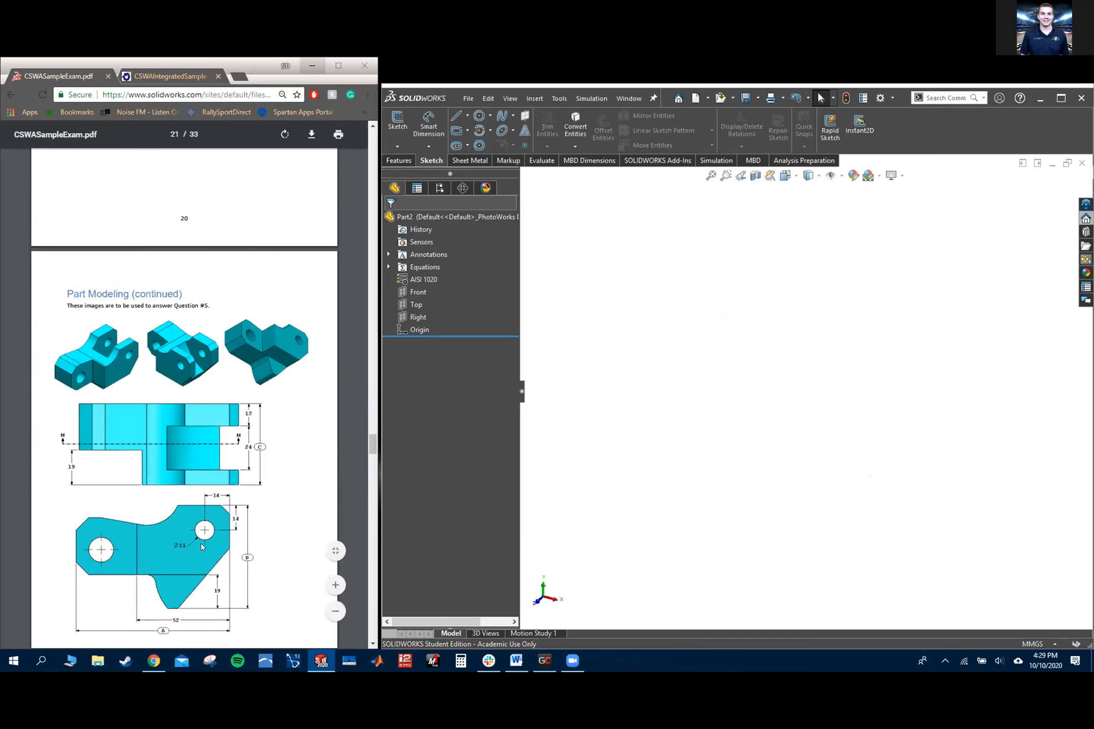
scroll(213, 539, up, 9)
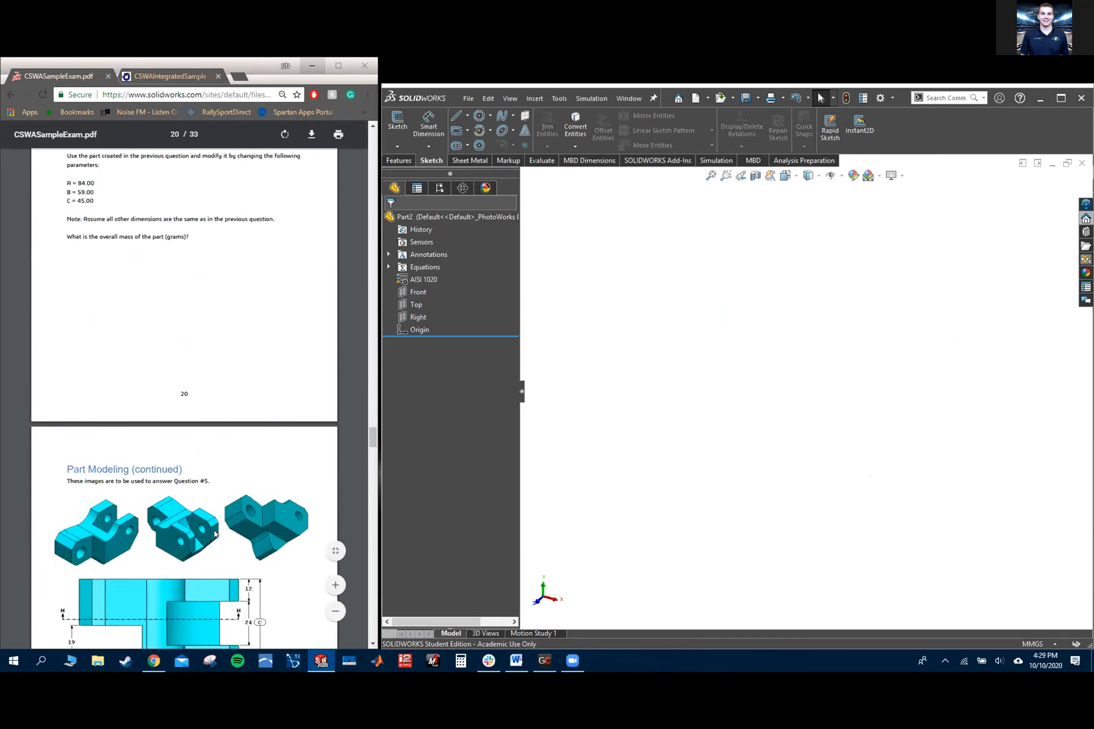
scroll(217, 529, up, 6)
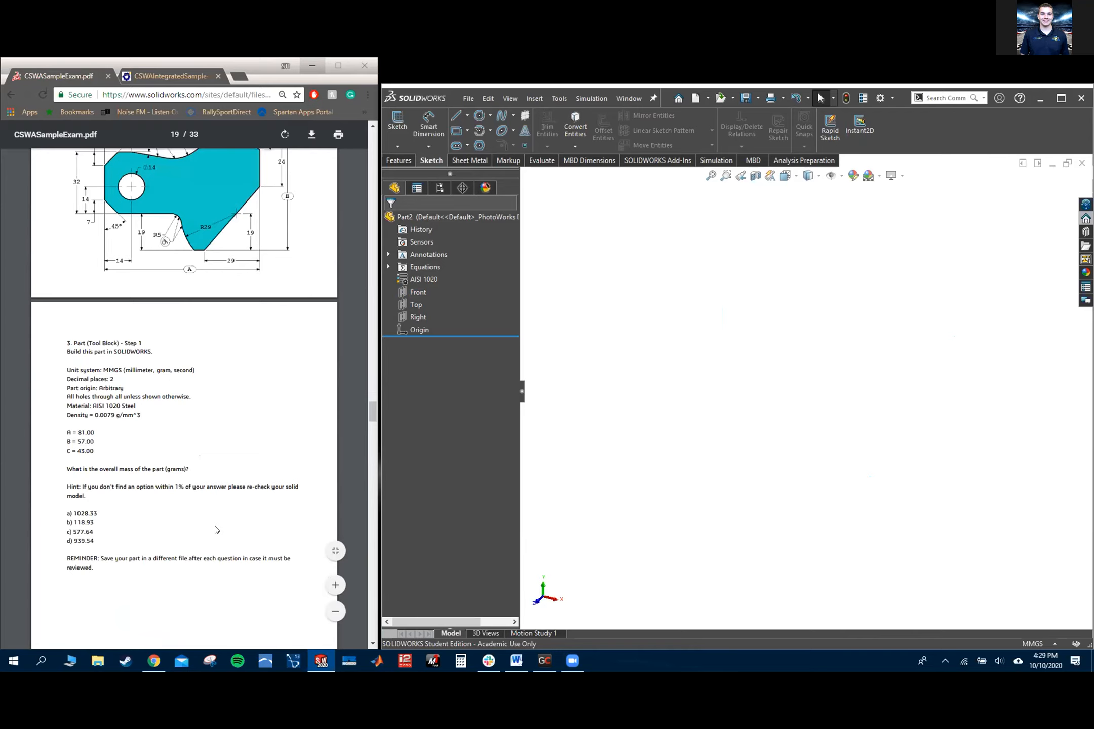
scroll(216, 530, up, 2)
scroll(208, 489, up, 4)
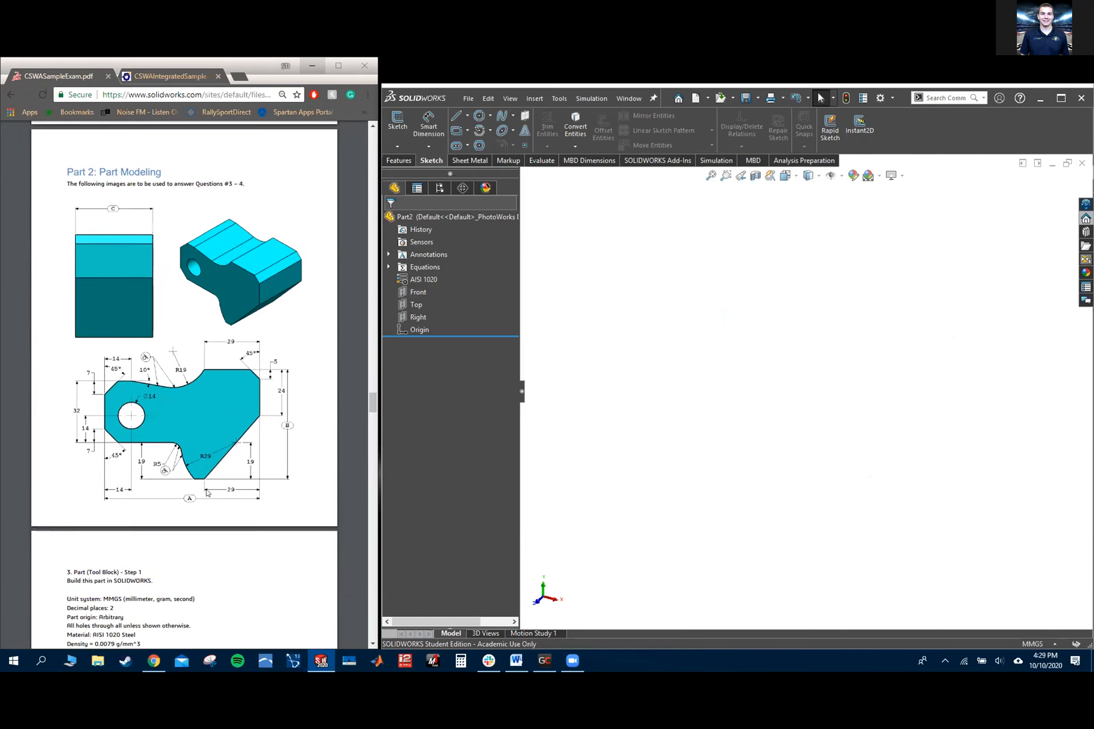
scroll(196, 507, down, 1)
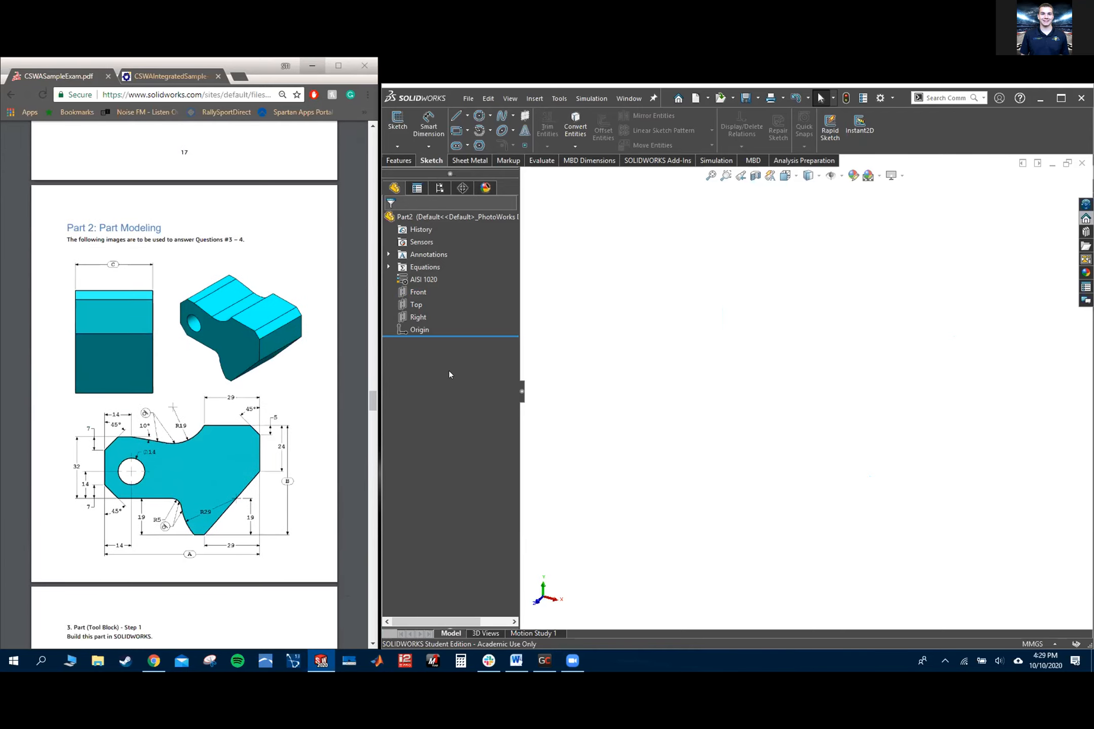
Start a new sketch on the Front plane
click(413, 292)
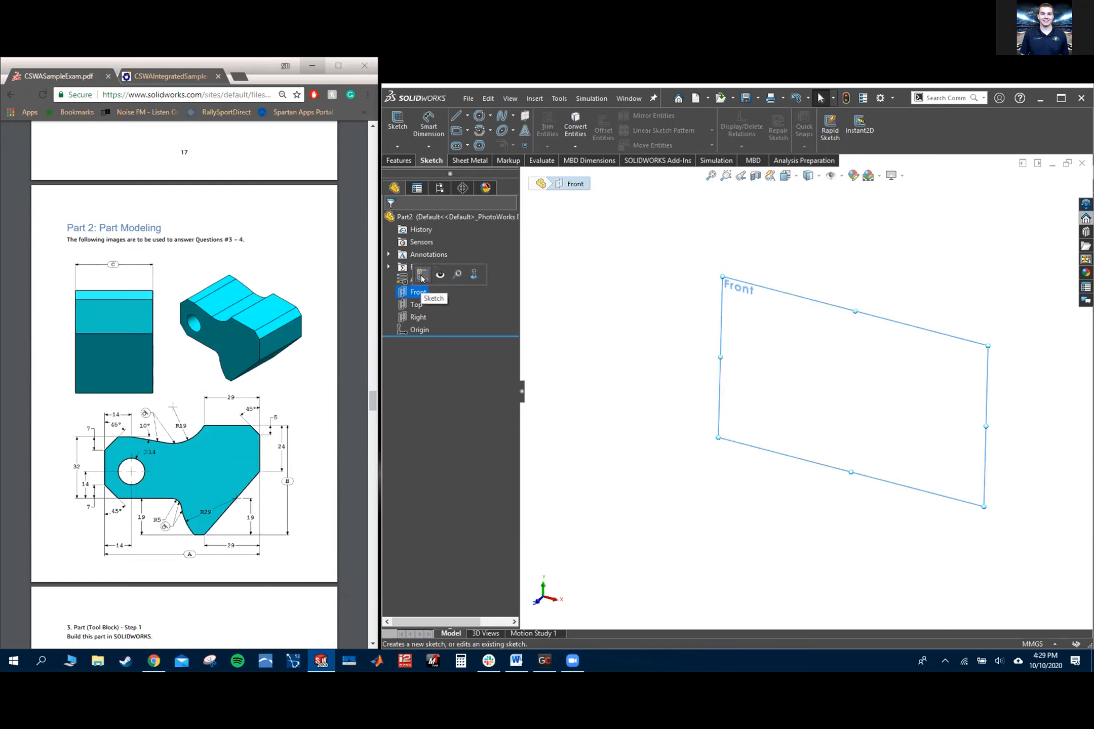
click(421, 275)
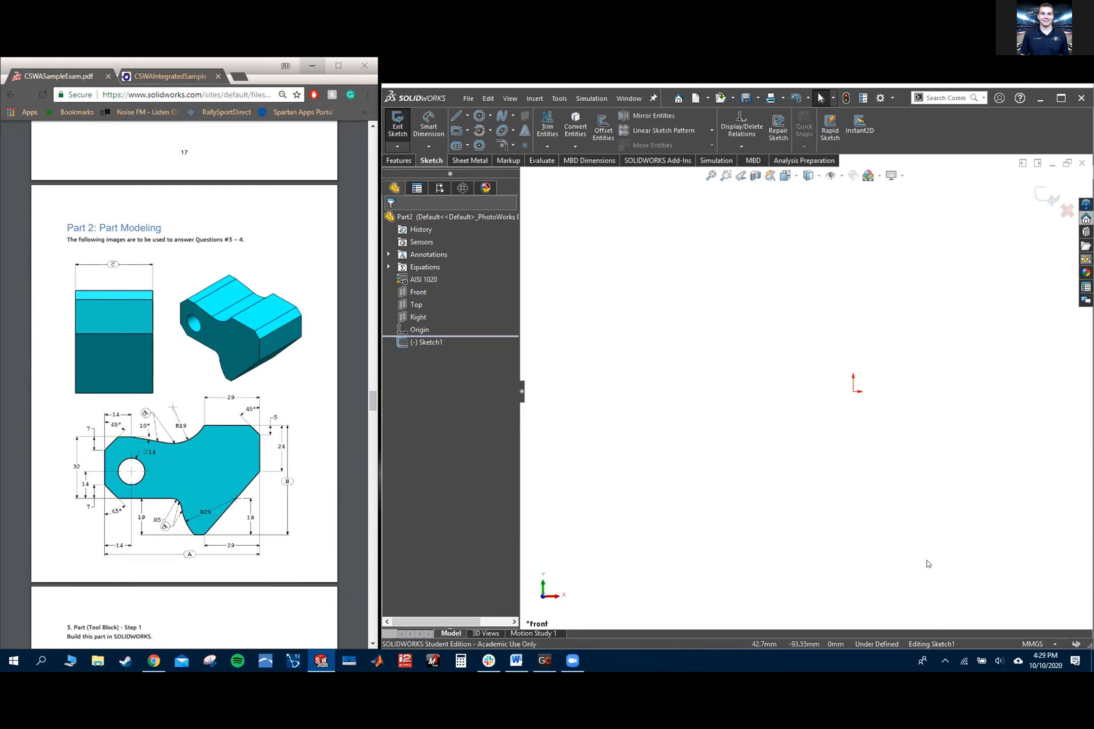
click(423, 343)
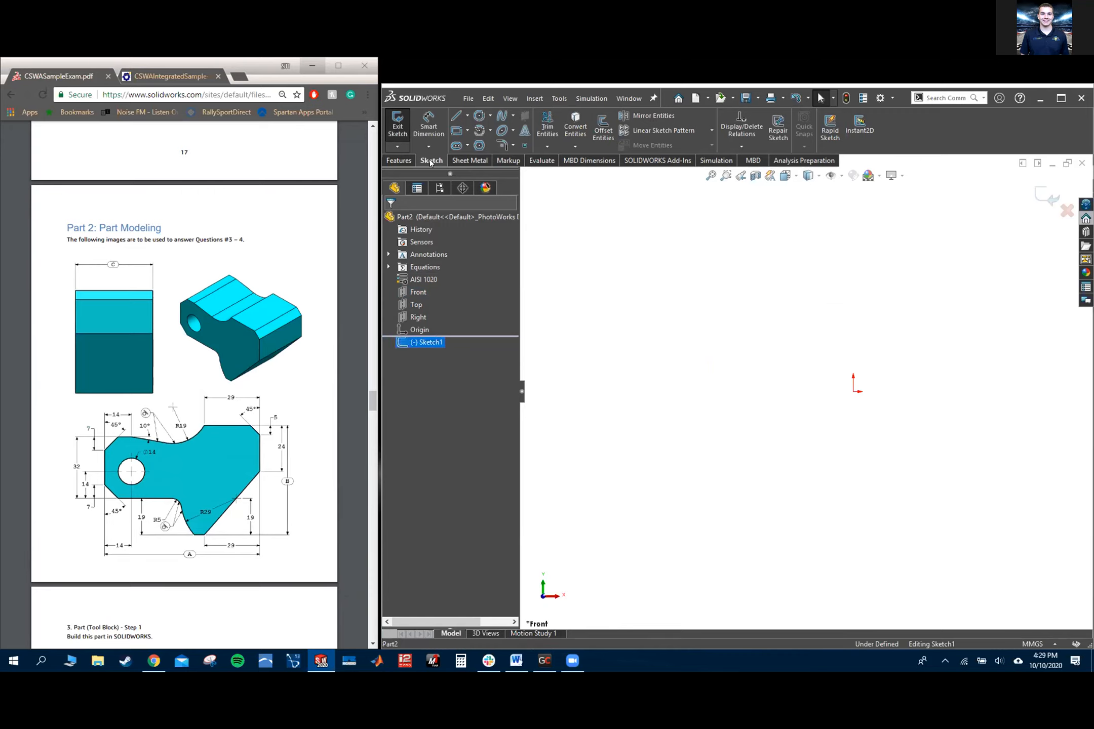
click(916, 505)
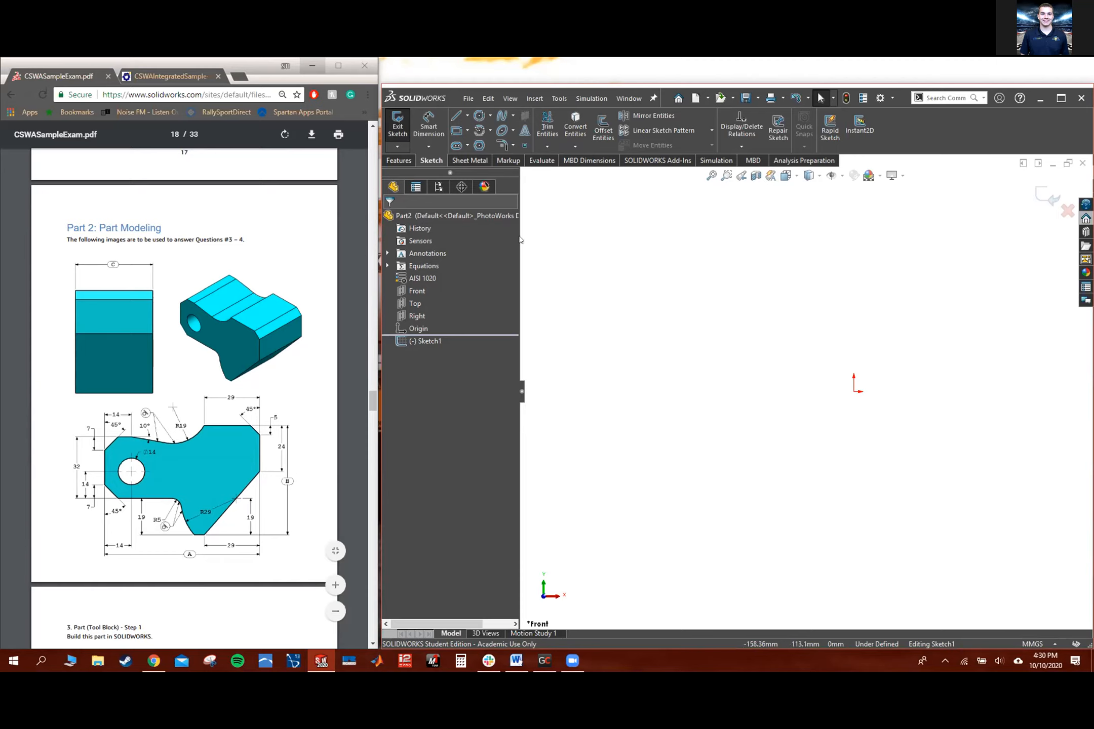
click(456, 130)
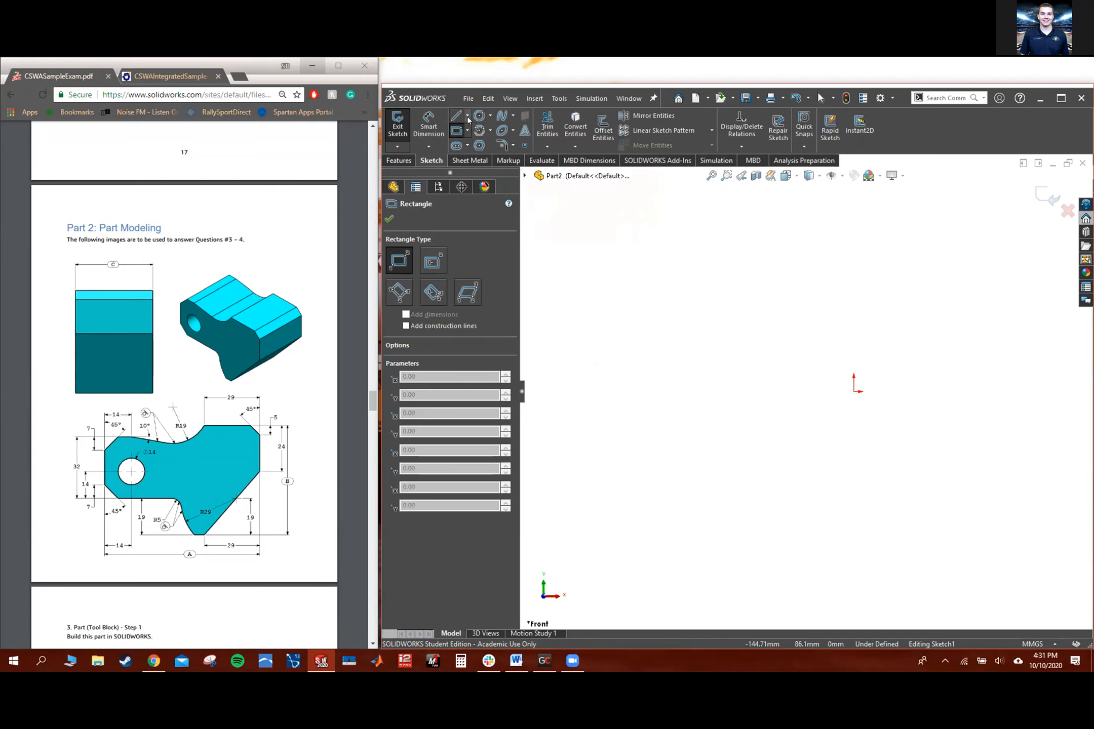
click(490, 116)
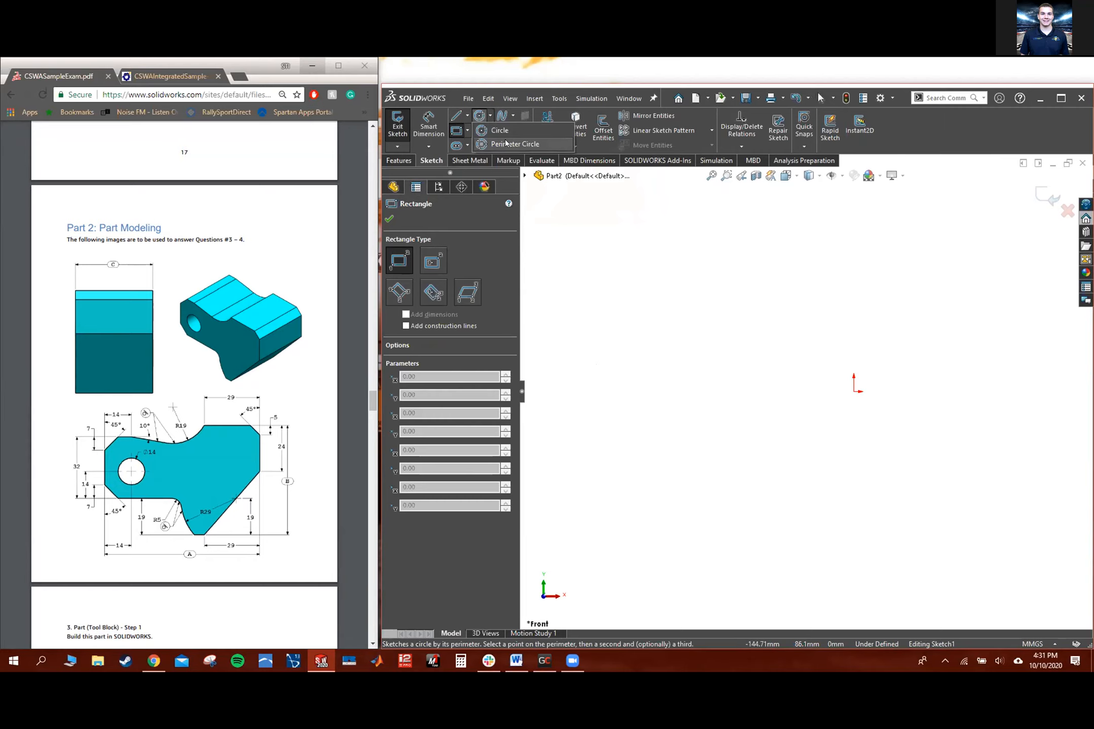
click(713, 368)
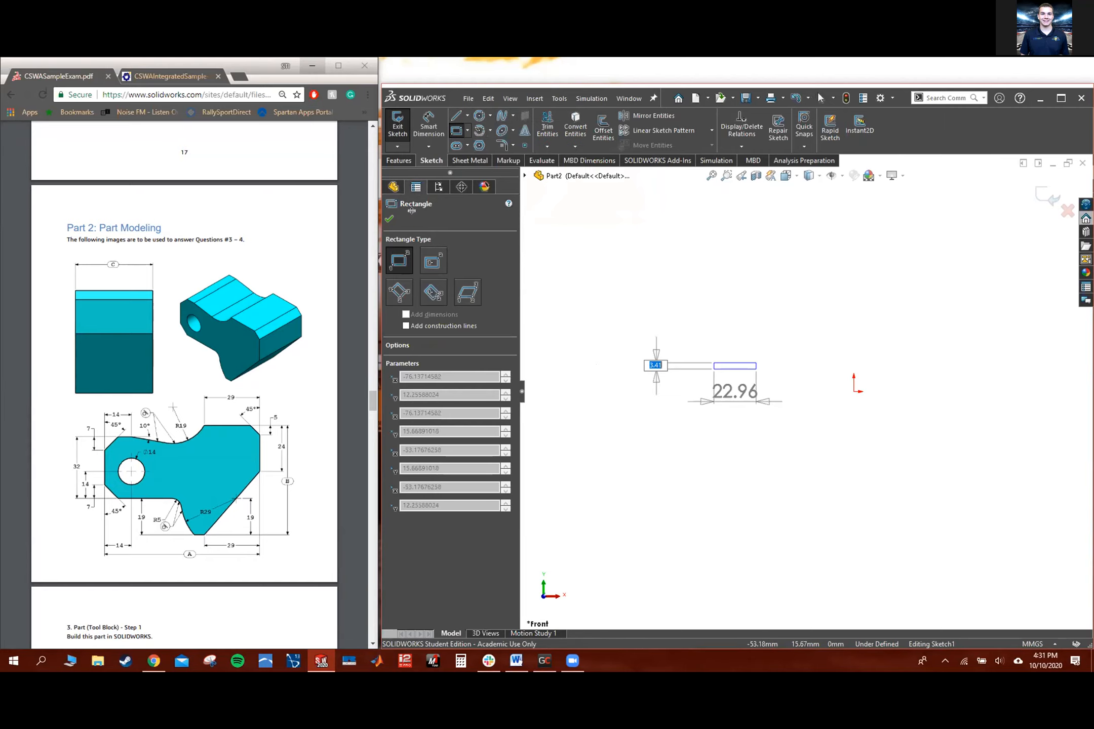
key(Escape)
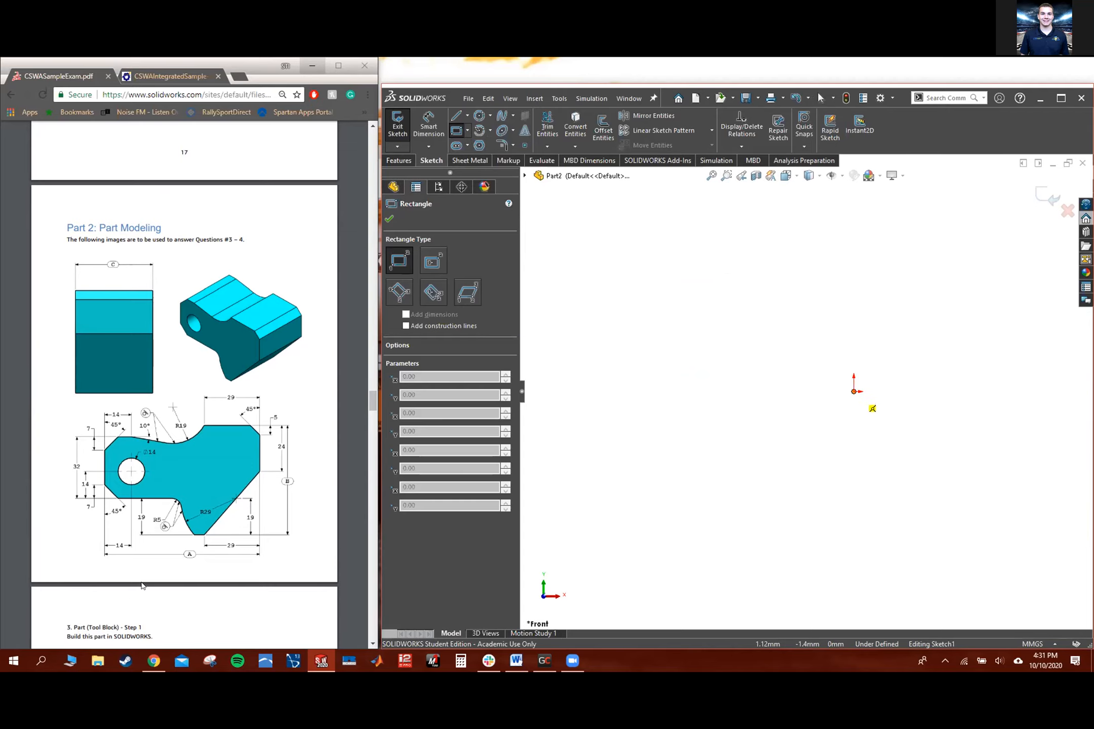
key(Escape)
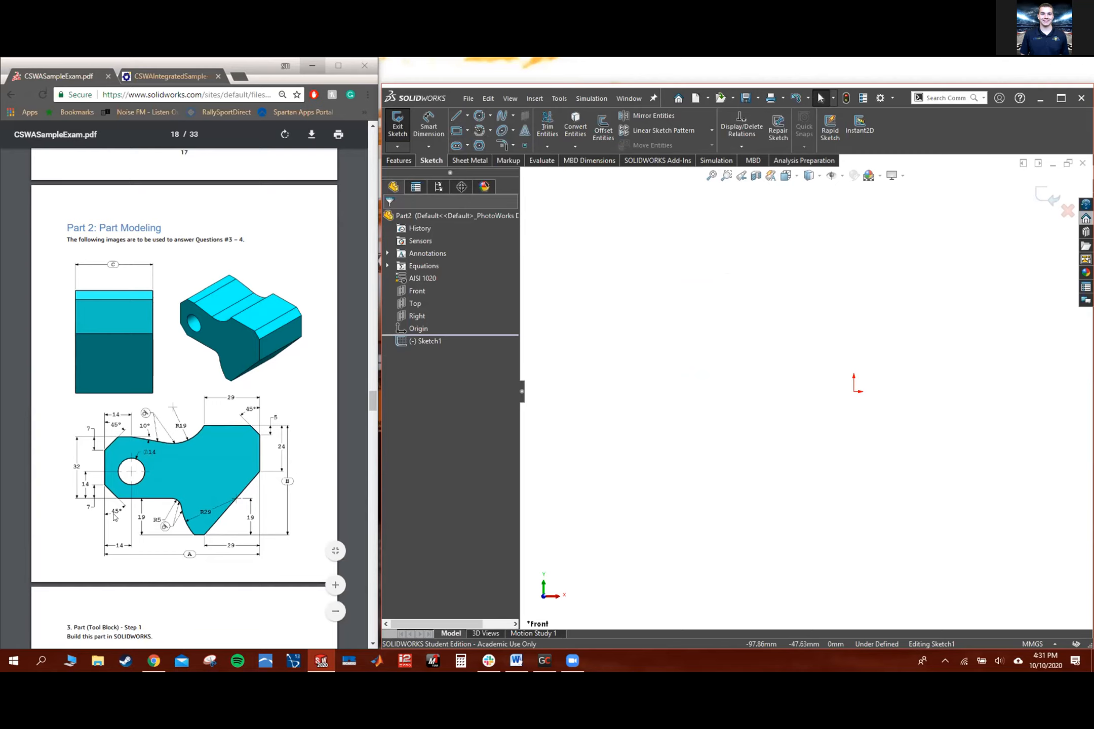
Sketch a dimensioned corner rectangle about 110.27 by 73.38 mm, up and to the left from the origin, and make it construction geometry
click(468, 132)
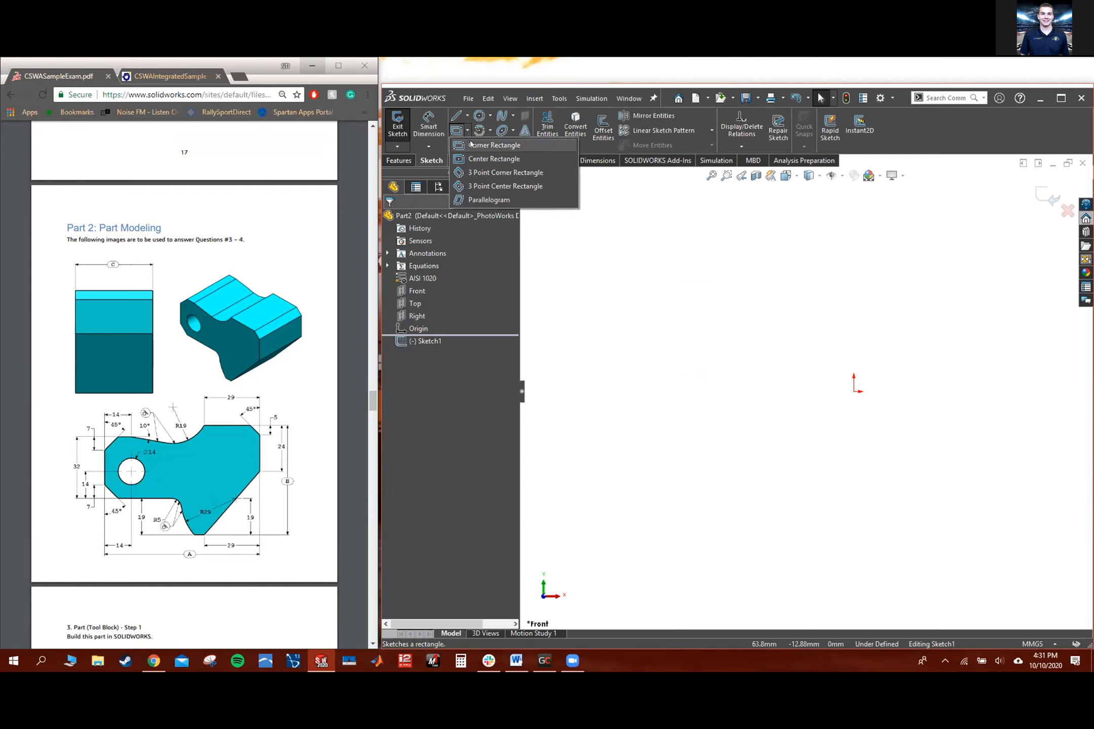
click(474, 146)
click(853, 391)
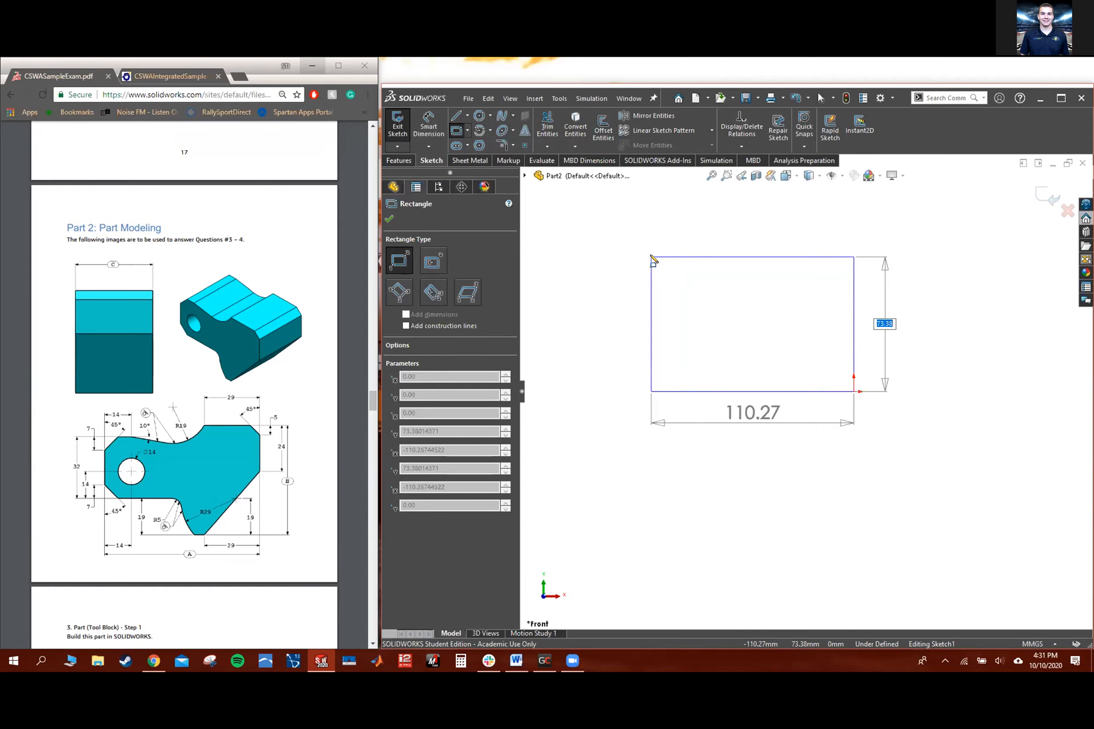
key(Tab)
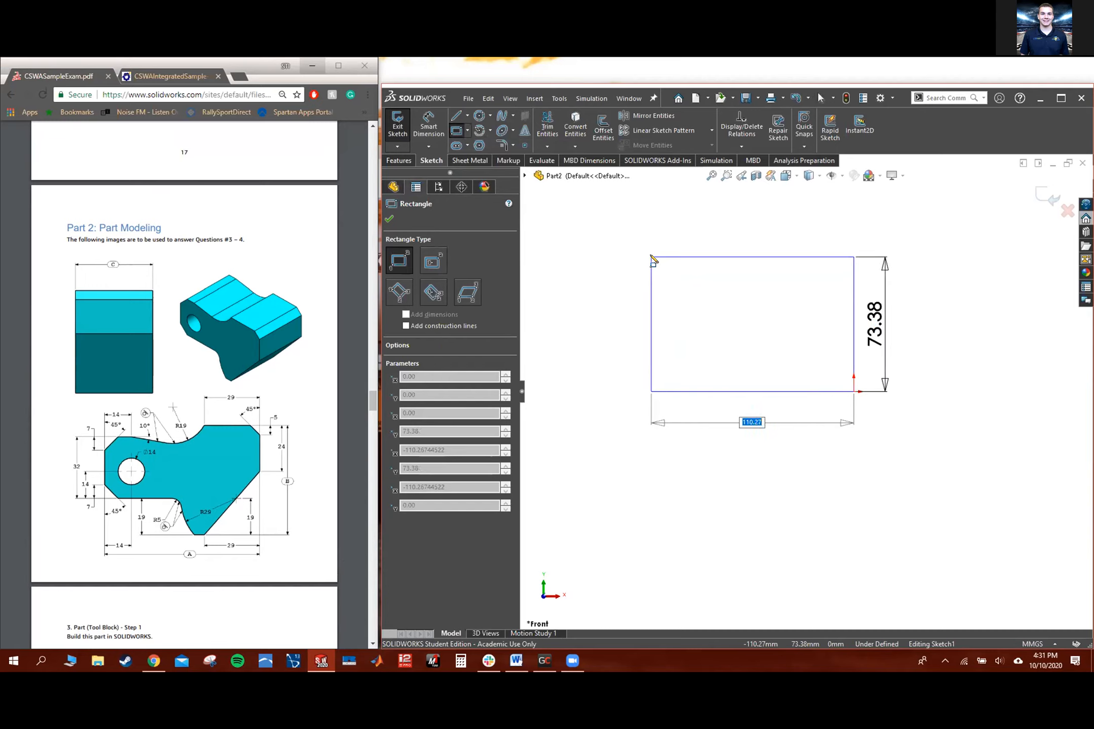
key(Return)
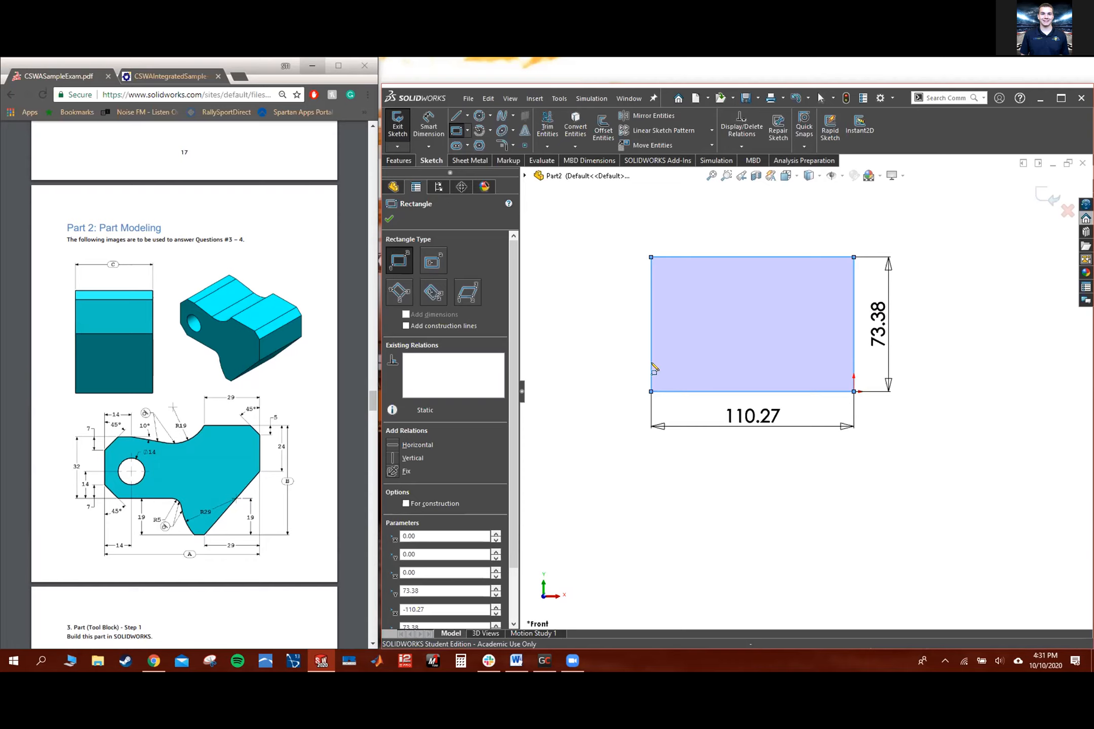
scroll(459, 425, down, 2)
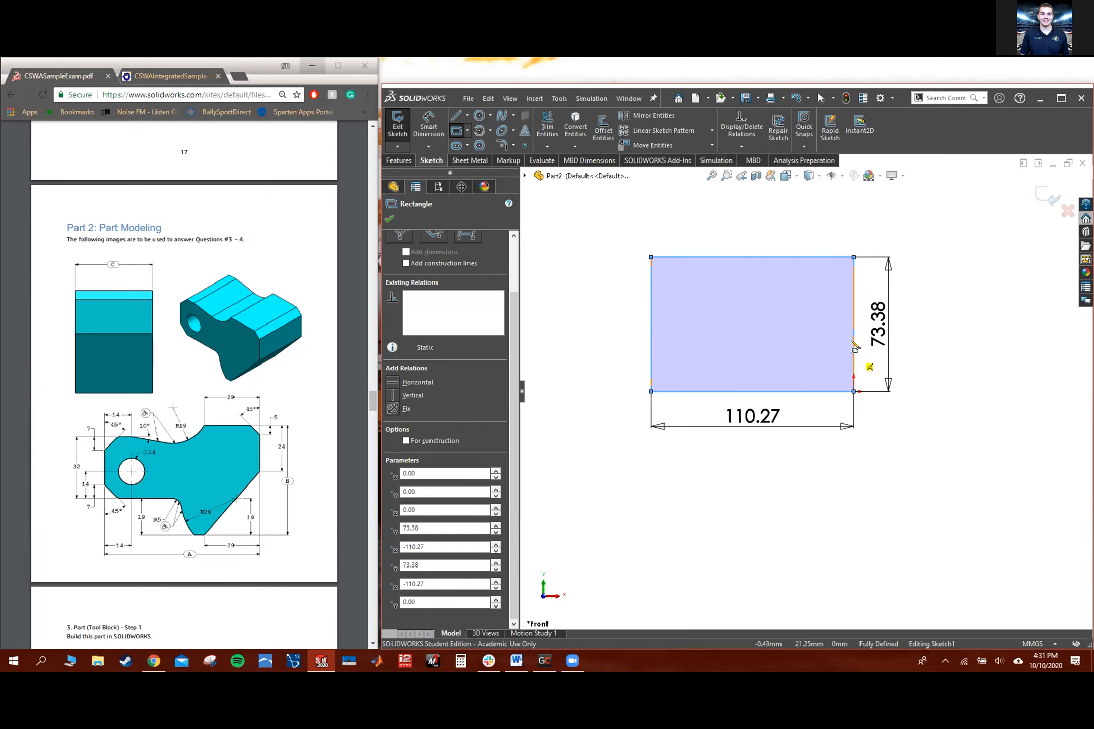
click(406, 440)
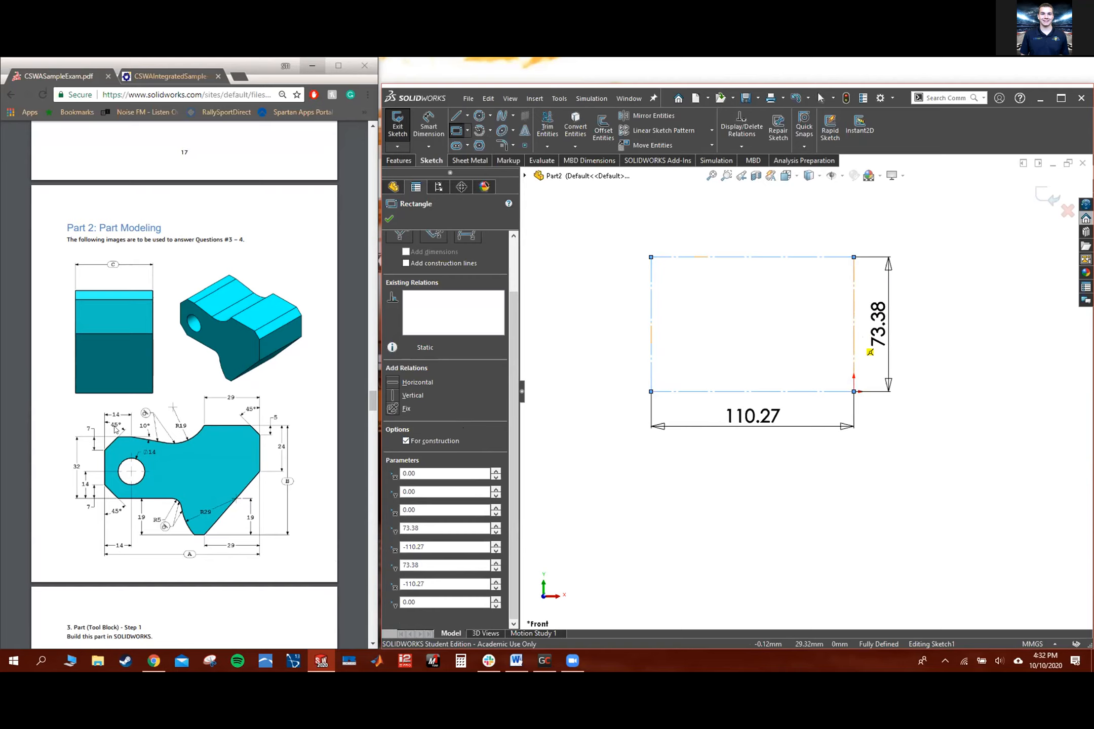
Link the construction rectangle's height dimension to global variable B
key(Escape)
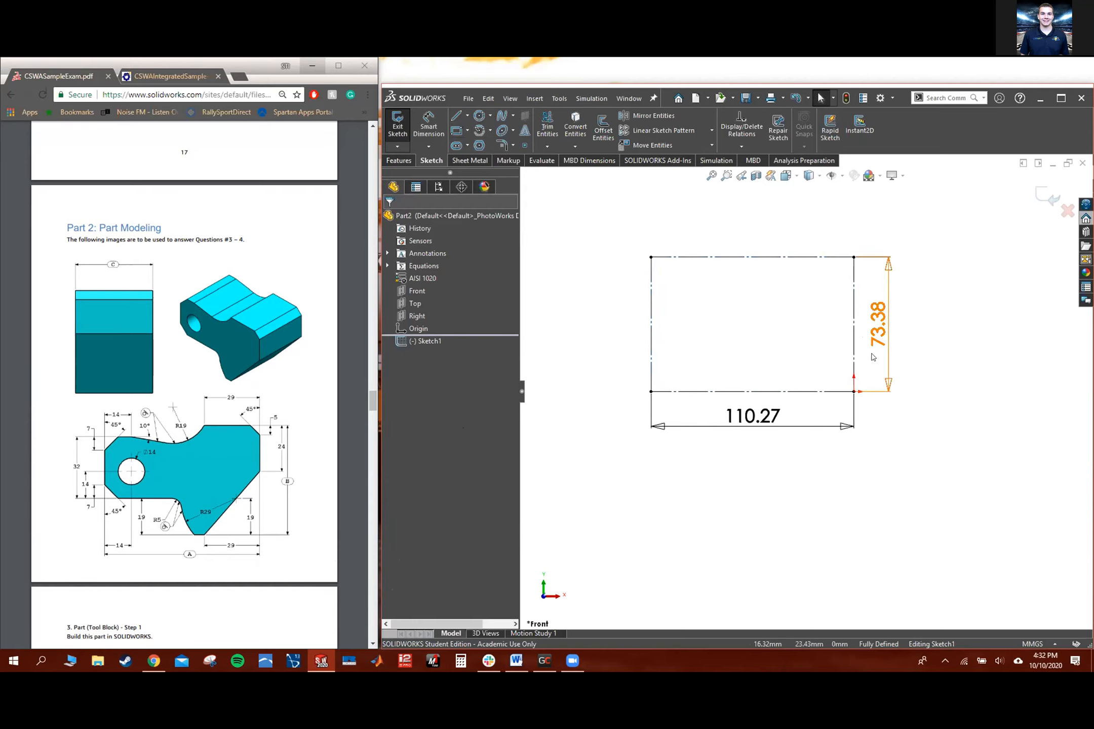
click(878, 326)
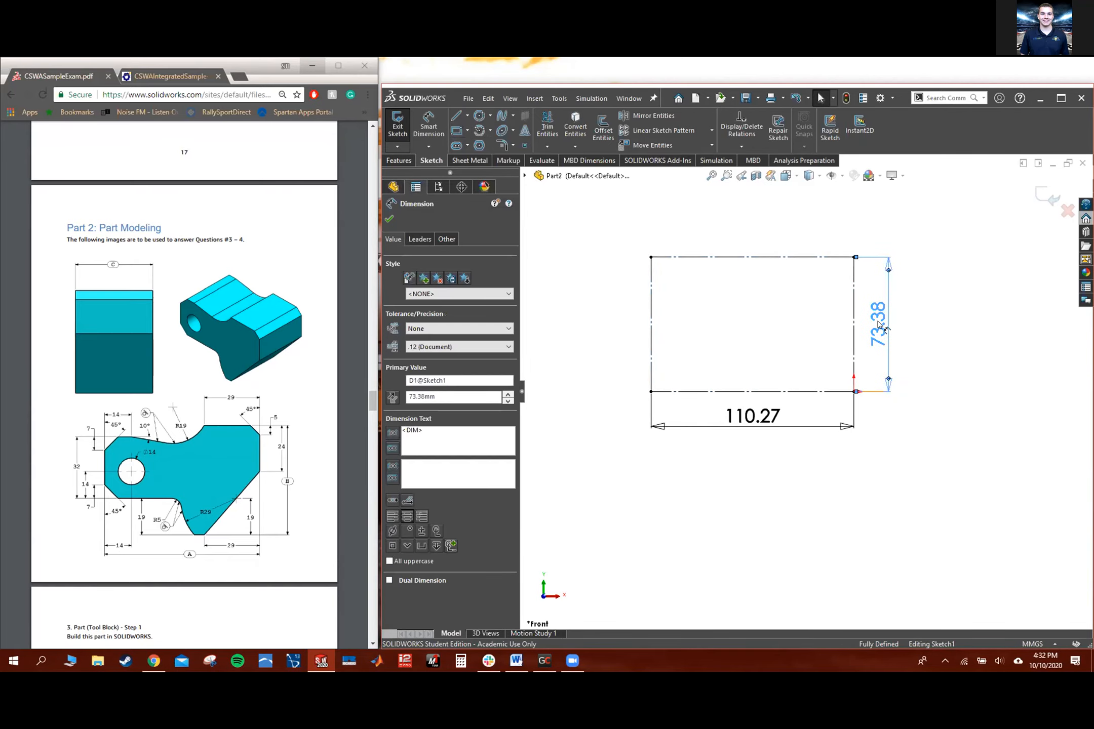
double_click(879, 327)
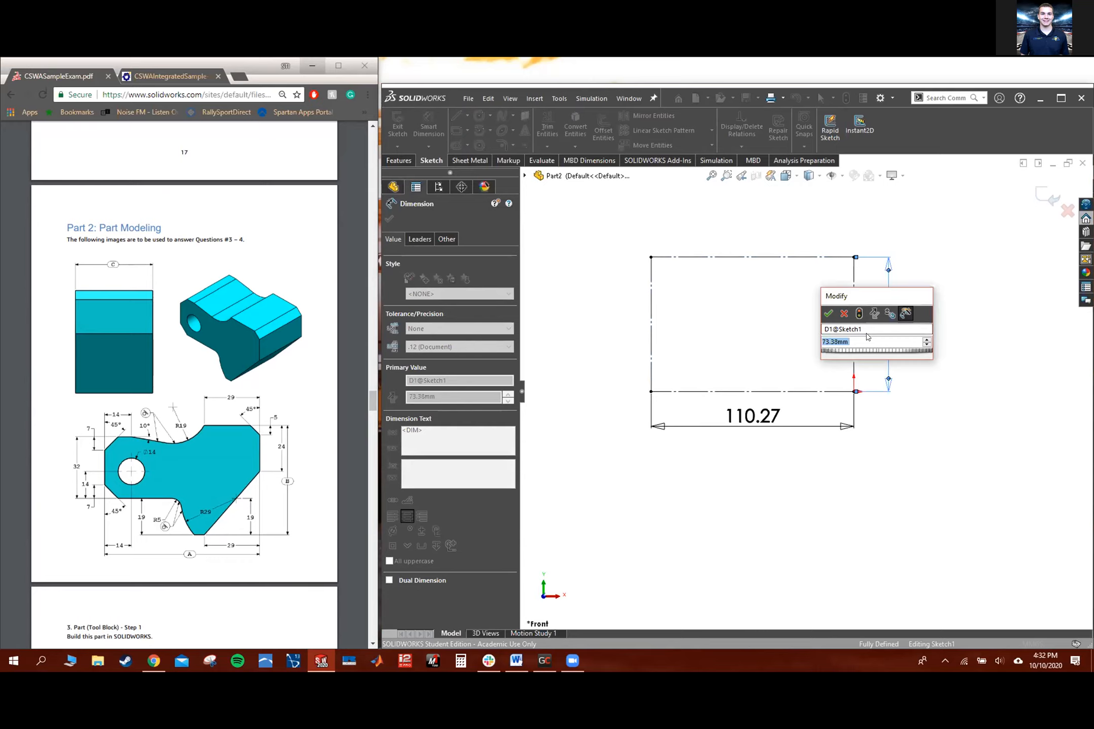
text(=)
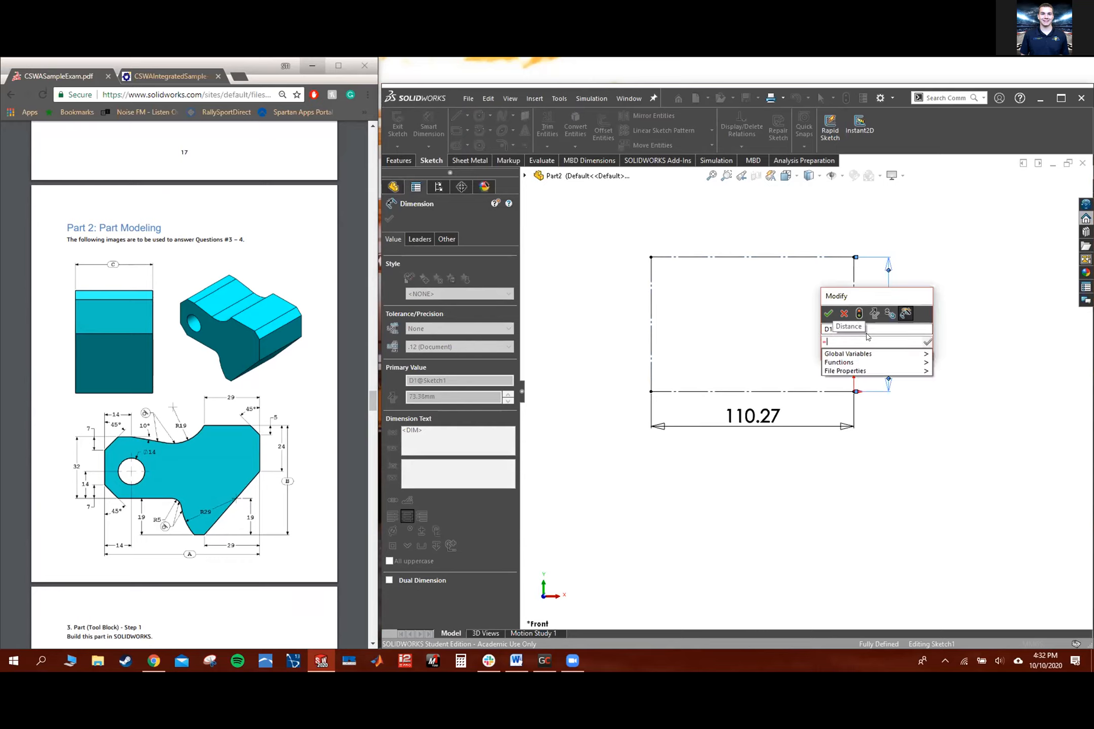
mouse_move(852, 356)
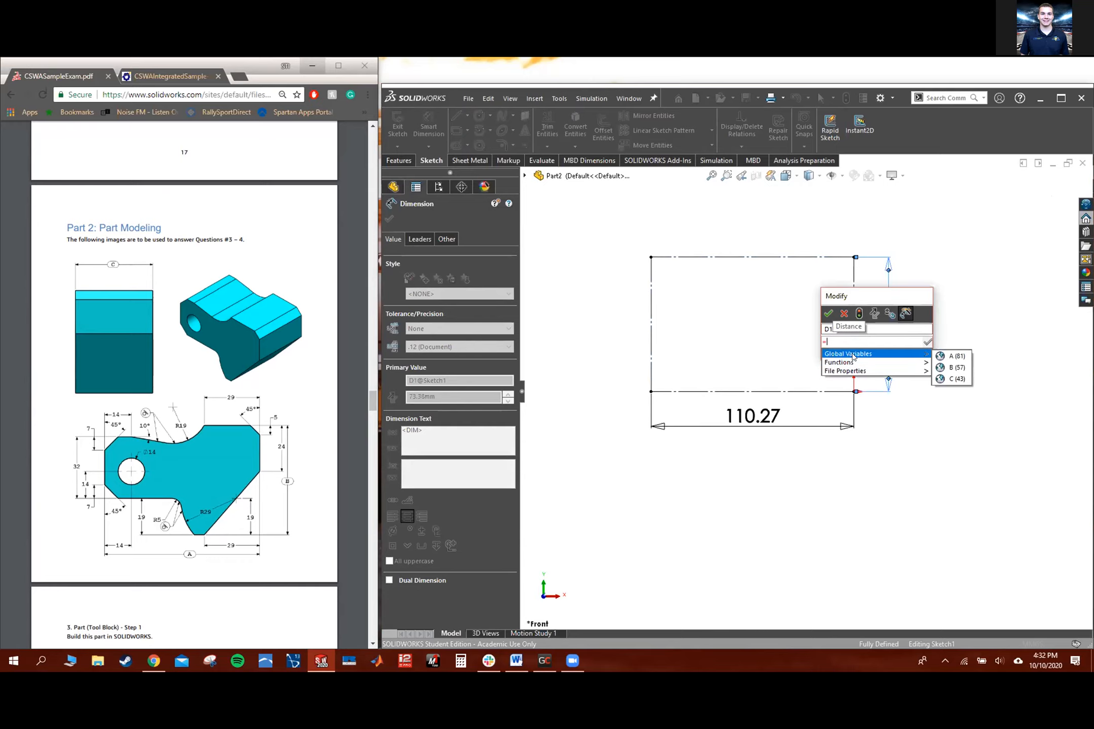
click(956, 367)
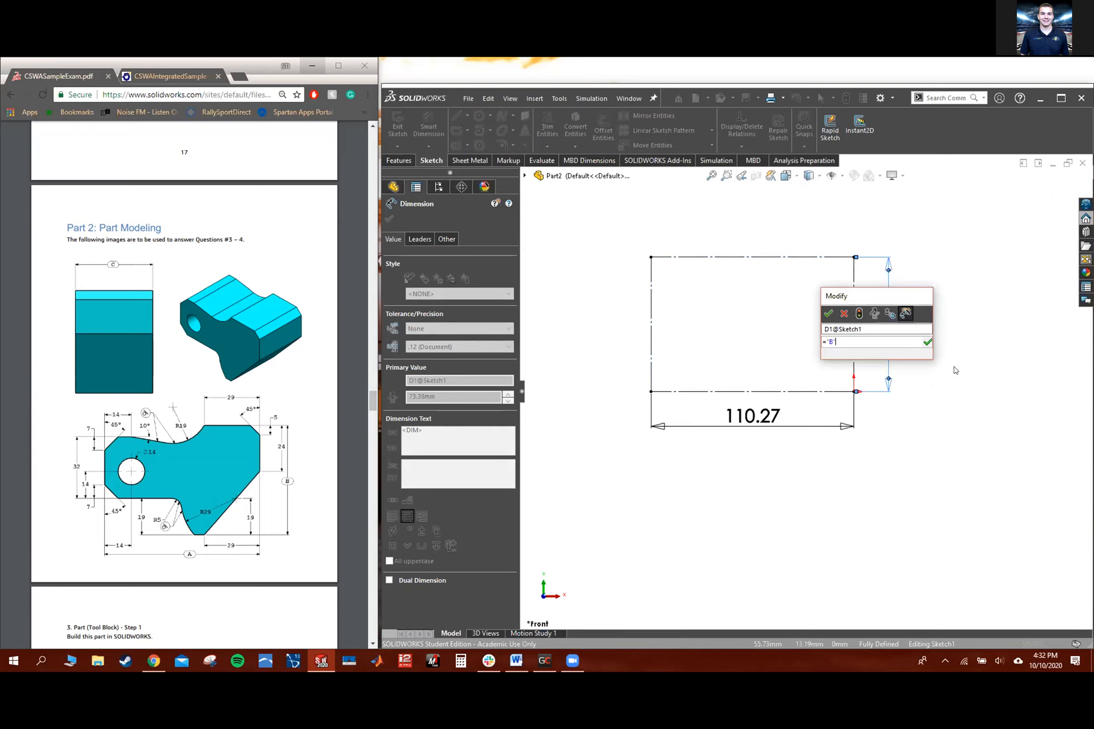
click(927, 342)
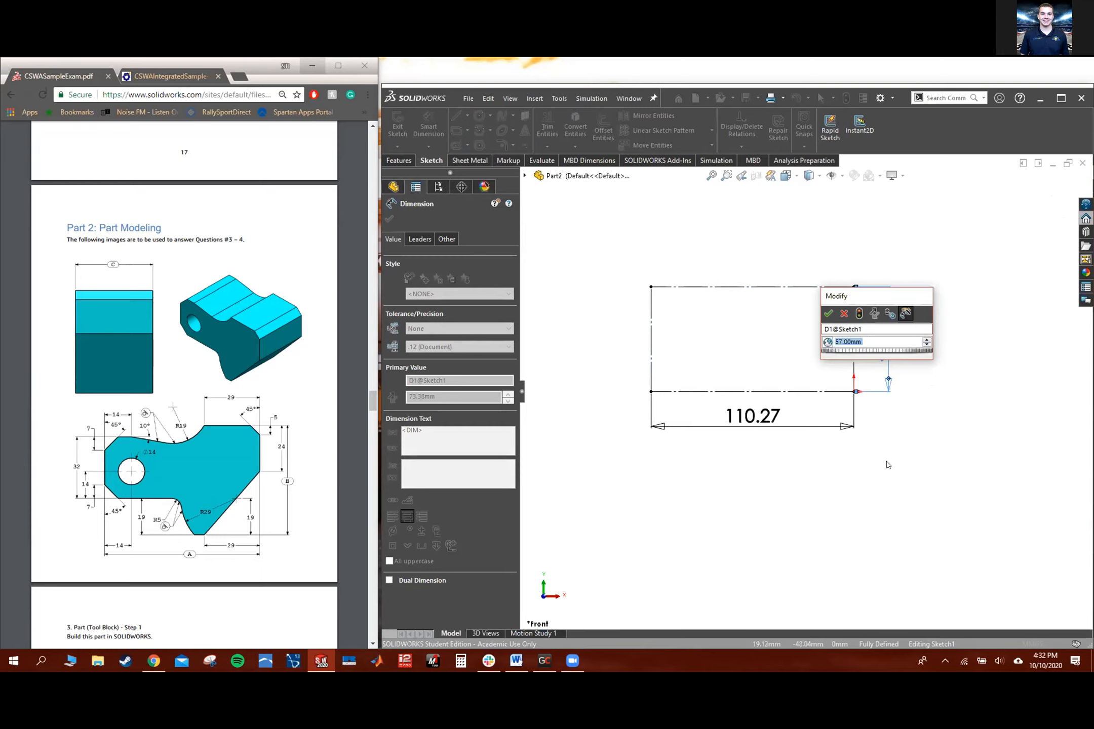
key(Return)
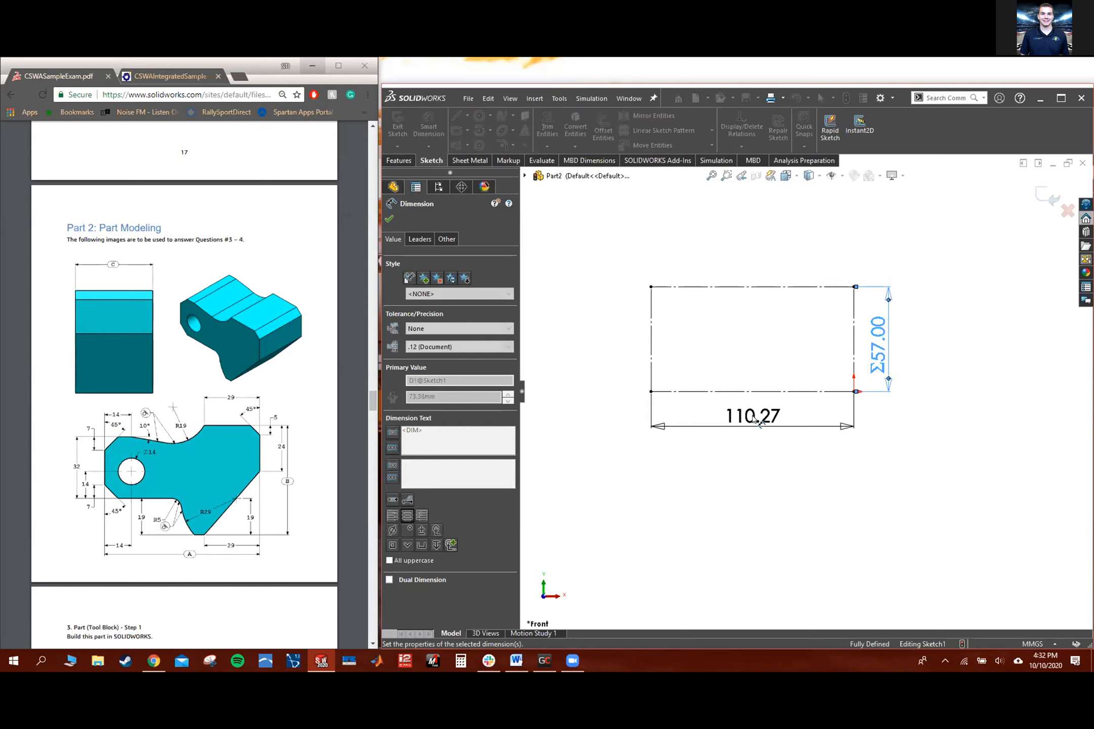
Link the construction rectangle's width dimension to global variable A
click(753, 418)
double_click(753, 418)
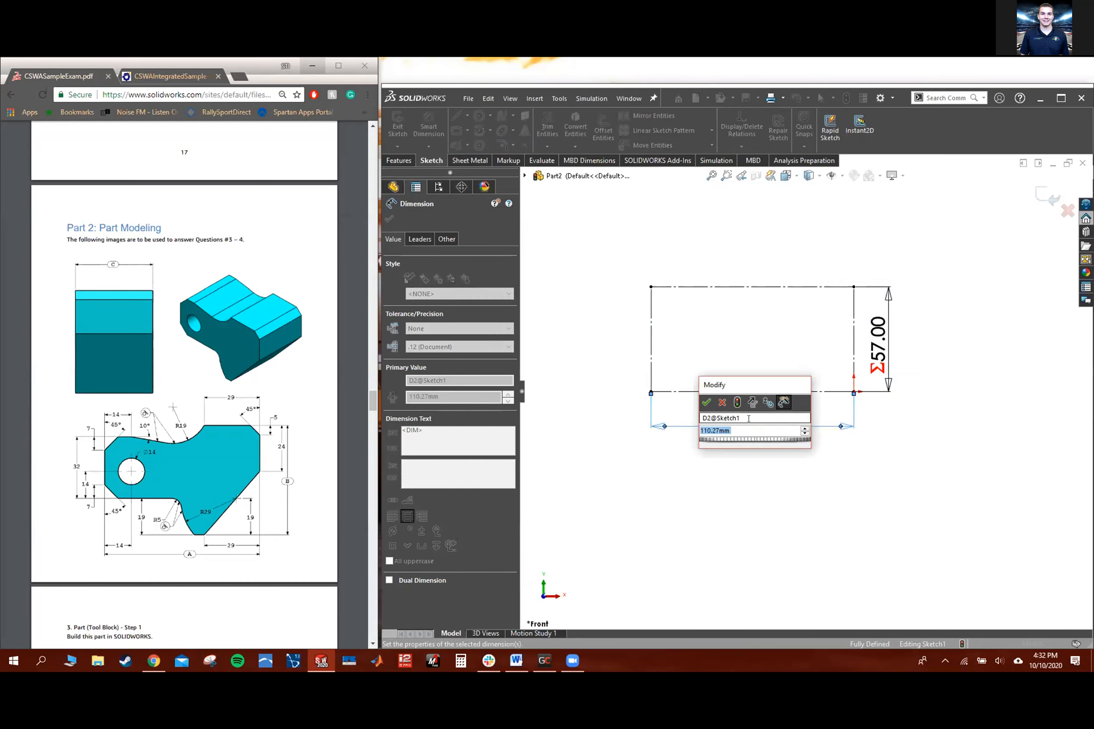
text(=)
mouse_move(797, 443)
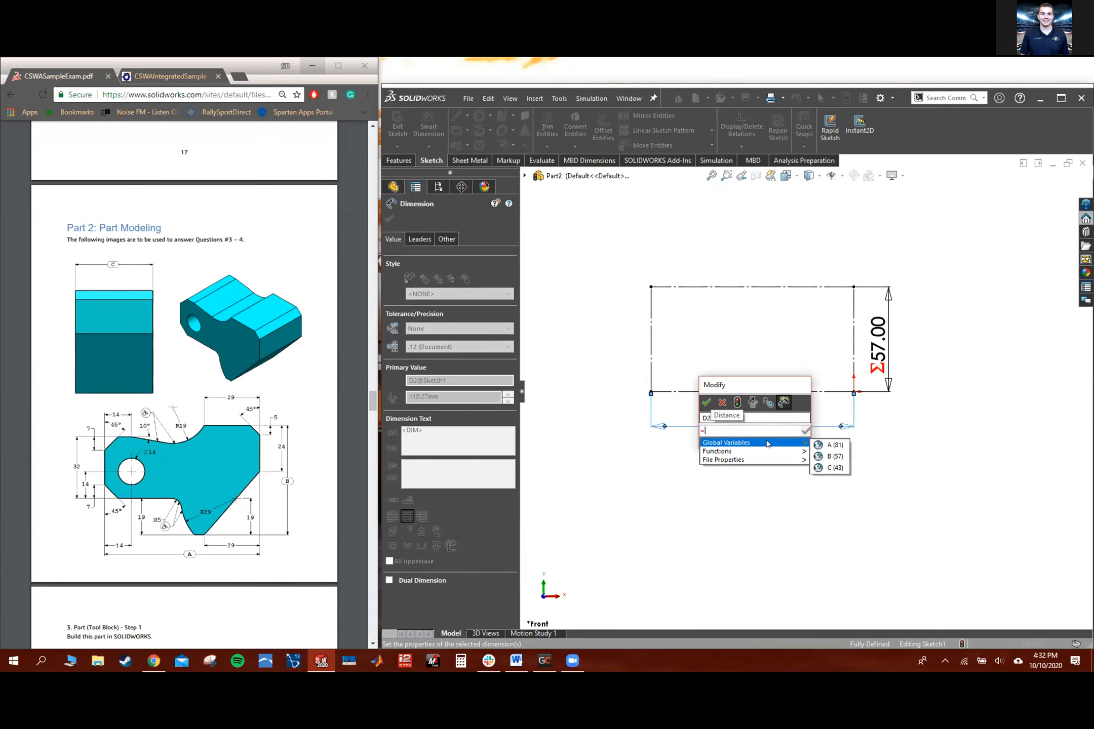
click(833, 445)
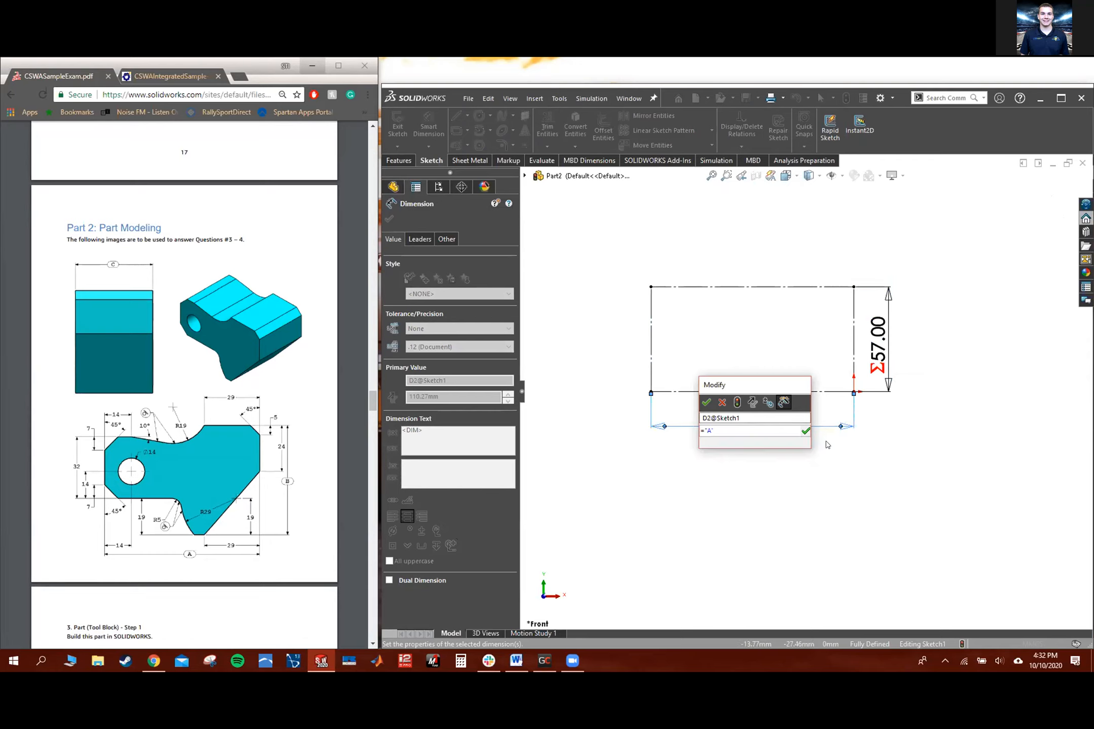
key(Return)
click(706, 402)
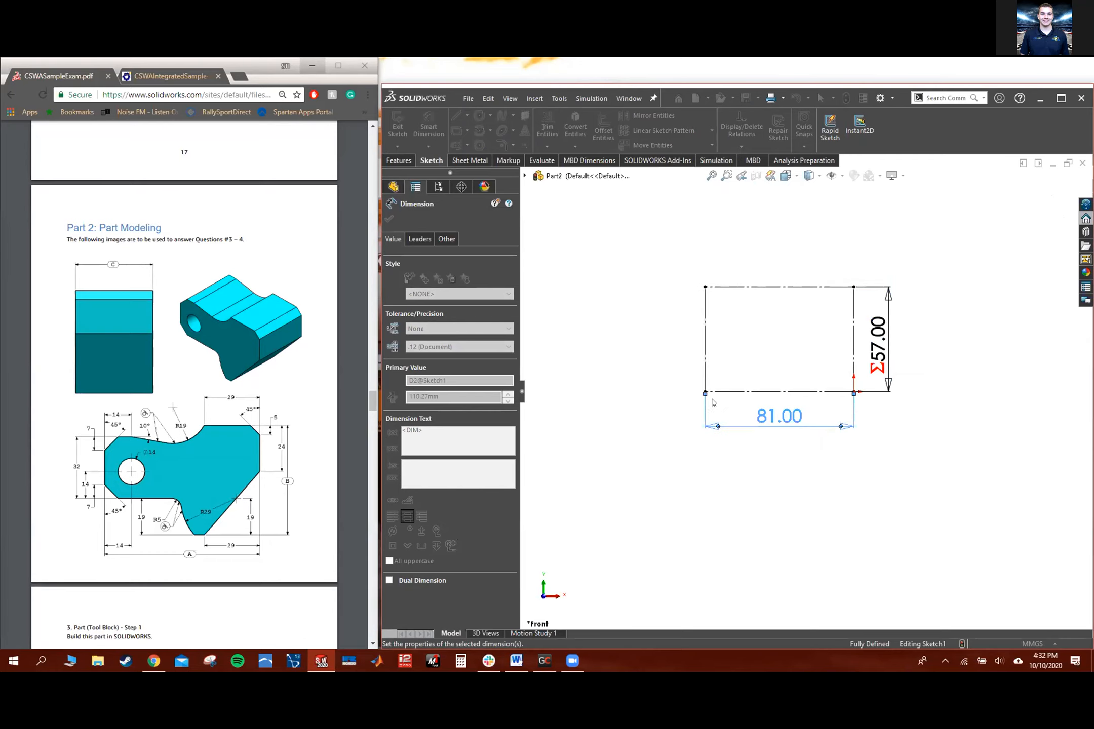
scroll(830, 355, down, 2)
scroll(799, 354, down, 1)
scroll(808, 413, up, 1)
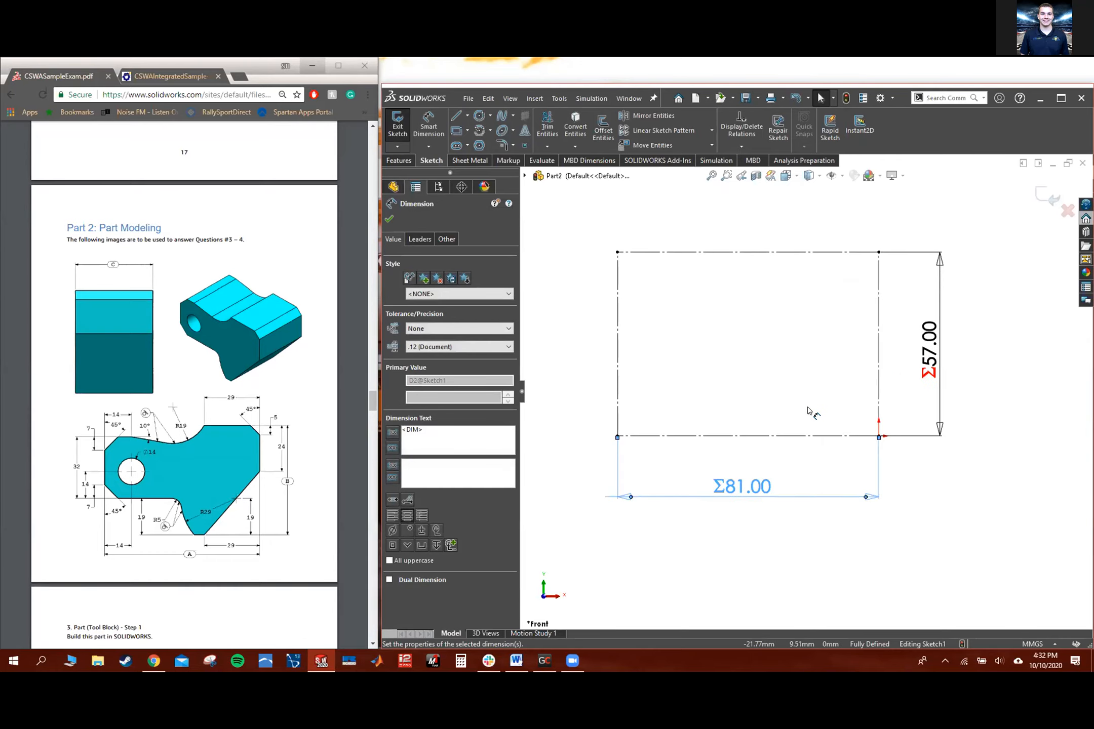
scroll(915, 385, down, 2)
scroll(650, 378, up, 1)
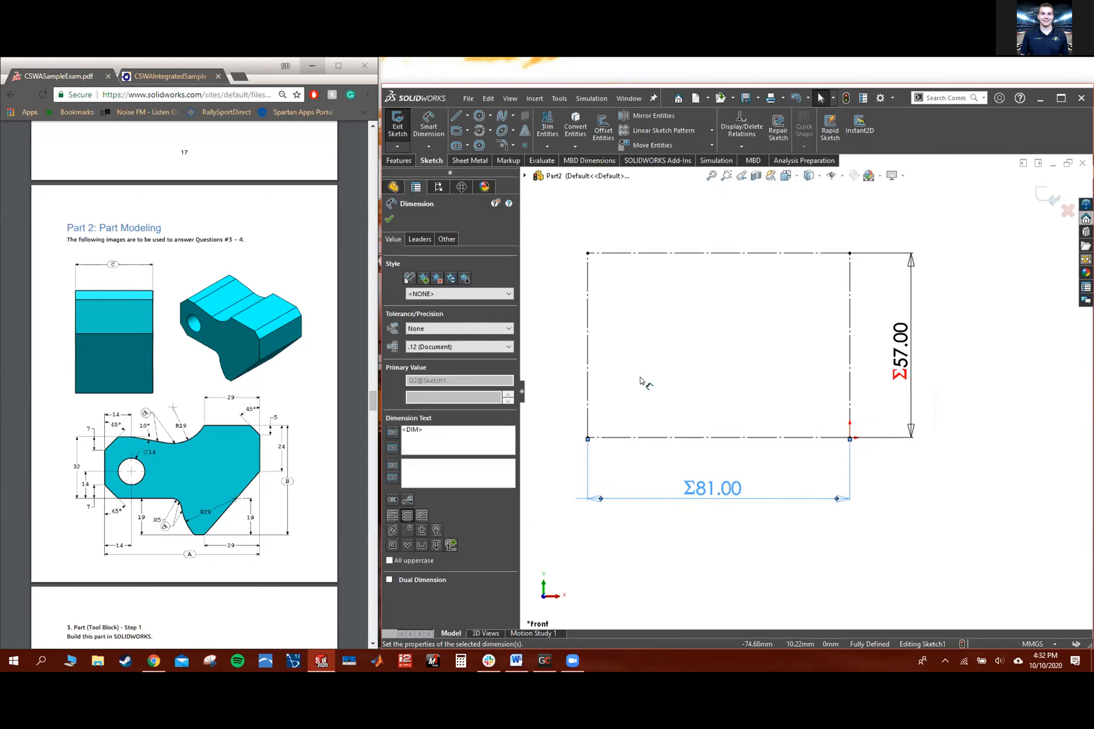
scroll(650, 378, down, 1)
click(983, 515)
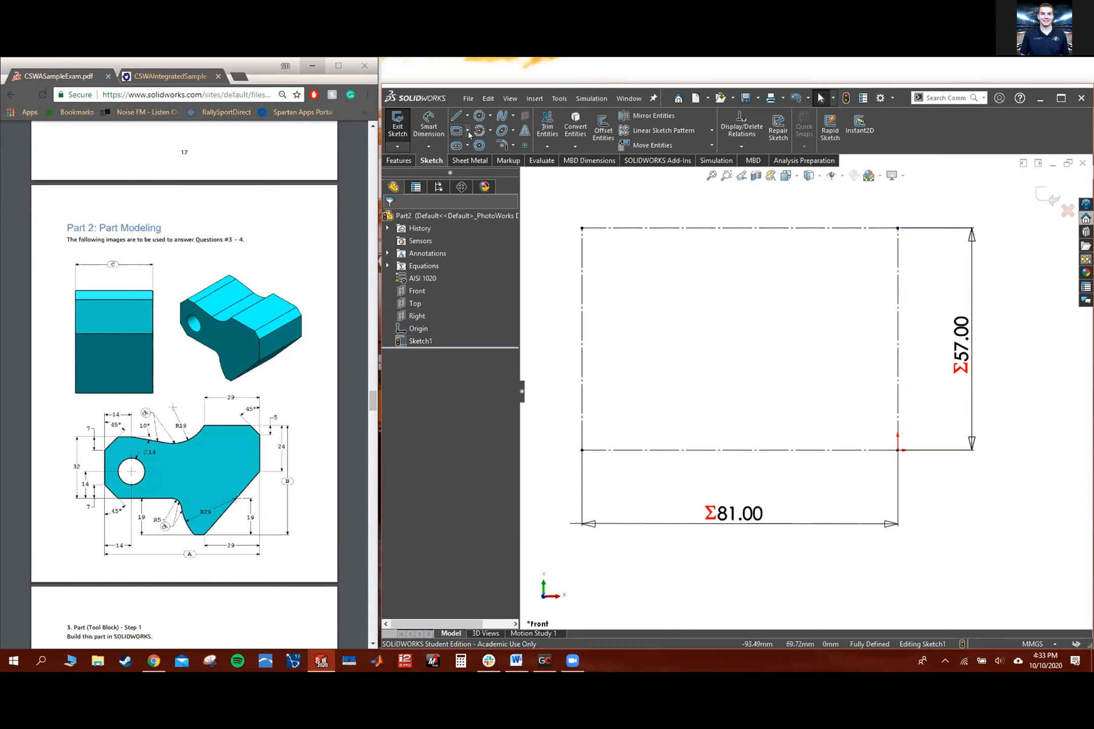
Sketch a slanted line about 18.7 mm long across the rectangle's upper-right corner and a horizontal line about 19 mm along its top edge
click(457, 119)
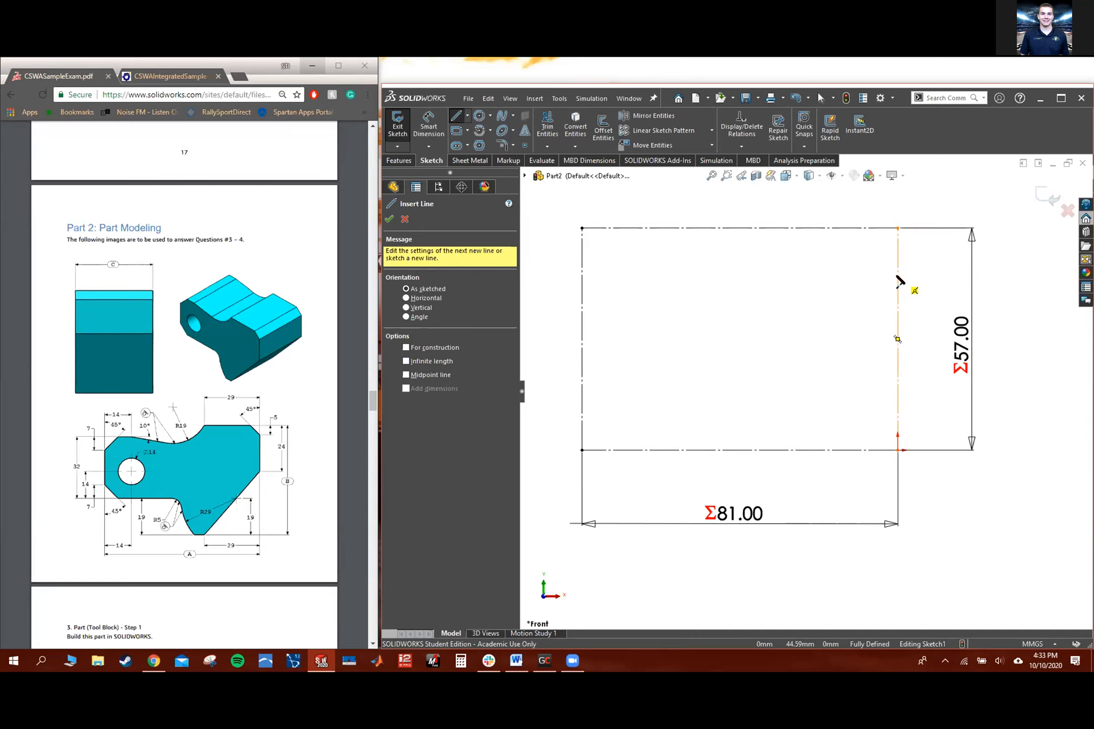
click(897, 282)
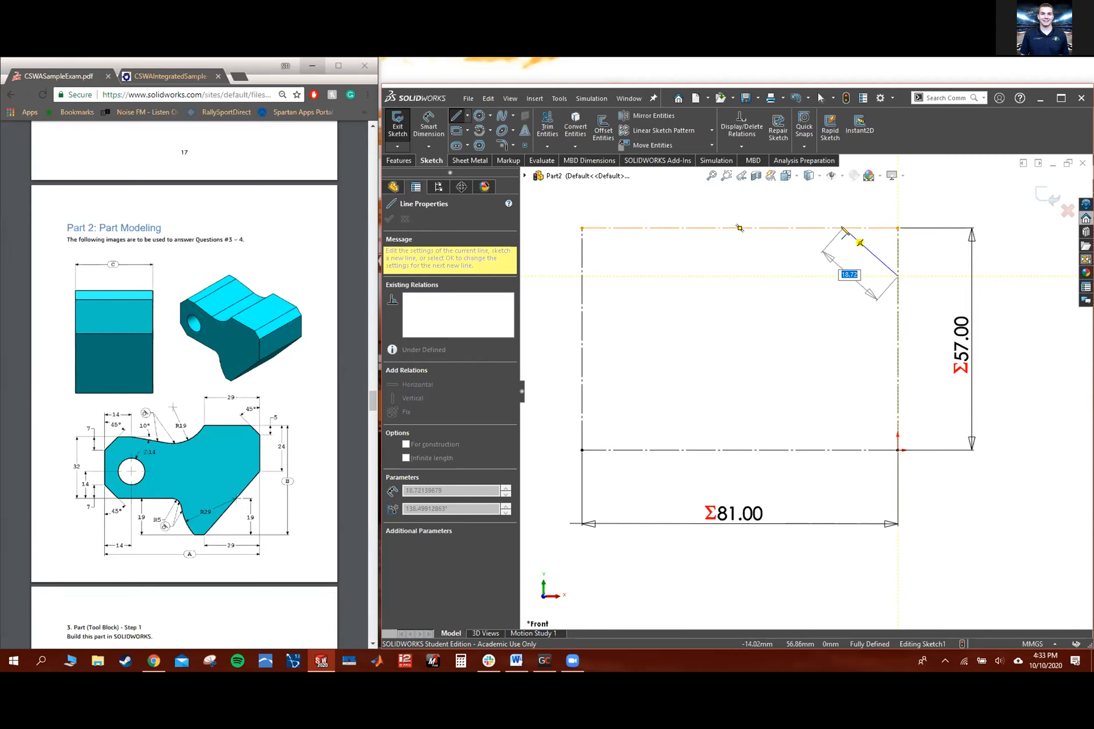
click(843, 229)
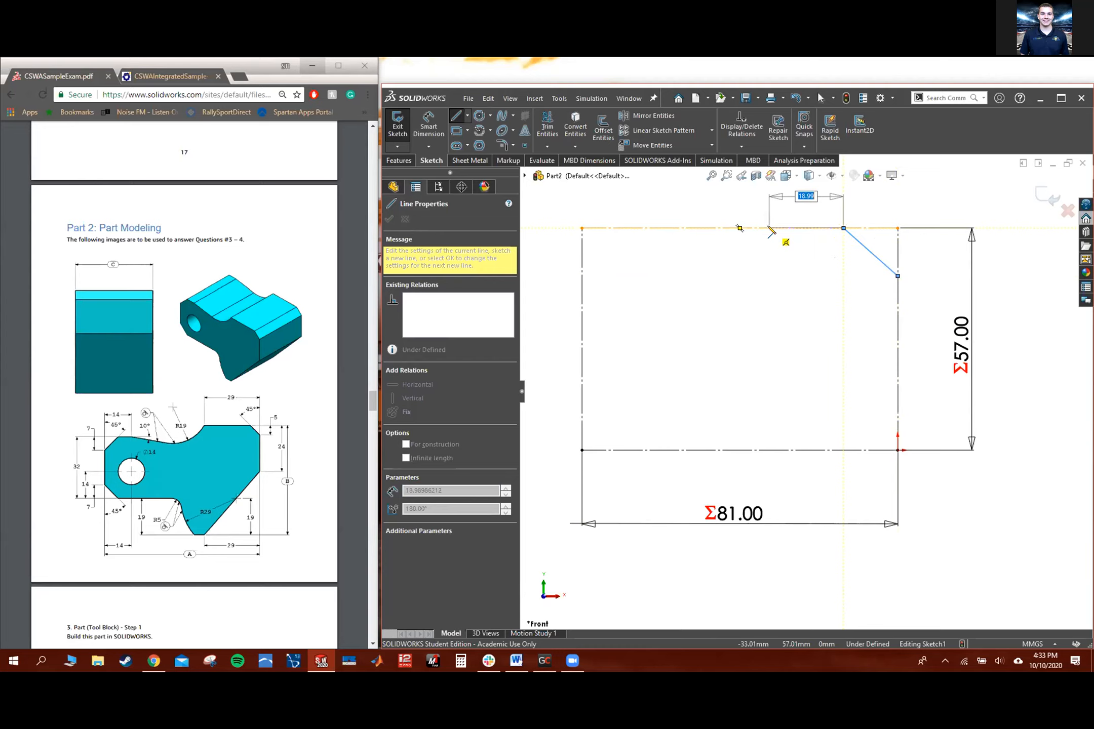
click(769, 227)
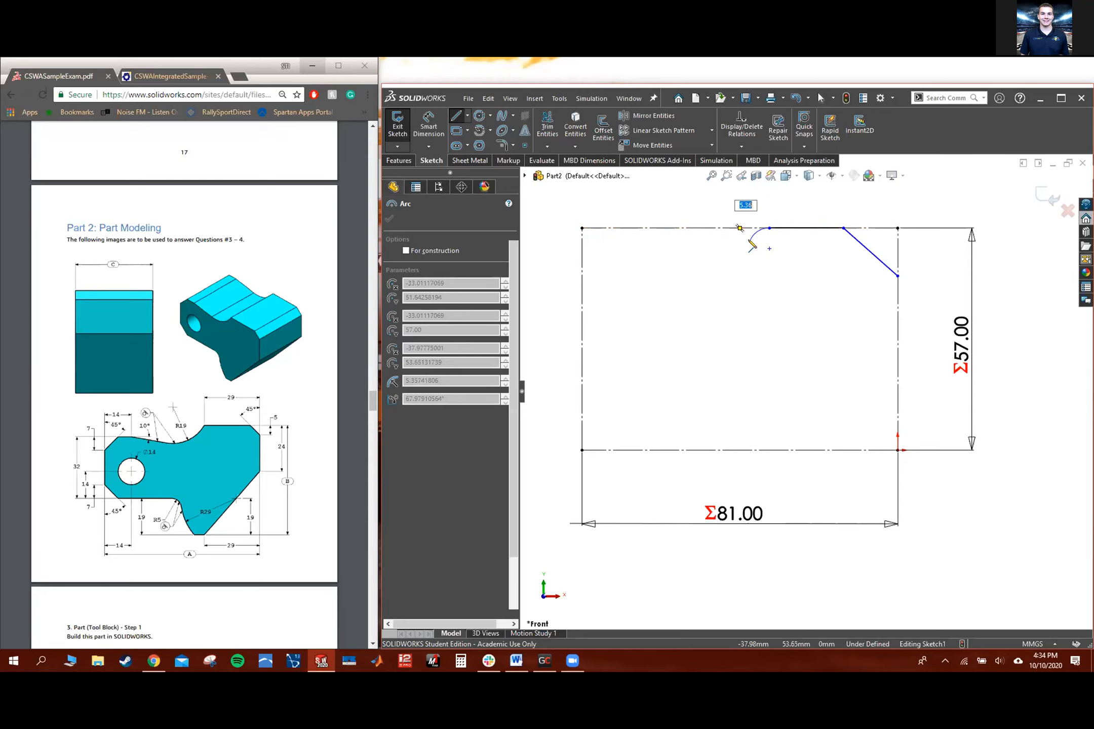
key(Escape)
Continue the profile from the top line's left end with lines about 19.2 mm down-left and 8.4 mm up-left, forming a shallow valley
key(l)
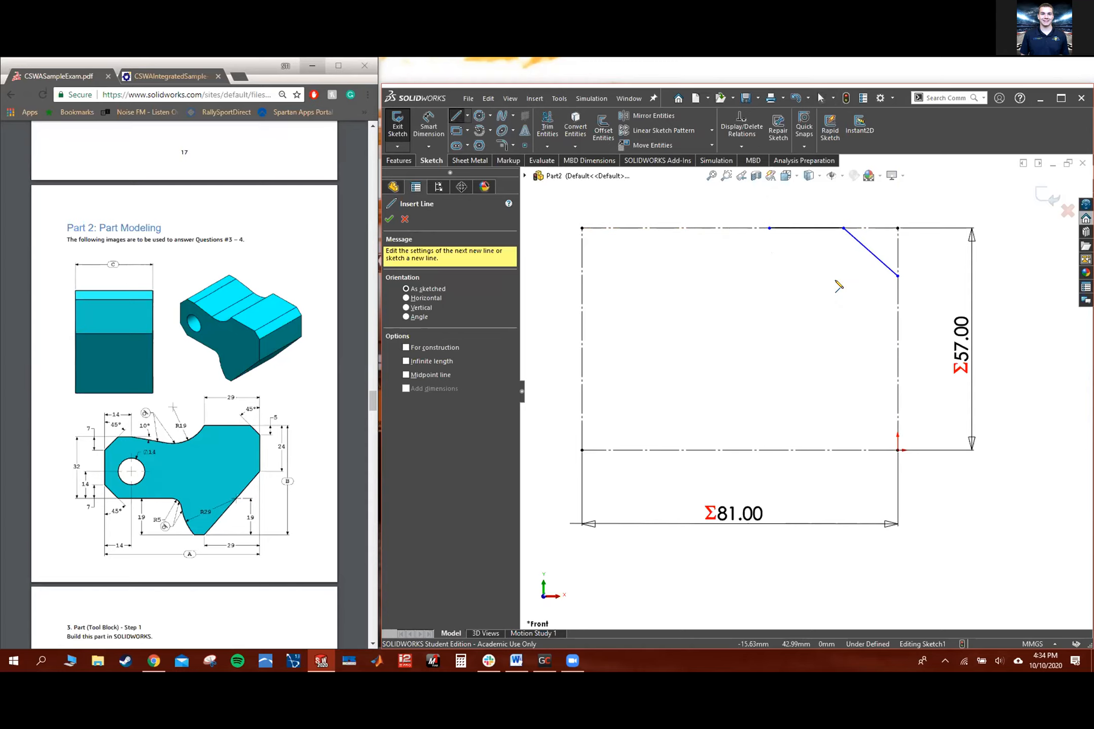
click(770, 229)
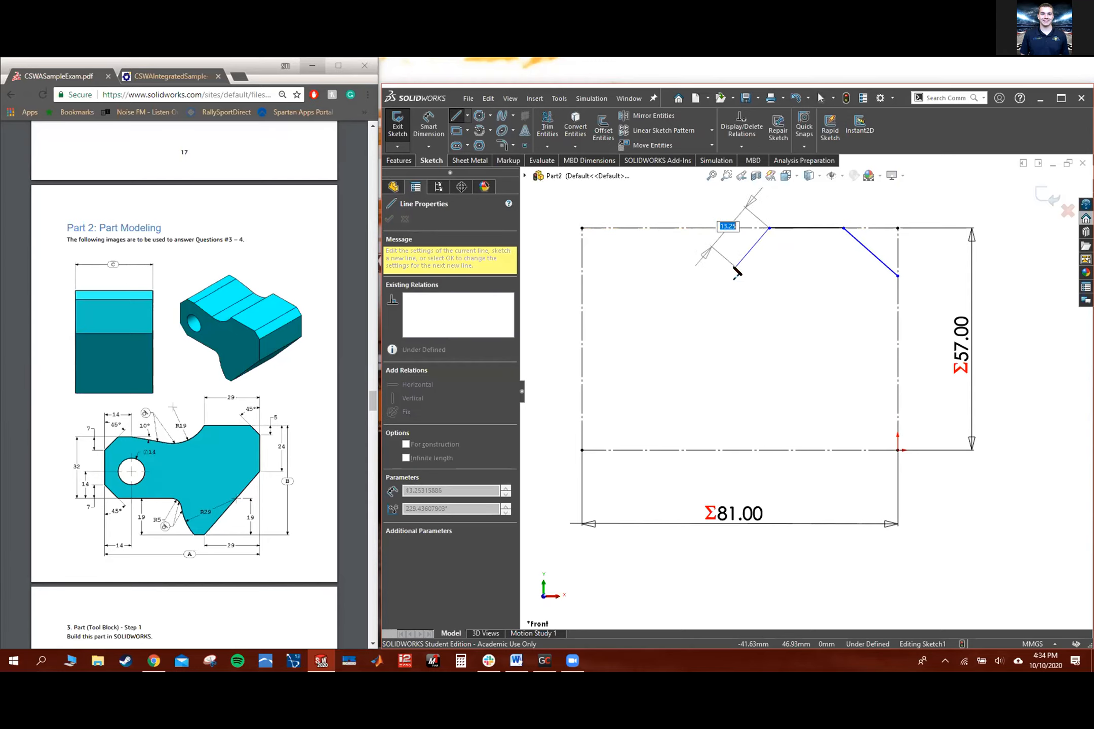
double_click(704, 263)
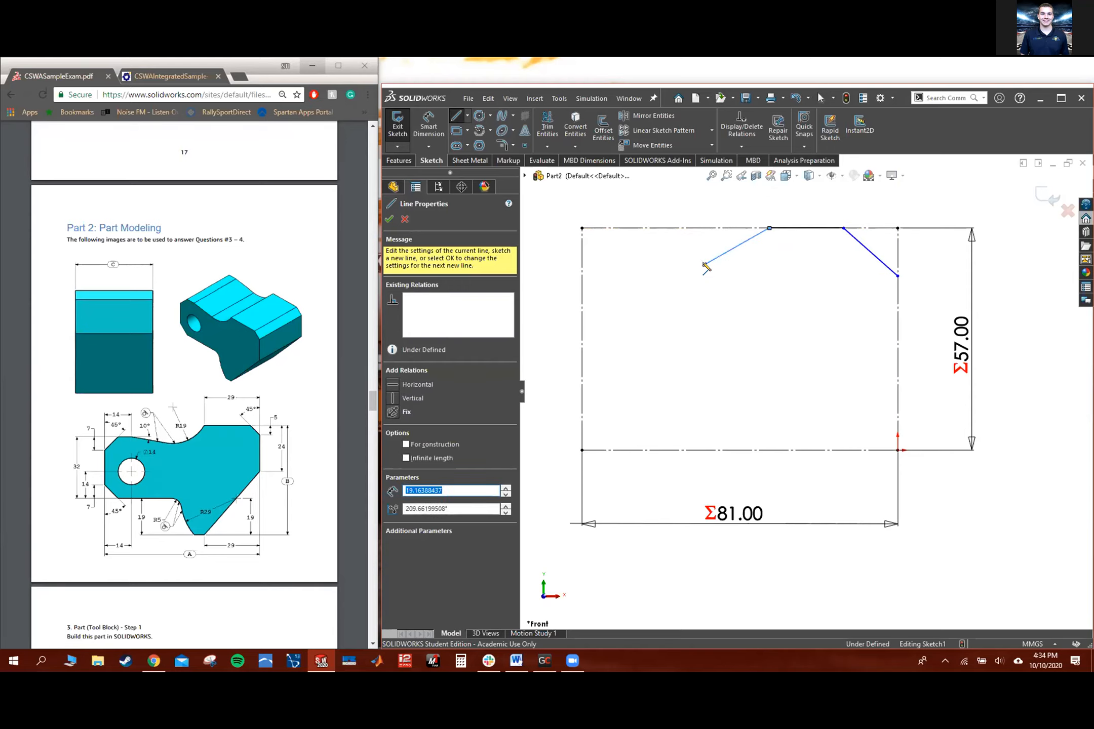
click(704, 264)
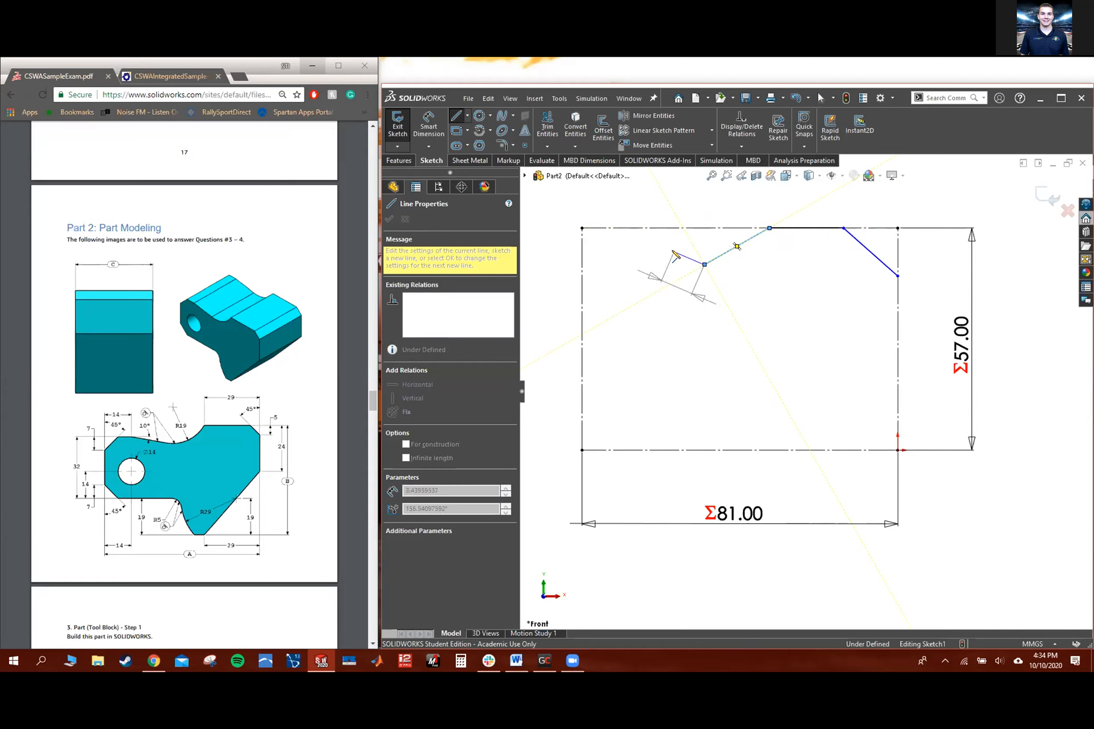
double_click(675, 254)
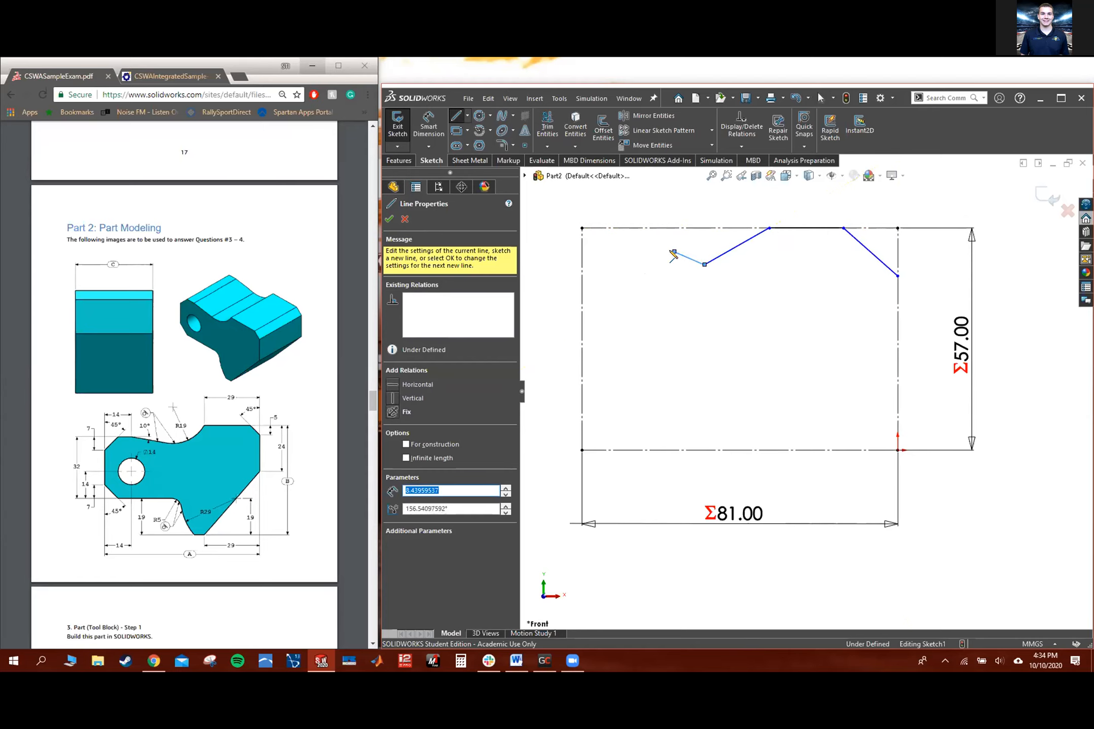
Extend the profile with a horizontal line about 12 mm, a diagonal to the rectangle's left edge, a vertical along it, and a 20.2 mm diagonal to the bottom edge
click(673, 251)
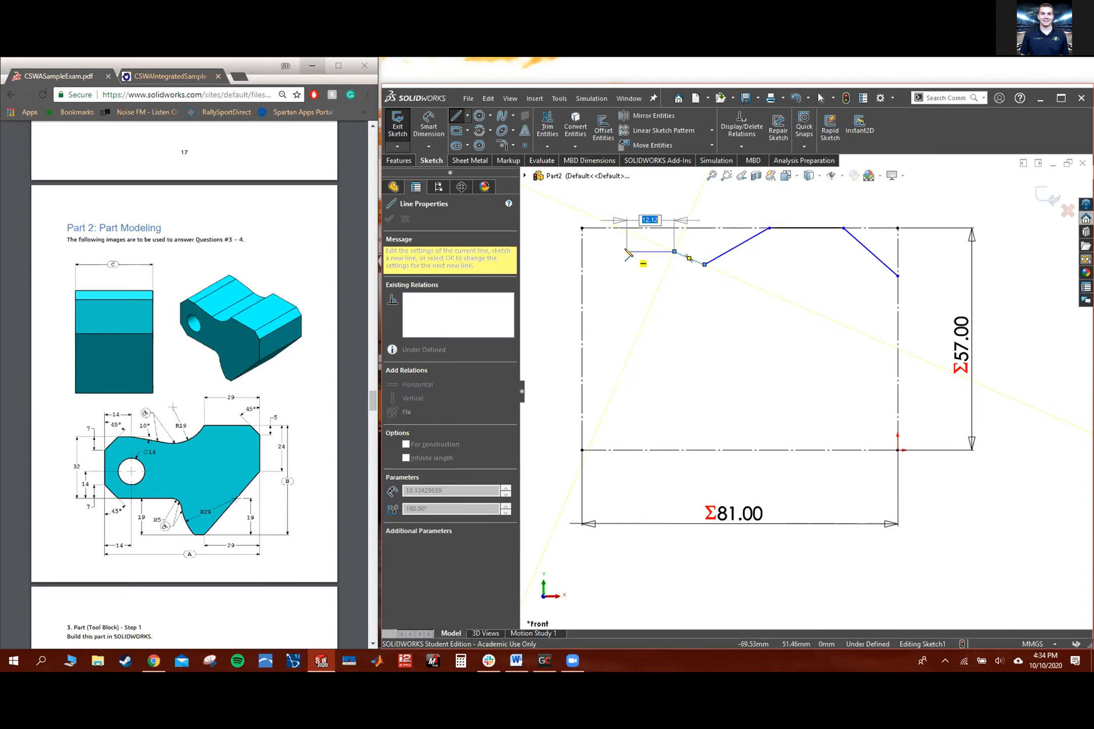
click(627, 252)
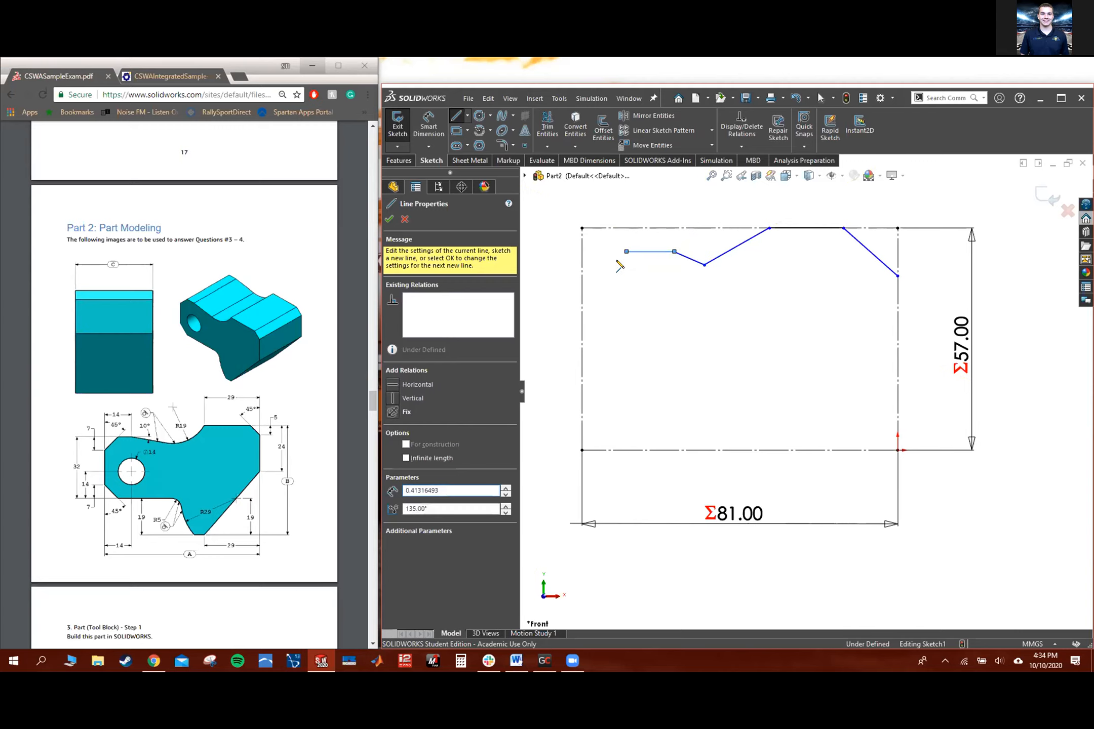
click(582, 291)
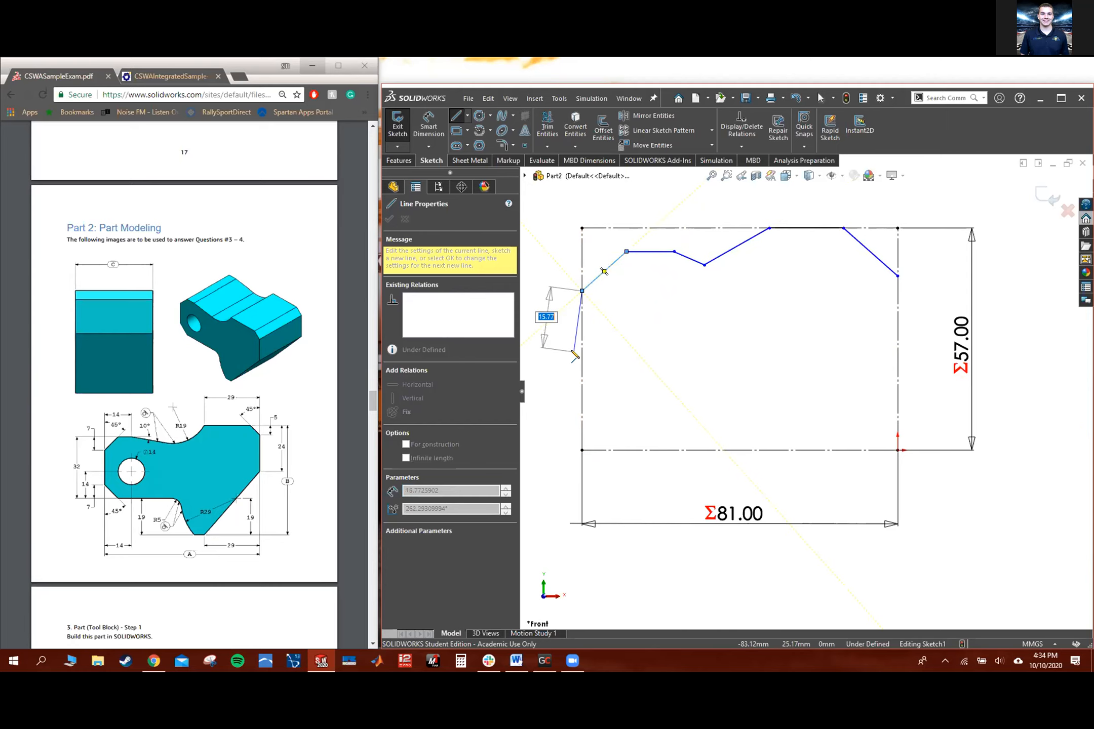
click(582, 385)
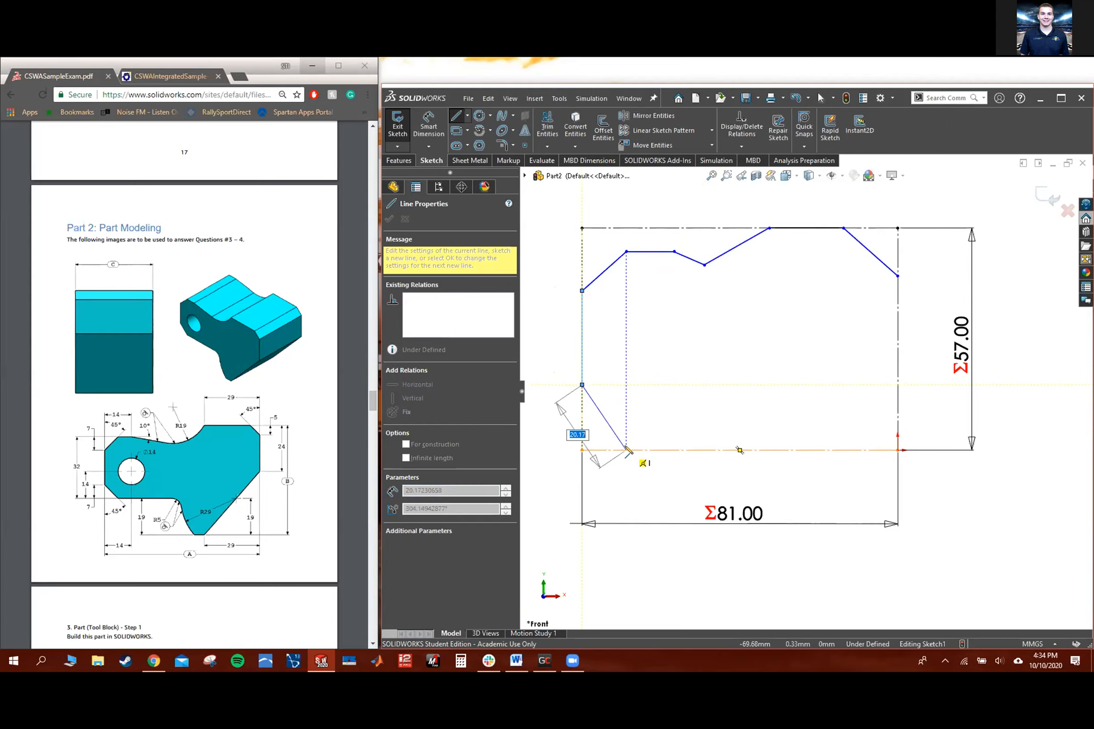
double_click(628, 450)
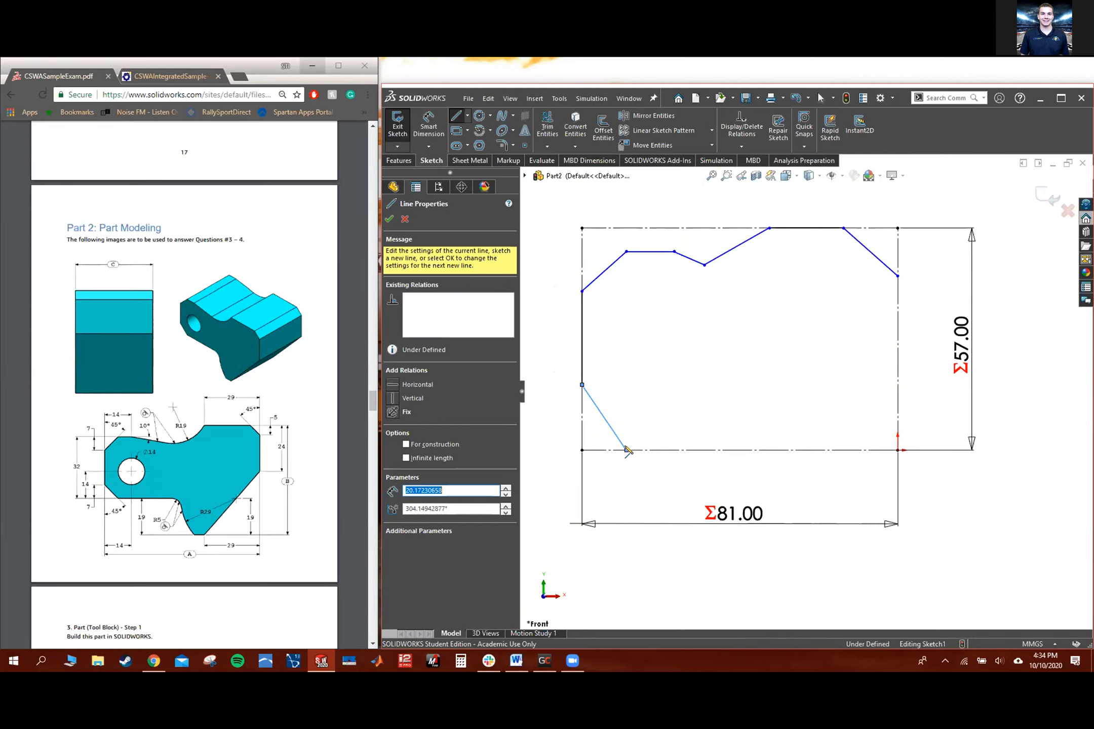
click(627, 450)
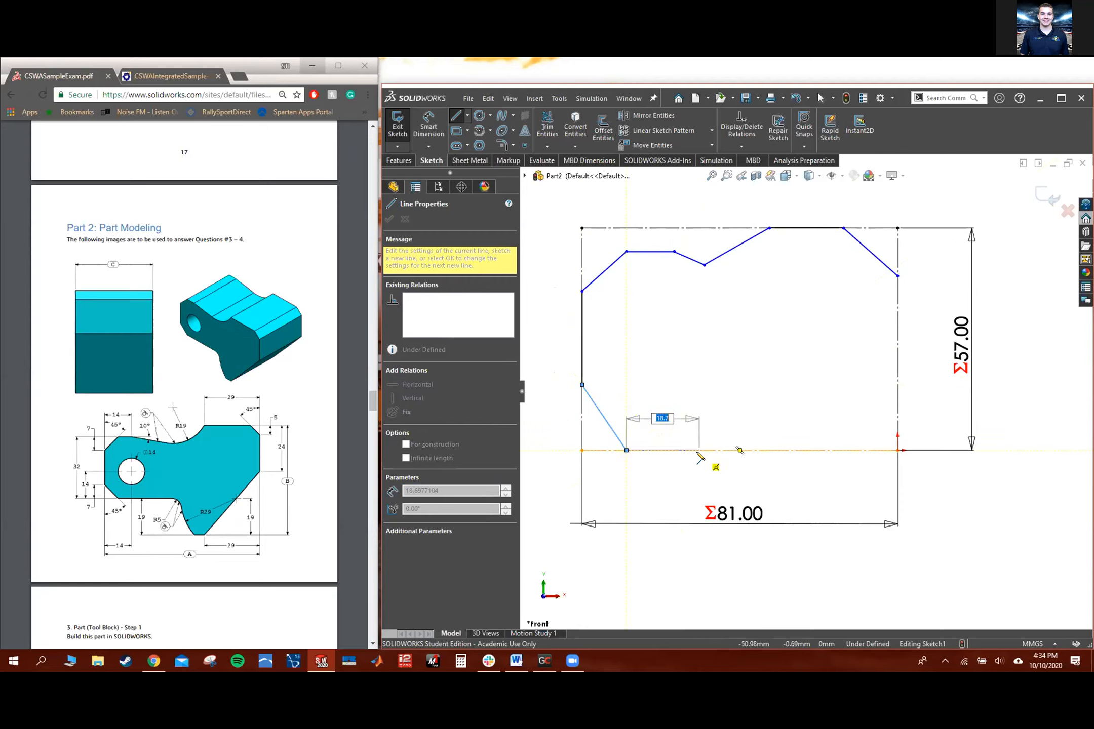
key(Escape)
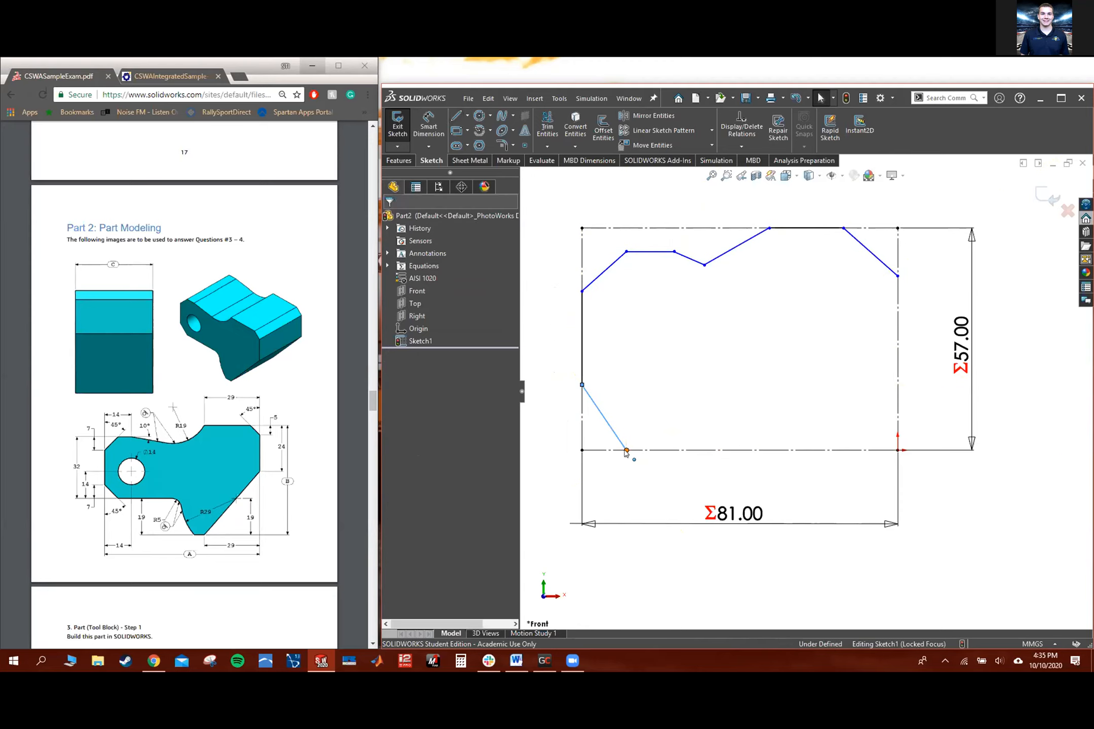
Remove the lower-left diagonal endpoint's coincident relation and move the endpoint up to about 9.4 mm above the rectangle's bottom edge
click(626, 450)
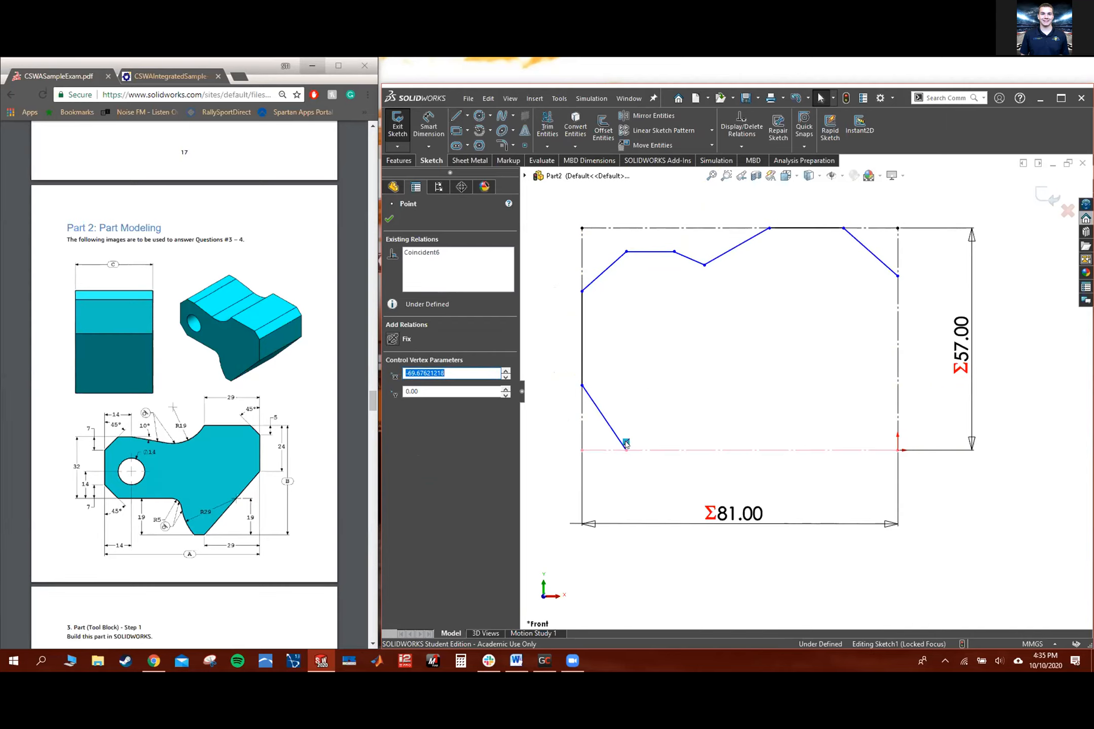
key(Delete)
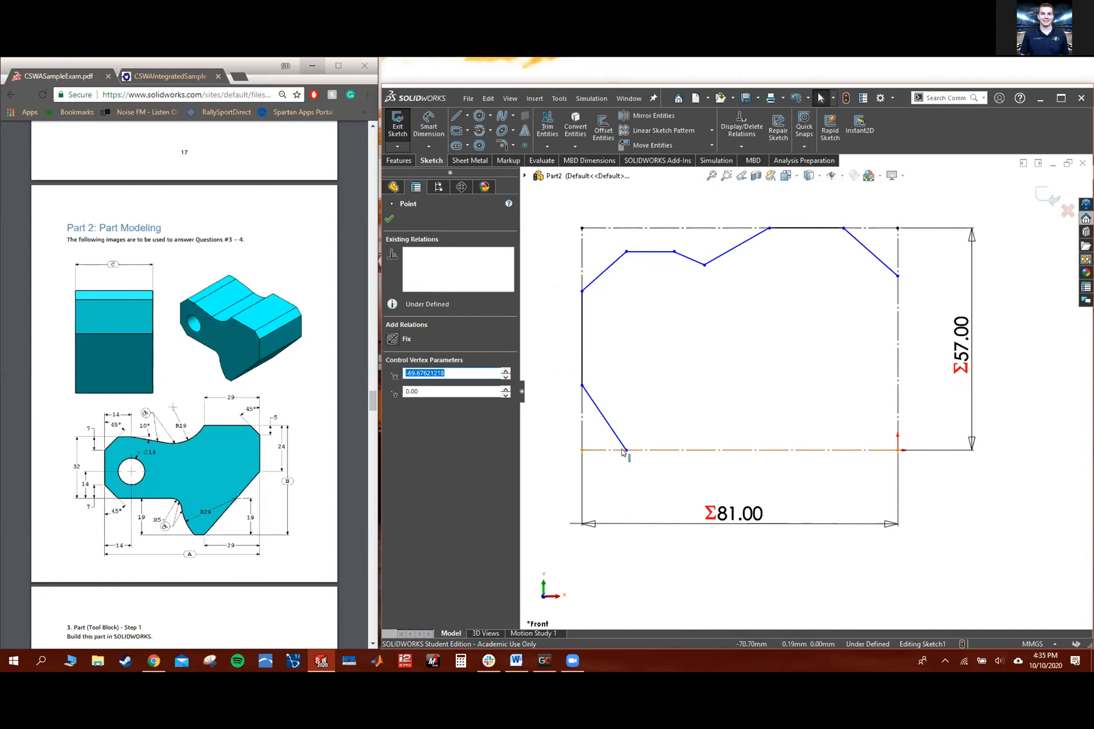
drag(626, 450, 626, 413)
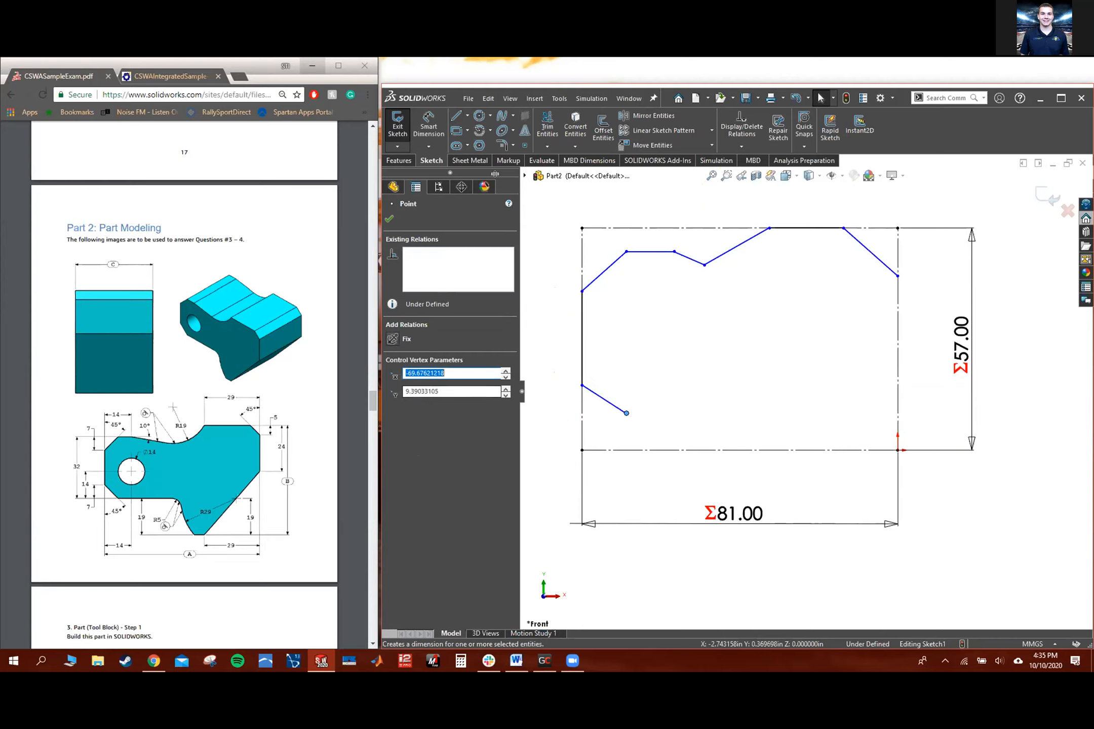
Extend the profile from the lower-left diagonal with a horizontal line about 14.8 mm long and two arcs, radii about 6.4 and 11.7 mm, reaching the bottom edge
click(456, 115)
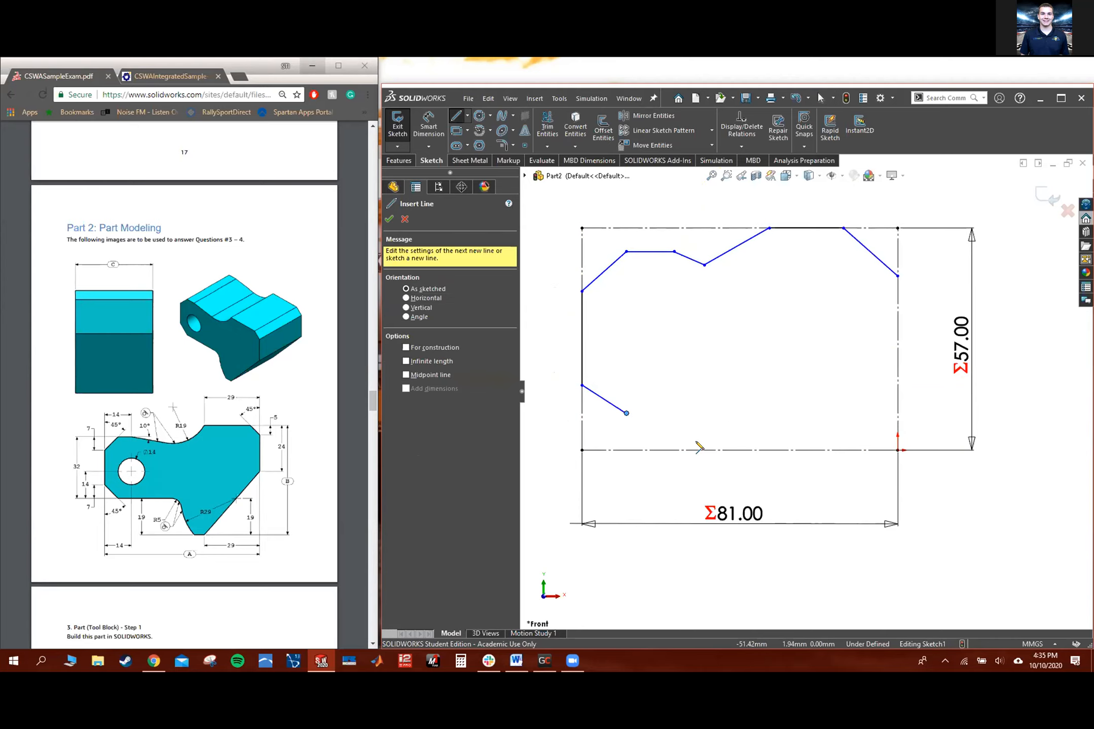
click(626, 413)
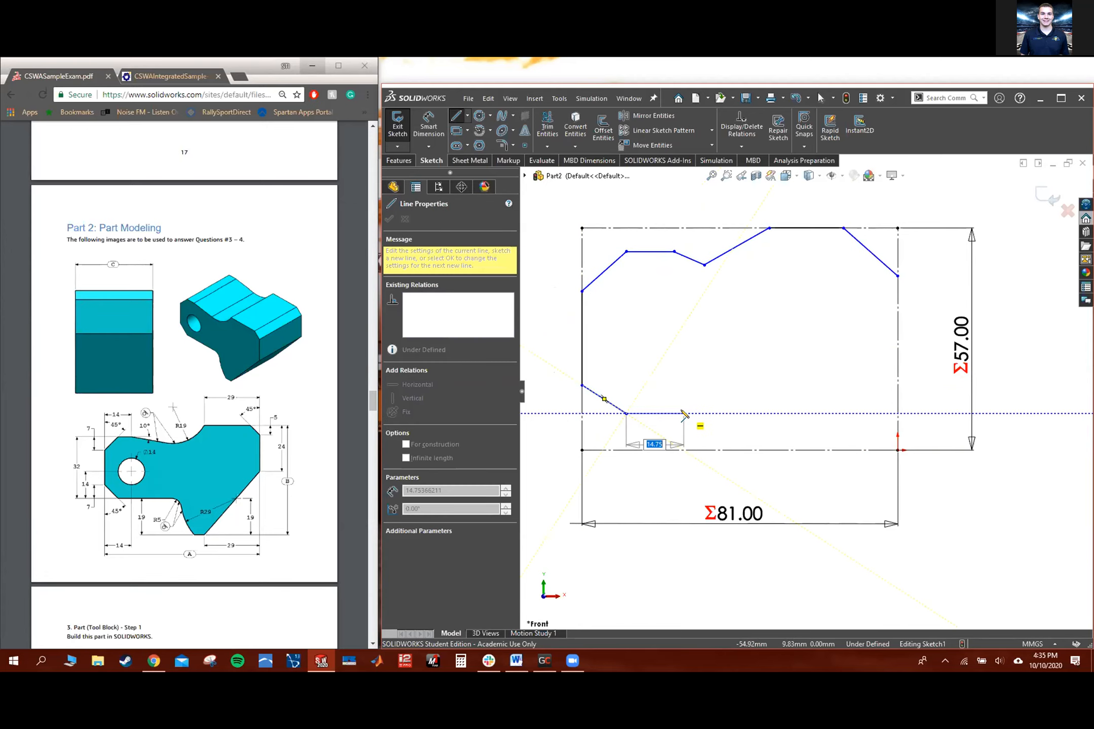
double_click(684, 413)
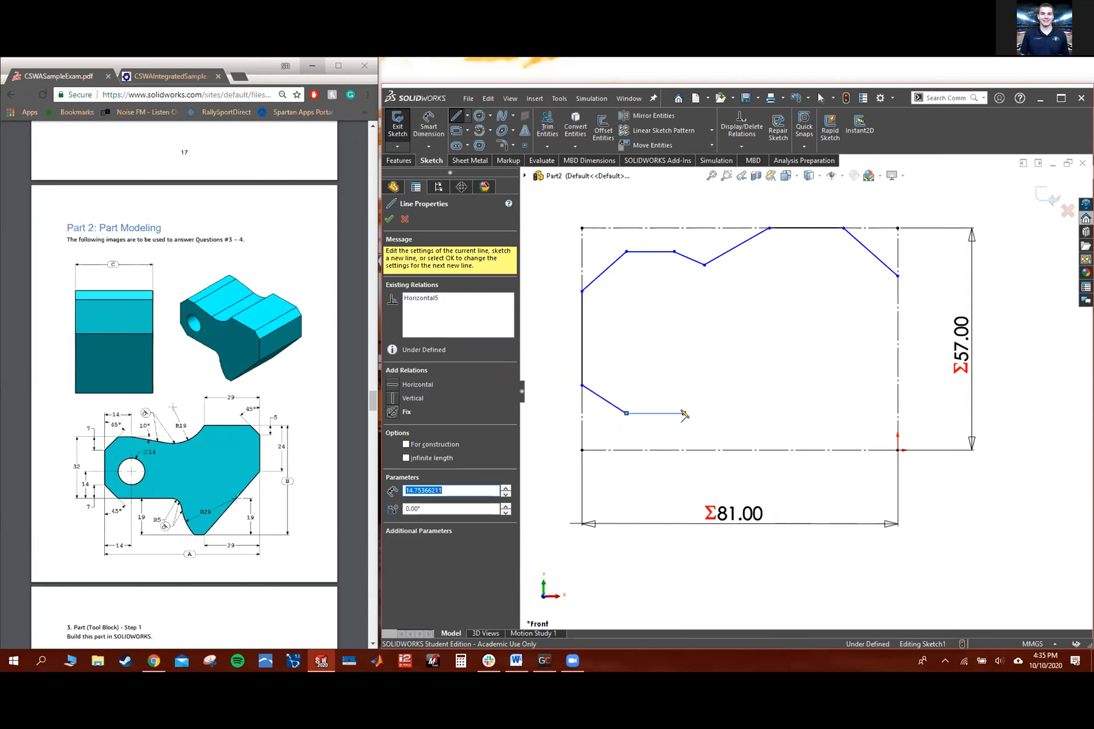
click(683, 414)
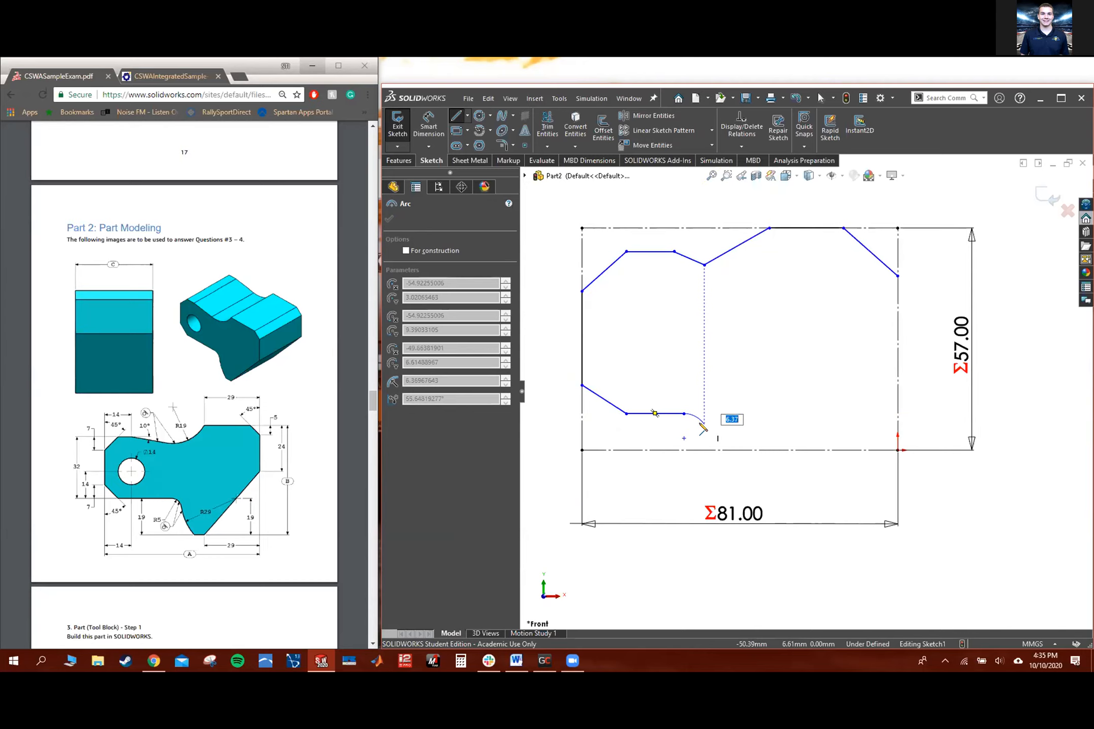
click(703, 424)
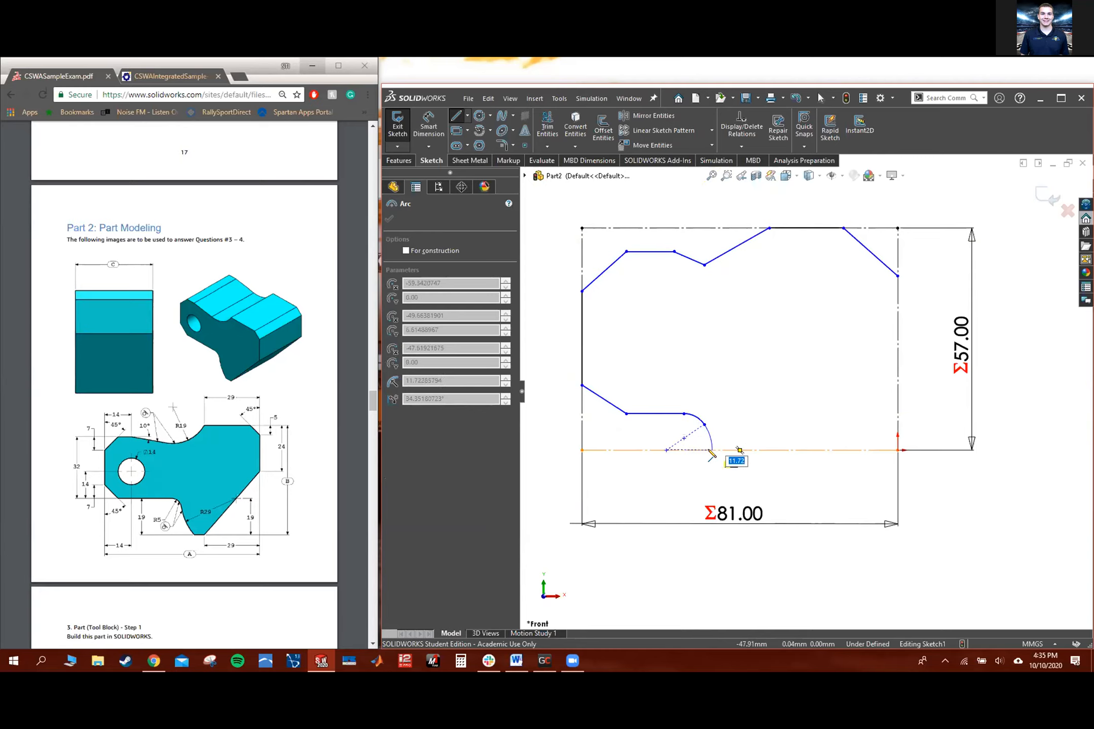
click(711, 452)
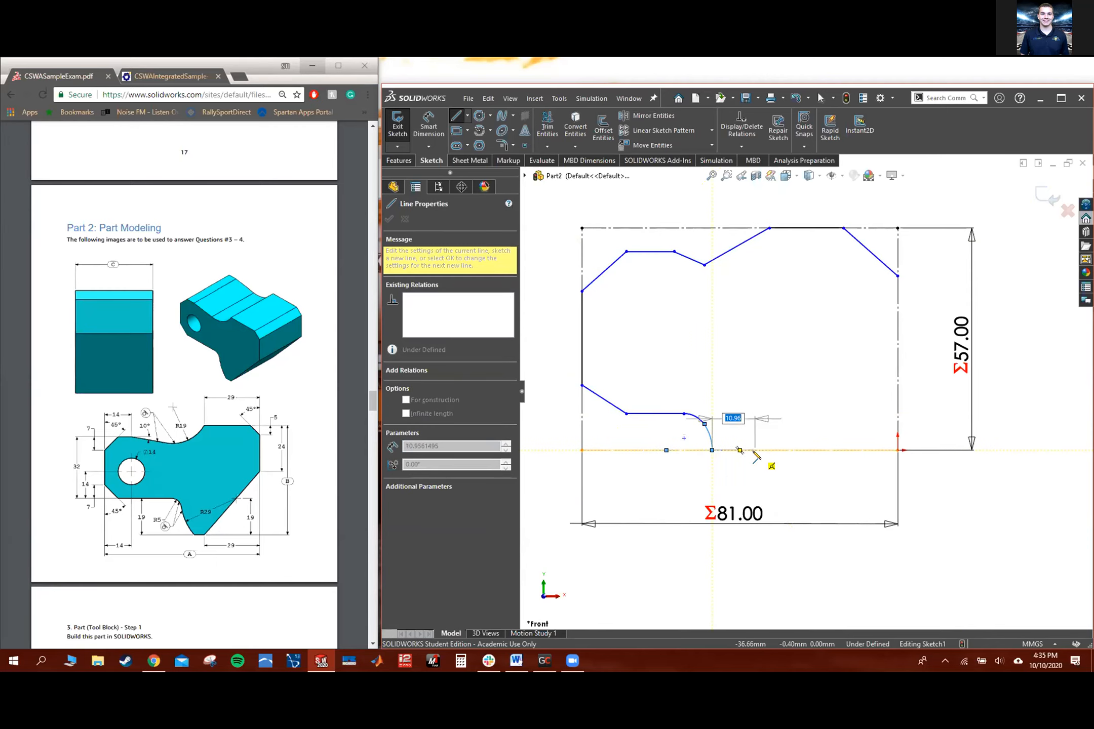
Close the profile with a line about 11 mm along the bottom edge, a diagonal to the right edge and a vertical to the upper-right slanted line
click(755, 450)
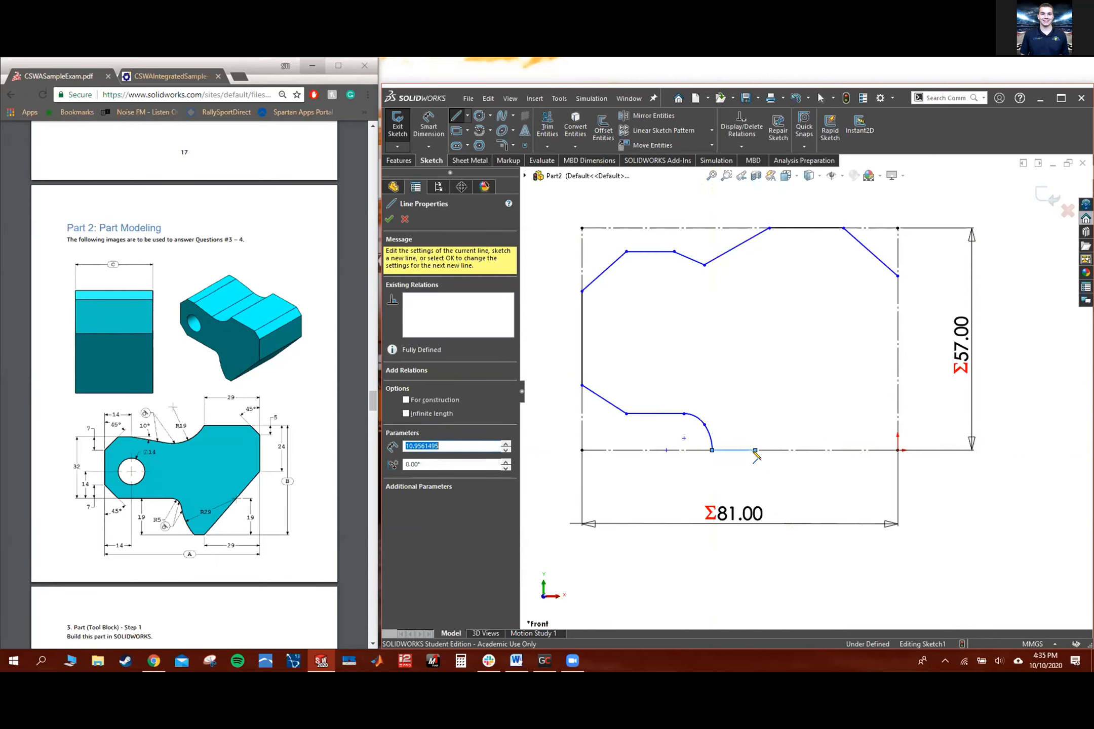
click(898, 338)
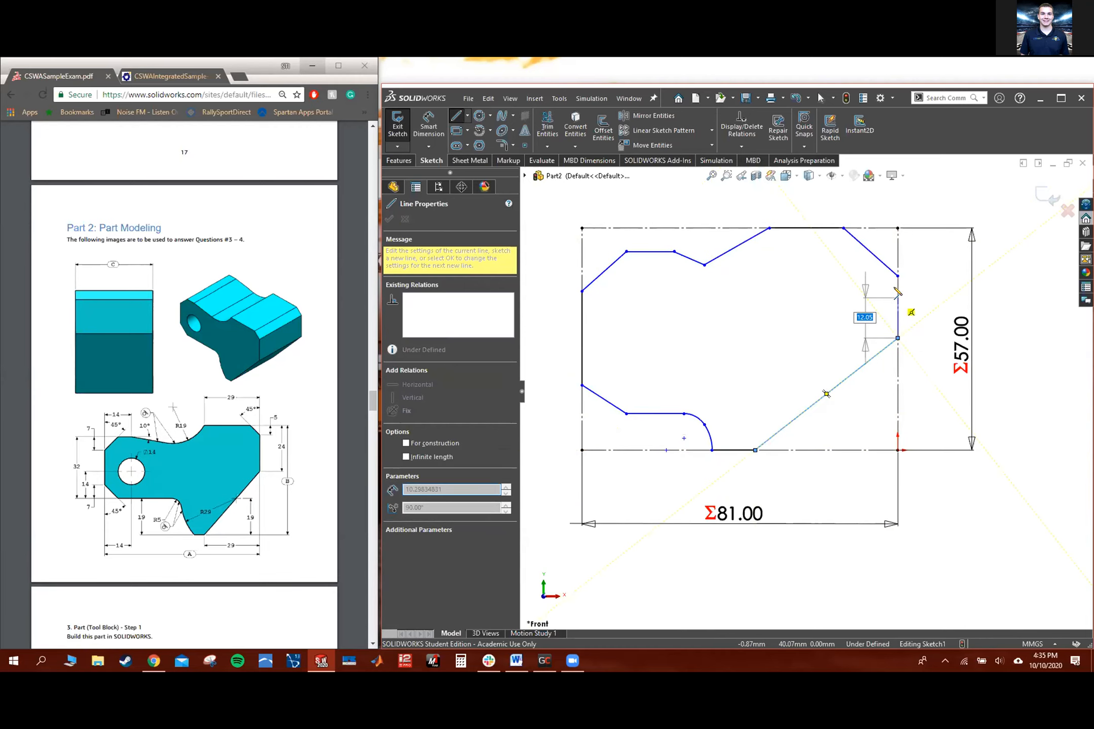
click(898, 276)
key(Escape)
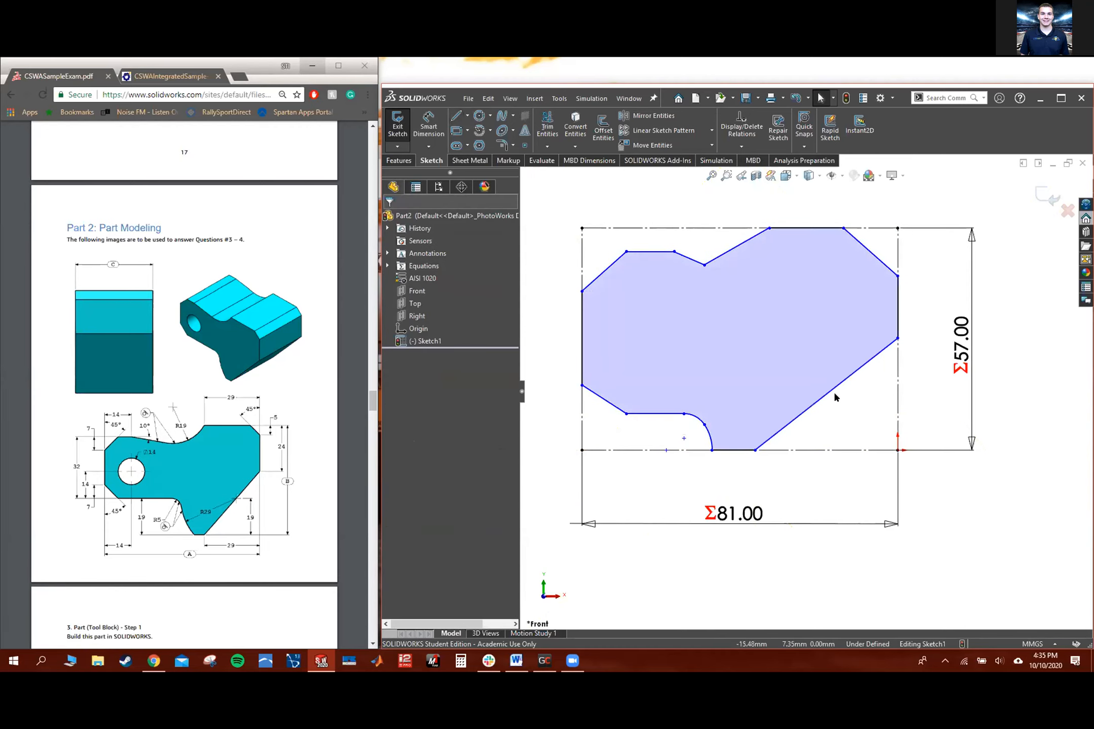
Sketch a circle about 11.2 mm in diameter inside the profile near its left edge
scroll(742, 339, up, 2)
scroll(758, 416, down, 3)
scroll(729, 471, up, 2)
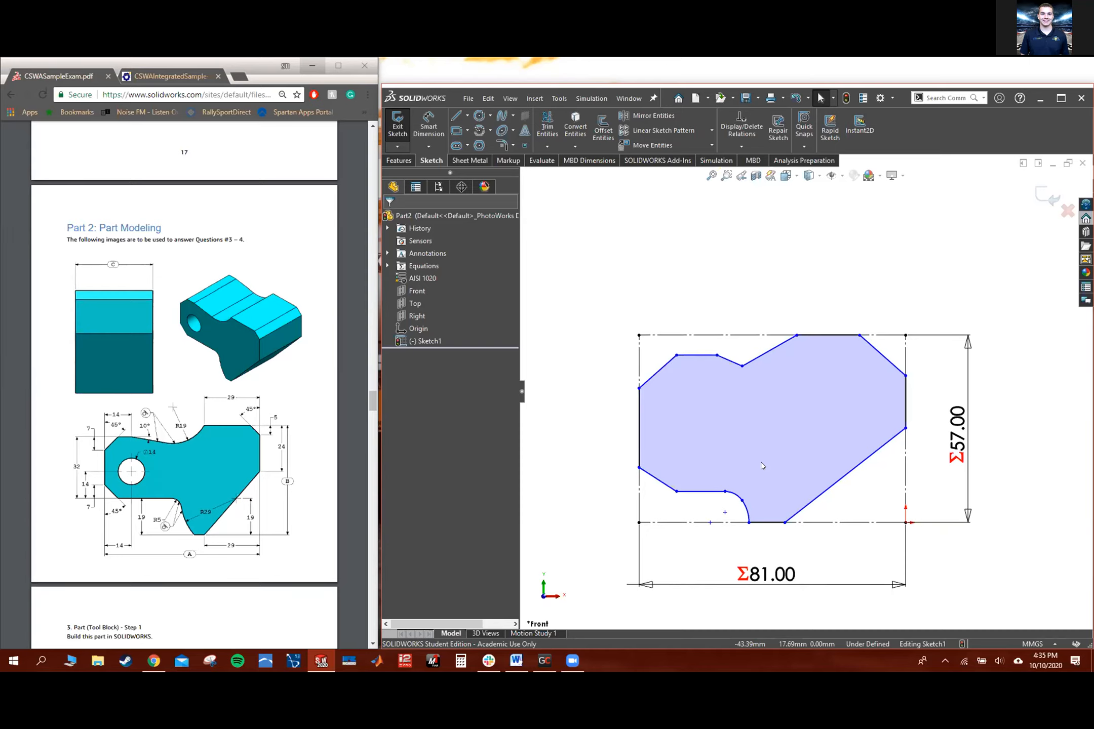
click(700, 391)
click(479, 116)
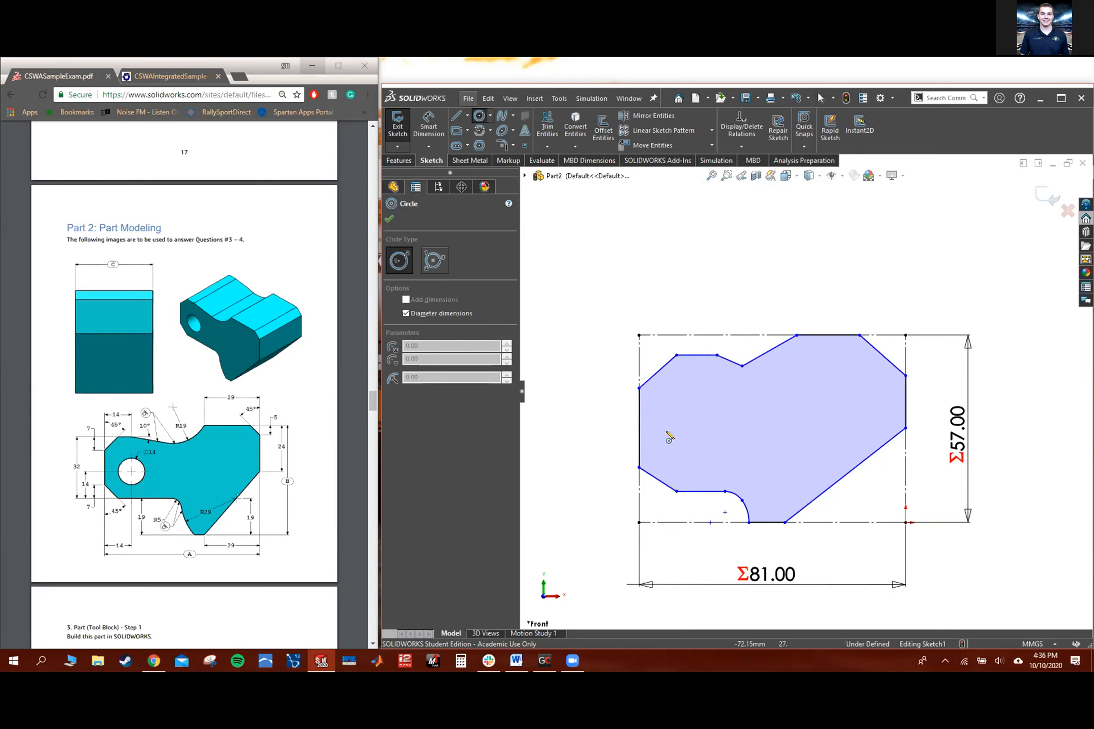
click(668, 432)
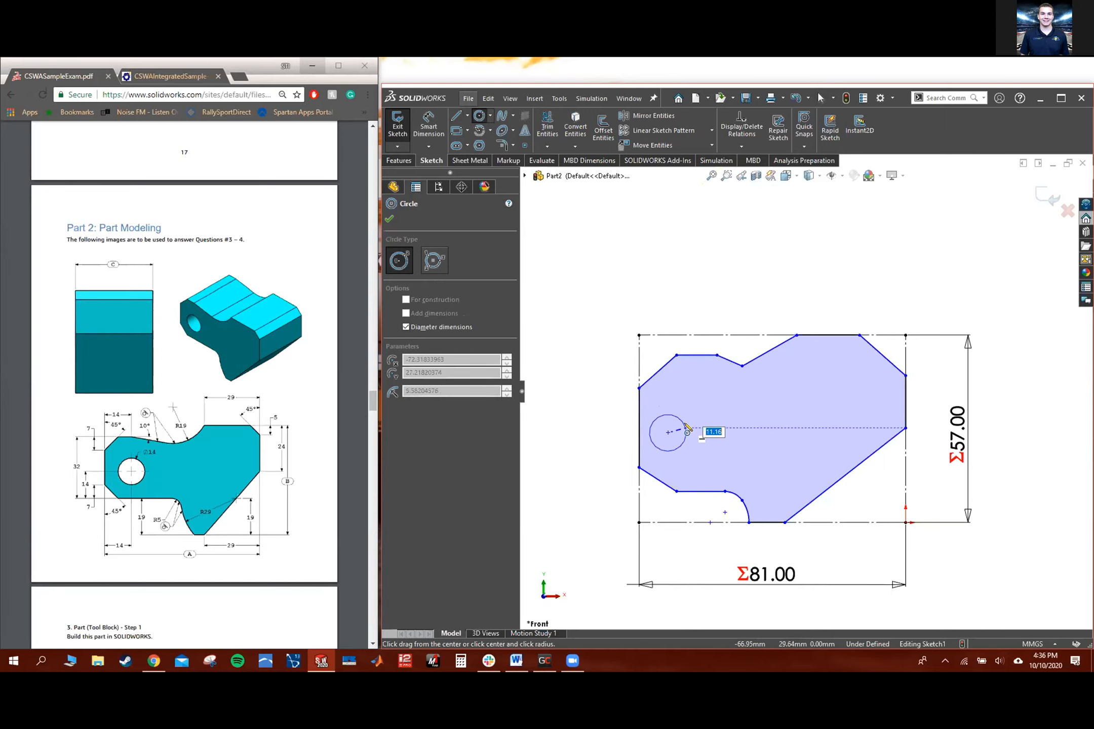
click(687, 428)
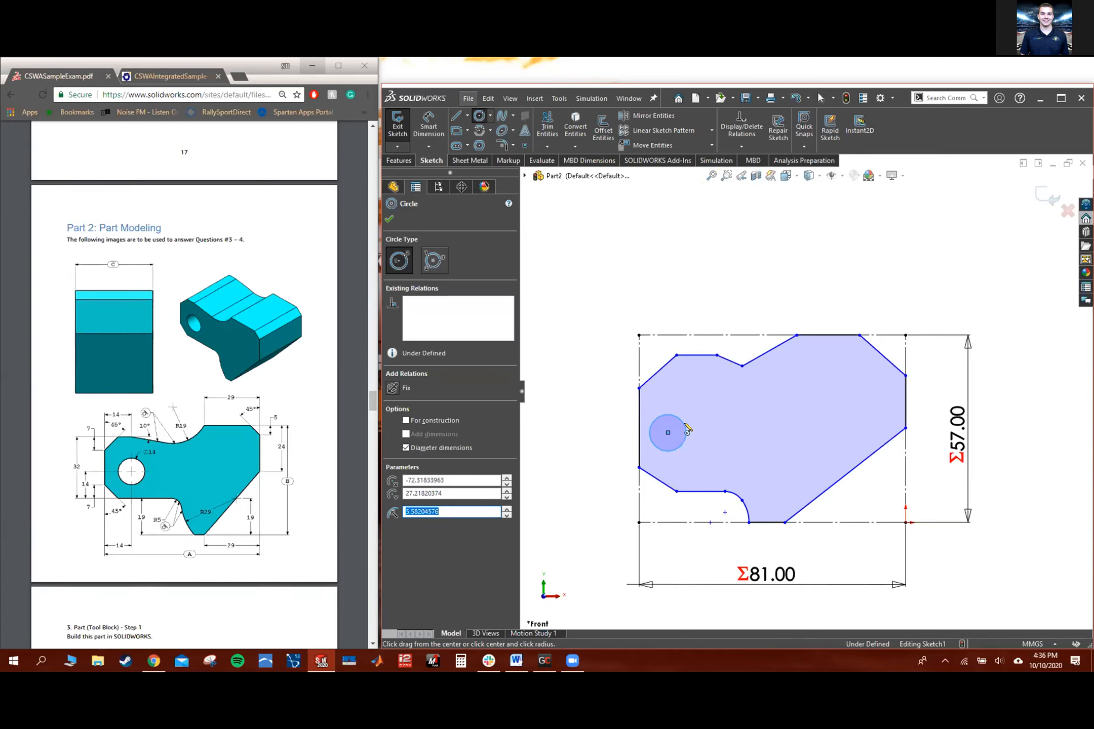
key(Escape)
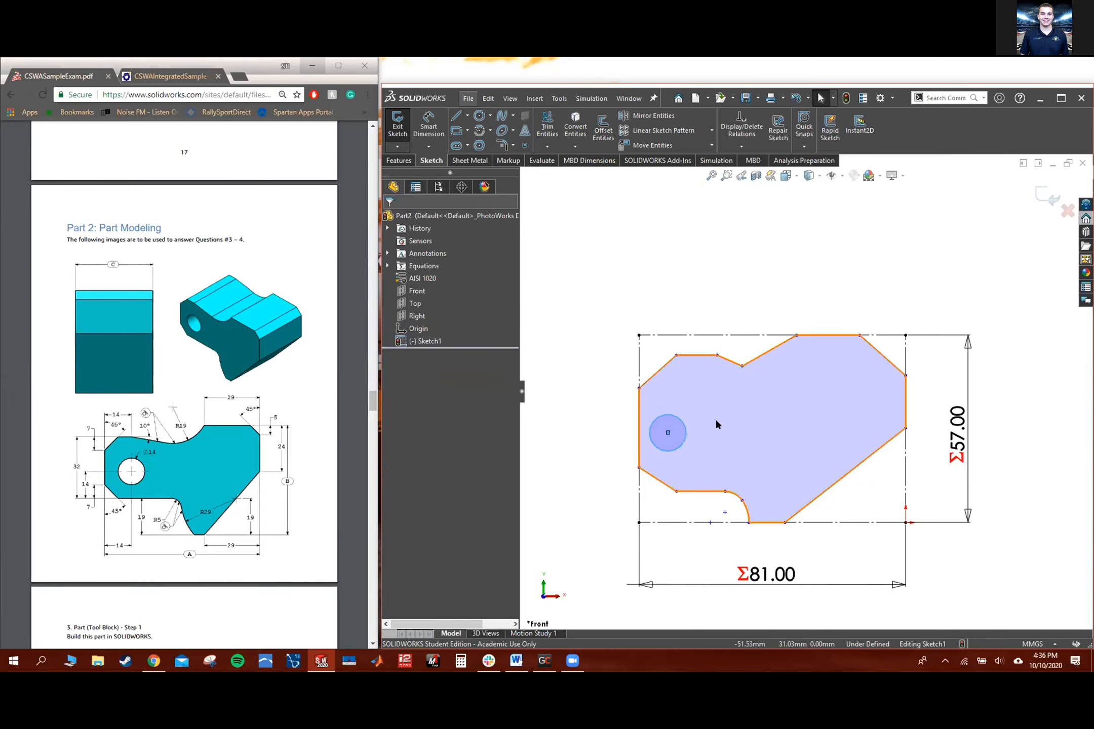
click(686, 283)
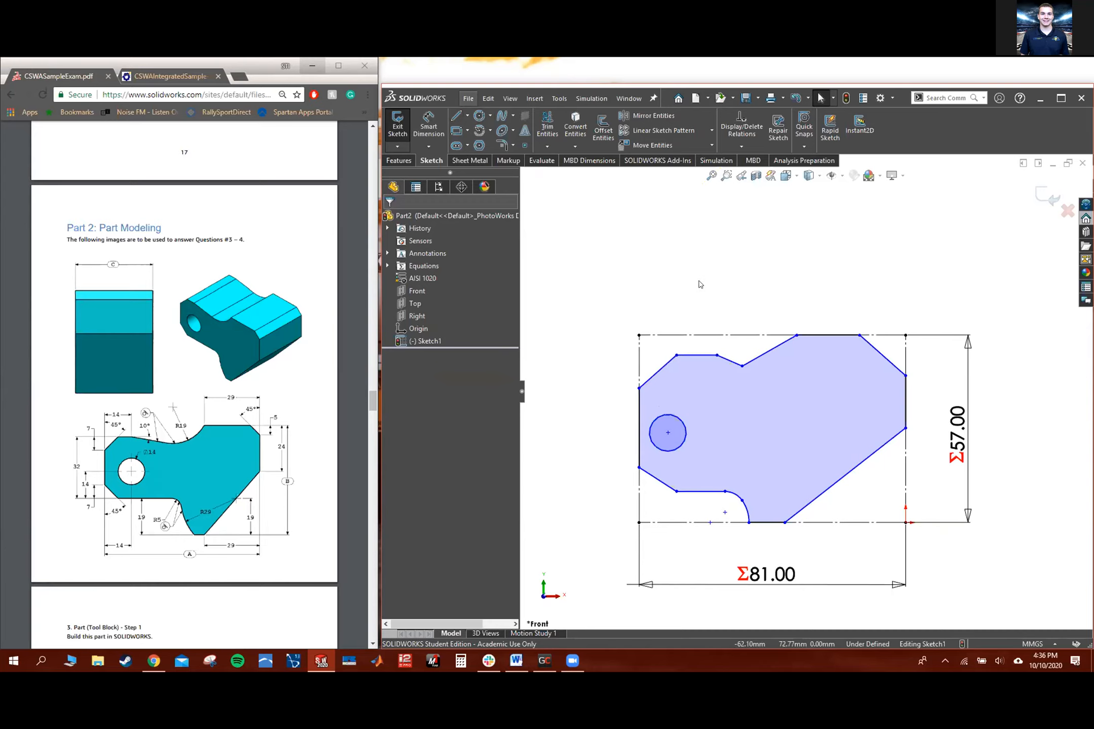
Dimension the circle's diameter as 14 mm
mouse_move(702, 283)
right_down()
mouse_move(715, 285)
mouse_move(738, 246)
mouse_move(724, 274)
mouse_move(724, 248)
mouse_move(708, 236)
mouse_move(722, 248)
mouse_move(706, 280)
mouse_move(682, 264)
mouse_move(705, 246)
mouse_move(703, 261)
mouse_move(726, 286)
mouse_move(712, 219)
right_up()
key(Escape)
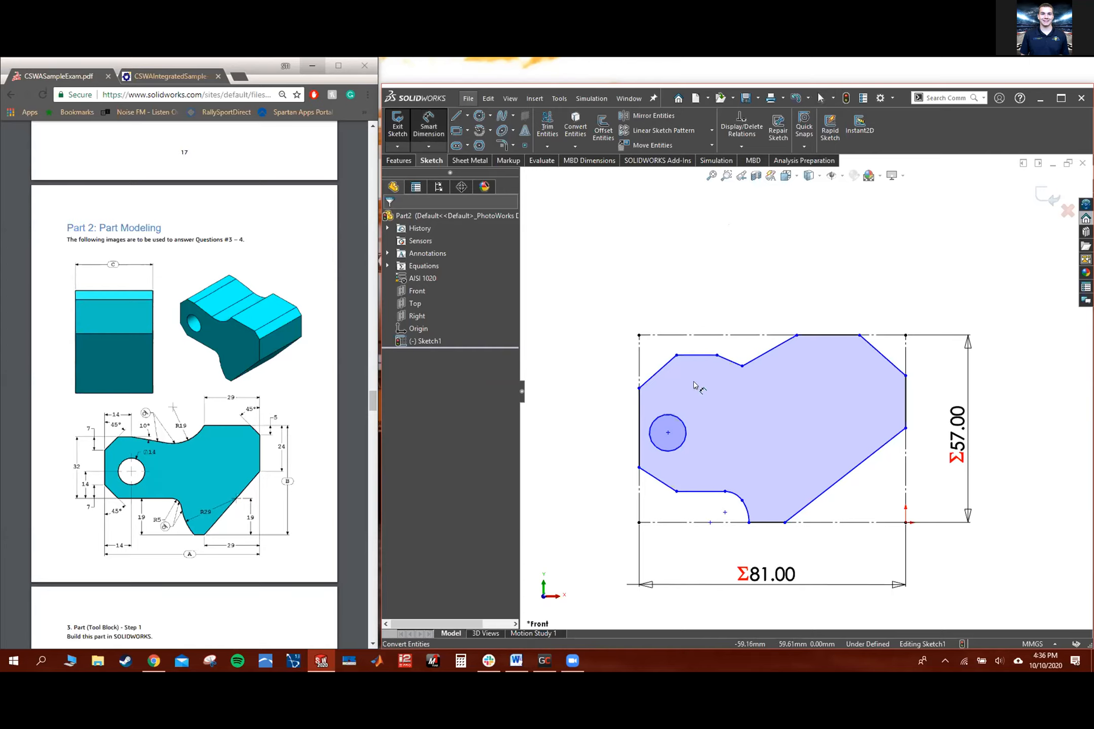
click(679, 419)
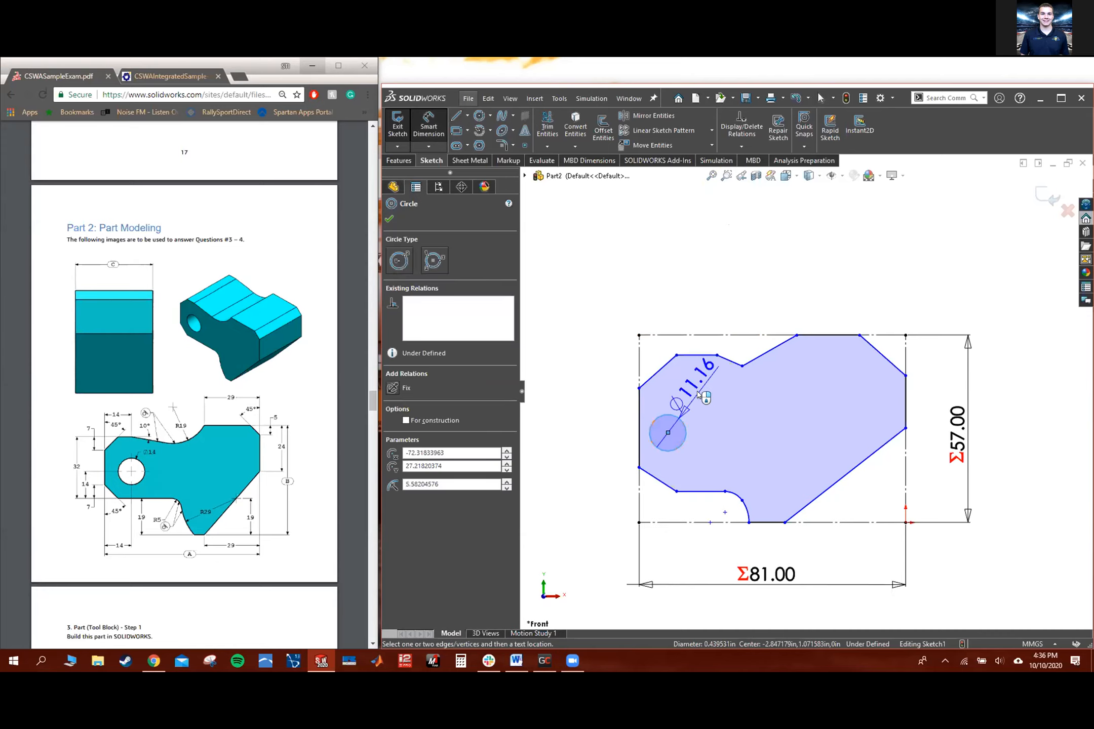
click(697, 394)
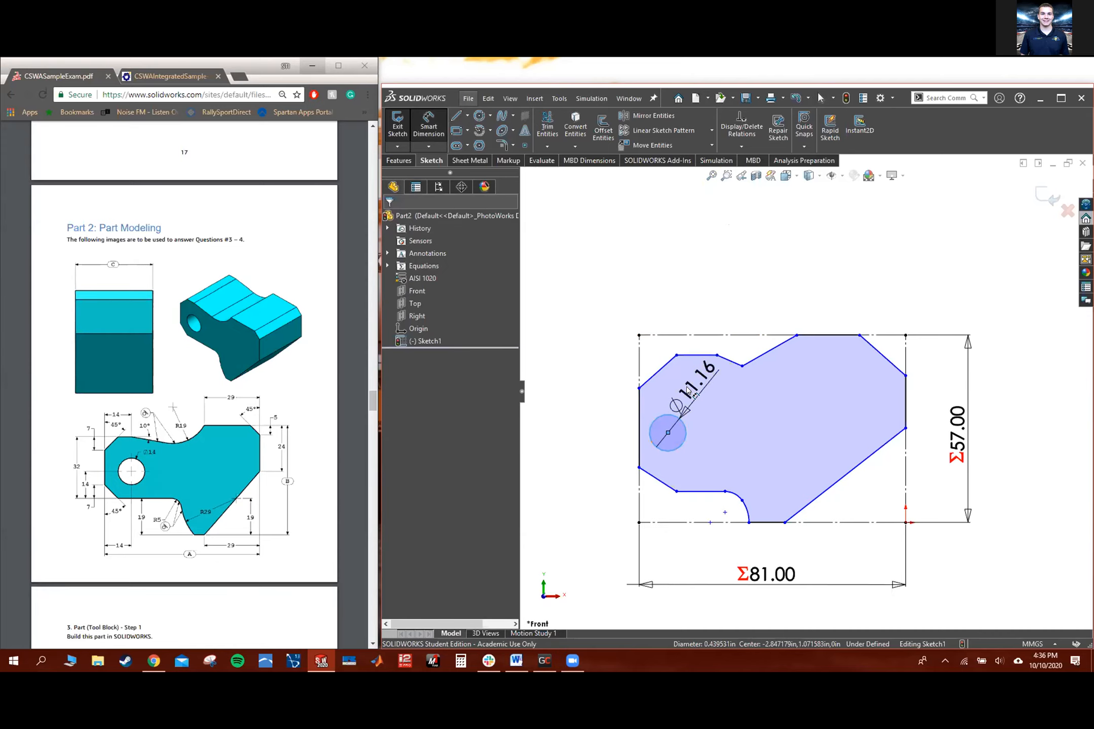
key(Return)
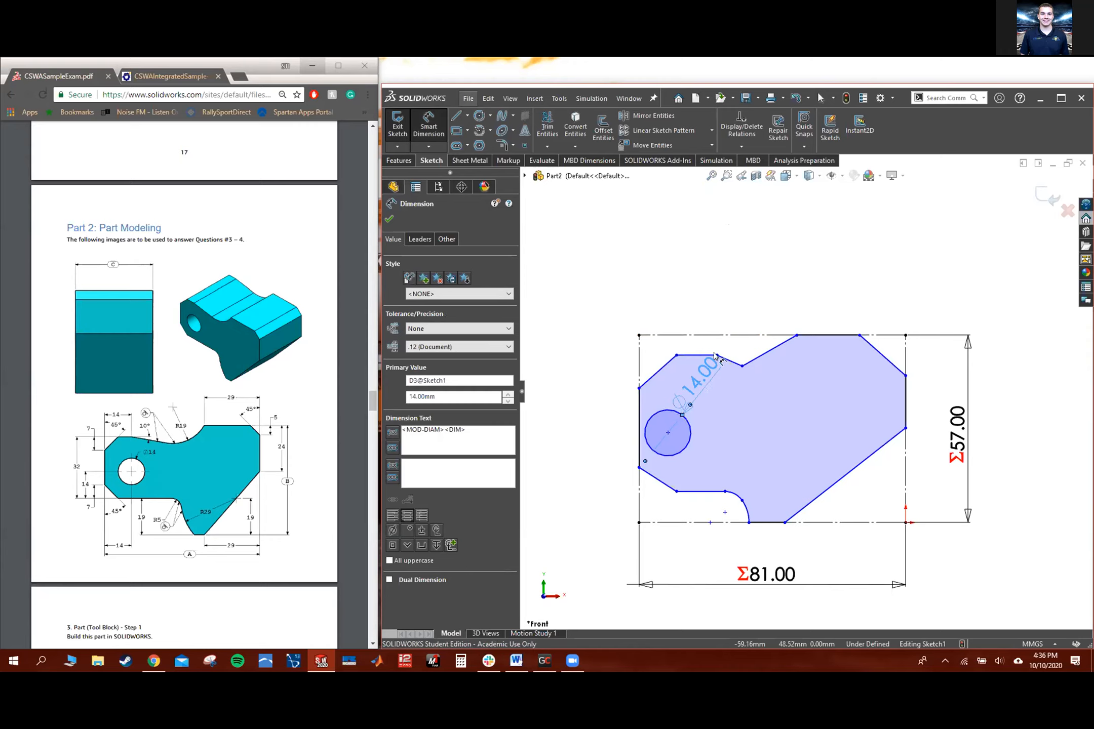
key(Escape)
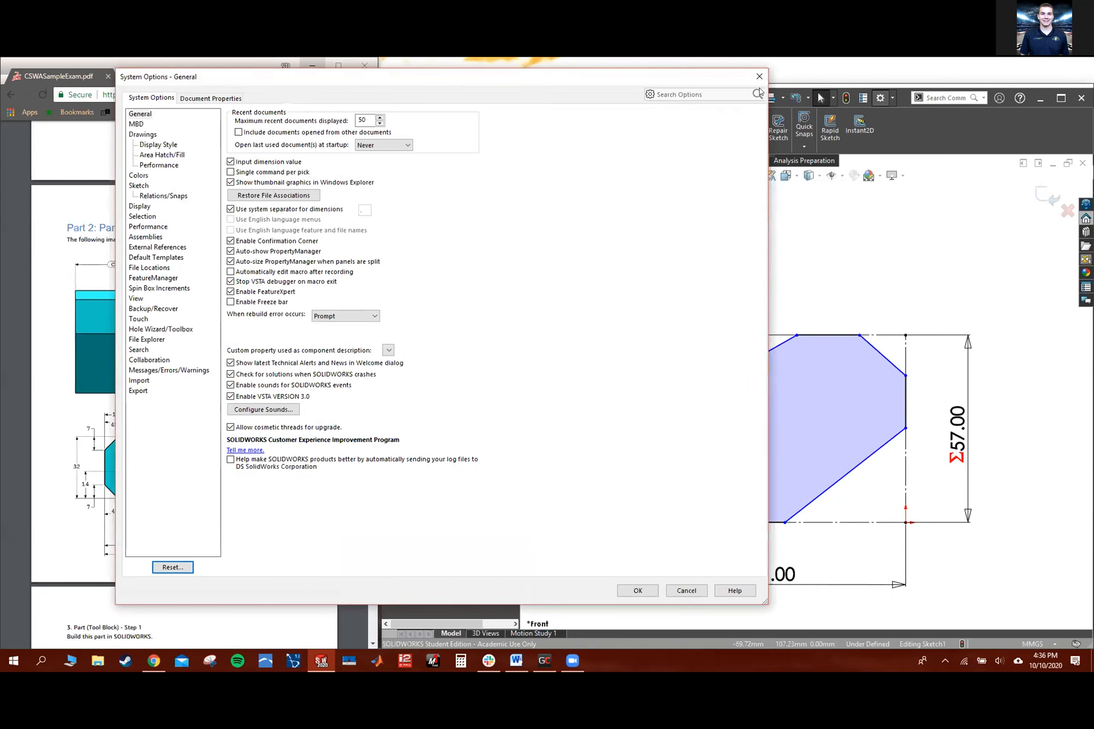
Examine the mouse gesture assignments and keyboard shortcut list in the customization settings, leaving them unchanged
click(759, 76)
click(559, 99)
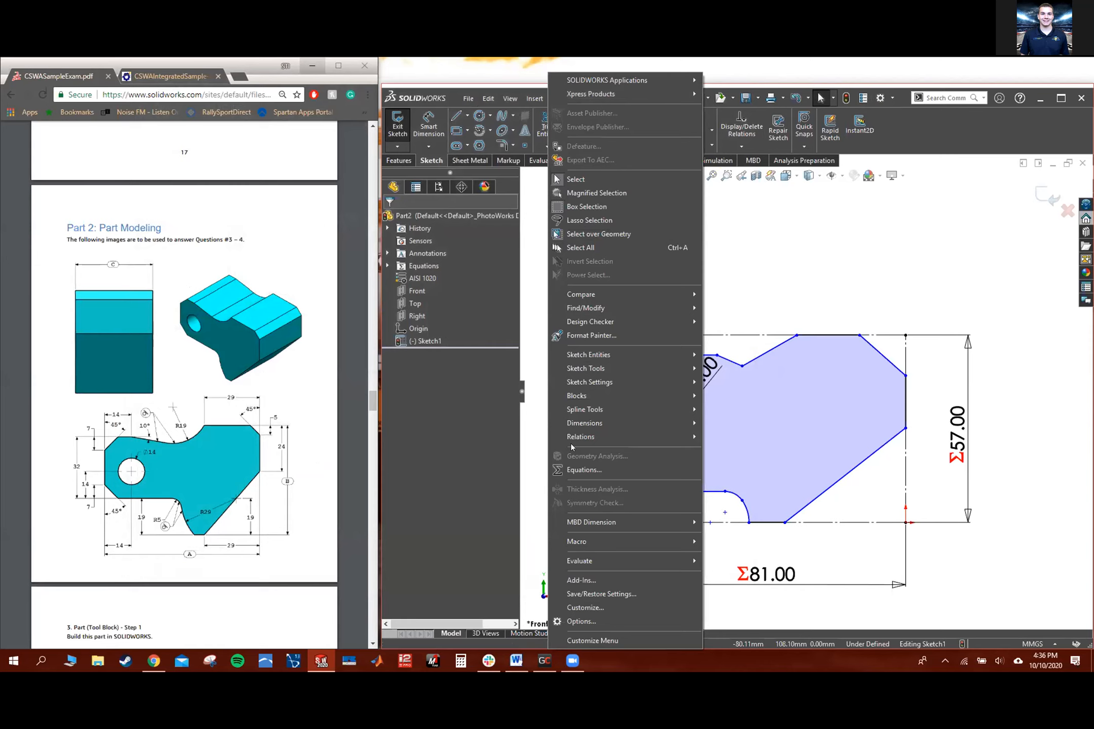
click(585, 607)
click(566, 201)
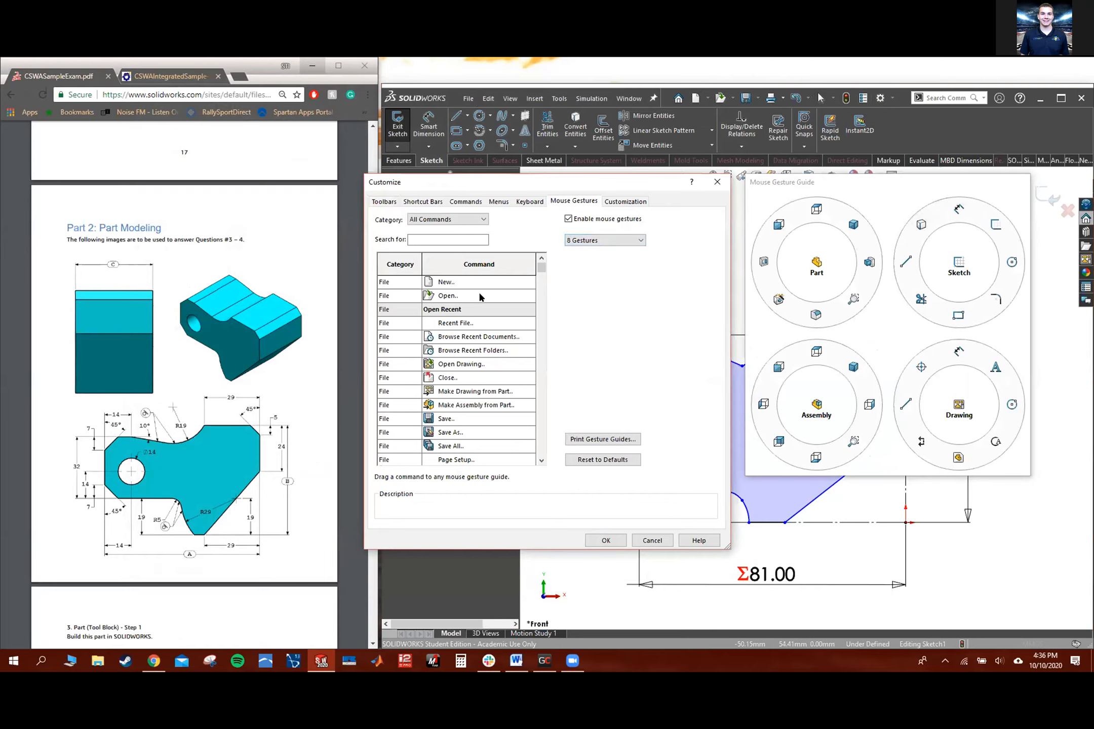
click(446, 220)
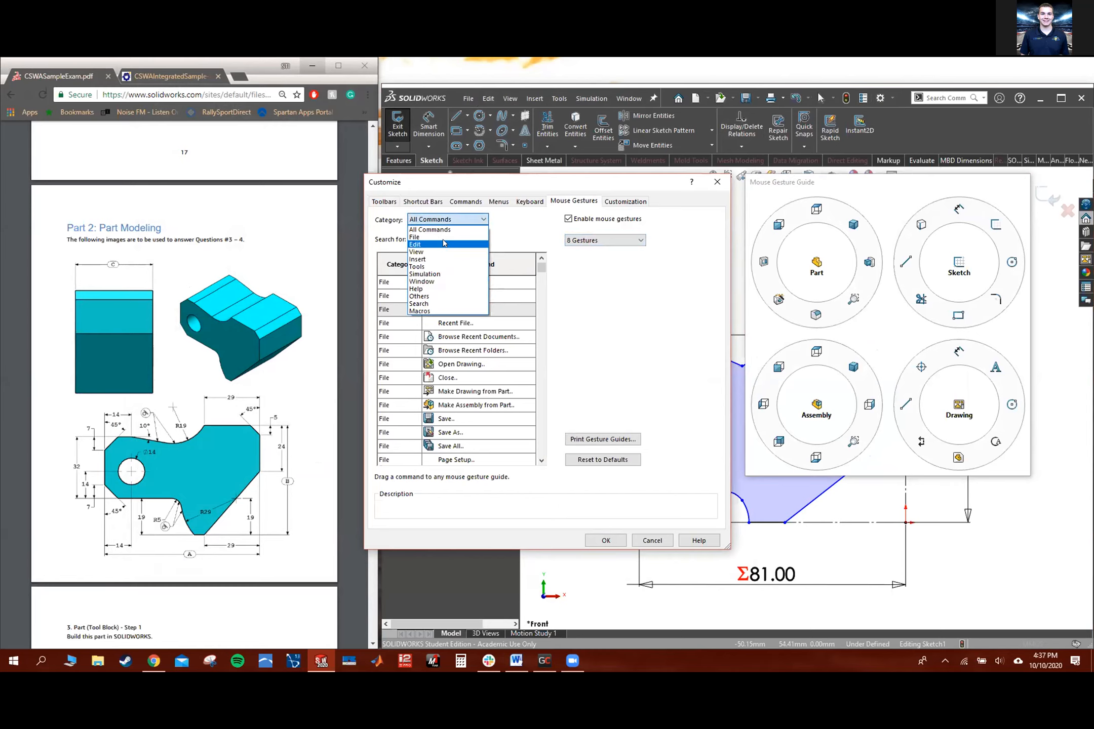
click(502, 209)
click(523, 200)
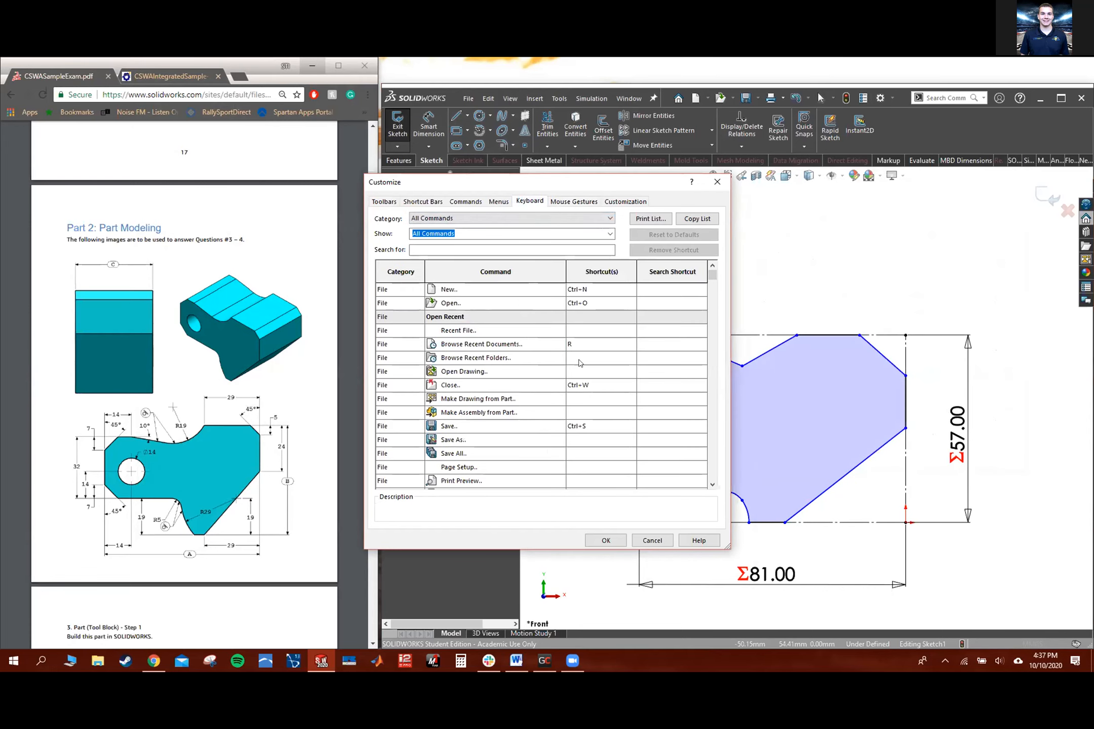
scroll(573, 362, down, 6)
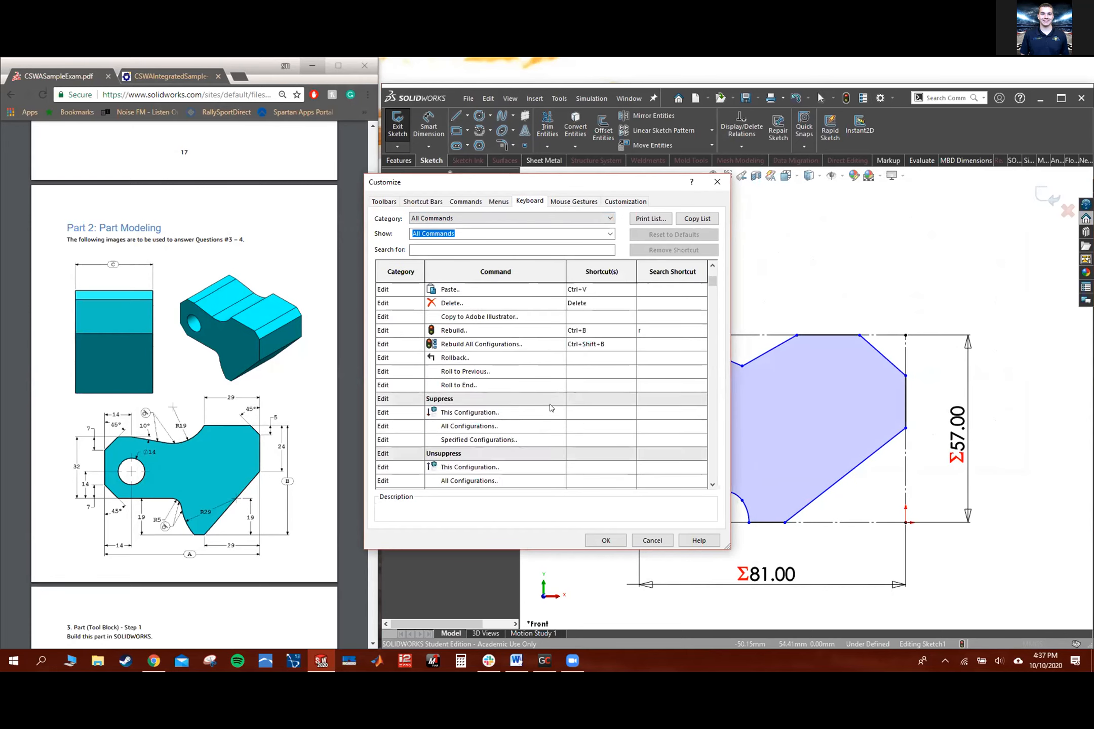
scroll(552, 403, up, 6)
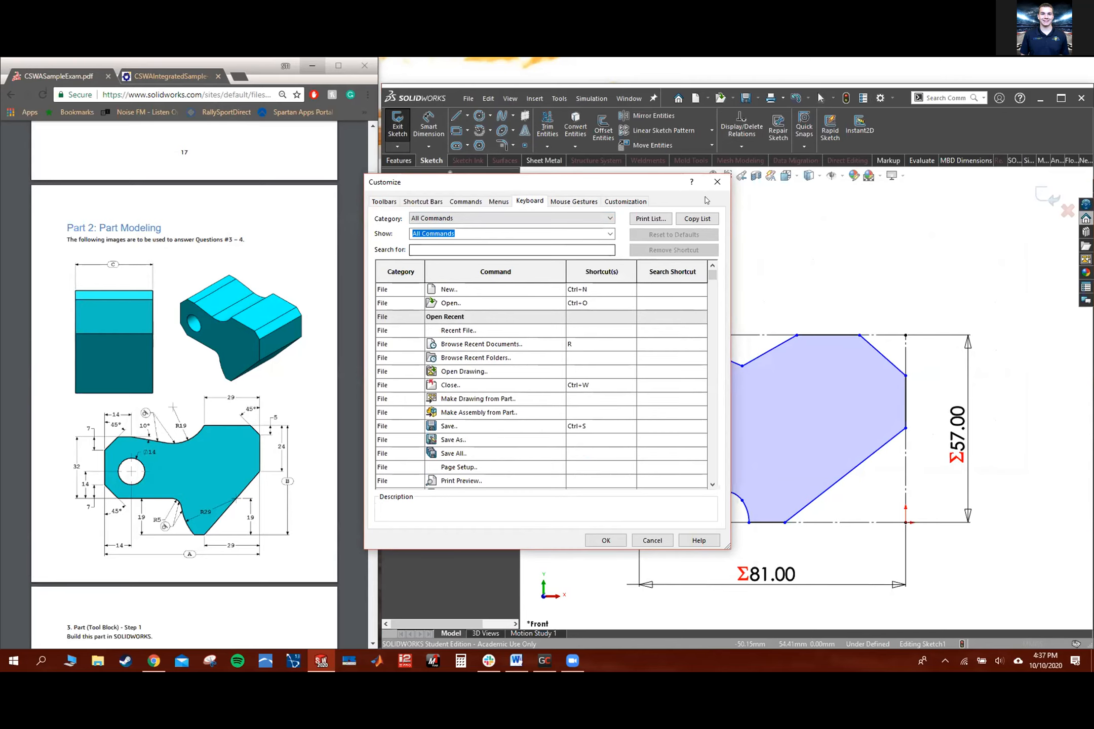
click(717, 181)
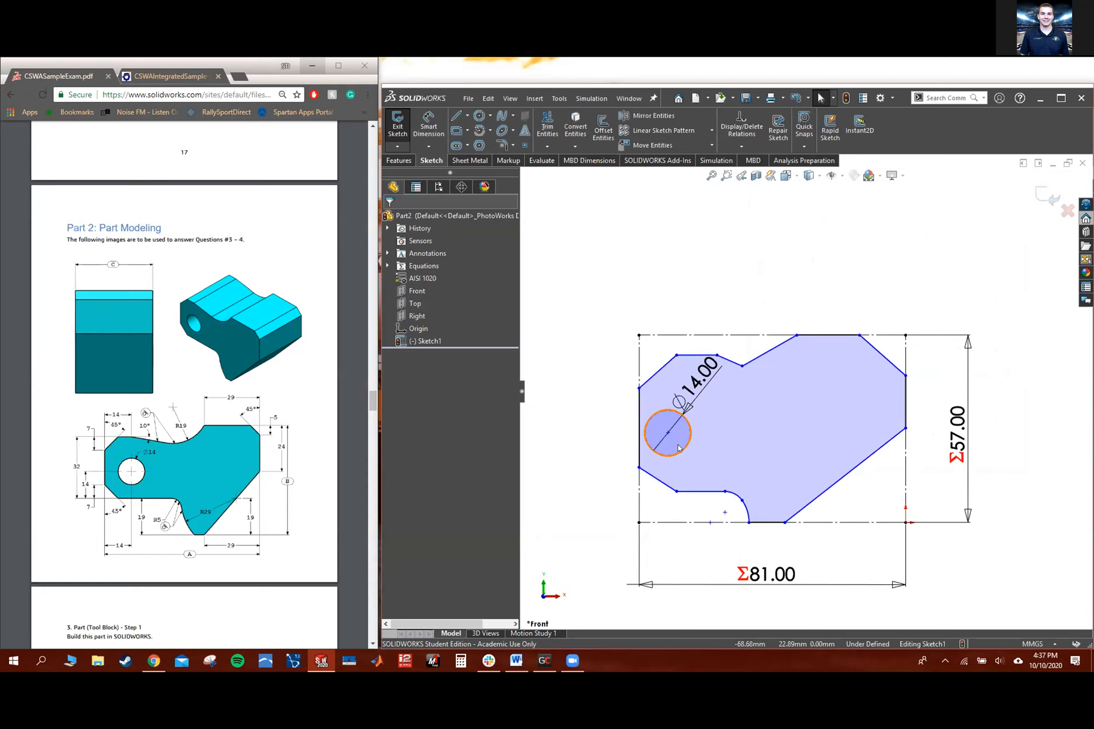
Dimension the horizontal distance from the profile's left edge to the circle's center as 14 mm
click(434, 125)
click(667, 433)
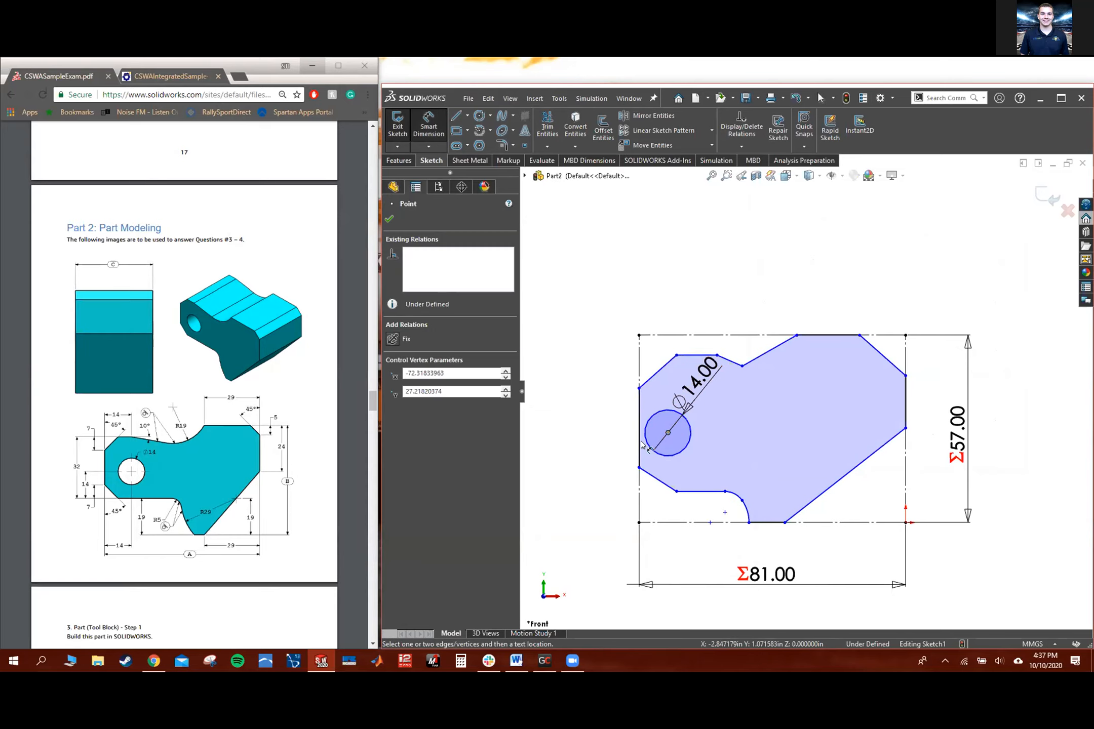
click(639, 446)
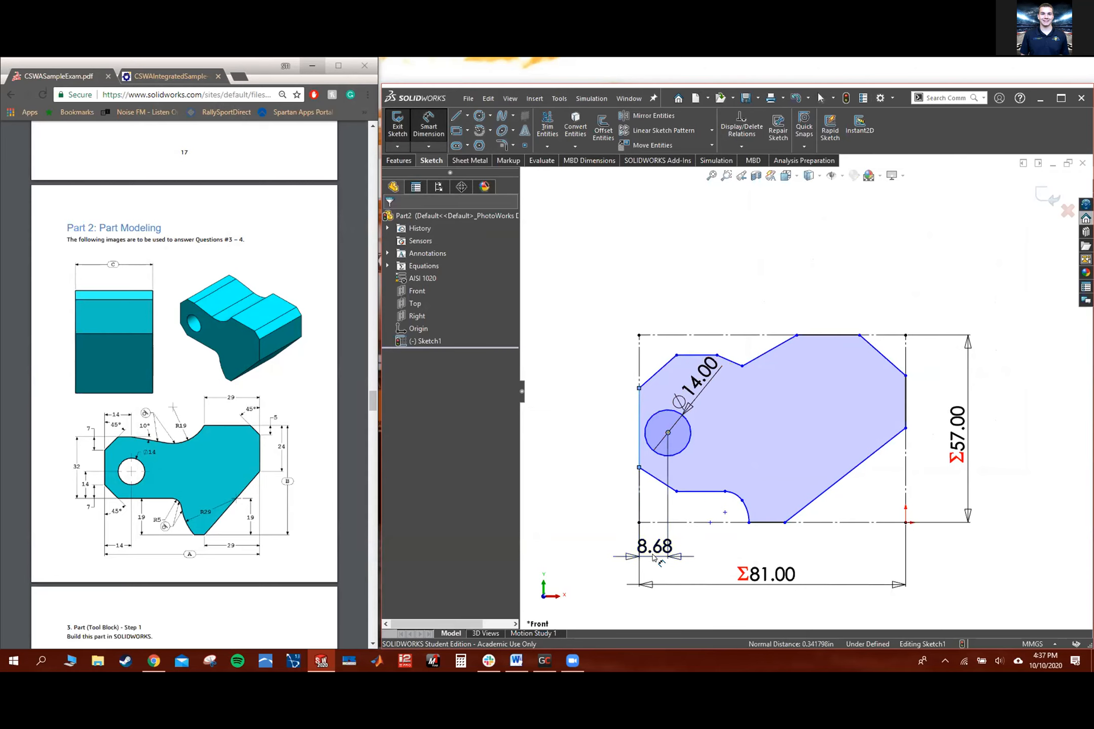
click(651, 544)
text(14)
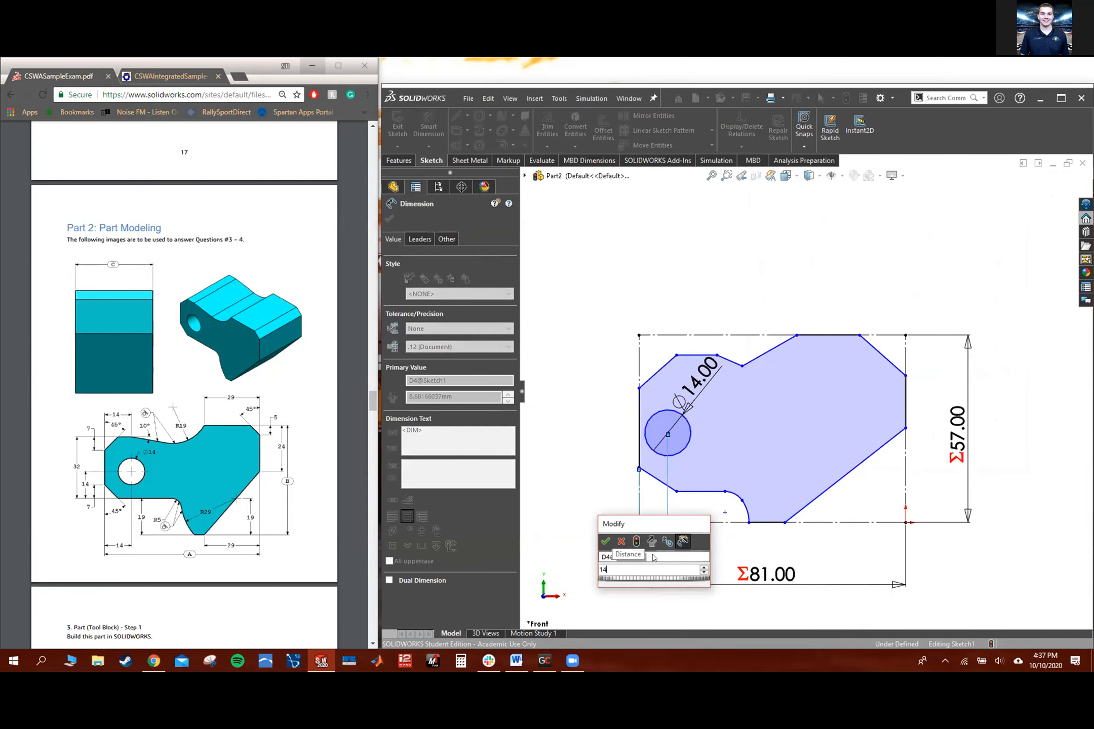
key(Return)
Dimension the vertical distance from the lower-left horizontal line to the circle's center as 14 mm
click(701, 491)
click(685, 434)
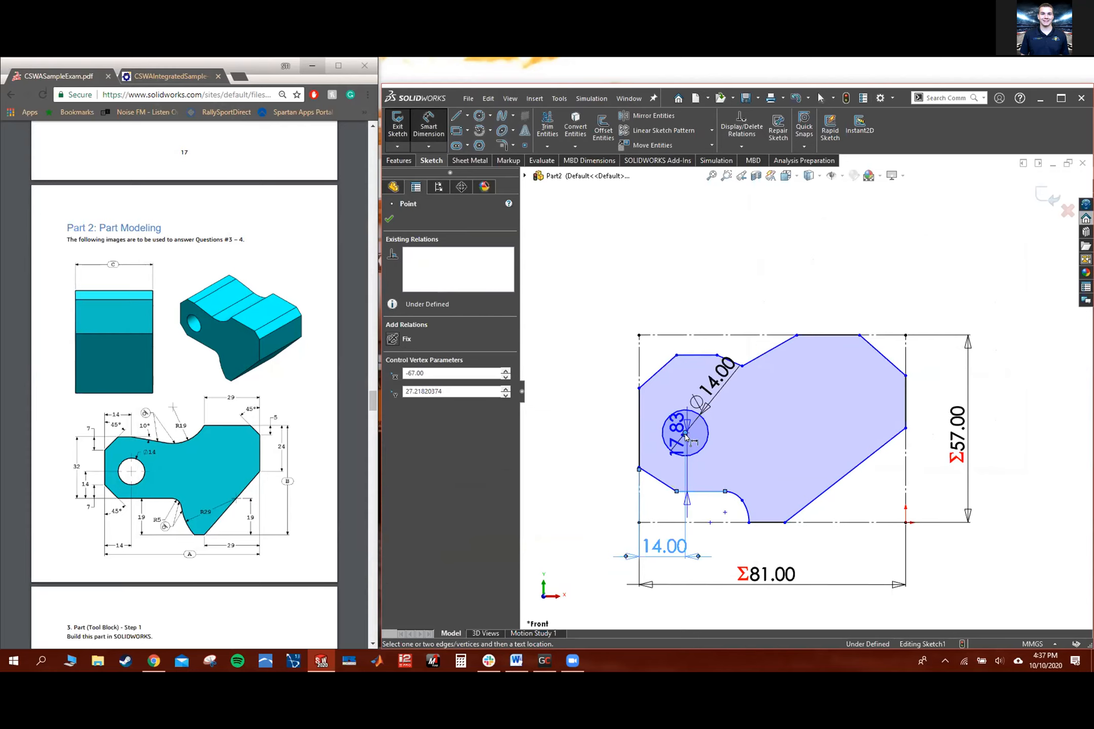
click(703, 491)
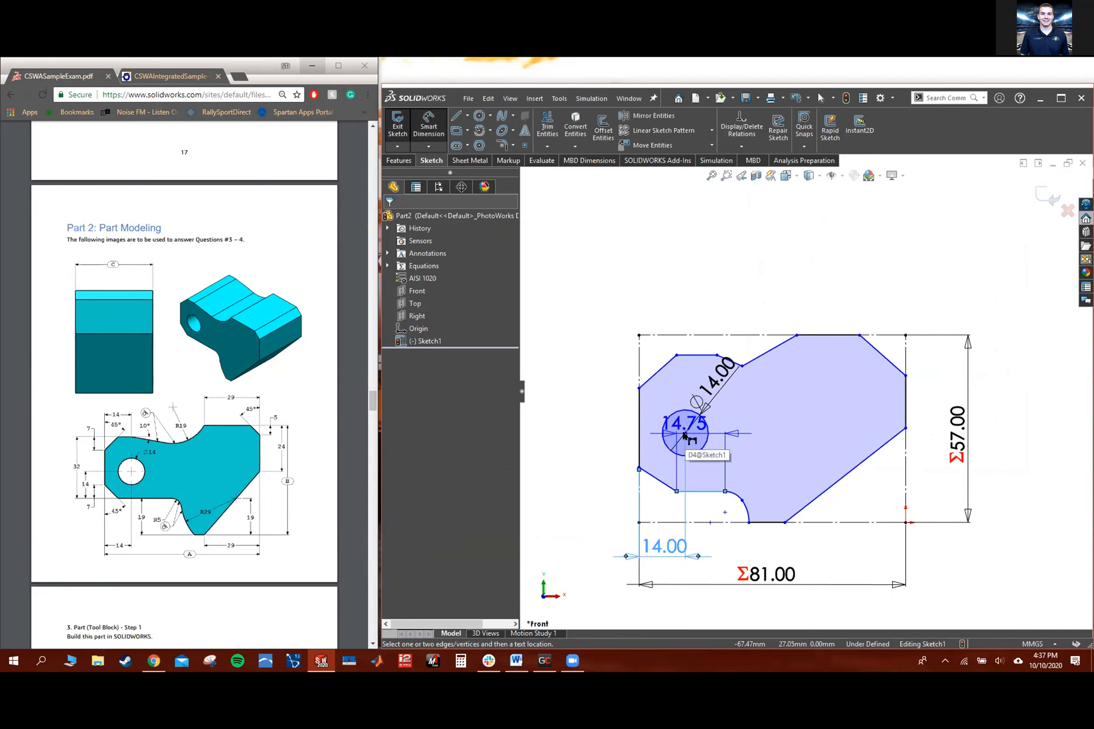
scroll(683, 435, up, 4)
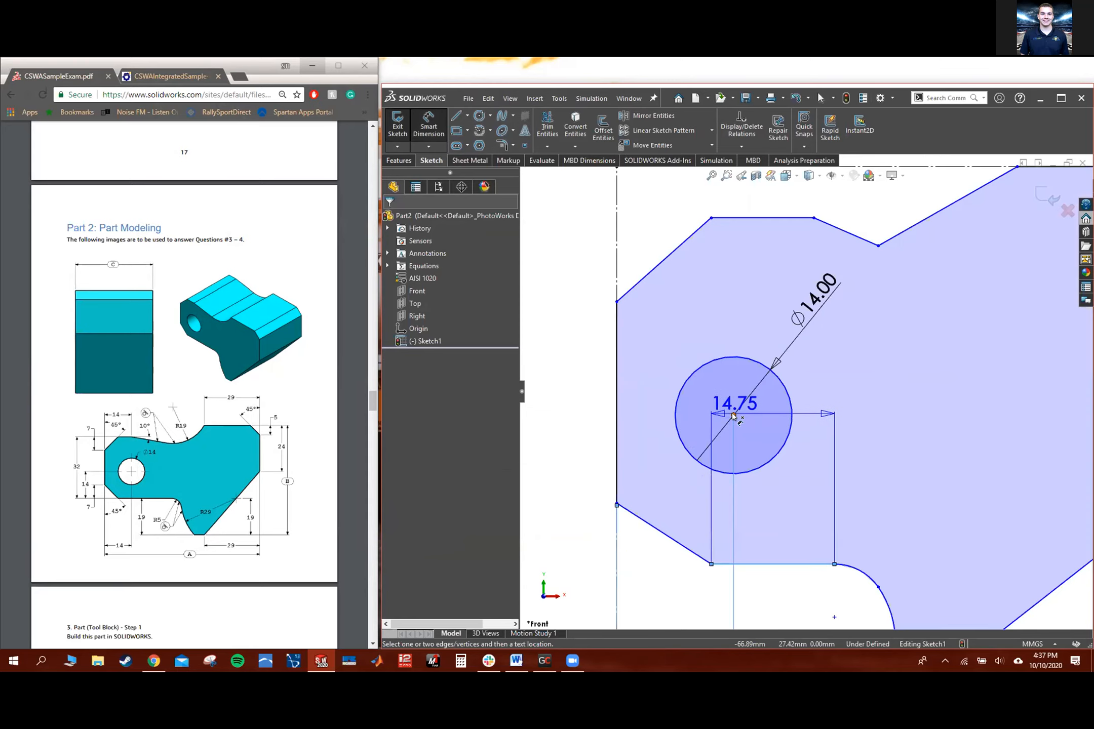
click(734, 416)
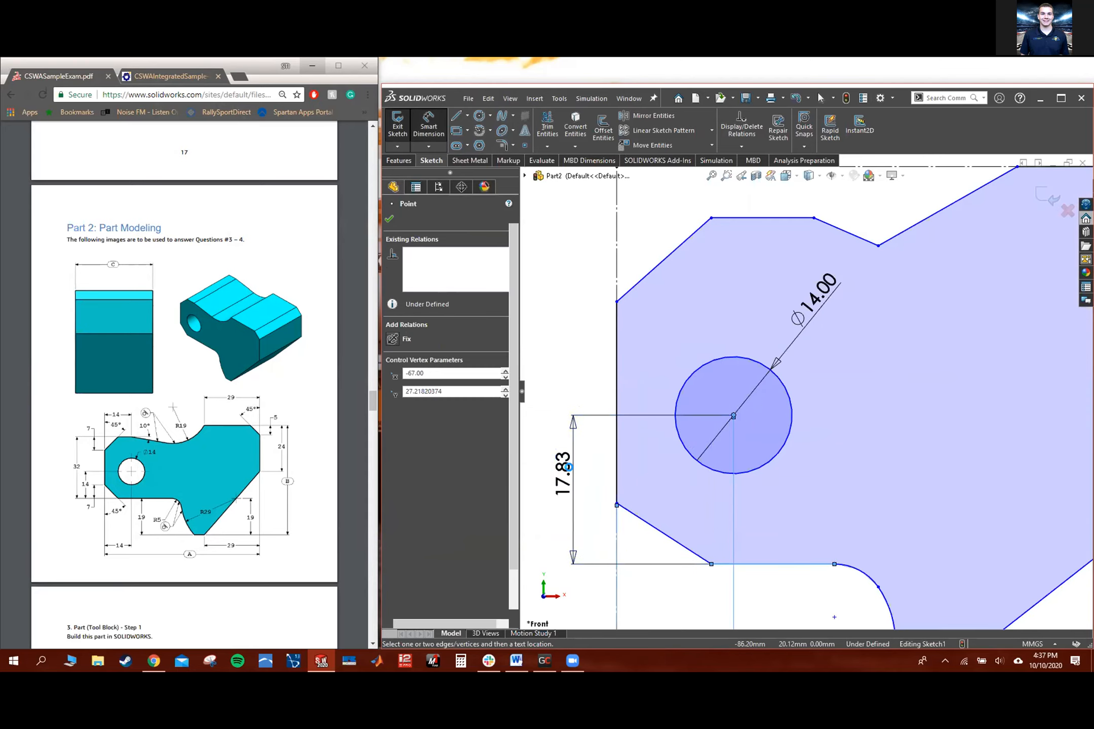
click(569, 467)
text(14)
key(Return)
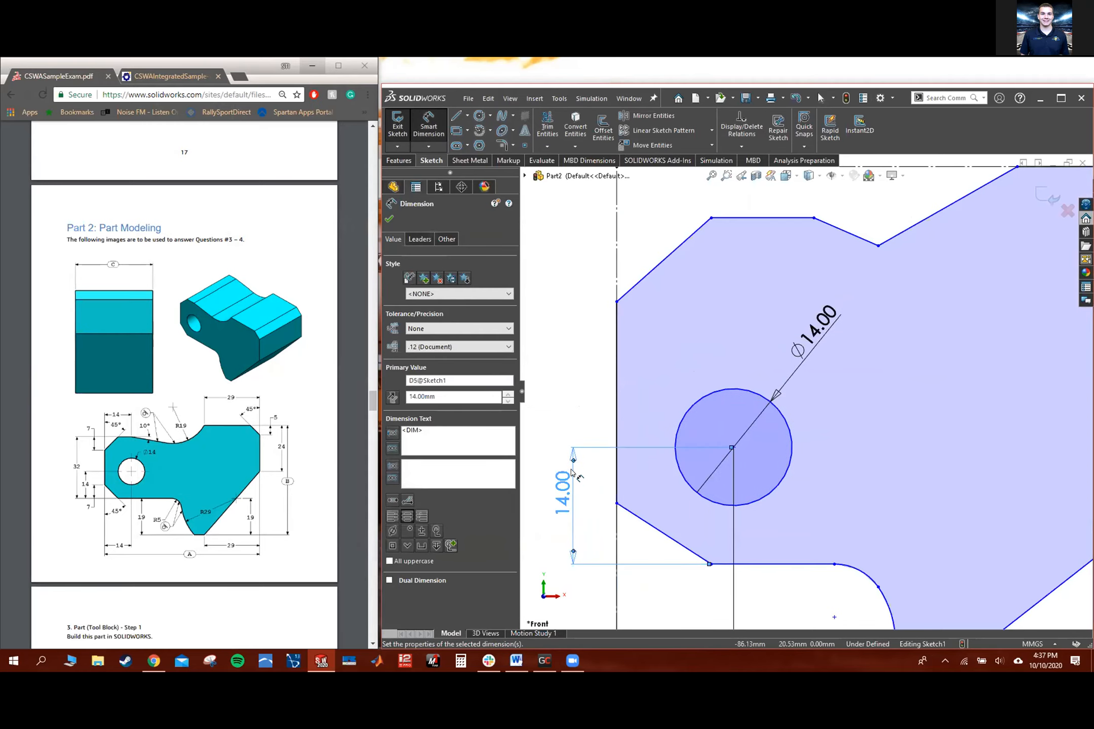
Dimension the angle between the lower-left chamfer line and the construction rectangle's bottom edge as 45°, and place its label beside the chamfer
key(Escape)
scroll(749, 487, up, 2)
scroll(679, 526, down, 1)
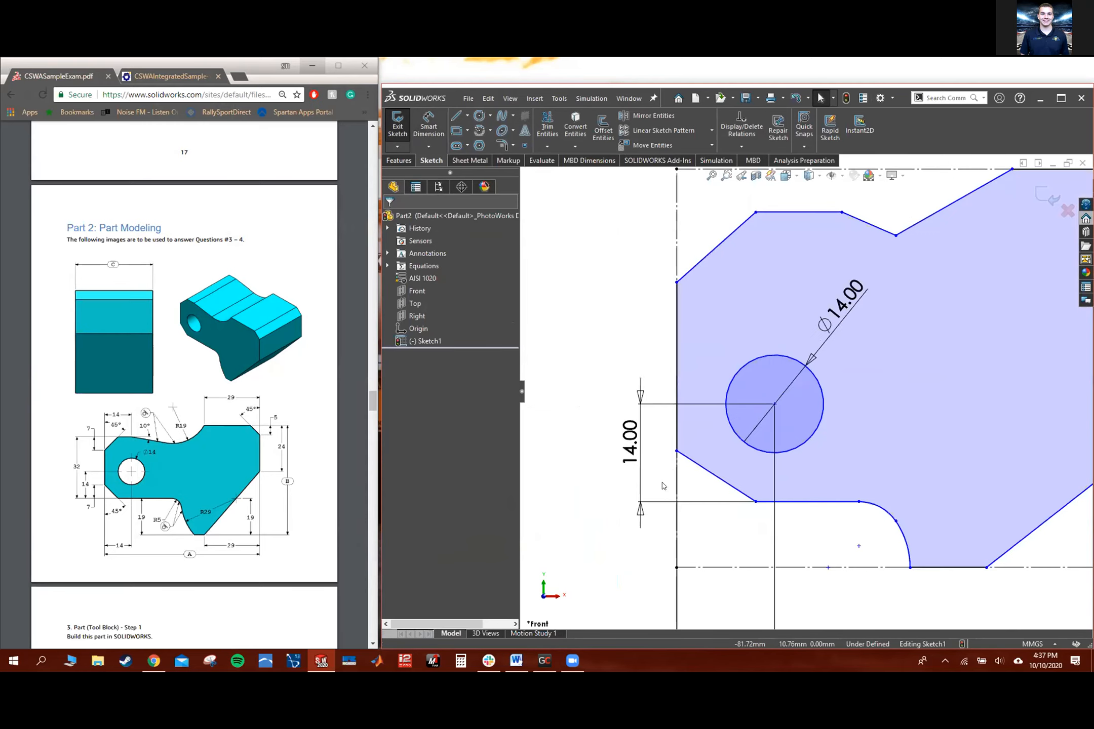
click(429, 127)
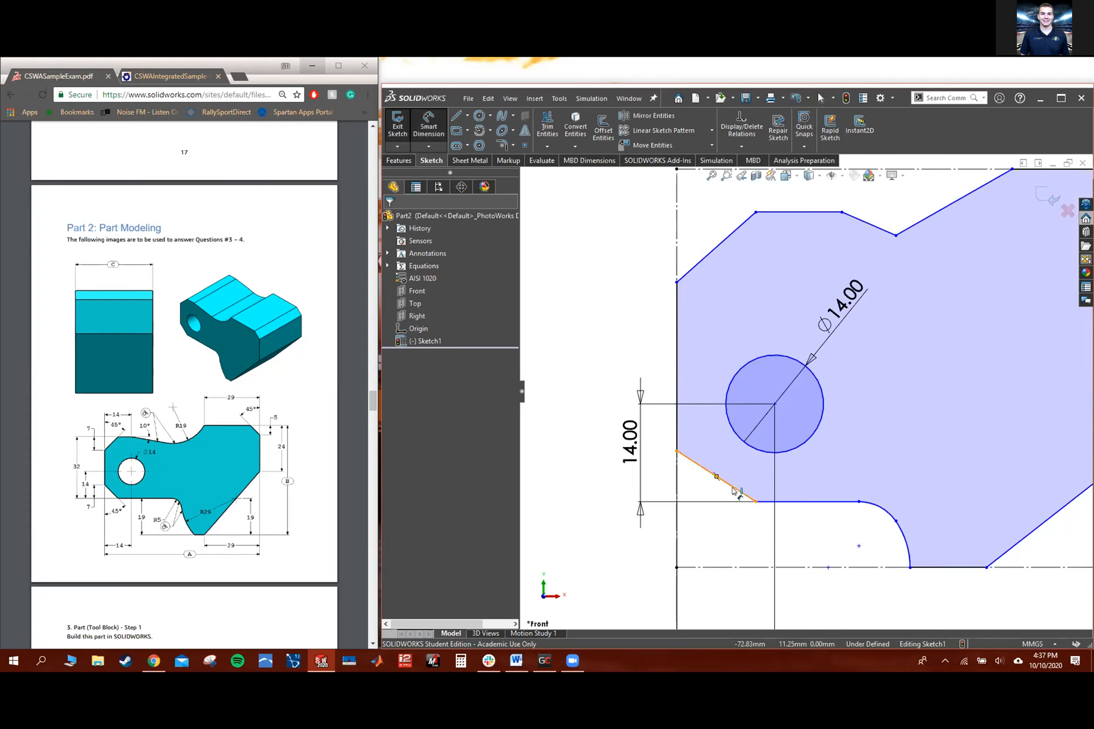
click(715, 475)
click(707, 567)
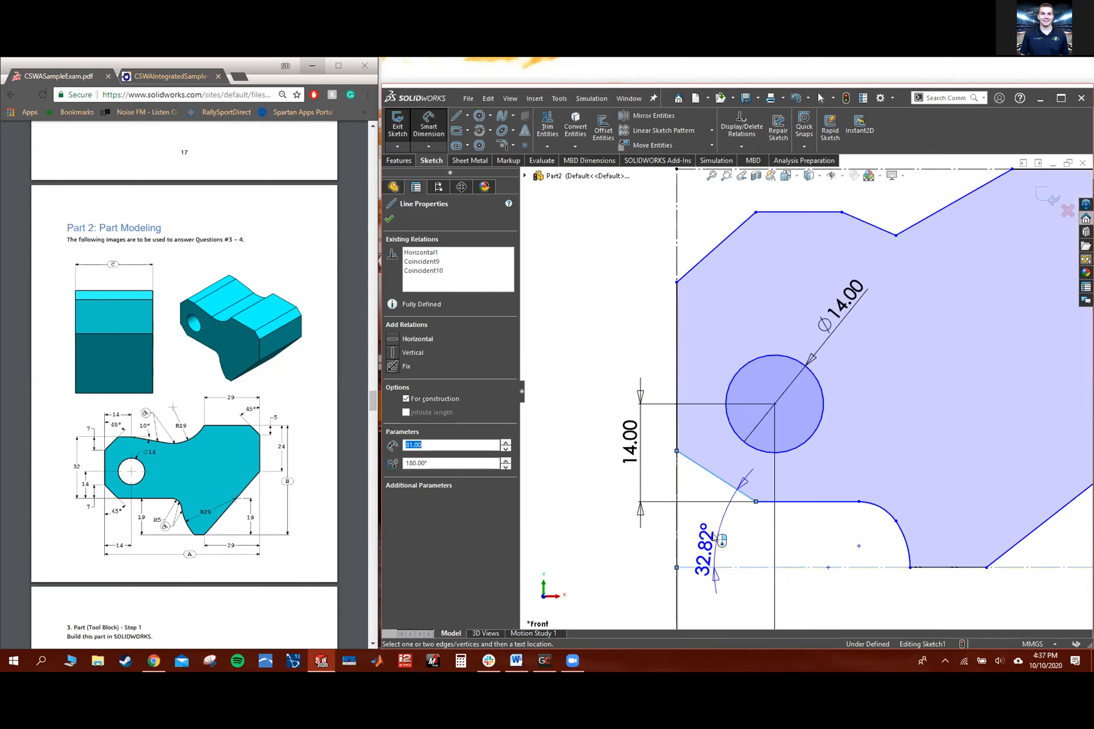
click(707, 531)
text(45)
key(Return)
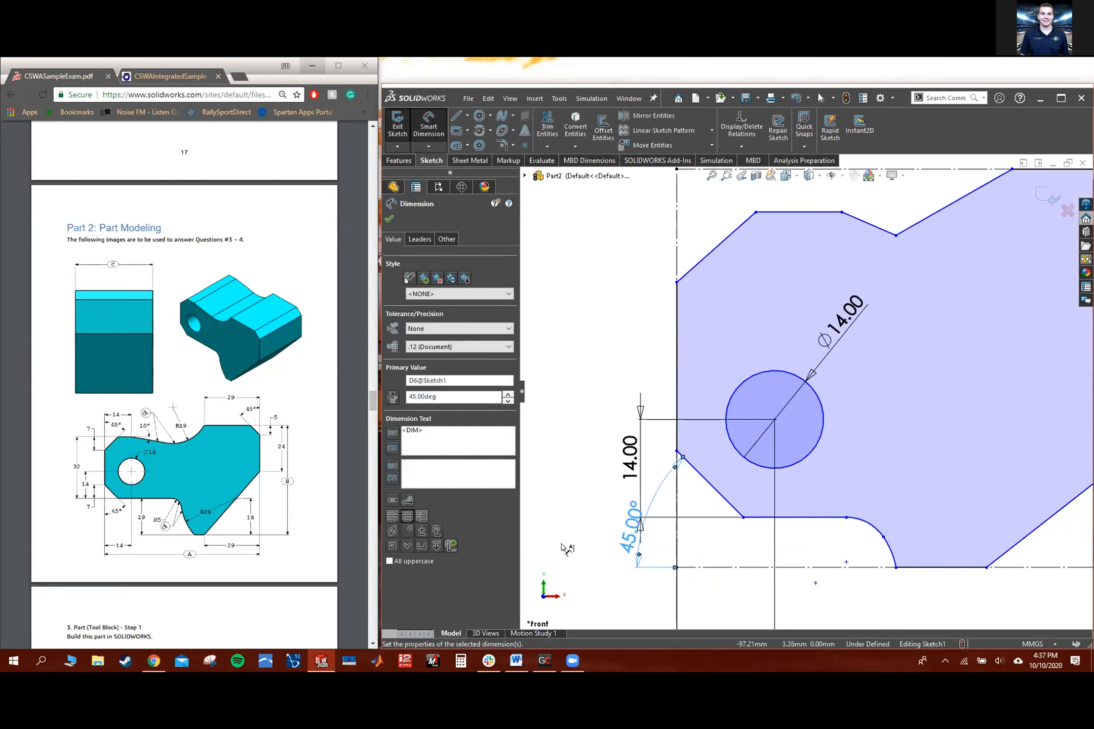
key(z)
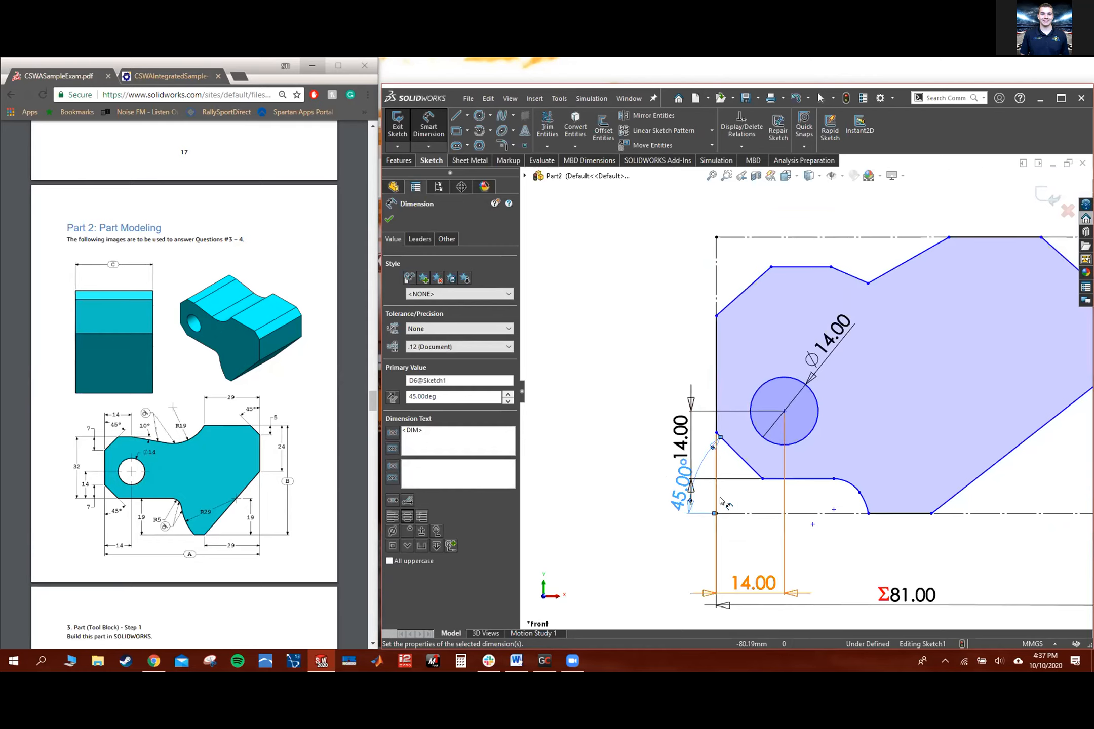
key(Escape)
drag(677, 492, 715, 490)
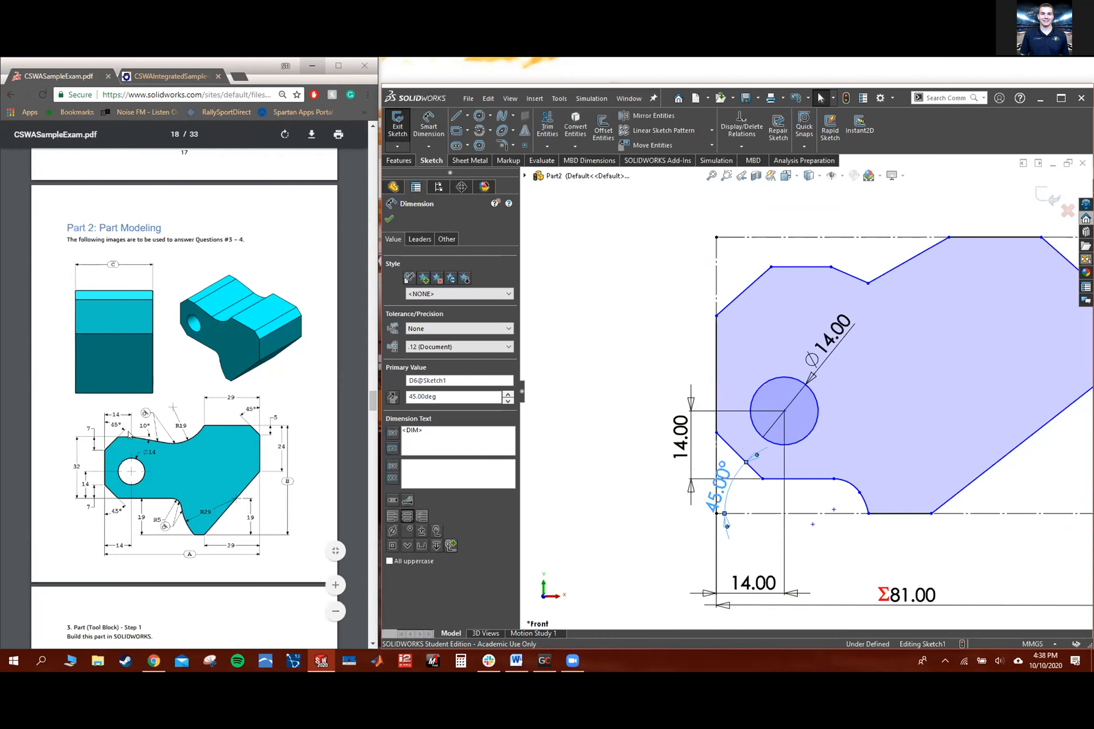
Dimension the vertical distance between the endpoints of the lower-left chamfer line as 7 mm
scroll(714, 415, up, 2)
scroll(749, 443, down, 3)
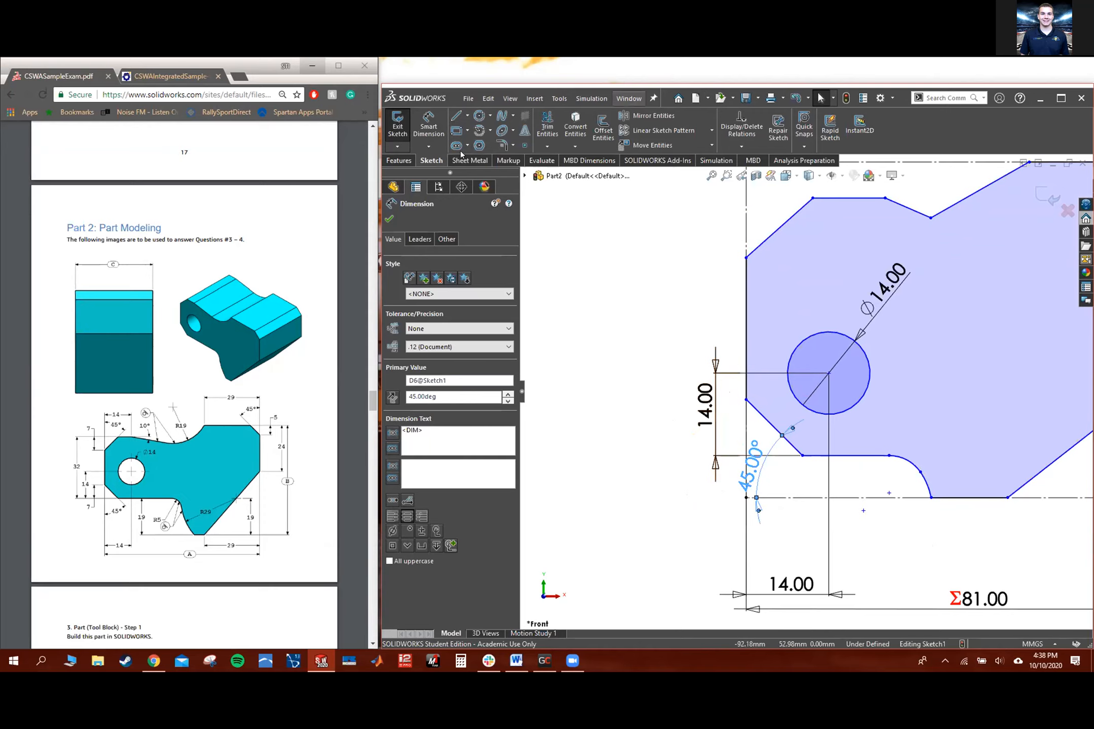
click(414, 139)
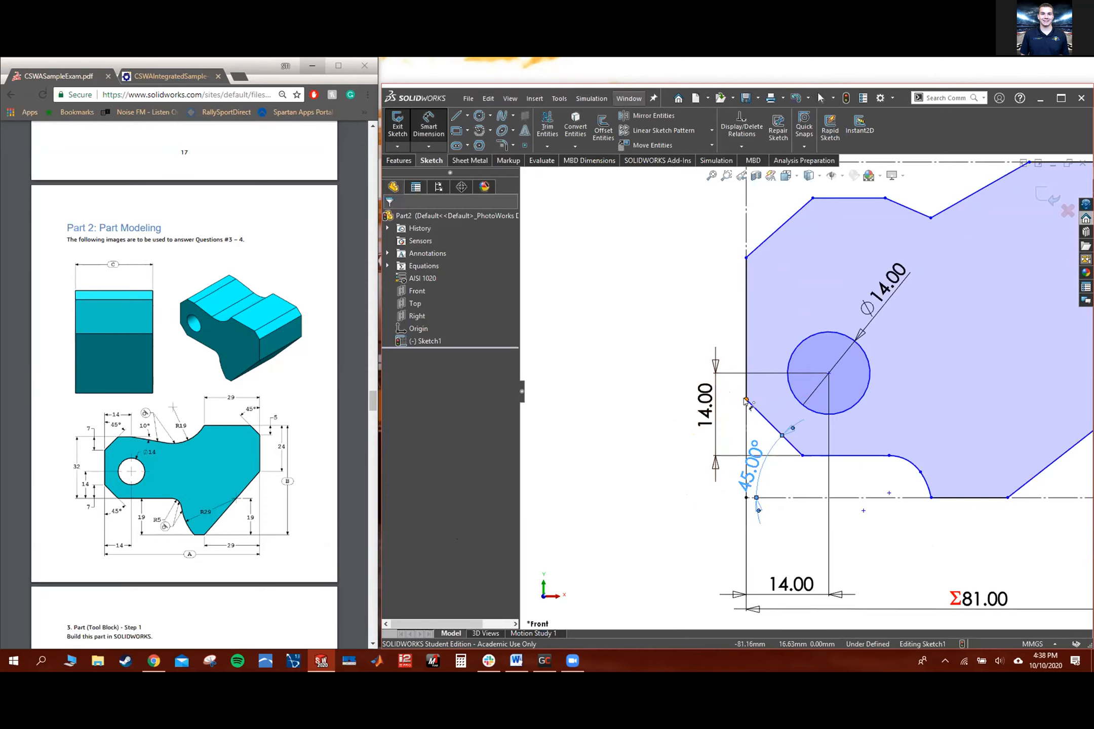
click(744, 475)
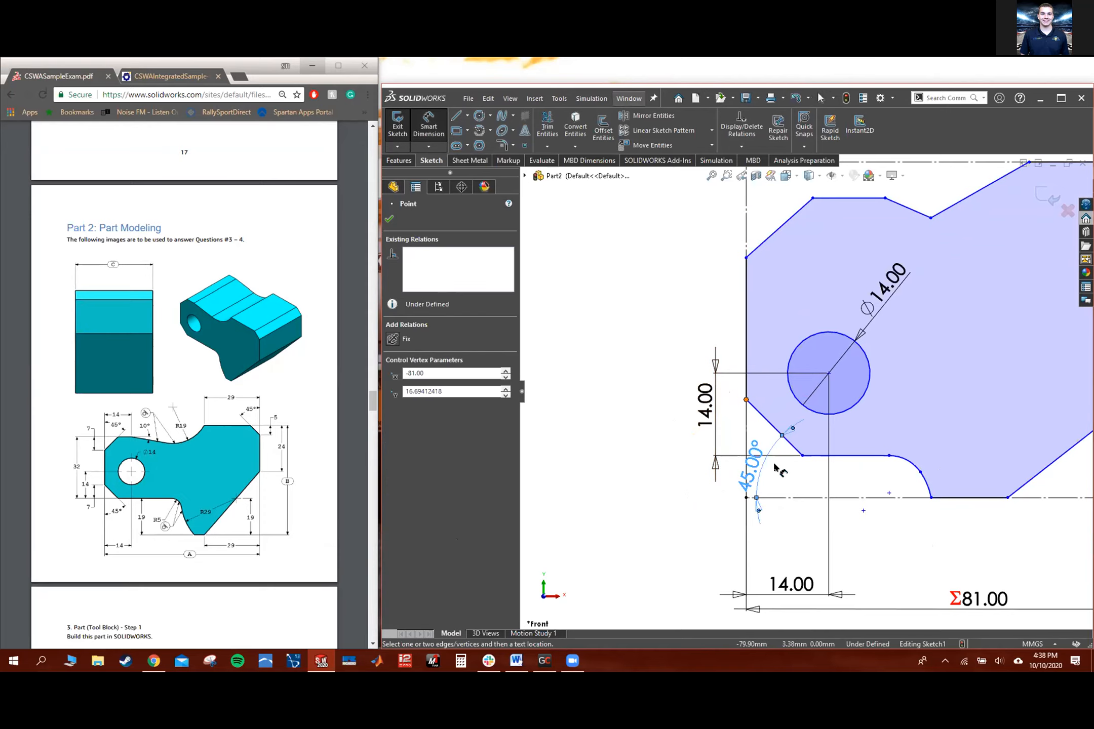
click(801, 456)
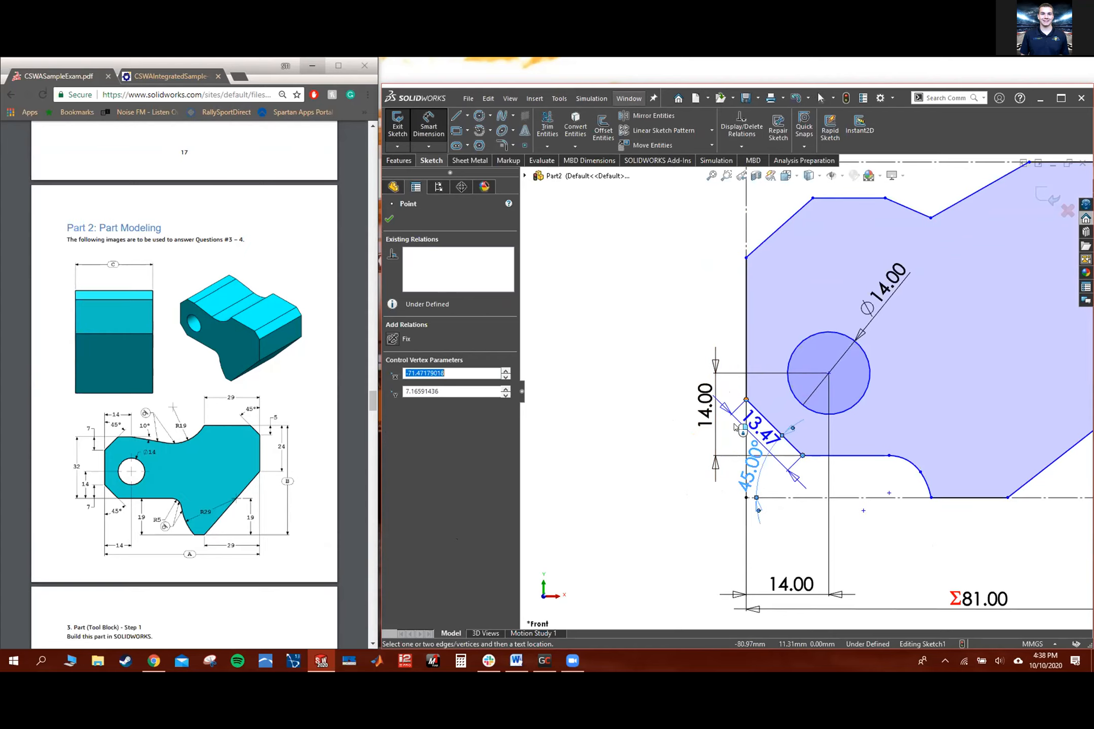
click(734, 426)
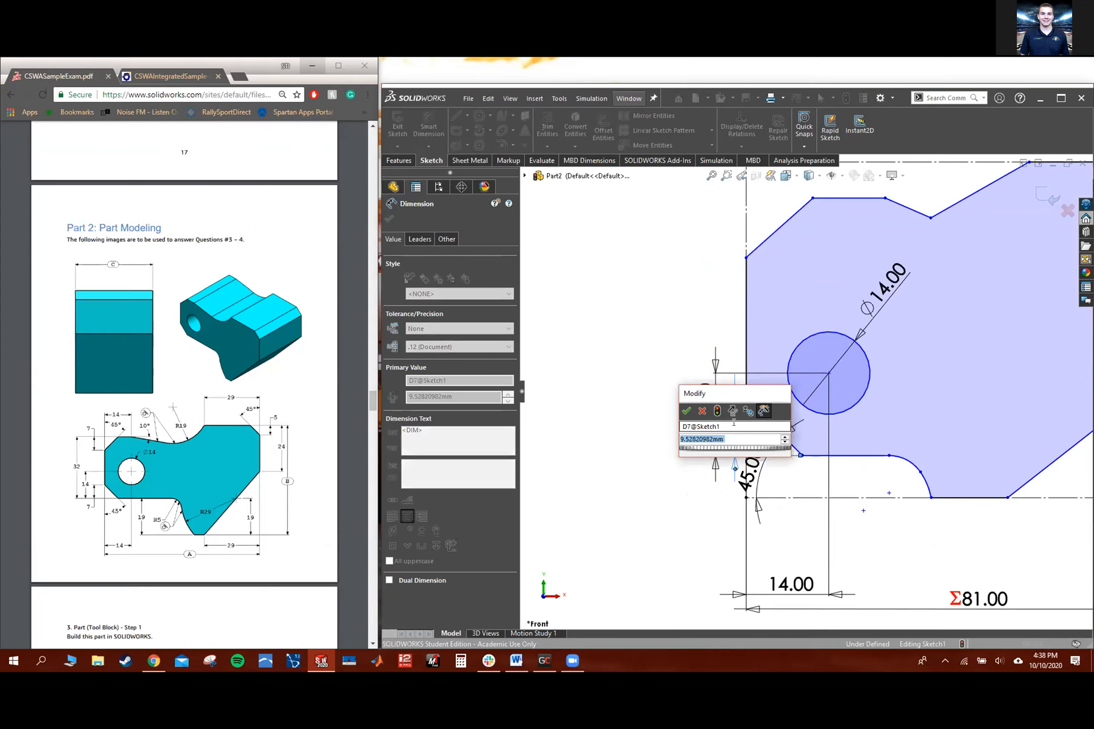
key(Return)
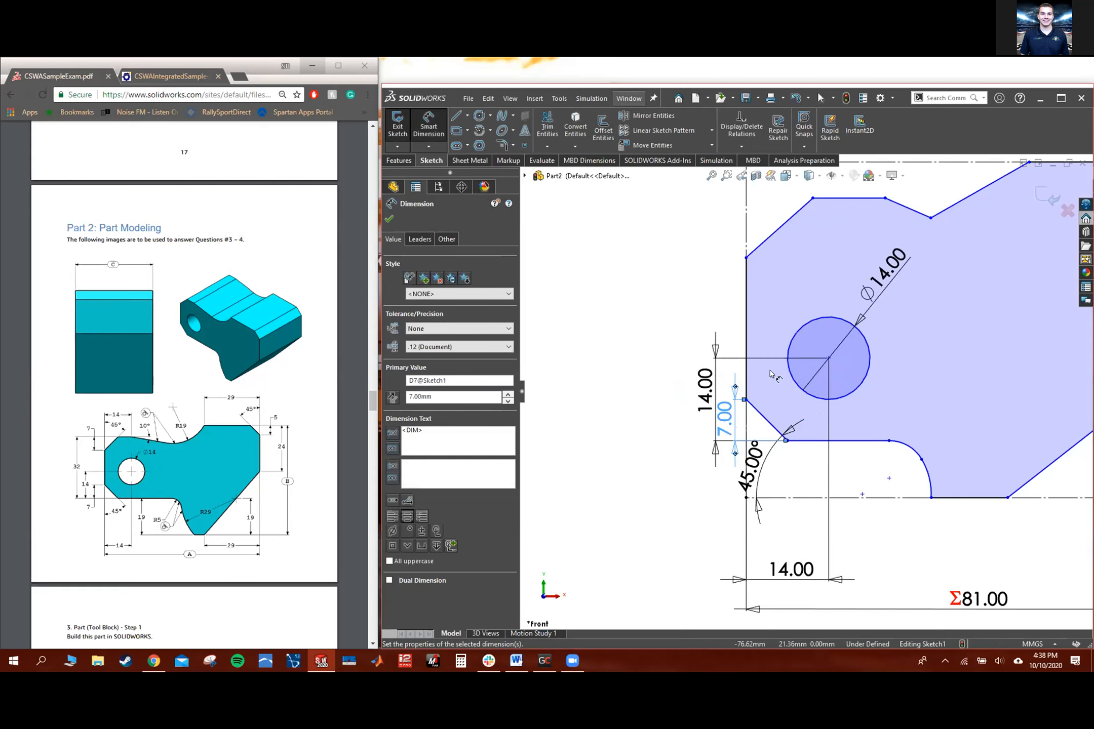
key(Escape)
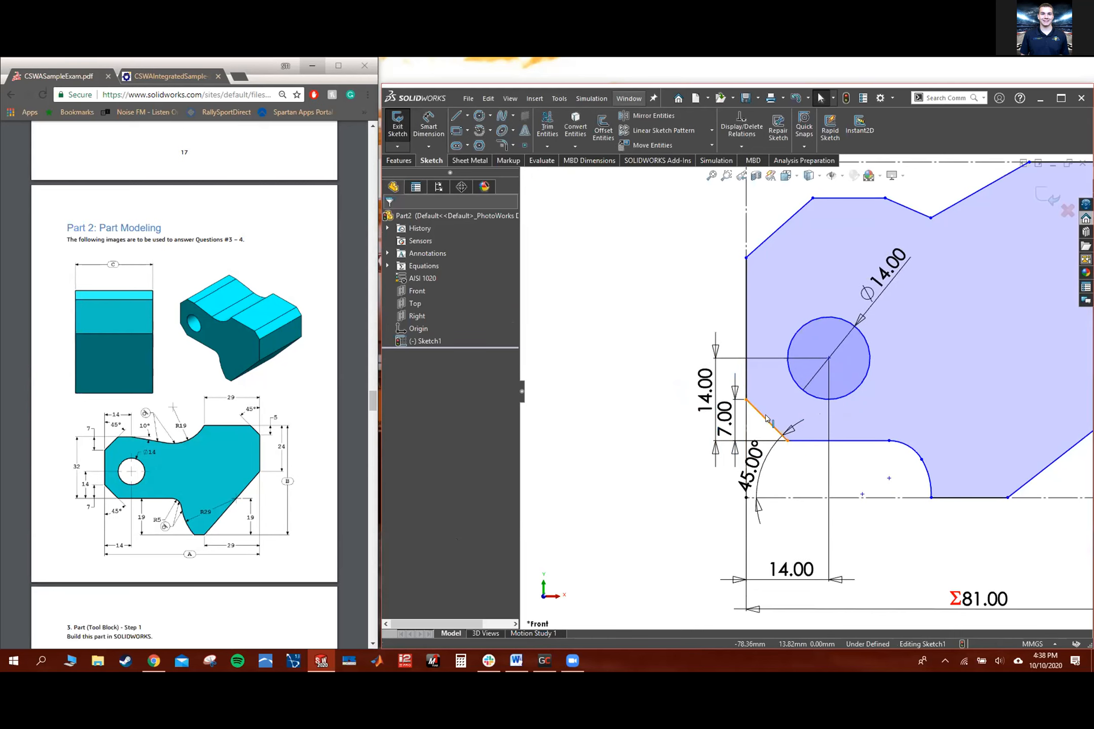
click(768, 238)
click(768, 238)
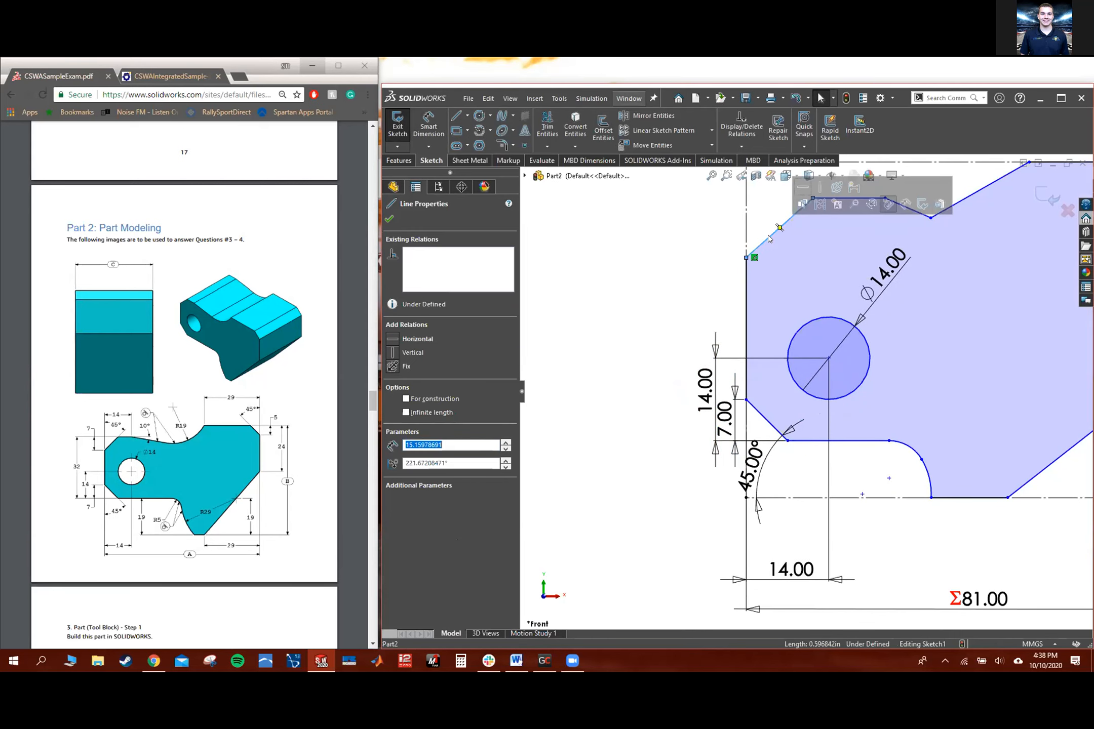
ctrl+click(766, 420)
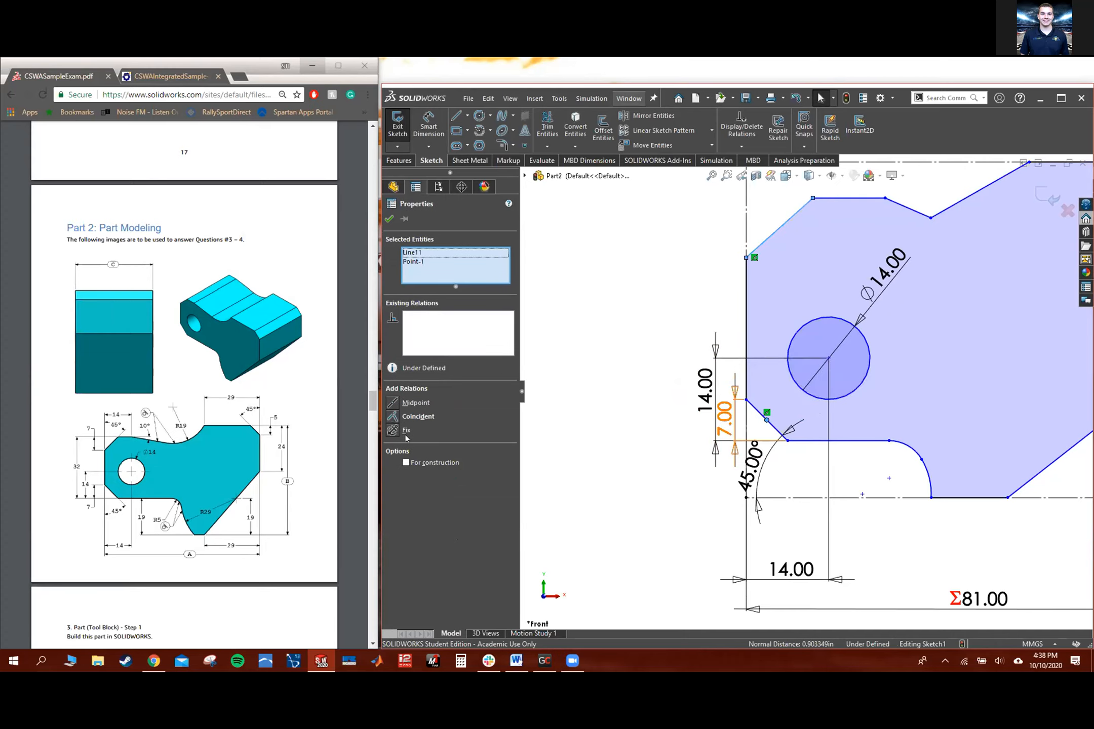
key(Escape)
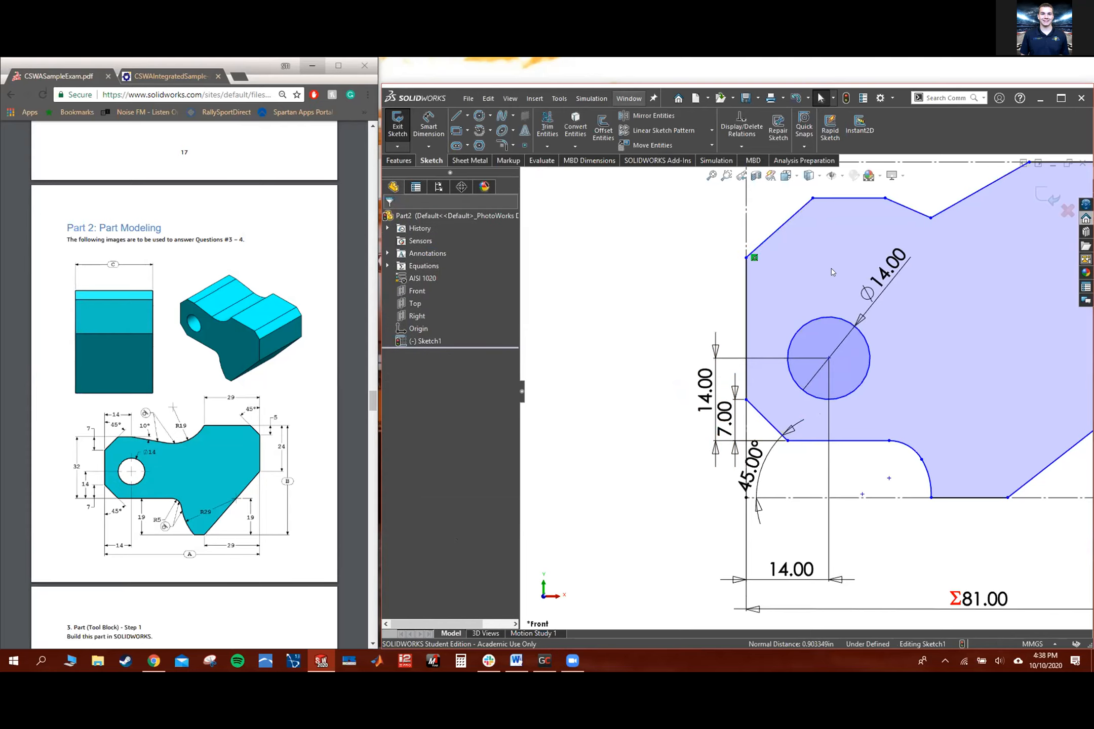
Add an Equal relation between the lower-left and upper-left chamfer lines of the profile
click(770, 422)
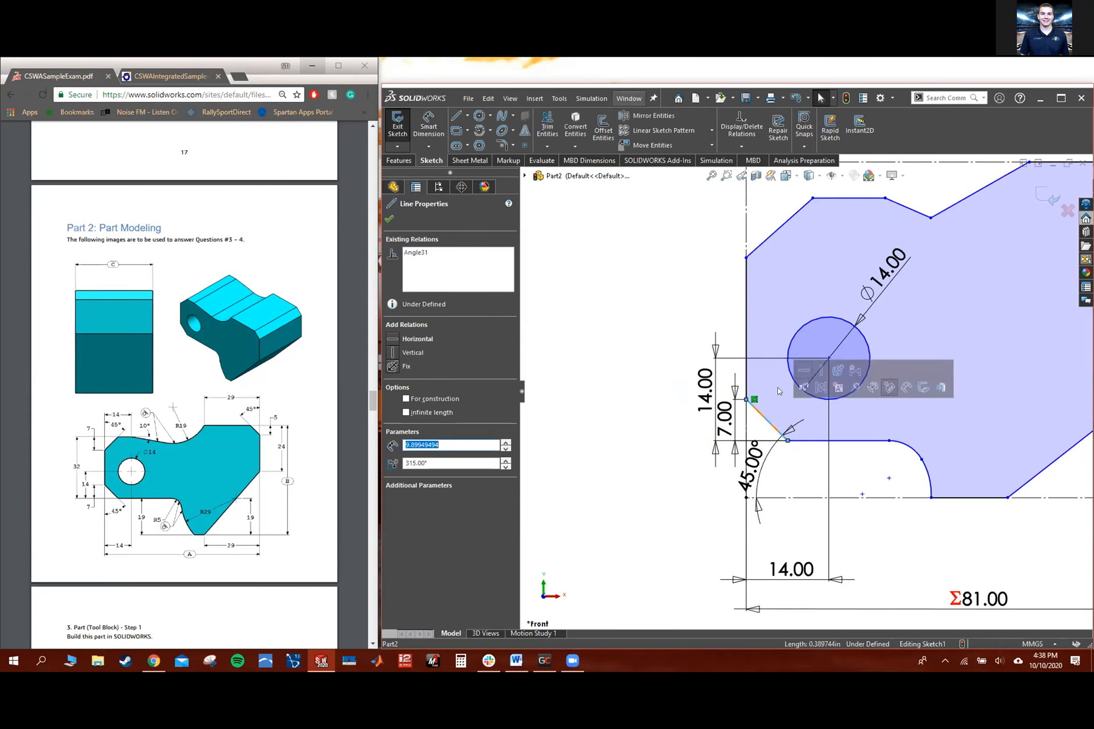
ctrl+click(779, 230)
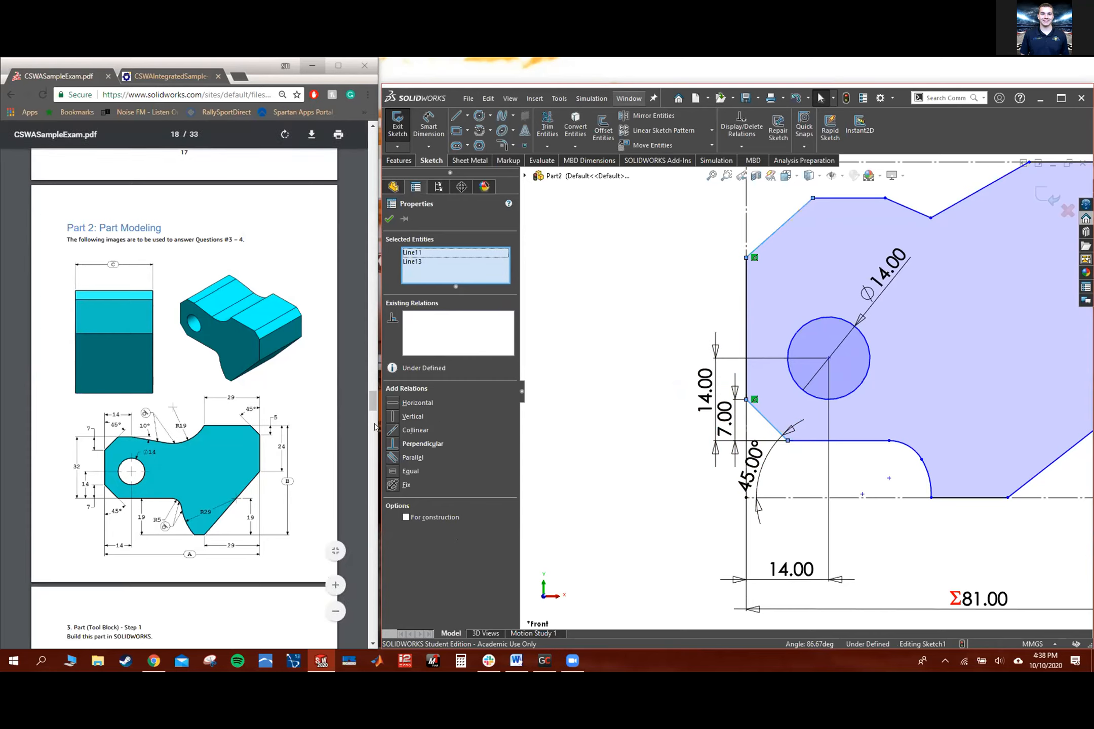
click(390, 473)
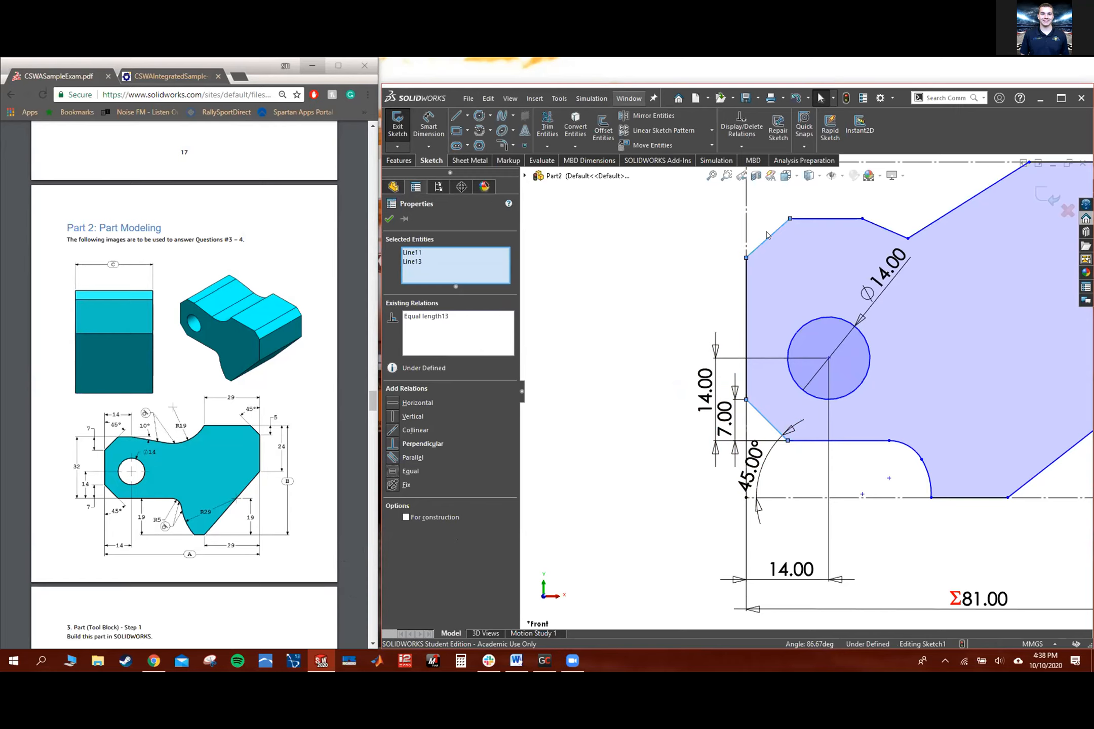
click(581, 306)
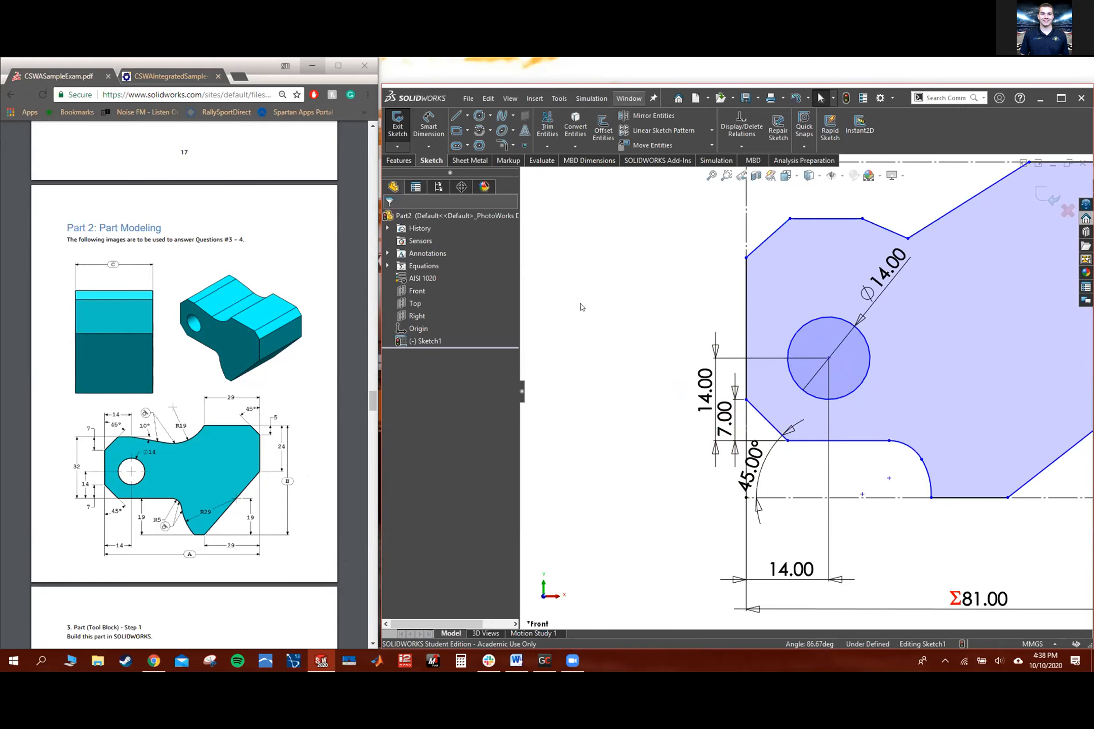
scroll(790, 224, up, 2)
scroll(782, 253, down, 3)
scroll(857, 468, up, 3)
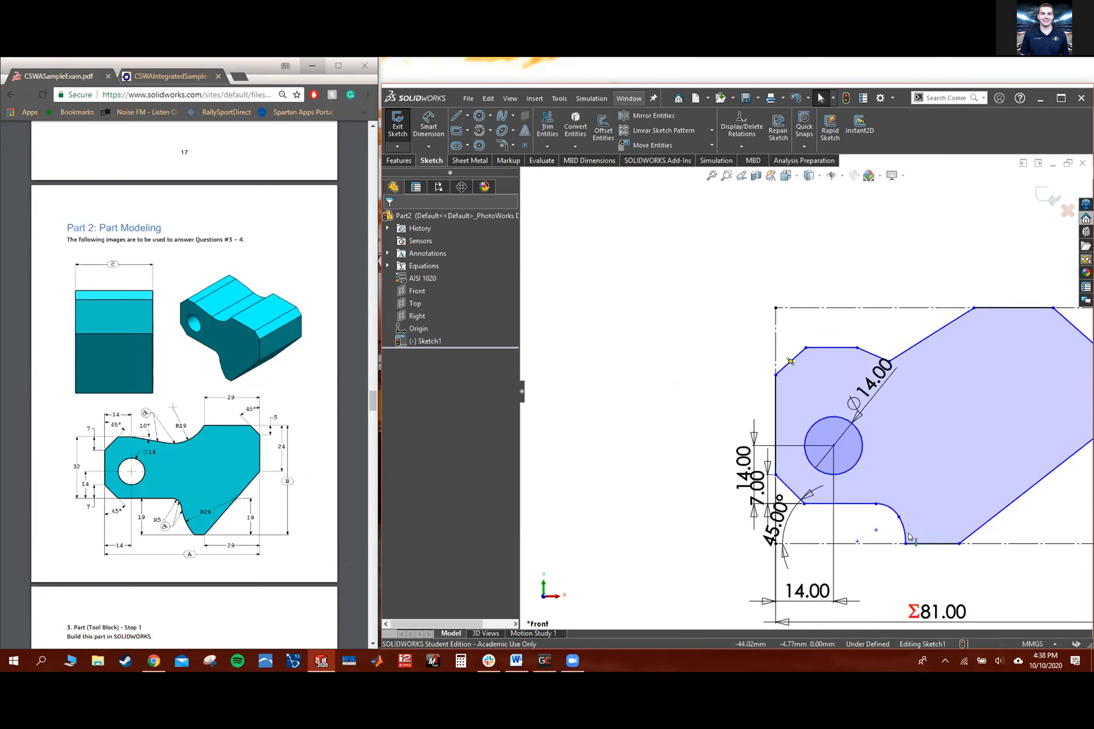
scroll(908, 537, up, 3)
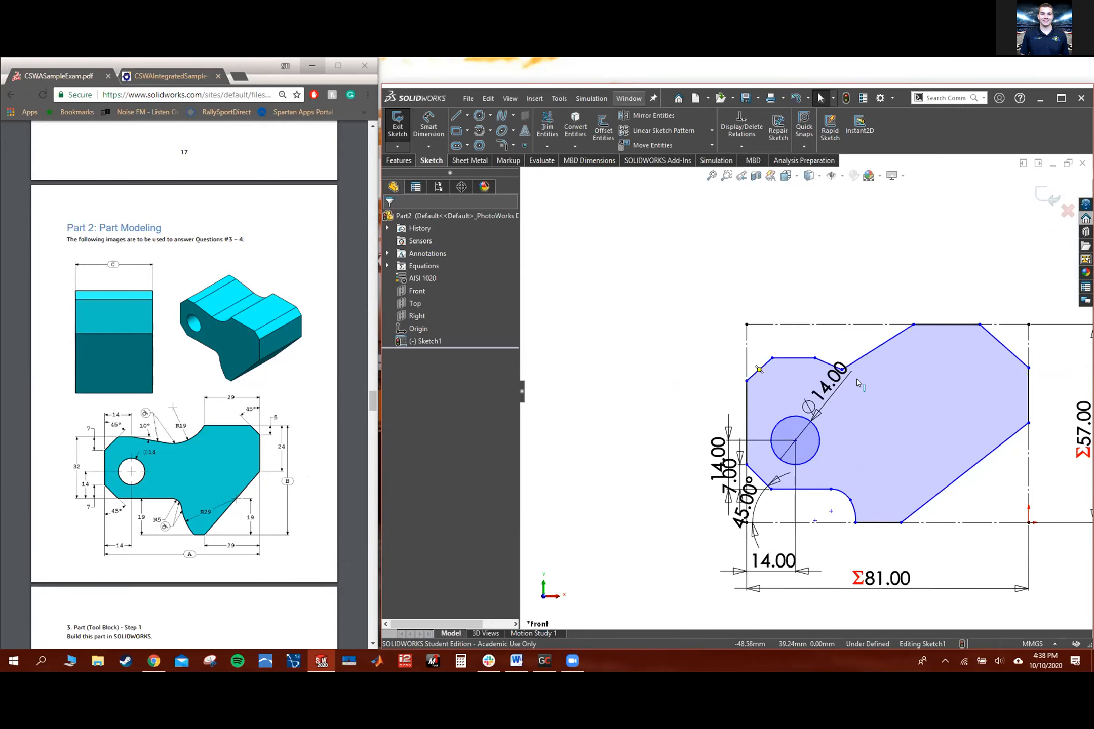
click(742, 146)
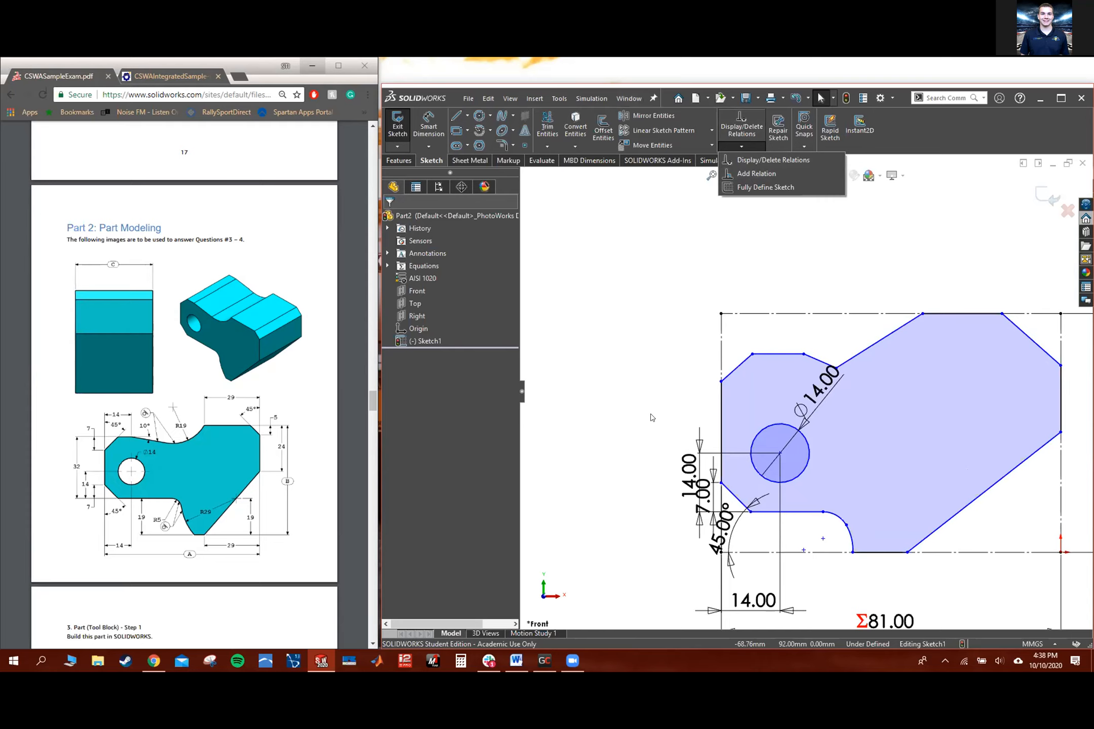
scroll(940, 388, up, 2)
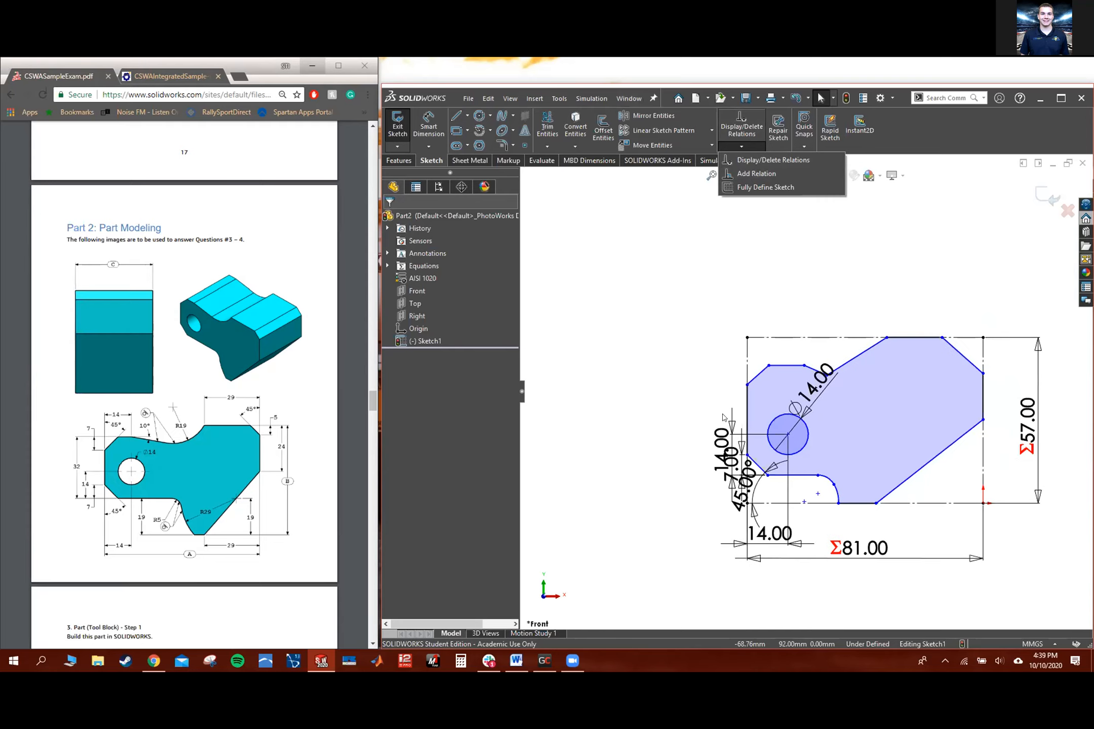
scroll(716, 528, down, 1)
scroll(826, 496, up, 1)
scroll(785, 483, down, 4)
click(787, 483)
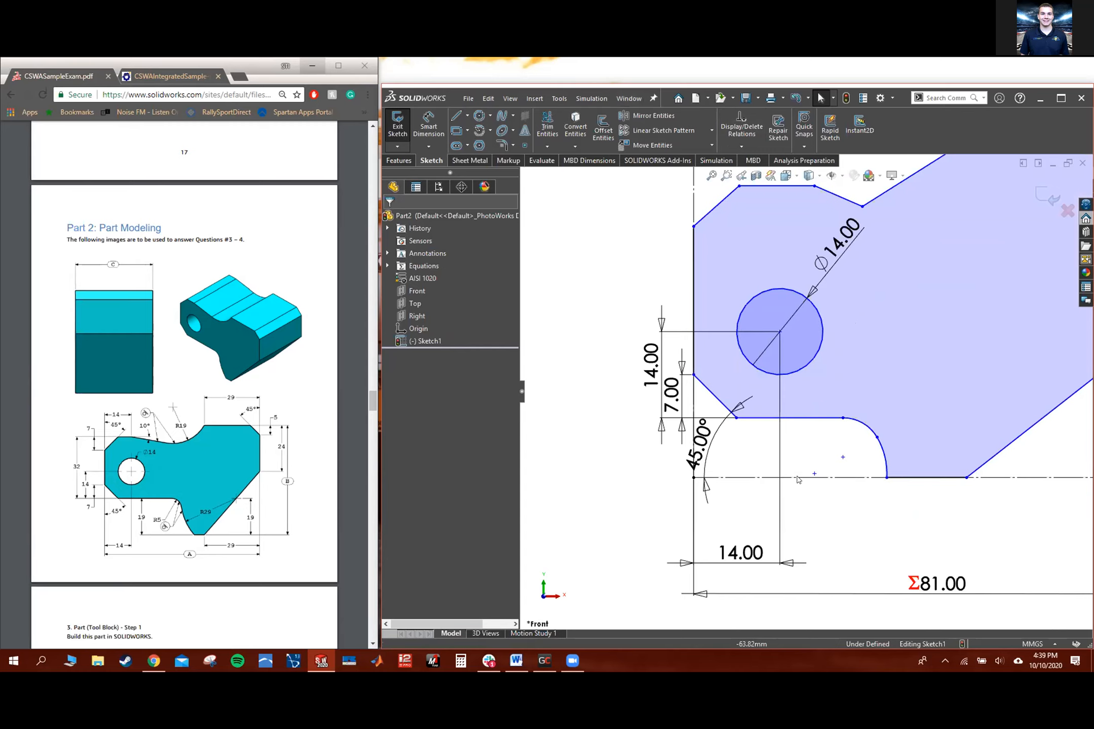
Dimension the vertical distance from the lower-left horizontal line to the construction rectangle's bottom edge as 19 mm
right_drag(824, 543, 821, 462)
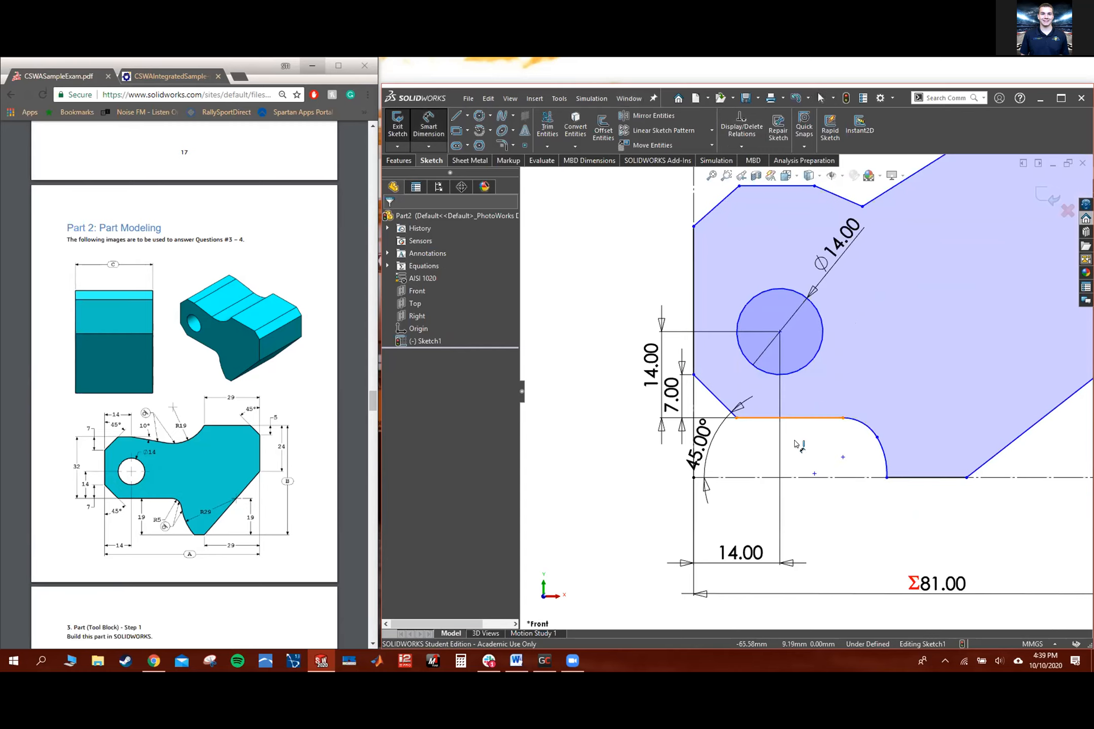
click(805, 418)
click(810, 477)
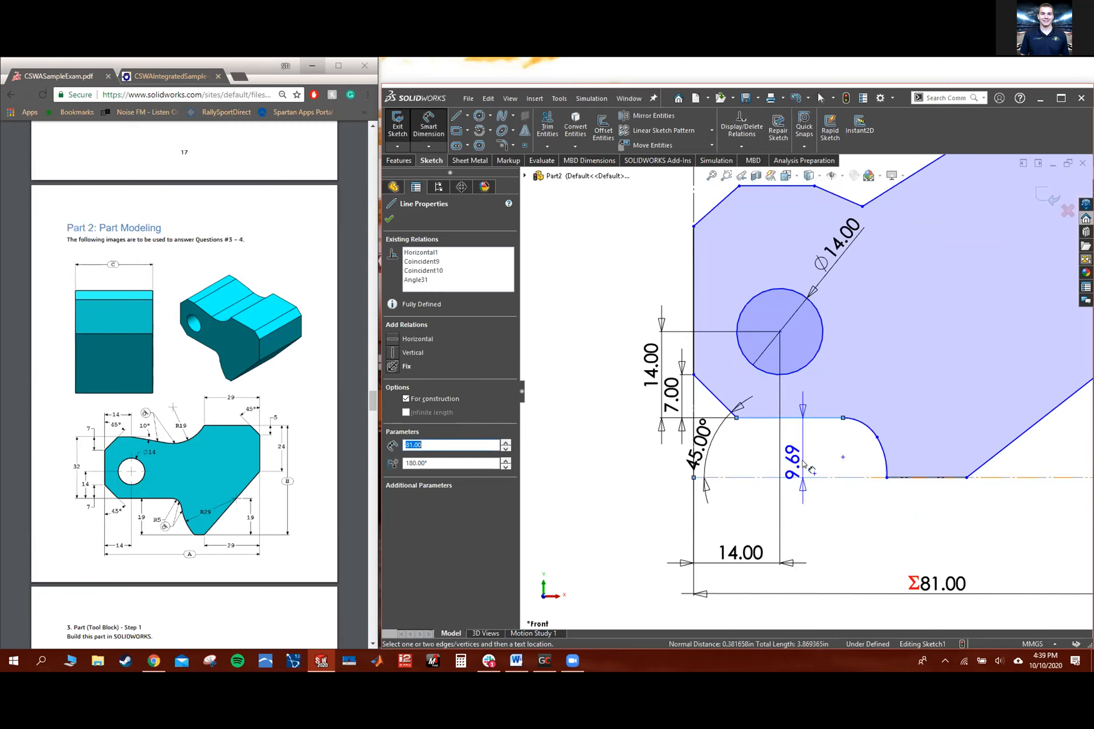
click(800, 448)
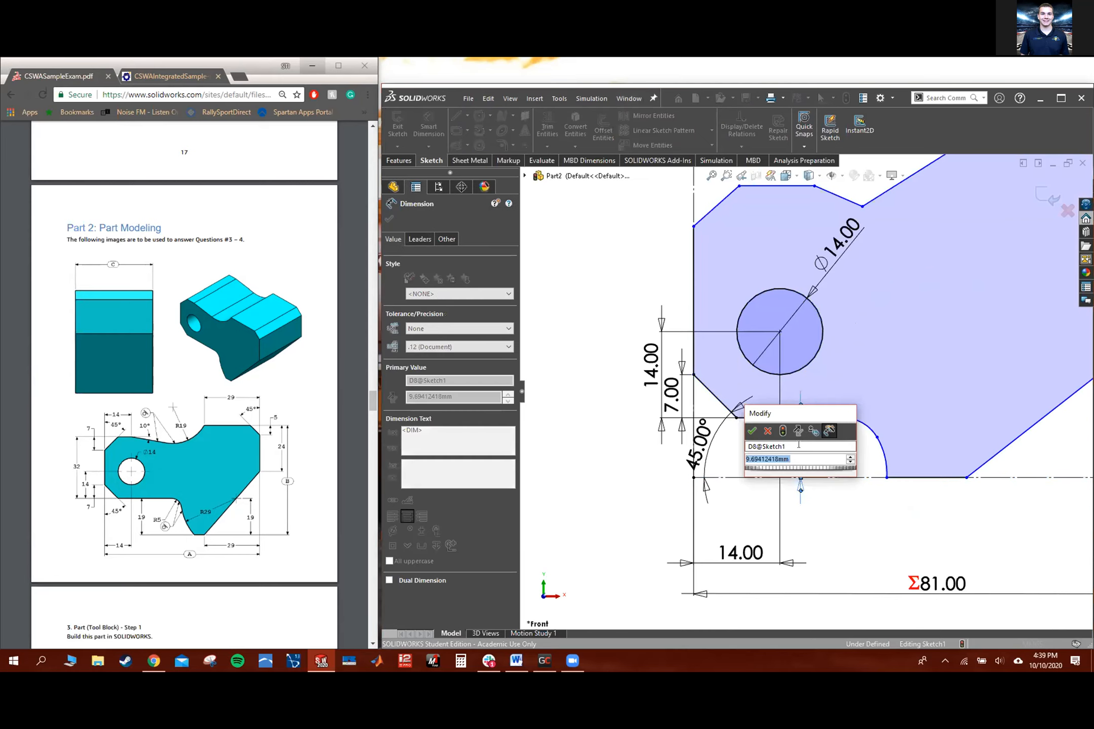
key(Return)
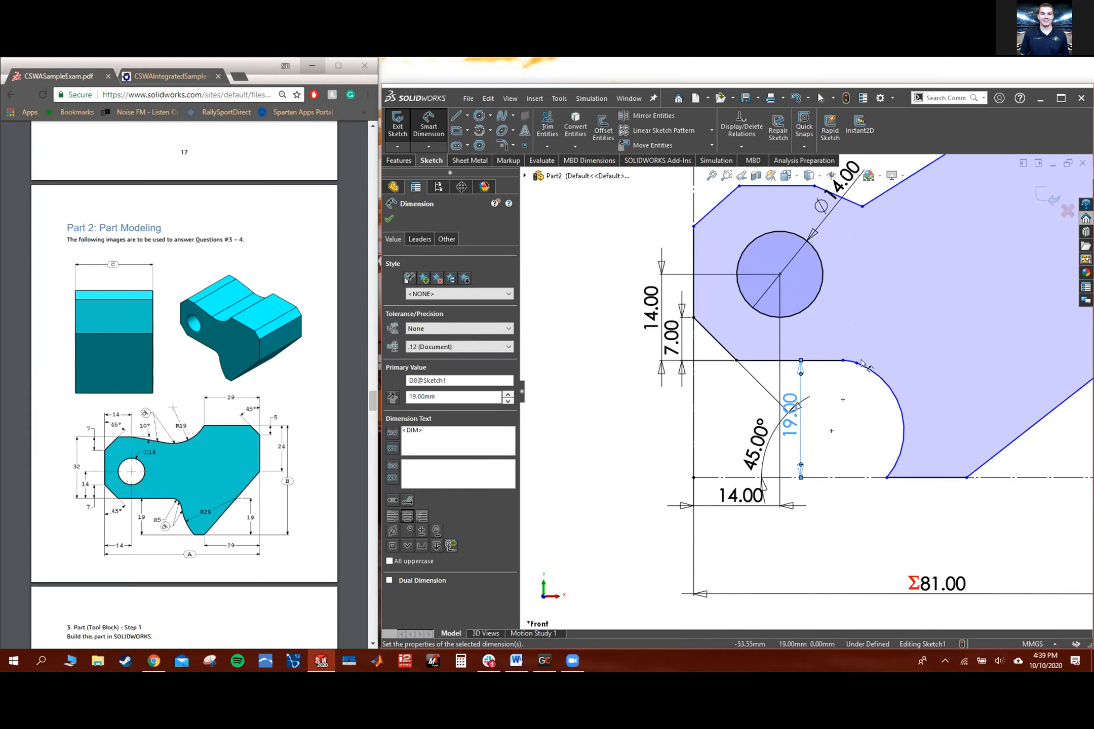
key(Escape)
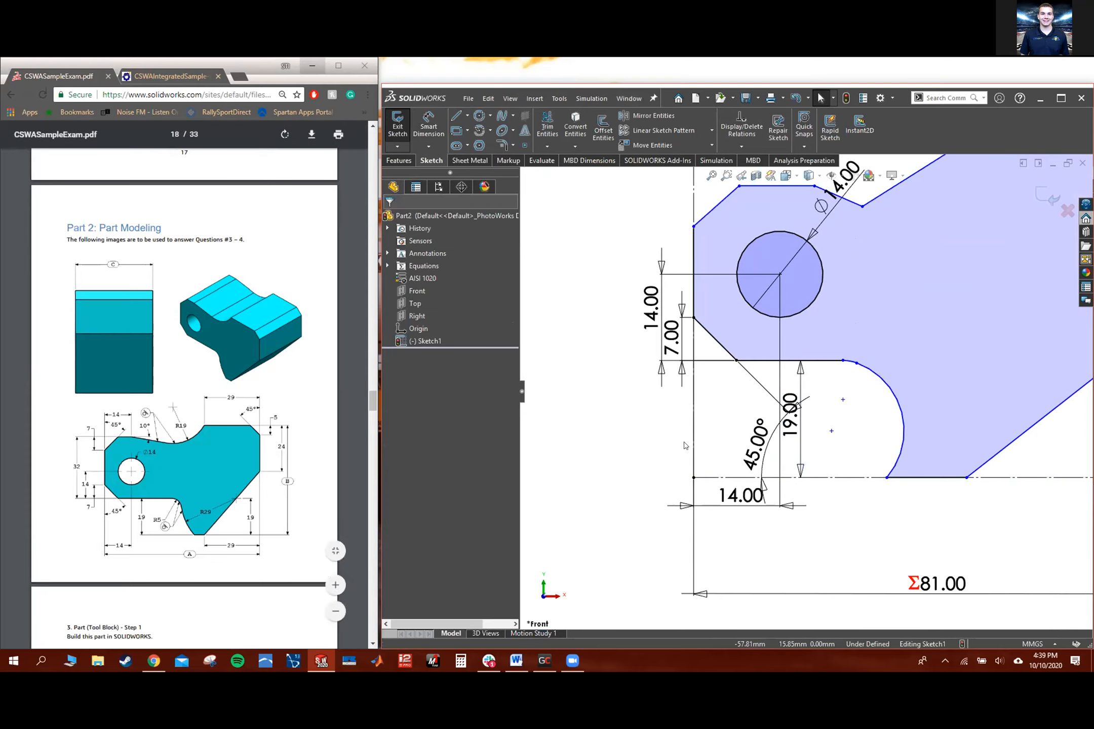
scroll(871, 297, up, 3)
scroll(785, 266, down, 3)
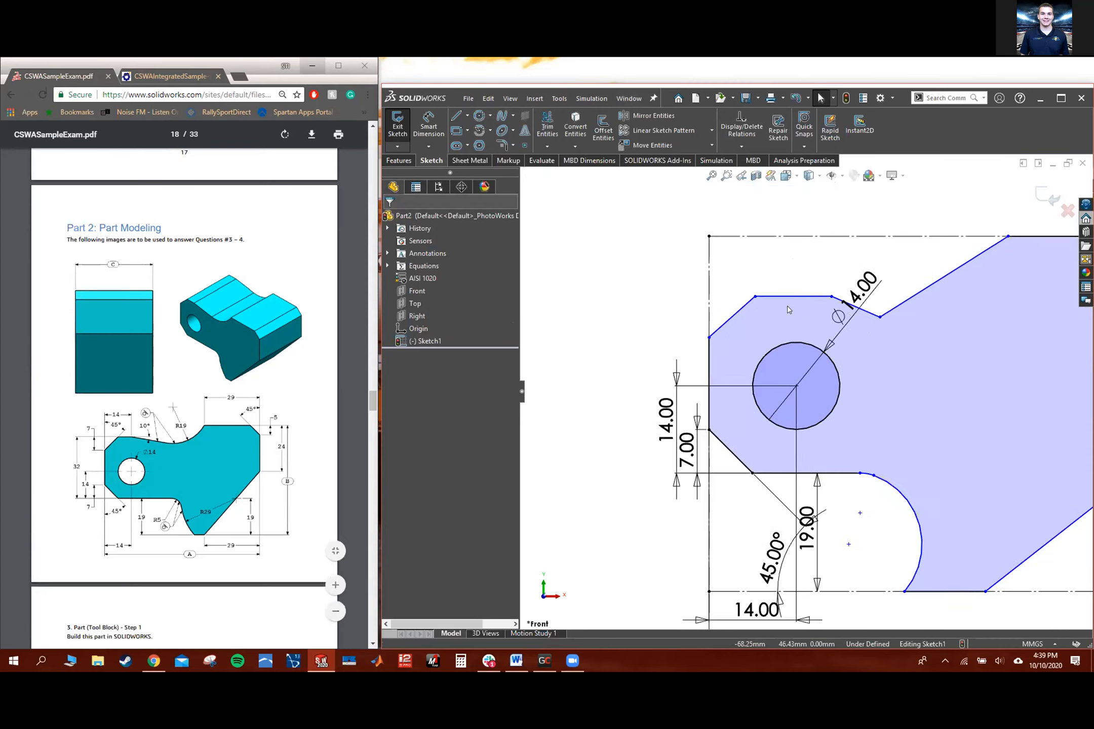
scroll(787, 307, down, 2)
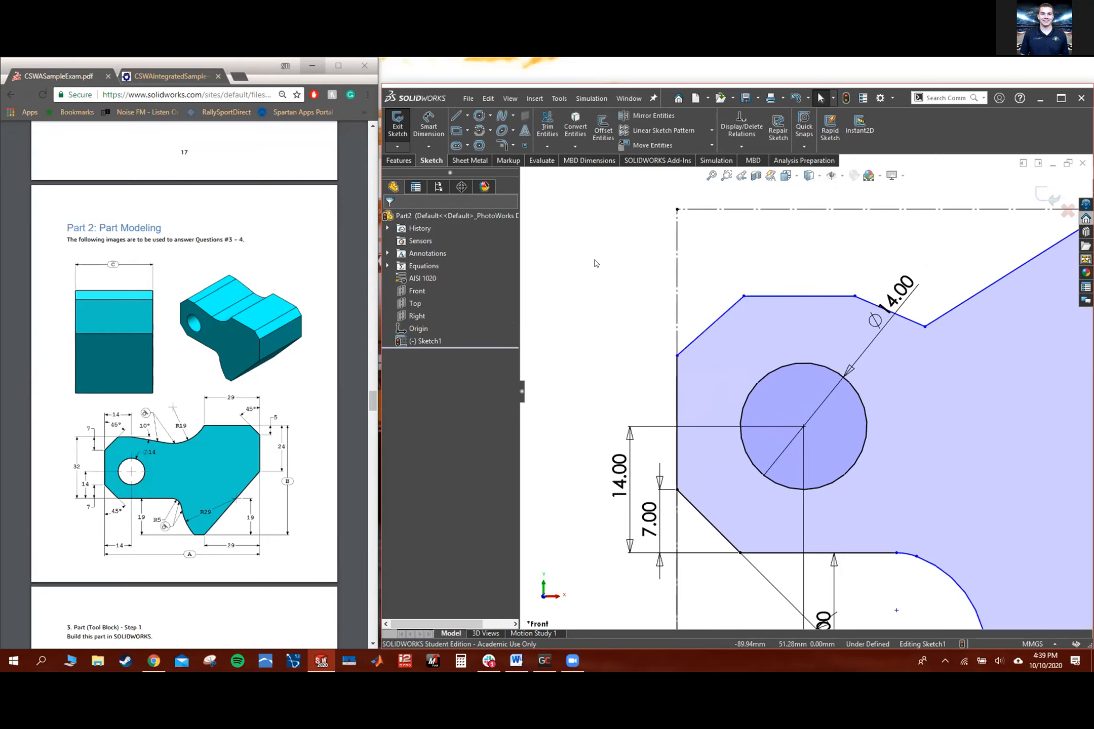
scroll(805, 392, up, 3)
scroll(852, 417, up, 6)
scroll(874, 388, down, 5)
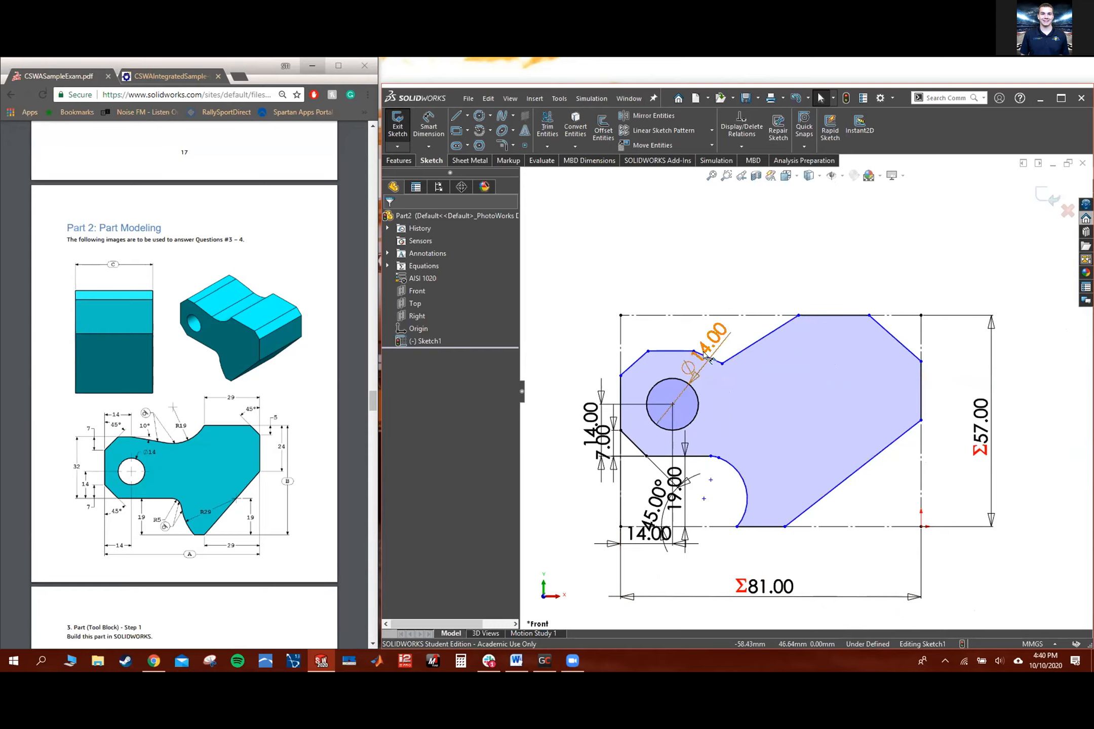
Open the part Test Piece.SLDPRT from the SW Seminar folder and roll its feature history back to just after Boss-Extrude1
click(458, 98)
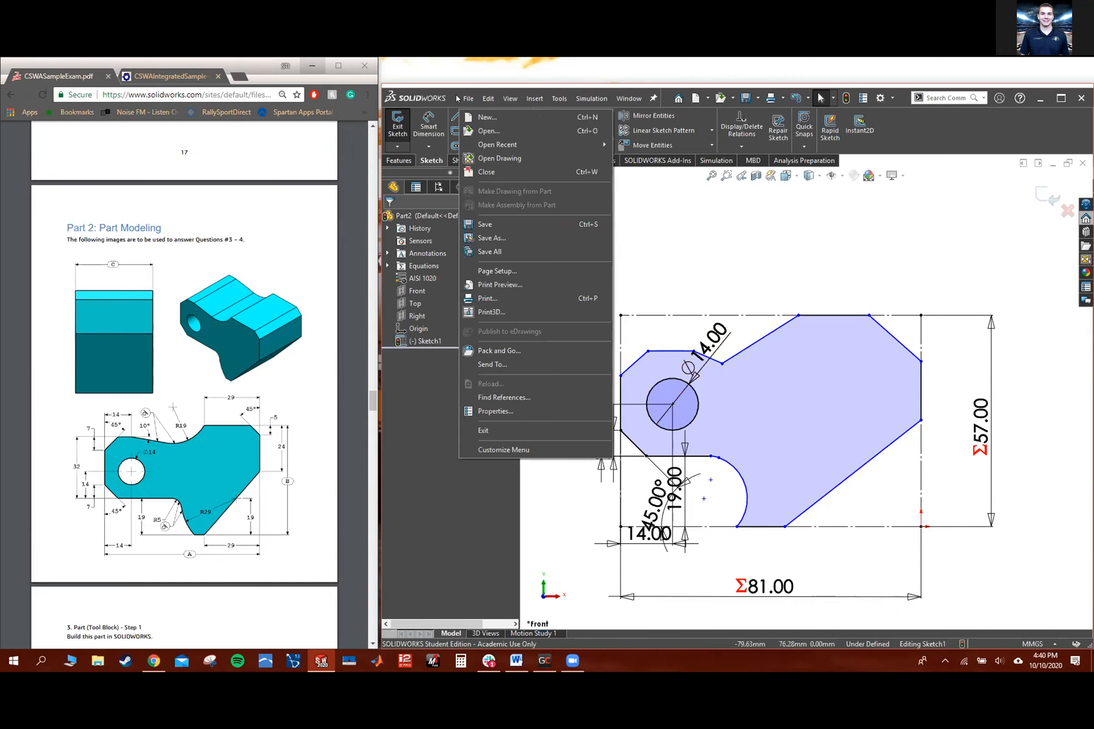
click(496, 134)
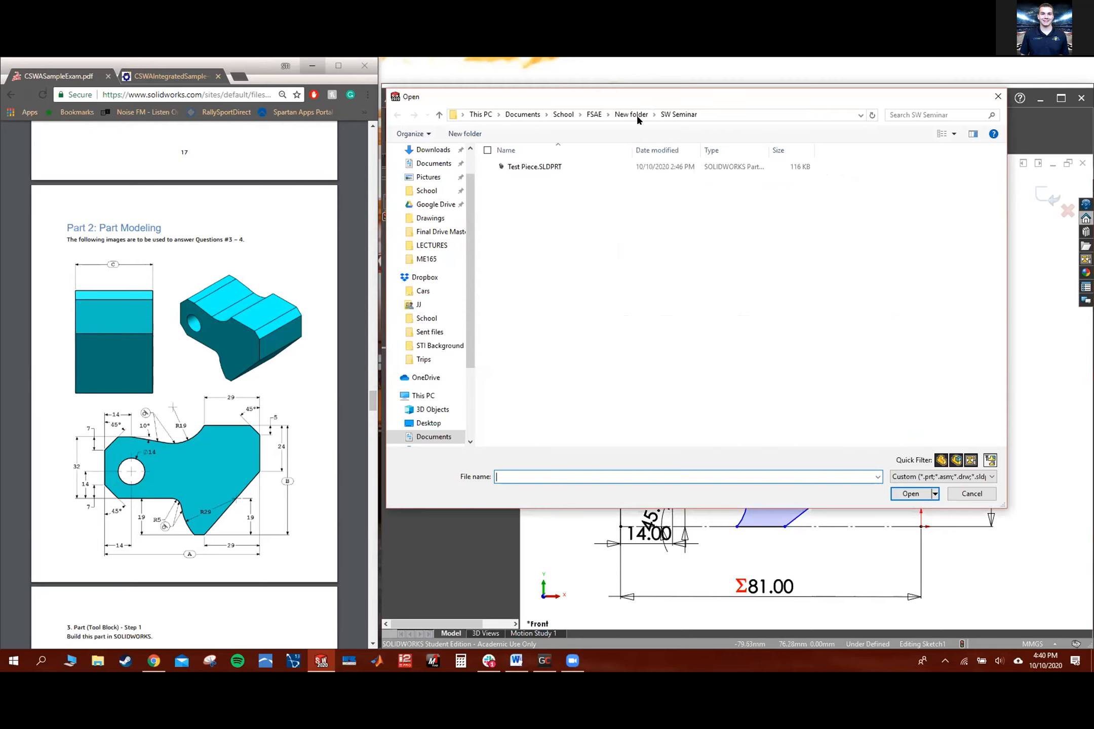
click(557, 167)
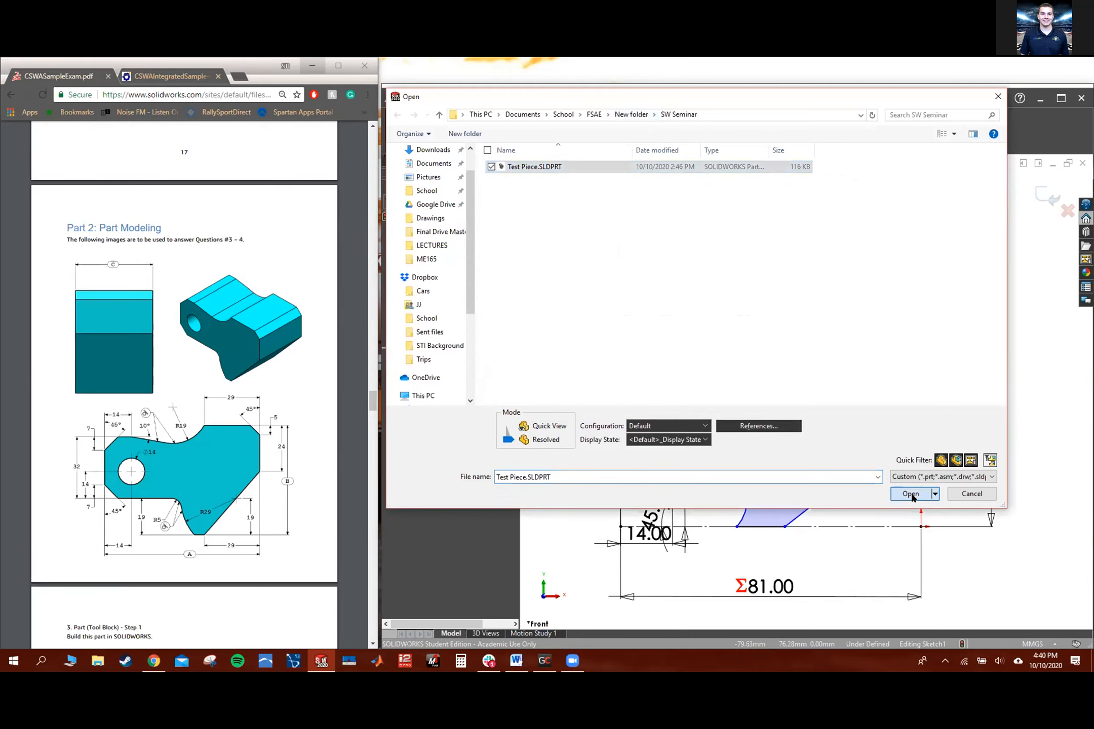
click(910, 494)
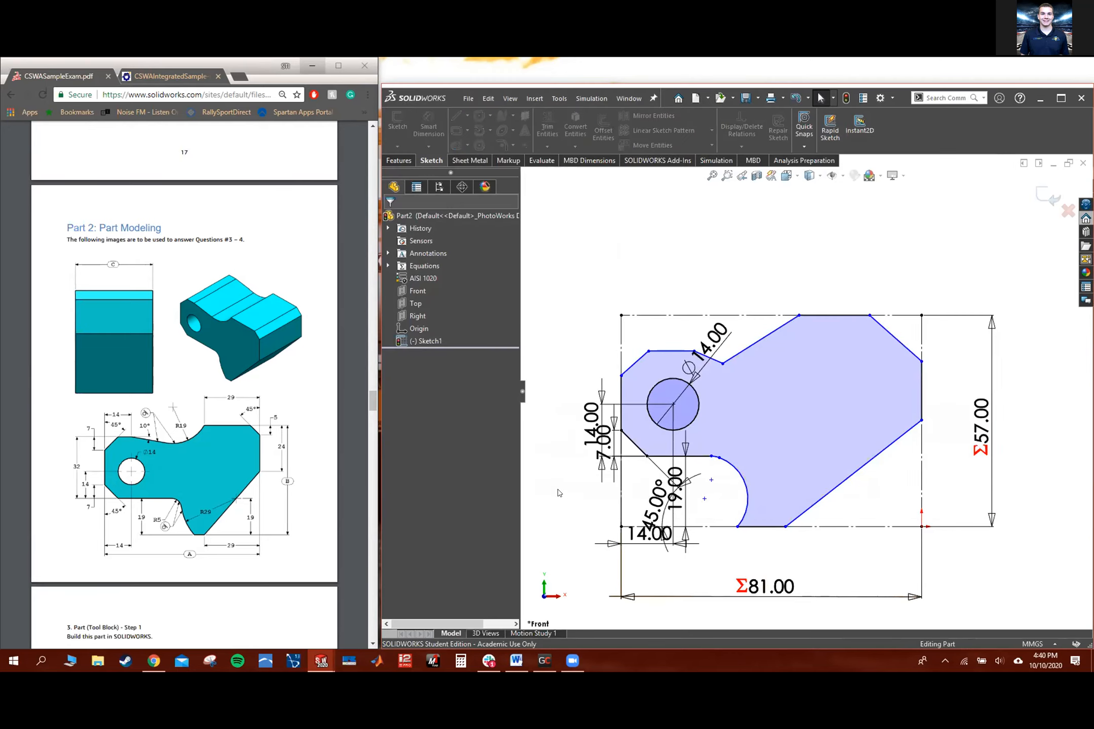
drag(479, 413, 465, 362)
Open Boss-Extrude1's Sketch2 for editing, examine the dimensions and relations of its finished profile, and exit the sketch
click(389, 354)
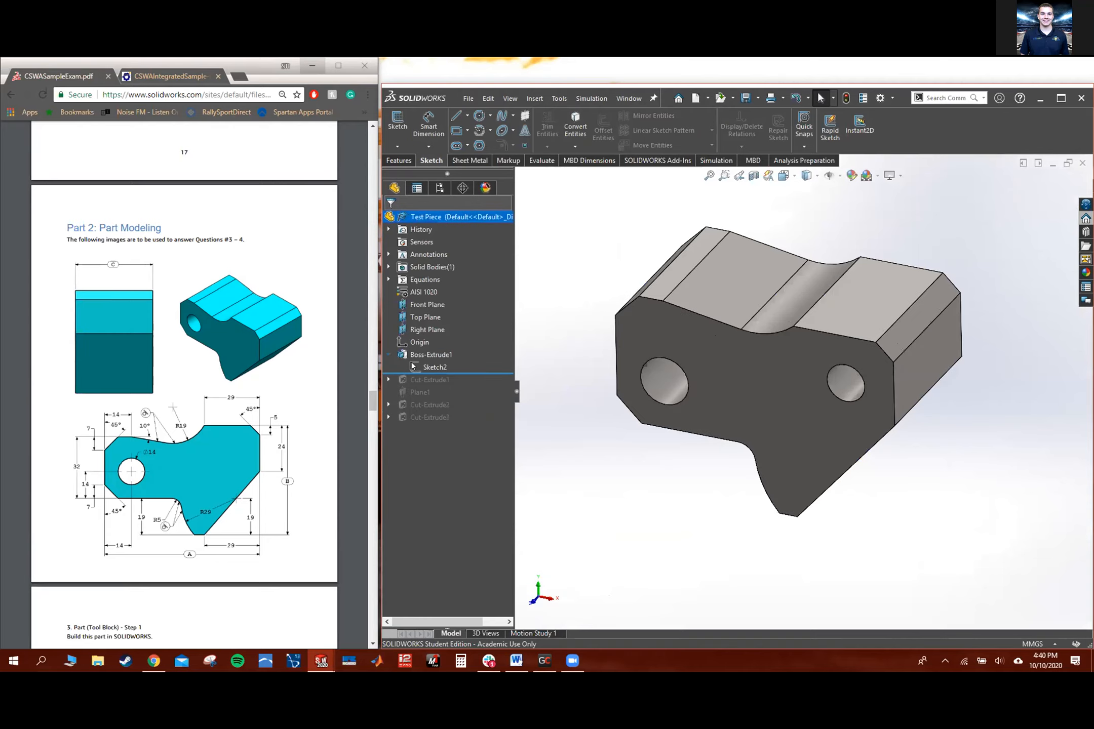
click(430, 362)
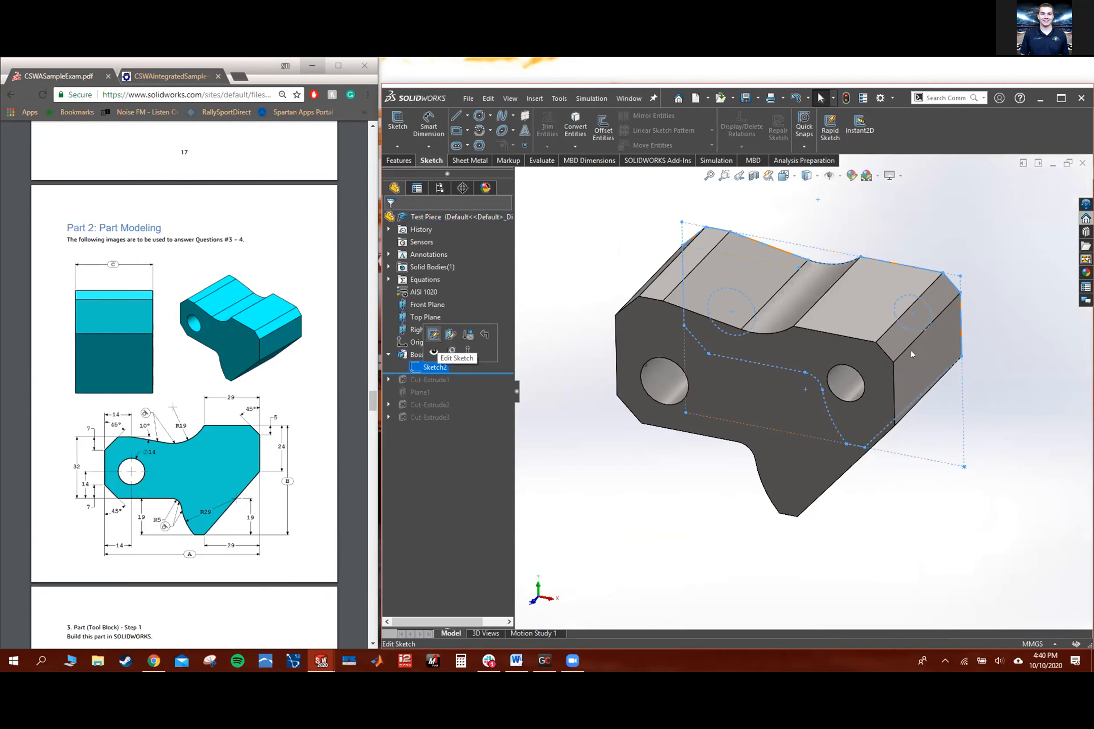
click(432, 339)
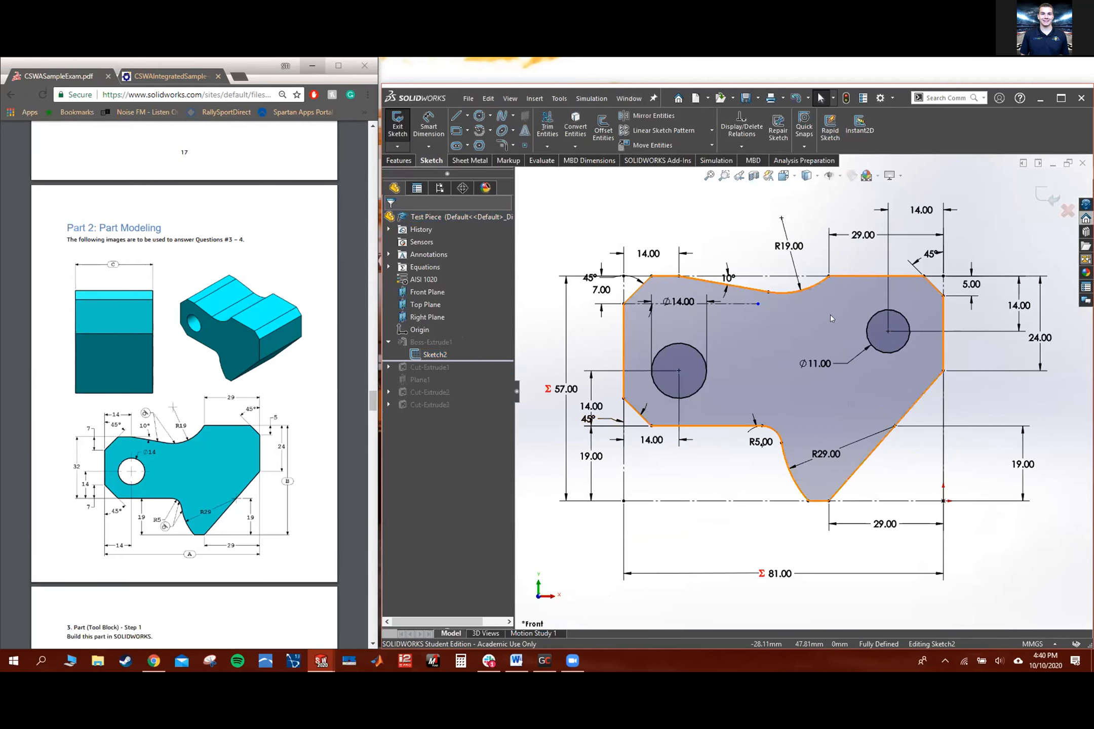
key(f)
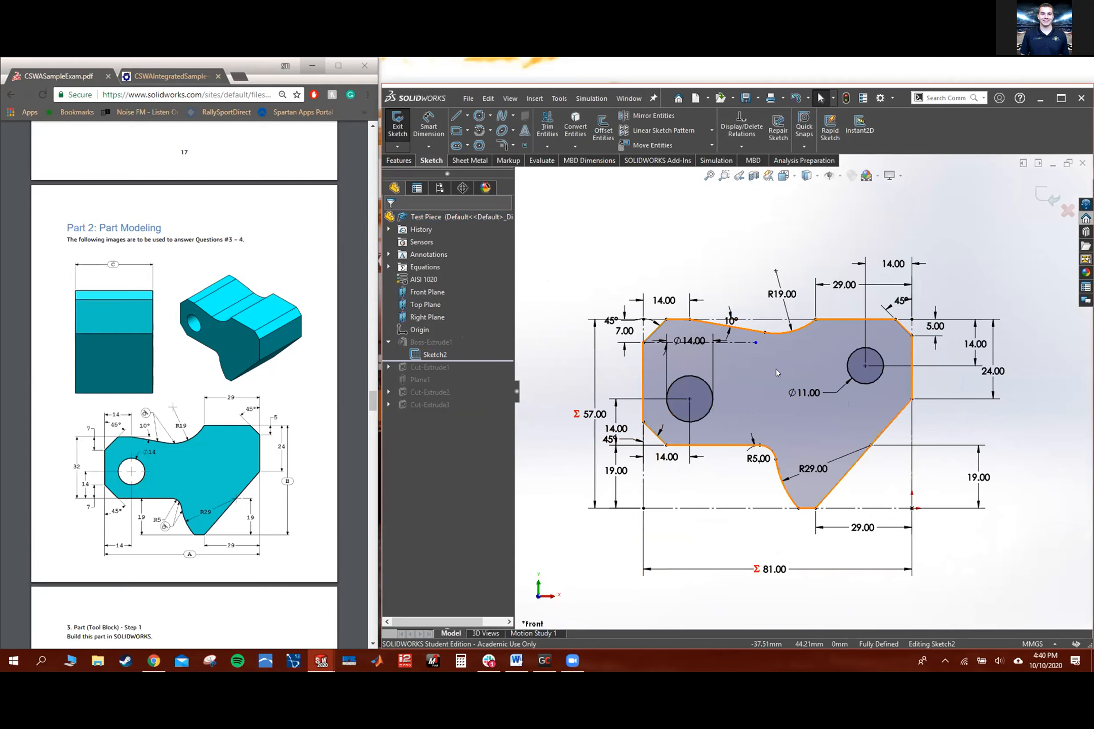
scroll(782, 359, down, 1)
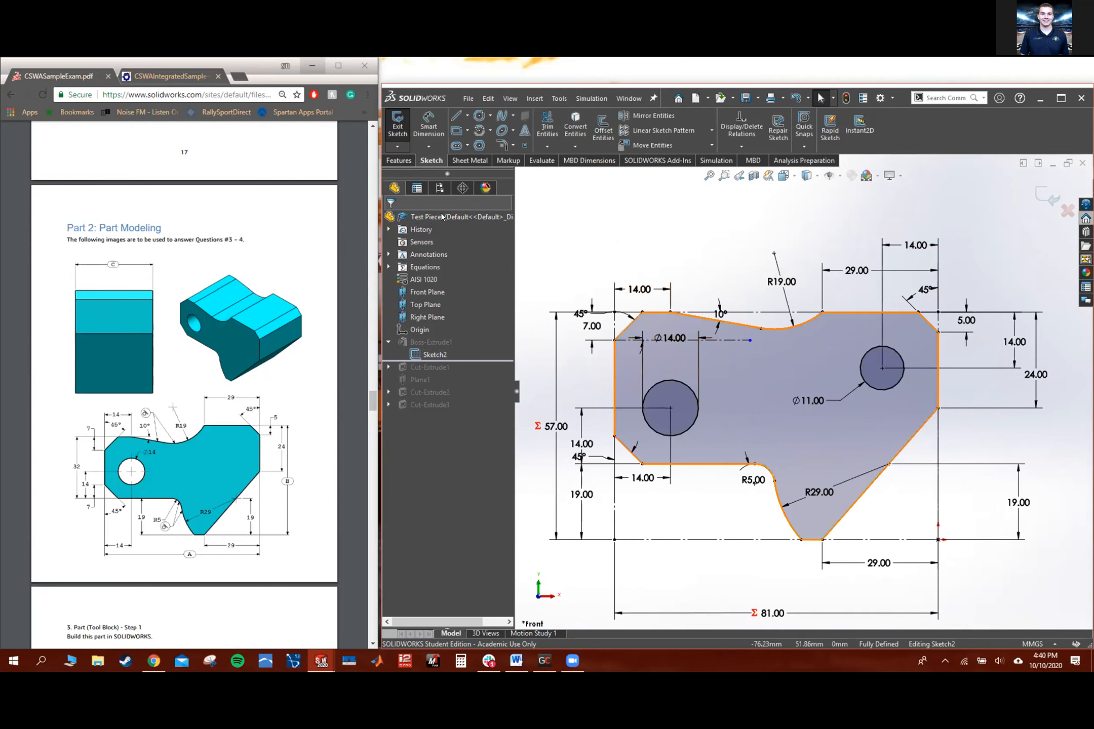
click(395, 129)
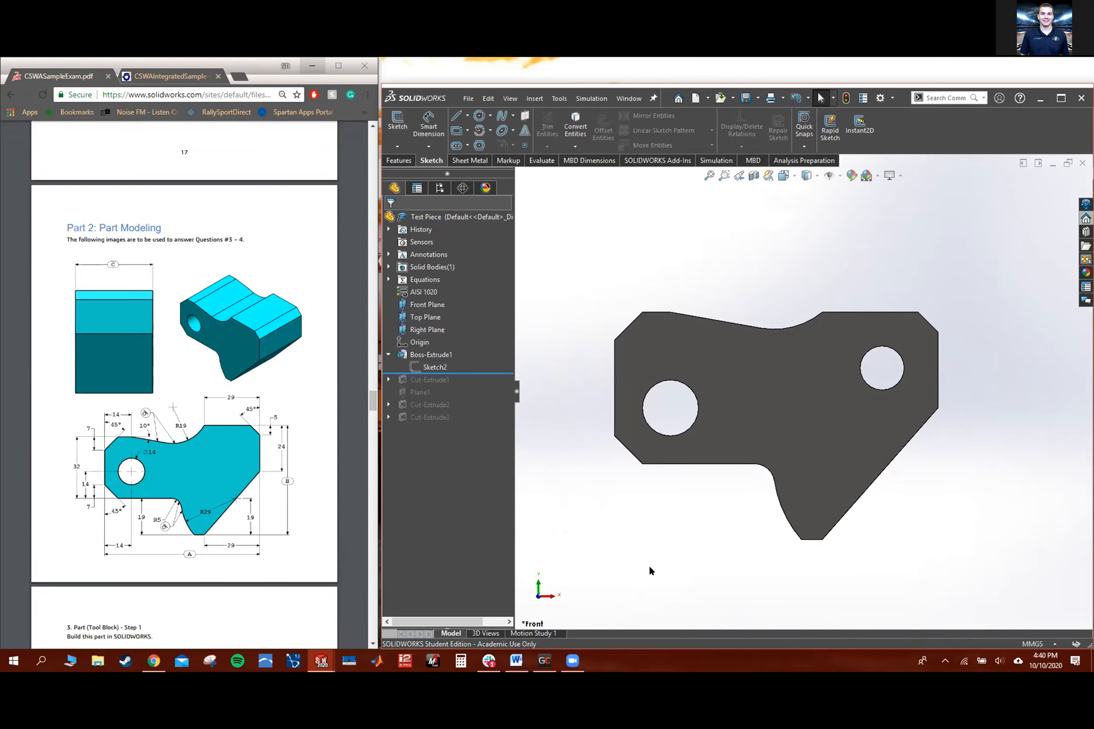
drag(422, 372, 423, 371)
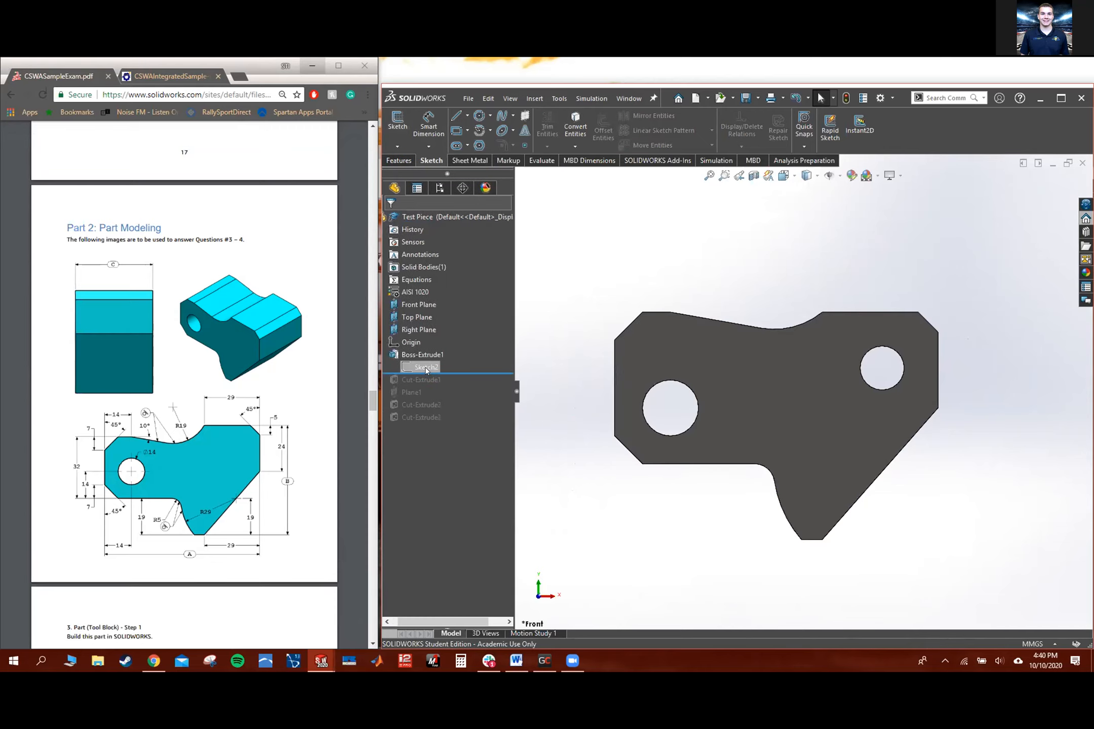
click(425, 367)
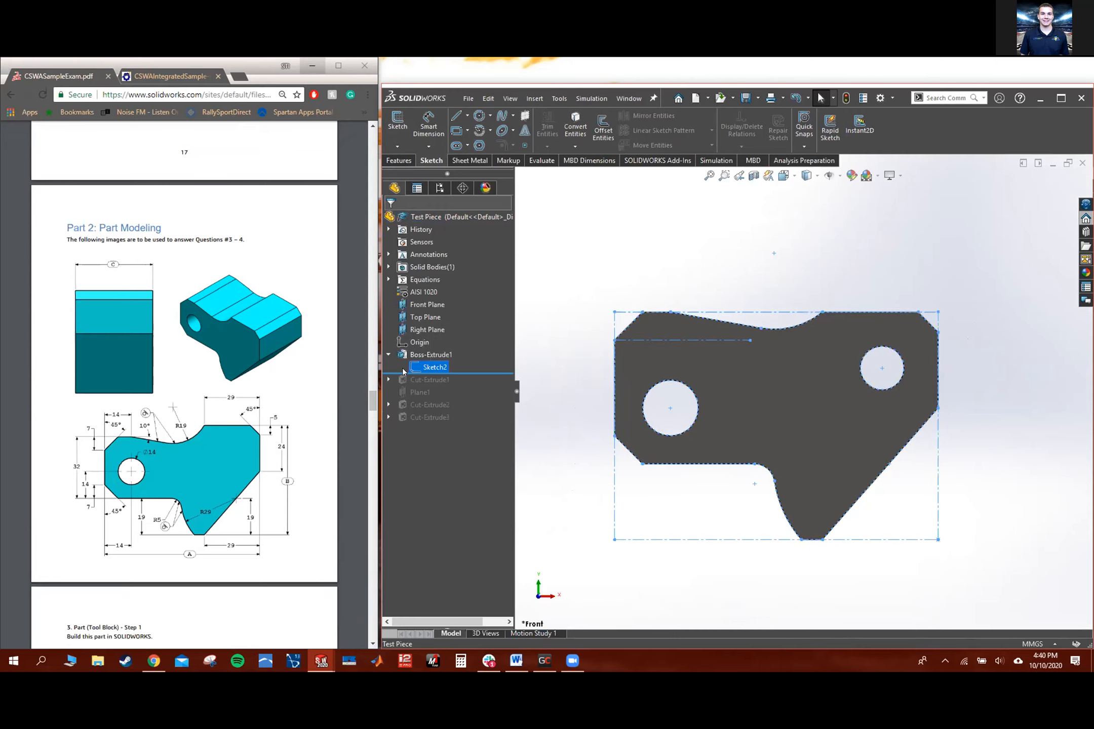
click(407, 354)
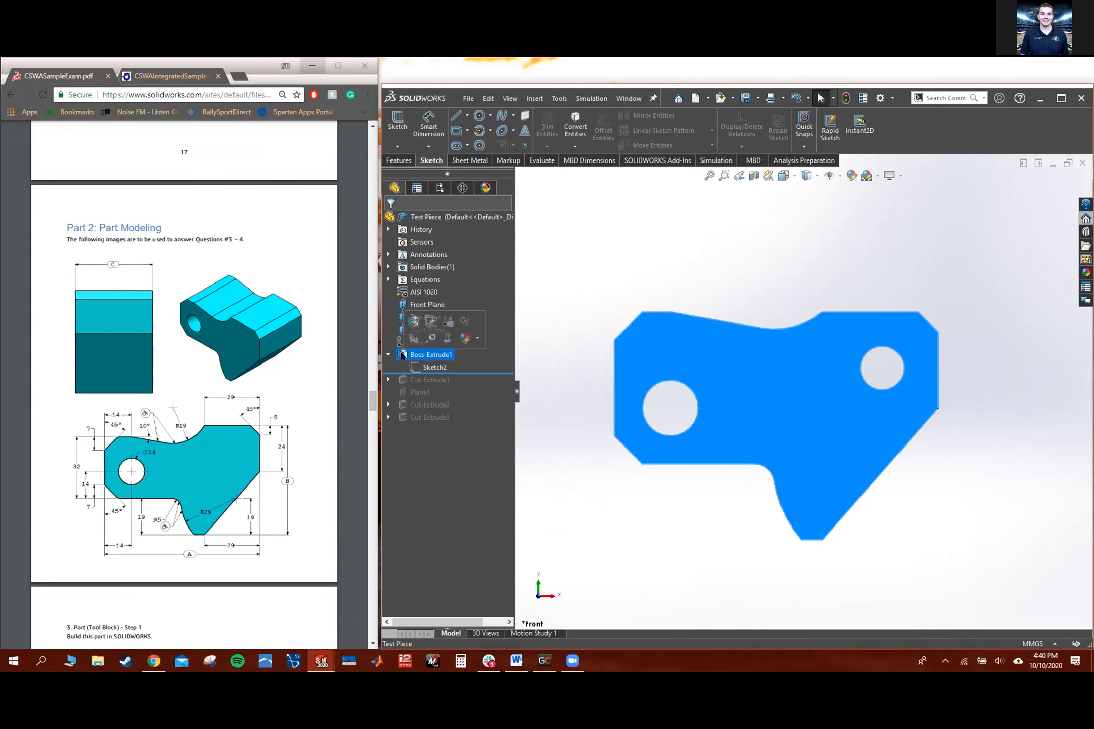
click(427, 368)
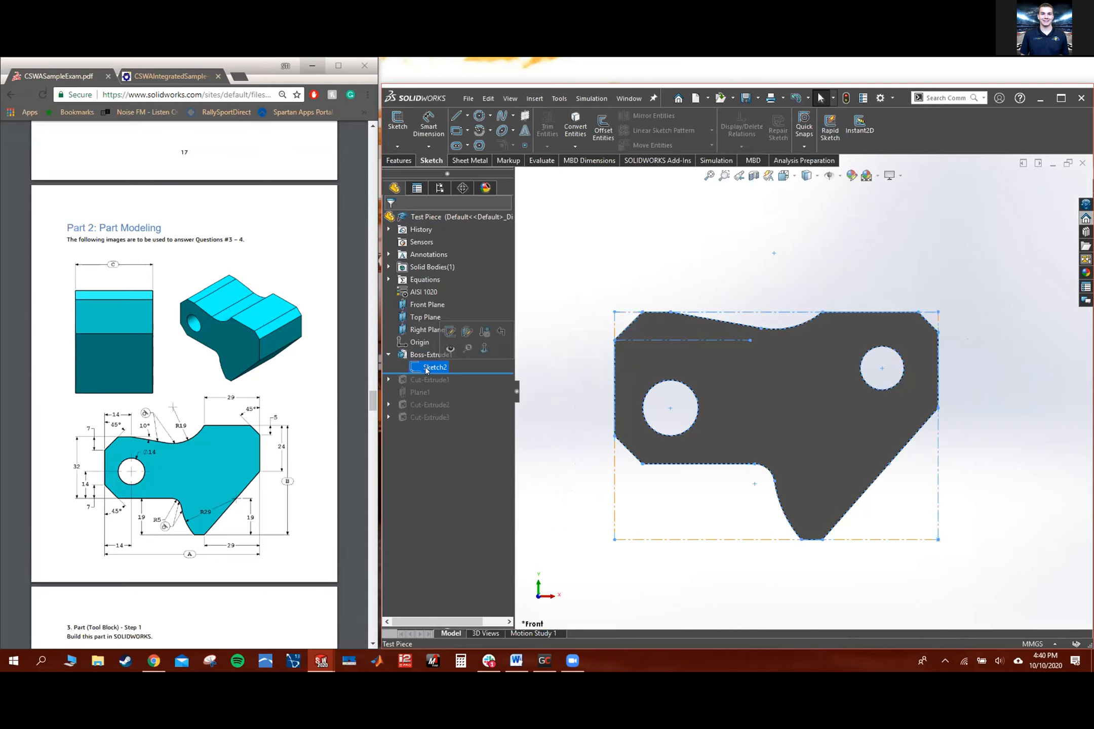
click(413, 355)
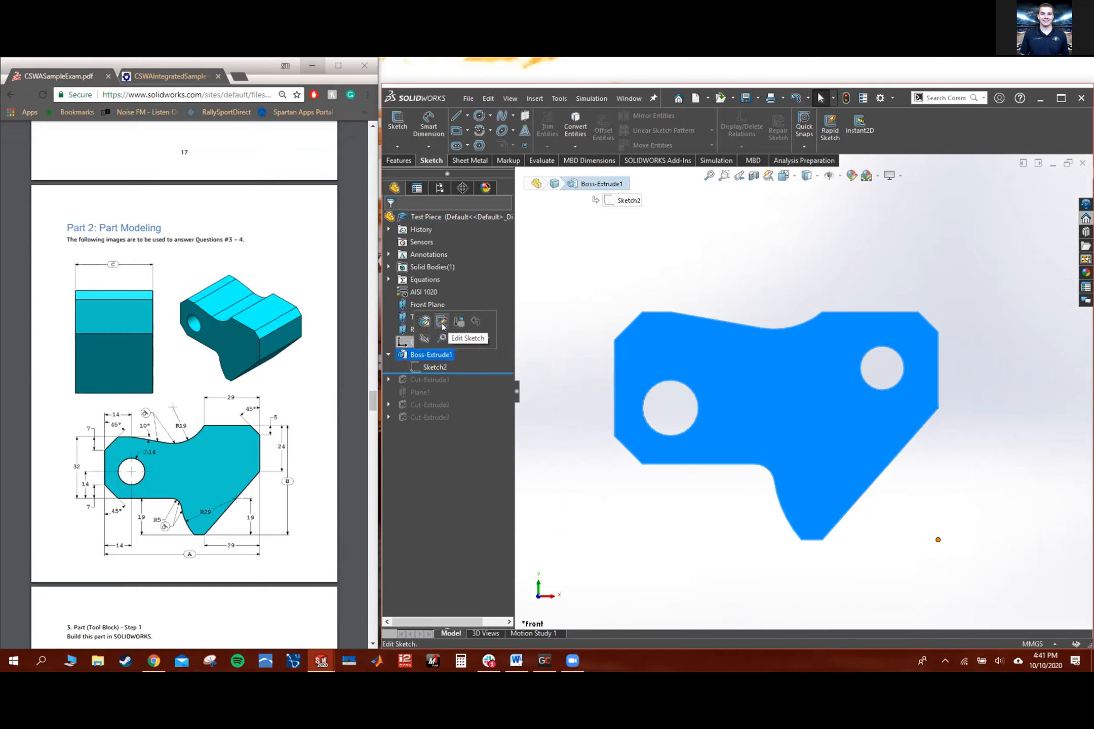
click(422, 362)
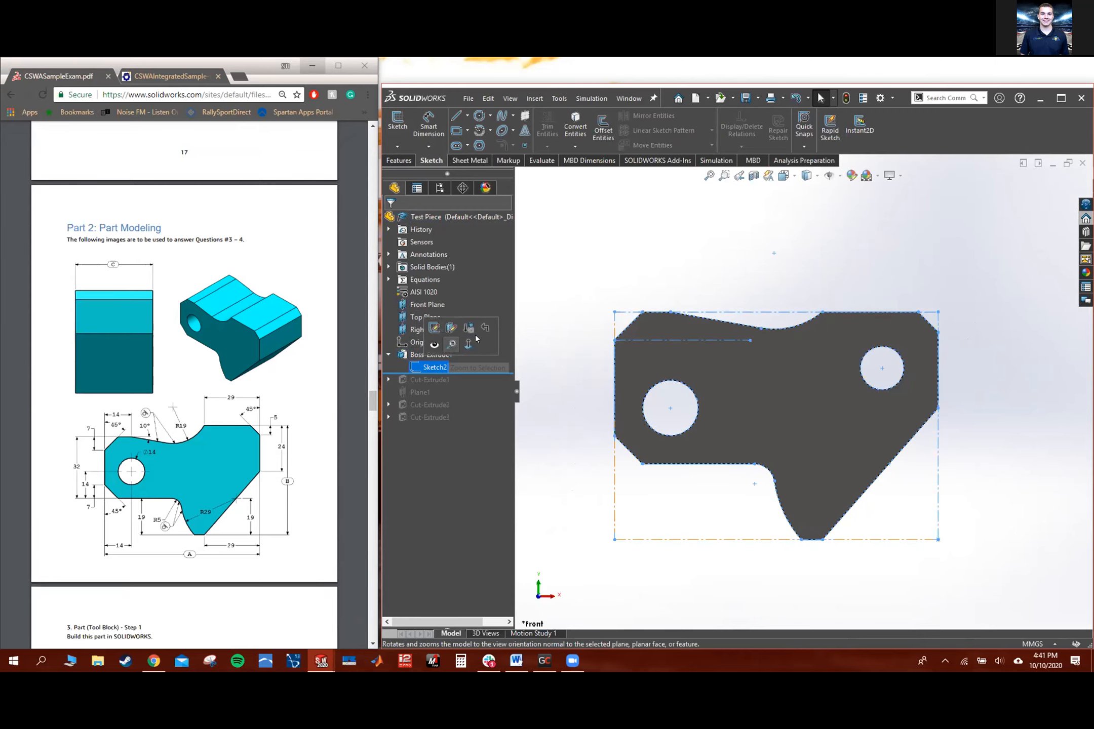
right_click(405, 356)
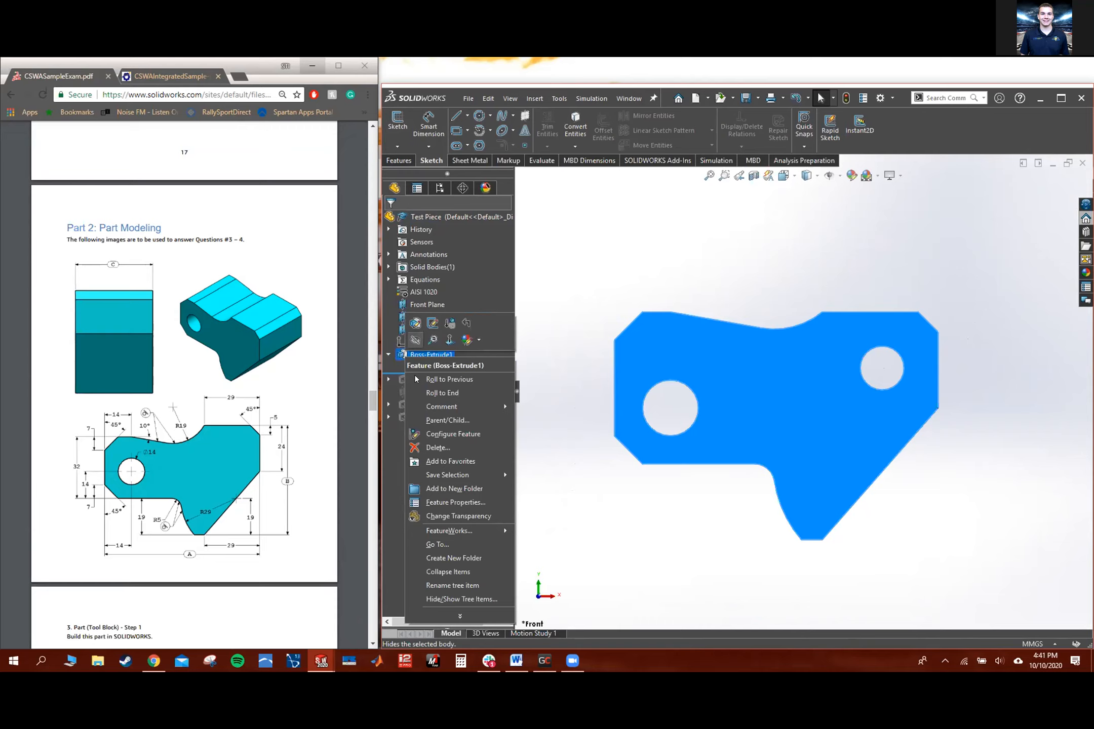
click(557, 379)
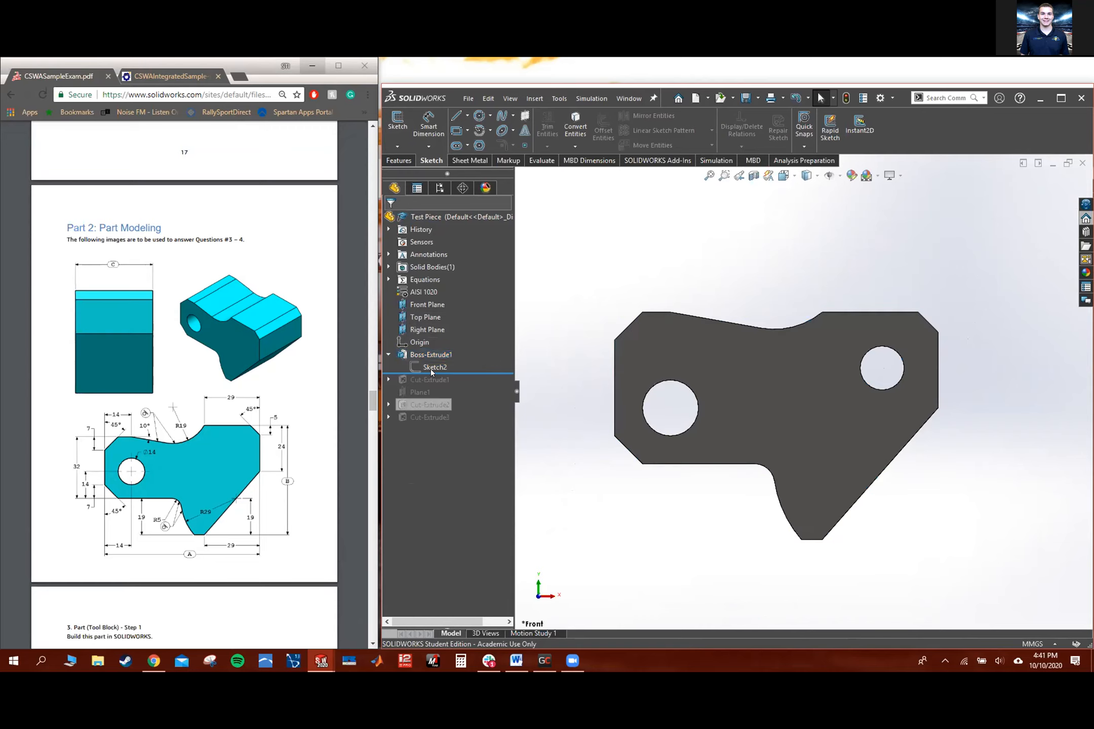
right_click(416, 355)
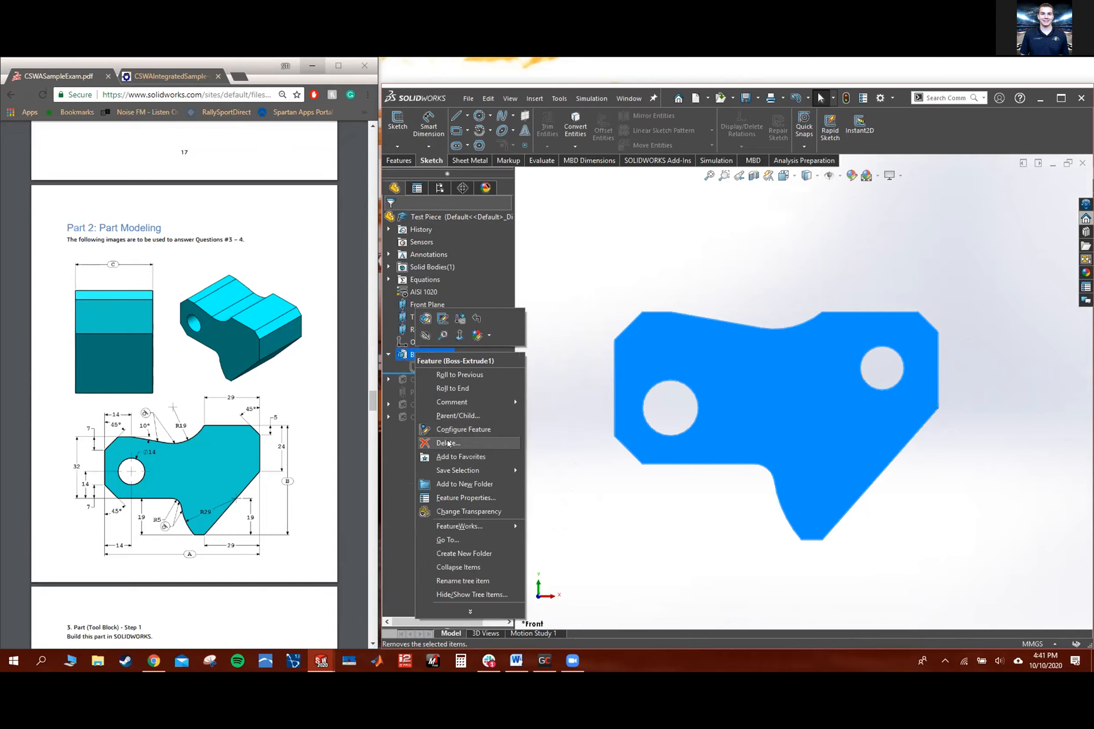
click(561, 274)
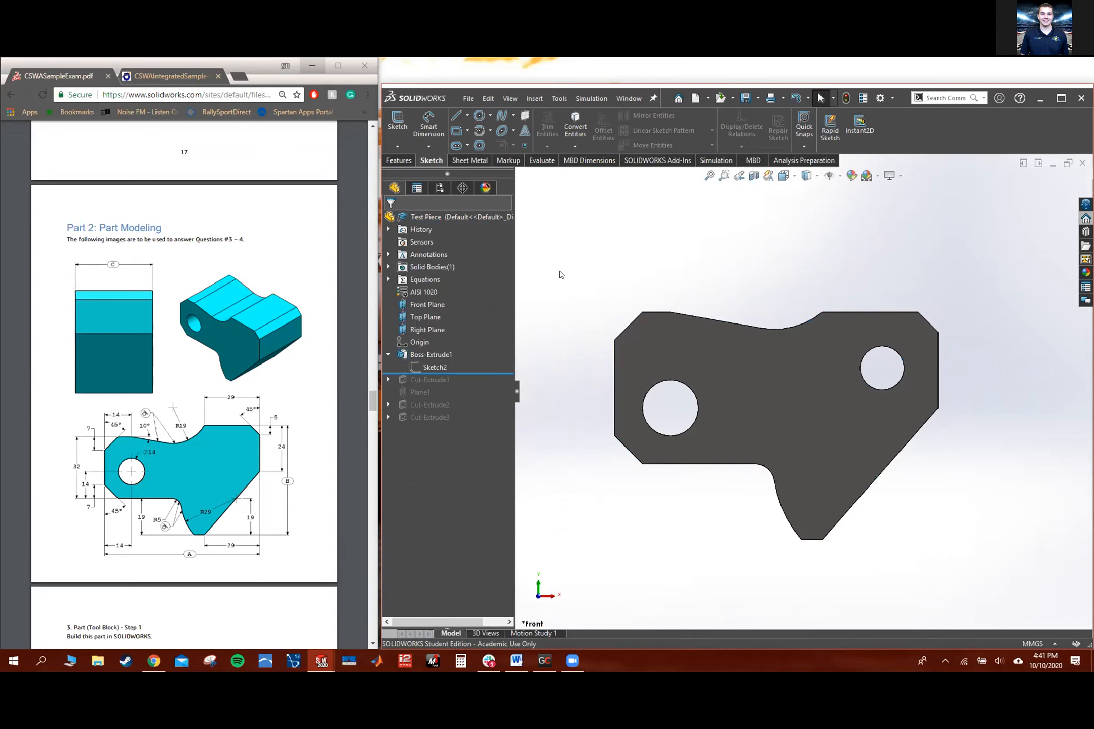
right_click(399, 354)
click(419, 440)
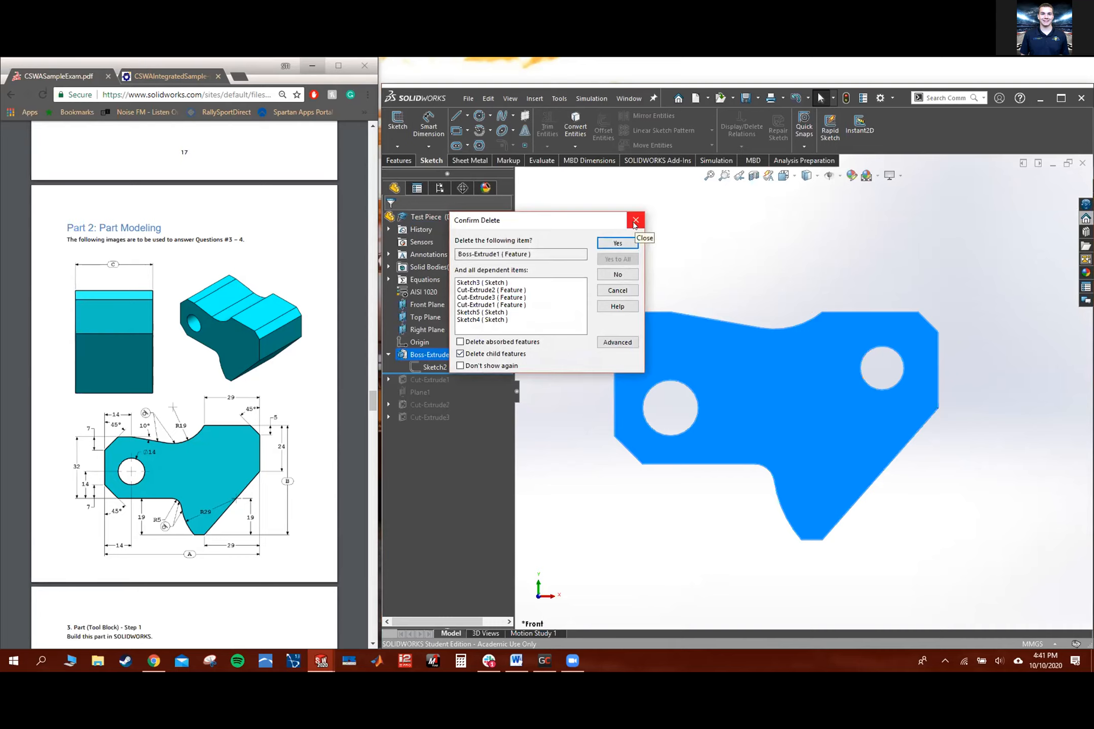
click(635, 221)
Start an Extruded Boss/Base from Sketch2 of the Test Piece part and reverse its extrusion direction
click(433, 367)
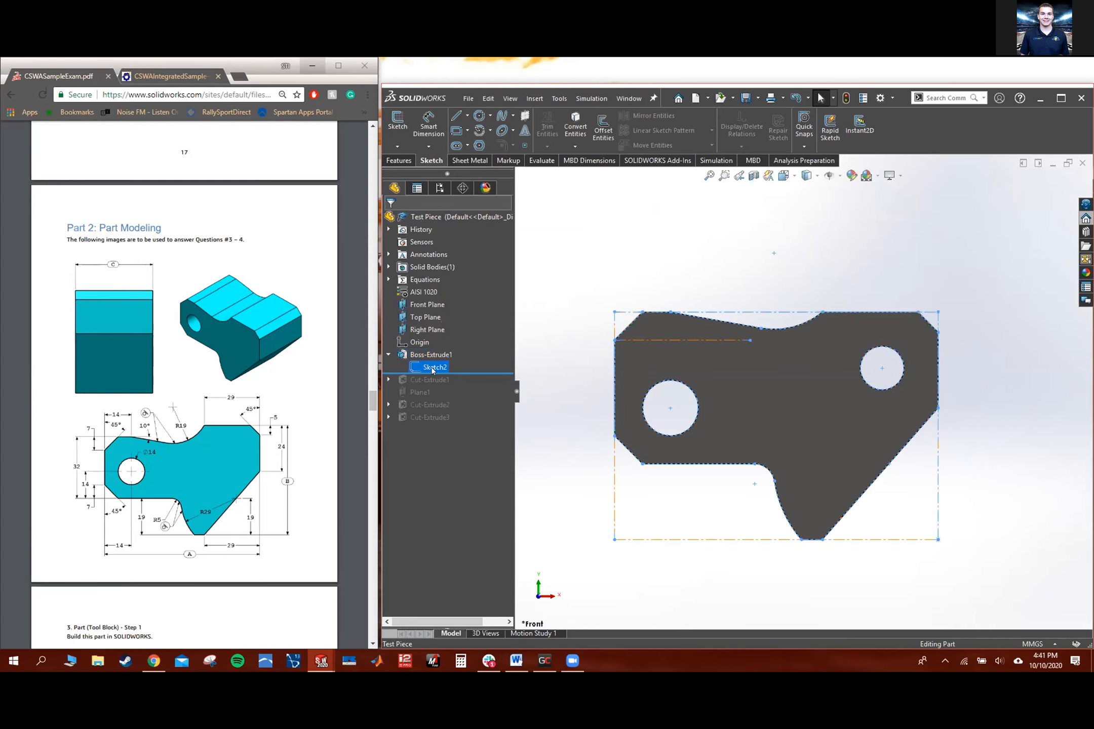
right_click(432, 369)
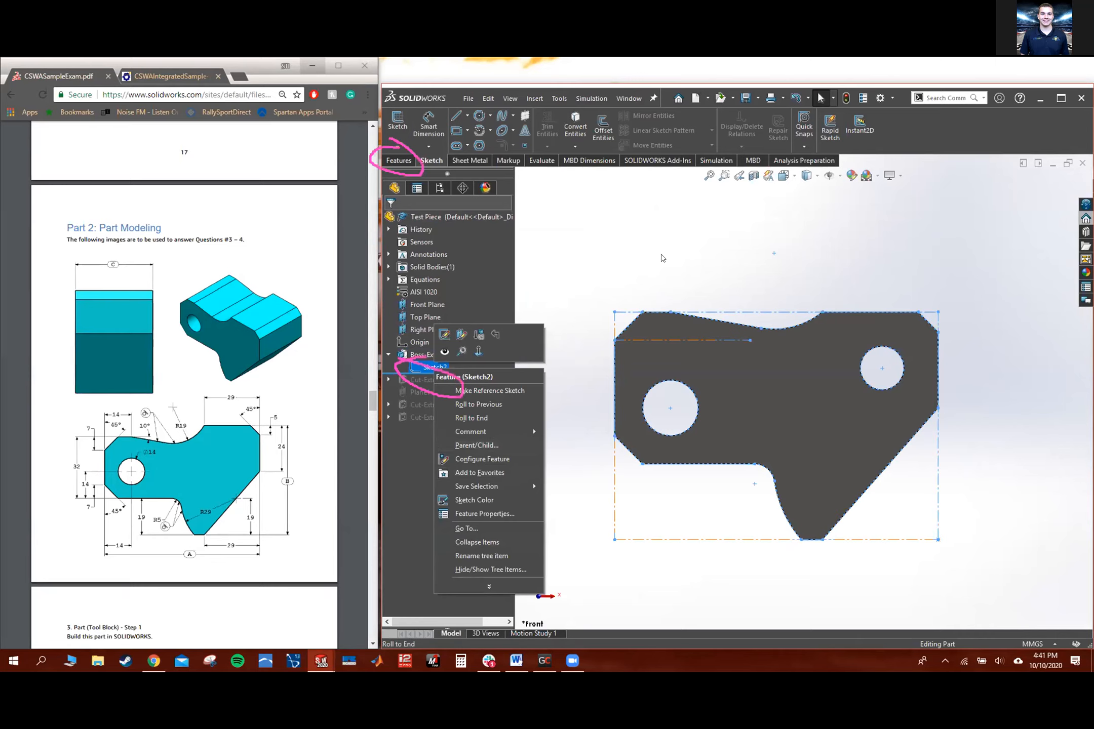
click(558, 273)
click(429, 366)
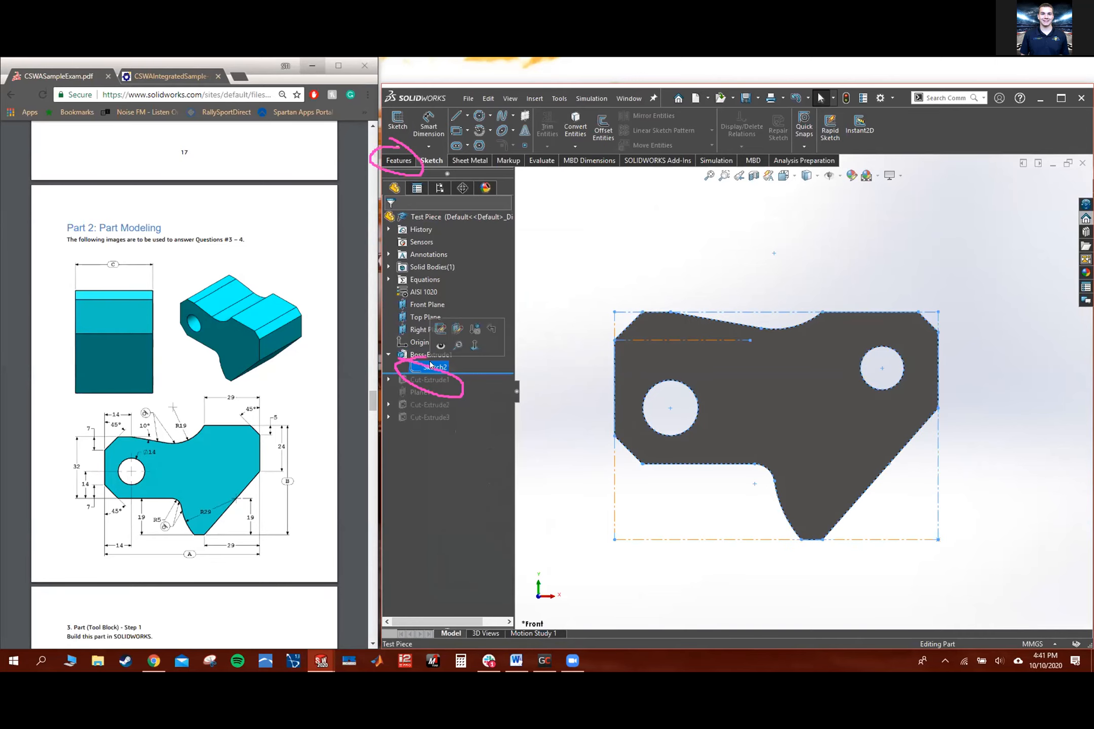
click(396, 161)
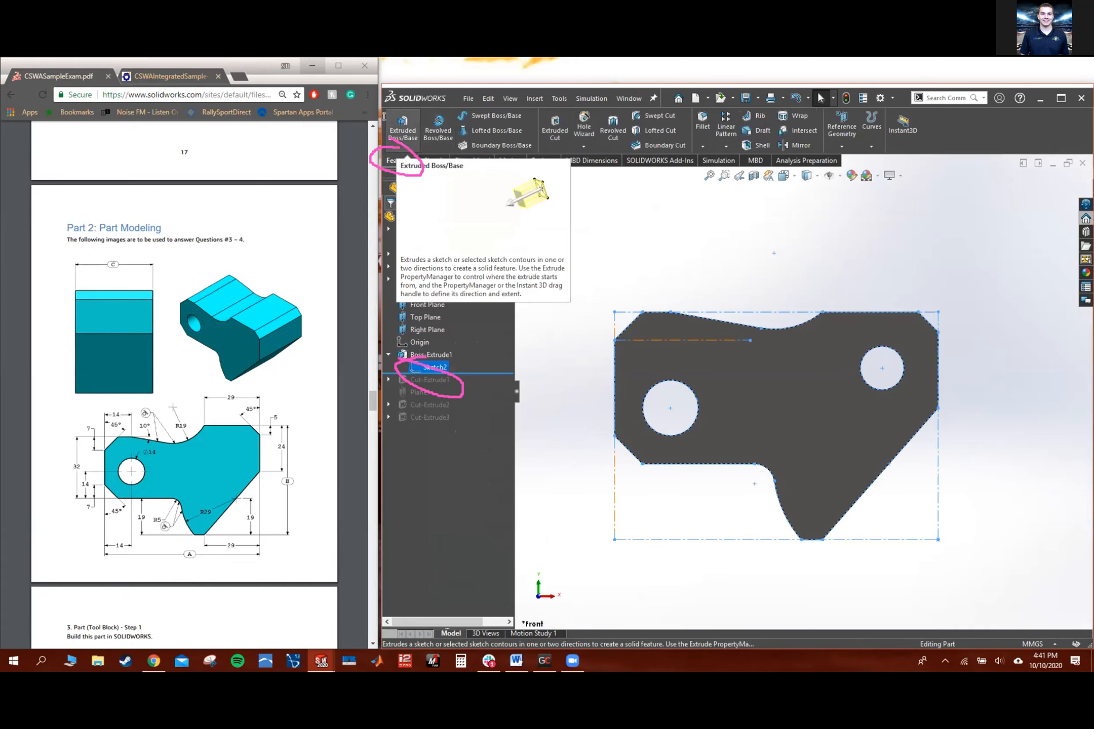
right_click(426, 368)
click(641, 234)
click(430, 368)
click(403, 127)
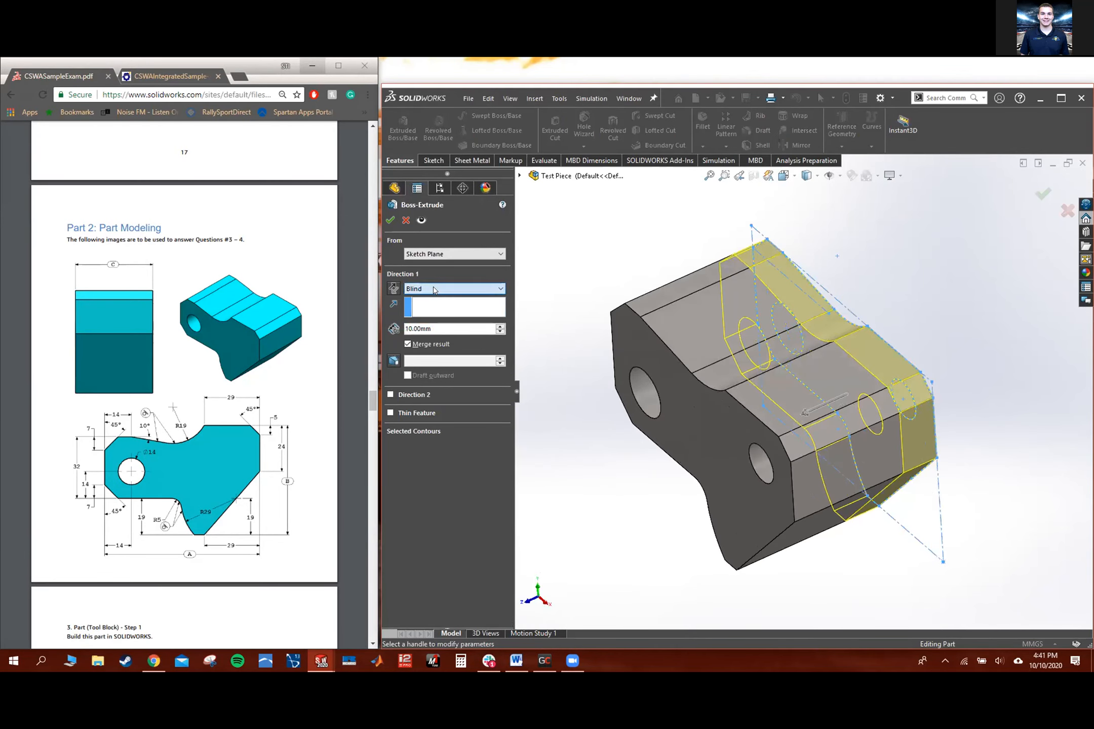
click(393, 288)
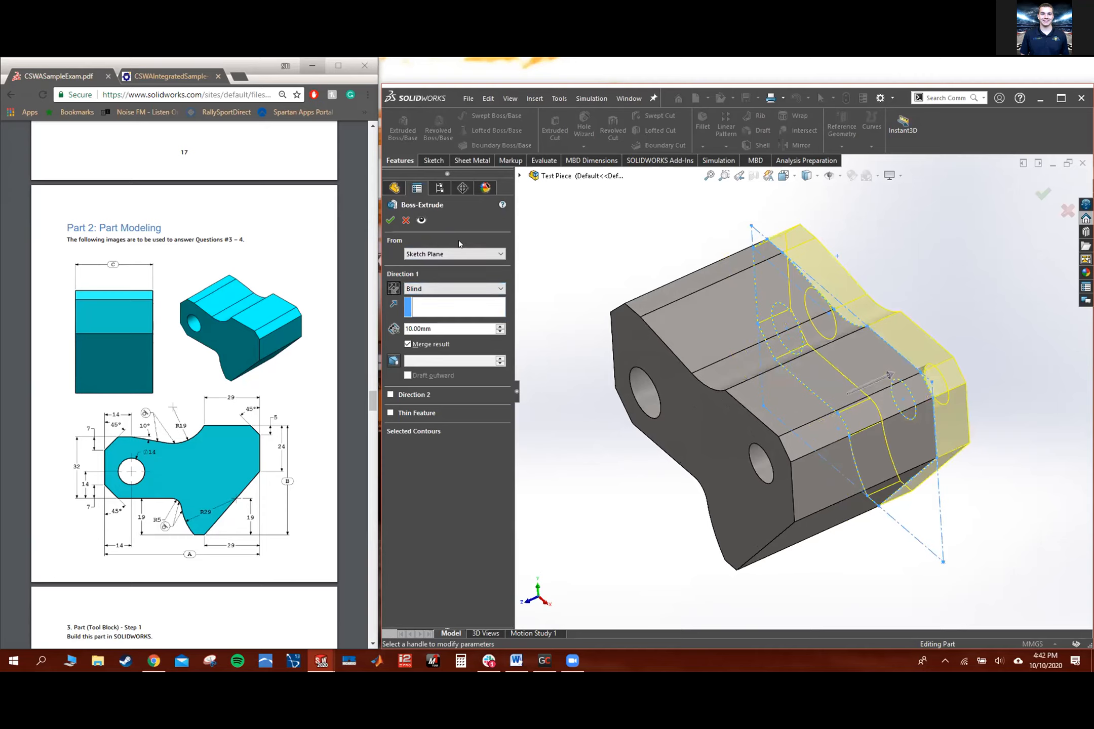
Increase the blind depth of the boss extrusion to 90 mm
click(498, 326)
click(499, 326)
click(499, 326)
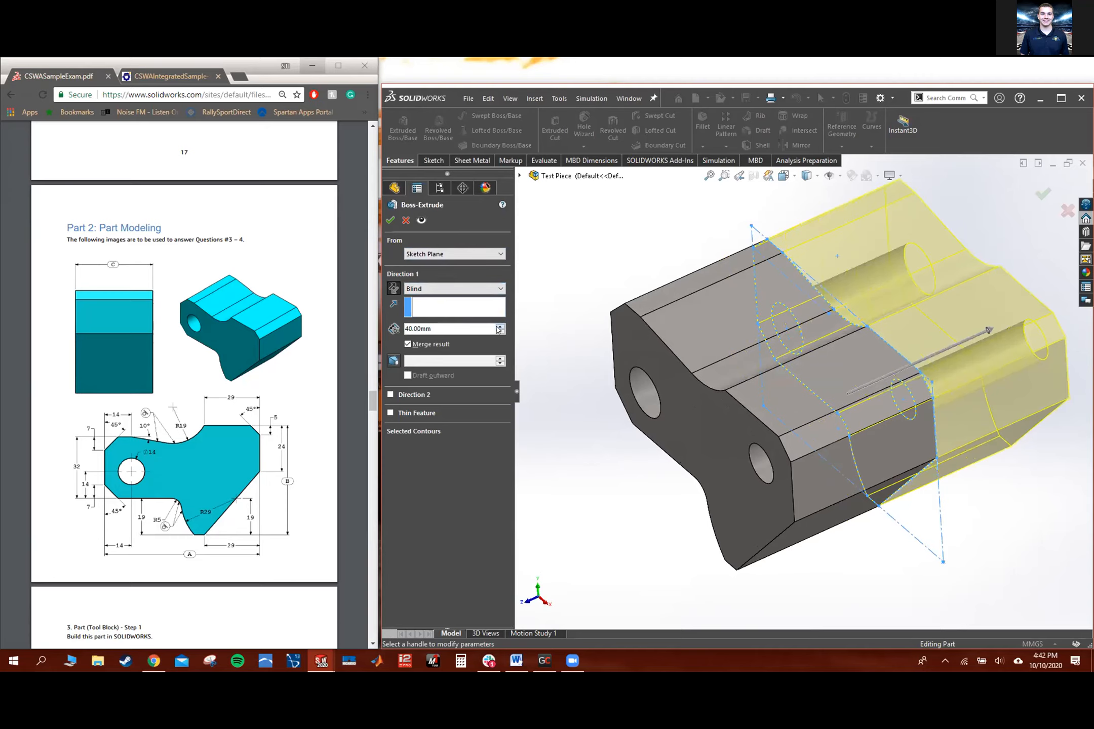
click(498, 326)
click(499, 326)
click(499, 326)
scroll(1007, 387, up, 4)
scroll(906, 365, down, 3)
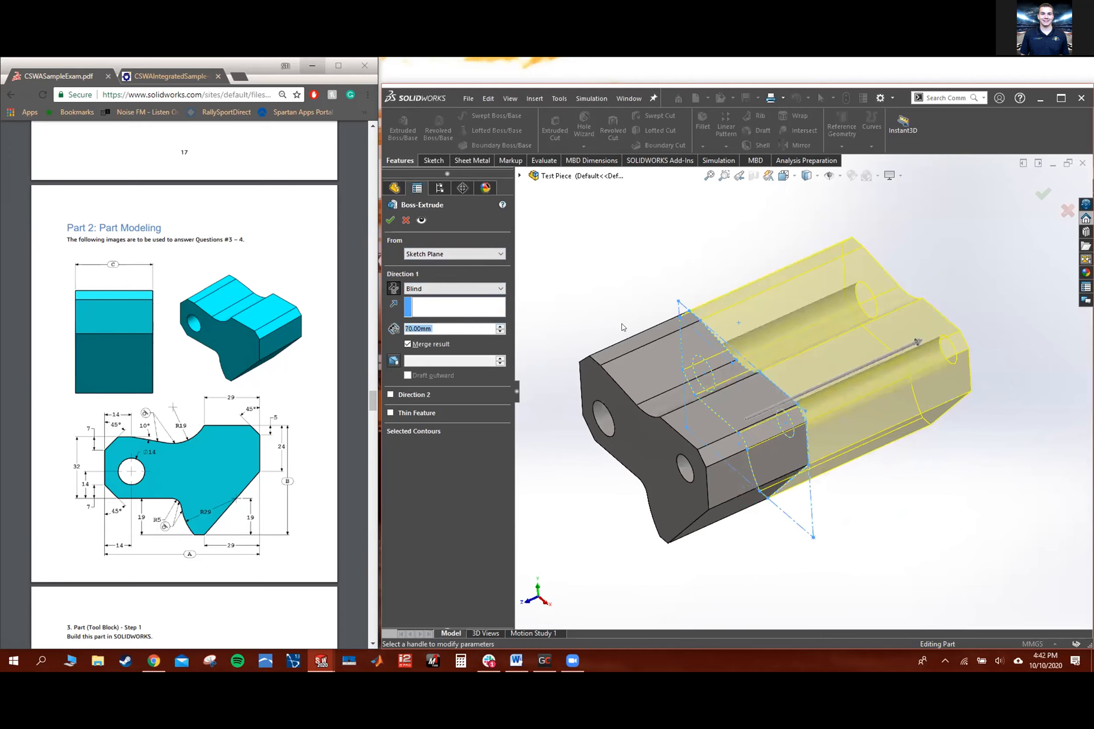
click(499, 326)
click(499, 327)
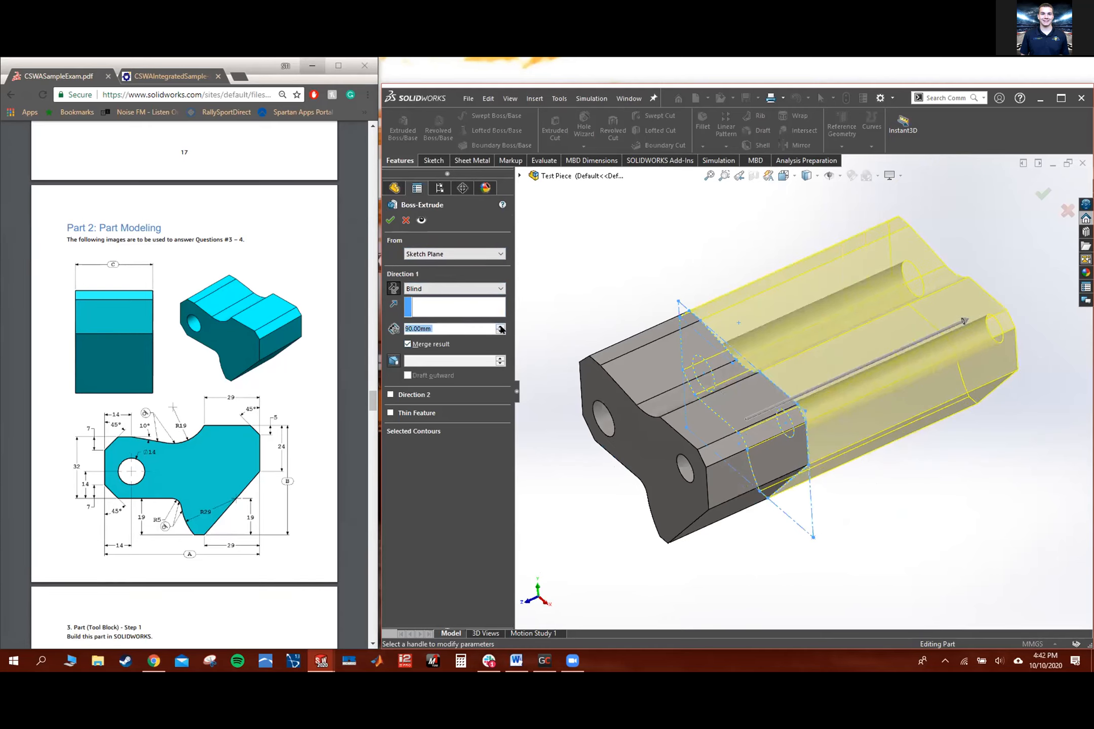
Set the boss extrusion's end condition to Mid Plane and its depth to 80 mm
click(467, 288)
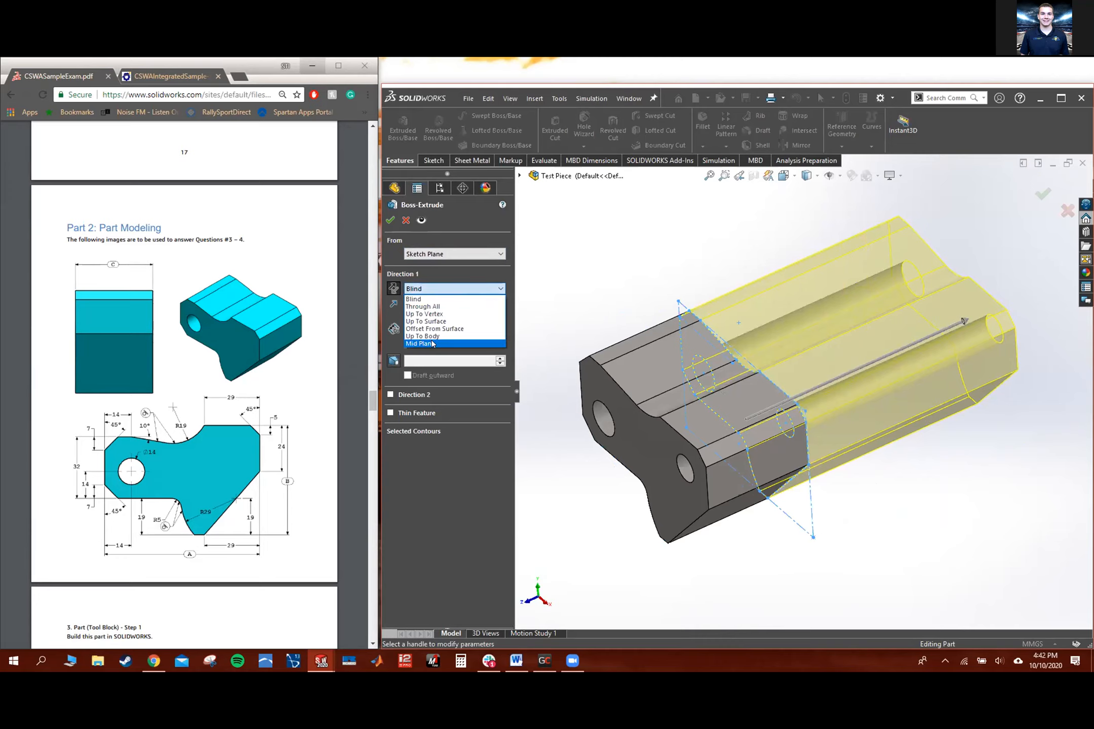
click(432, 343)
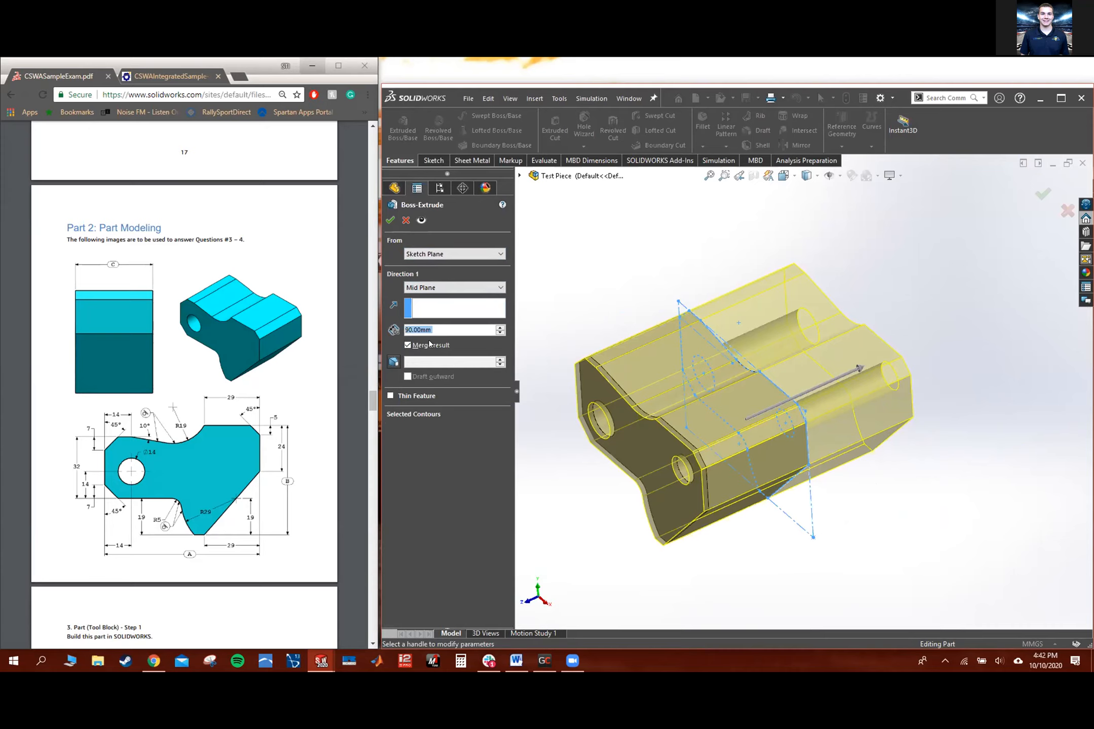
click(499, 333)
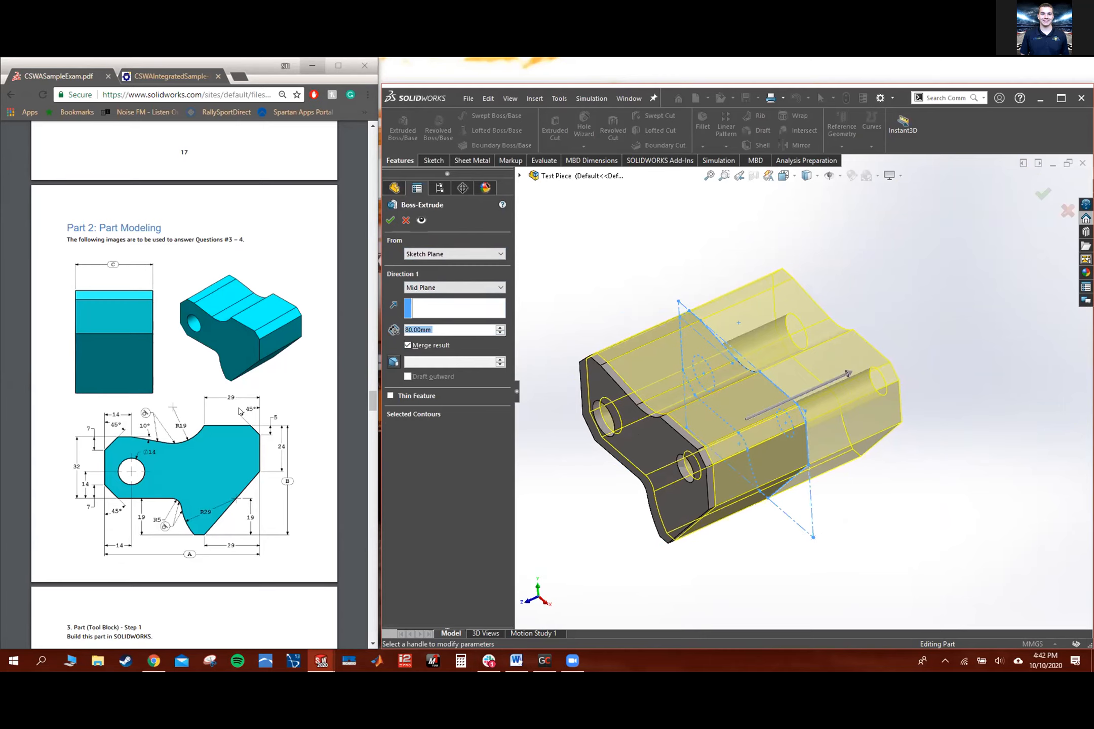
scroll(238, 411, down, 15)
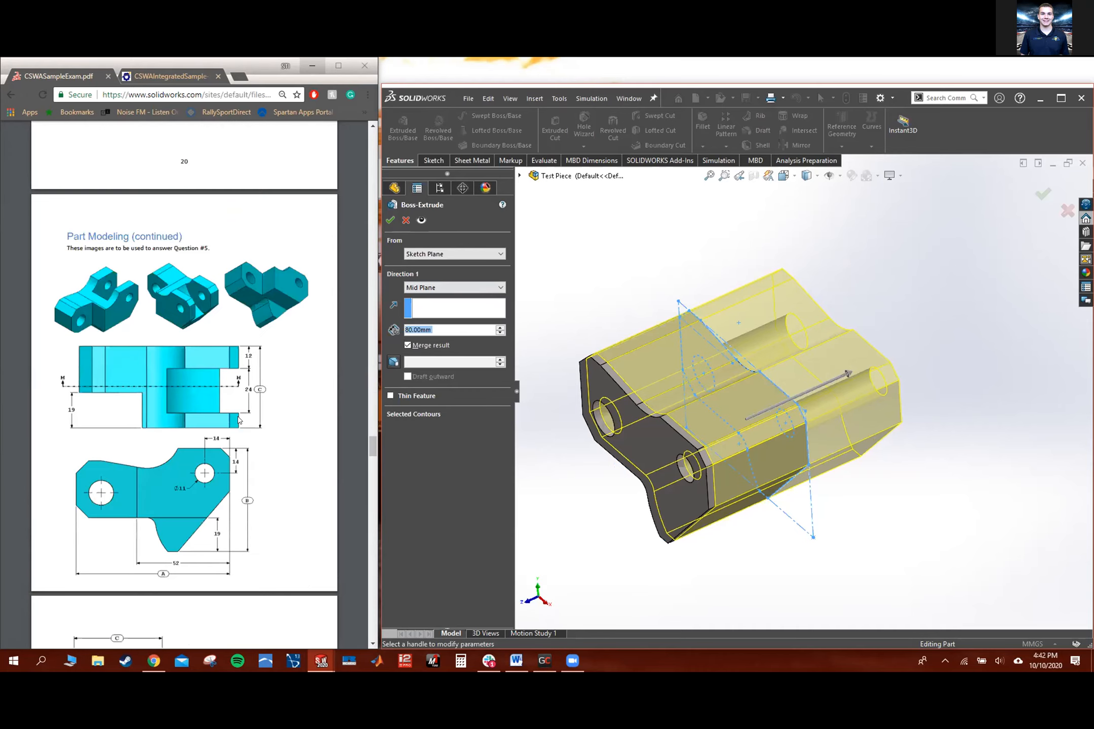
scroll(238, 420, up, 15)
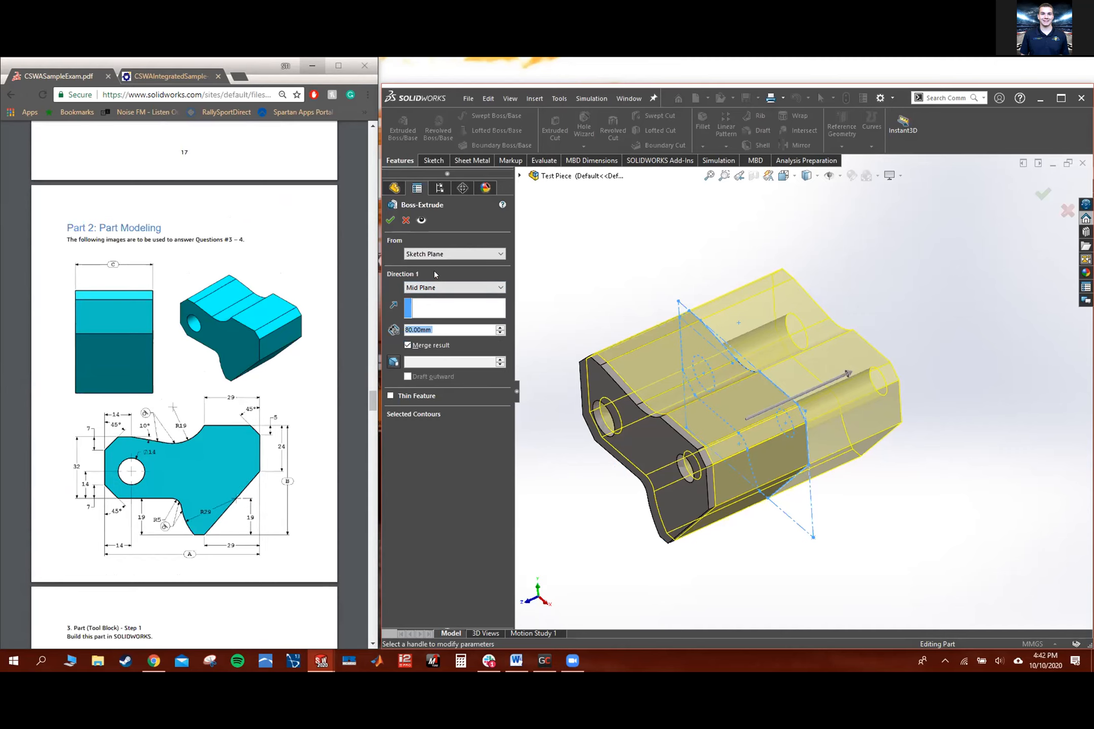
Finish the Mid Plane boss extrusion and bring up the Question #5 part modeling drawings in the exam PDF
click(390, 219)
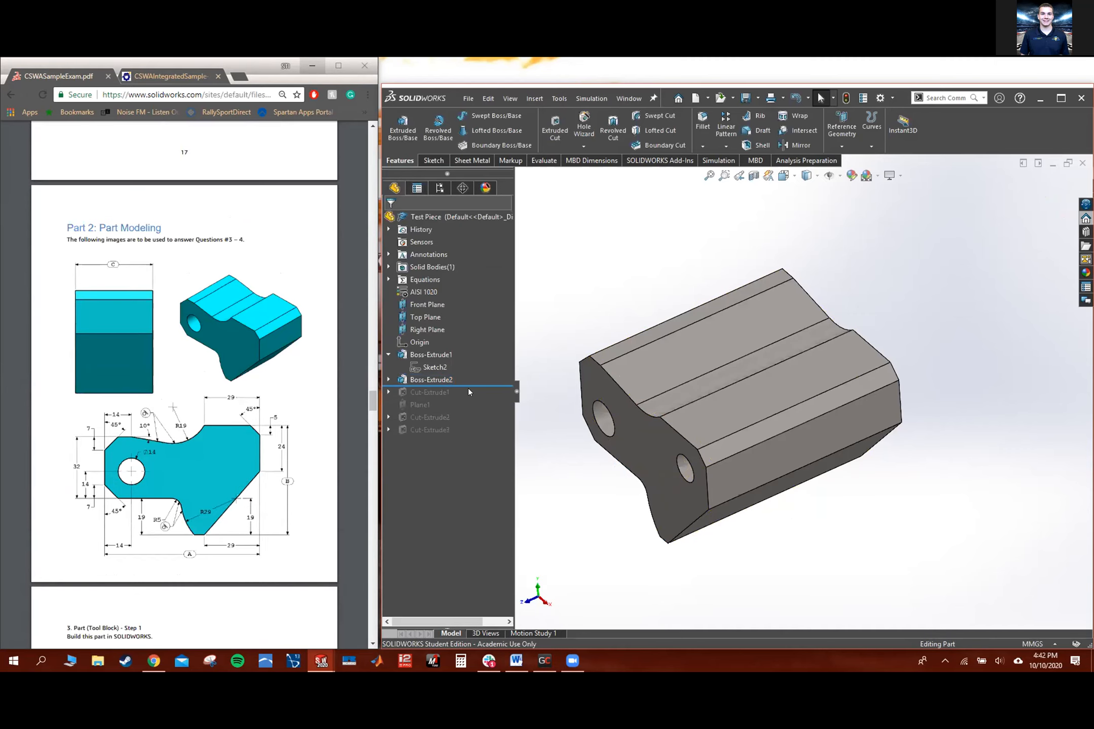
scroll(148, 409, down, 15)
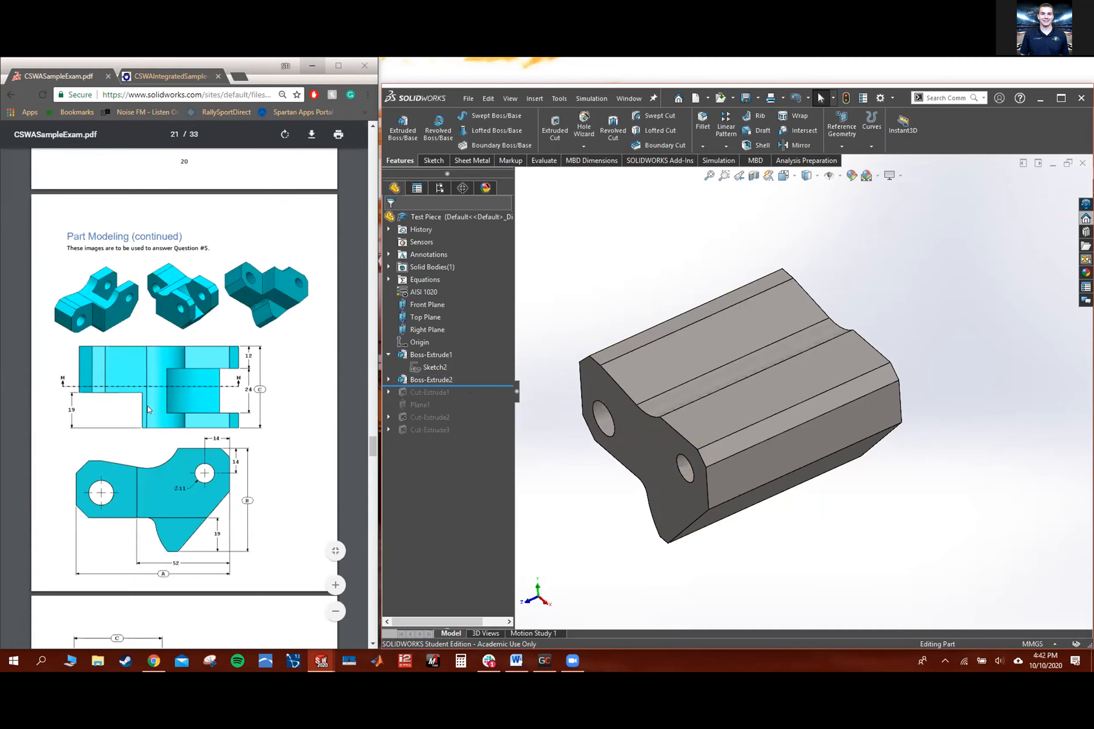
scroll(143, 421, up, 5)
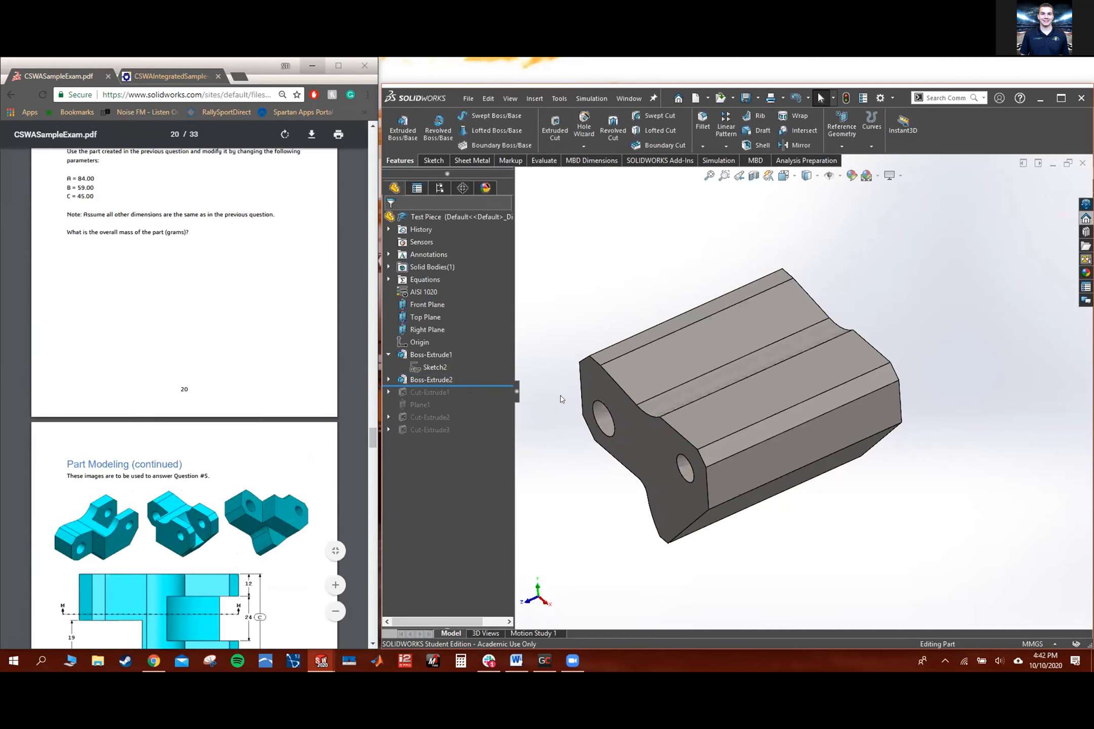
Roll the Test Piece's feature history forward to include Cut-Extrude1 and select that cut
drag(470, 387, 470, 399)
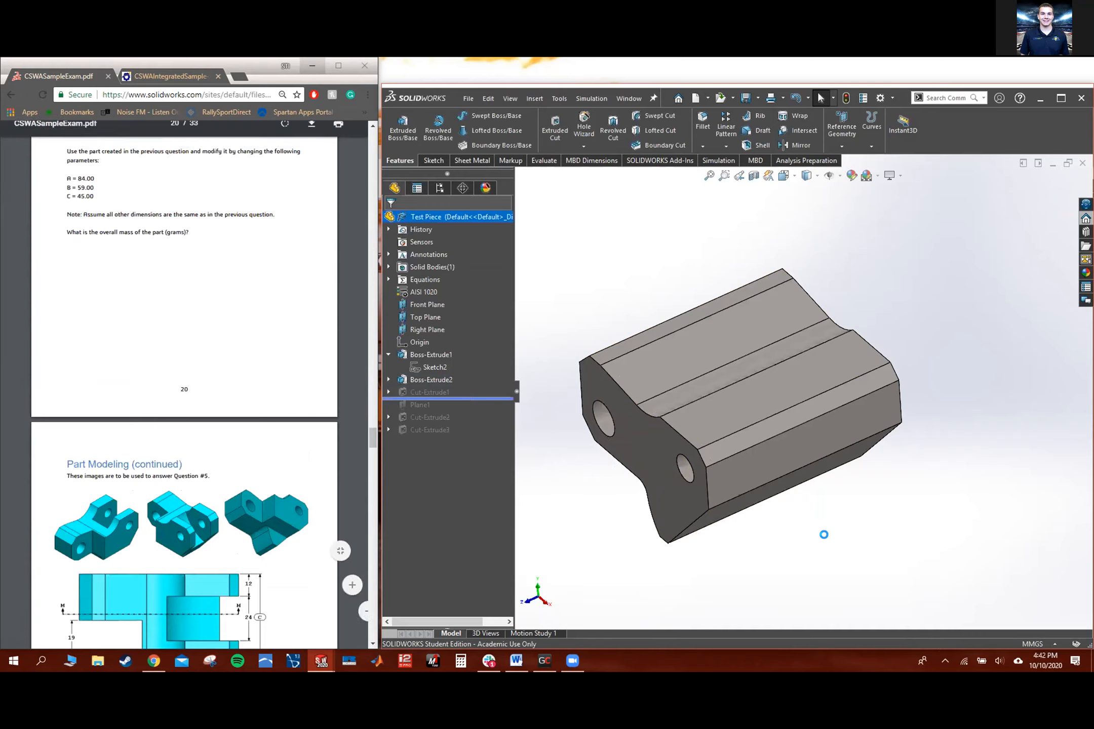
middle_drag(666, 425, 586, 440)
click(442, 393)
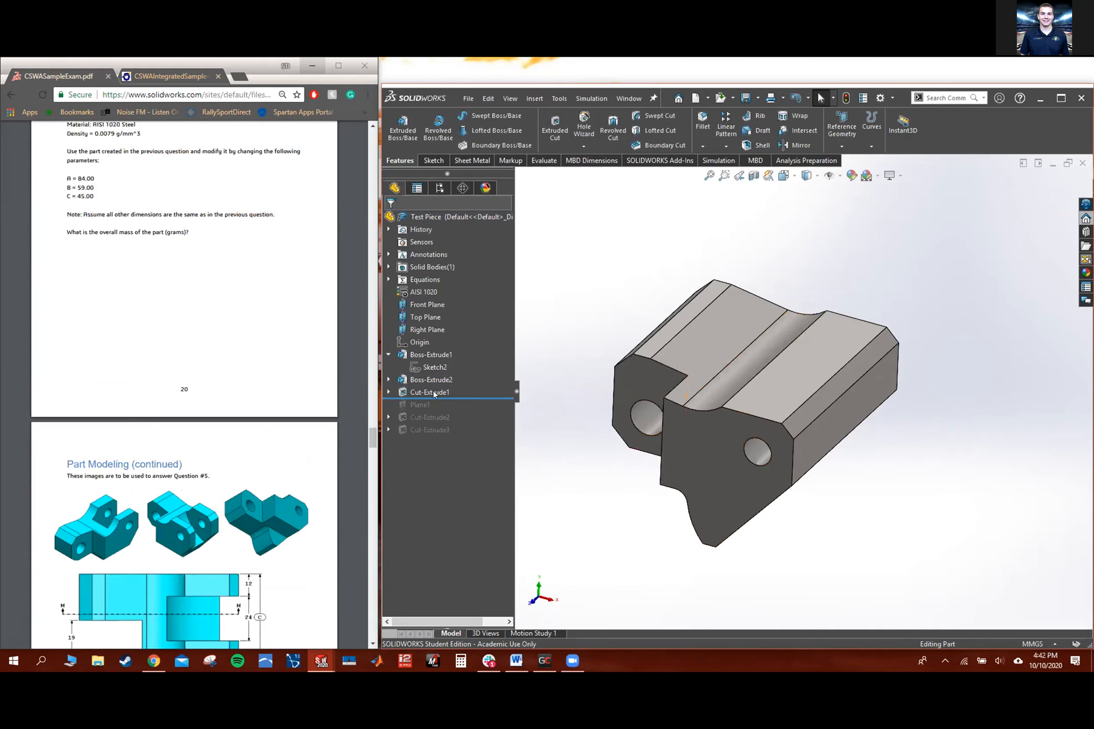
click(442, 394)
Compare the Part 2 and Tool Block Step 2 pages of the exam PDF with the Question #5 drawings
scroll(213, 435, down, 2)
scroll(212, 435, up, 15)
scroll(212, 434, up, 1)
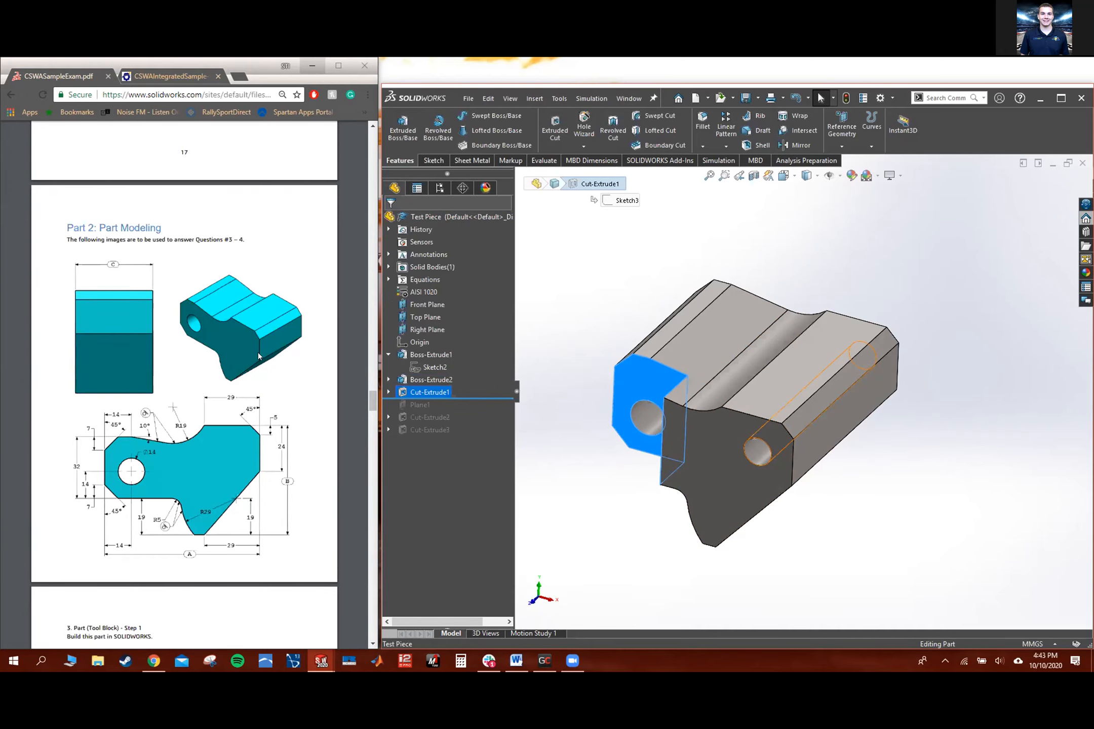
scroll(251, 457, down, 15)
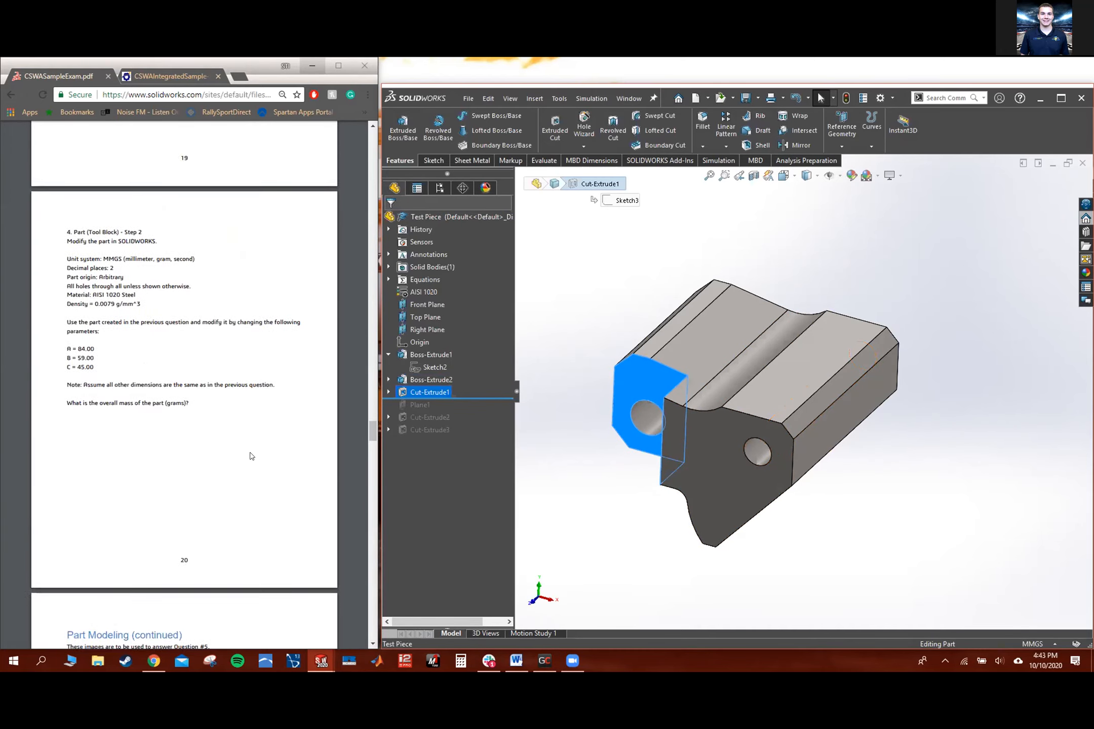
scroll(251, 457, up, 4)
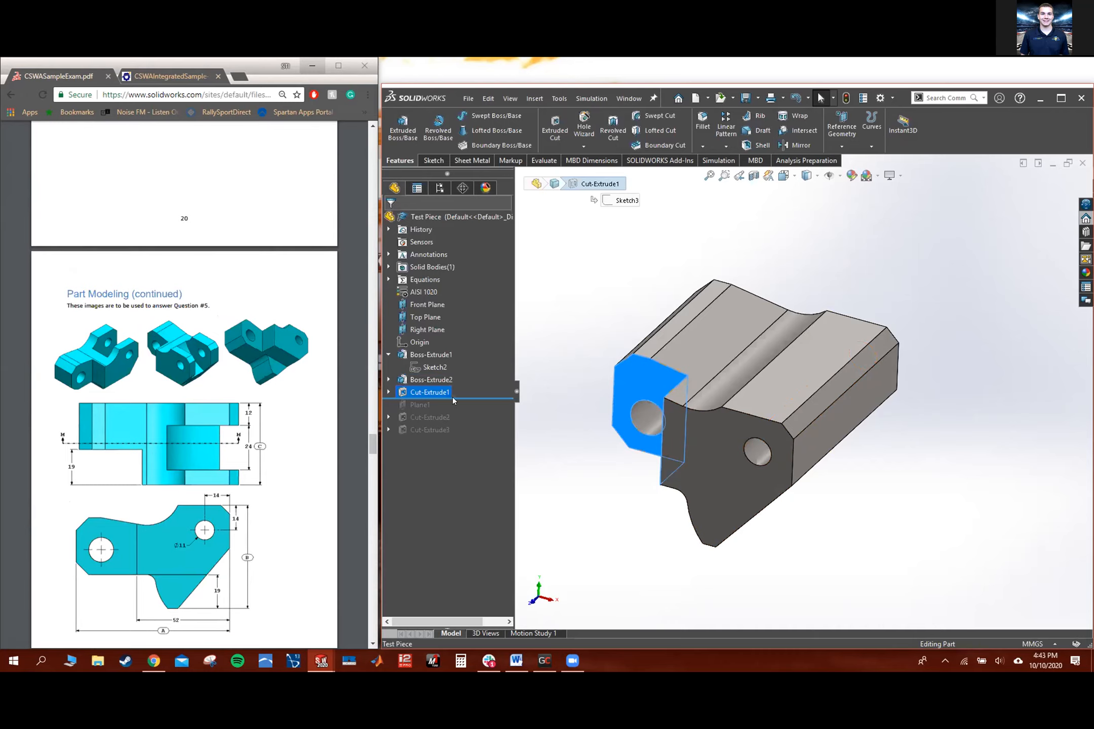
Roll the feature history forward through Cut-Extrude2 and Cut-Extrude3 and inspect the finished part
drag(470, 393, 459, 430)
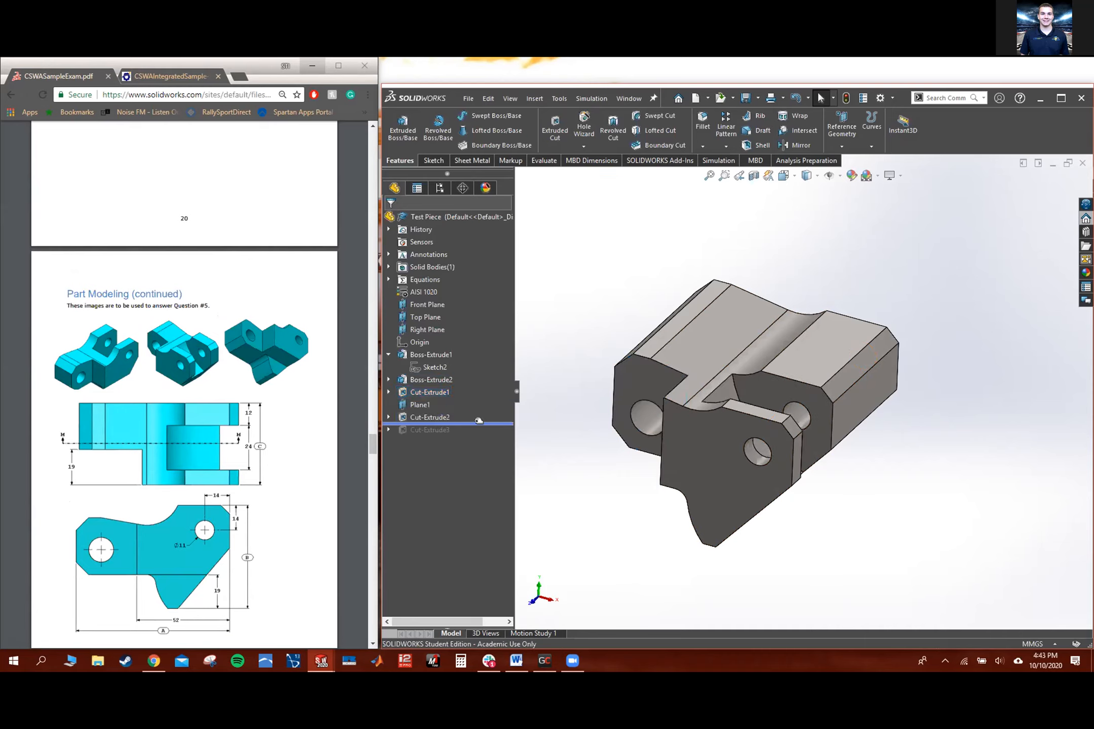
drag(463, 424, 469, 430)
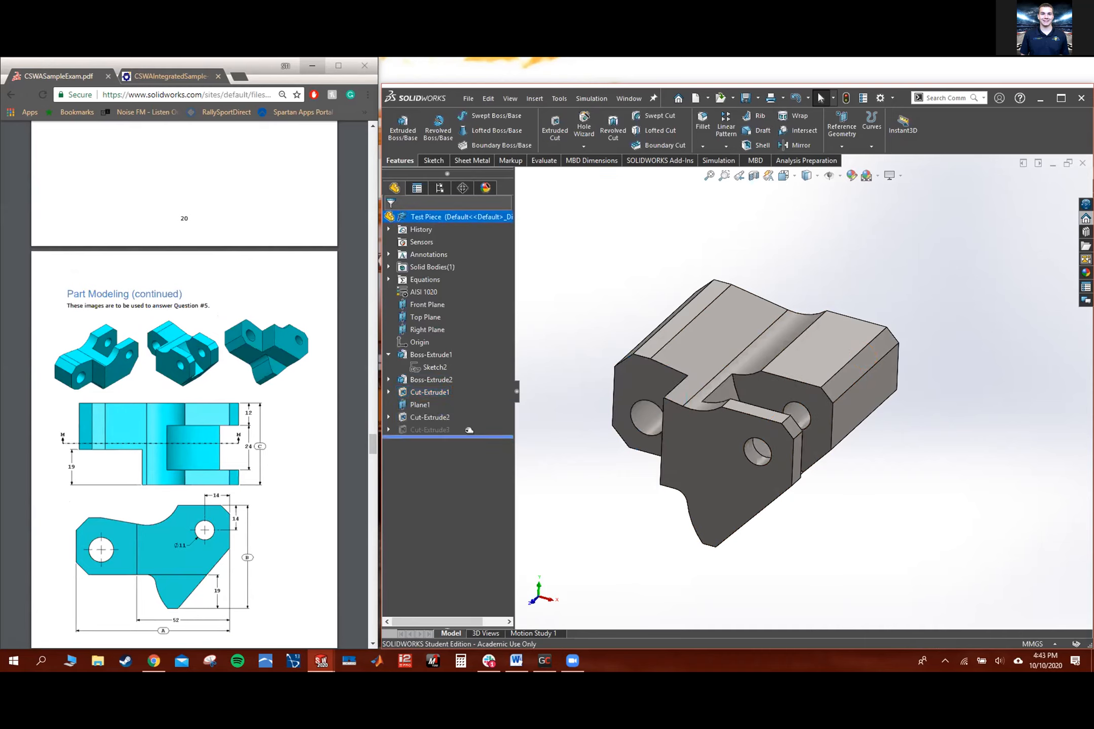
middle_drag(822, 459, 836, 436)
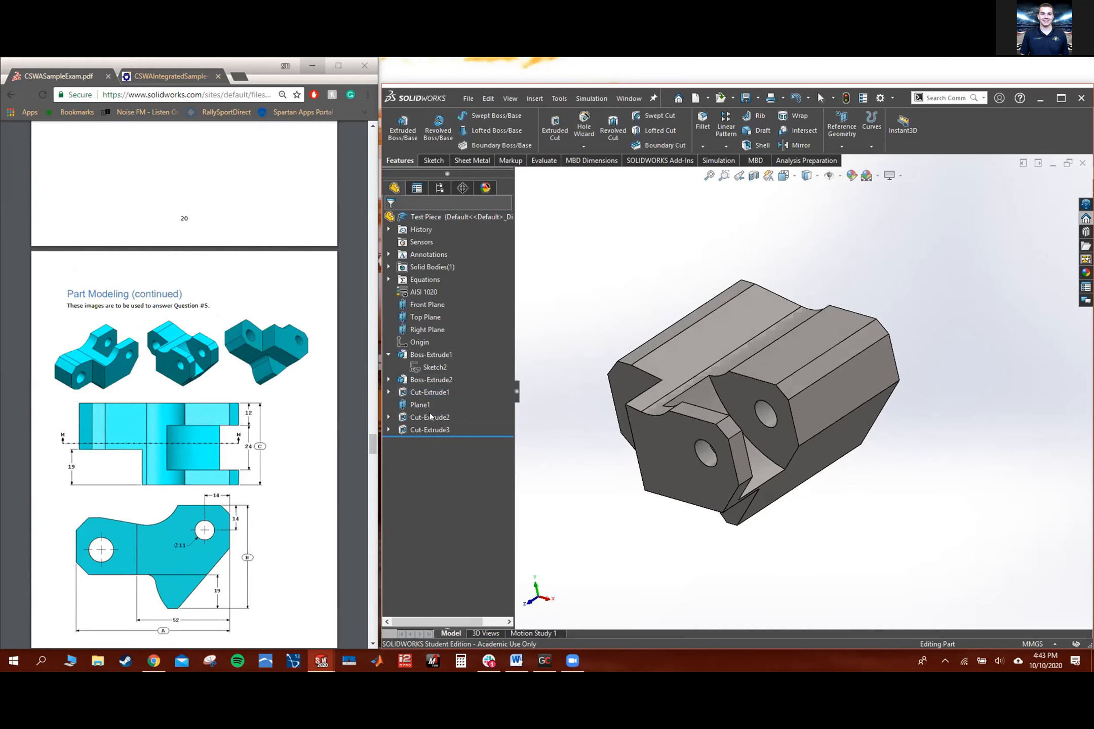
Roll the feature history back to just below Cut-Extrude1 and suppress Boss-Extrude2
mouse_move(469, 430)
mouse_down()
mouse_move(462, 358)
mouse_move(448, 397)
mouse_up()
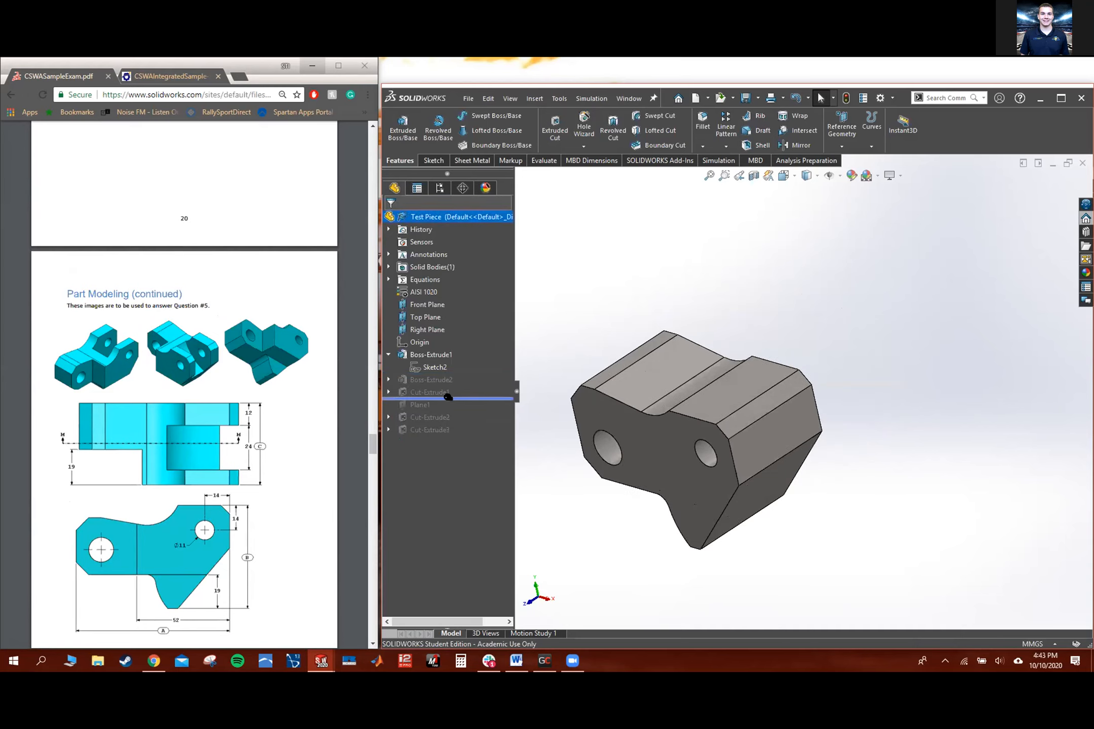
right_click(430, 380)
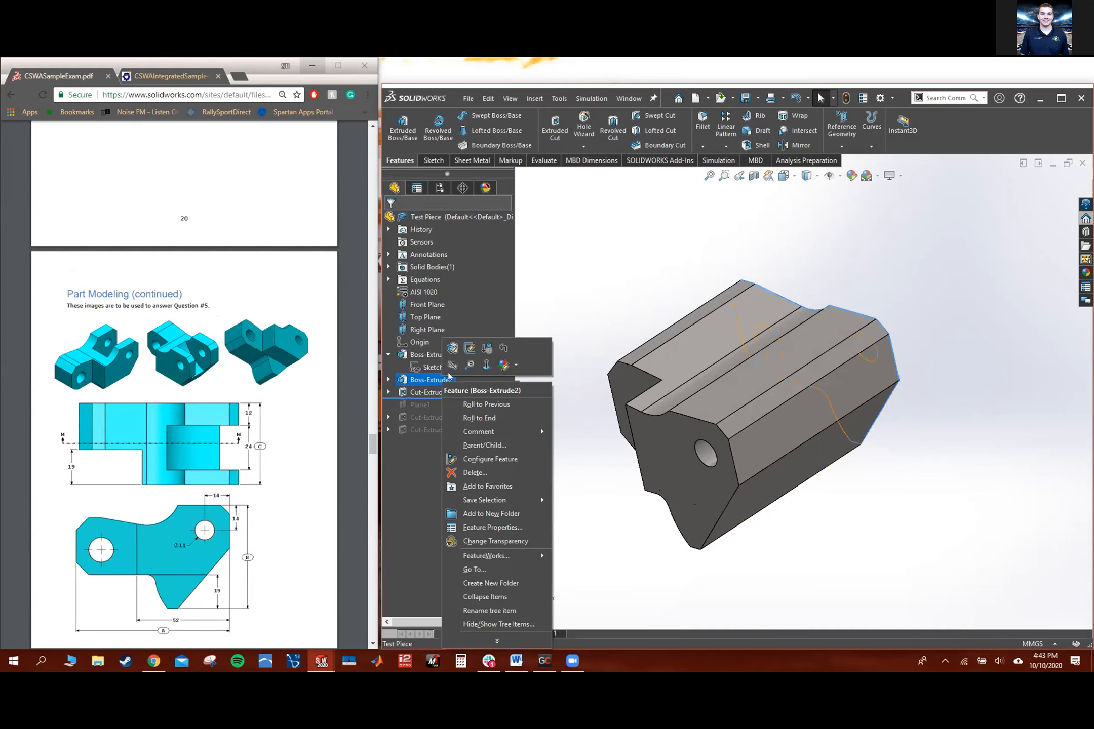
click(486, 347)
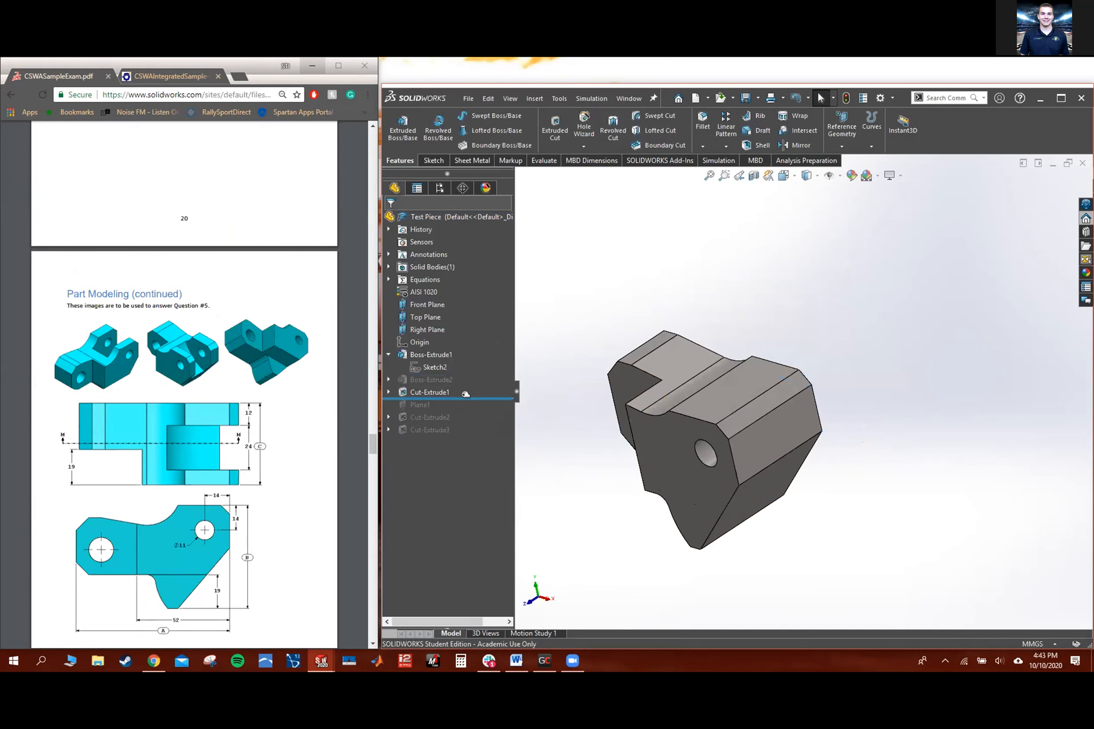
middle_drag(723, 538, 760, 529)
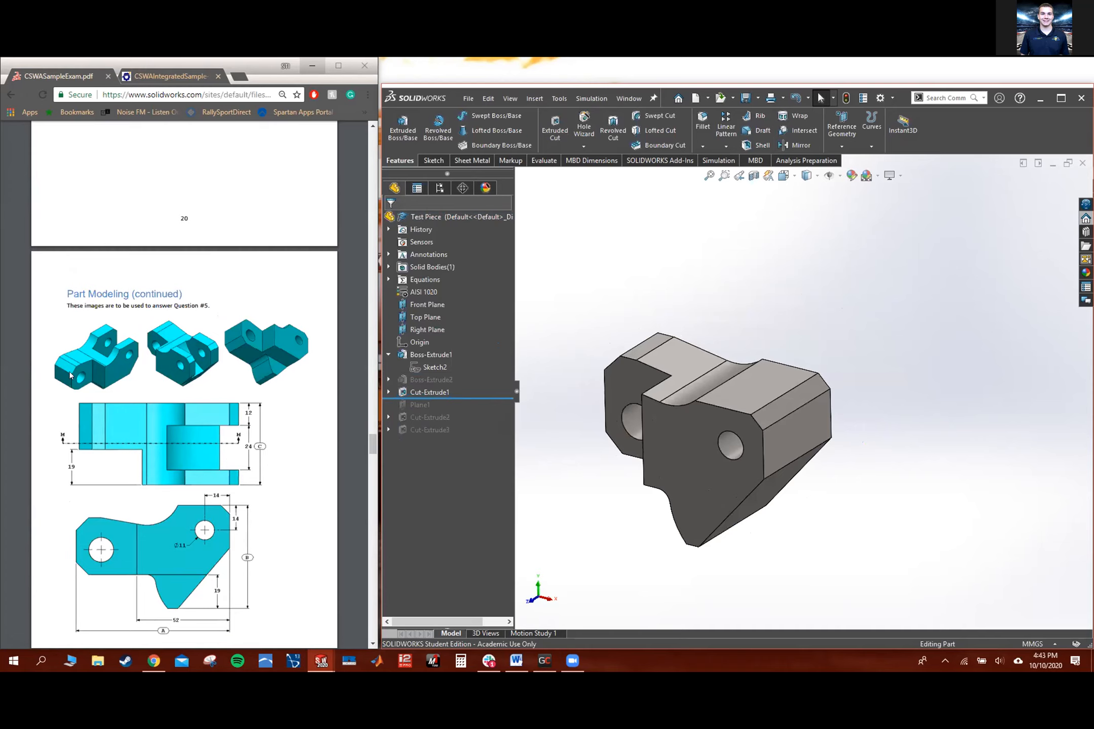
Open Cut-Extrude1's Sketch3 for editing and examine its profile, hole and horizontal dimension normal to the sketch plane
click(429, 392)
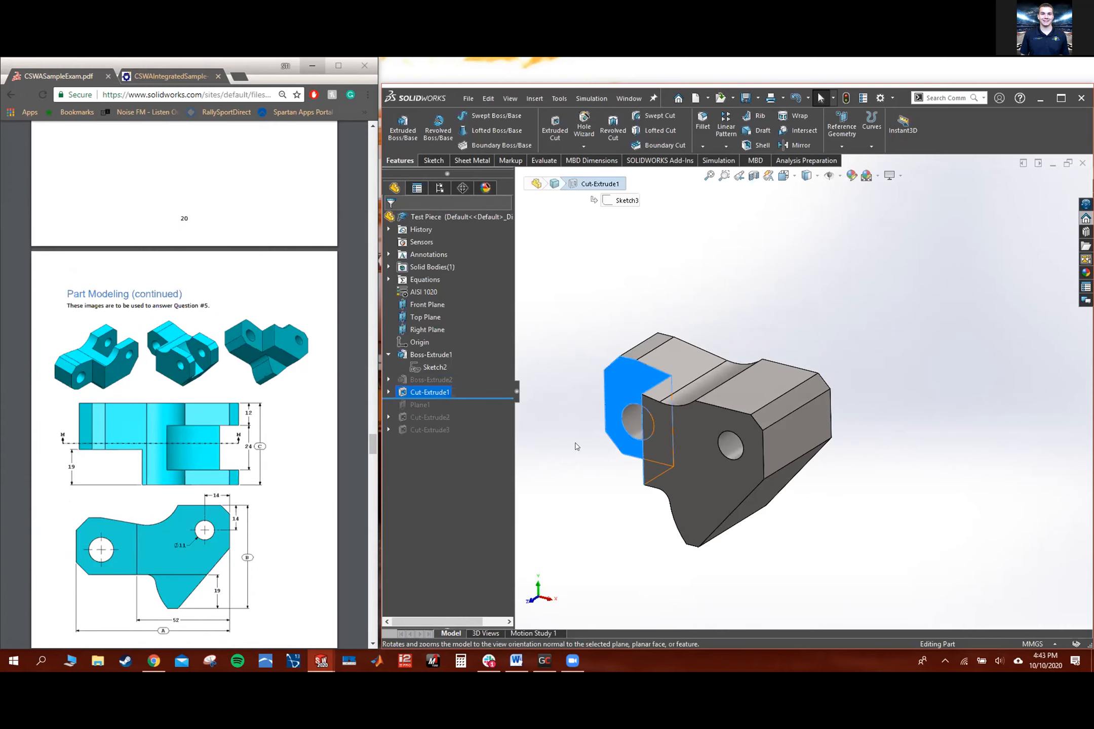
click(389, 392)
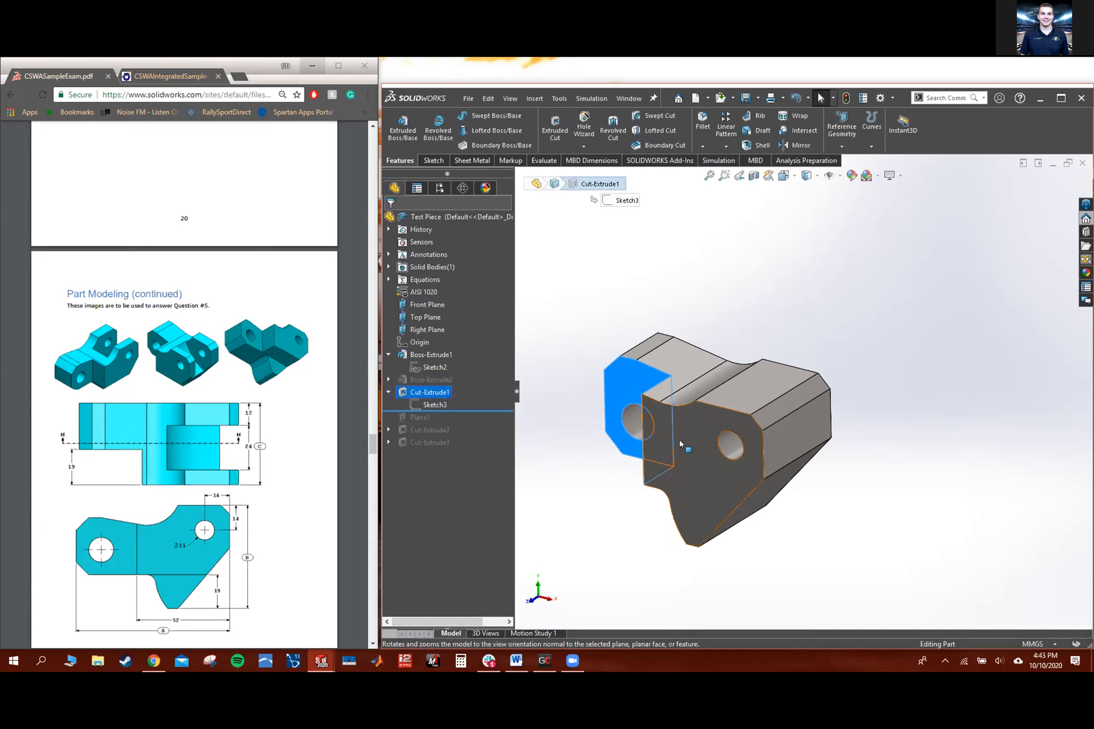
click(433, 404)
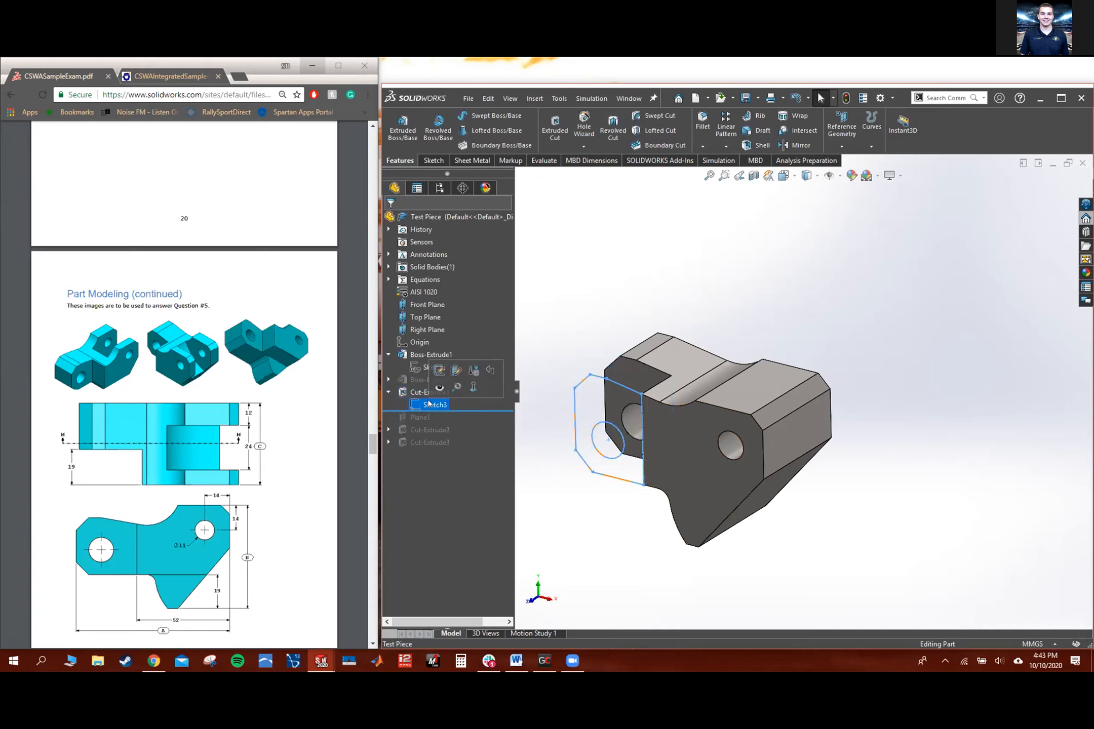
click(434, 375)
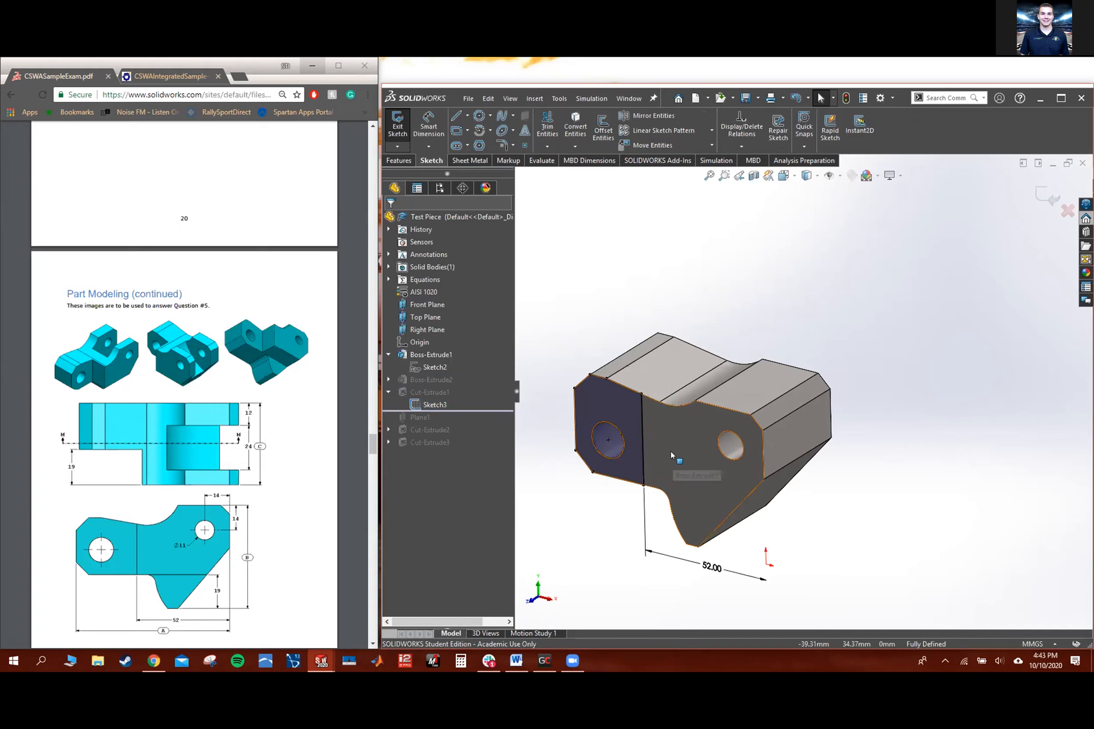
key(ctrl+8)
scroll(750, 261, up, 2)
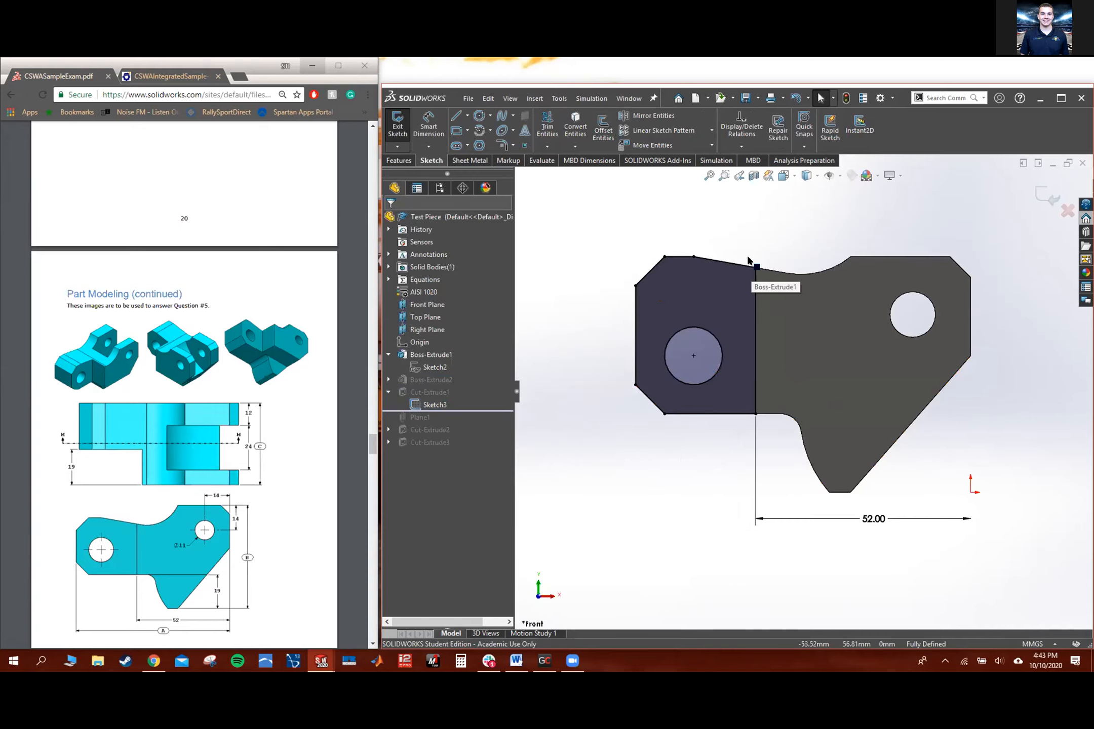
scroll(767, 279, down, 2)
scroll(922, 556, up, 2)
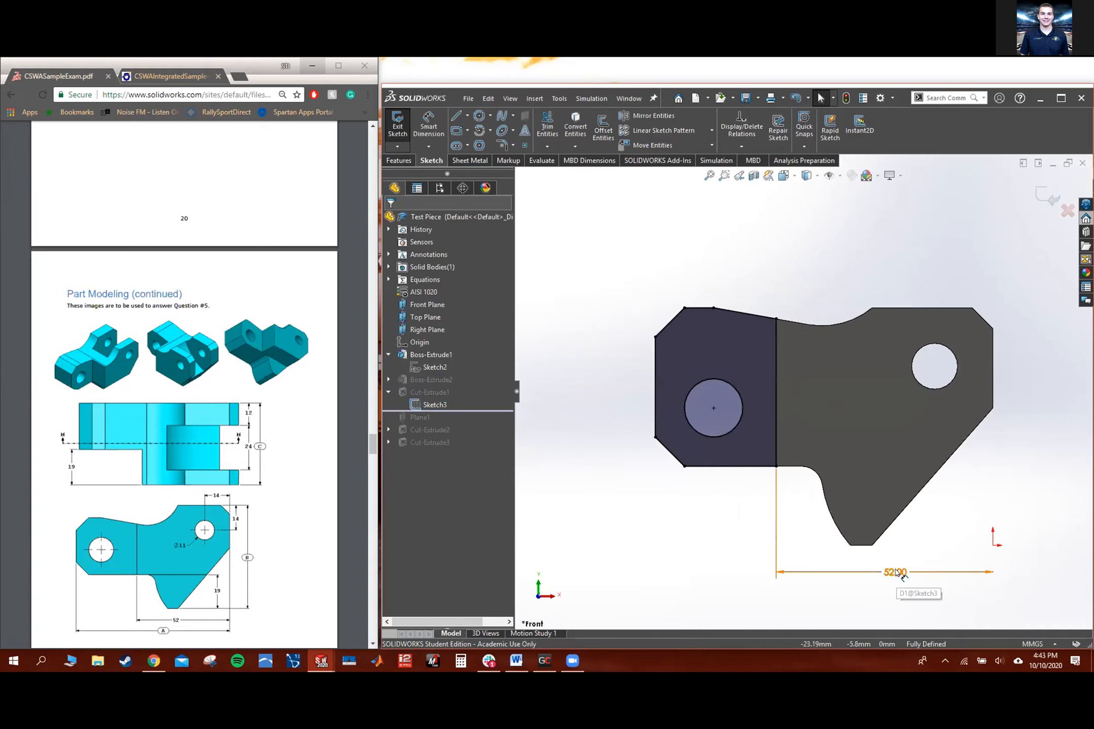
scroll(746, 328, down, 3)
scroll(703, 453, down, 2)
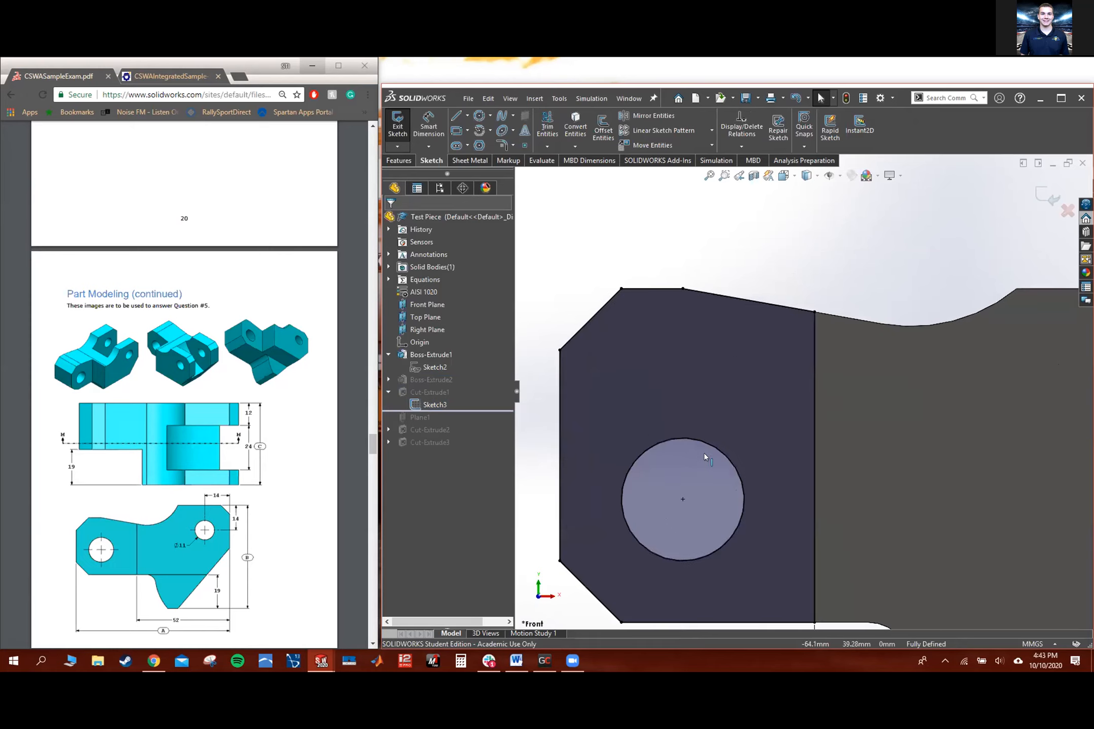
scroll(715, 432, up, 3)
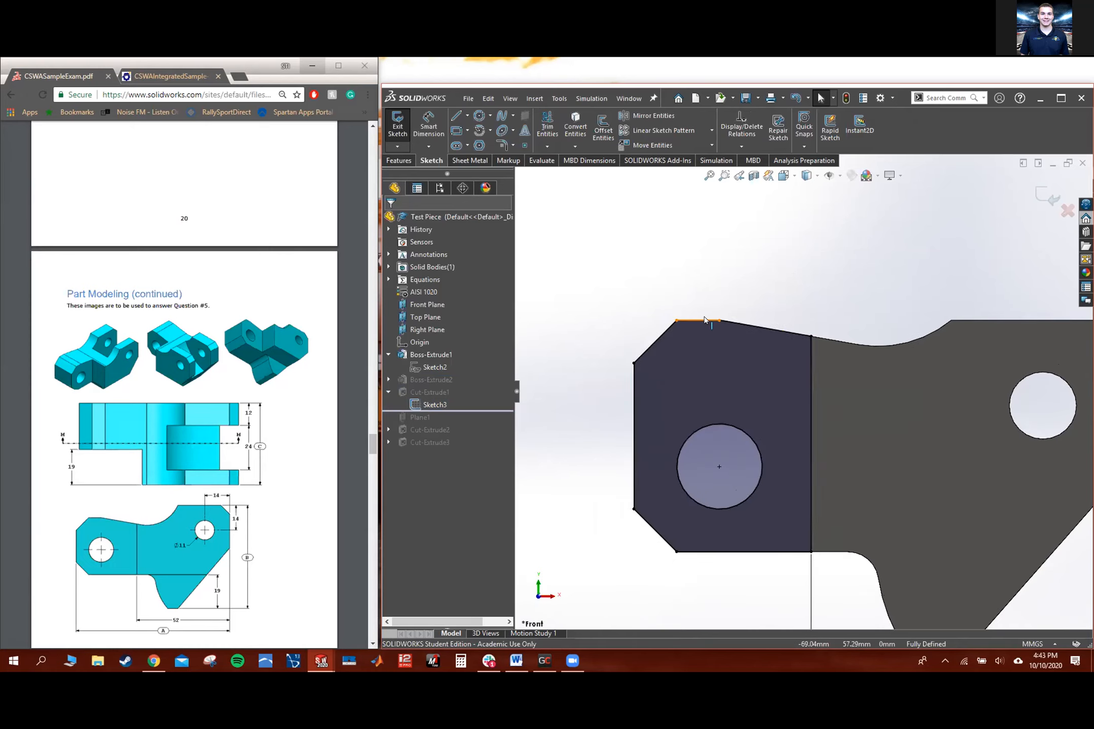
Convert the front face's right vertical, slanted, short bottom and lower curved edges into Sketch3 entities
click(577, 127)
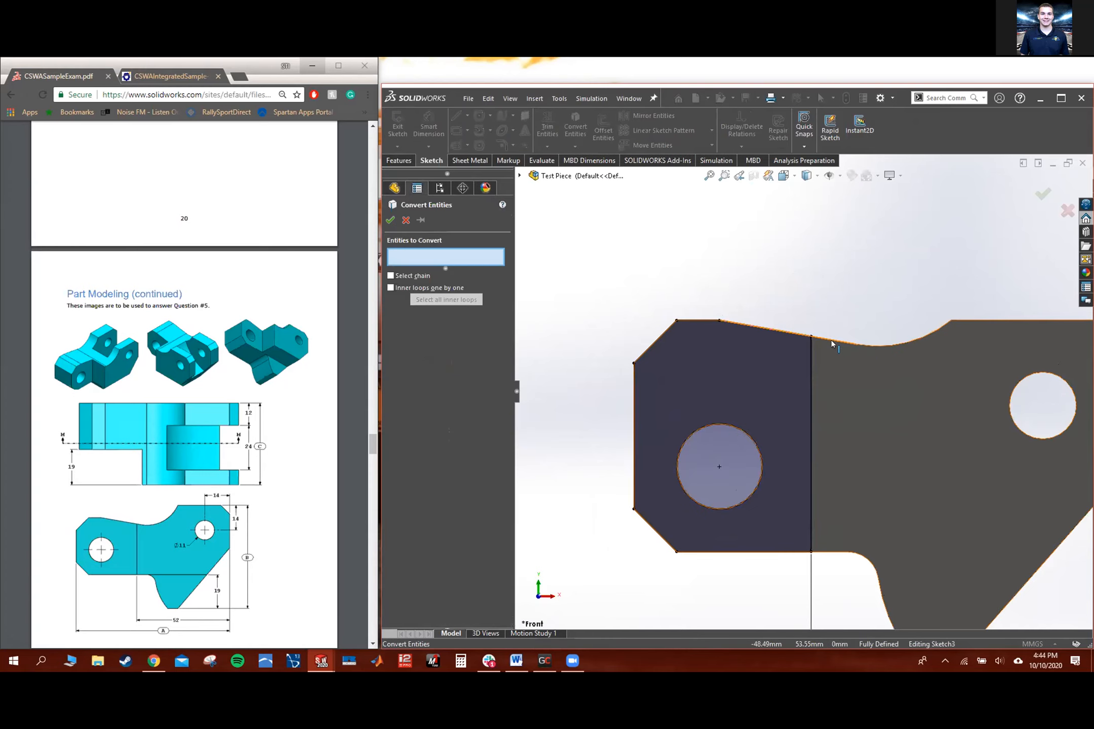
scroll(953, 485, up, 4)
scroll(891, 395, down, 3)
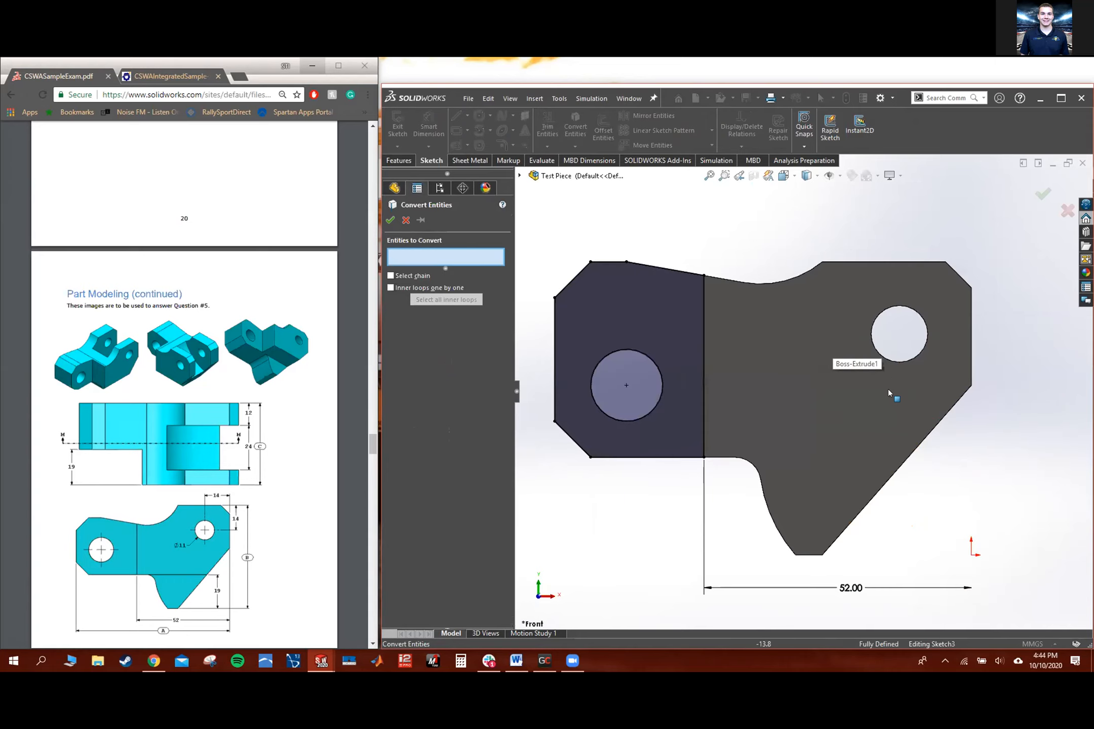
scroll(888, 325, up, 2)
scroll(835, 374, down, 2)
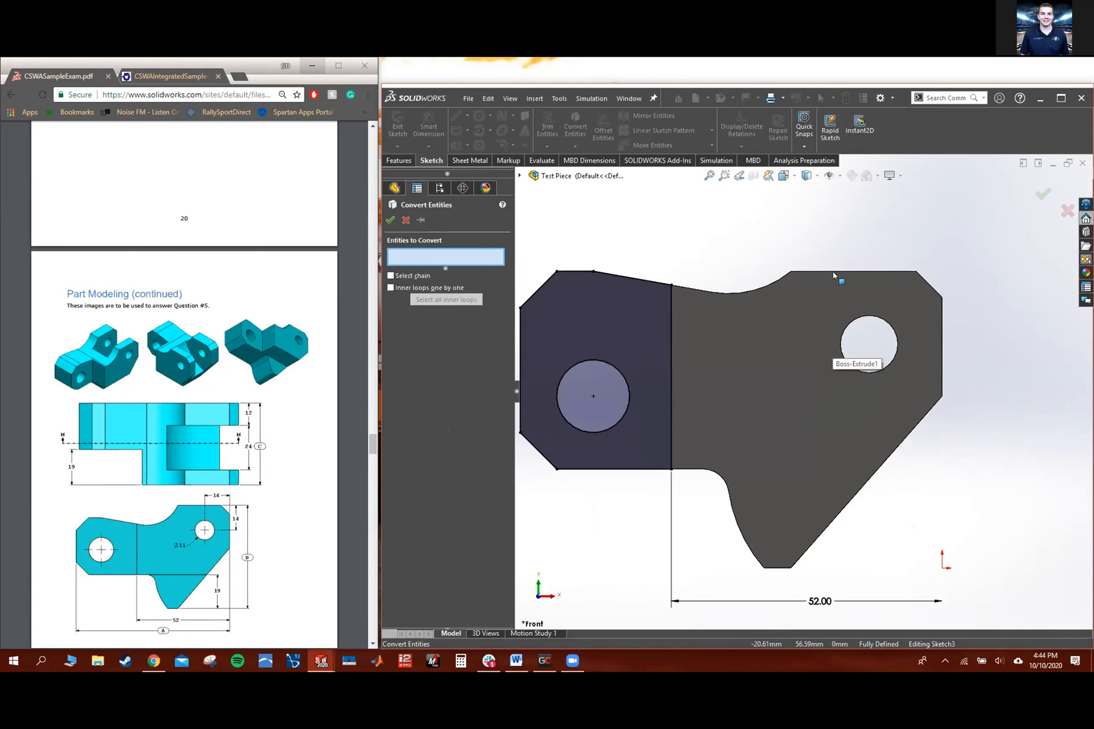
click(942, 348)
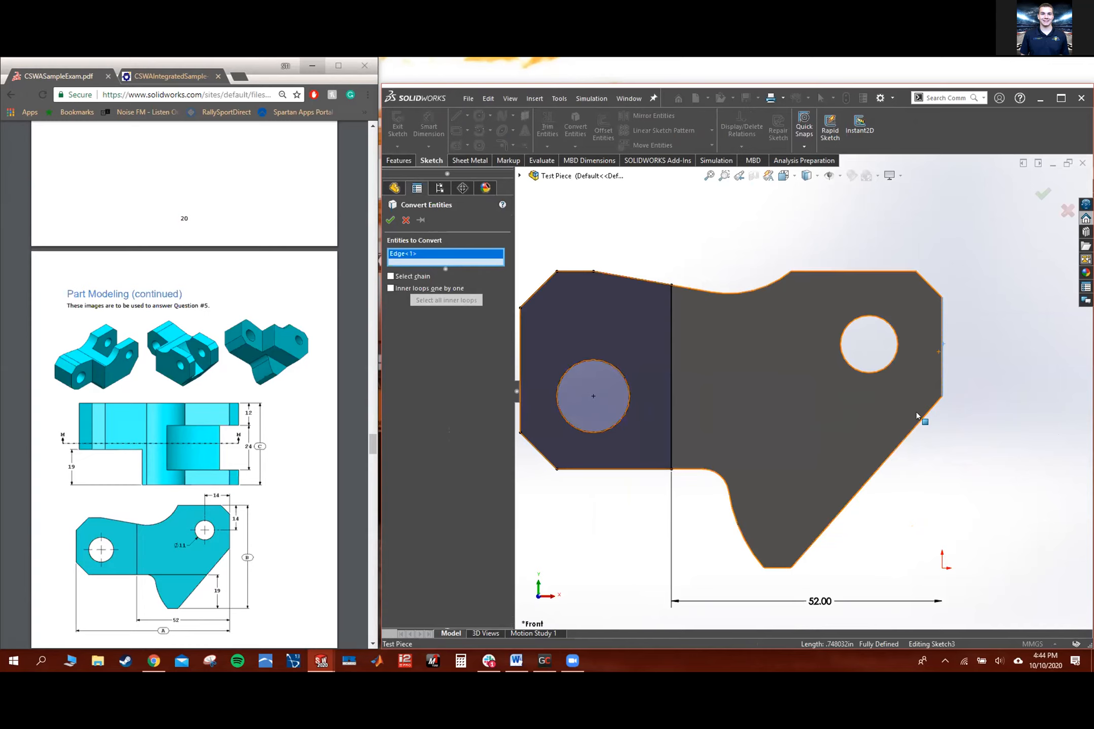
click(900, 448)
click(779, 569)
click(745, 533)
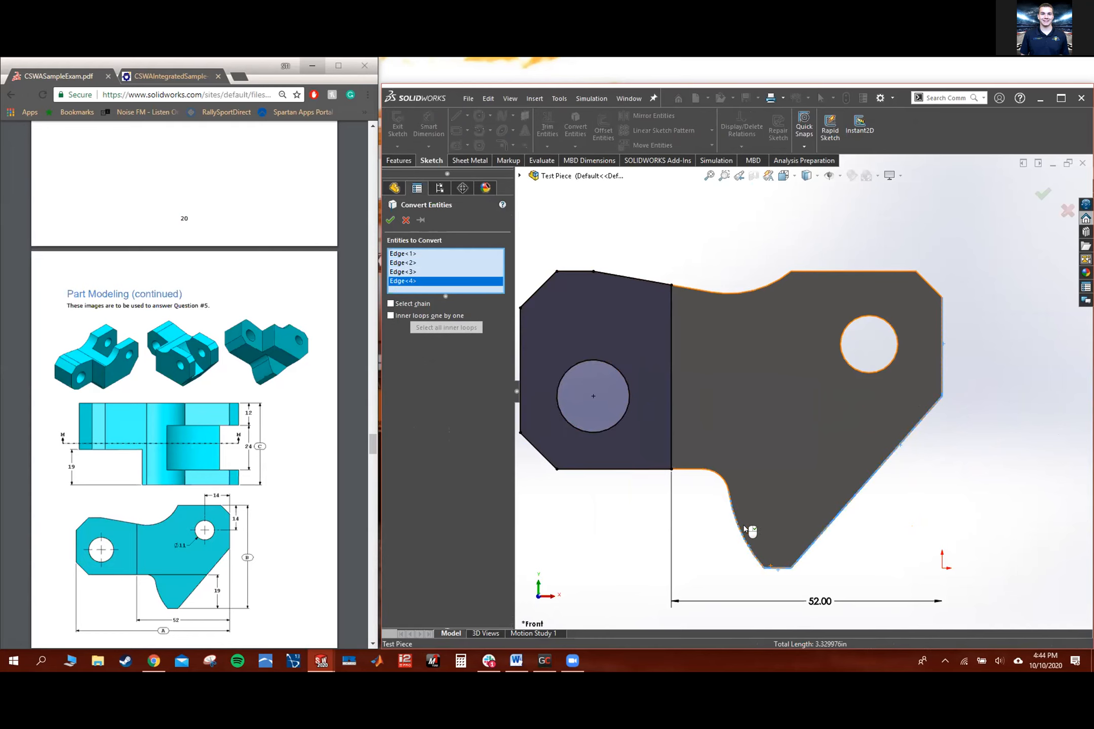
click(389, 220)
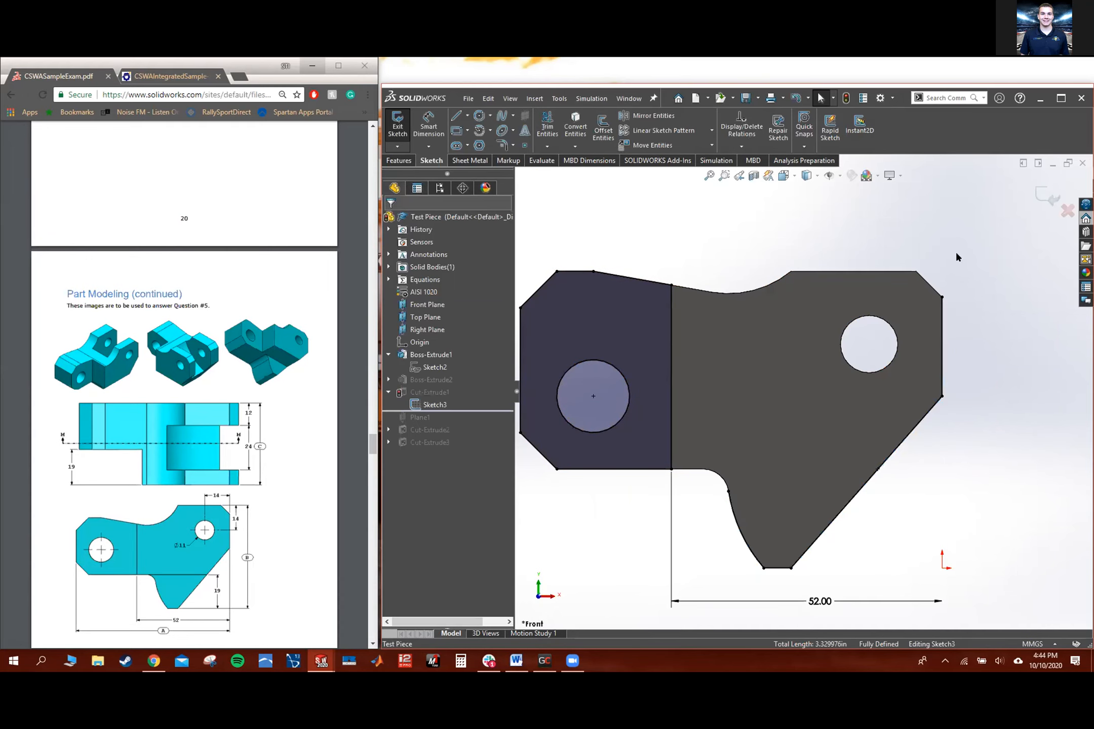
Undo the conversion of the four outer edges in Sketch3
middle_drag(940, 371, 734, 467)
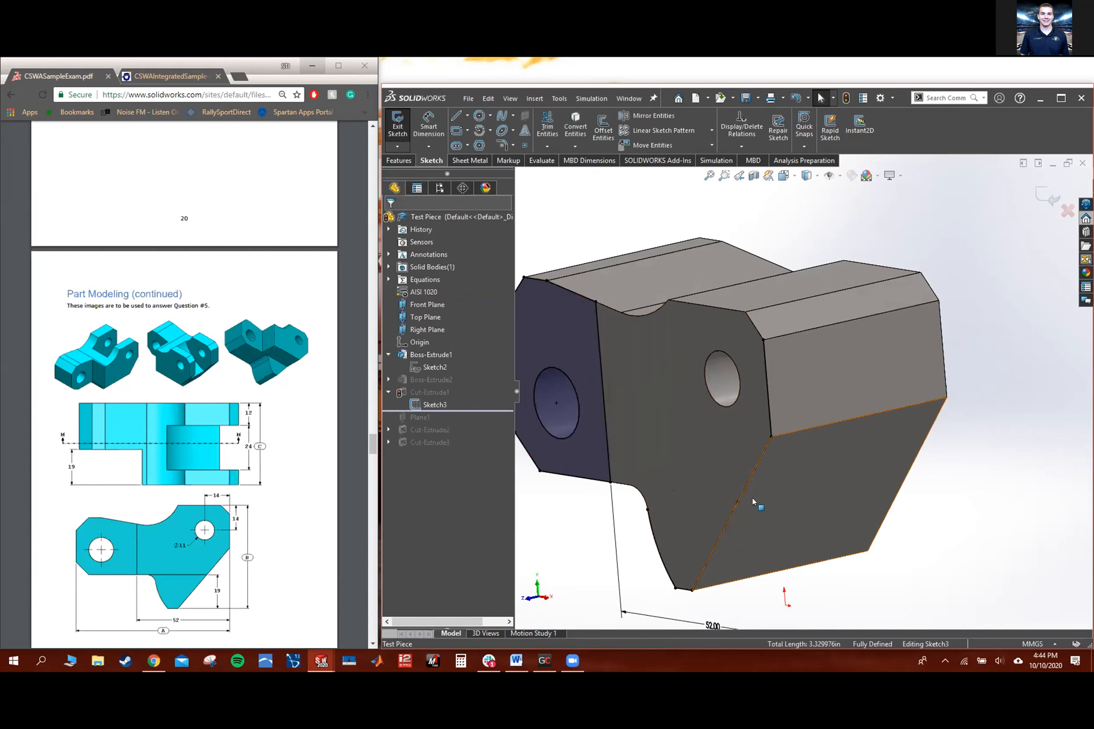
click(683, 335)
click(1042, 481)
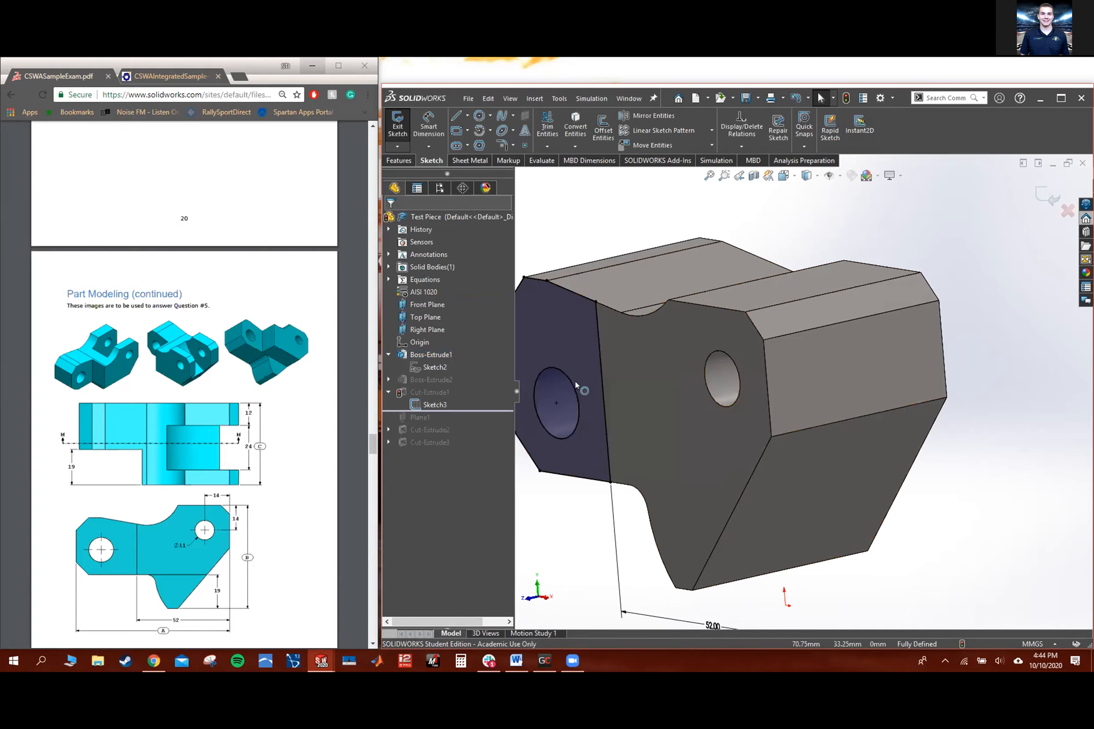
Examine Sketch3's closed cut profile and hole on the block from the front and from angled views
middle_drag(583, 389, 633, 388)
scroll(633, 397, up, 2)
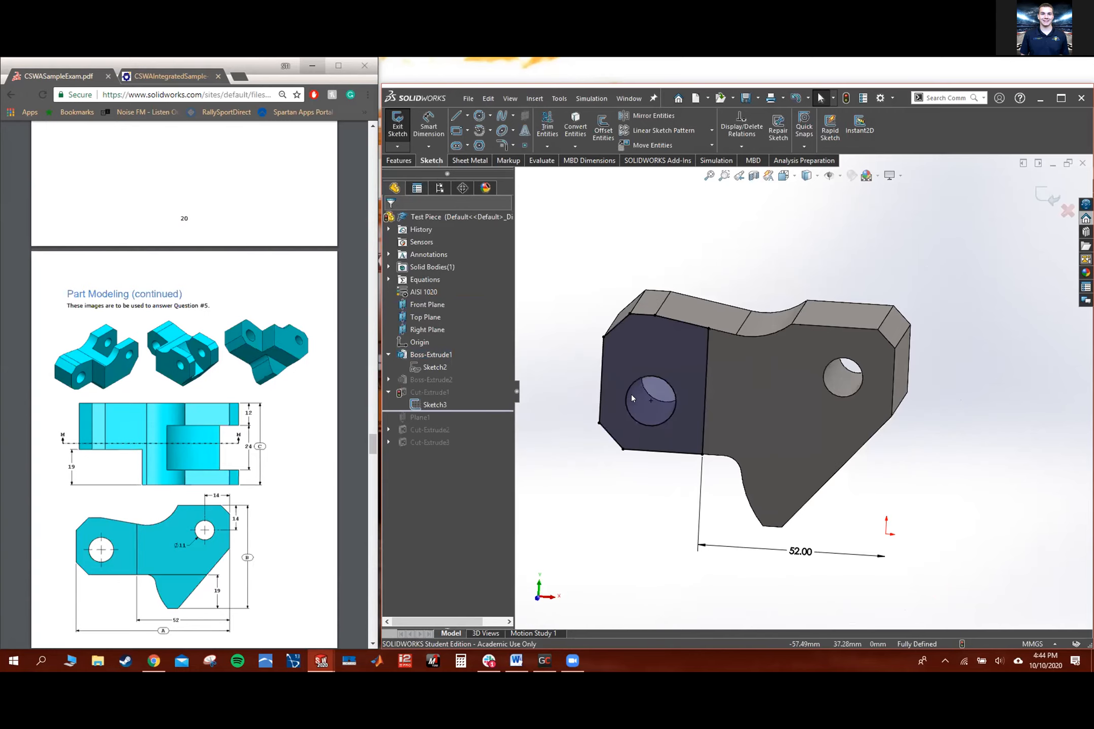
key(ctrl+1)
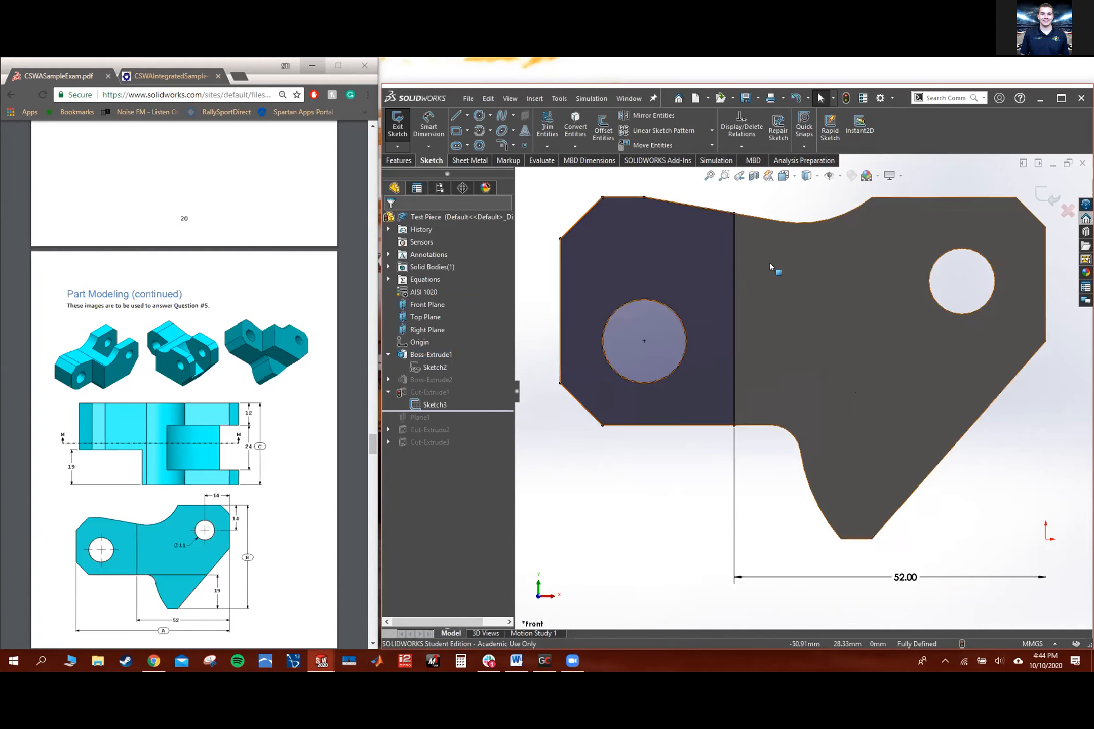
scroll(774, 275, up, 2)
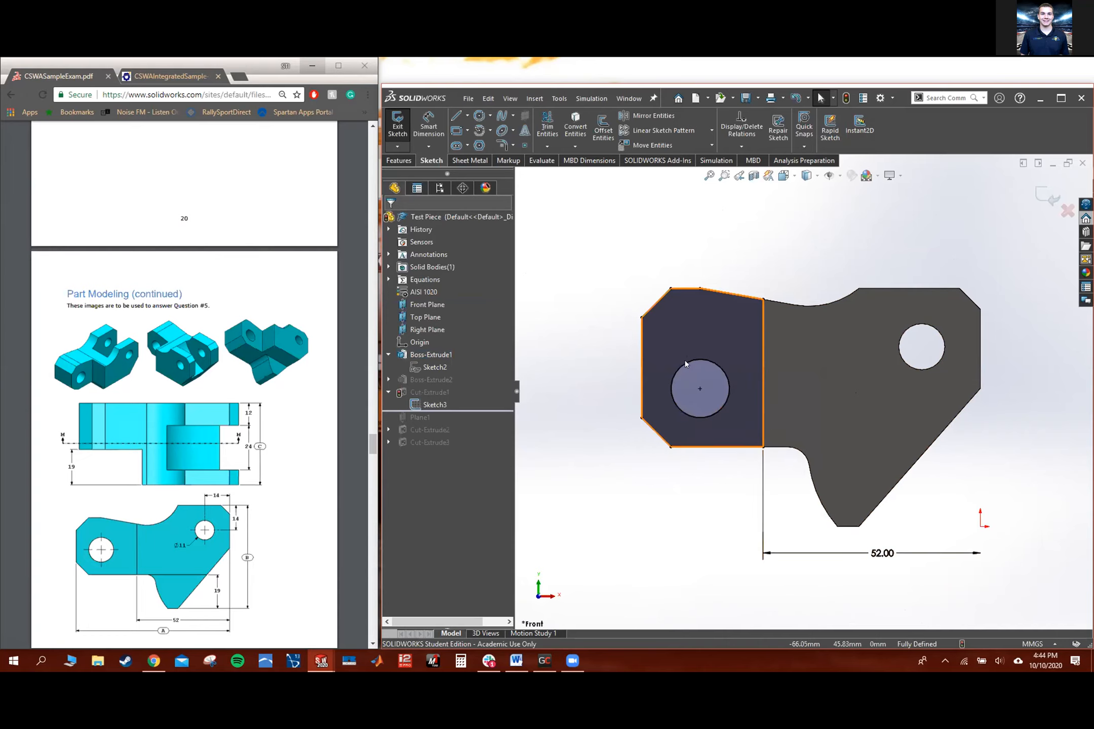
middle_drag(690, 361, 805, 403)
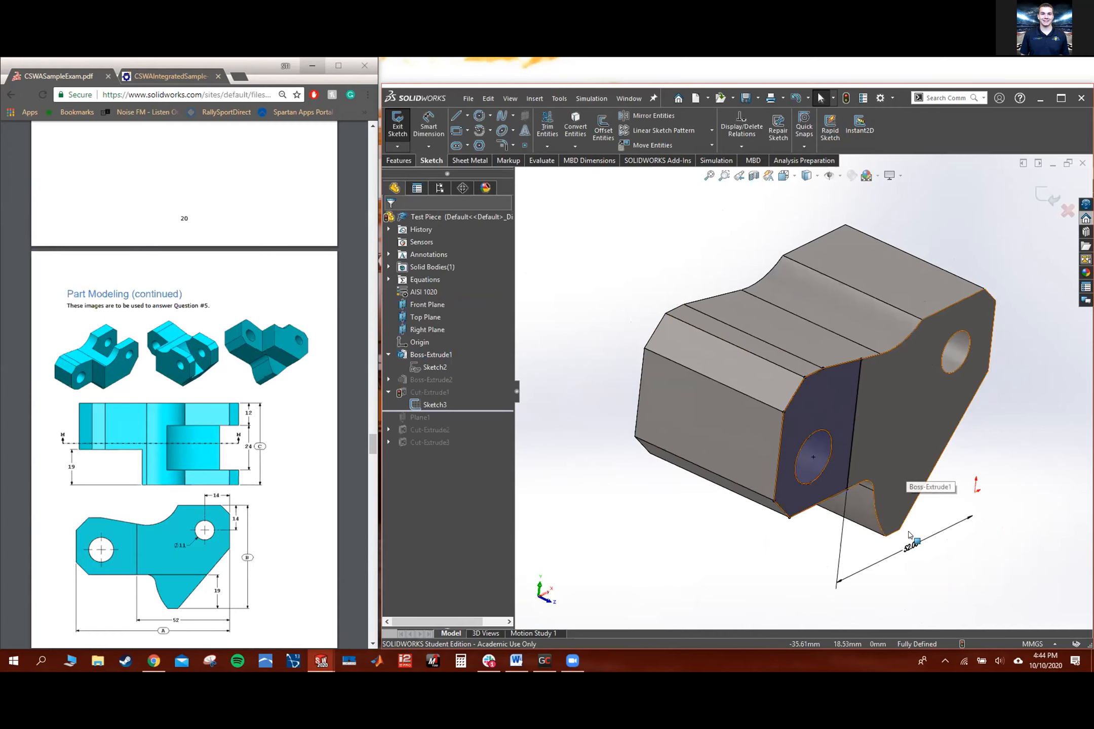
Check Sketch3's cut profile on the block from the front and from angled views, and exit the sketch
mouse_move(820, 467)
middle_down()
mouse_move(779, 405)
mouse_move(734, 440)
mouse_move(703, 446)
middle_up()
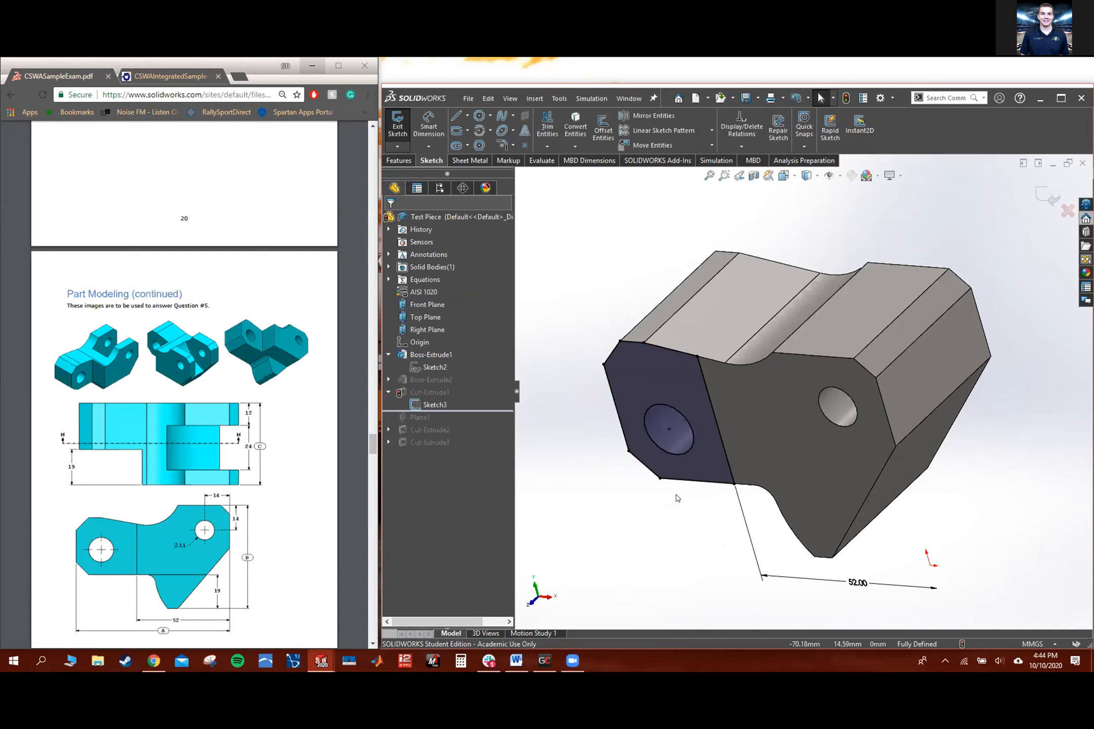
key(ctrl+1)
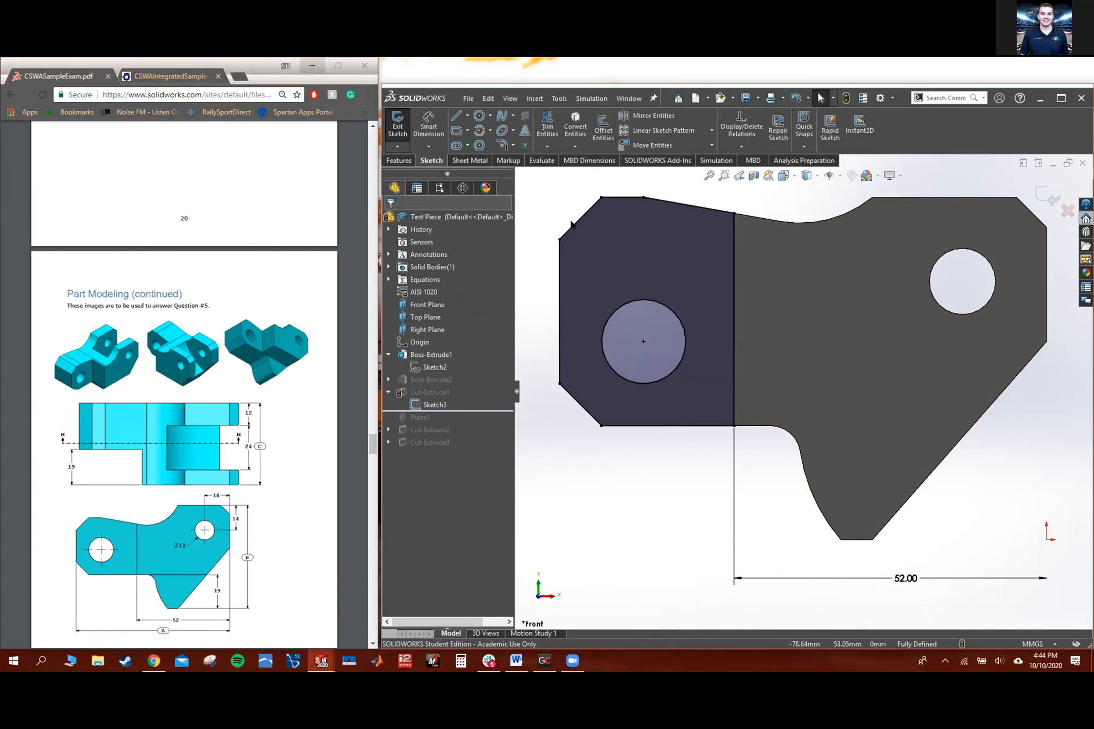
middle_drag(790, 330, 754, 343)
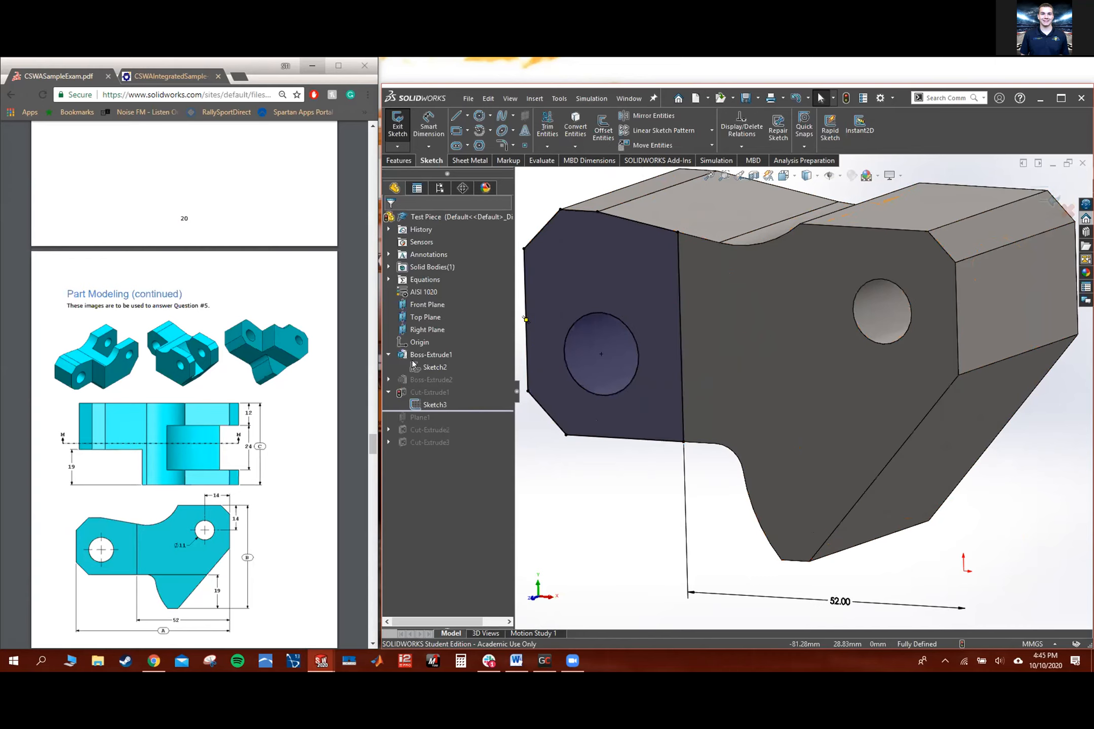
drag(431, 380, 422, 407)
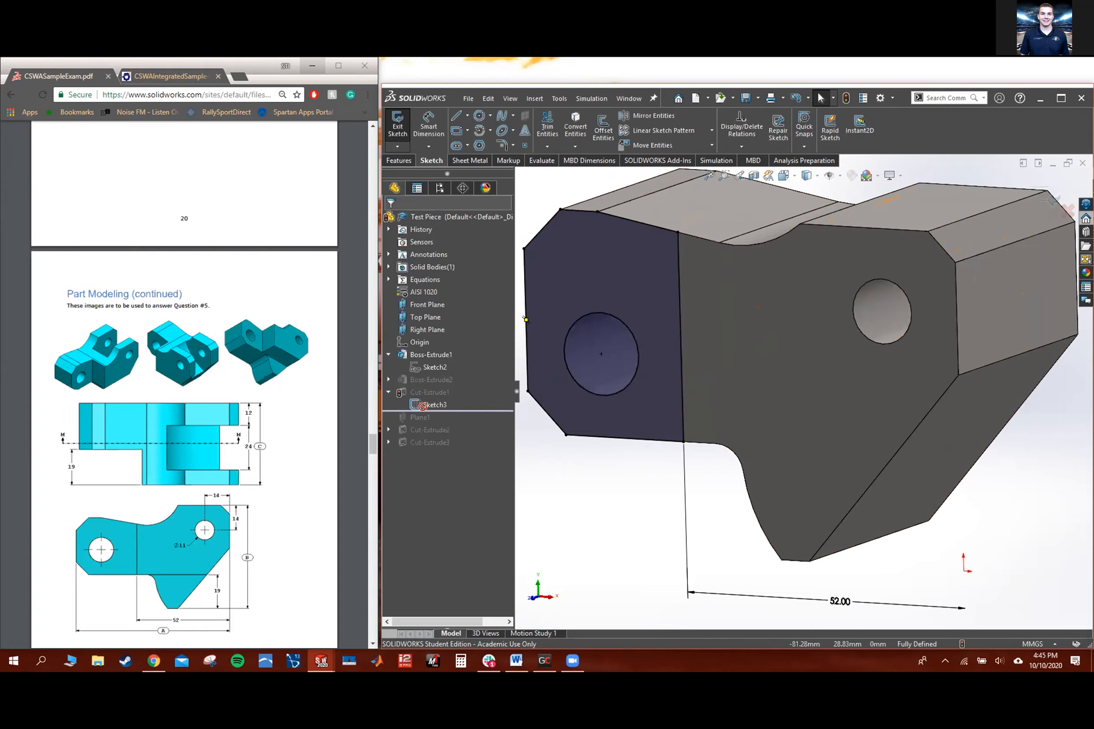
click(397, 126)
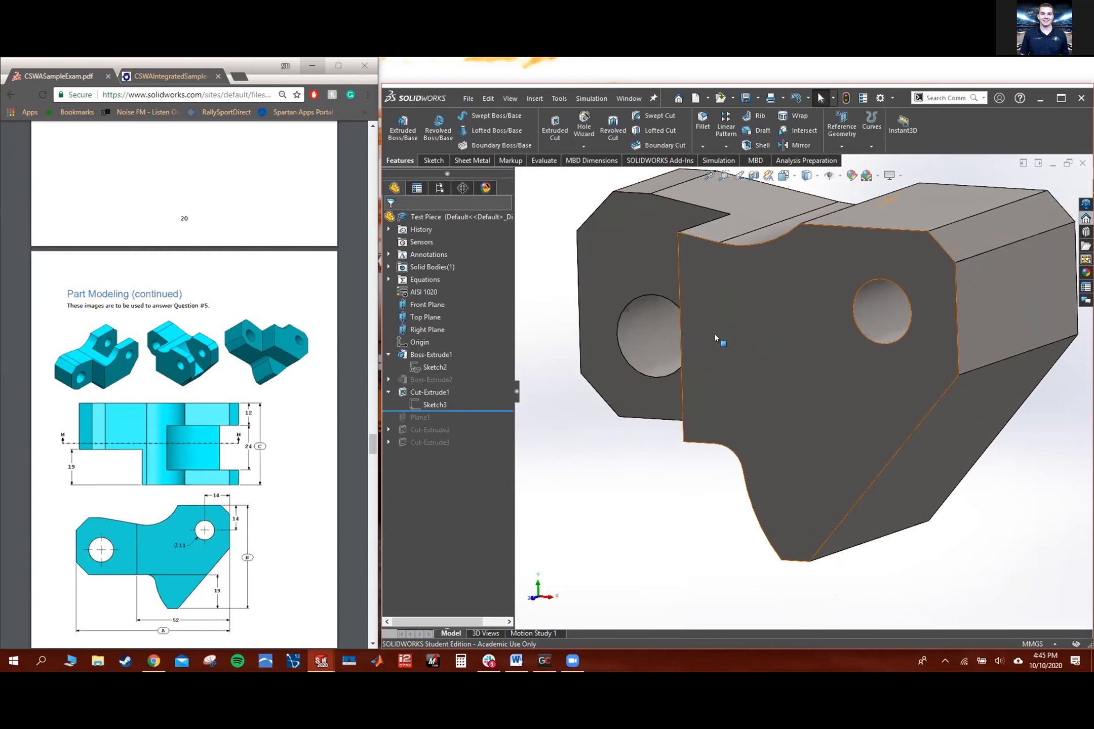
Collapse Cut-Extrude1 and roll the feature history forward to include Plane1
click(388, 393)
drag(460, 398, 448, 411)
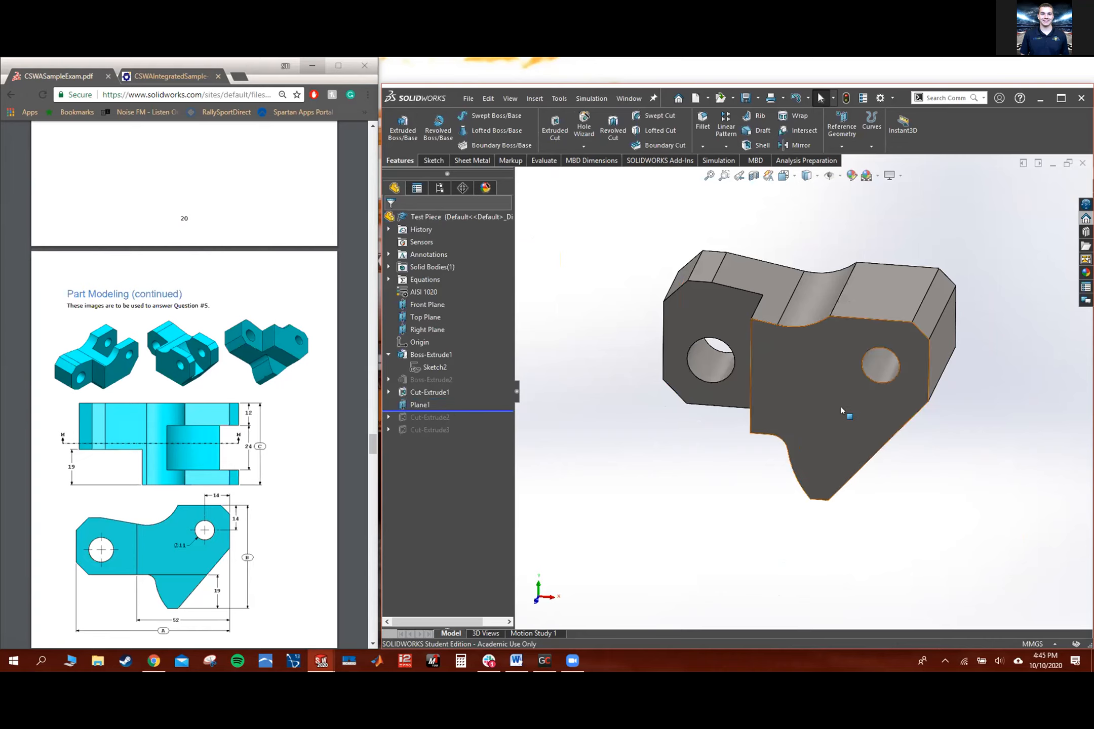
middle_drag(822, 370, 797, 362)
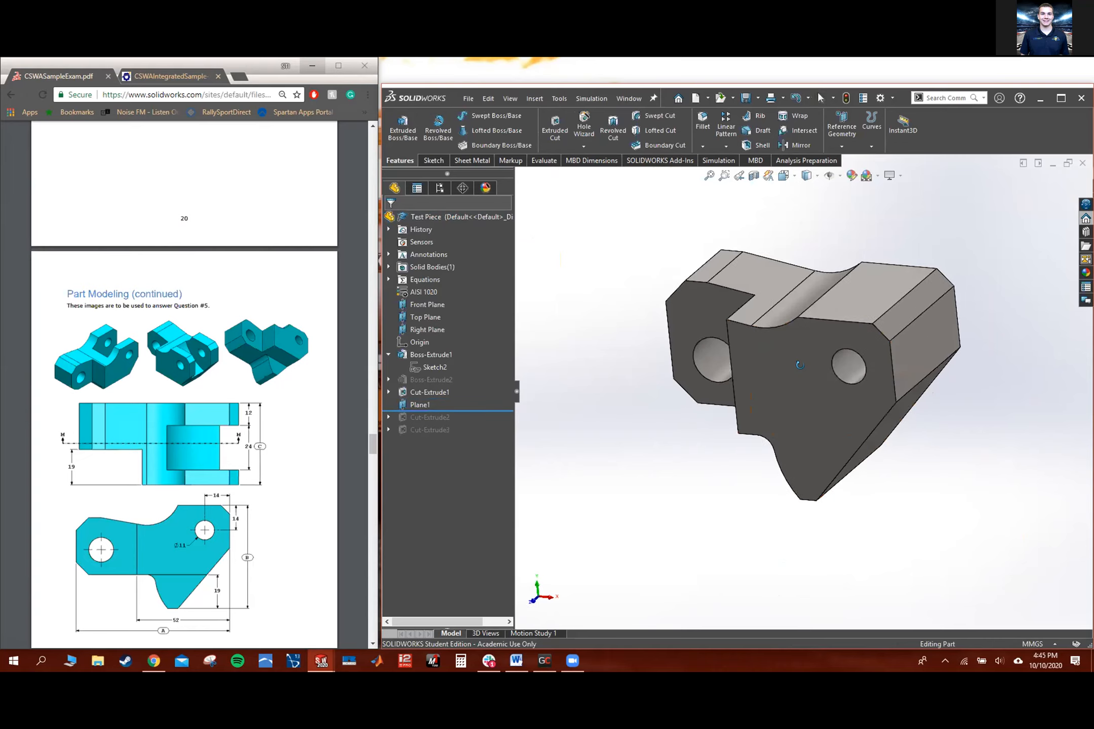
Select Plane1 and examine its position through the block's thickness from several angles
click(409, 407)
middle_drag(866, 335, 847, 355)
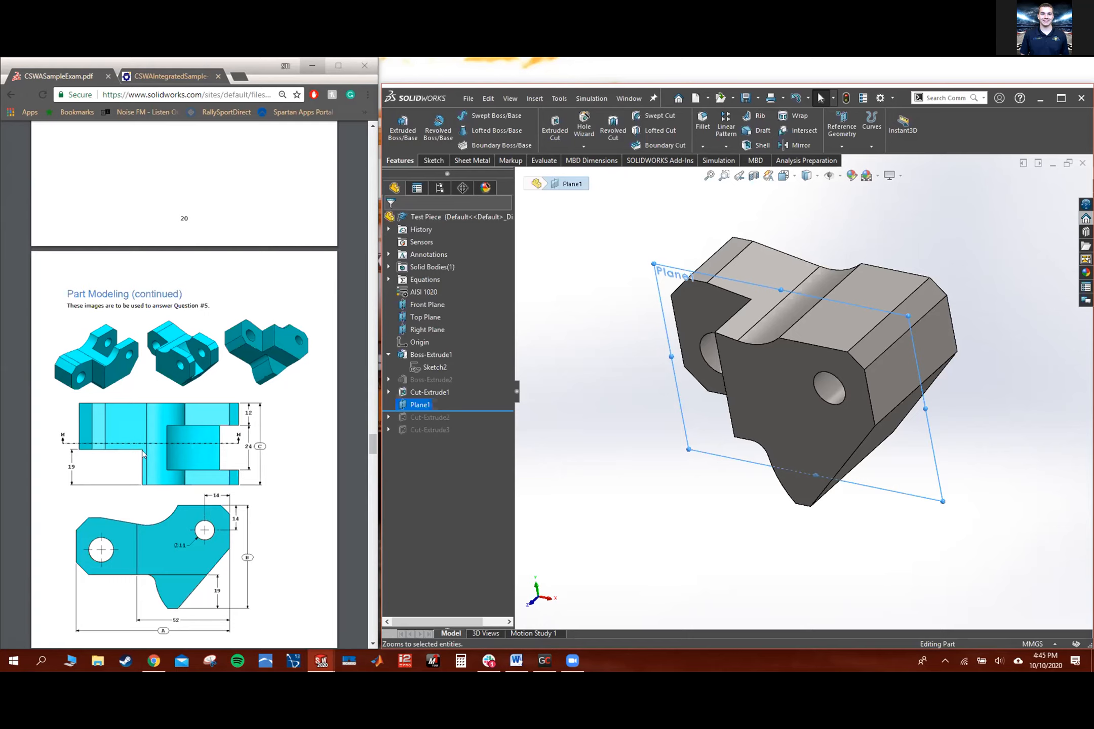
mouse_move(749, 364)
middle_down()
mouse_move(757, 349)
mouse_move(750, 384)
mouse_move(729, 365)
middle_up()
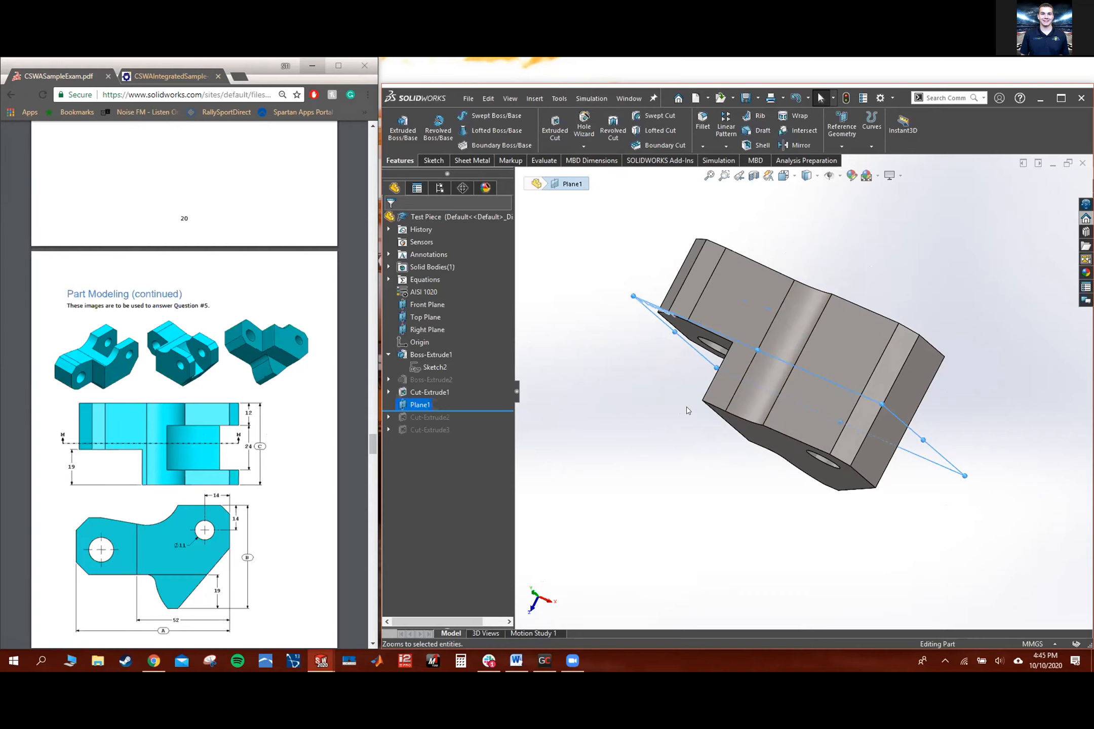
middle_drag(914, 445, 868, 367)
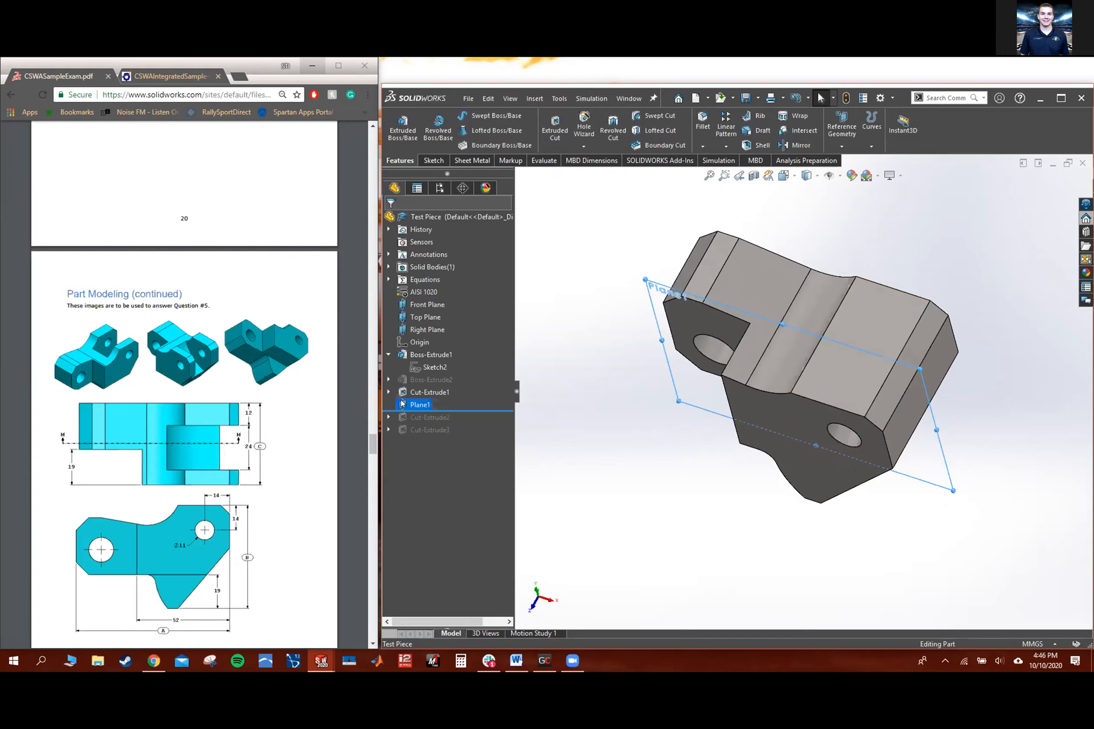
middle_drag(769, 395, 628, 413)
click(412, 405)
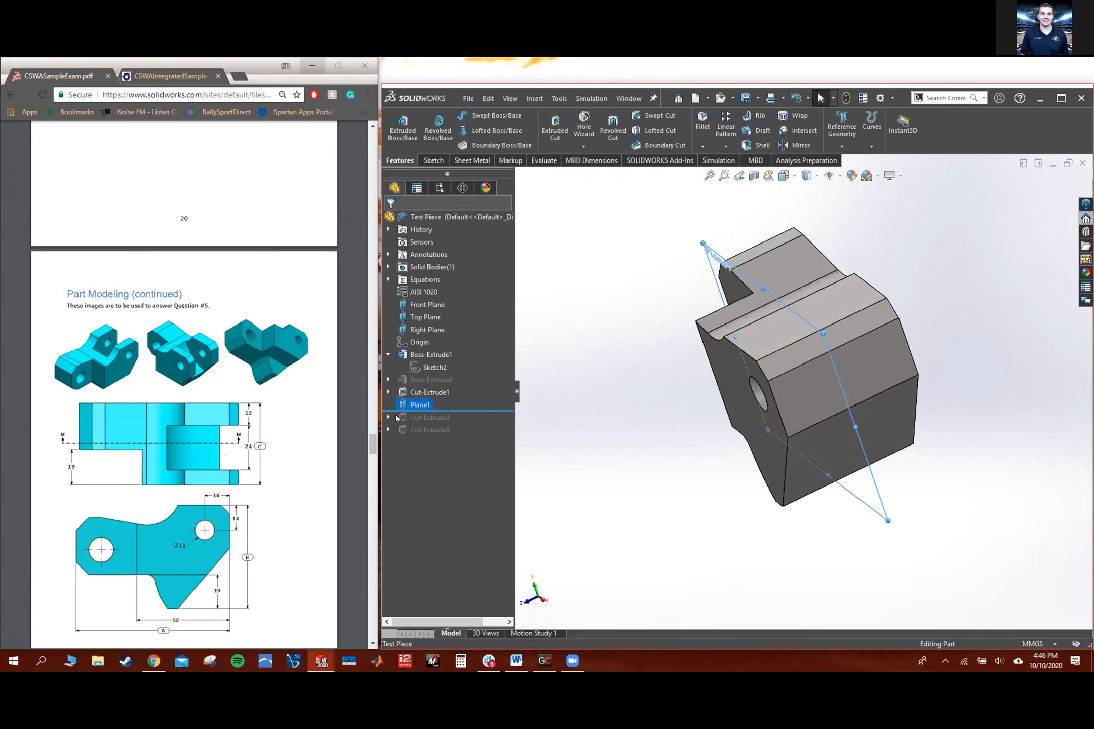
Roll the feature history forward to include Cut-Extrude2 and open its Sketch4 for editing
drag(474, 410, 475, 422)
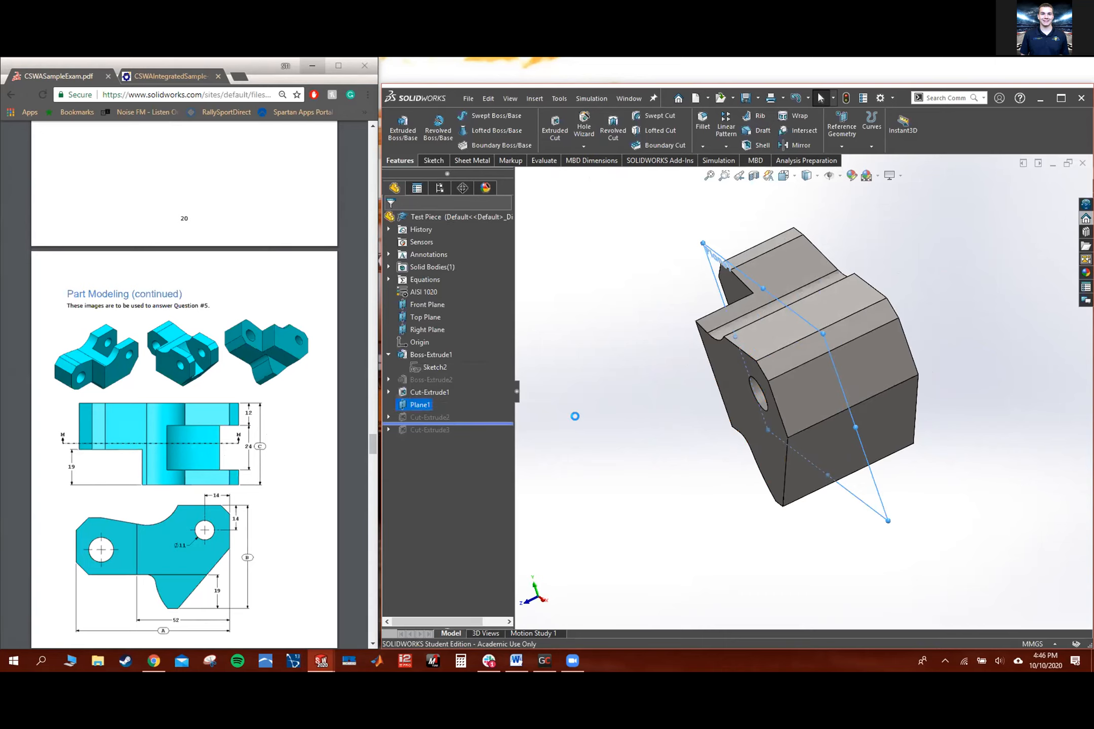
click(388, 417)
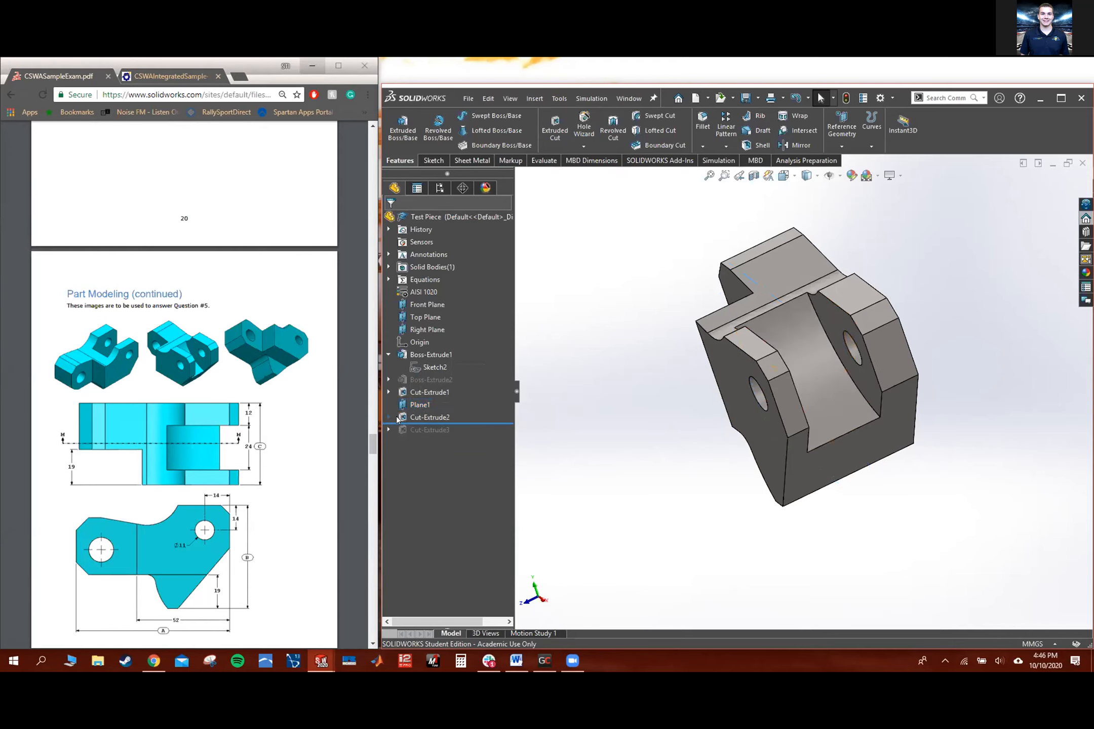
click(440, 429)
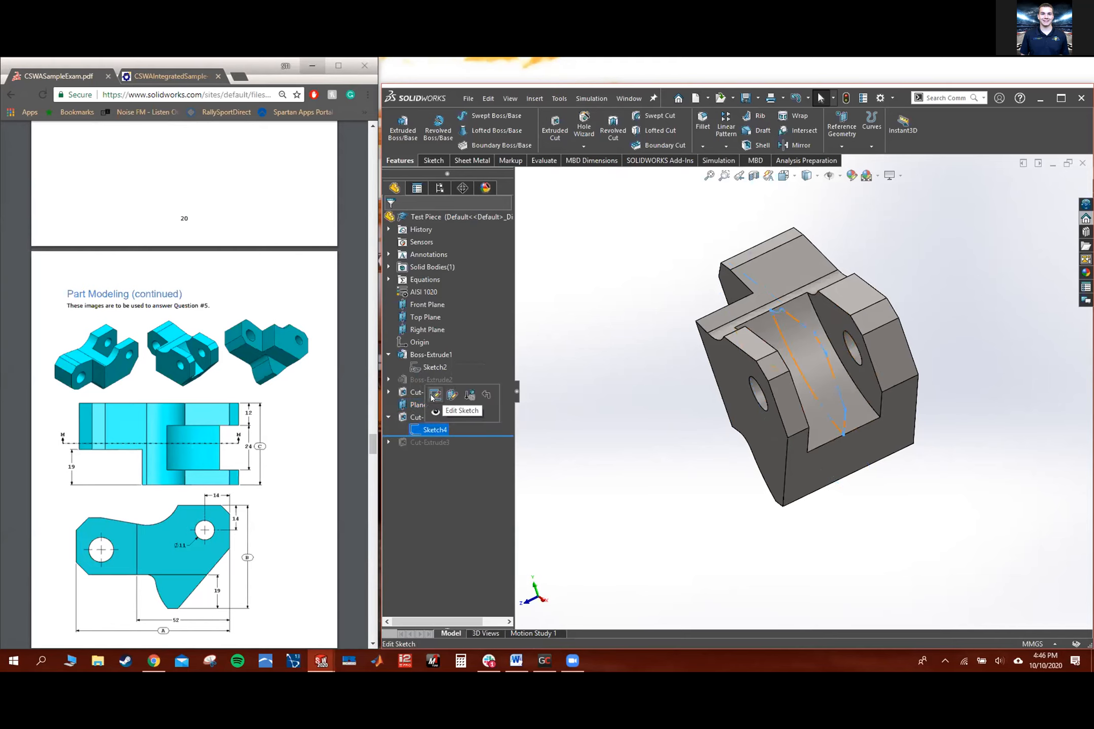
click(431, 397)
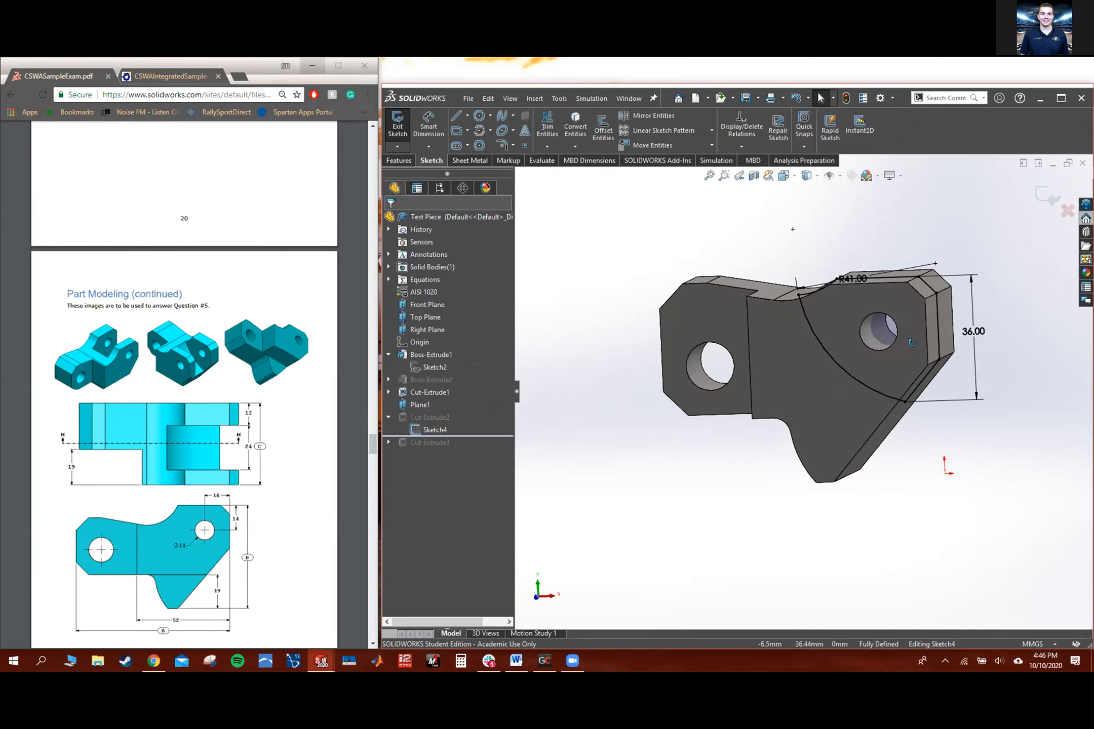
Examine Sketch4's closed profile, arc radius and vertical dimension normal to the sketch plane, and exit the sketch
scroll(883, 324, down, 5)
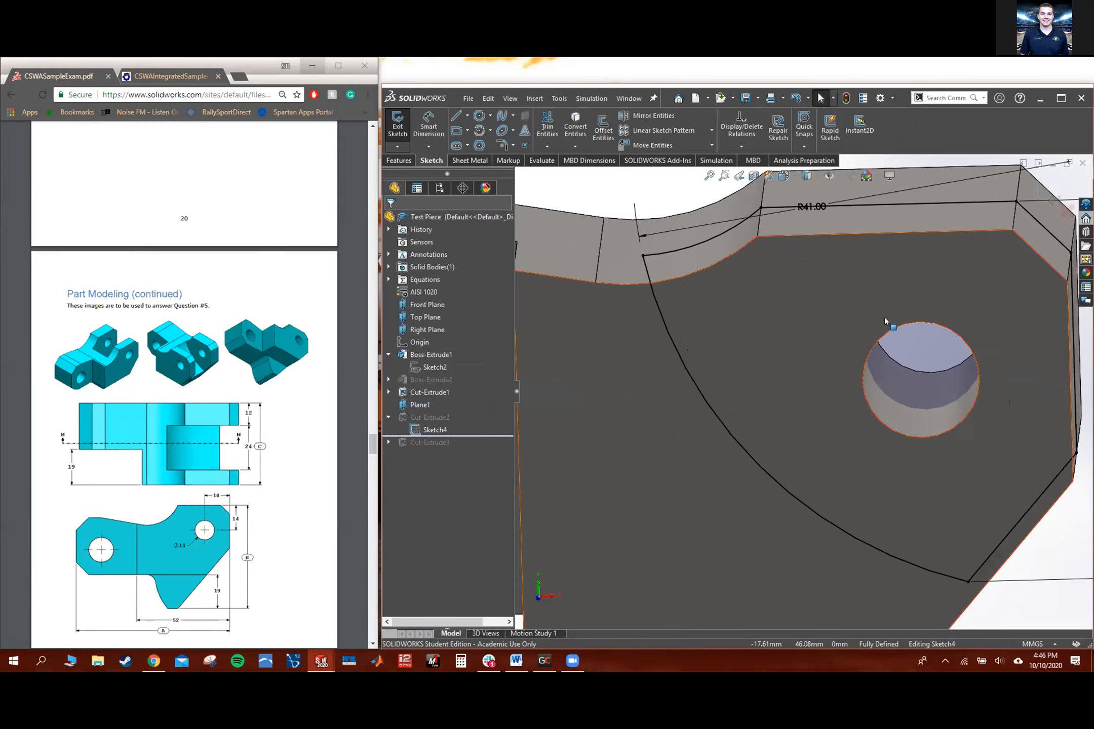
key(ctrl+8)
scroll(908, 310, down, 3)
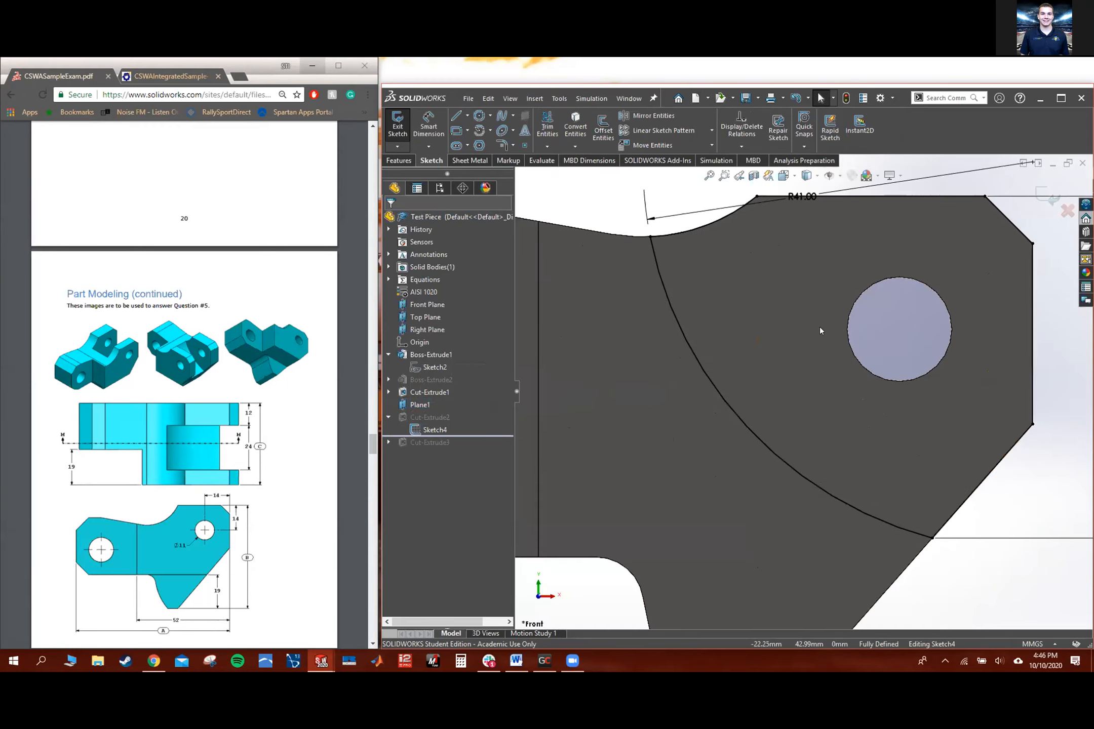
scroll(889, 327, up, 2)
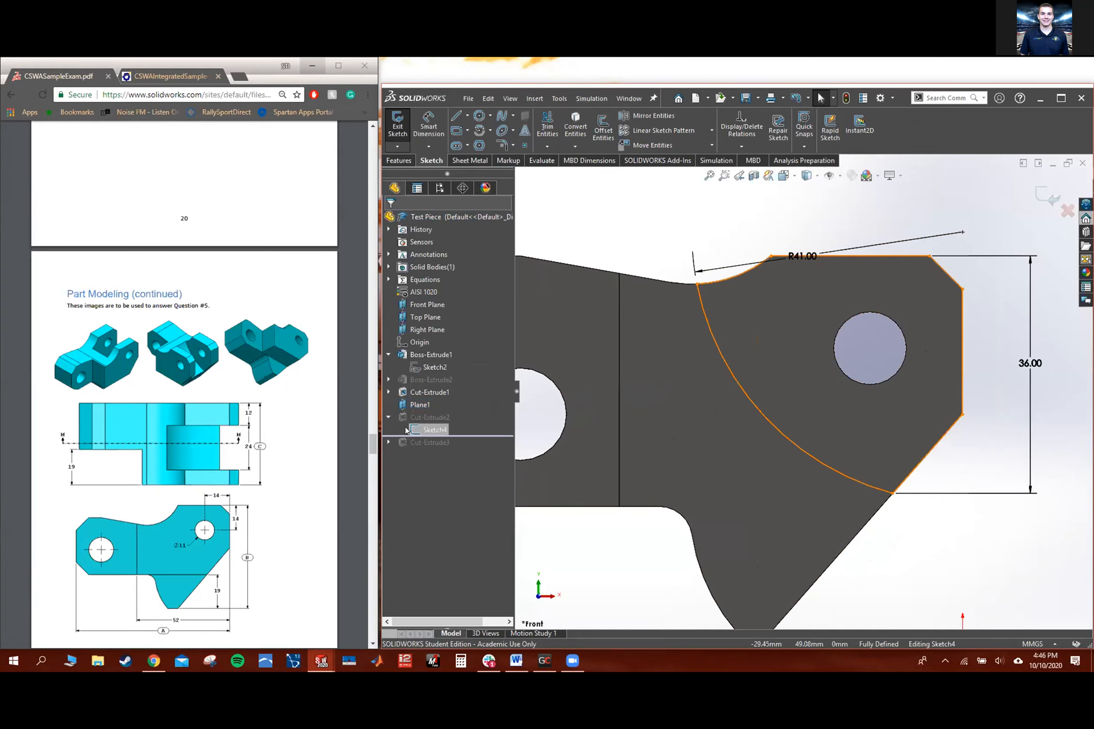
click(395, 120)
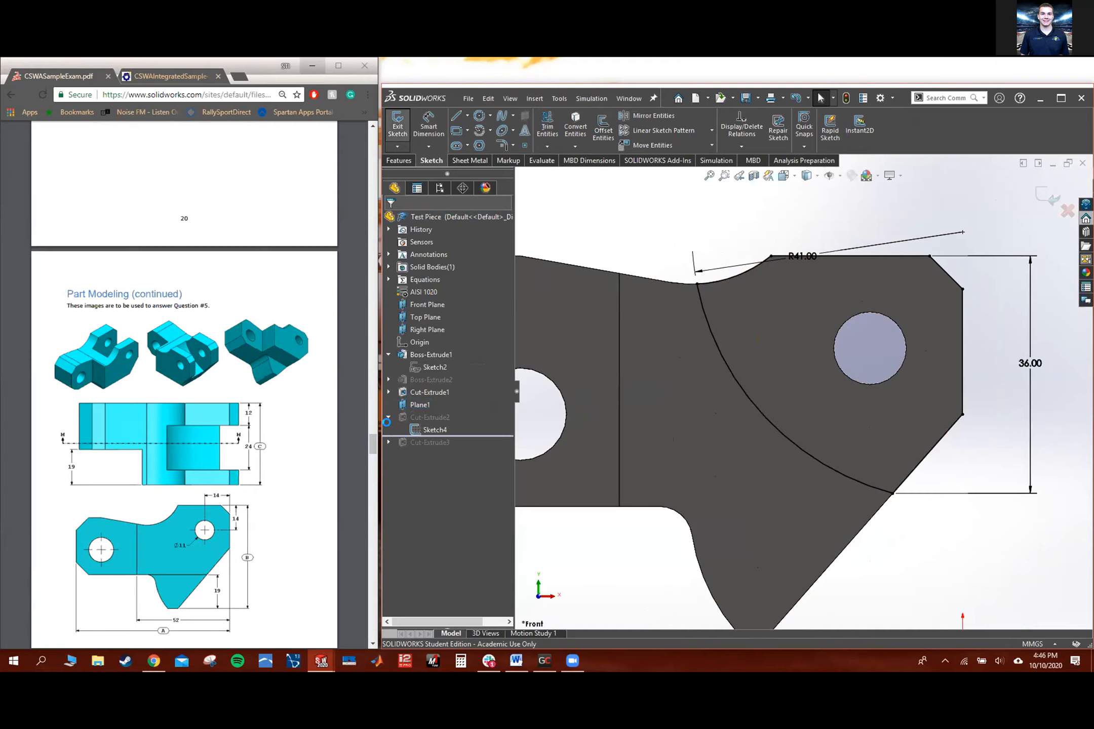
Open the clevis slot cut's feature definition to review its extrusion settings, and close it without changes
click(426, 418)
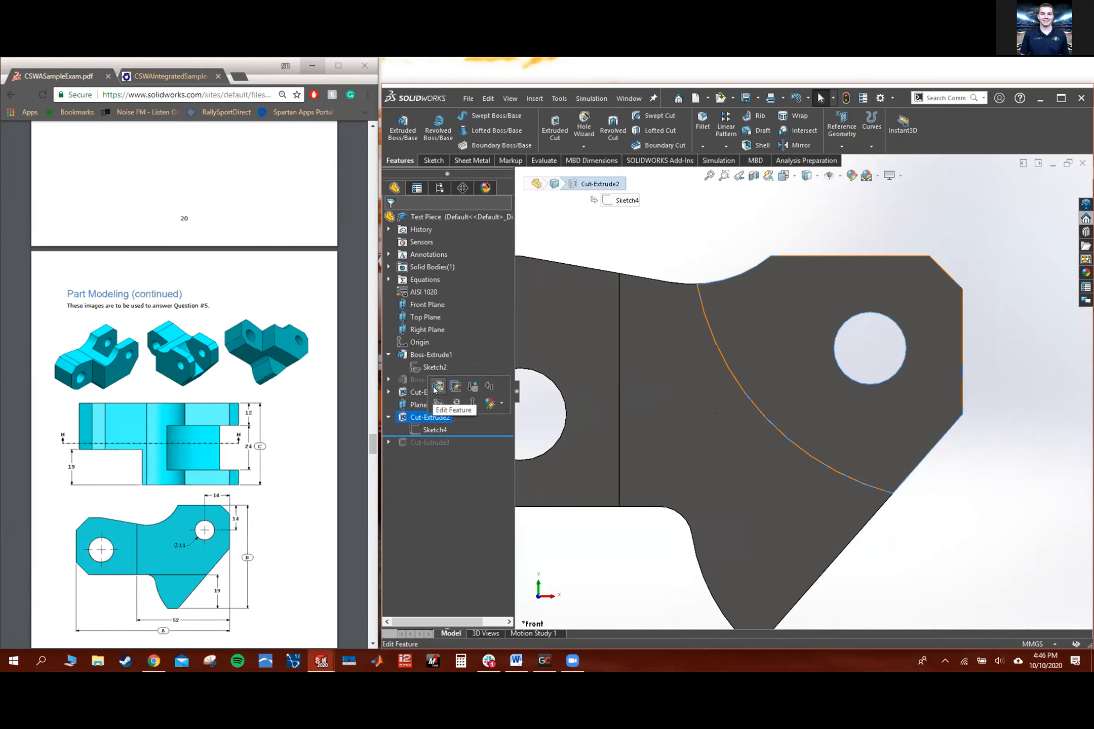
click(435, 388)
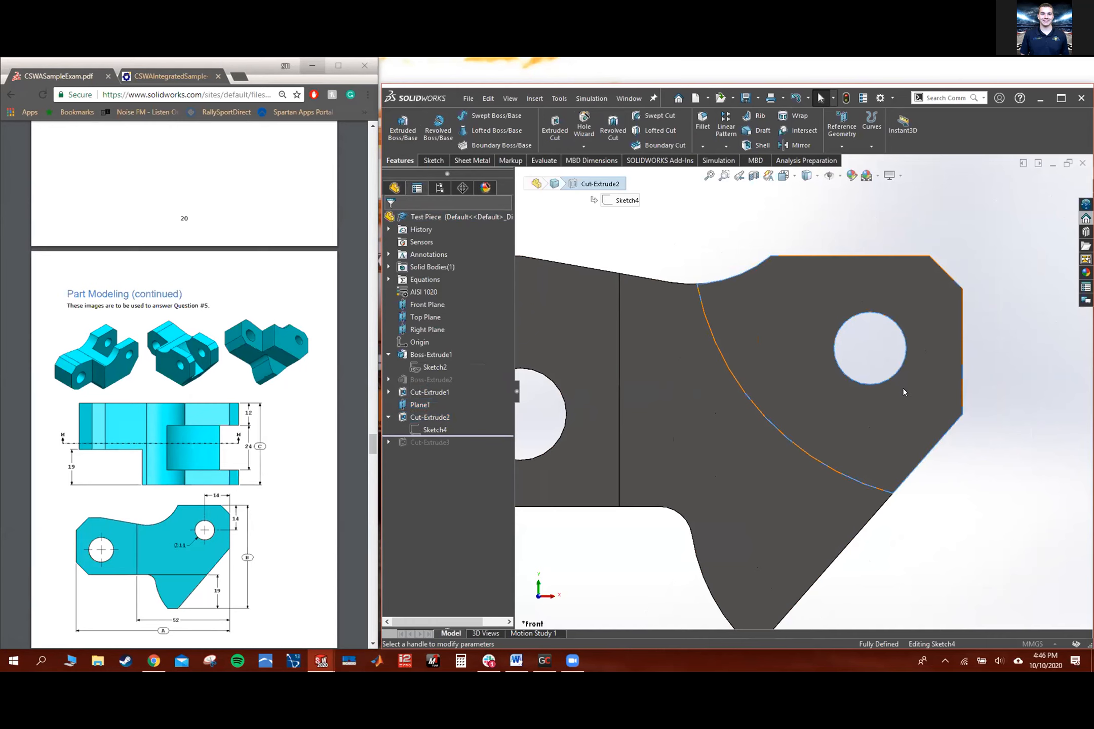
middle_drag(898, 311, 817, 411)
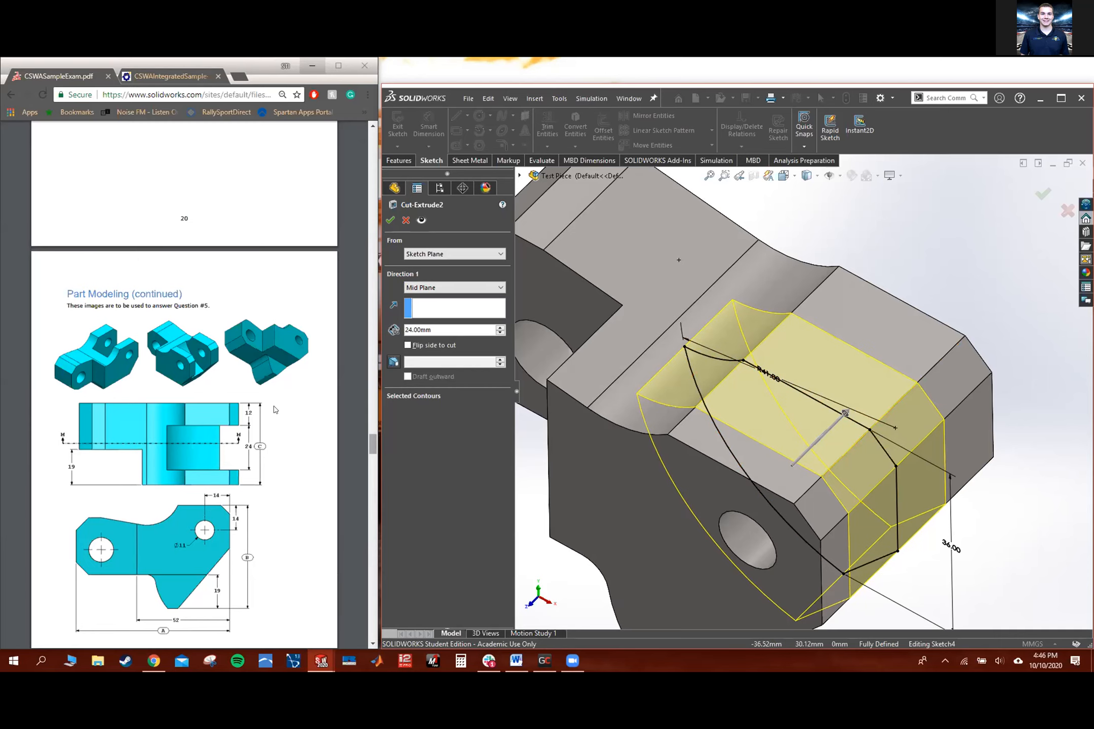
click(405, 219)
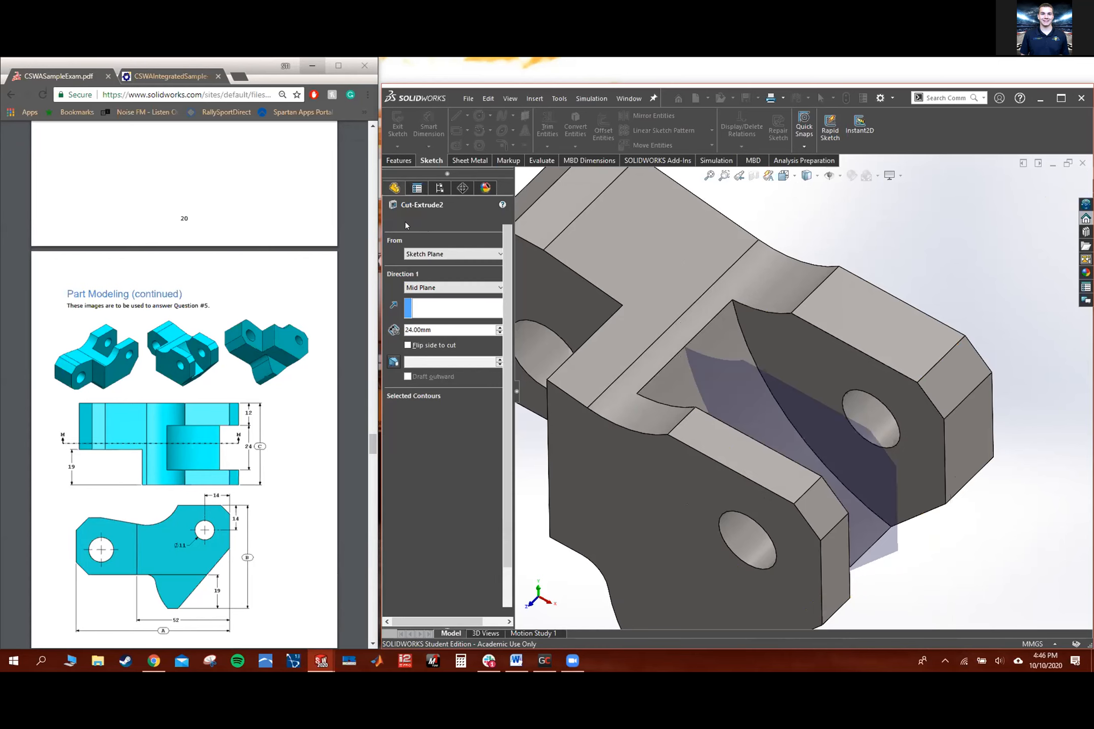
Examine the slotted part from the front and from angled views, checking the two lugs and their holes
key(ctrl+1)
scroll(957, 398, up, 5)
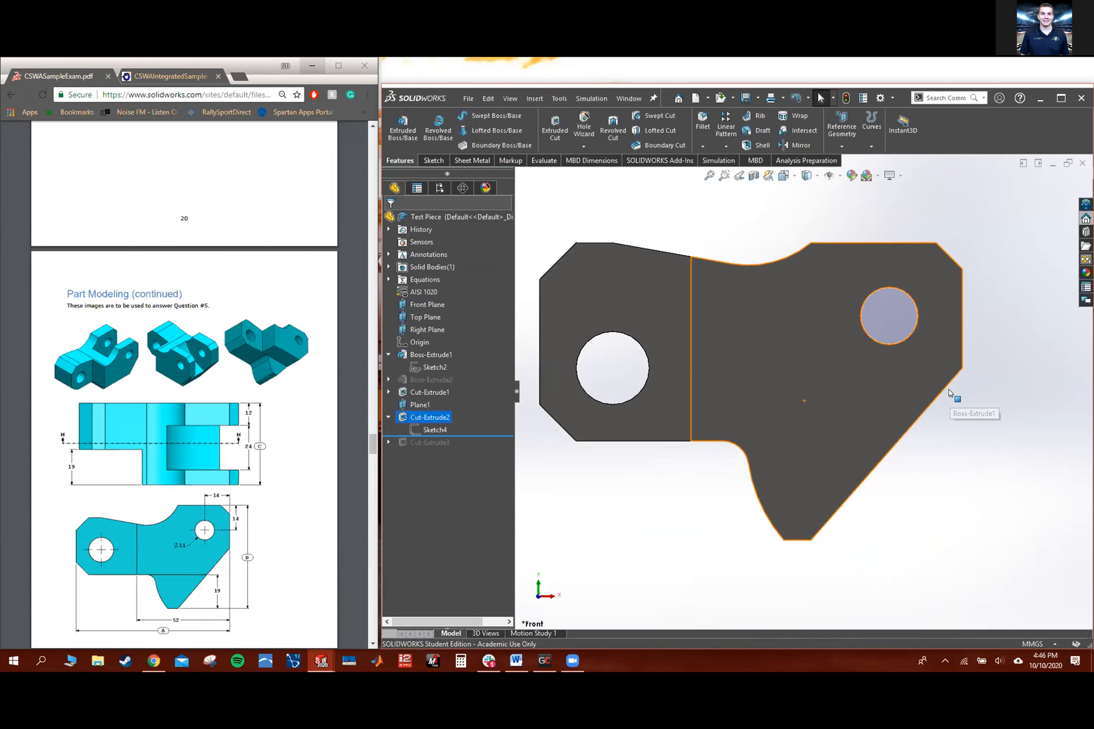
middle_drag(874, 361, 806, 392)
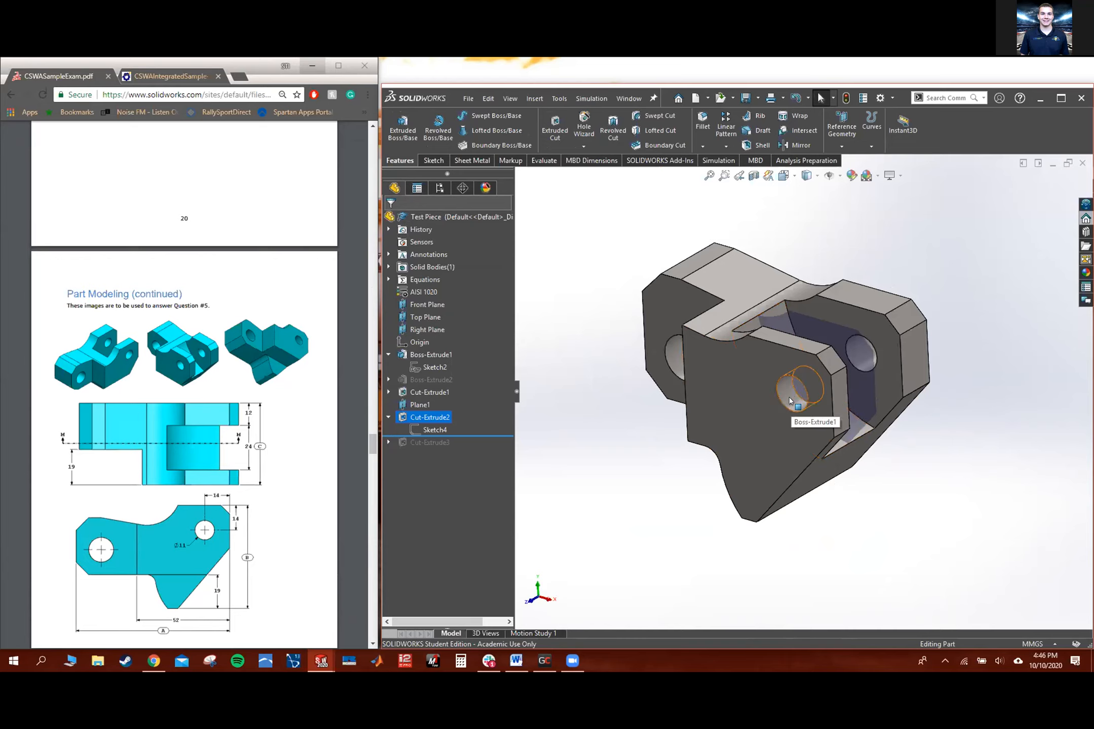
click(796, 394)
click(903, 506)
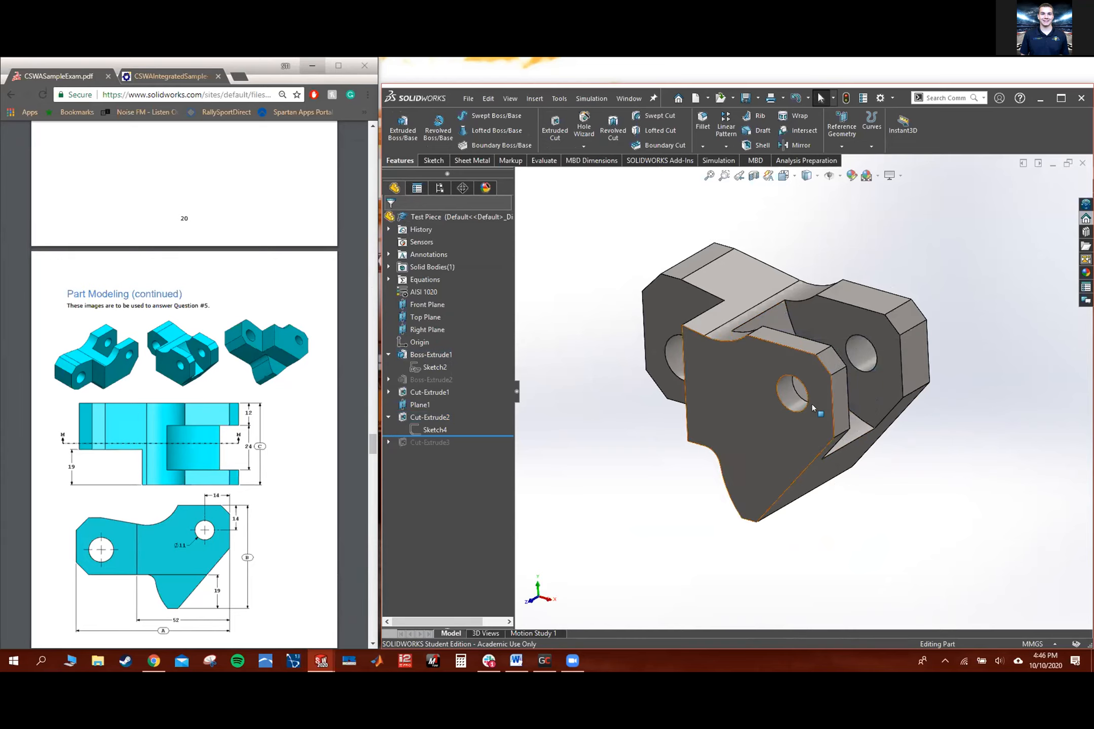
click(751, 445)
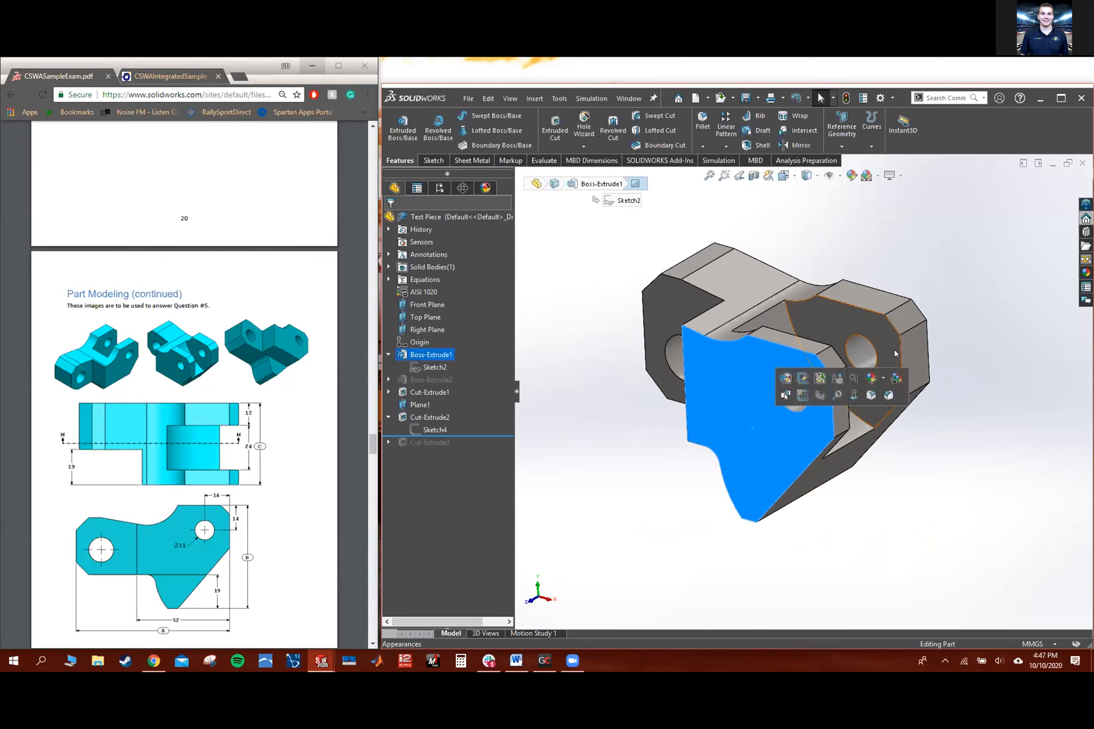
middle_drag(884, 345, 784, 384)
click(809, 416)
click(882, 592)
middle_drag(660, 490, 855, 469)
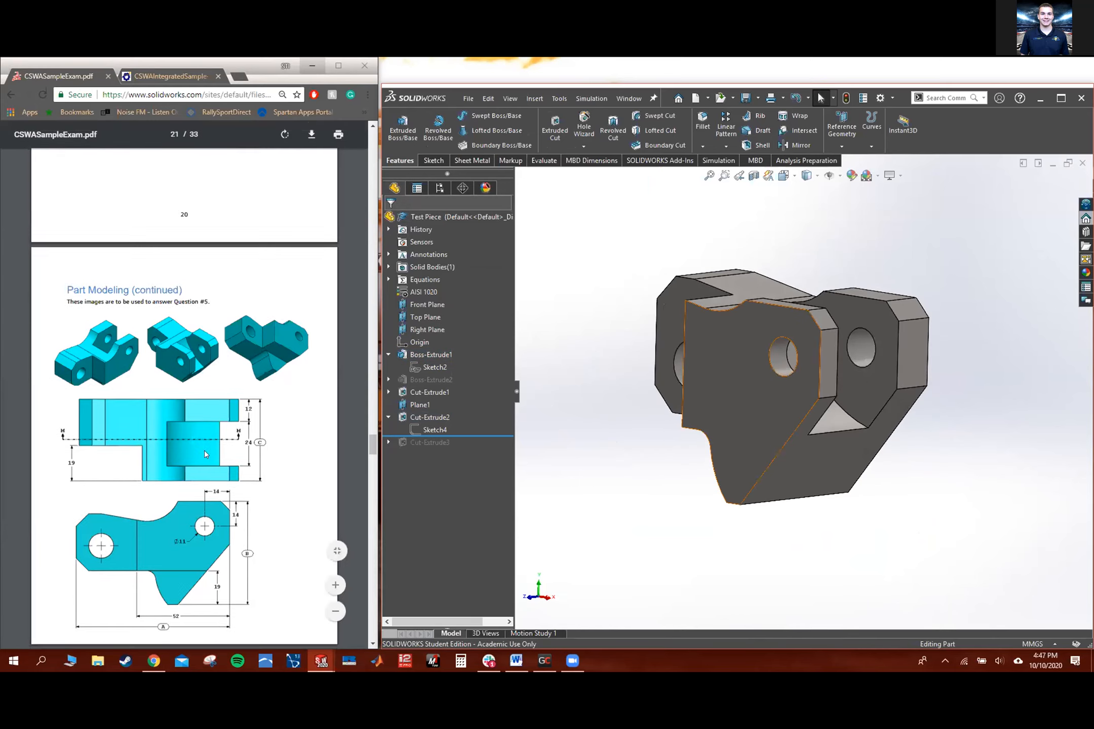
Bring up the Question #6 images in the exam PDF and roll the part's feature history forward past Cut-Extrude3
scroll(204, 450, down, 15)
scroll(212, 453, down, 4)
scroll(790, 405, up, 2)
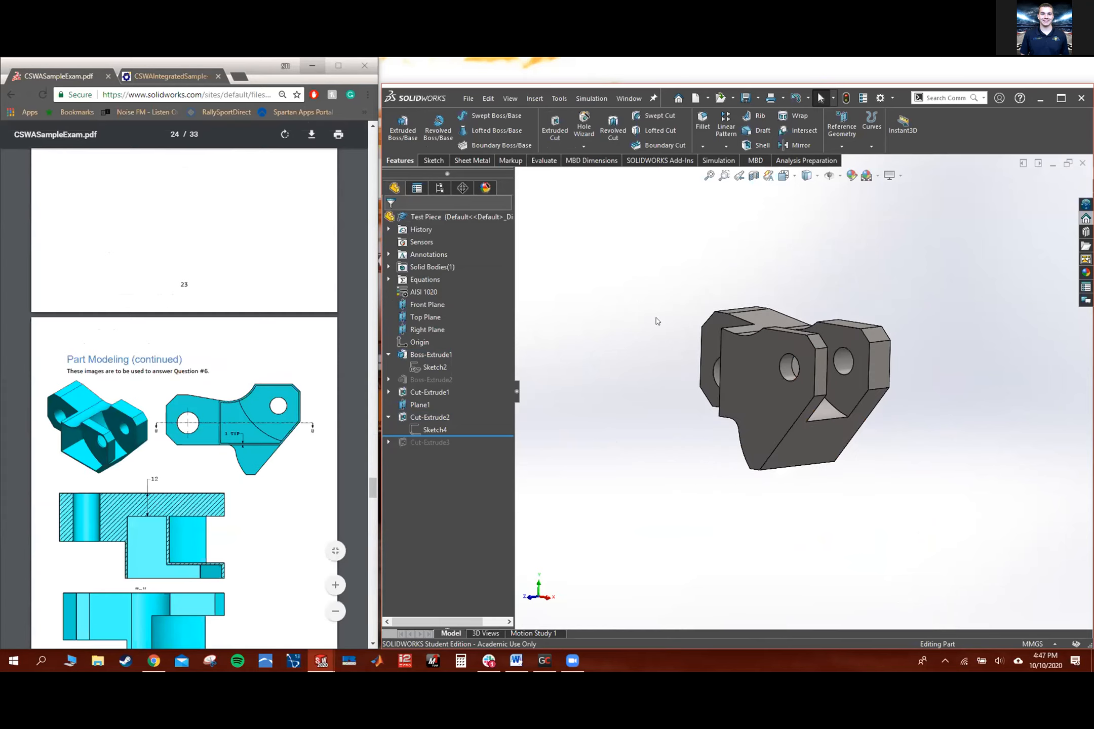
drag(384, 435, 387, 448)
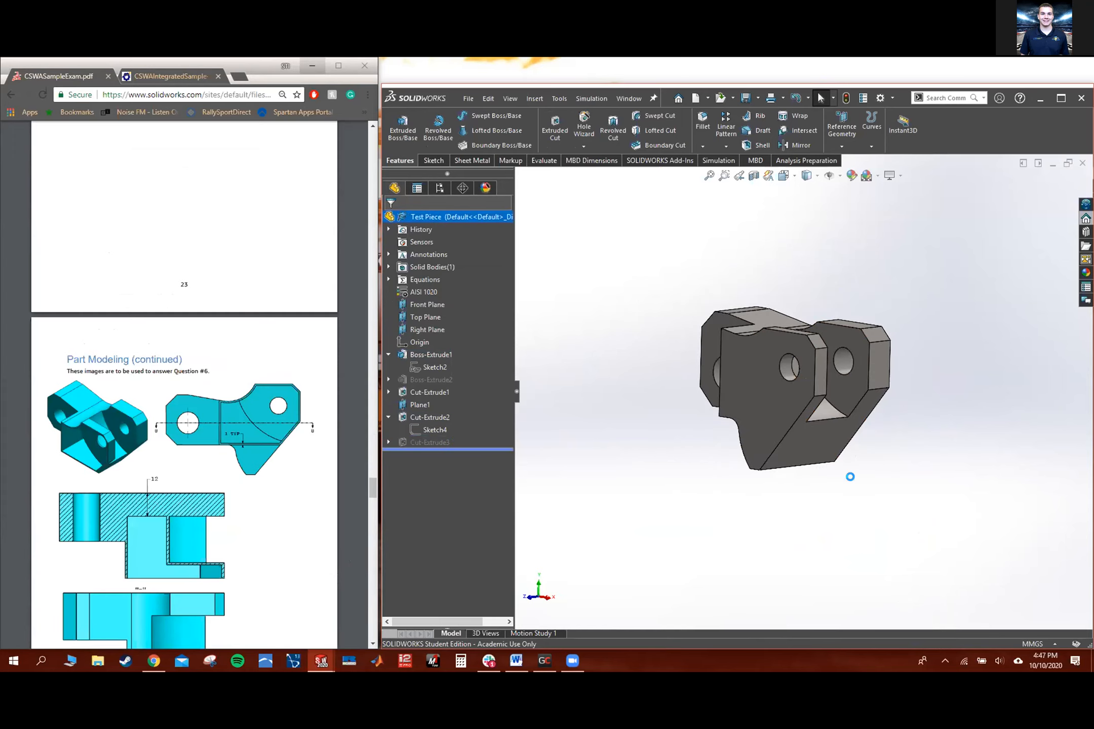
Examine the part with its final cut from several angles and return to the Question #5 text in the exam PDF
middle_drag(786, 447, 762, 408)
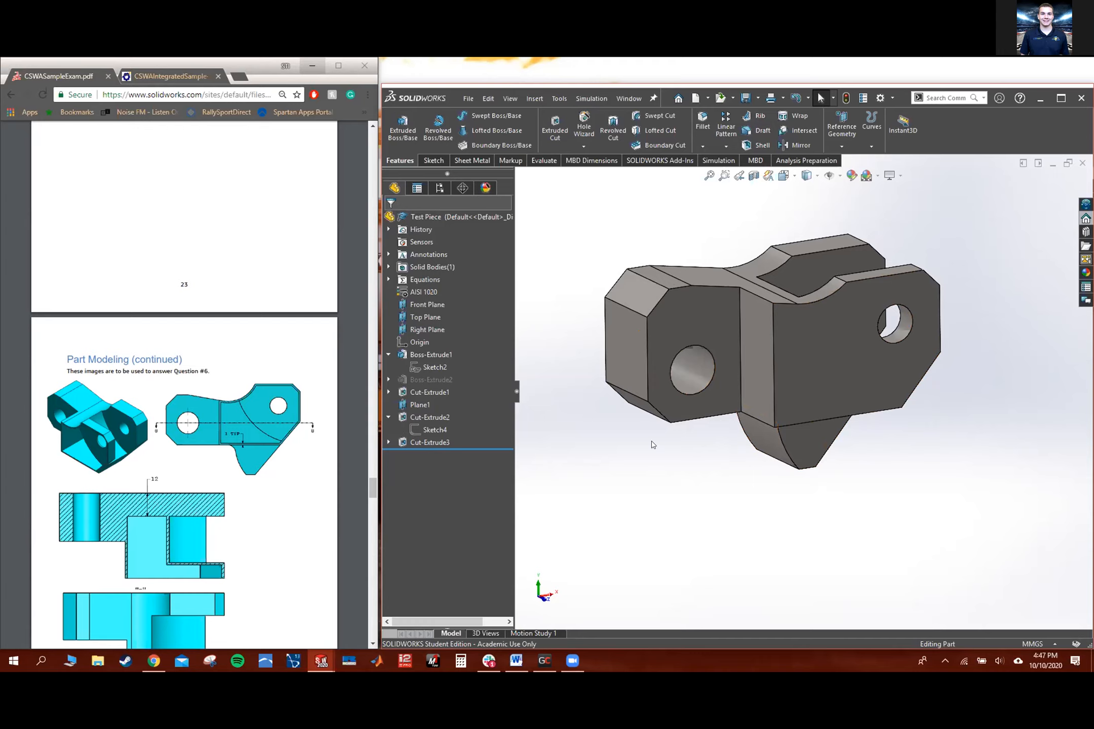
middle_drag(794, 442, 816, 408)
scroll(776, 419, down, 2)
middle_drag(880, 452, 832, 469)
scroll(832, 469, up, 3)
scroll(740, 451, down, 2)
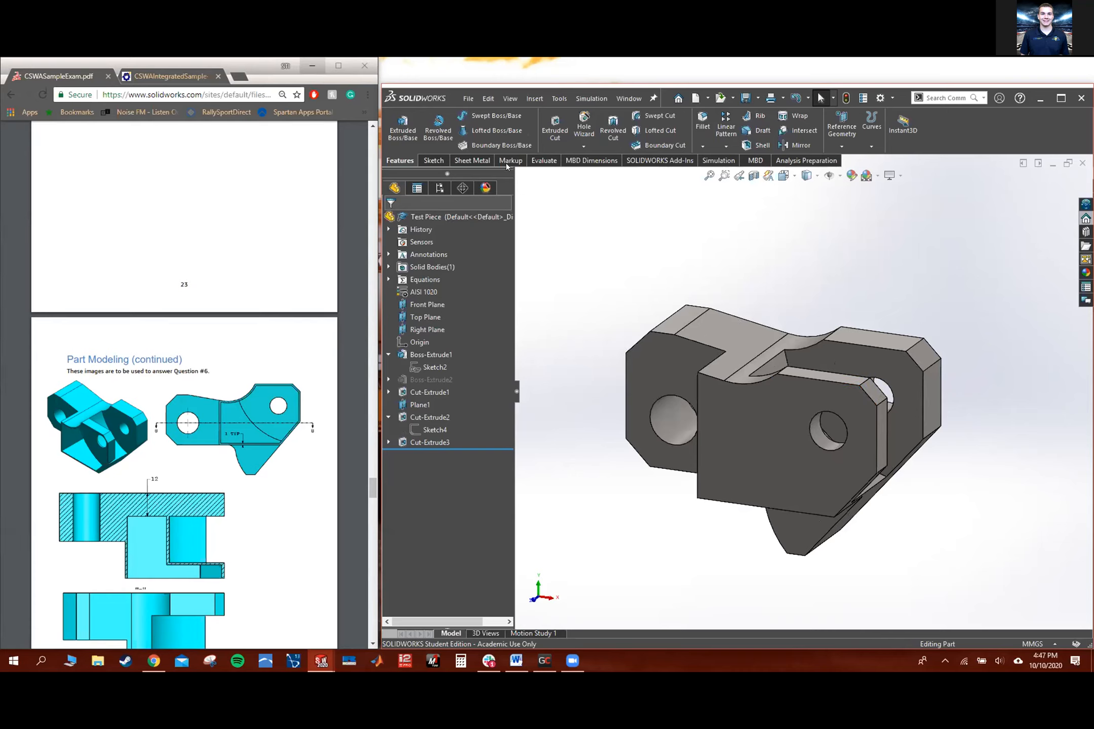
scroll(270, 421, up, 5)
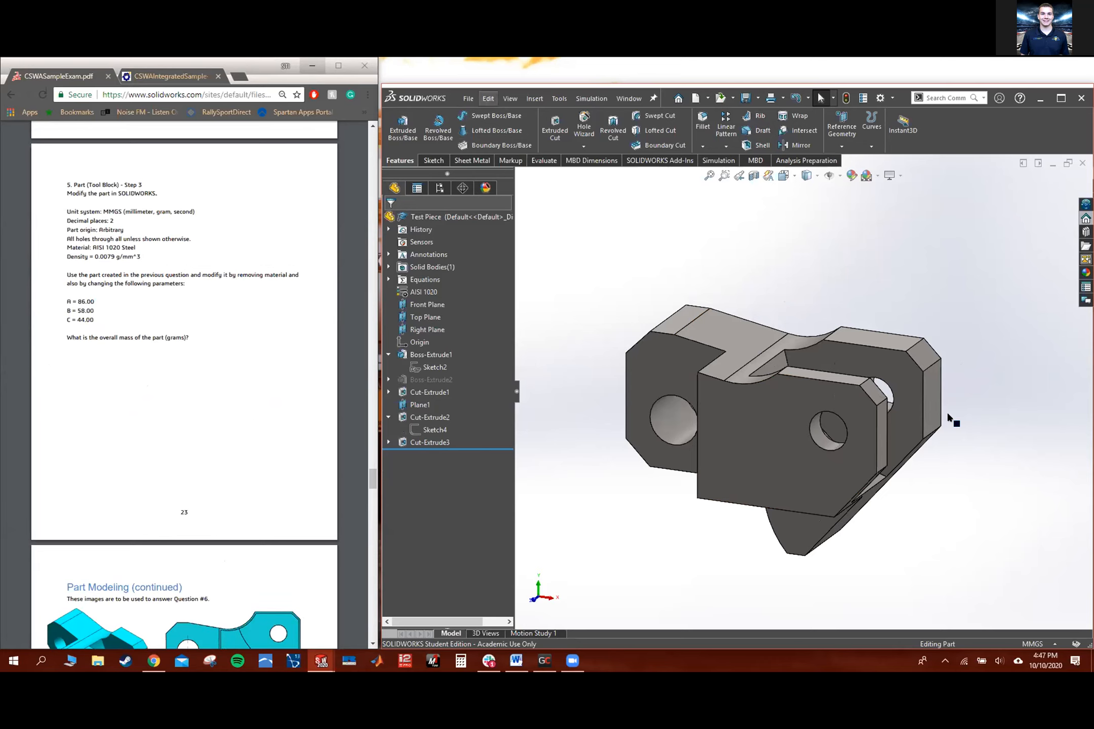
scroll(978, 423, up, 2)
scroll(770, 370, down, 2)
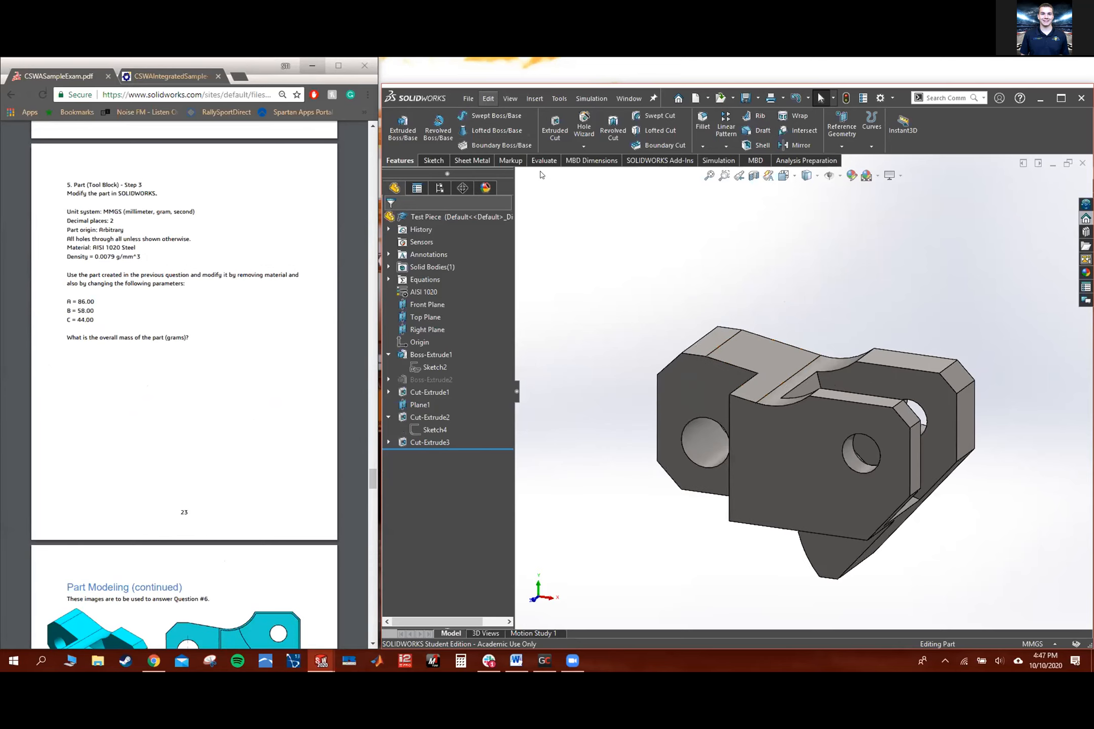
Make a new drawing from the part with the draw template and clear the view palette
click(468, 98)
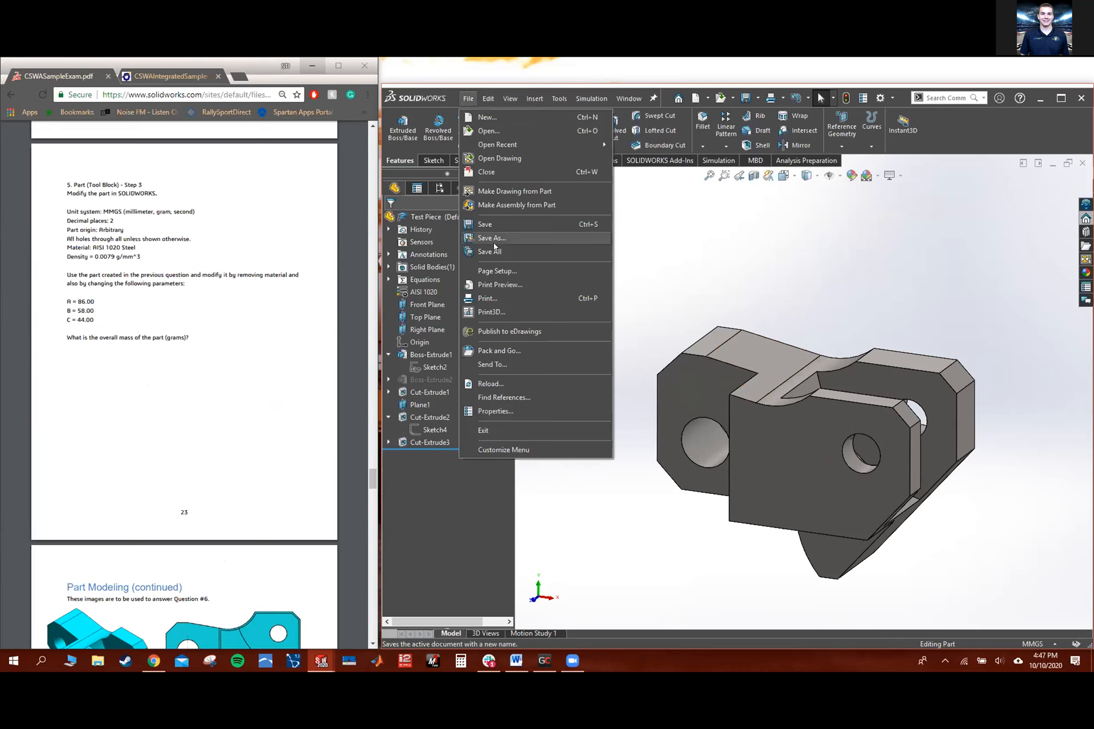
click(494, 191)
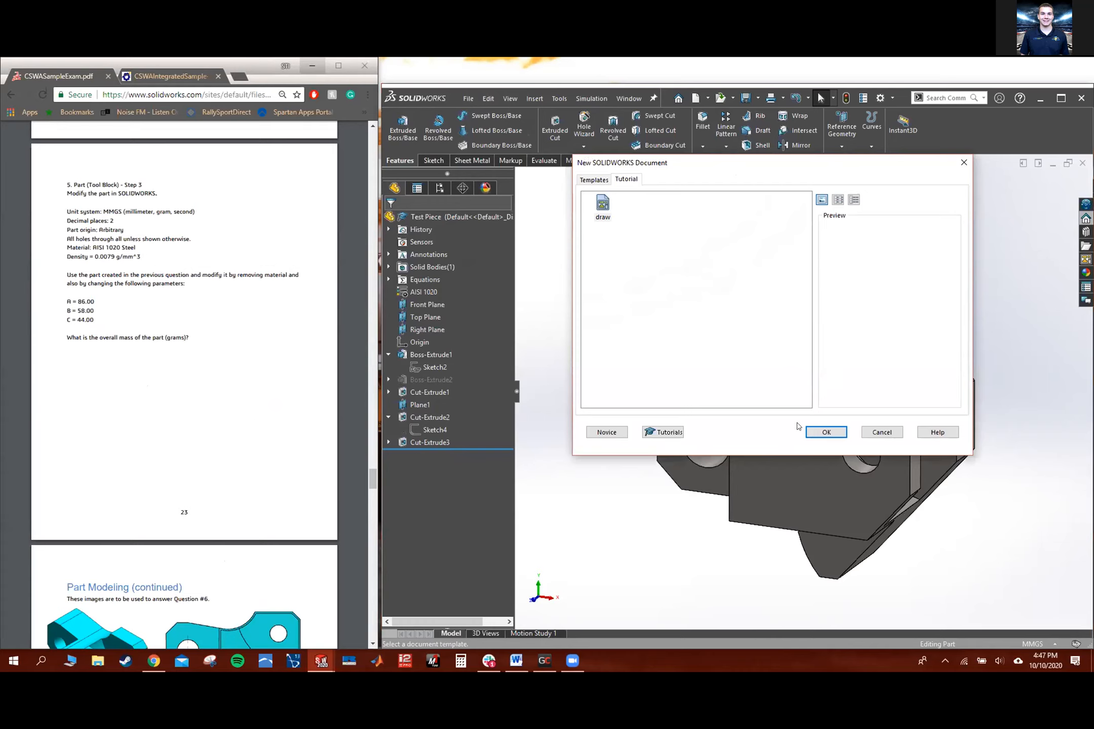
click(825, 432)
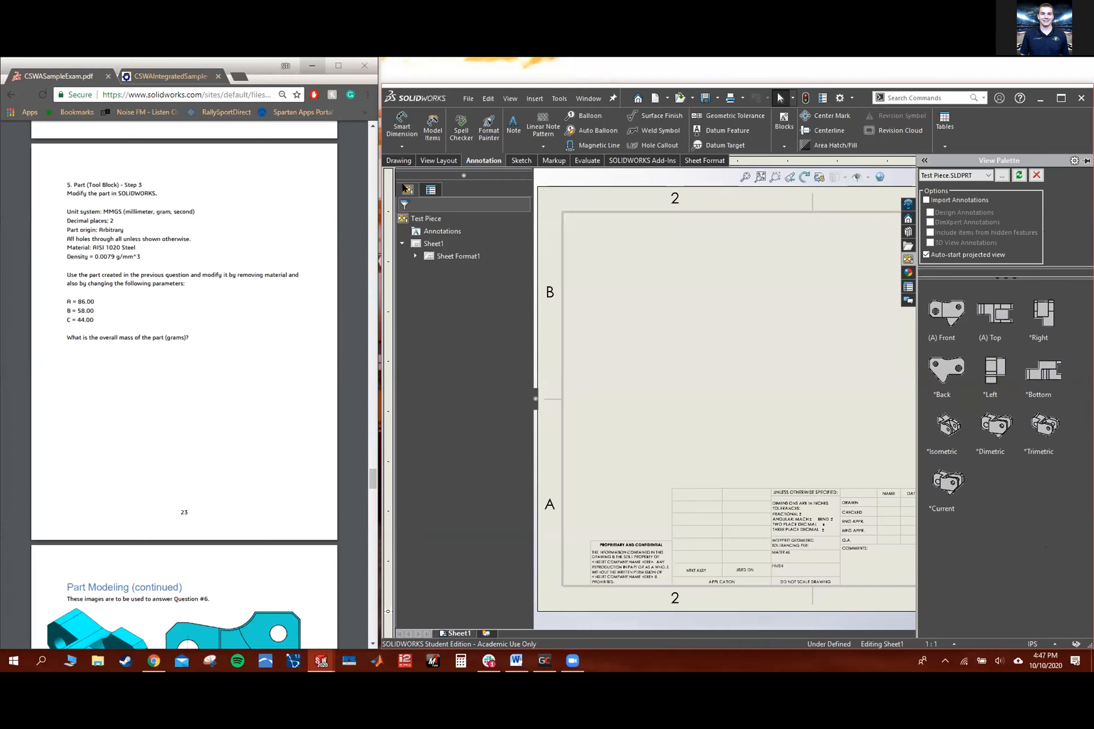
click(1036, 176)
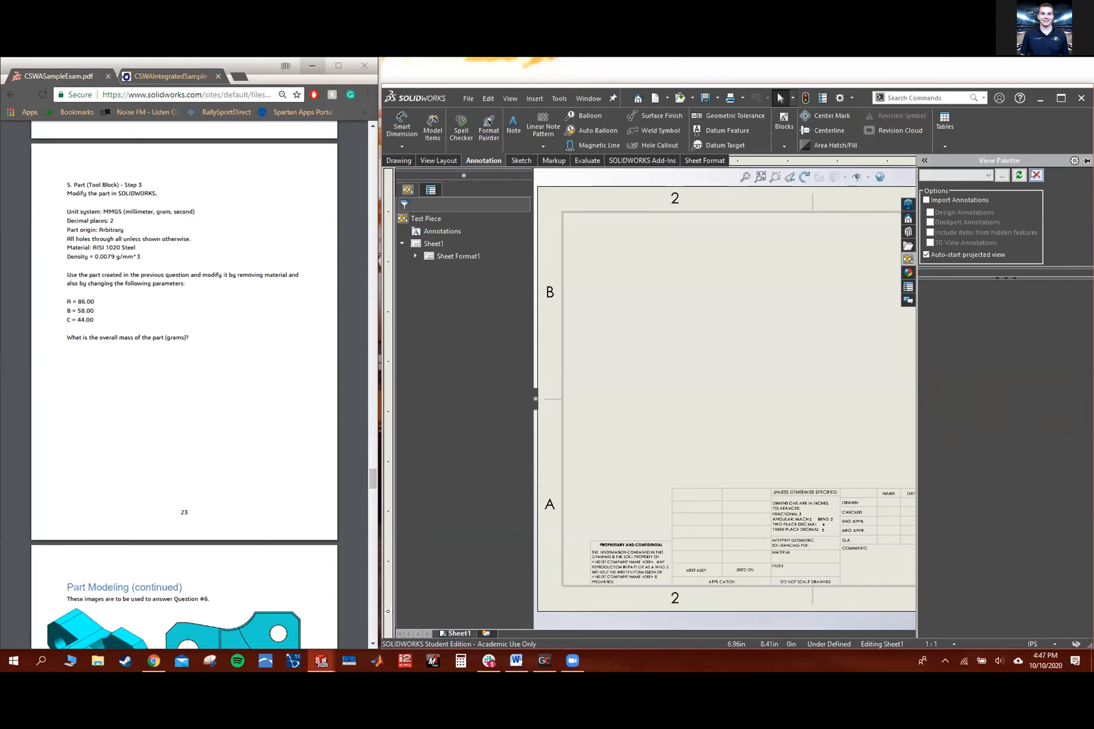
click(761, 297)
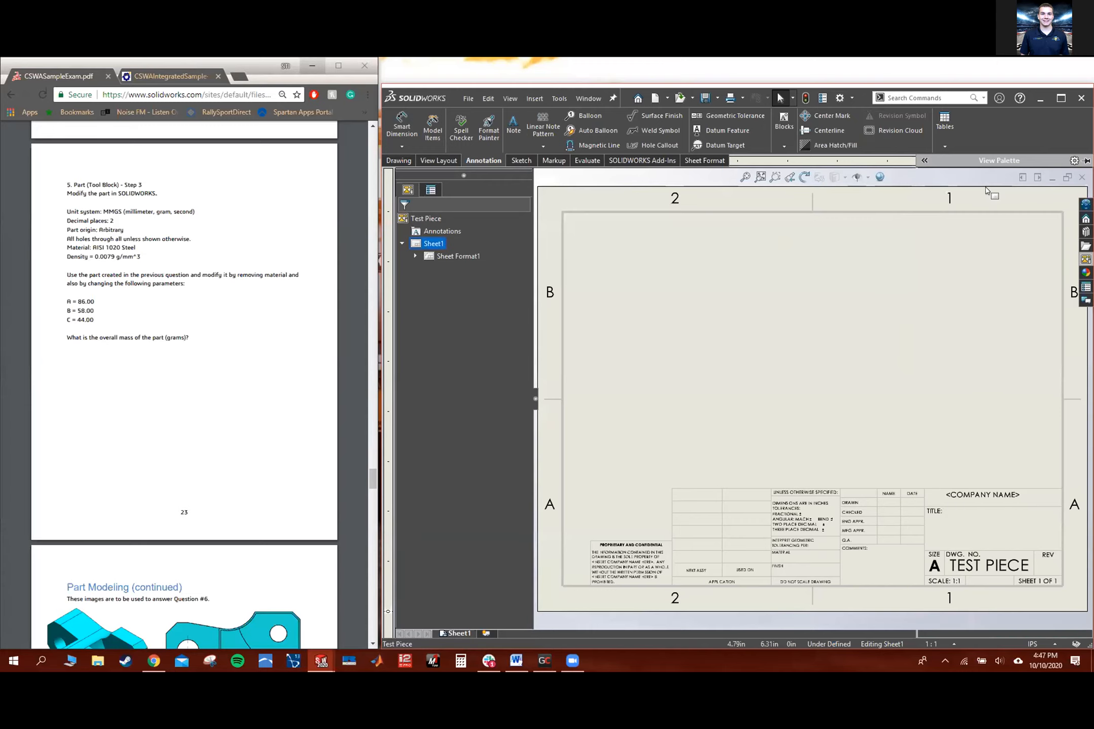
Insert the standard three views of Test Piece on the empty drawing sheet
scroll(927, 377, up, 2)
scroll(820, 355, down, 3)
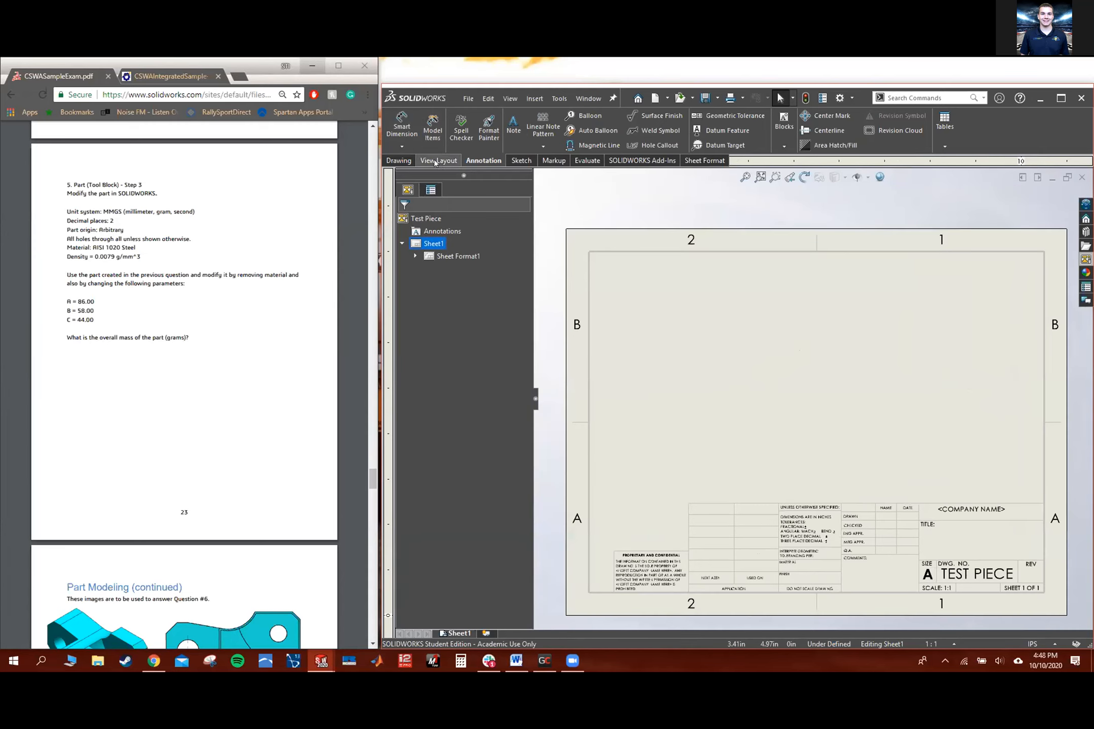
click(400, 160)
click(440, 160)
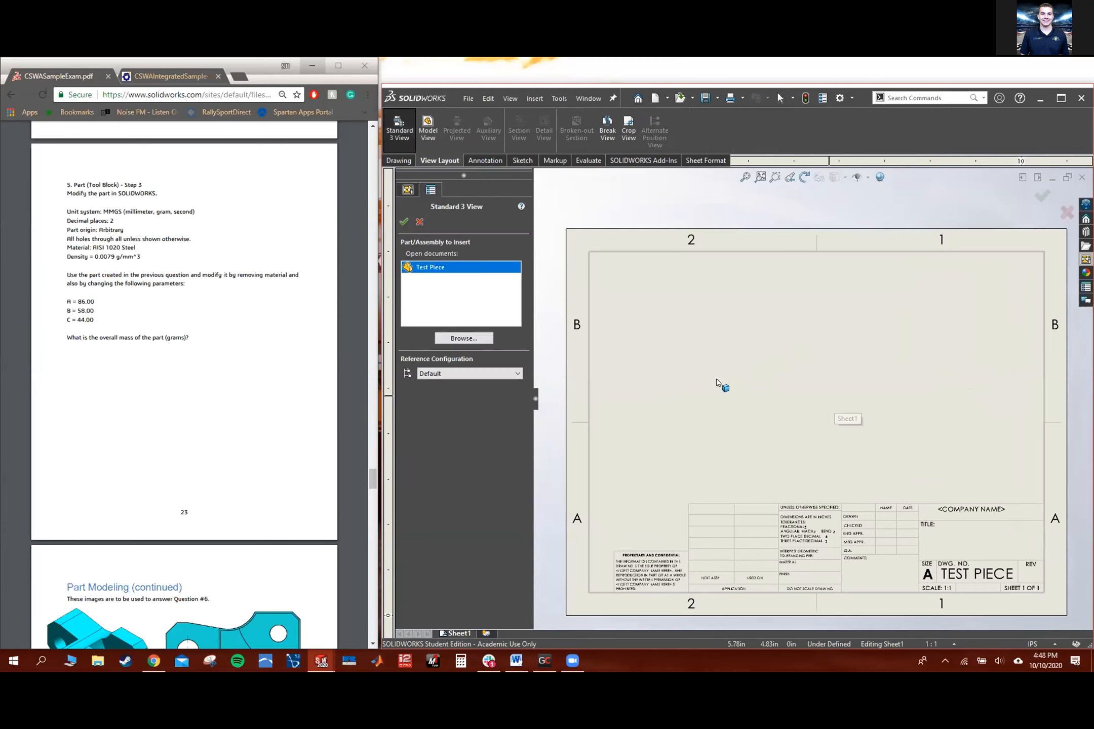
click(403, 222)
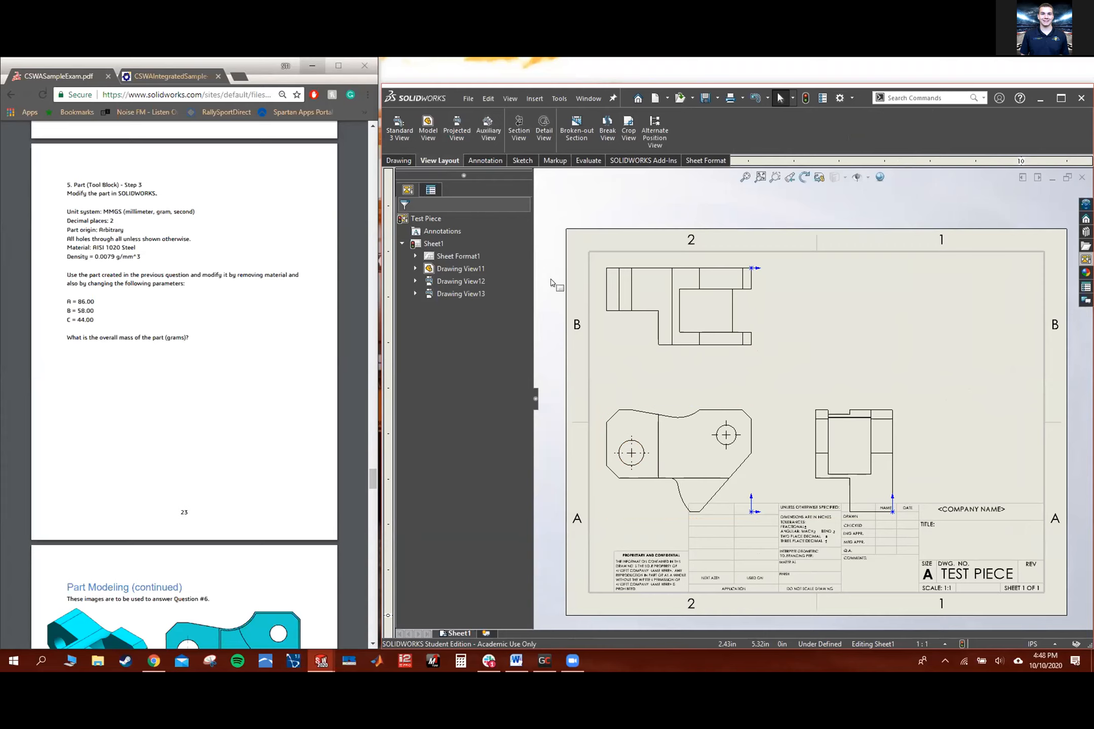
Import model dimensions from the entire model into all drawing views, including those not marked for drawing
click(398, 160)
click(440, 161)
click(468, 161)
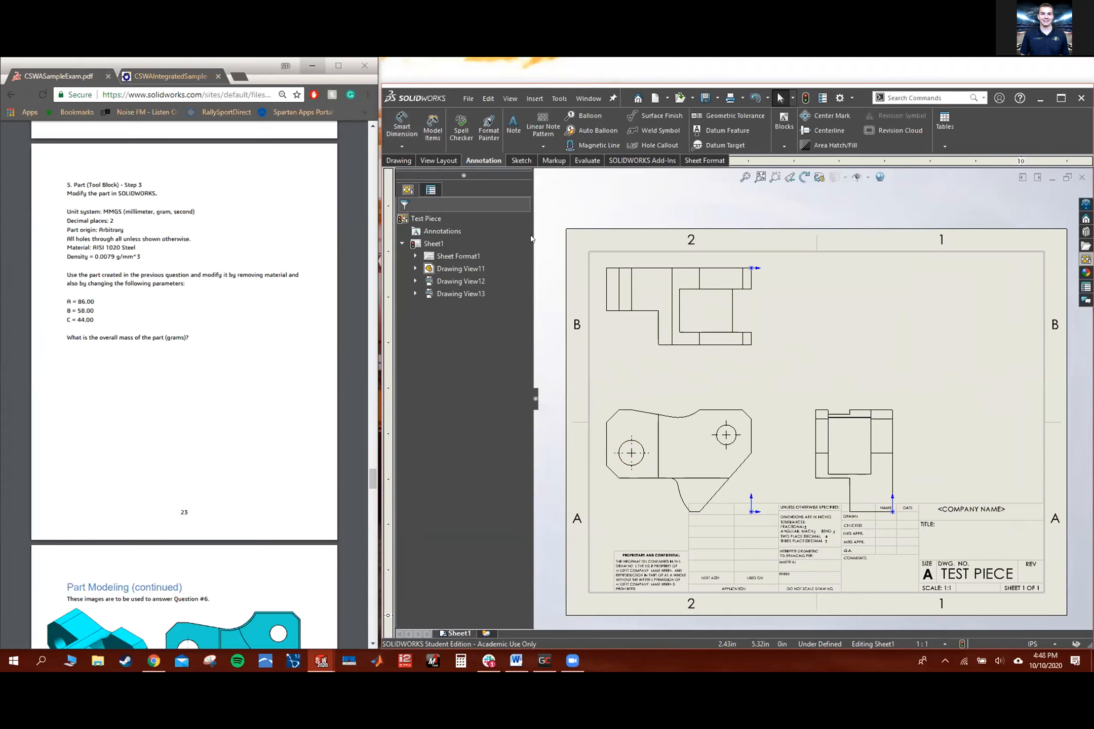
click(433, 126)
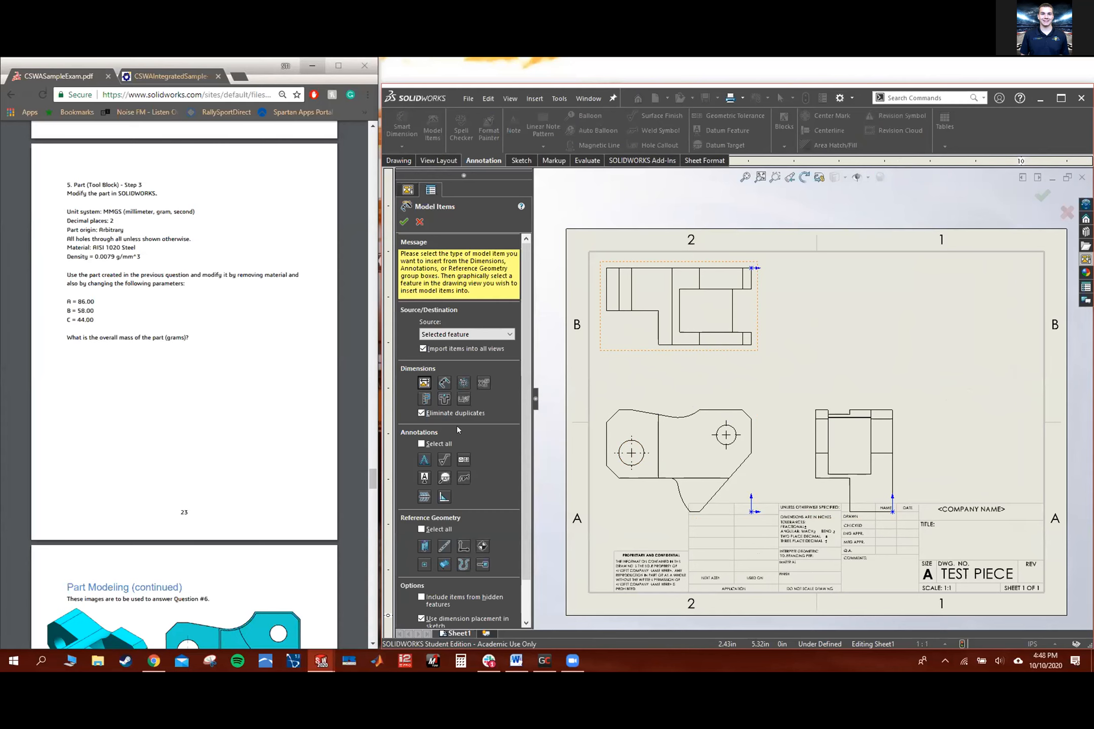
click(444, 383)
click(404, 222)
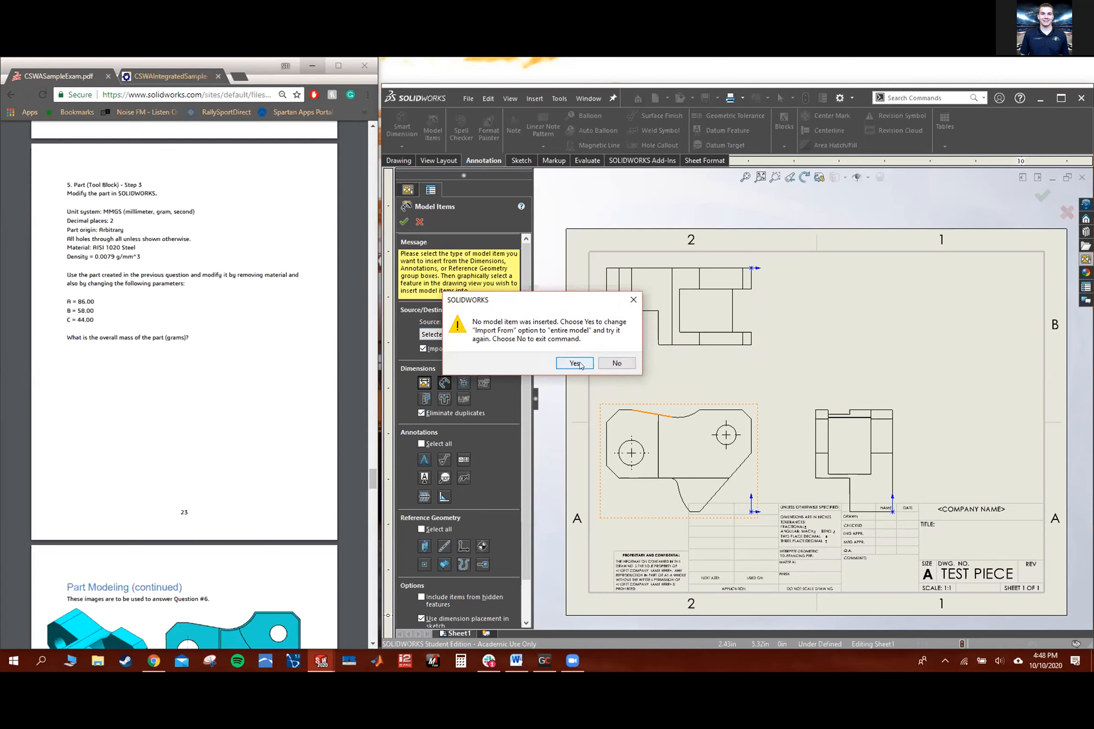
click(575, 363)
Move the small hole's horizontal edge-distance dimension slightly higher above the front view
scroll(775, 335, down, 2)
scroll(772, 335, up, 1)
scroll(768, 349, down, 2)
scroll(810, 431, up, 4)
scroll(835, 446, down, 1)
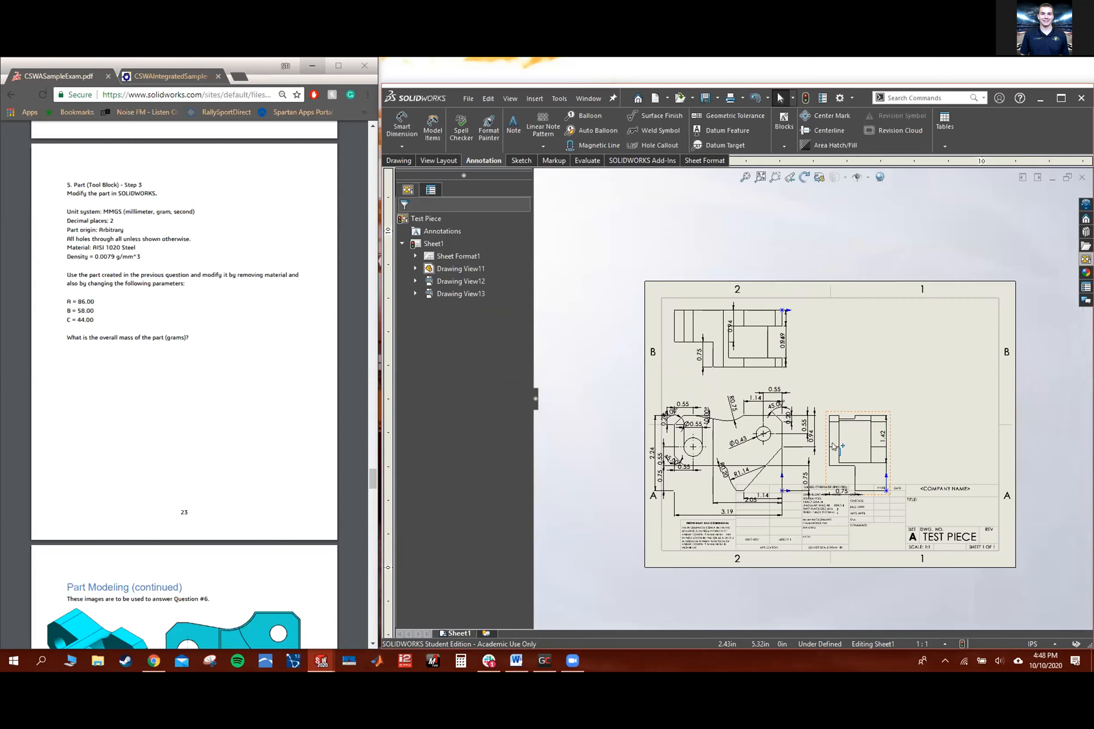
scroll(833, 447, down, 3)
drag(749, 355, 749, 345)
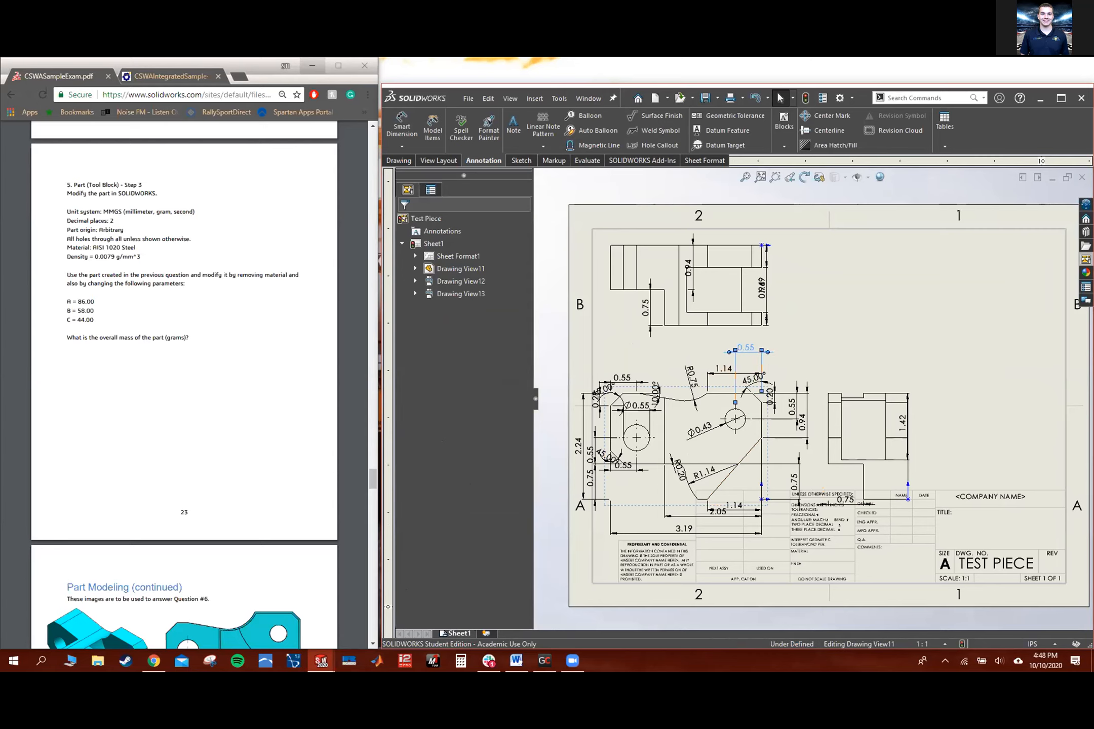
Switch the drawing's unit system to MMGS
click(1036, 644)
click(995, 597)
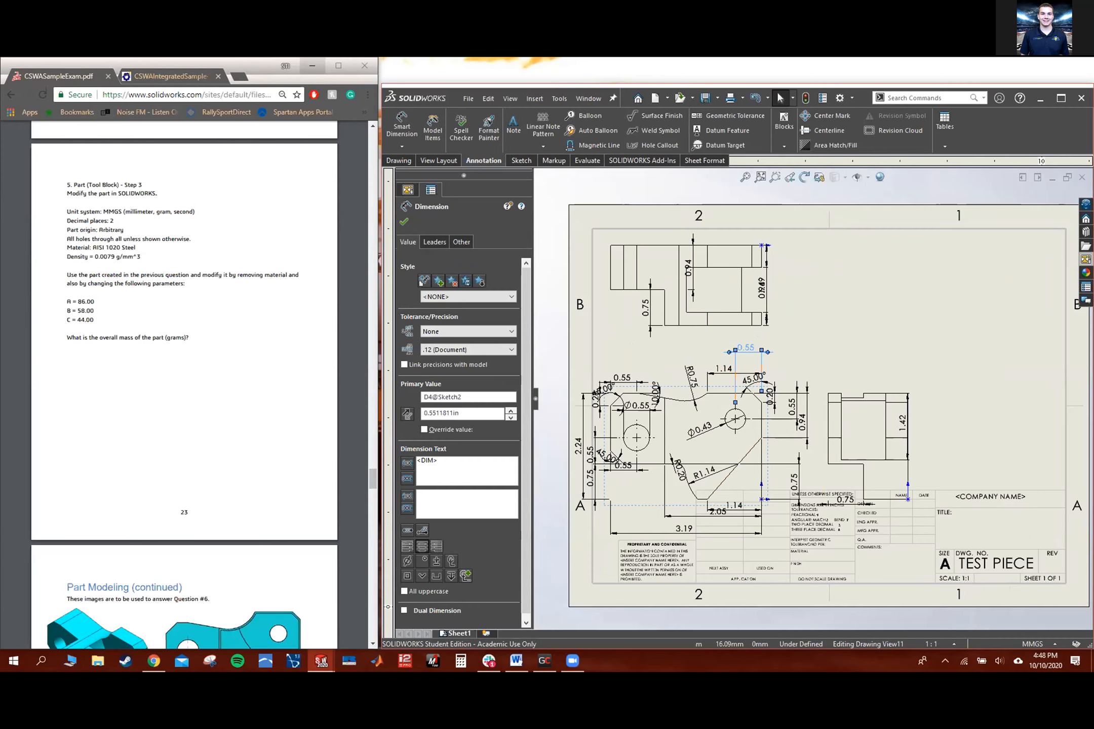
scroll(707, 407, down, 1)
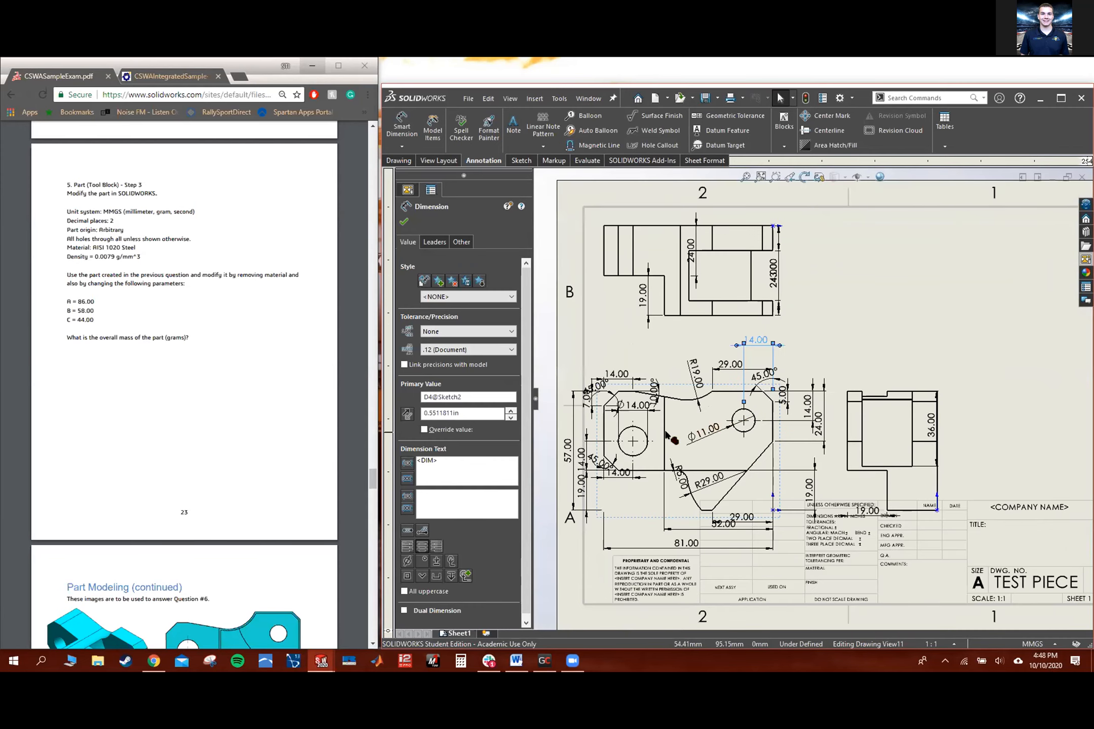
Move the side view farther right on the sheet and shift the front view right and slightly up
scroll(667, 435, up, 4)
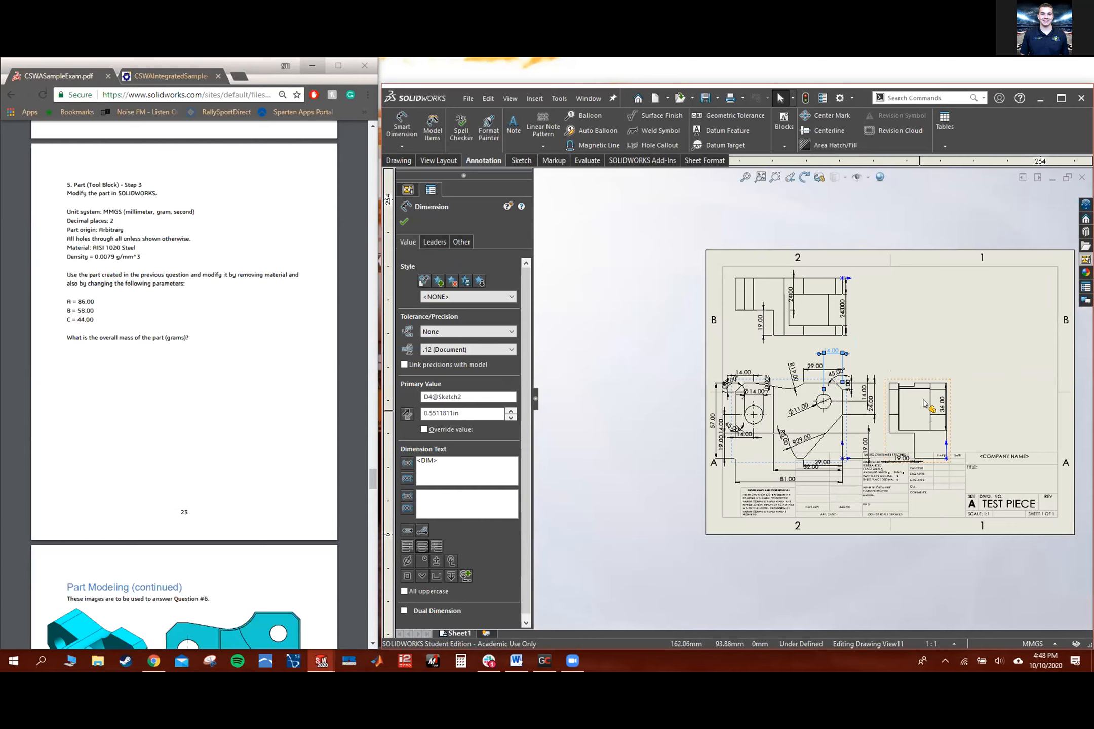
click(931, 408)
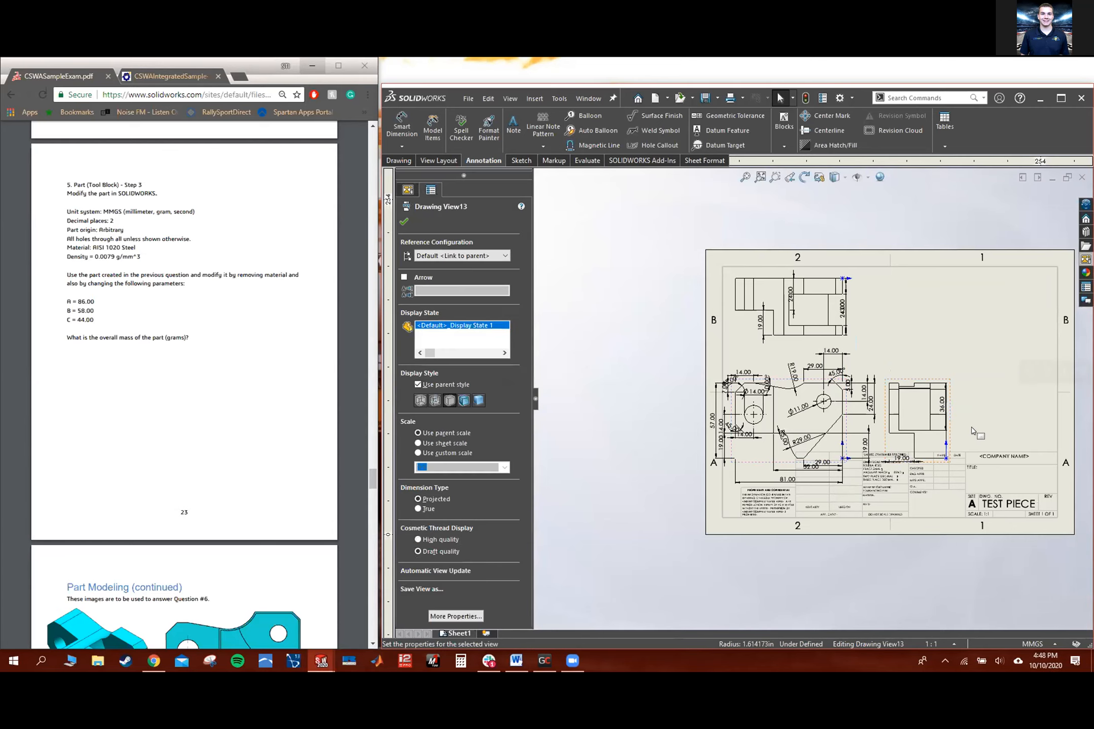
click(916, 405)
mouse_move(979, 404)
mouse_down()
mouse_move(956, 414)
mouse_move(1020, 408)
mouse_up()
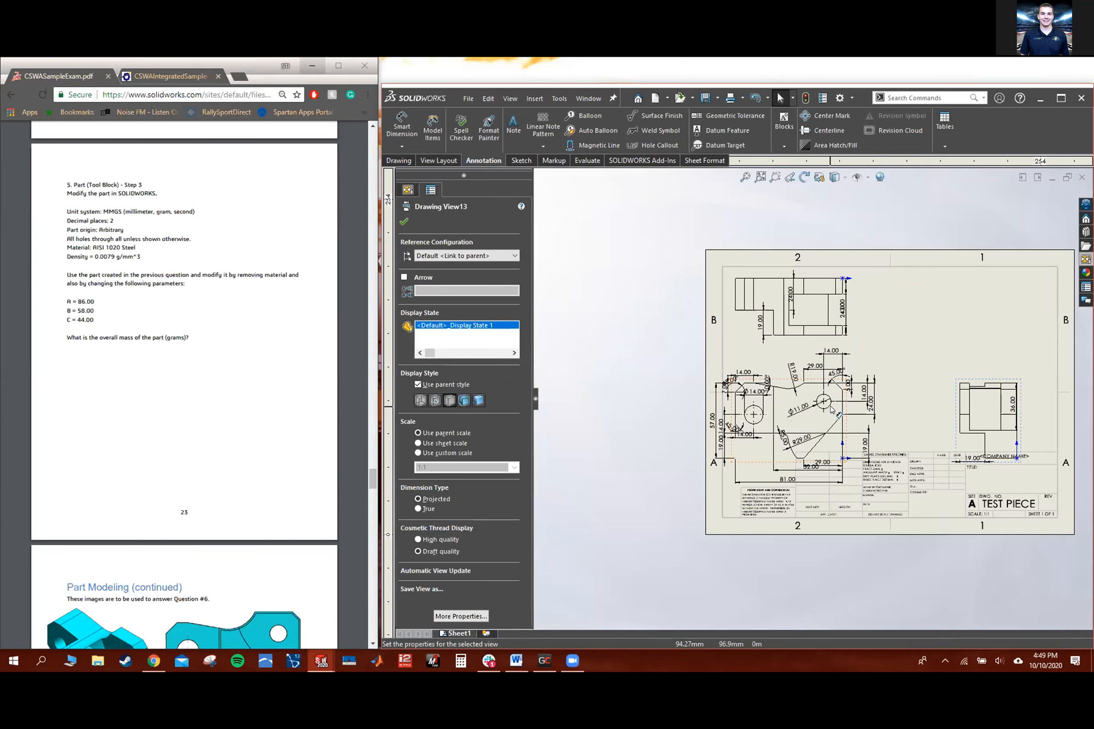
mouse_move(846, 420)
mouse_down()
mouse_move(888, 428)
mouse_move(884, 406)
mouse_move(886, 417)
mouse_up()
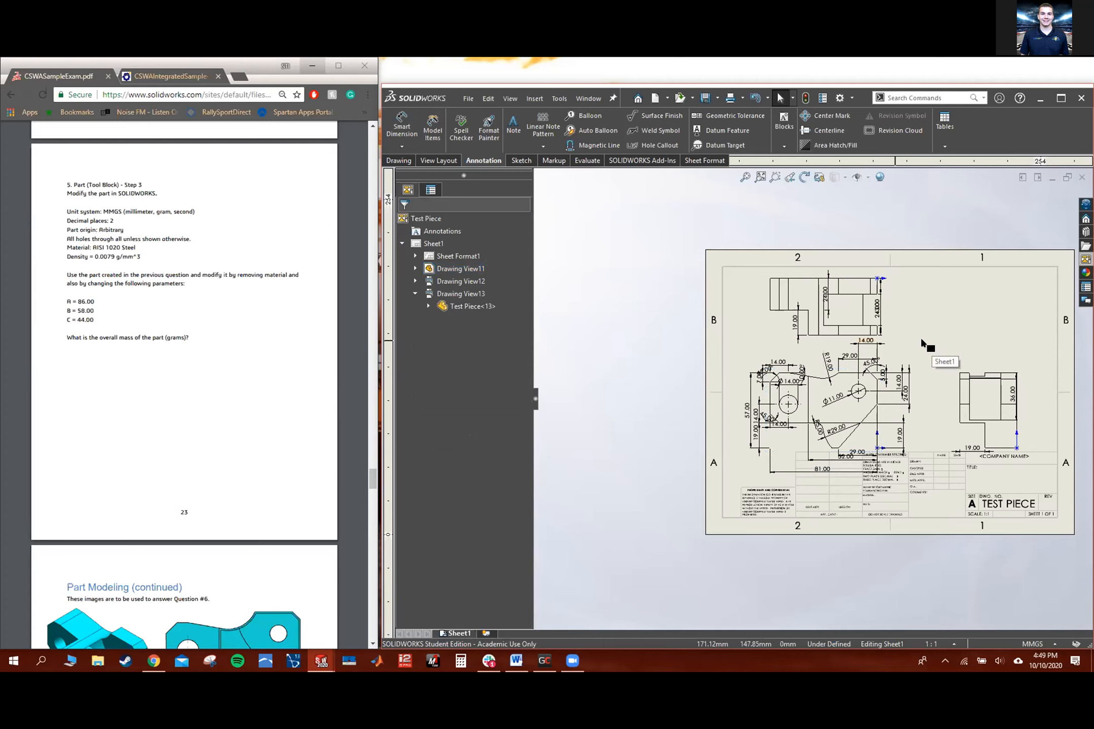
scroll(944, 347, up, 1)
scroll(946, 362, down, 3)
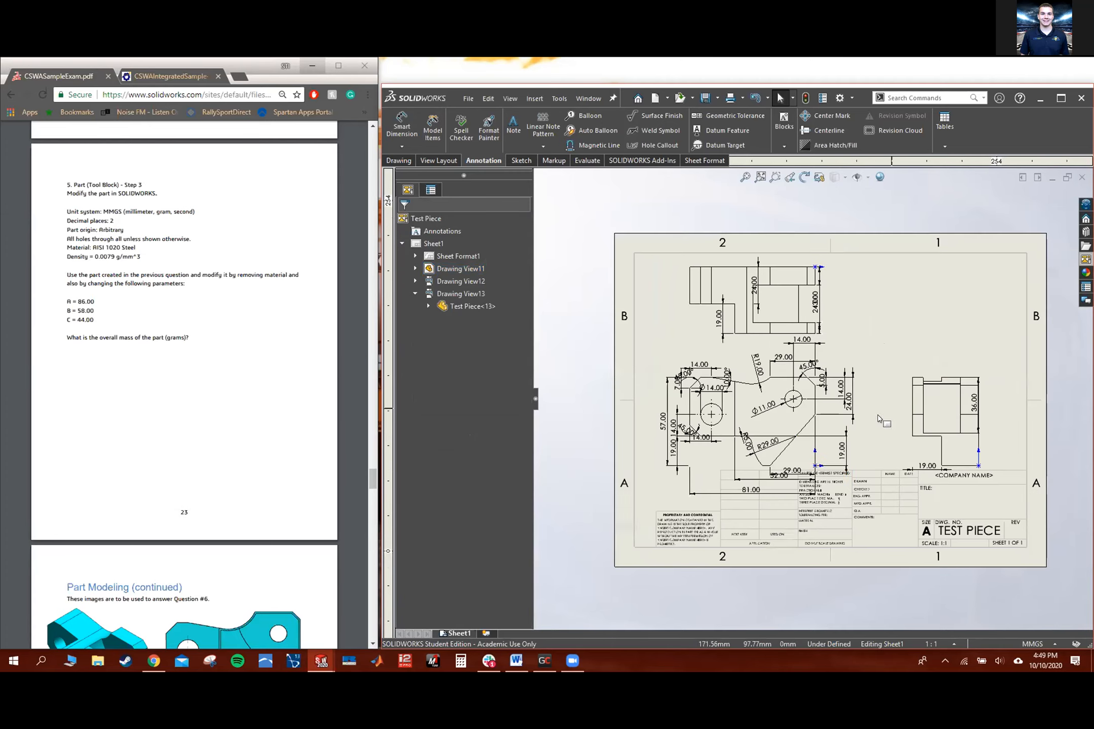
scroll(831, 425, down, 1)
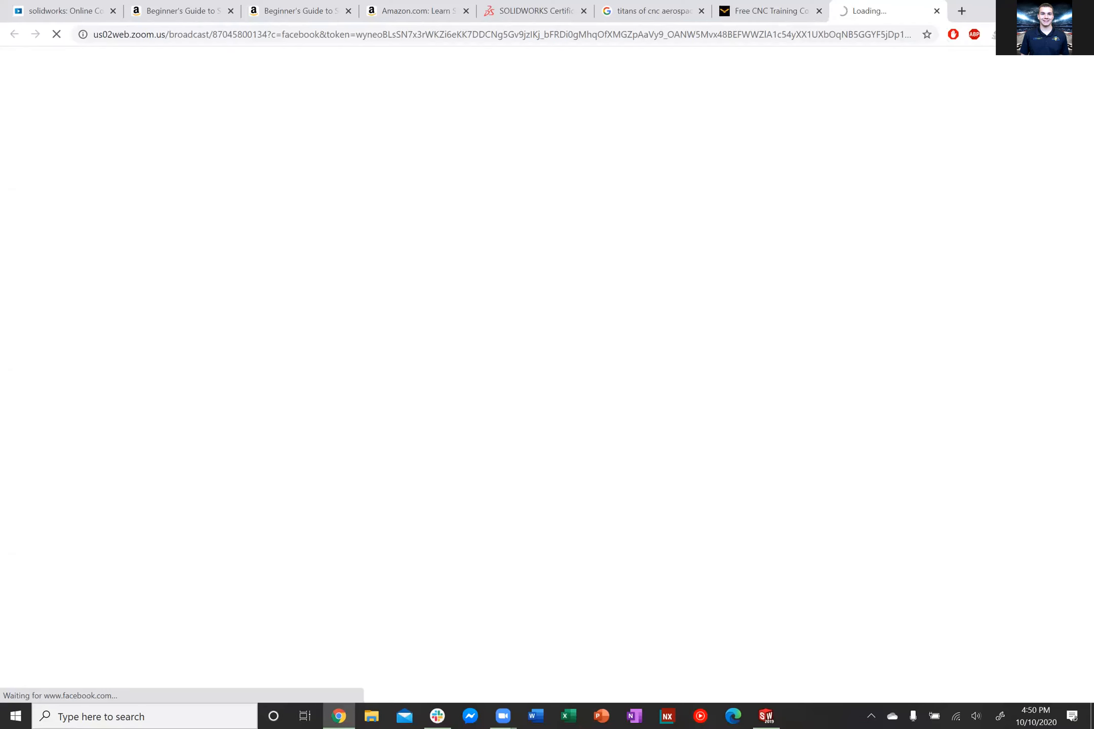
Switch to SOLIDWORKS 2019 and browse for a file to open in the ENGDESIGN-W-SOLIDWORKS folder
click(1016, 10)
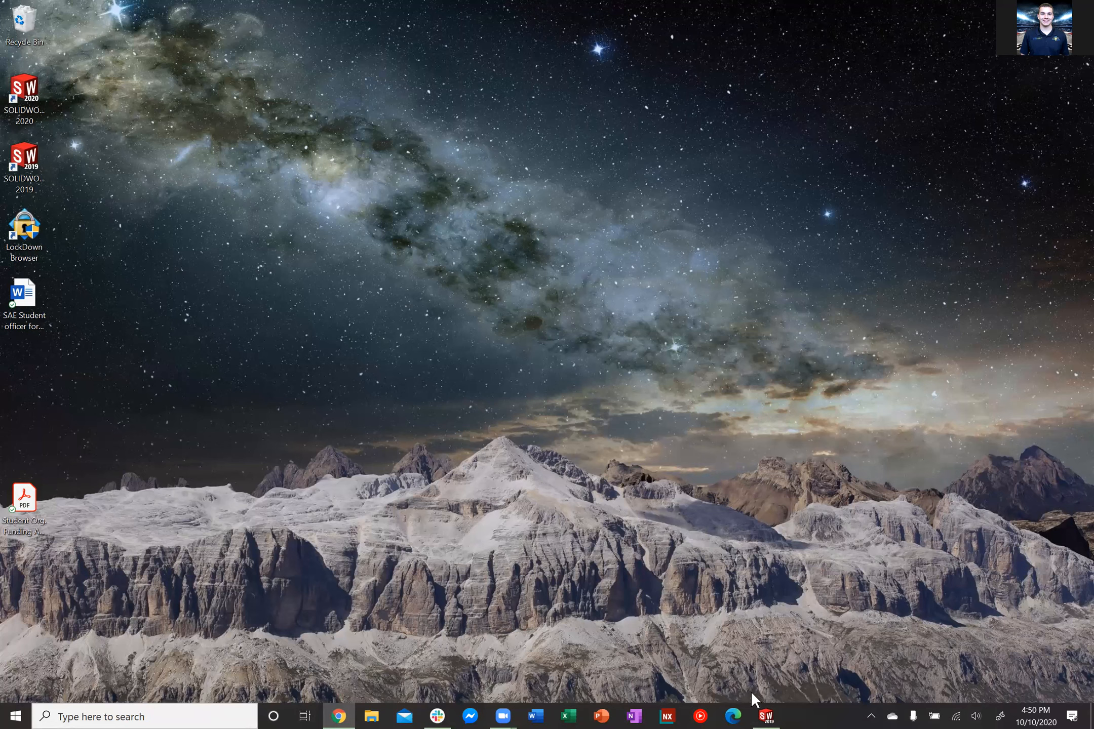
click(759, 711)
click(765, 714)
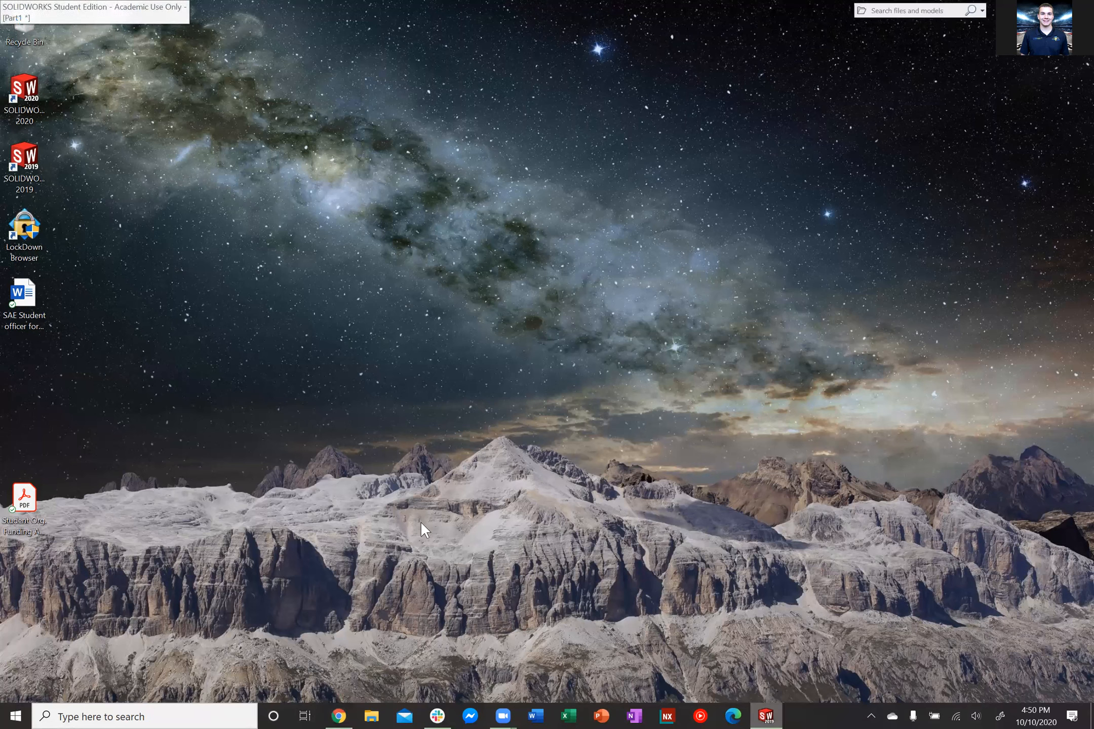
click(105, 10)
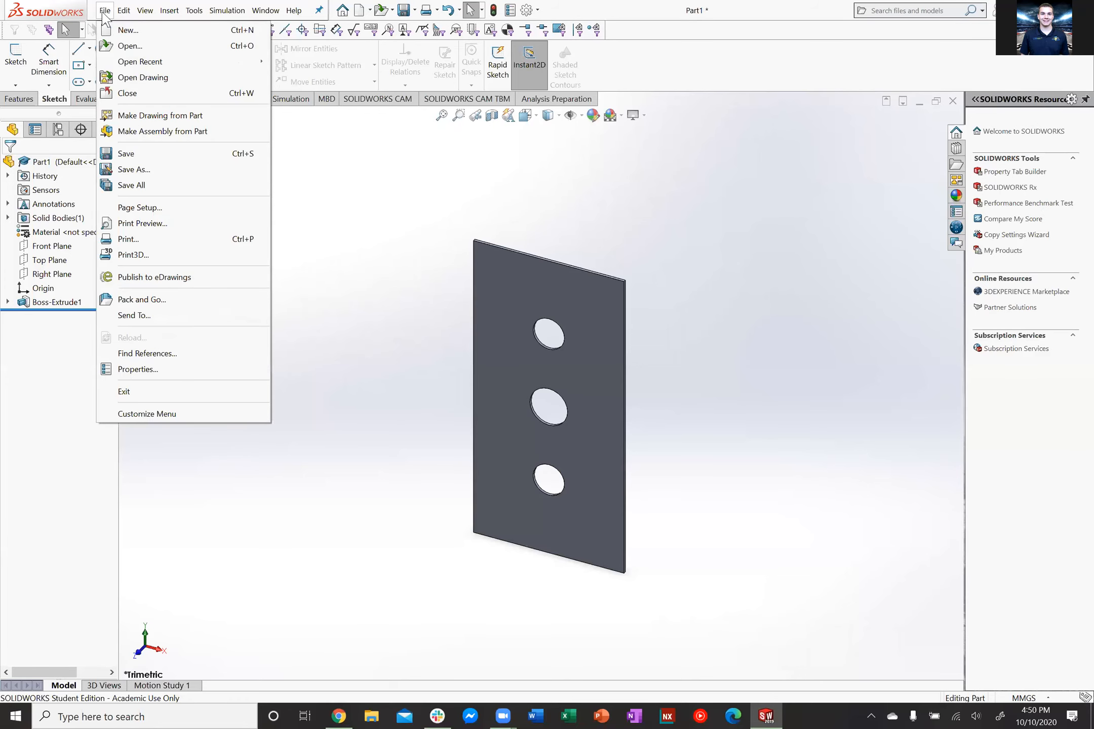
click(127, 46)
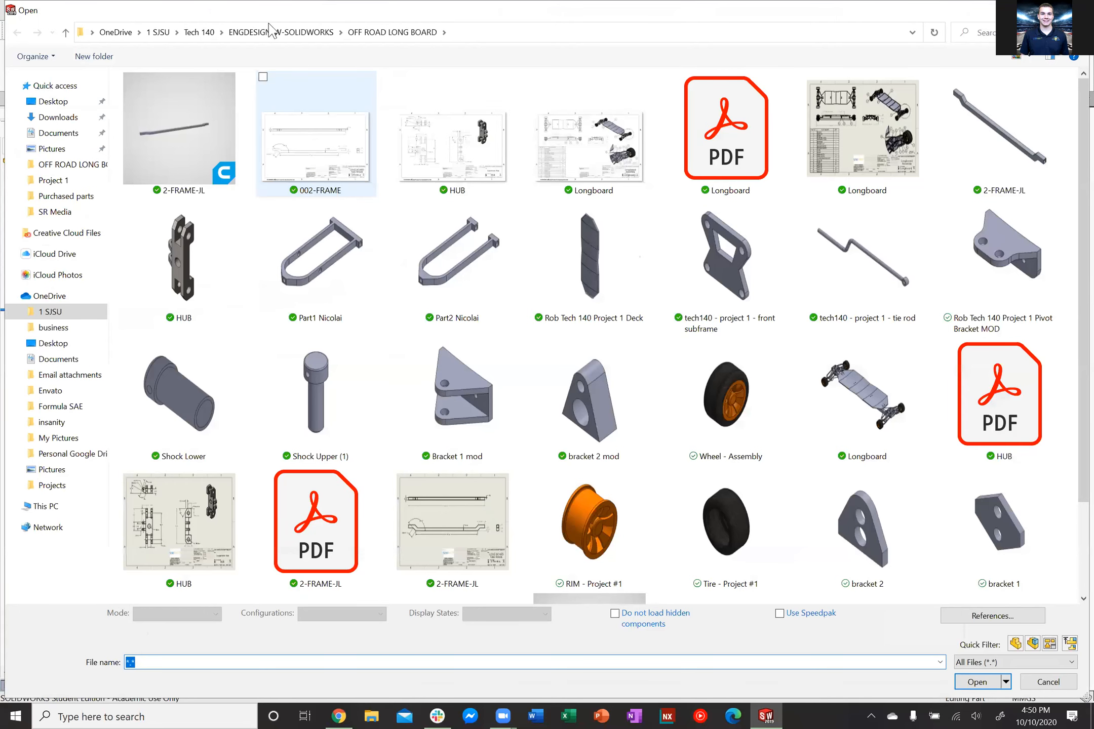
click(268, 31)
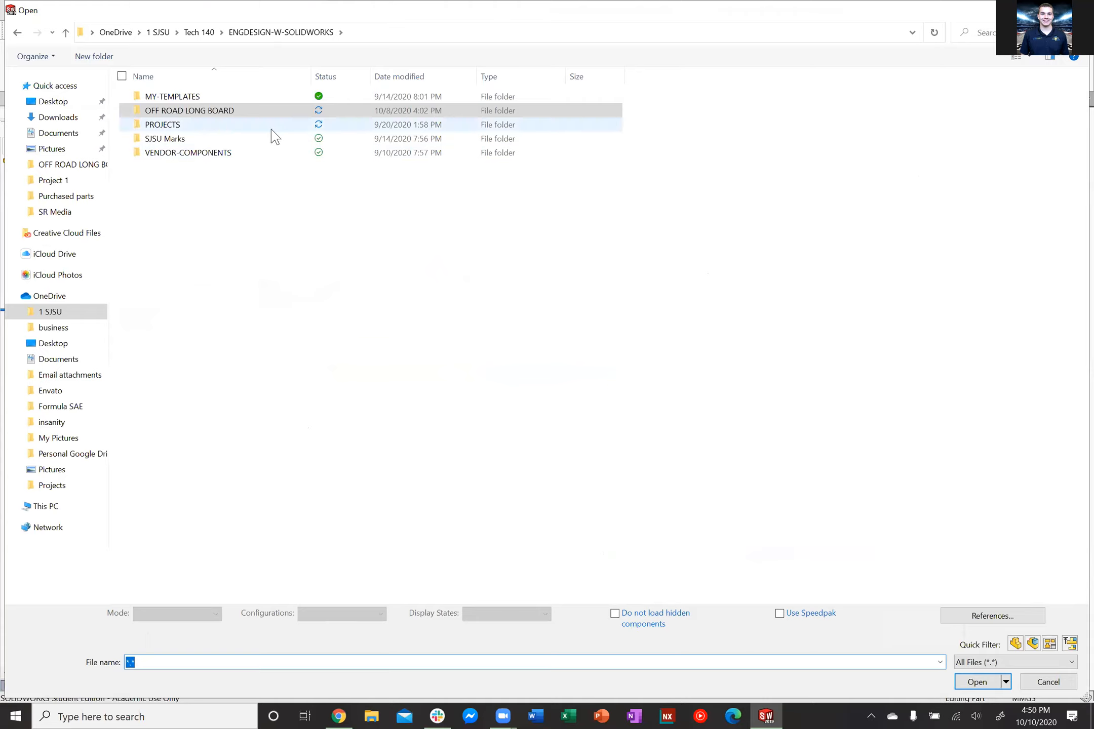
click(344, 715)
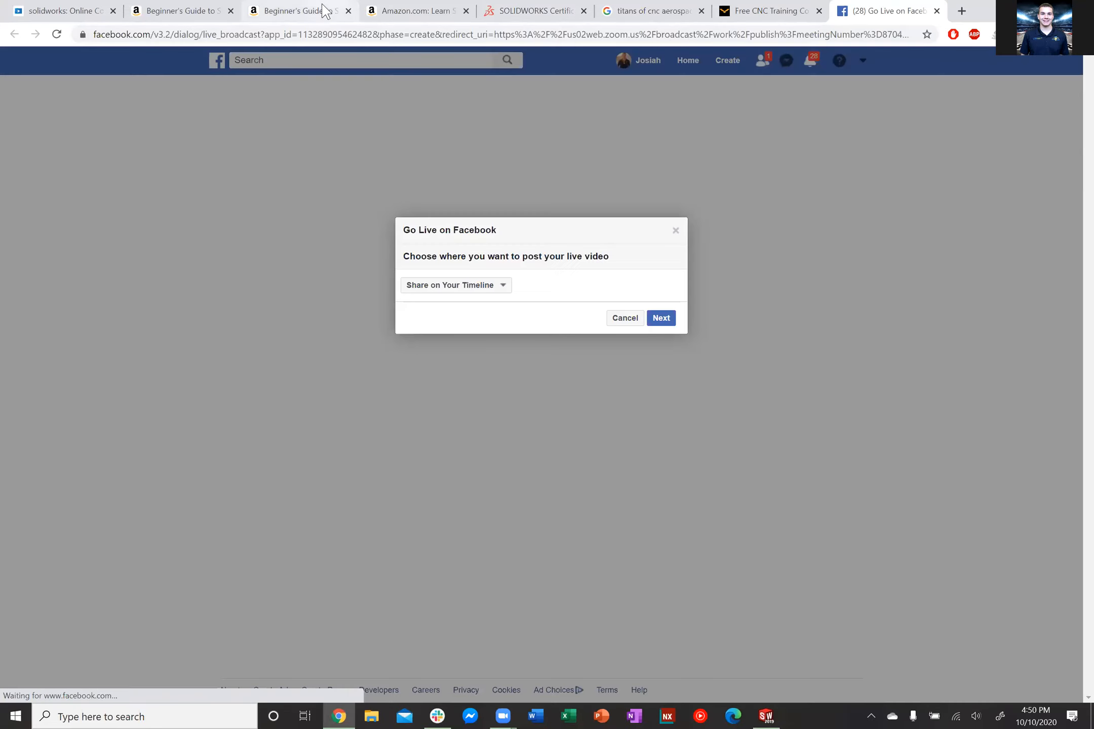
click(163, 15)
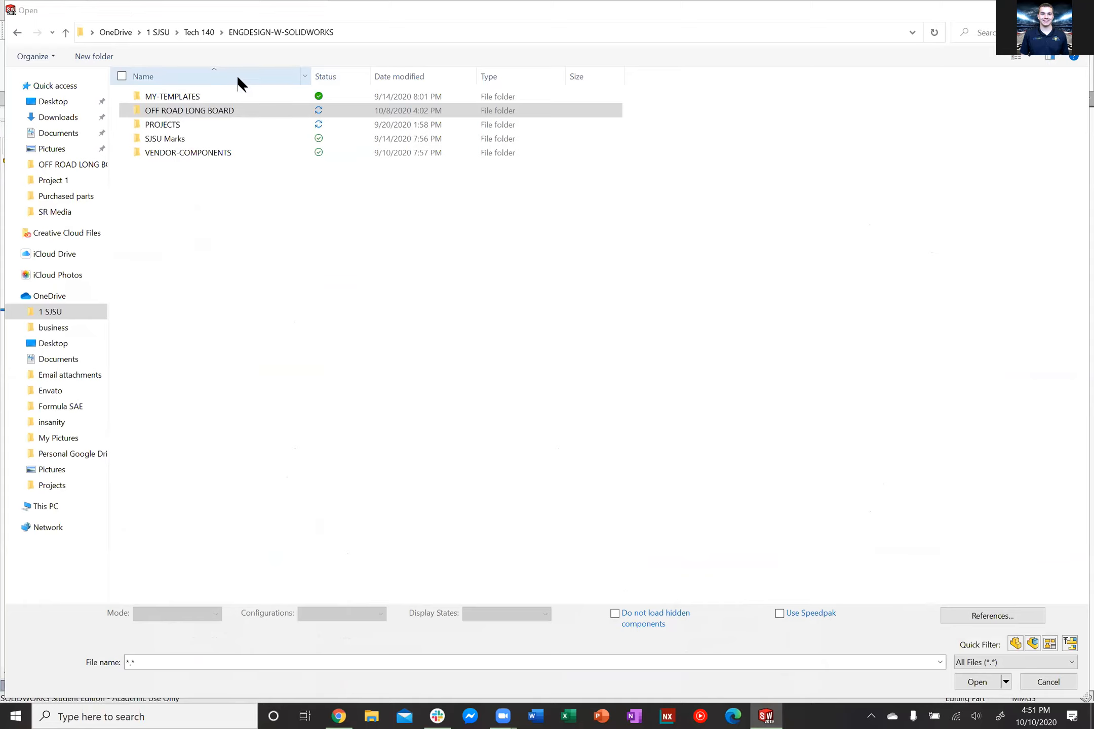
Look through the contents of the MY-TEMPLATES and PROJECTS folders
double_click(198, 97)
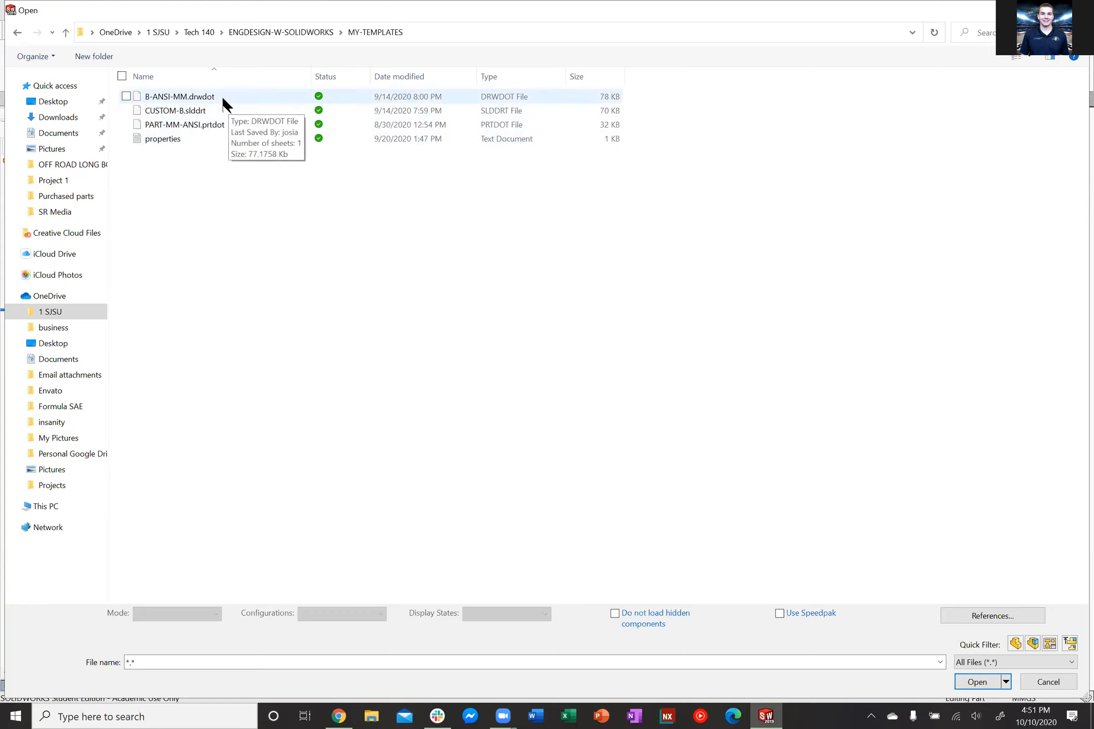
click(296, 32)
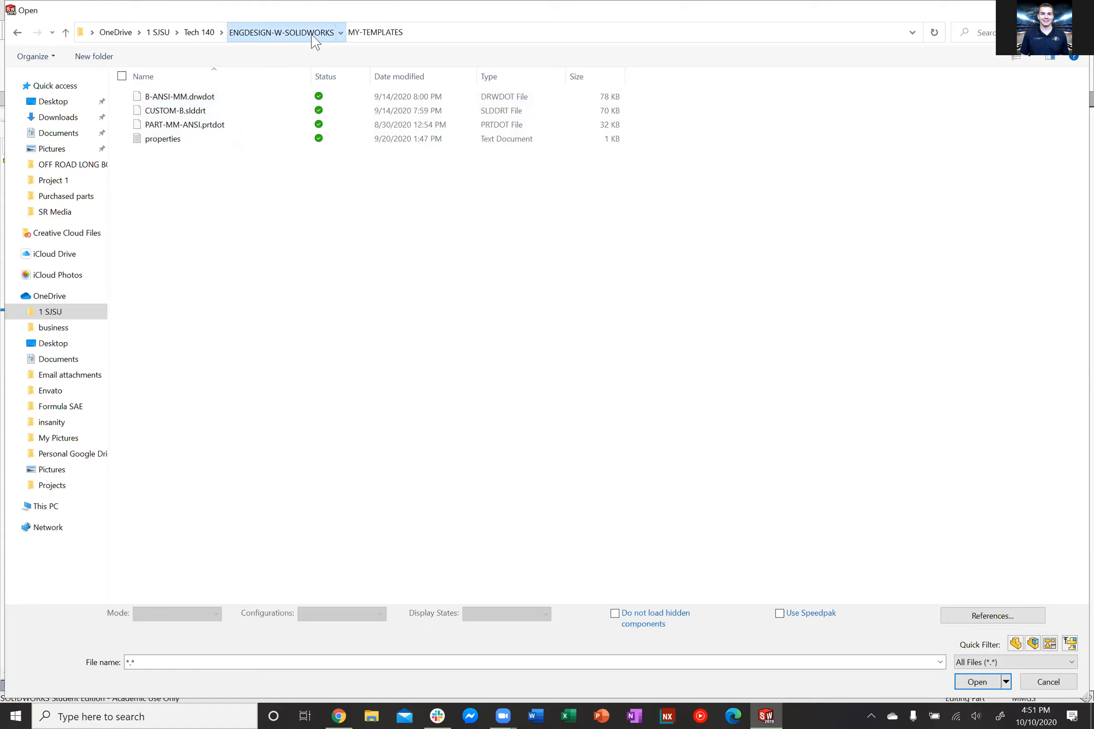
double_click(202, 124)
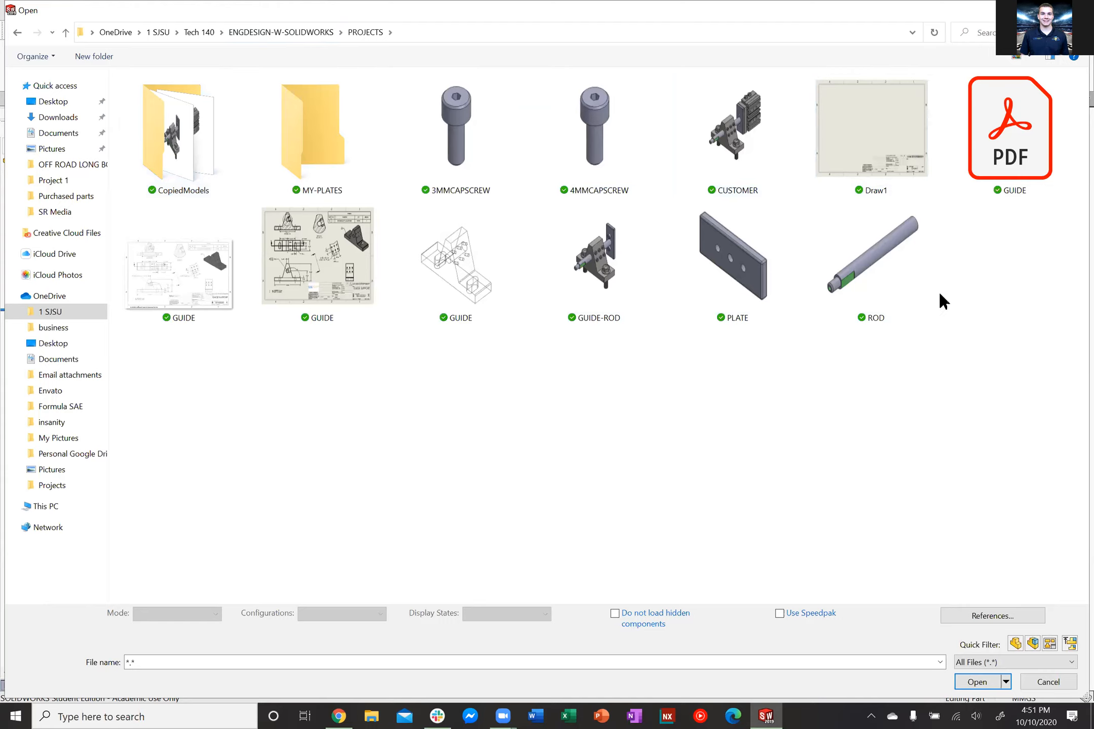
click(1034, 58)
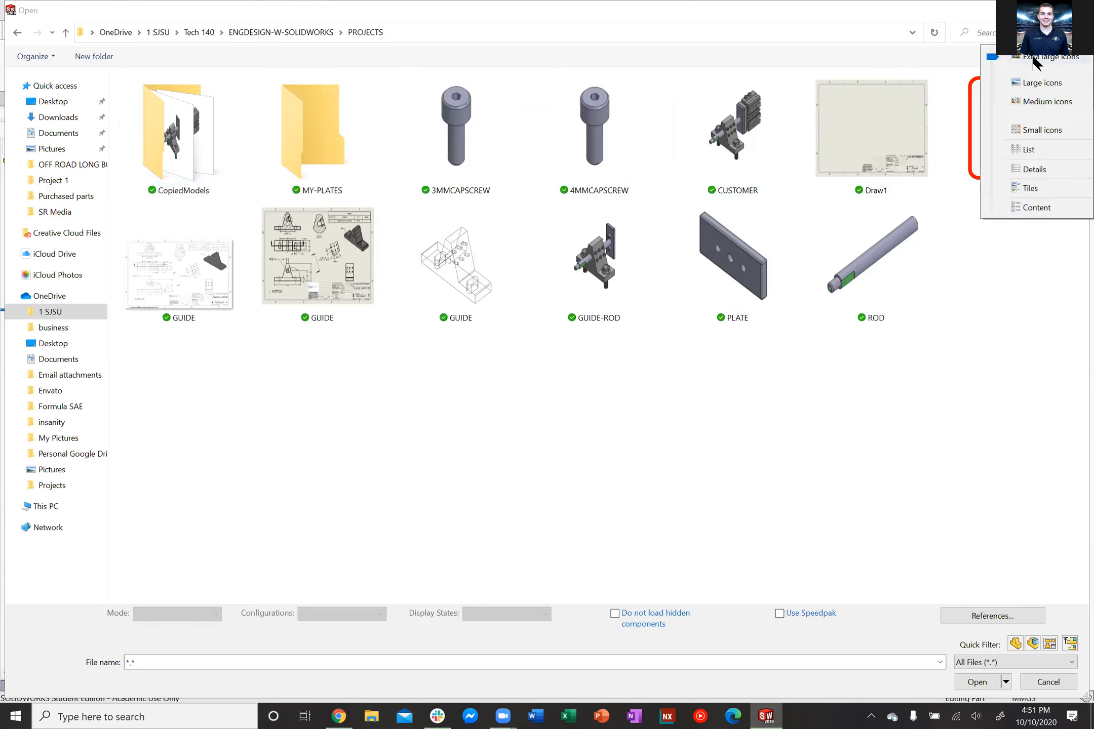
click(1030, 60)
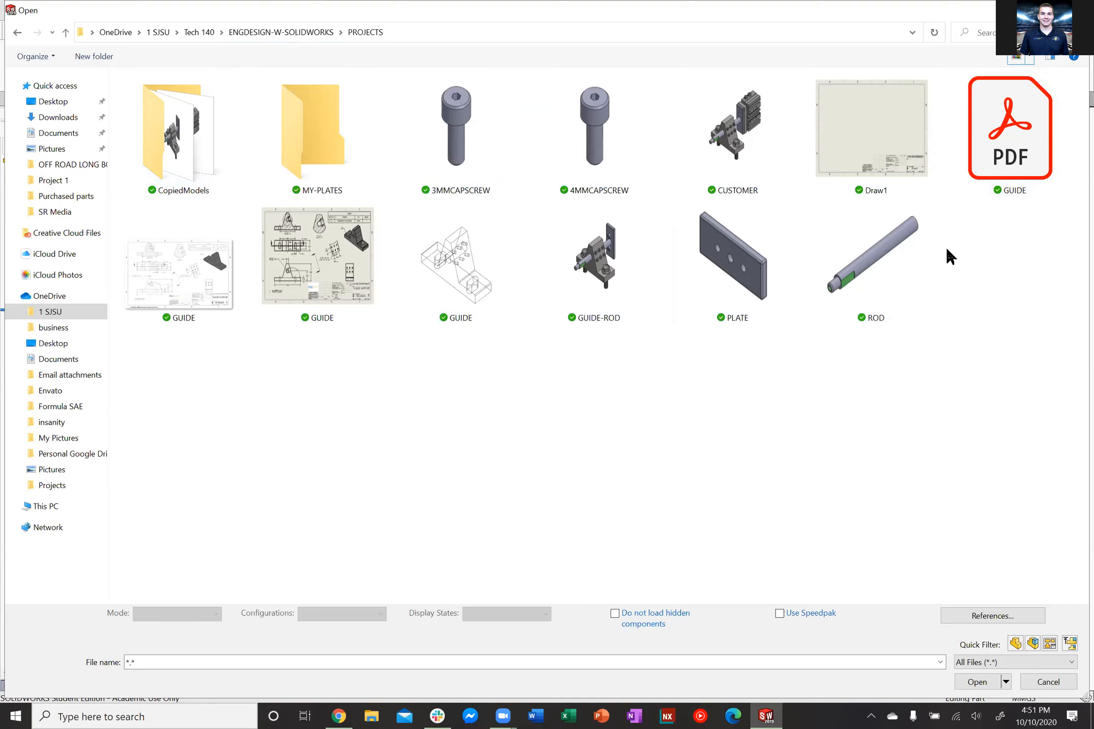
mouse_move(869, 304)
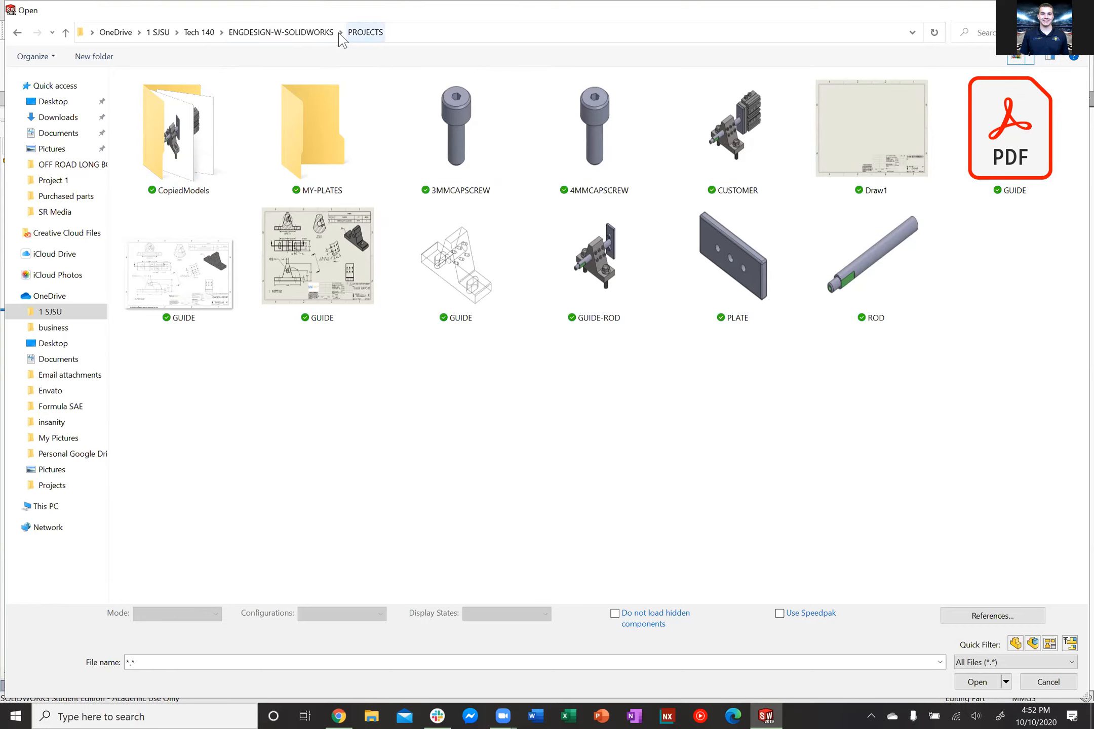
Examine the VENDOR-COMPONENTS folder with its files displayed as large thumbnails
click(281, 32)
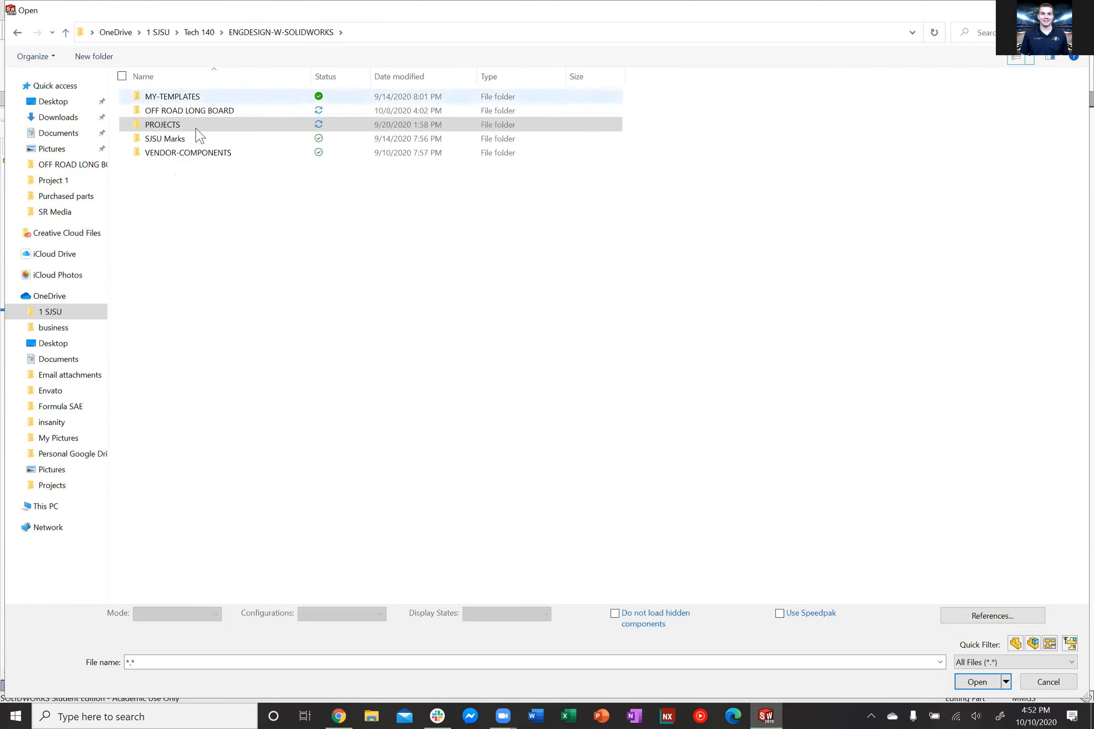
double_click(201, 155)
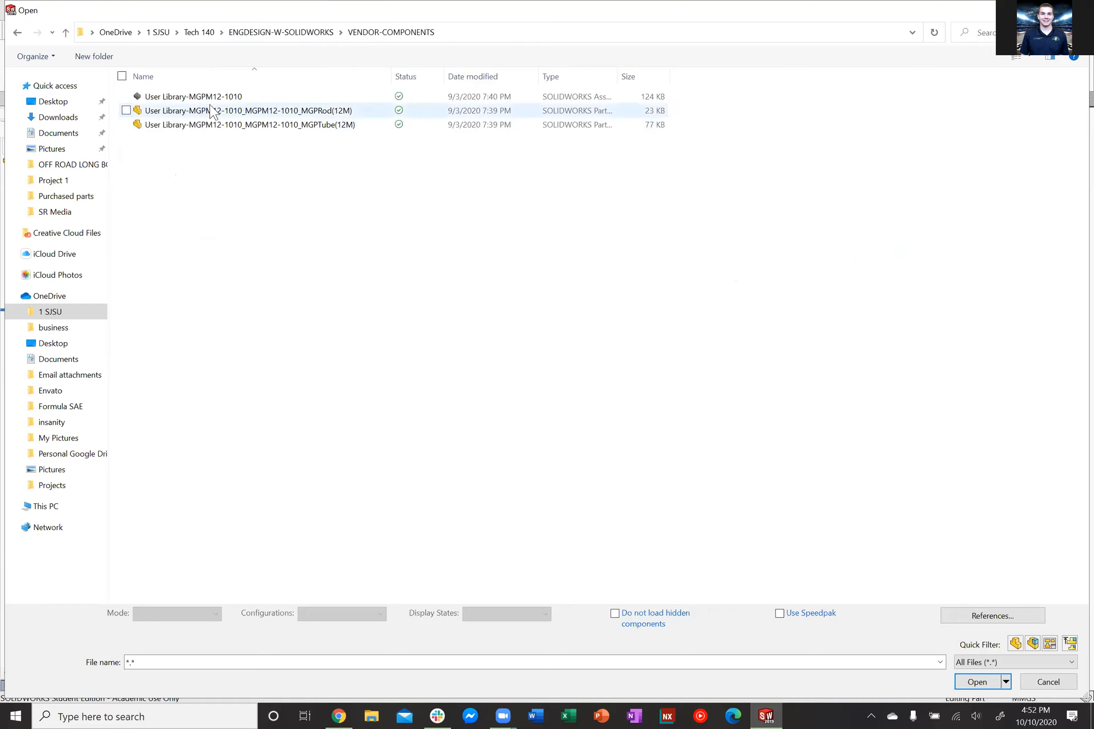
click(1030, 59)
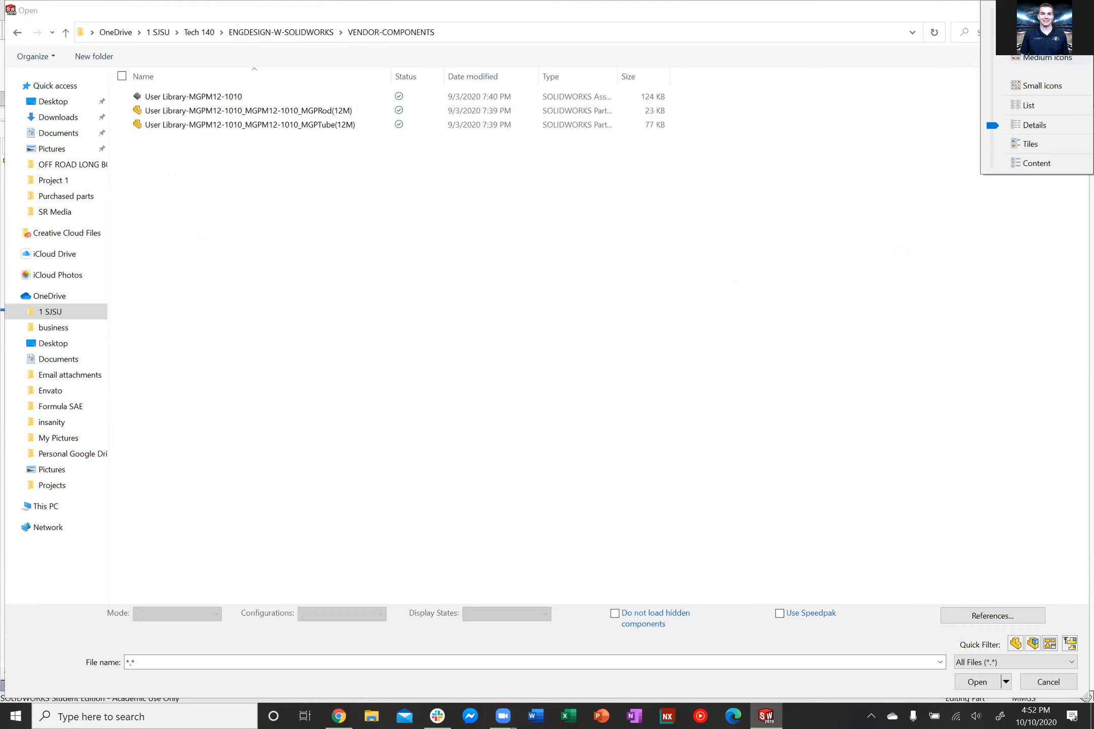
click(1035, 27)
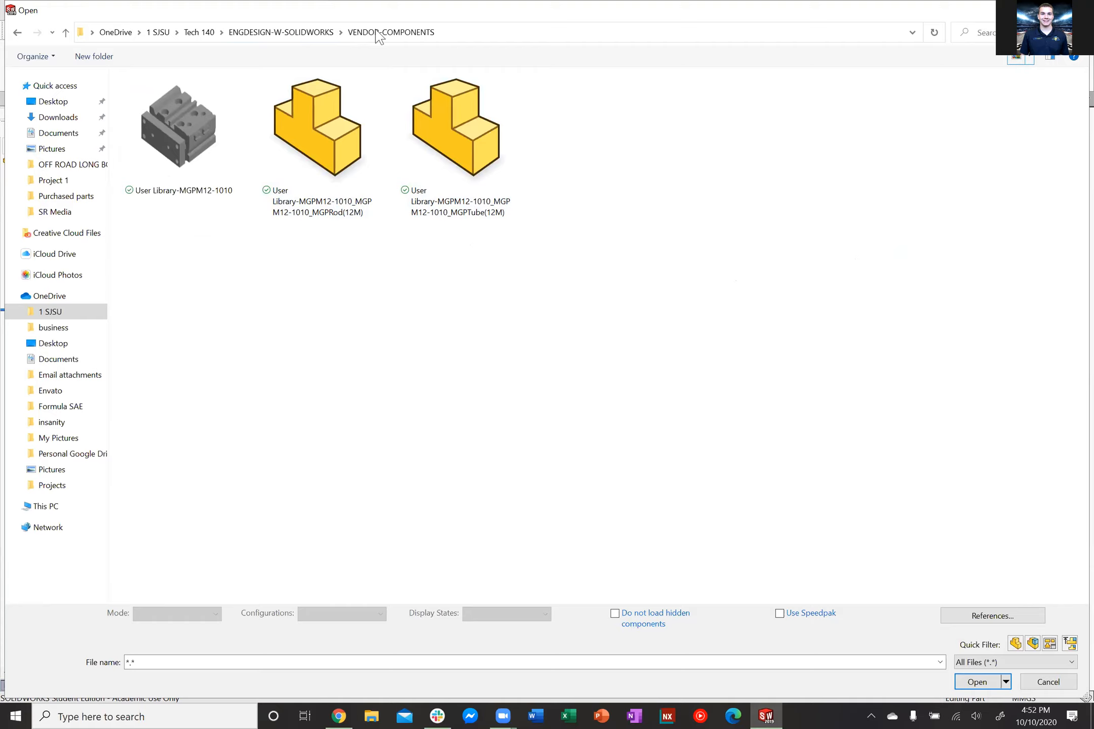
Open the GUIDE-ROD assembly from the PROJECTS folder
click(252, 32)
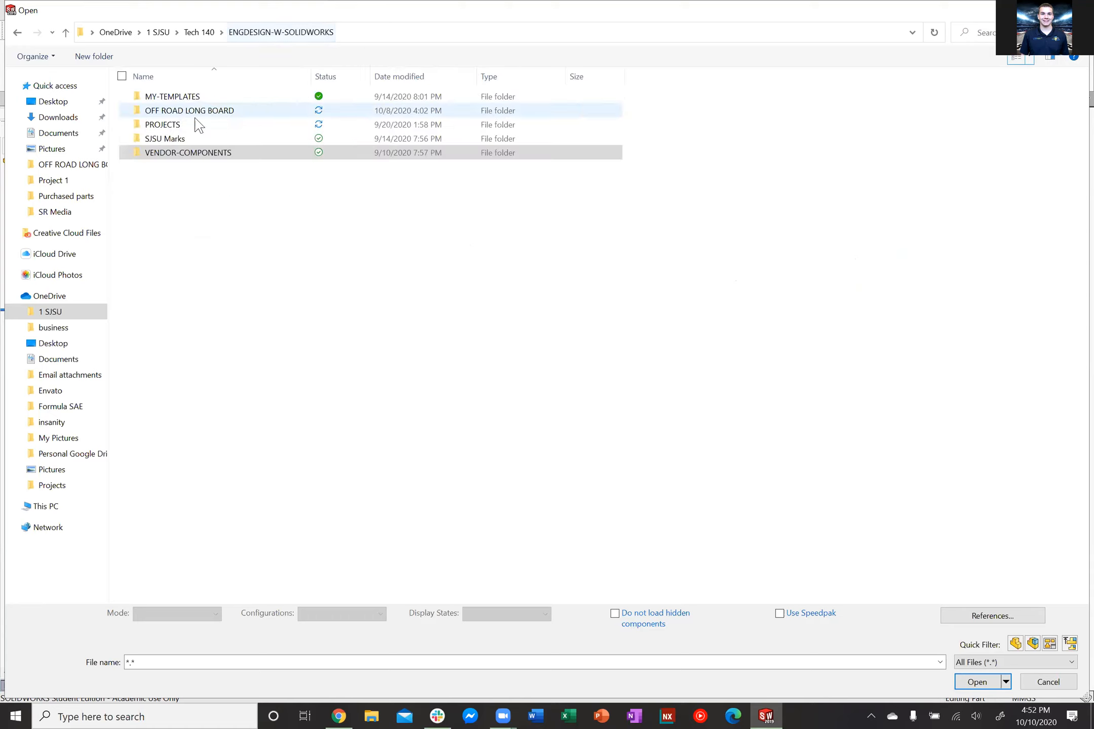
click(172, 129)
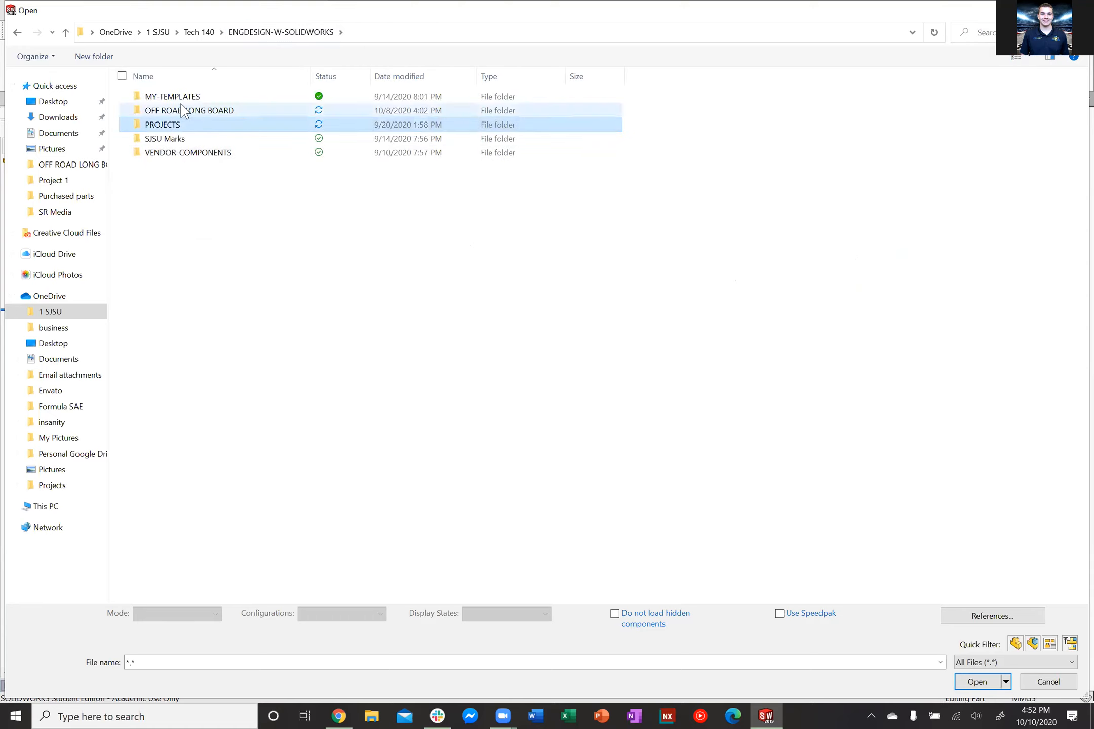
double_click(186, 125)
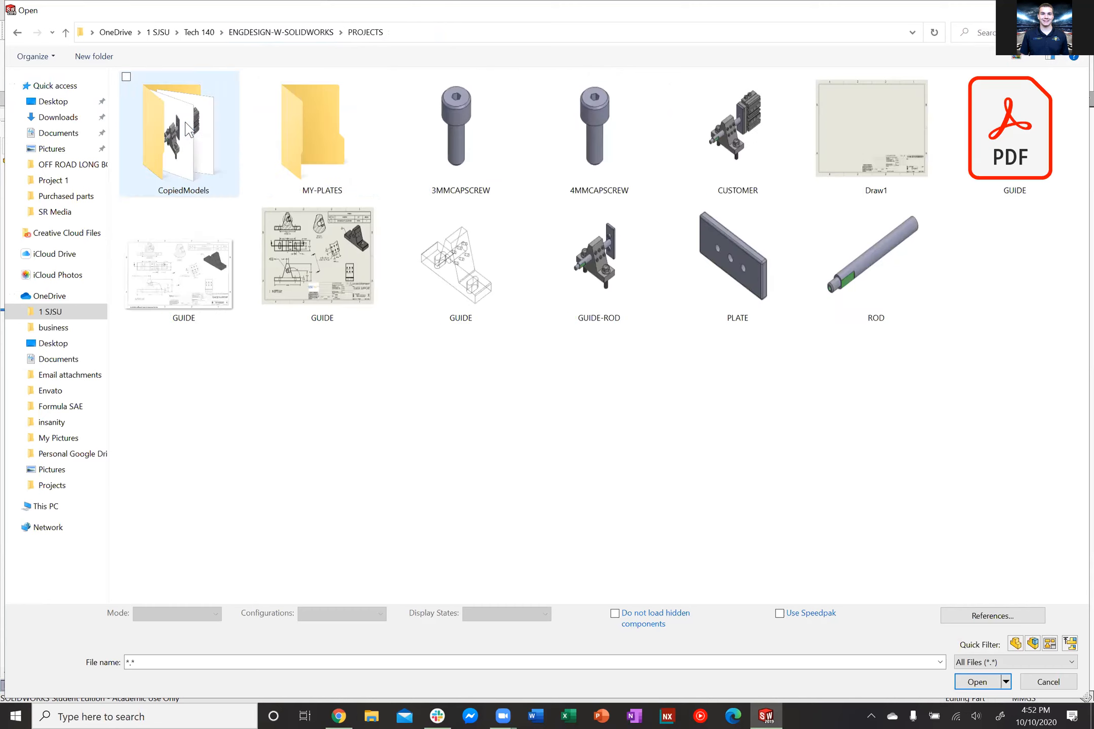
double_click(593, 260)
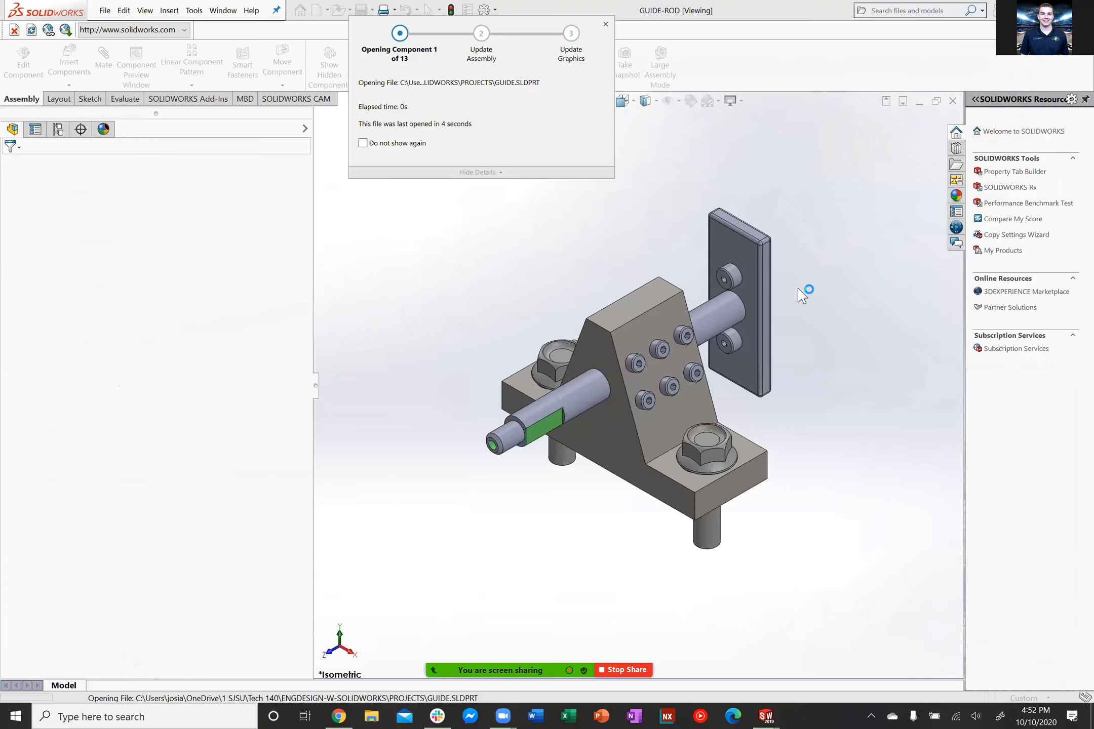
Open the GUIDE component of the assembly as a separate part
click(549, 370)
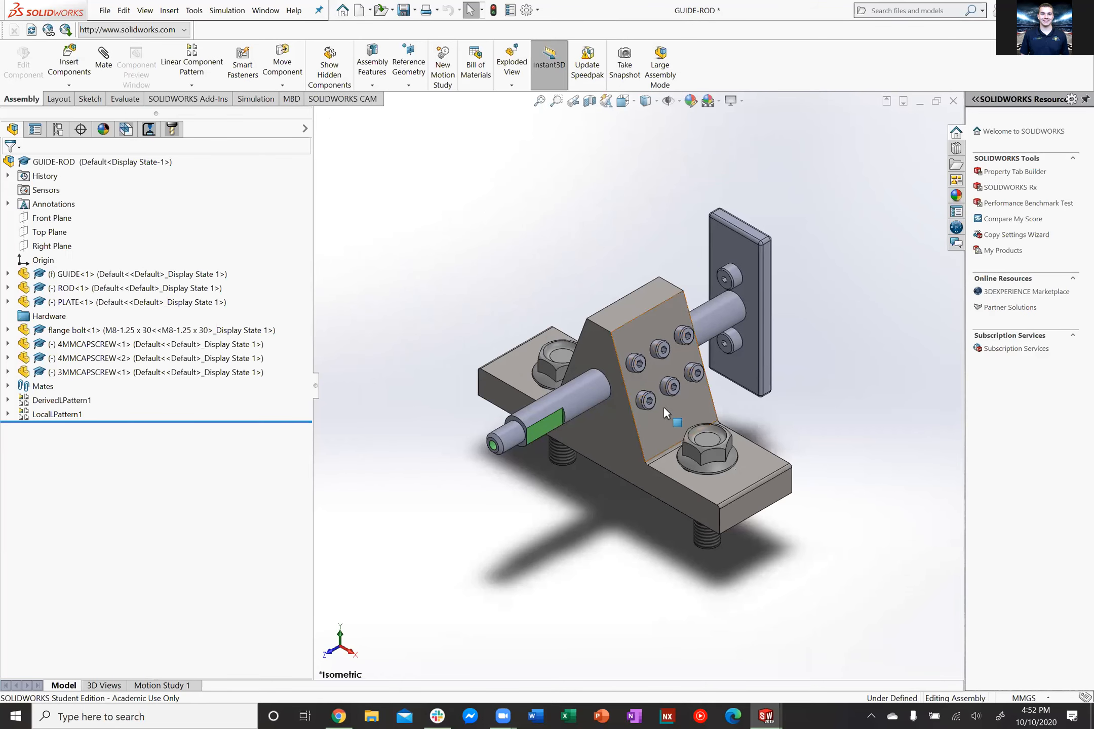
right_click(594, 427)
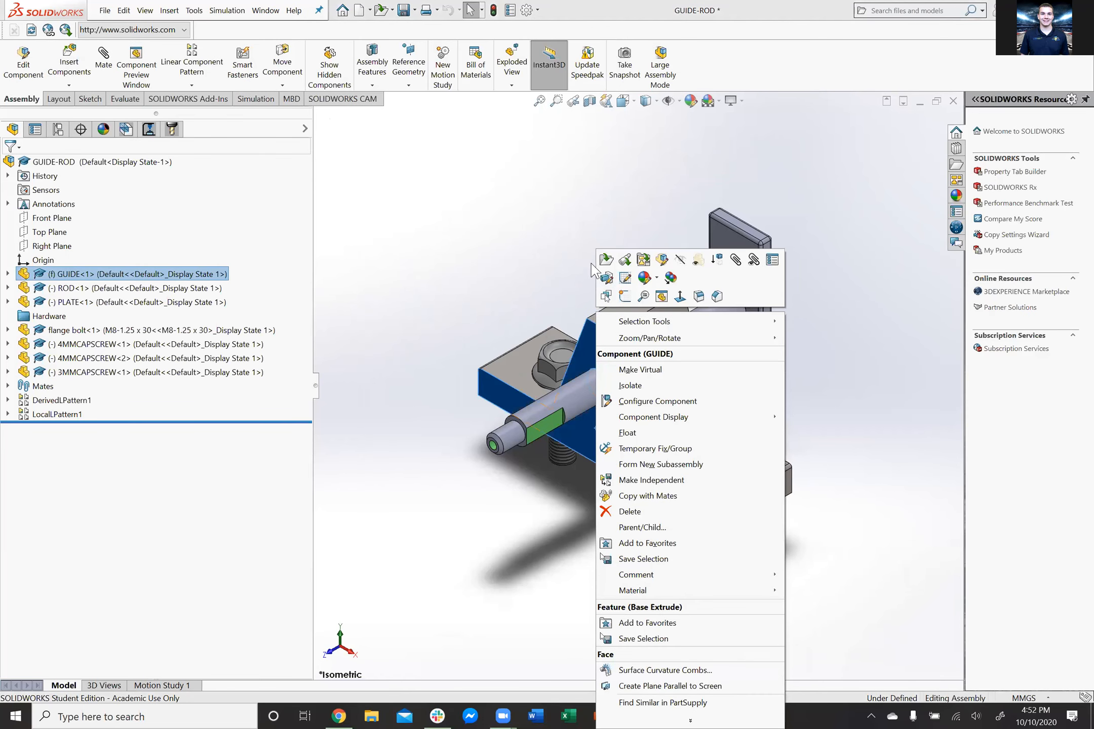
click(601, 254)
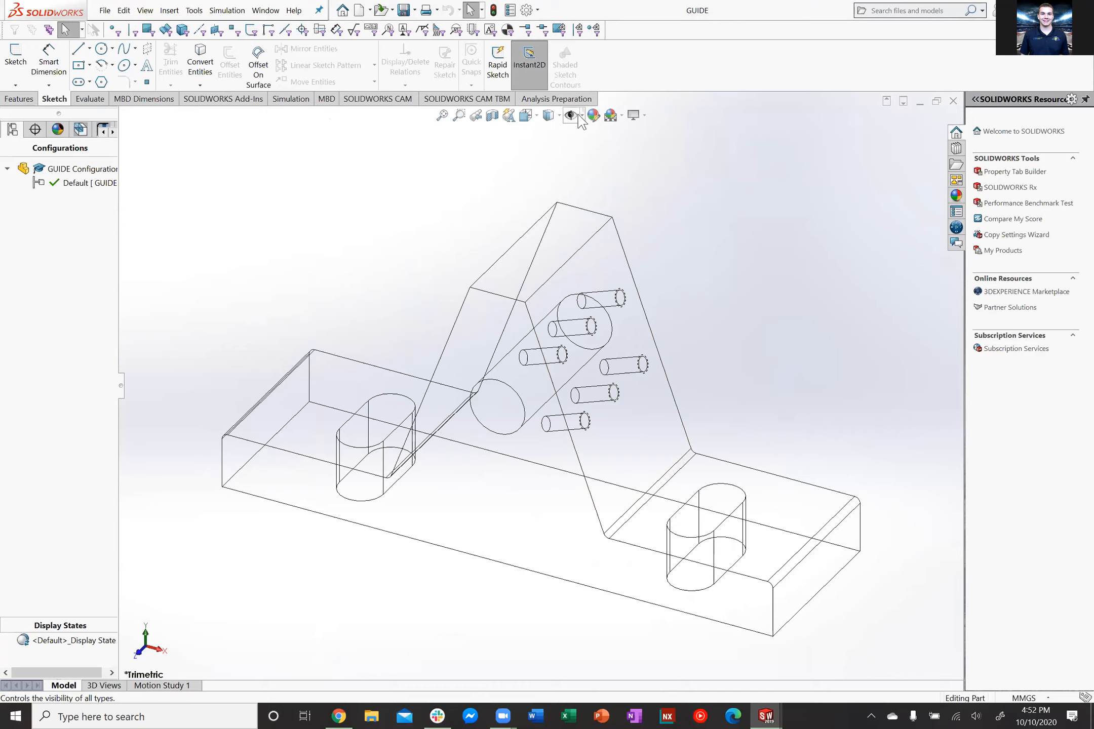
Display the GUIDE part as shaded with edges and view it from a slightly lower angle
click(548, 115)
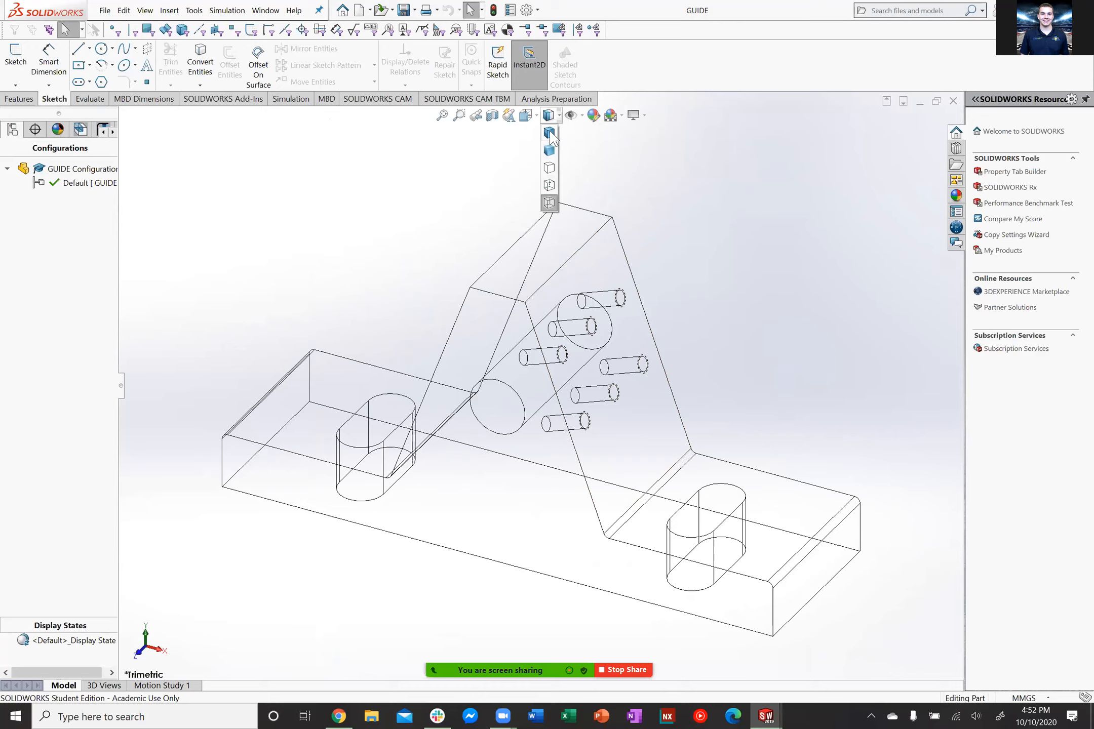
click(550, 134)
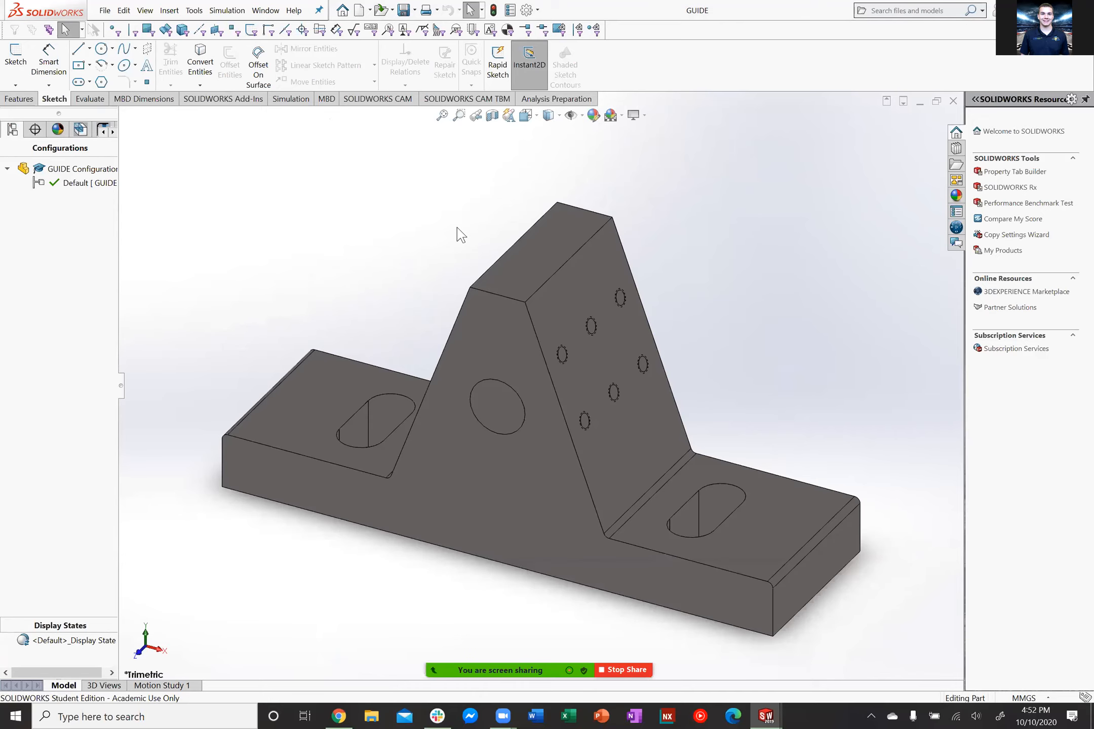
key(f)
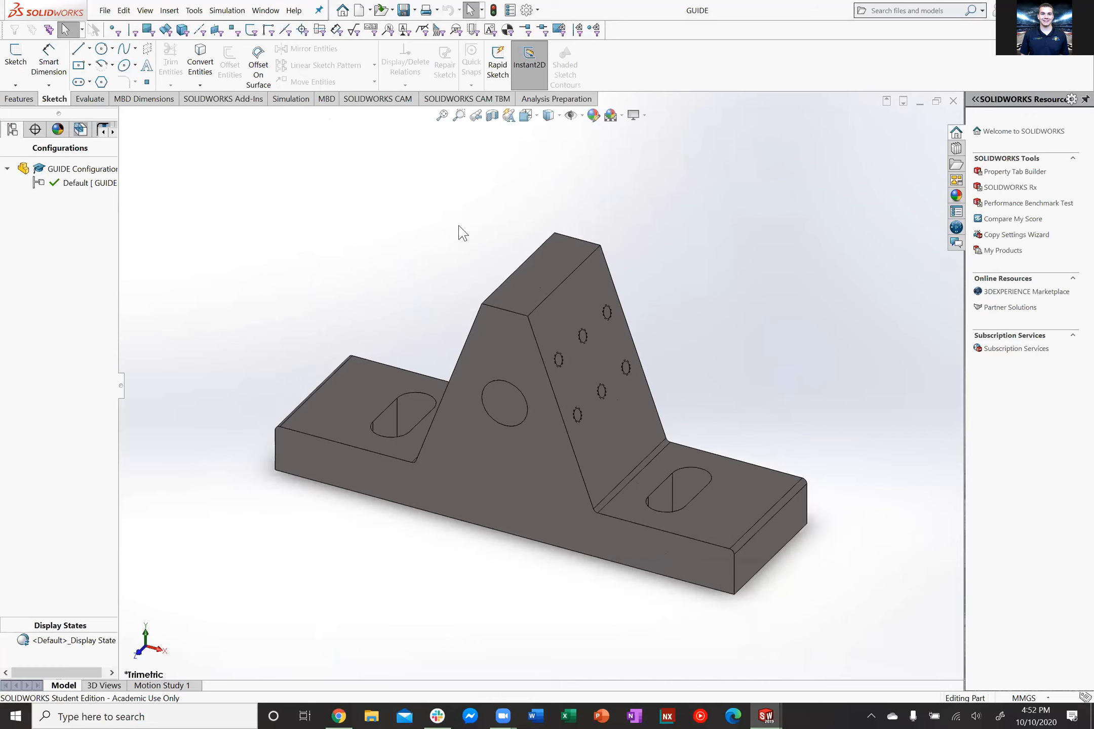
middle_drag(458, 248, 382, 177)
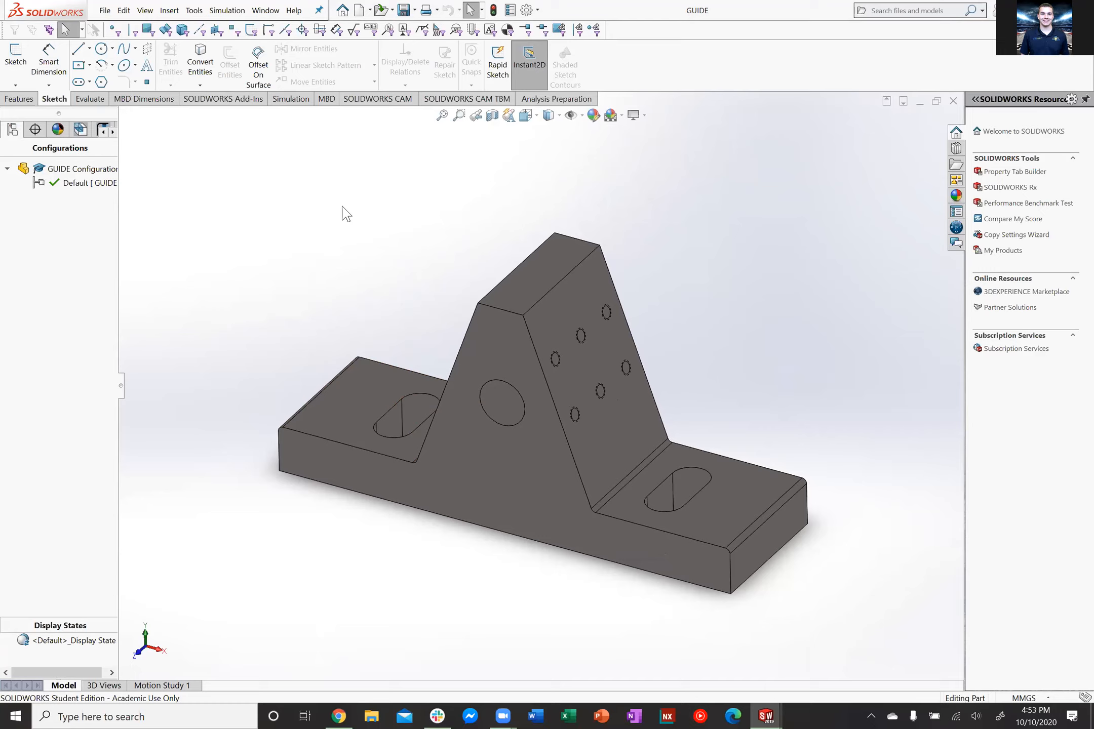
middle_drag(412, 228, 461, 261)
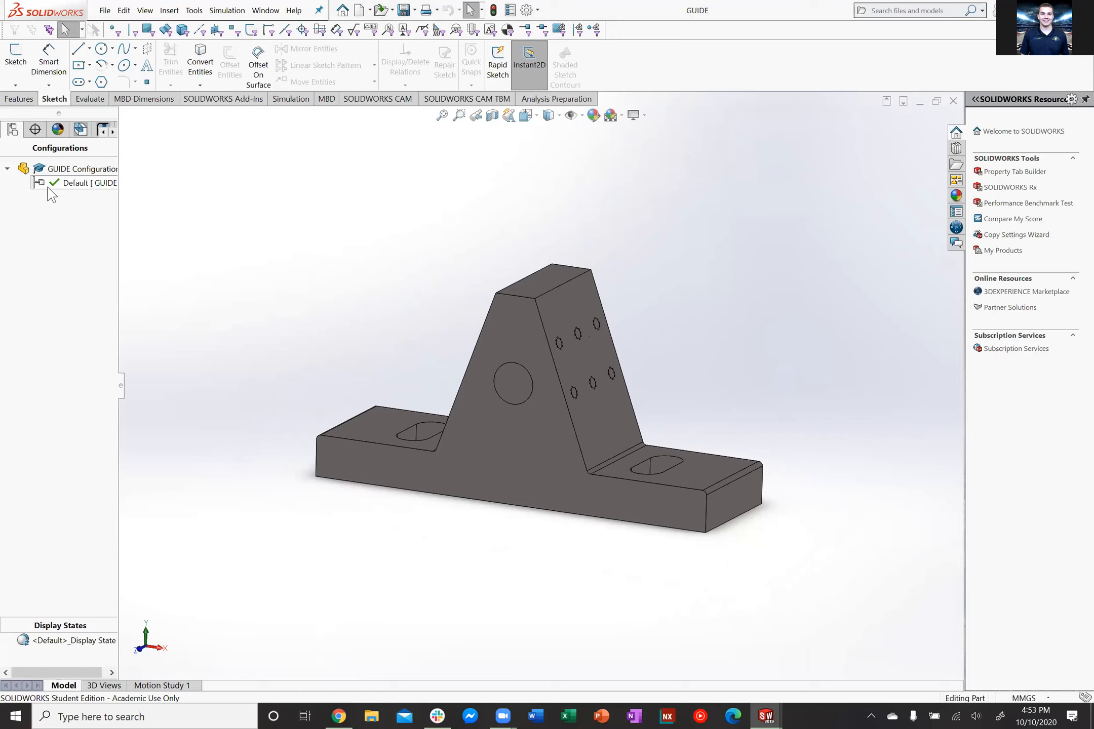
Widen the side panel and show the GUIDE part's feature tree instead of its configurations
drag(117, 221, 212, 221)
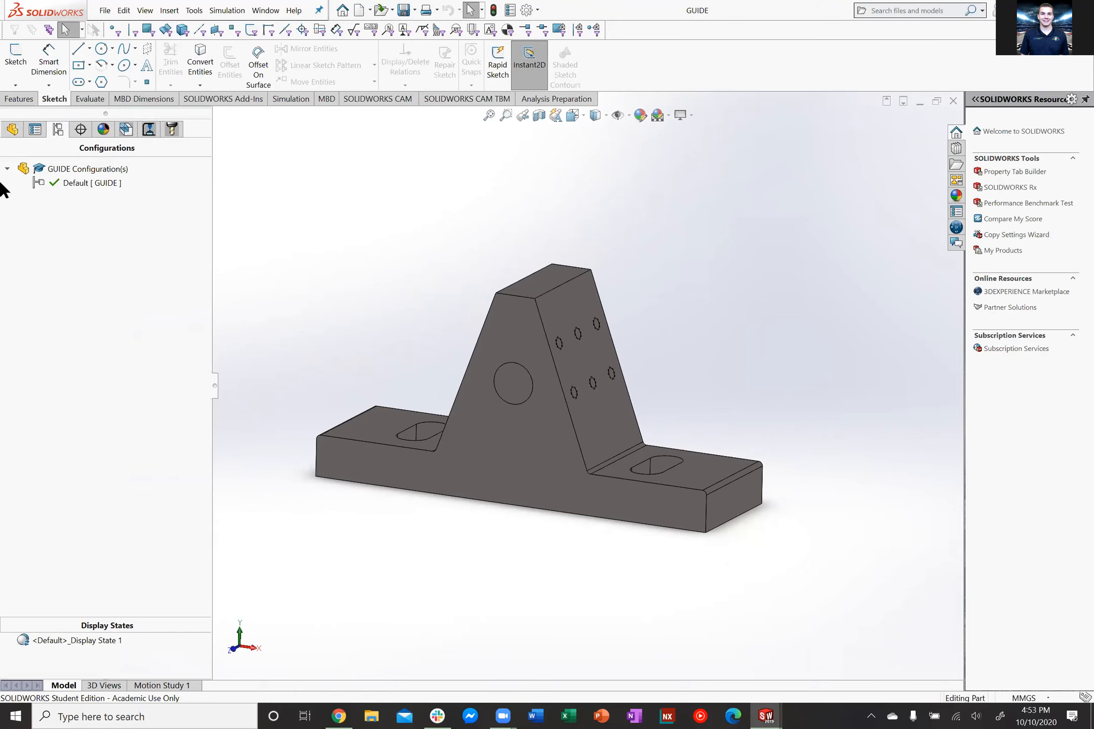
click(35, 129)
click(12, 129)
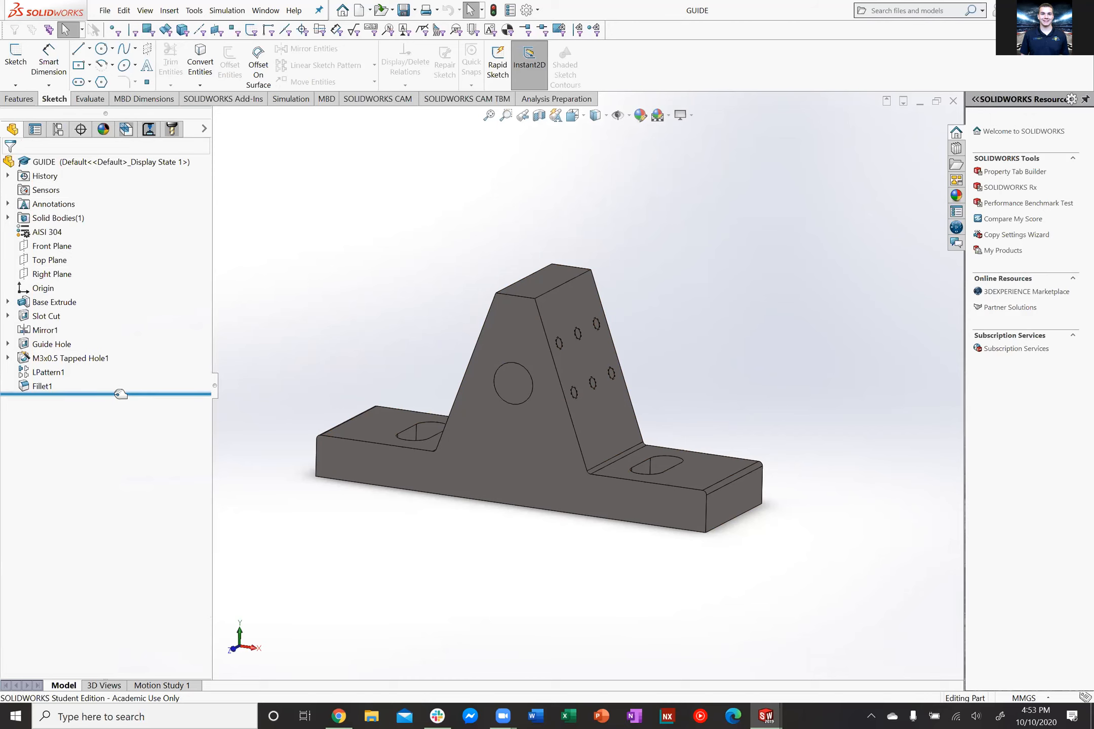
Roll the GUIDE part back to just after Base Extrude and select its Sketch1 to show the profile dimensions
drag(120, 394, 147, 297)
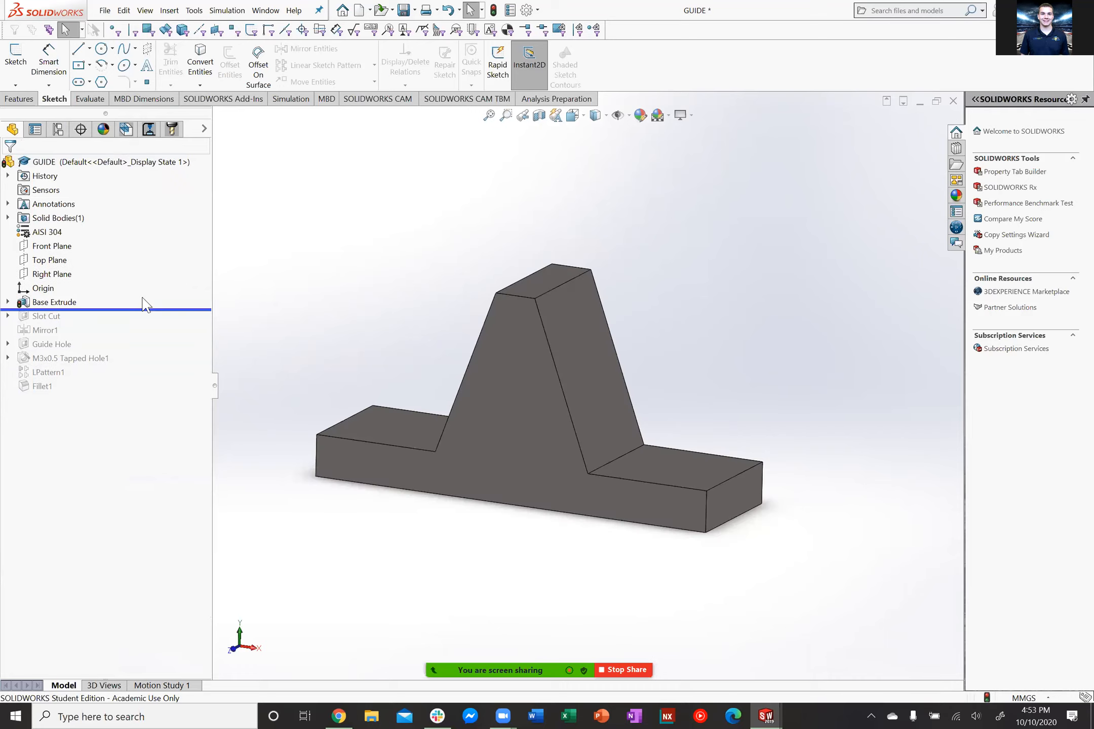
click(7, 302)
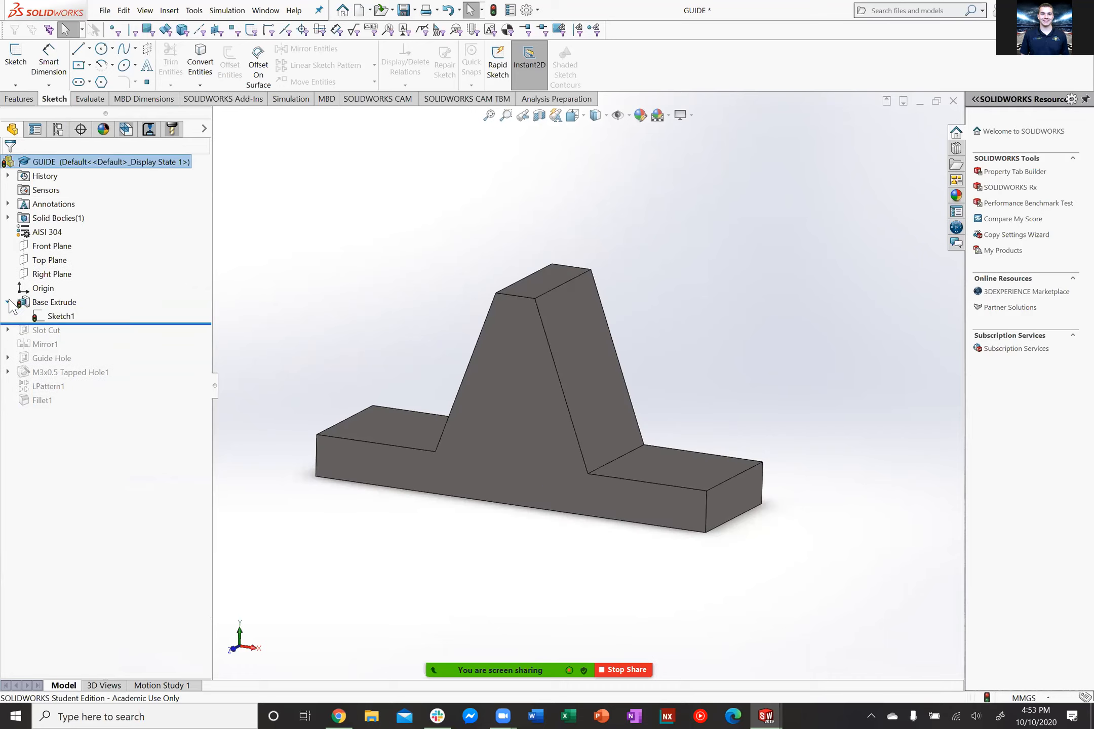
click(69, 318)
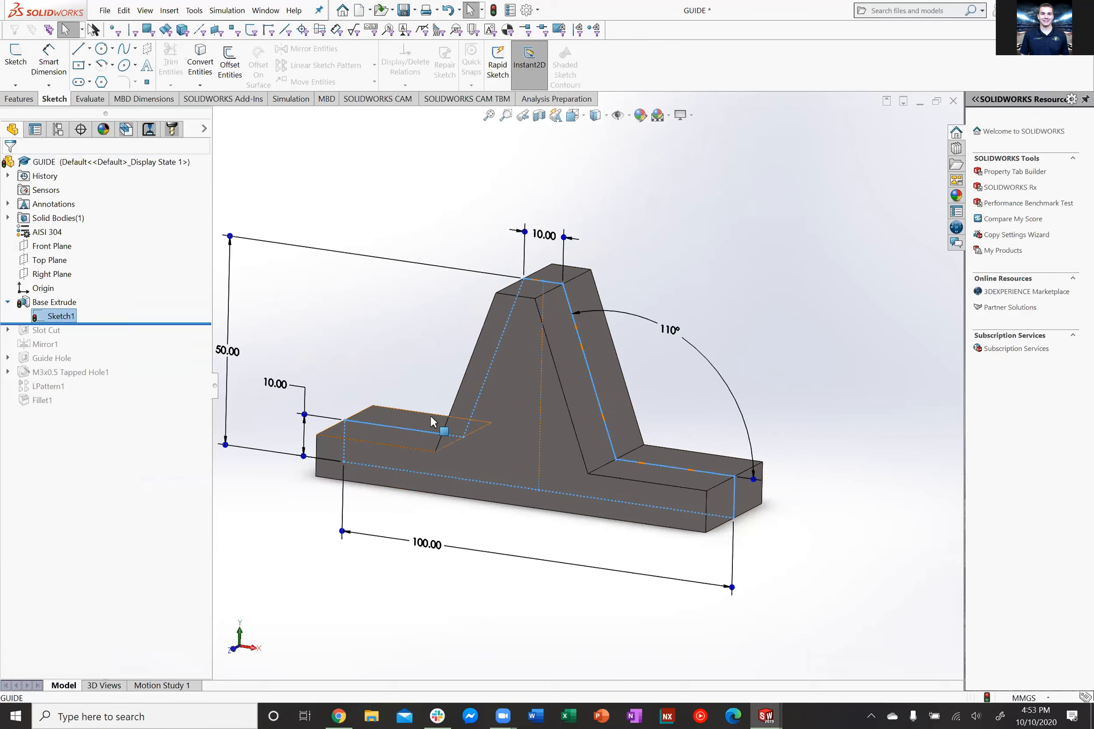
Highlight the Front, Top and Right Planes in turn to examine how the base extrude is oriented and centred on them
mouse_move(424, 342)
middle_down()
mouse_move(452, 317)
mouse_move(461, 285)
mouse_move(405, 339)
middle_up()
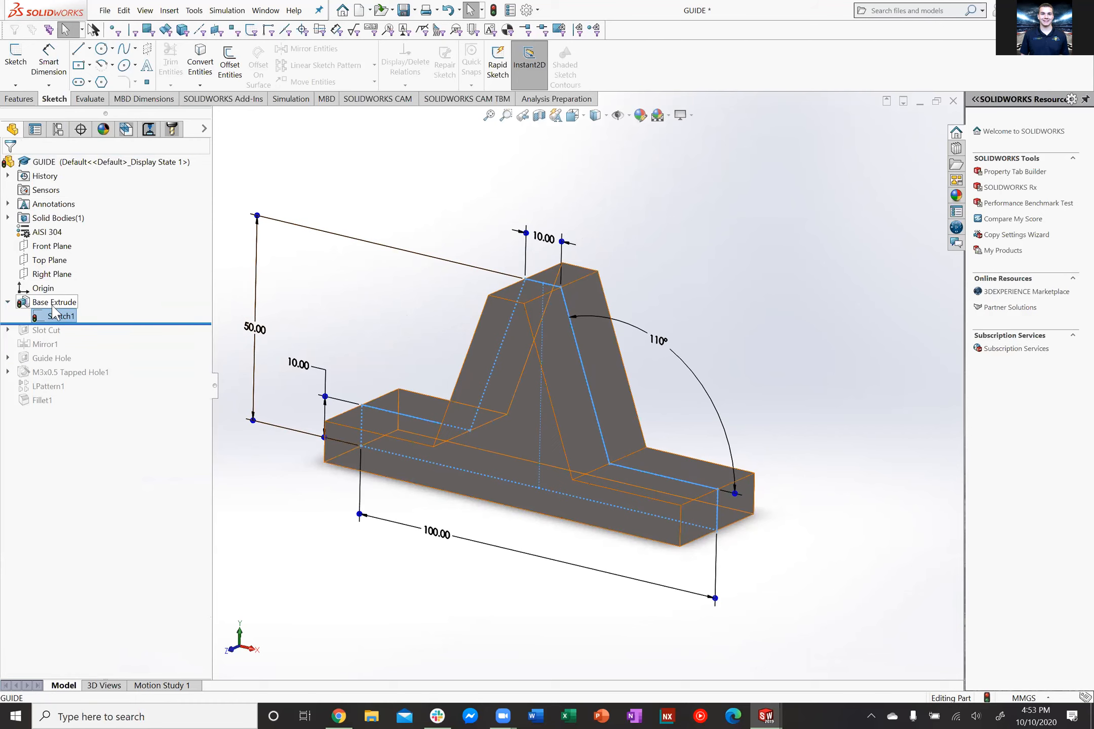
click(53, 247)
middle_drag(316, 283, 304, 308)
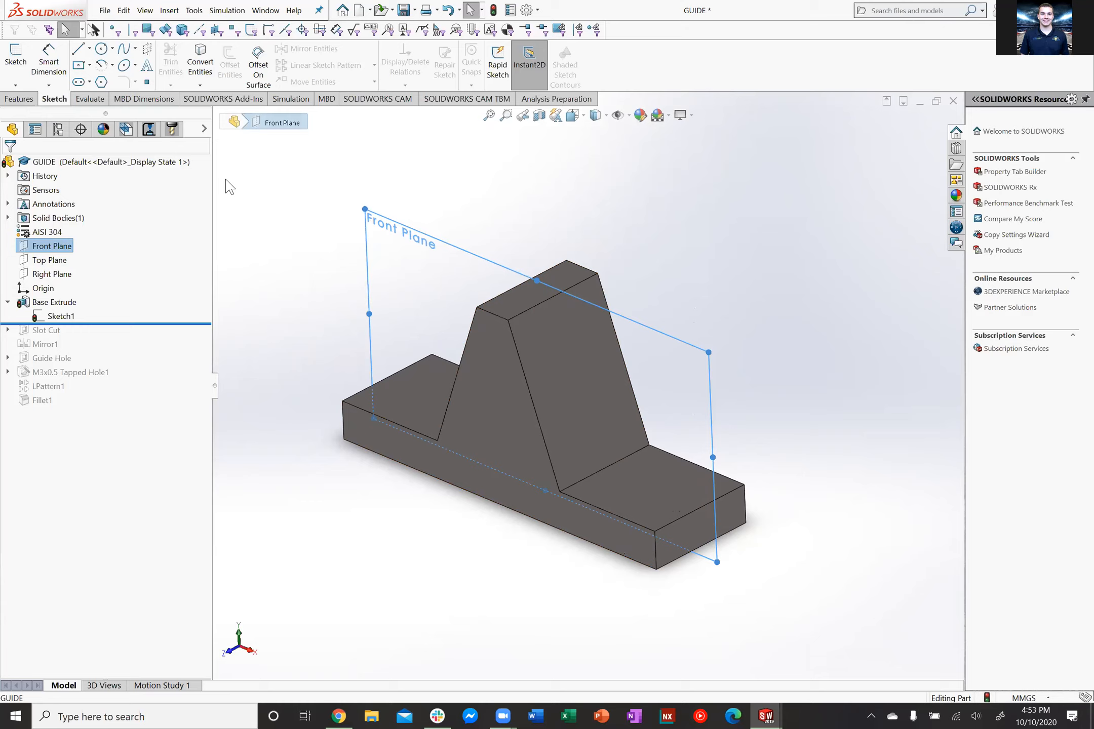
click(49, 259)
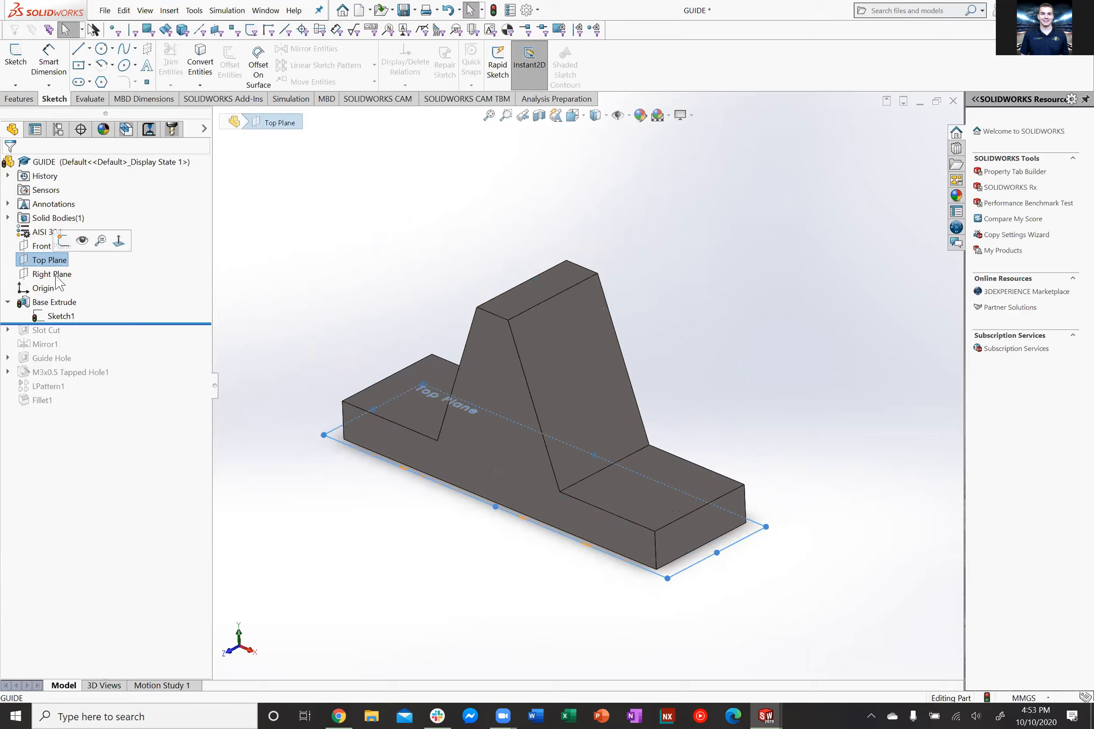
click(54, 274)
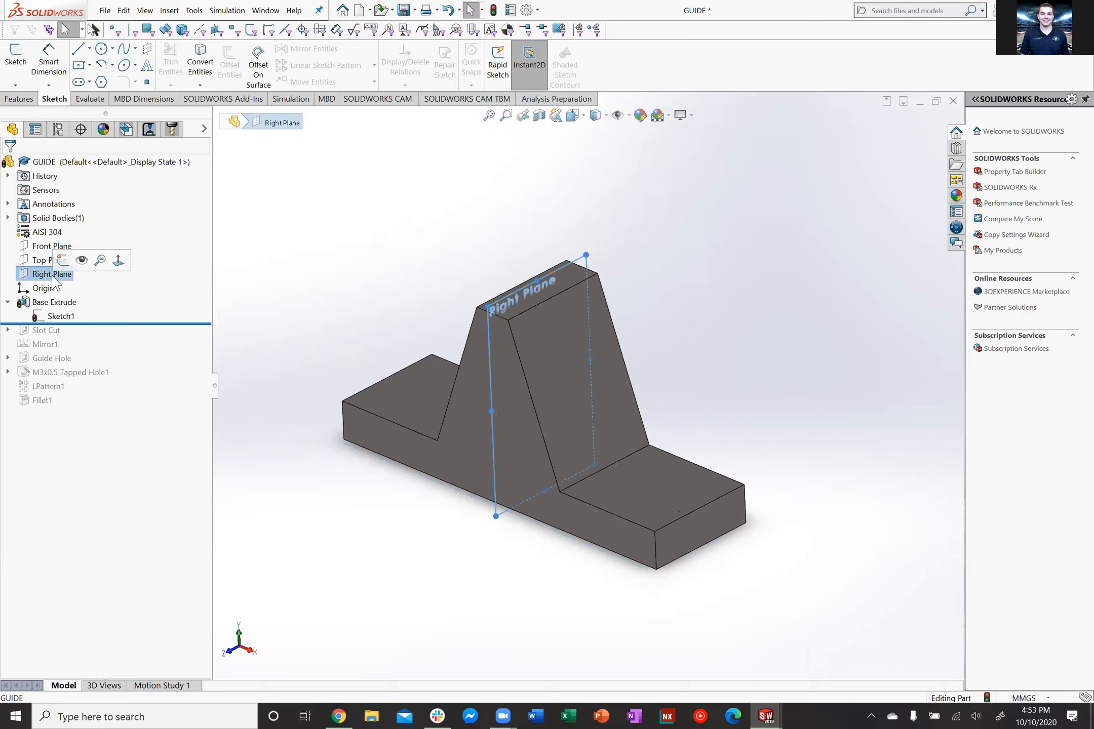
click(48, 246)
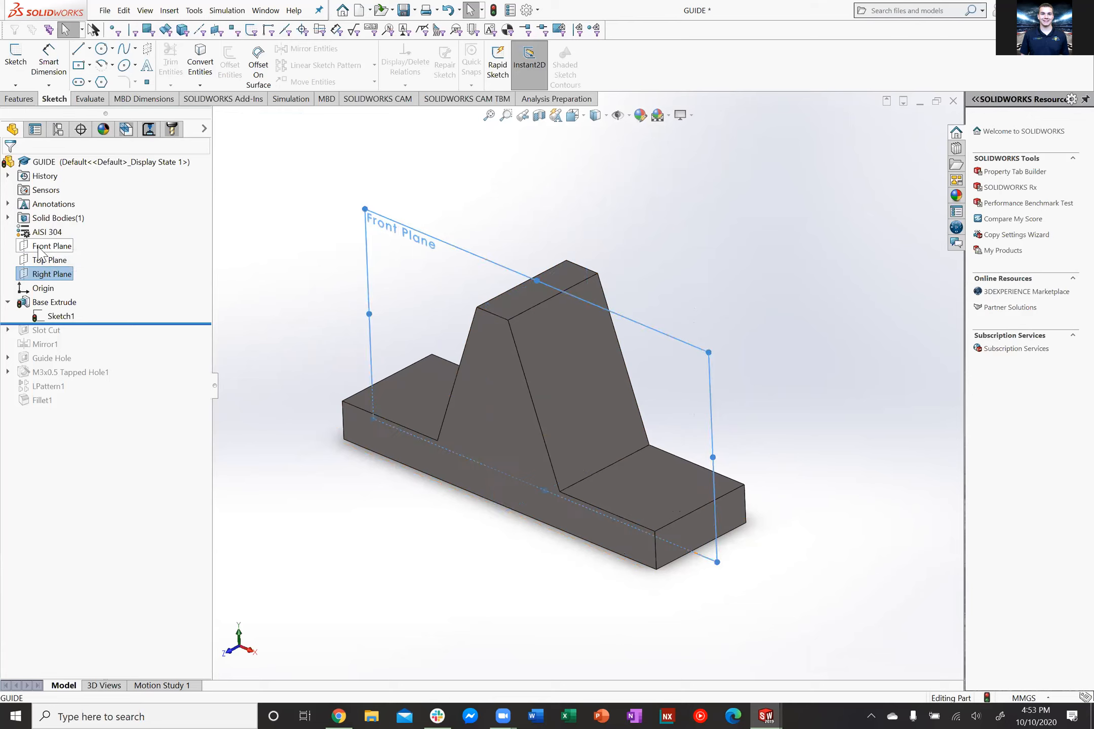
click(43, 260)
click(42, 274)
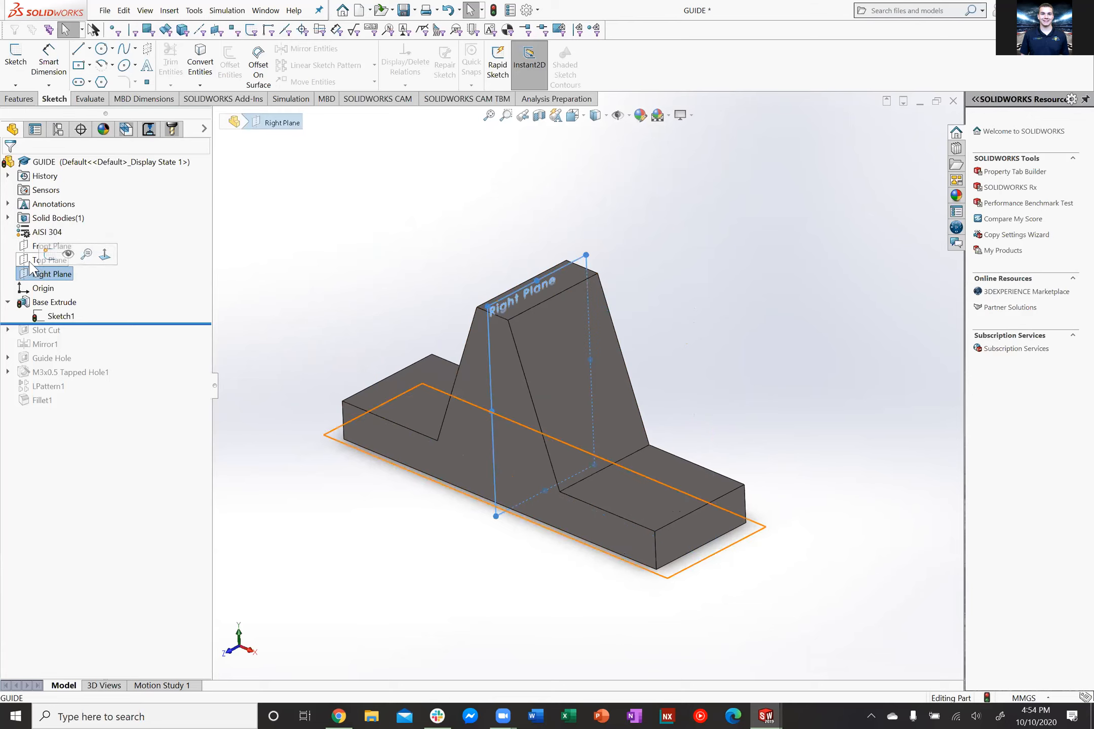
click(32, 260)
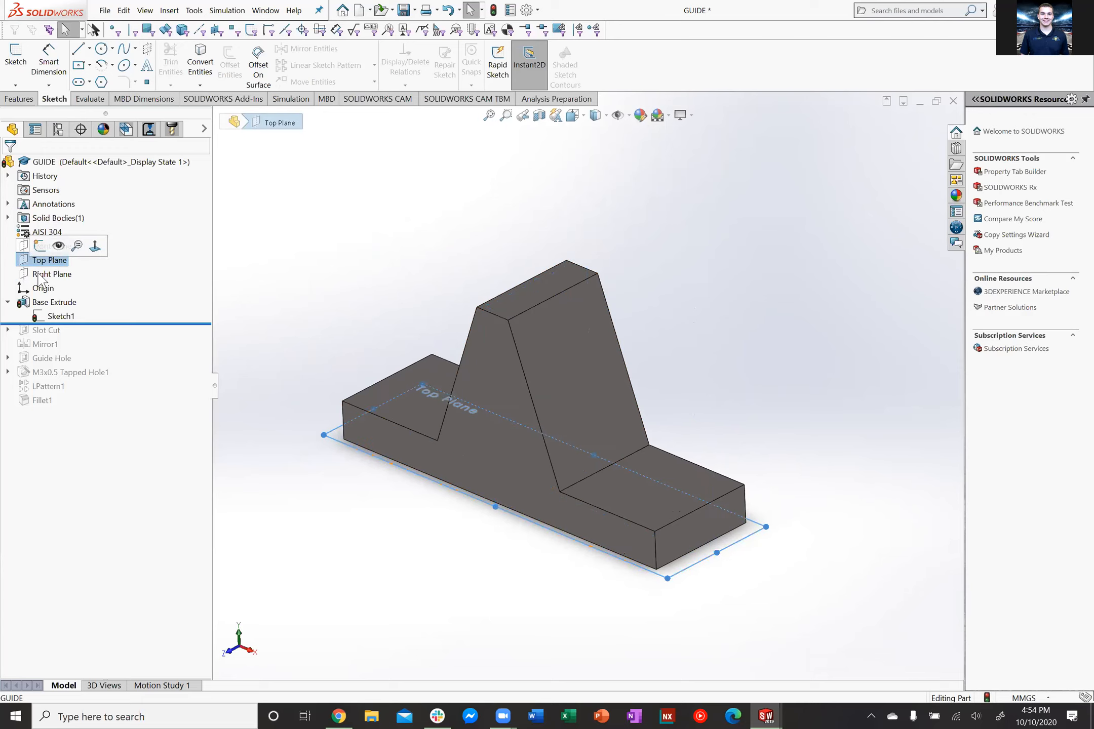
Roll the GUIDE part forward to just after Slot Cut and select its Sketch2 to show the slot dimensions
drag(100, 323, 95, 336)
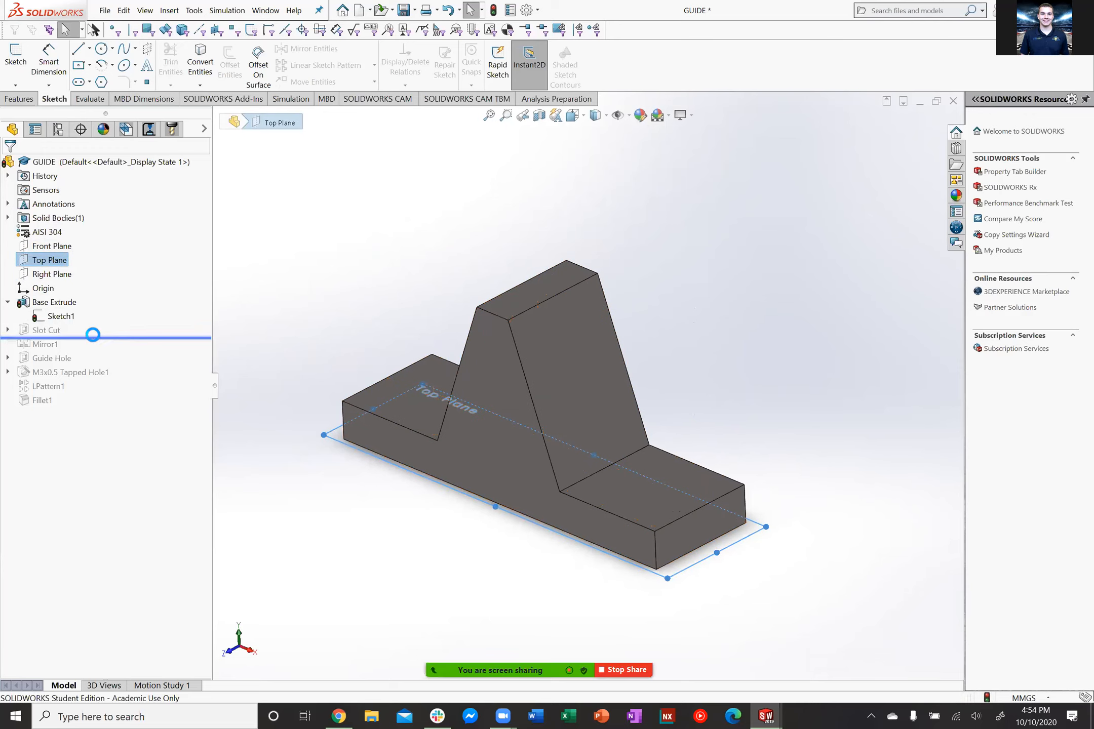
click(8, 330)
click(60, 344)
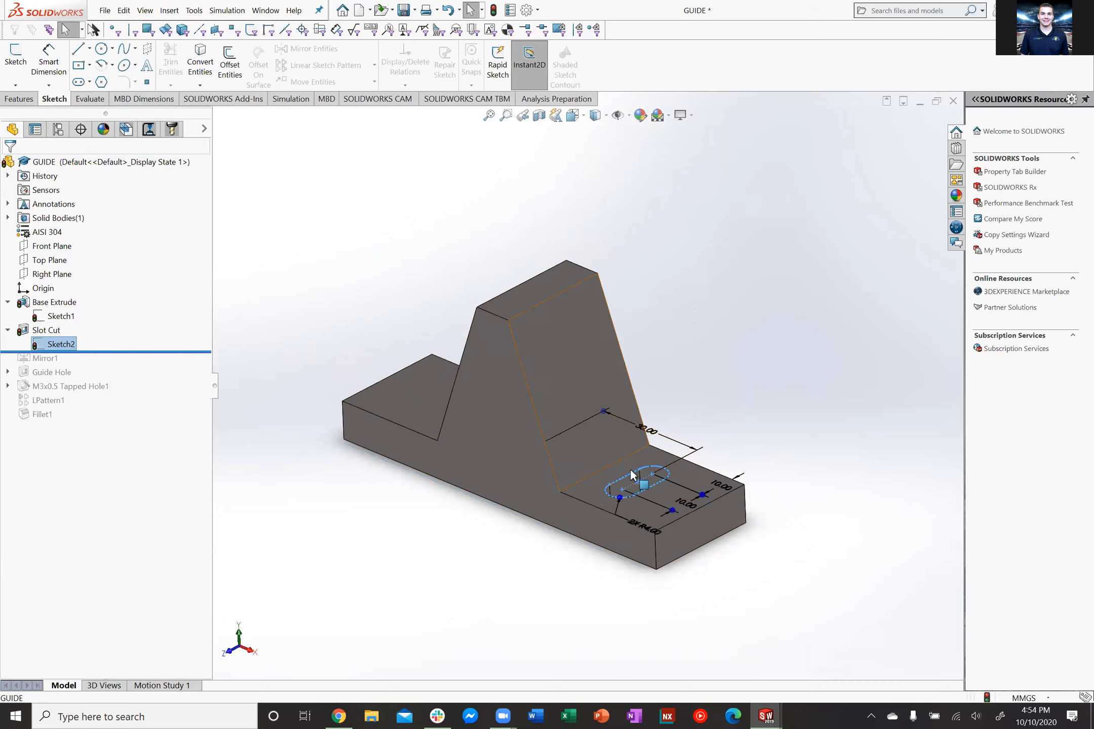
Examine the slot sketch's radius, length and position dimensions on the base flange from close up and from a rotated view
scroll(636, 483, down, 5)
scroll(633, 497, down, 1)
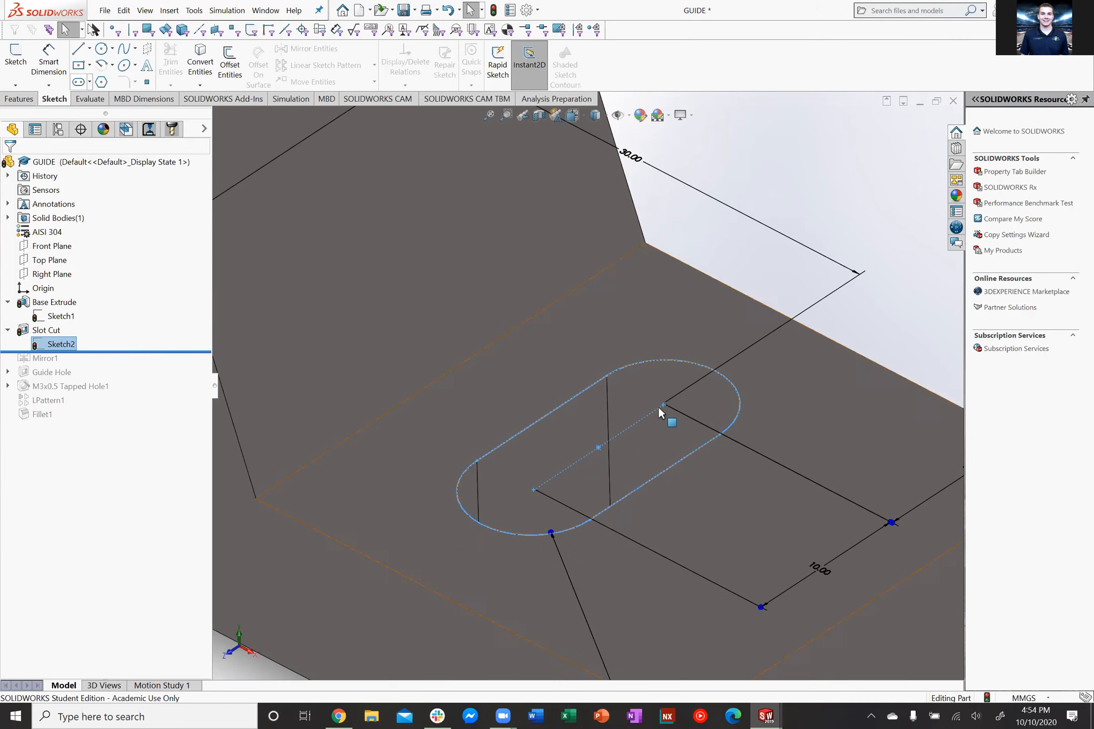
scroll(696, 420, up, 3)
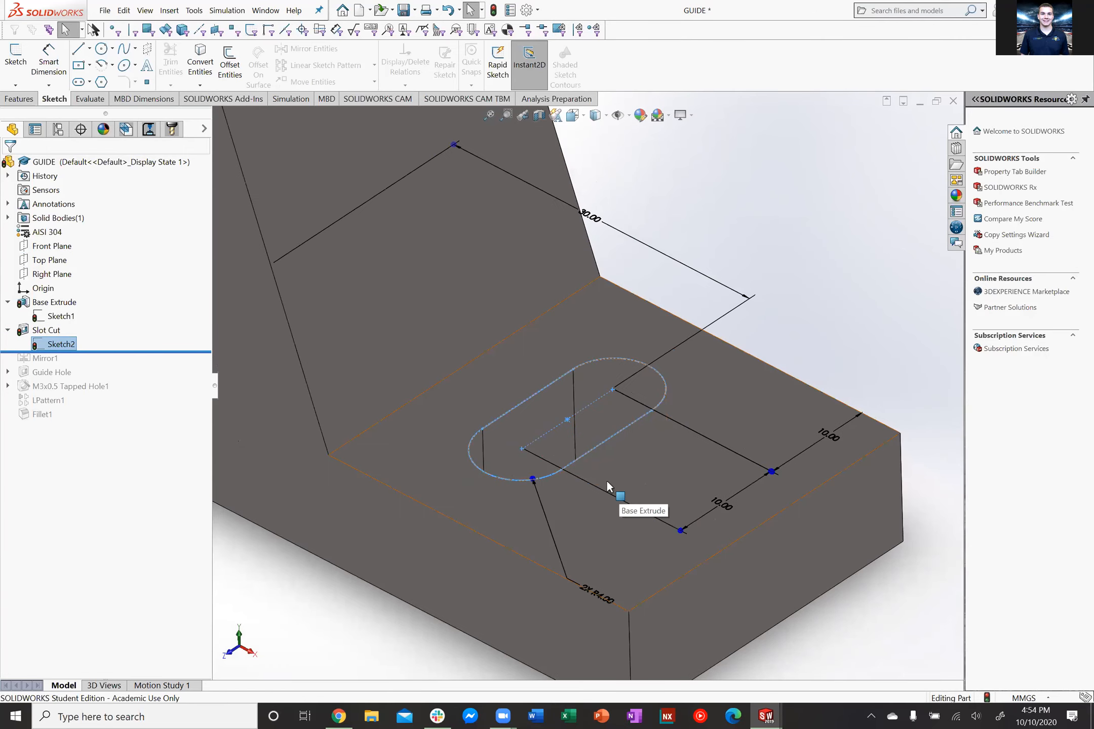
scroll(527, 444, down, 2)
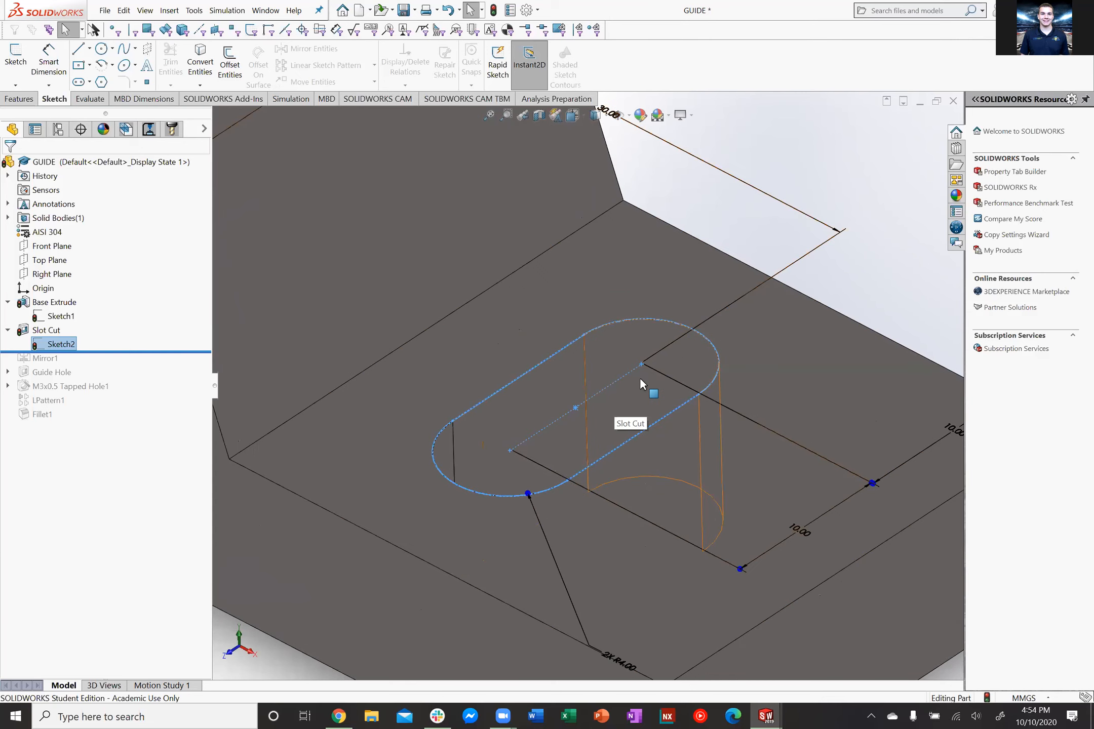
scroll(536, 480, up, 2)
scroll(536, 483, up, 2)
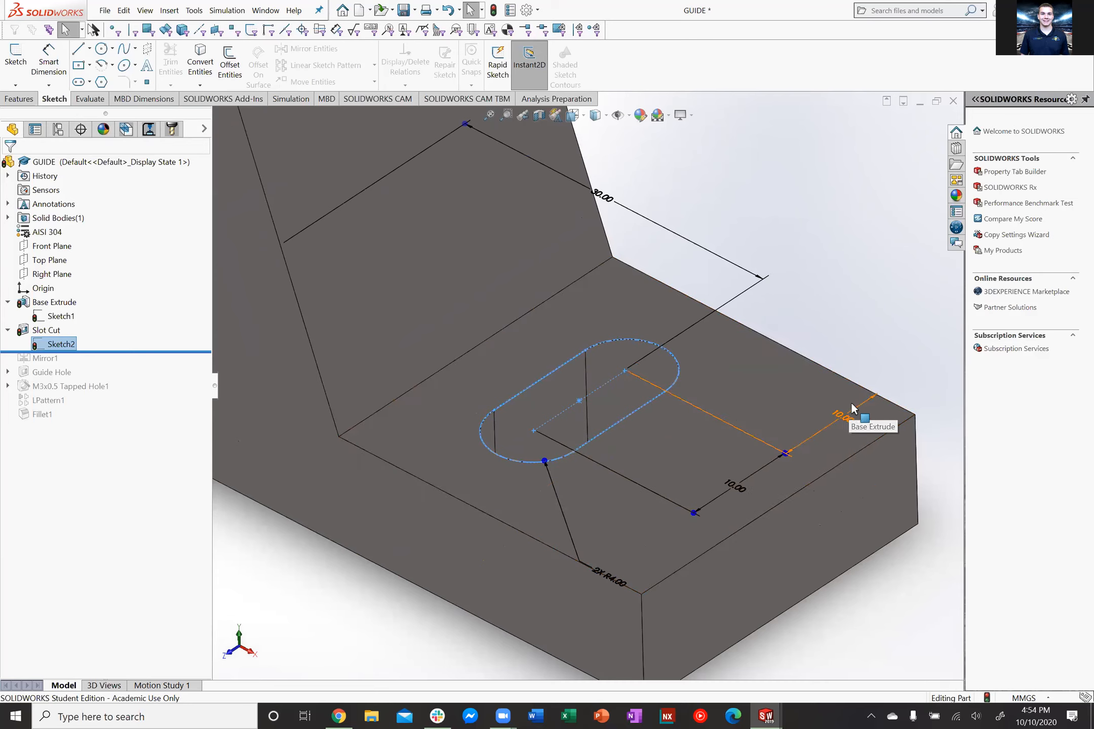
mouse_move(789, 363)
middle_down()
mouse_move(757, 310)
mouse_move(772, 287)
mouse_move(776, 305)
middle_up()
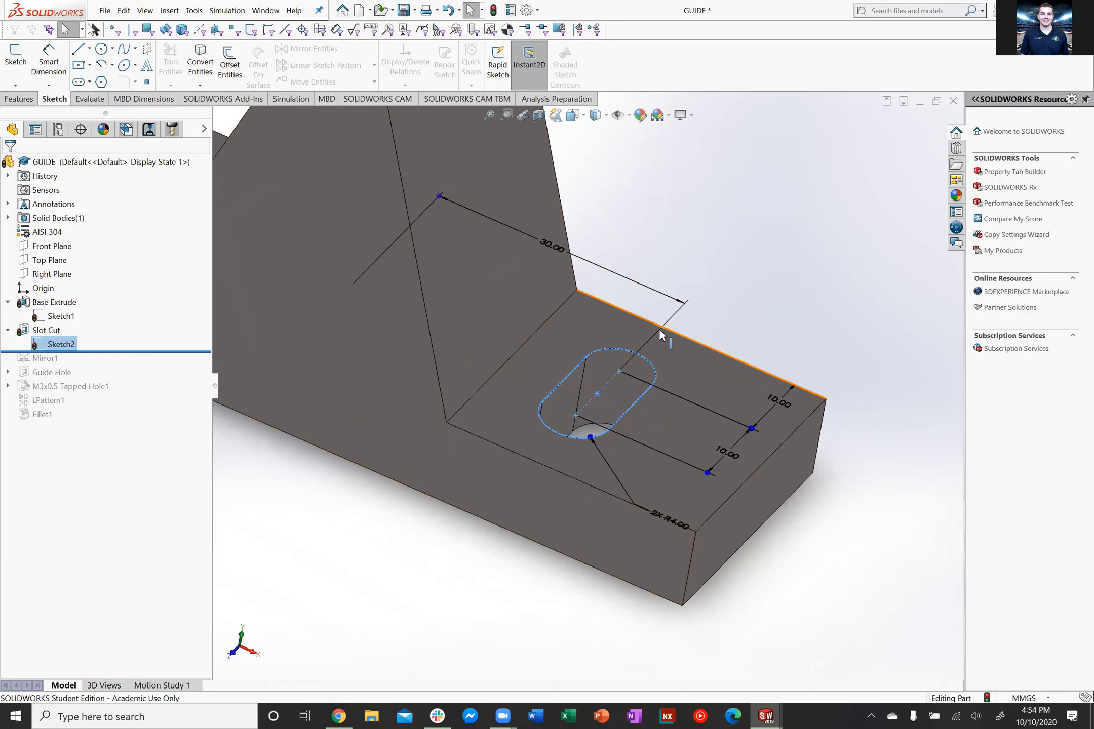
scroll(425, 465, up, 3)
middle_drag(422, 467, 406, 467)
ctrl+middle_drag(390, 405, 440, 401)
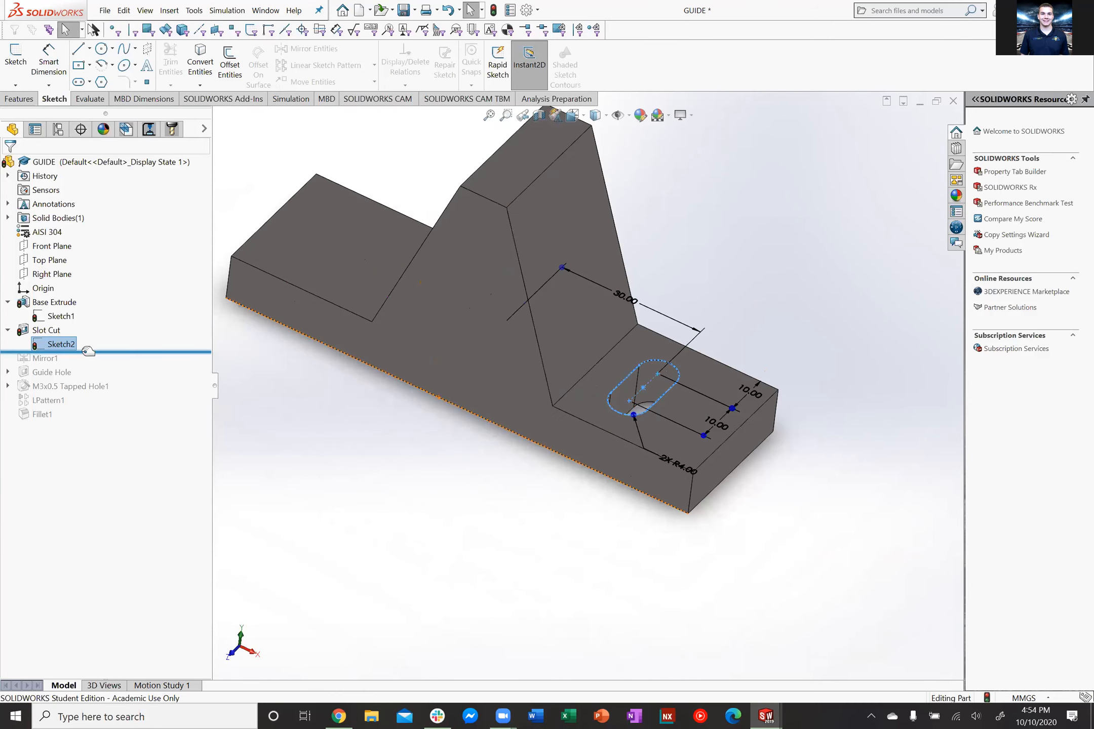
Roll the GUIDE part forward to just after Mirror1 to include the mirrored slot on the opposite flange
drag(88, 352, 86, 367)
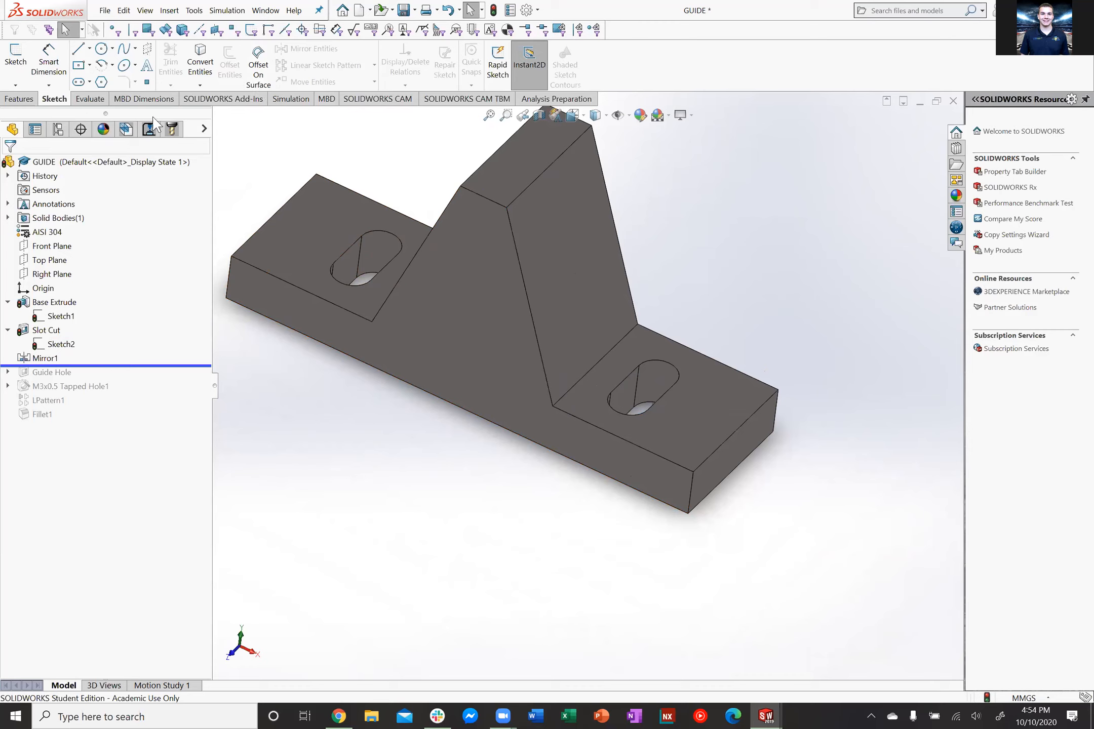
click(22, 101)
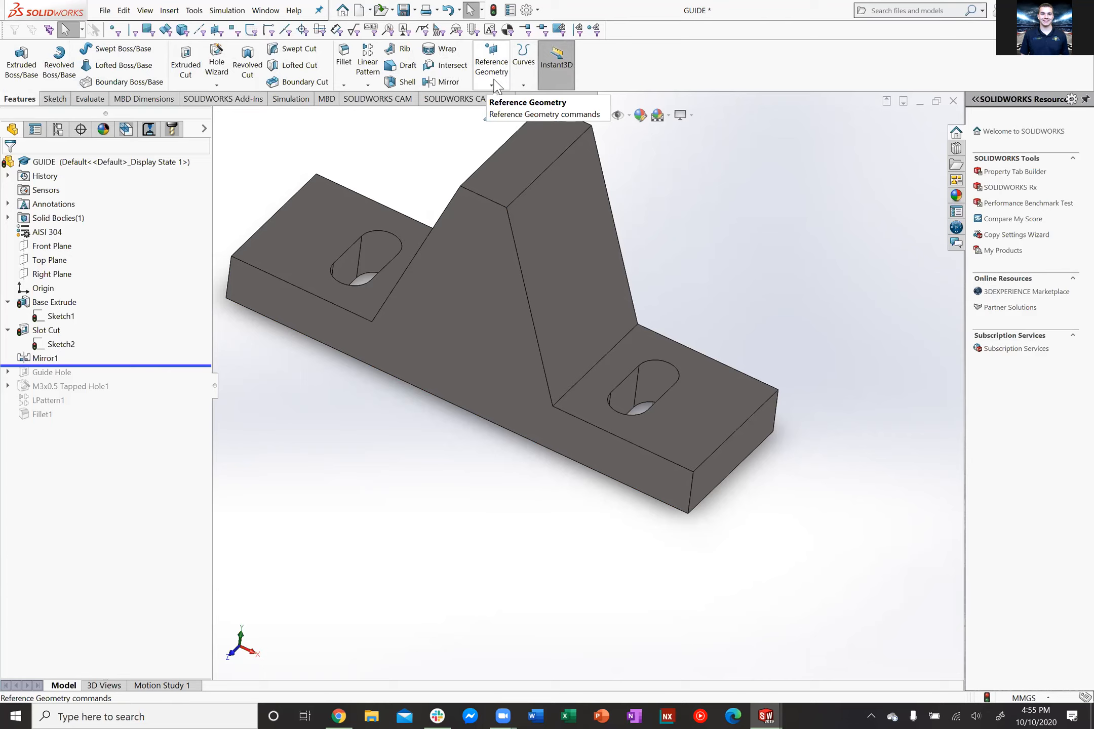
click(491, 84)
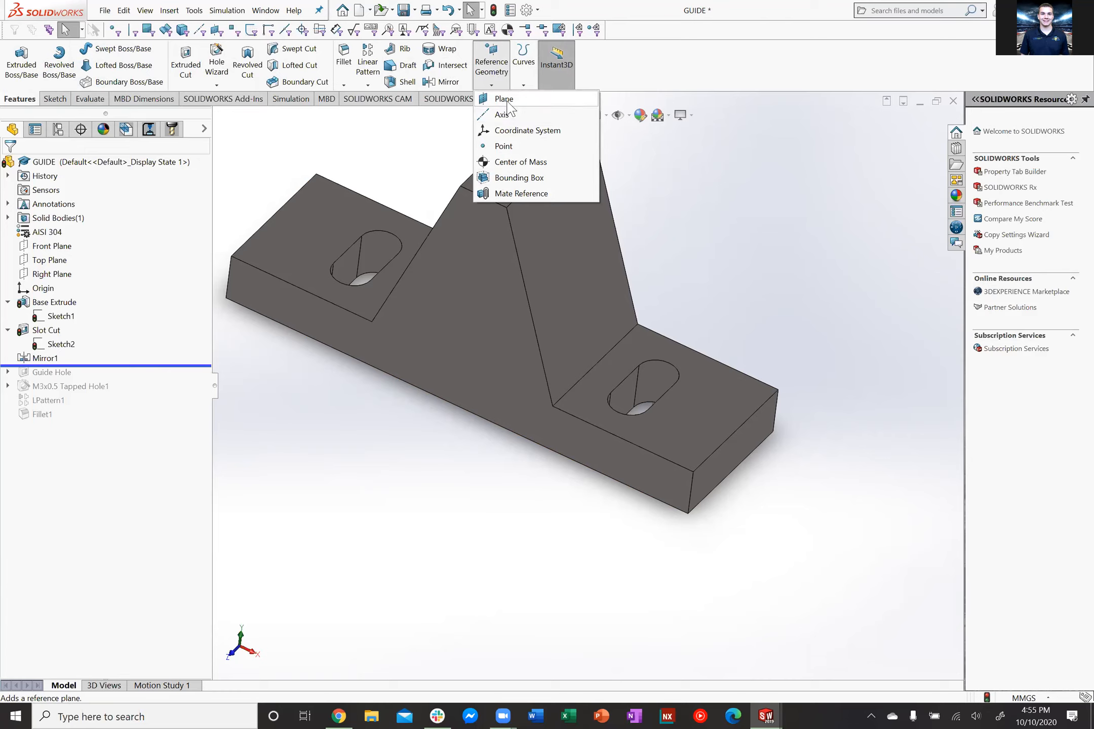
click(821, 528)
middle_drag(719, 486, 739, 439)
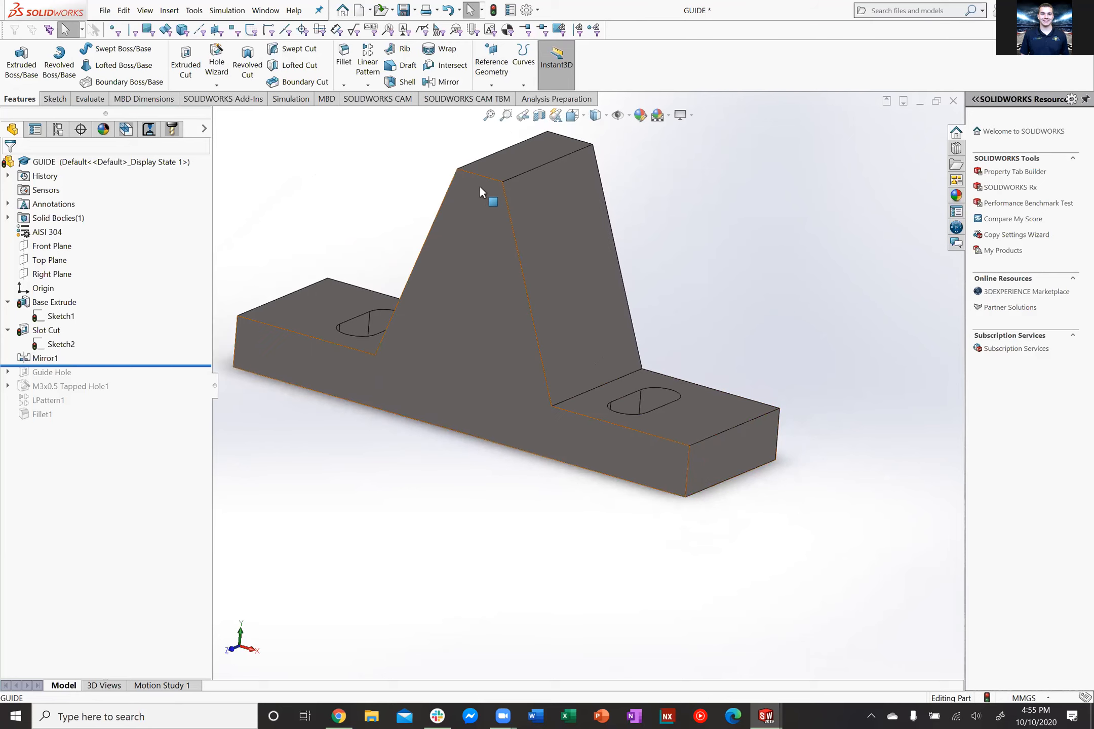
Create a mid-plane reference plane between the two opposite end faces of the base
click(491, 84)
click(510, 96)
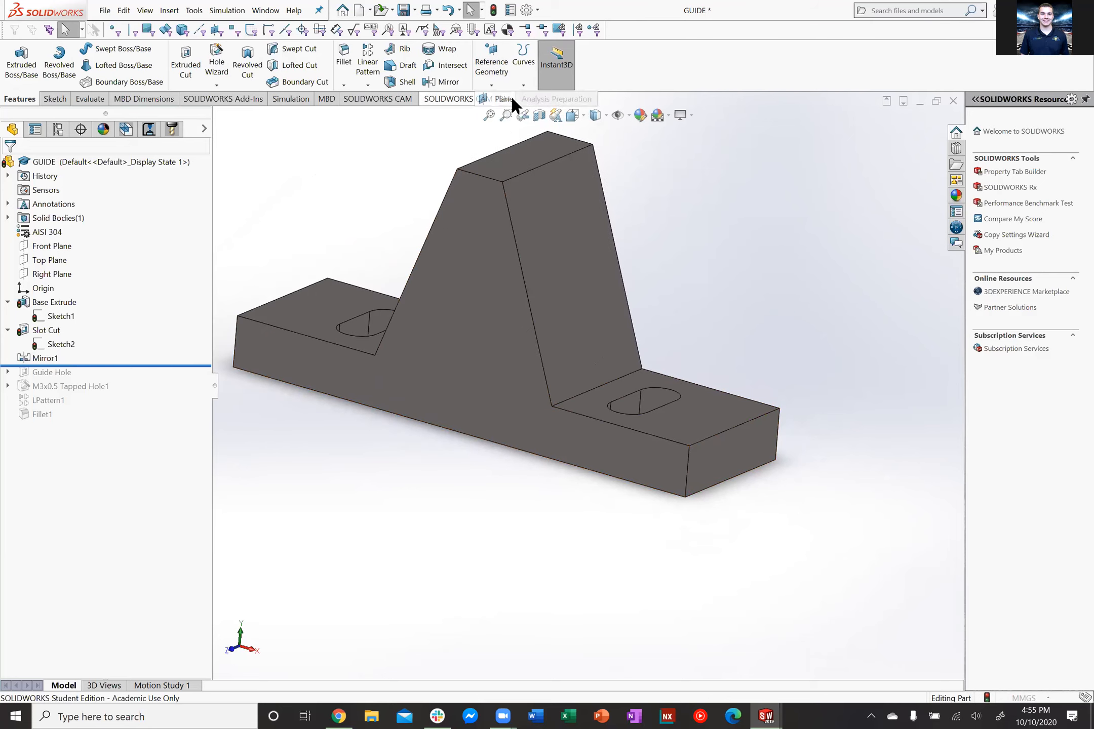
click(735, 454)
mouse_move(542, 481)
middle_down()
mouse_move(590, 513)
mouse_move(537, 492)
middle_up()
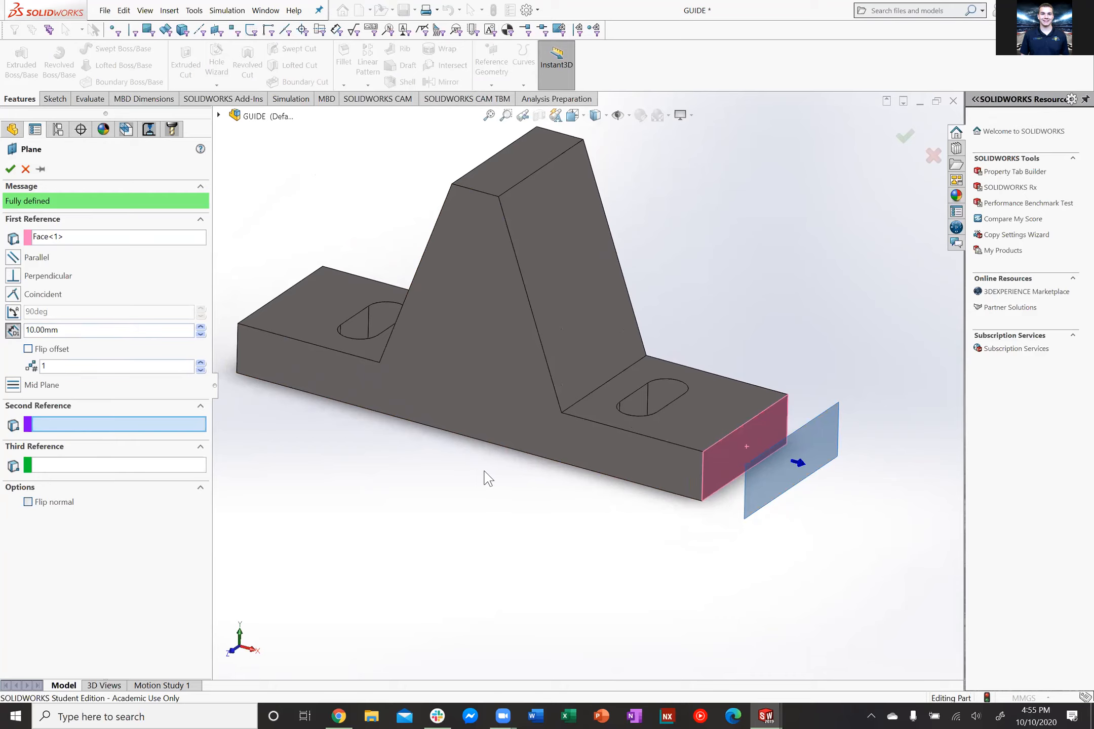
middle_drag(486, 478, 537, 510)
click(237, 305)
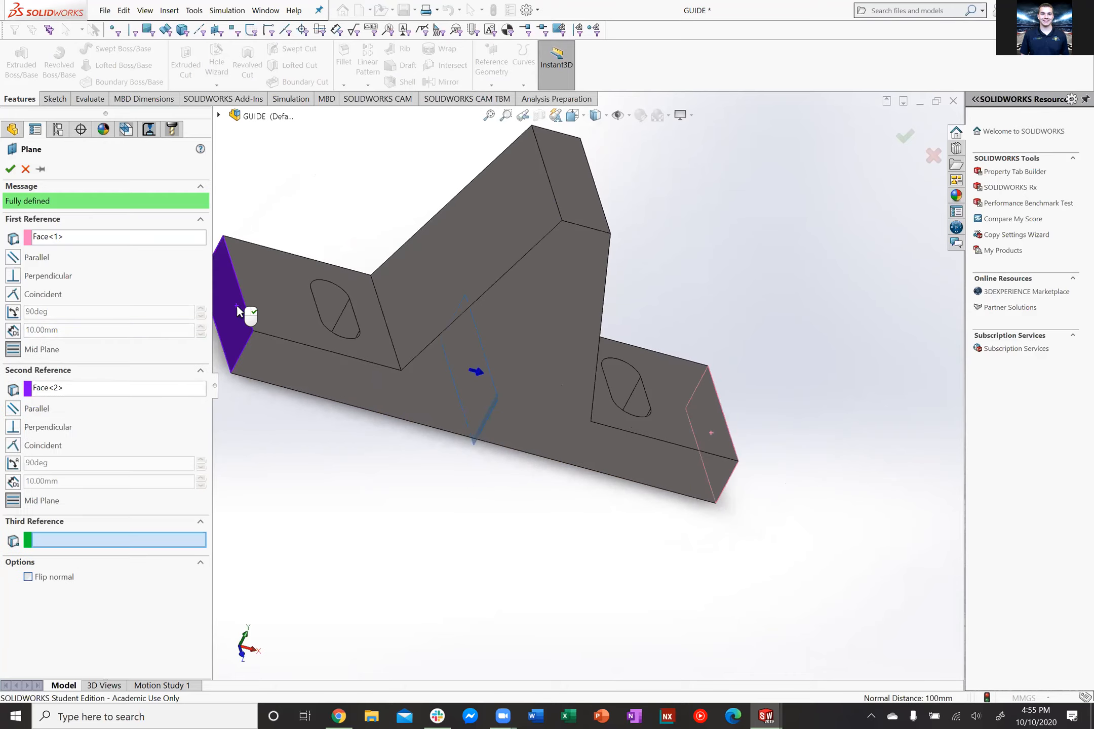
middle_drag(521, 506, 455, 458)
middle_drag(351, 462, 374, 480)
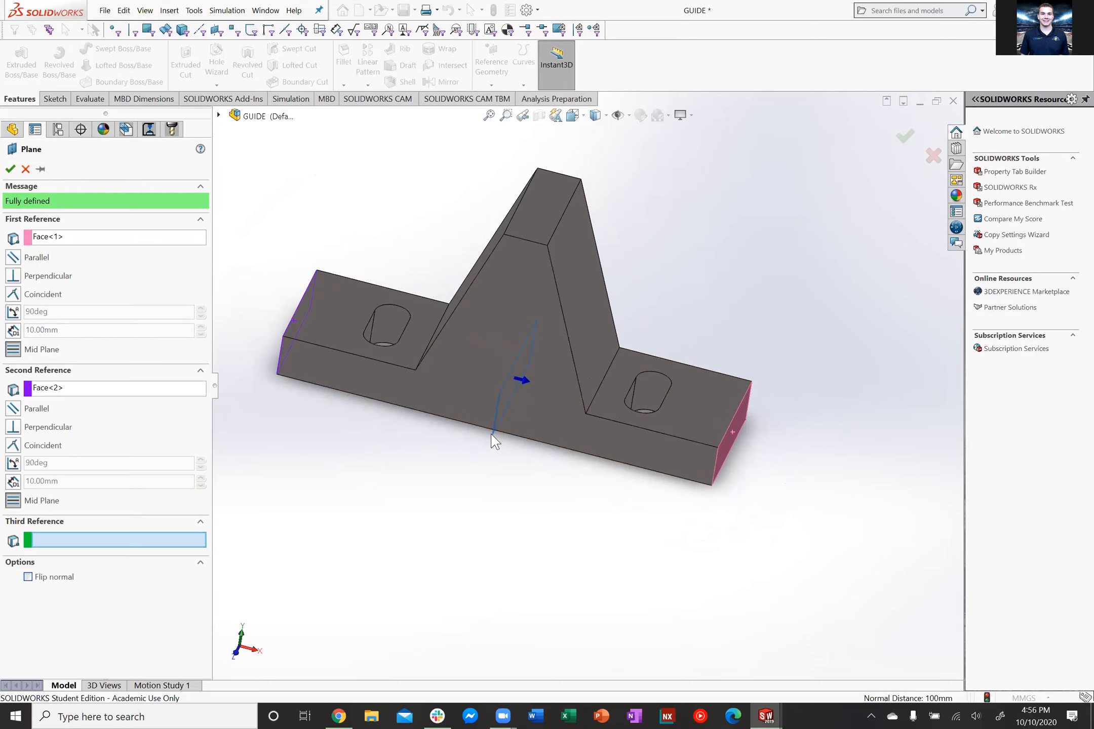
click(10, 169)
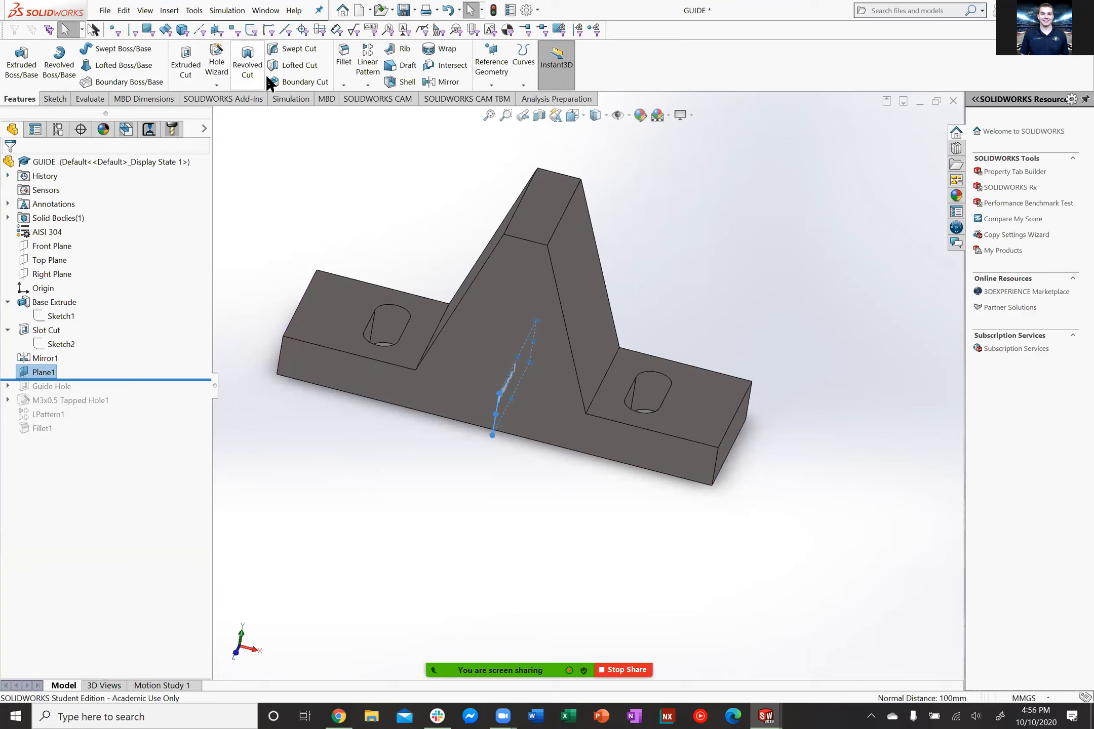
click(361, 85)
click(361, 86)
click(361, 86)
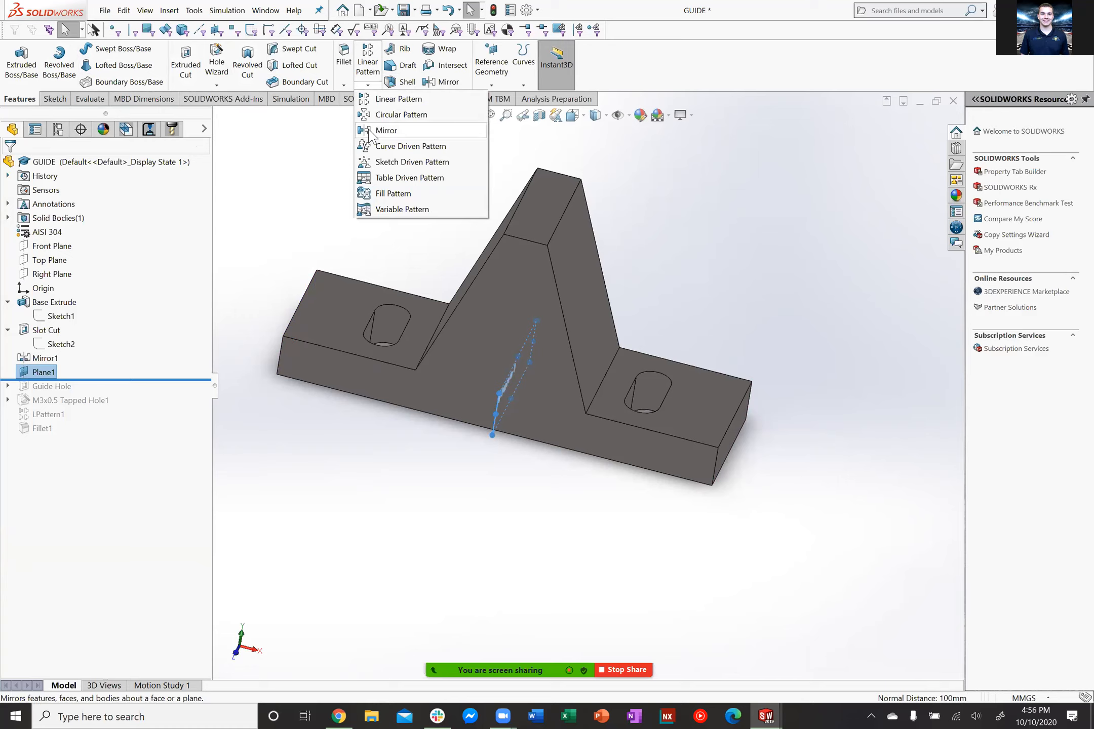
click(303, 194)
click(284, 197)
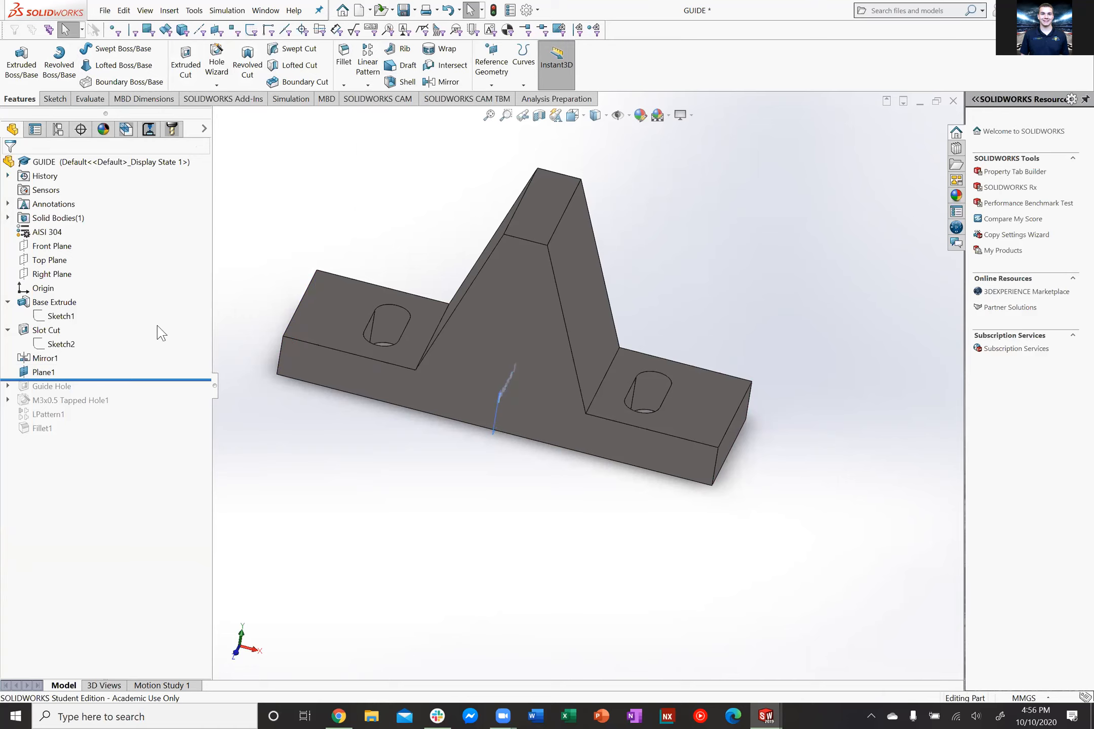
Delete the new reference plane midway between the end faces of the base
right_click(56, 377)
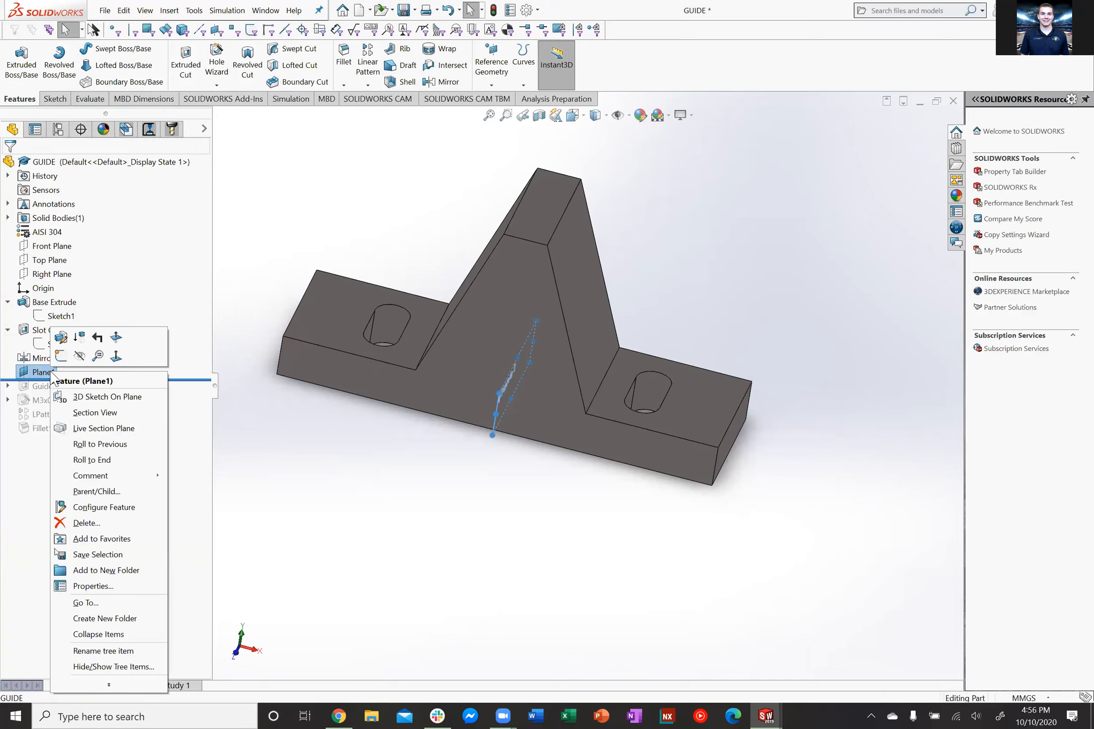
click(106, 520)
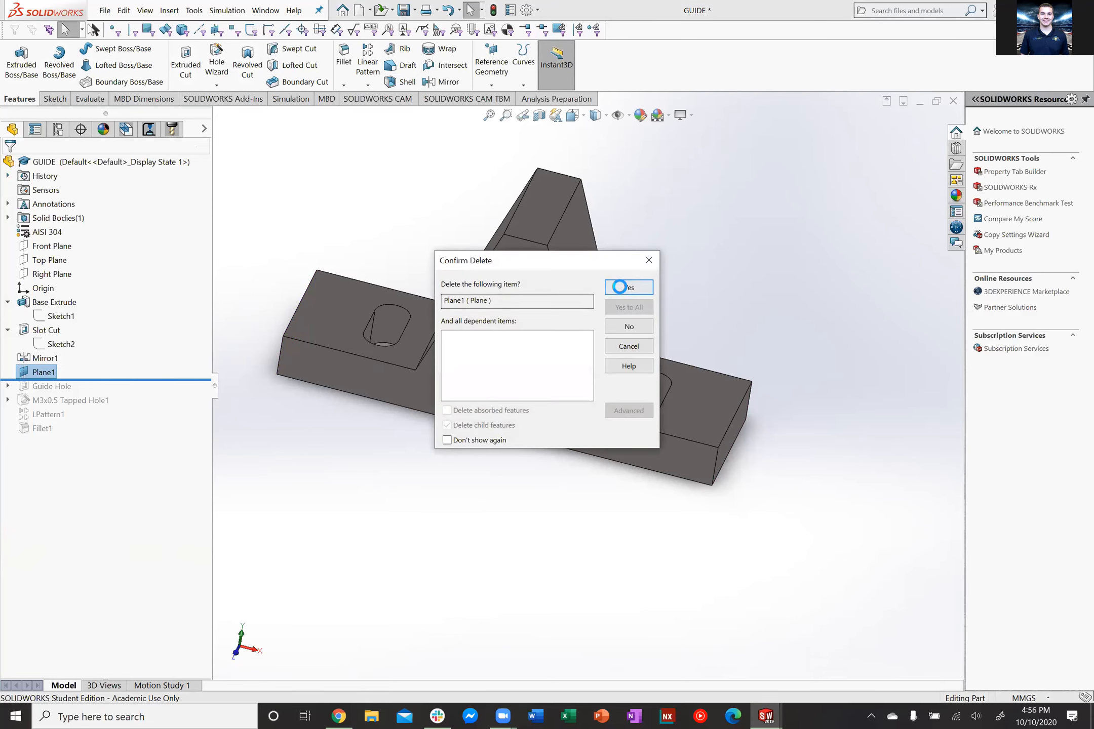
click(624, 287)
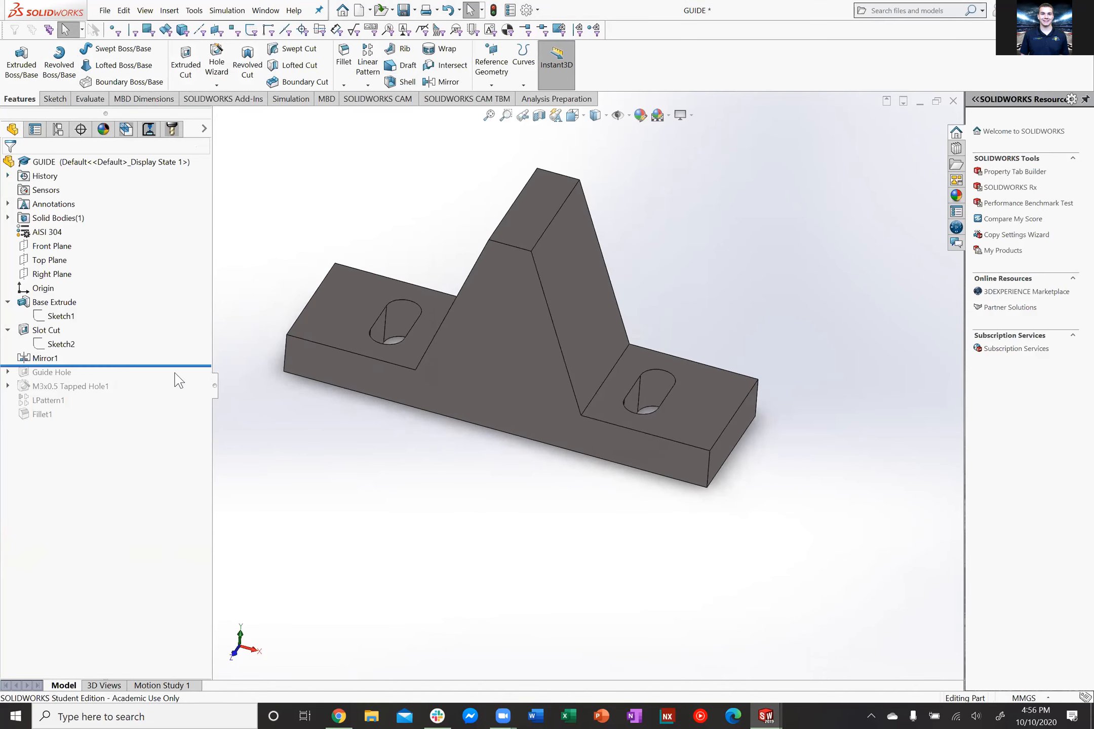
Roll the GUIDE part forward to just after Guide Hole and select its Sketch3 to show the hole dimensions
drag(180, 364, 178, 377)
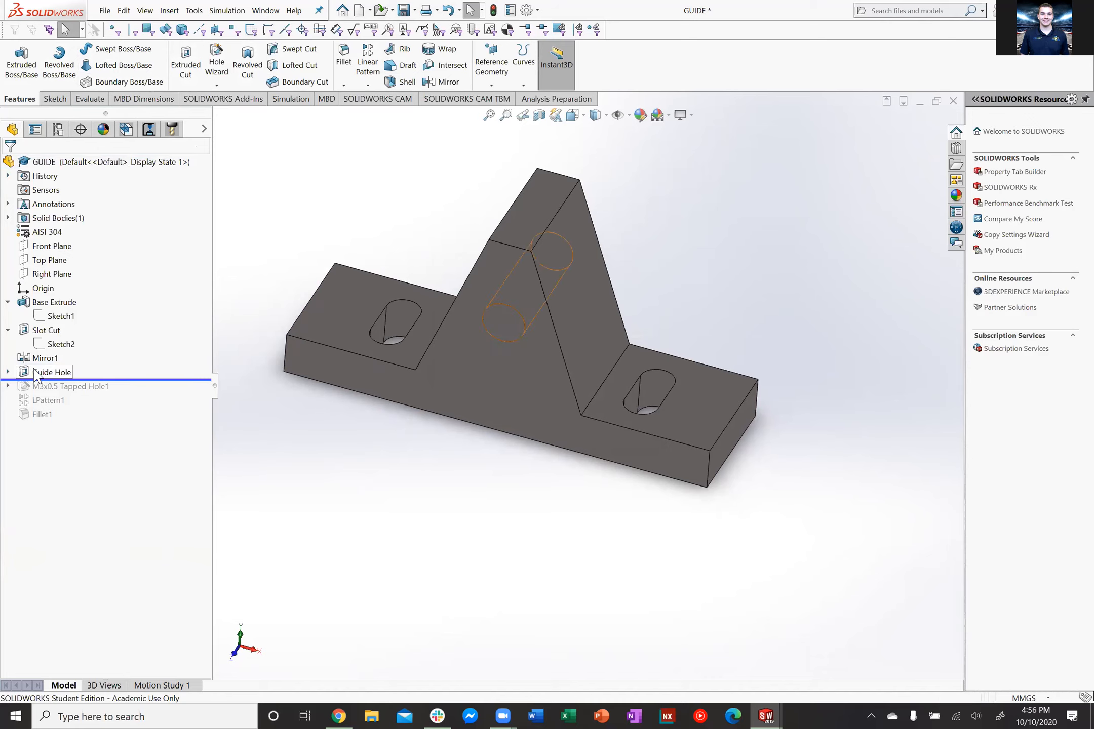
click(8, 372)
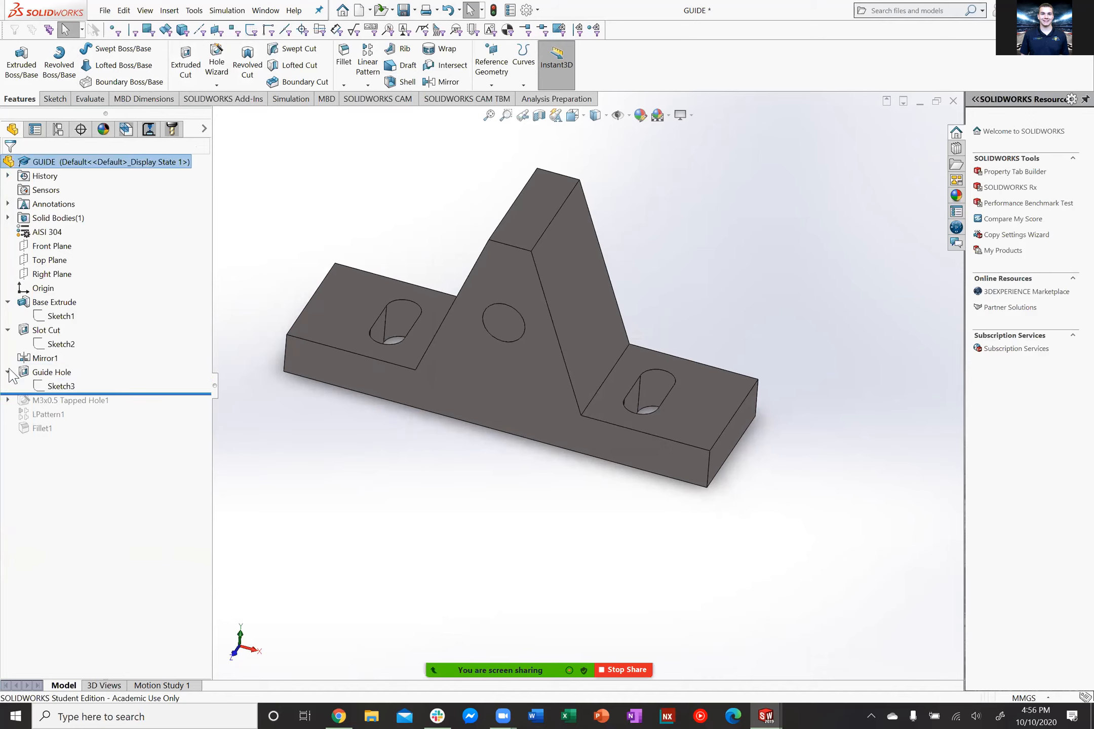
click(52, 372)
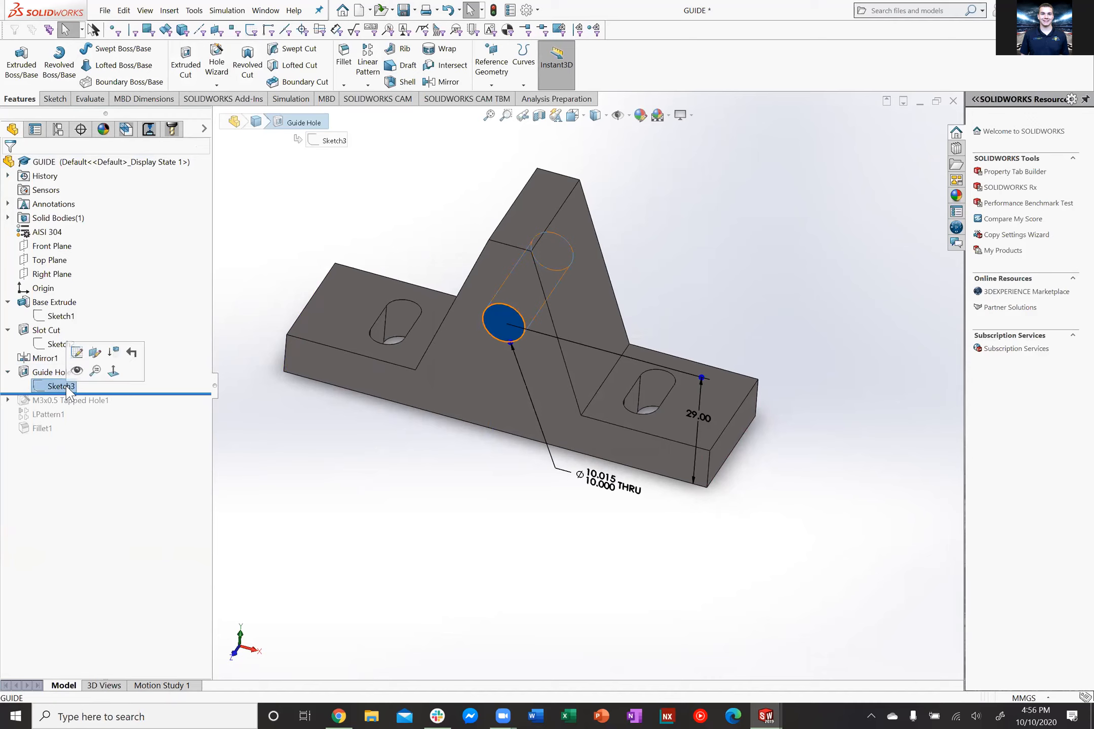
click(66, 391)
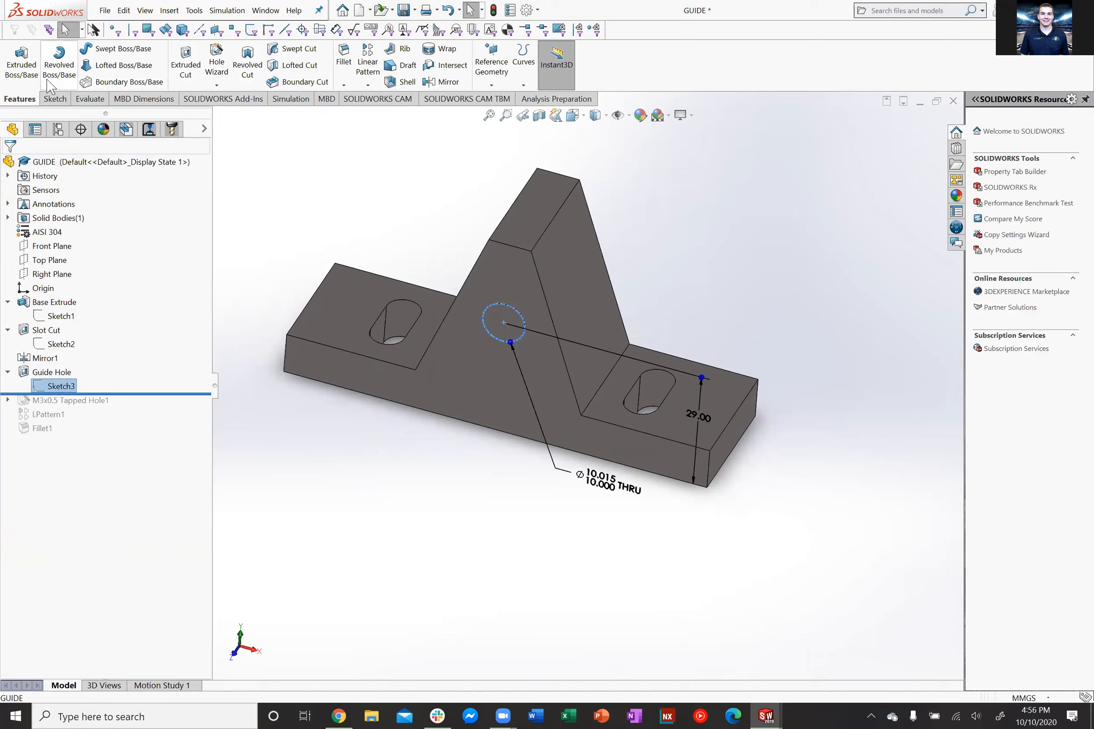
click(55, 99)
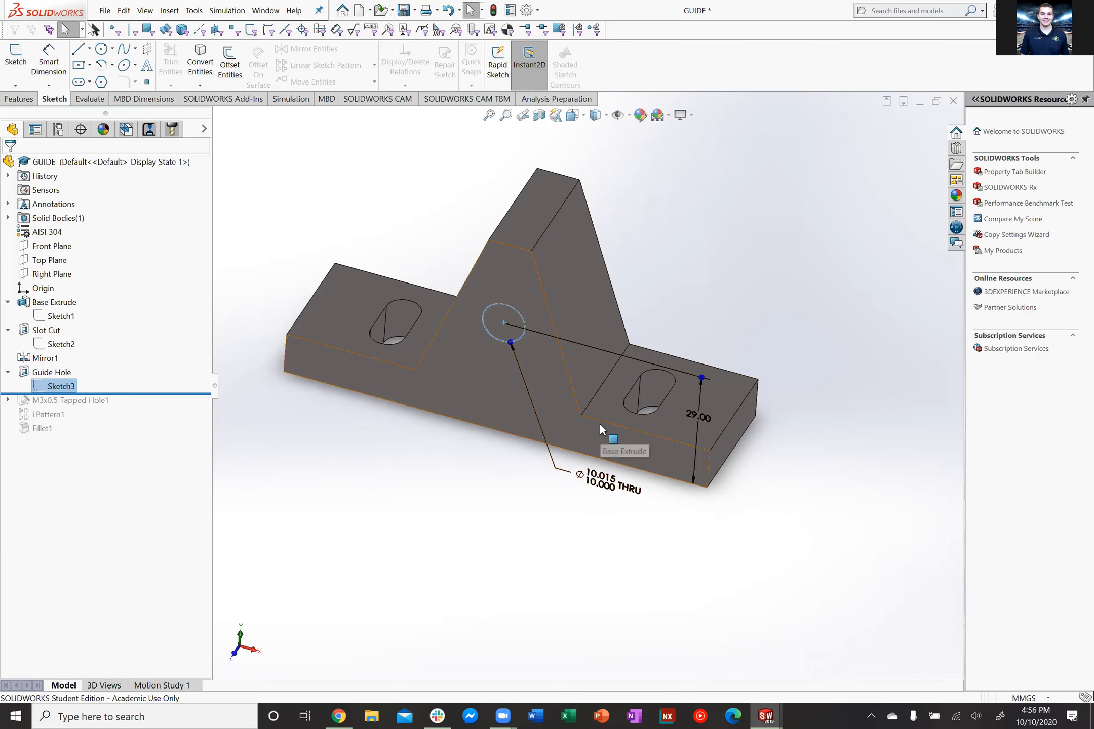
Roll the GUIDE part forward to just after M3x0.5 Tapped Hole1 and expand that feature to inspect its sketches and thread
drag(91, 389, 128, 405)
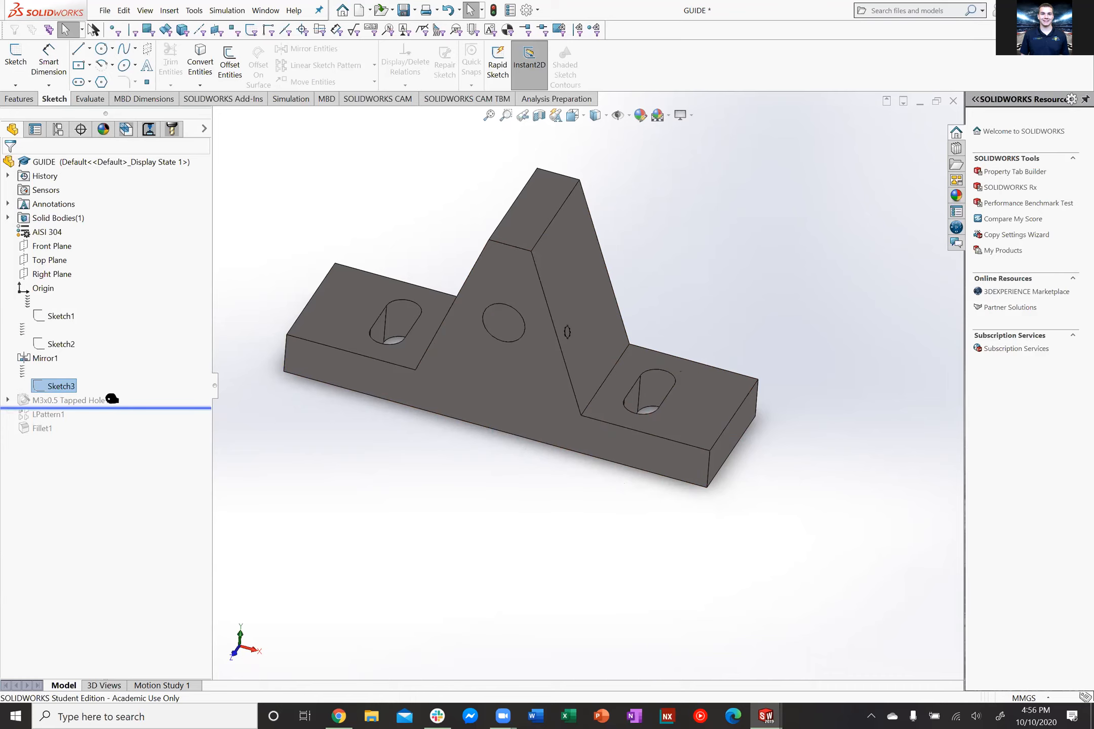
click(26, 400)
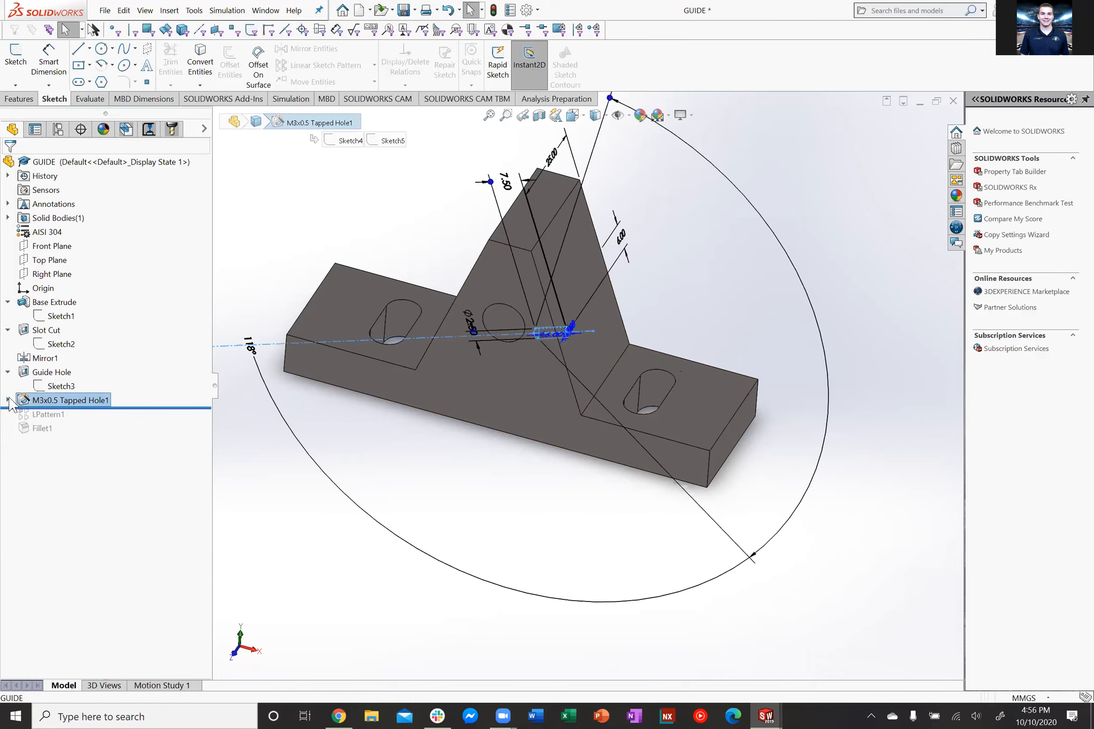
click(8, 400)
mouse_move(523, 477)
middle_down()
mouse_move(463, 445)
mouse_move(532, 438)
middle_up()
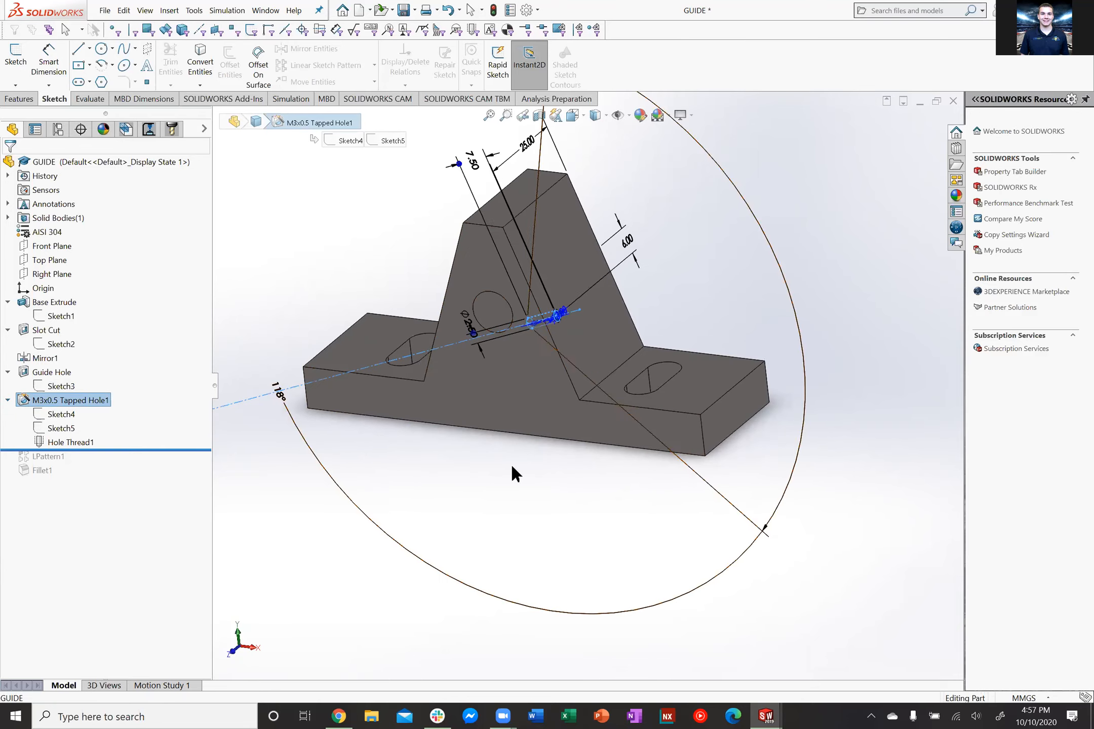
click(512, 475)
scroll(557, 319, down, 5)
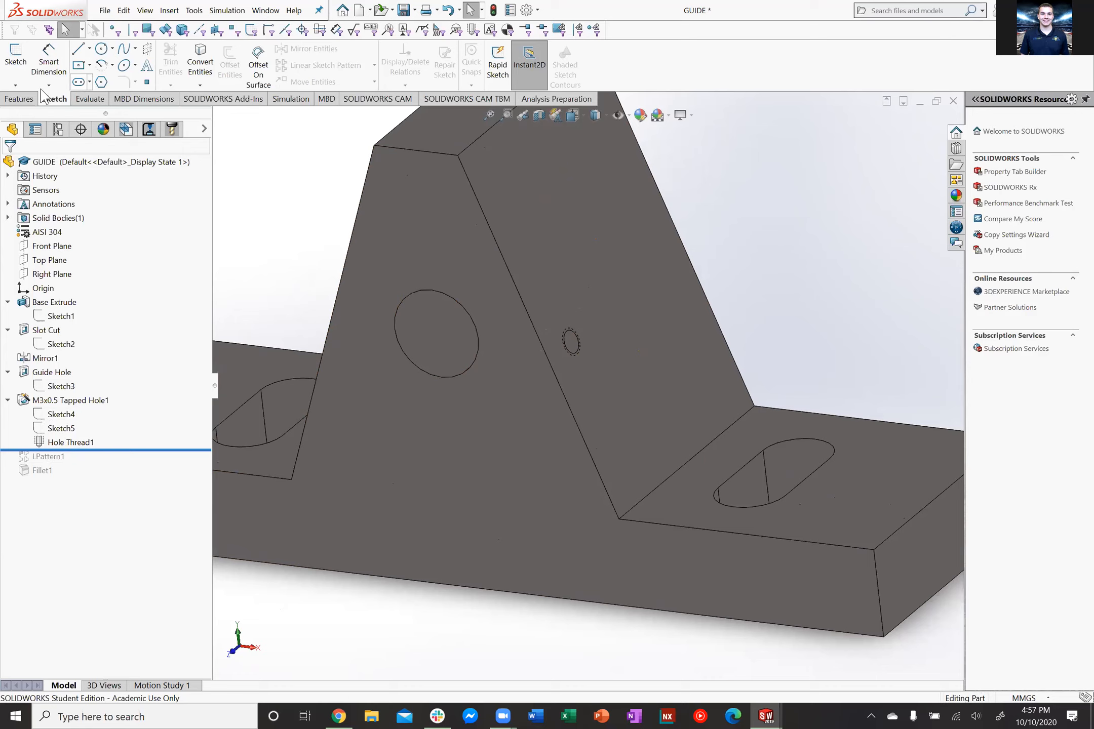
Open the M3x0.5 Tapped Hole1 feature for editing to show its hole specification
click(19, 99)
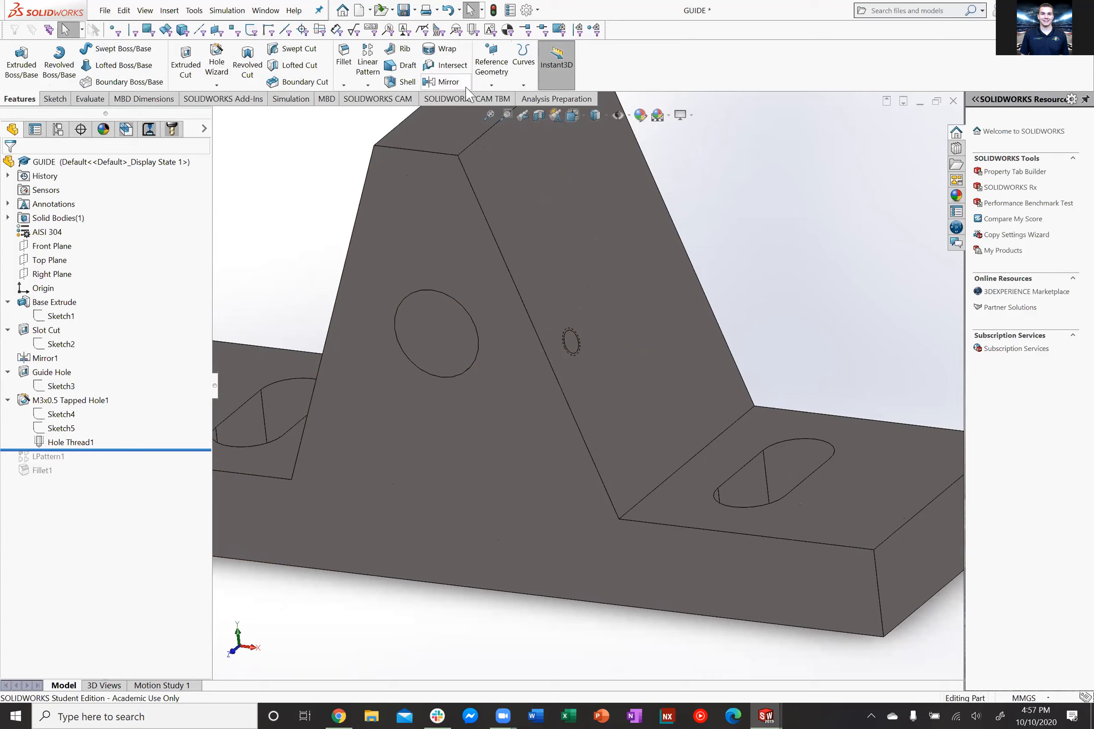
click(55, 99)
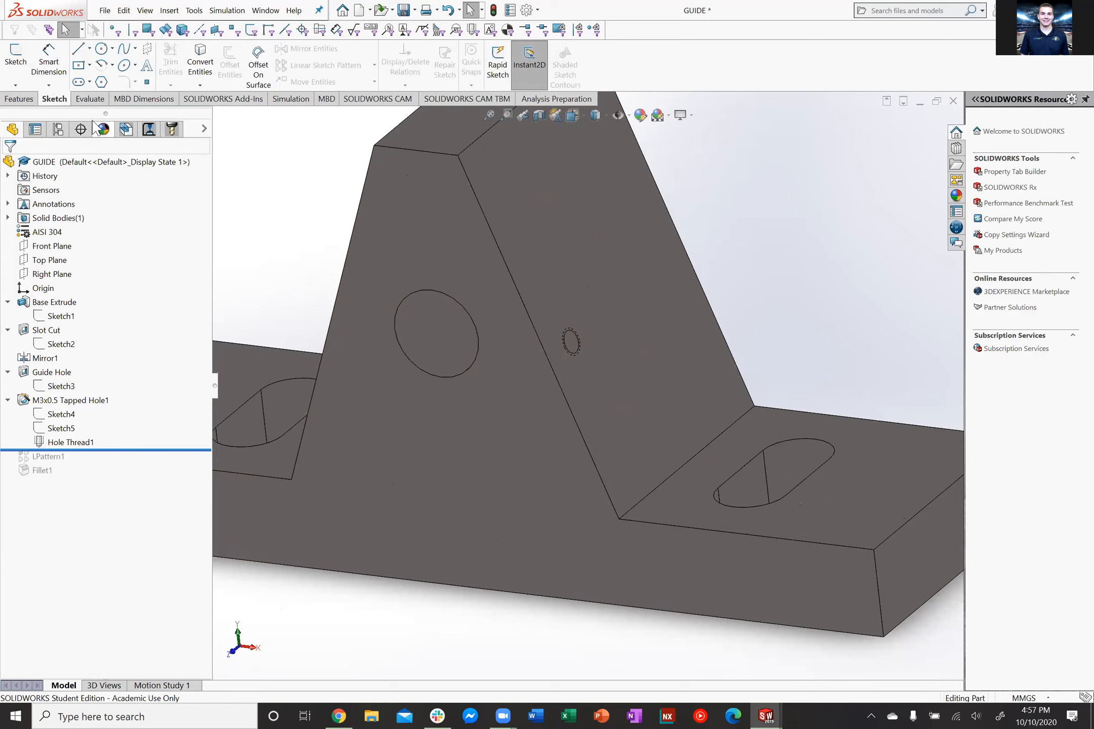
click(28, 100)
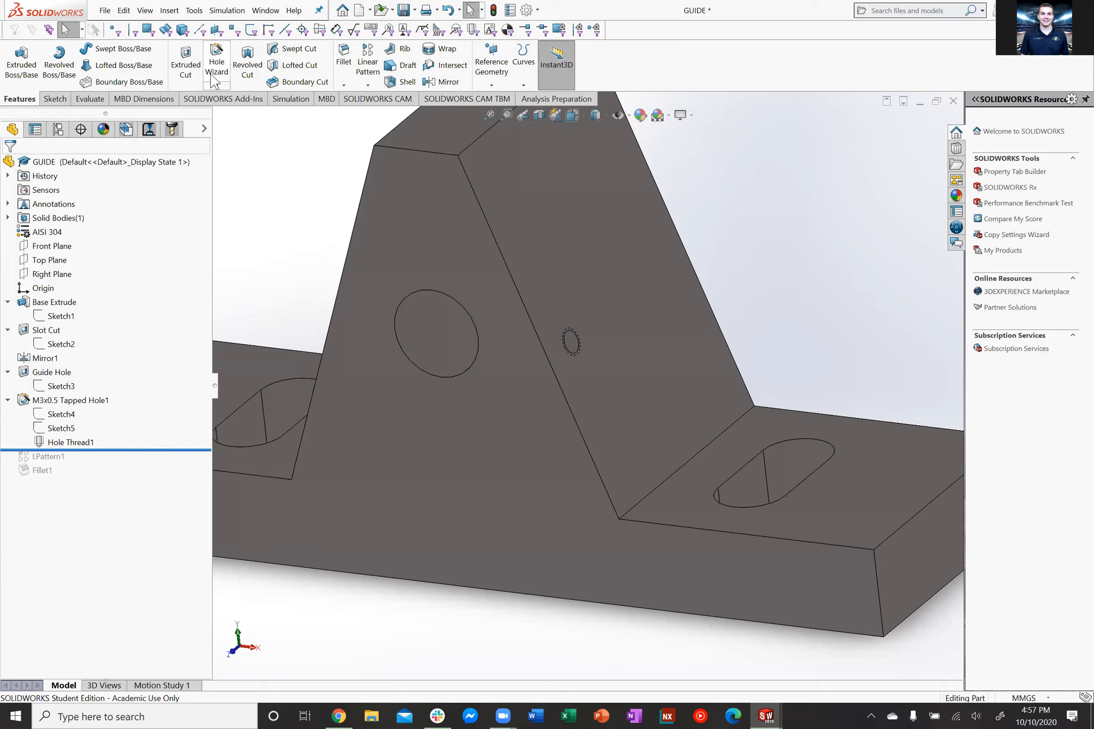
right_click(88, 397)
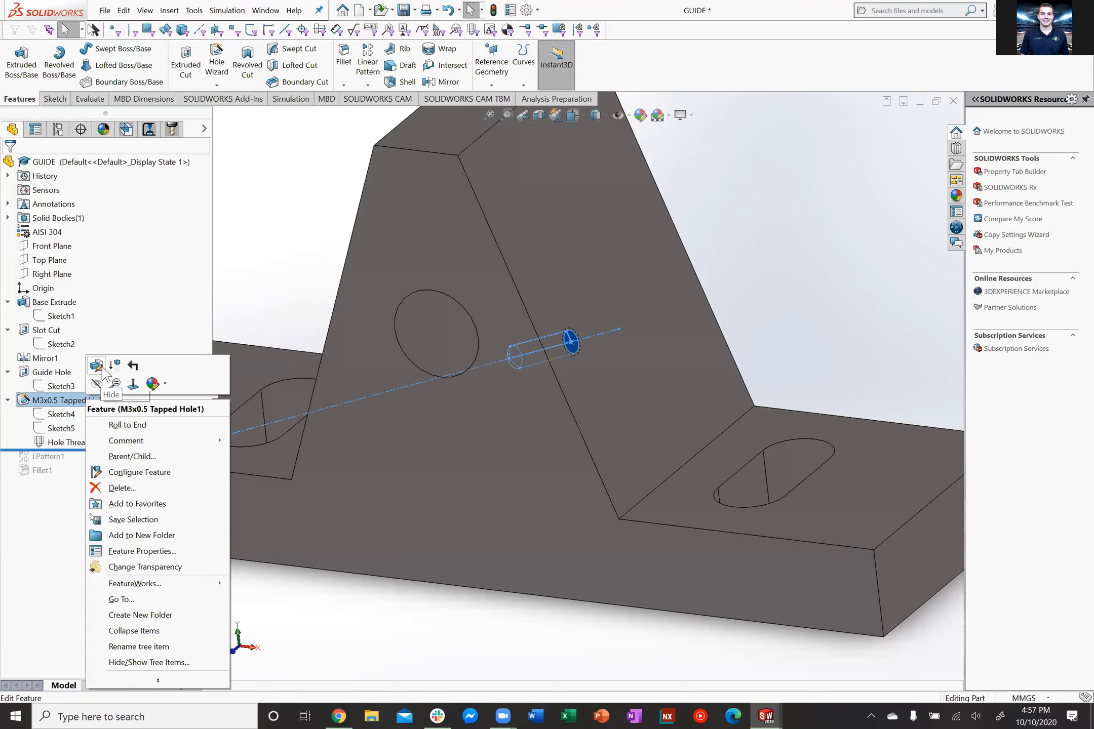
click(96, 360)
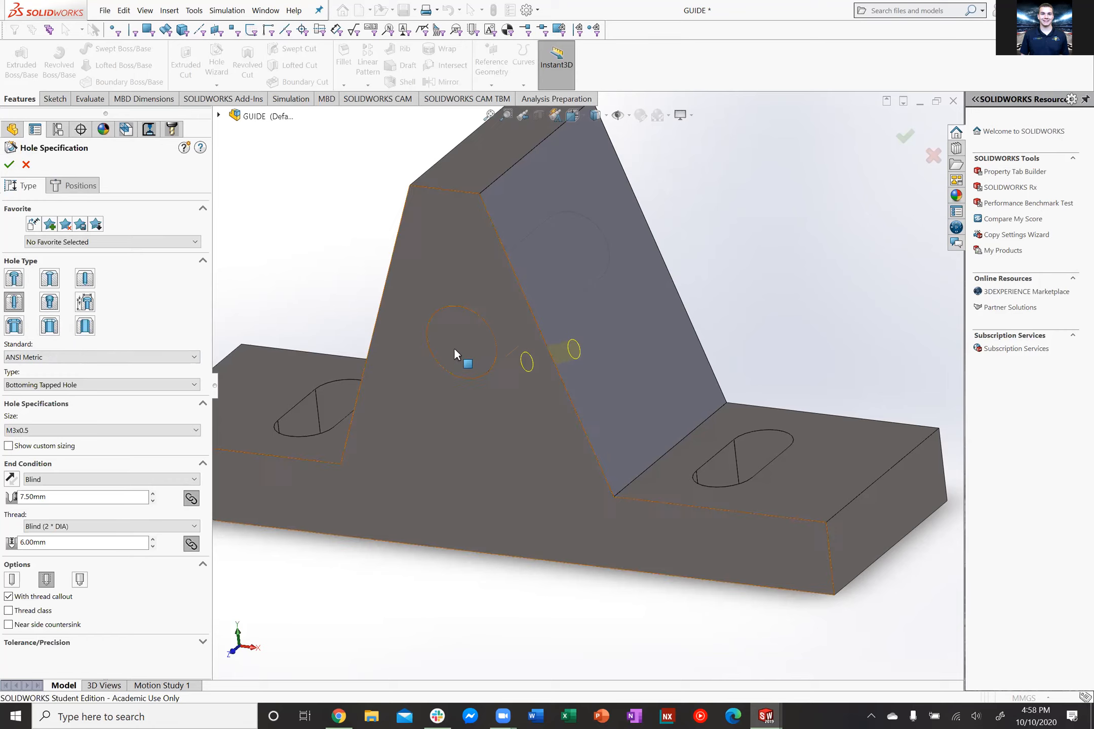
Examine the available standards and tapped hole types in the hole specification
click(17, 304)
click(194, 362)
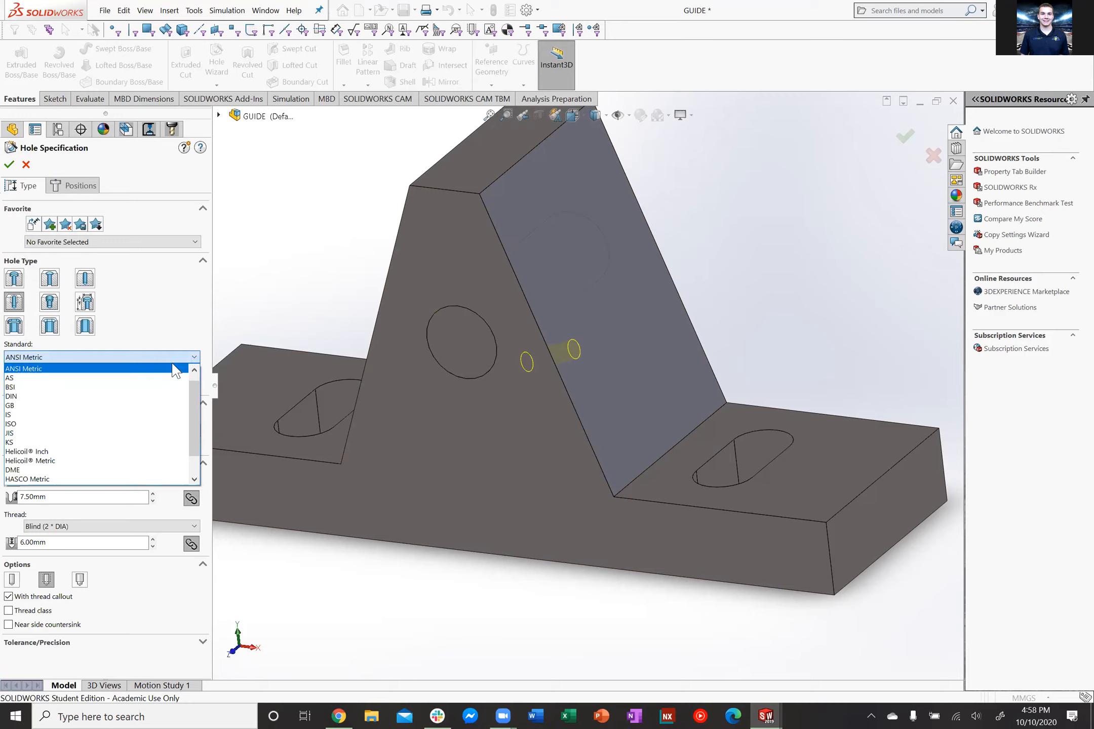
click(193, 359)
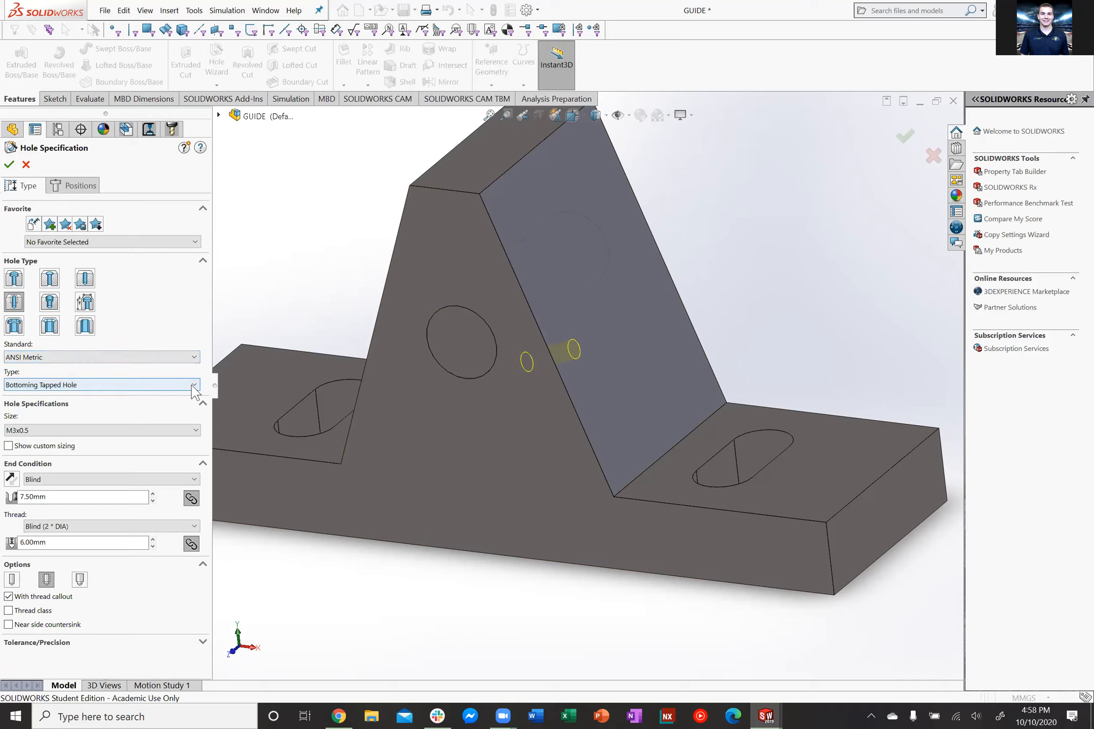
click(194, 385)
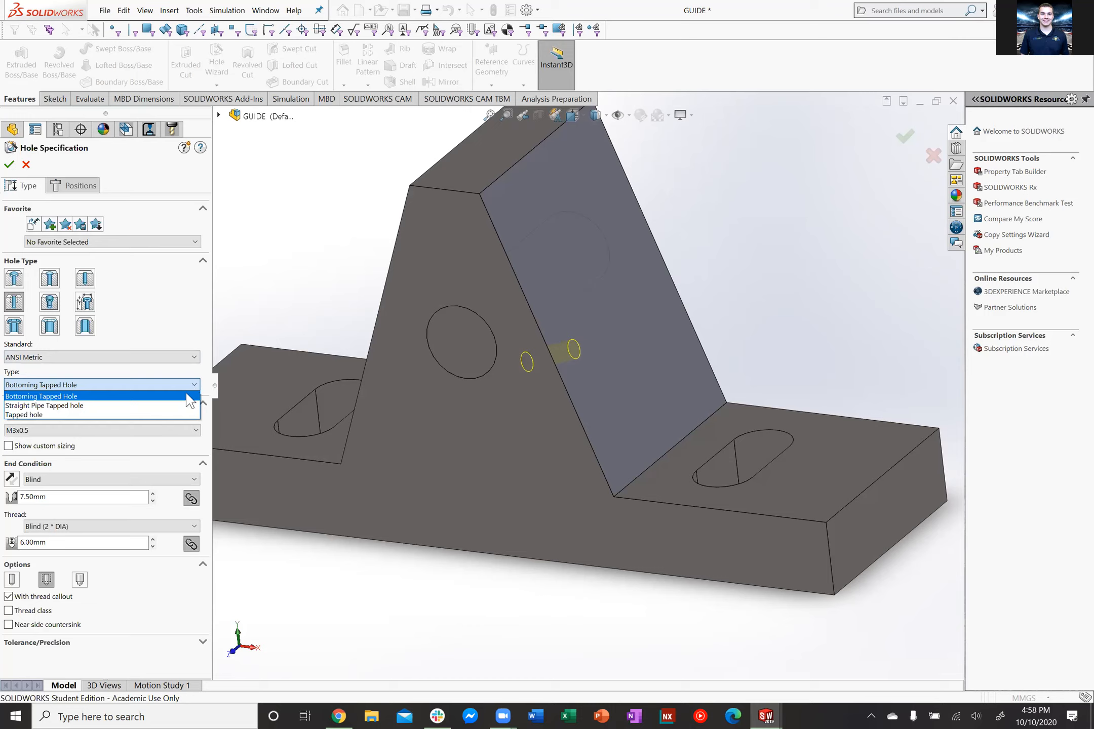
click(194, 387)
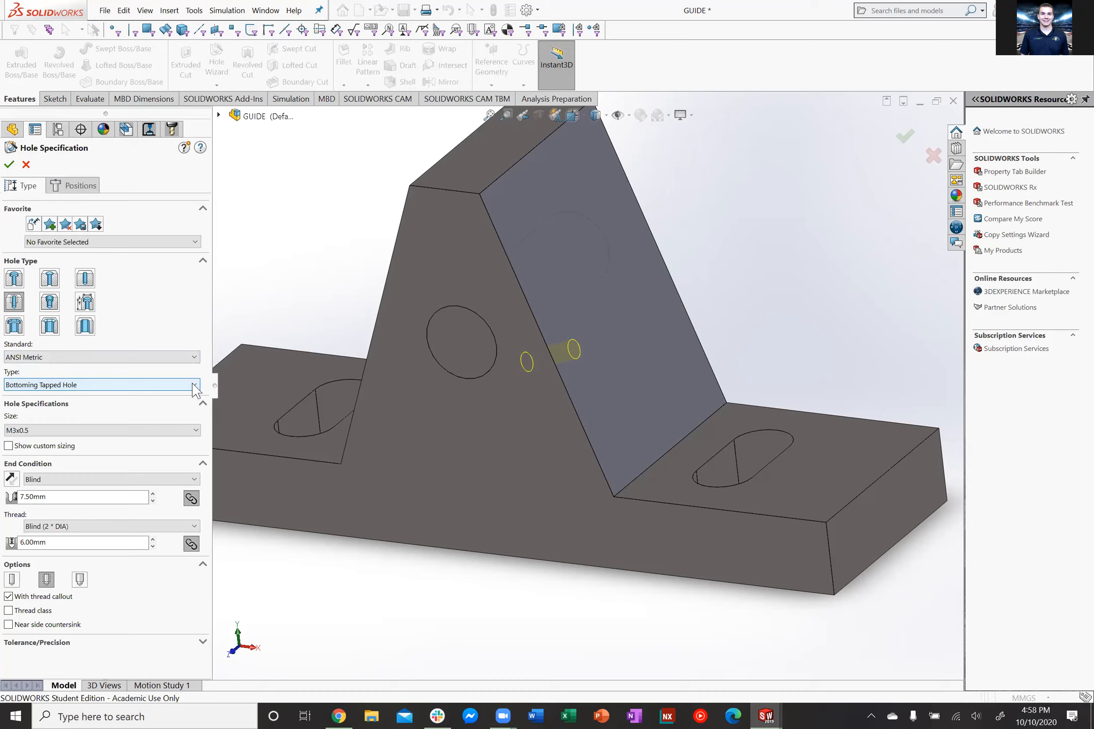
click(194, 386)
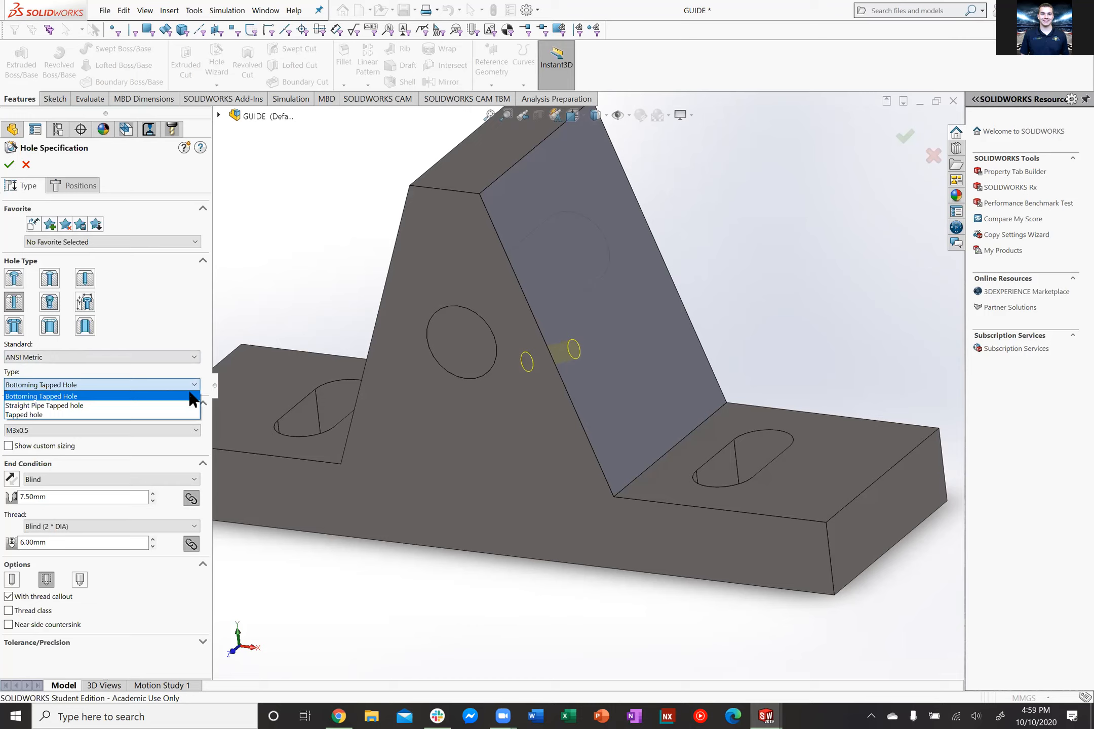
click(194, 384)
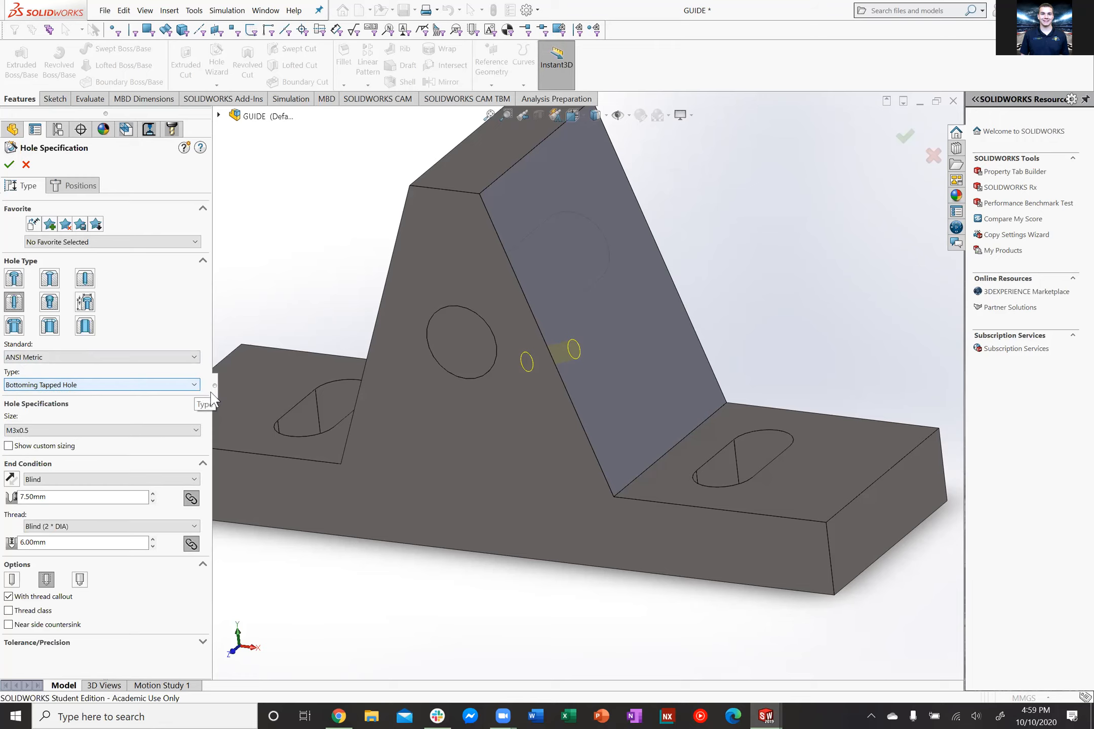
middle_drag(525, 394, 574, 333)
scroll(578, 331, down, 6)
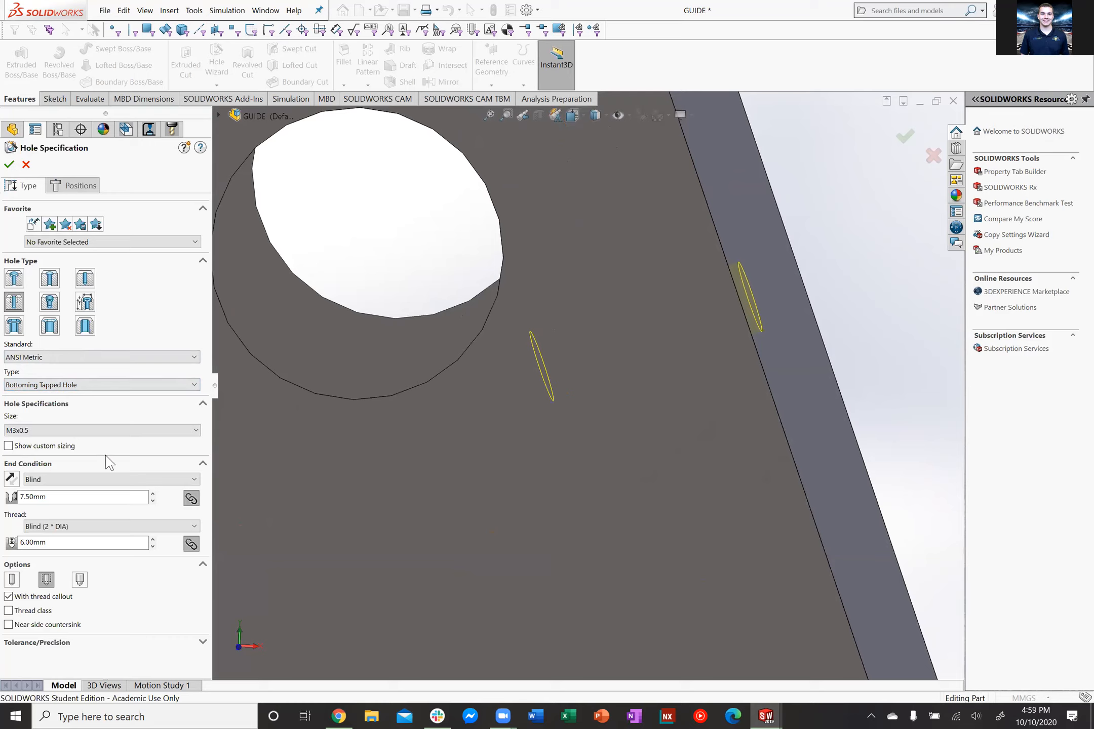
click(127, 386)
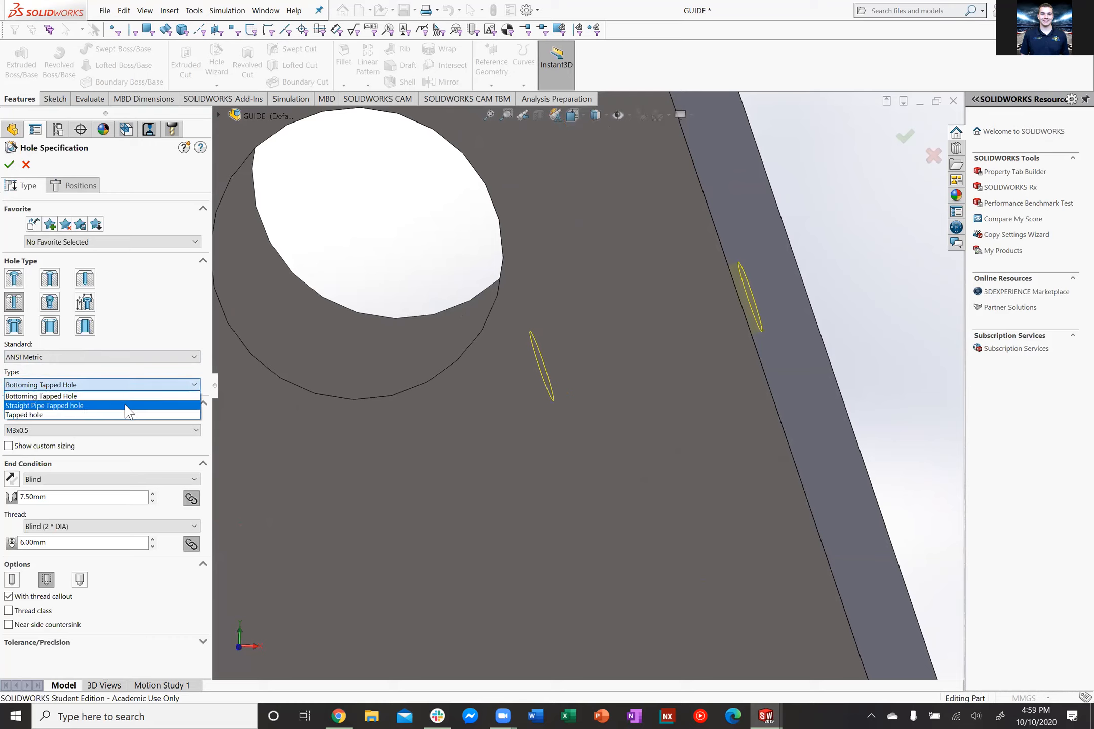
click(126, 386)
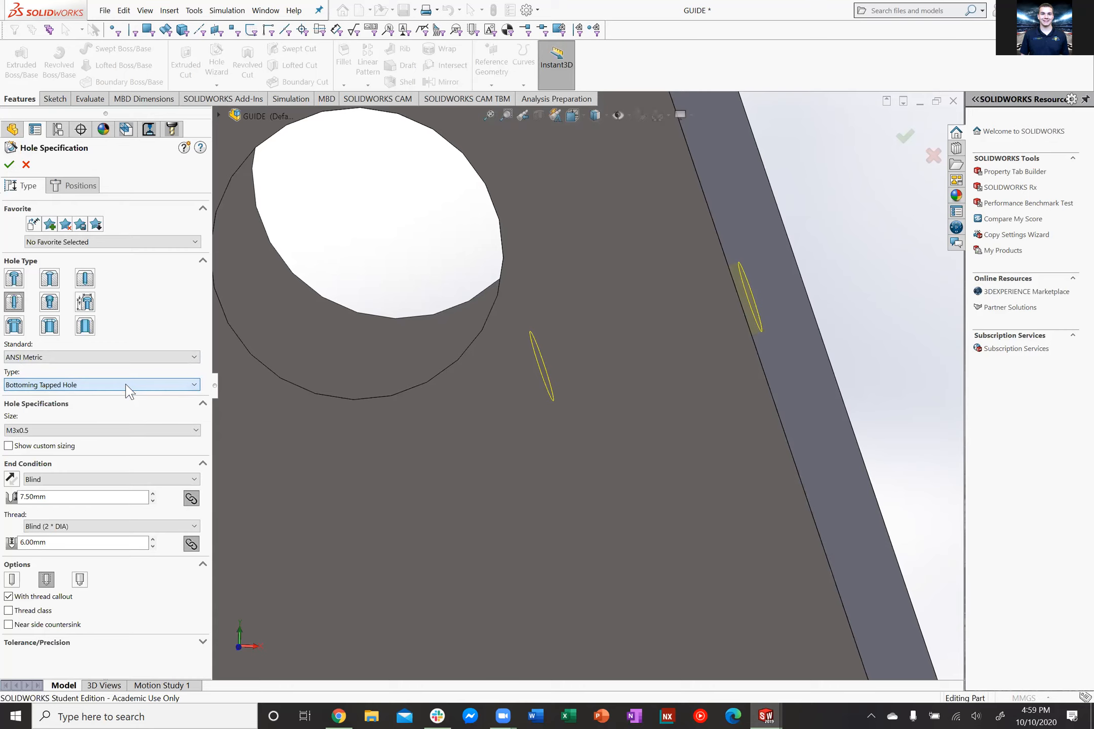
Switch to Chrome, search Google Images for "3 different types of taps" and open the picture comparing taper, plug and bottom taps
click(345, 715)
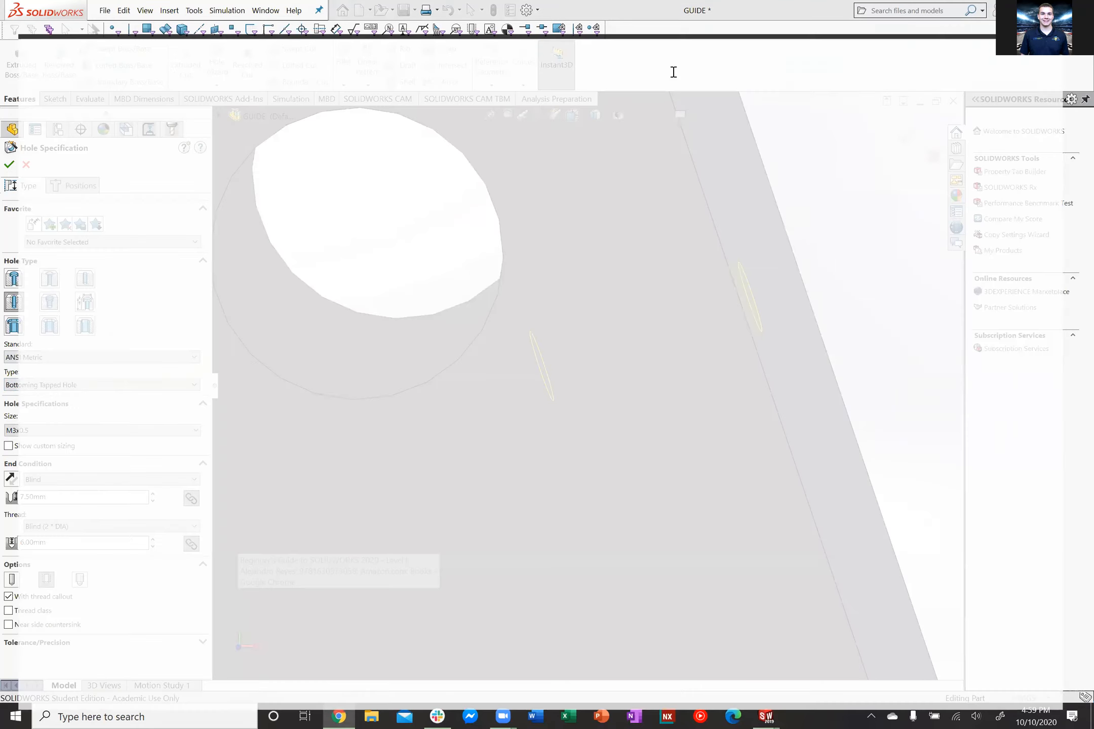
click(961, 11)
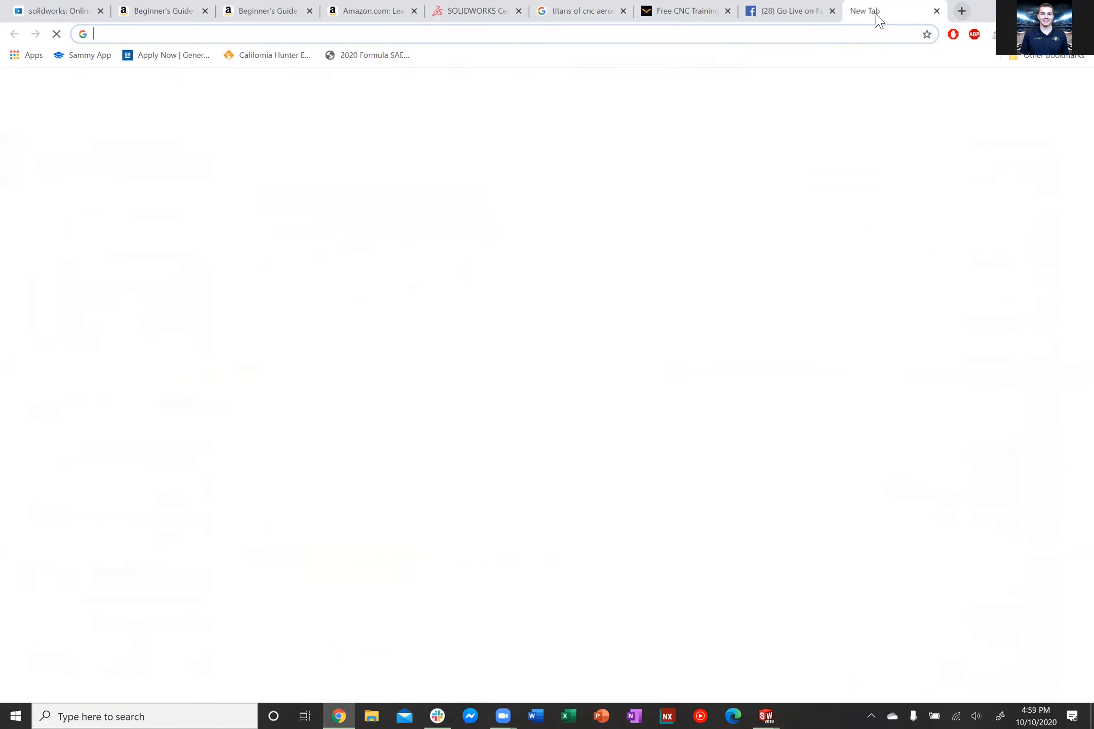
click(845, 32)
text(3 dif)
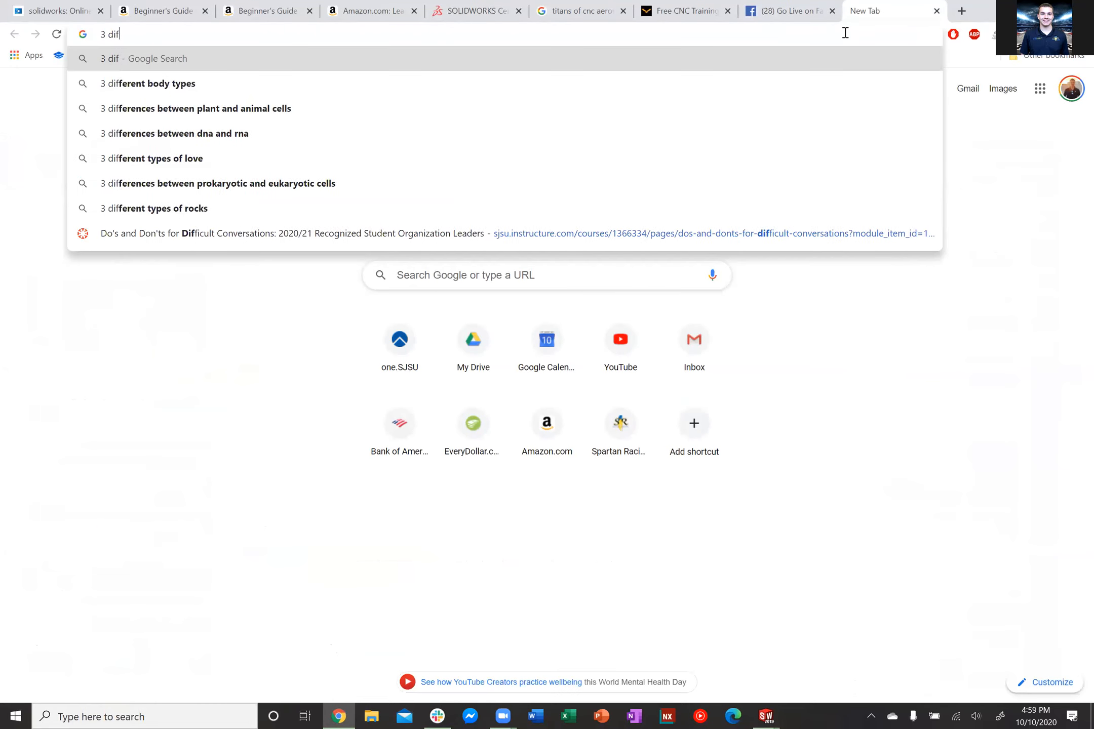
text(ferent types)
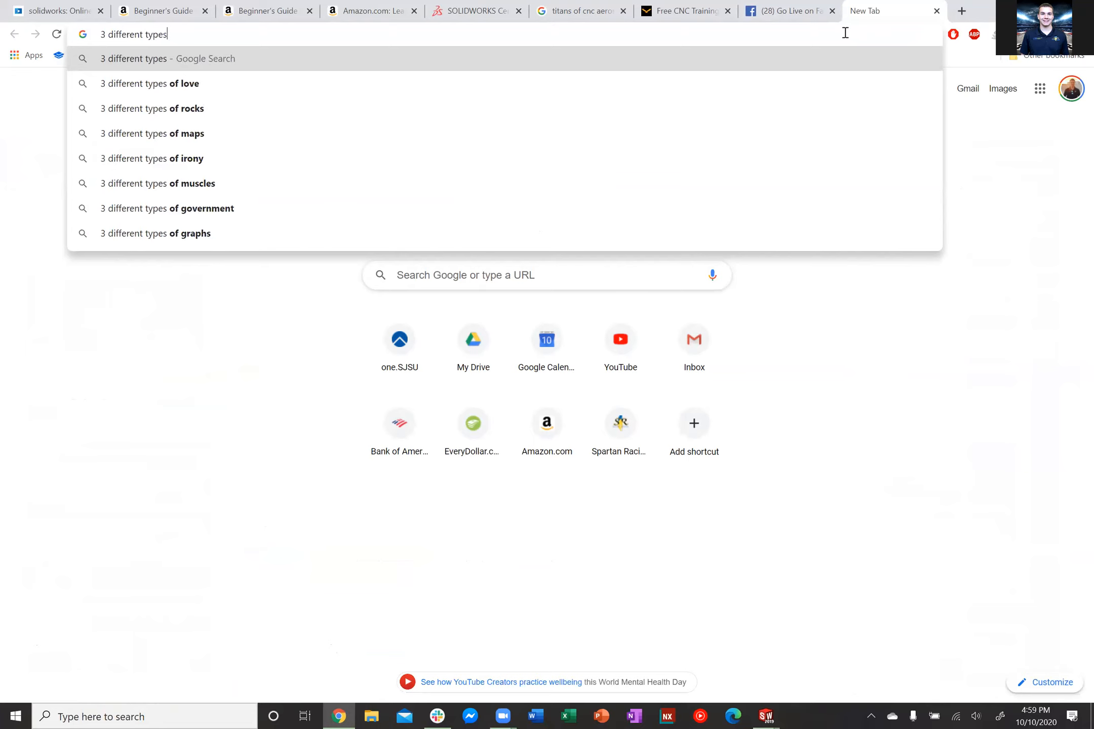
text( of taps)
key(Return)
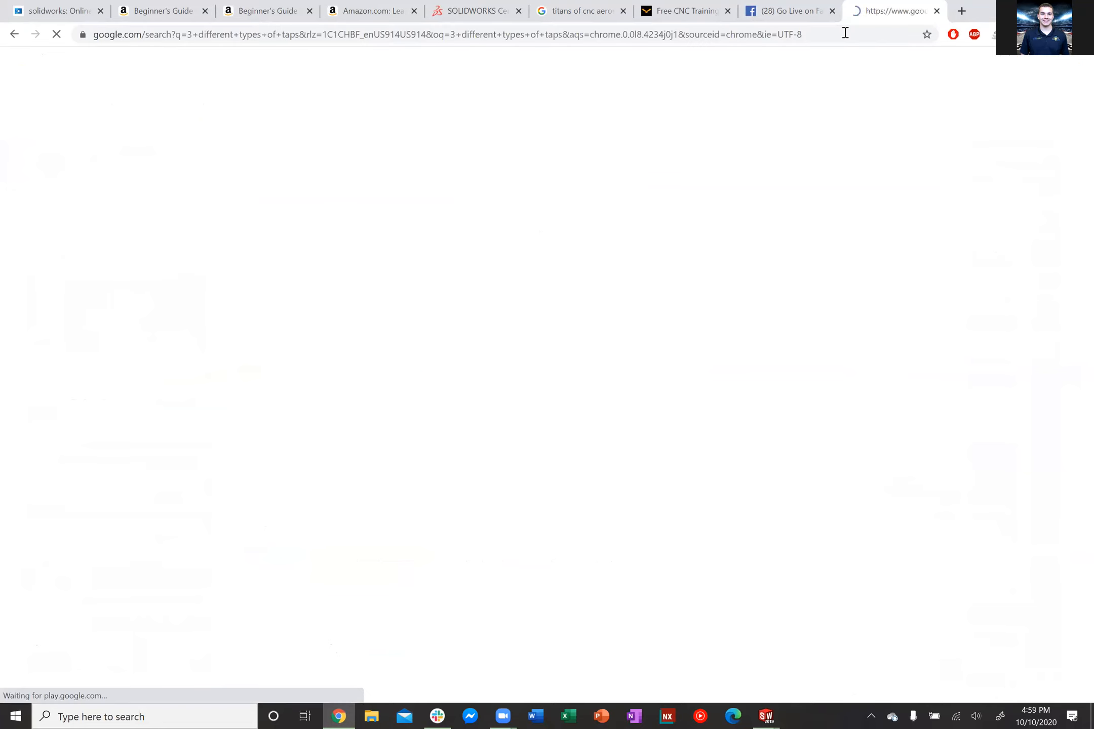
click(193, 112)
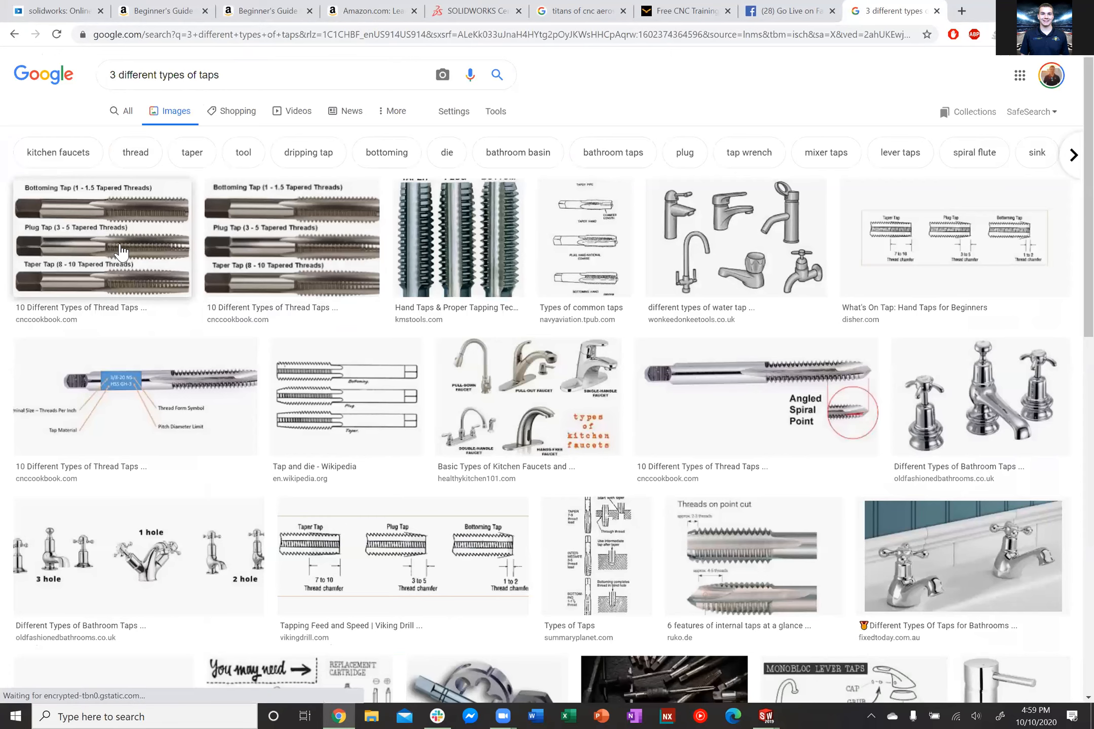
click(404, 244)
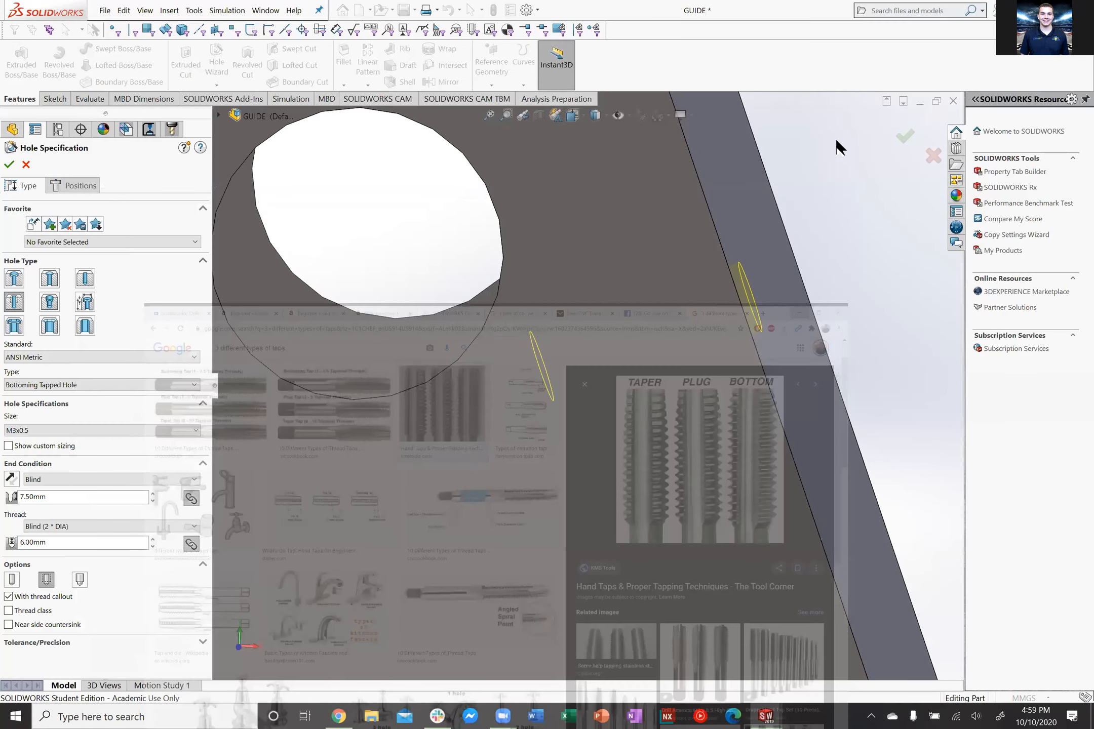
Return to SOLIDWORKS and look through the thread sizes available for the tapped hole
scroll(783, 251, up, 2)
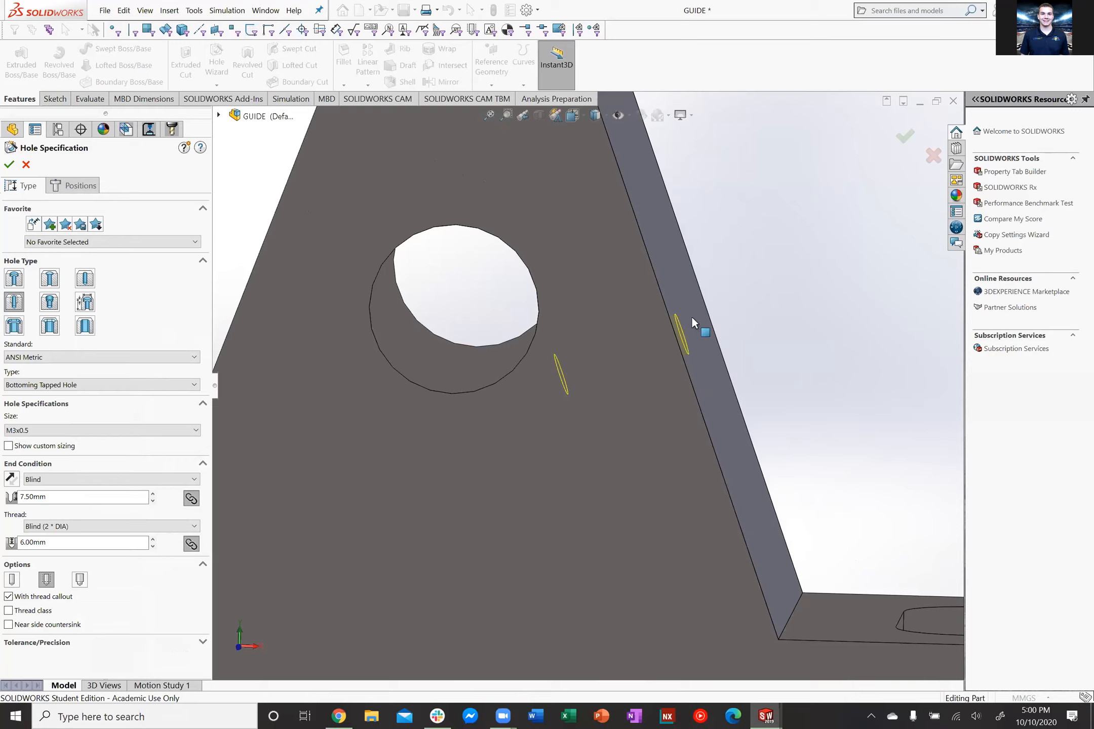
scroll(754, 301, up, 5)
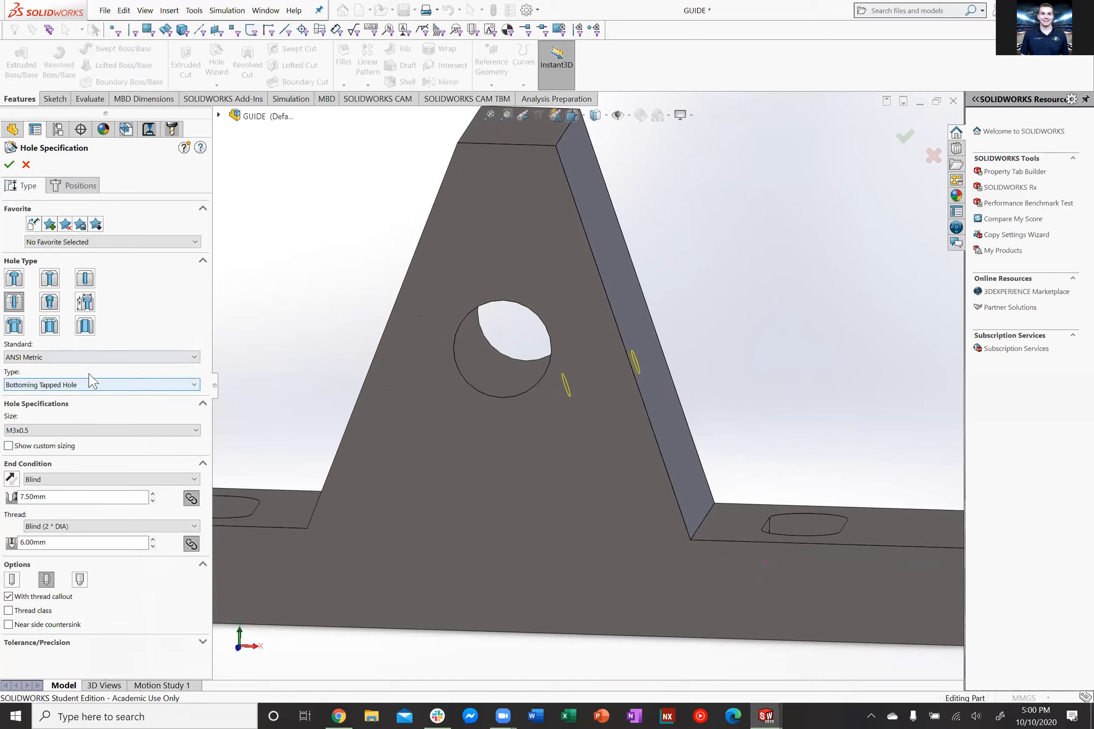
click(101, 432)
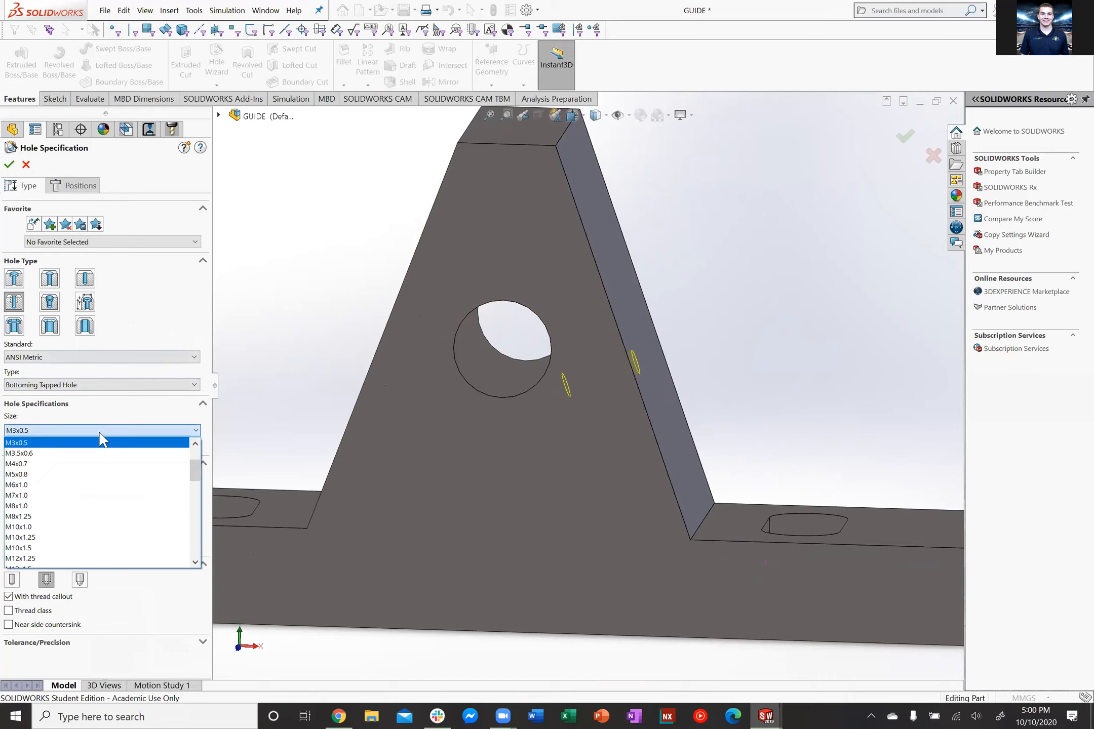
scroll(146, 481, up, 2)
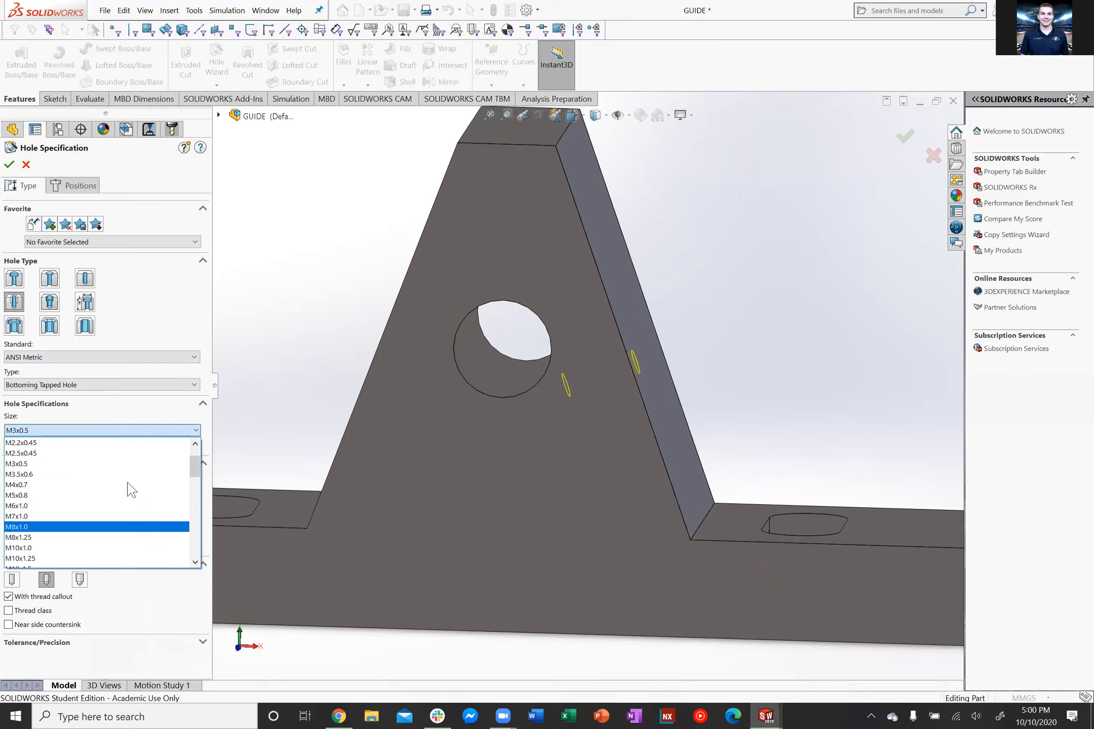
scroll(129, 499, down, 1)
scroll(130, 500, up, 2)
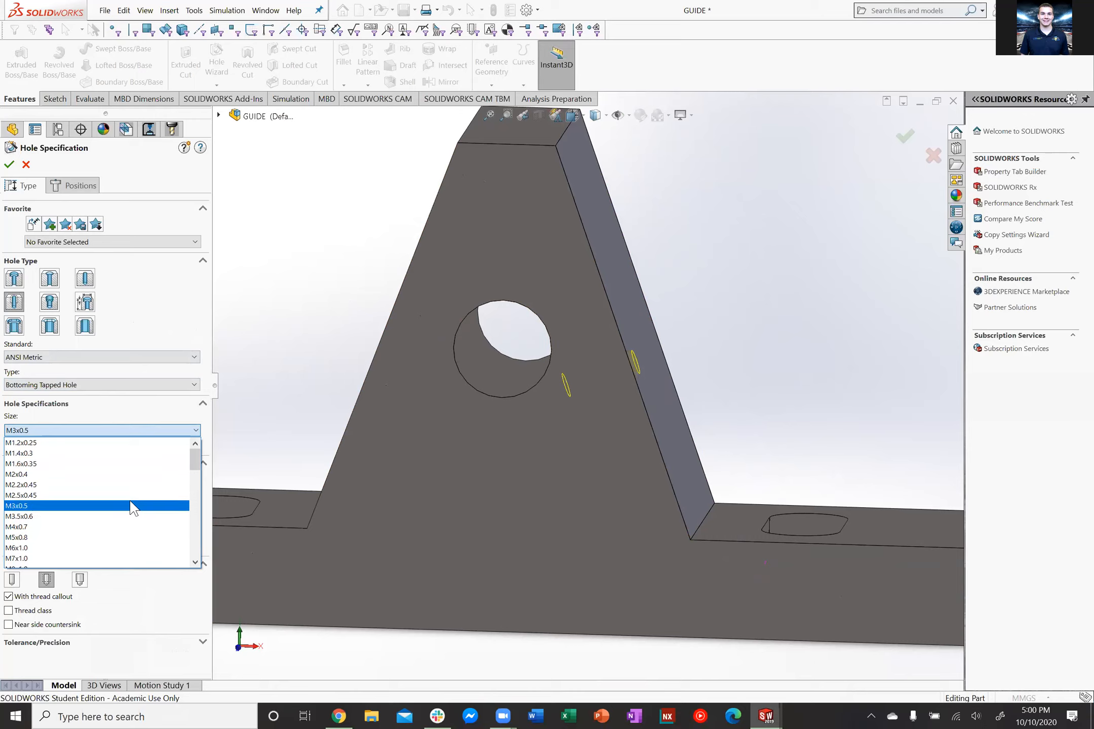
scroll(80, 475, down, 1)
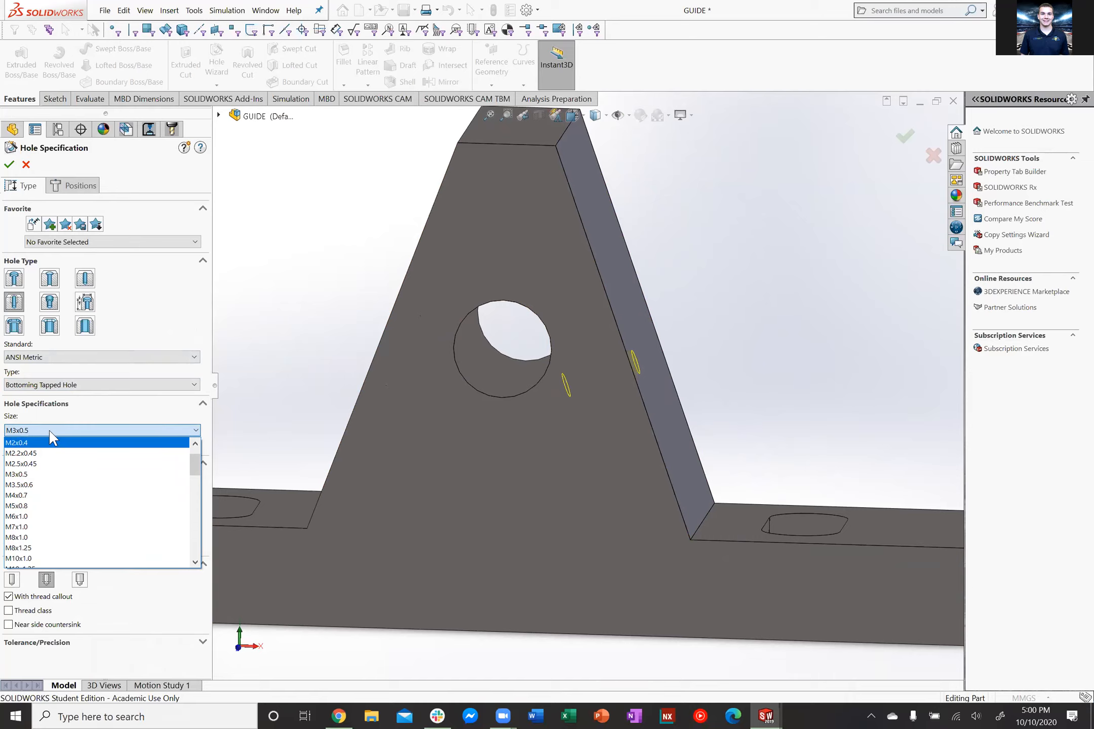
click(196, 432)
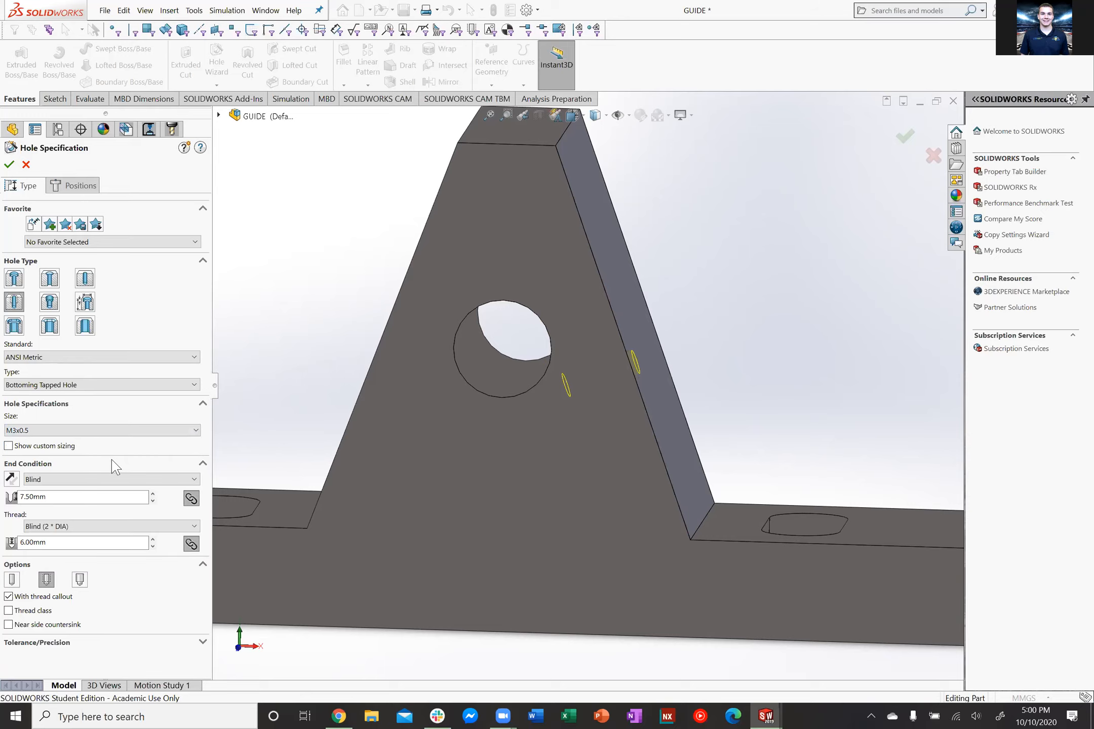
Examine the end condition options available for the tapped hole
click(192, 480)
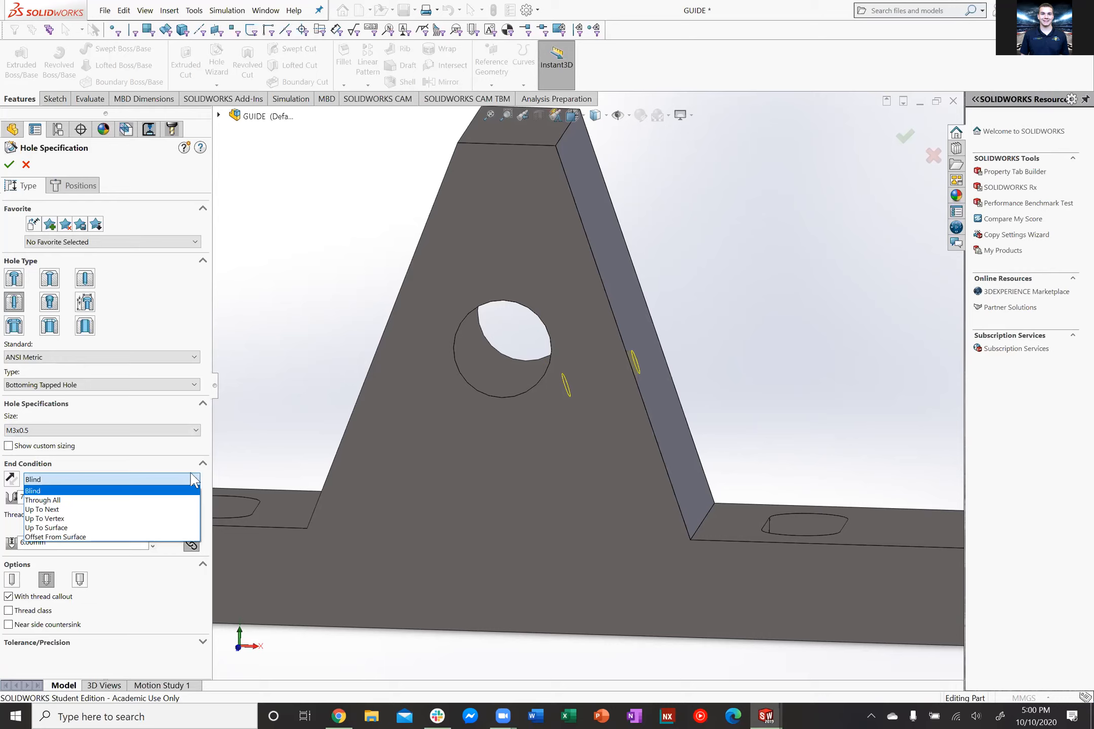
click(194, 479)
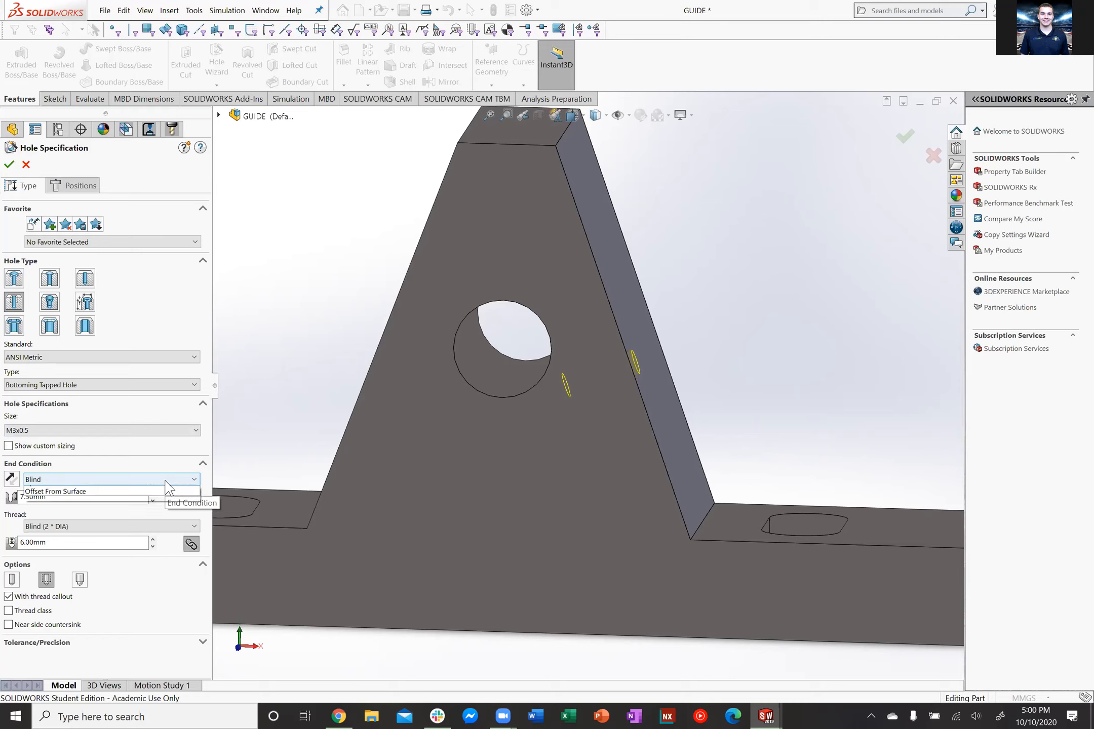
click(167, 481)
click(168, 489)
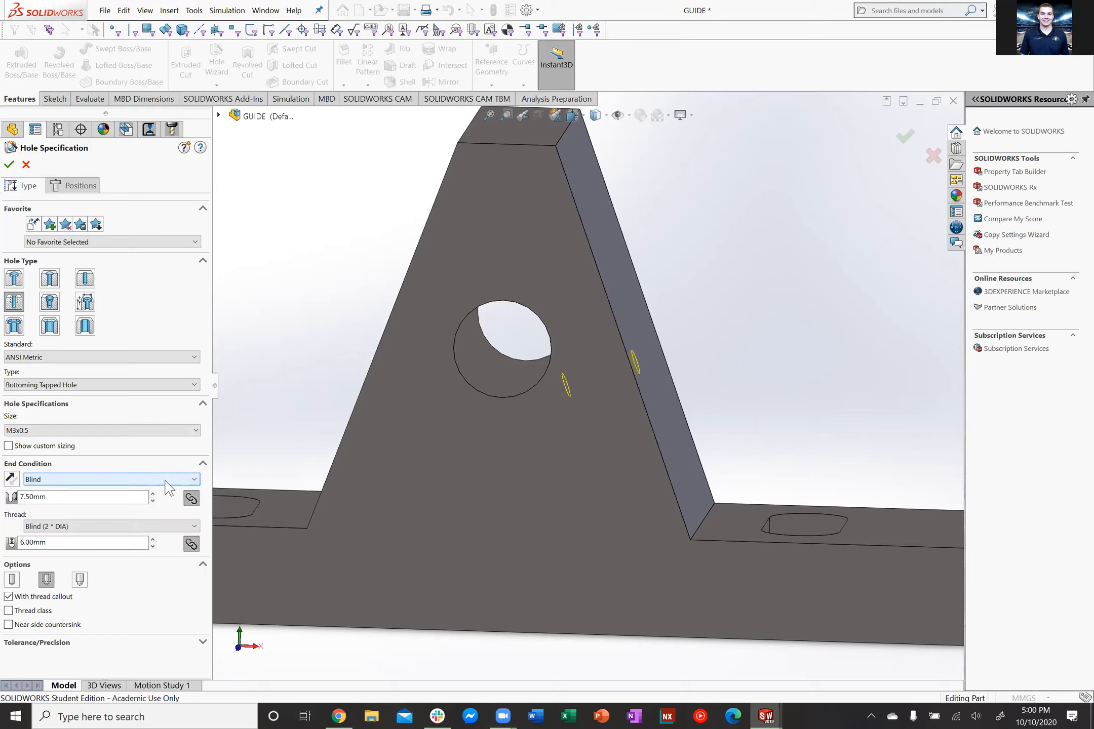
Try the Through All end condition on the tapped hole and examine how its preview runs through the part
double_click(32, 497)
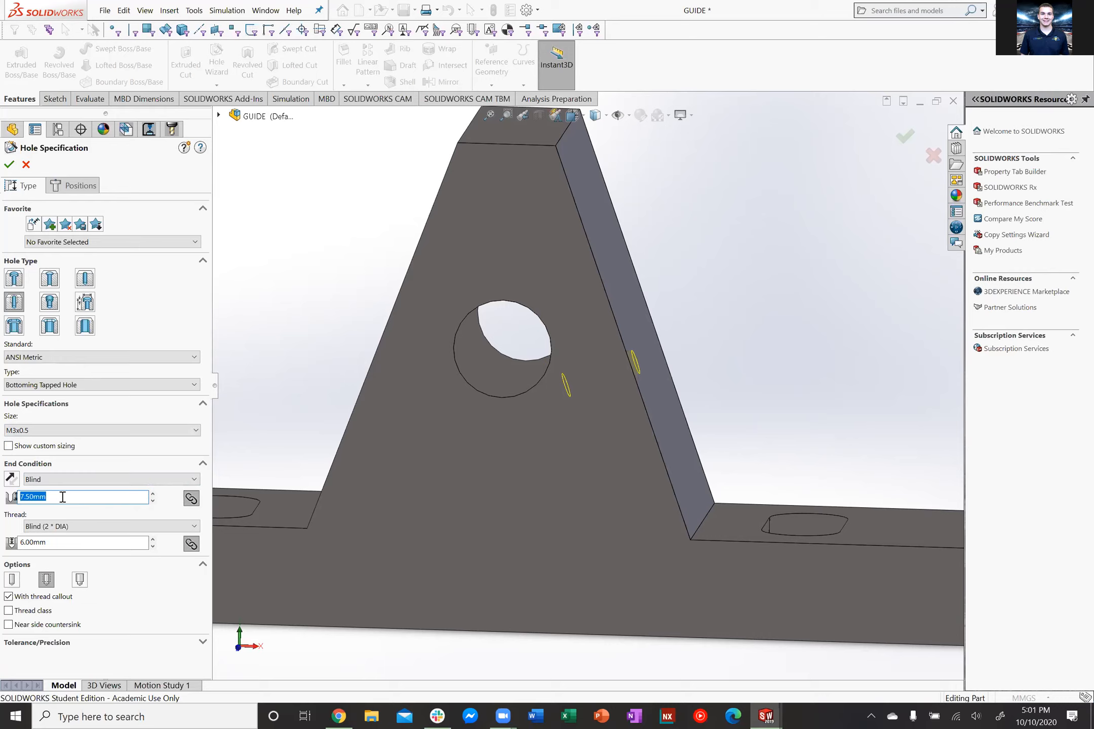
click(127, 481)
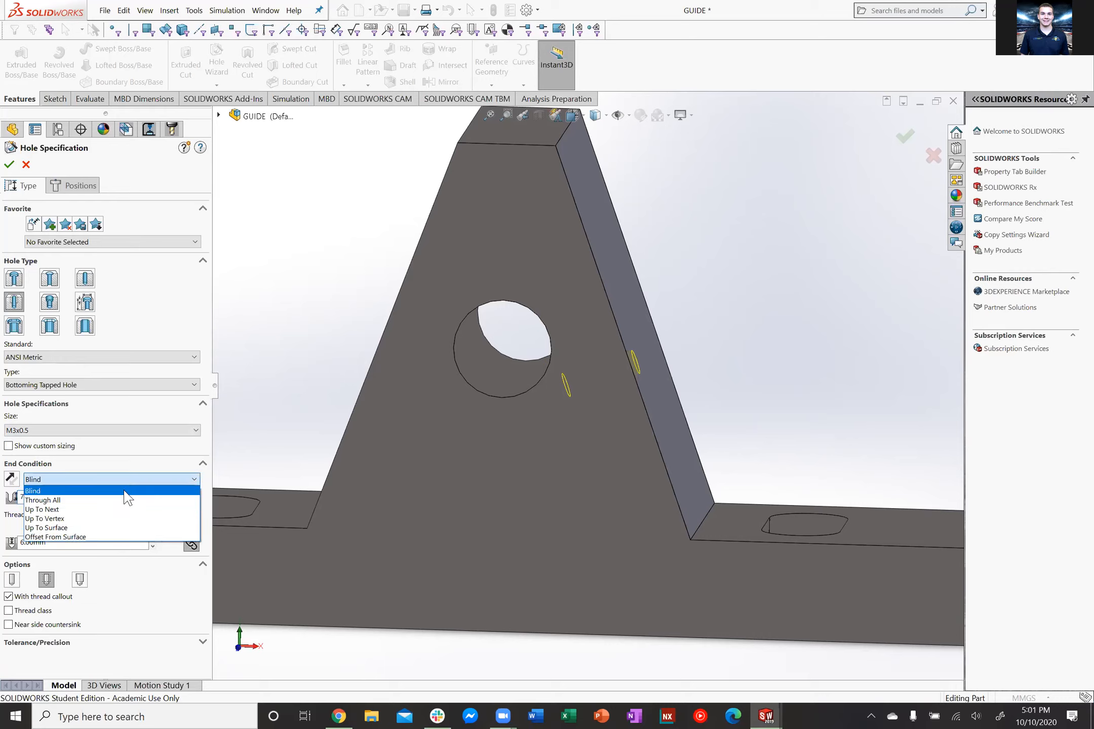
click(125, 500)
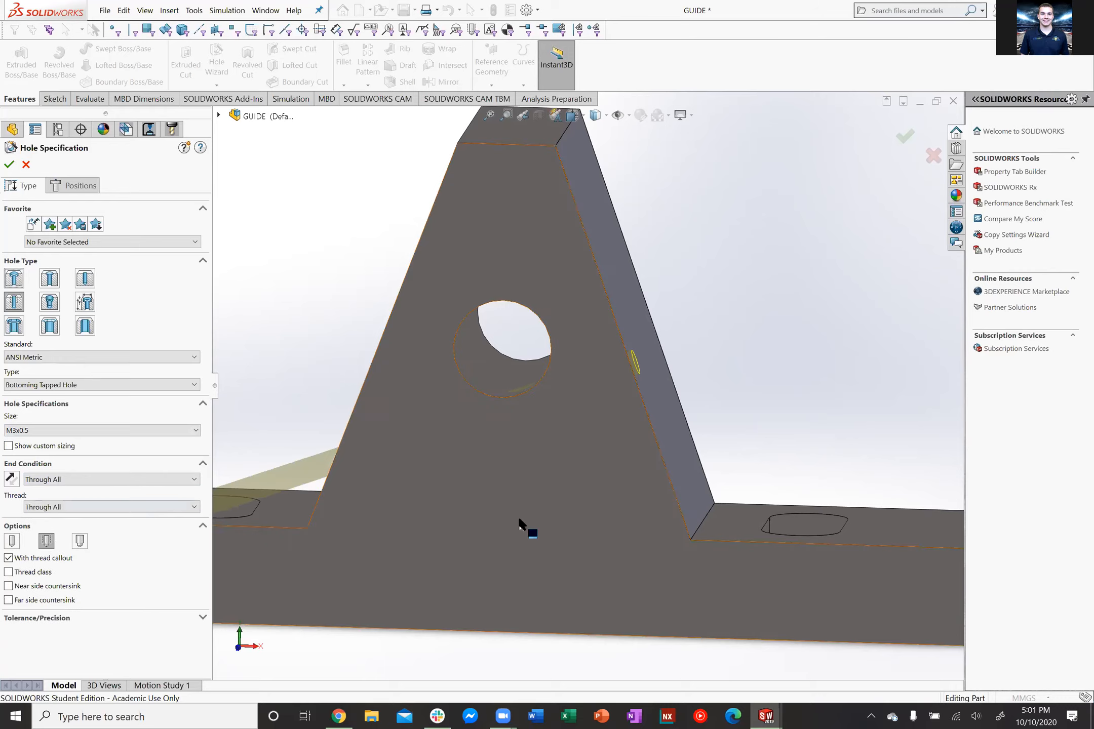
key(f)
scroll(498, 405, down, 2)
middle_drag(498, 405, 471, 416)
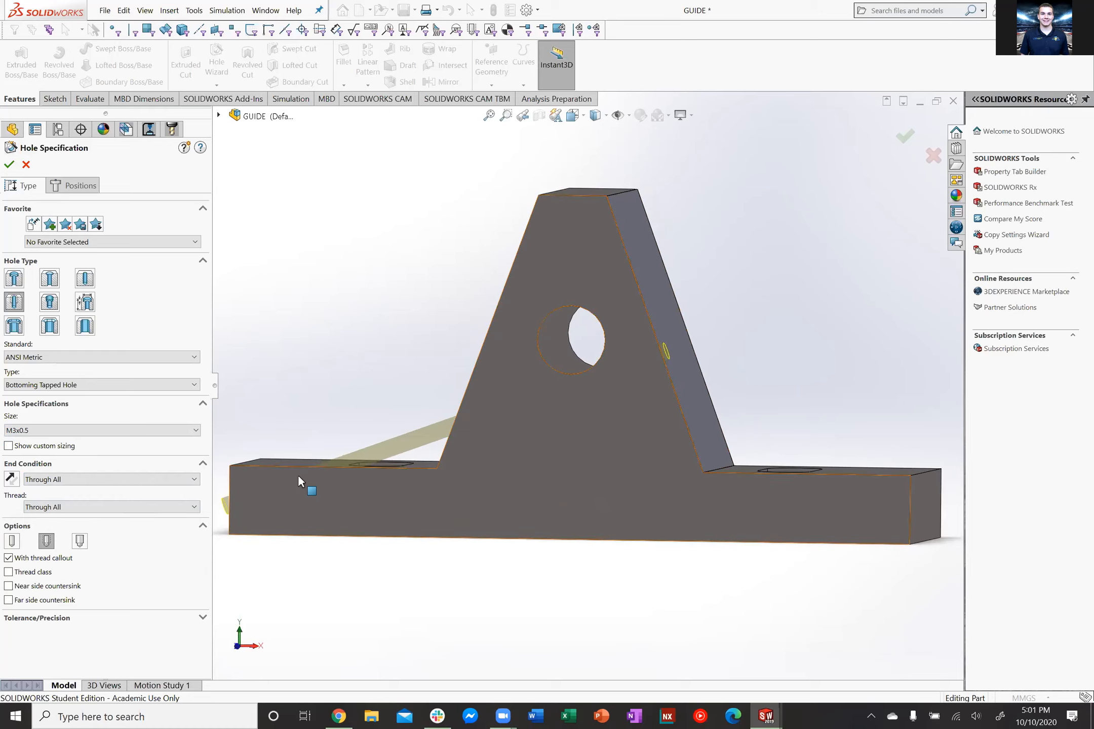
middle_drag(298, 476, 318, 489)
scroll(319, 488, down, 5)
scroll(326, 488, up, 4)
middle_click(469, 385)
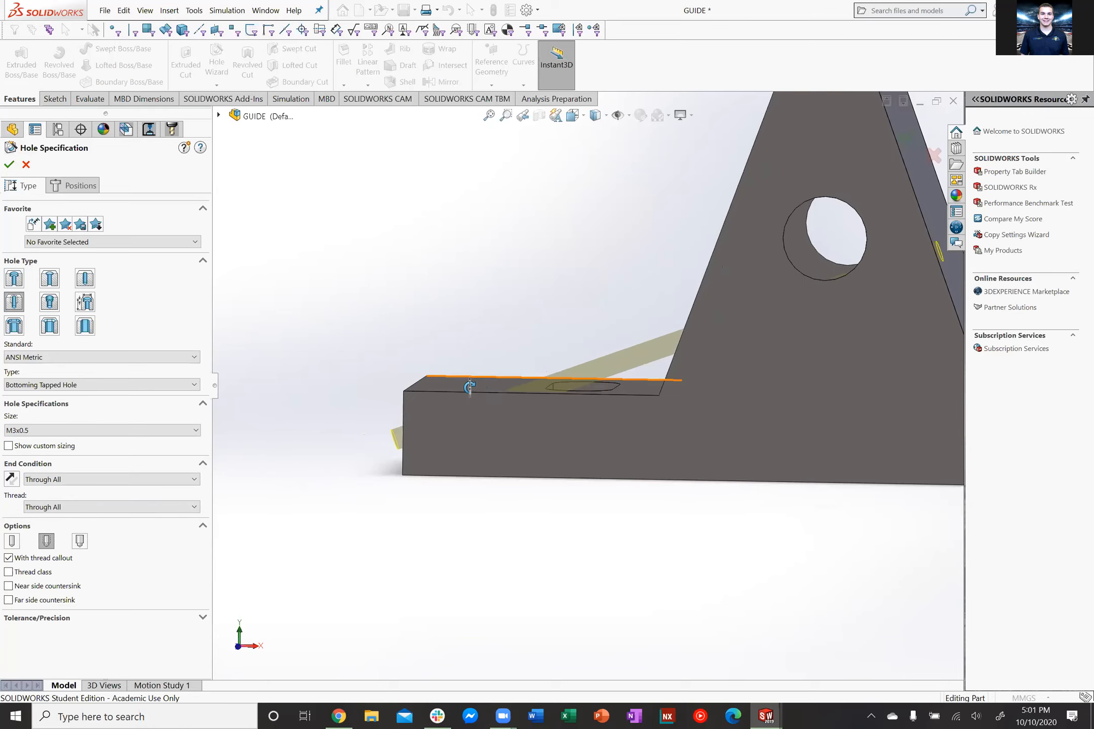
middle_drag(469, 385, 497, 384)
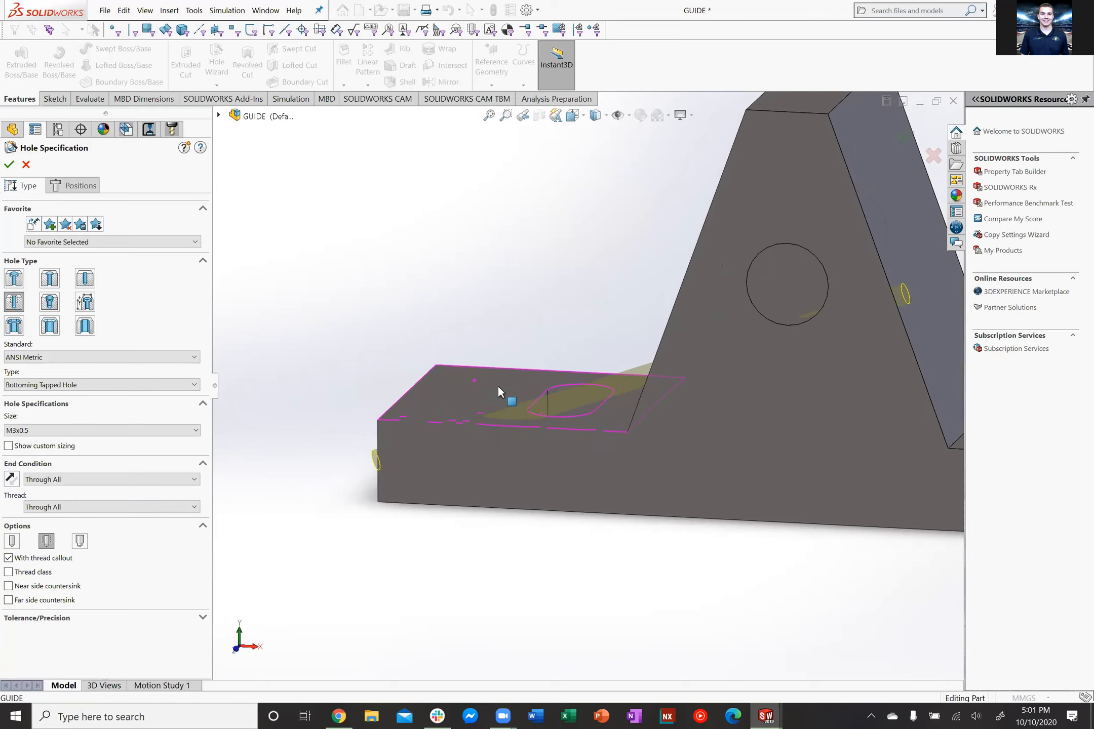
Look at the available thread sizes and set the tapped hole's end condition back to Blind
click(70, 431)
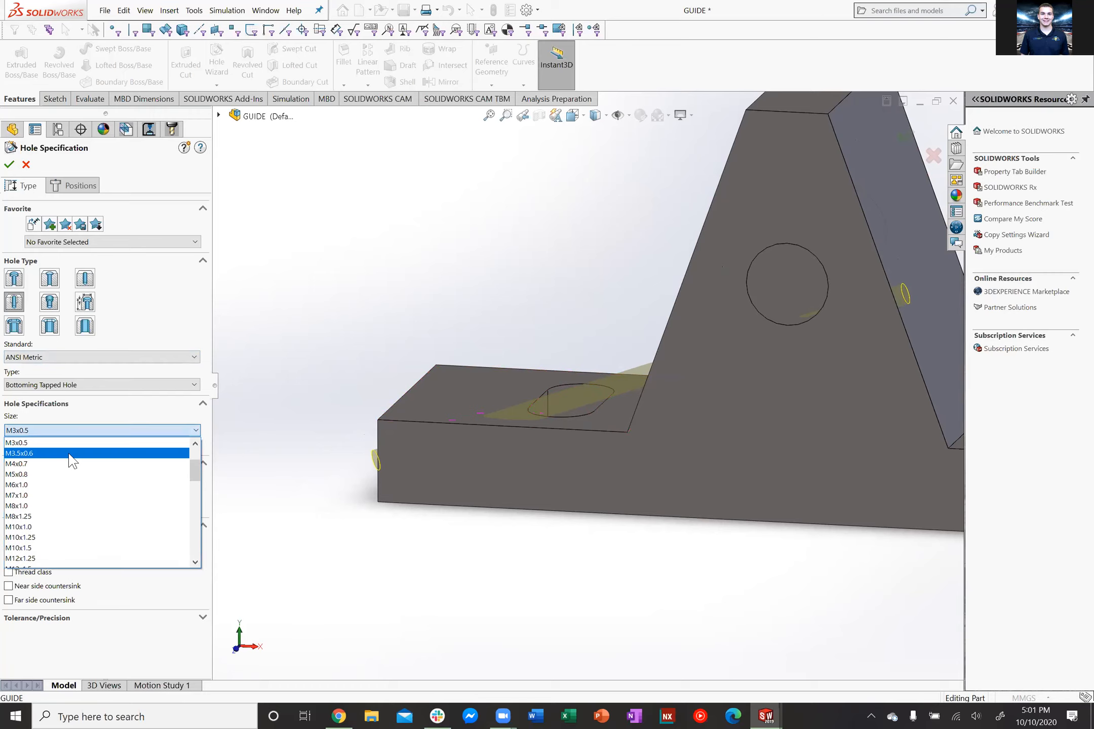
click(74, 430)
click(81, 479)
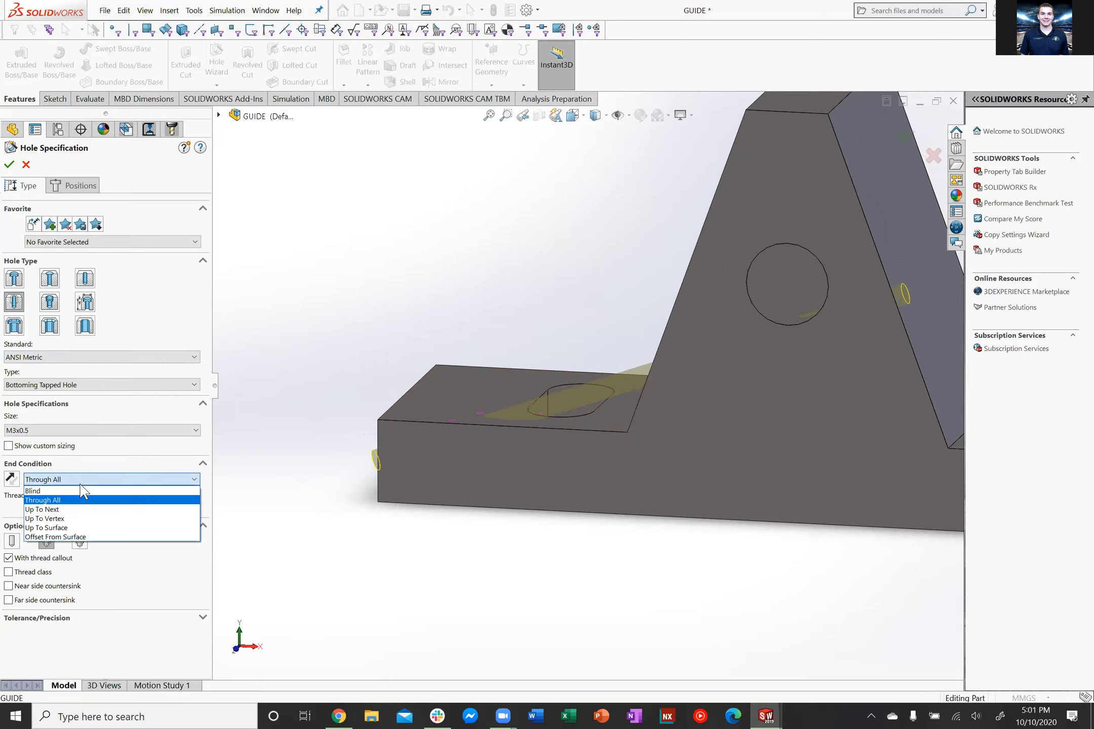
click(81, 491)
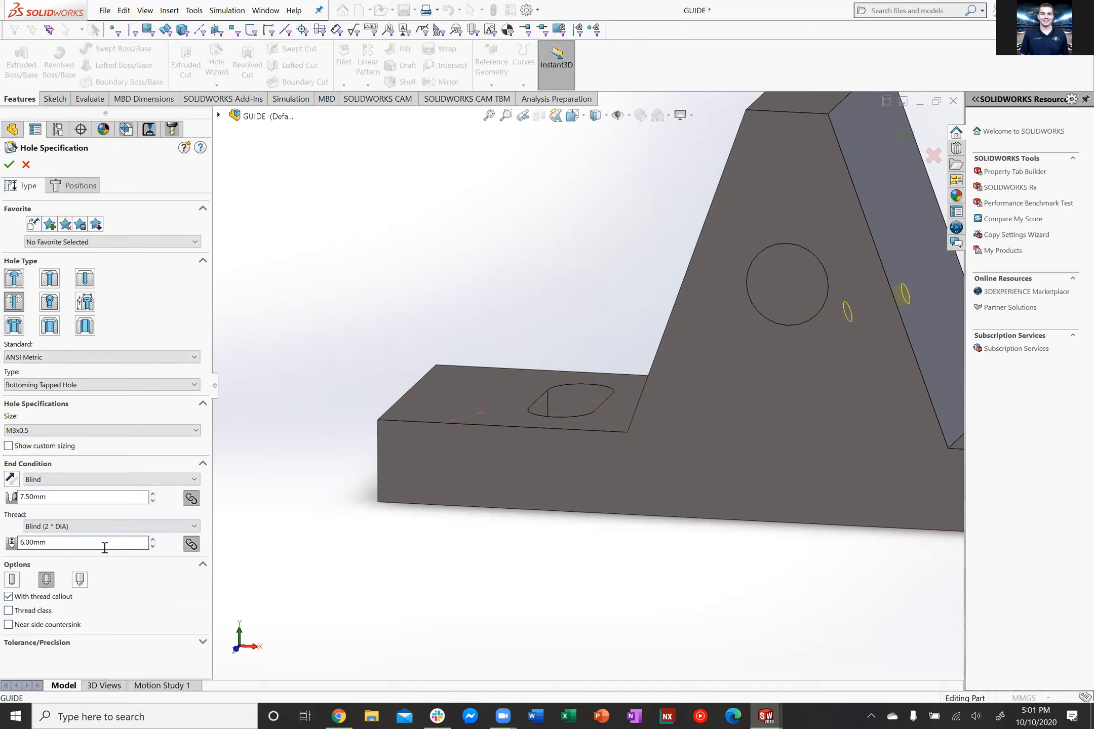
Review the hole's drill and thread depths, consult the taper, plug and bottom tap picture in Chrome, and return to SOLIDWORKS
click(60, 543)
click(51, 496)
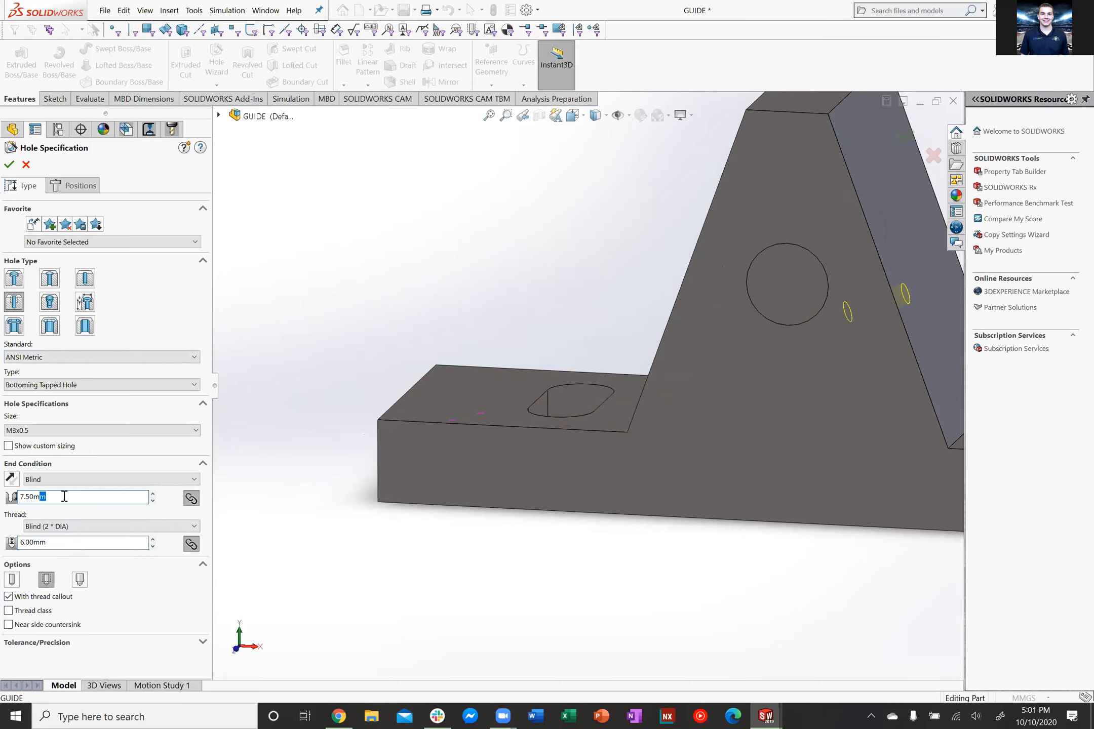
click(339, 716)
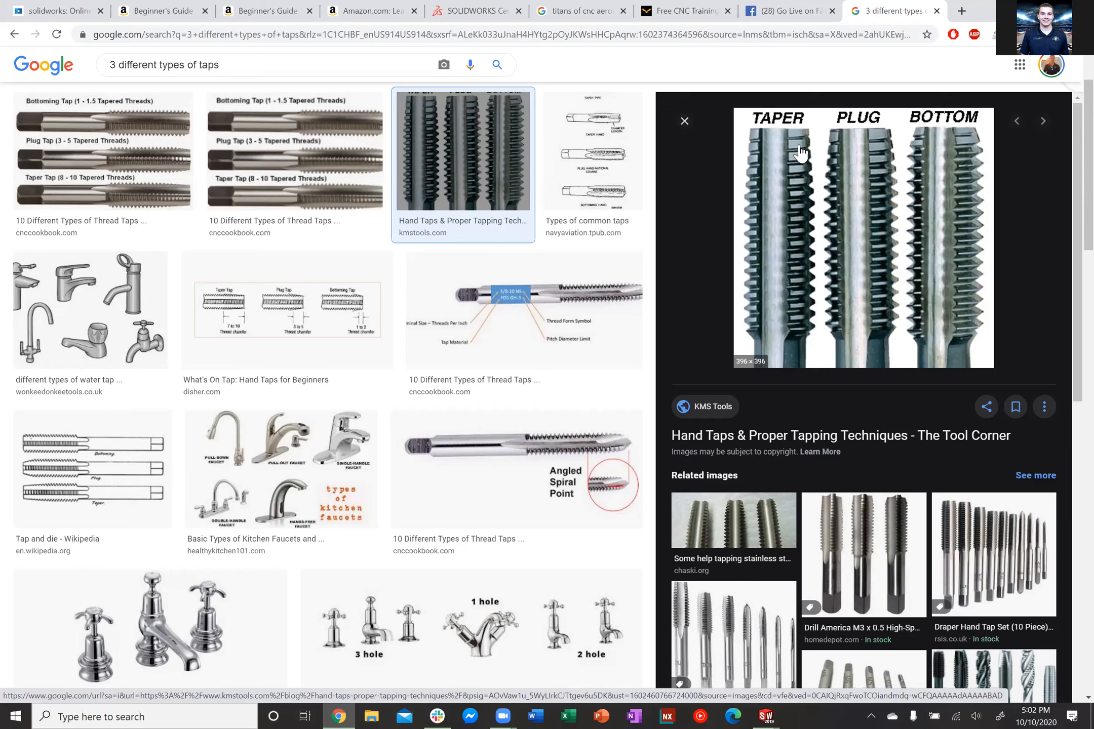
click(1016, 10)
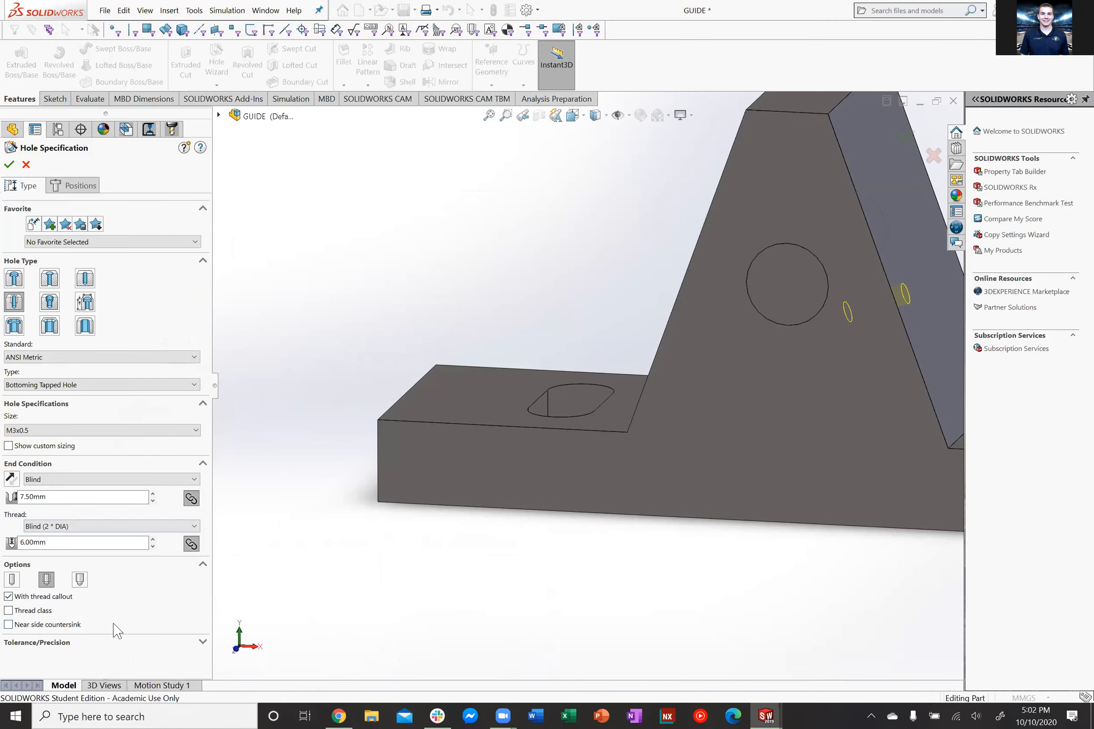
Examine the dimensions positioning the tapped hole on the sloped face and accept the hole definition
click(76, 186)
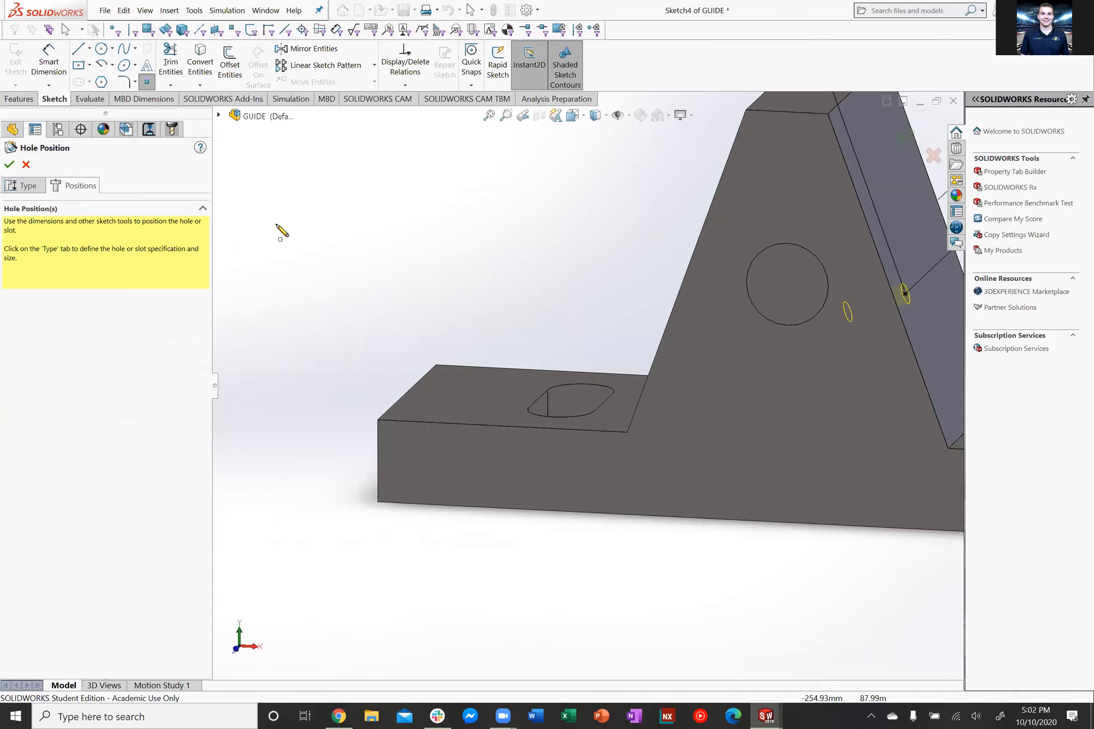
middle_drag(498, 244, 505, 276)
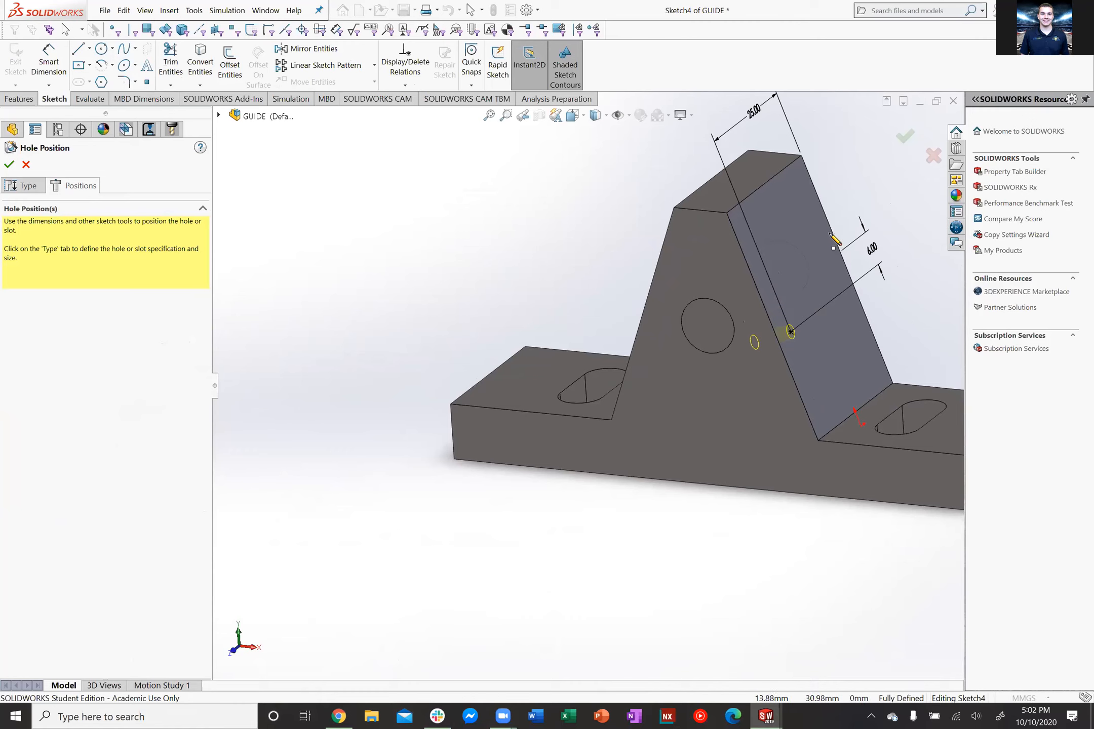
scroll(759, 316, up, 3)
scroll(789, 258, down, 5)
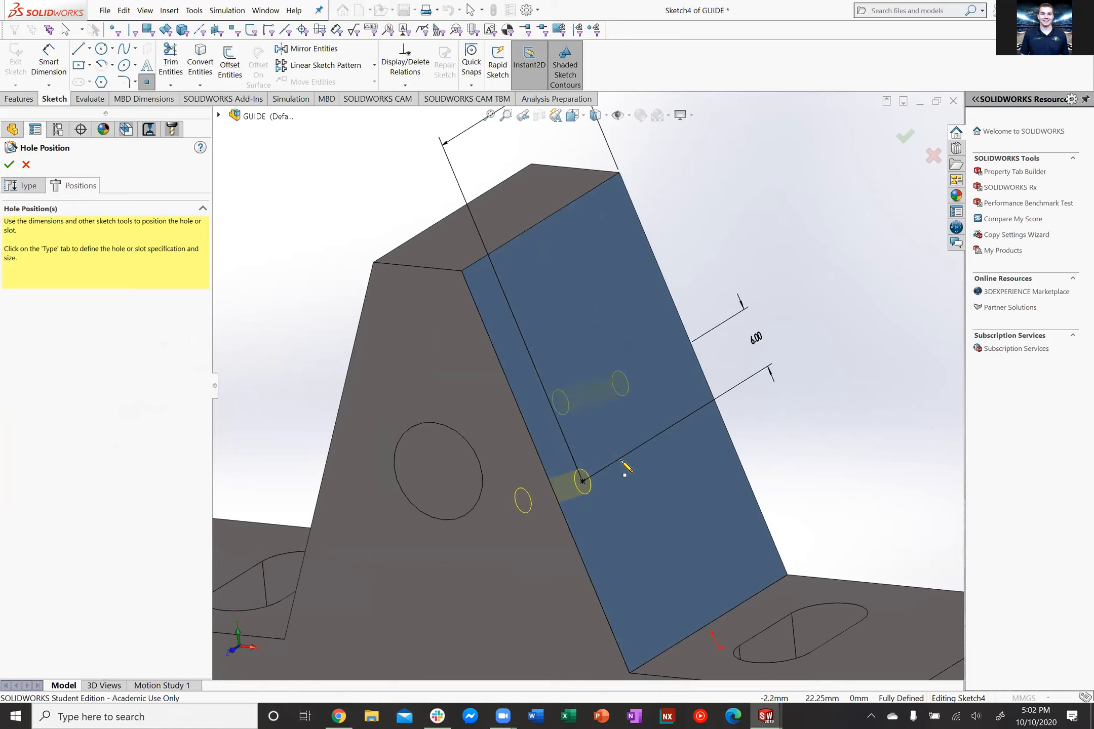
scroll(772, 342, up, 1)
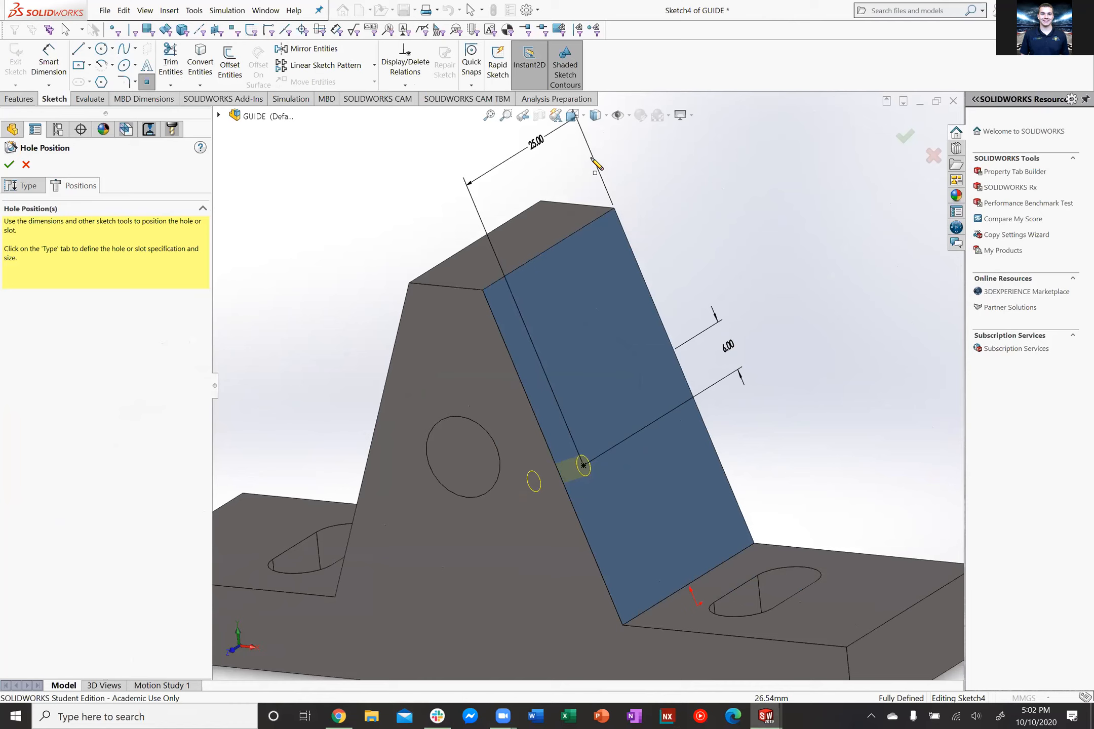
click(8, 164)
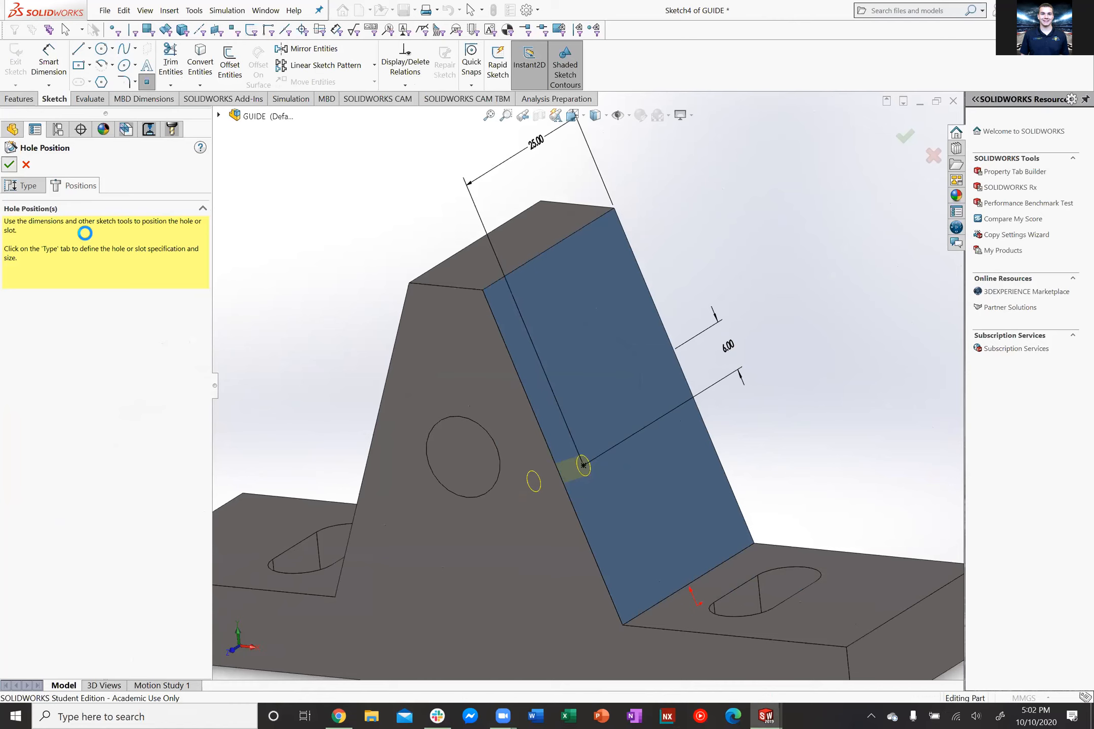
Examine the cosmetic thread around the tapped hole on the sloped face
click(310, 294)
middle_drag(366, 286, 362, 287)
scroll(582, 466, down, 6)
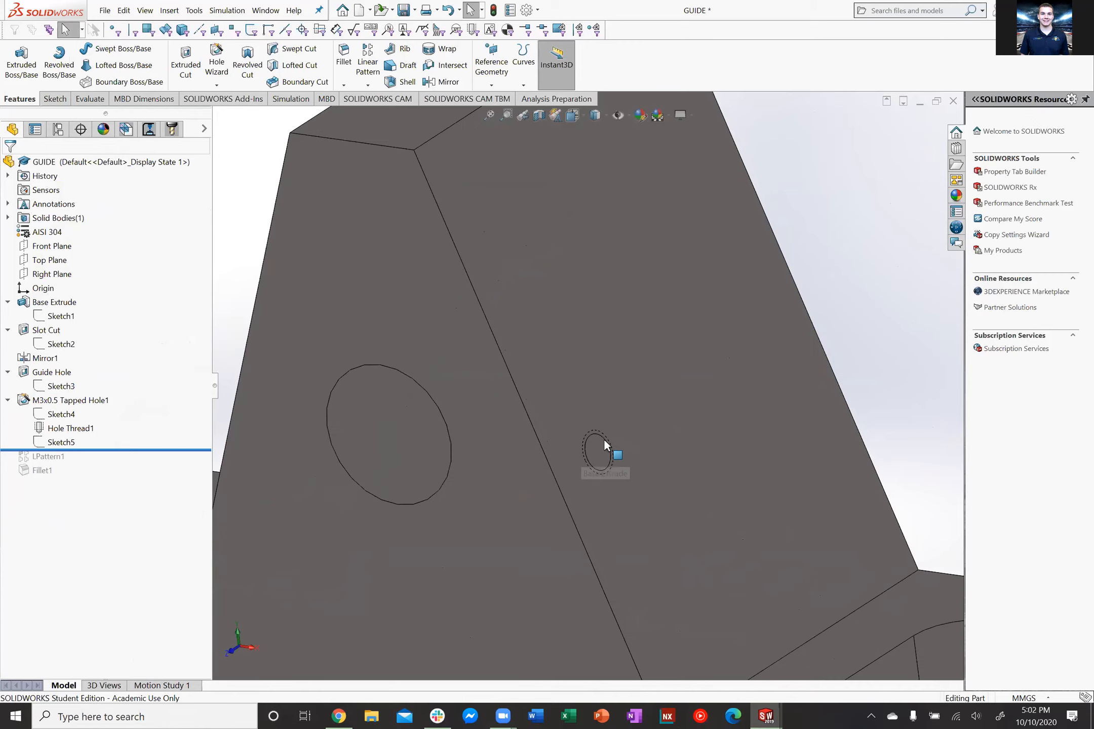
mouse_move(598, 442)
middle_down()
mouse_move(515, 446)
mouse_move(544, 461)
mouse_move(602, 434)
middle_up()
scroll(602, 435, up, 8)
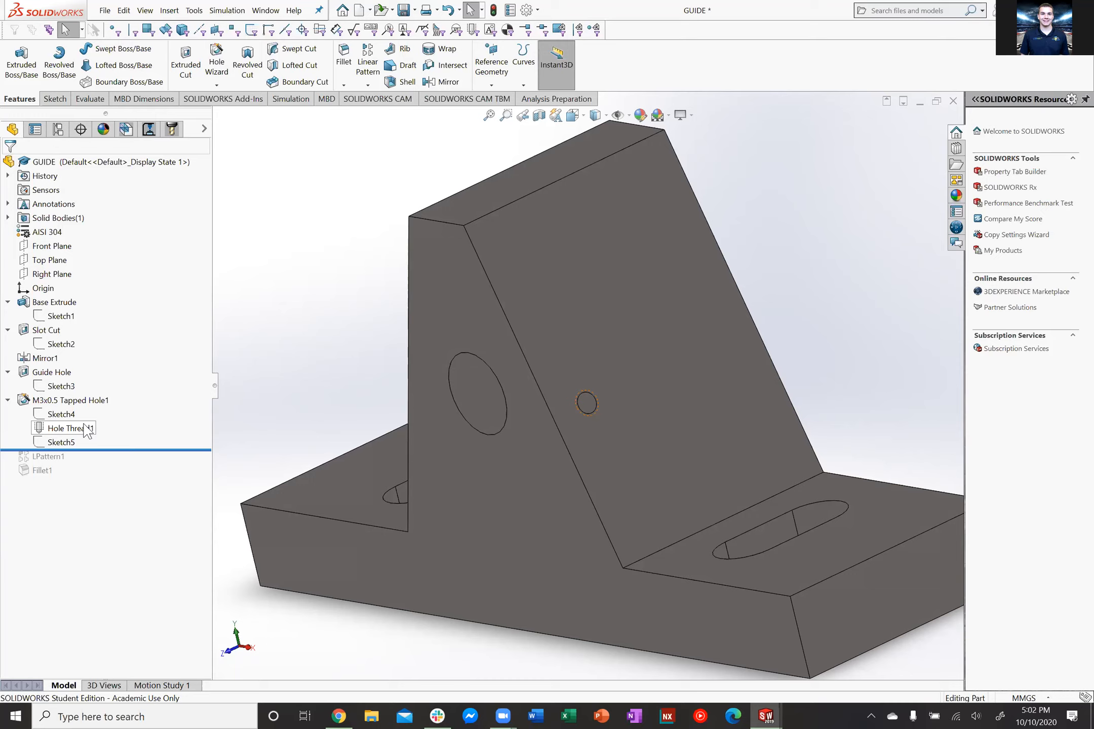
scroll(586, 409, up, 4)
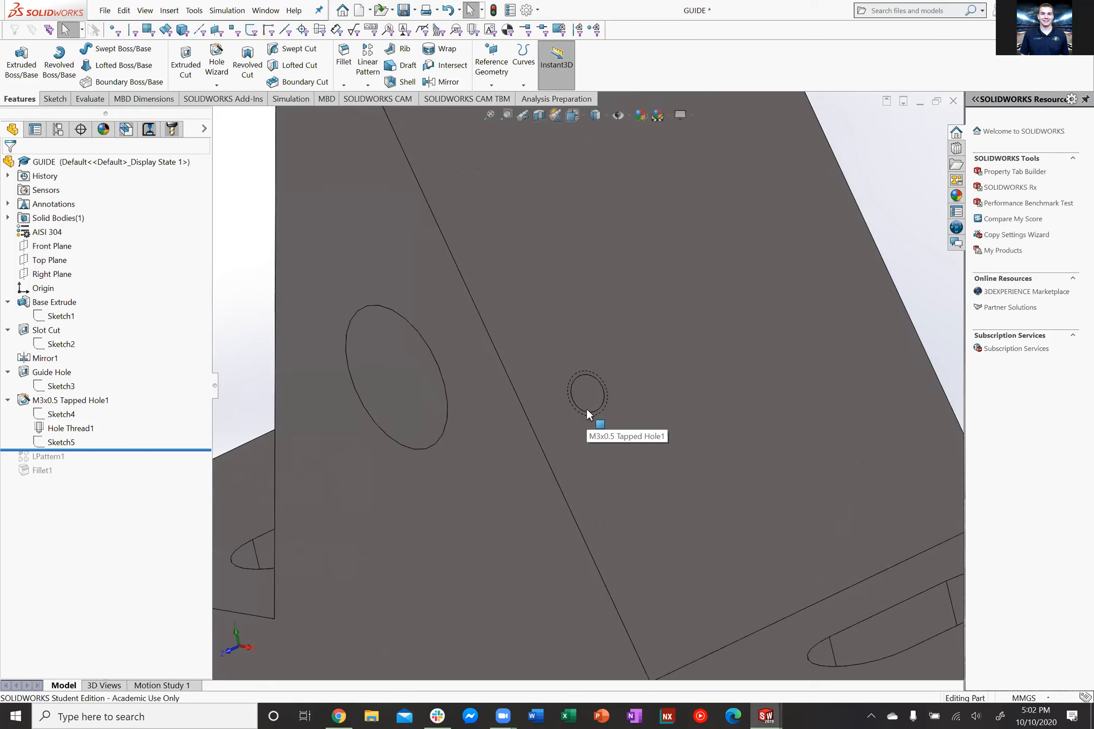
scroll(600, 390, up, 2)
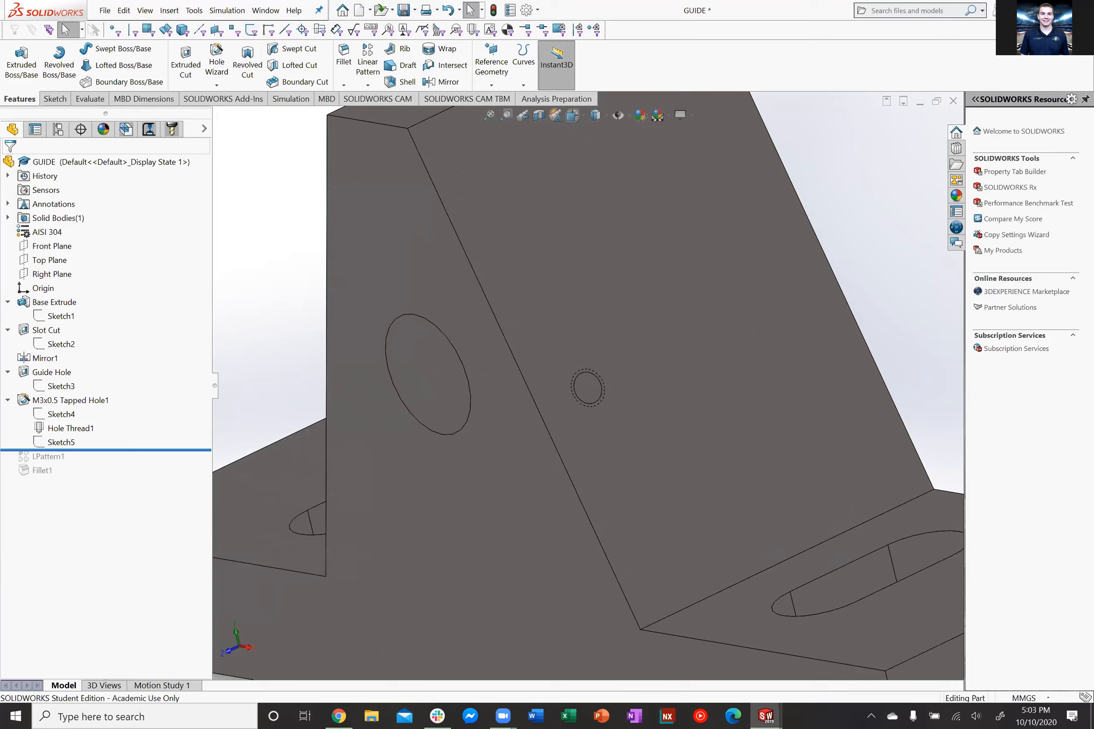
Roll the feature history forward to include LPattern1 and inspect the patterned holes on the sloped face
click(556, 63)
click(177, 451)
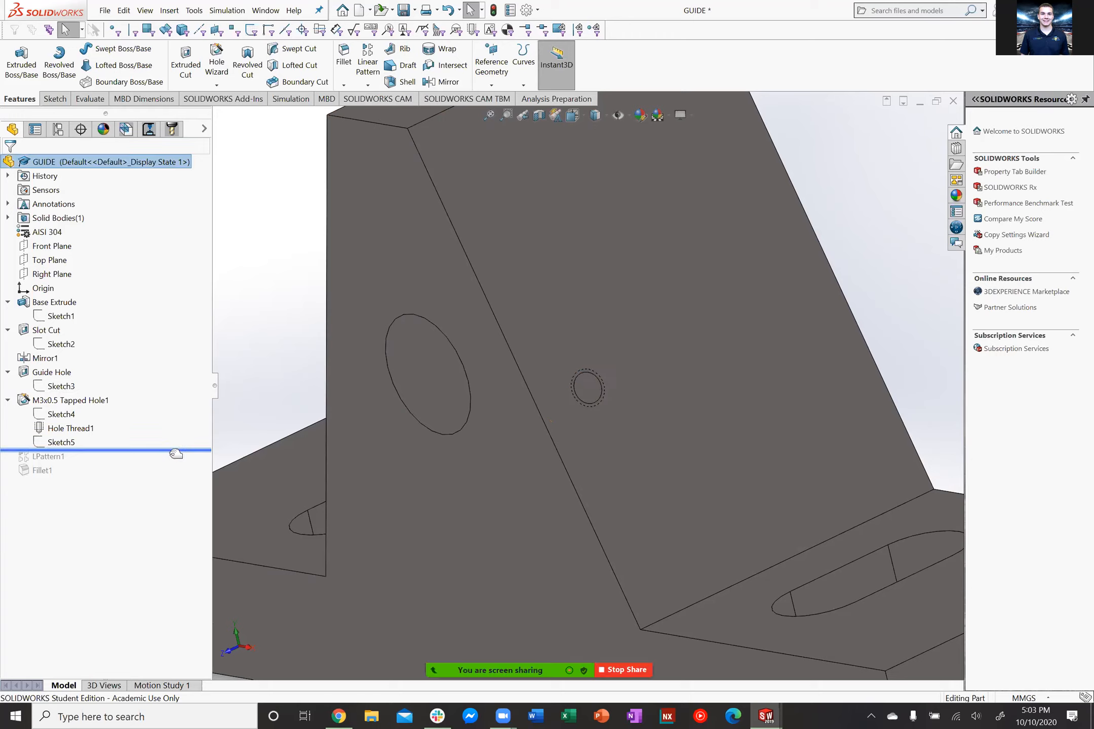
drag(176, 454, 173, 460)
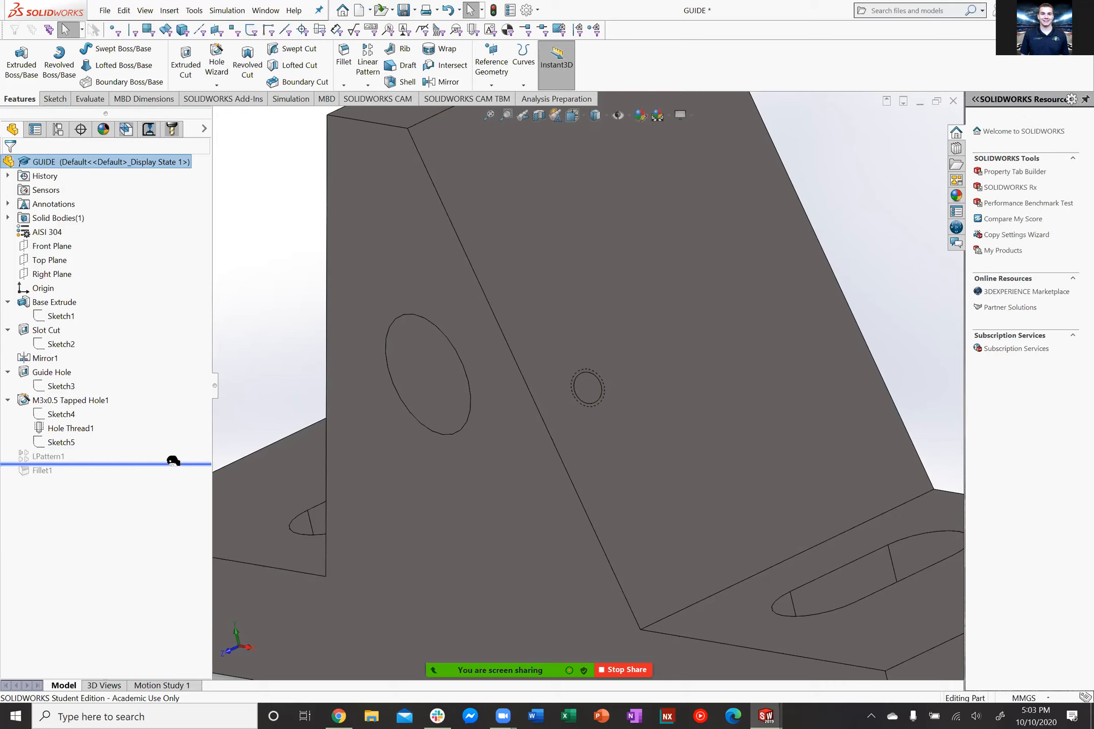
drag(174, 461, 173, 460)
key(f)
middle_drag(361, 334, 349, 310)
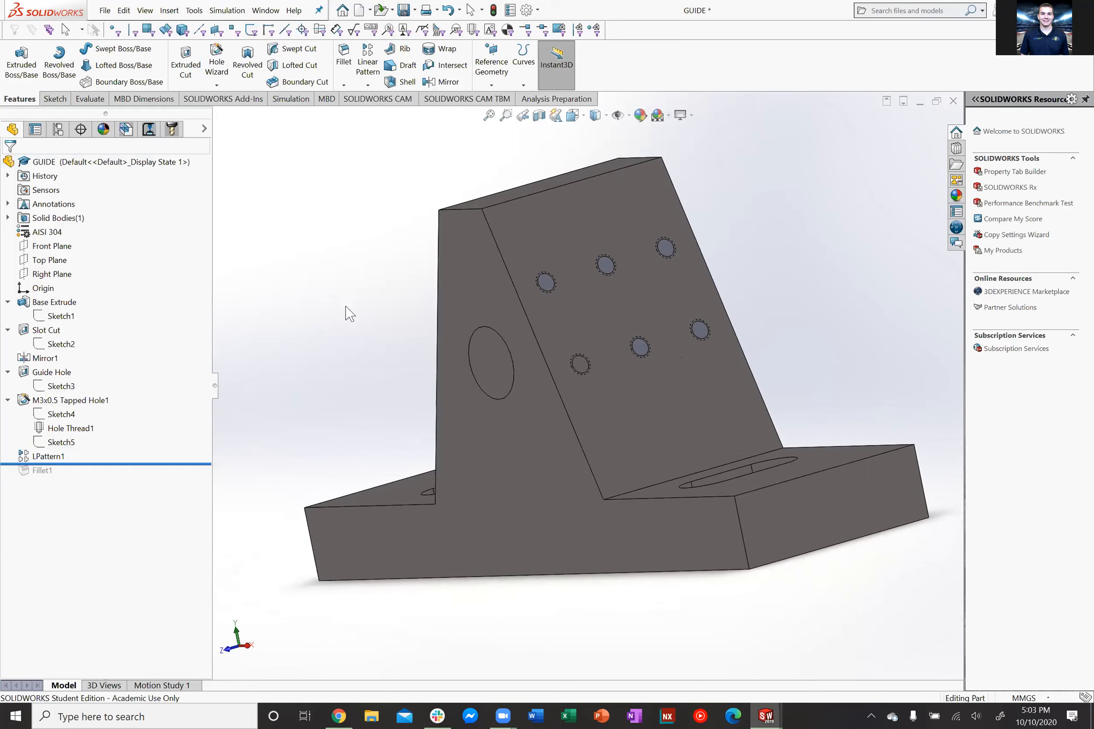
scroll(623, 350, down, 5)
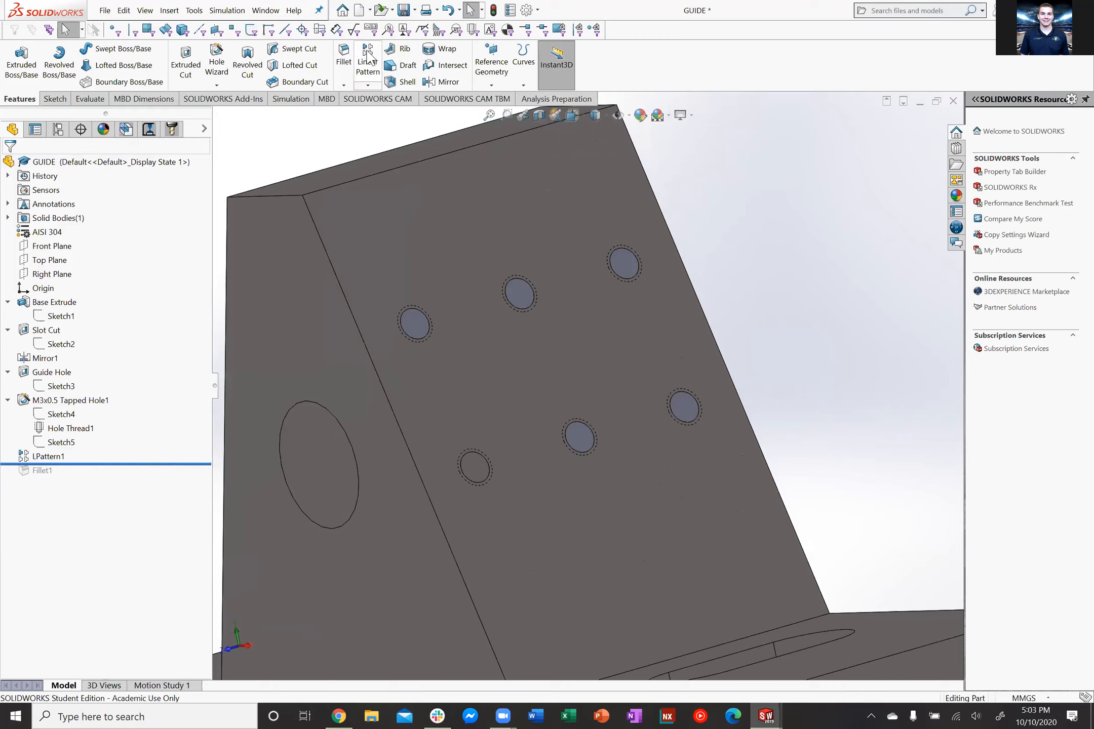
Look at the available pattern types and open LPattern1 for editing to review its settings
click(369, 85)
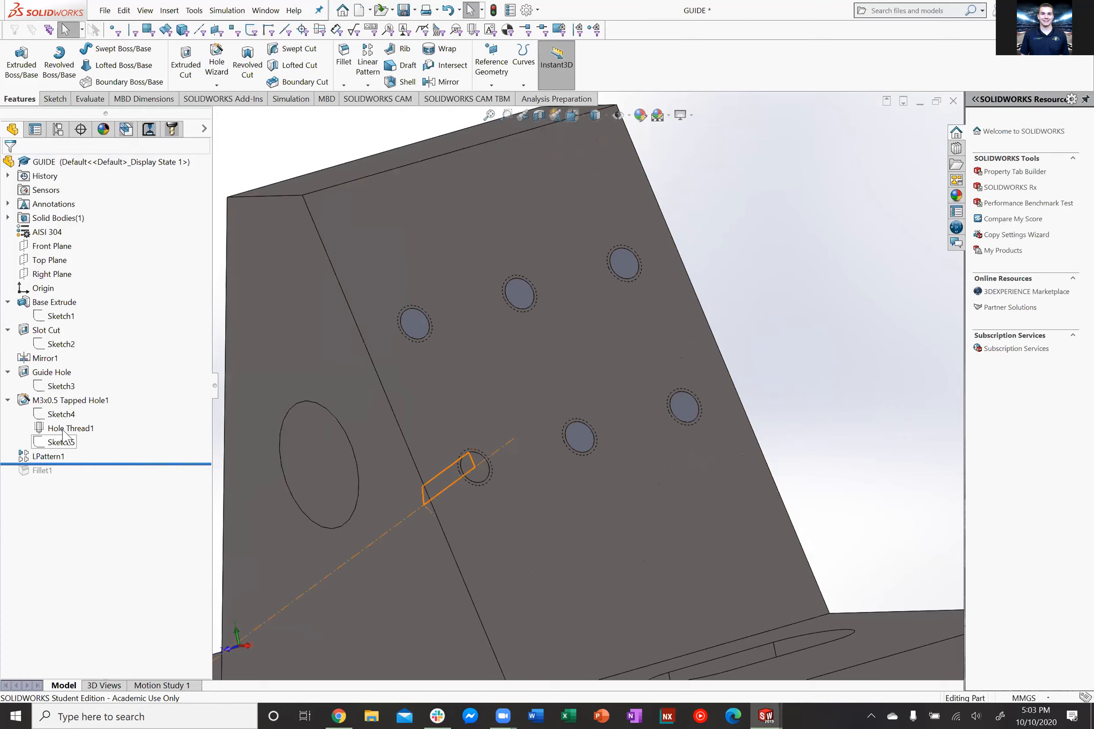
click(46, 456)
right_click(51, 455)
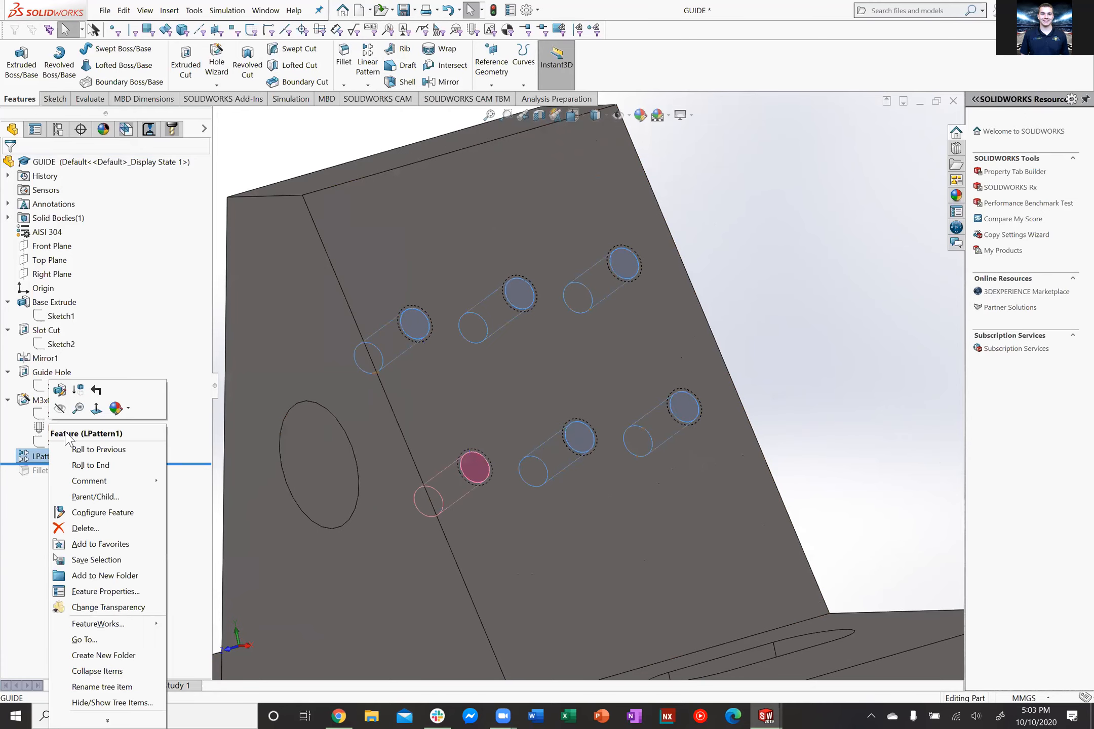
click(63, 400)
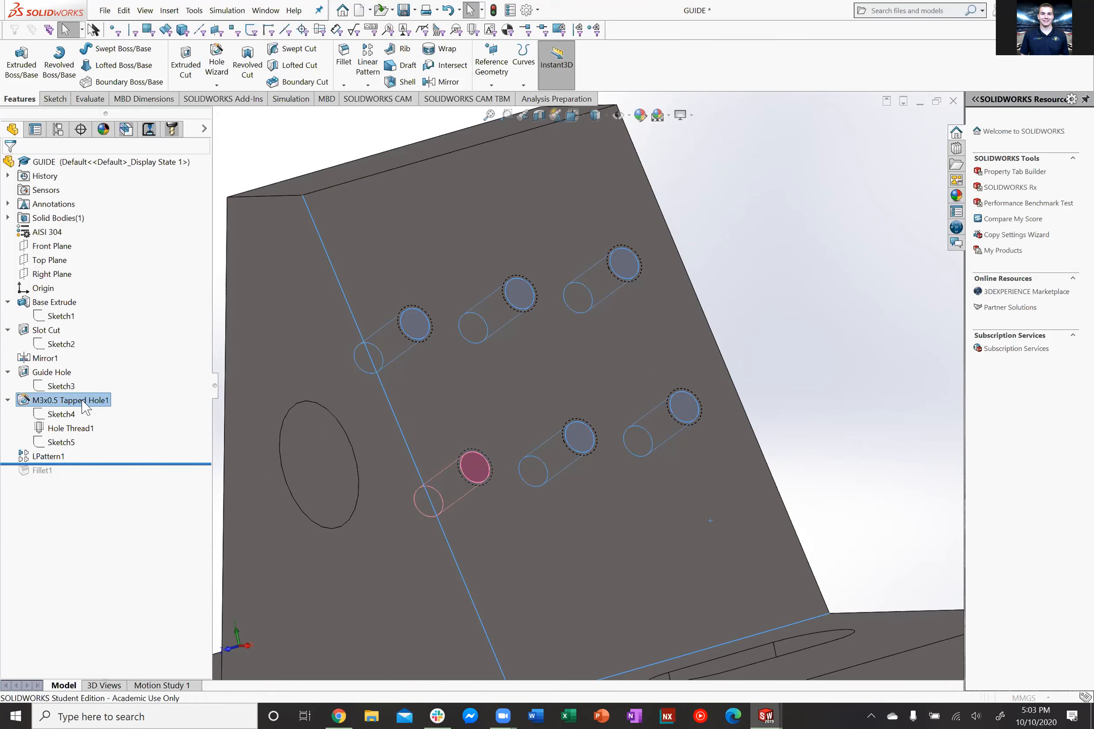
scroll(435, 362, up, 2)
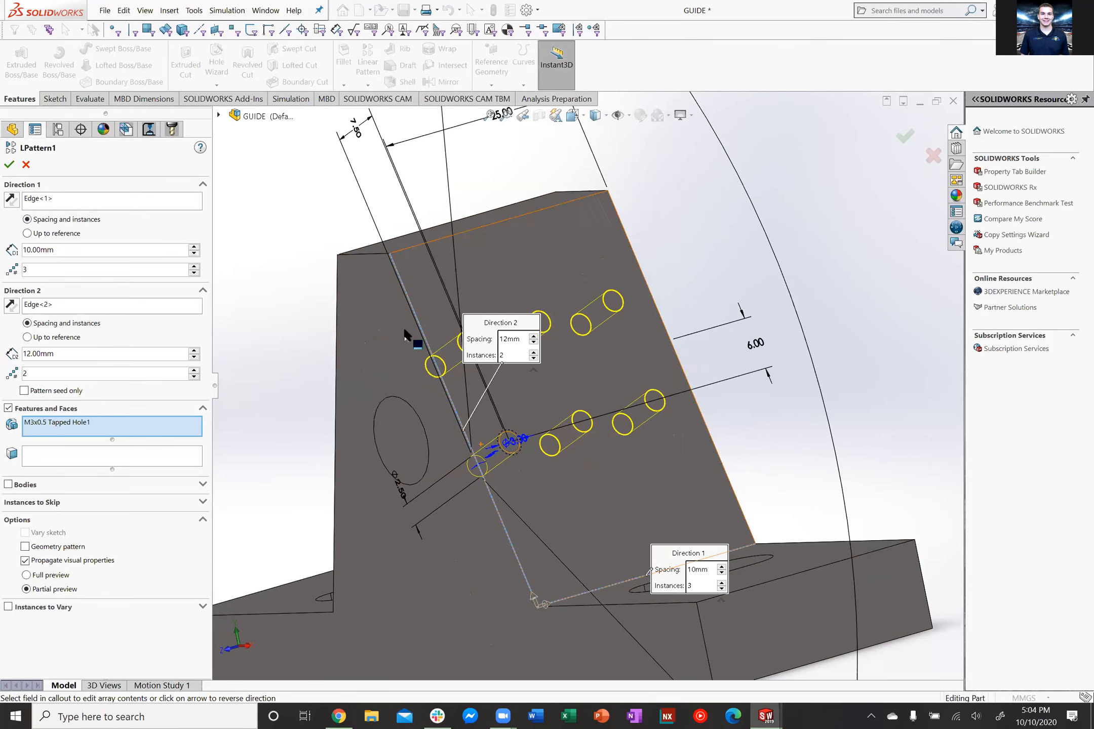
Try reversing Direction 2 and Direction 1 of the linear pattern, flipping each back to its original direction
scroll(552, 572, down, 5)
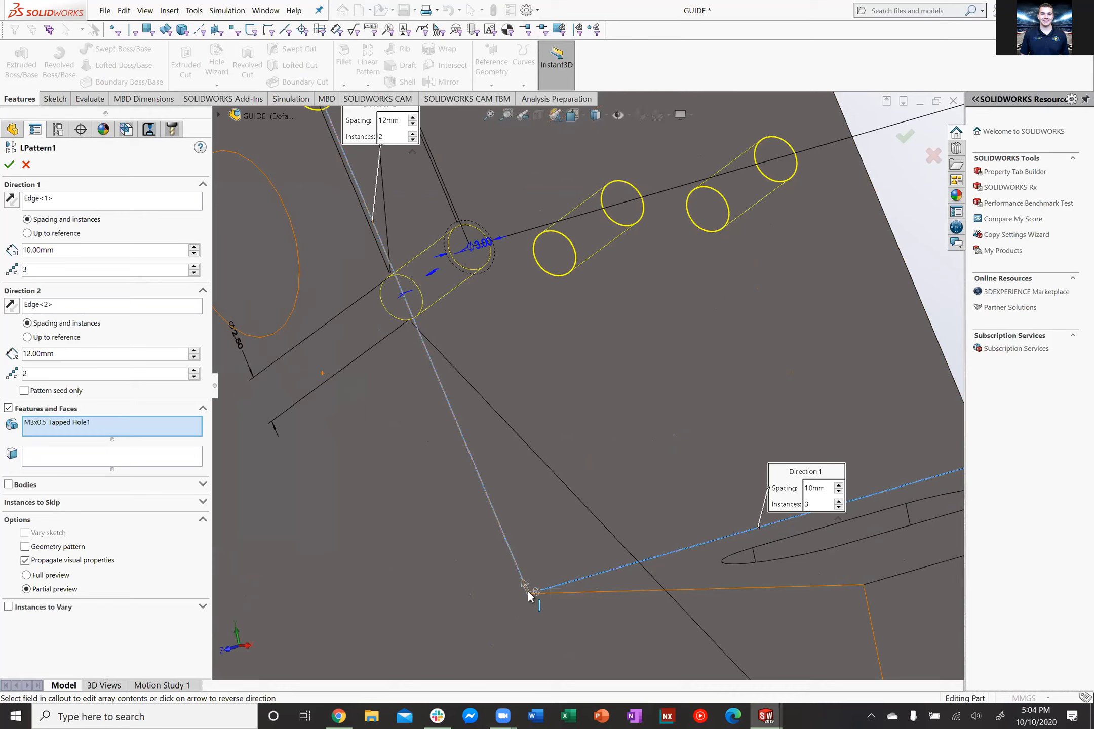
click(525, 588)
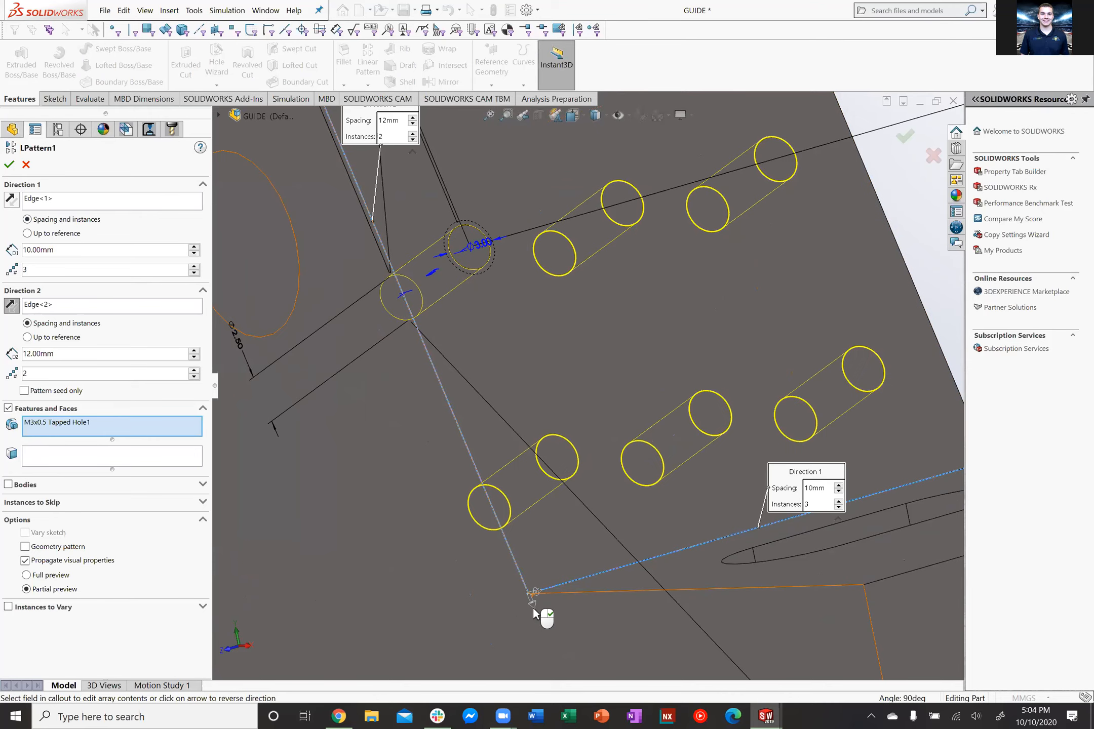
click(537, 605)
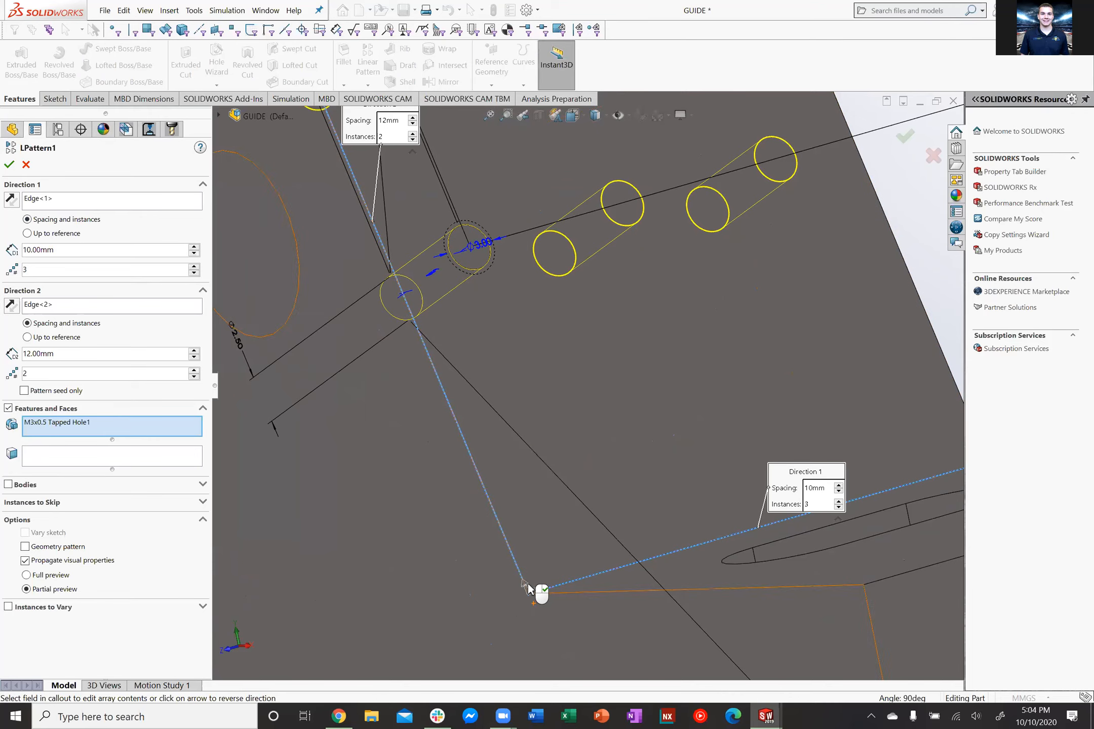
scroll(542, 557, up, 3)
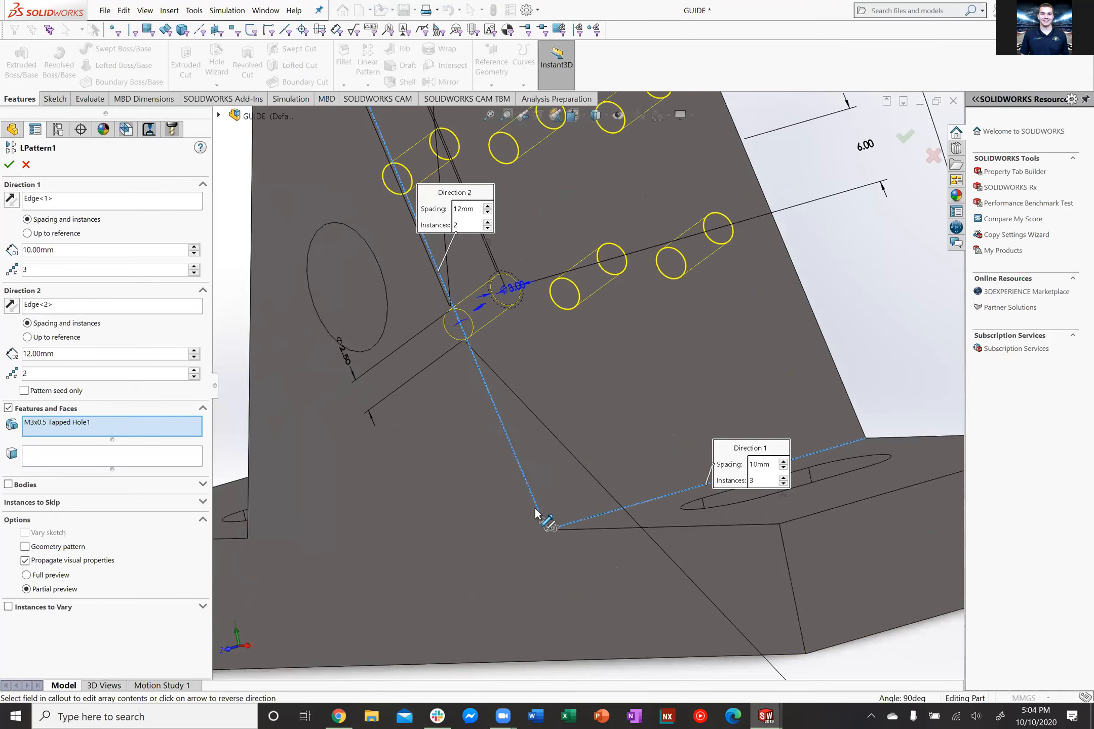
click(11, 200)
click(11, 200)
scroll(457, 304, up, 3)
mouse_move(330, 233)
middle_down()
mouse_move(312, 246)
mouse_move(330, 253)
middle_up()
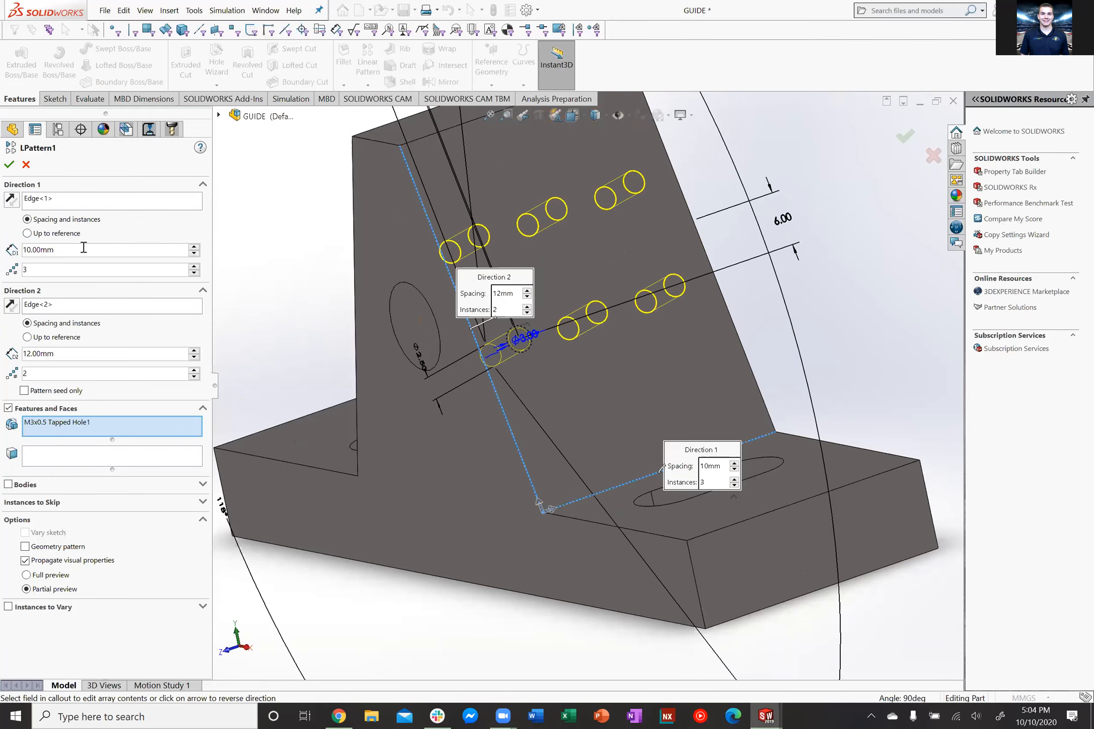
Try a Direction 1 spacing of 12 mm in the linear pattern and restore it to 10 mm
click(61, 248)
drag(61, 251, 25, 250)
text(12)
key(Return)
text(10)
key(Return)
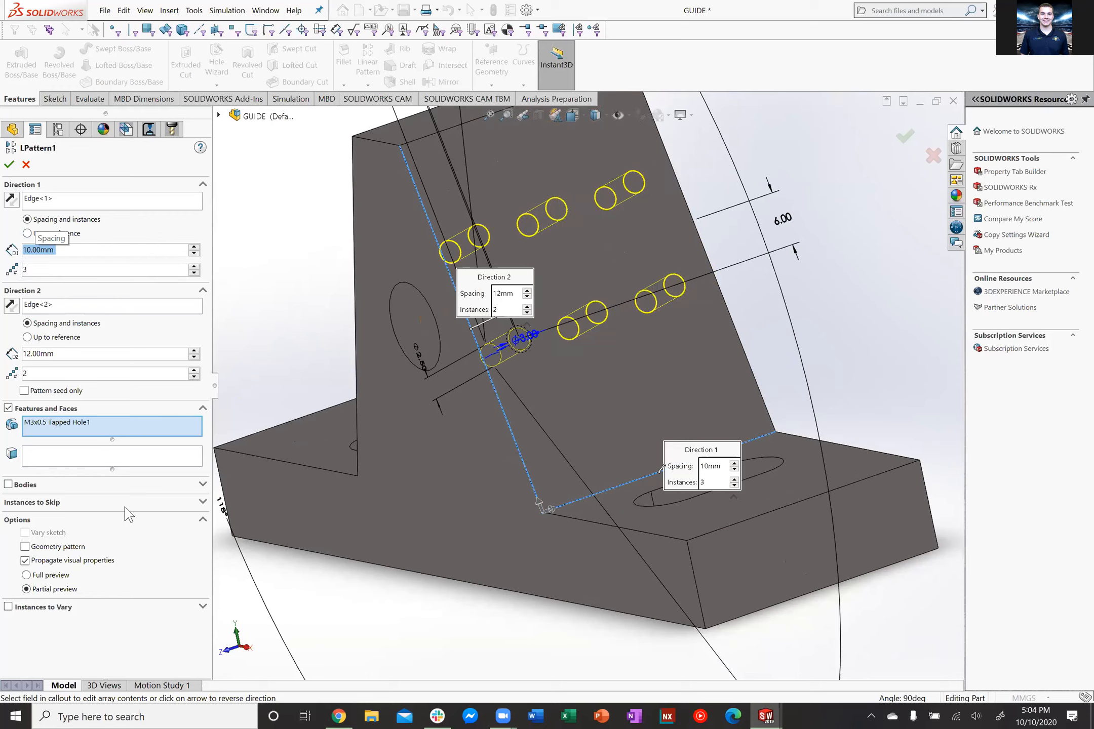
Check the patterned M3x0.5 tapped hole in LPattern1, accept the pattern and roll the feature history forward to include Fillet1
click(129, 425)
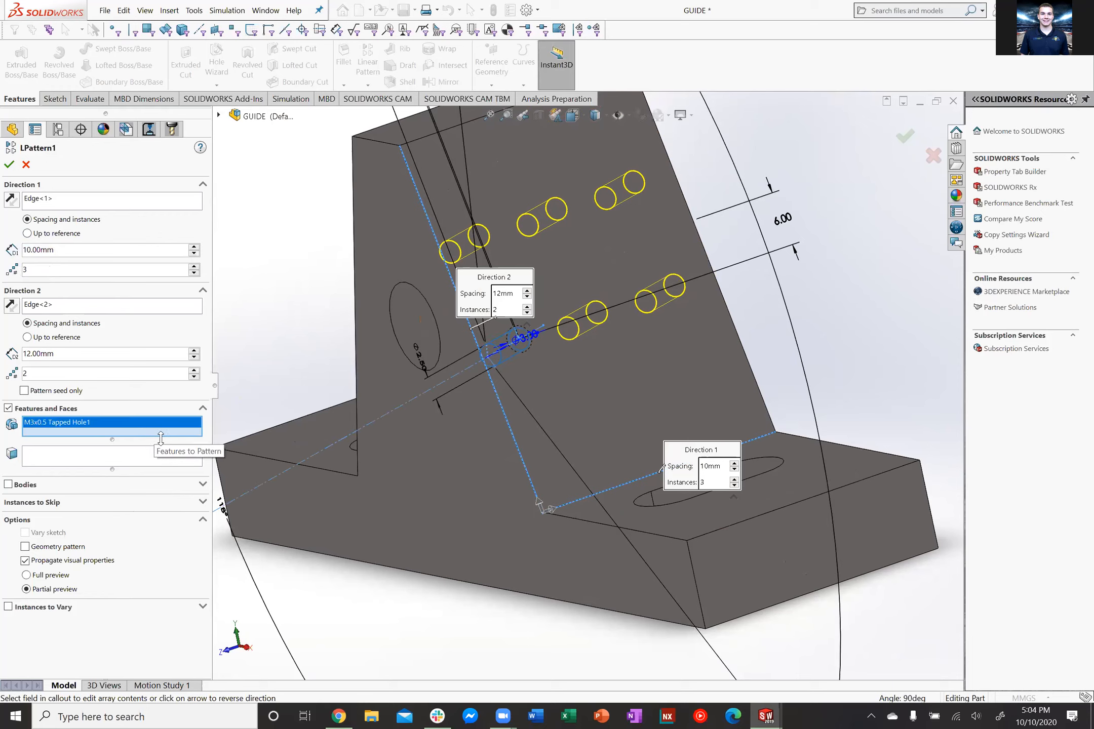
click(9, 166)
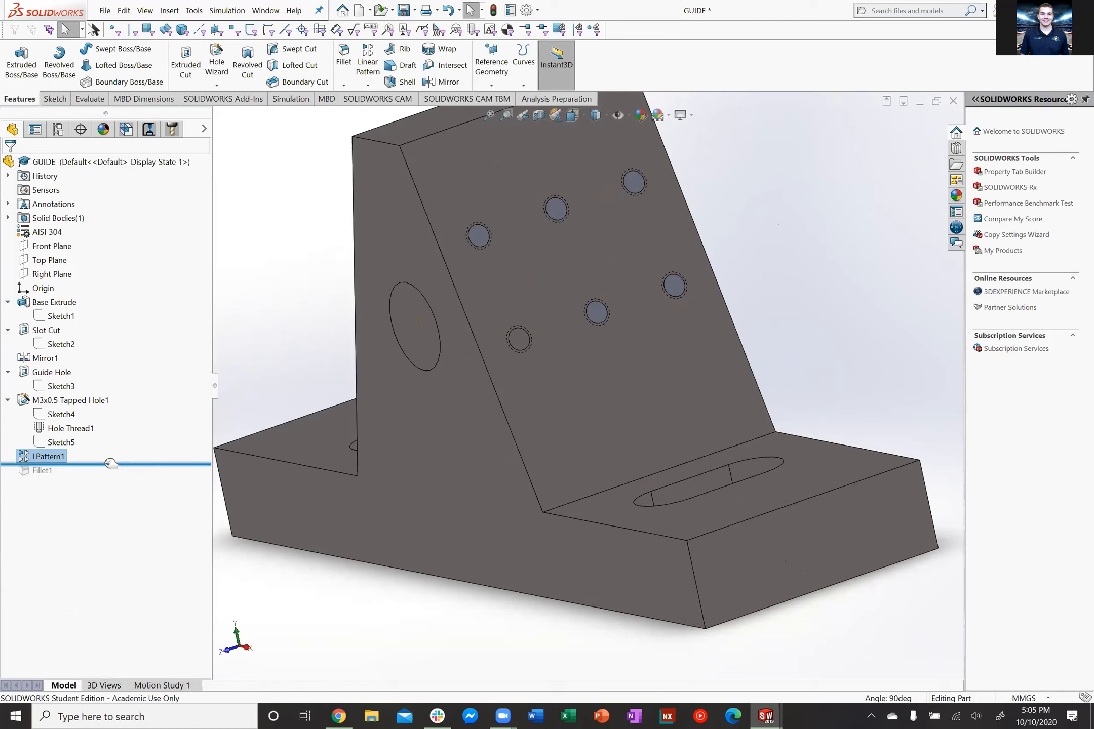
key(f)
drag(80, 463, 98, 478)
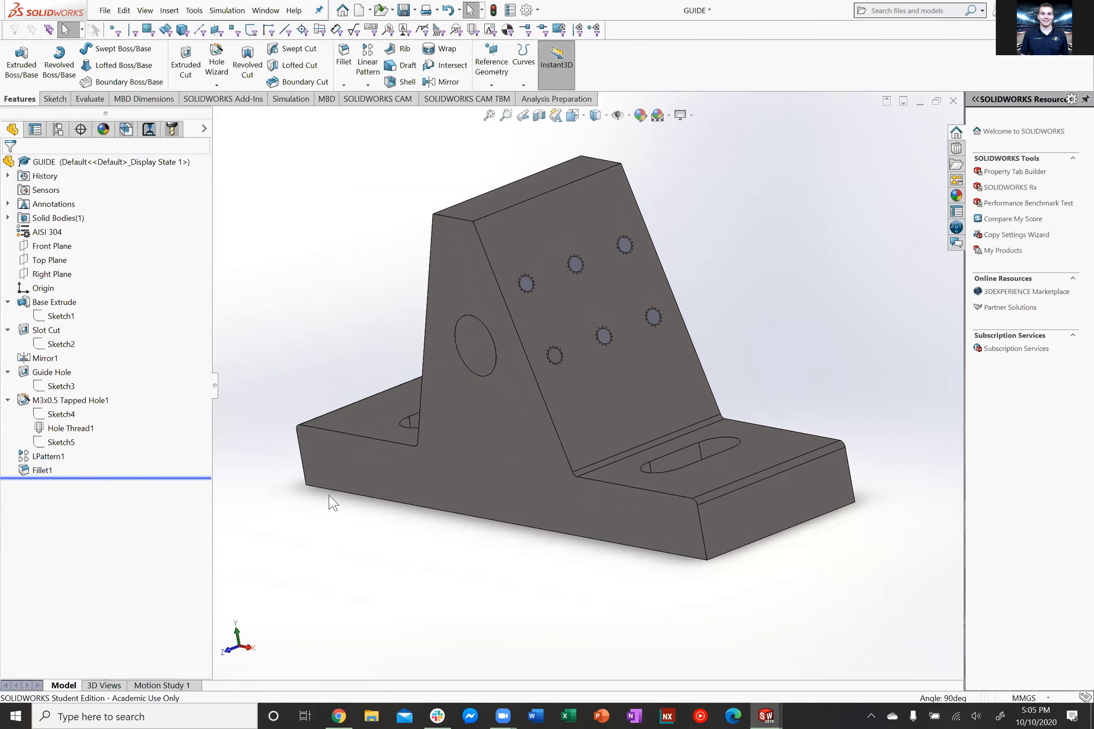
Switch the GUIDE part to the Front view and examine the fillet where the sloped face meets the base
middle_drag(328, 336, 357, 339)
scroll(599, 472, down, 2)
middle_drag(599, 473, 684, 436)
scroll(663, 431, up, 3)
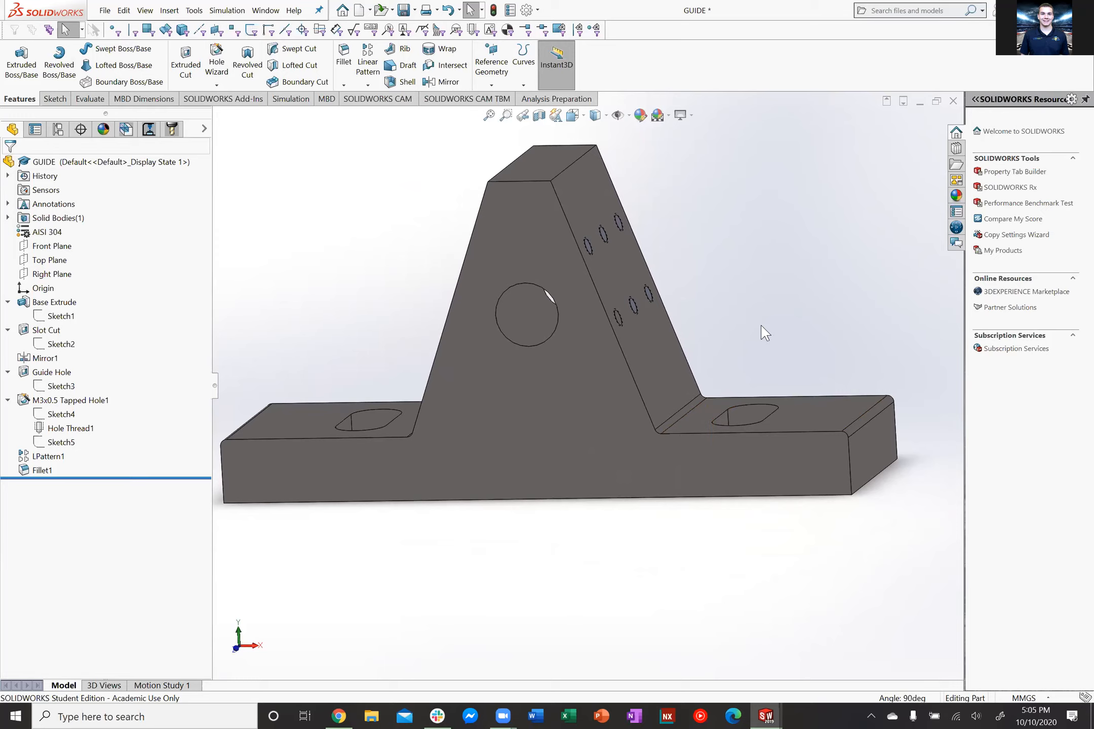
key(space)
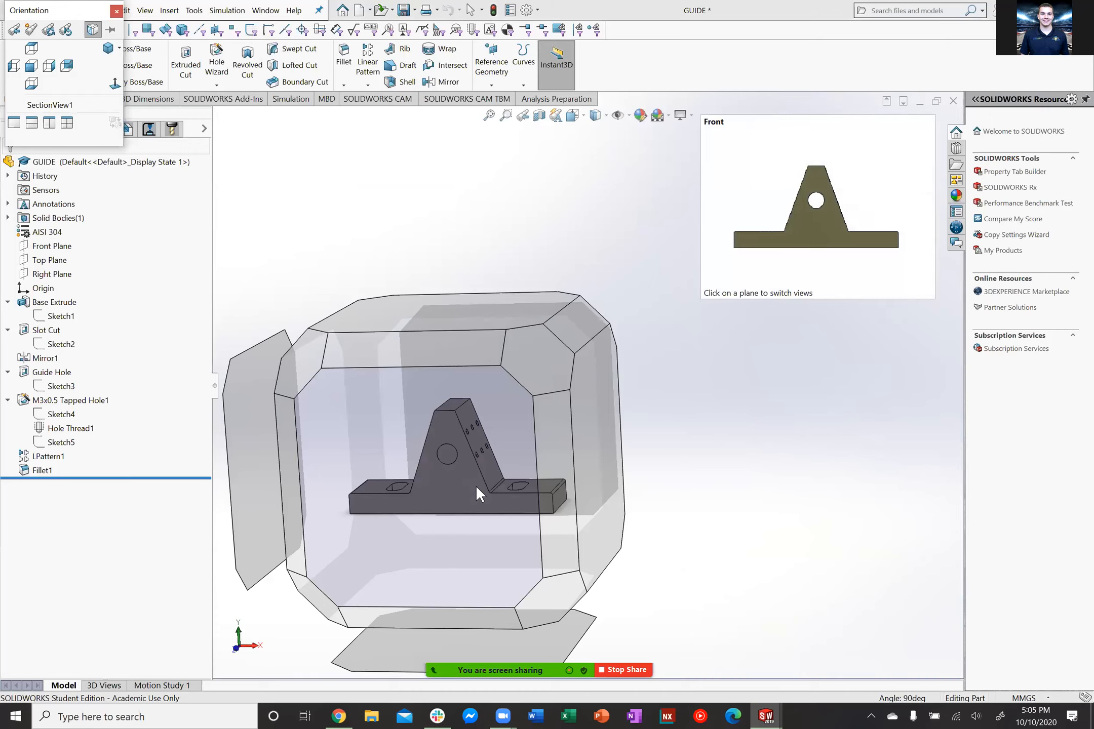
click(476, 487)
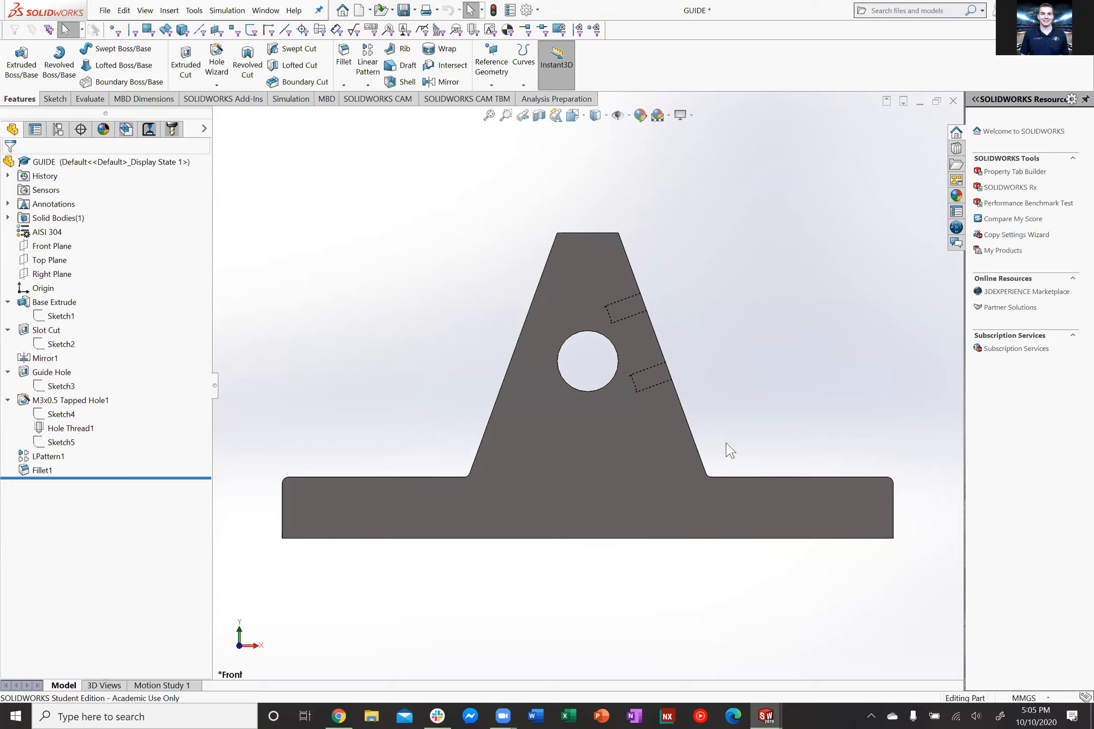
scroll(724, 453, down, 5)
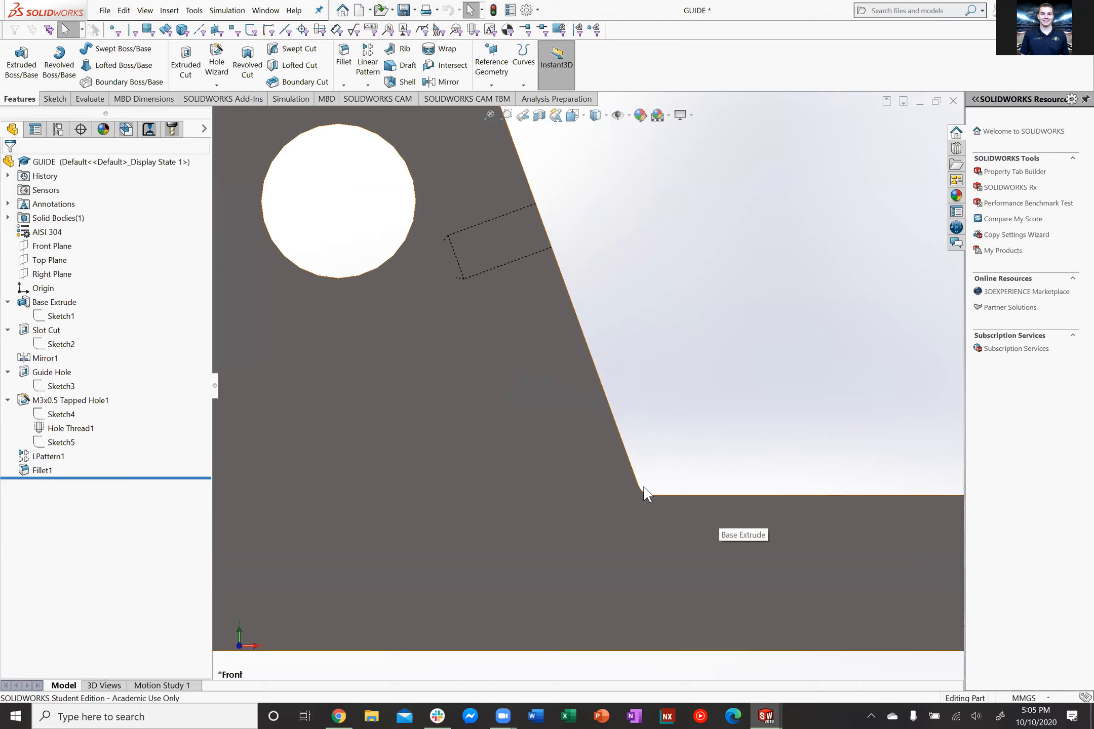
scroll(659, 484, up, 5)
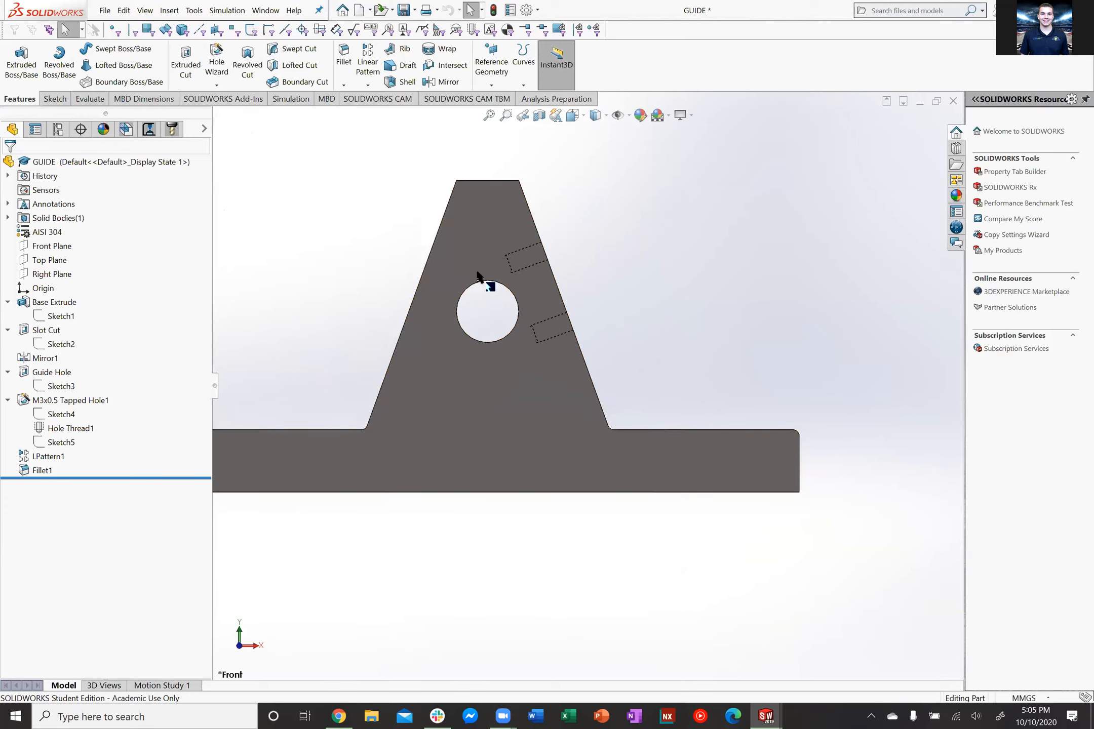
Examine the circular edge of the guide hole up close in the Front view
scroll(487, 285, down, 6)
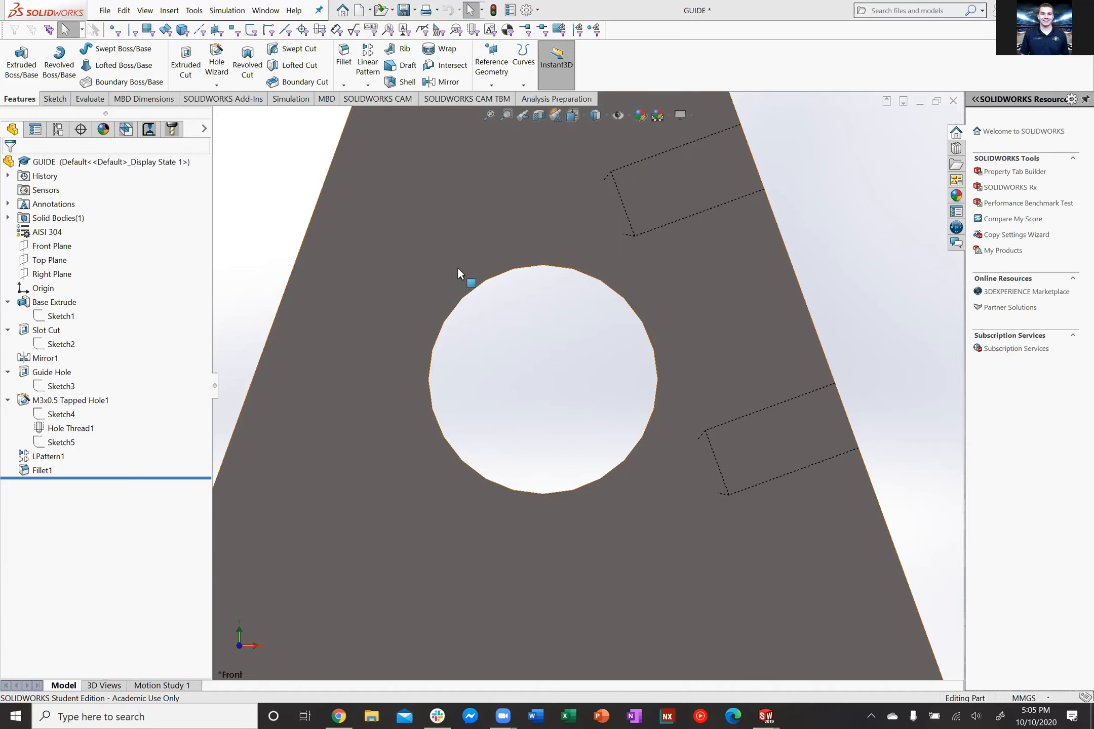
scroll(550, 369, down, 1)
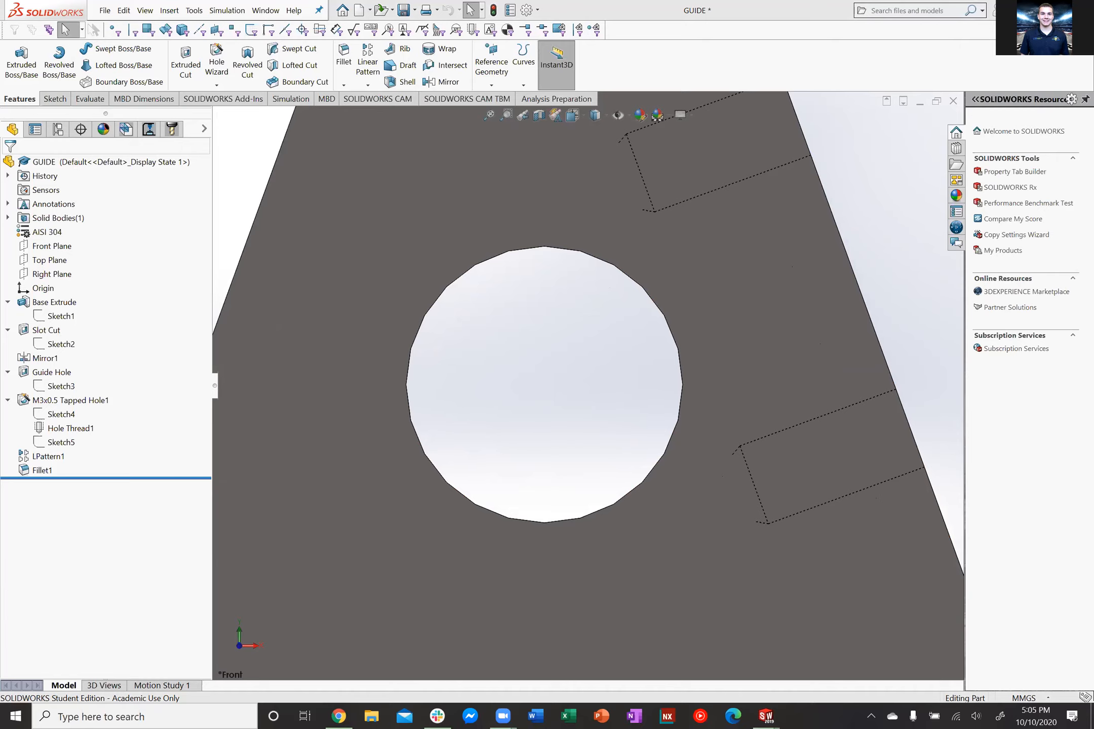
scroll(527, 339, down, 1)
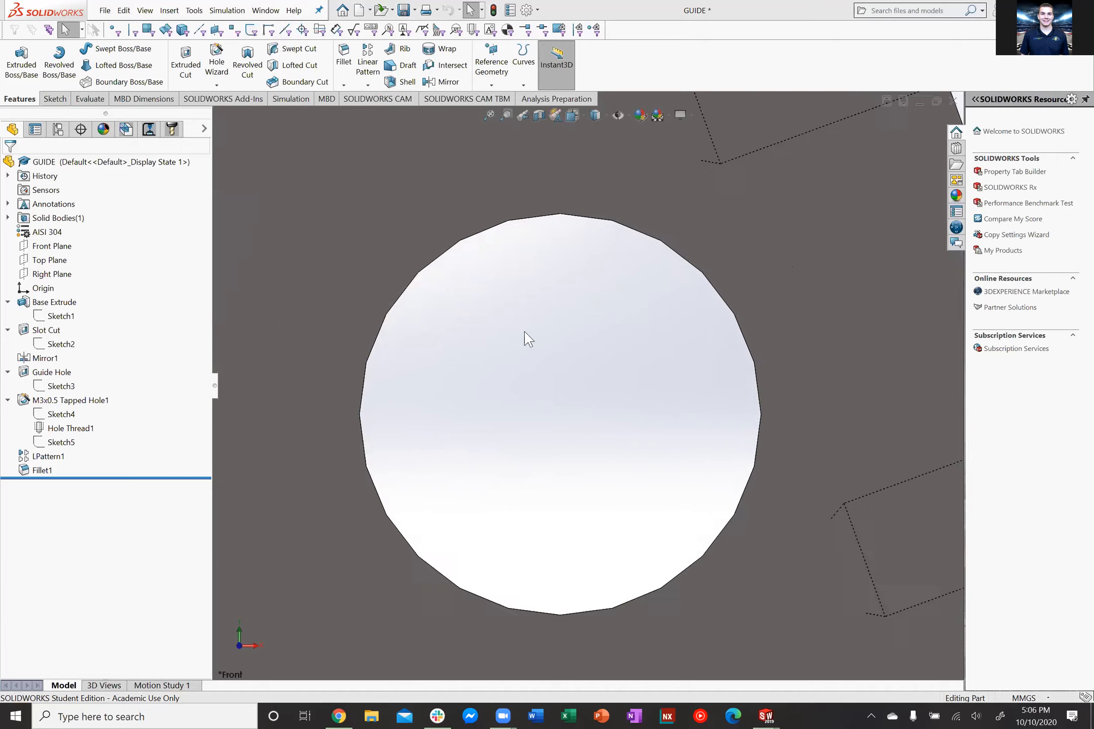
scroll(549, 342, up, 3)
scroll(548, 378, up, 3)
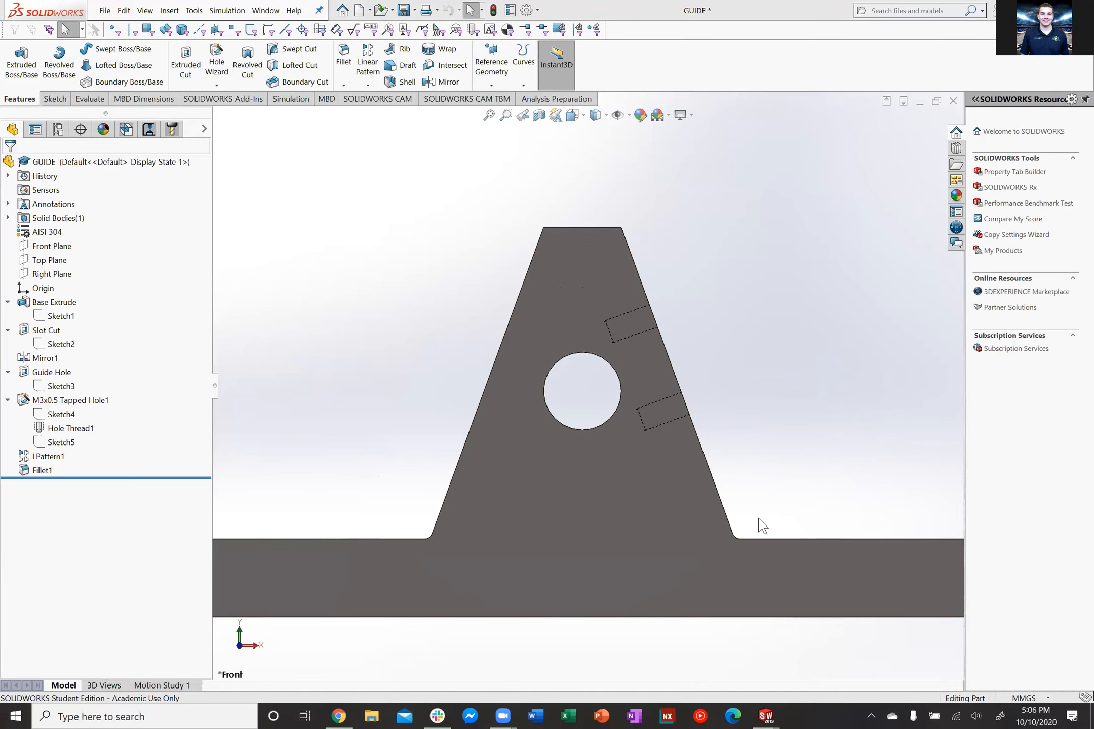
Compare the fillets at the foot of the sloped face and at the base's outer upper corner
scroll(761, 525, down, 5)
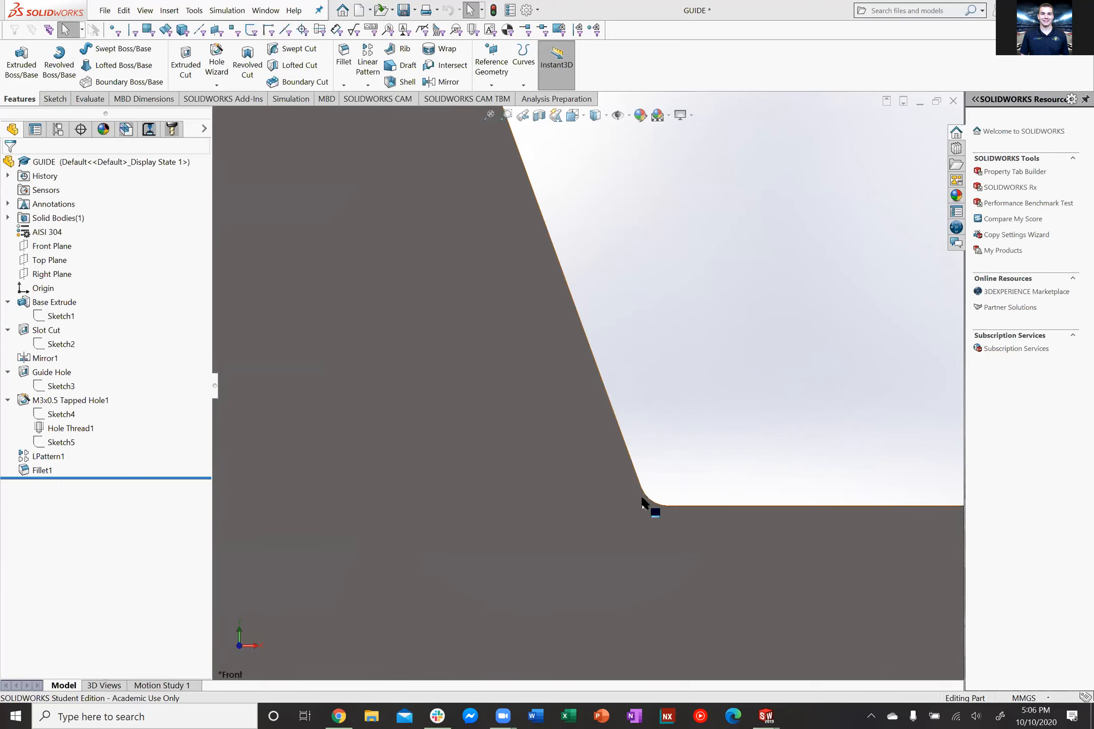
scroll(664, 461, up, 6)
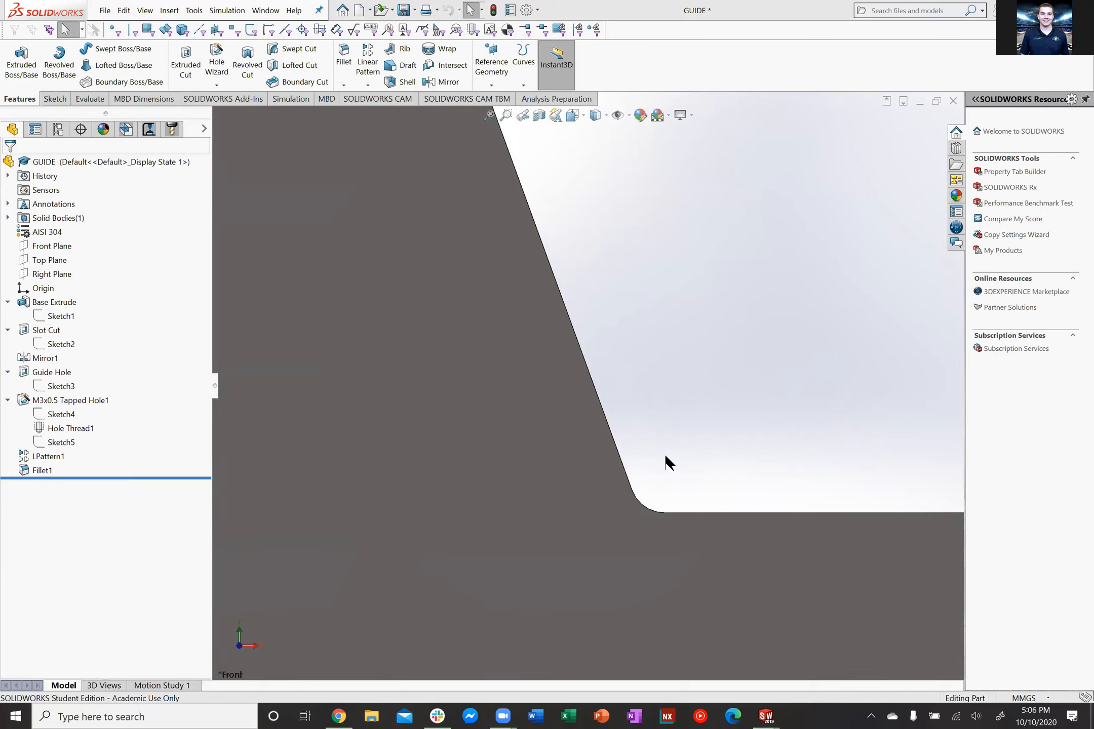
scroll(799, 473, down, 5)
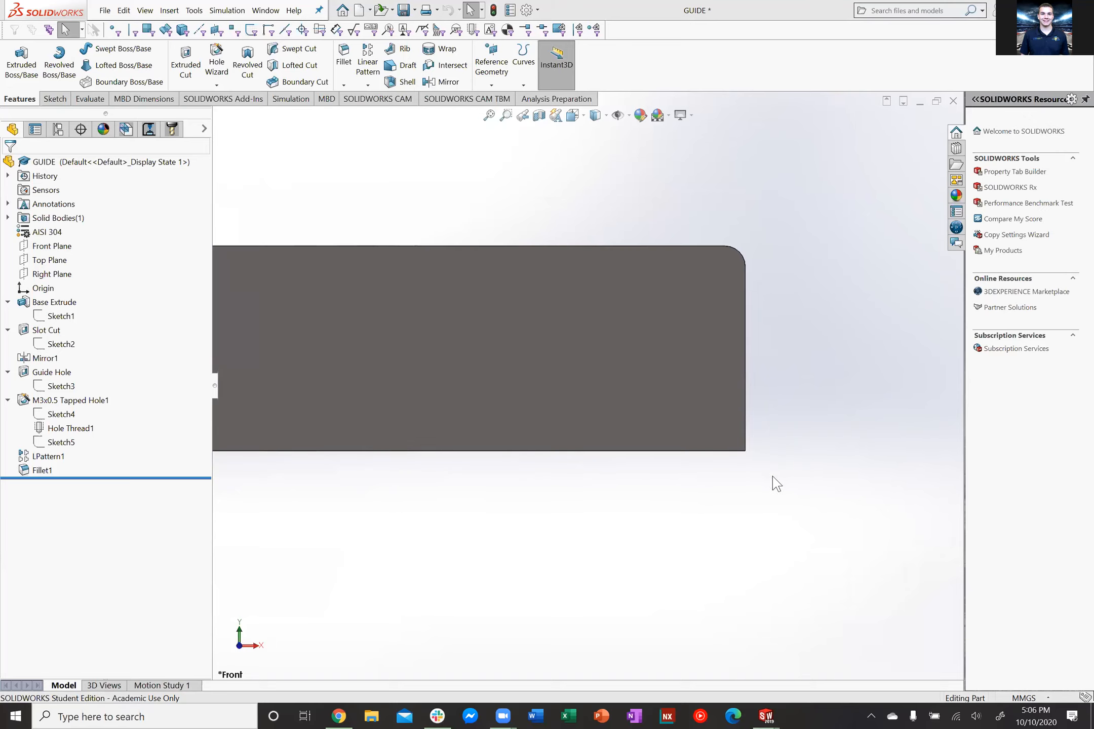
scroll(786, 318, up, 5)
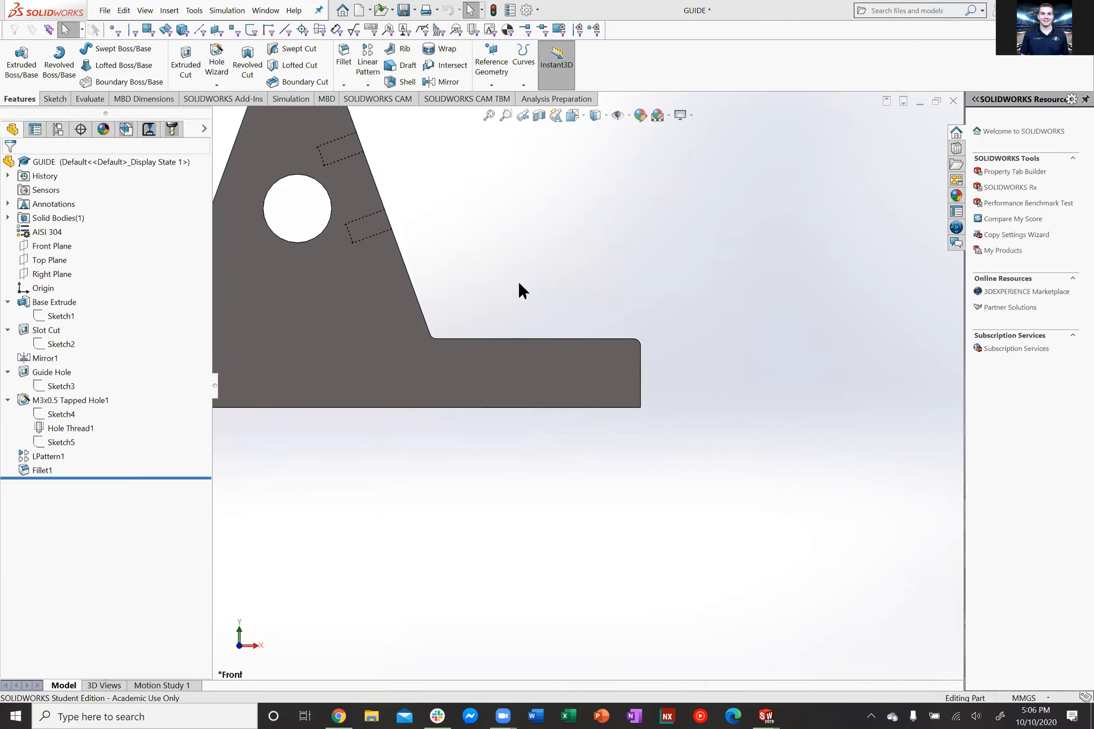
scroll(459, 302, down, 4)
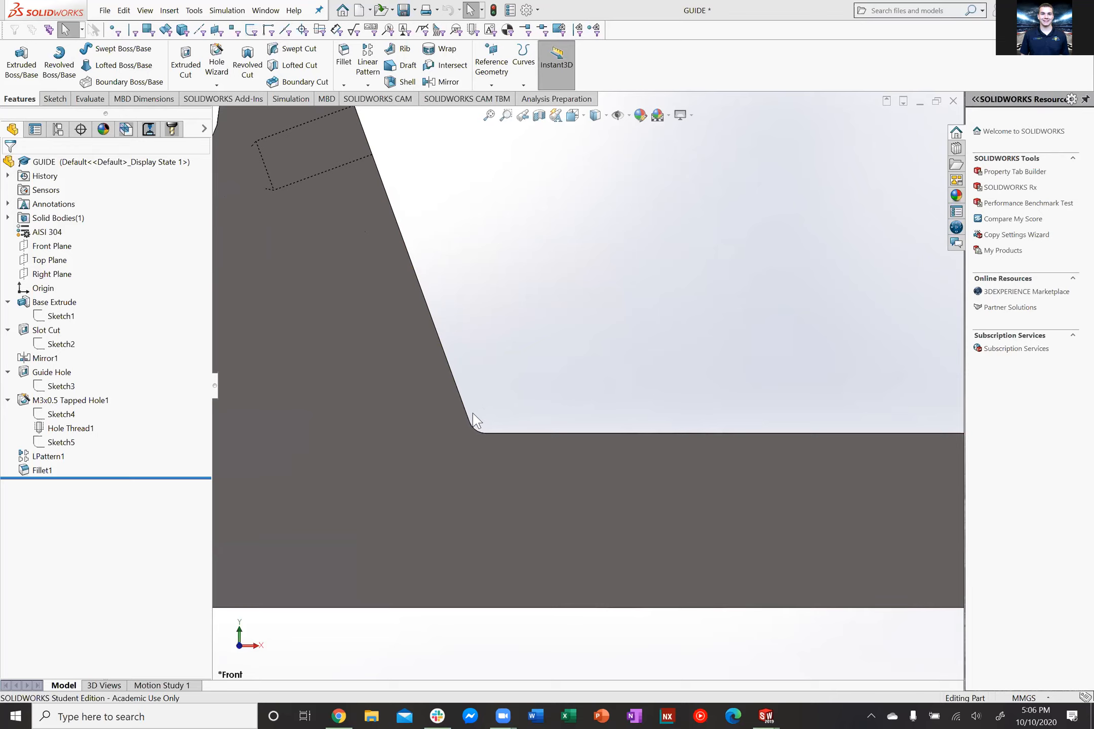
scroll(482, 426, down, 2)
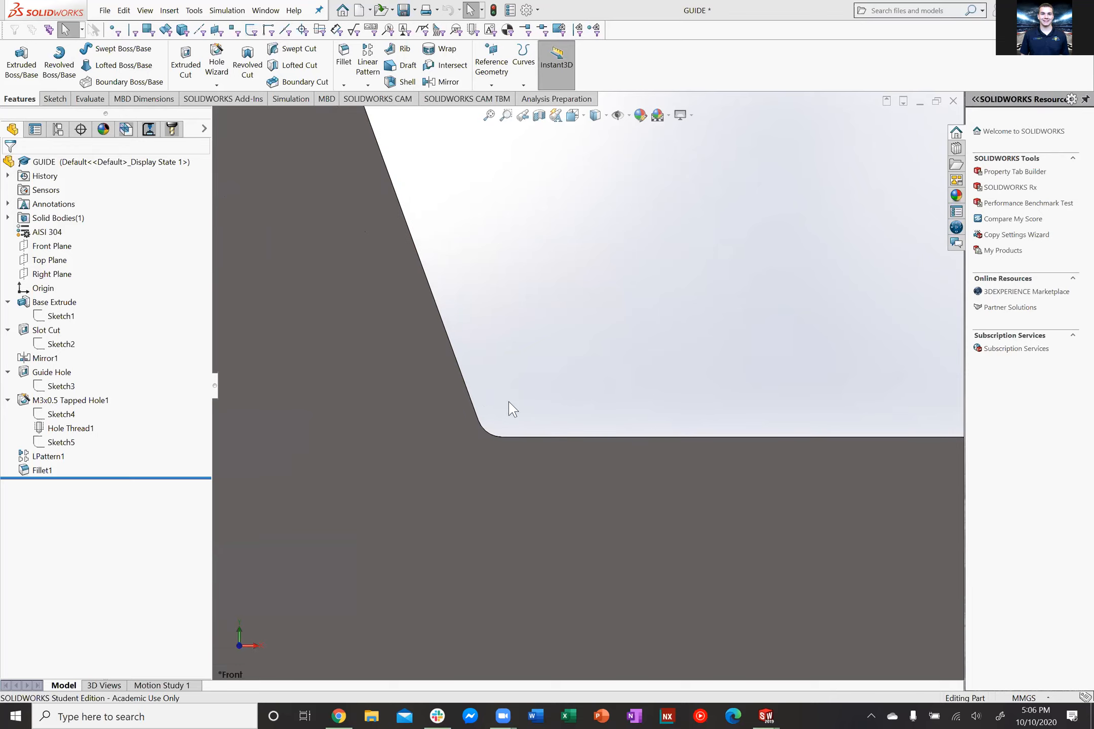
scroll(511, 383, up, 1)
scroll(515, 390, up, 1)
middle_drag(539, 354, 652, 260)
scroll(648, 269, up, 3)
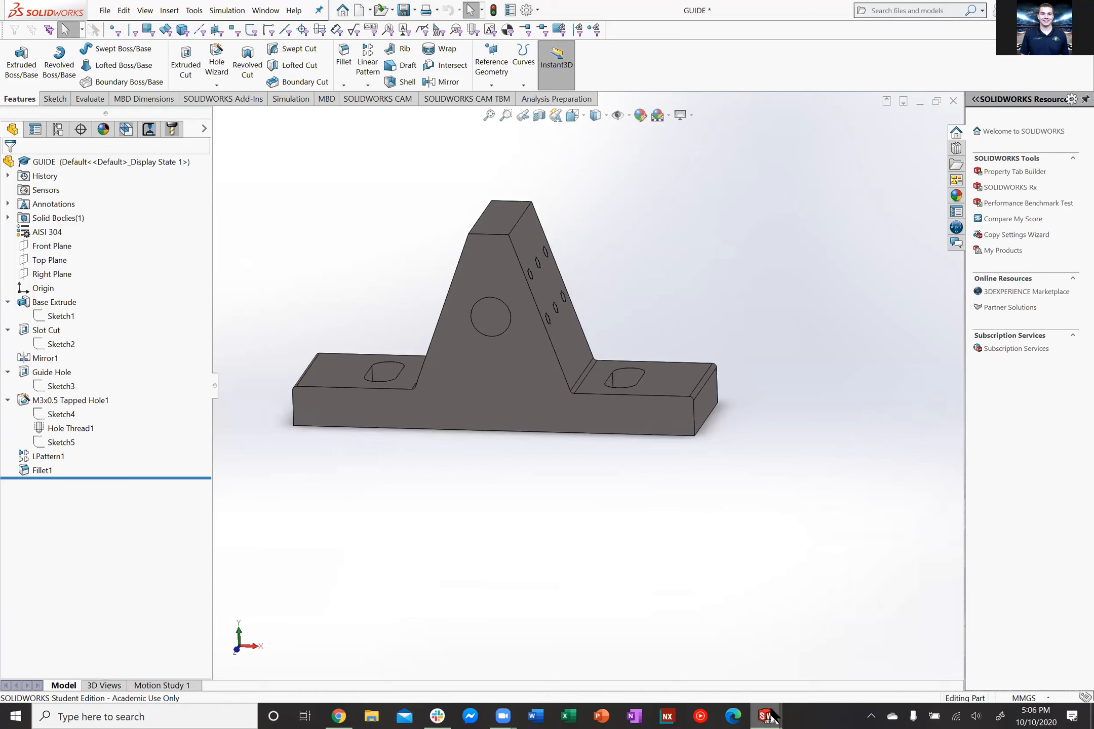
Switch to the GUIDE-ROD assembly, start editing the ROD part in context and expand its feature list
mouse_move(772, 716)
click(770, 667)
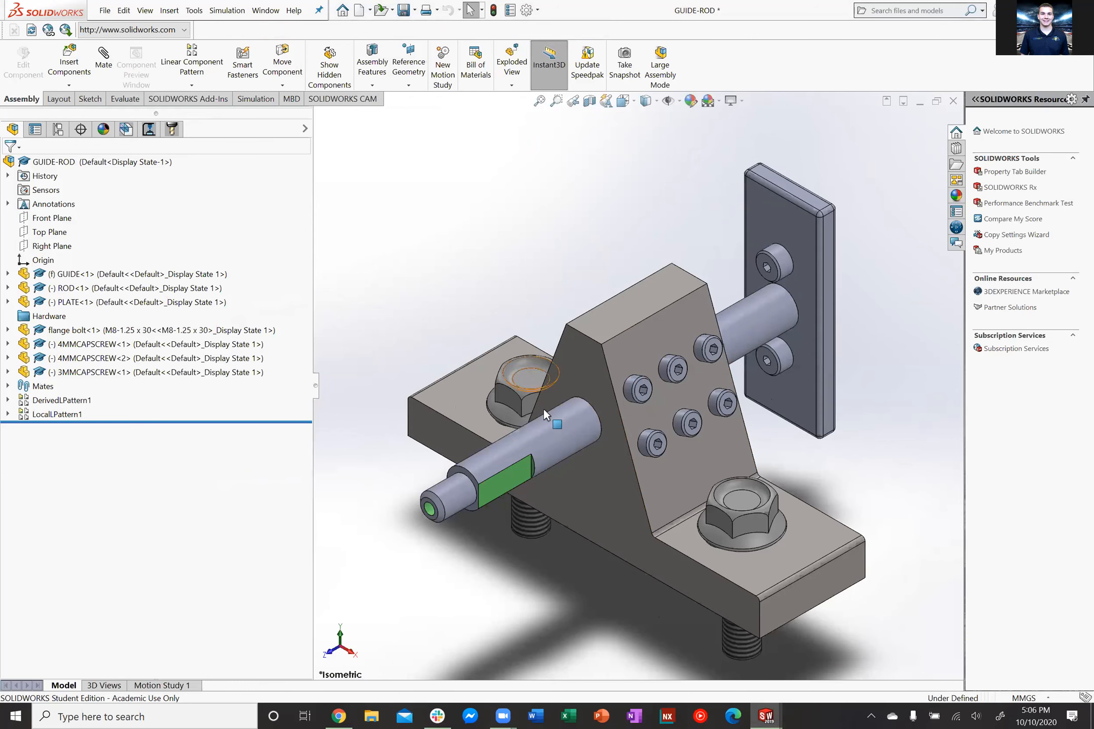
right_click(551, 442)
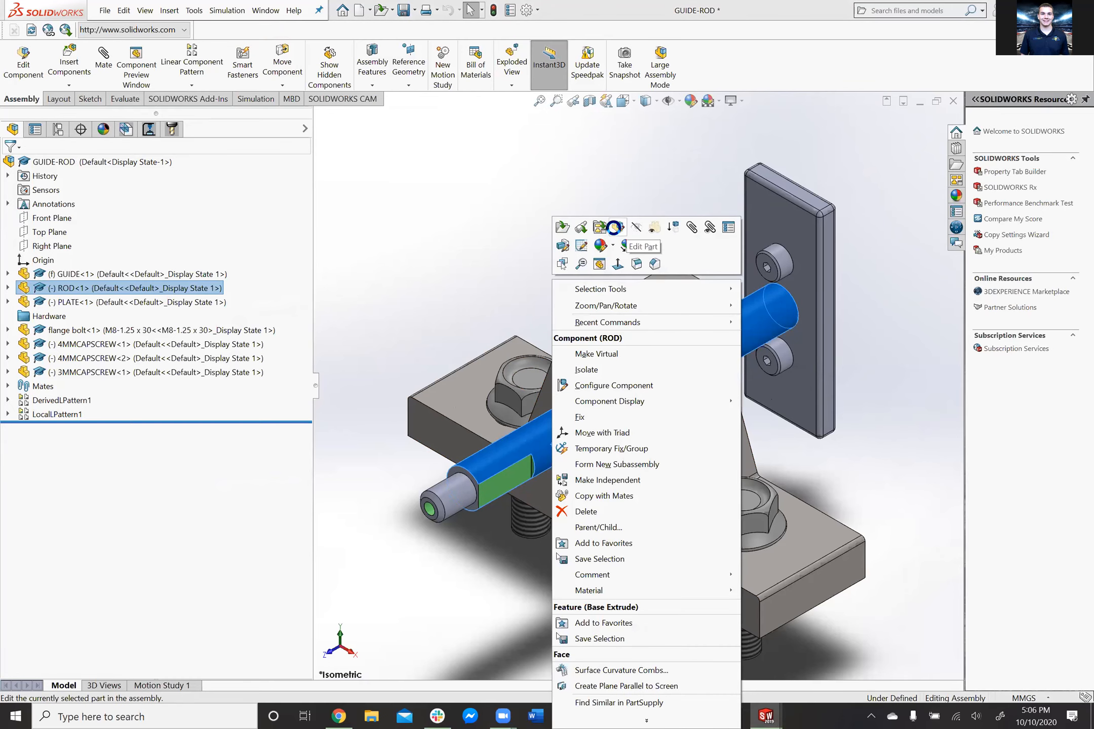
click(618, 228)
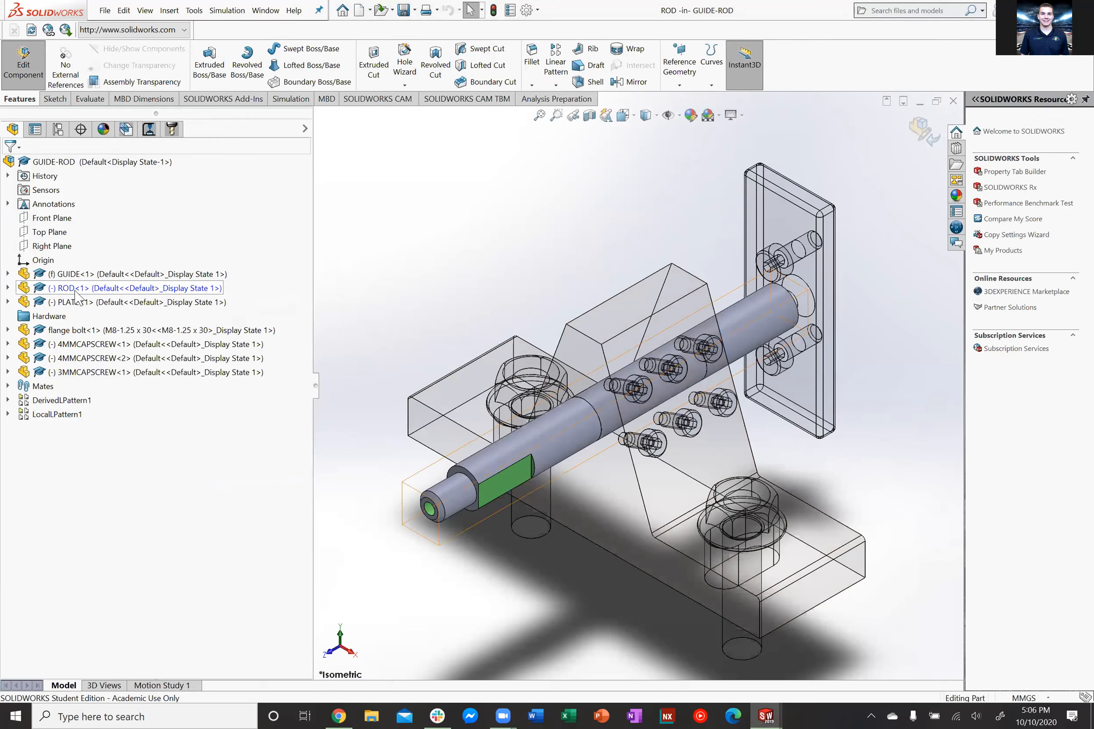
click(8, 288)
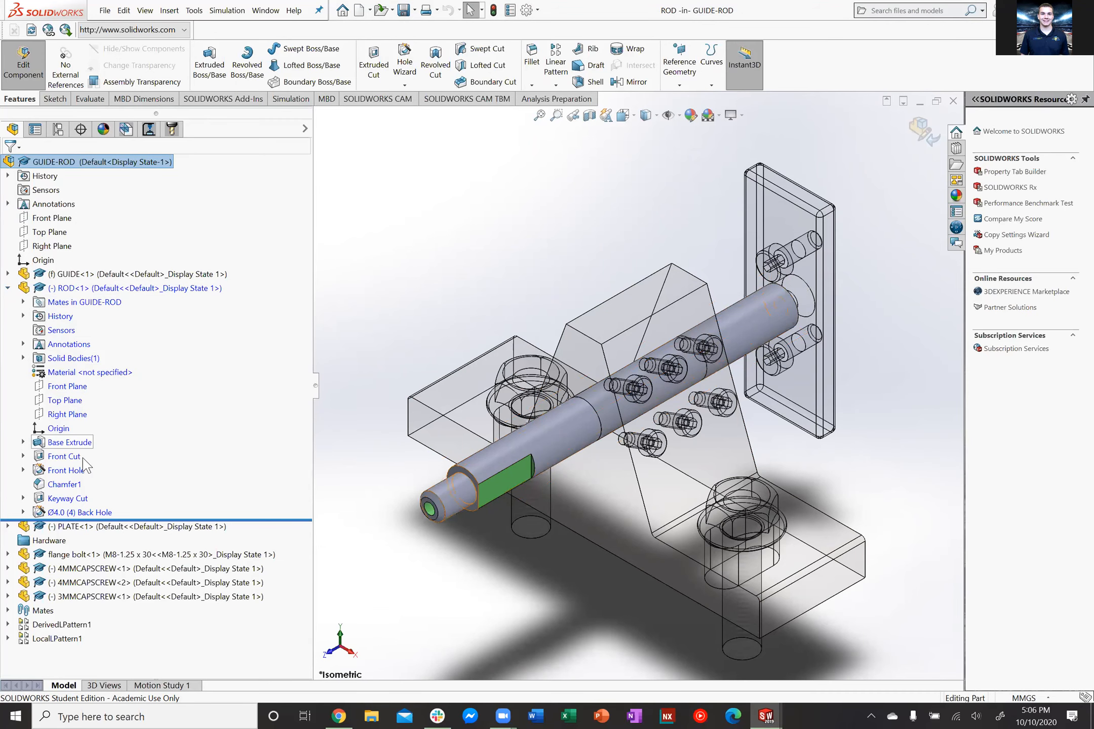
Inspect the rod's stepped front end, front hole and green keyway from several angles within the assembly
scroll(555, 423, up, 1)
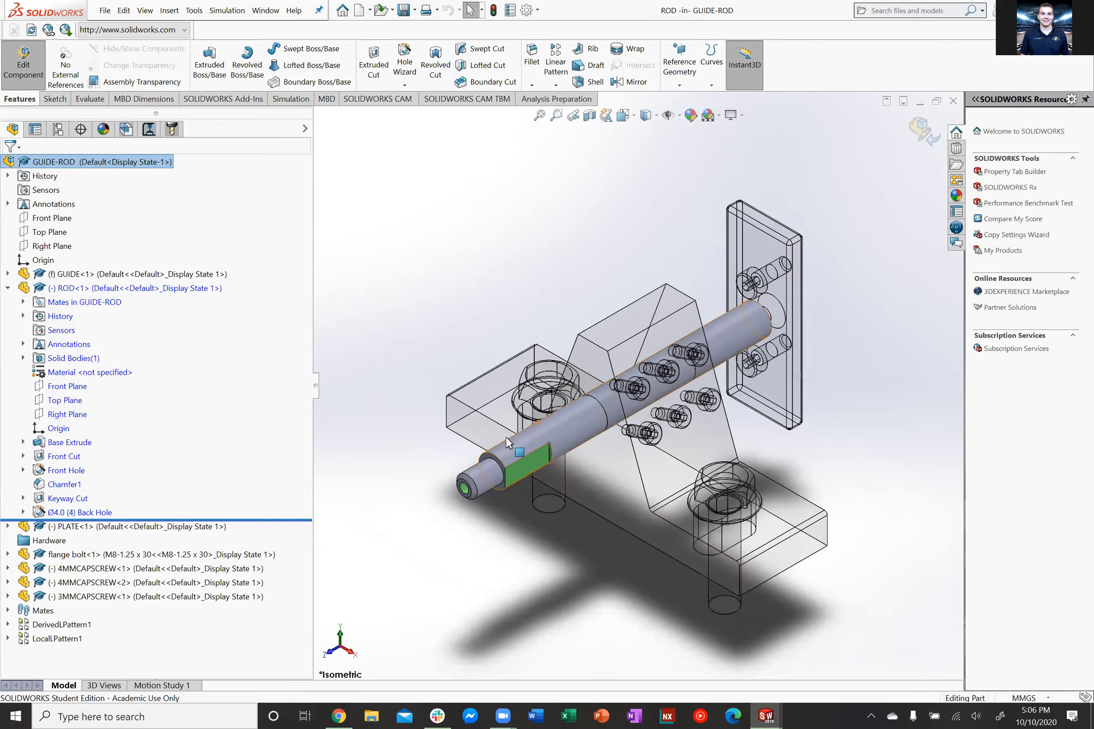
scroll(469, 453, down, 1)
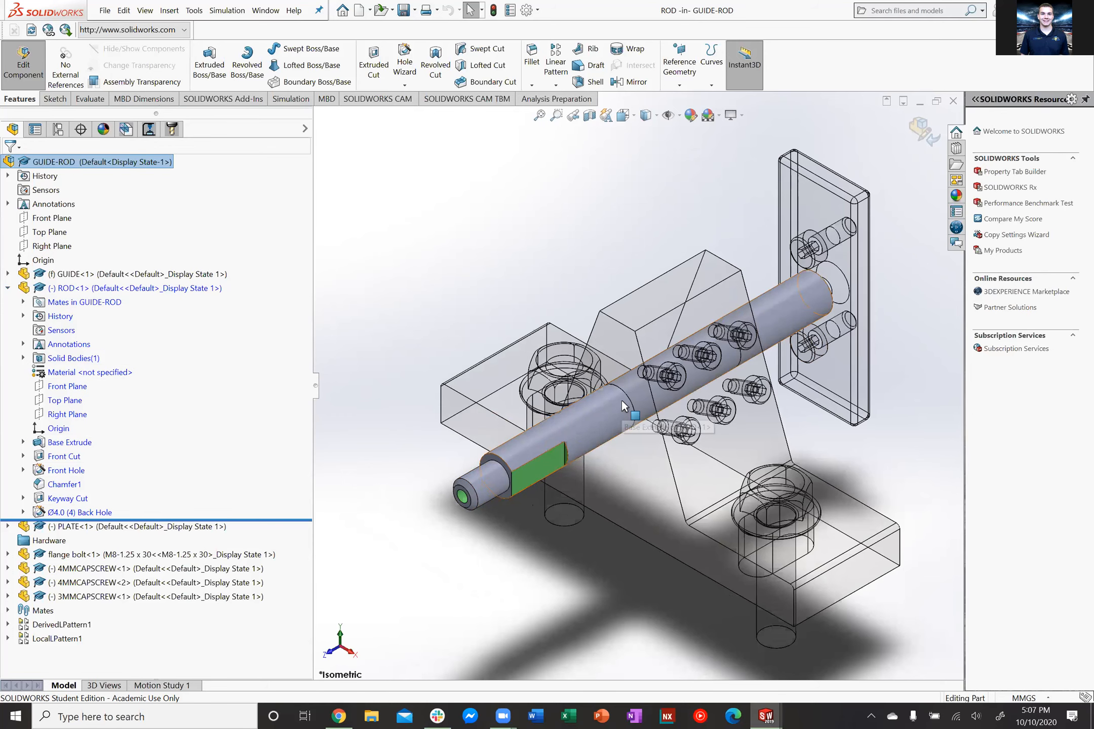
scroll(564, 430, down, 1)
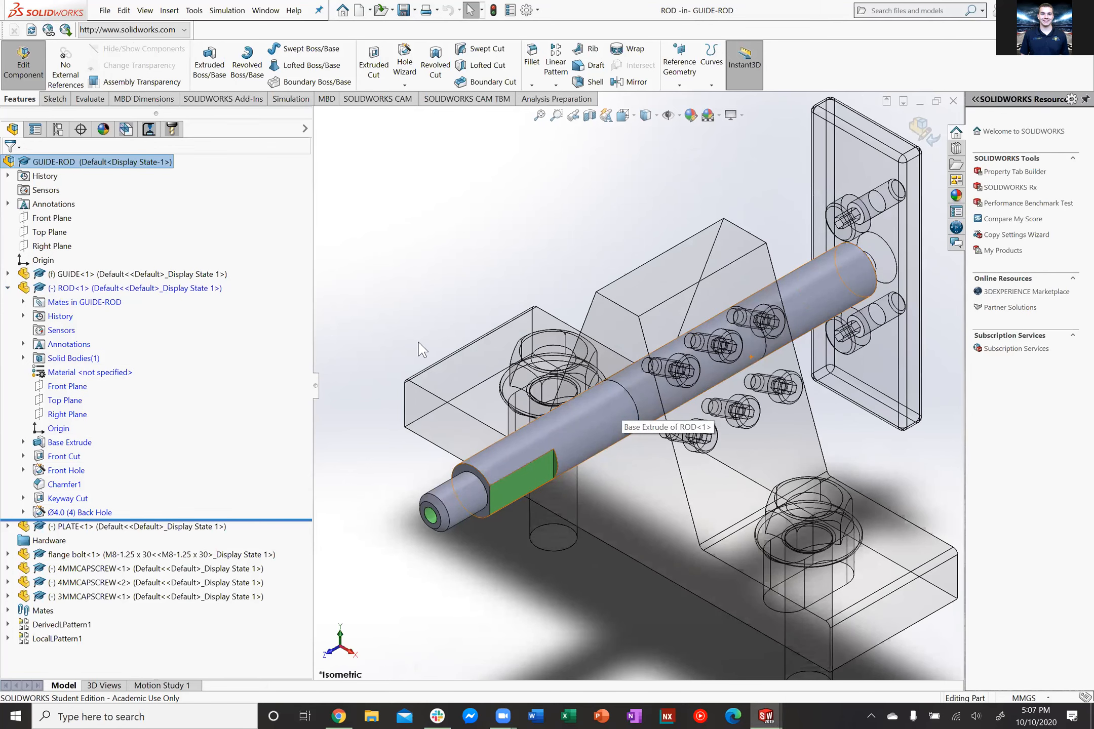
middle_drag(422, 348, 503, 324)
scroll(610, 380, down, 1)
scroll(658, 365, down, 2)
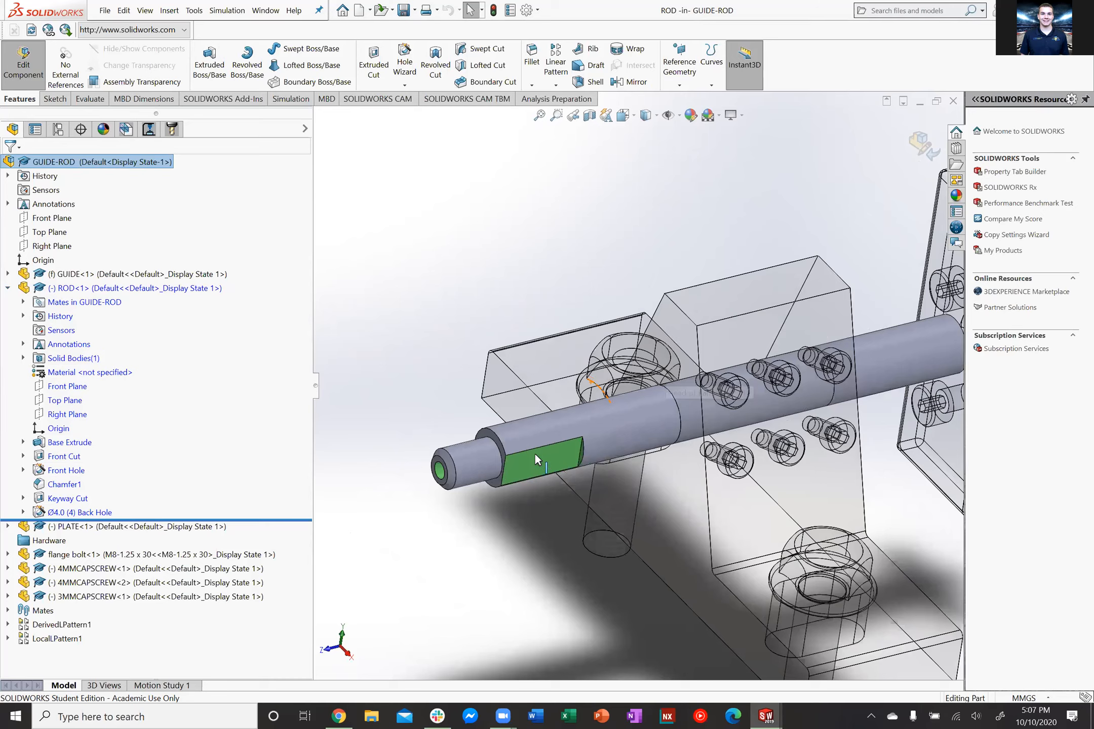
scroll(544, 446, down, 2)
middle_drag(559, 438, 584, 389)
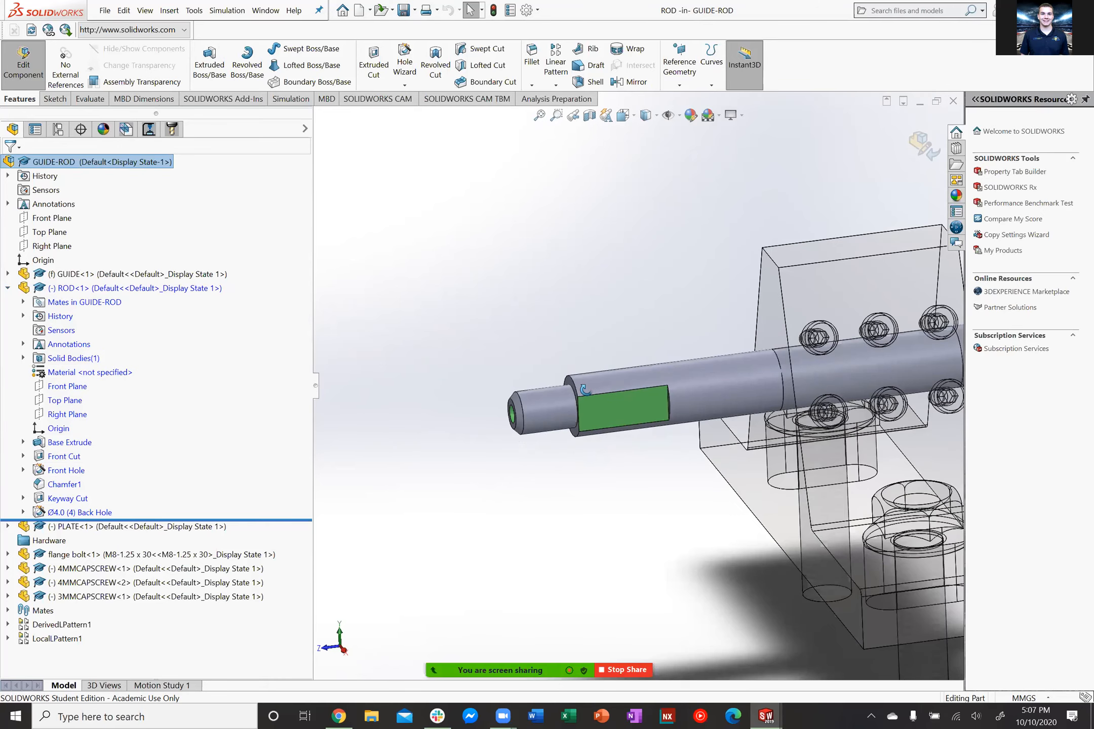
scroll(587, 430, up, 3)
middle_drag(592, 468, 610, 419)
scroll(909, 324, up, 2)
scroll(906, 319, down, 2)
middle_drag(915, 329, 934, 238)
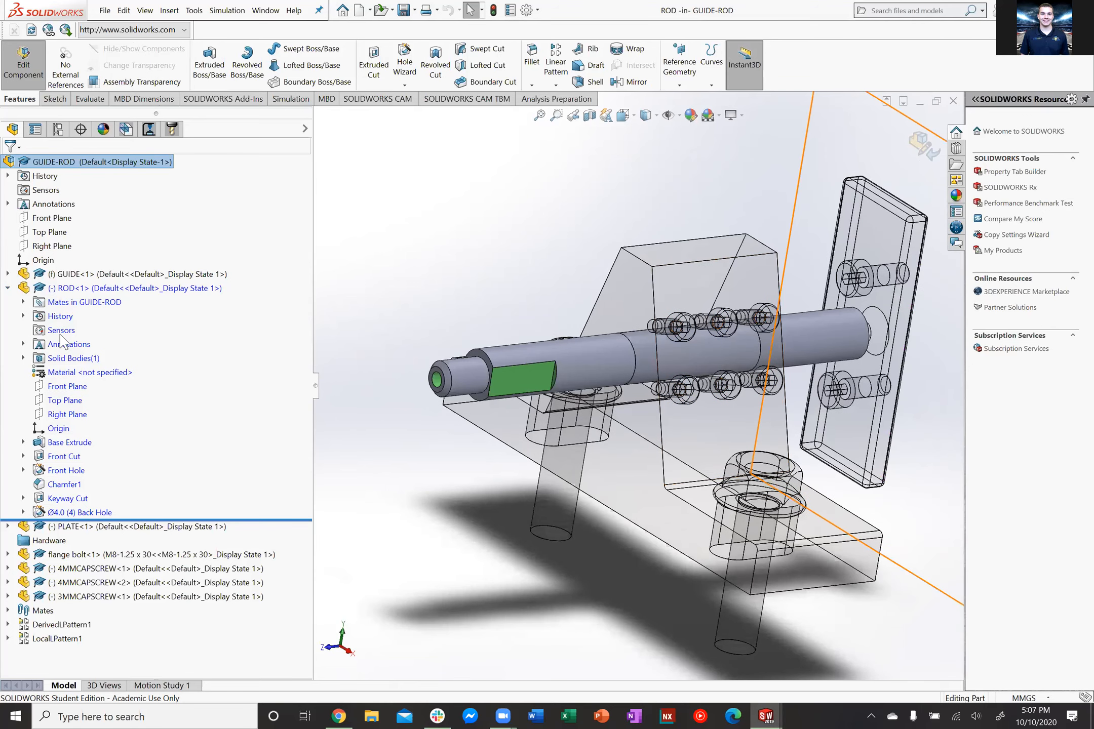
Roll the rod's history back to Base Extrude, bring it forward through Front Cut and Front Hole, and expand both features' sketches
drag(156, 519, 156, 450)
drag(156, 450, 156, 464)
scroll(388, 395, down, 4)
click(22, 456)
drag(116, 477, 116, 491)
click(23, 484)
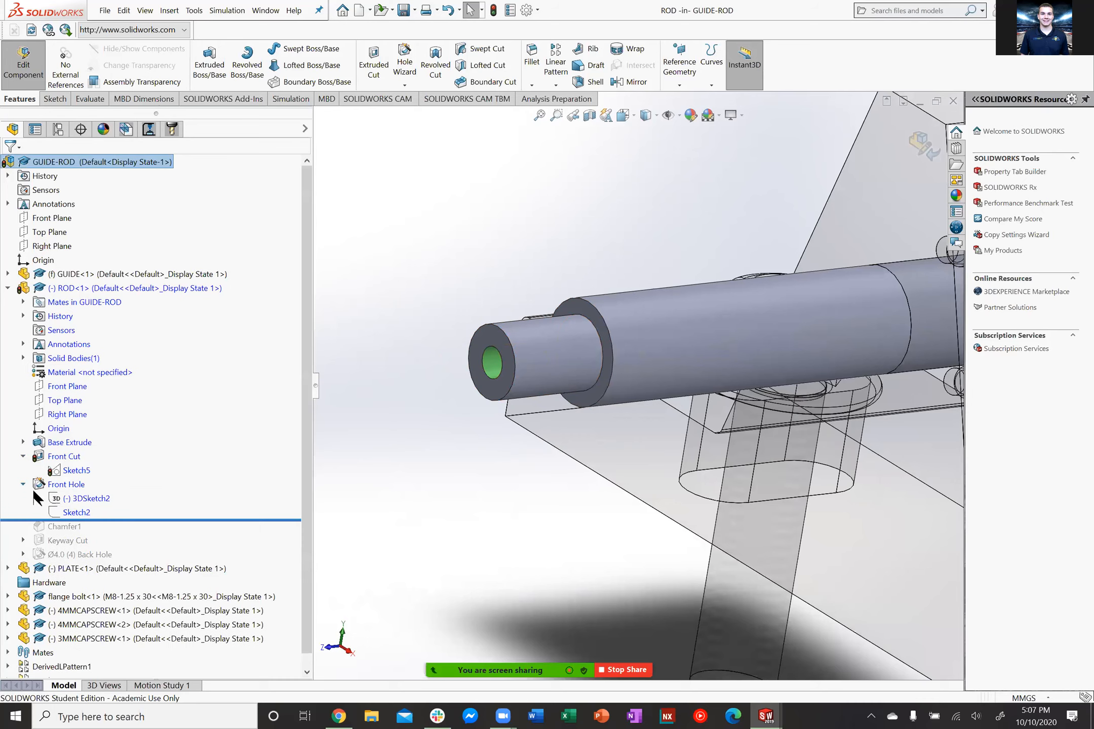
Open the rod's Front Hole for editing and review the available hole types, keeping Drill sizes
click(65, 487)
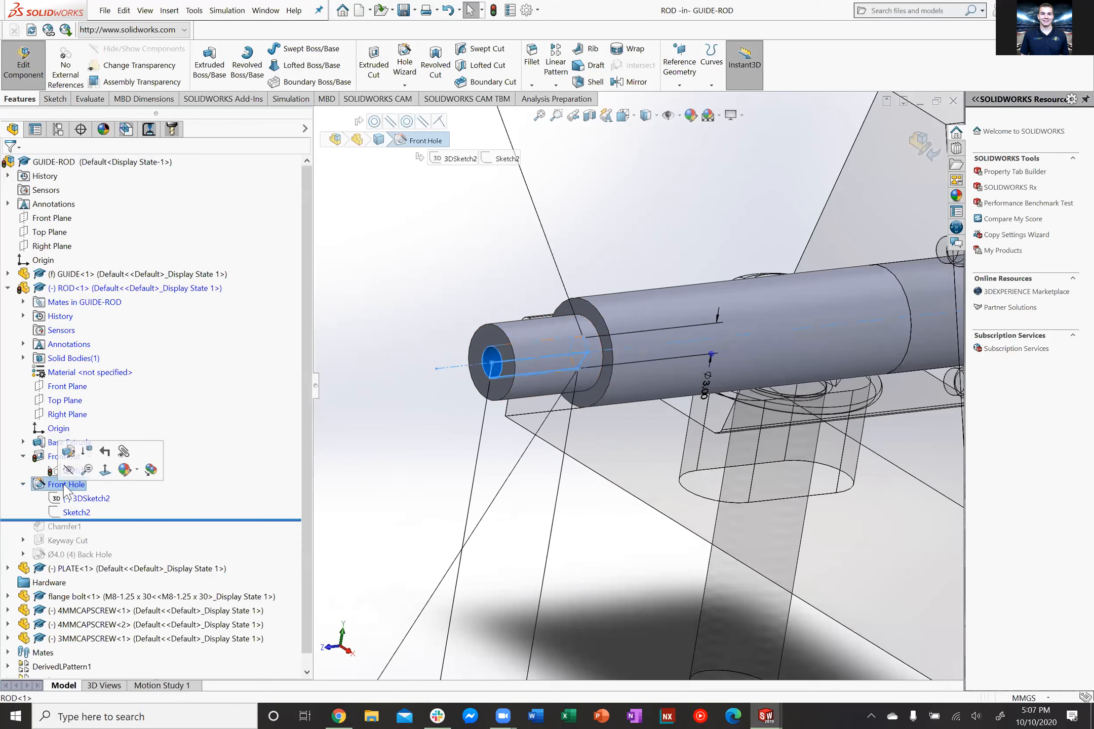
right_click(64, 485)
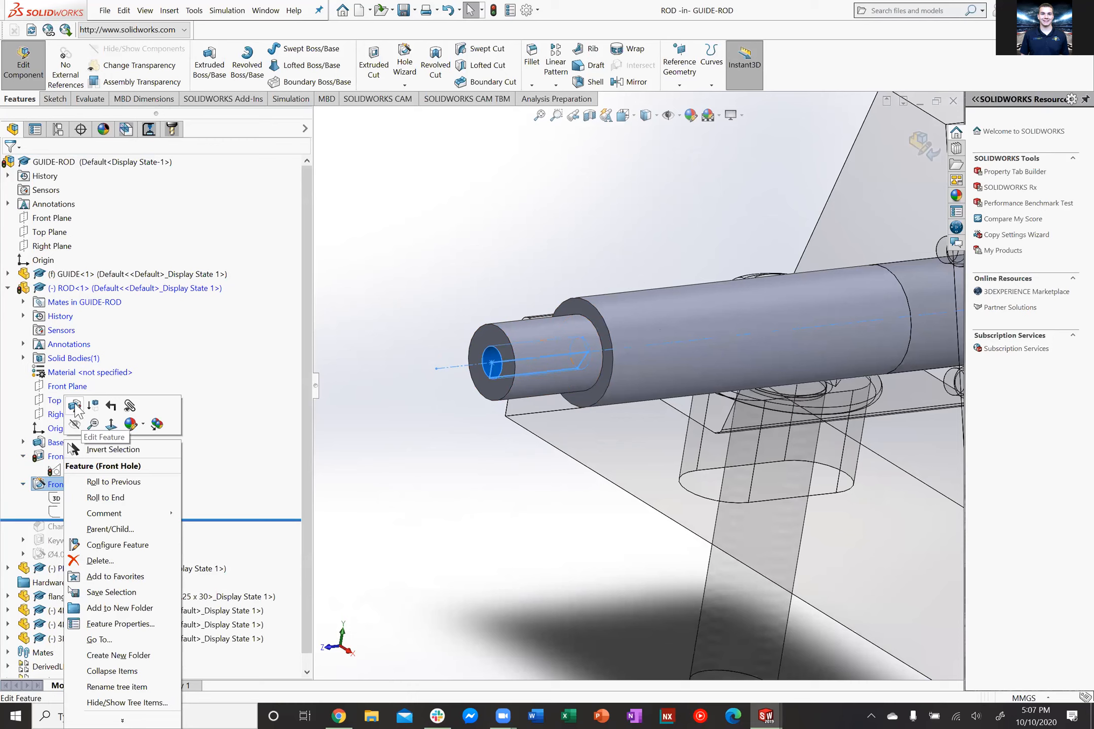
click(75, 404)
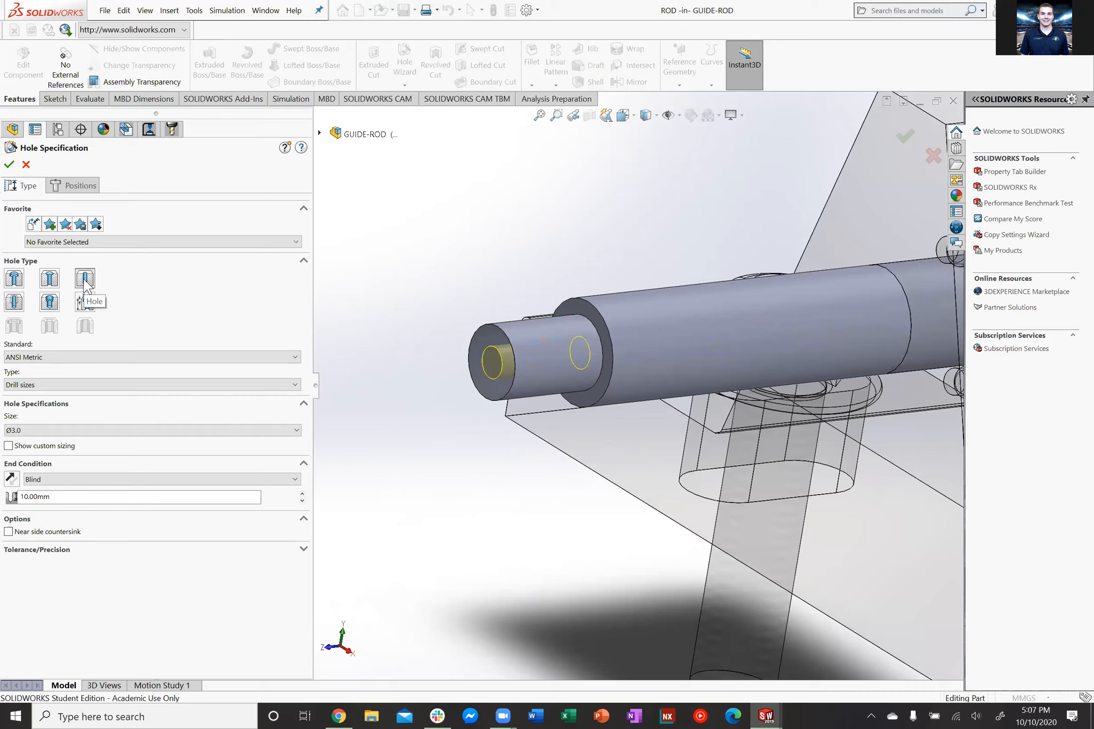
click(117, 384)
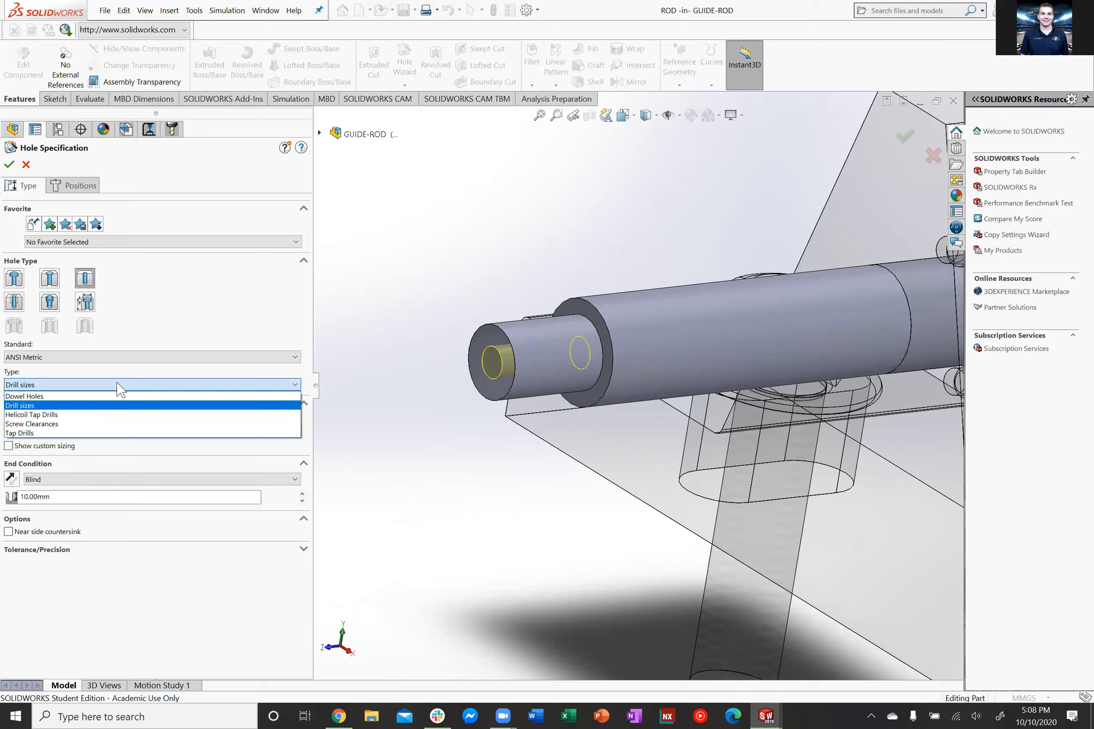
click(120, 387)
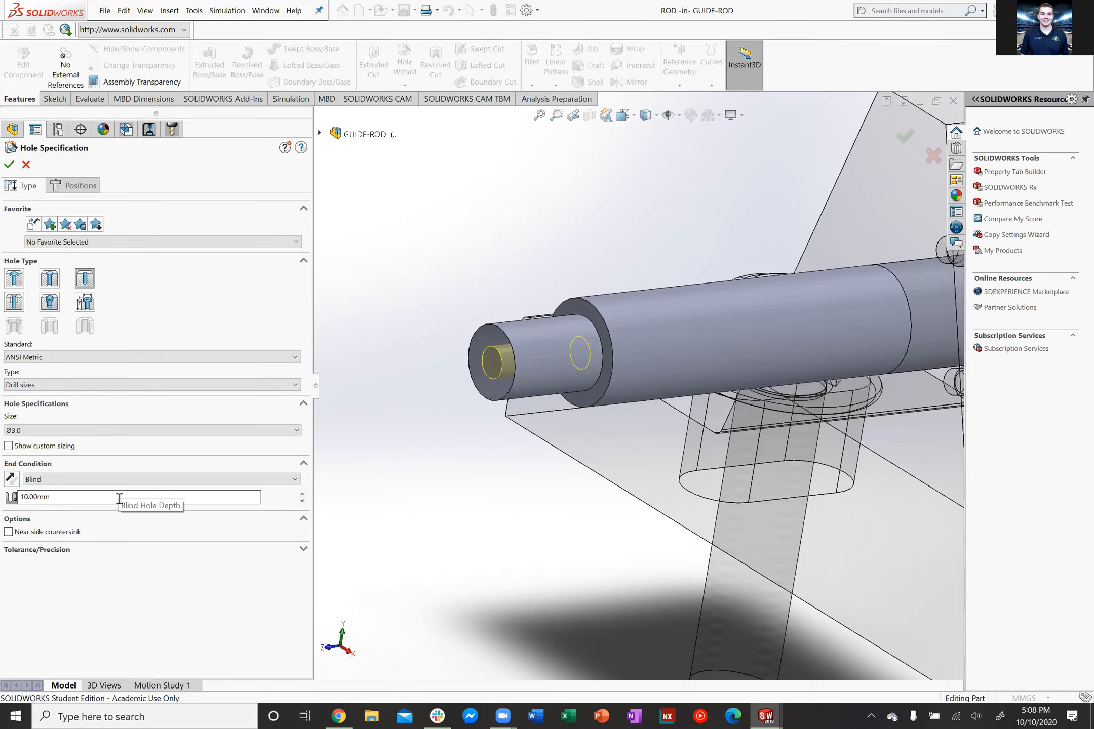
Accept the Front Hole definition and roll the rod's history forward to include Chamfer1
click(9, 164)
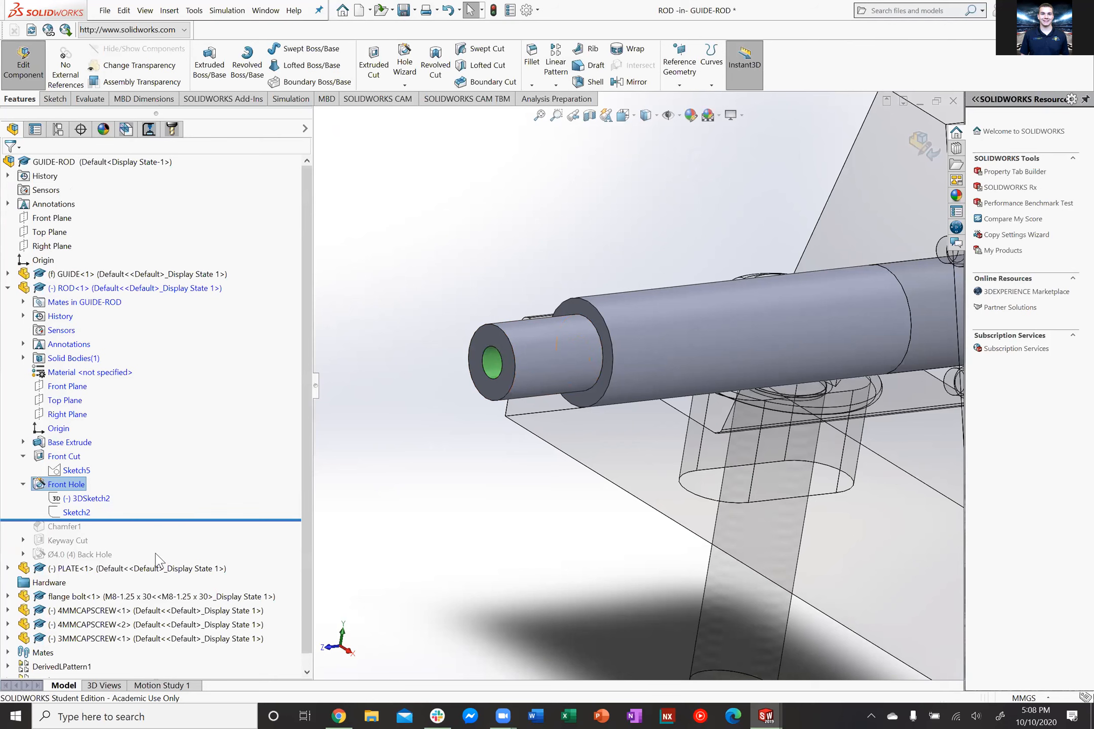
drag(149, 520, 149, 534)
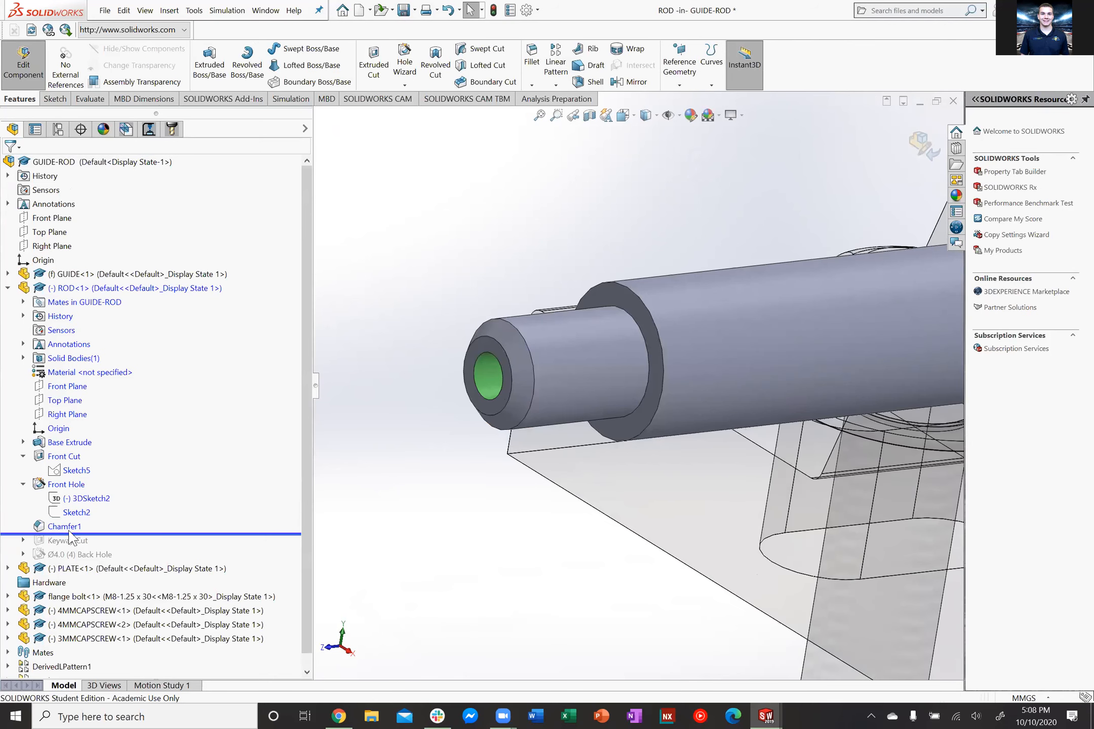
Locate the Chamfer command beside Fillet and examine the bevelled edge at the rod's front tip up close
click(533, 85)
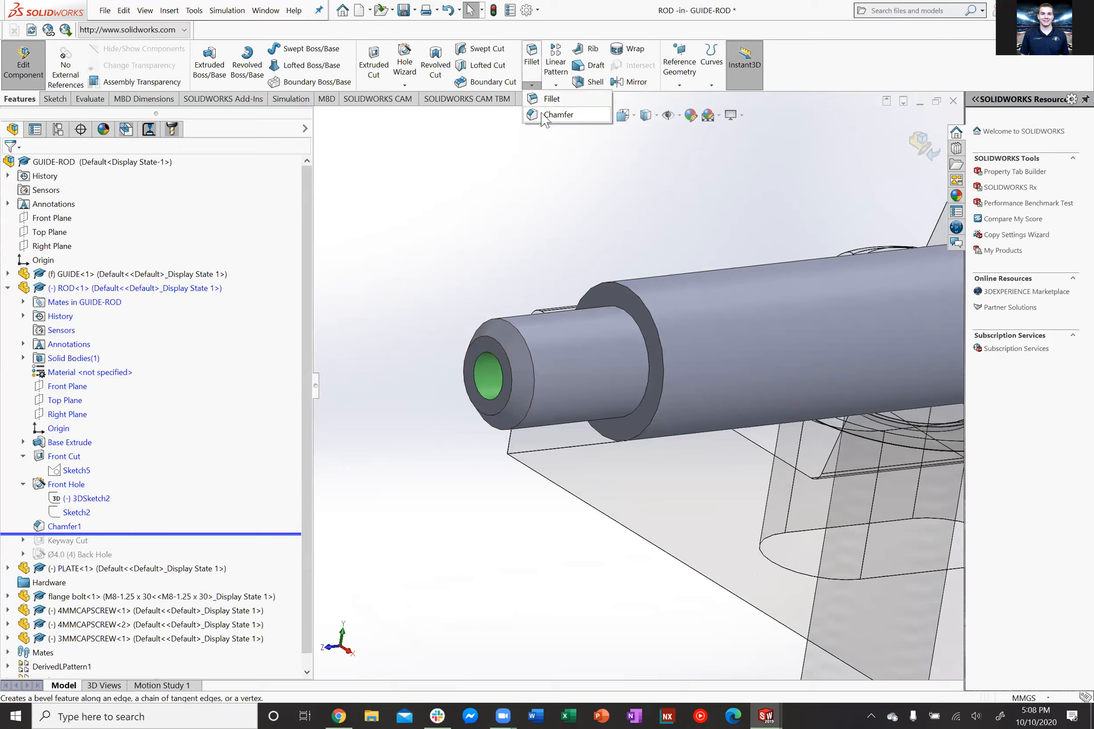
click(532, 84)
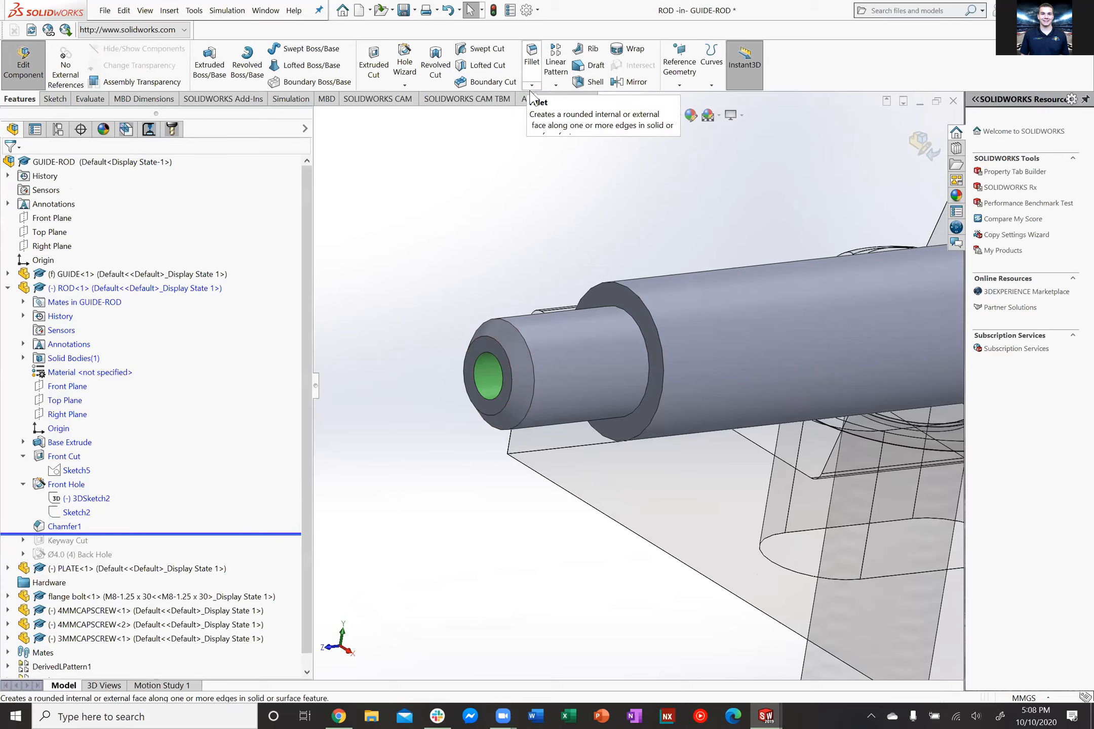
click(532, 86)
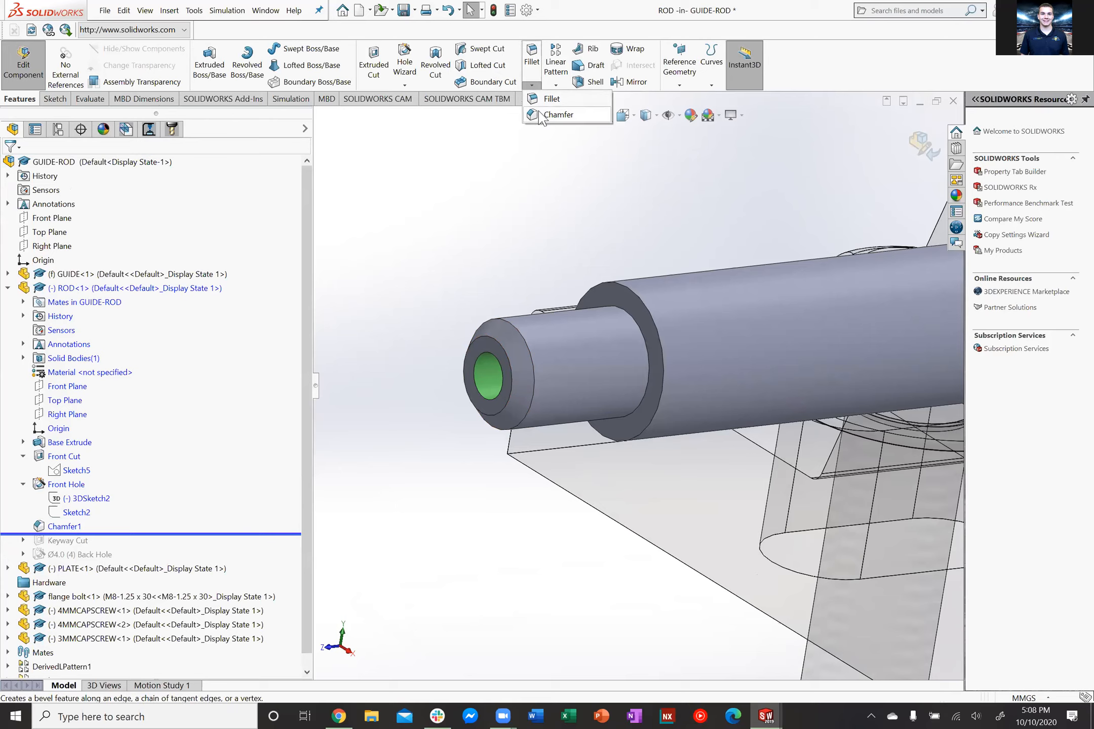
middle_drag(481, 271, 432, 248)
scroll(633, 399, down, 5)
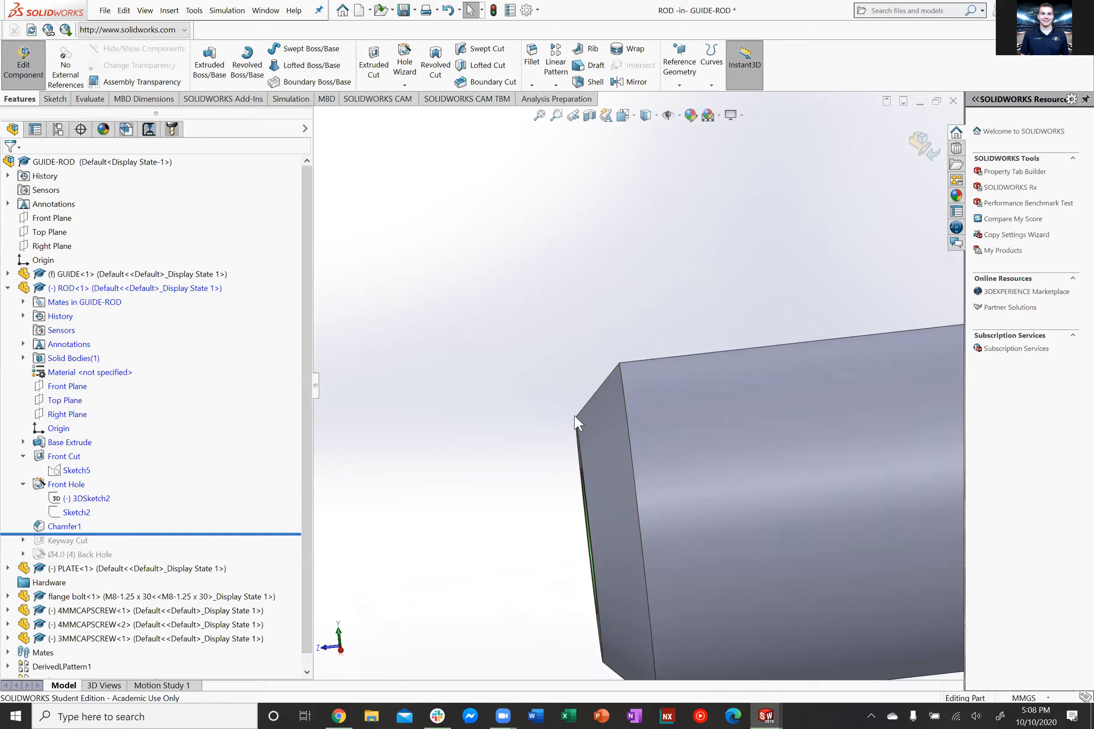
right_click(65, 526)
click(72, 406)
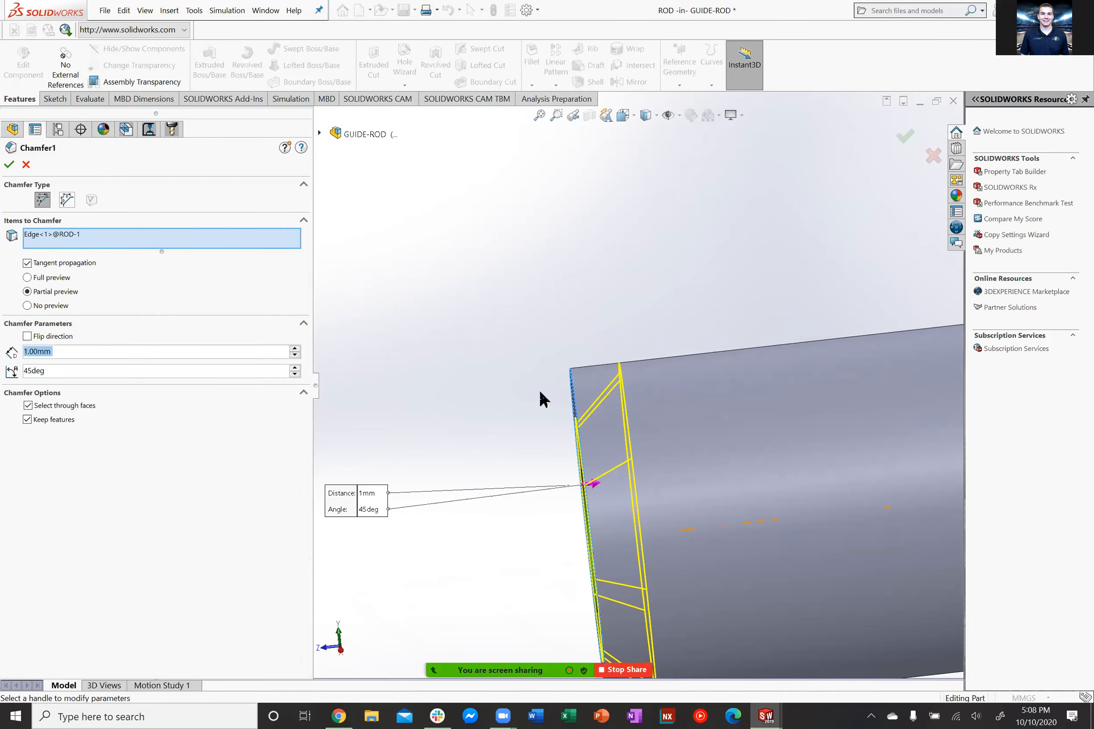
key(BackSpace)
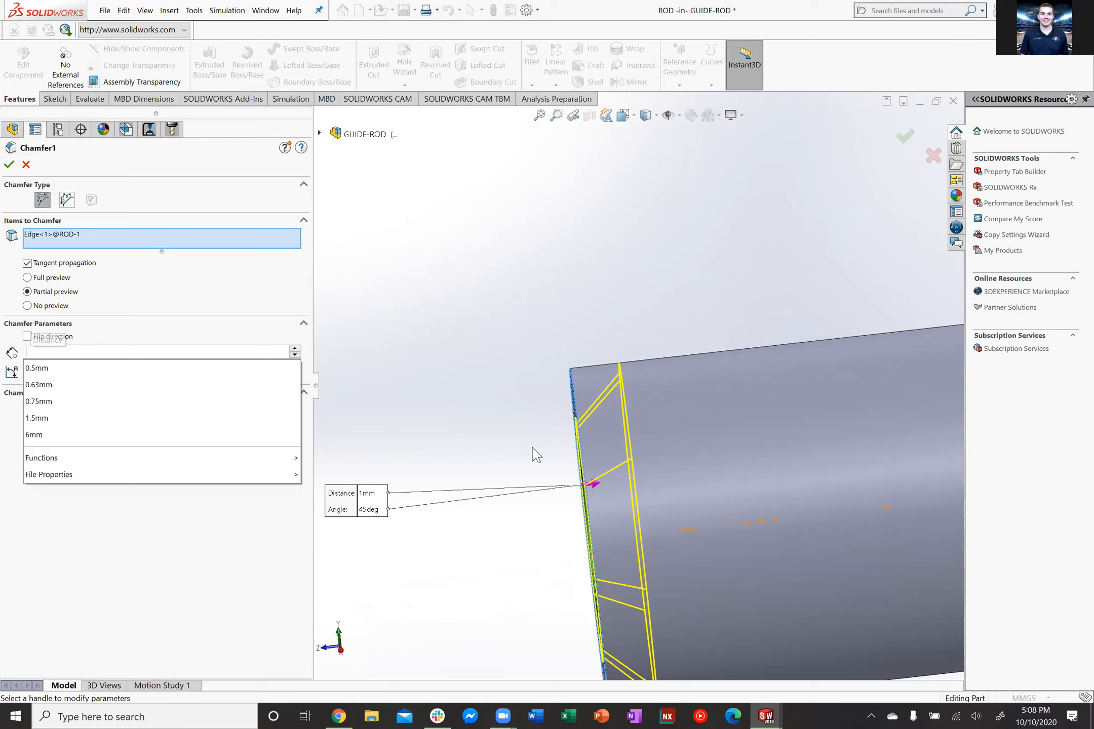
key(Escape)
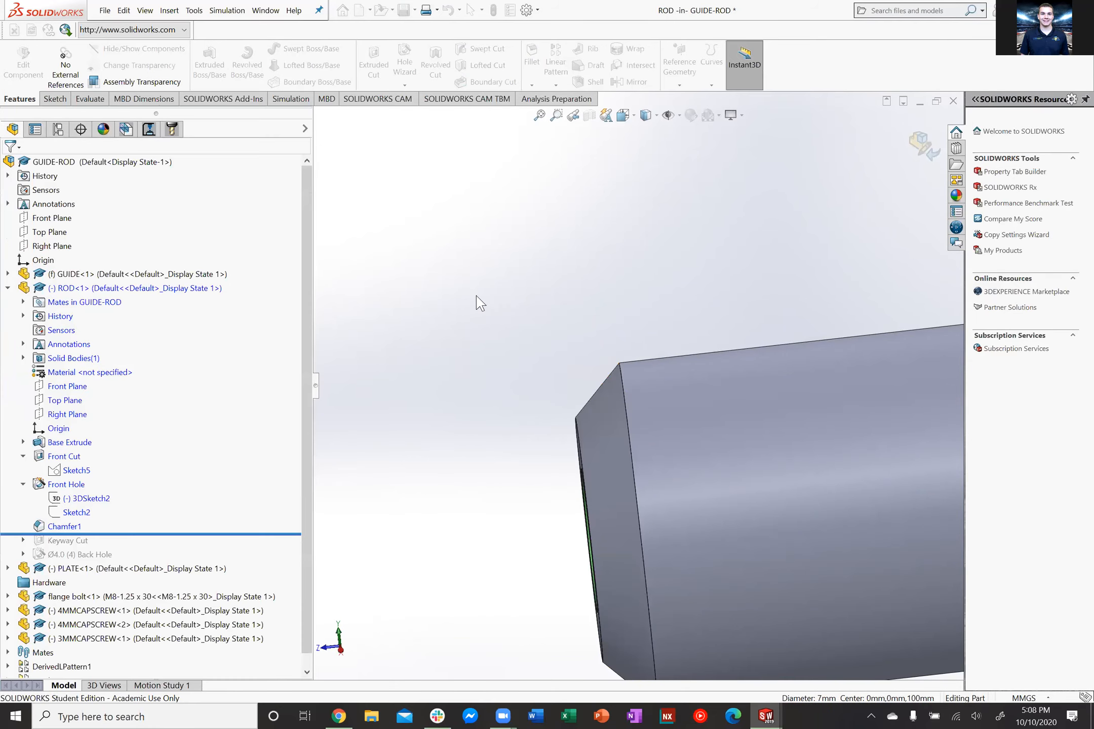
Show the assembly from the Right view and open Chamfer1 for editing to examine its distance and angle at the rod's tip
key(space)
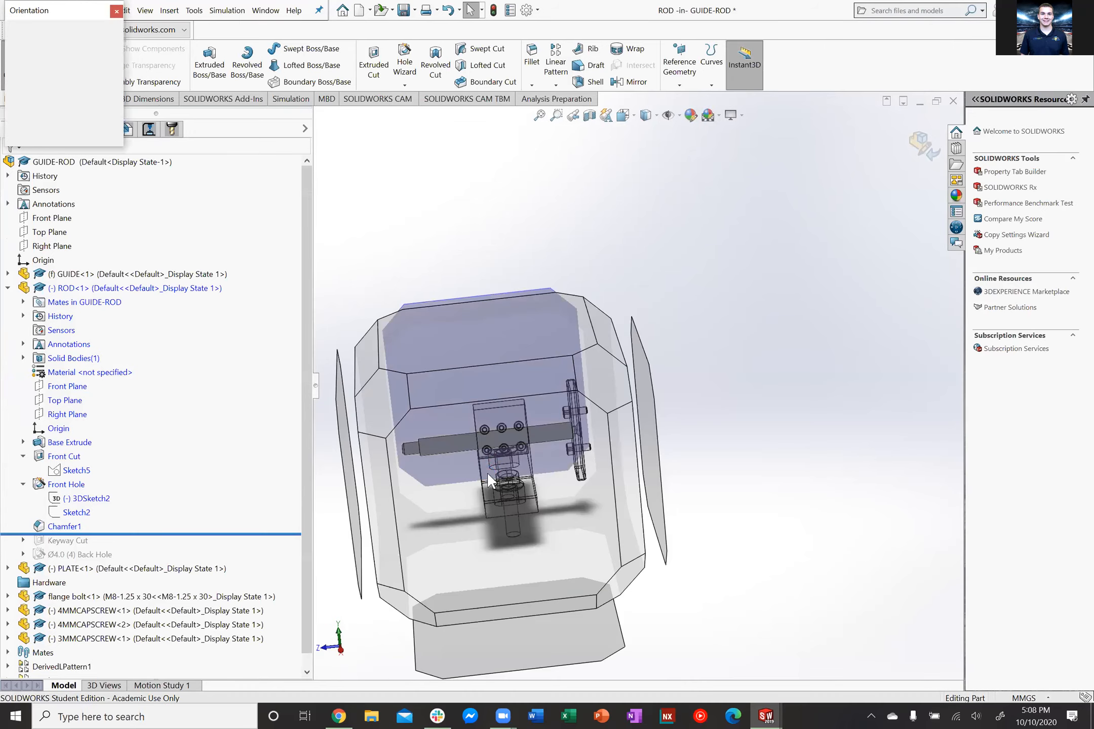
click(548, 424)
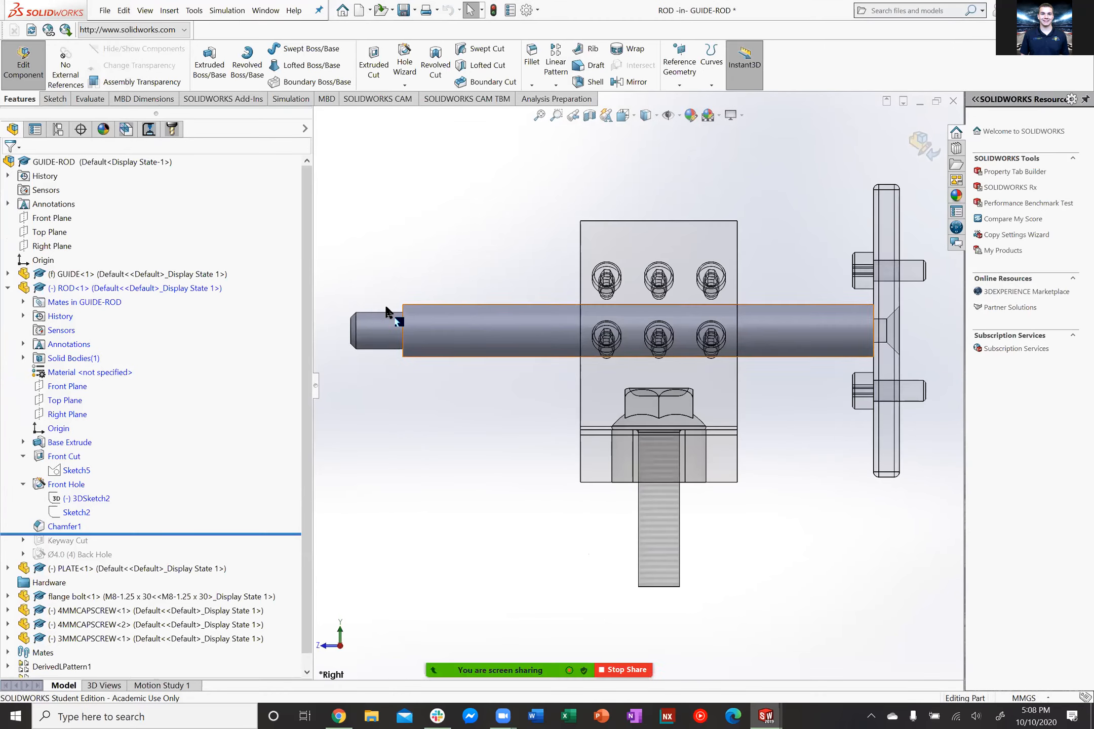
scroll(365, 325, down, 10)
scroll(402, 342, down, 5)
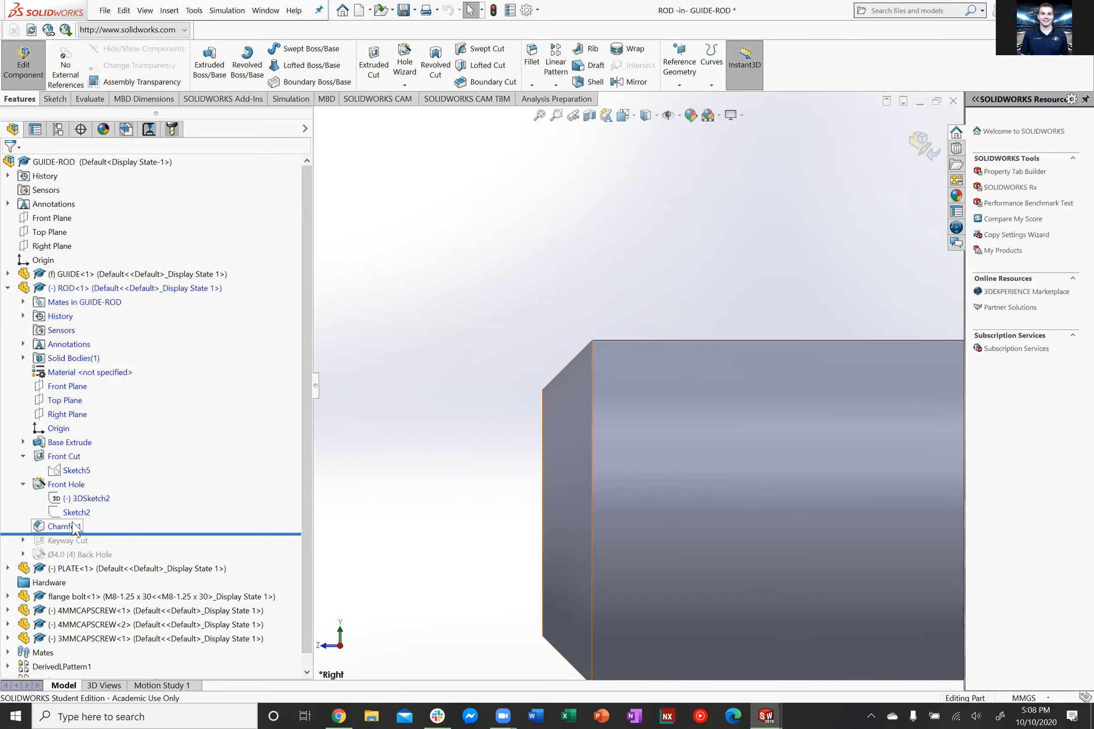
right_click(74, 527)
click(88, 411)
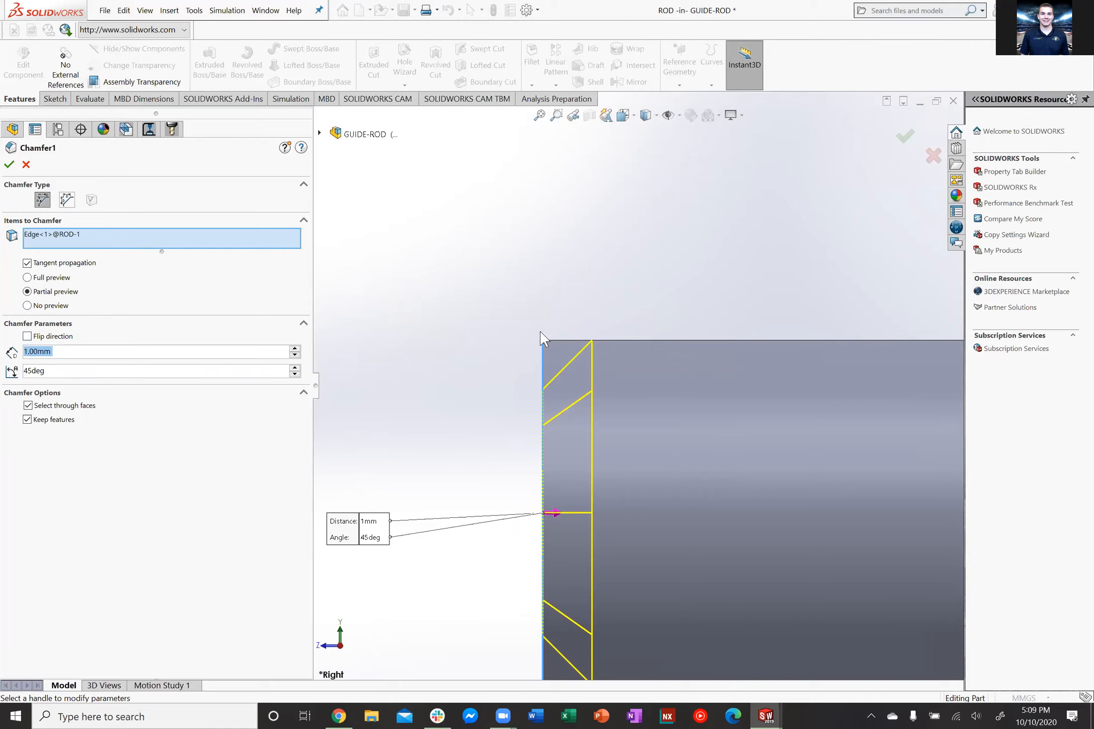
drag(540, 328, 591, 322)
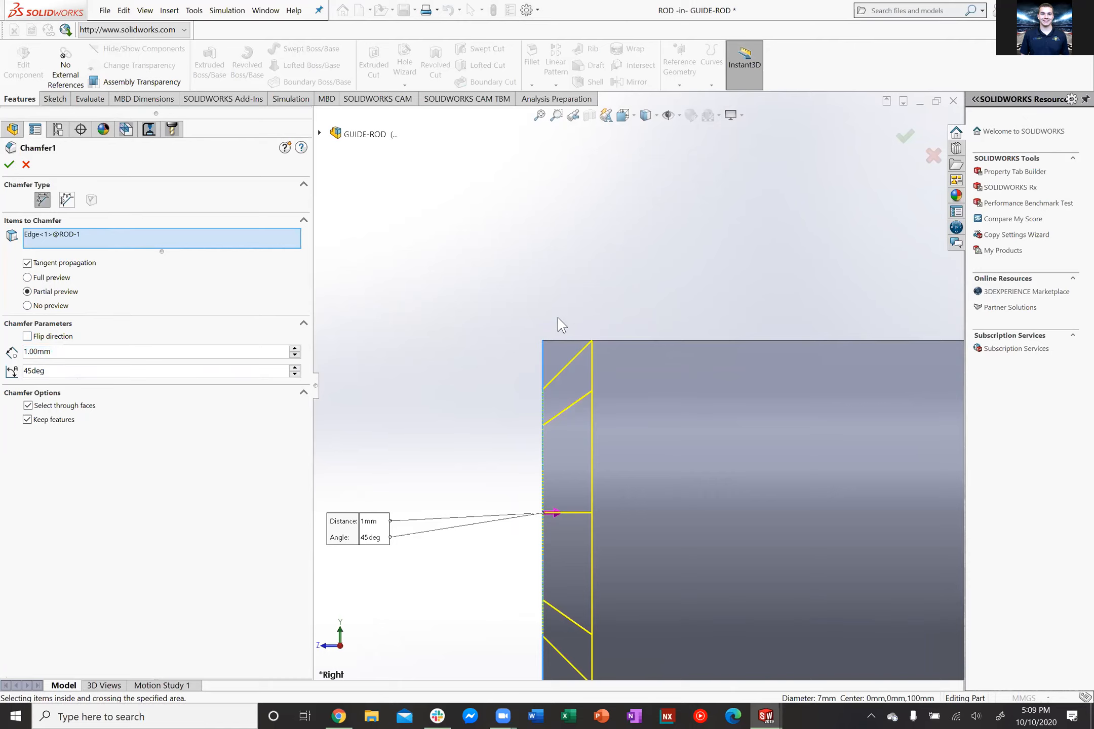
Preview the asymmetric two-distance chamfer type, return Chamfer1 to the distance-and-angle type and accept it
click(68, 199)
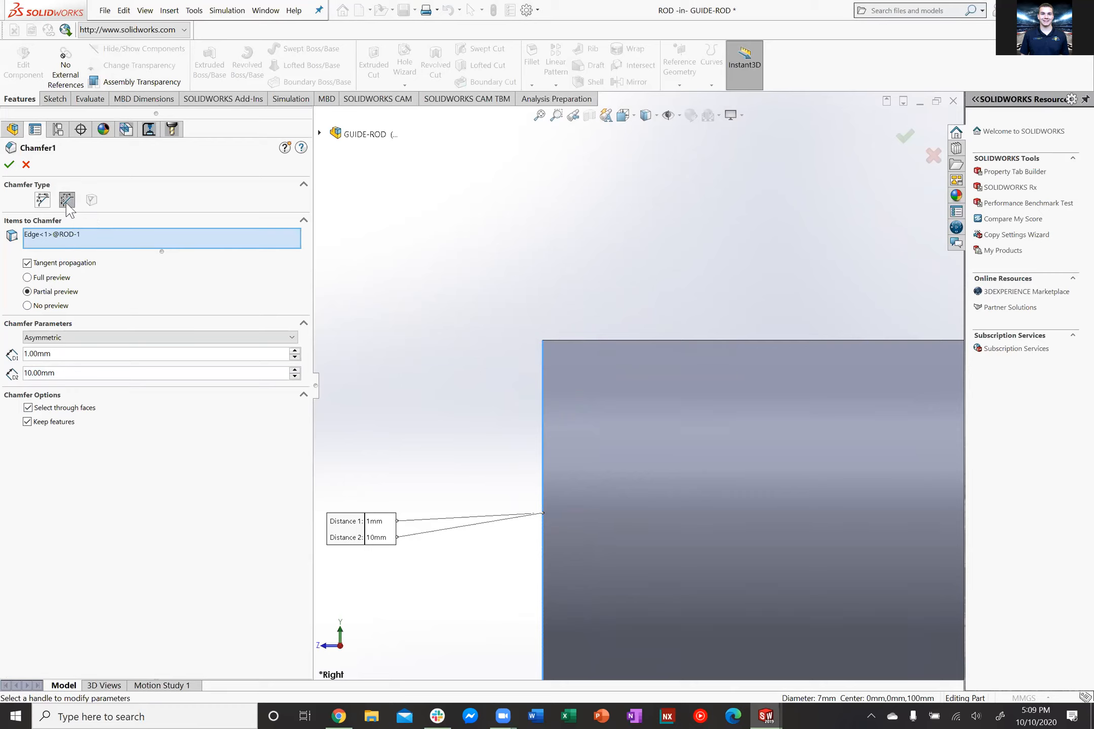
click(41, 200)
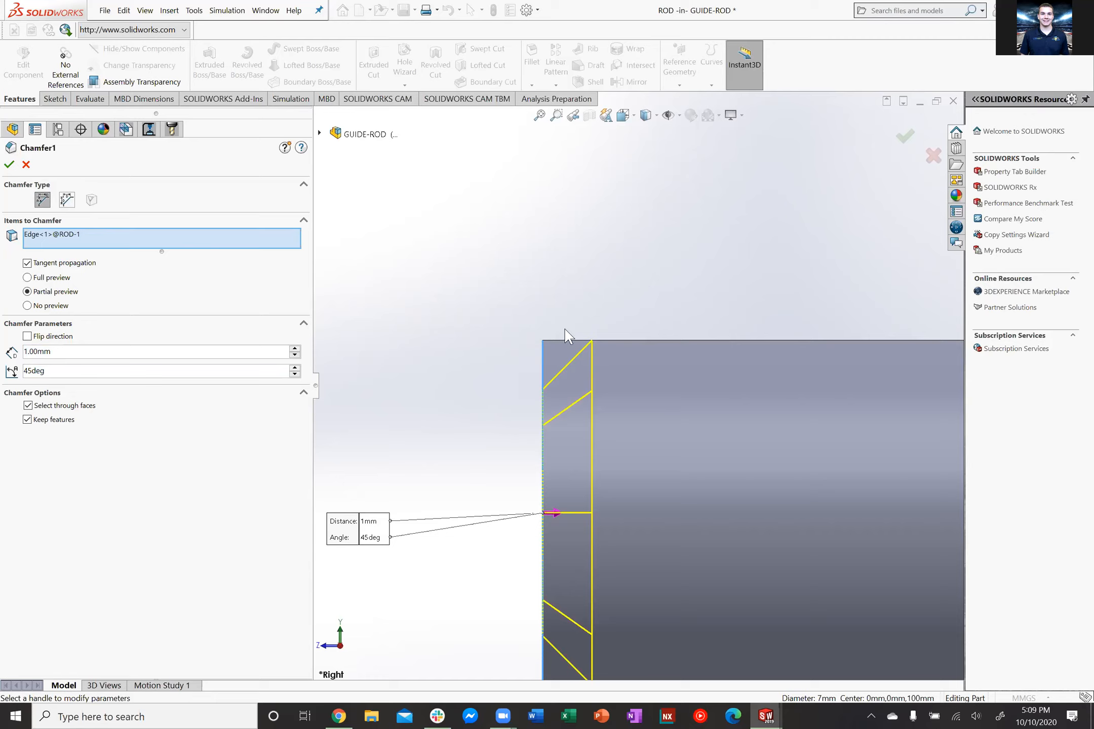
drag(525, 328, 518, 400)
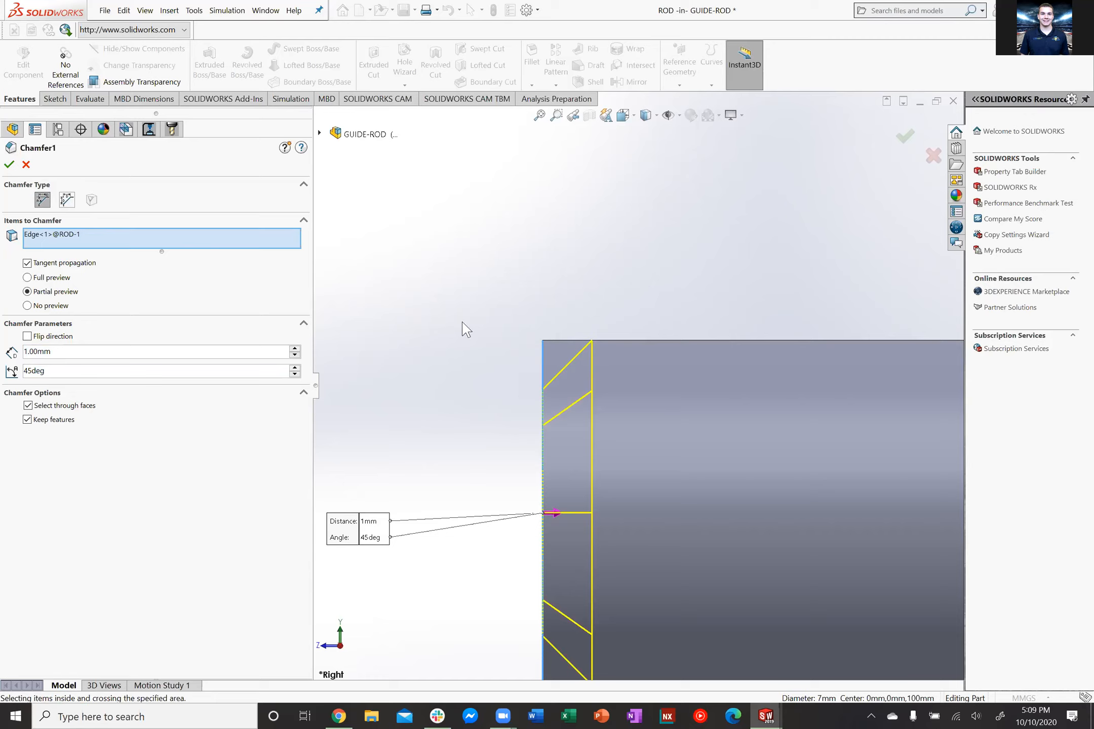
click(9, 165)
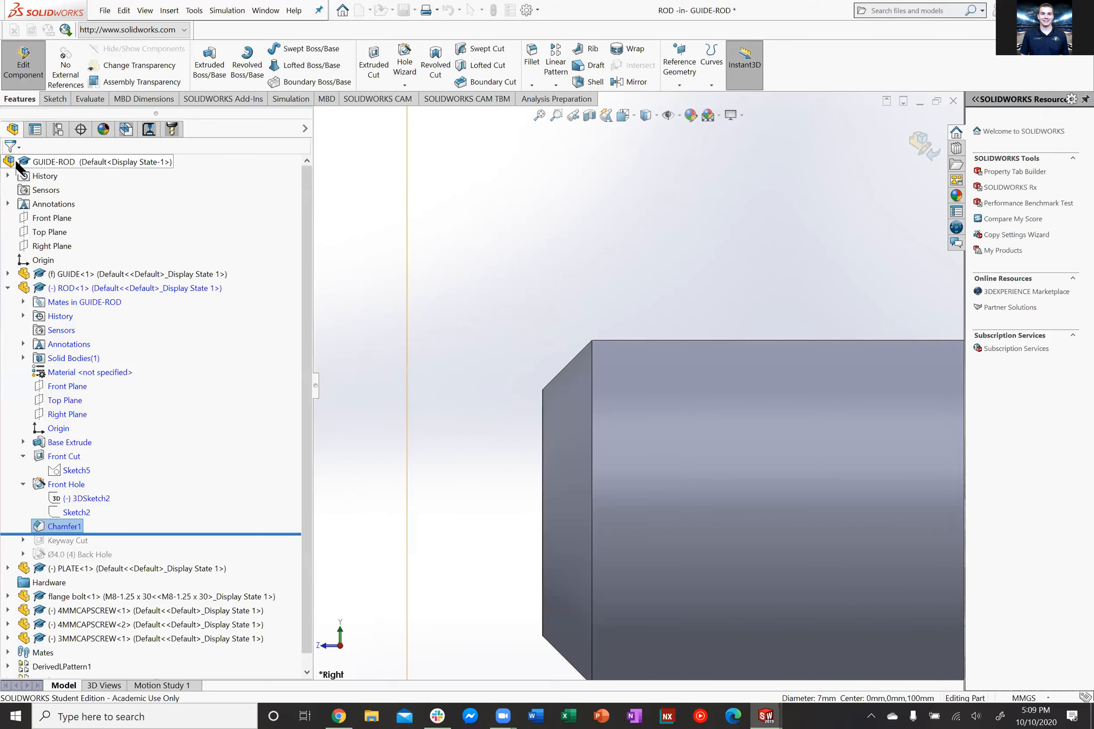
Roll the rod's history forward to include Keyway Cut and view the flat cut behind the front step
drag(161, 533, 160, 546)
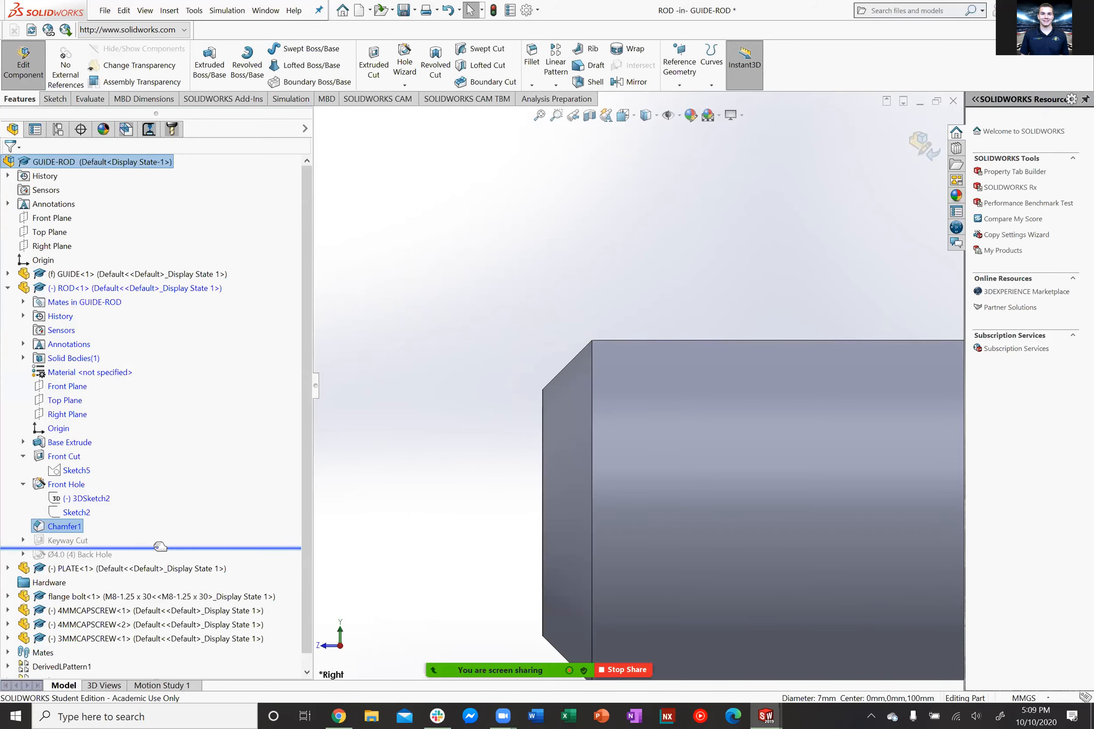
middle_drag(591, 422, 764, 401)
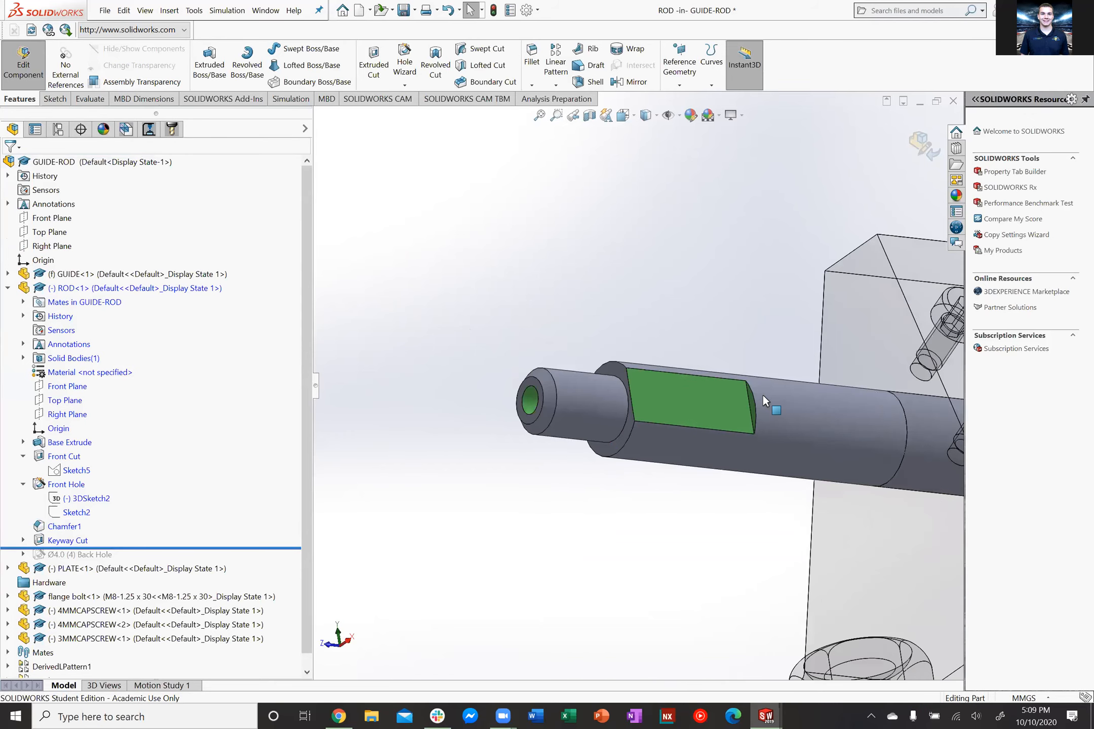
scroll(763, 396, down, 2)
Expand Keyway Cut and open its sketch for editing
right_click(42, 541)
click(24, 540)
click(68, 554)
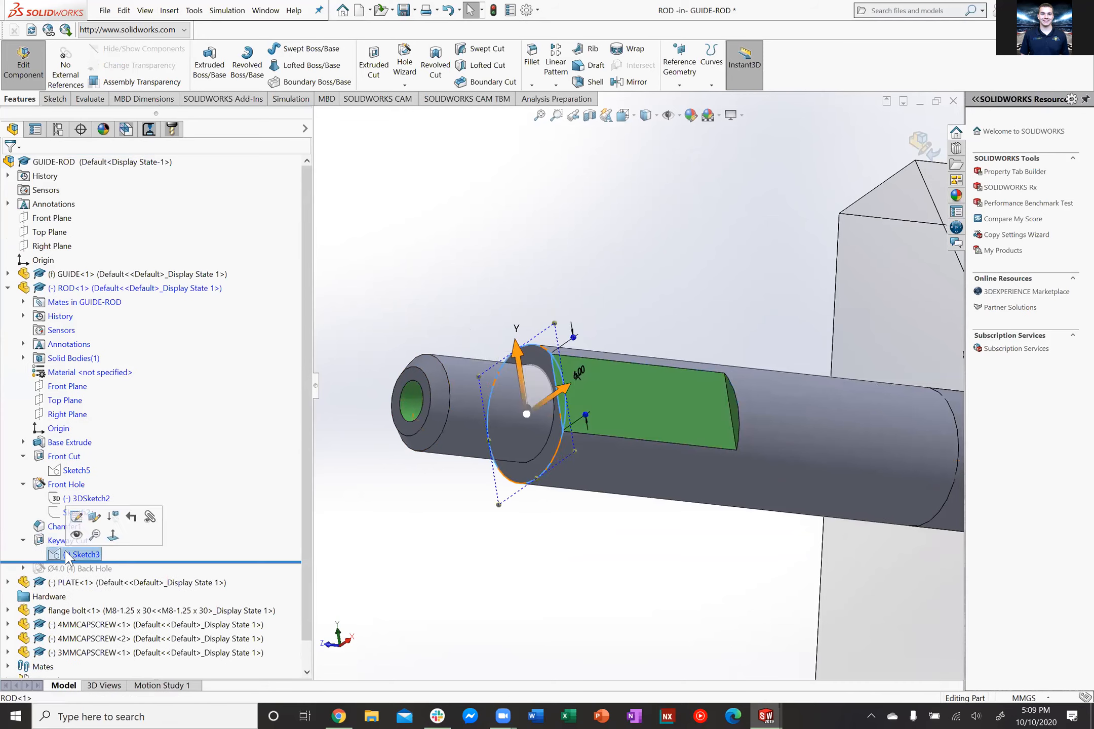
right_click(68, 555)
click(76, 455)
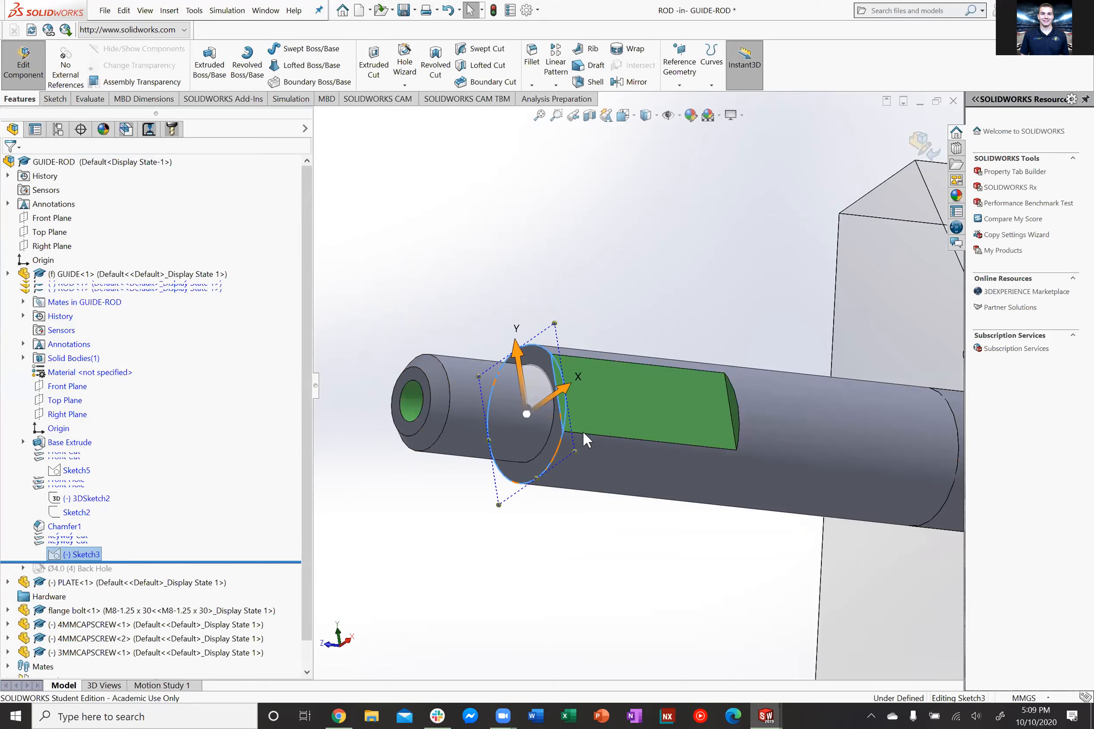
Examine the keyway sketch's circle and straight line on the rod's shoulder face from several angles
middle_drag(613, 269, 651, 299)
scroll(652, 344, down, 2)
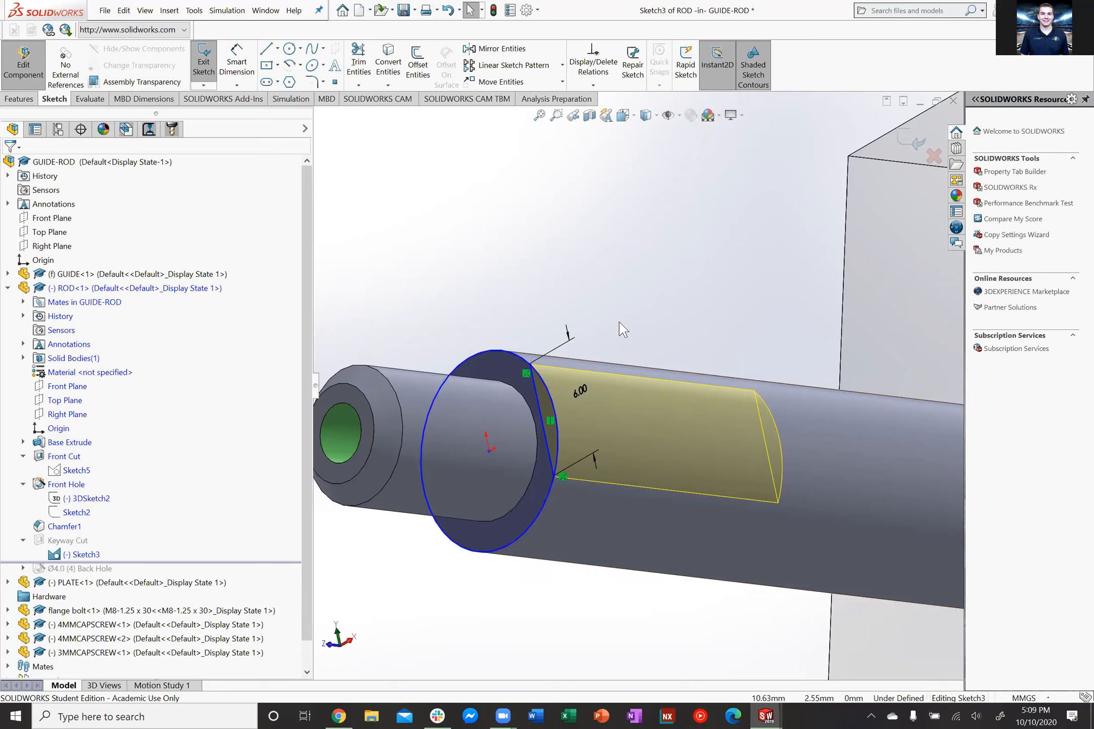
scroll(636, 321, up, 1)
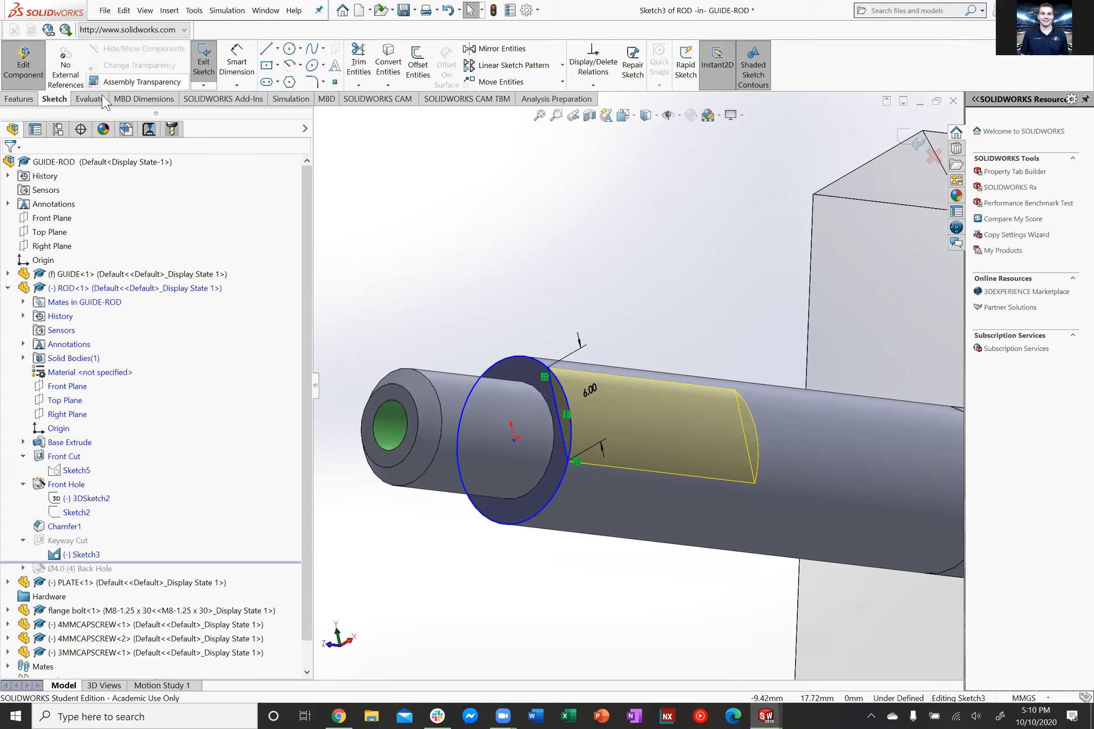
scroll(541, 394, down, 2)
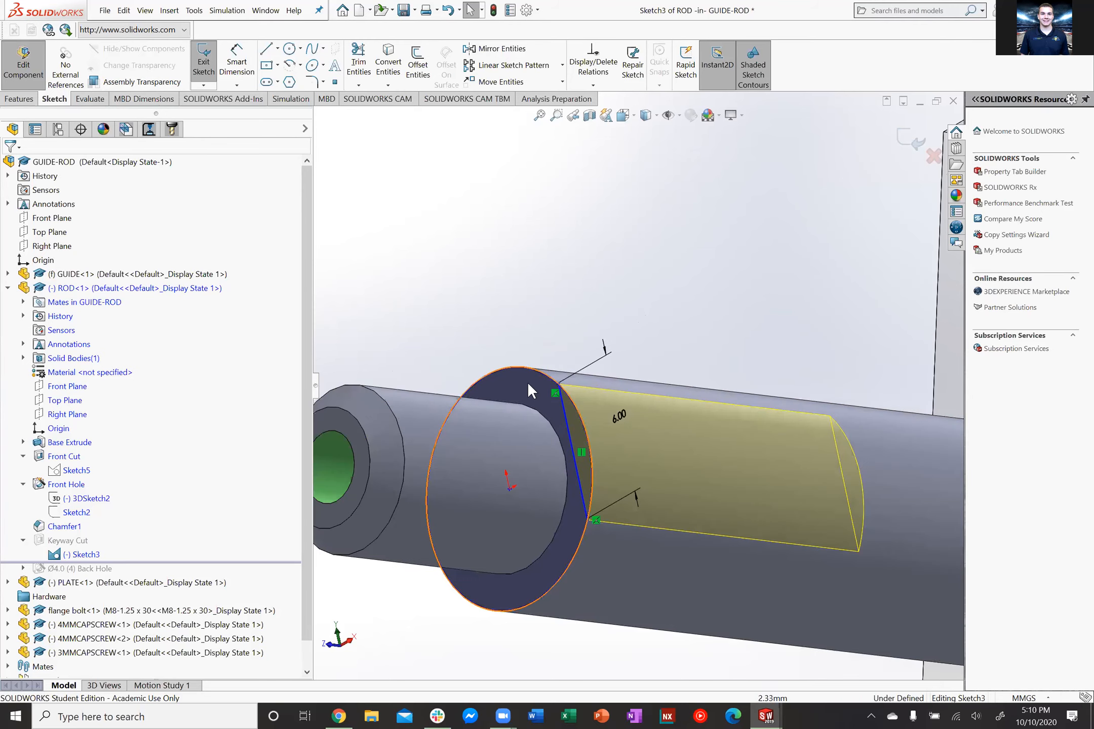
scroll(591, 316, up, 2)
middle_drag(593, 318, 611, 335)
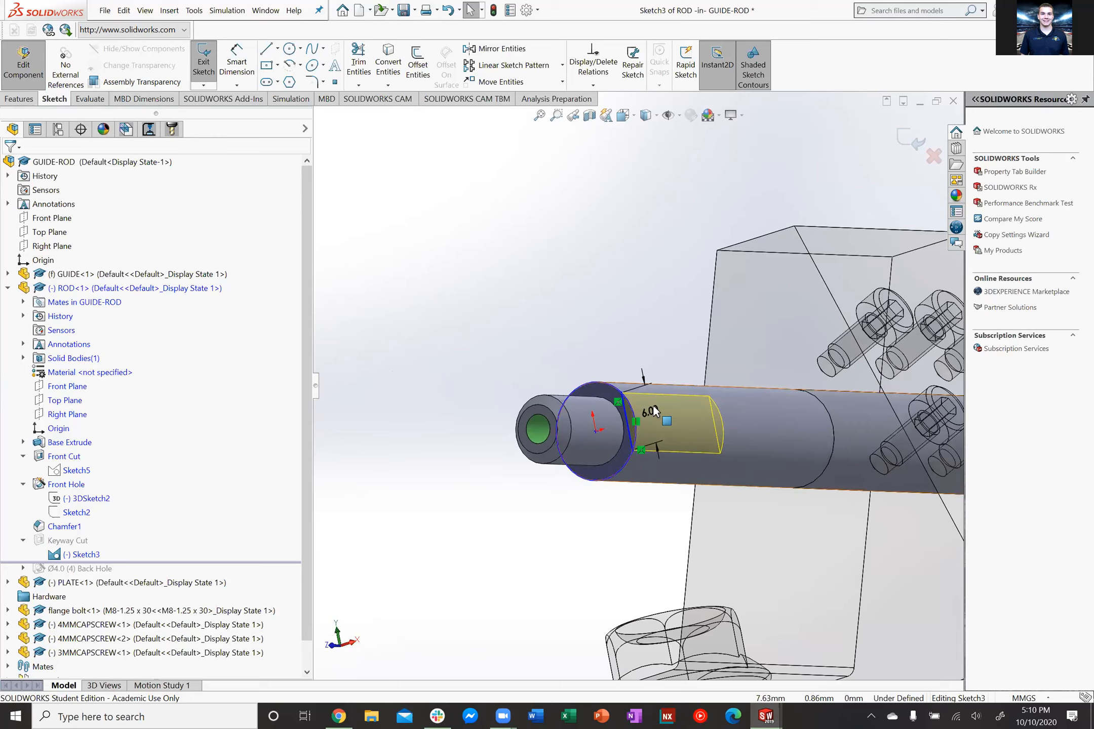
scroll(646, 410, down, 3)
Switch to the Front view and examine the keyway sketch's vertical line, its length dimension and the enclosed cut region
key(space)
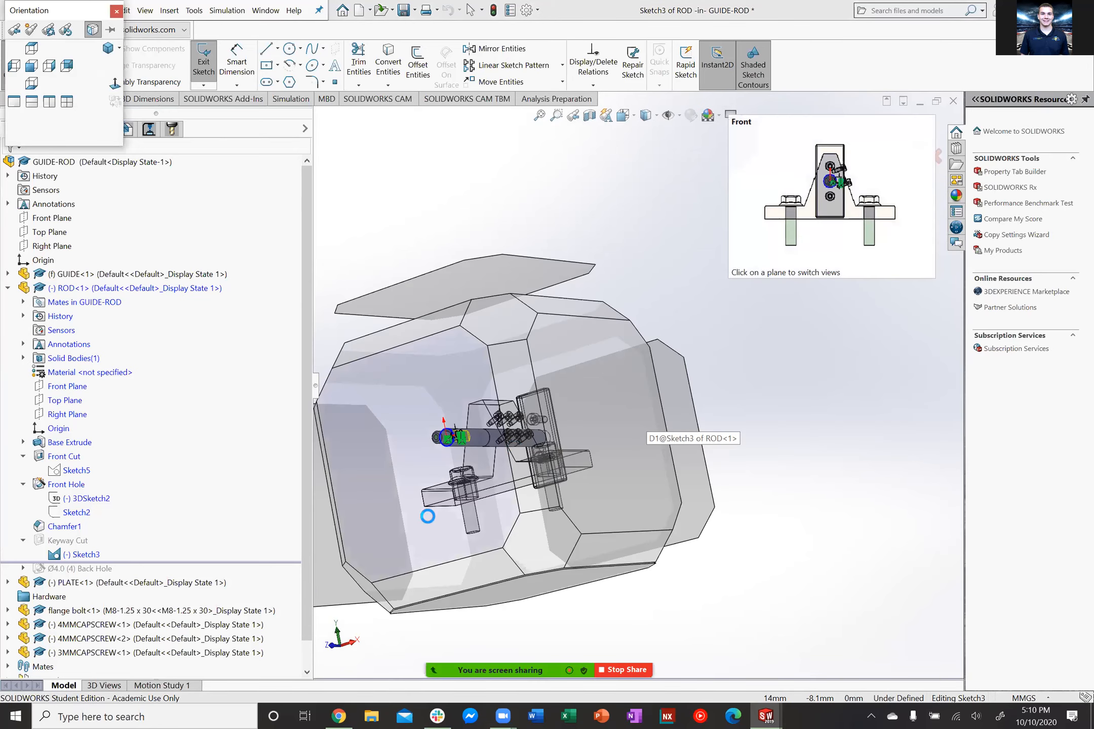
click(412, 549)
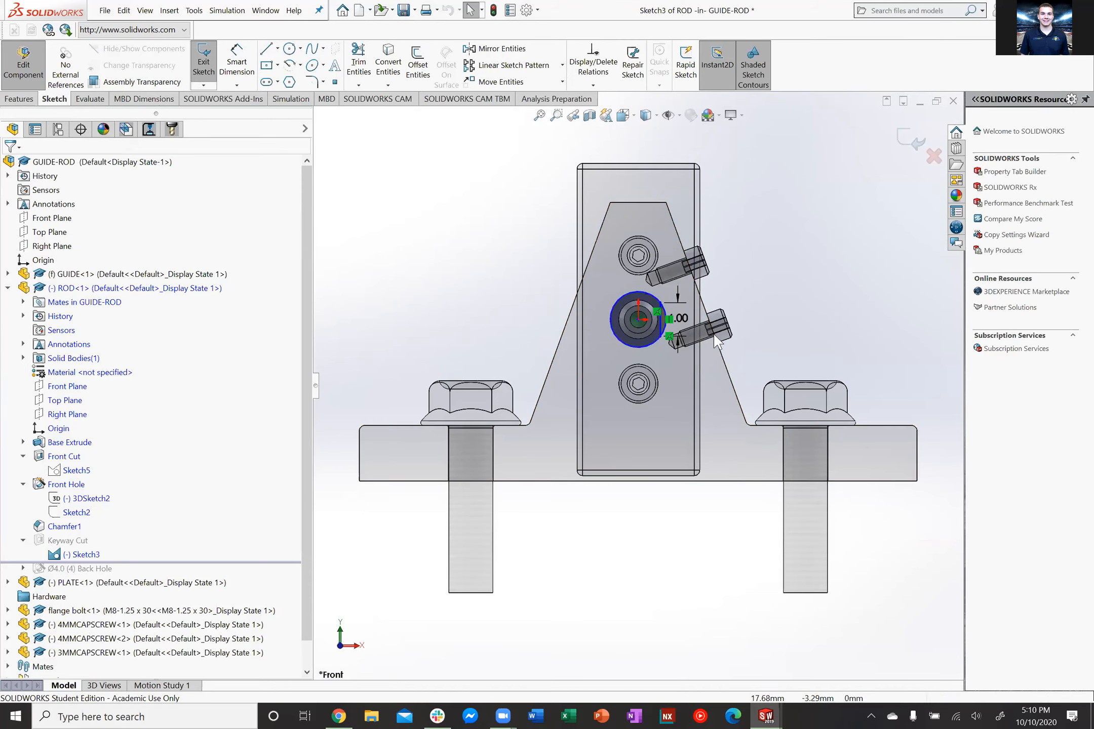
scroll(652, 317, down, 5)
scroll(652, 317, down, 3)
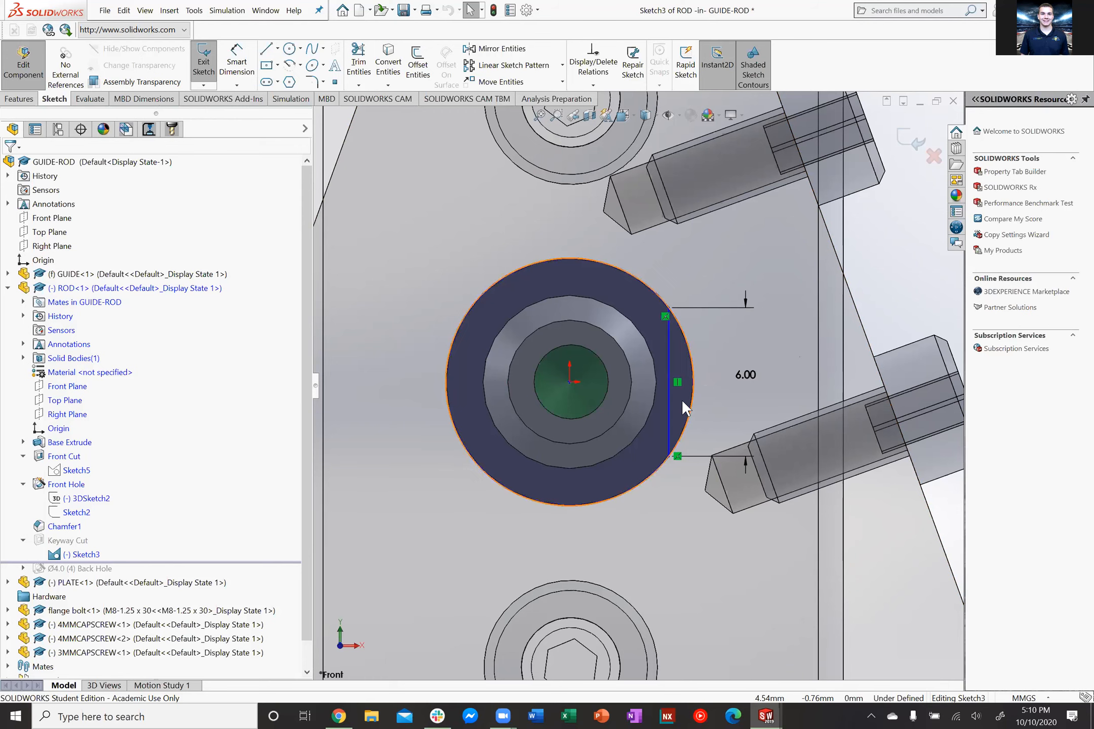
scroll(680, 387, up, 2)
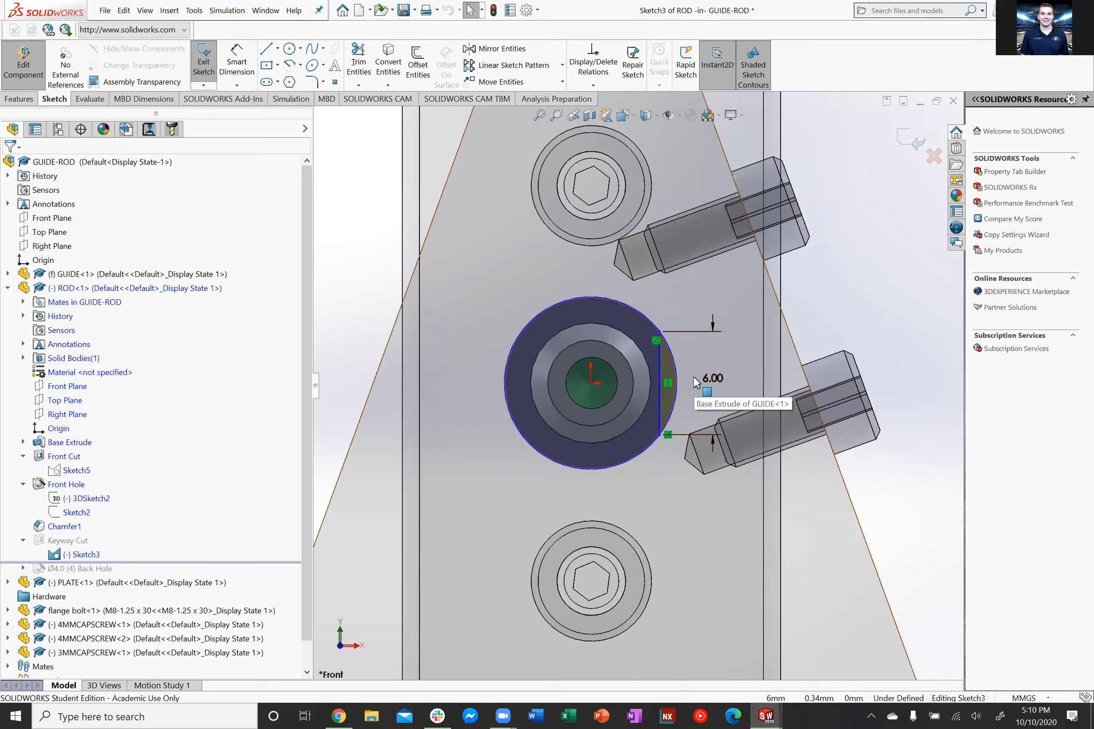
scroll(670, 375, down, 3)
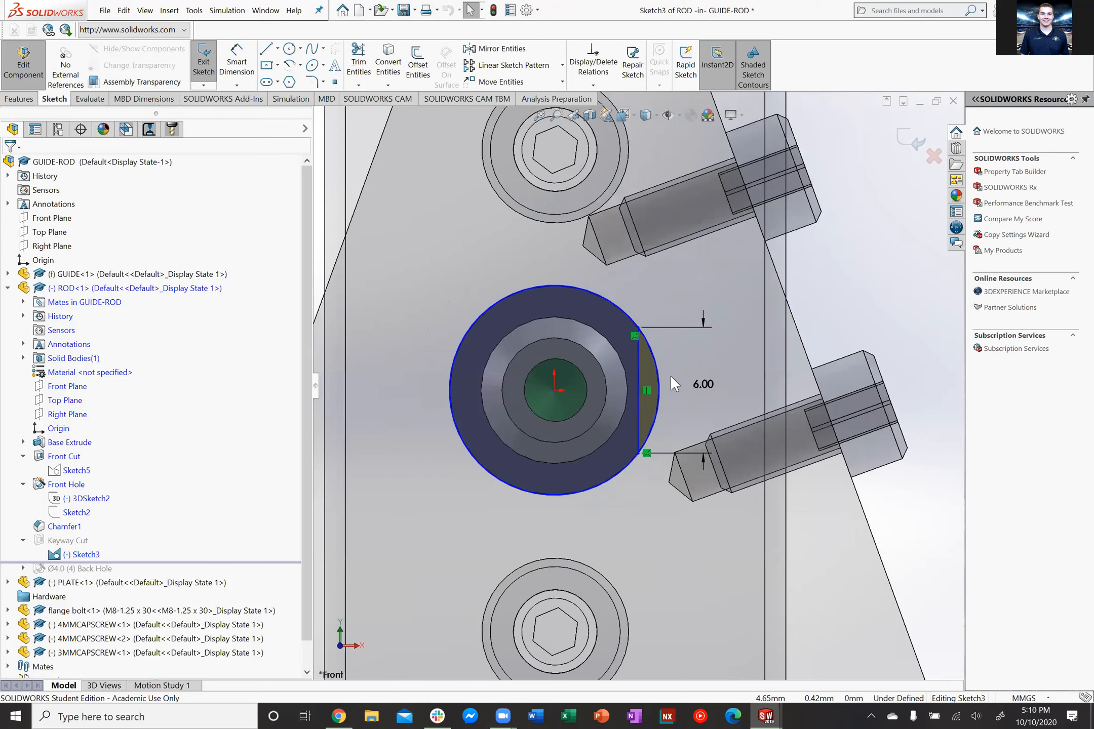
scroll(671, 379, up, 2)
scroll(706, 405, down, 5)
click(705, 406)
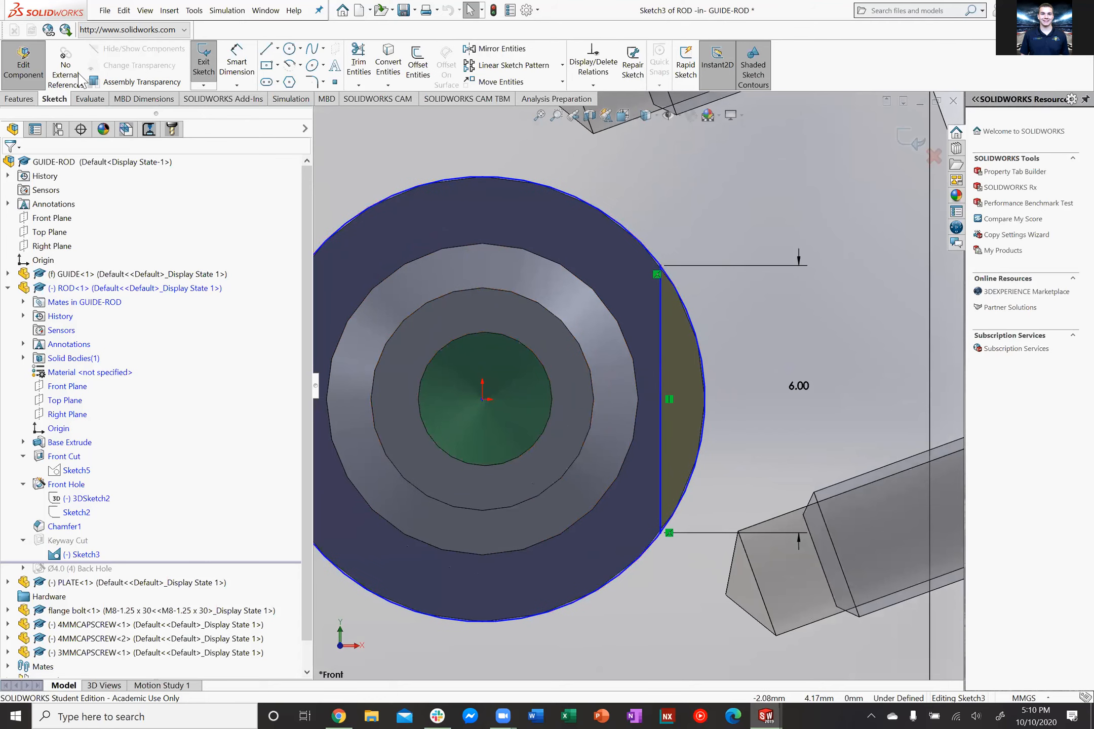
Finish editing the rod in context, return to the assembly and inspect the green keyway from an angle
click(16, 76)
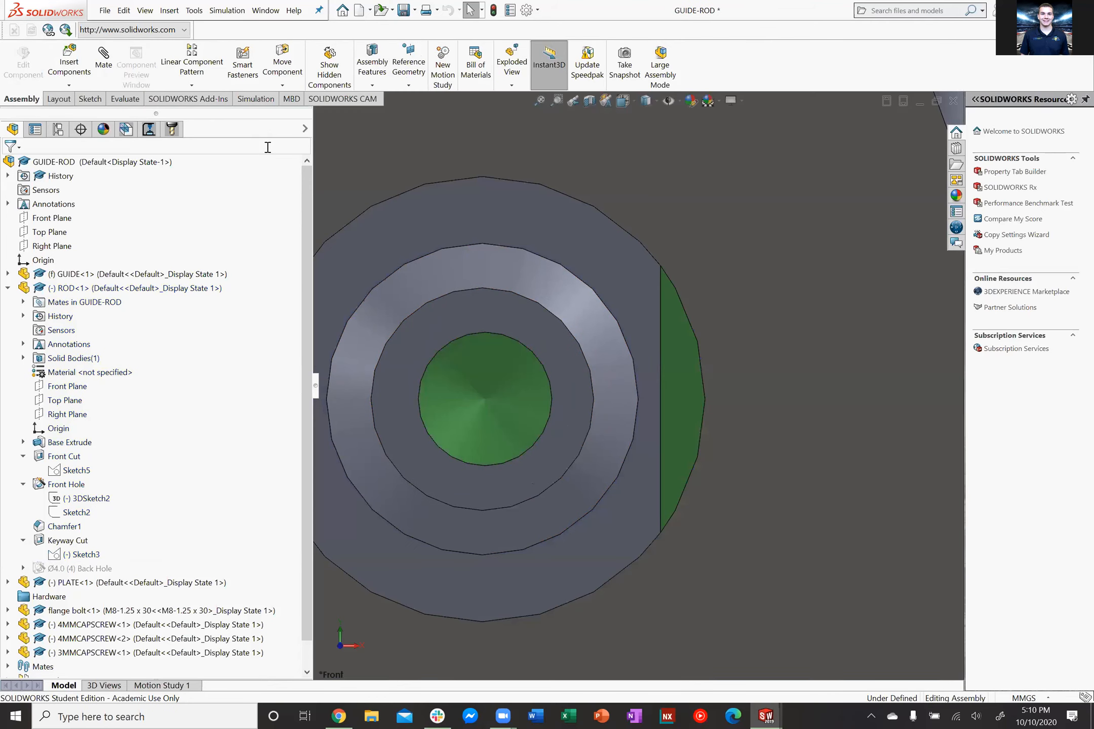
scroll(629, 184, up, 4)
middle_drag(629, 184, 607, 238)
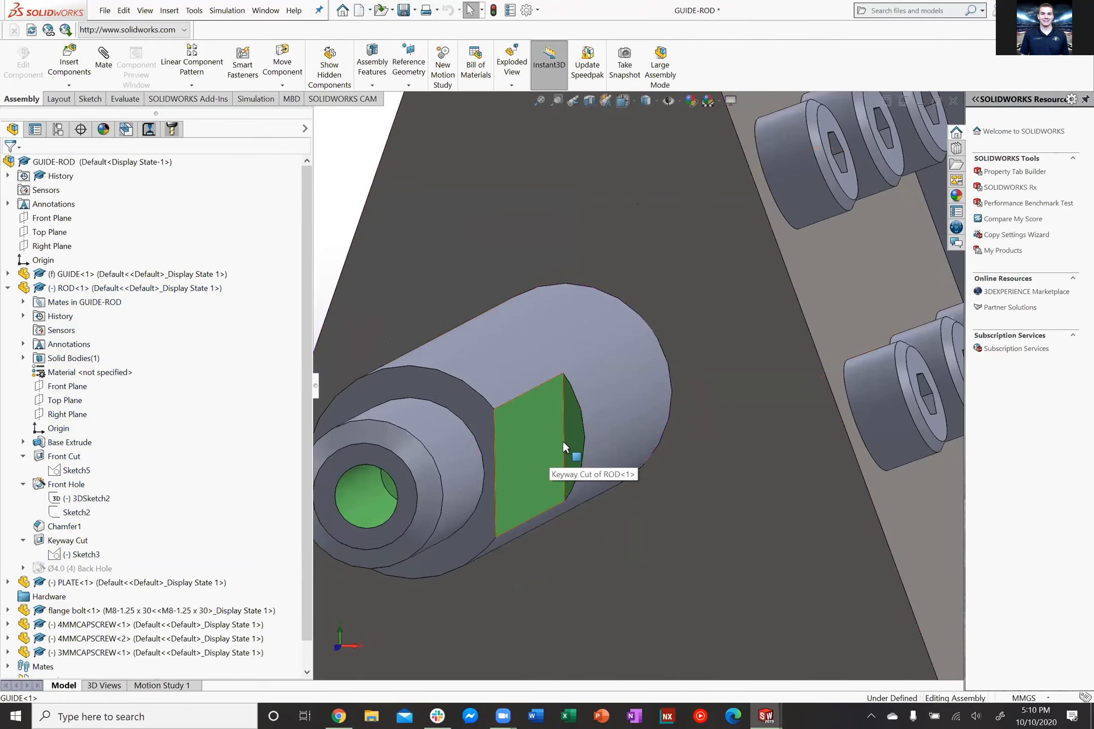
scroll(564, 436, down, 5)
scroll(564, 436, up, 4)
middle_drag(563, 436, 527, 451)
scroll(527, 452, down, 1)
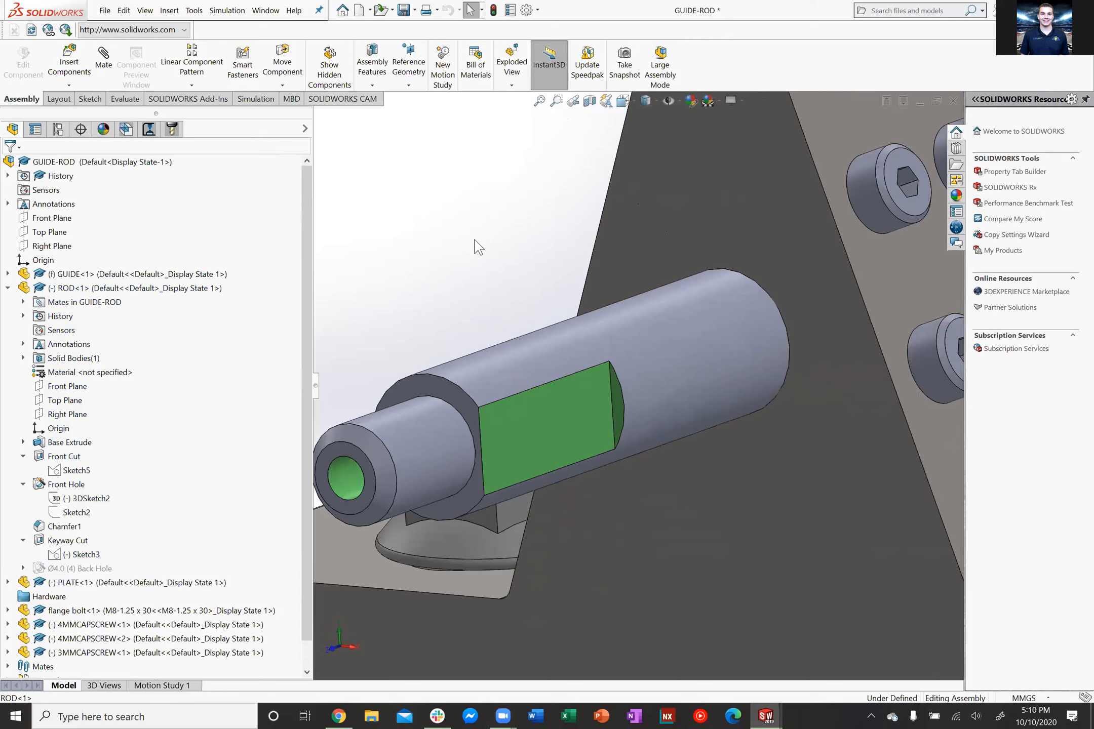
Examine the whole GUIDE-ROD assembly from an angle, including the rod's keyway, the cap screws and the flange bolts
scroll(193, 463, down, 1)
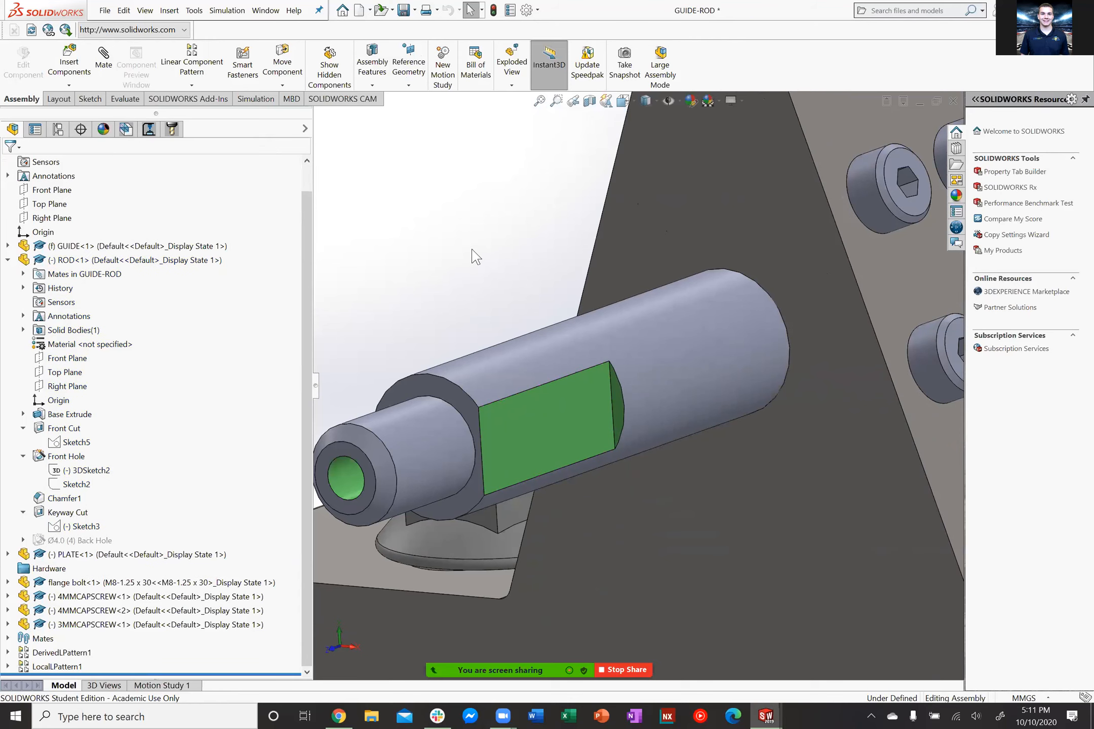
scroll(487, 261, up, 6)
mouse_move(539, 299)
middle_down()
mouse_move(501, 295)
mouse_move(525, 301)
middle_up()
scroll(501, 295, up, 1)
middle_drag(606, 244, 628, 283)
scroll(628, 283, up, 1)
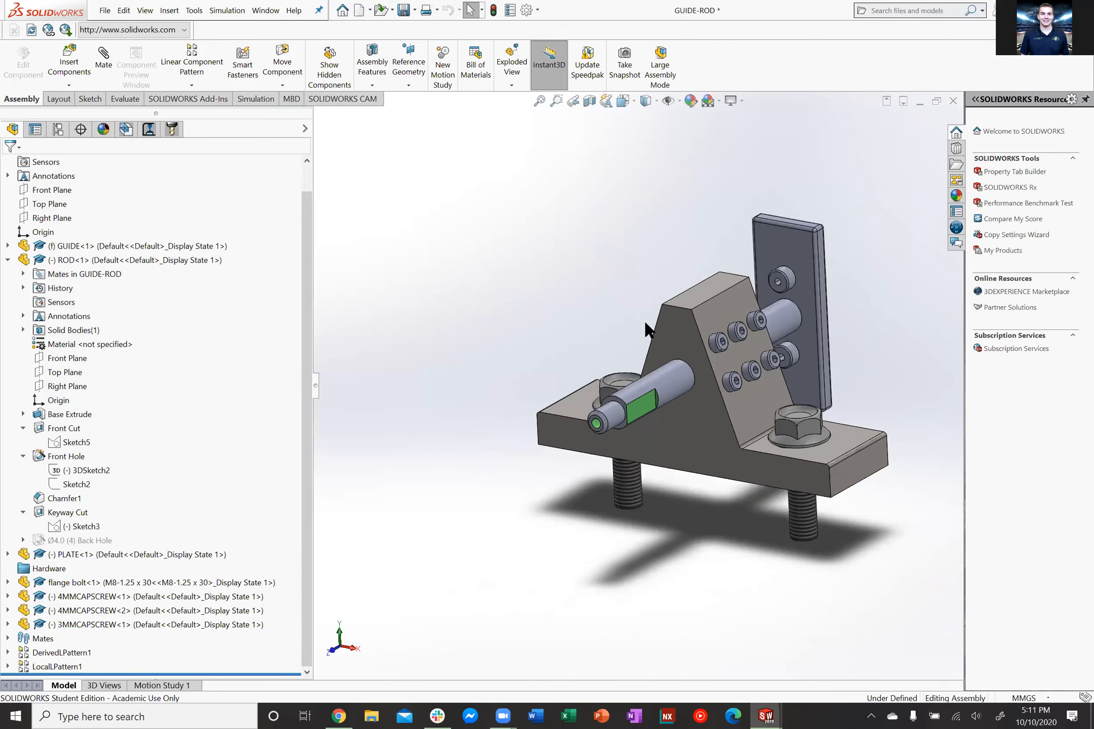
scroll(755, 351, down, 2)
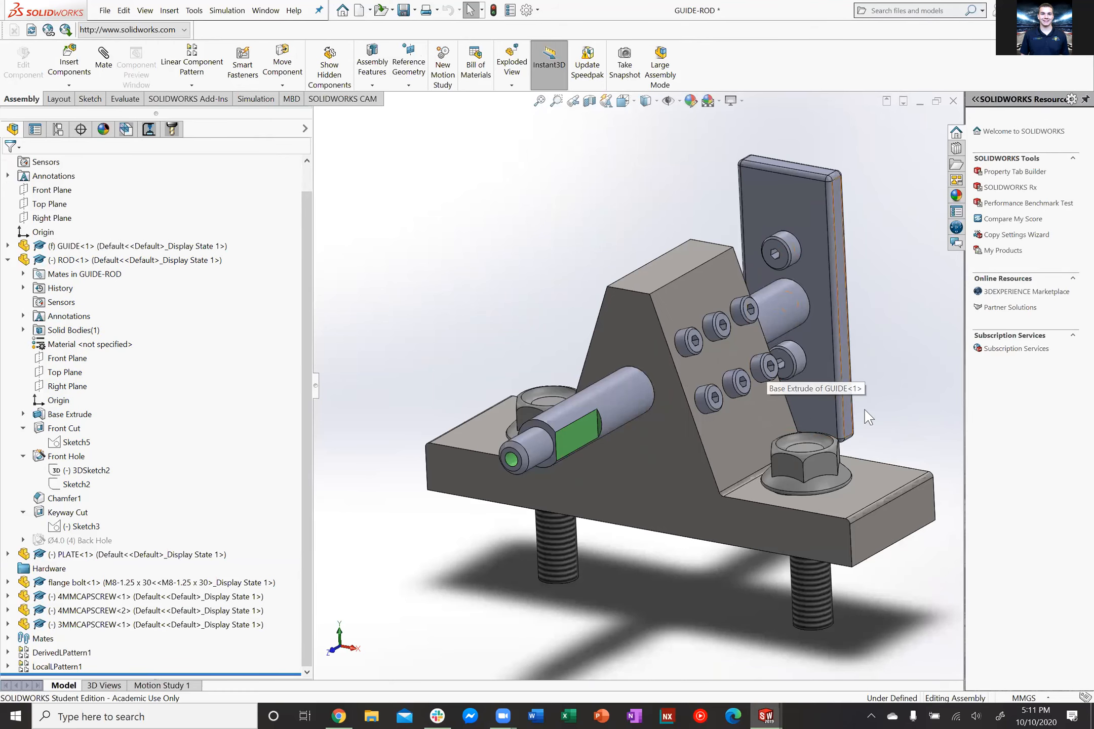
middle_drag(811, 347, 888, 415)
Slide the rod with its plate back out of the guide's hole until the two are separated
drag(597, 404, 830, 366)
click(827, 361)
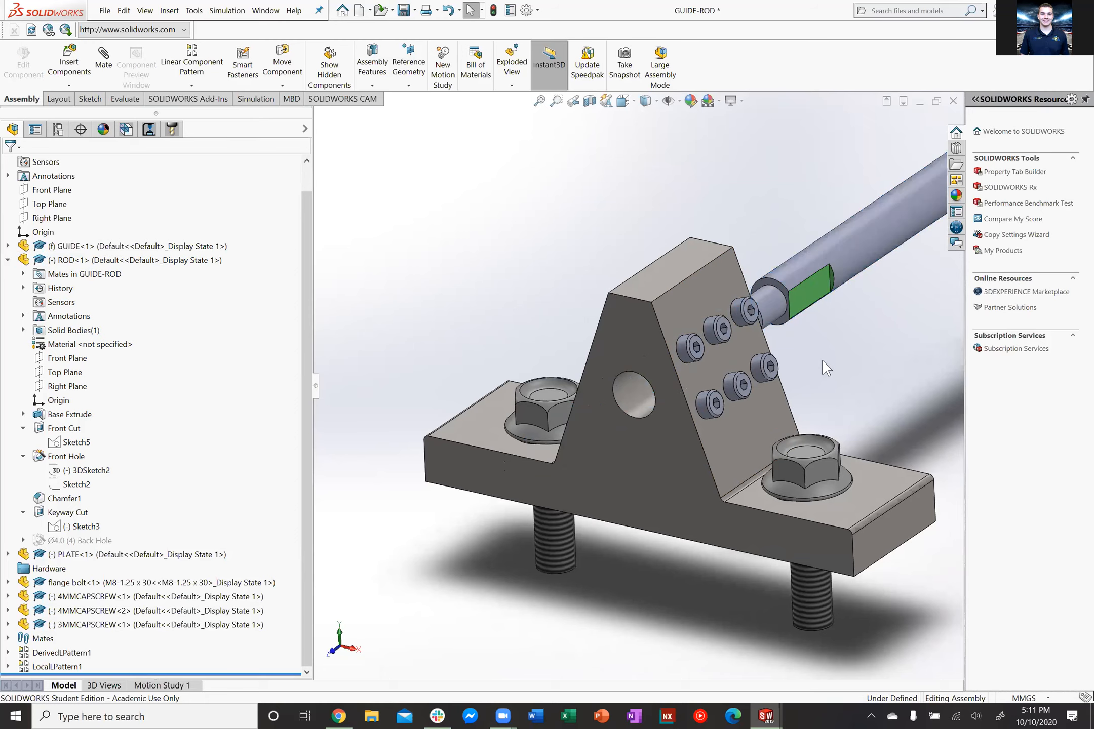
scroll(810, 356, up, 4)
middle_drag(791, 345, 786, 292)
scroll(786, 291, down, 2)
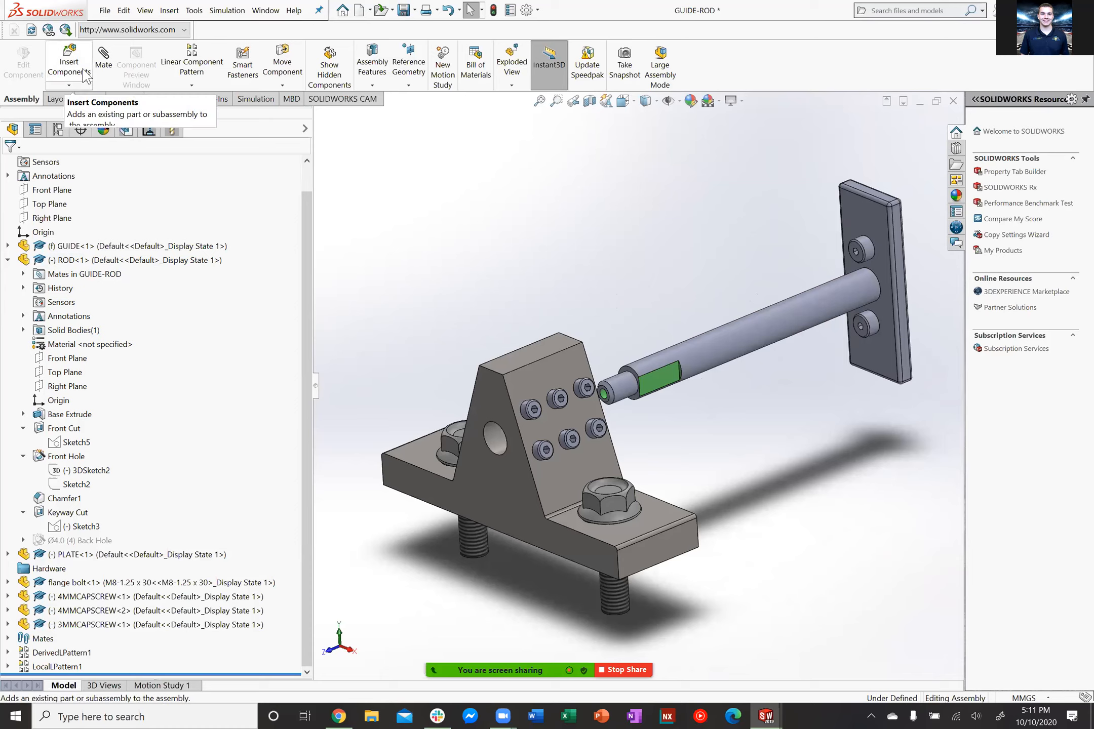
click(69, 65)
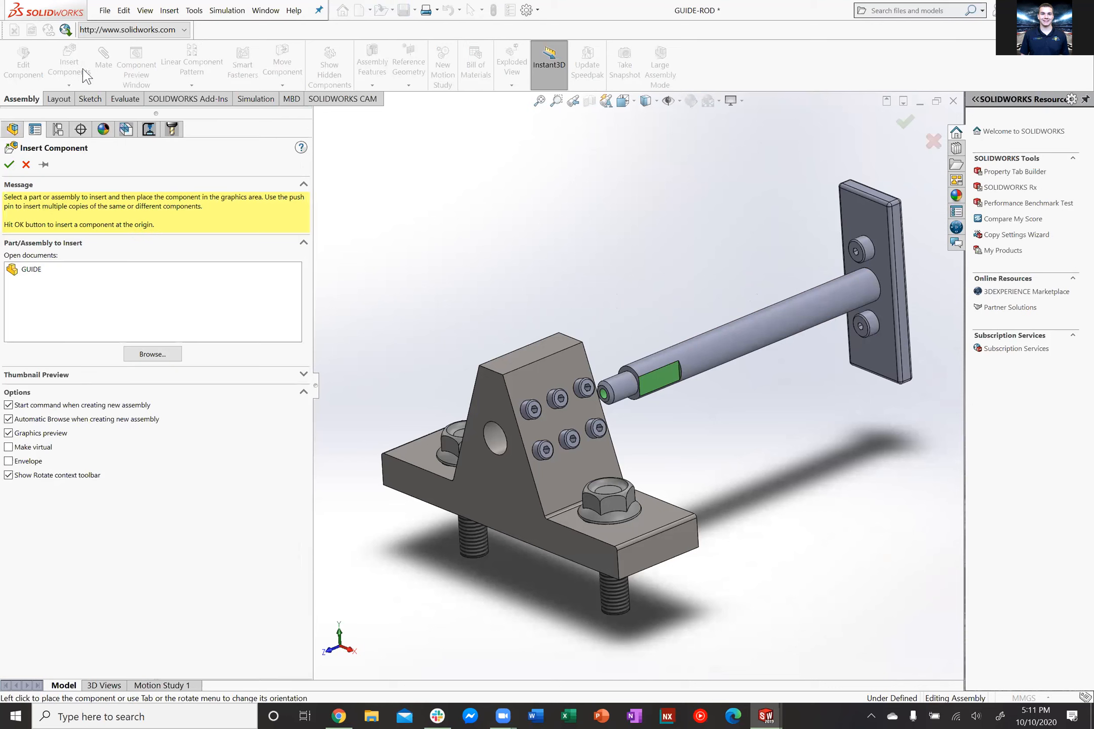
click(38, 271)
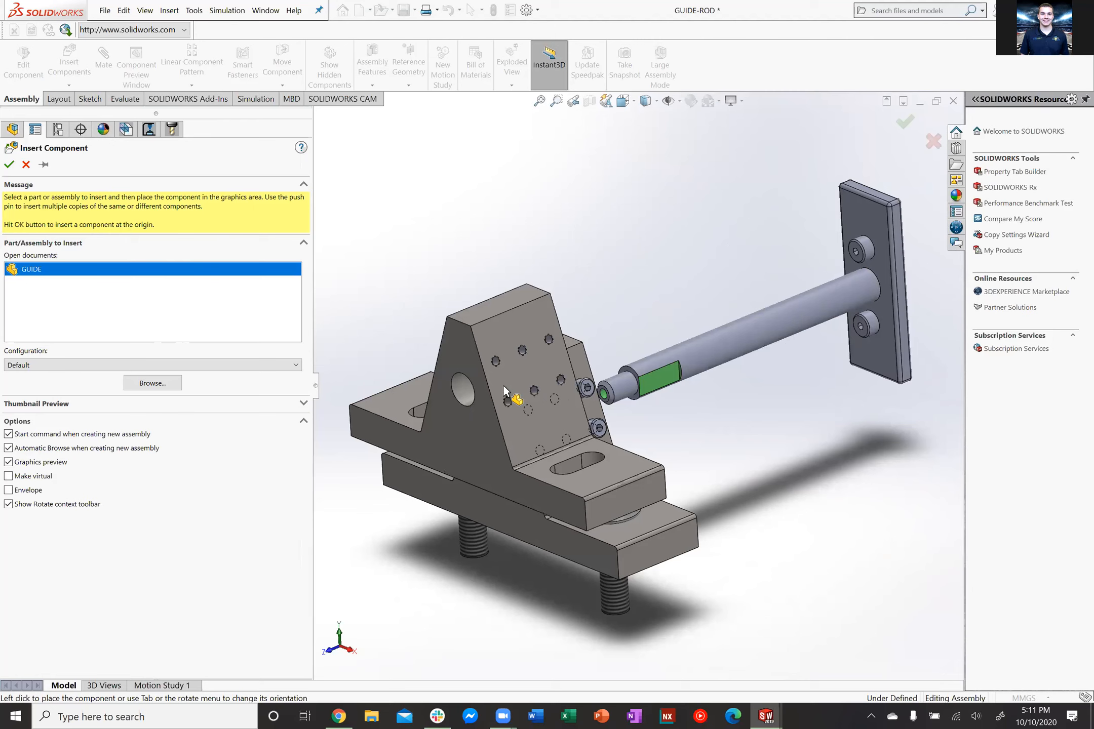
key(Escape)
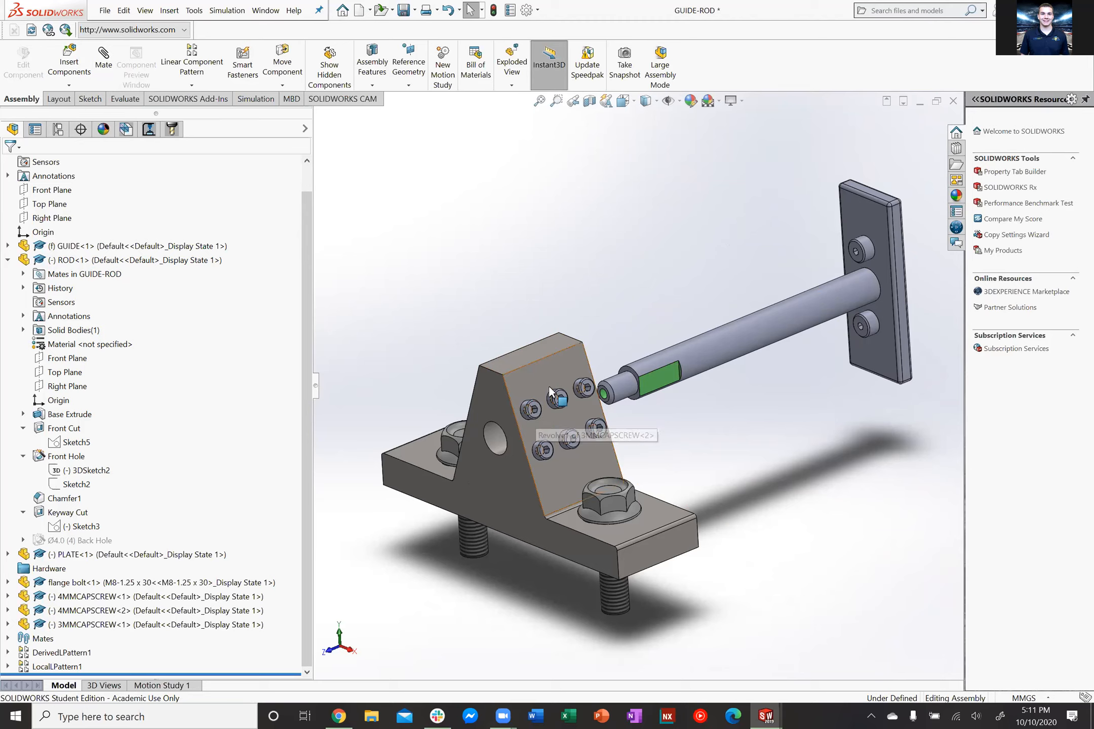
Insert two extra copies of the GUIDE part above the assembly, keeping the Insert Component command pinned between placements
click(68, 63)
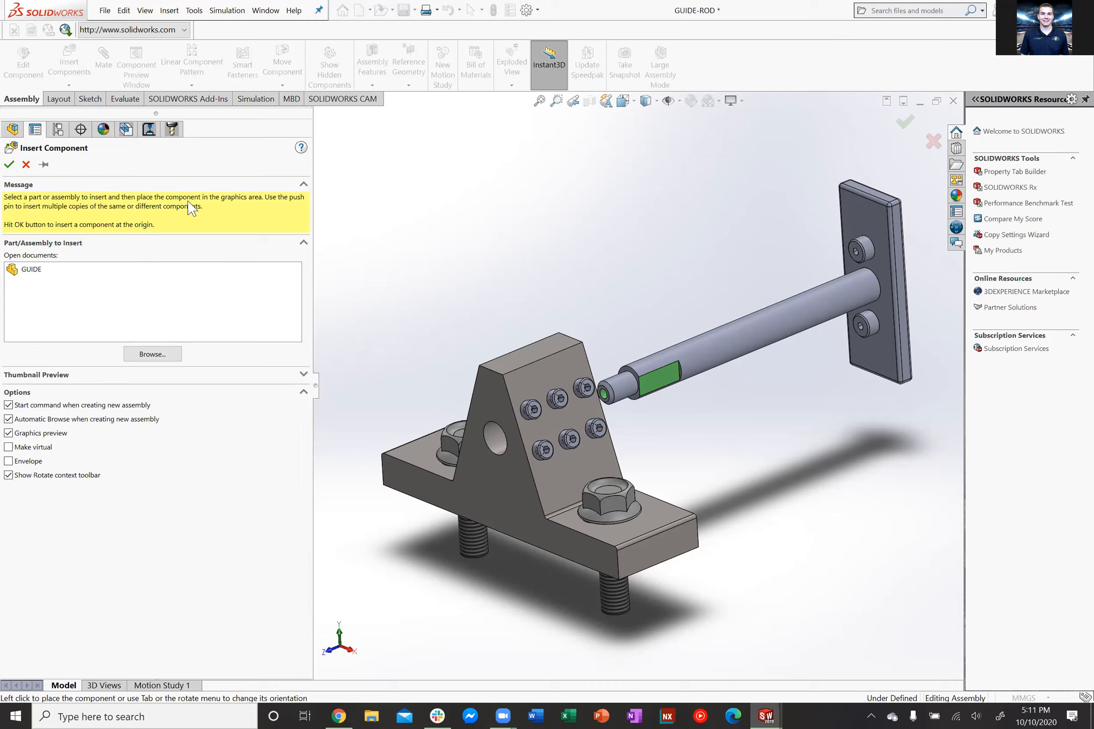
click(43, 164)
click(34, 270)
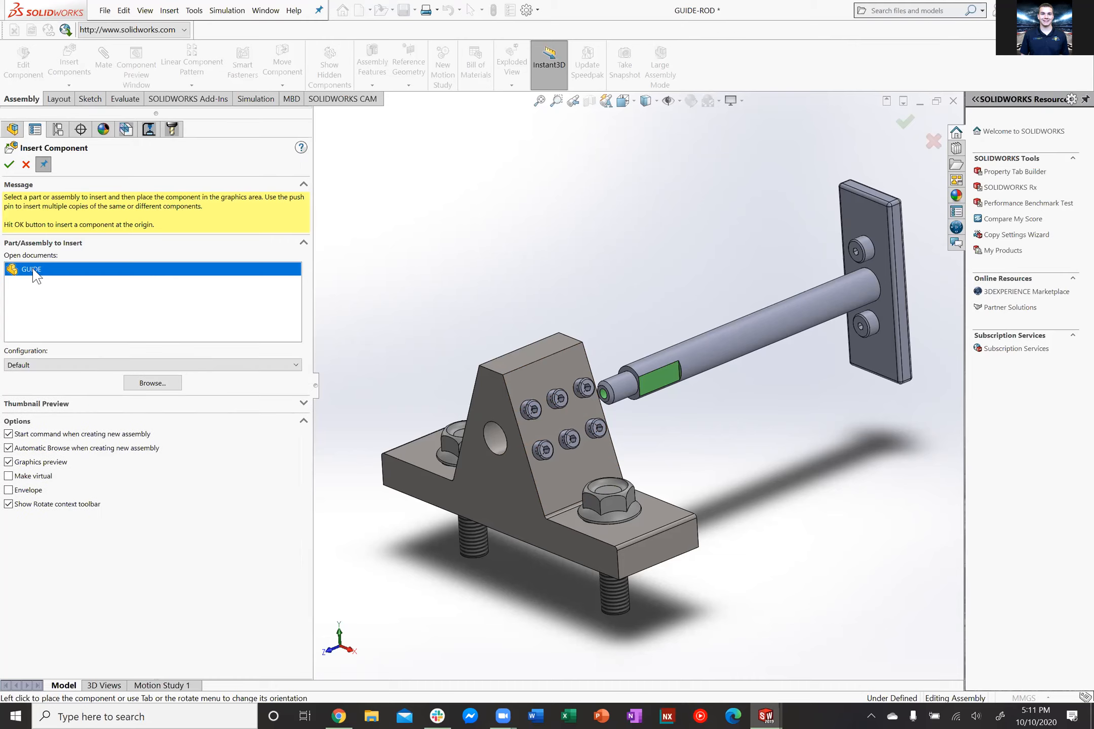
click(398, 213)
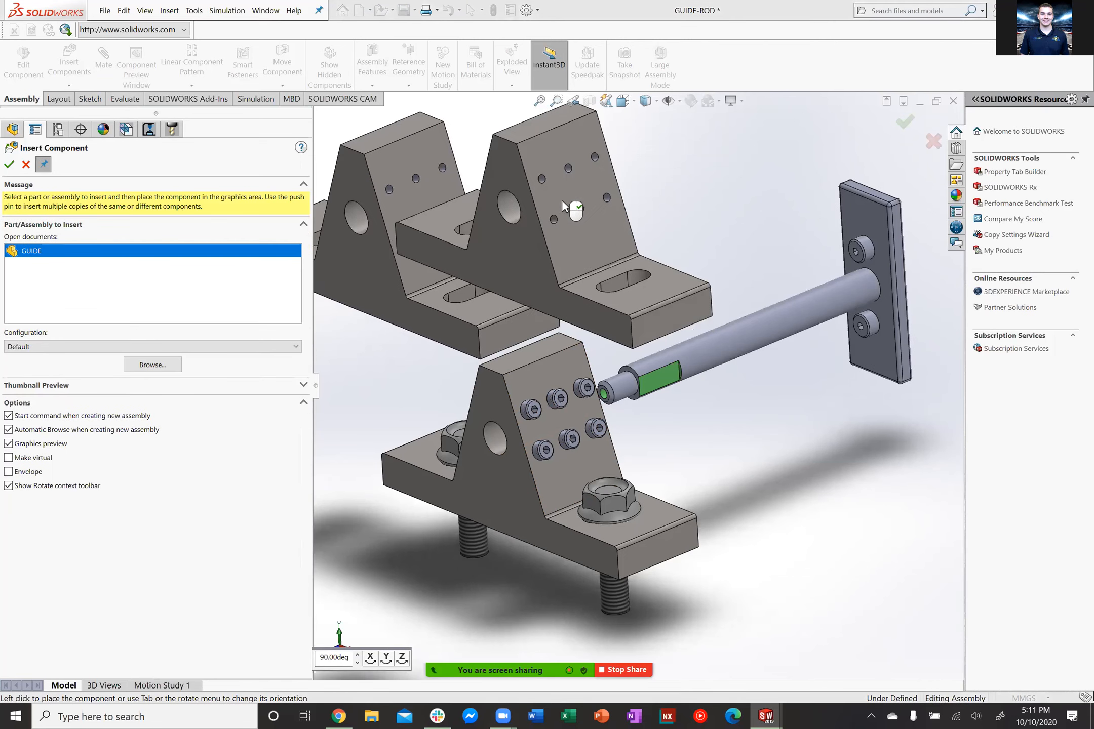
click(594, 191)
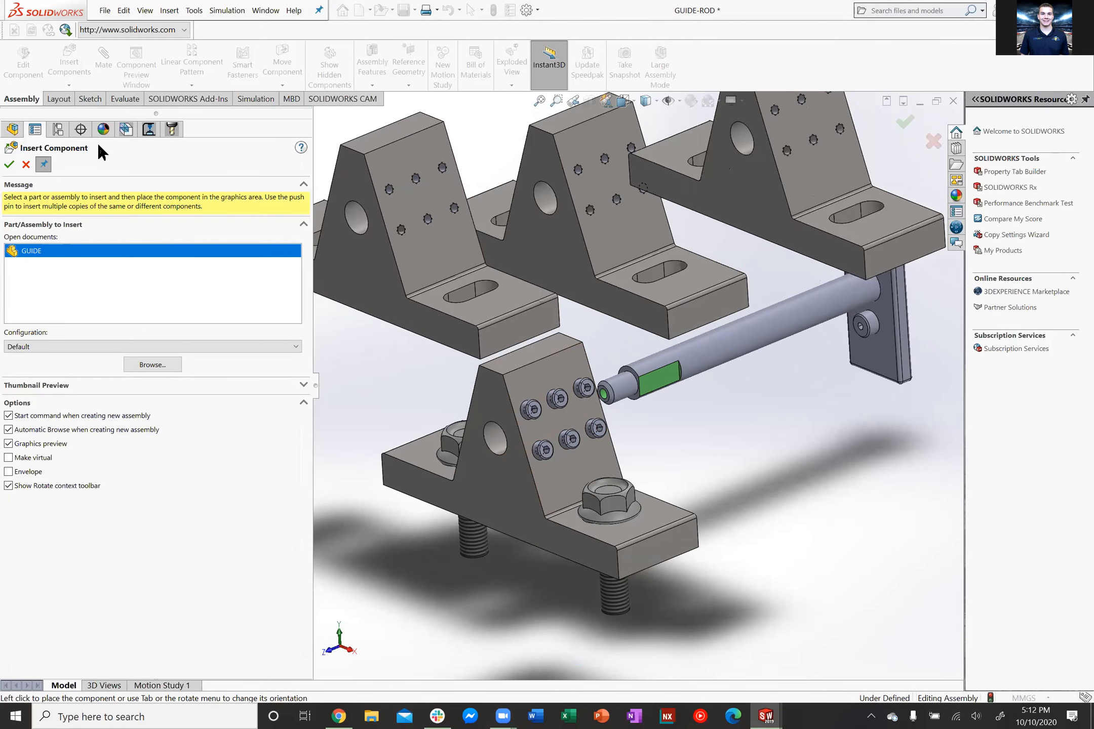
click(9, 164)
scroll(681, 209, up, 4)
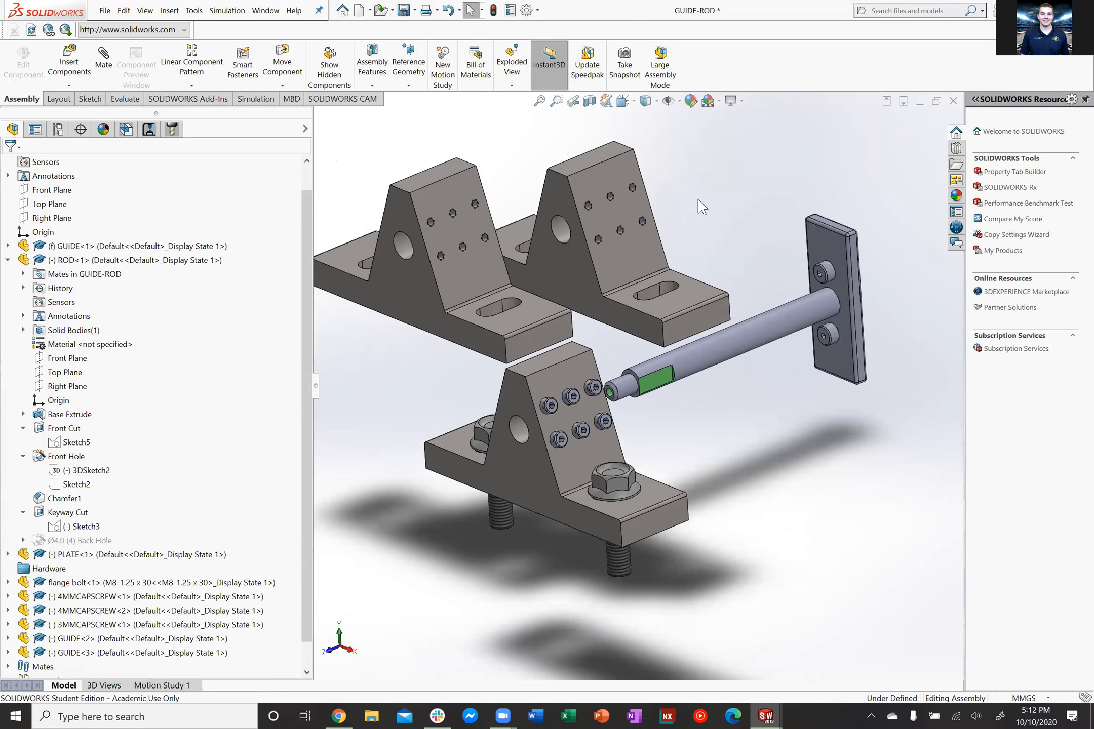
Select both extra GUIDE copies together and delete them from the assembly
drag(701, 172, 400, 369)
click(700, 202)
drag(709, 170, 501, 263)
key(Delete)
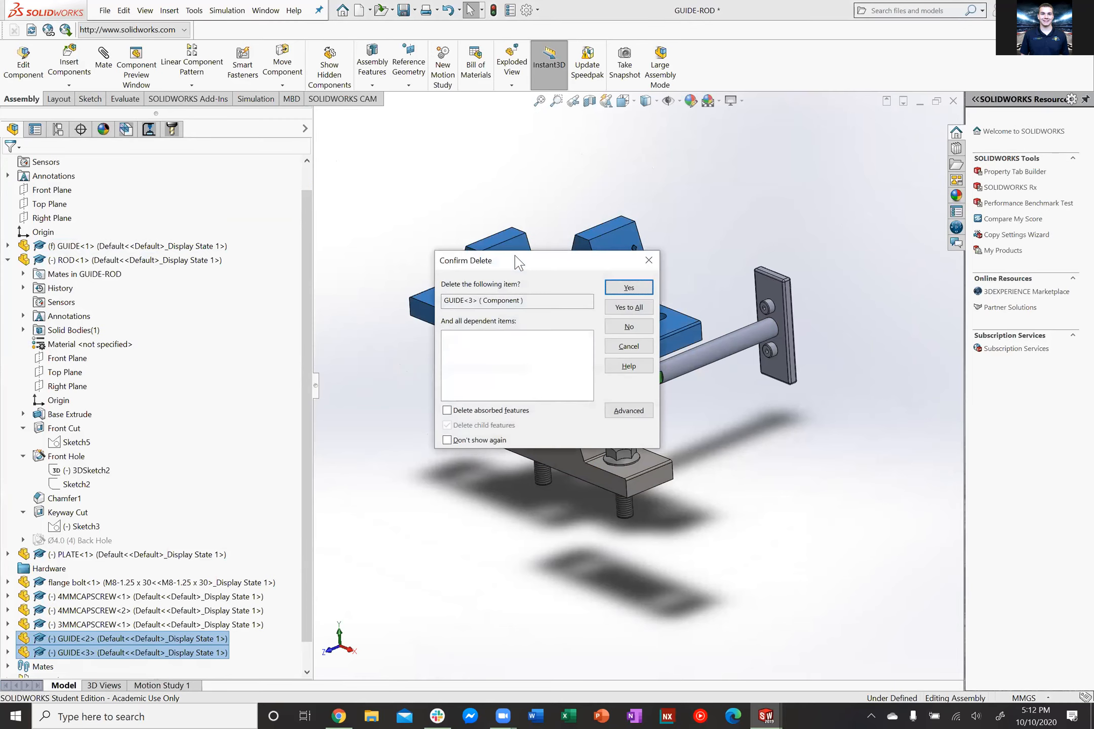
key(Return)
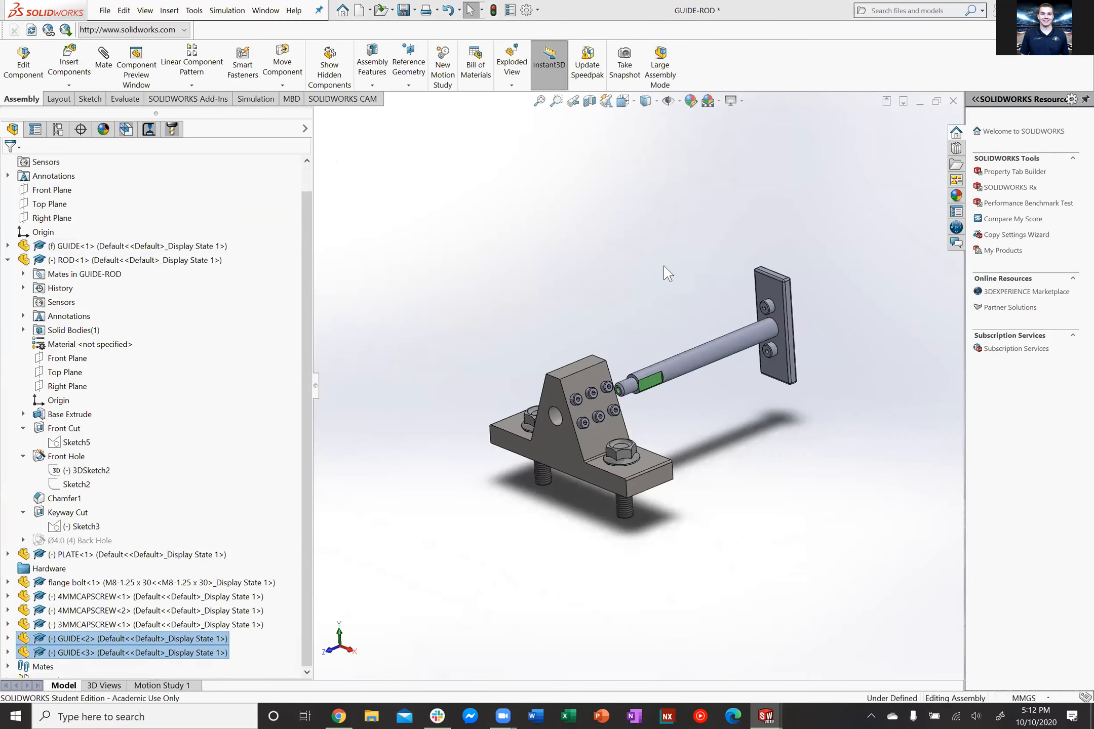
Highlight DerivedLPattern1 and LocalLPattern1 in turn to examine which screws and bolts each pattern covers
scroll(567, 420, down, 4)
scroll(566, 421, up, 3)
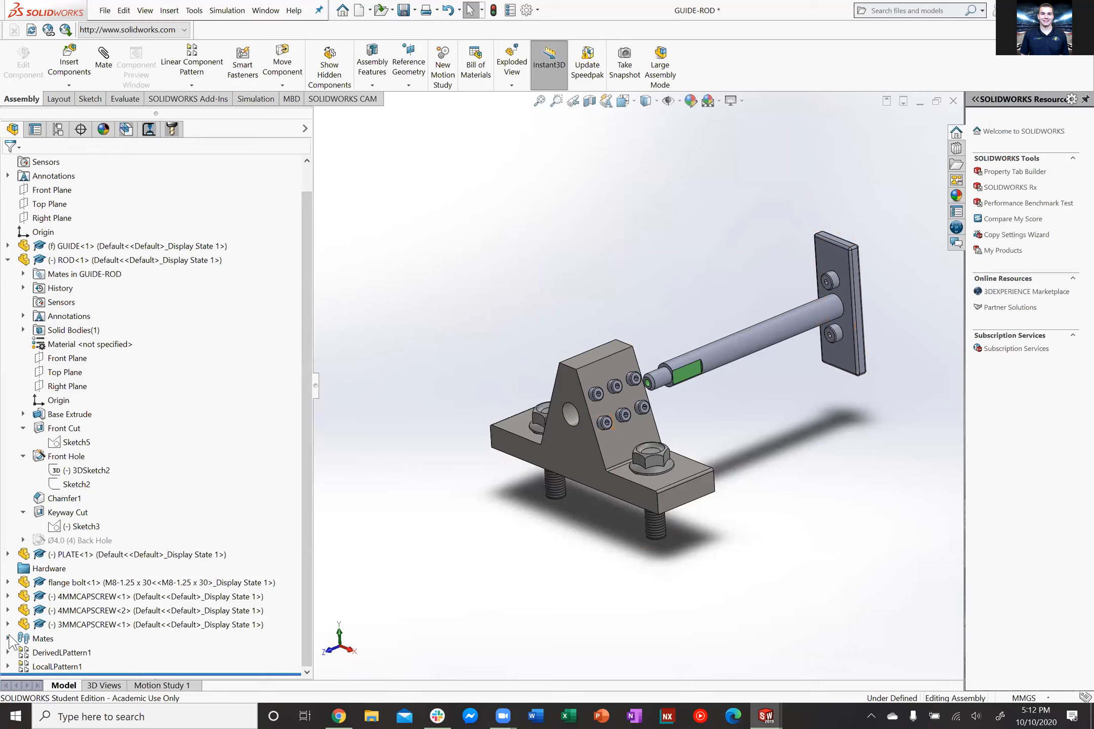
click(43, 653)
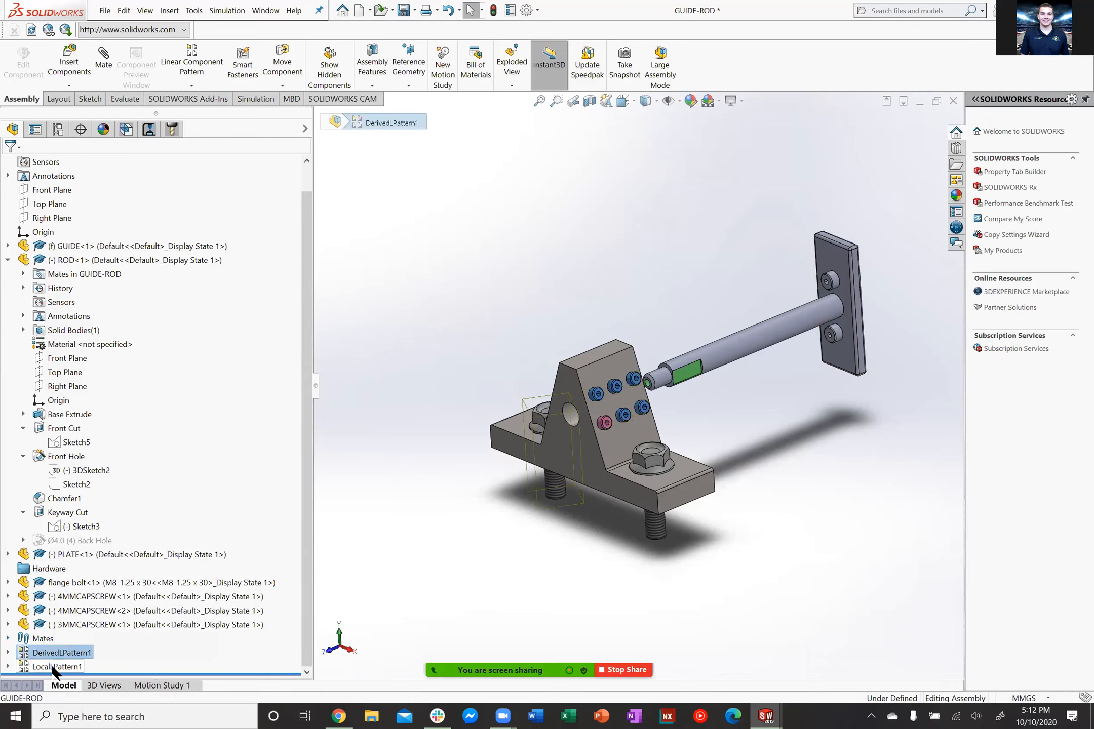
click(55, 667)
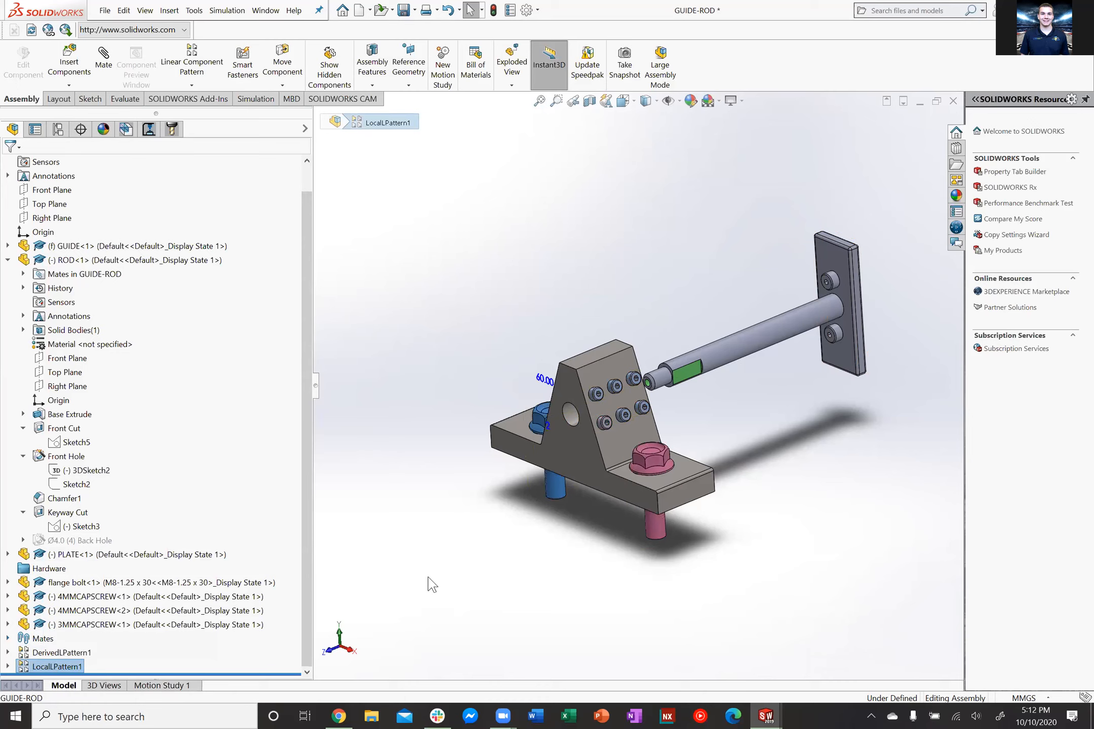
click(462, 557)
scroll(602, 431, down, 3)
scroll(597, 480, down, 1)
middle_drag(596, 481, 617, 493)
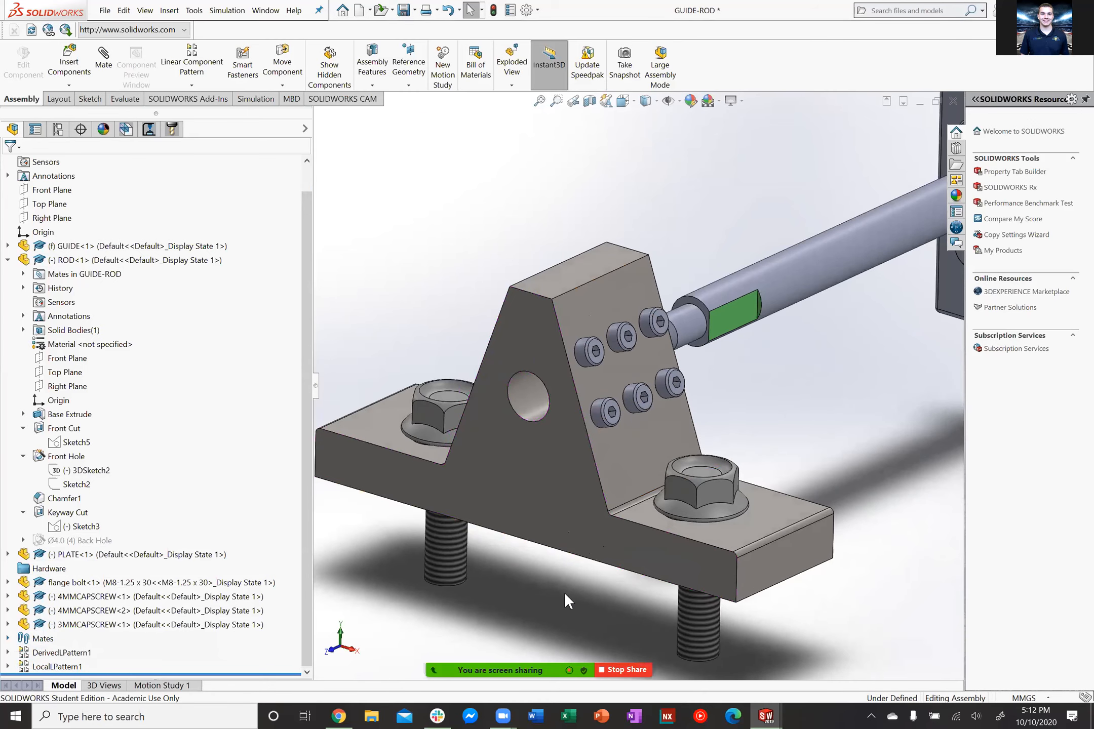
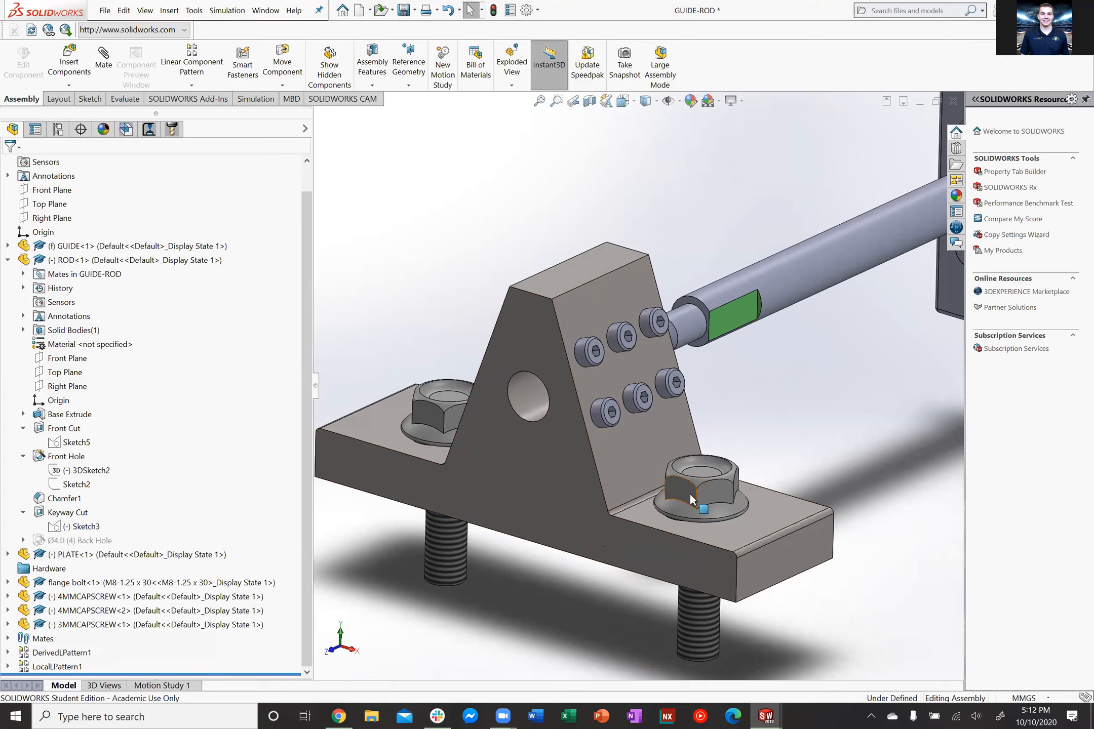
Inspect the flange bolt on the guide's base and review the assembly's list of mates
scroll(632, 395, down, 3)
scroll(638, 445, down, 3)
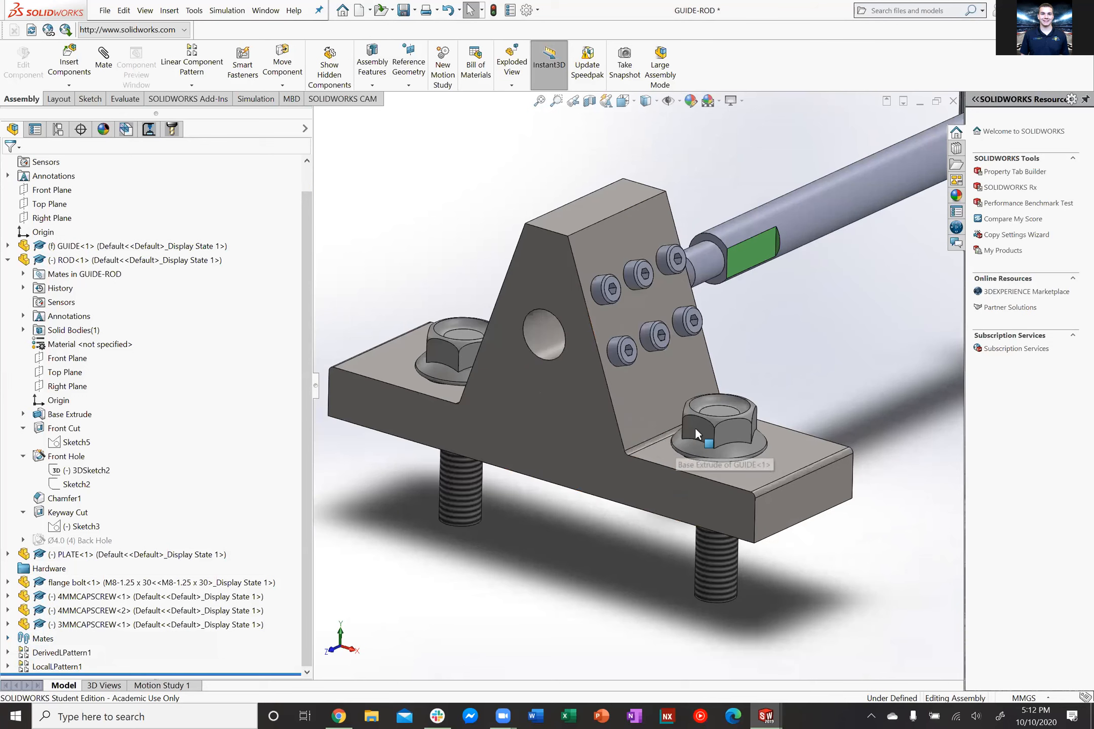
click(696, 428)
click(878, 305)
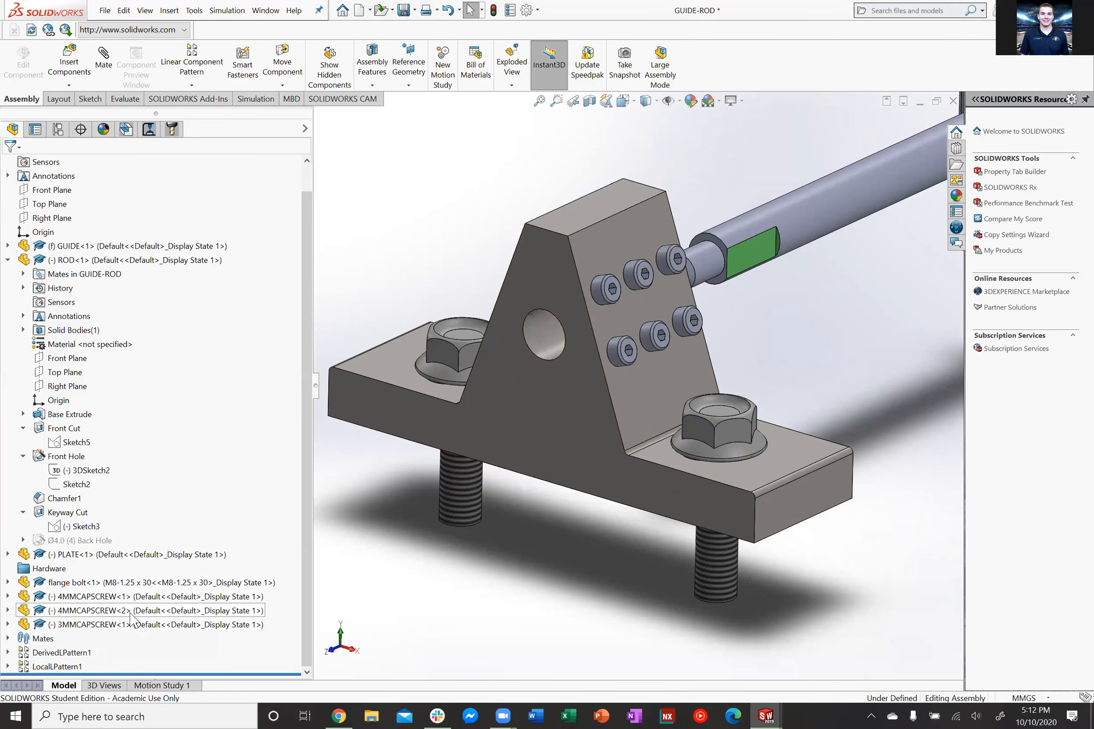
click(8, 638)
scroll(76, 506, up, 2)
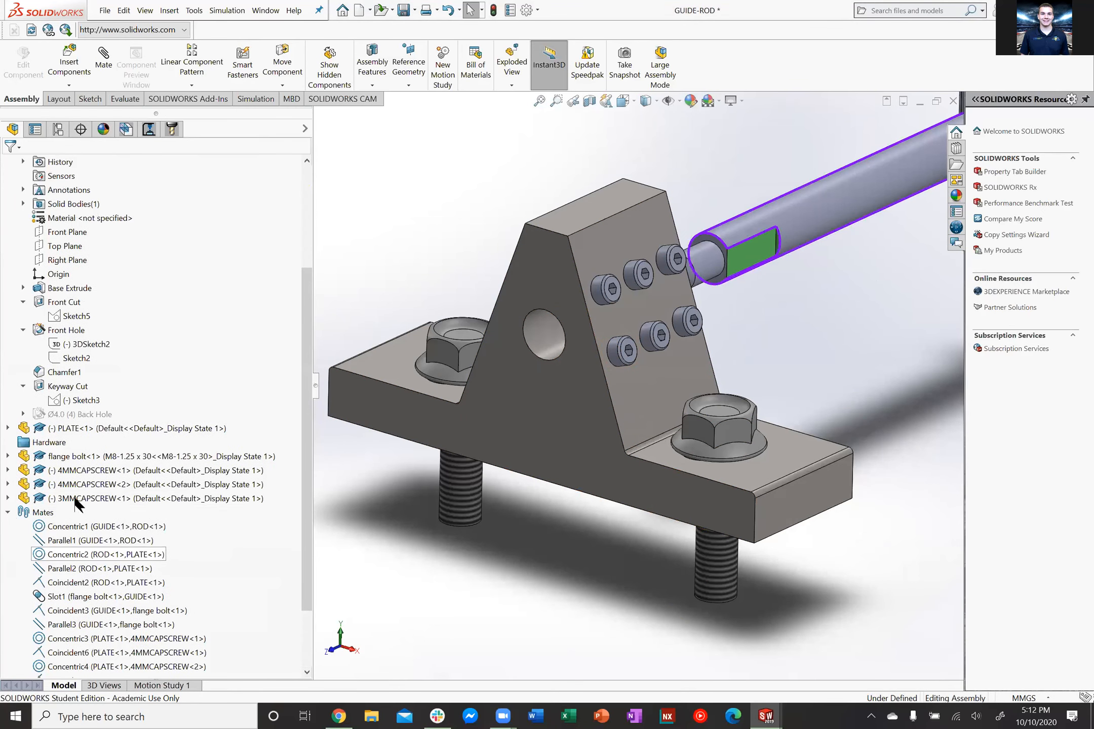
click(9, 522)
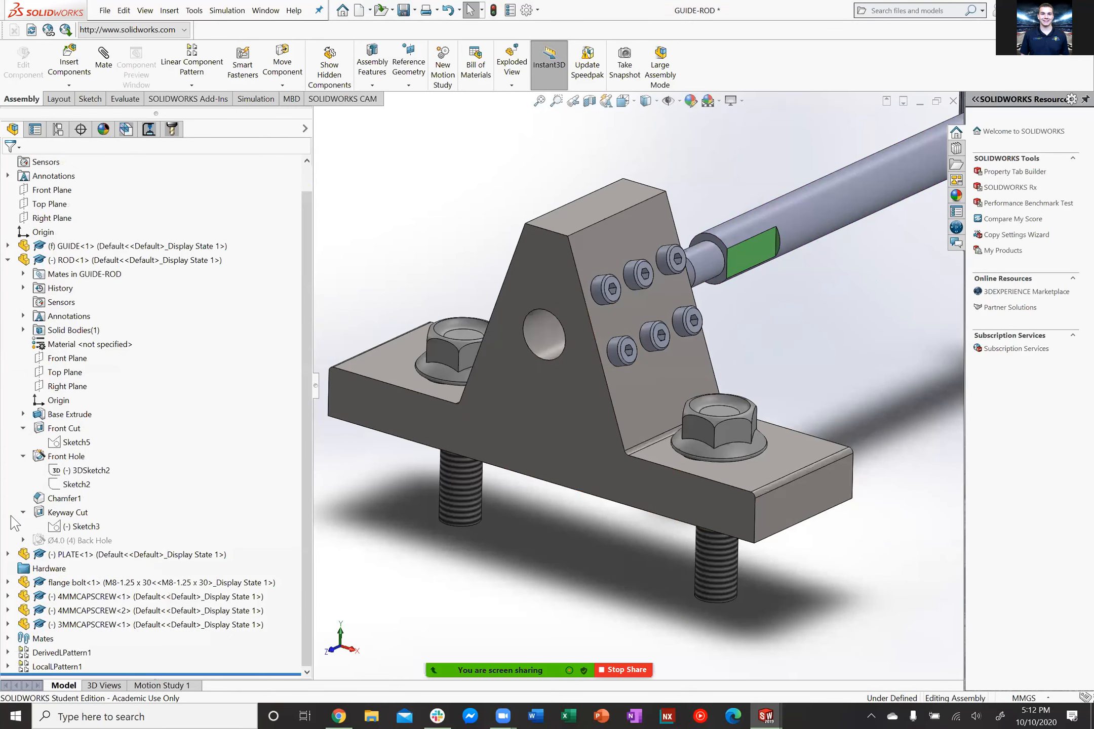
Delete the LocalLPattern1 feature together with its patterned flange bolt
click(76, 667)
key(Delete)
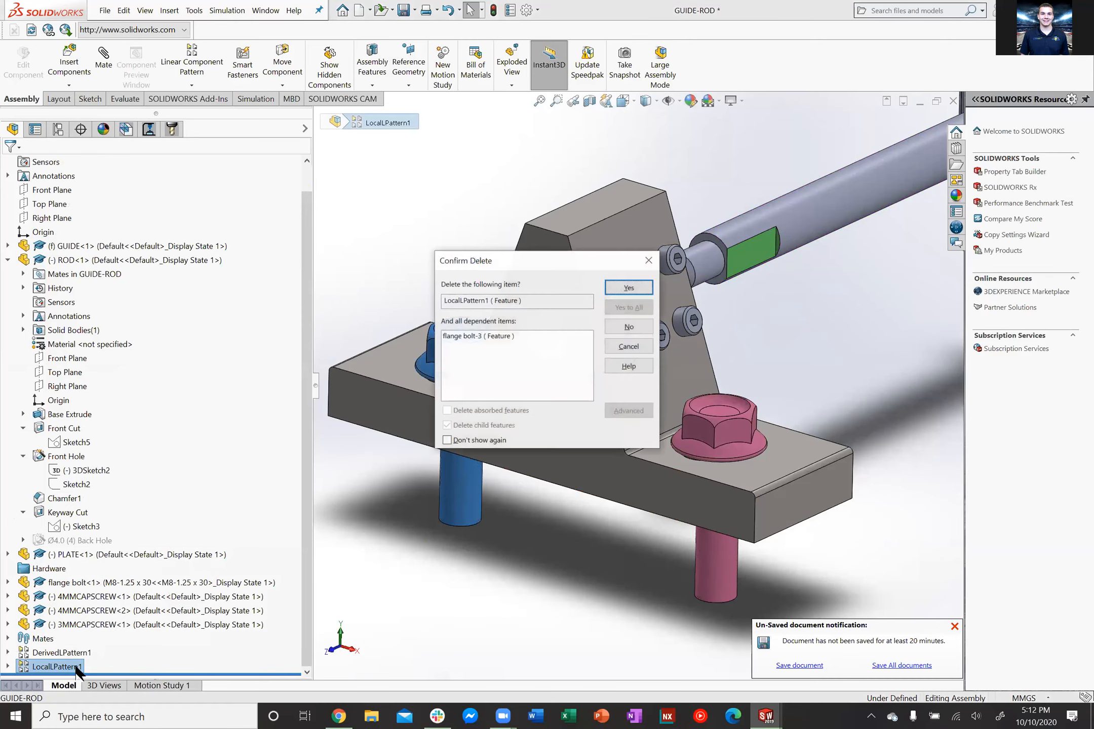
key(Return)
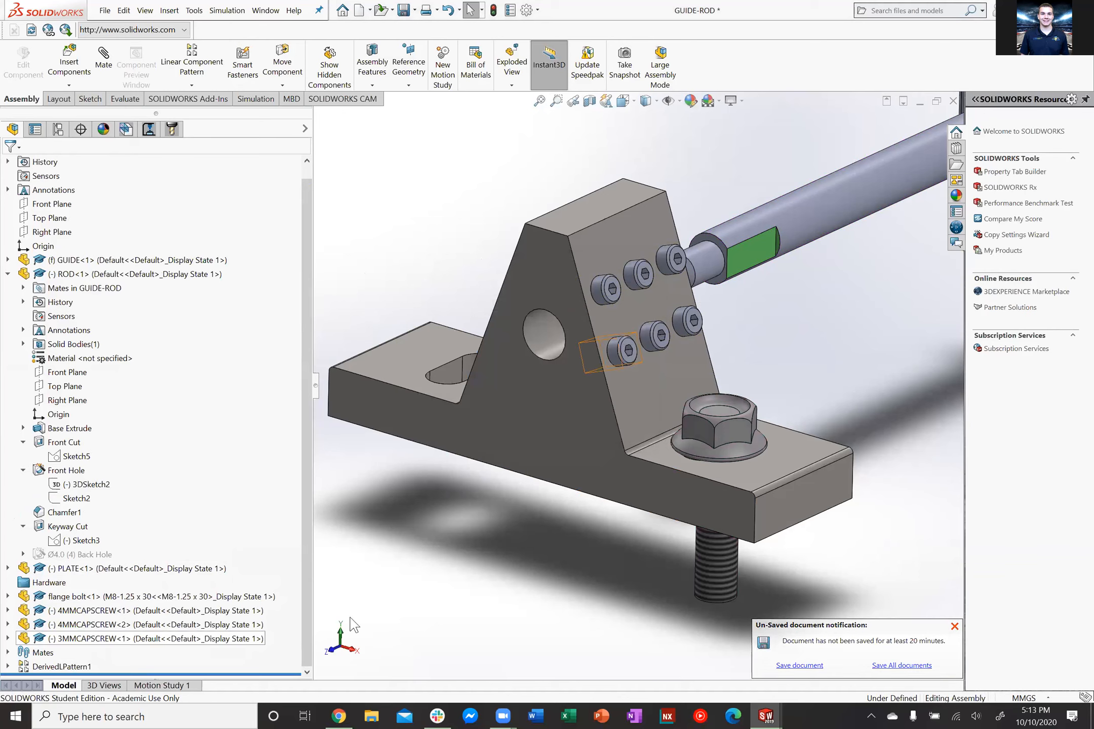
List the 3MMCAPSCREW instances in DerivedLPattern1 and examine the flange bolt on the guide's base up close
click(8, 666)
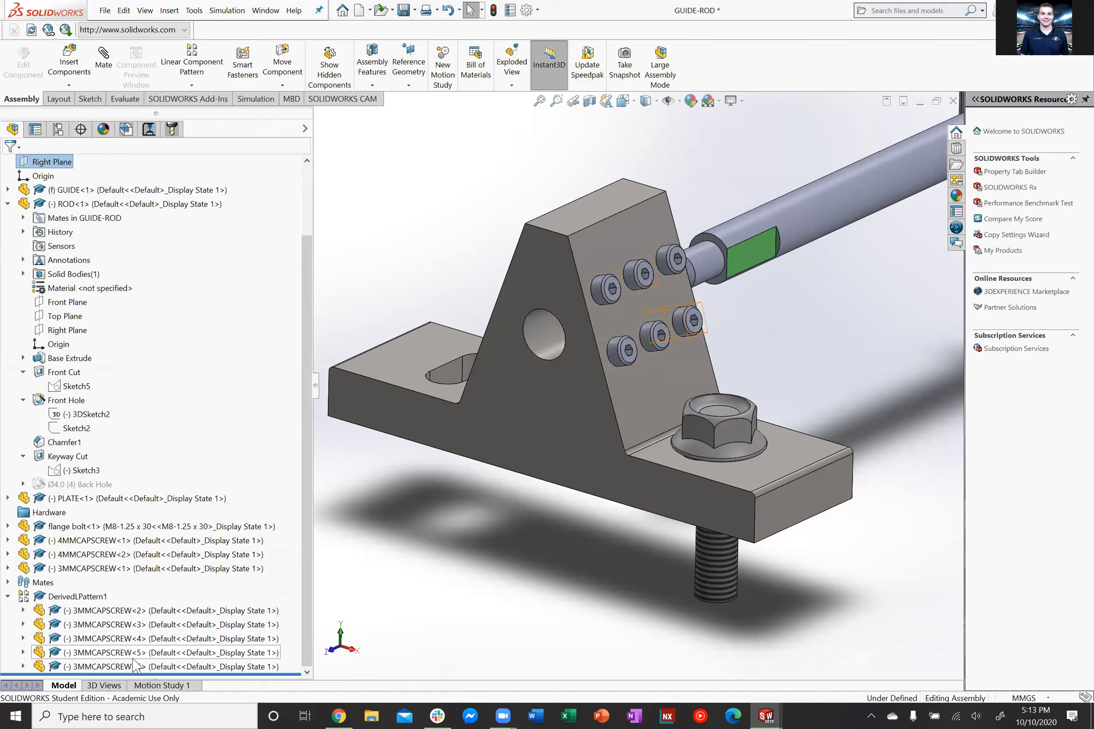
scroll(679, 509, down, 2)
drag(732, 414, 751, 339)
click(805, 317)
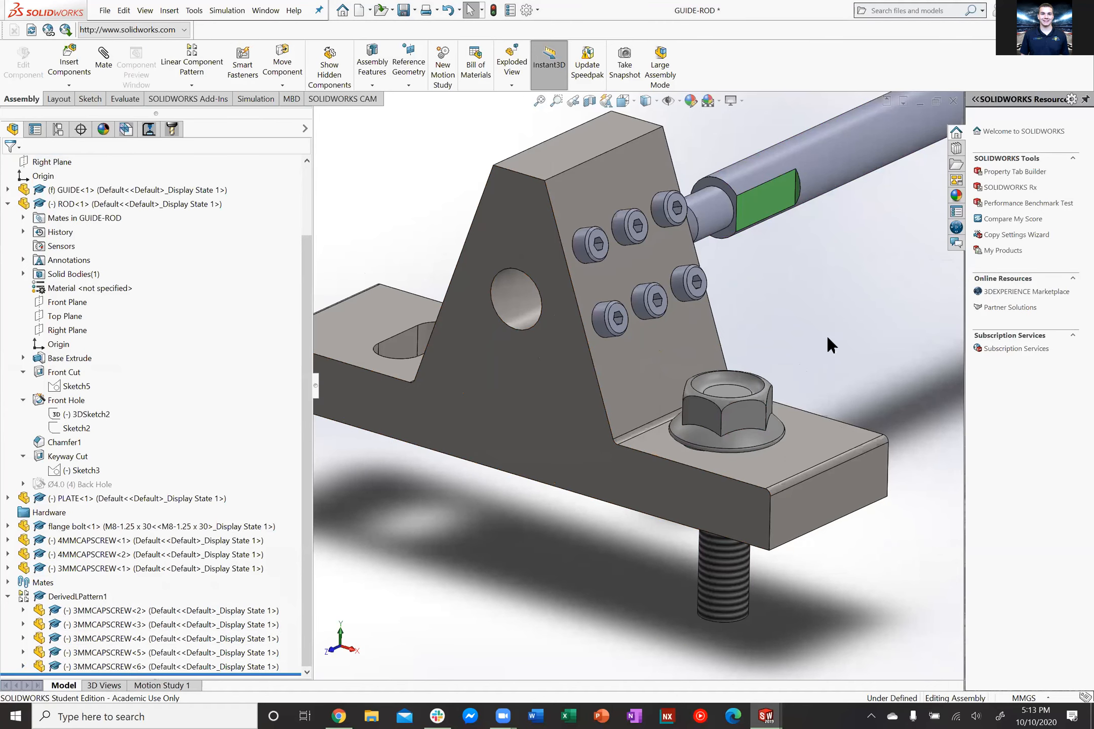
scroll(759, 411, down, 2)
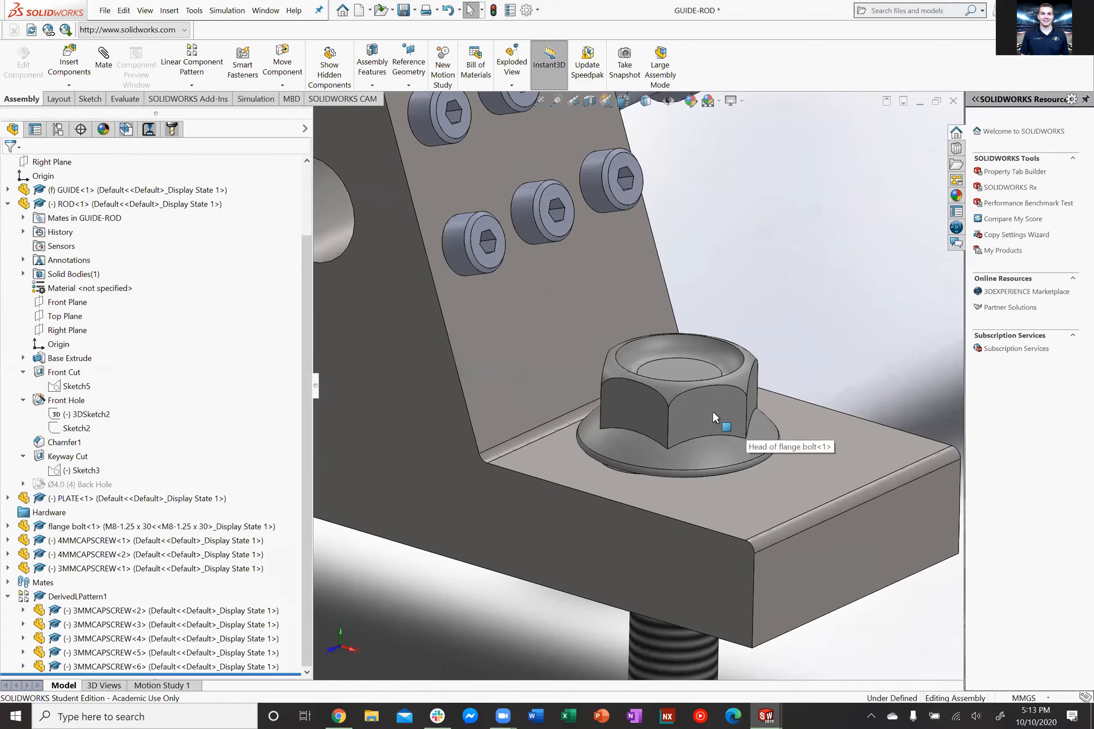
scroll(683, 411, up, 4)
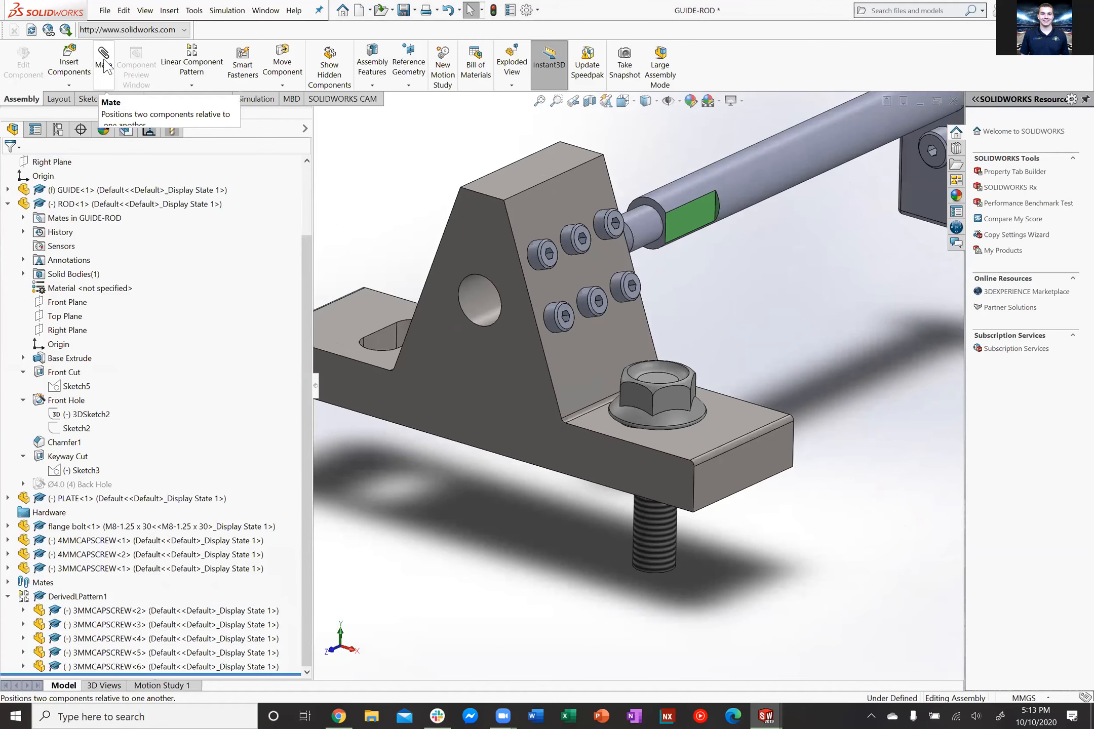
click(69, 61)
click(144, 354)
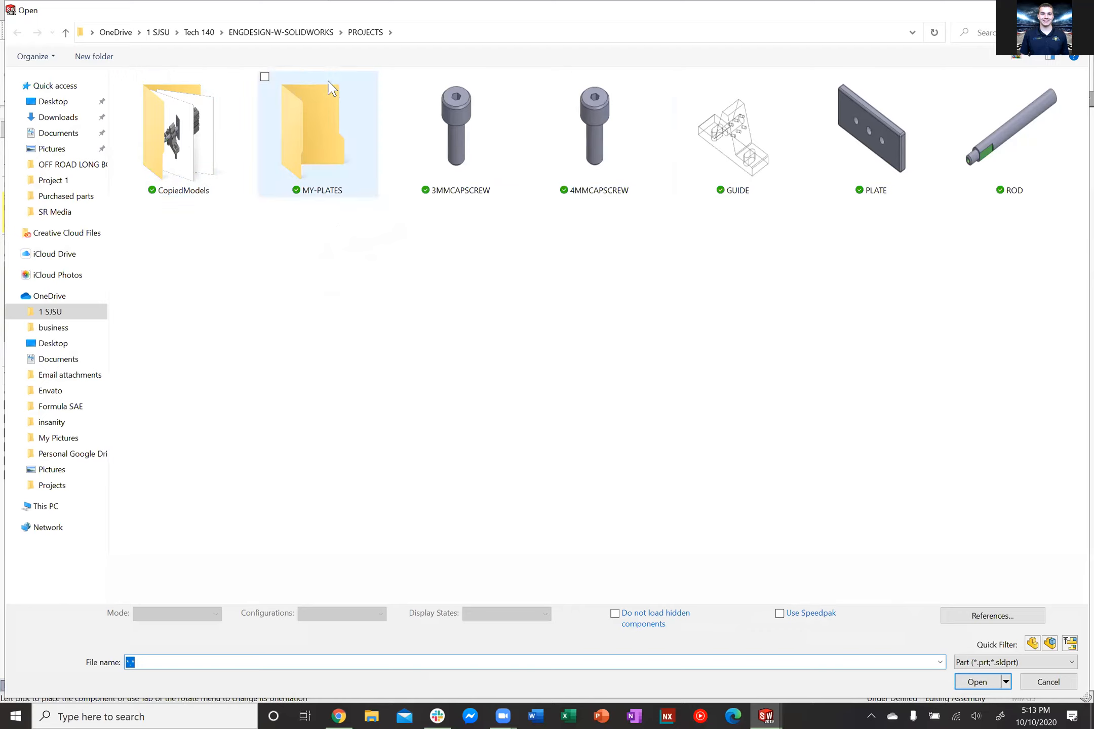
click(308, 38)
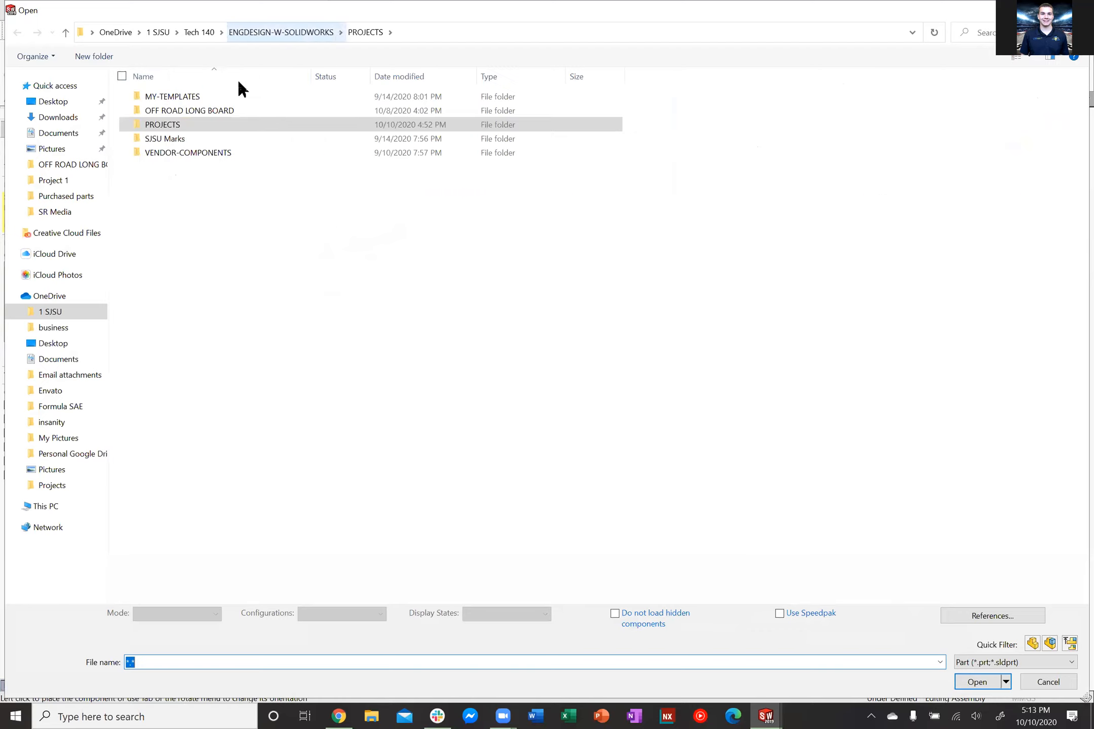
double_click(208, 152)
key(alt+Up)
double_click(209, 119)
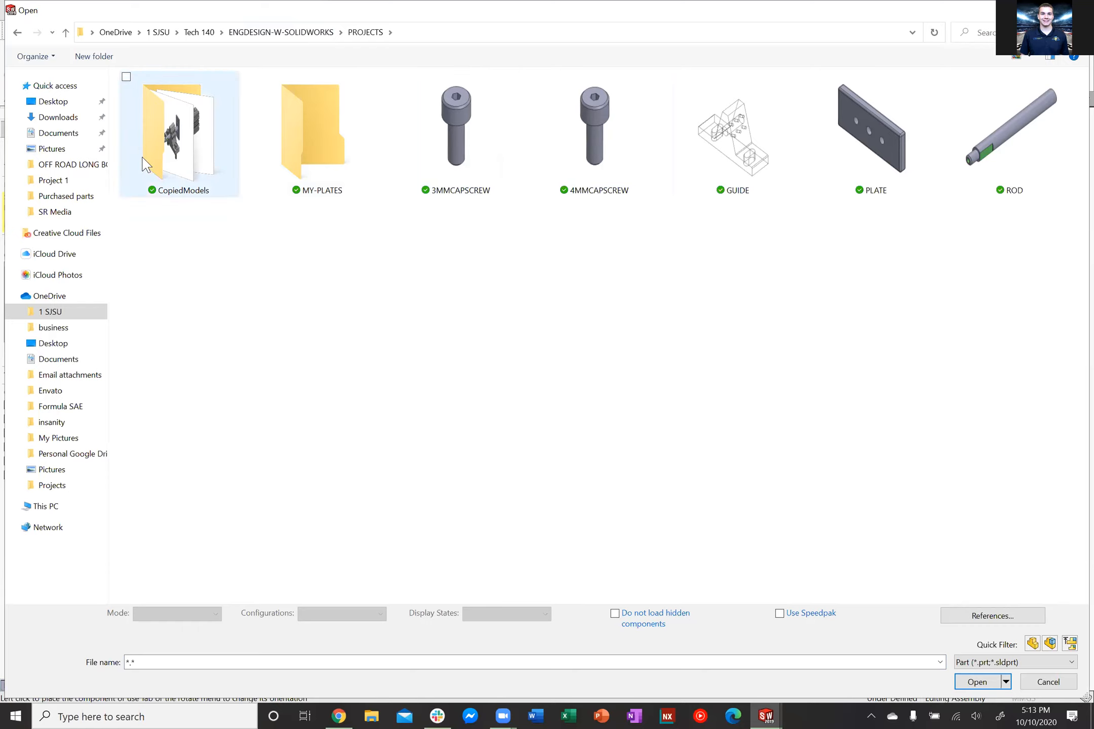
click(309, 38)
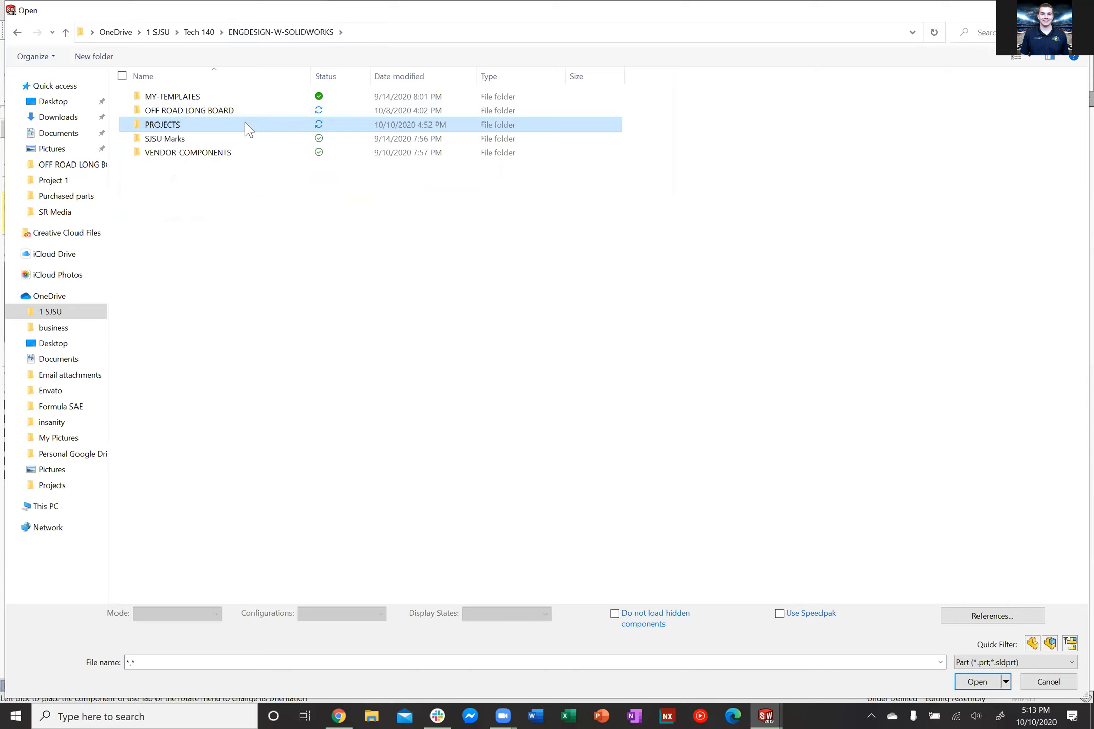
double_click(202, 128)
double_click(450, 147)
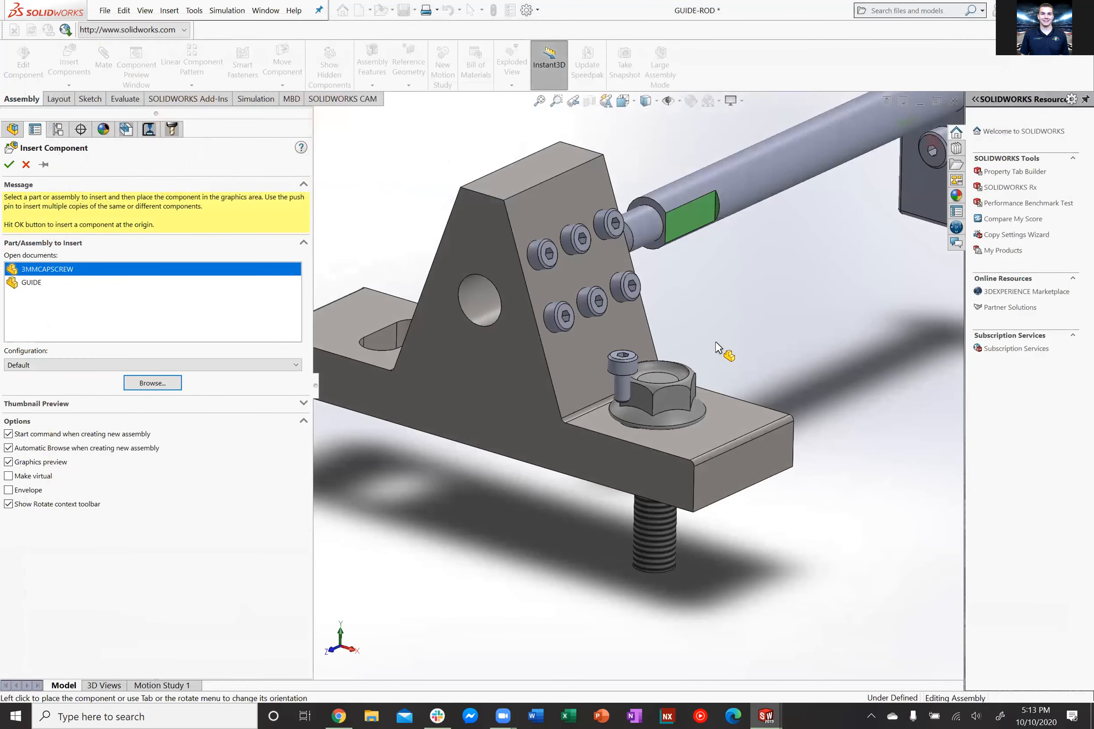
key(Escape)
Open the flange bolt's part file from the assembly, then return to the GUIDE-ROD assembly
right_click(668, 386)
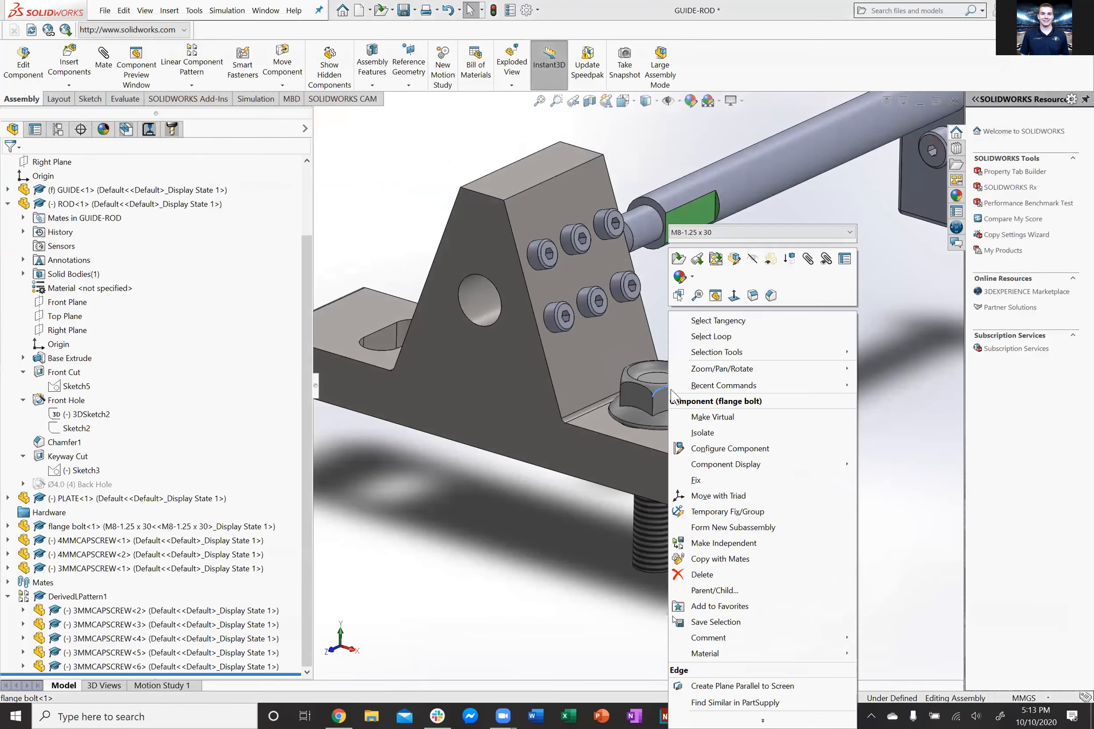
click(674, 258)
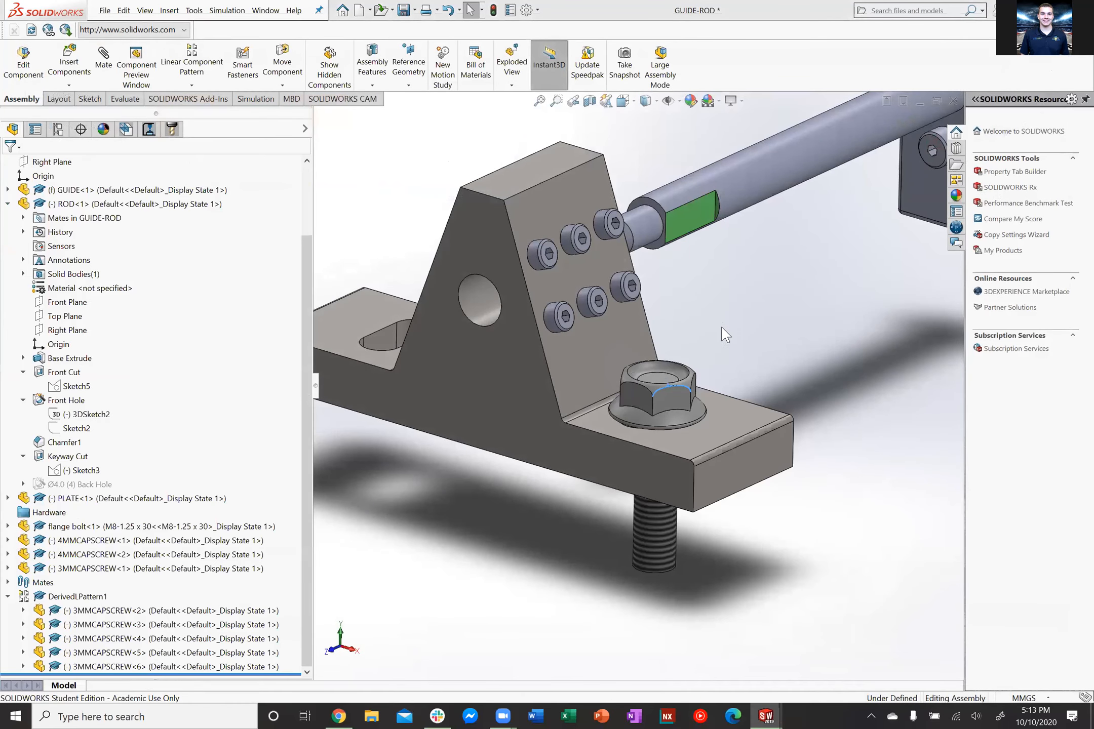
key(ctrl+Tab)
Delete the flange bolt from the guide's base
scroll(726, 335, up, 1)
click(663, 400)
key(Delete)
key(Return)
Insert the flange bolt in its M8-1.25 x 30 configuration and place it in free space beside the guide
click(69, 61)
click(37, 269)
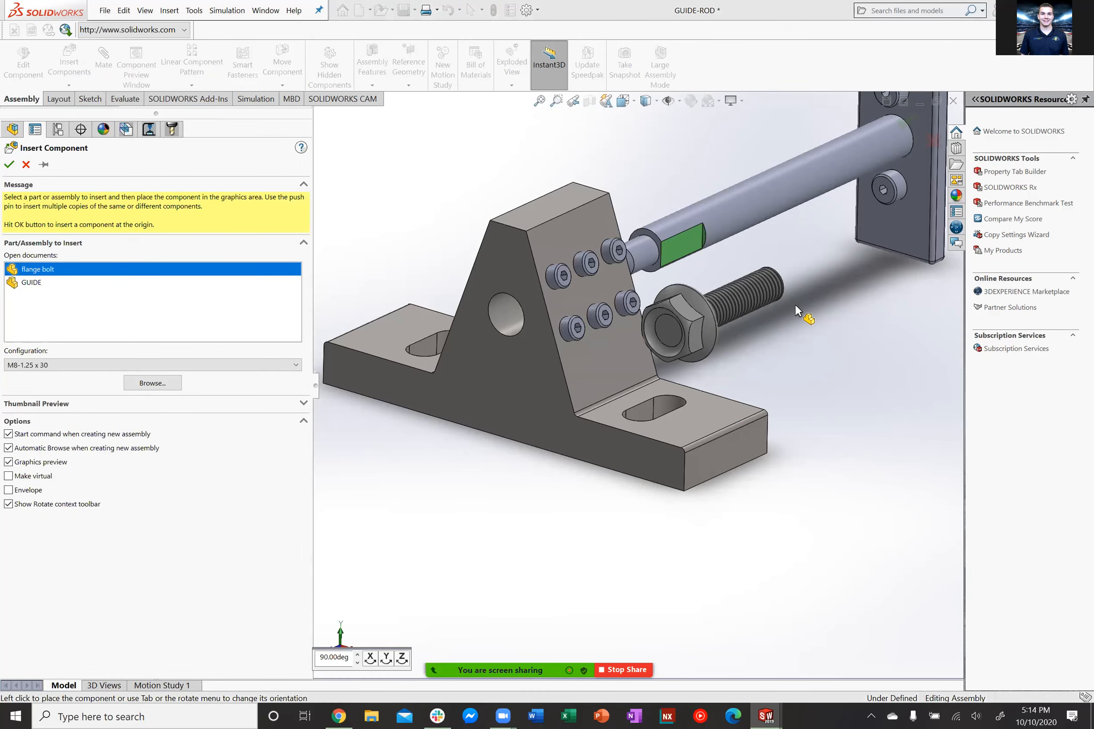
click(872, 311)
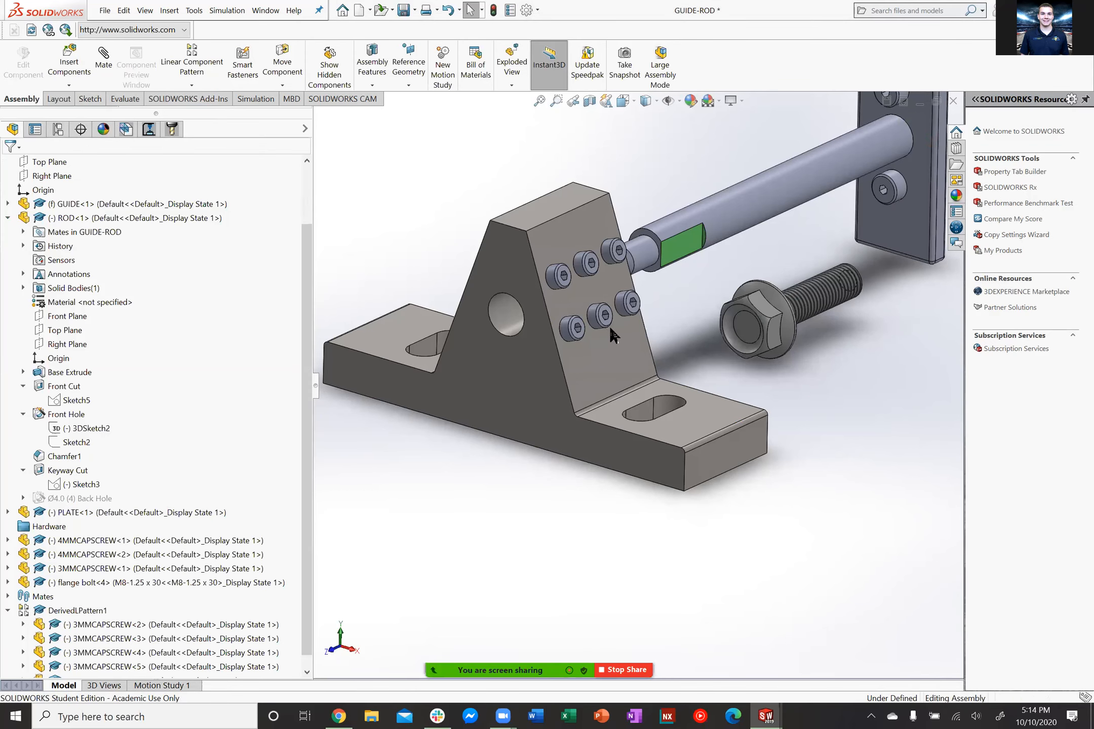
Set up a concentric mate between the rounded end face of the guide's base slot and the flange bolt's threaded shank
click(104, 63)
scroll(734, 374, down, 5)
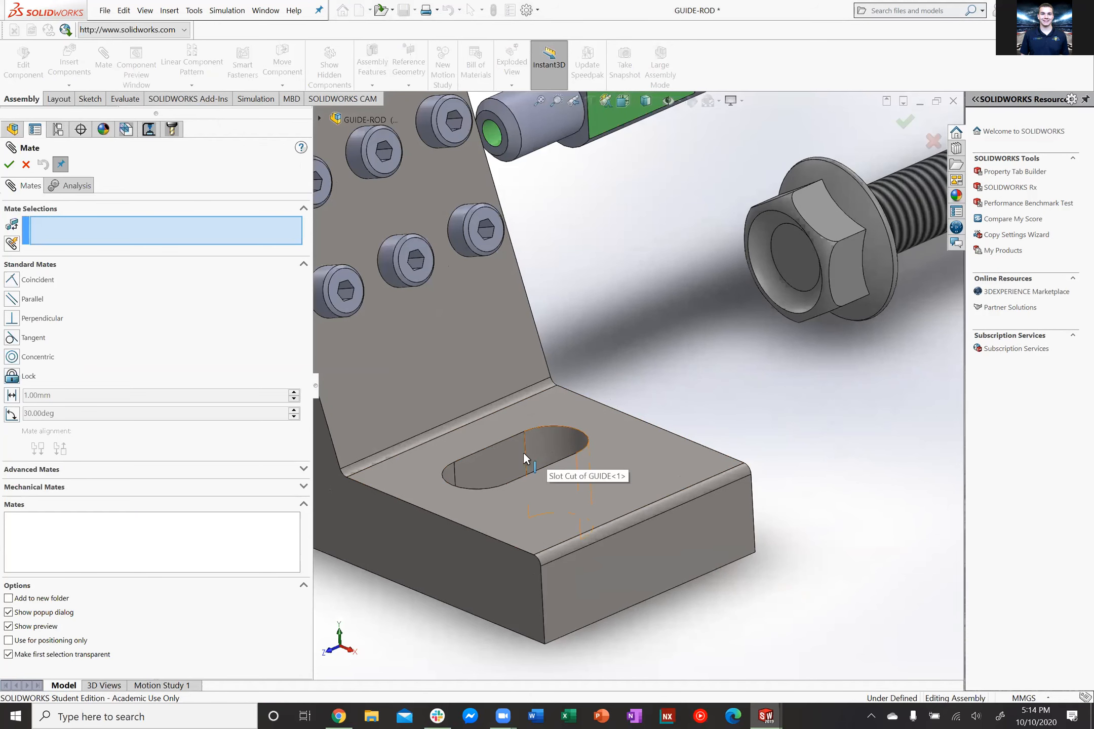
click(553, 438)
mouse_move(562, 429)
middle_down()
mouse_move(558, 444)
mouse_move(565, 428)
middle_up()
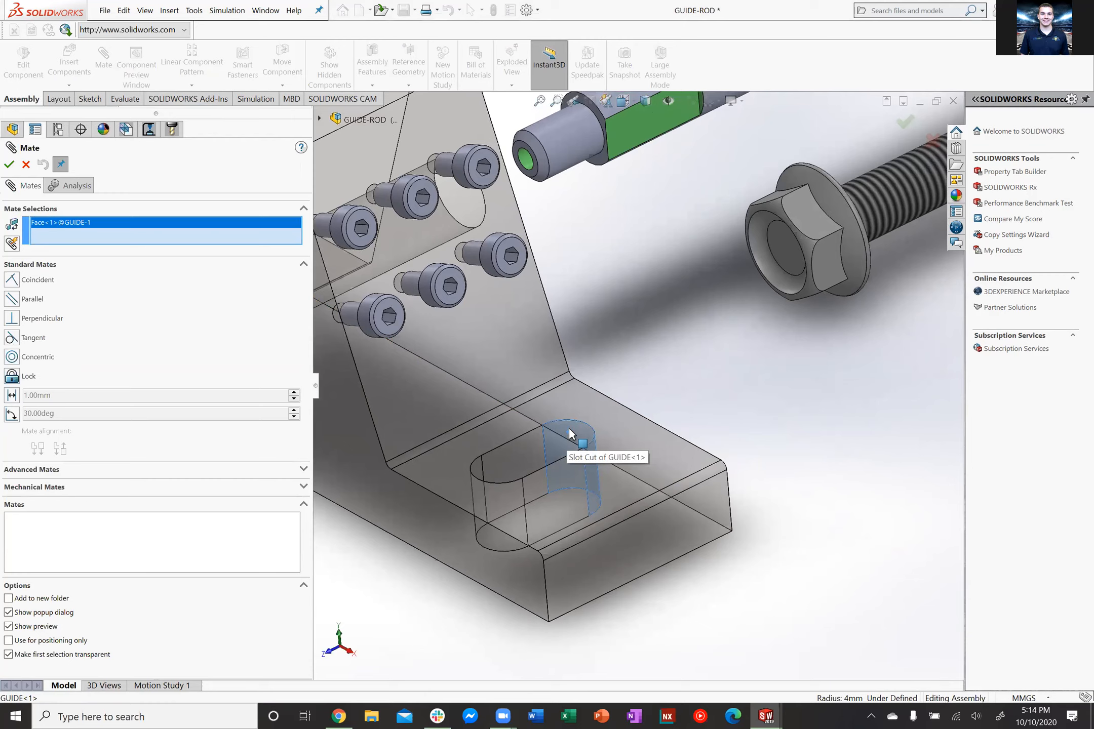
middle_drag(770, 324, 838, 290)
scroll(775, 291, down, 3)
scroll(696, 303, down, 3)
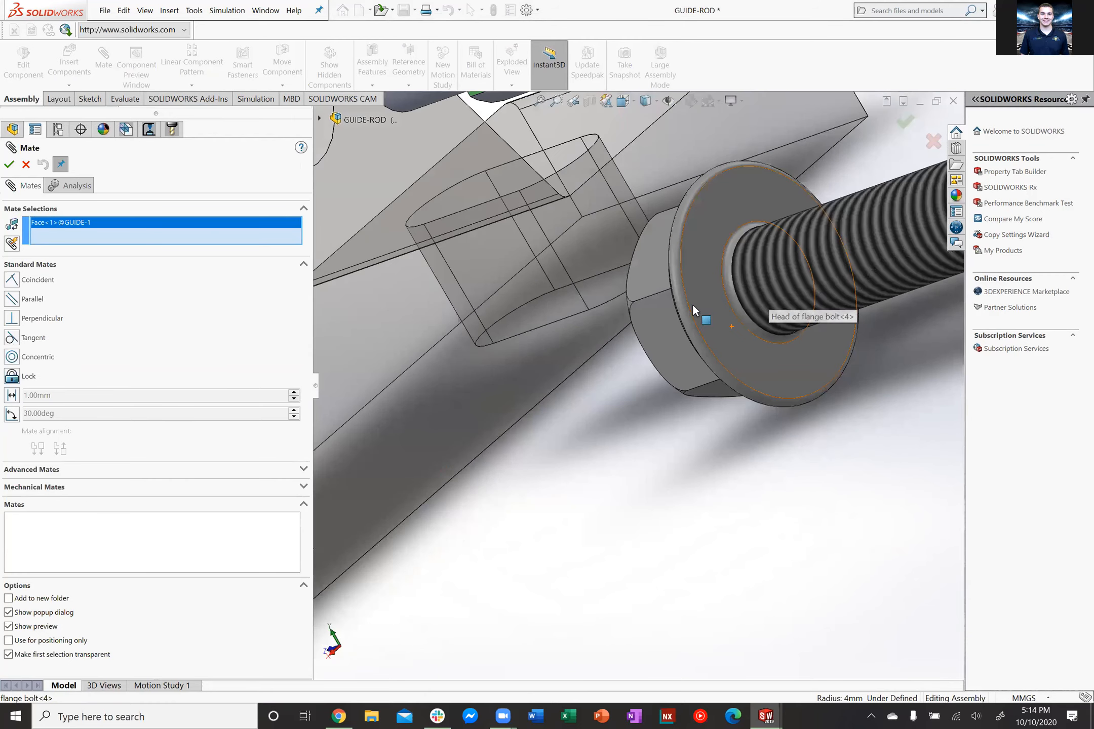
scroll(734, 304, up, 3)
scroll(846, 292, down, 1)
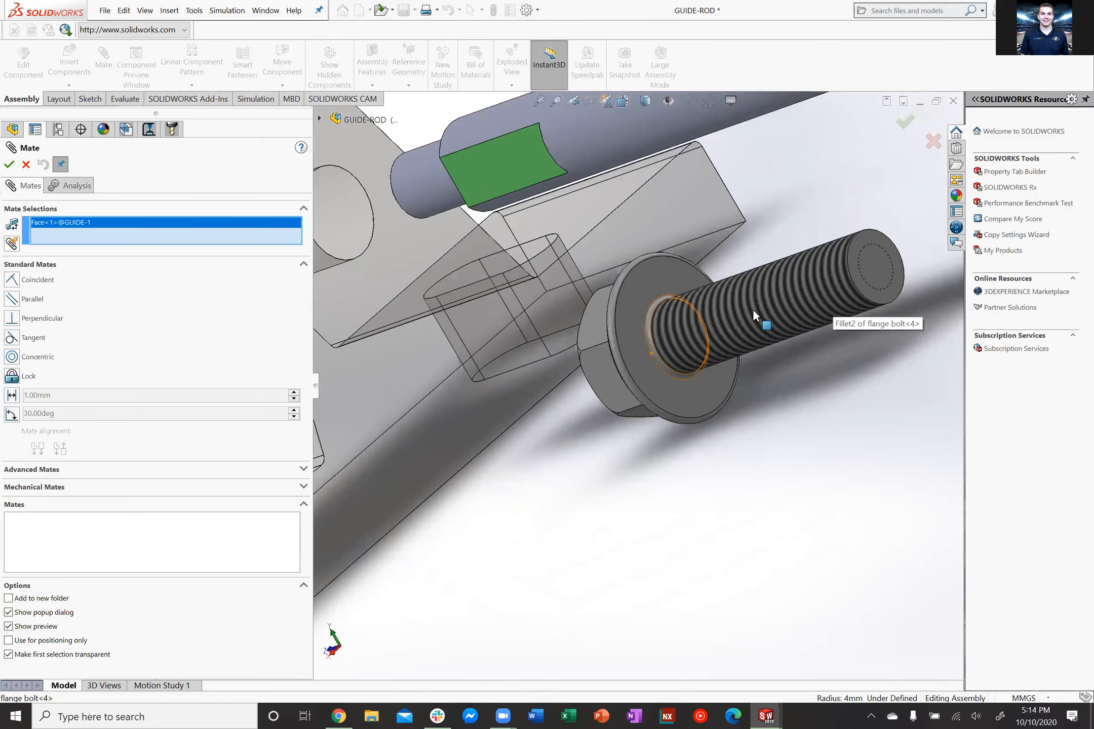
scroll(828, 294, down, 2)
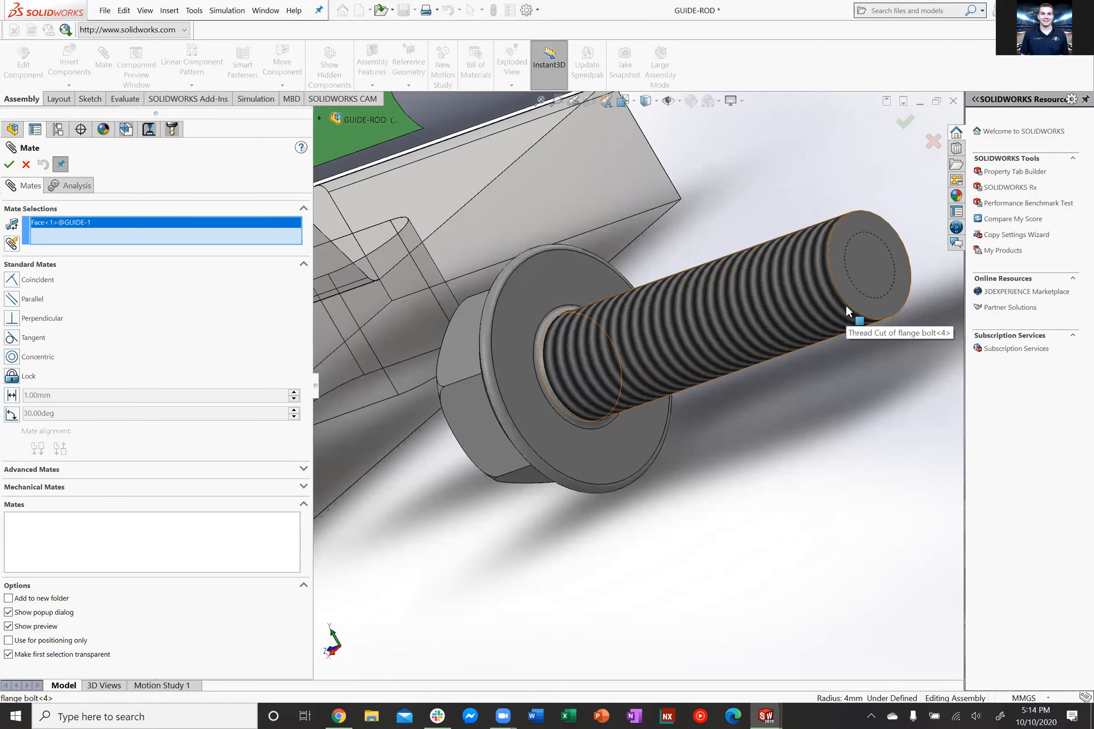
click(835, 304)
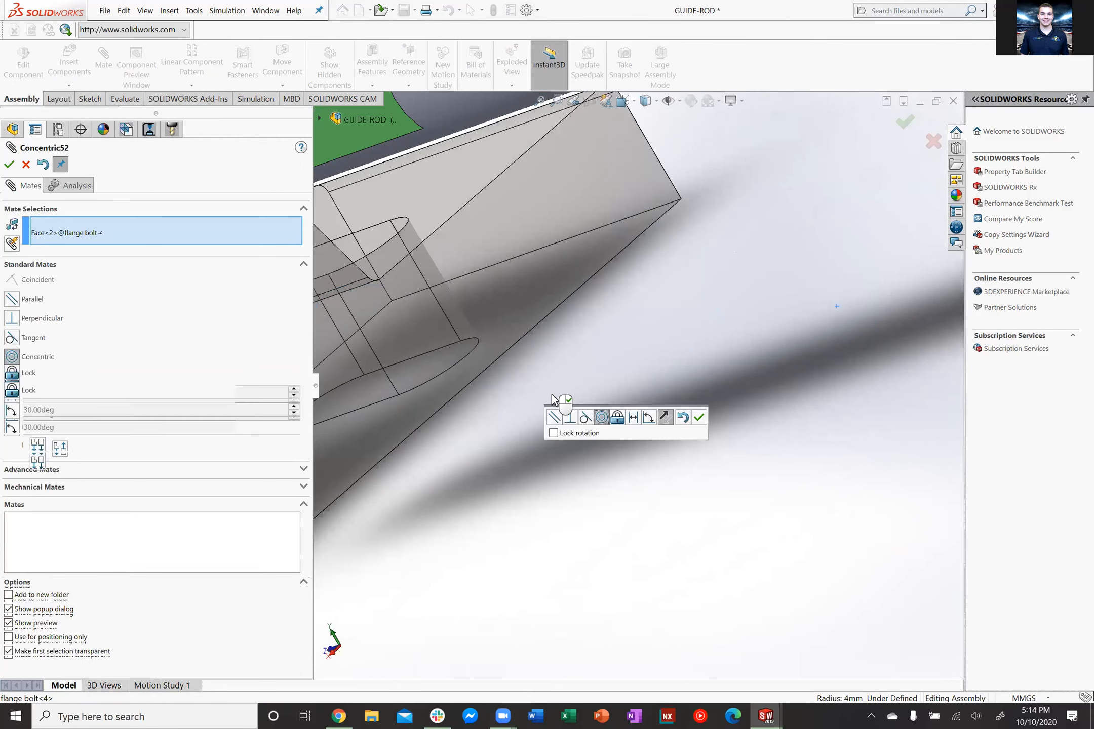
Flip the concentric mate's alignment so the bolt's head points upward, and accept the mate
scroll(554, 399, up, 6)
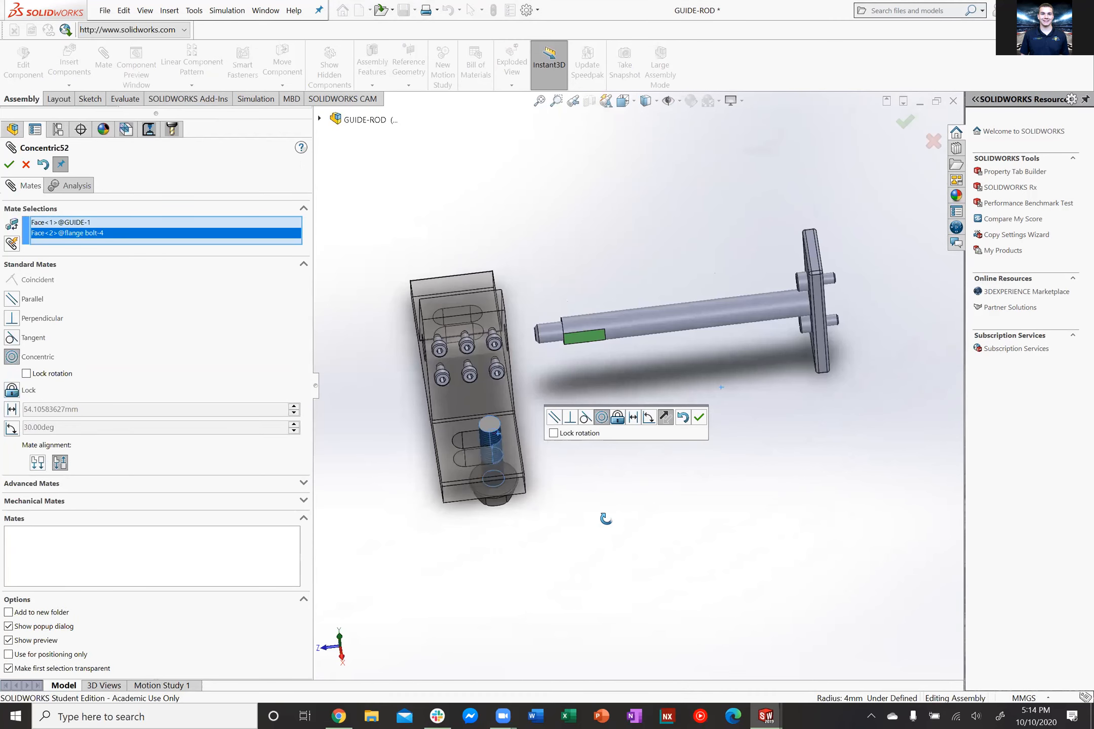
scroll(499, 453, down, 5)
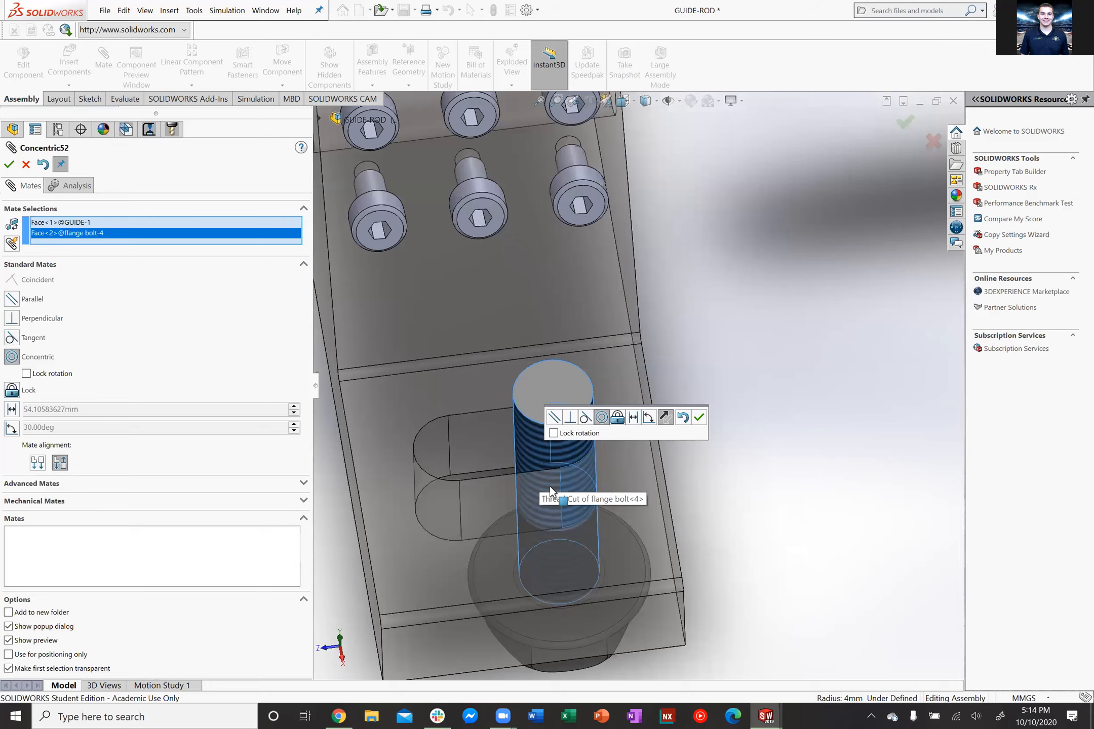
click(666, 418)
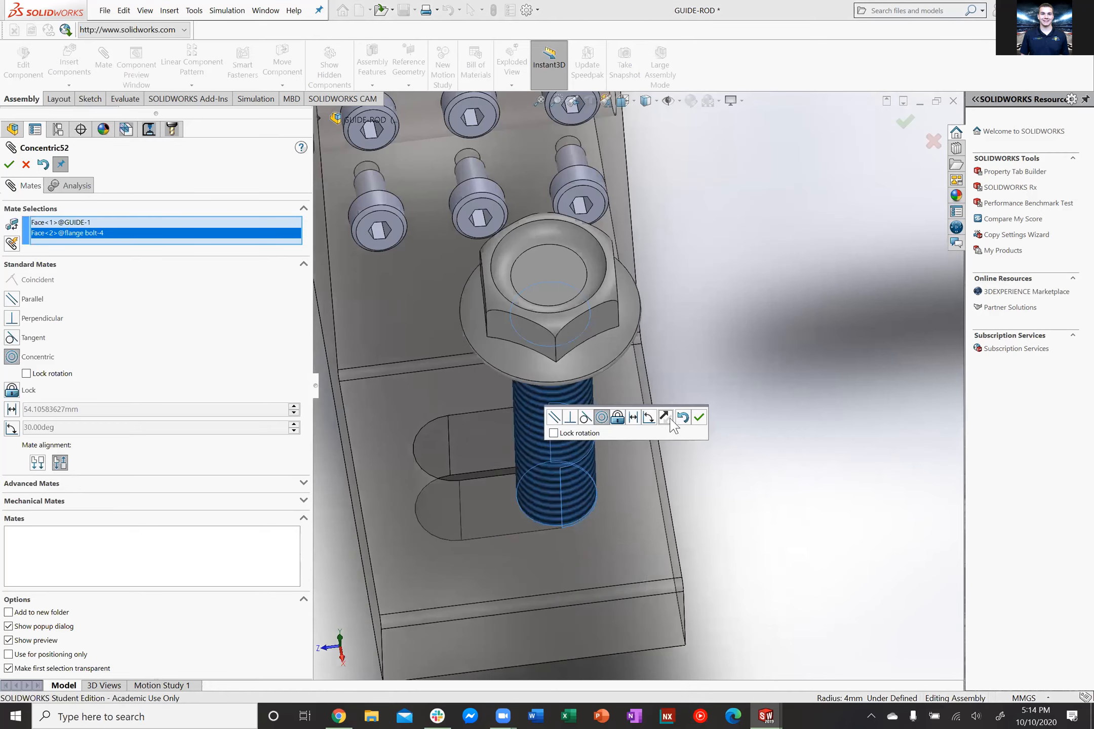
scroll(537, 385, down, 3)
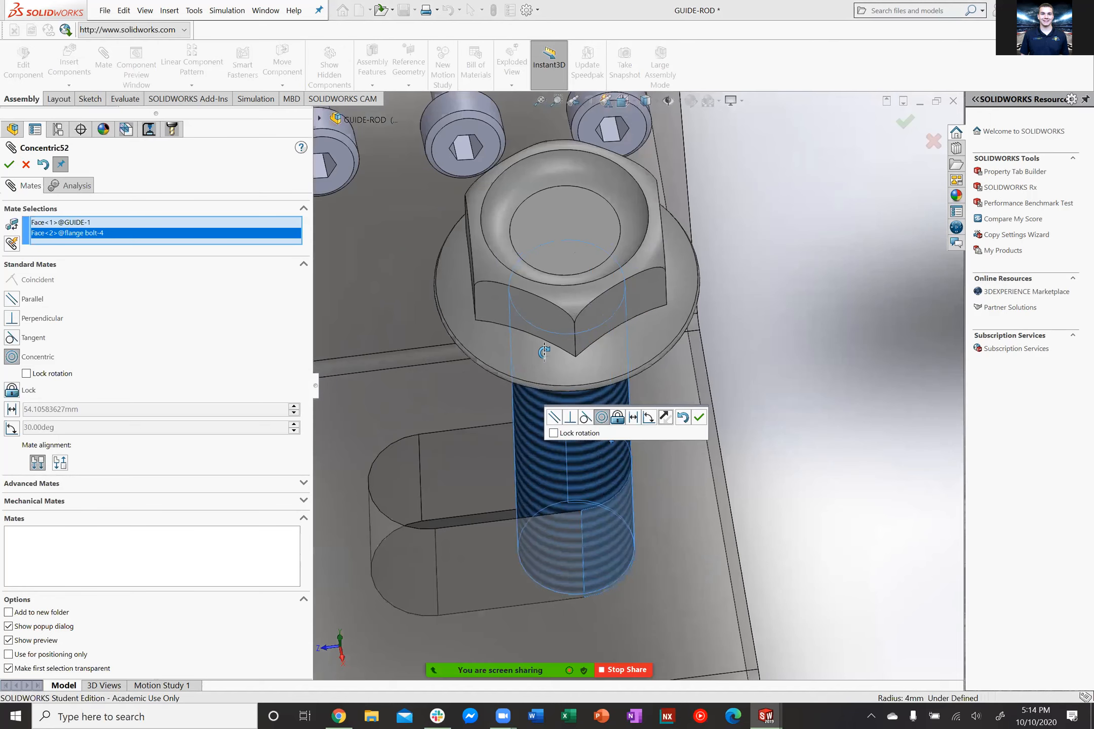
middle_drag(711, 419, 704, 418)
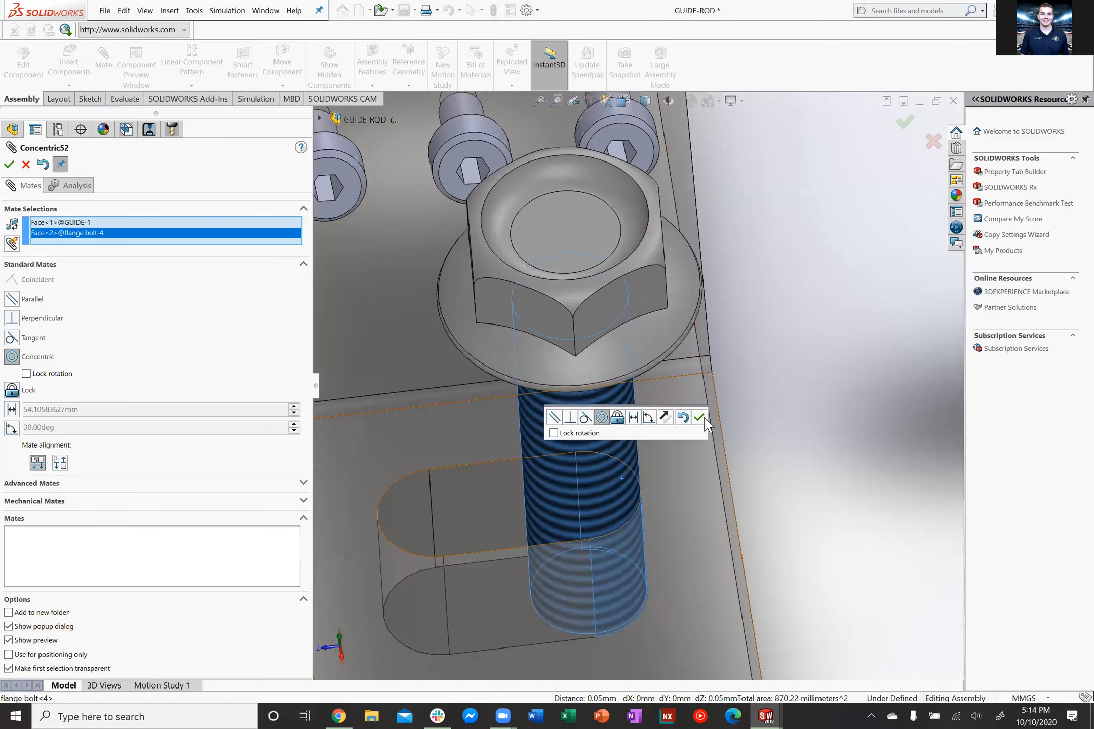
click(698, 418)
Slide the flange bolt down along its axis so the thread passes through the guide's slot
mouse_move(805, 431)
middle_down()
mouse_move(794, 476)
mouse_move(794, 426)
middle_up()
ctrl+middle_drag(650, 388, 609, 378)
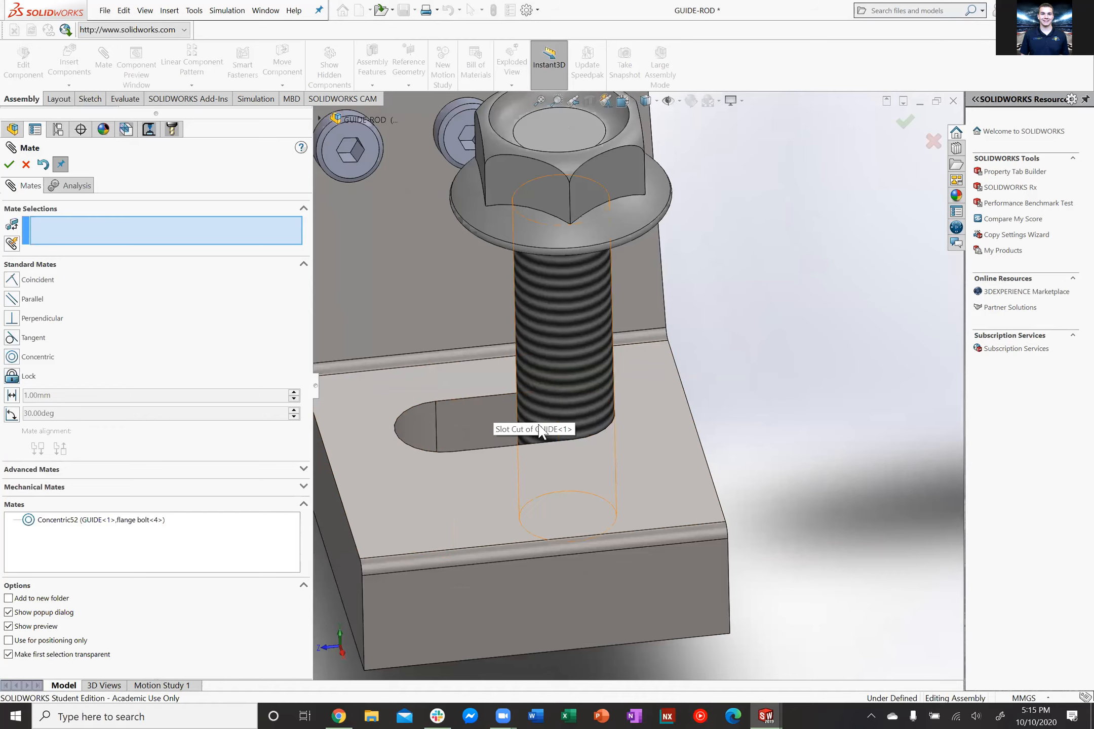
scroll(677, 372, up, 1)
middle_drag(679, 372, 719, 349)
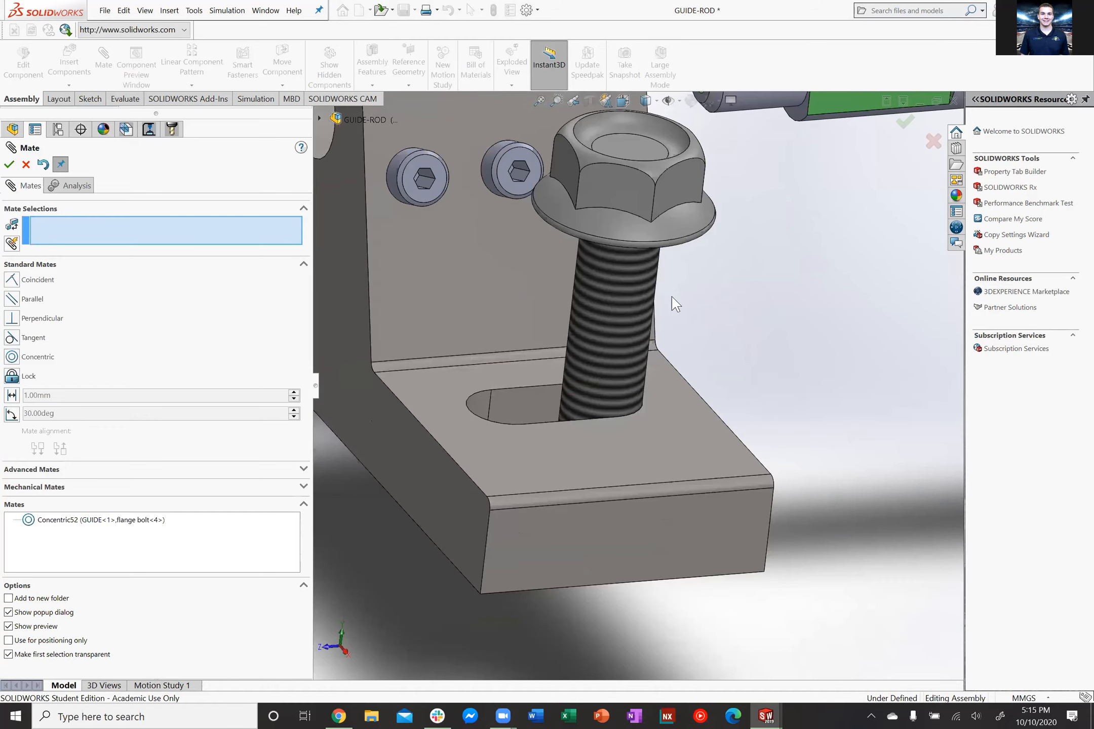
drag(643, 214, 609, 371)
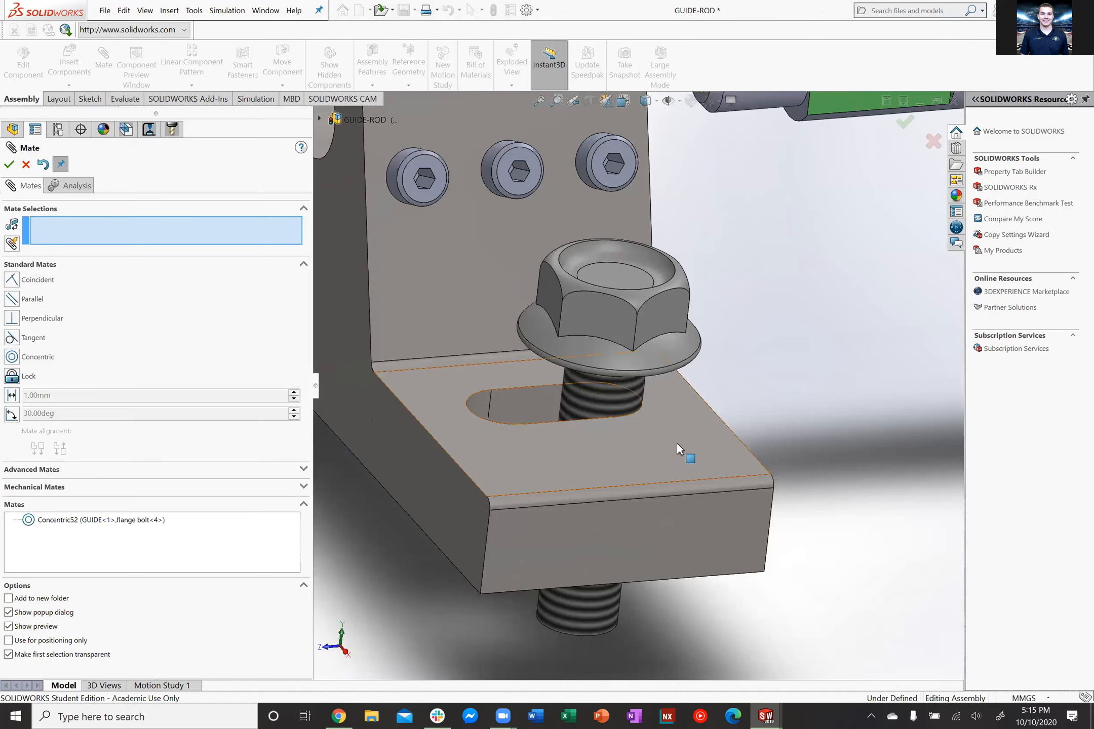
Add a coincident mate between the top face of the guide's base and the underside of the bolt's flange
click(676, 440)
middle_drag(758, 416, 779, 362)
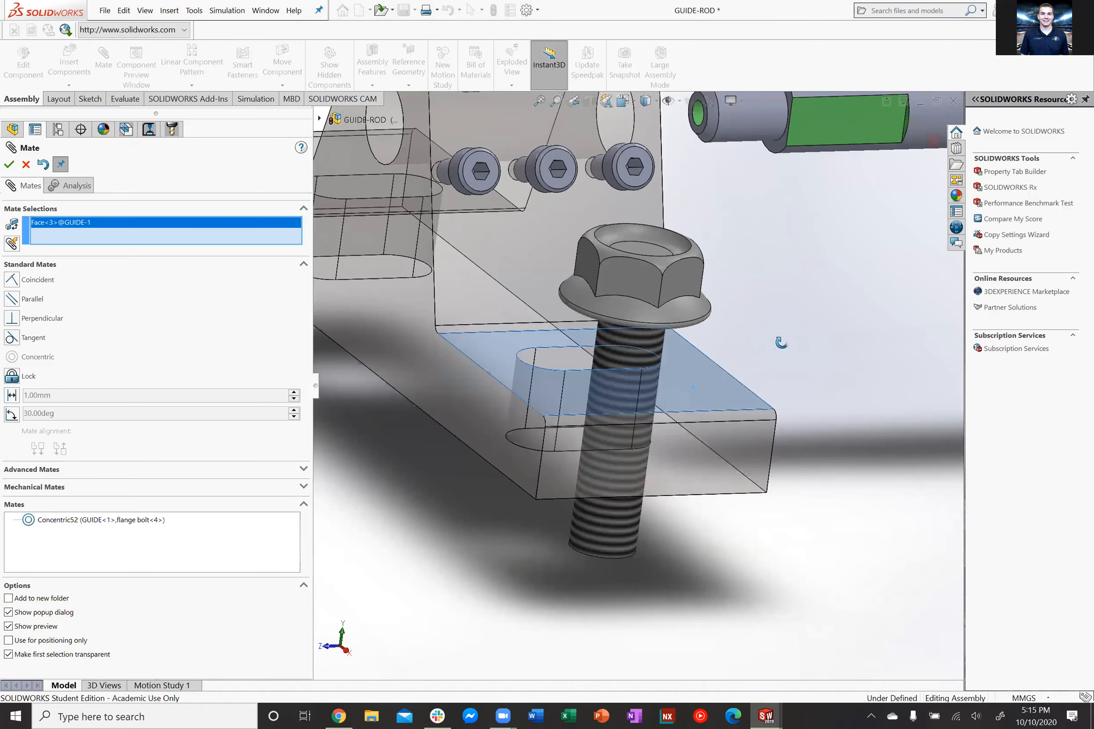
scroll(688, 252, down, 2)
middle_drag(687, 252, 713, 219)
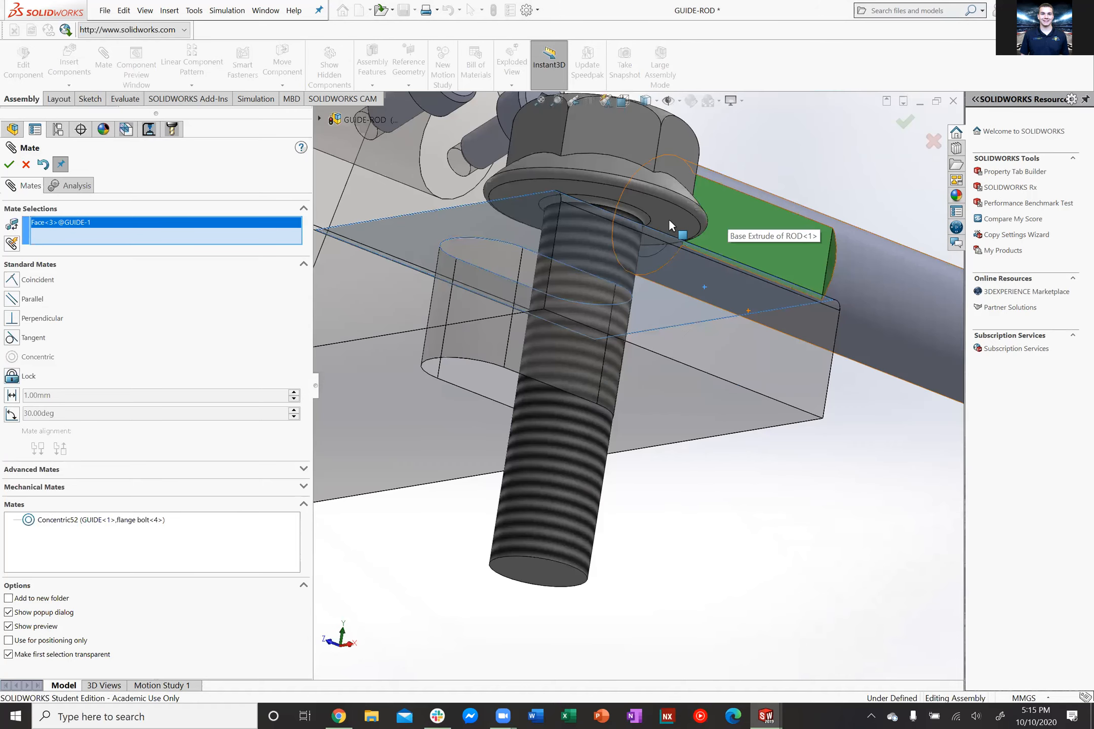
click(635, 292)
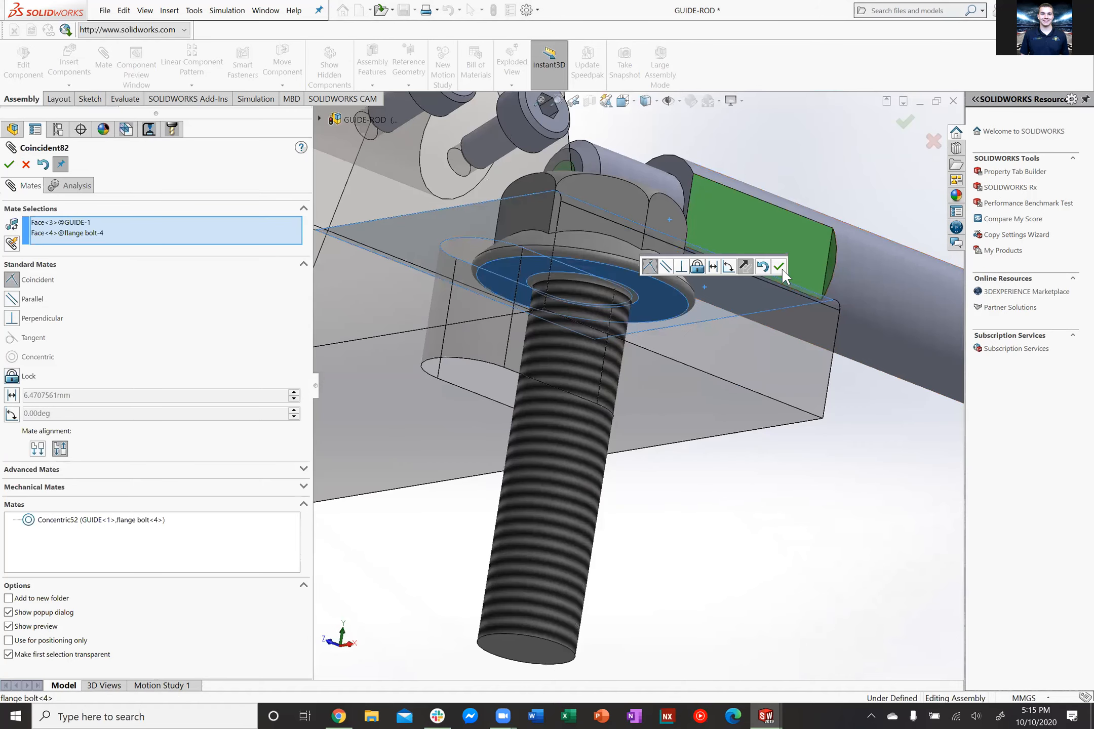
middle_drag(781, 267, 704, 207)
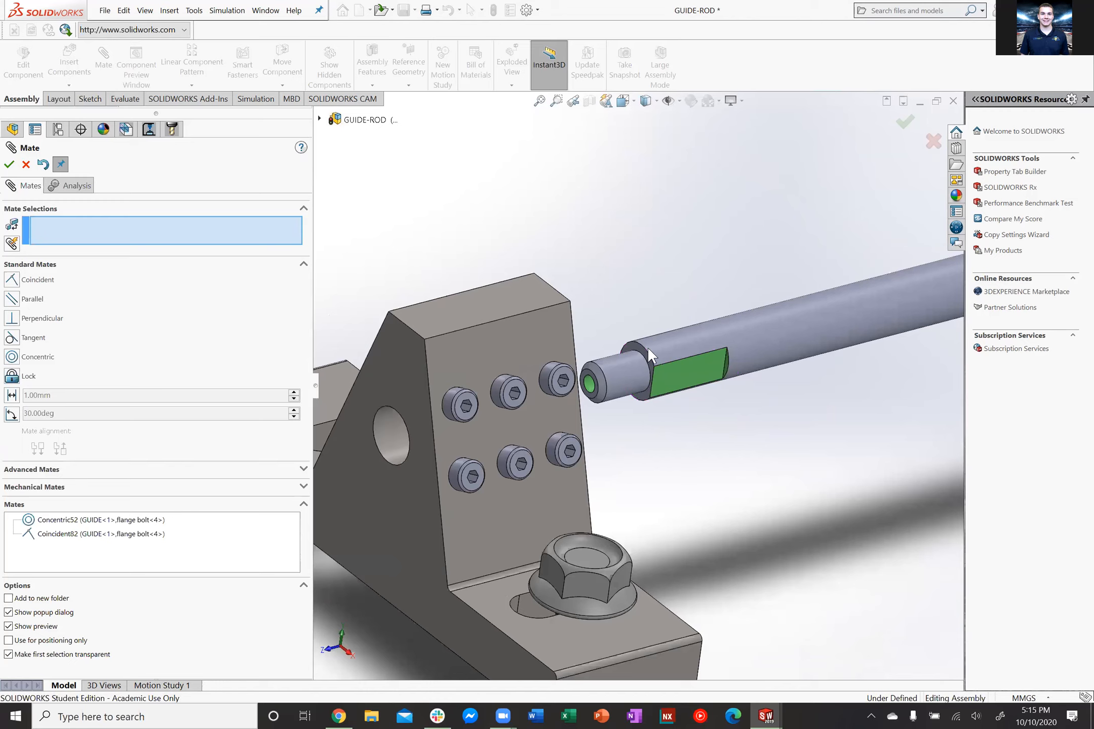
Slide the rod with its plate through the guide's hole and try rotating the plate to check its freedom of movement
scroll(611, 481, down, 2)
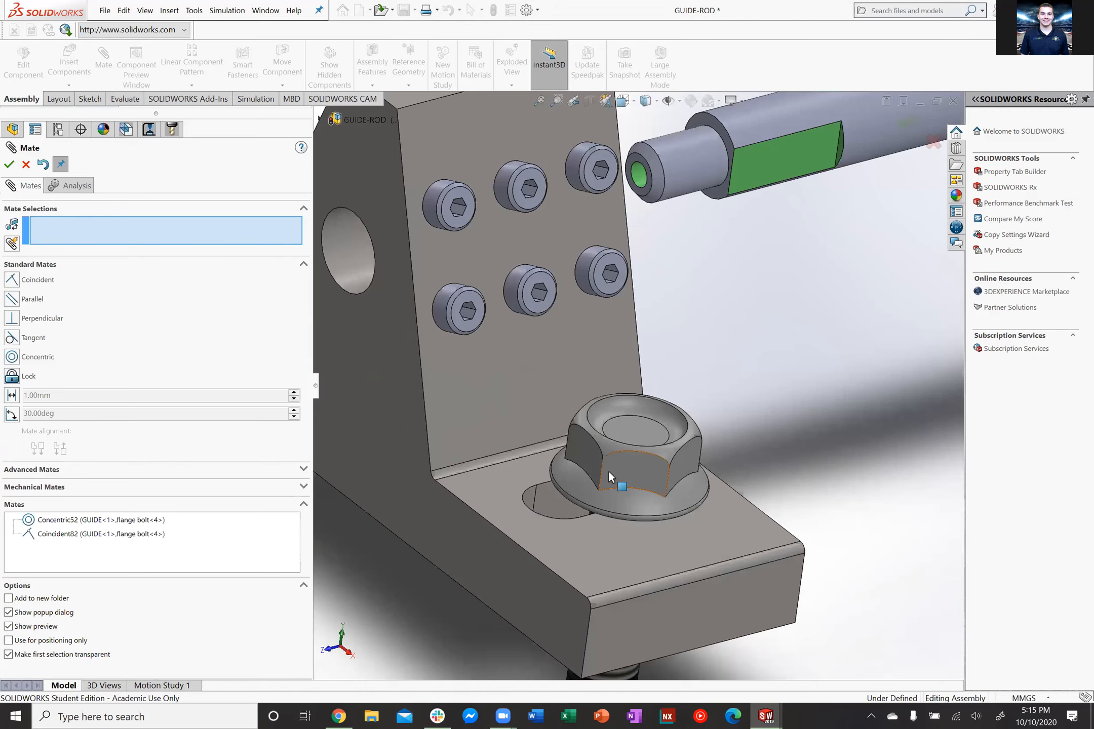
scroll(733, 355, up, 4)
scroll(717, 264, up, 2)
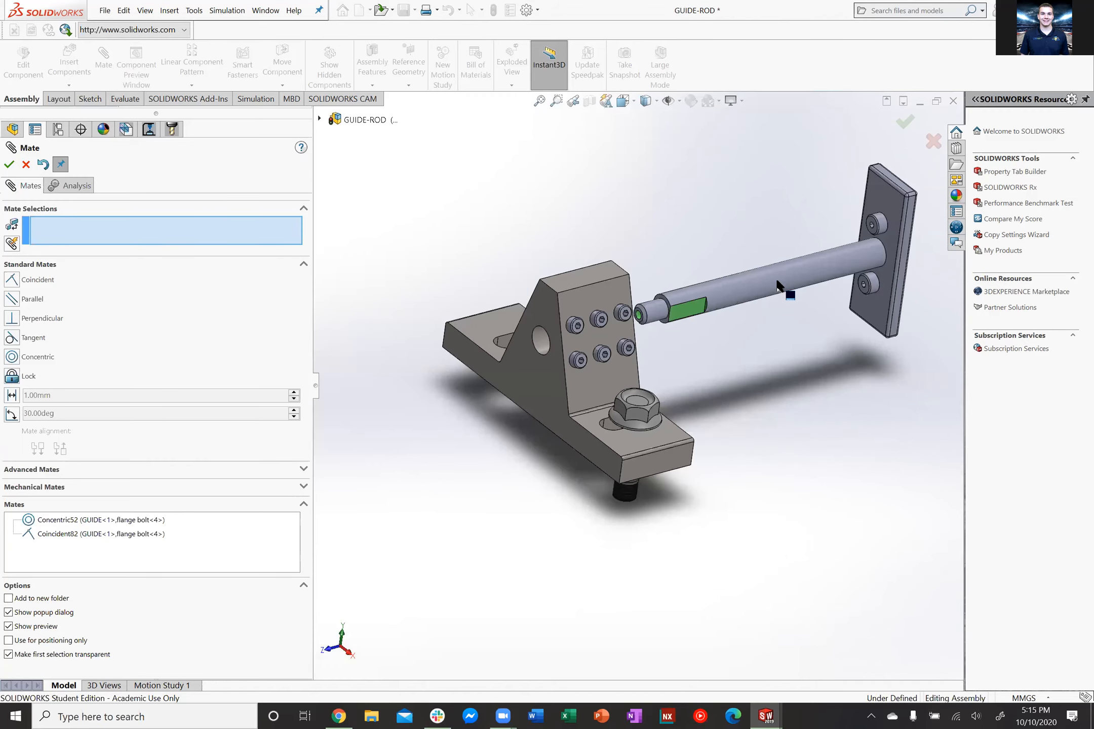
scroll(783, 281, down, 2)
drag(784, 281, 690, 301)
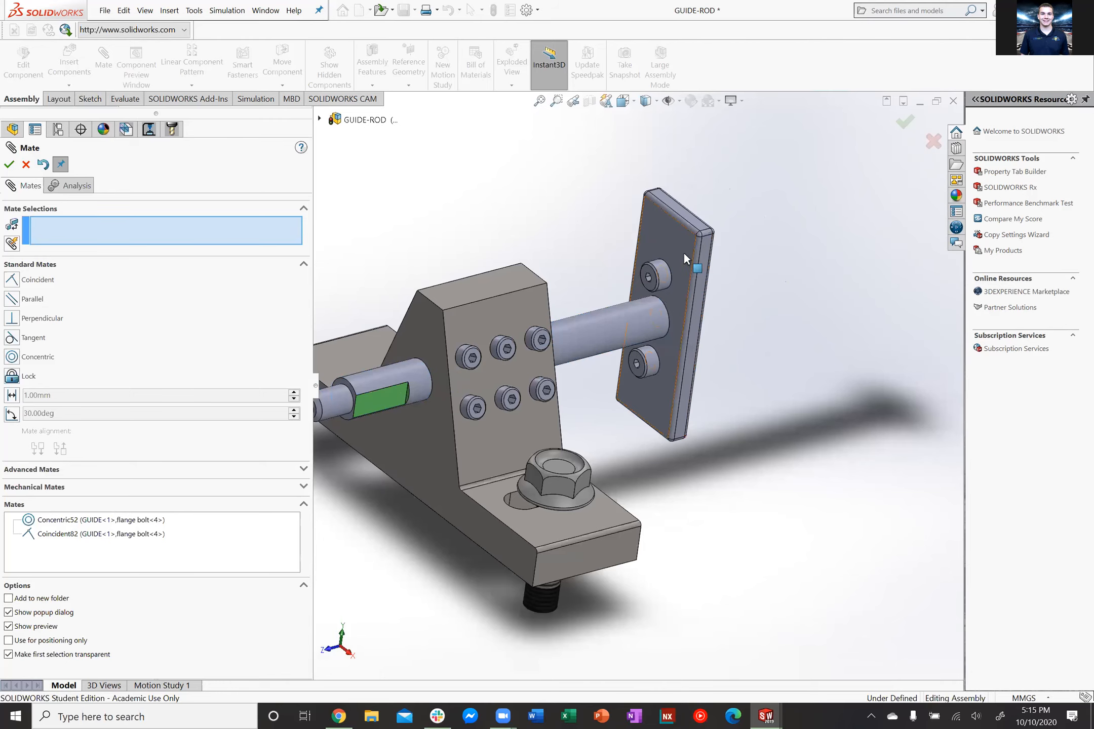
drag(668, 243, 671, 333)
scroll(674, 338, down, 1)
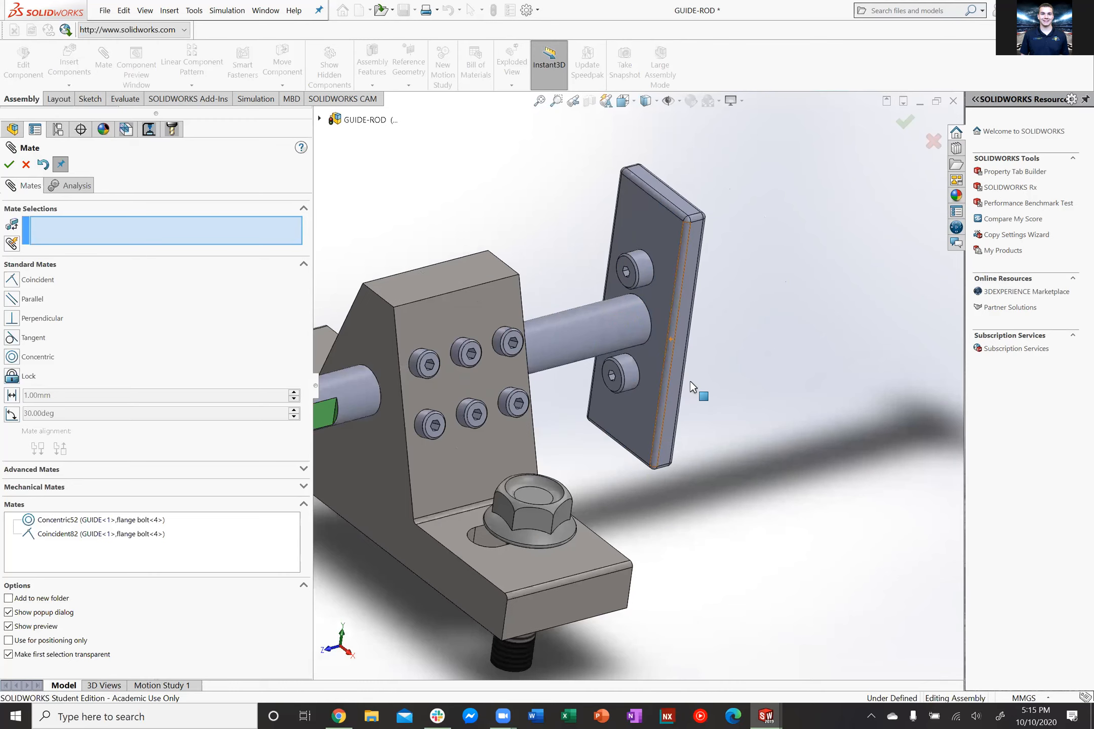
Try to add a coincident mate between a flat of the bolt's hex head and the end face of the guide's base
scroll(582, 456, up, 1)
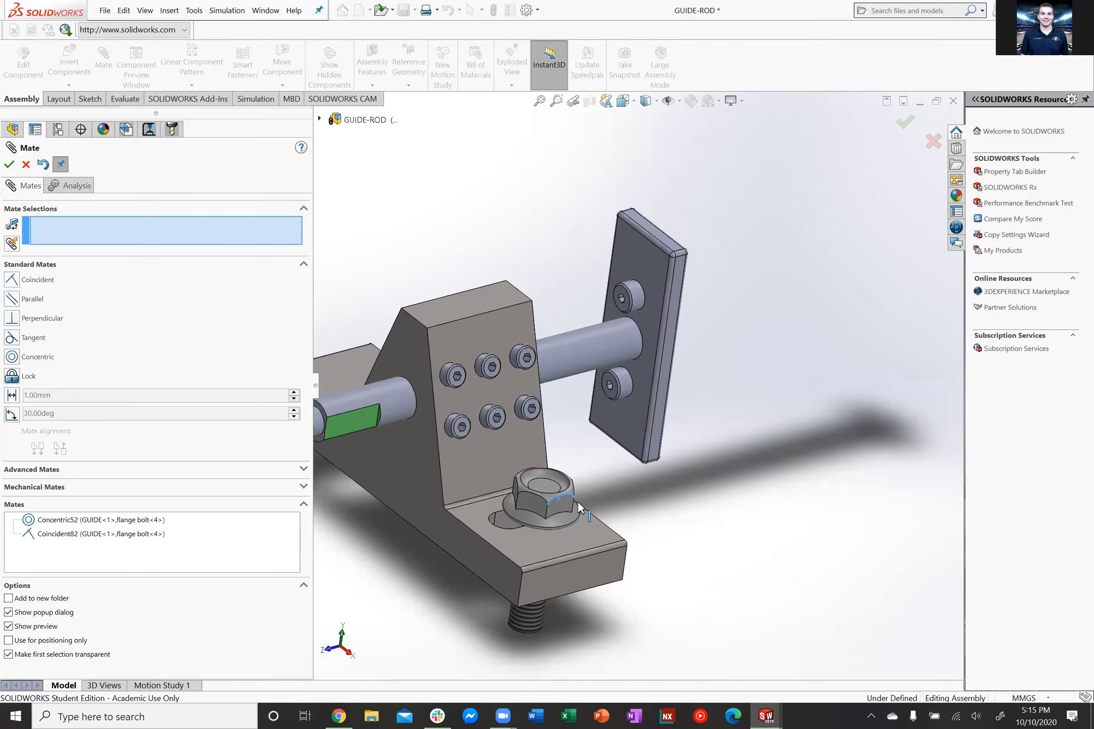
drag(557, 512, 642, 534)
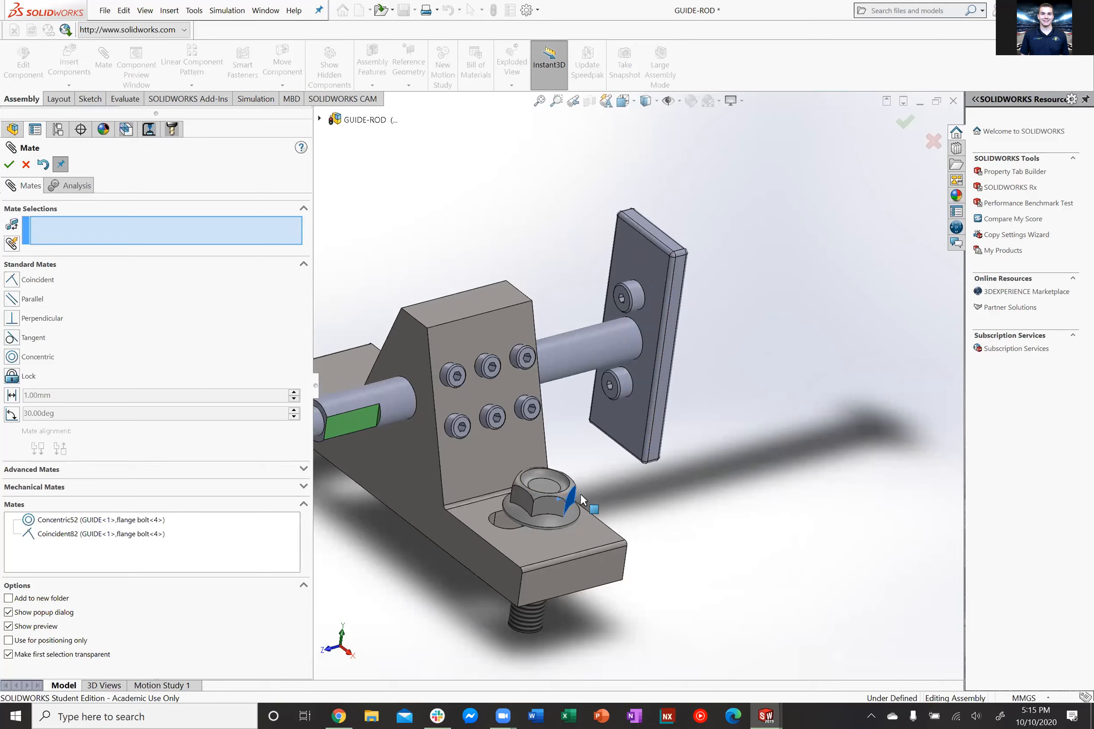
scroll(585, 557, down, 3)
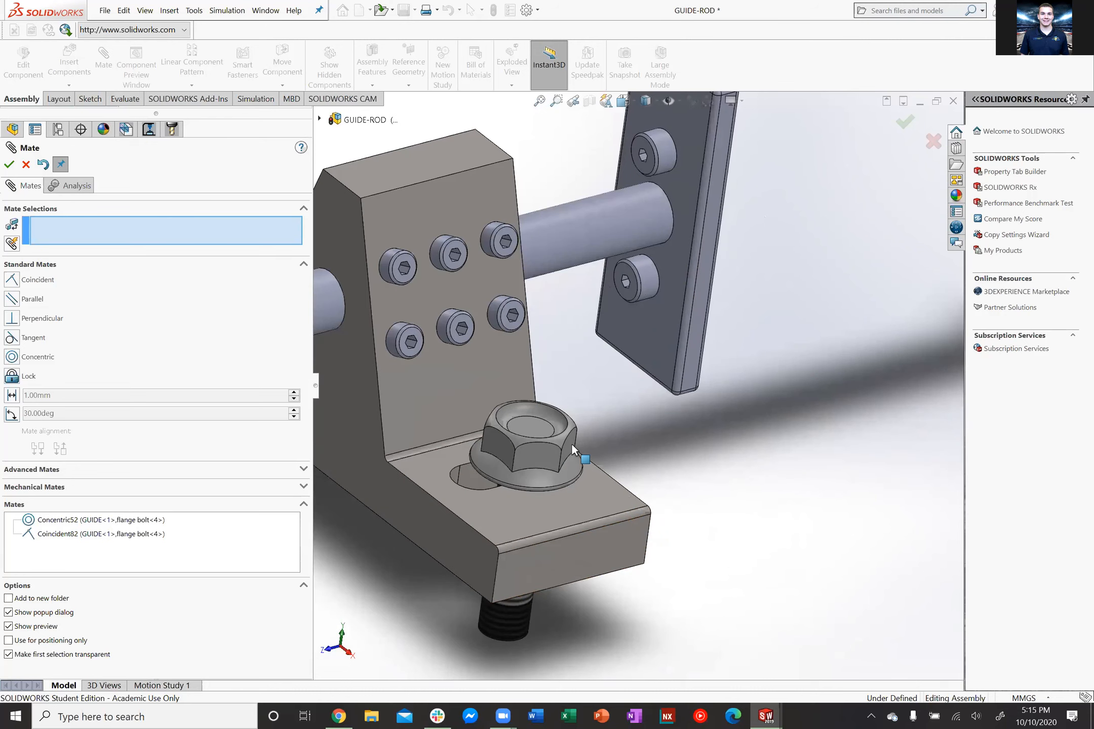
click(603, 546)
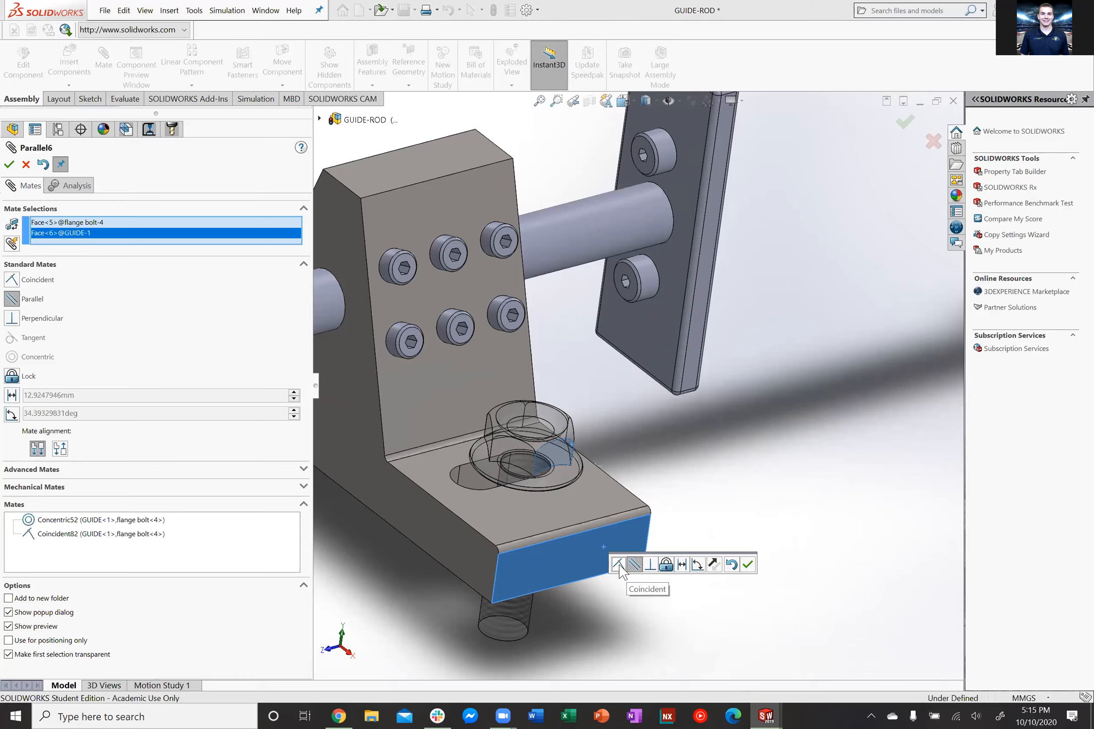
click(618, 566)
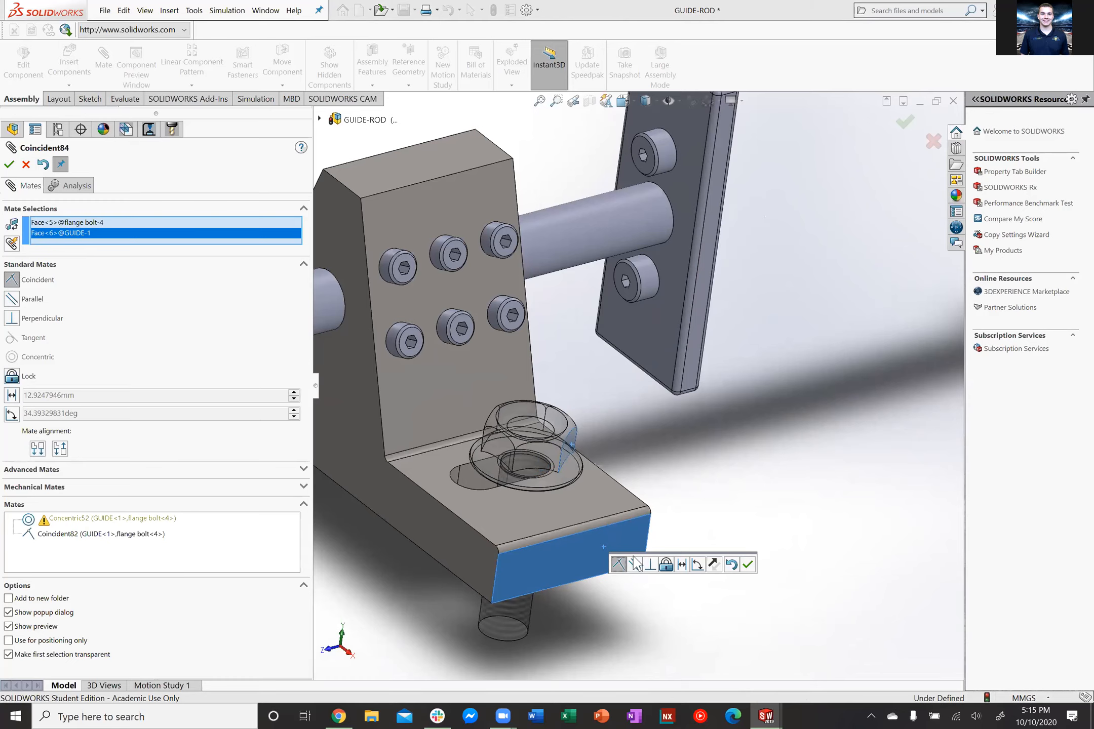
click(748, 564)
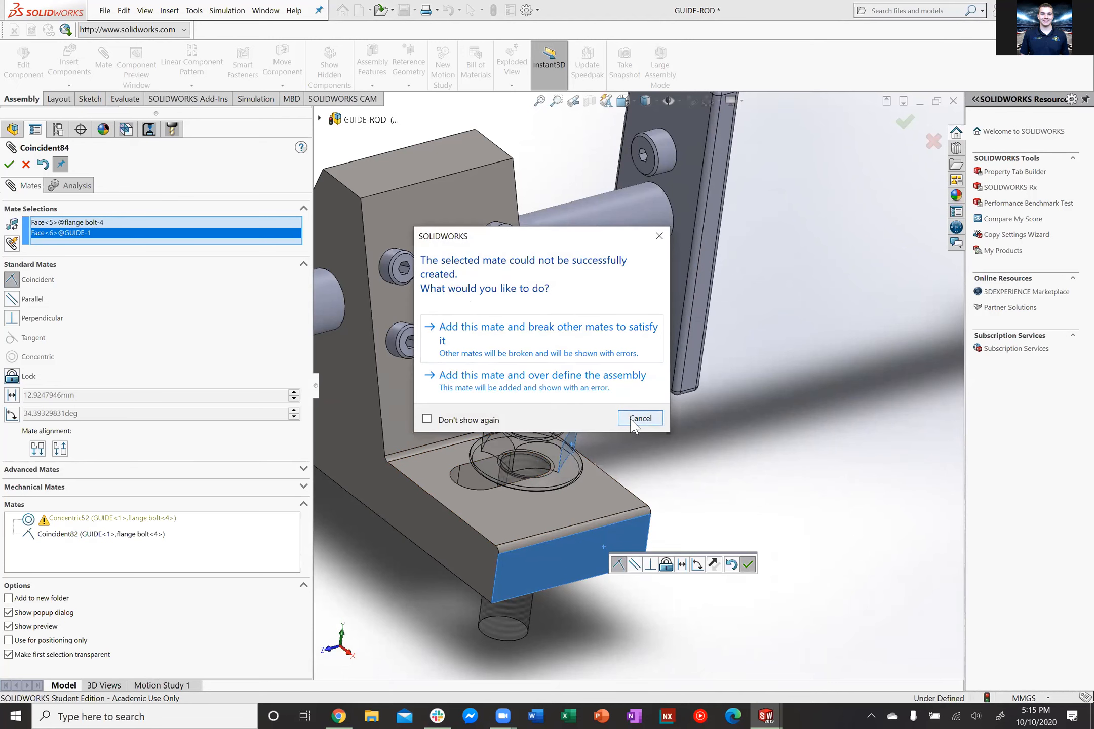
click(637, 419)
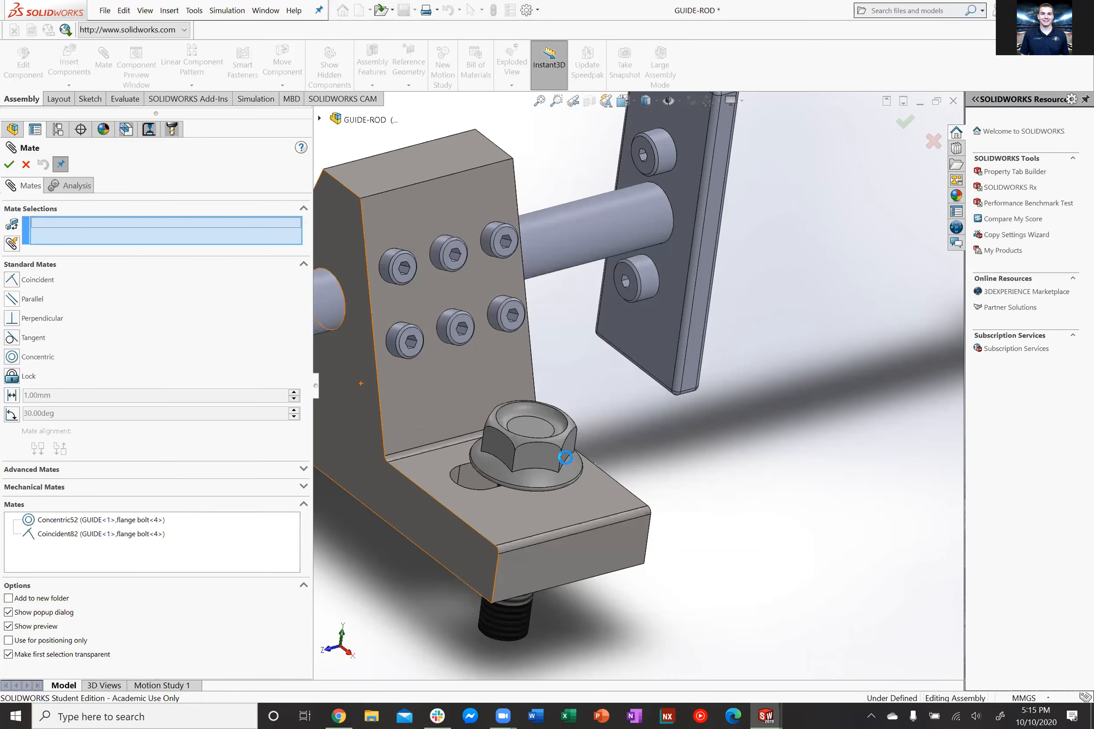
Add a parallel mate between a flat of the bolt's hex head and the end face of the guide's base
click(569, 462)
click(586, 547)
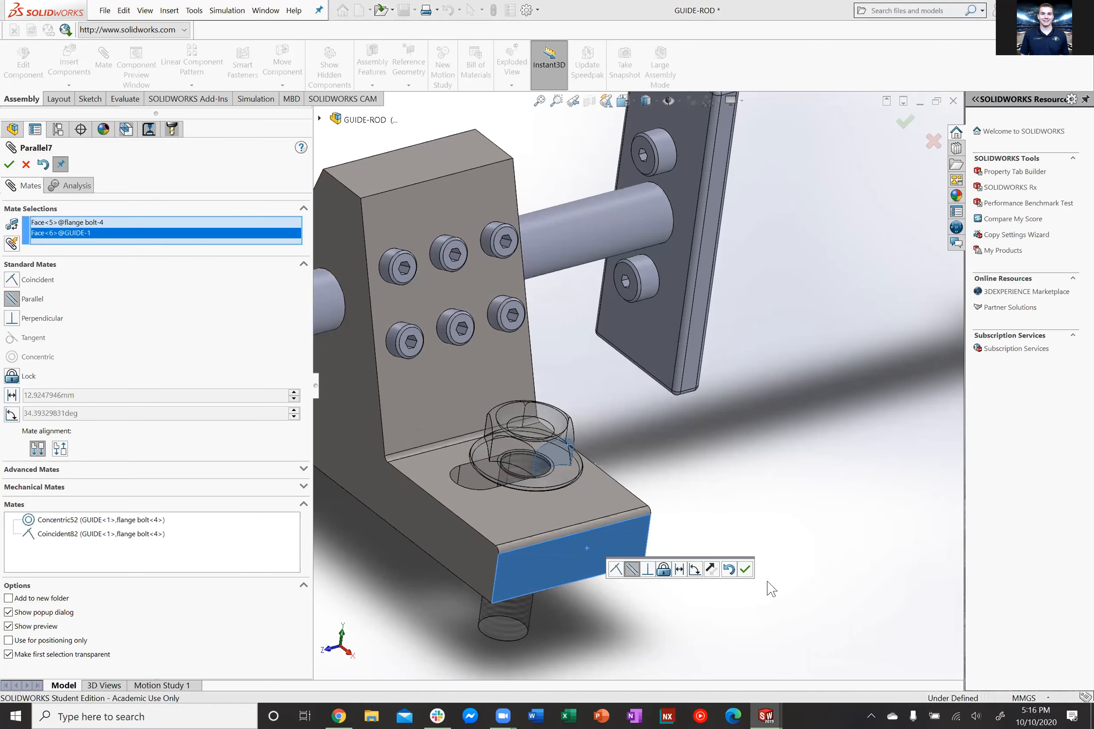
click(745, 570)
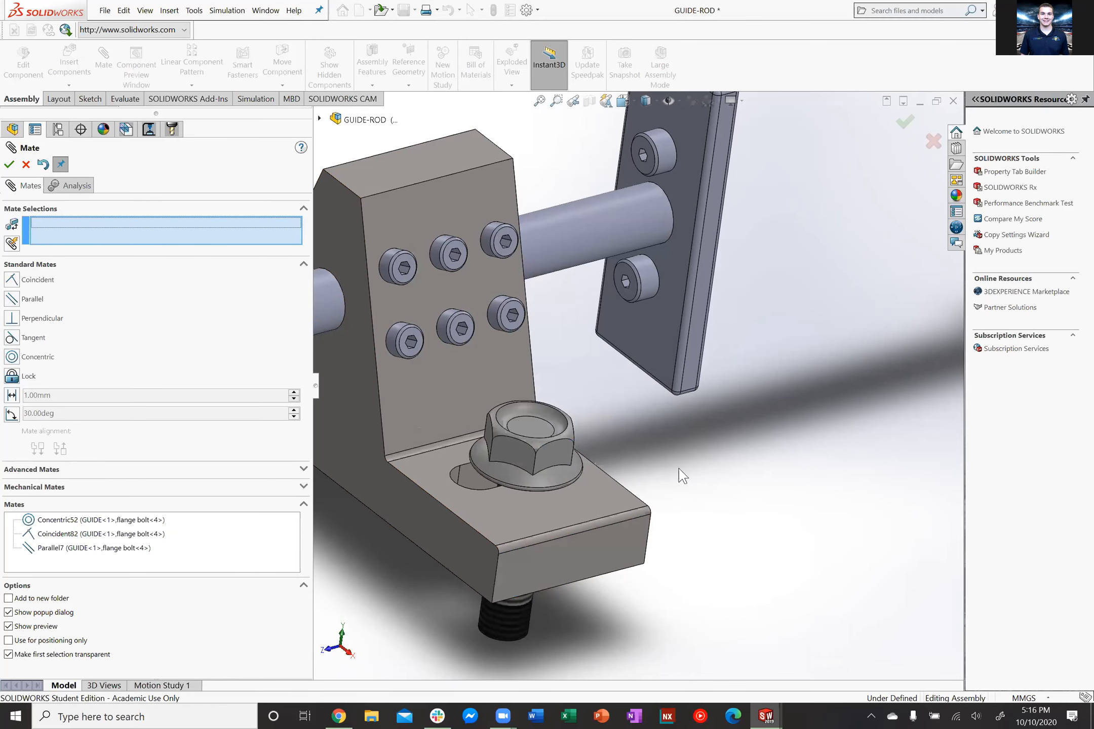
Examine the bolt's fit in the guide's slot from the underside and from above, and close the Mate command
scroll(682, 411, up, 5)
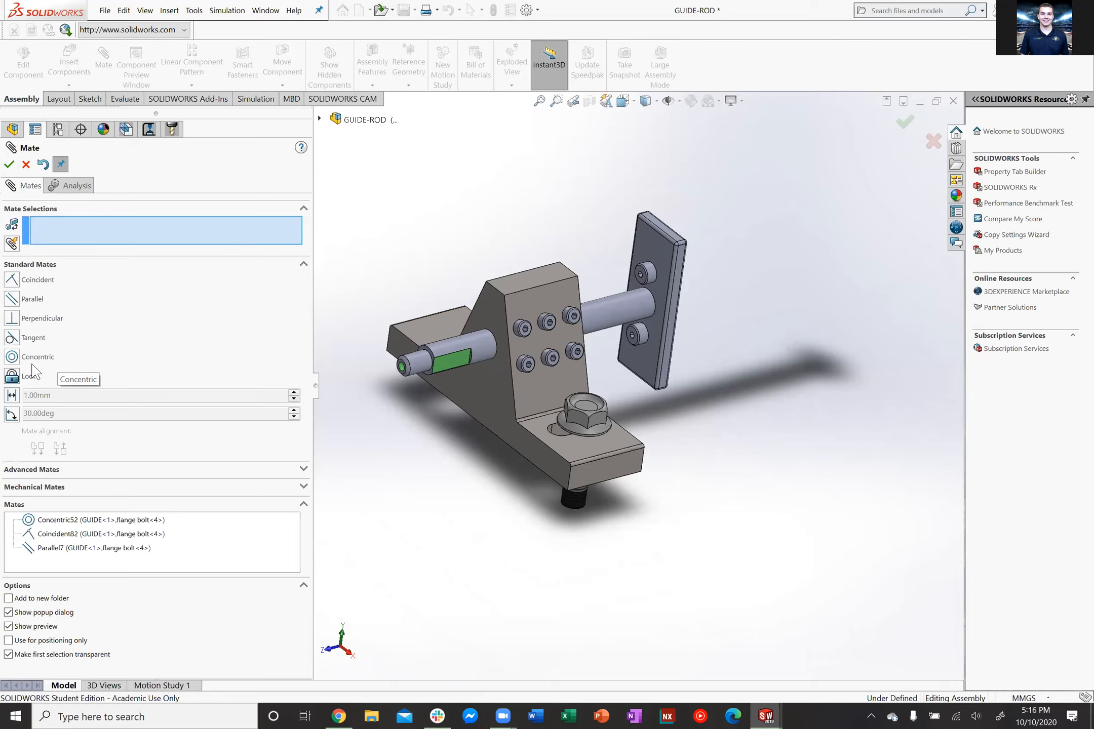
scroll(419, 448, down, 4)
scroll(713, 413, down, 3)
middle_drag(713, 413, 711, 182)
middle_drag(805, 423, 826, 349)
key(space)
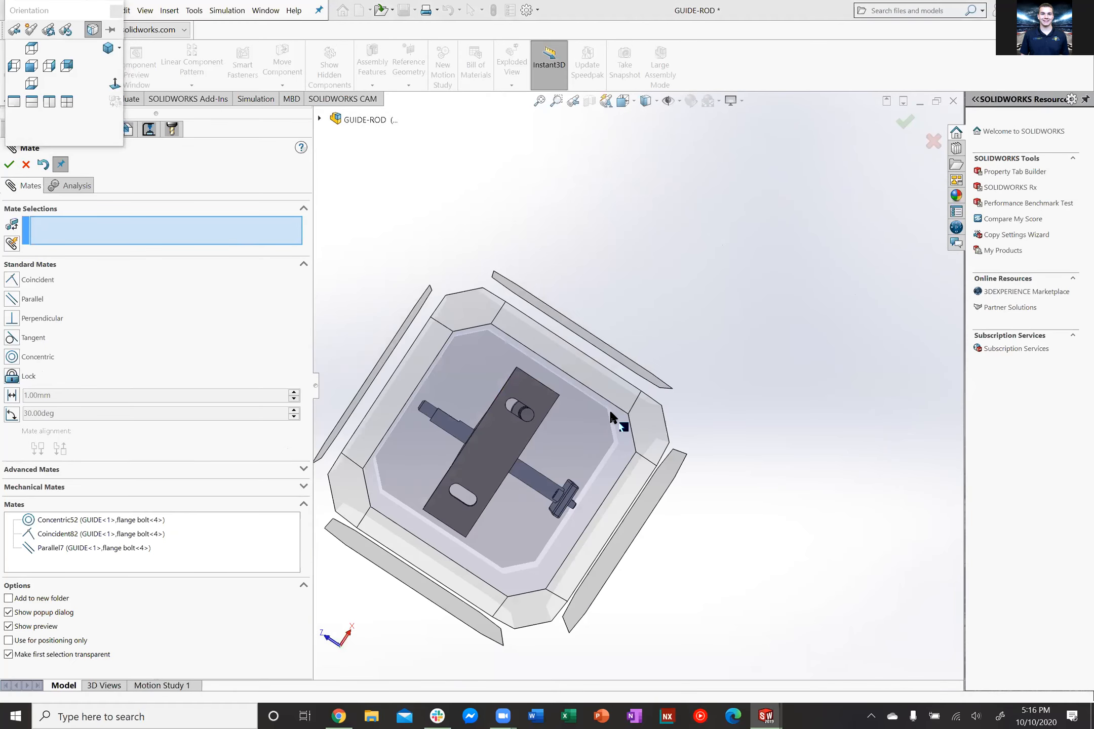
click(609, 409)
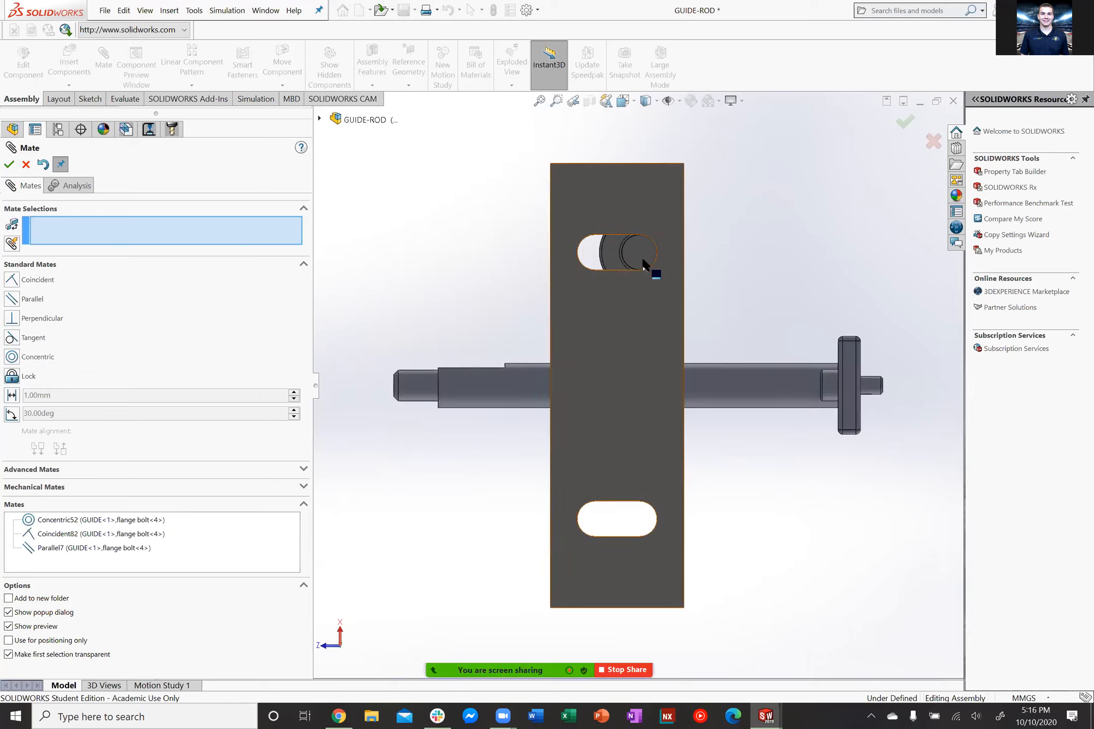
scroll(638, 284, down, 5)
scroll(638, 293, down, 3)
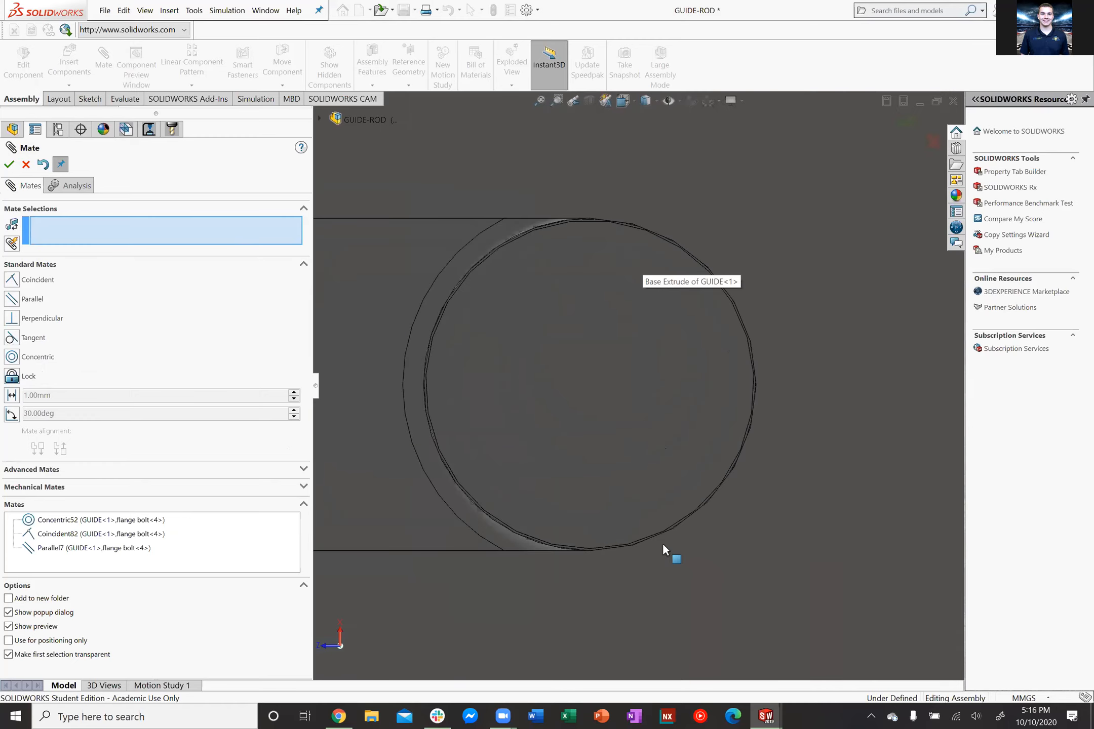
scroll(616, 373, up, 8)
middle_drag(616, 373, 605, 469)
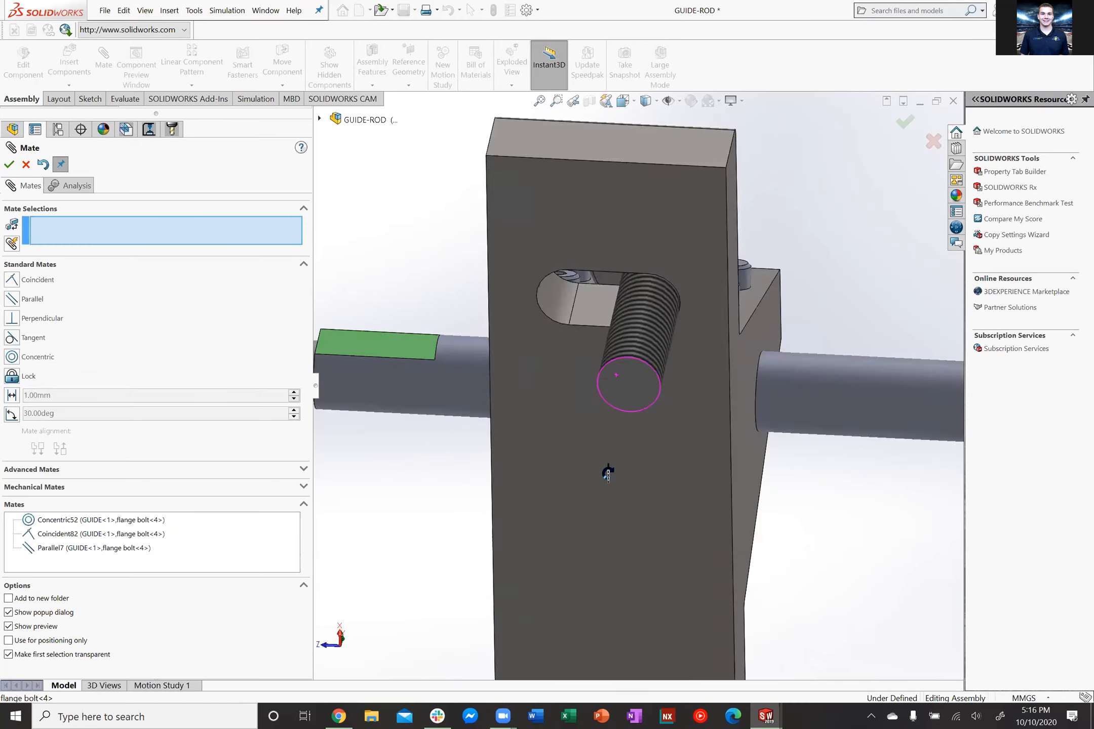
scroll(625, 358, up, 4)
middle_drag(624, 357, 676, 532)
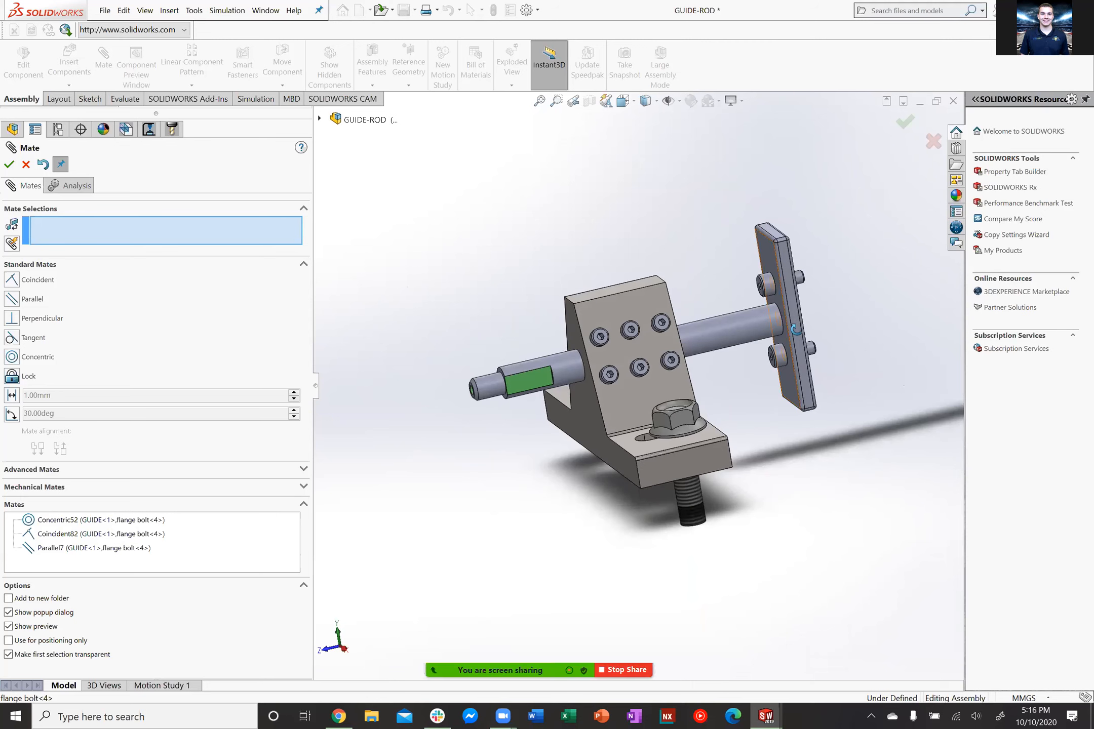
middle_drag(790, 324, 808, 347)
key(Escape)
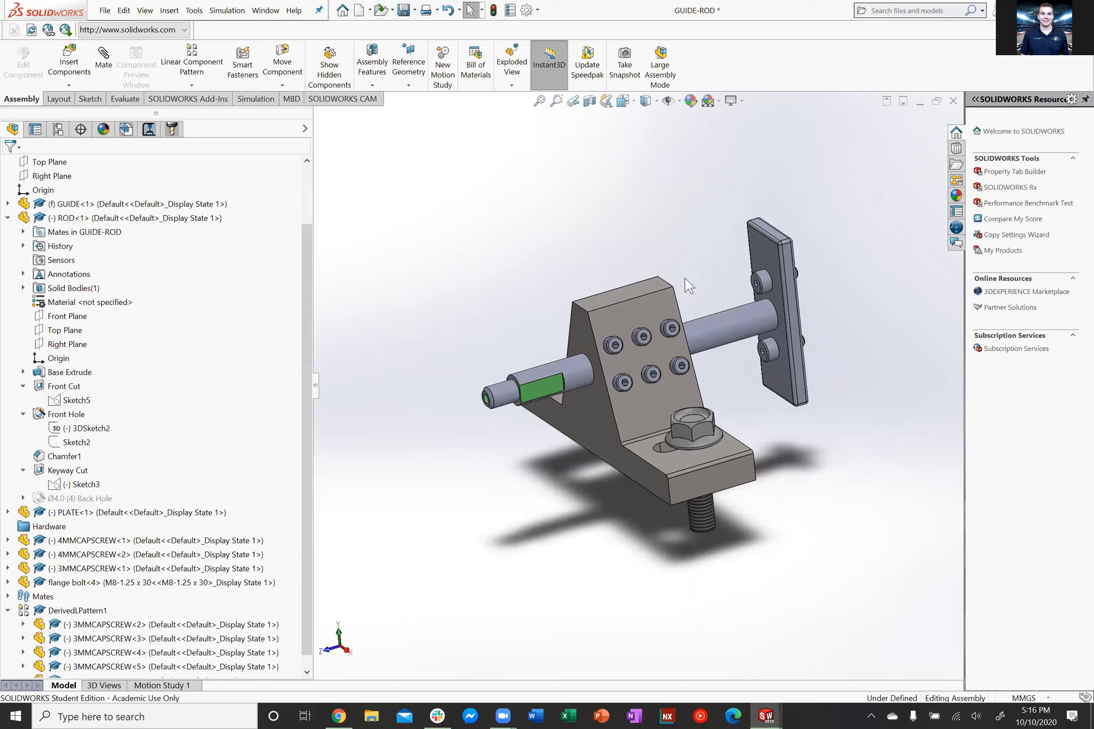
Set up a linear component pattern of the flange bolt along the guide's long bottom edge with 2 instances
middle_drag(668, 265, 697, 267)
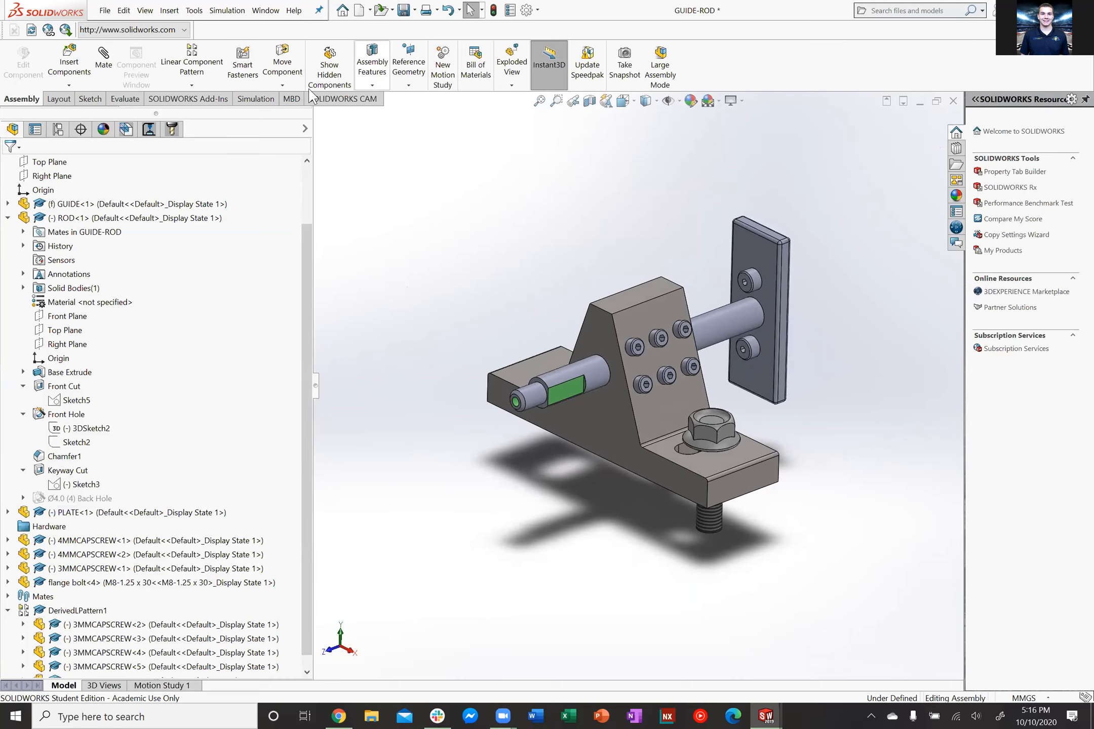
click(195, 85)
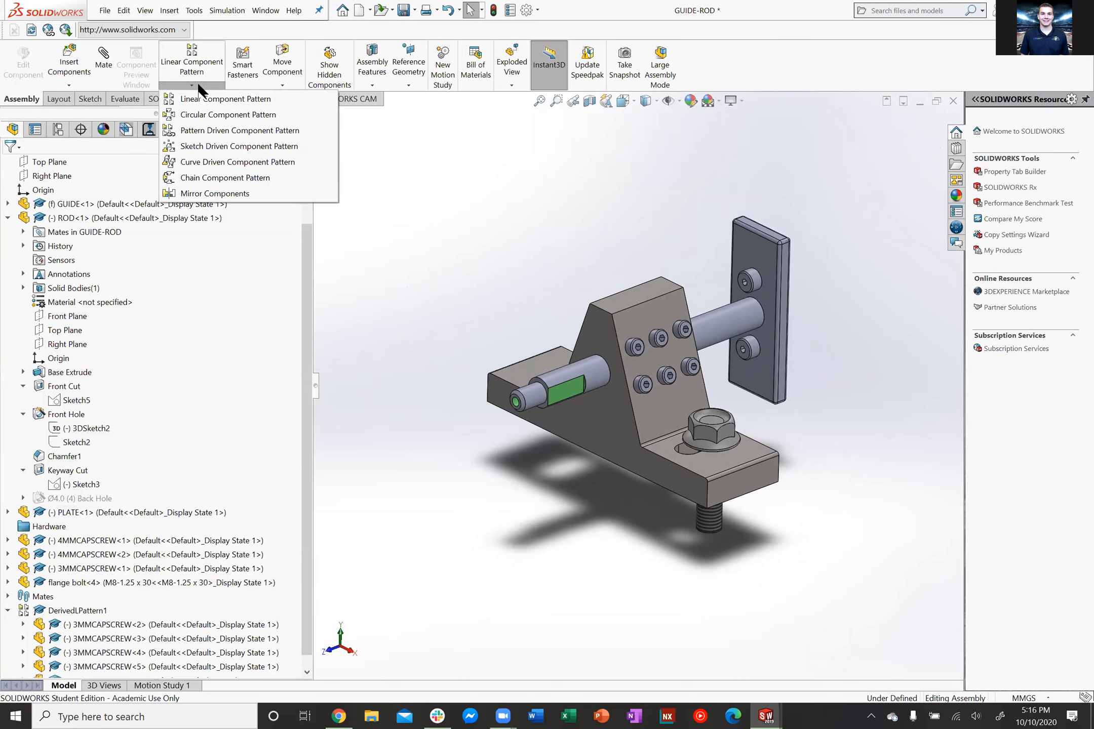
click(213, 98)
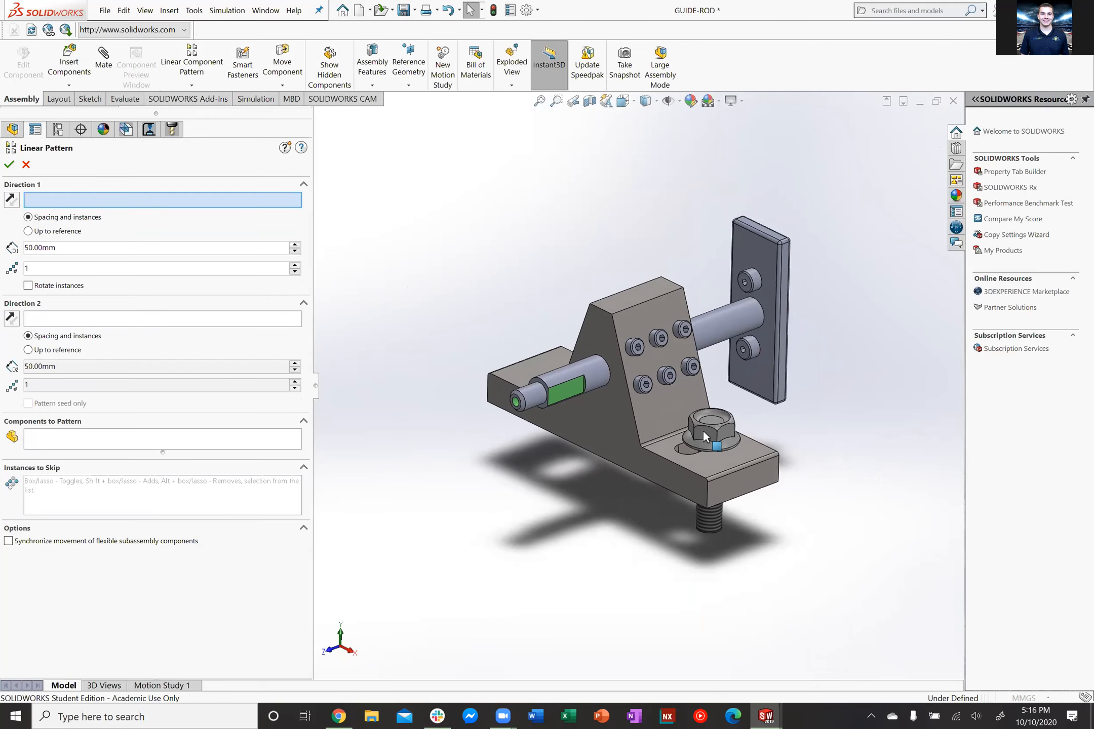
click(647, 479)
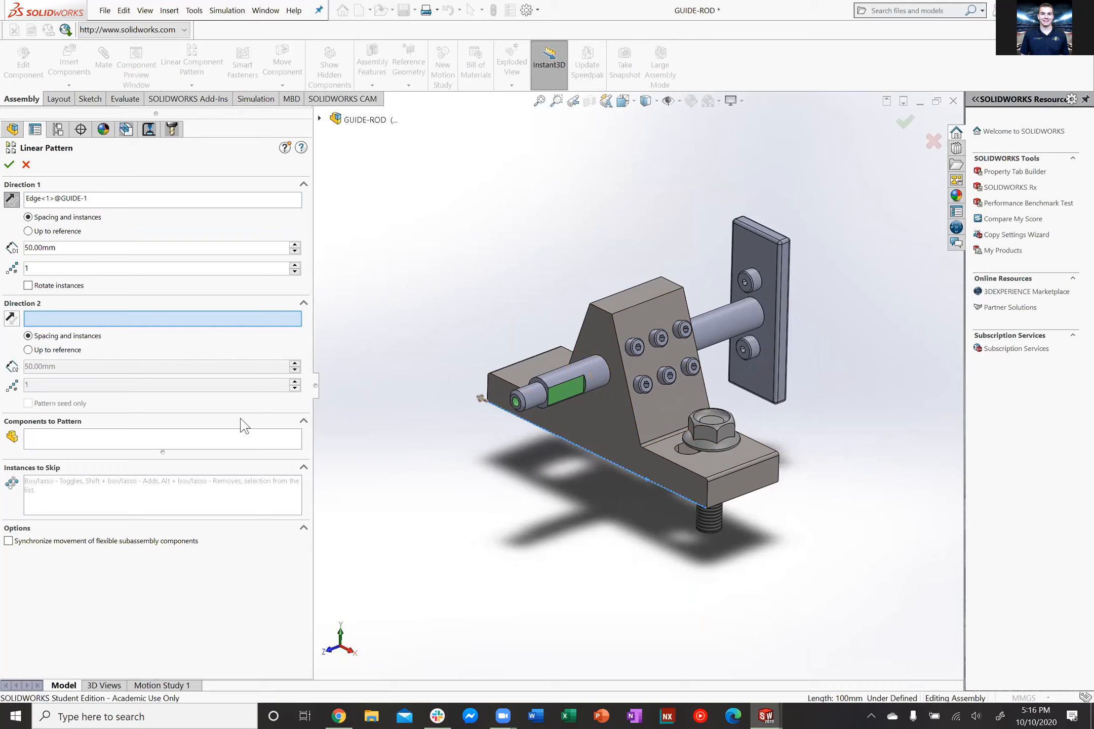
click(81, 446)
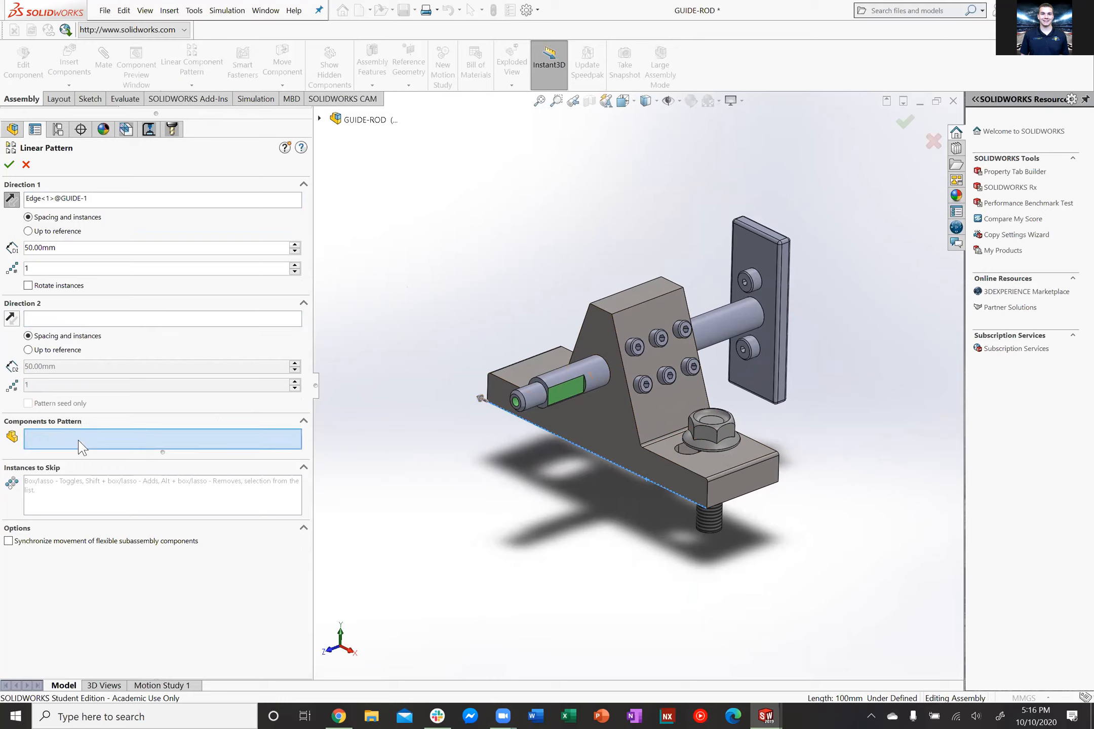
click(699, 434)
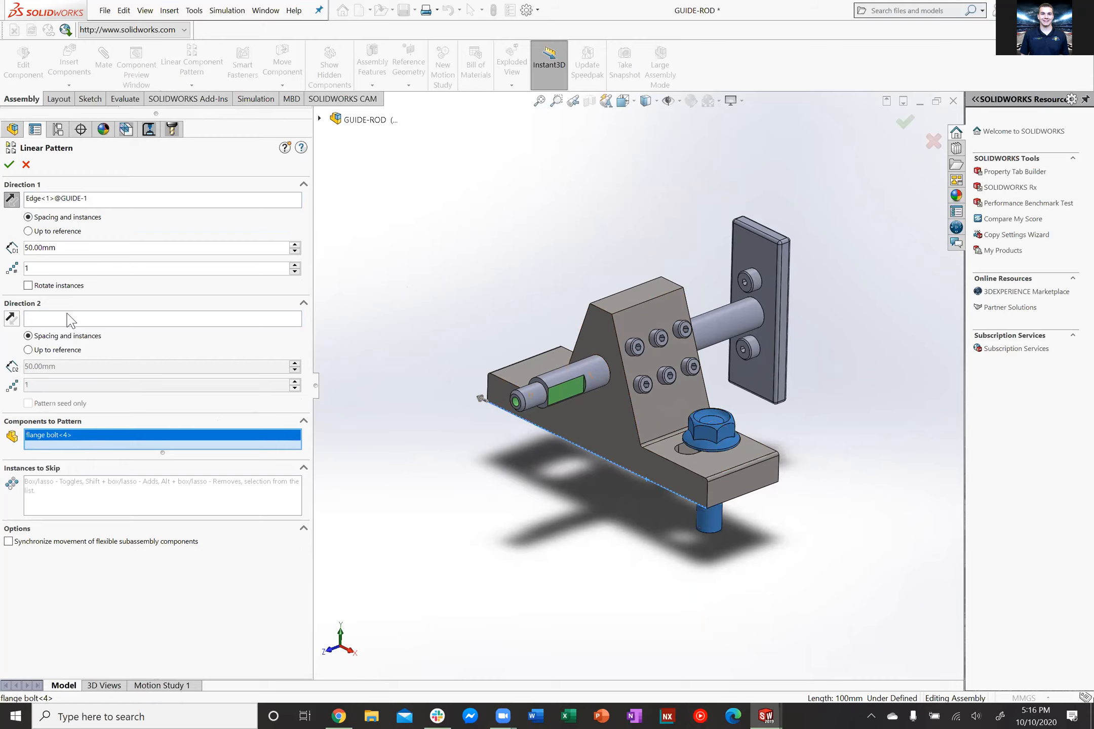
double_click(45, 267)
text(2)
Check the previewed bolt copy against the guide's empty slot and add the guide to the components to pattern
middle_drag(552, 419, 582, 395)
scroll(583, 395, down, 6)
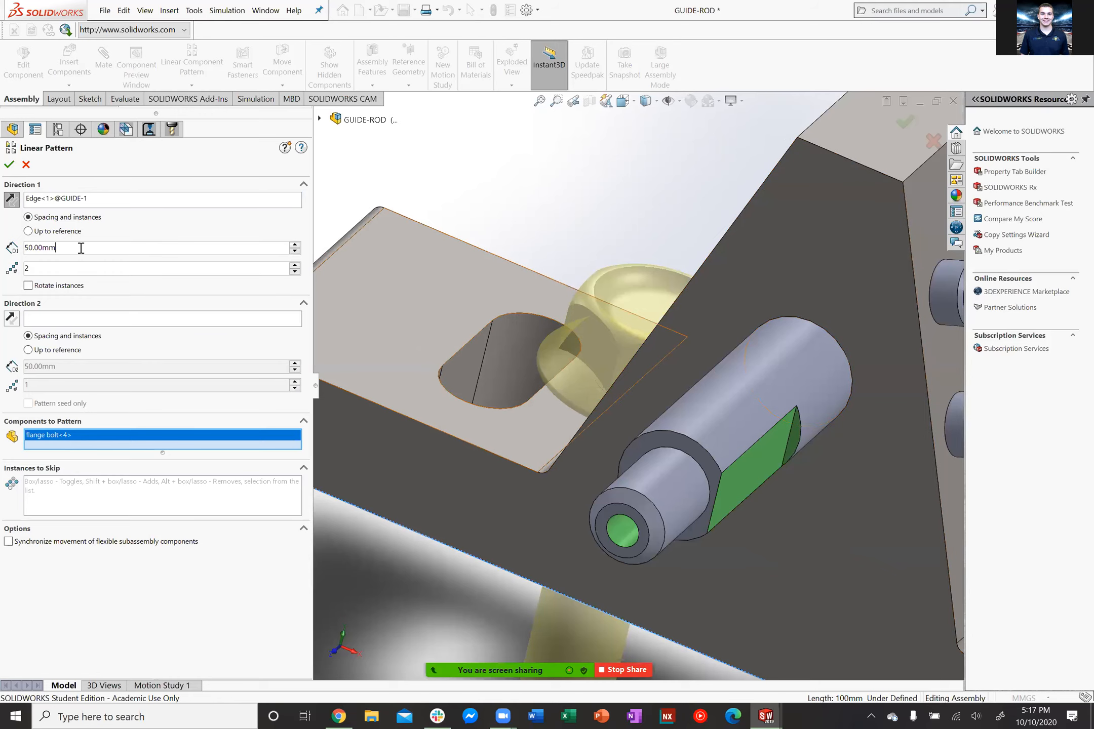
click(518, 338)
scroll(518, 338, up, 4)
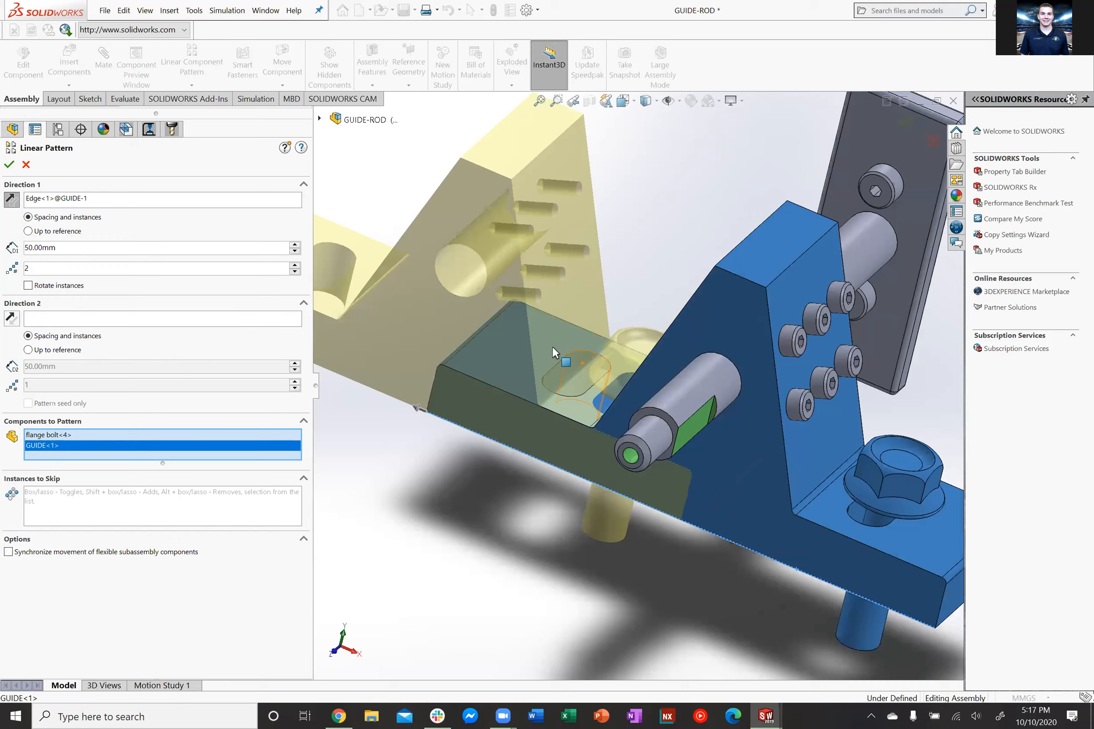
scroll(552, 345, up, 2)
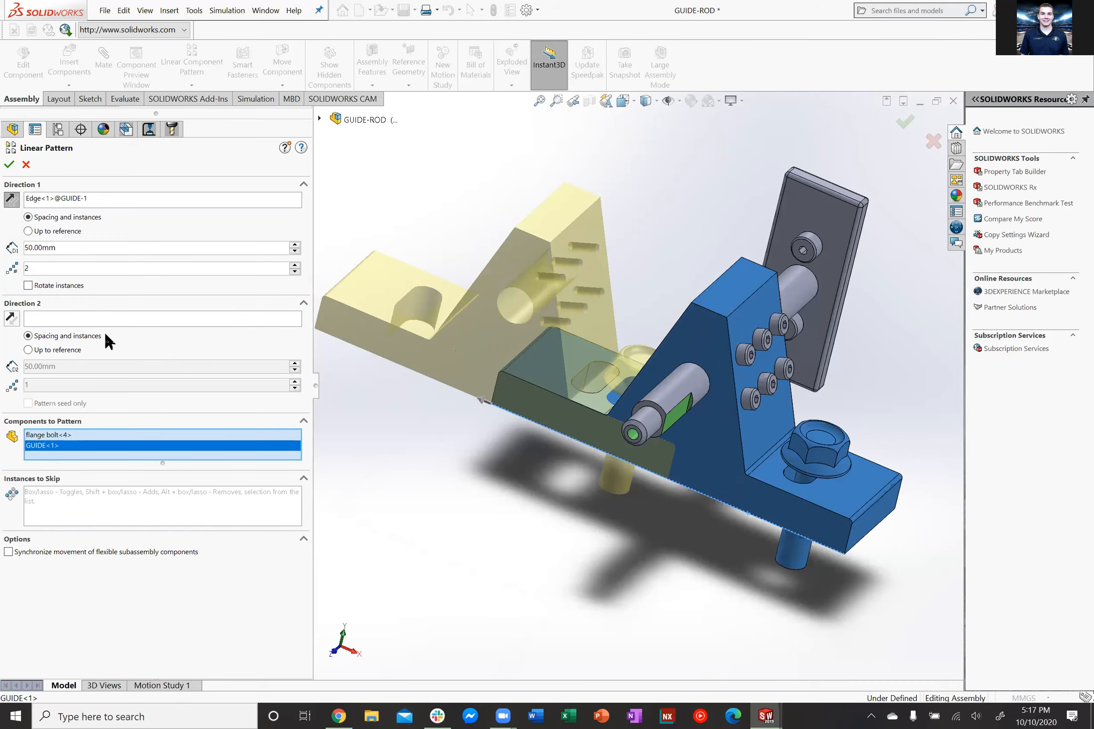
Remove the GUIDE from the linear pattern's components and pattern the flange bolt alone with 60 mm spacing
right_click(86, 445)
click(116, 468)
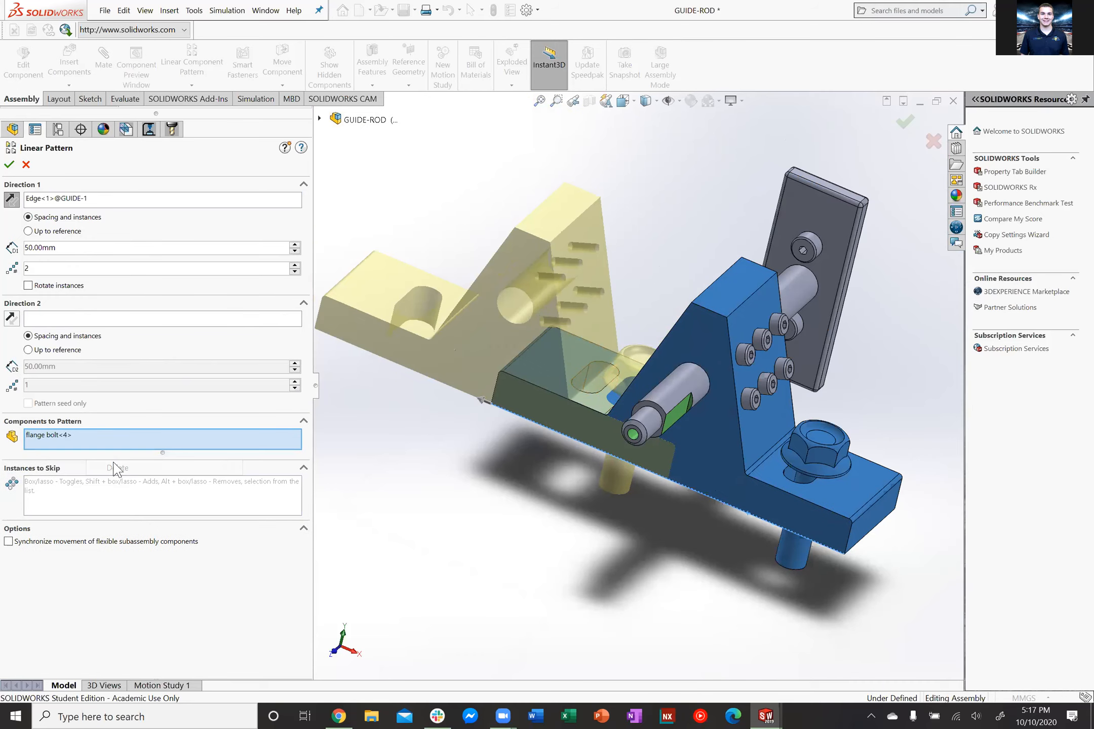
click(30, 247)
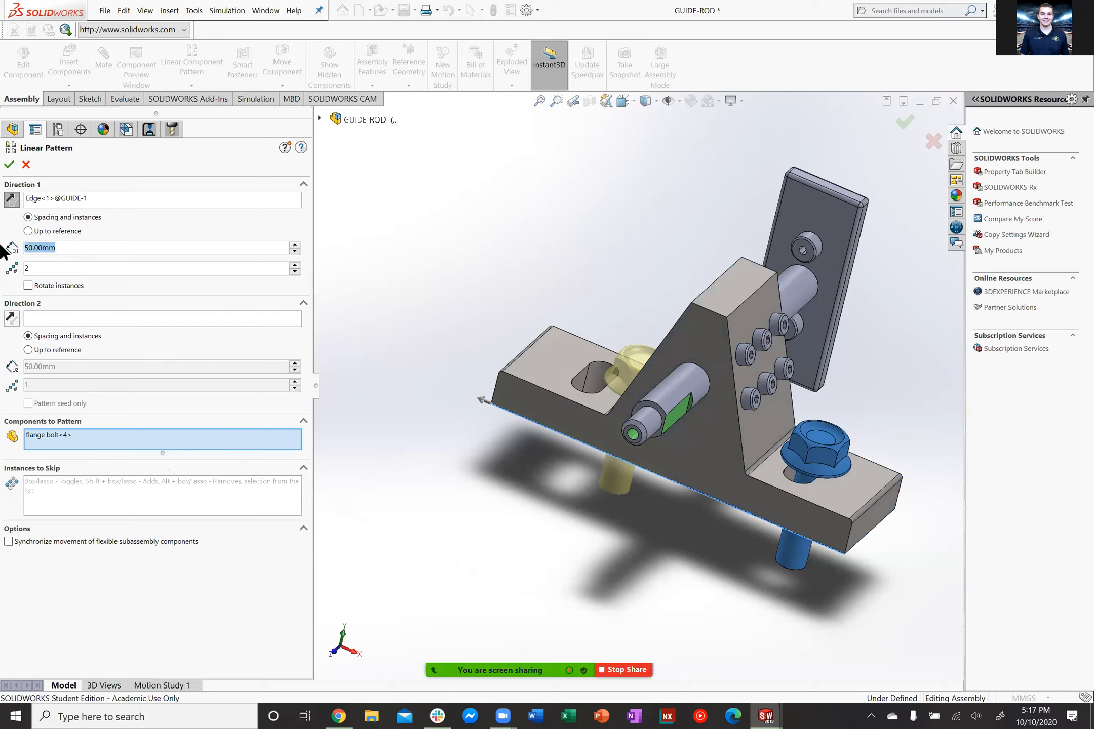
text(60)
key(Return)
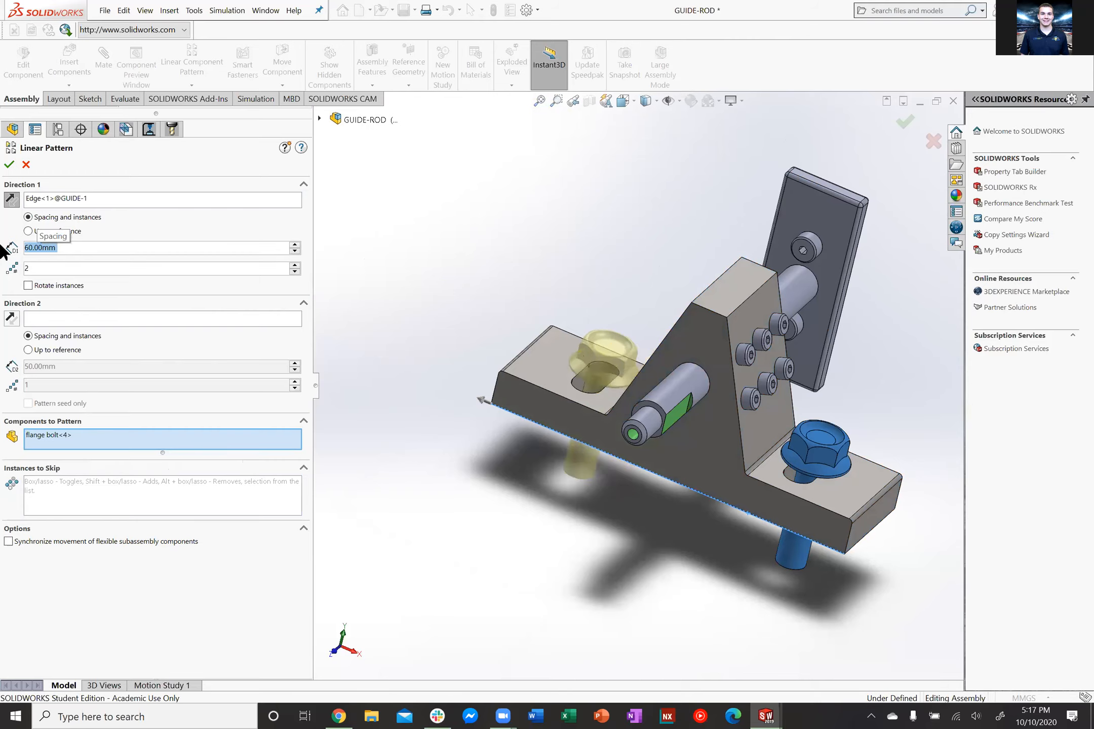
click(9, 164)
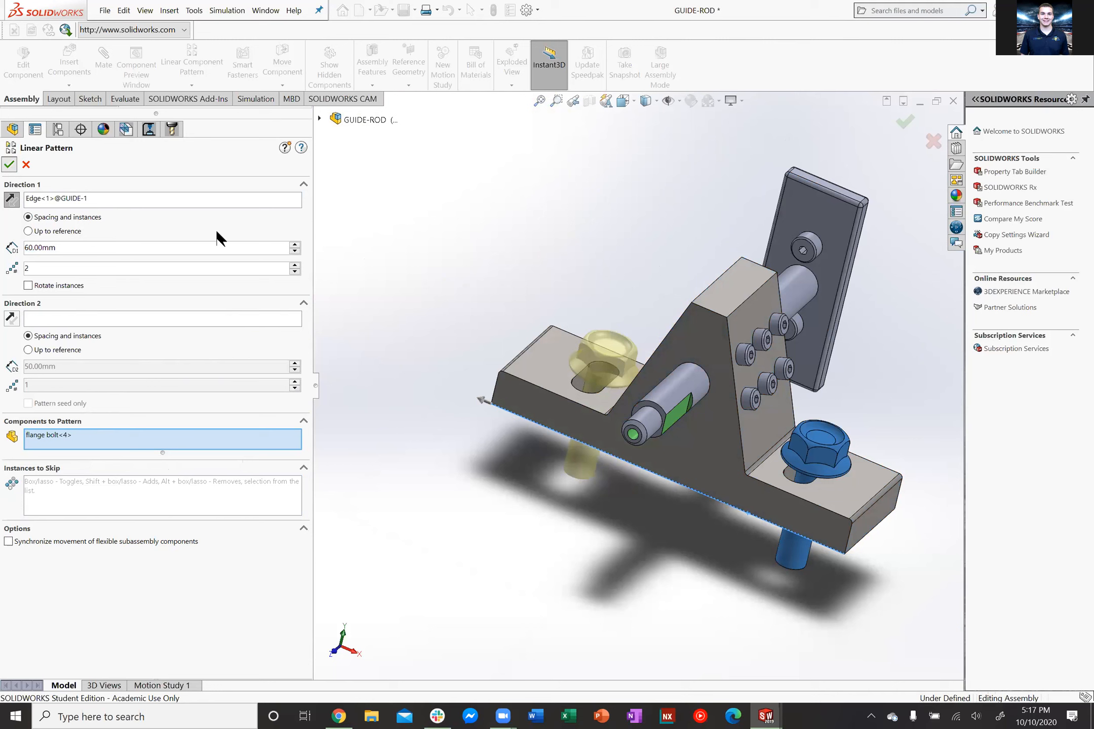
mouse_move(567, 261)
middle_down()
mouse_move(586, 309)
mouse_move(575, 346)
mouse_move(618, 276)
mouse_move(554, 263)
middle_up()
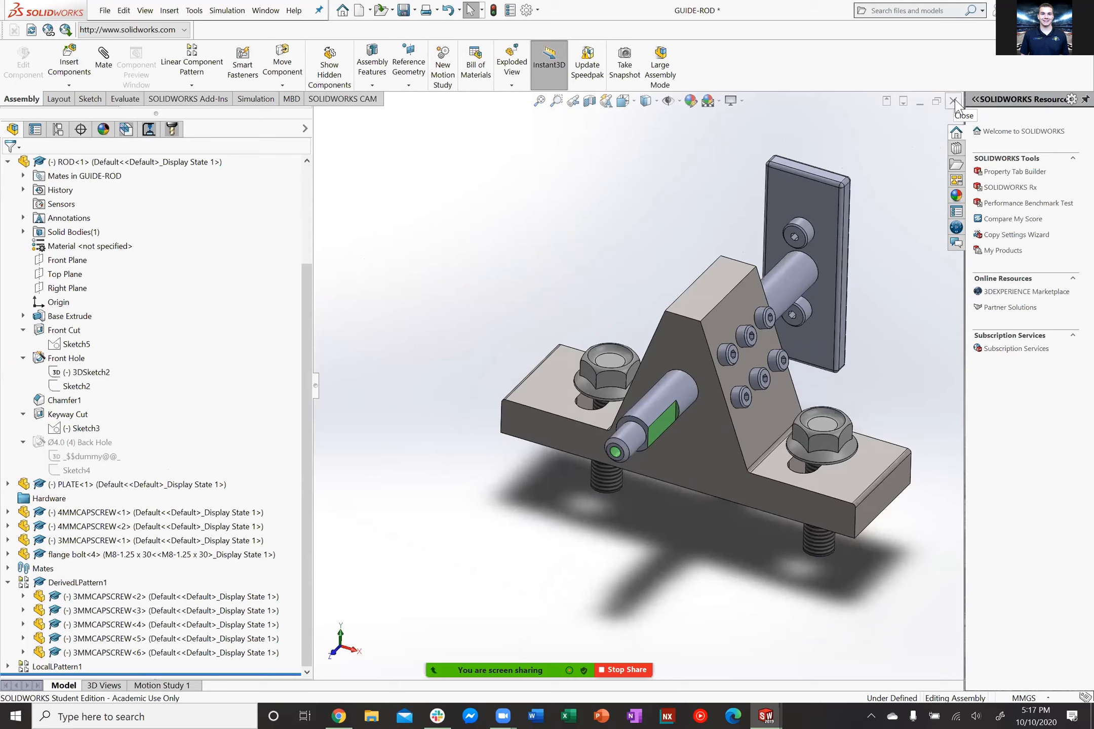
Open the GUIDE drawing from the OneDrive folder 1 SJSU > Tech 140 > ENGDESIGN-W-SOLIDWORKS
click(105, 11)
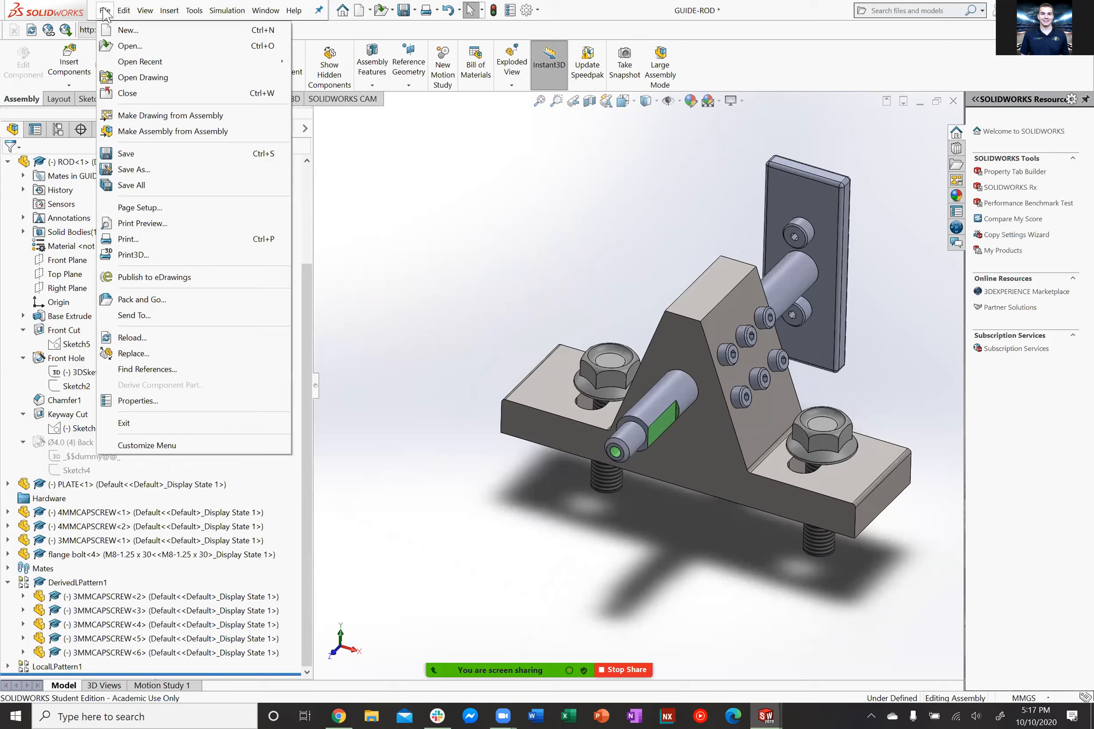
click(135, 51)
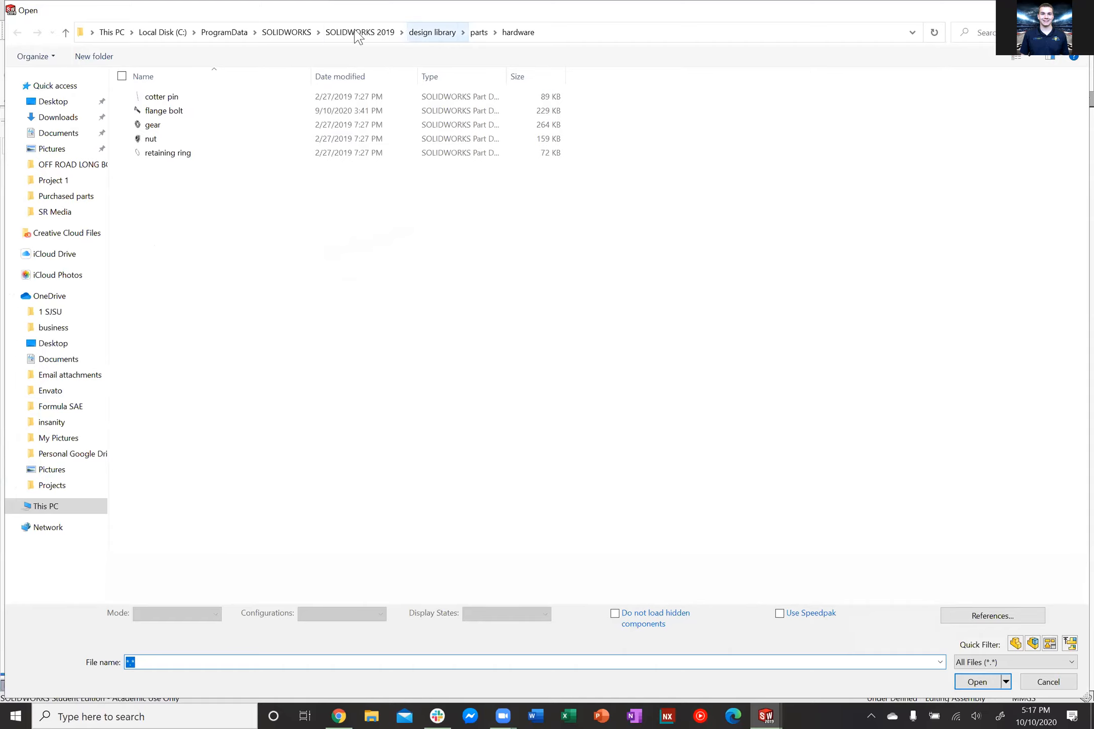
click(372, 32)
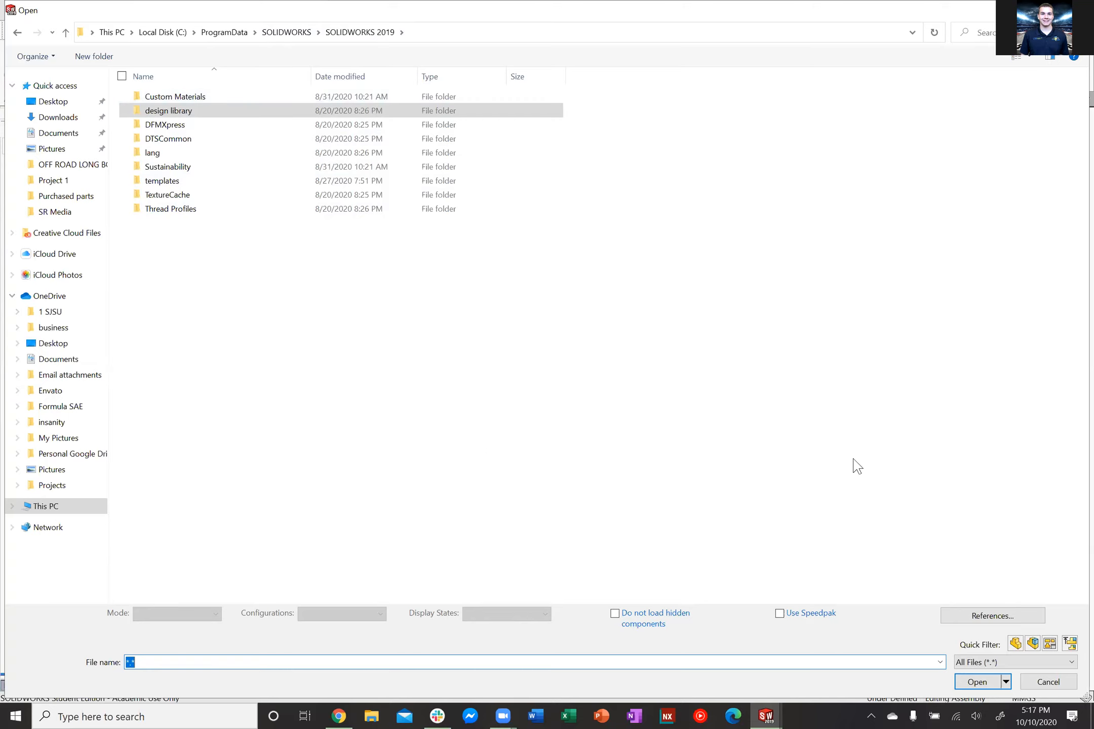
click(53, 313)
click(188, 151)
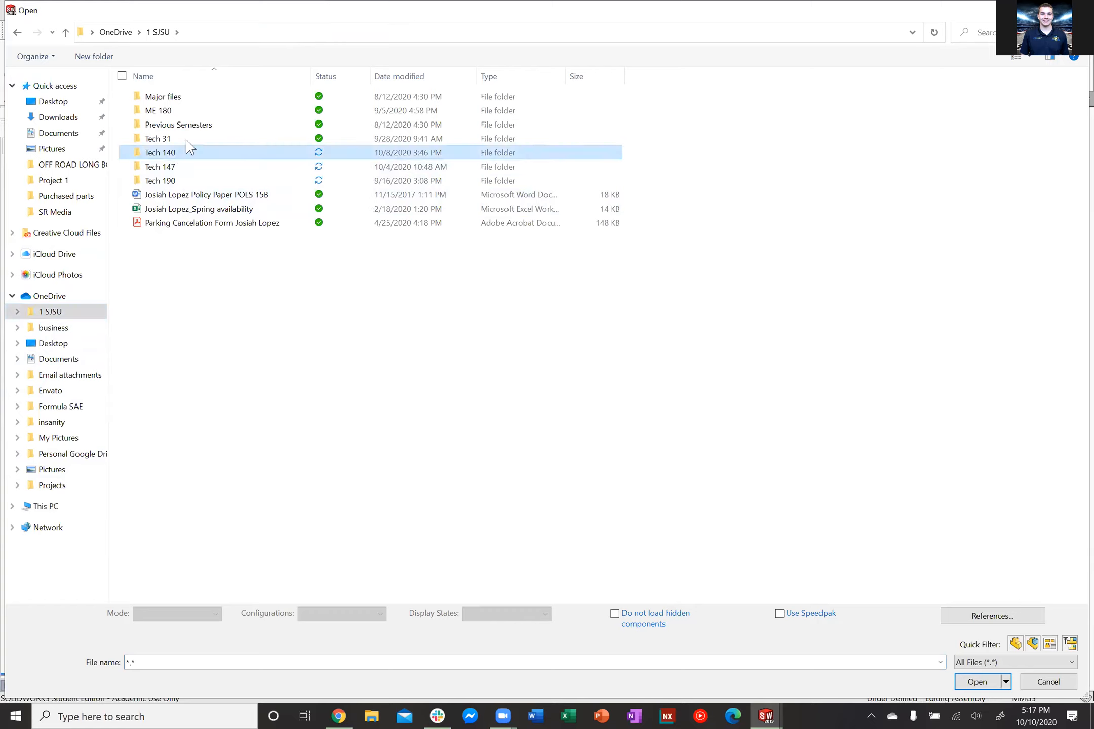
double_click(188, 151)
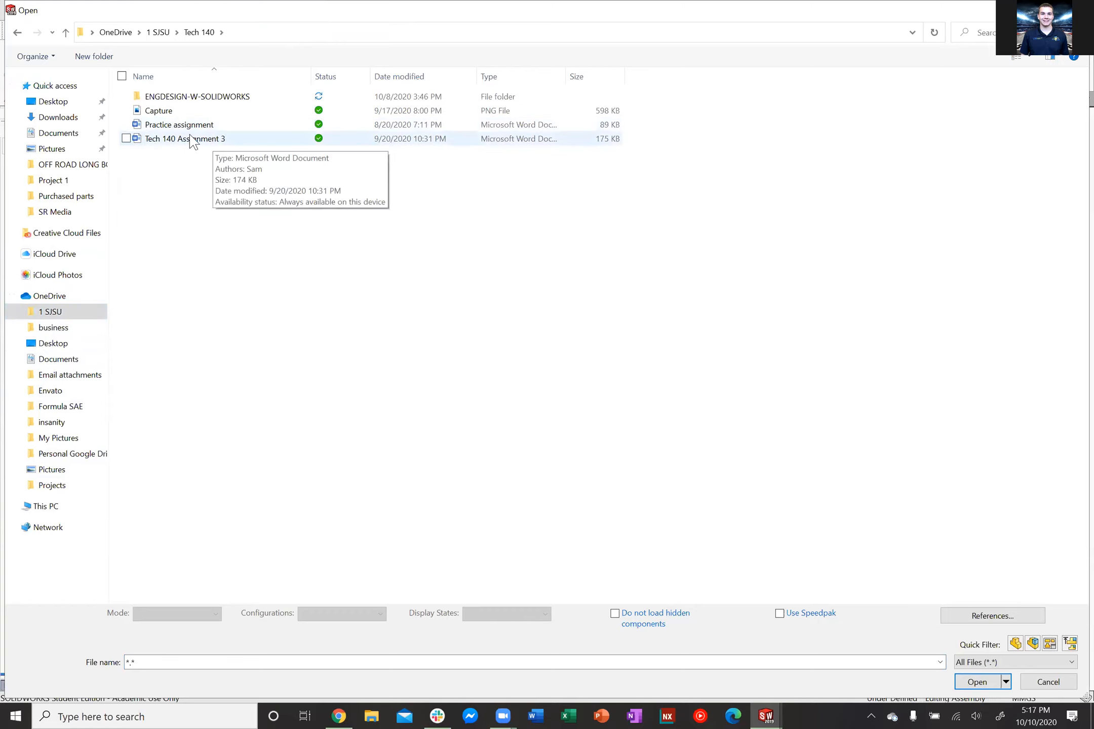
double_click(208, 98)
double_click(191, 127)
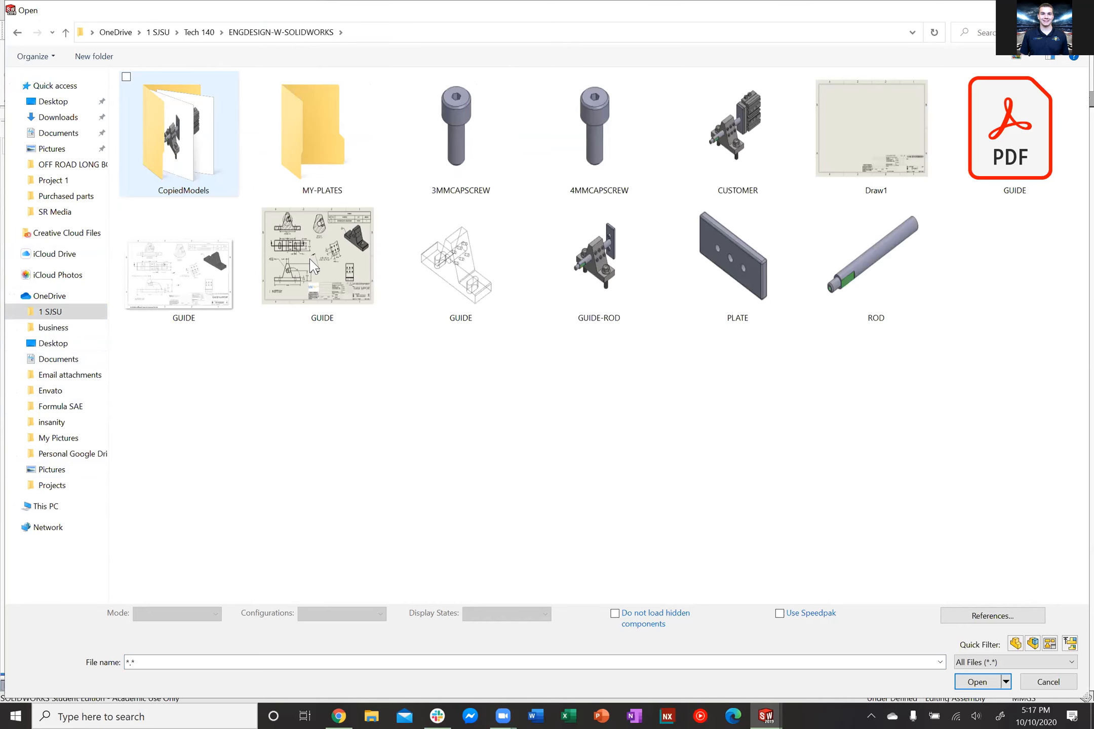
double_click(314, 265)
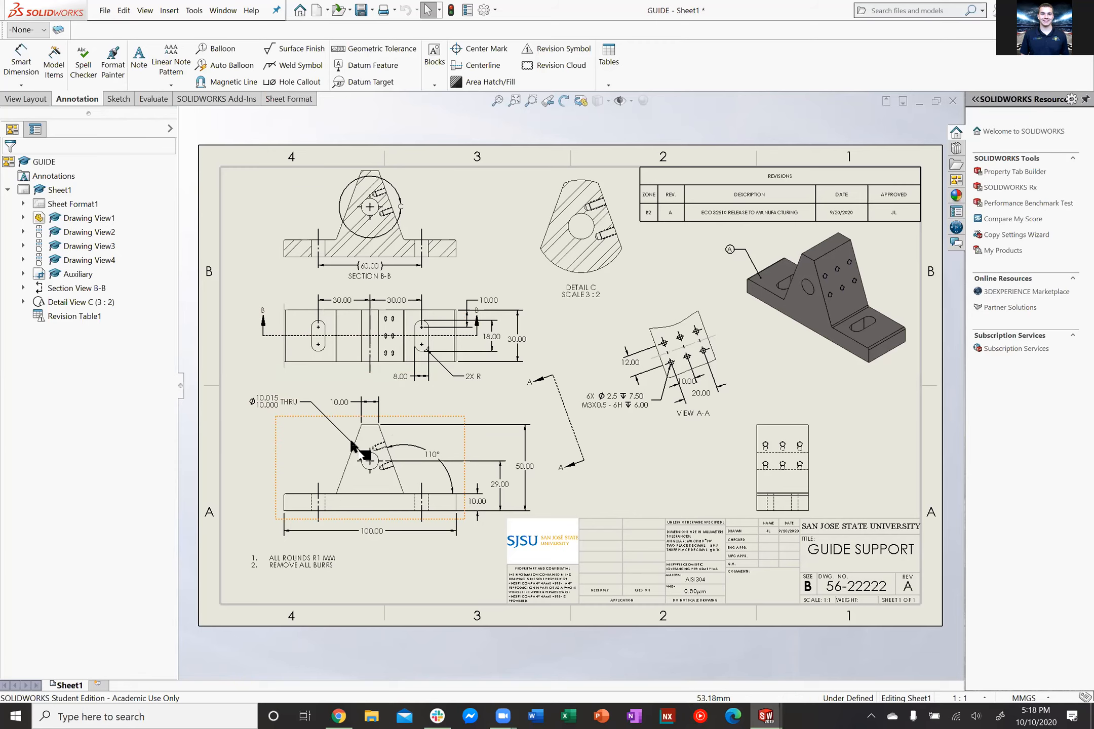
Examine the front, top, section, detail and auxiliary views of the guide drawing and their dimensions
scroll(390, 458, down, 2)
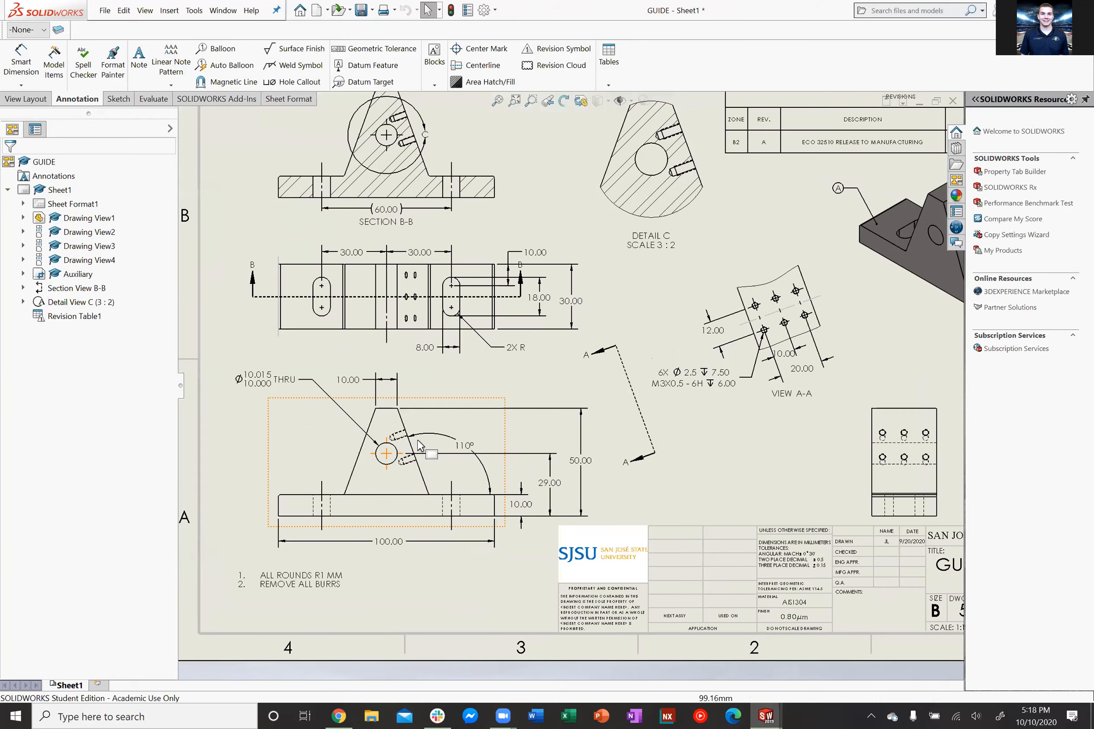
scroll(445, 431, down, 1)
scroll(468, 418, down, 1)
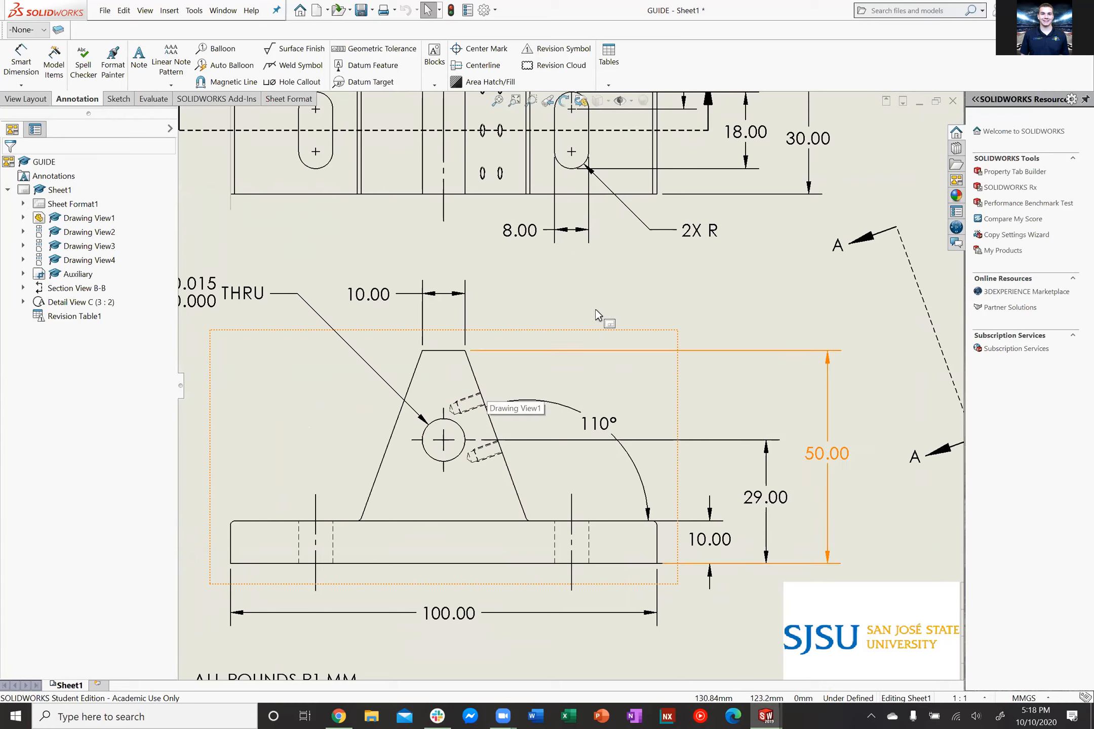
scroll(620, 321, up, 1)
scroll(616, 336, up, 1)
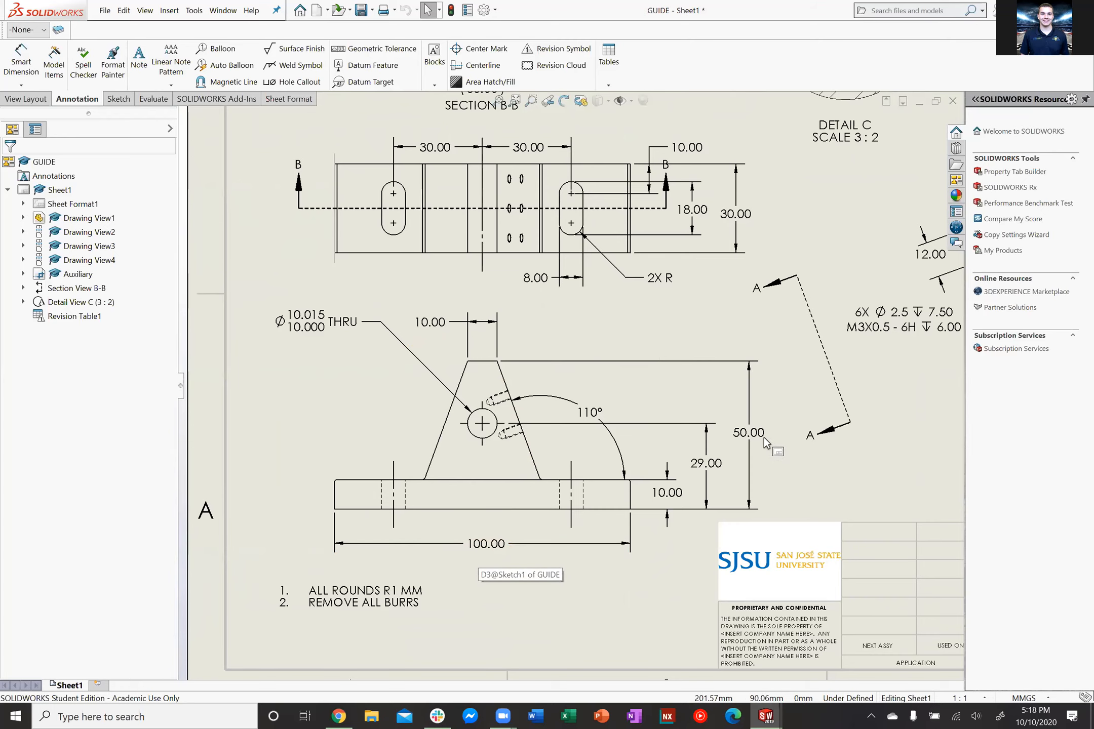
scroll(768, 437, up, 4)
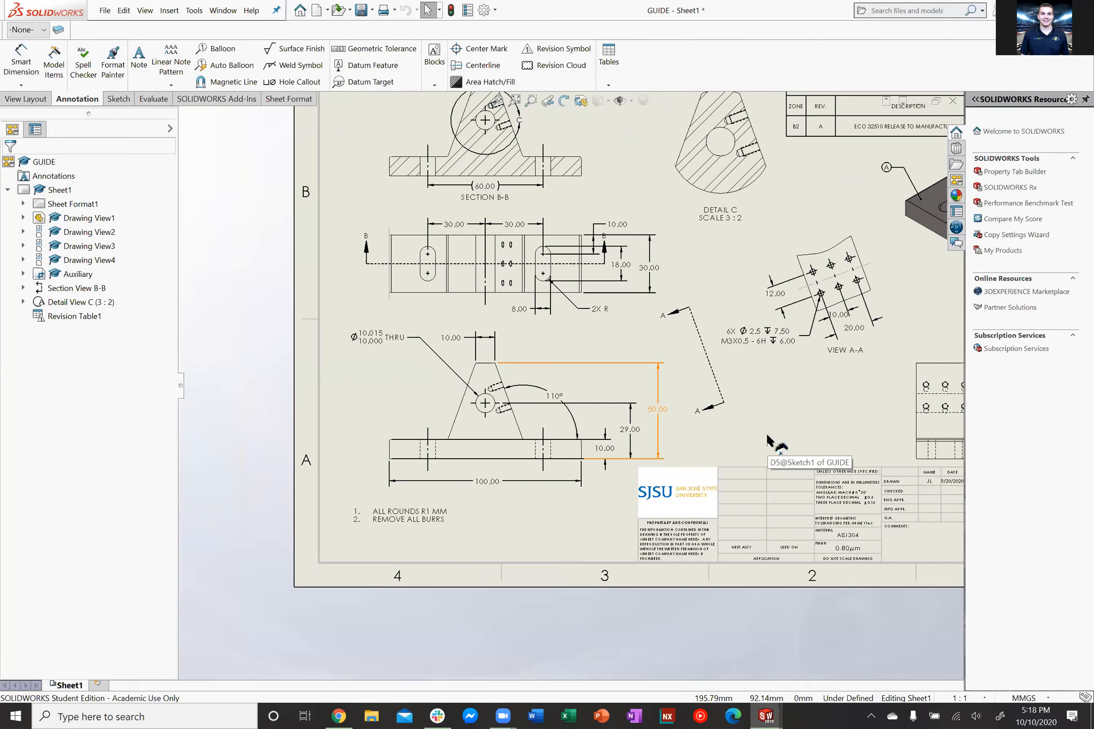
scroll(628, 291, down, 1)
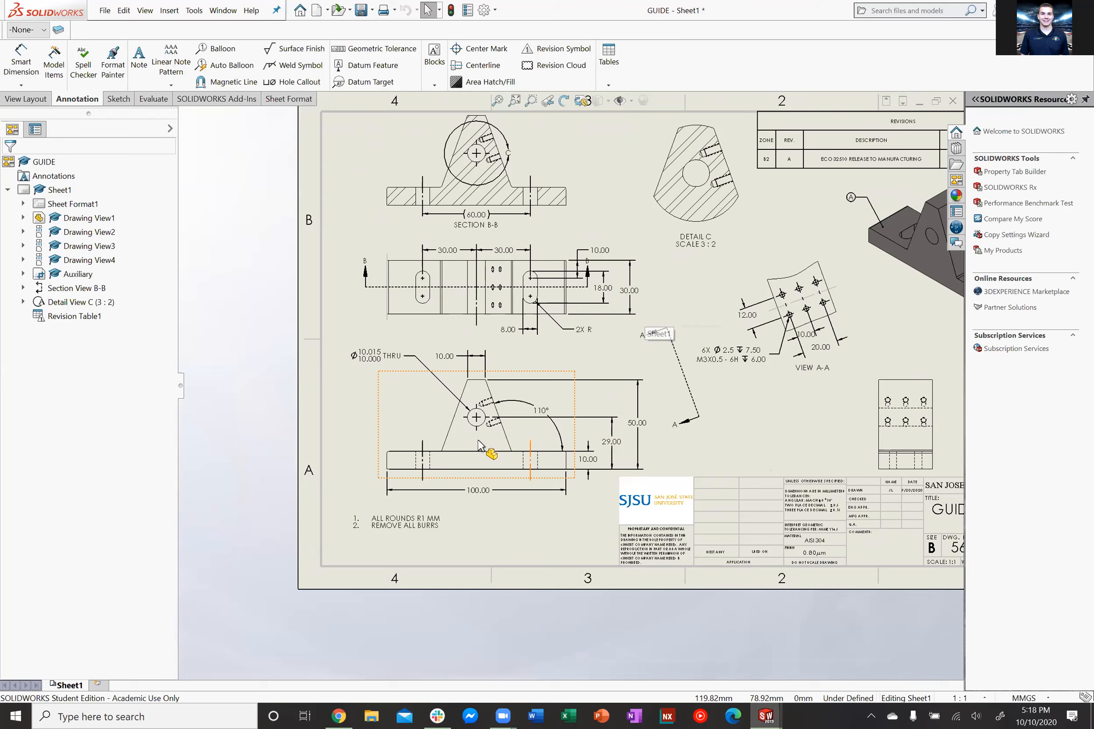
scroll(486, 444, up, 2)
scroll(486, 419, down, 2)
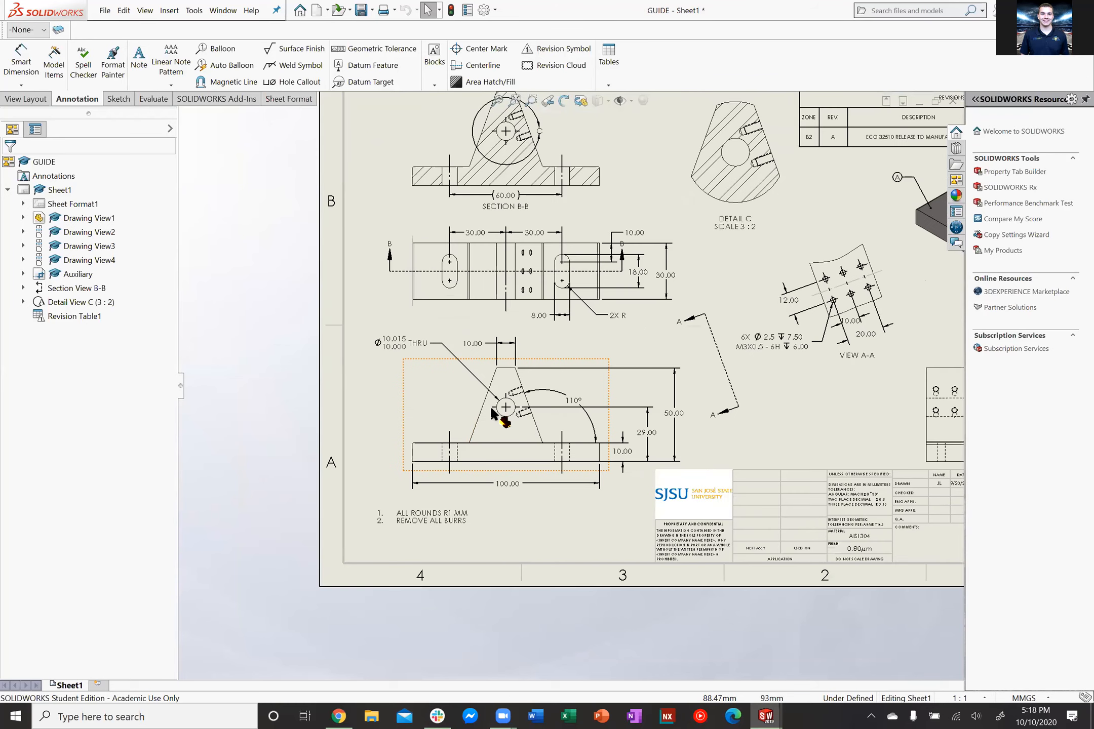
scroll(547, 352, up, 1)
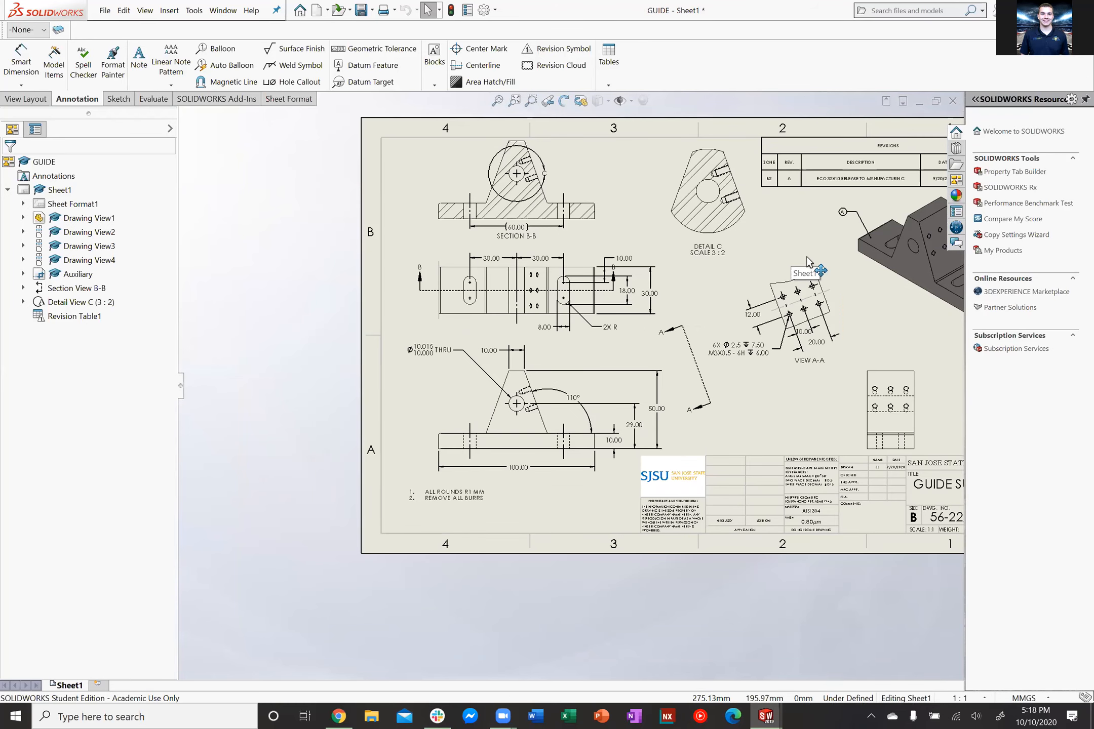
scroll(892, 286, down, 2)
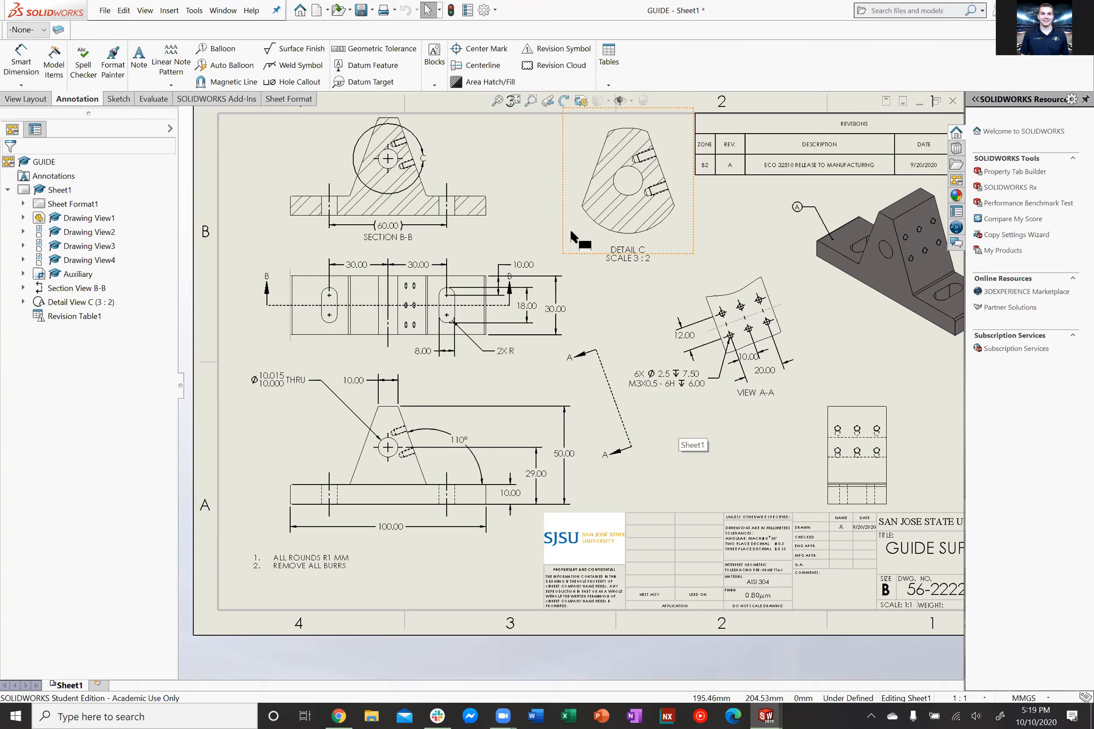
scroll(503, 202, down, 1)
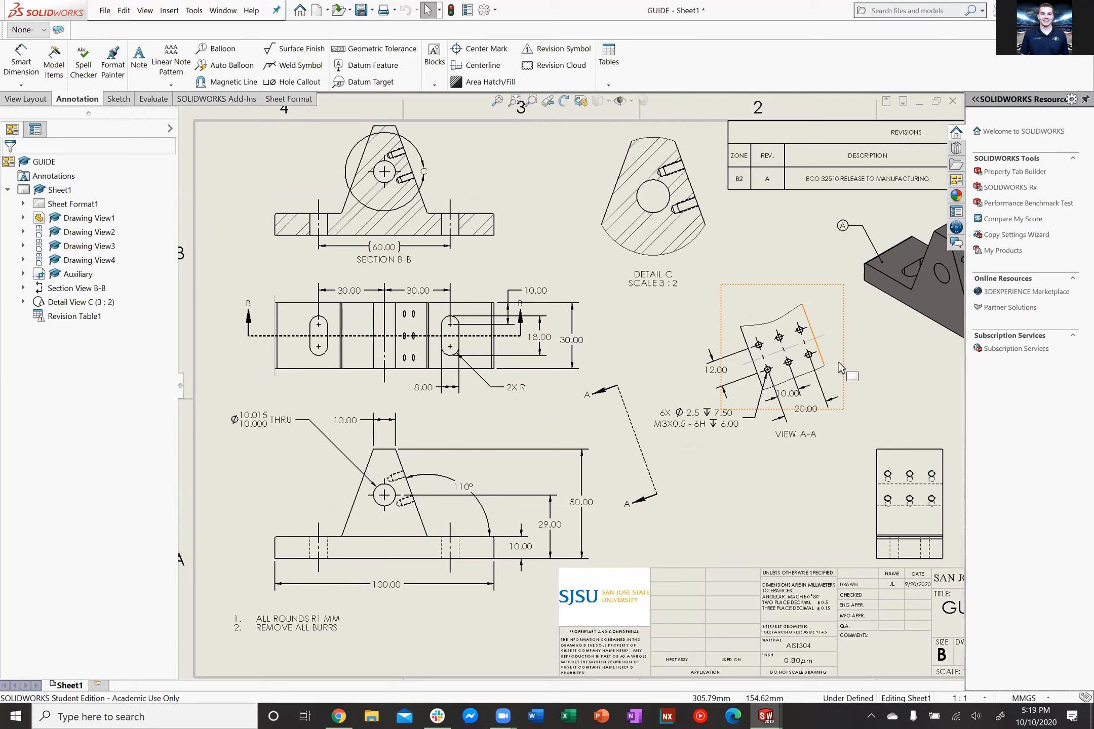
Shift auxiliary View A-A slightly on the sheet and highlight the front view's inclined edge beside the threaded holes
drag(842, 361, 851, 358)
click(401, 463)
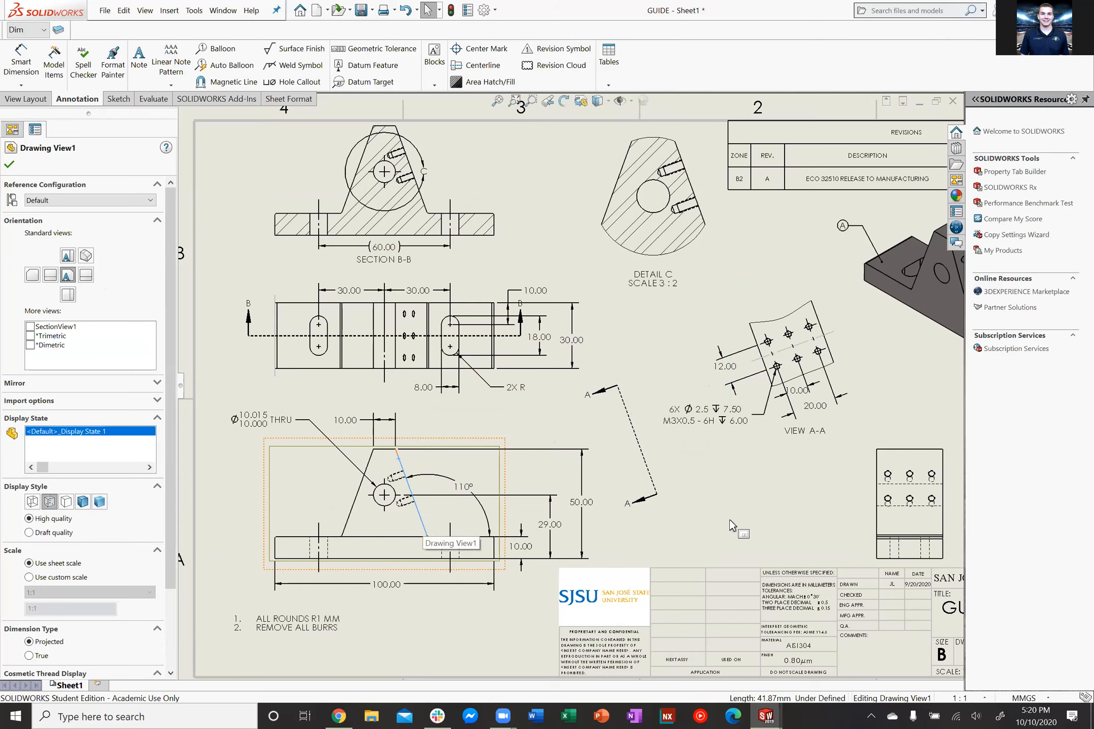
click(704, 504)
Examine Detail View C with its detail circle on Section B-B, and review the complete sheet layout
scroll(755, 471, up, 1)
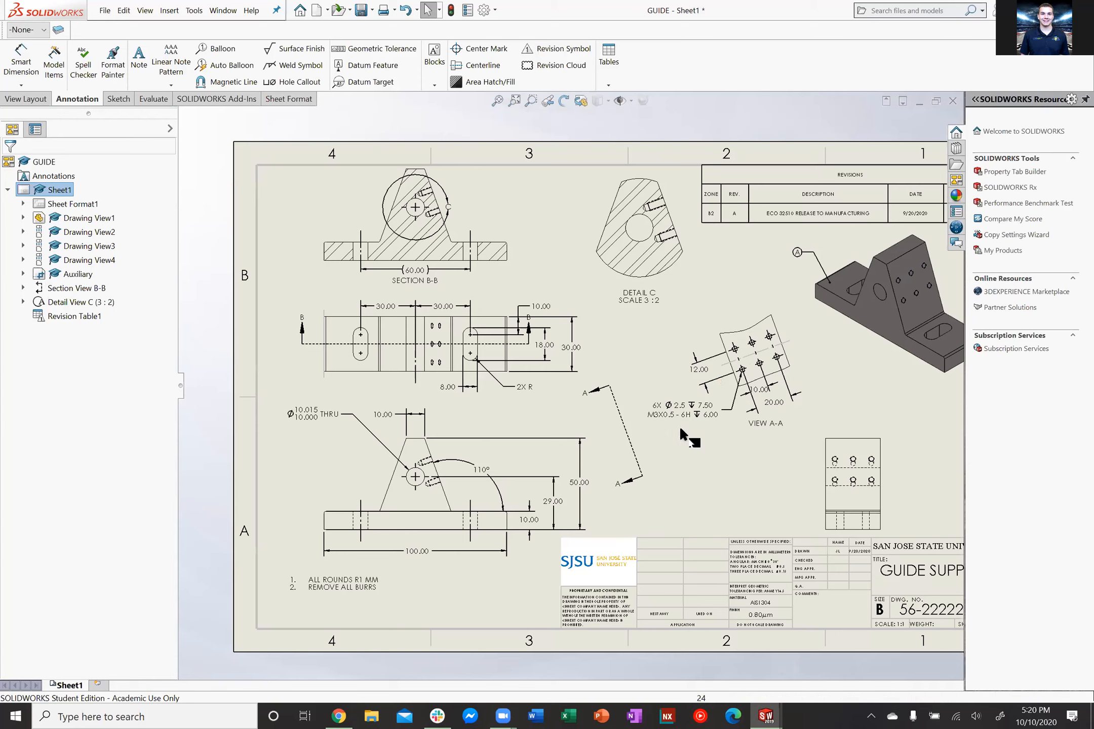
scroll(701, 418, down, 1)
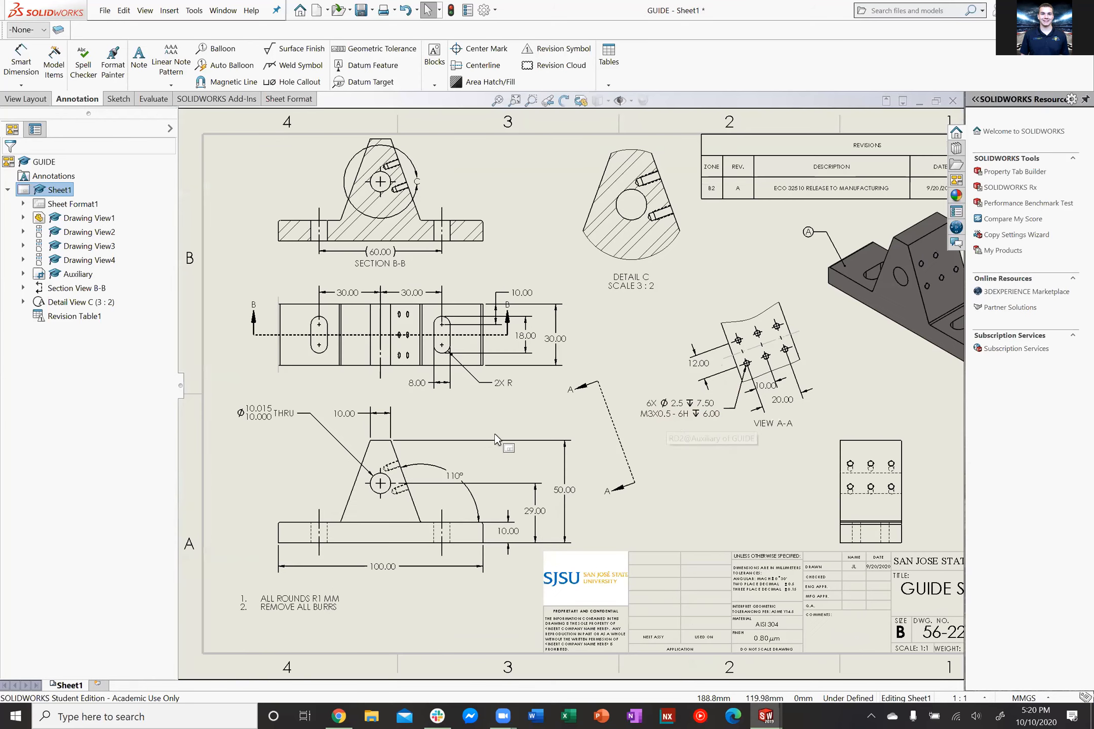
click(676, 260)
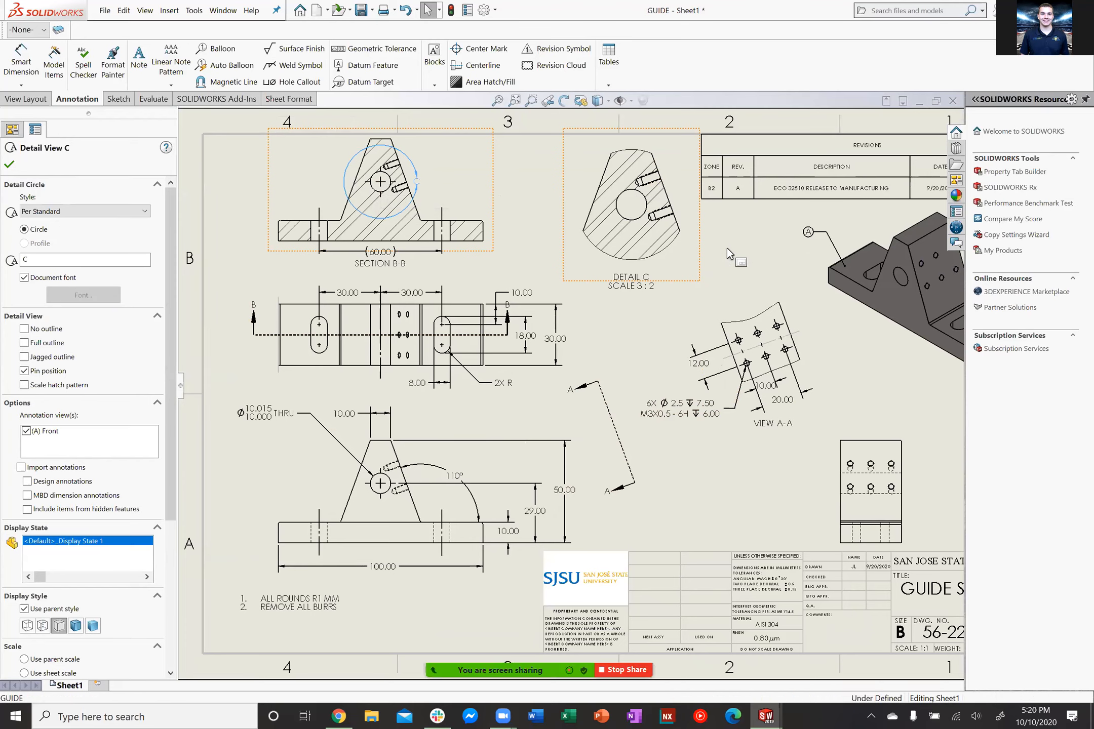
key(Return)
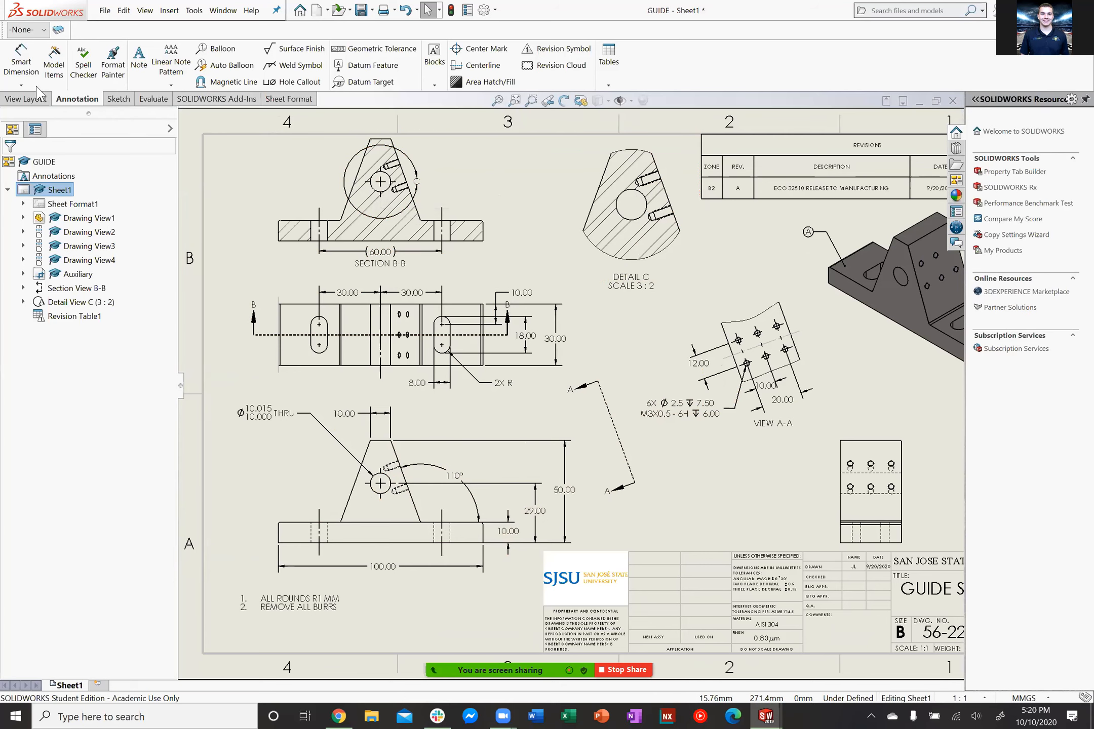
click(26, 98)
click(76, 100)
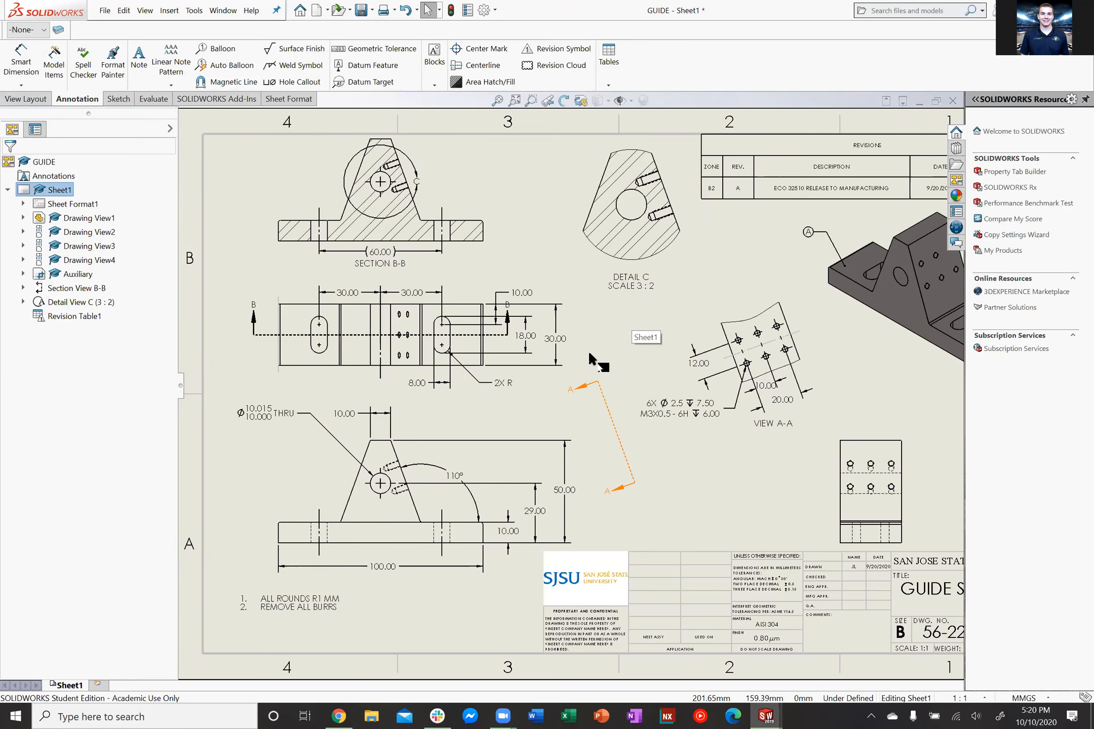
scroll(589, 353, up, 2)
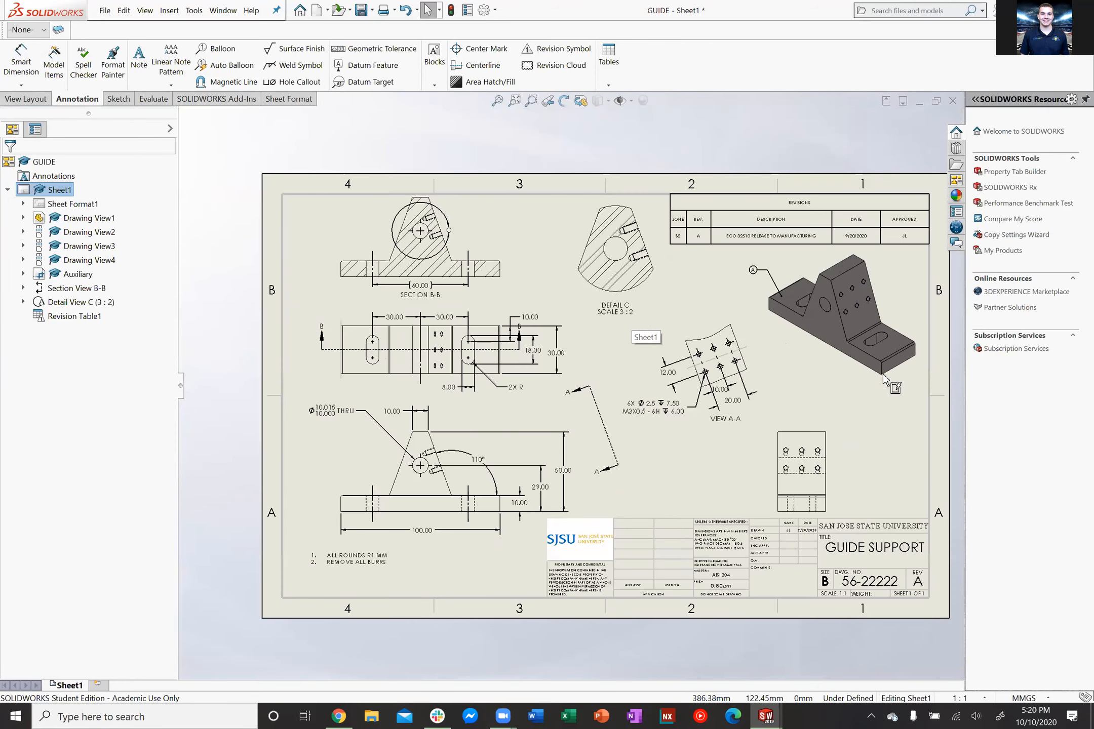
scroll(892, 446, down, 1)
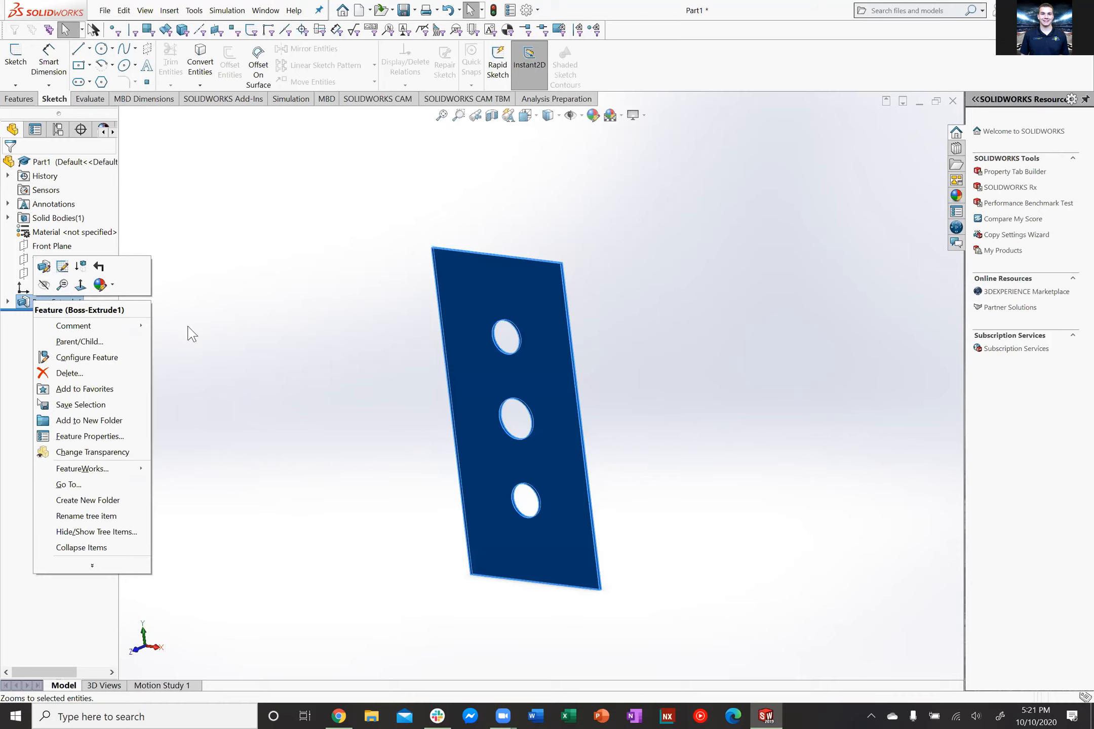
Expand the plate's Boss-Extrude1 feature to reveal its sketch, and inspect the plate's edges and three holes
click(222, 341)
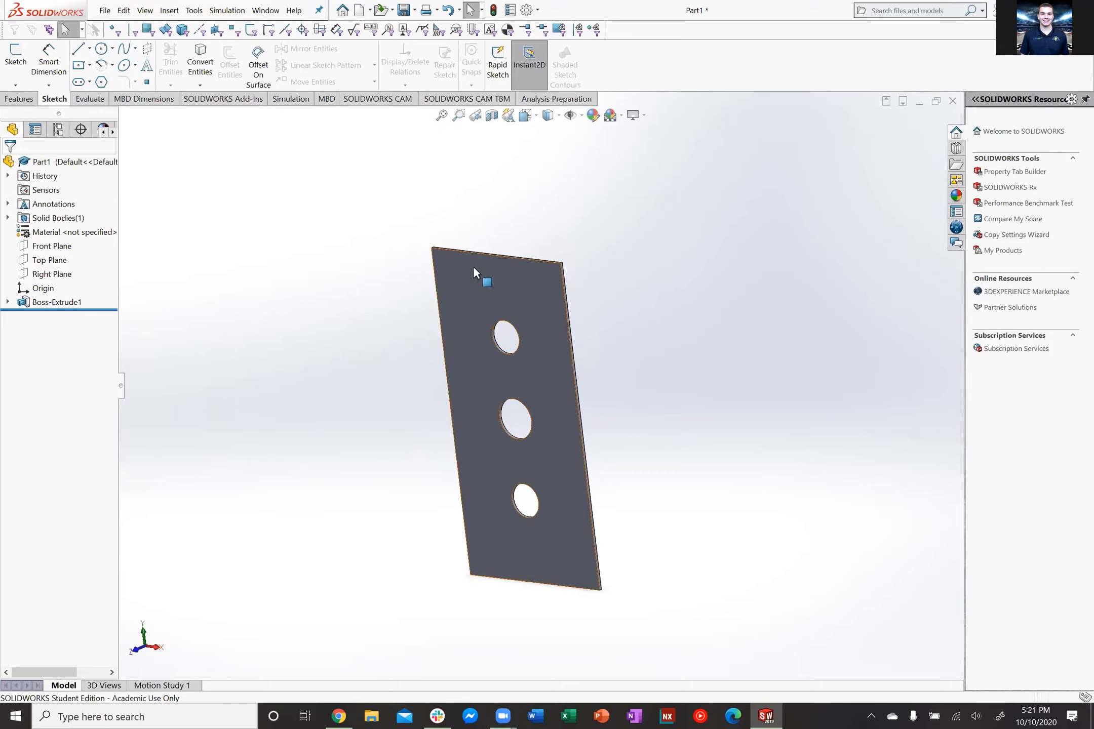
scroll(573, 293, down, 6)
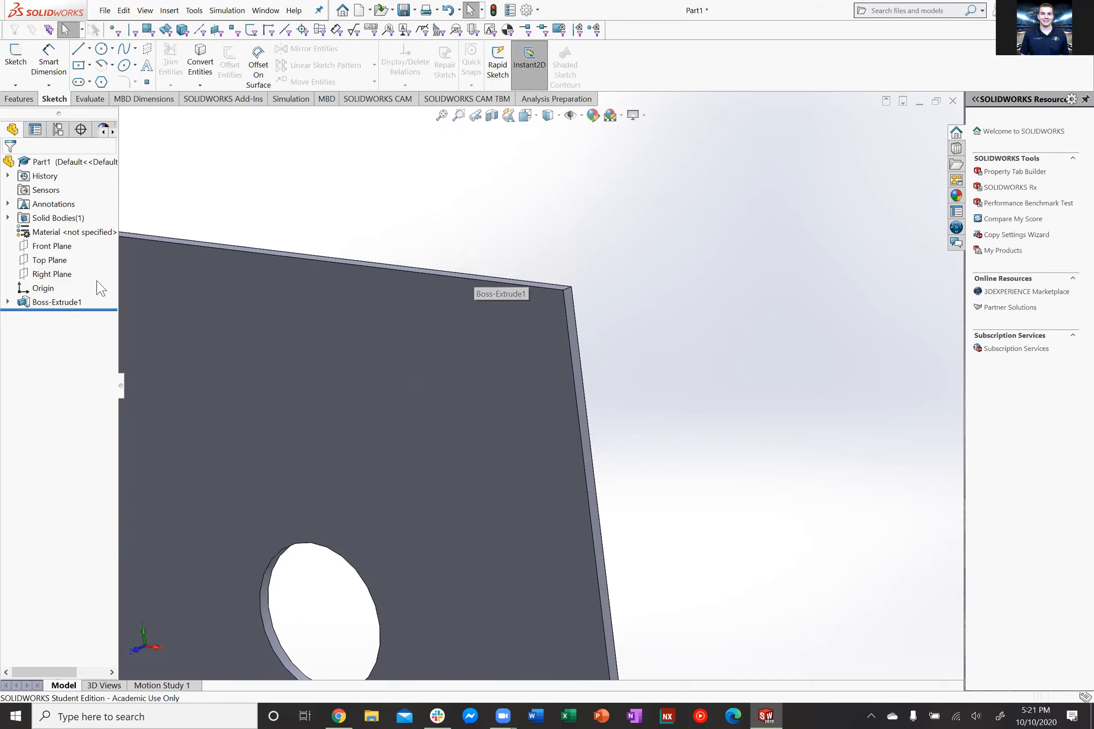
click(7, 302)
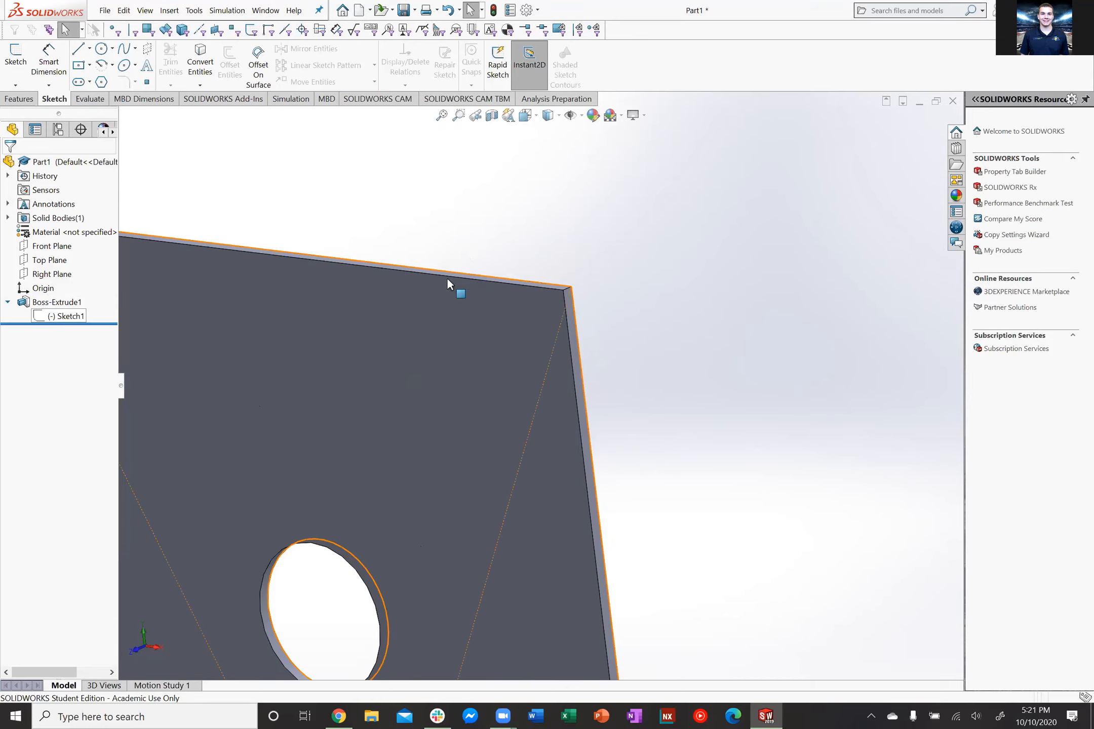
scroll(557, 405, up, 5)
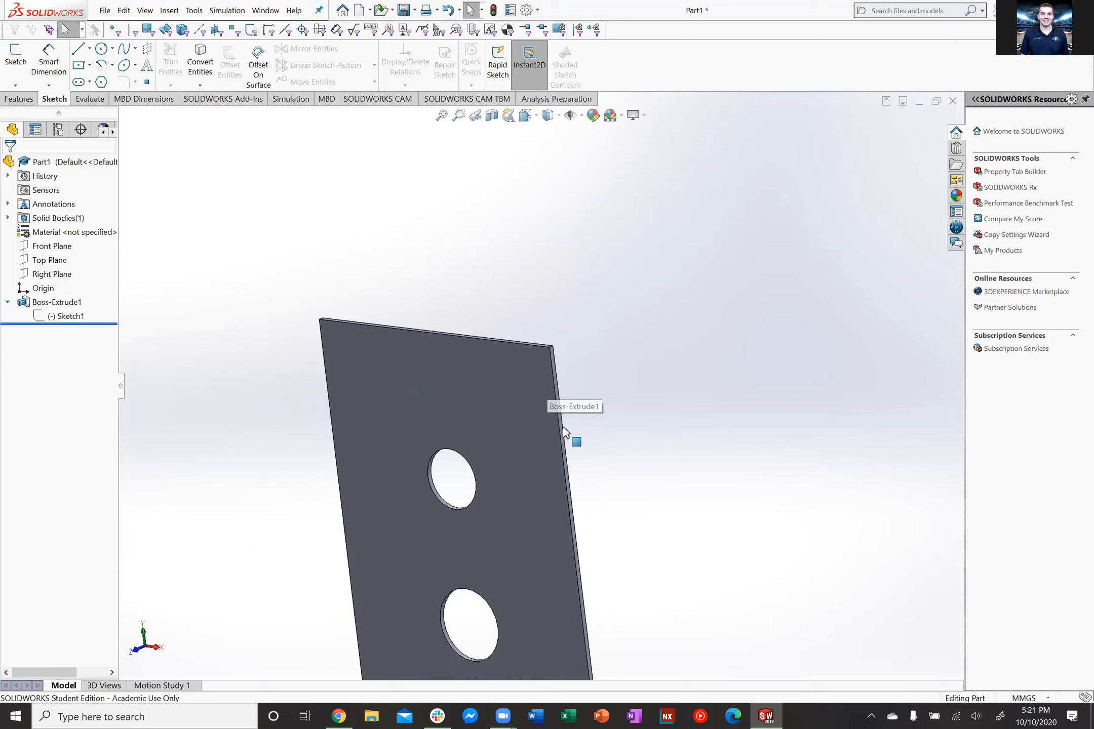
scroll(519, 450, down, 4)
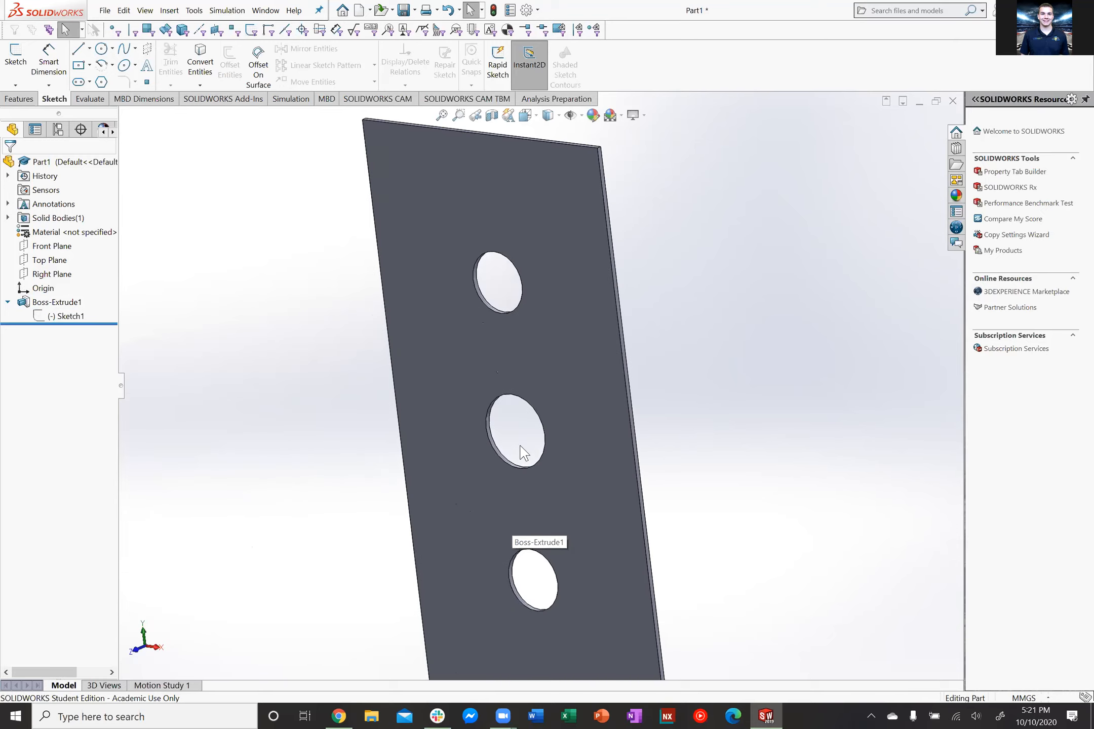
scroll(520, 448, up, 3)
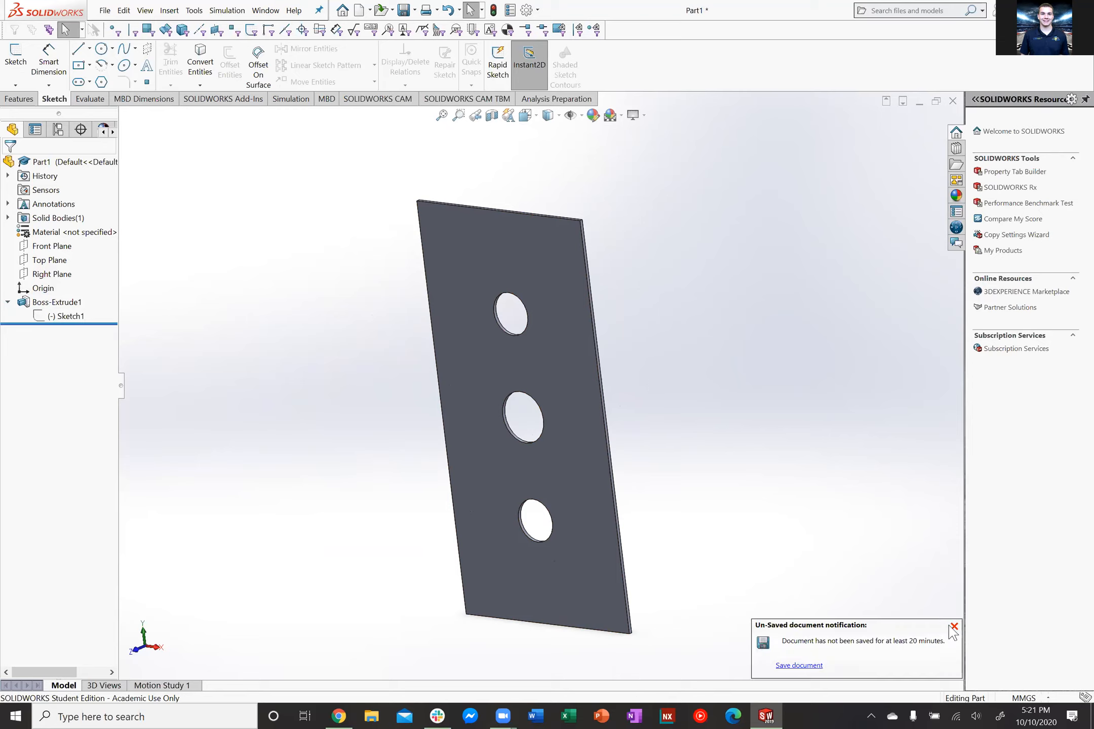
Orient the plate to its front view and open the Convert To Sheet Metal settings, widening them for readability
key(space)
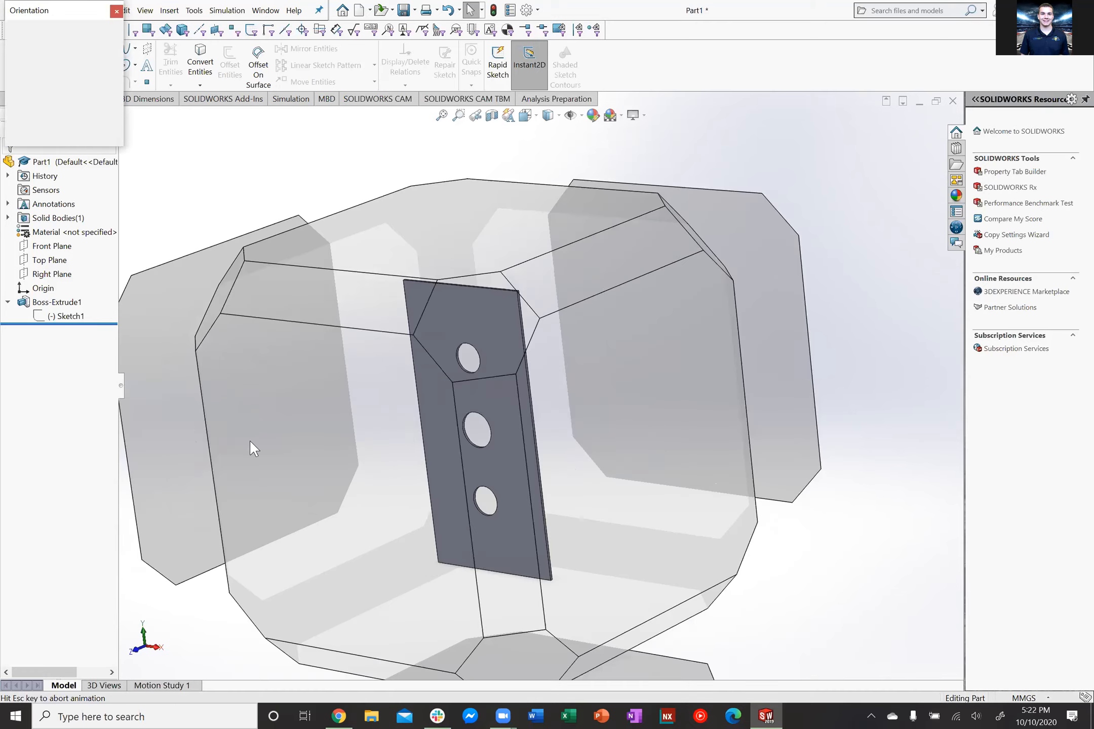
click(348, 476)
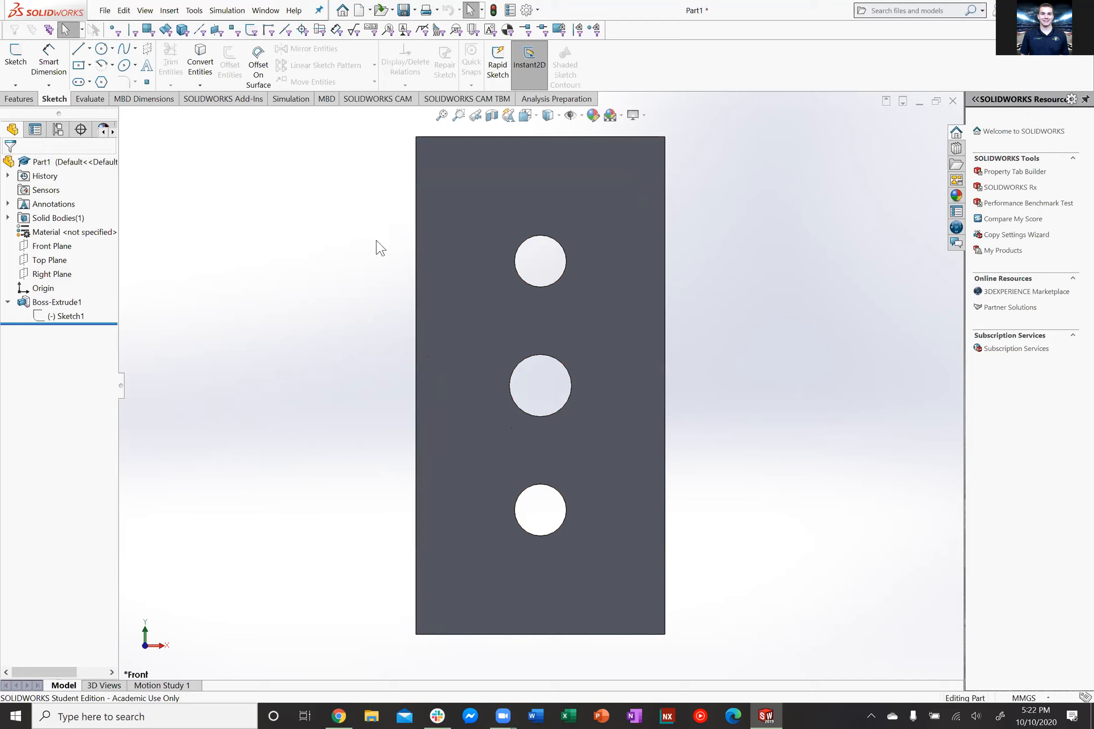
click(169, 11)
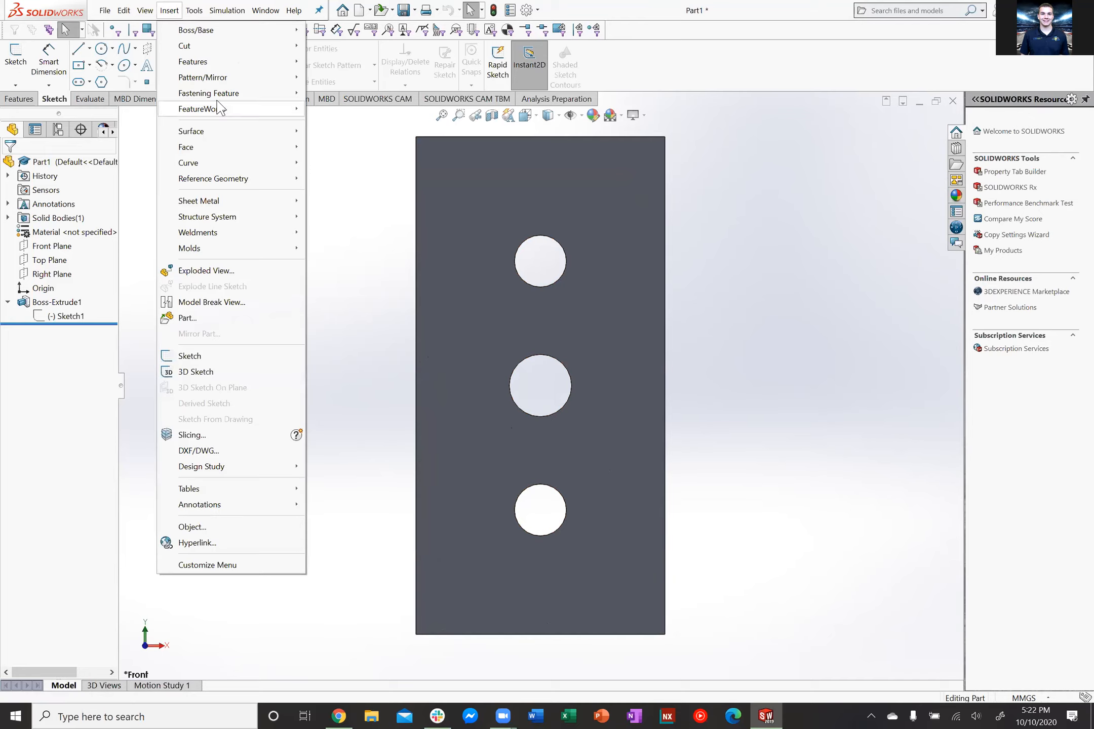
mouse_move(249, 205)
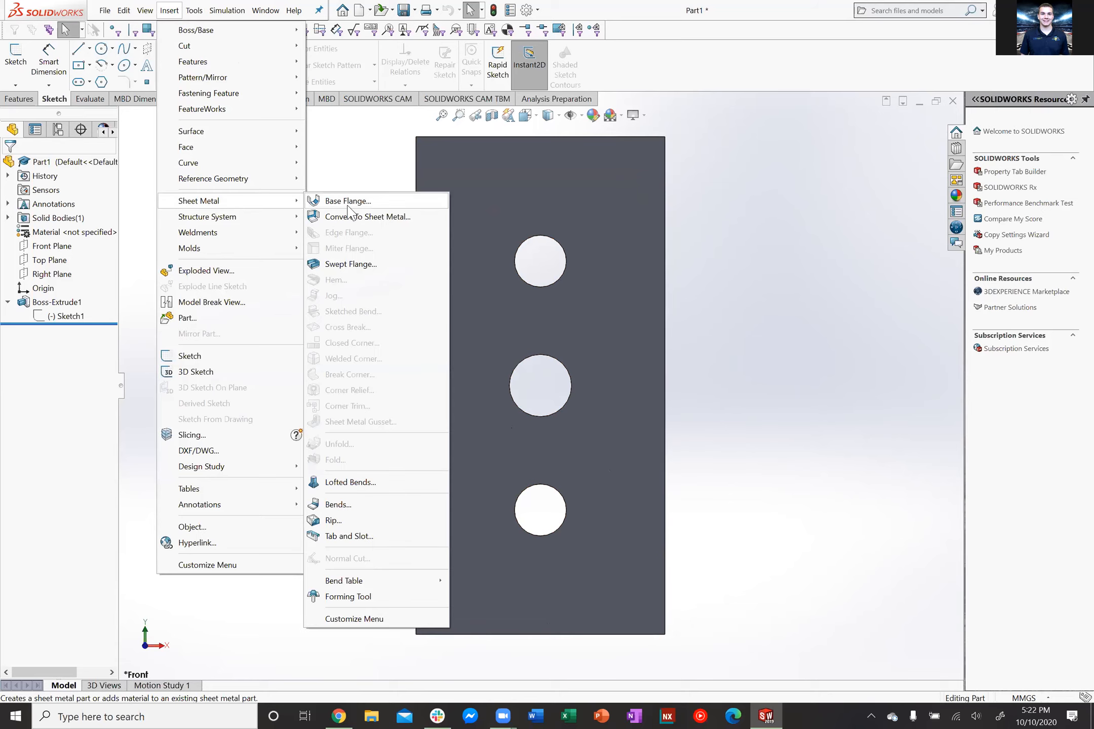
click(368, 218)
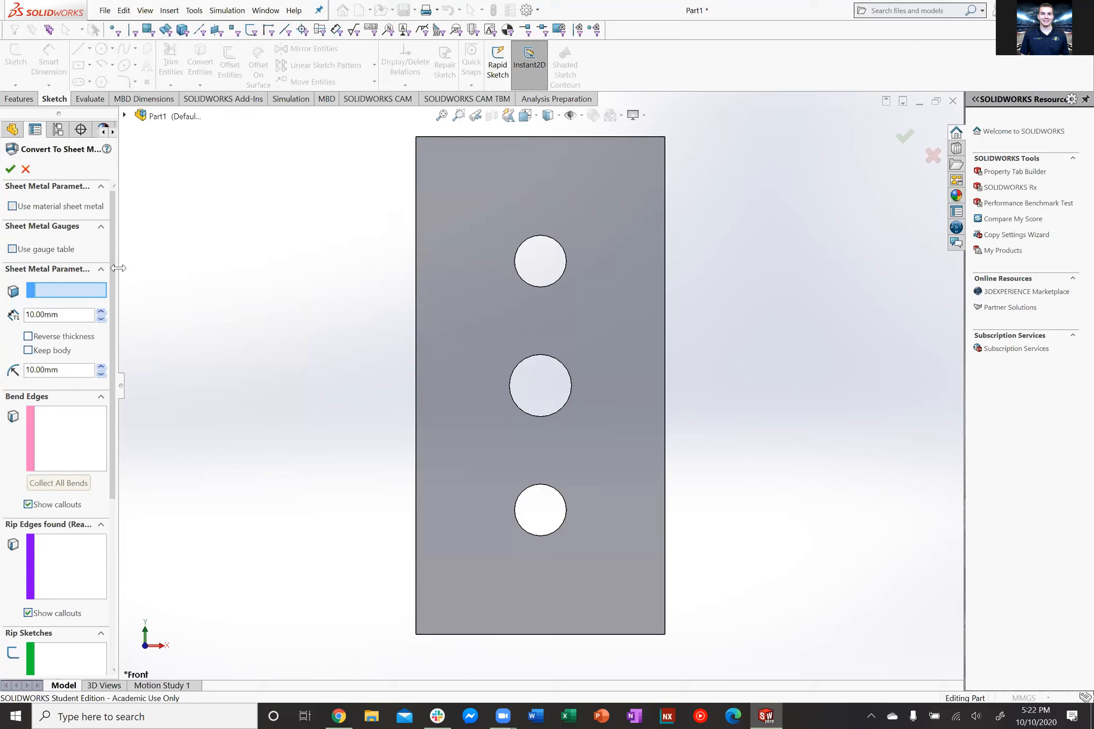
drag(118, 268, 228, 268)
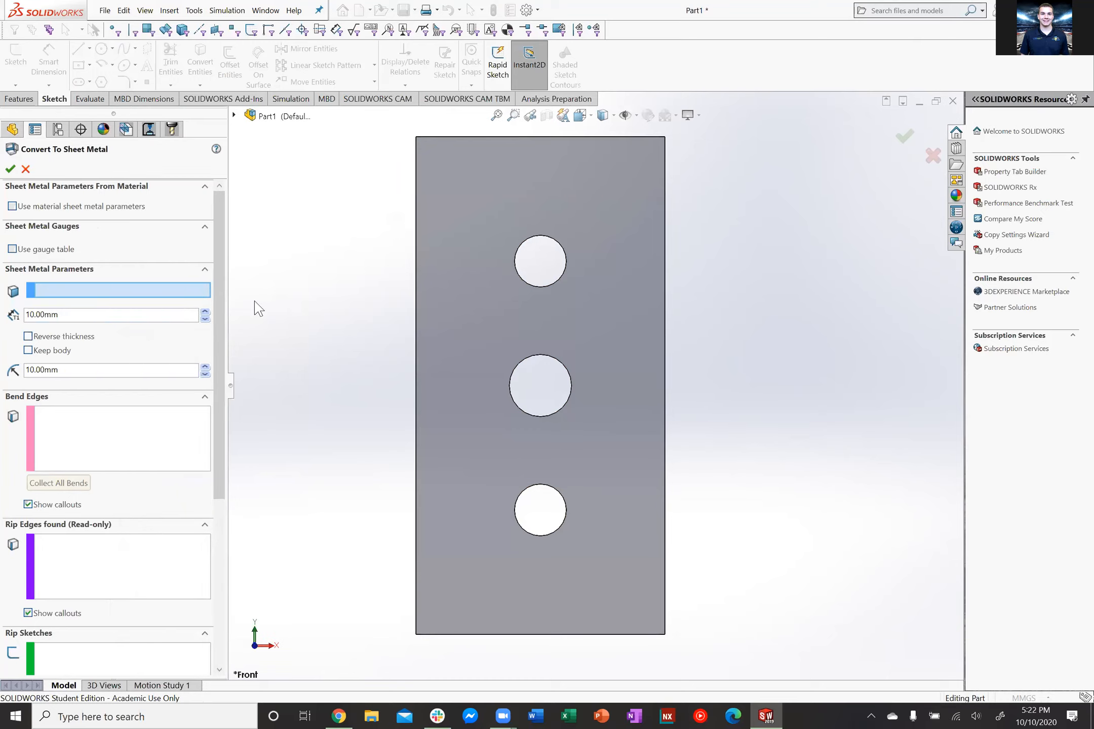
Set the sheet metal thickness to 0.74 mm and choose the plate's front face as the fixed face
middle_drag(380, 286, 308, 355)
scroll(605, 201, down, 8)
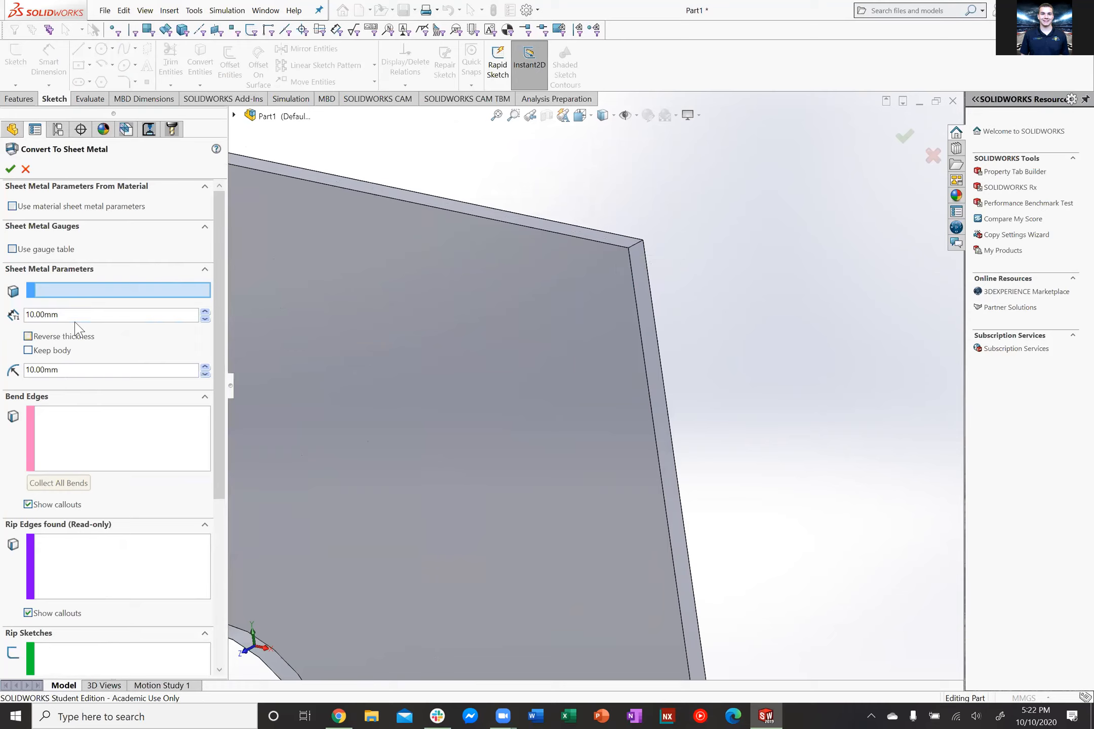
double_click(60, 314)
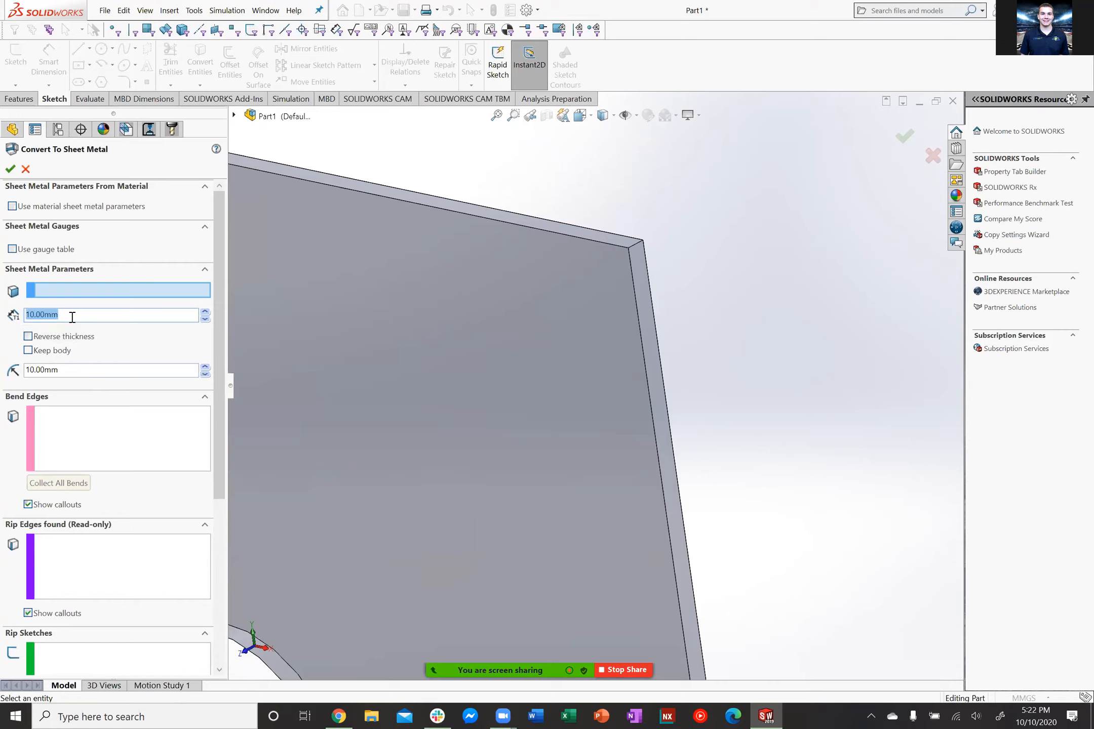
text(.74)
key(Return)
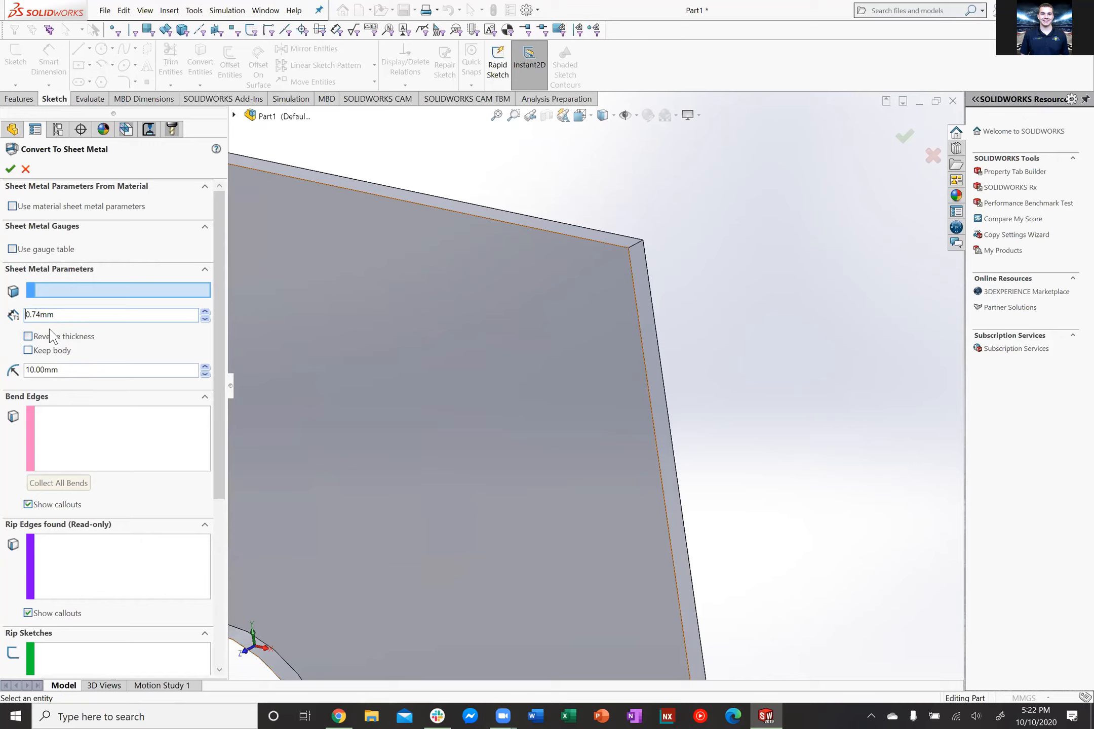
click(567, 288)
scroll(693, 294, up, 3)
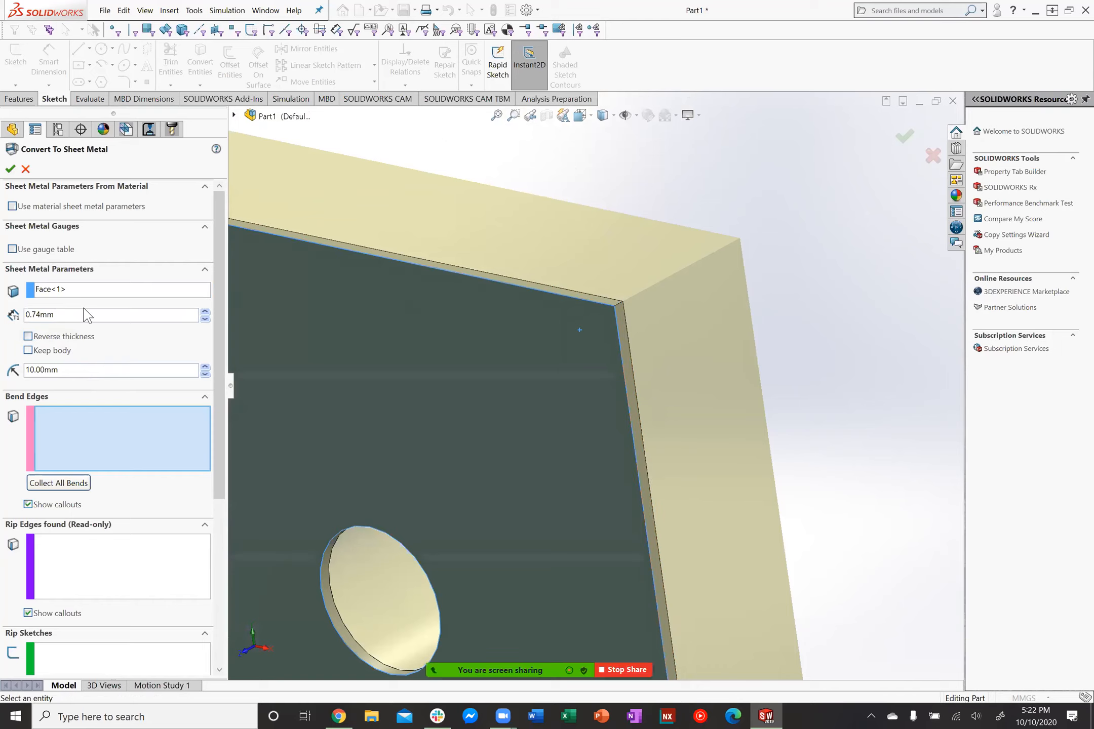
Set the sheet thickness to 0.05 mm and complete the plate's conversion to sheet metal
double_click(69, 313)
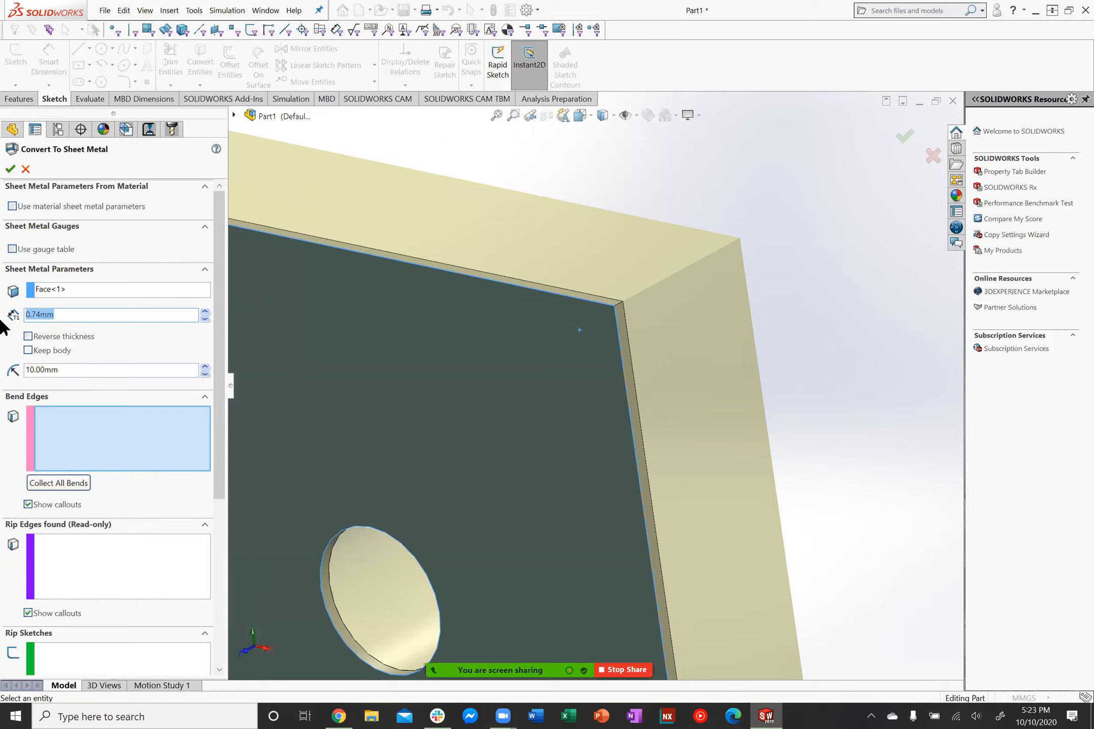
text(.)
text(050)
key(Return)
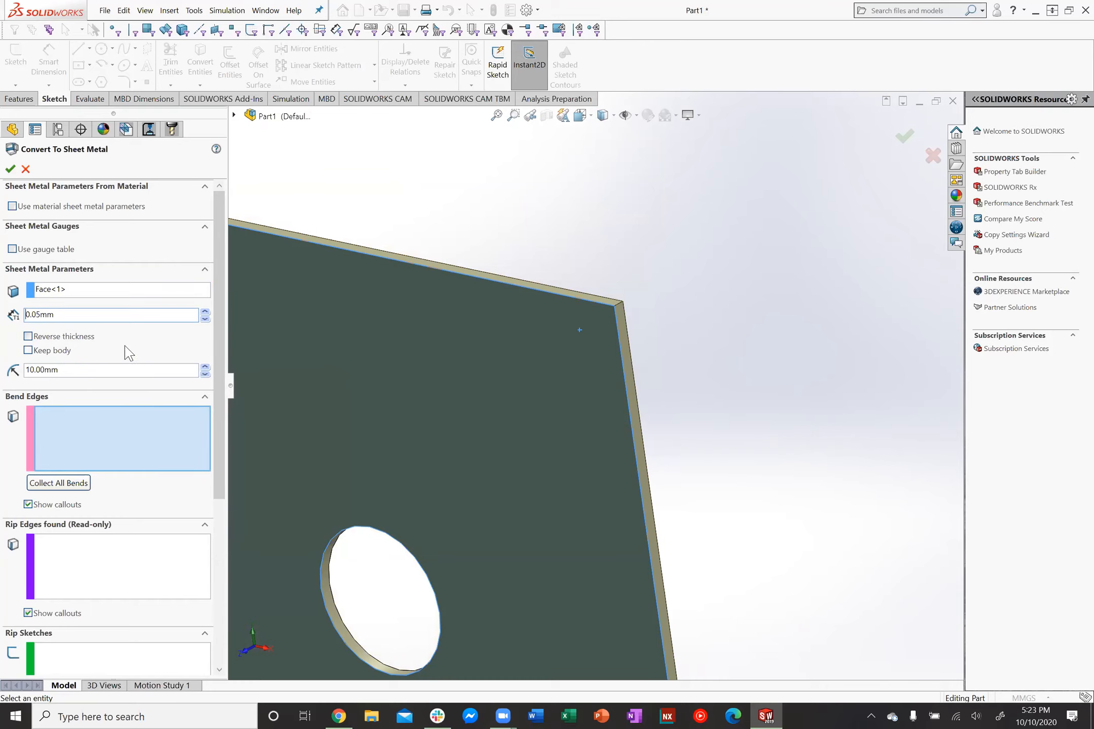
scroll(129, 345, down, 1)
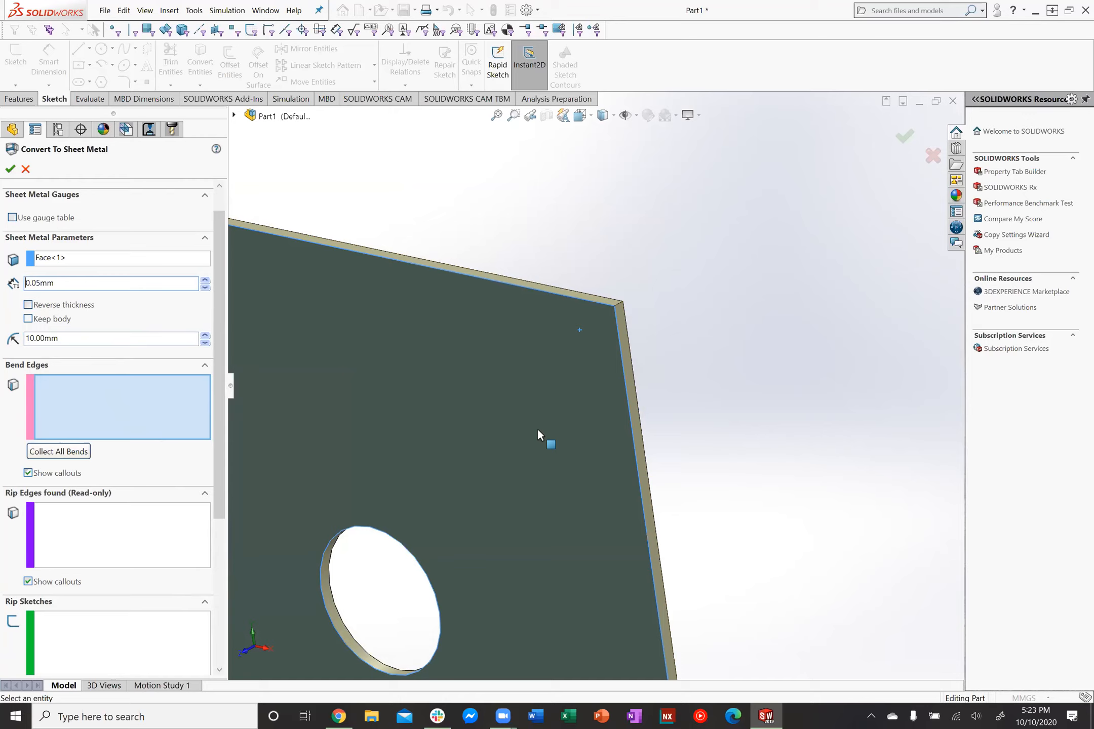
click(11, 170)
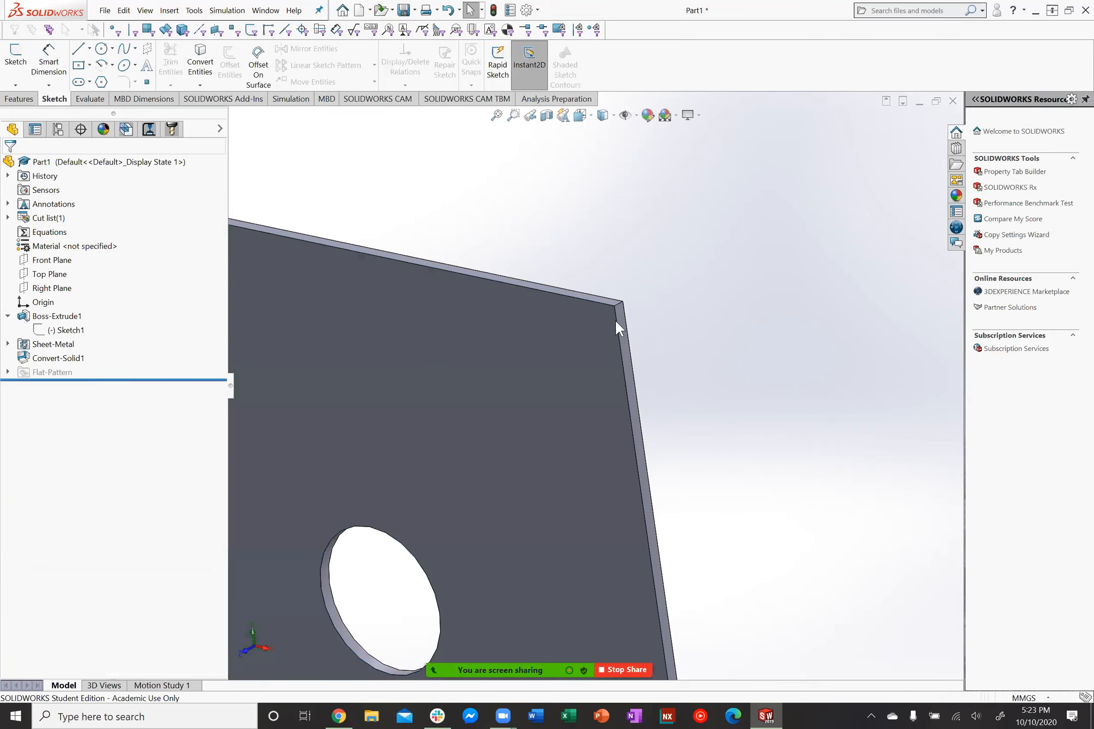
Display the Sheet Metal toolbar in the workspace
scroll(636, 335, up, 3)
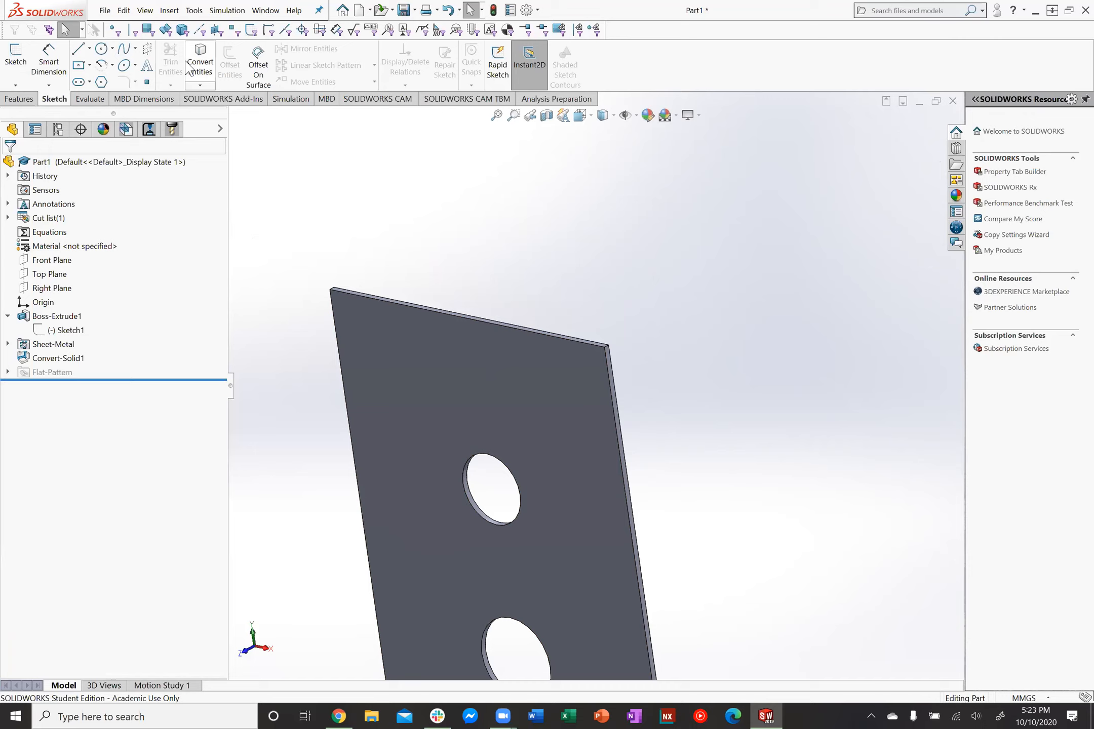
click(145, 12)
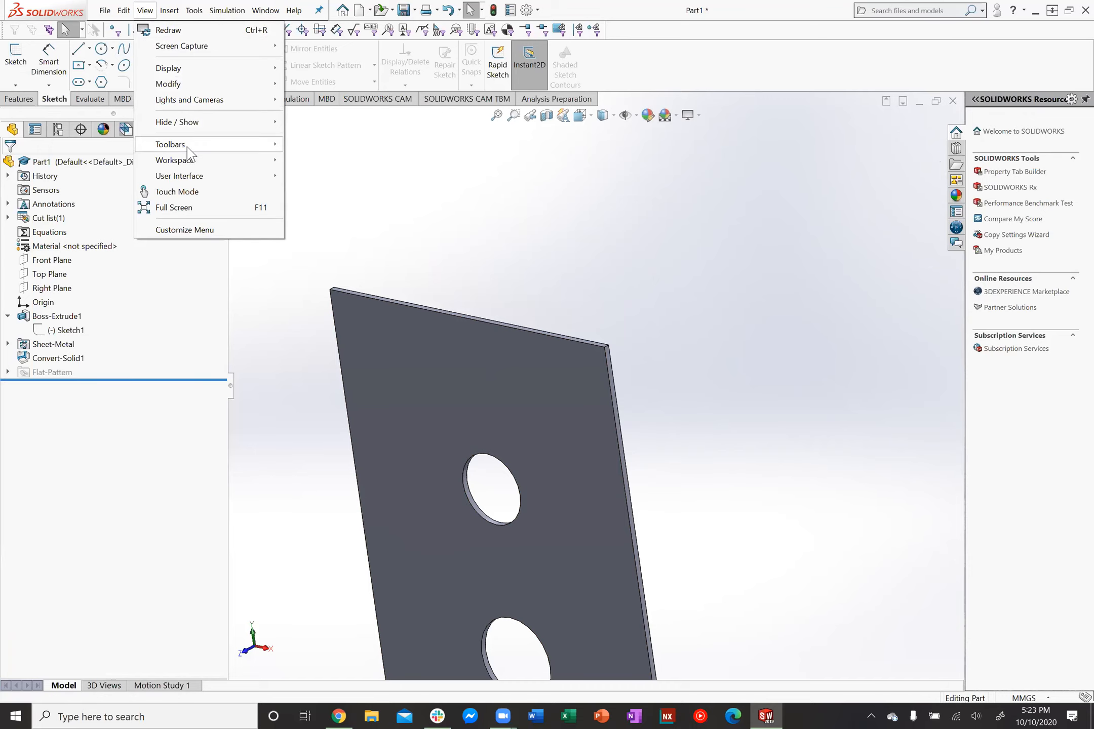
mouse_move(192, 146)
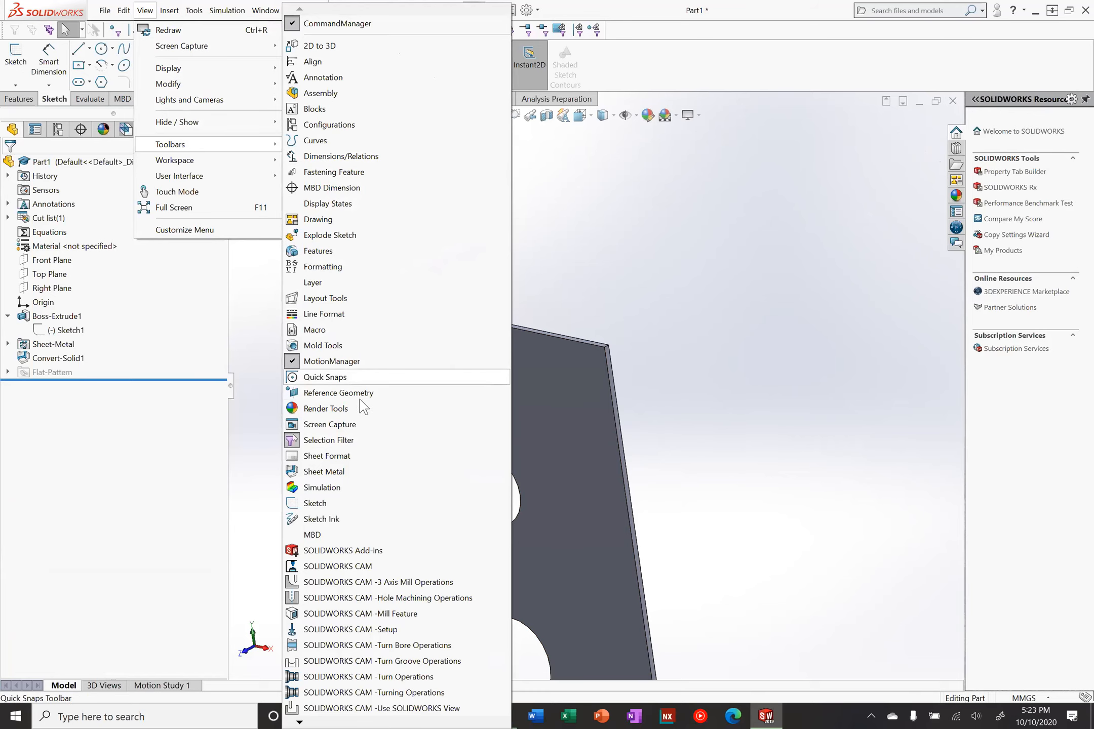
click(345, 471)
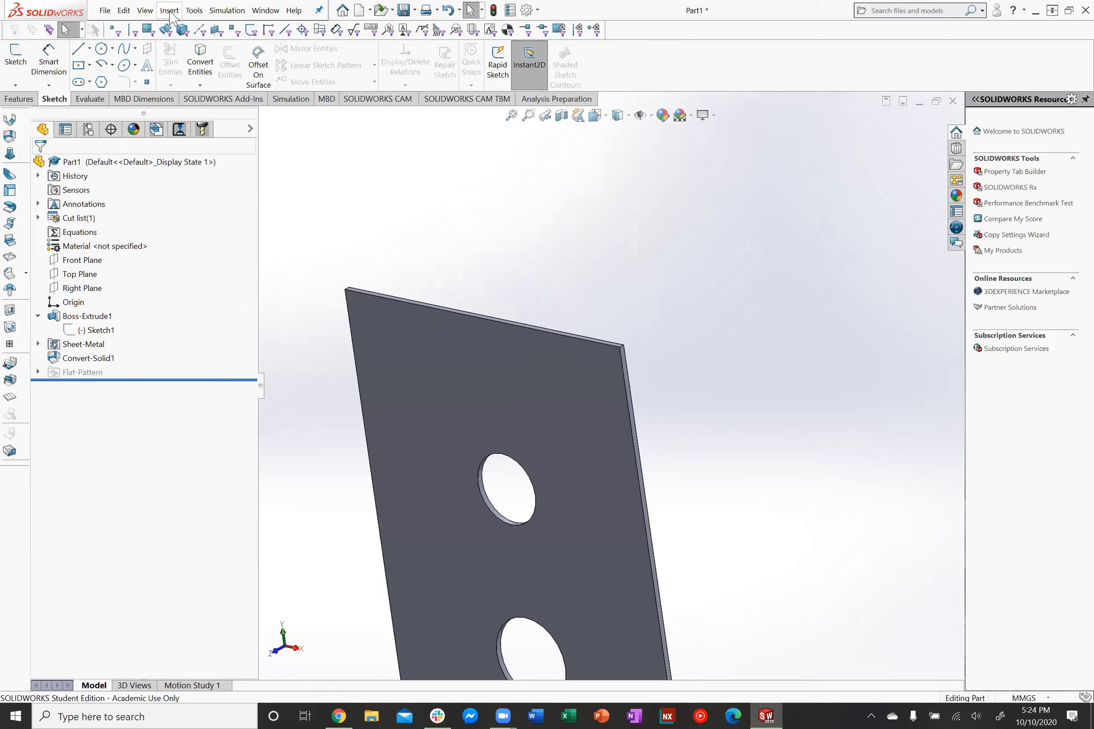
Try to add a 90-degree edge flange about 3 mm long along the plate's short upper edge
key(z)
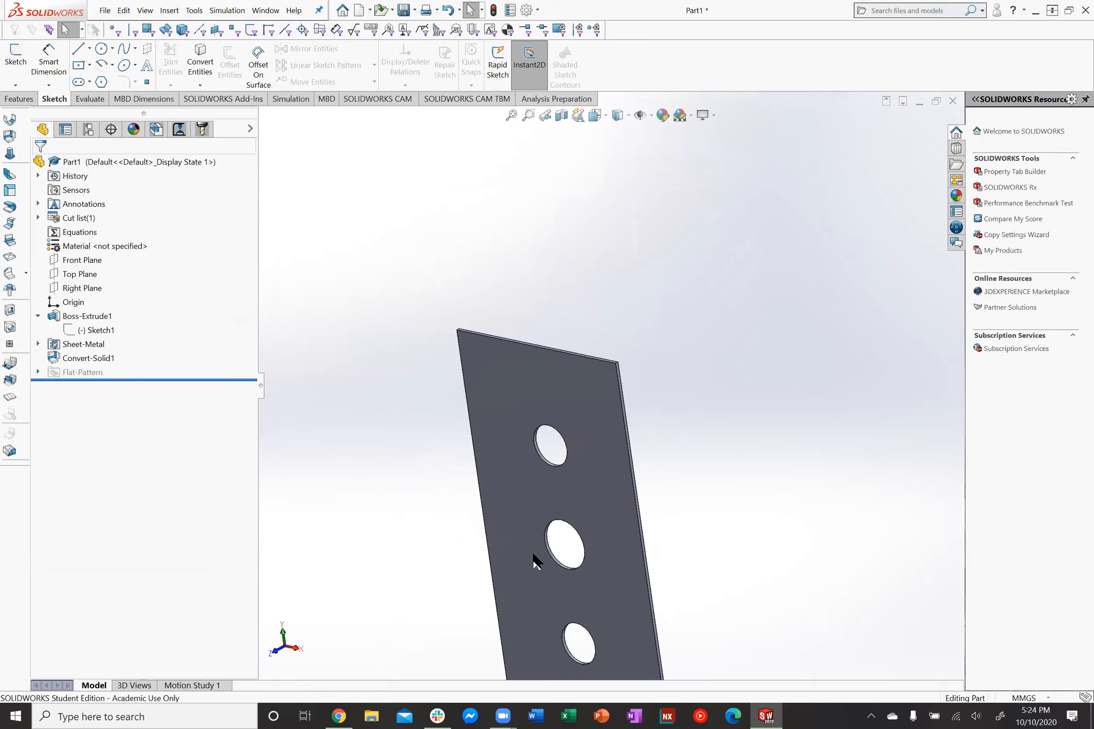
scroll(533, 556, down, 2)
scroll(595, 519, up, 2)
scroll(623, 558, down, 1)
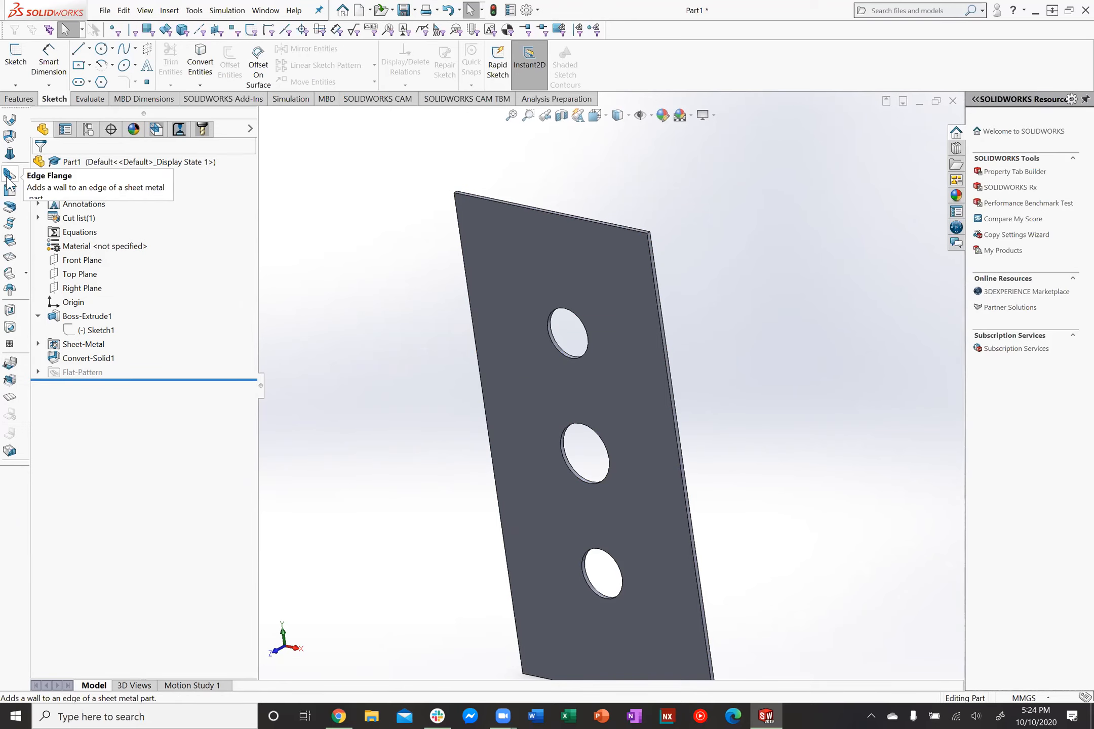
click(9, 182)
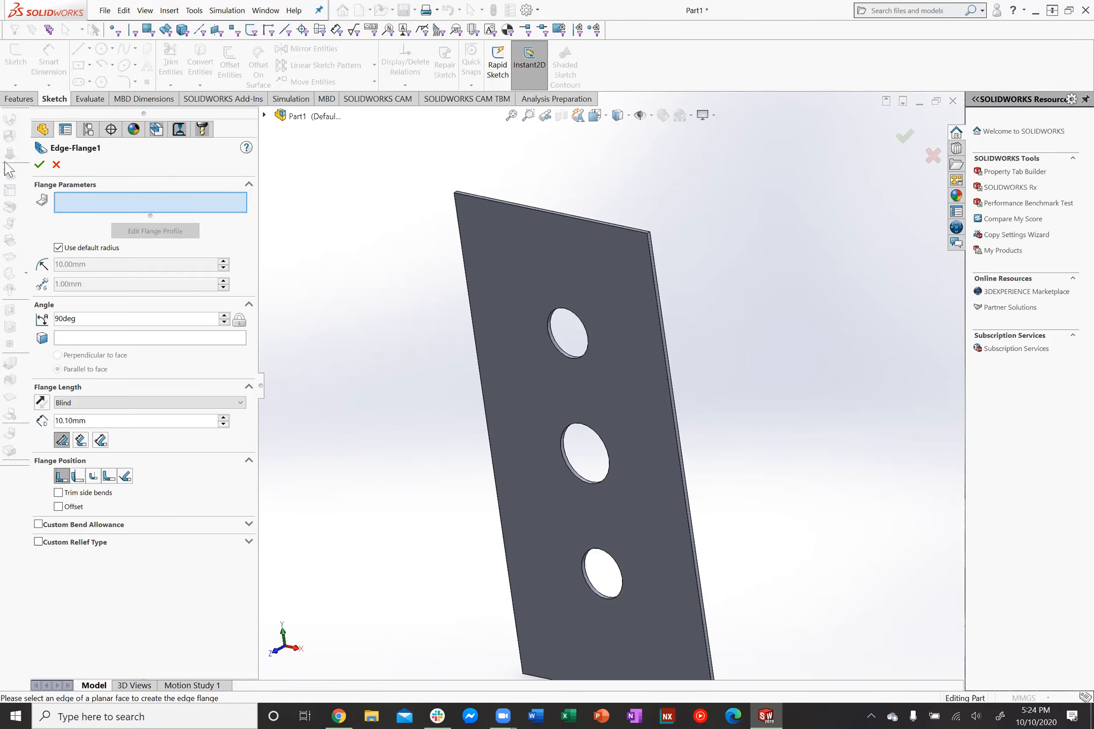
click(56, 165)
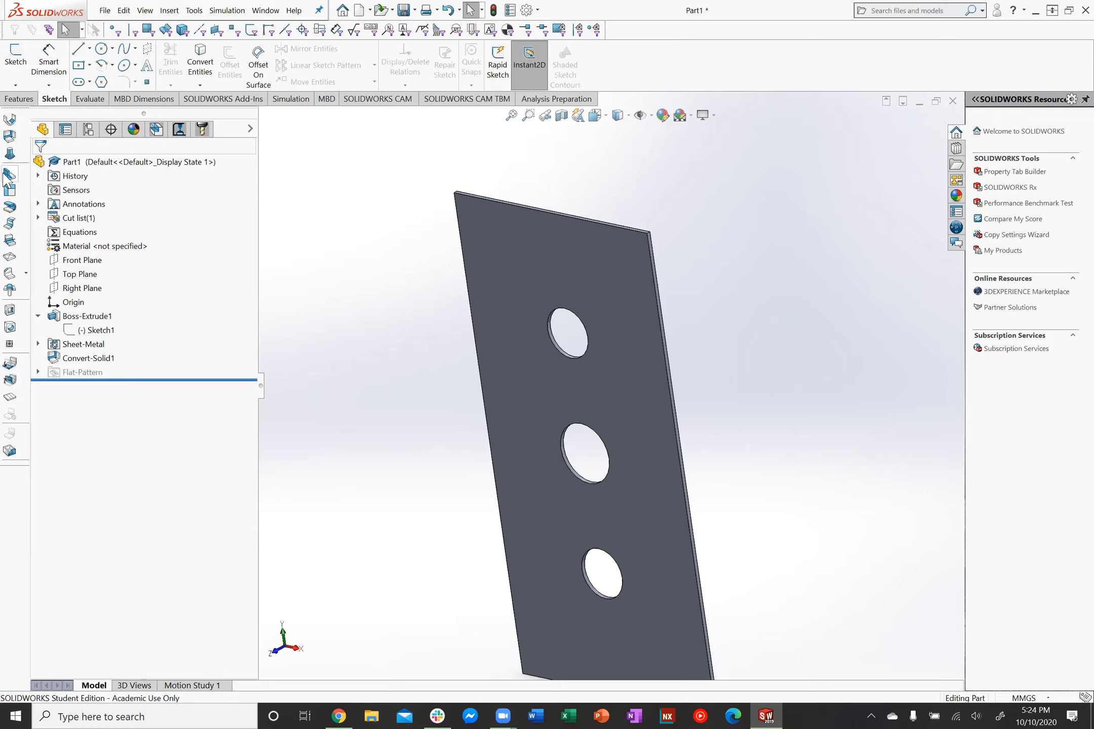
click(8, 176)
click(478, 213)
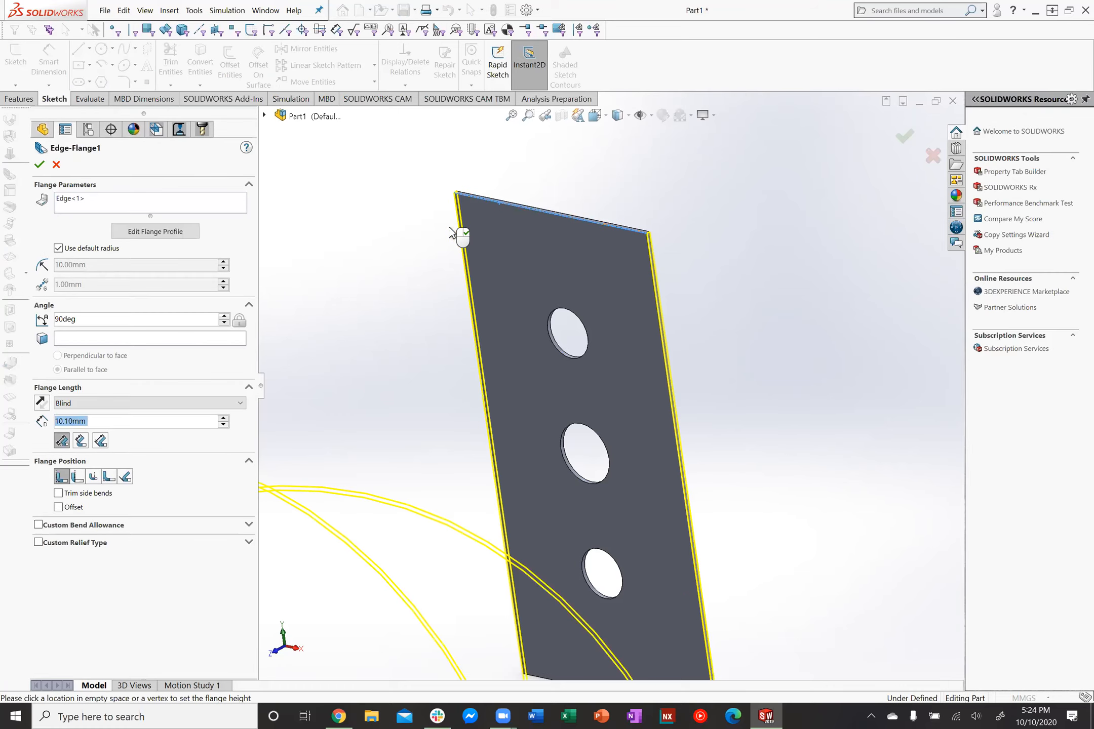
scroll(481, 223, up, 2)
scroll(527, 345, up, 2)
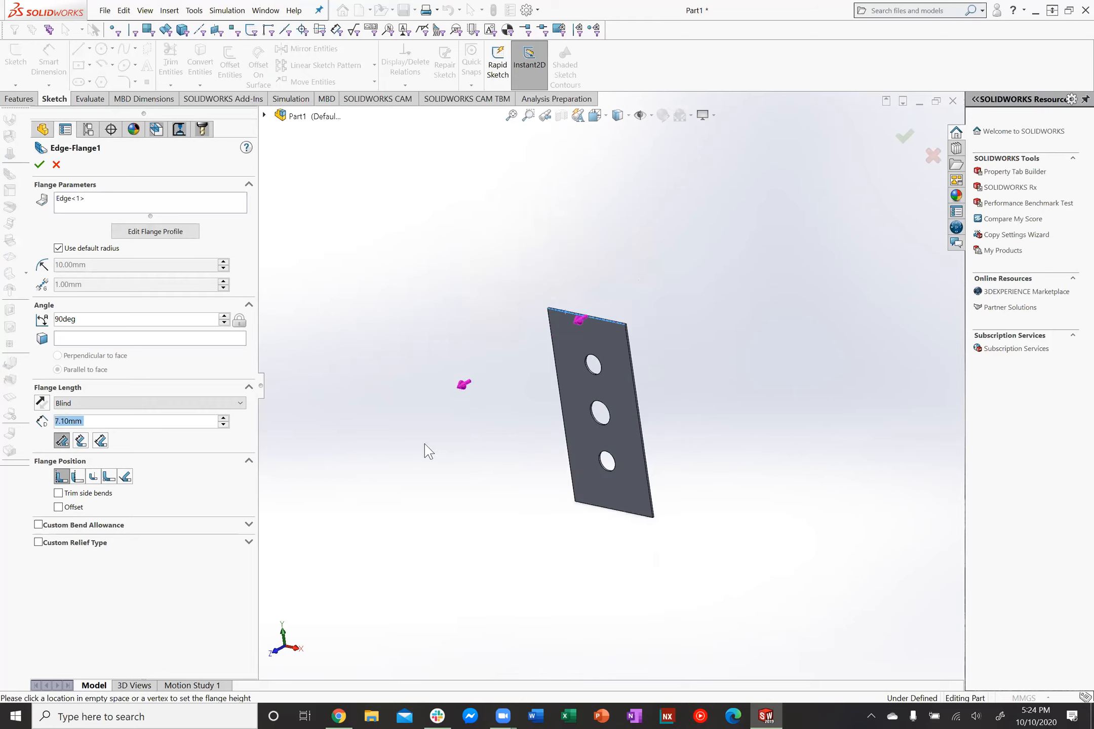
click(517, 364)
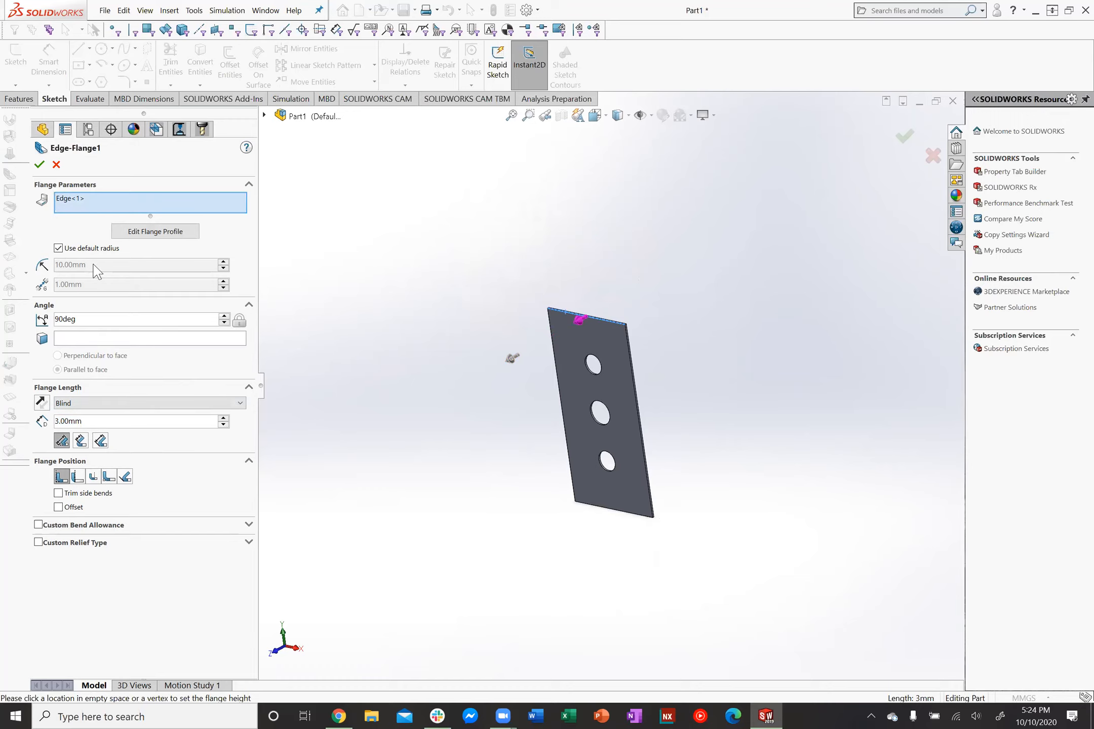
click(56, 165)
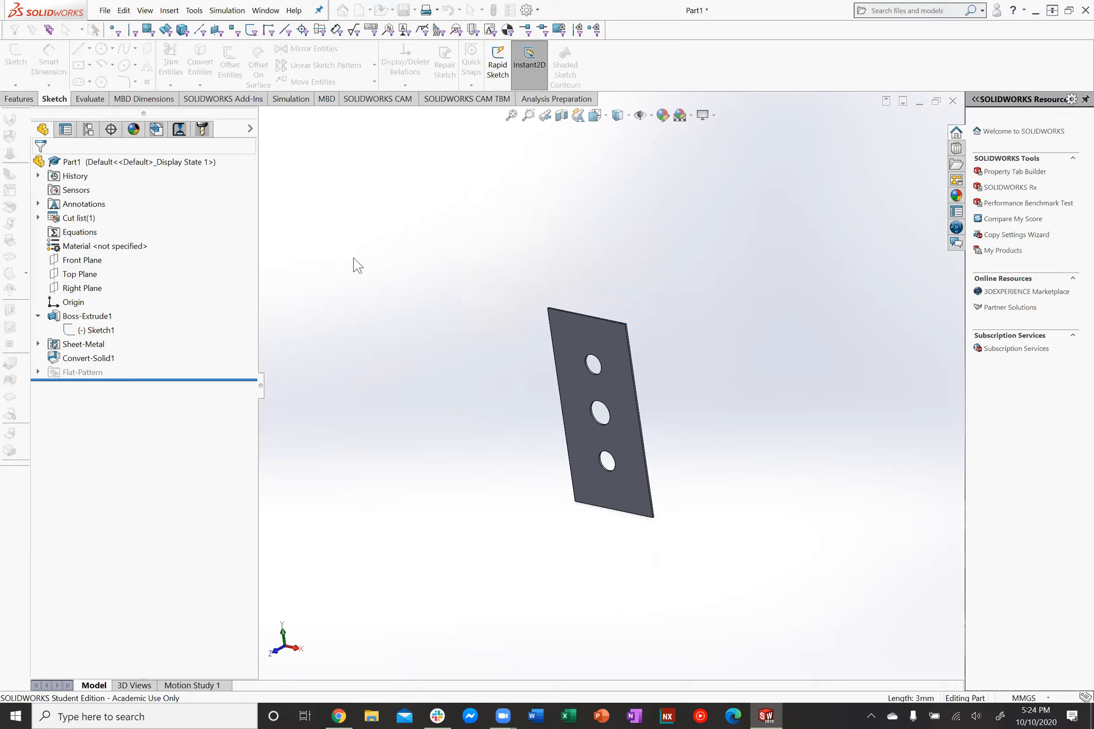
Try an edge flange about 1 mm long on the plate's long right edge, with custom bend allowance and custom relief type enabled
click(10, 174)
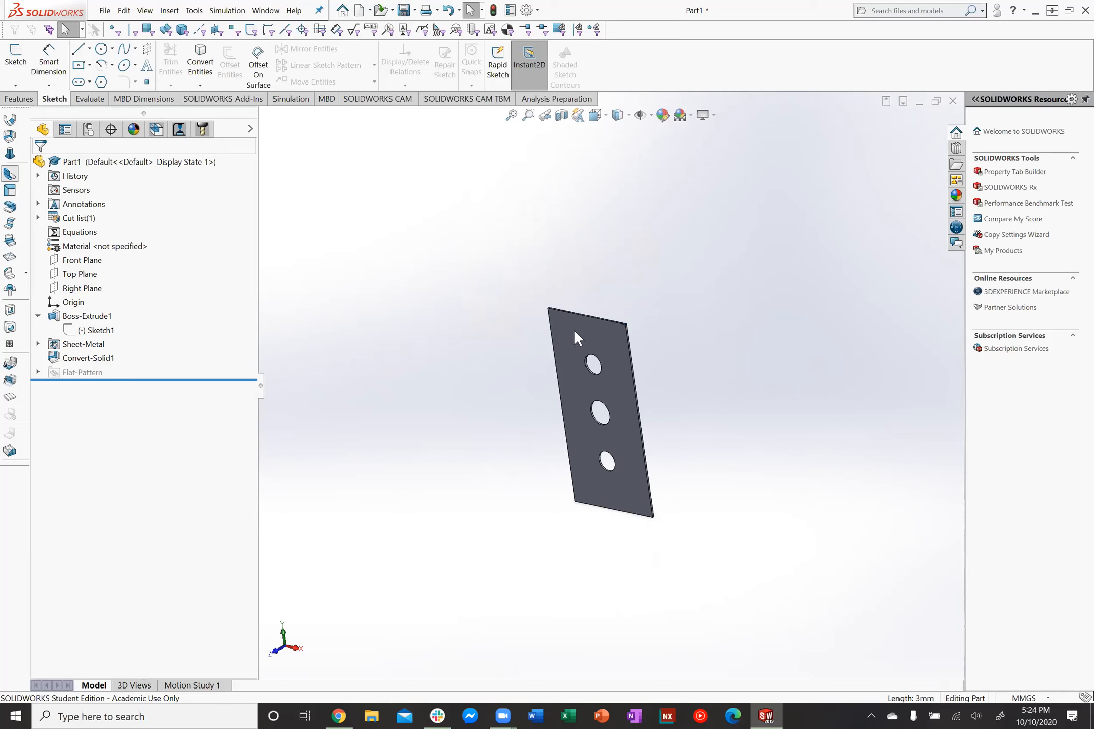
click(627, 355)
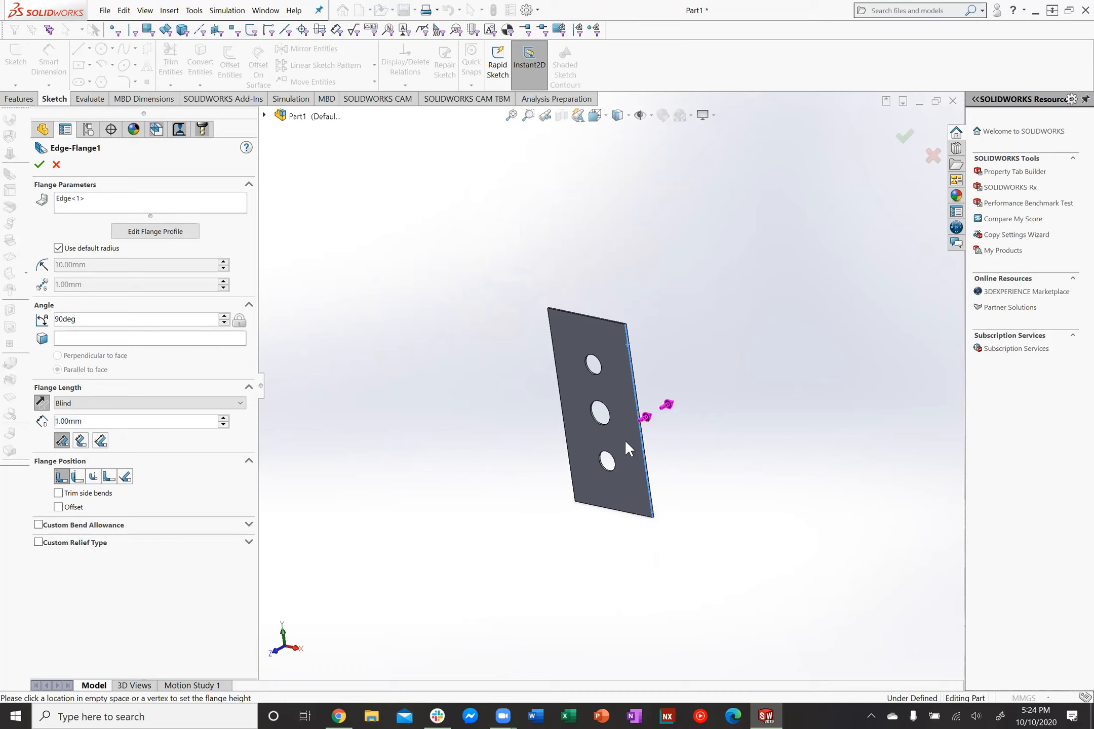
click(692, 407)
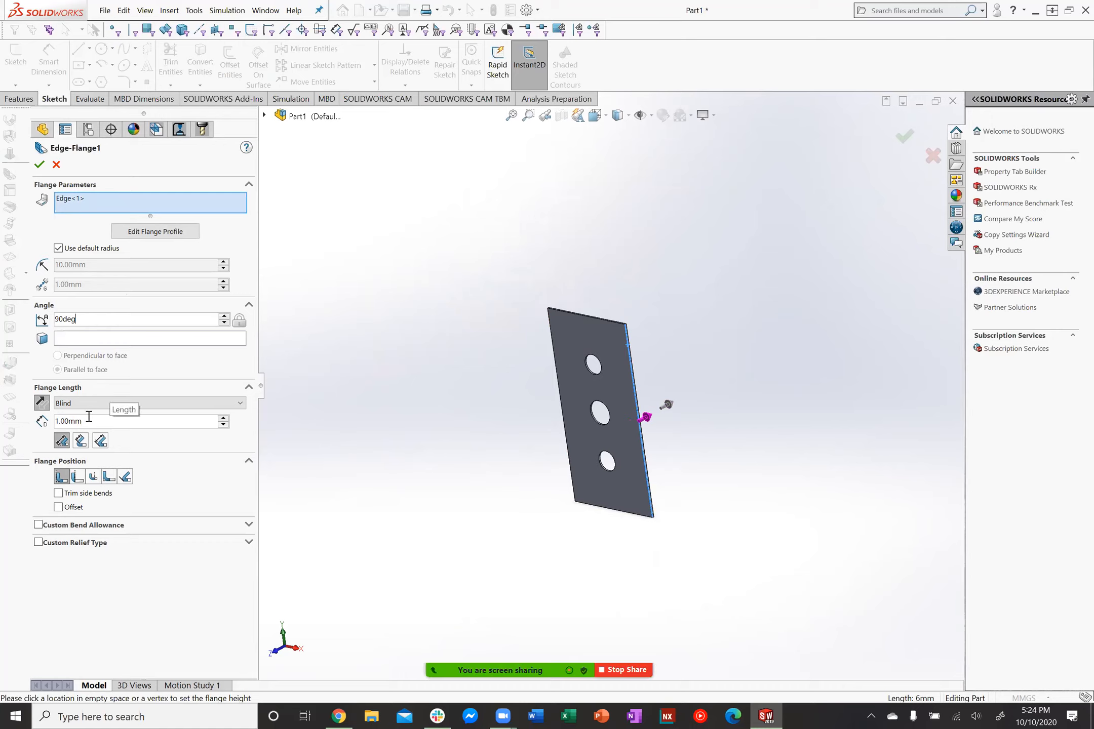
click(92, 540)
click(106, 525)
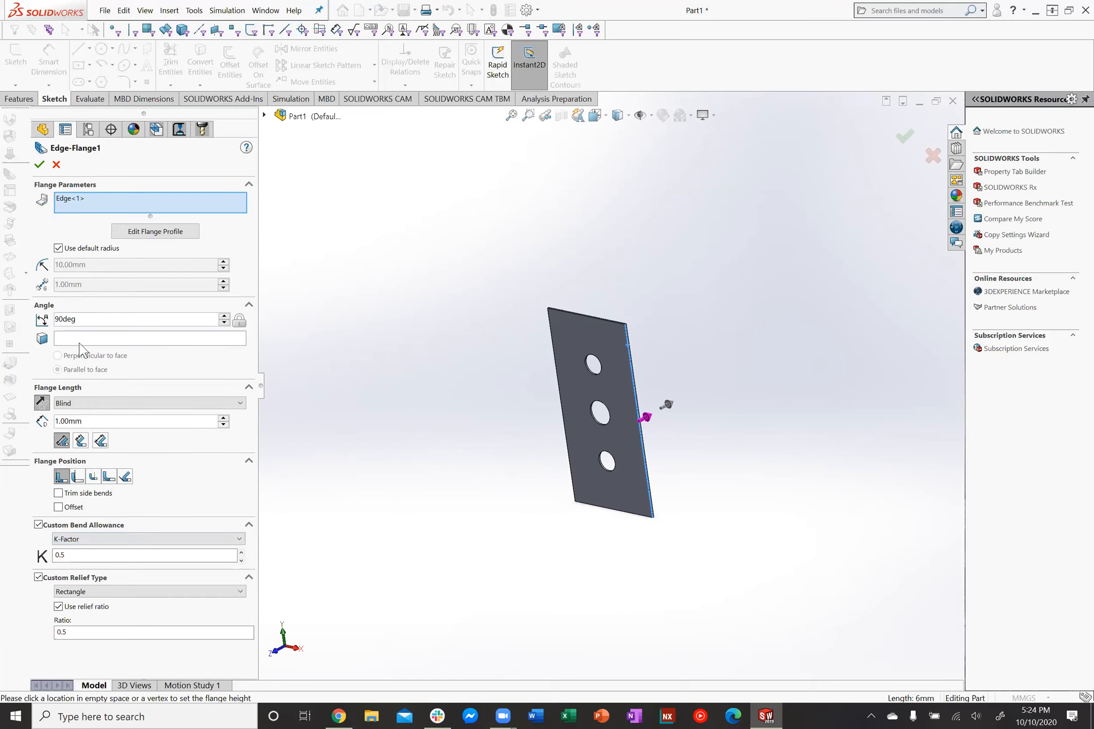
click(56, 164)
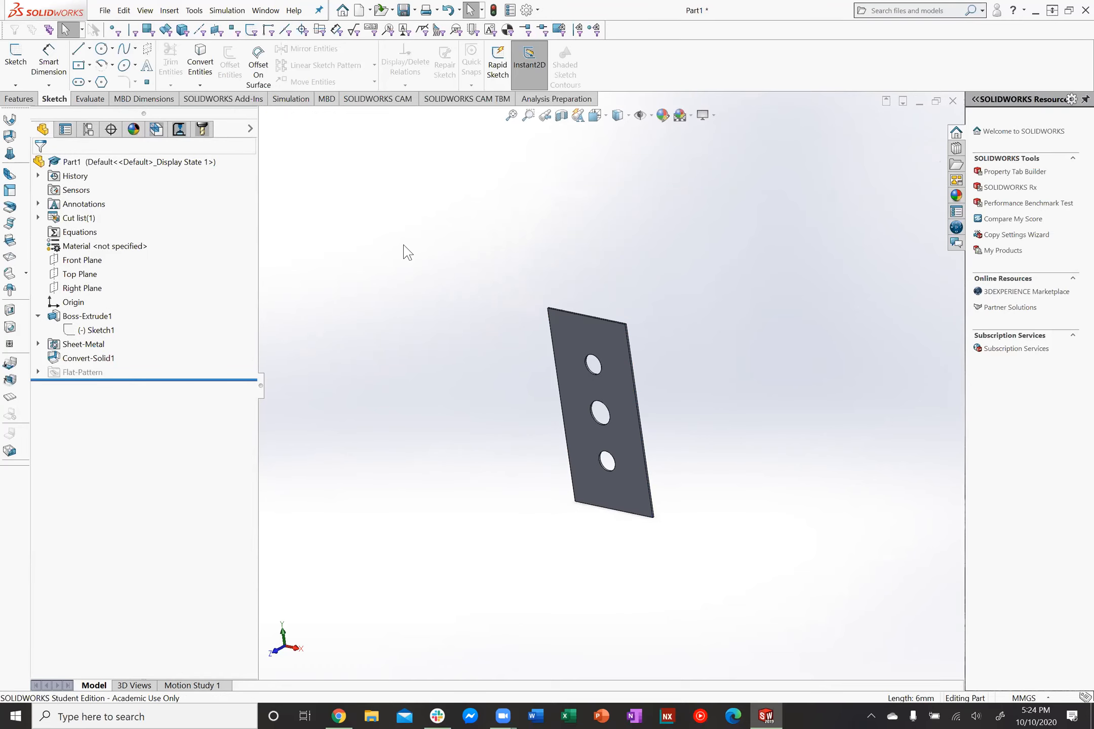
click(11, 188)
scroll(576, 349, down, 3)
scroll(643, 324, down, 5)
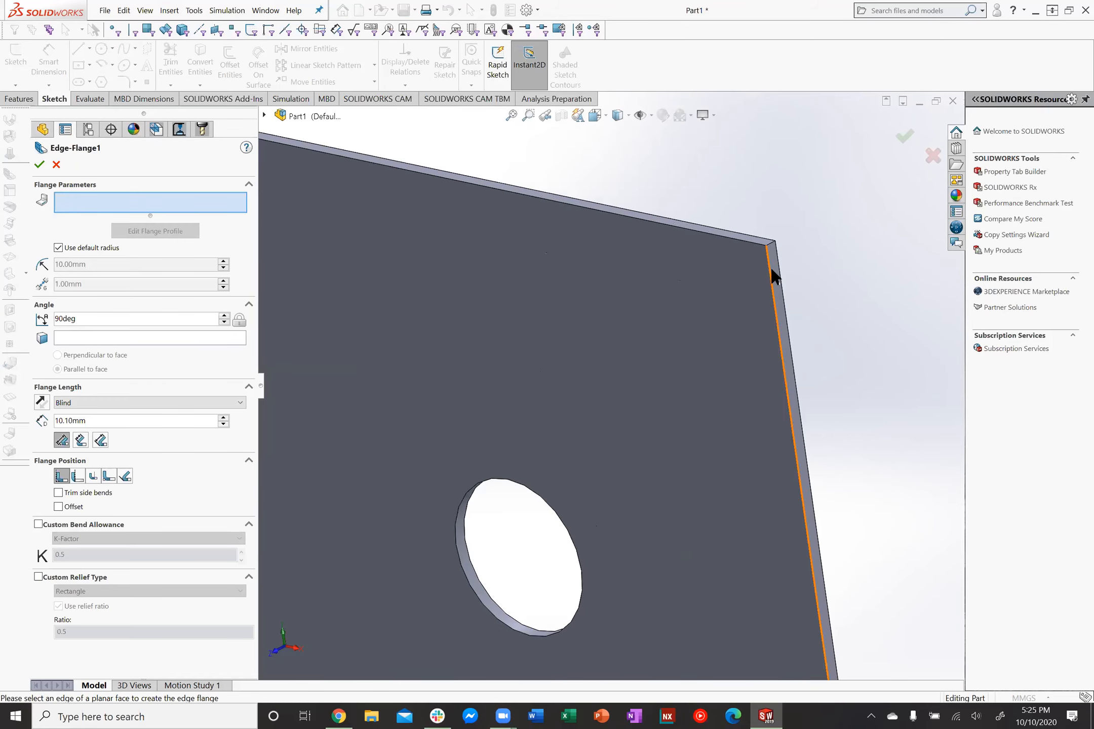
click(769, 275)
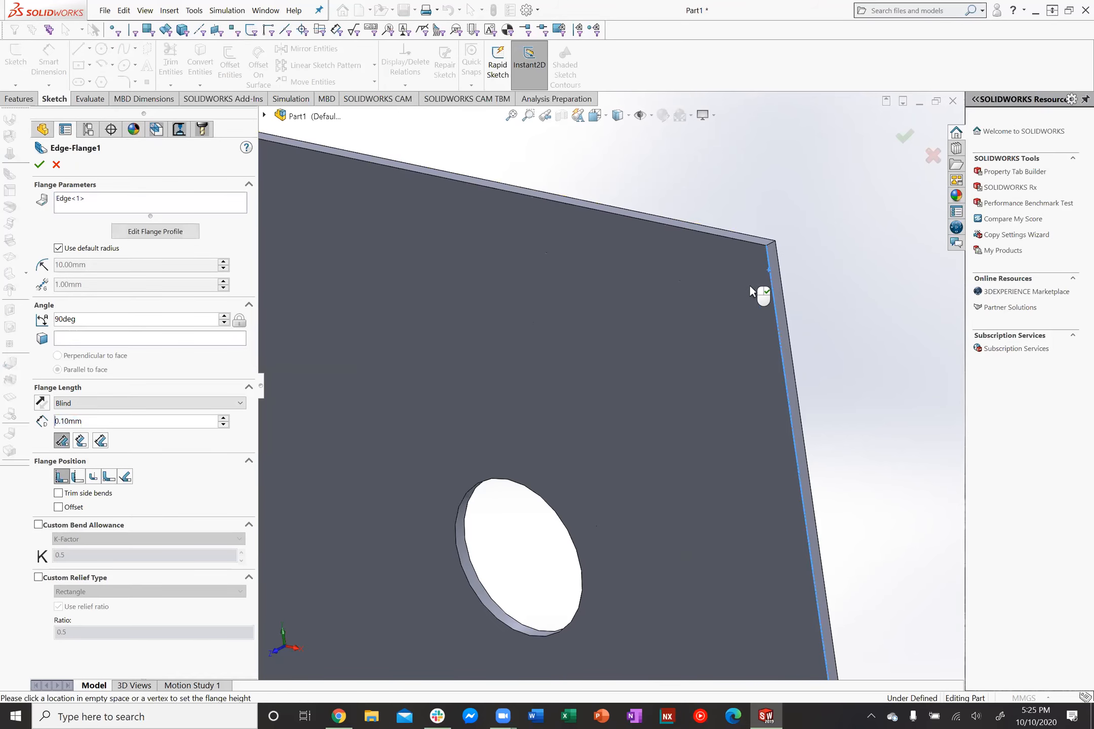
scroll(662, 368, up, 3)
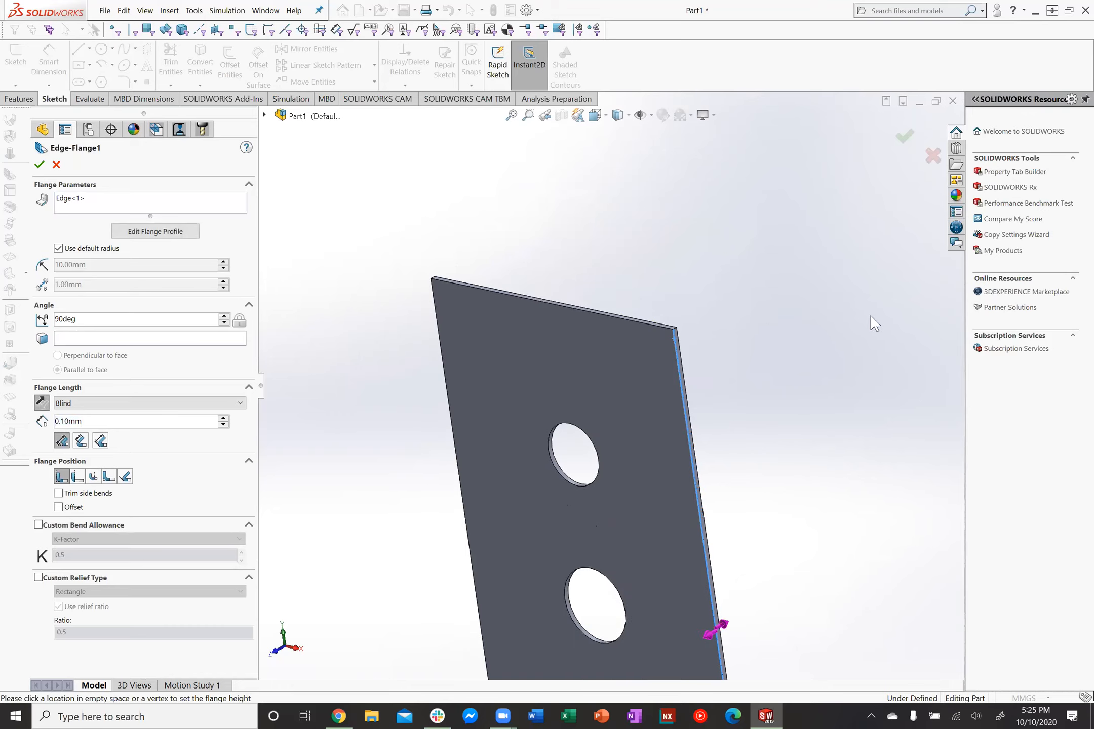
scroll(581, 495, up, 3)
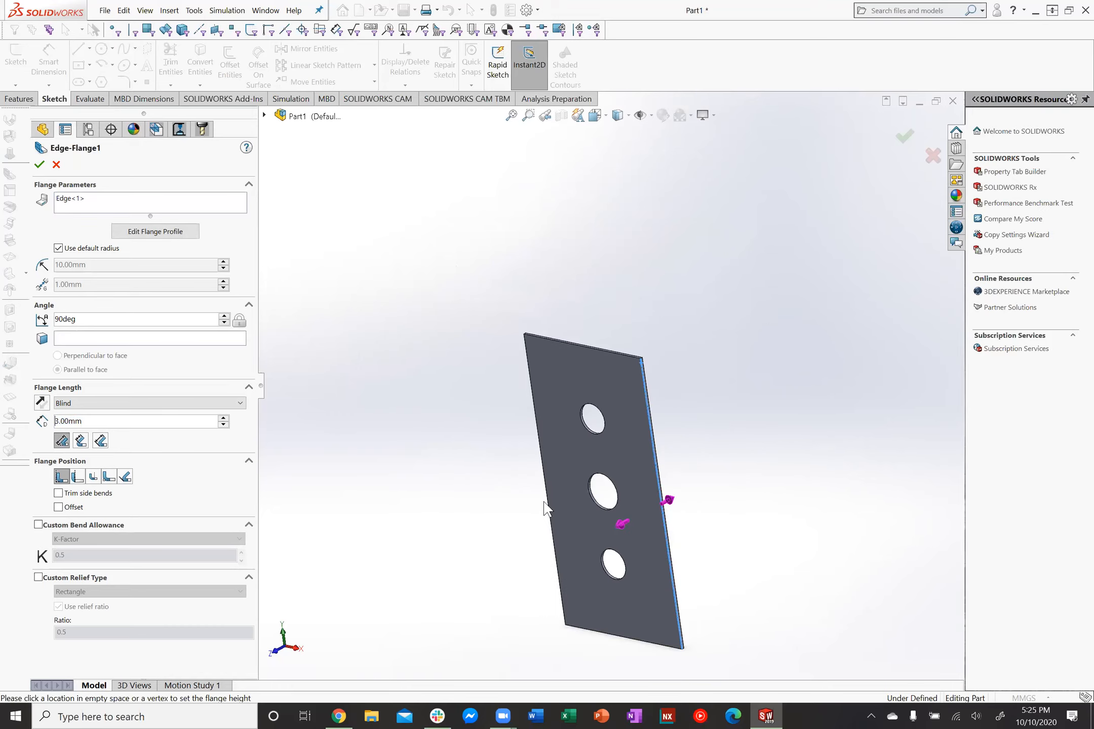
key(Escape)
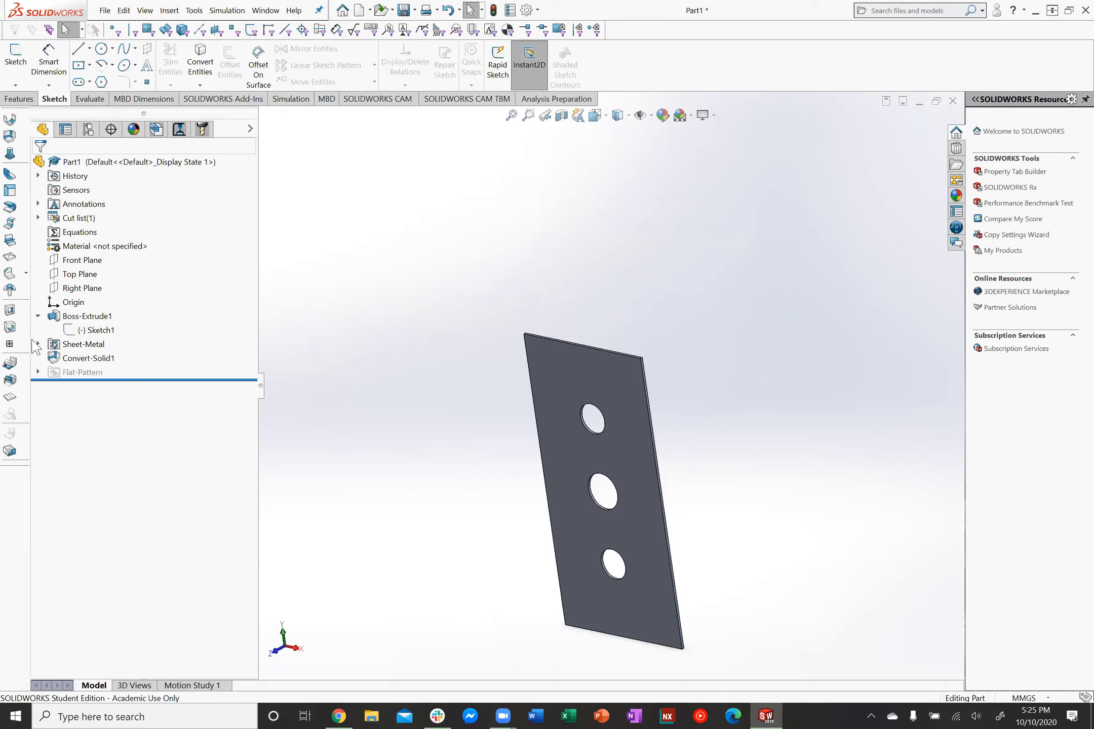
Open the plate's base sketch for editing and set the rectangle's length to 304.80 mm
right_click(93, 330)
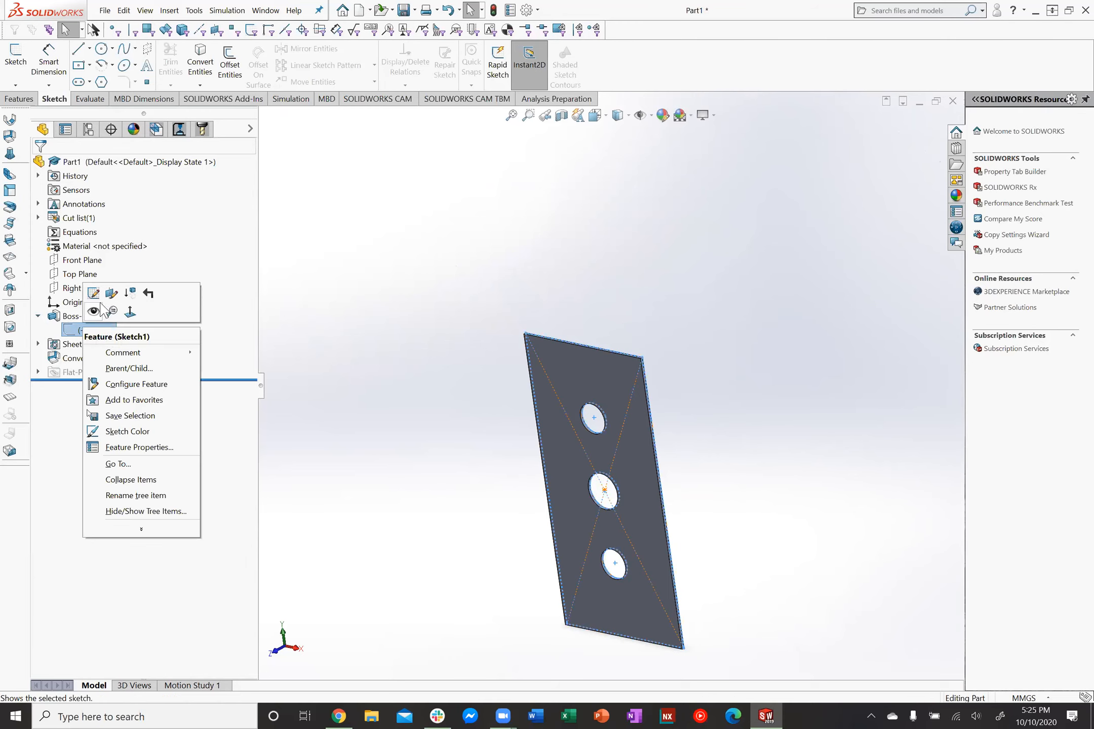
click(113, 312)
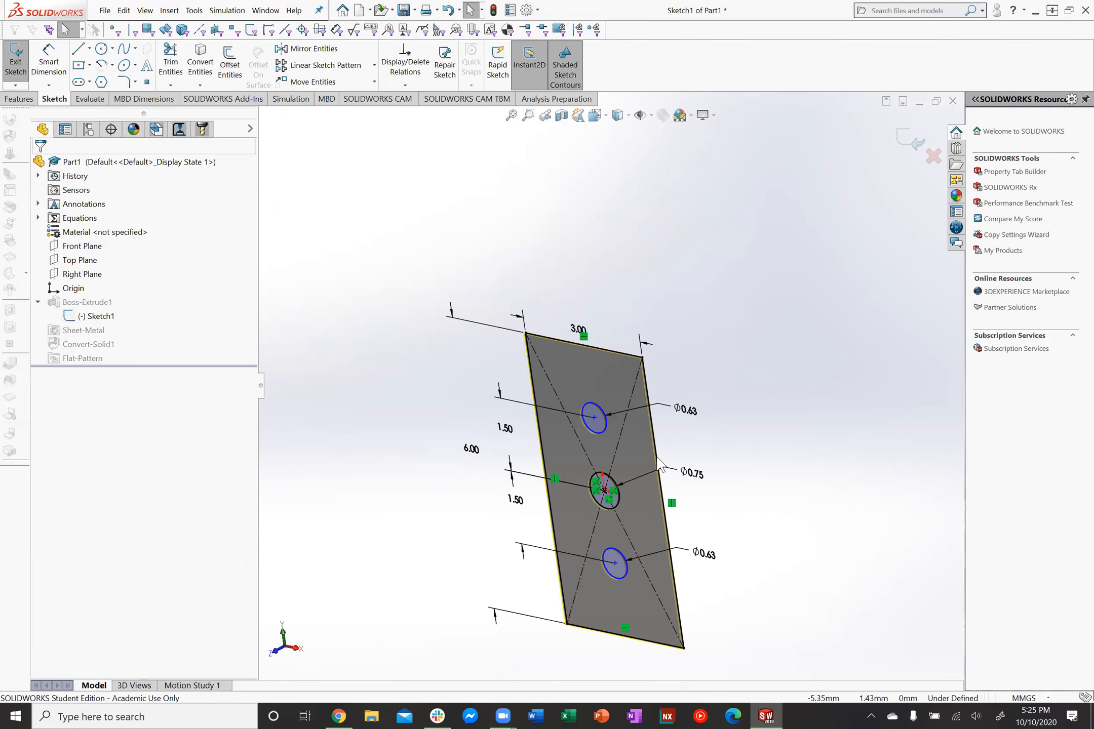
double_click(468, 450)
text(1.5)
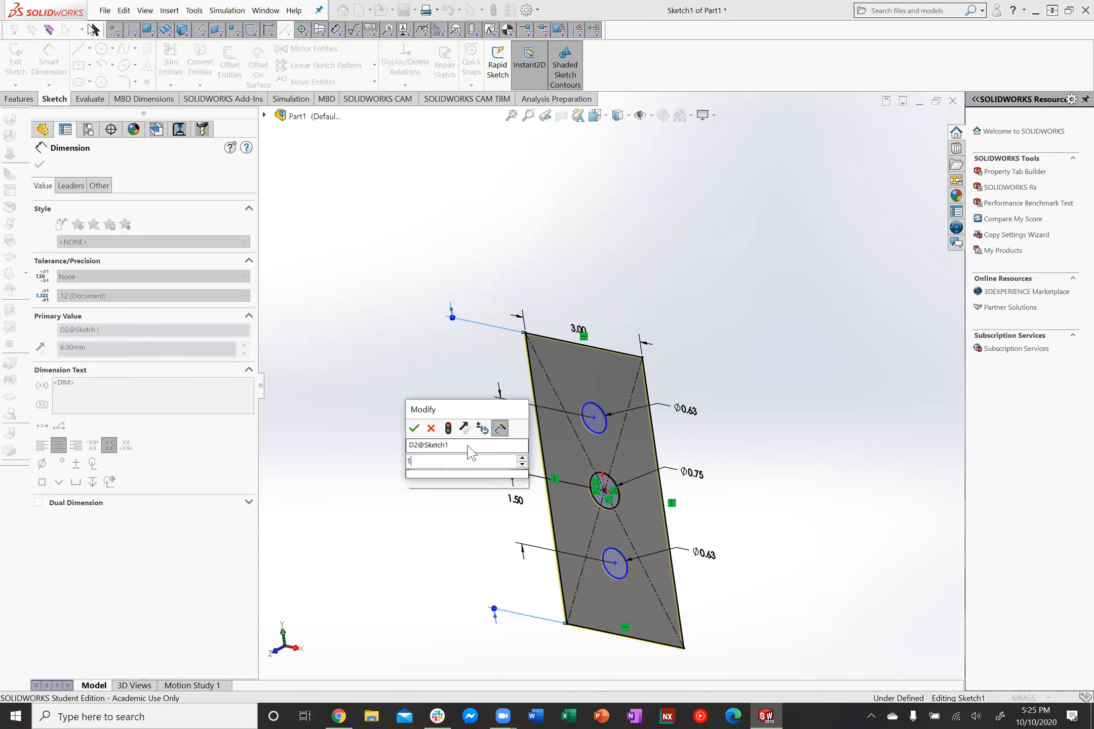
key(Return)
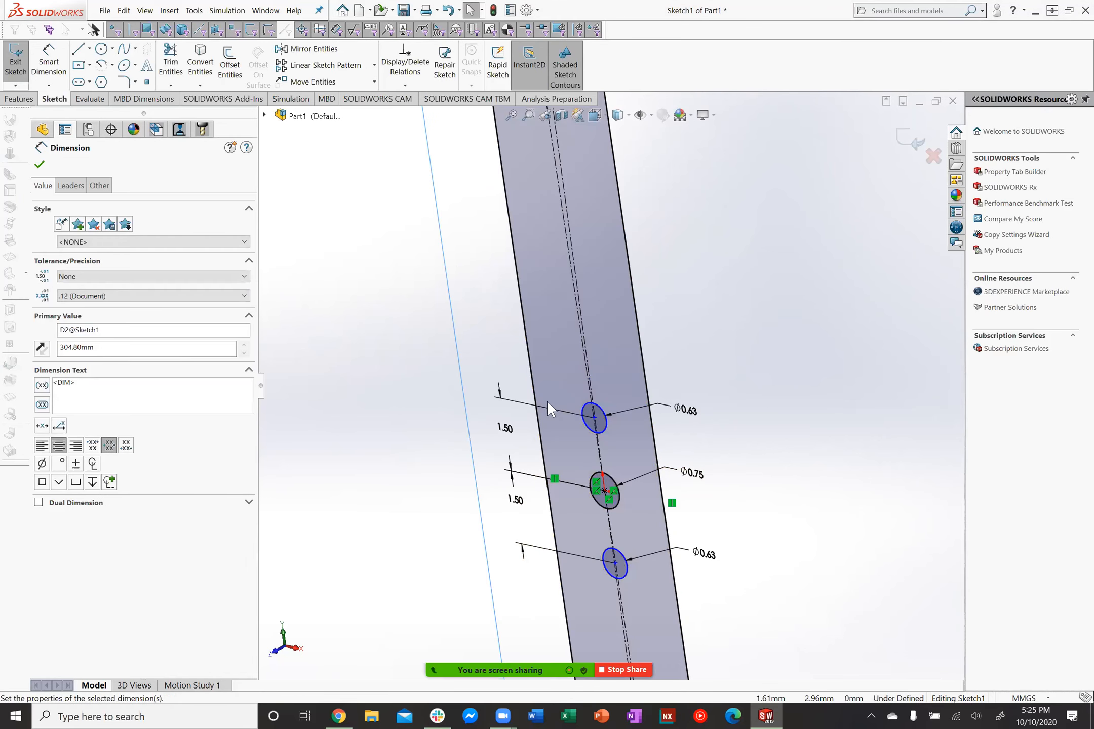
Set the rectangle's width along its short upper edge to 101.60 mm
scroll(515, 462, up, 8)
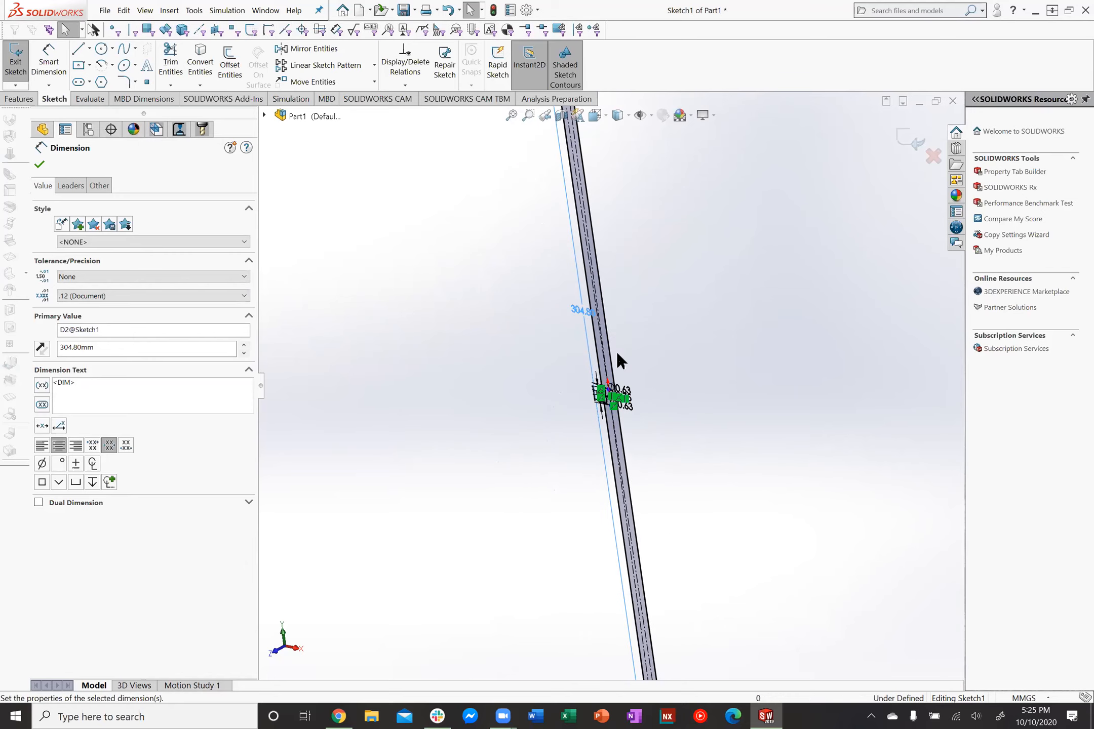
scroll(612, 328, up, 3)
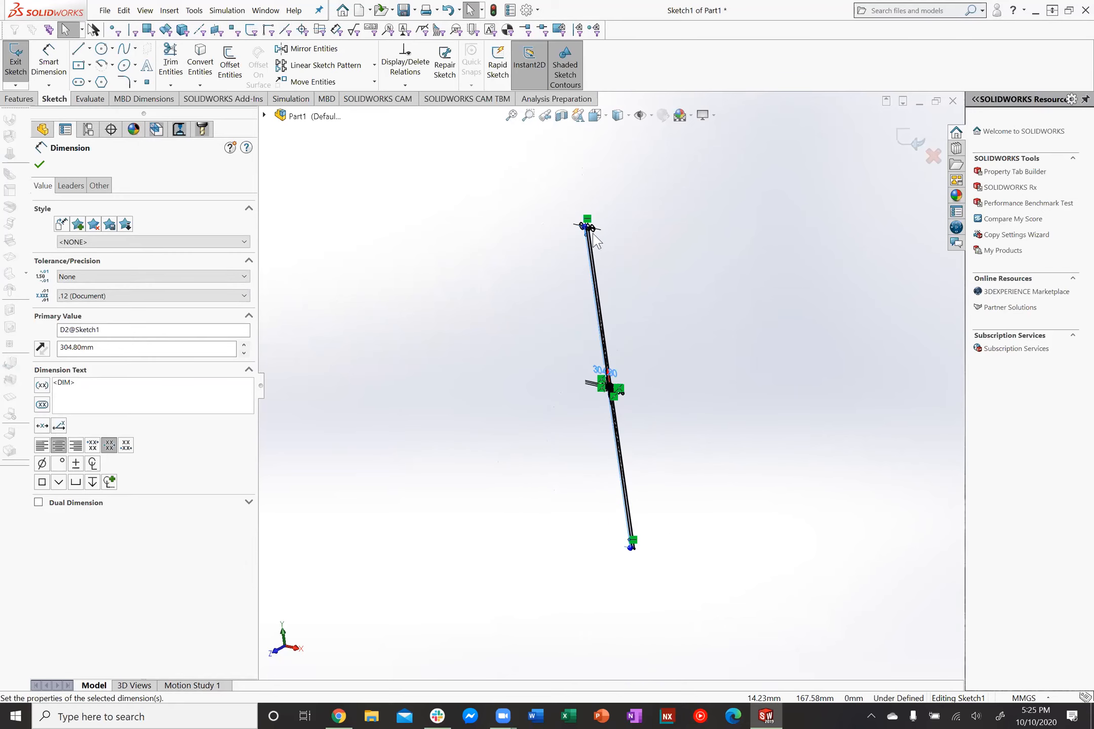
scroll(578, 263, down, 8)
scroll(572, 400, down, 1)
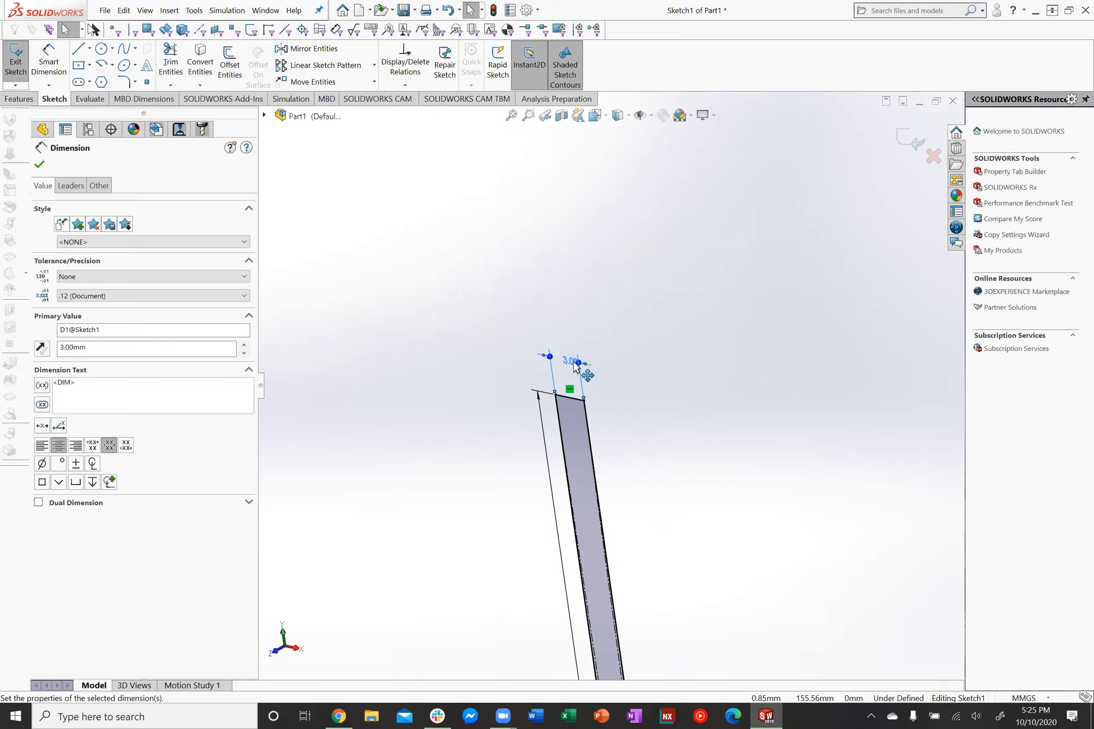
click(576, 362)
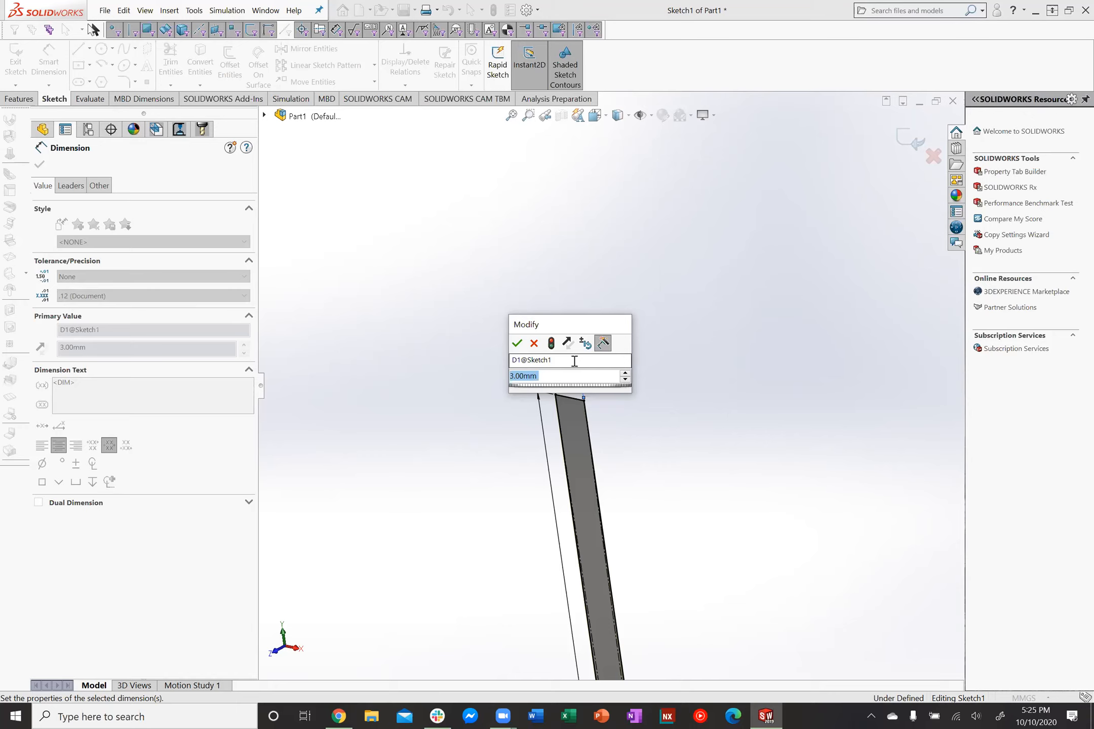
text(3)
key(BackSpace)
text(3mm)
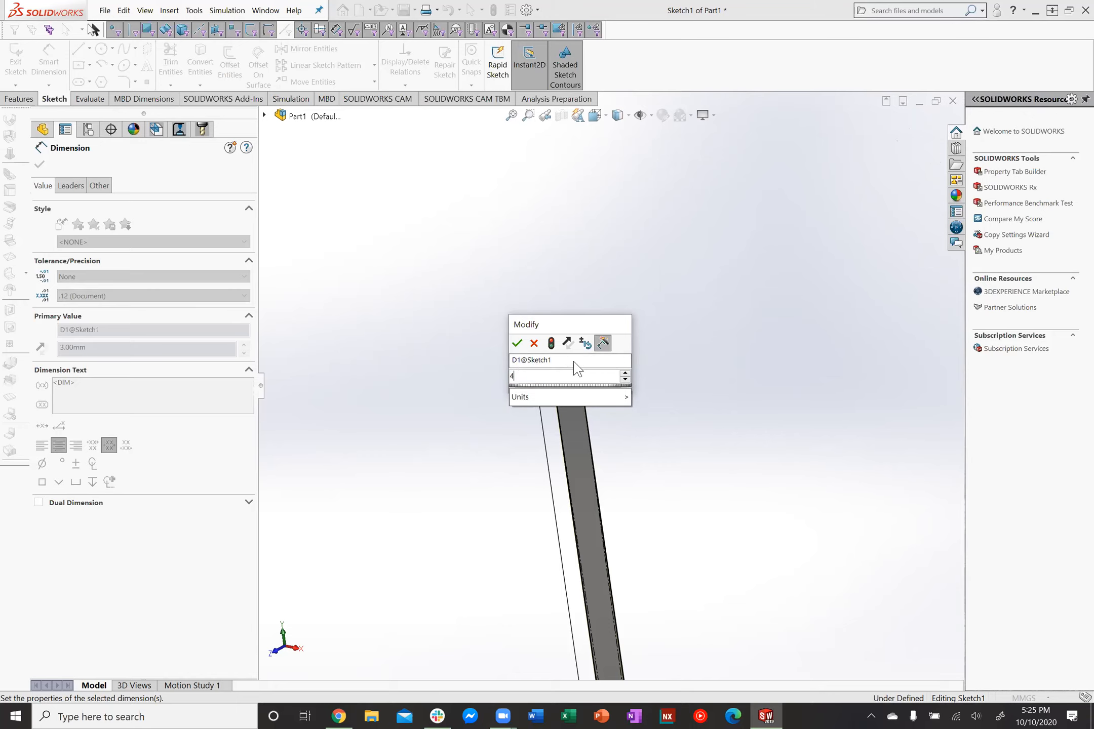
key(Return)
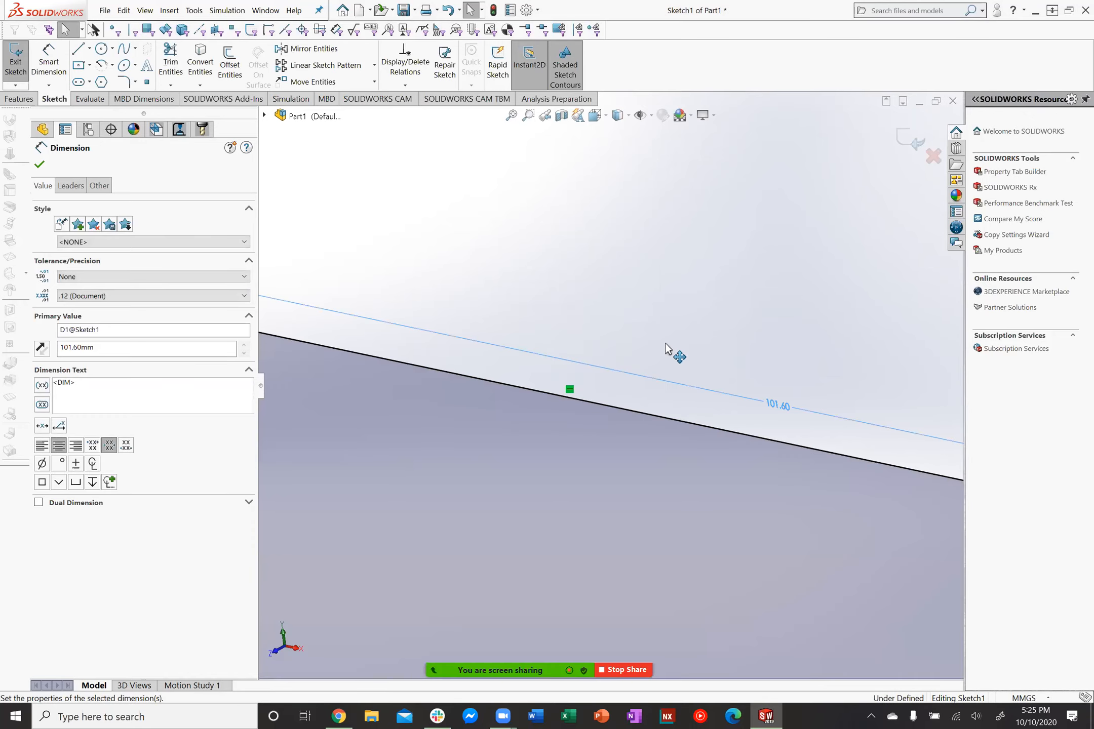
Set the distance between the upper hole's centre and the middle hole's centre to 1.5 in
key(ctrl+z)
scroll(664, 424, up, 4)
middle_drag(629, 534, 631, 543)
scroll(629, 520, down, 3)
scroll(629, 519, down, 8)
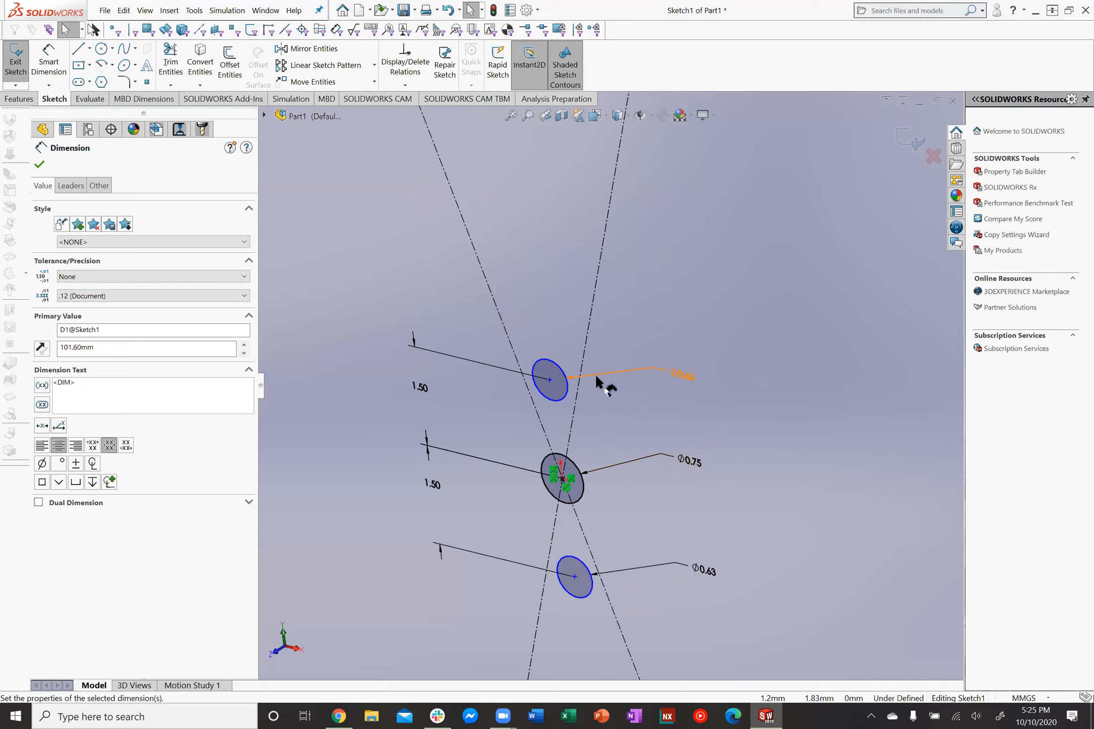
click(560, 386)
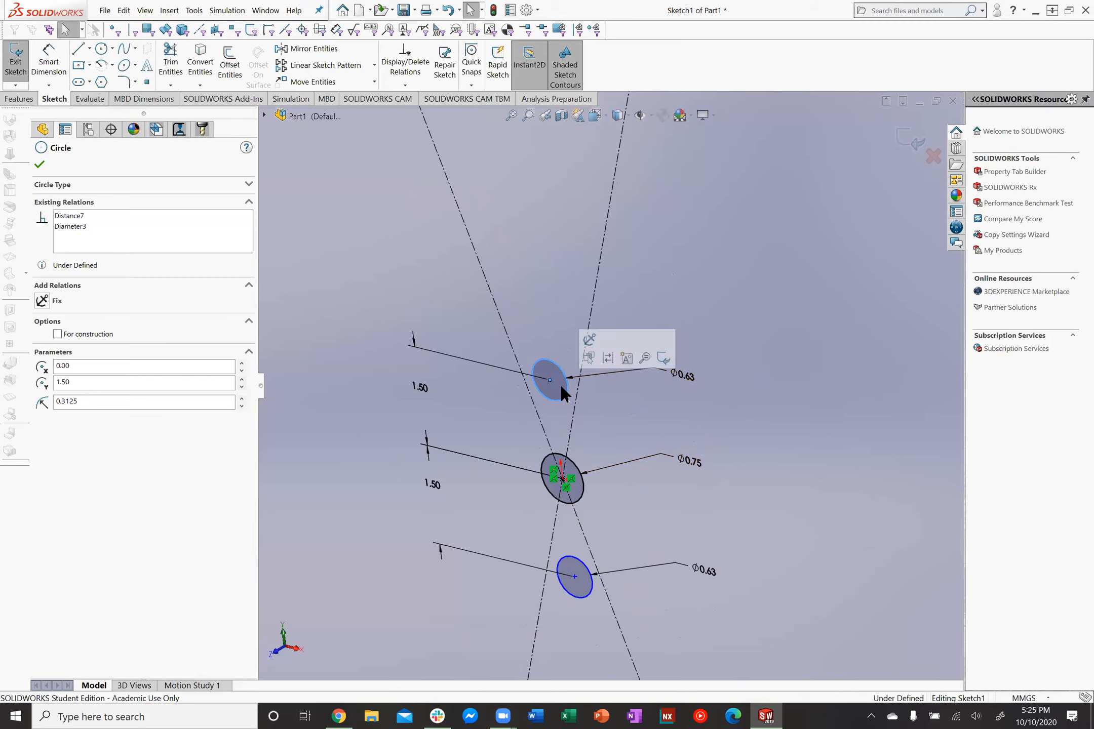
key(Delete)
click(619, 358)
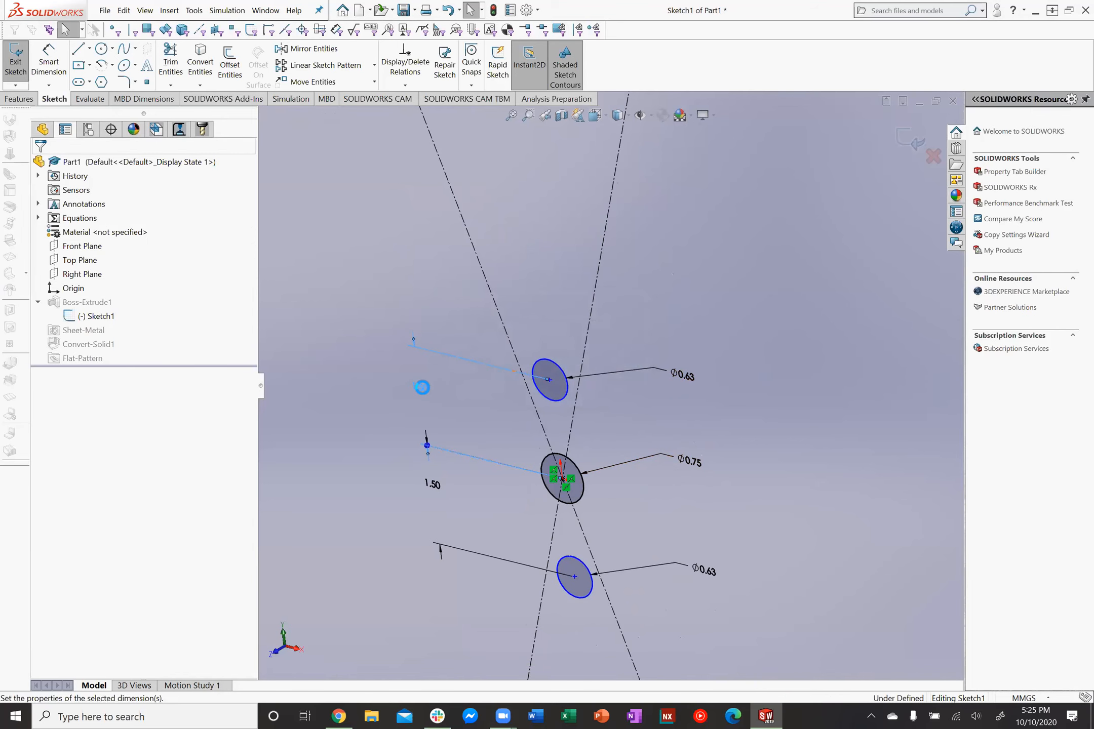
text(5)
key(BackSpace)
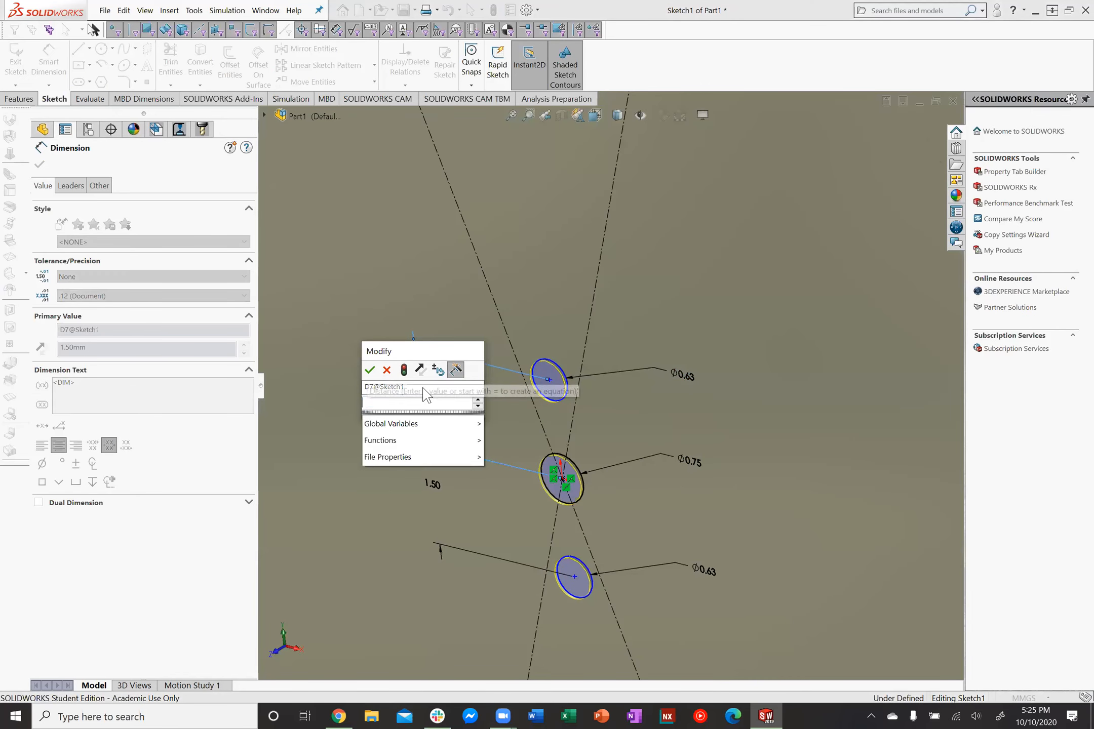
text(1.5in)
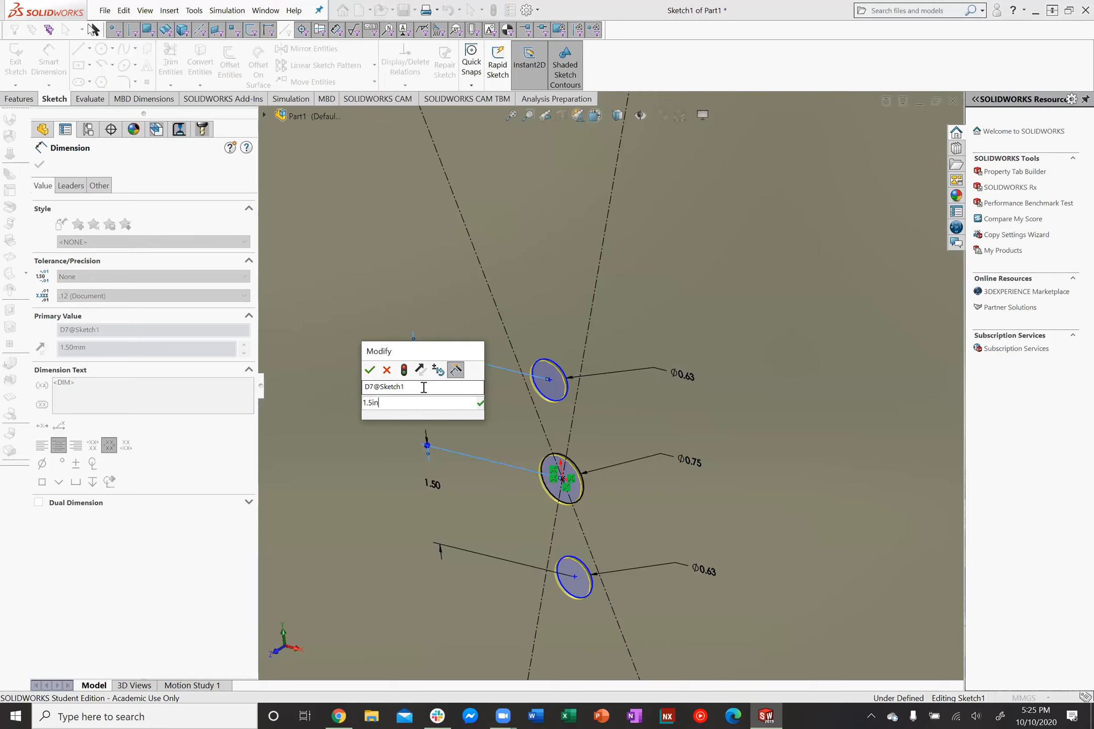
key(Return)
Set the distance between the lower hole's centre and the middle hole's centre to 1.5 in
click(428, 487)
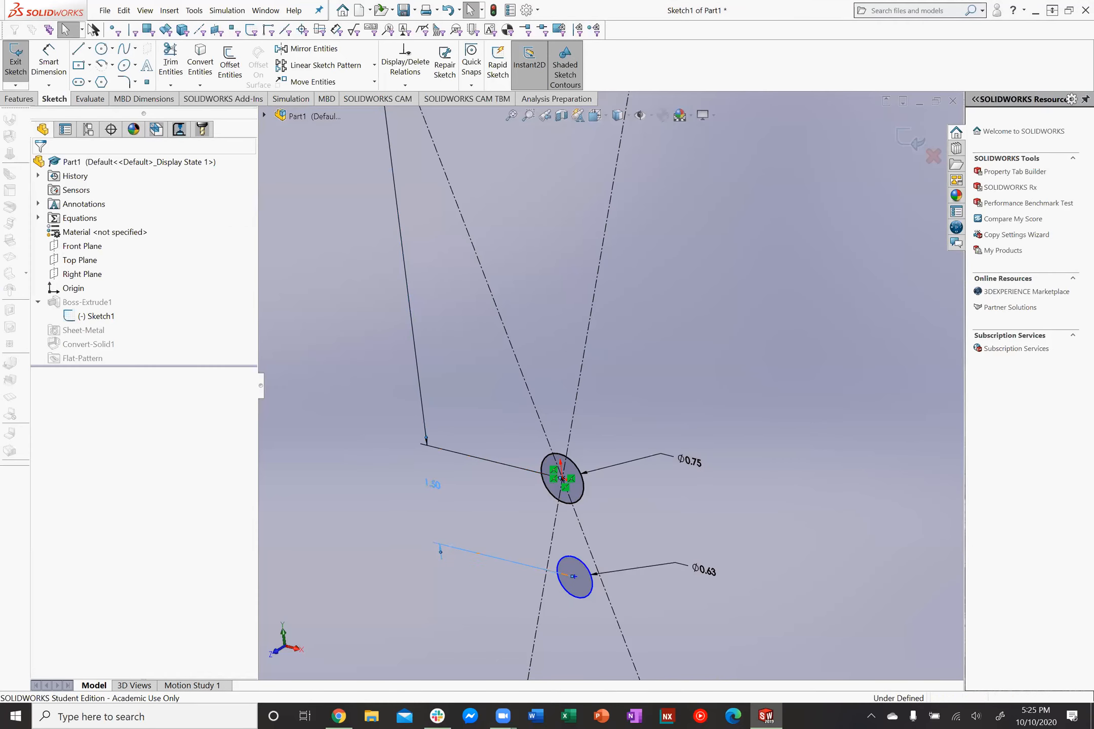
text(1.5in)
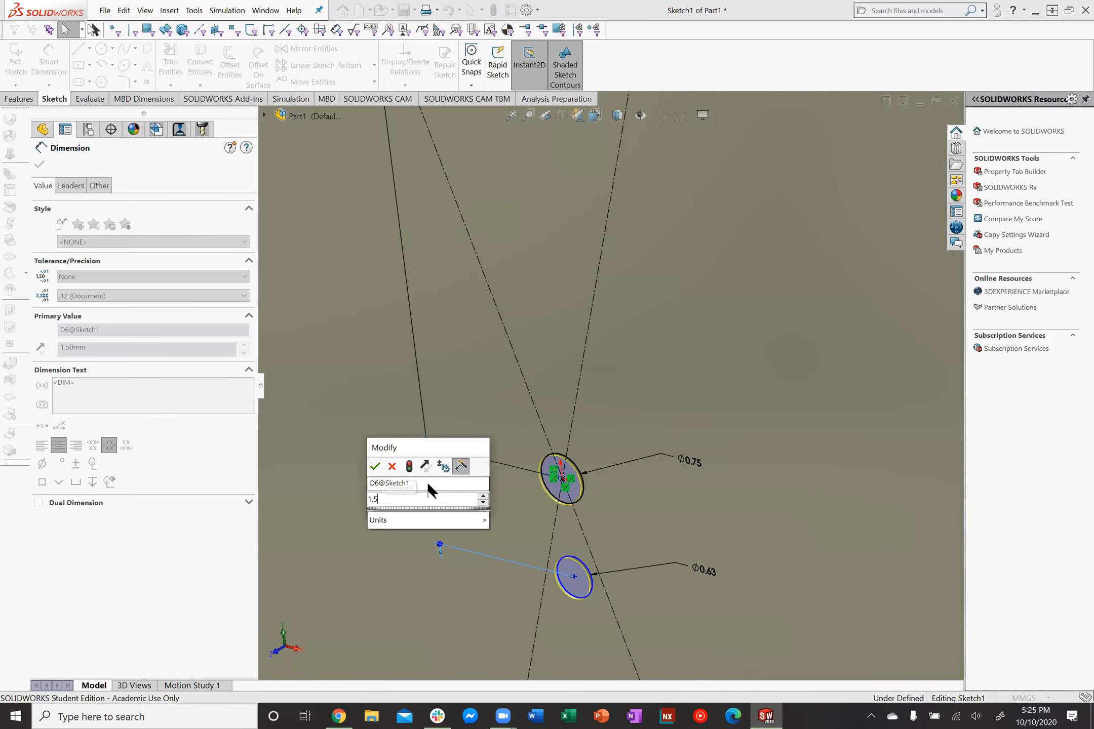
key(Return)
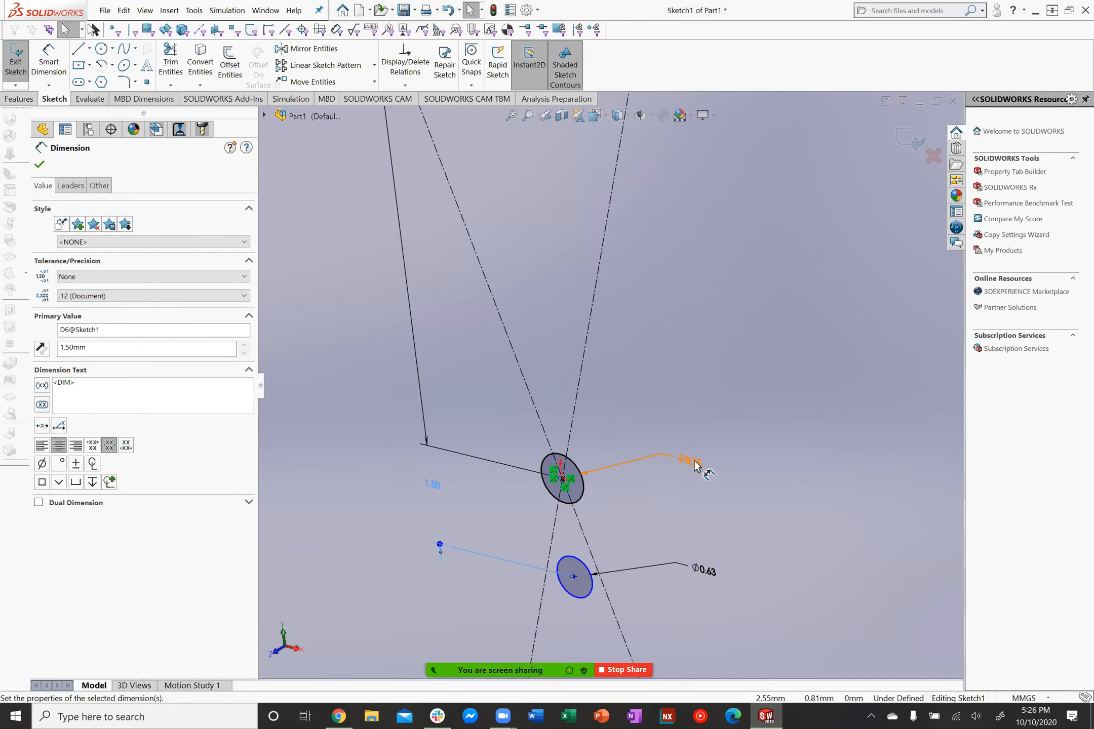
double_click(440, 485)
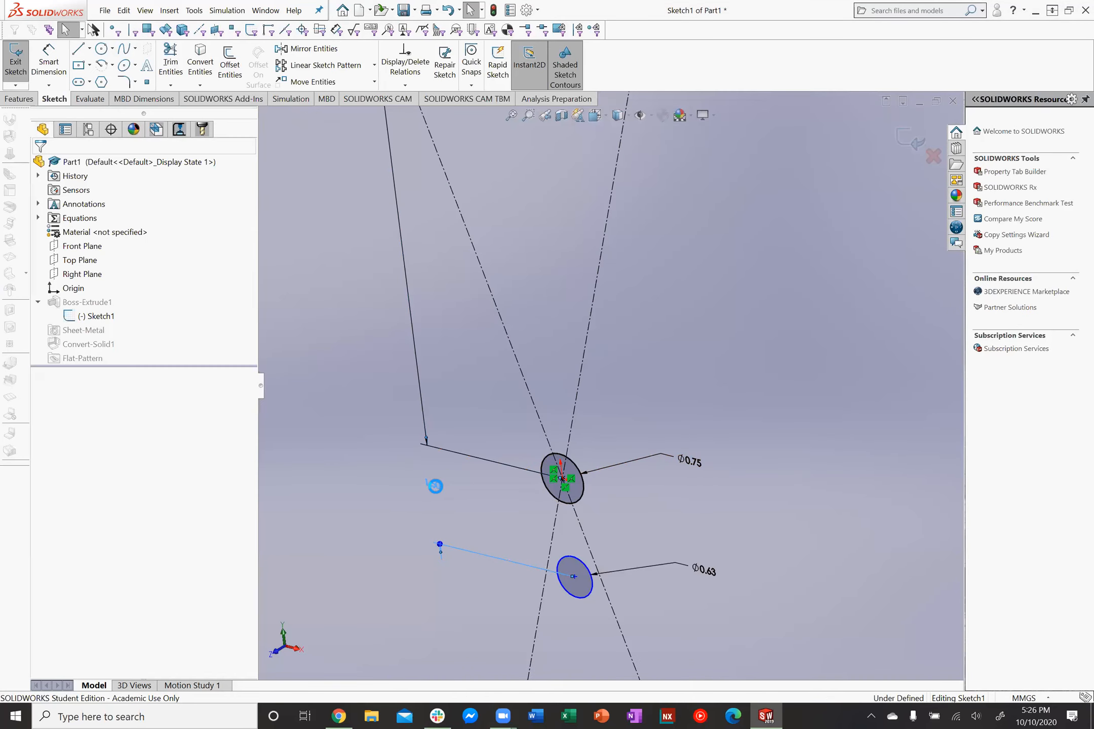
text(1.5in)
key(Return)
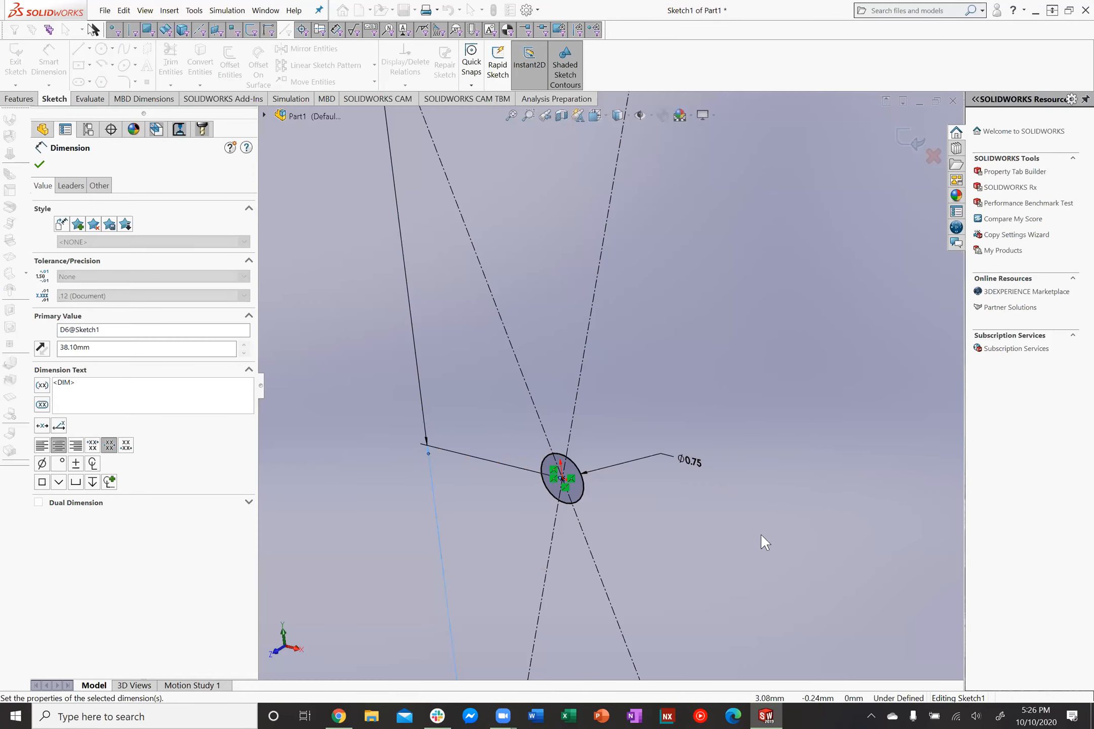
Set the middle hole's diameter to 0.75 in
double_click(690, 460)
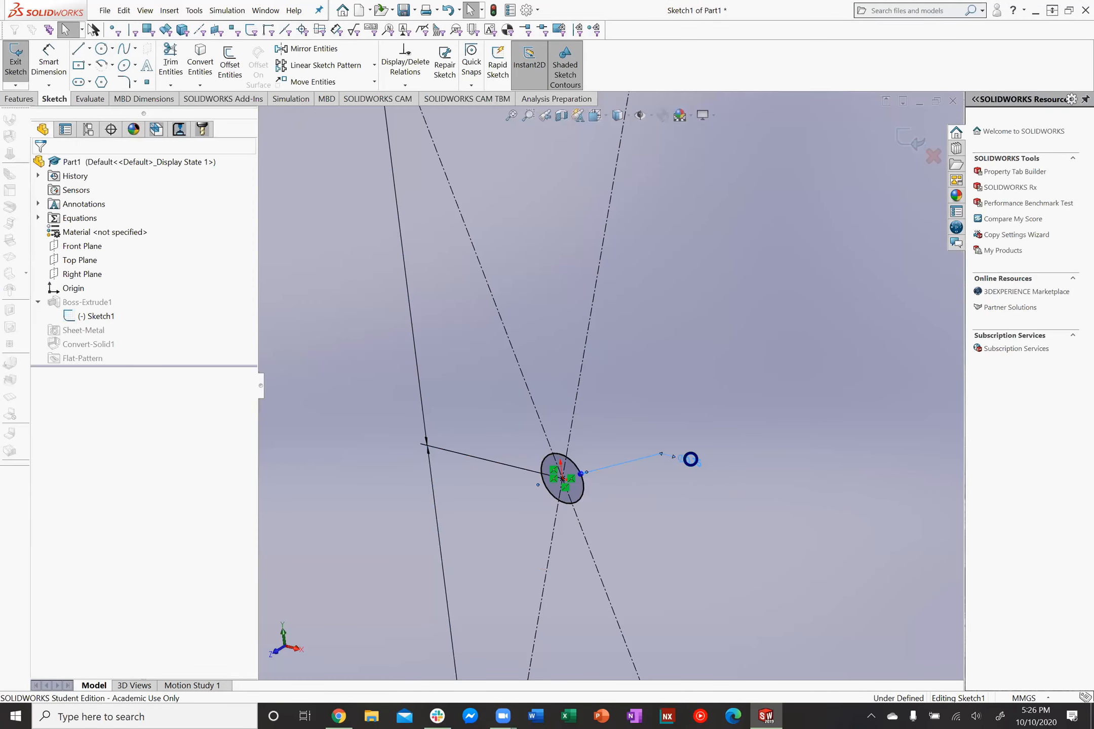
text(.75in)
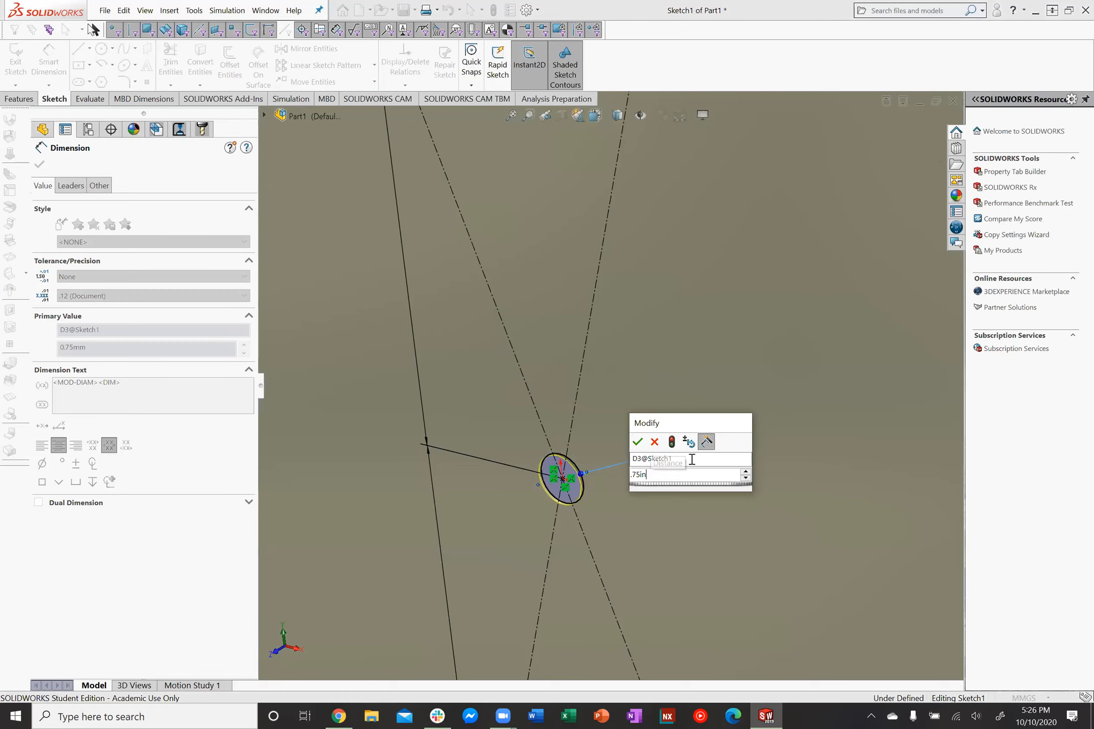
key(Return)
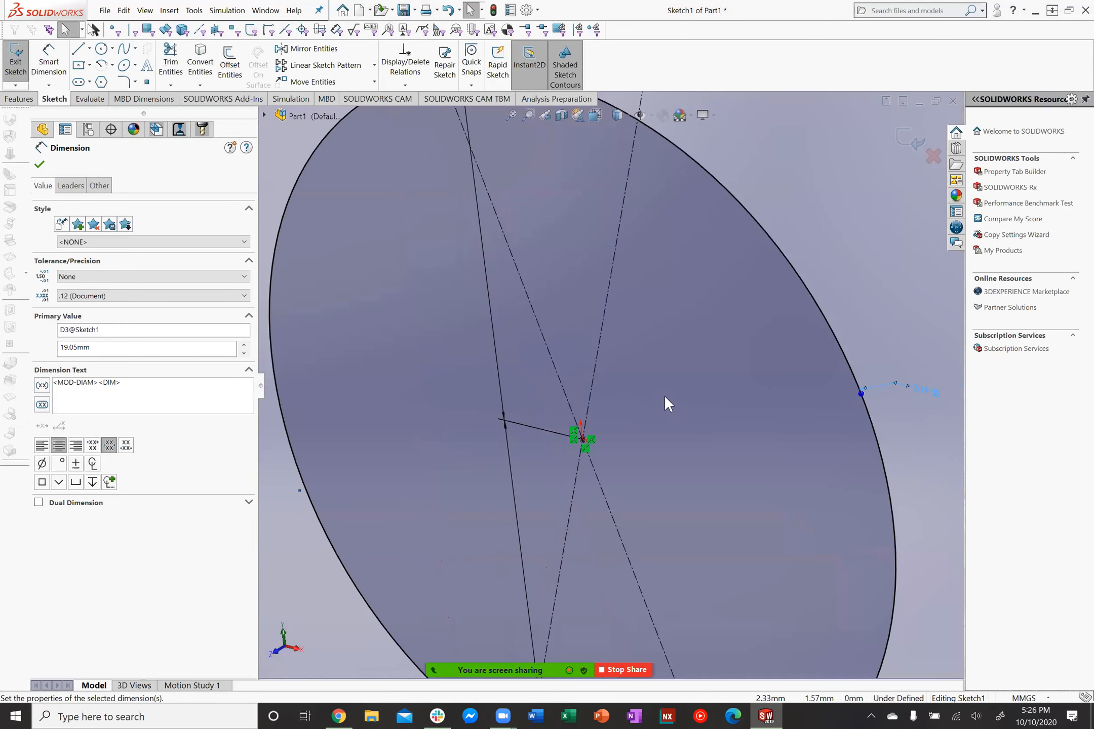
Set the upper hole's diameter to 0.0625 in
scroll(664, 395, up, 10)
scroll(625, 283, down, 3)
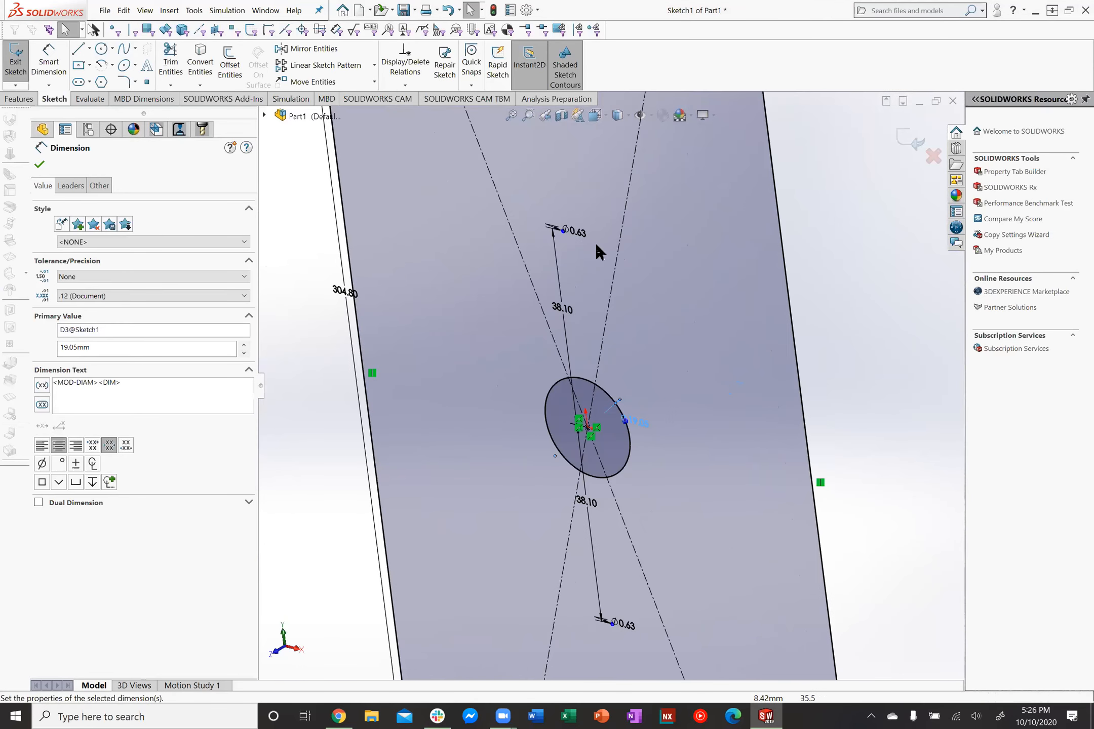
double_click(583, 232)
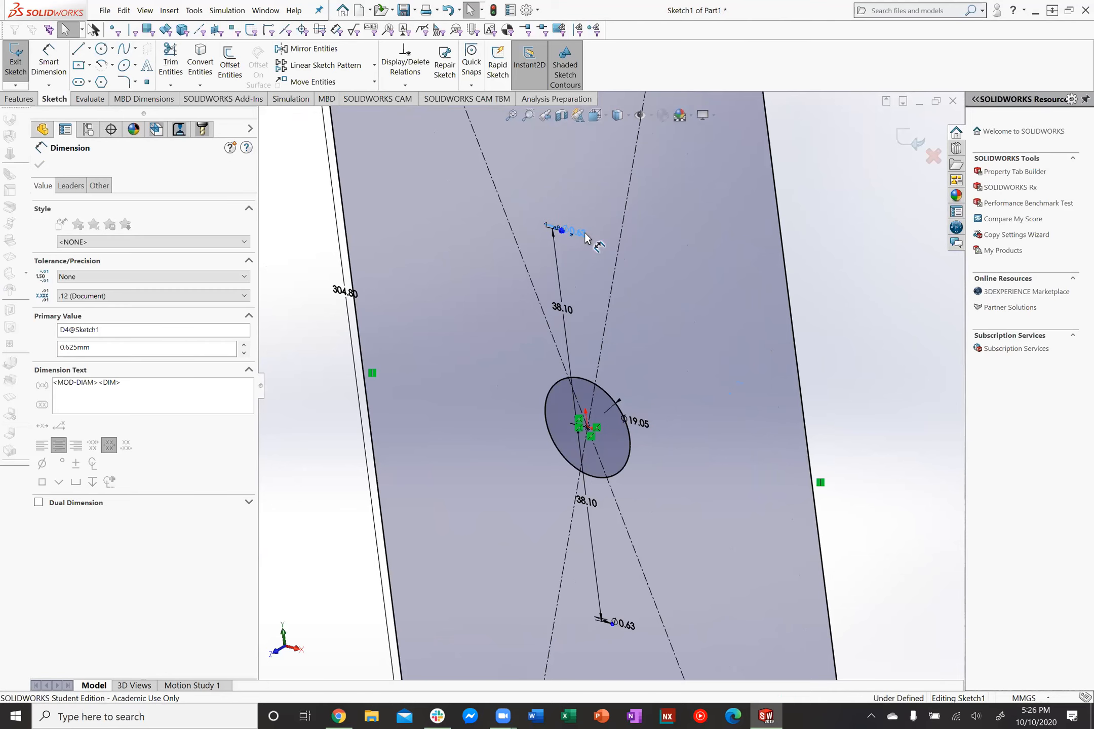
text(.0625in)
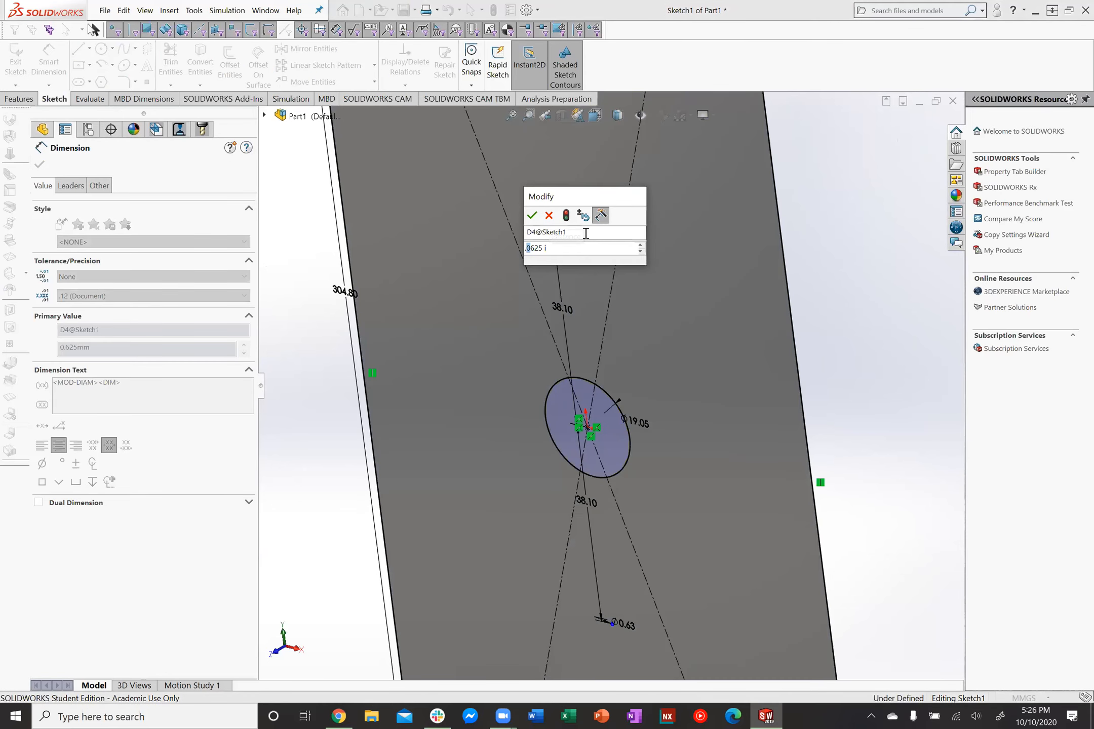
key(Return)
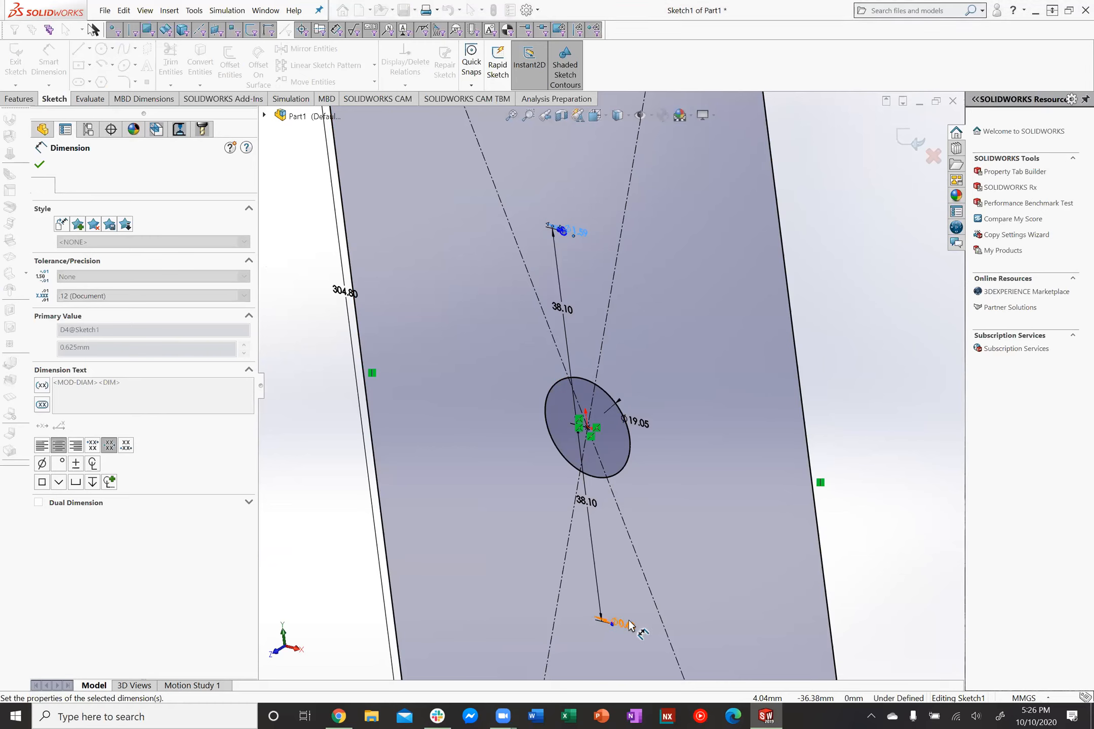
key(Escape)
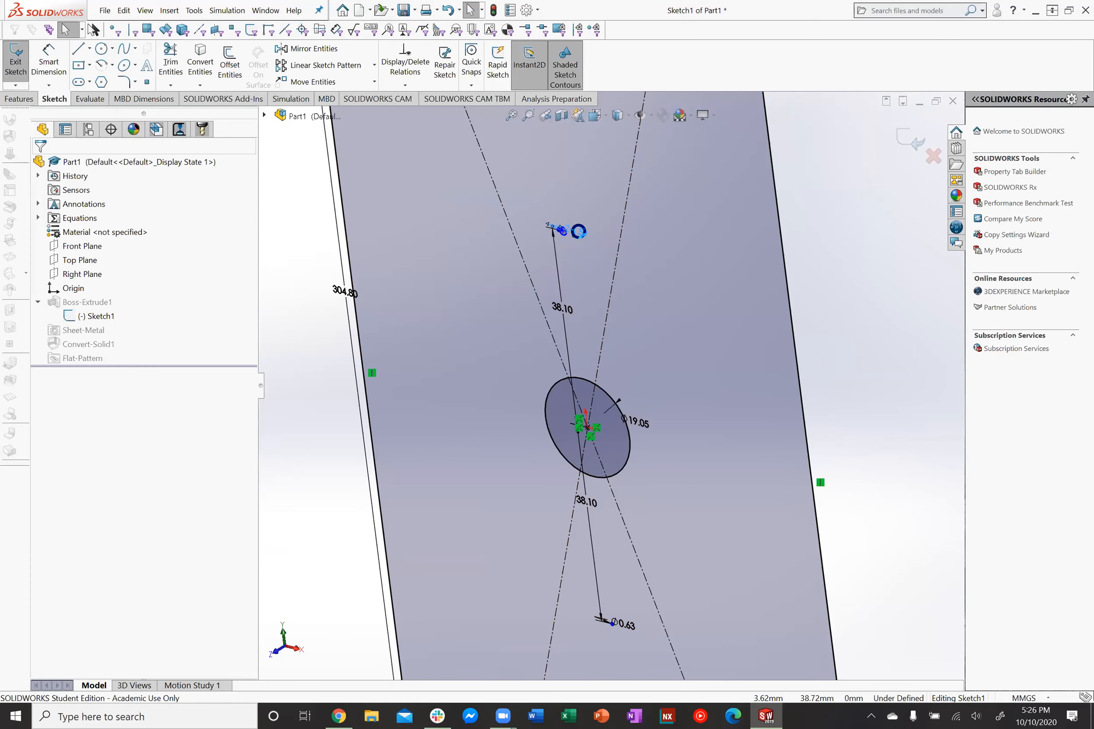
Set the upper hole's diameter to 0.625 in
double_click(579, 231)
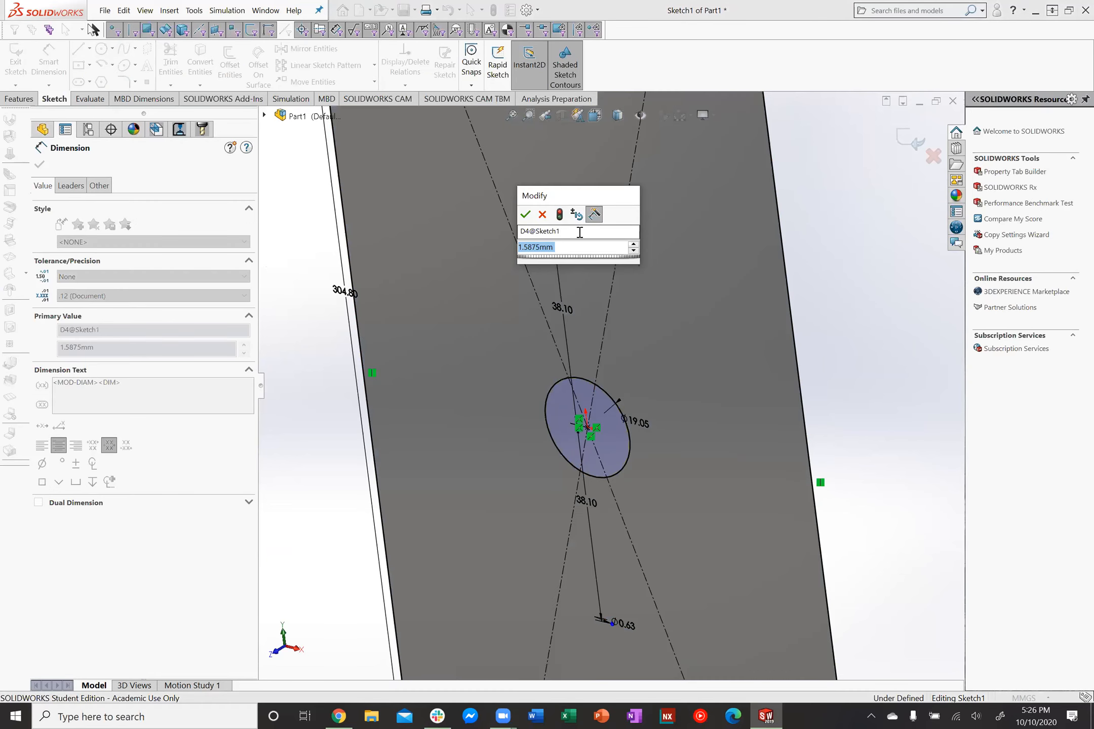
key(BackSpace)
text(.625in)
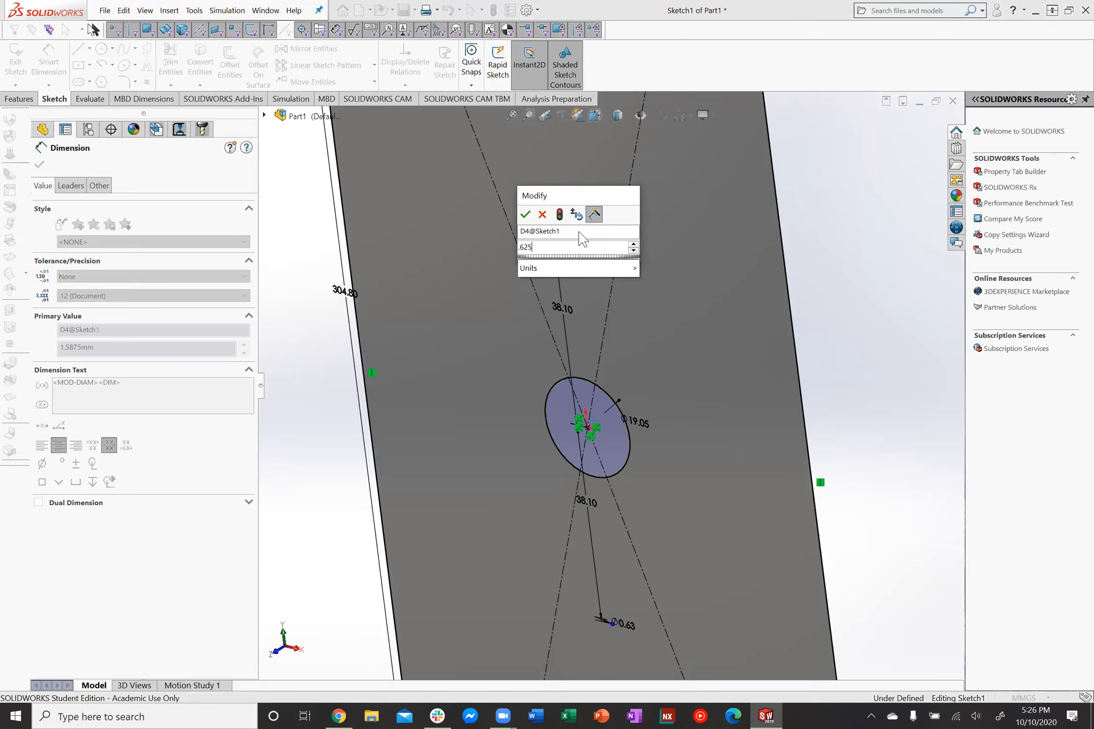
key(Return)
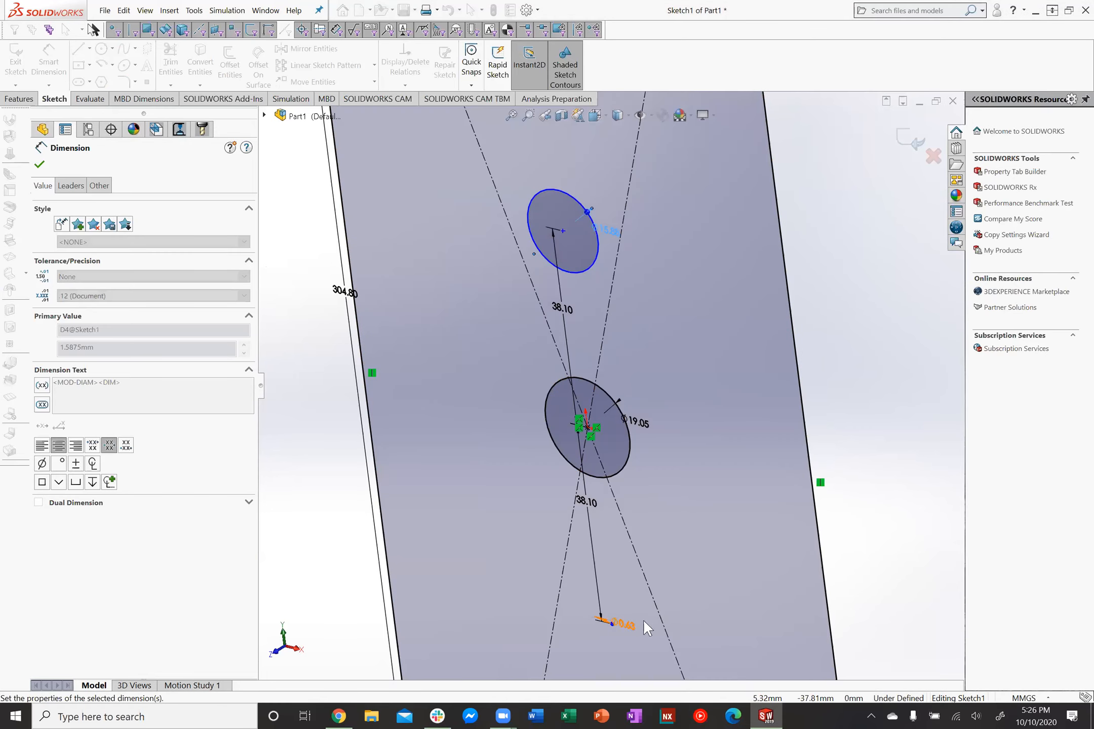
Enter 0.625 as the lower hole's diameter without giving a unit
double_click(628, 622)
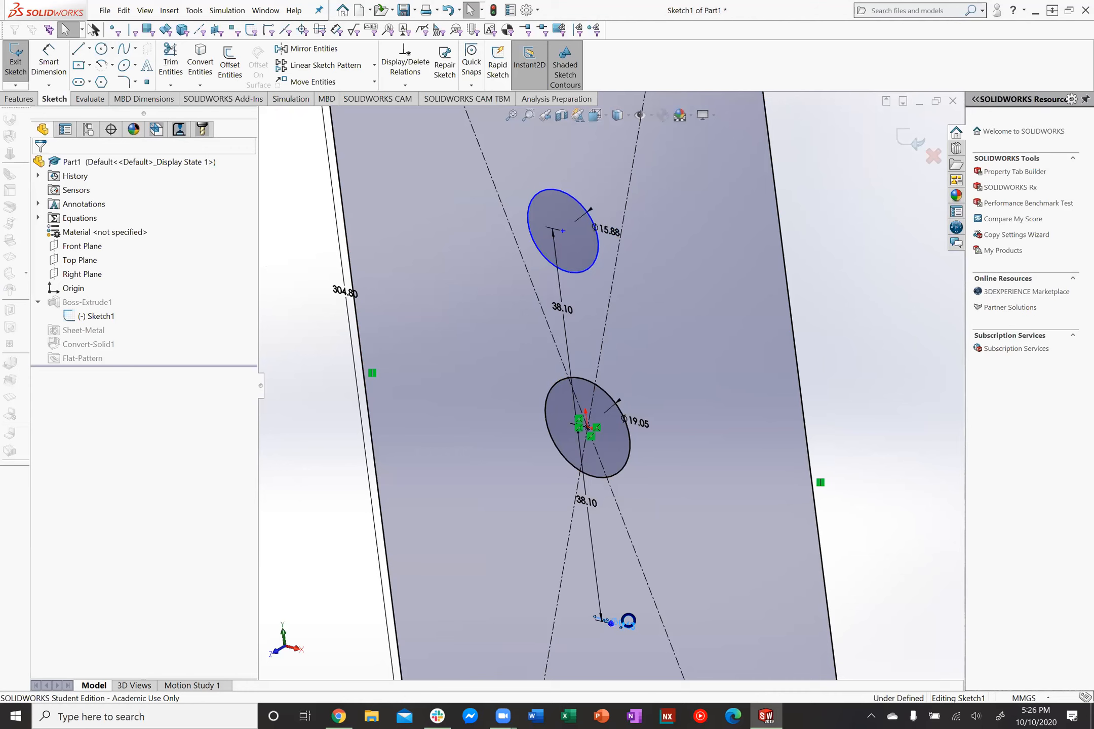
text(.)
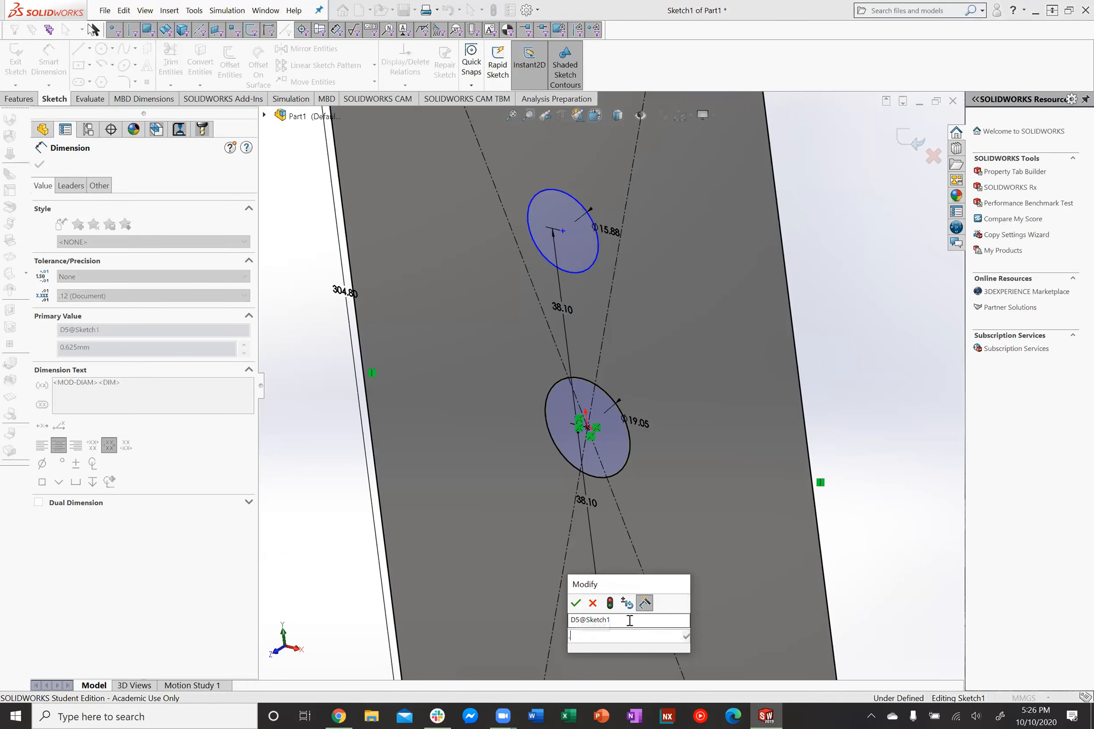
text(625)
key(Return)
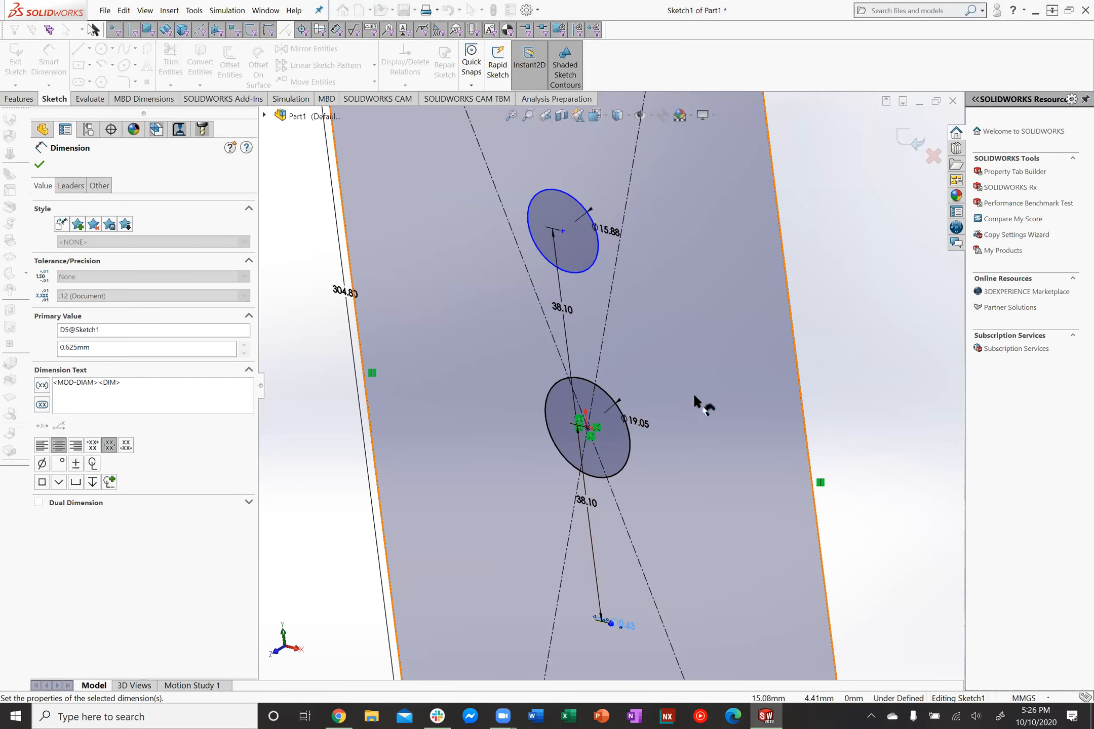
key(Escape)
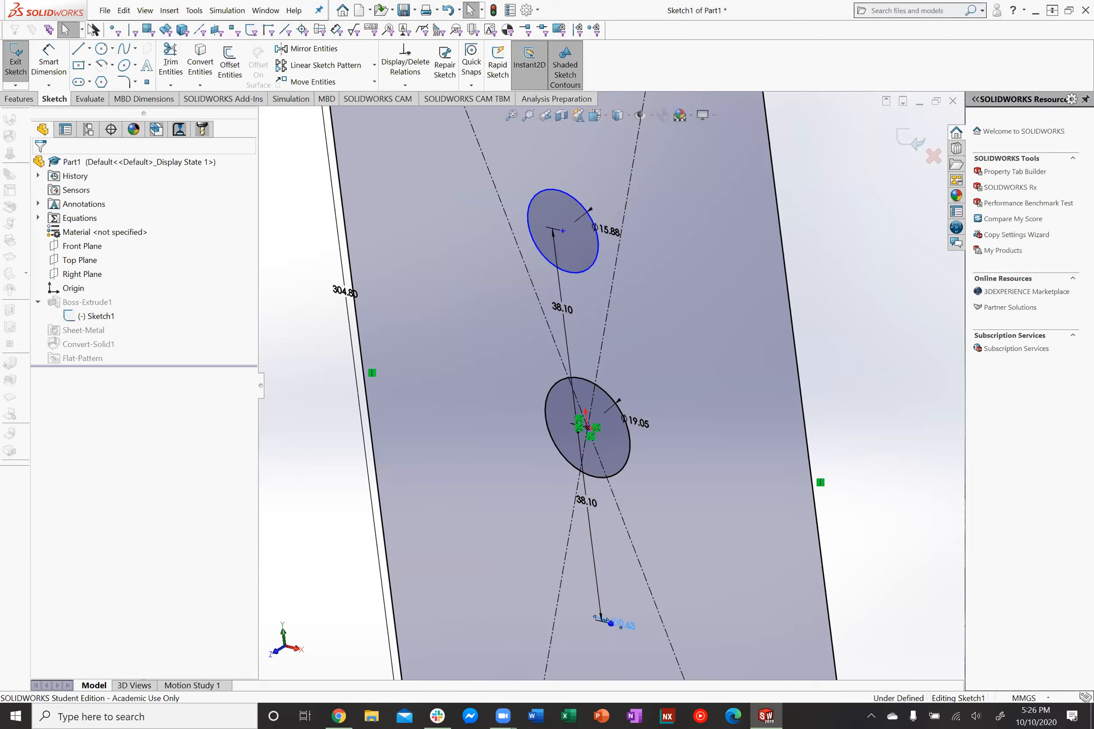
Set the lower hole's diameter to 0.625 in
double_click(619, 625)
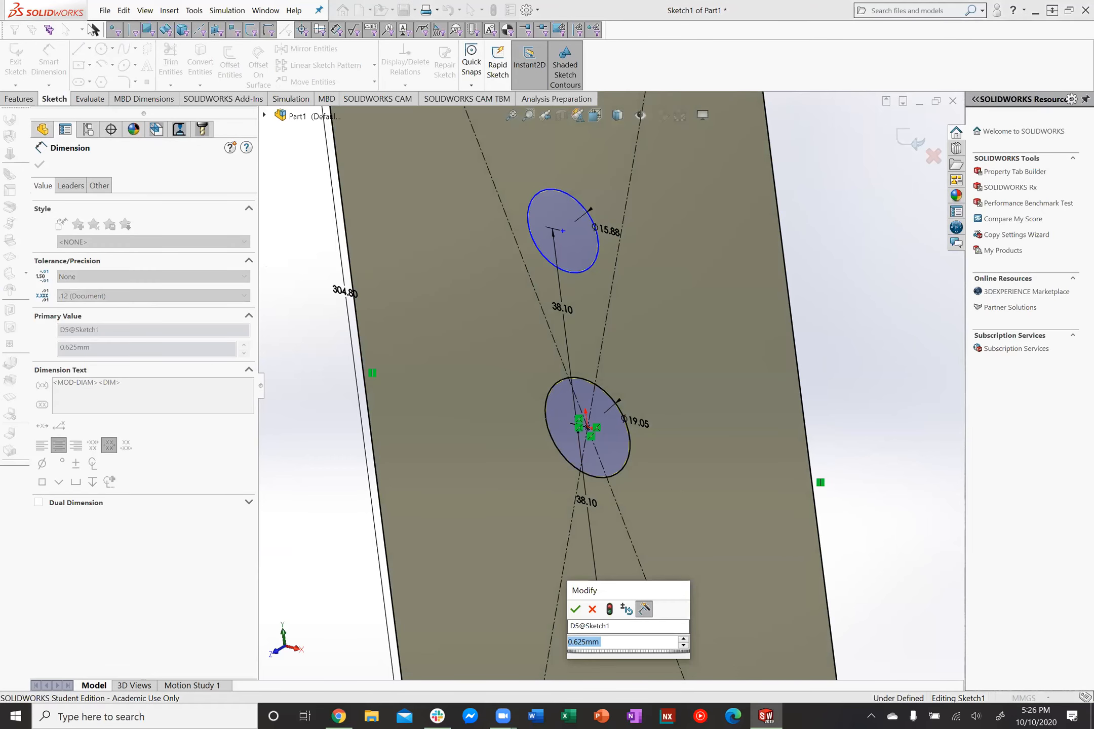
text(.625in)
key(Return)
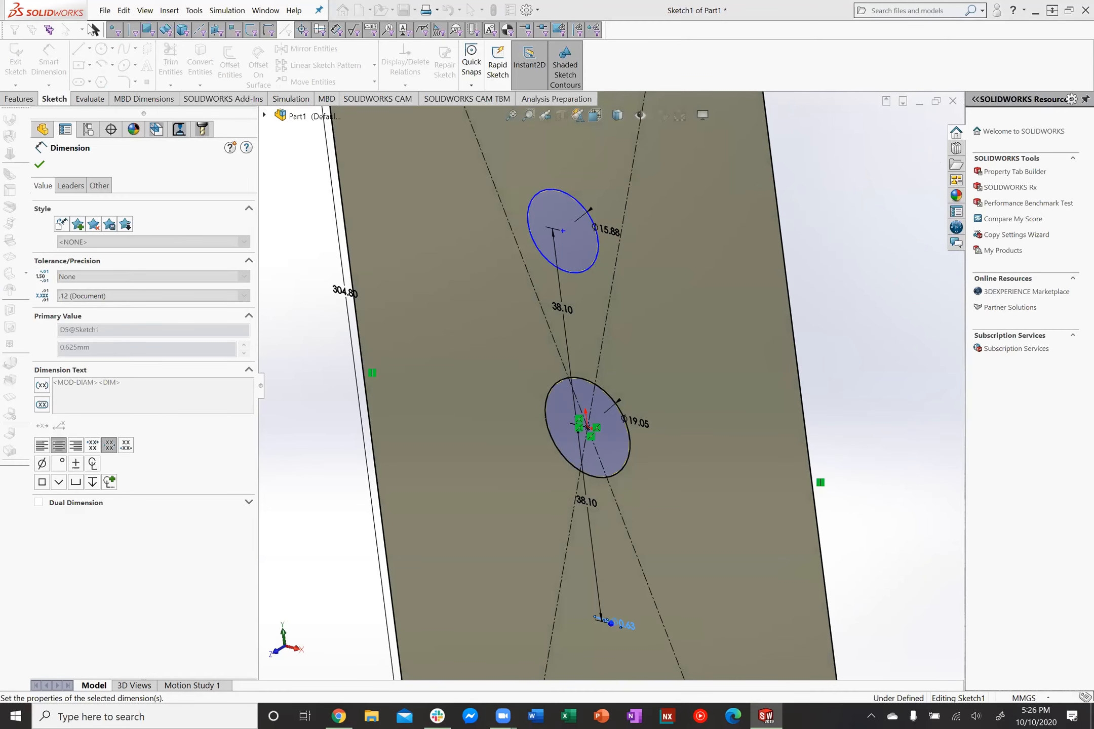
scroll(709, 471, up, 3)
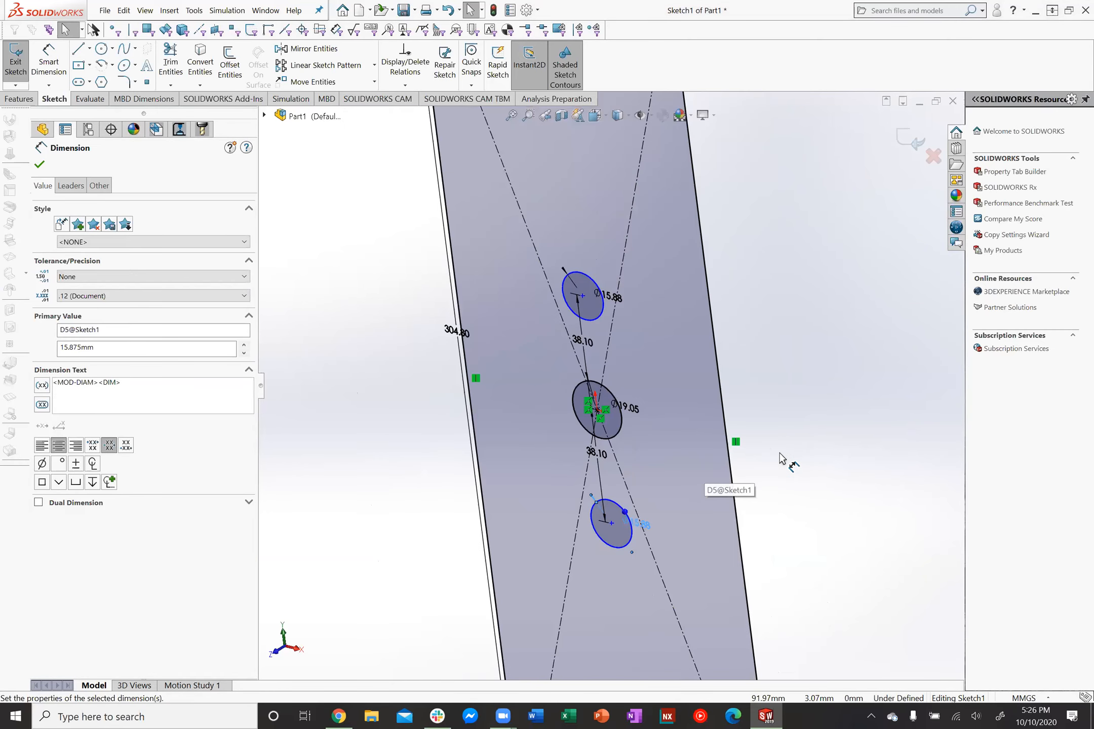
scroll(785, 454, up, 3)
key(Escape)
Move the plate's length and width dimensions farther outside the rectangle's outline
drag(517, 356, 481, 385)
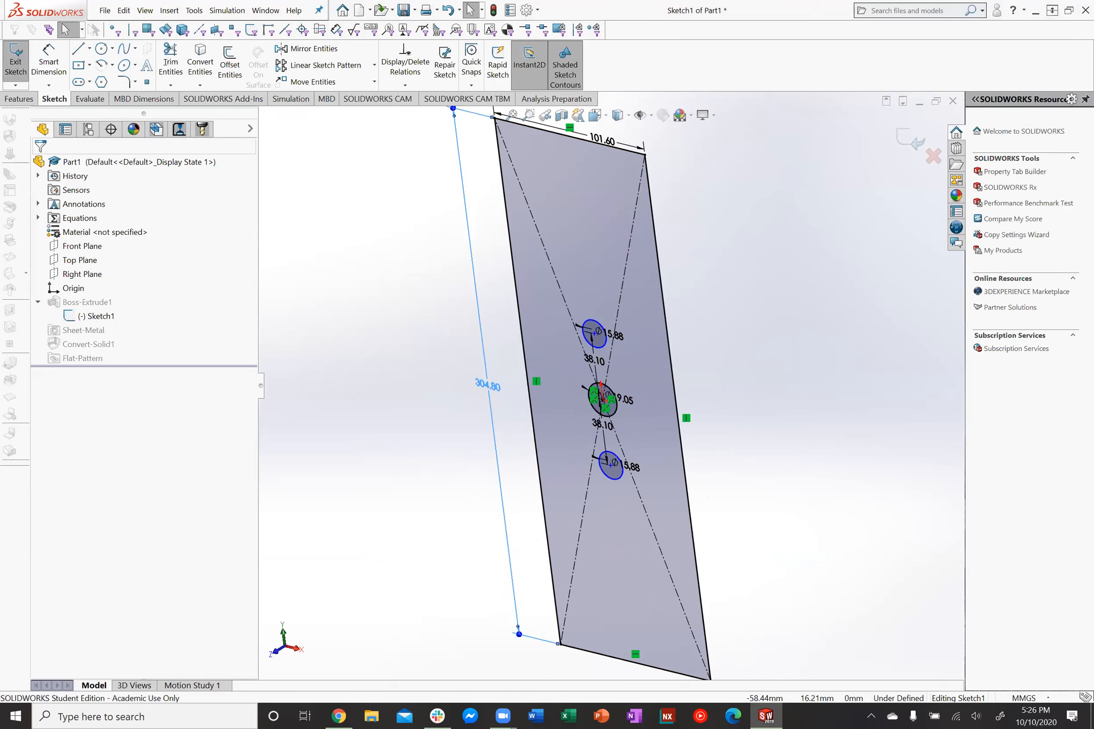
scroll(590, 208, up, 1)
drag(608, 189, 588, 162)
click(403, 162)
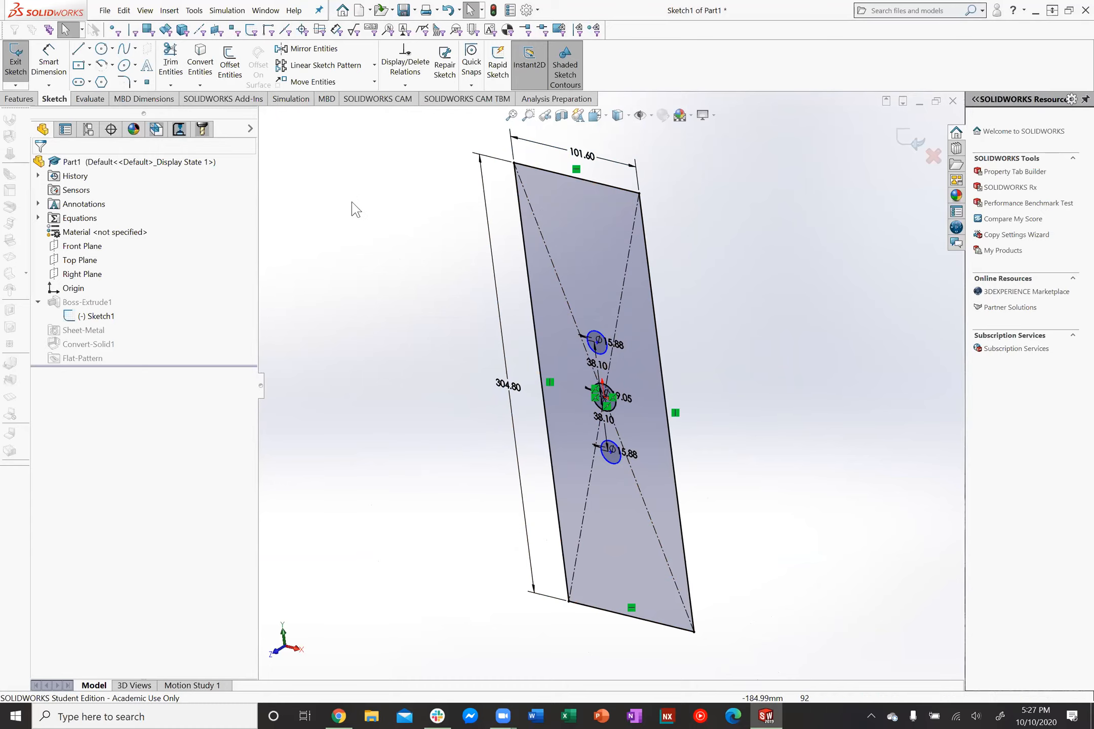
Finish editing the base sketch so that the three-hole plate is rebuilt
scroll(364, 204, up, 1)
scroll(426, 262, up, 1)
middle_drag(426, 262, 430, 267)
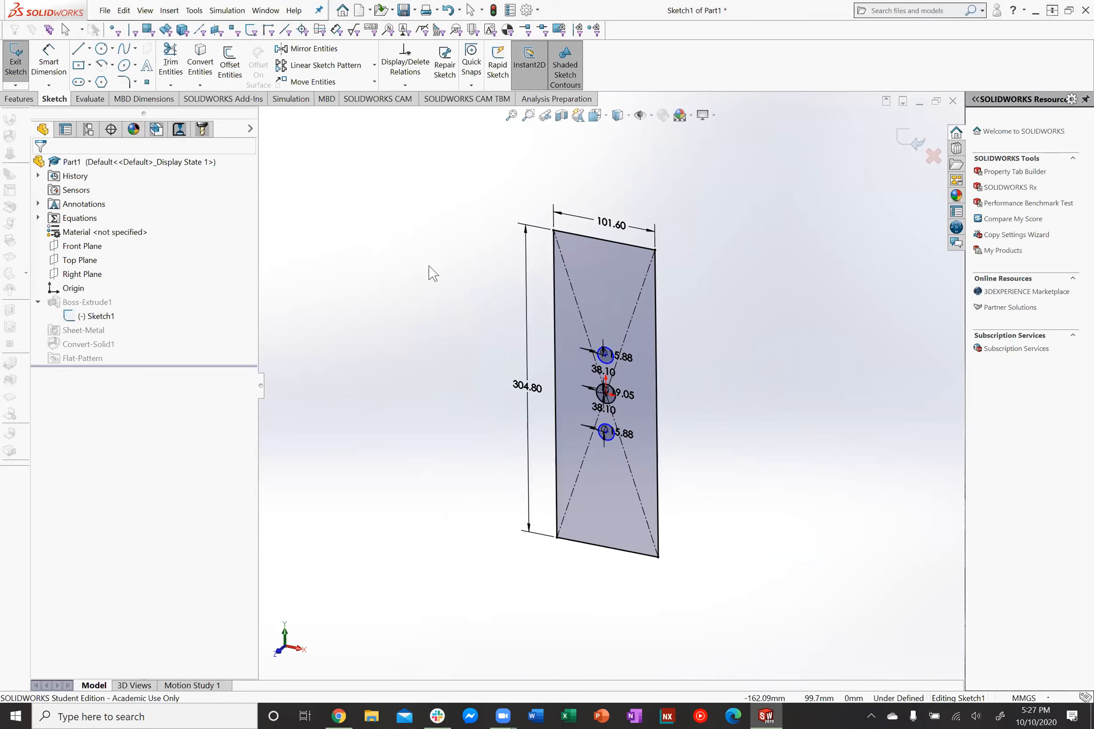
key(space)
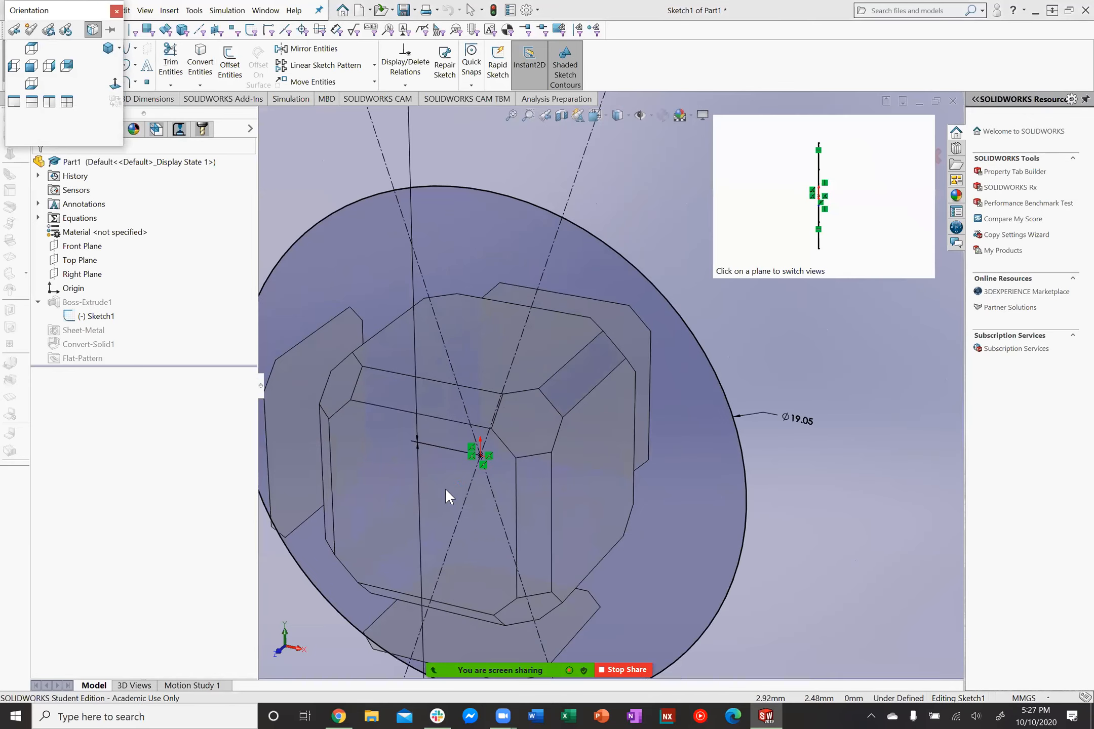
key(ctrl+8)
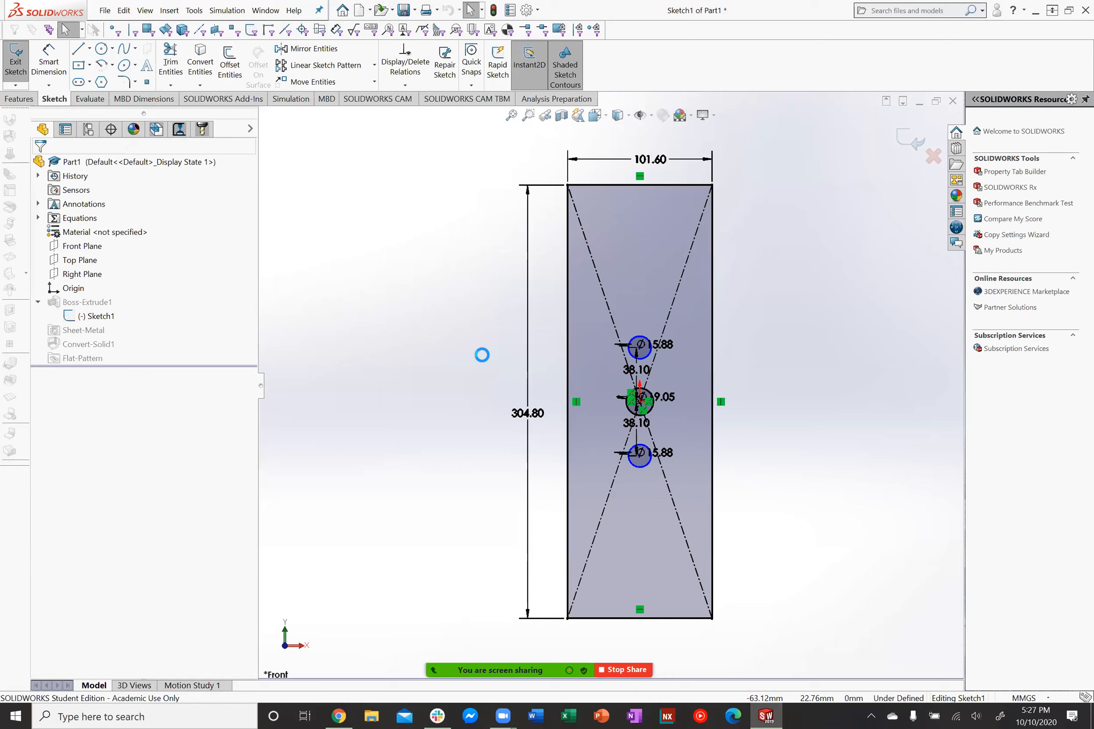
middle_drag(467, 356, 520, 379)
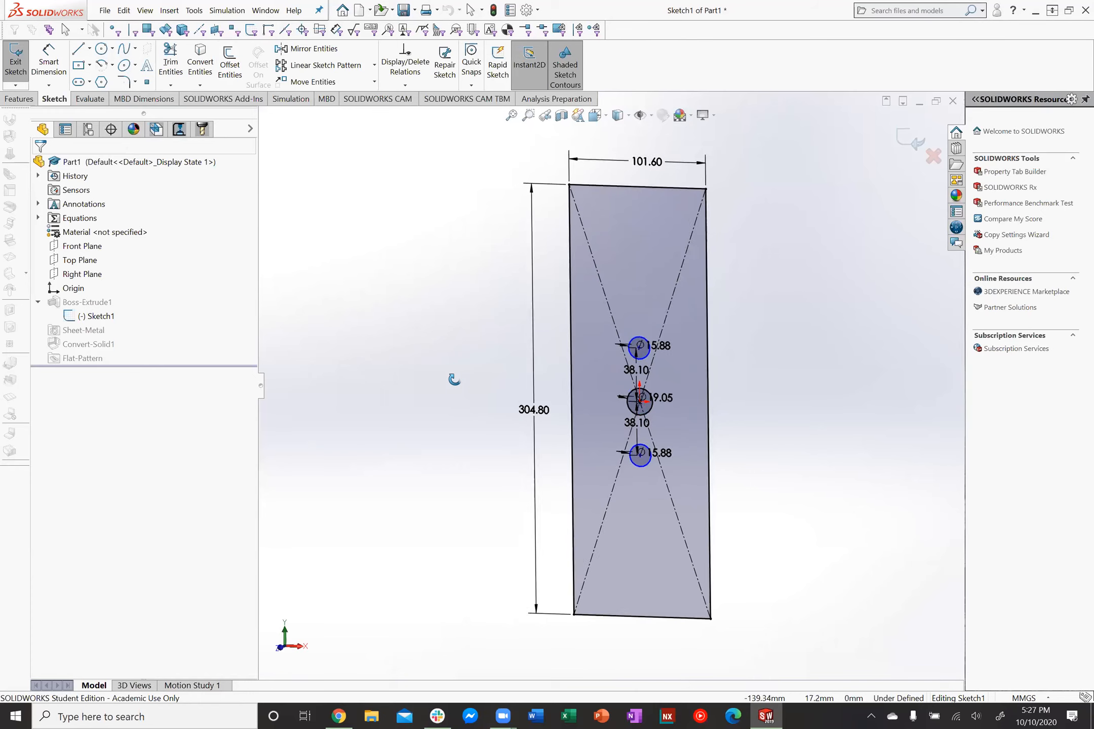
click(14, 62)
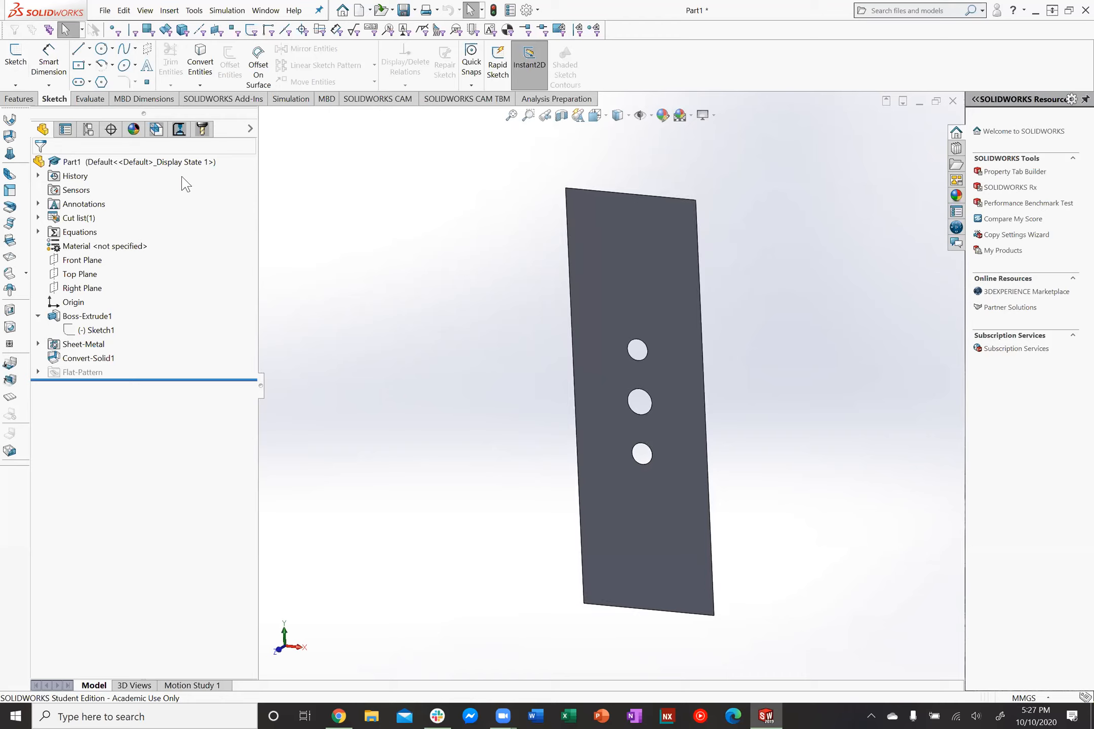
Start an edge flange on the plate's long left edge and place its length at 50 mm toward the front
click(10, 174)
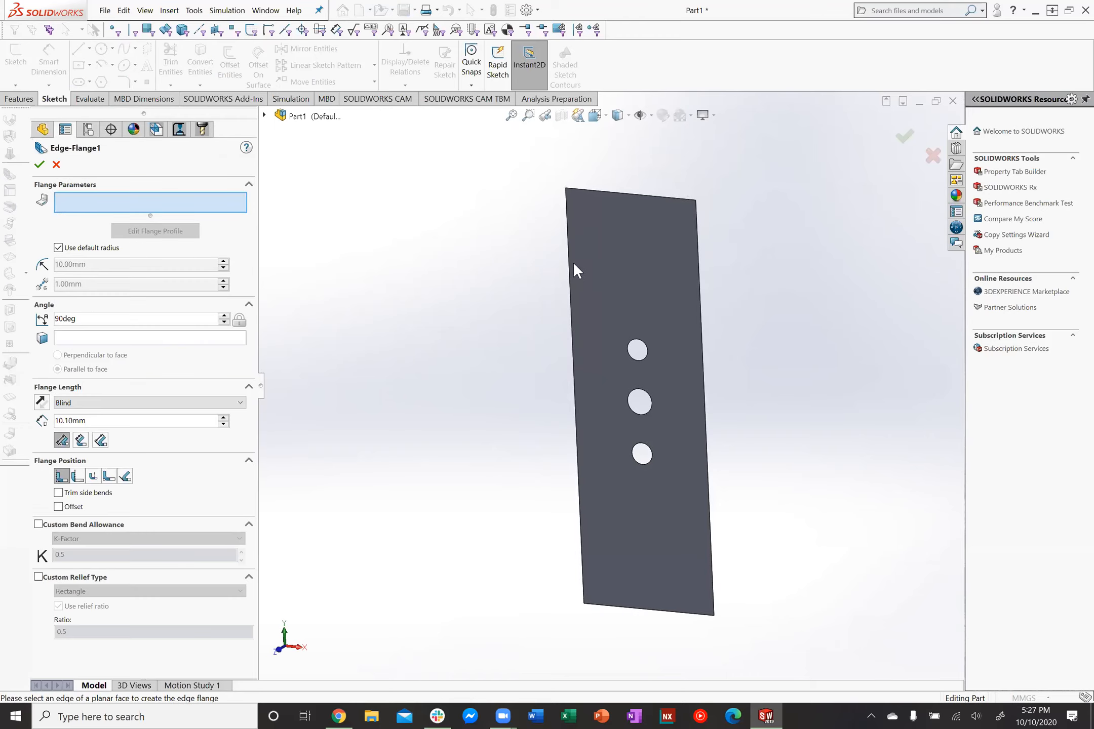
click(567, 278)
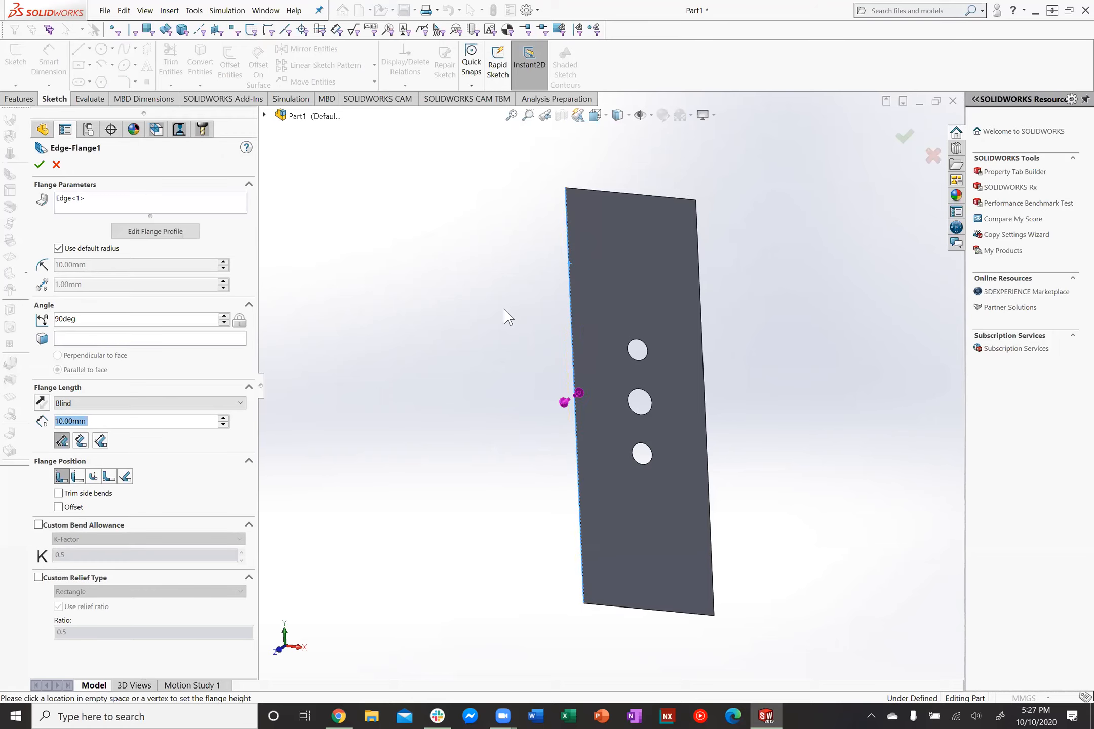
click(488, 326)
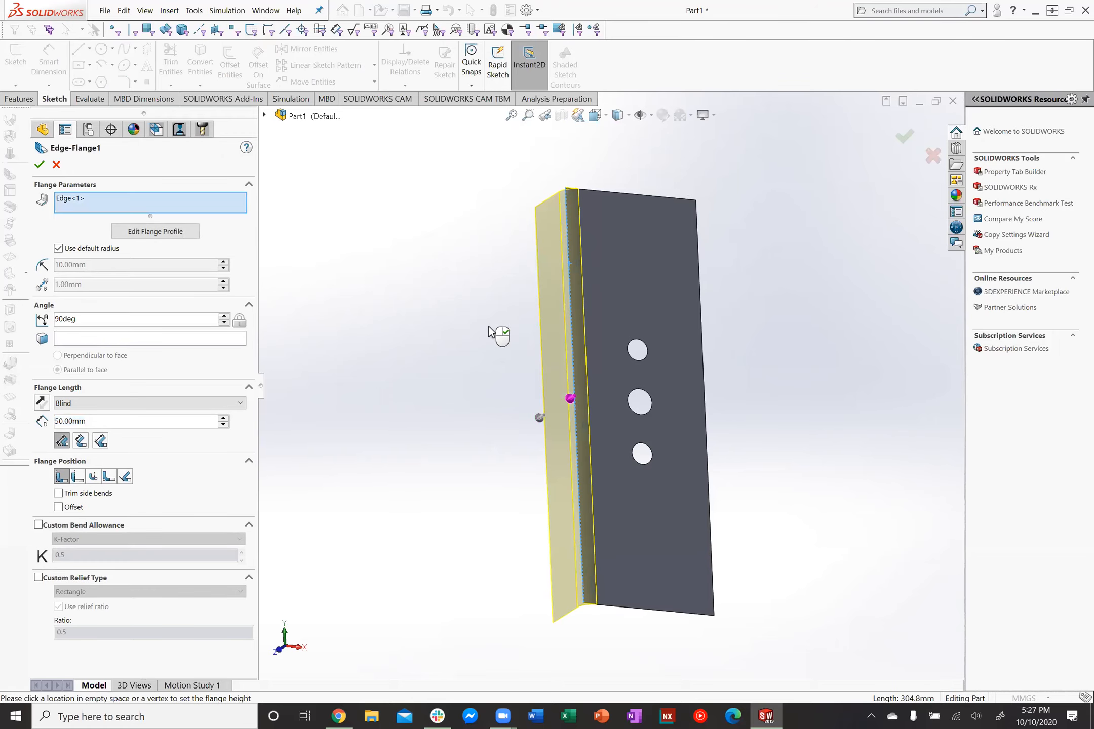
Try flange angles of 80 and 10 degrees and restore the angle to 90 degrees
middle_drag(468, 317, 567, 287)
scroll(561, 263, down, 3)
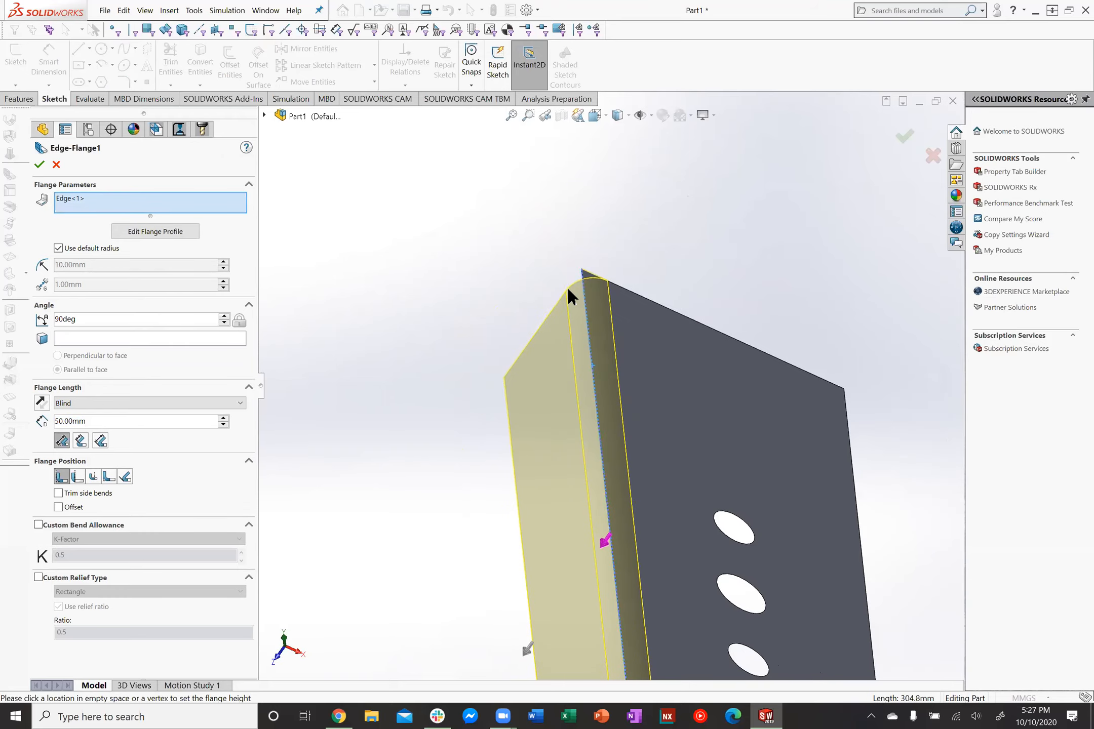
scroll(567, 286, up, 5)
scroll(615, 433, down, 4)
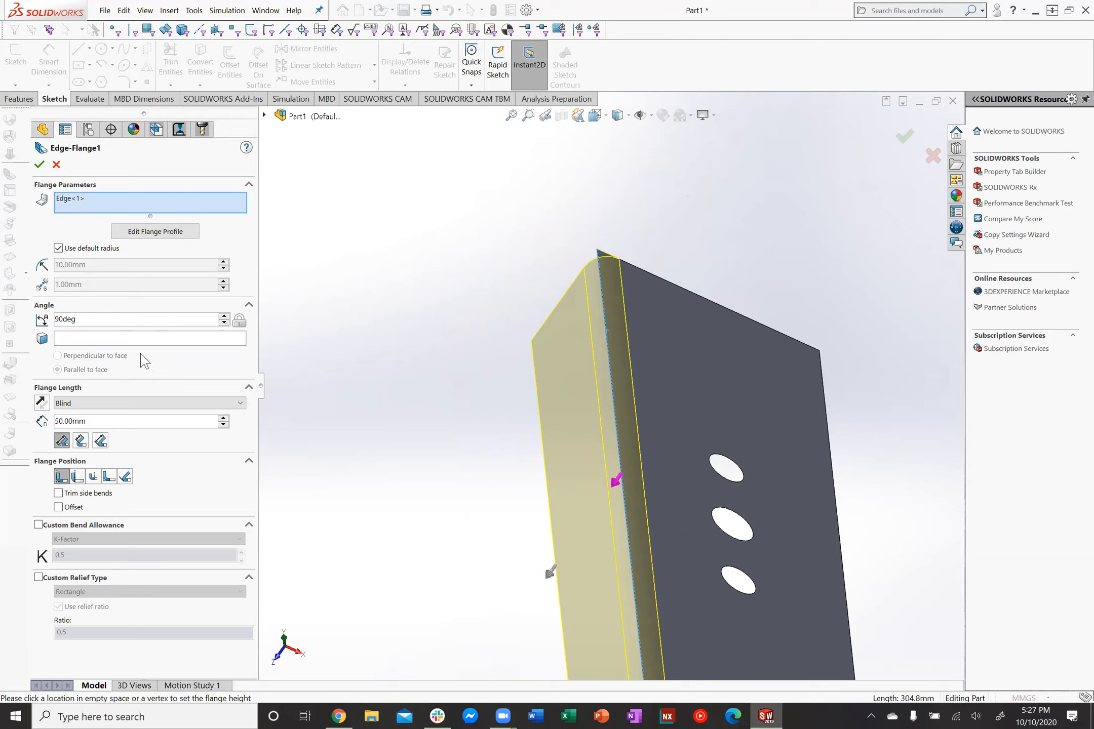
click(97, 320)
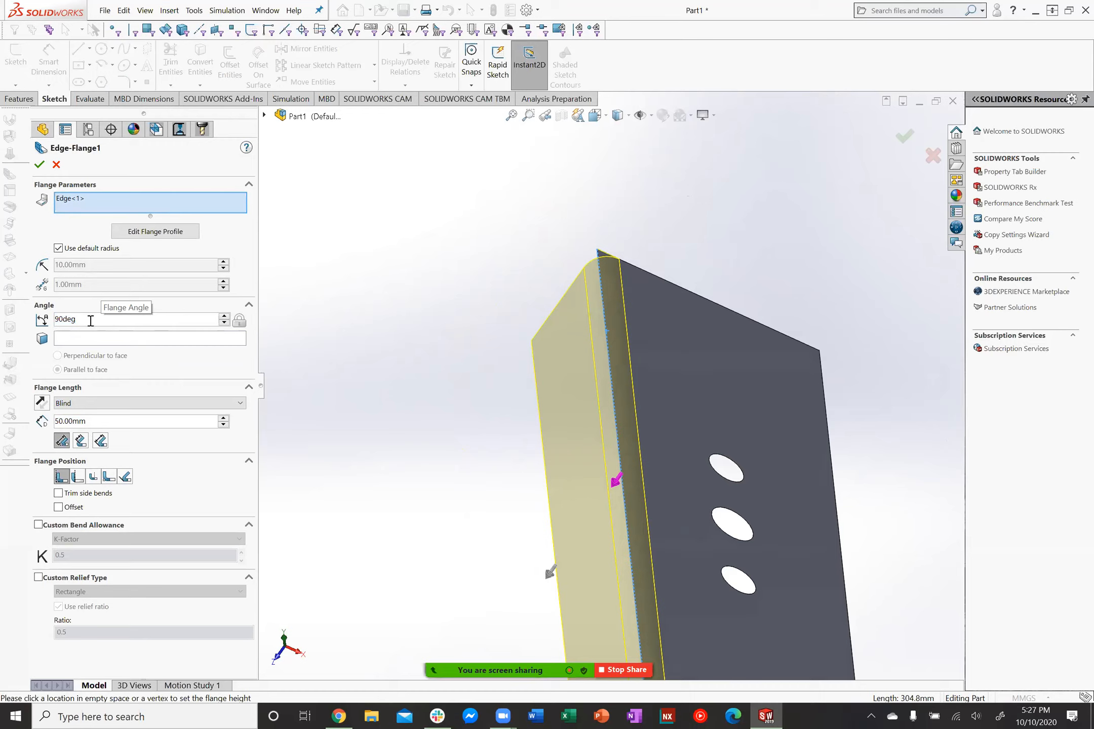
click(94, 319)
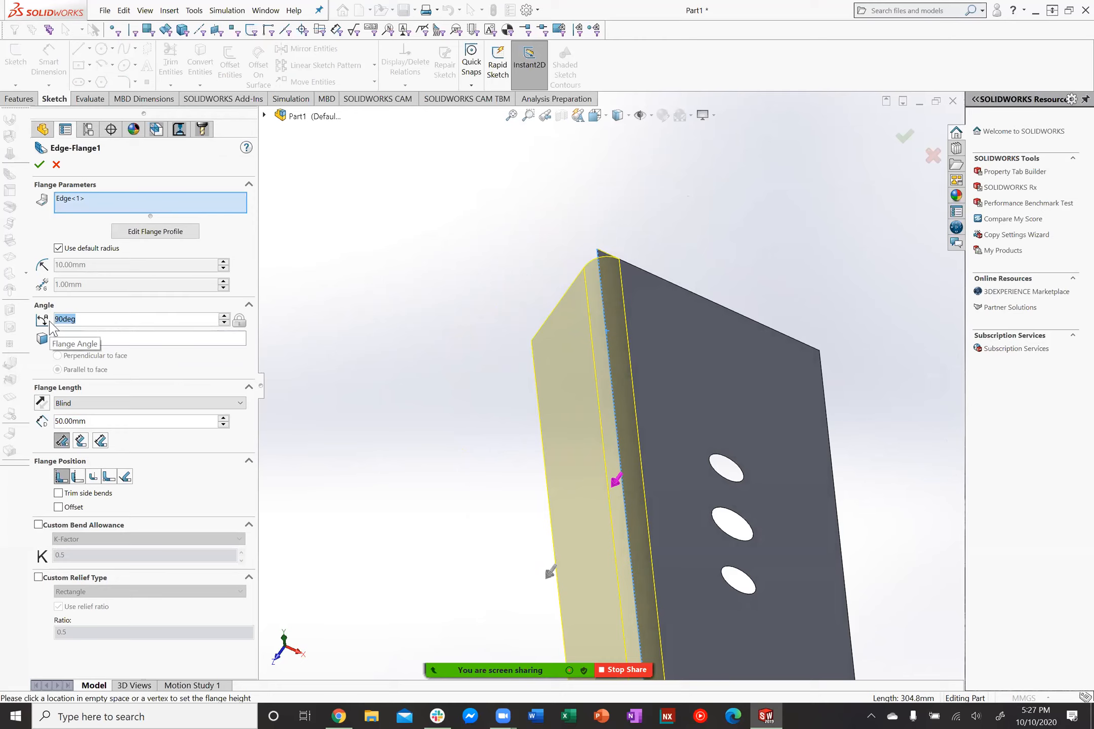
key(Down)
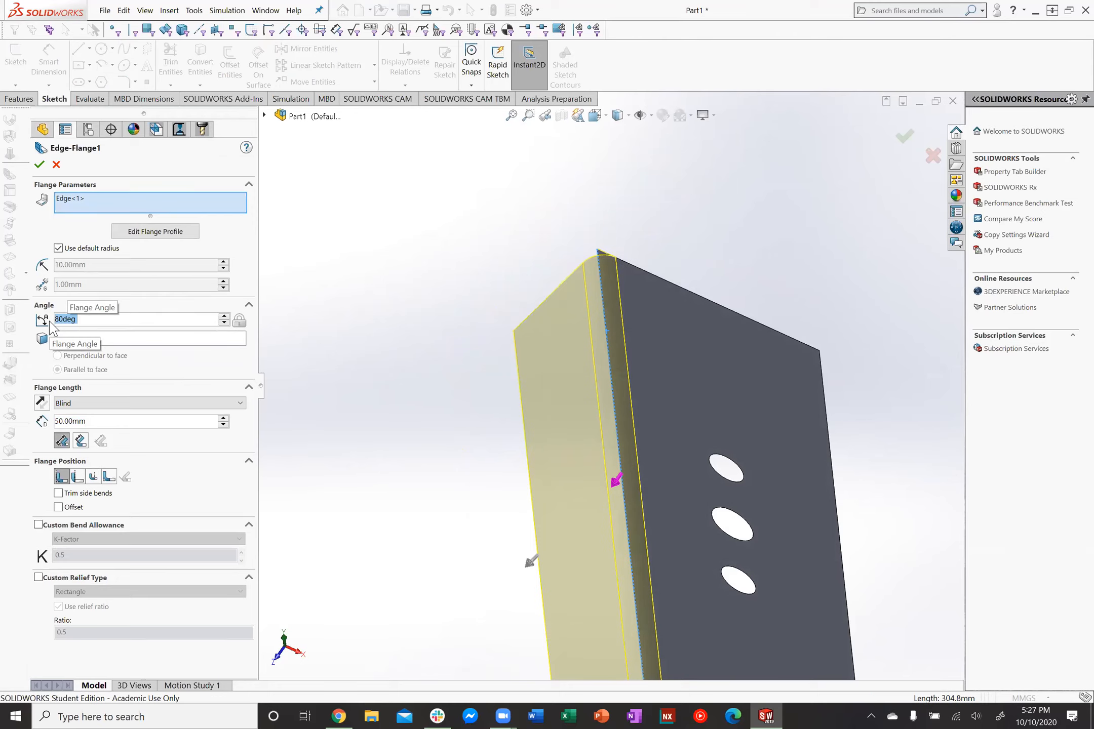
text(10)
key(Return)
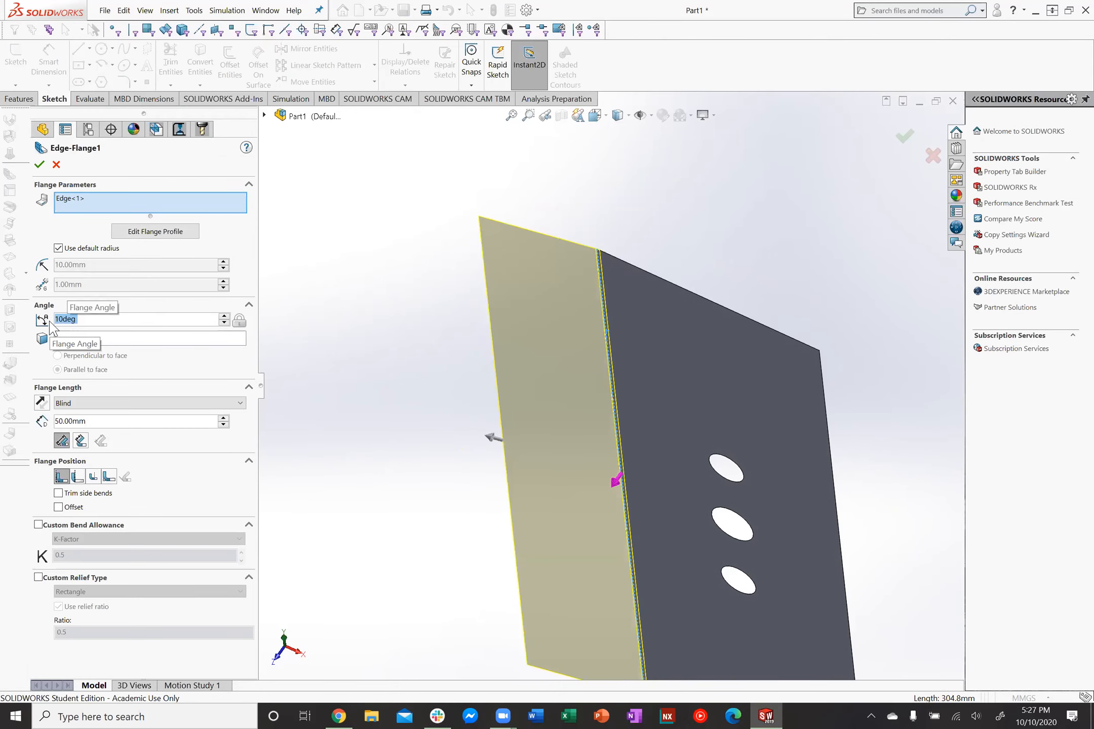
text(90)
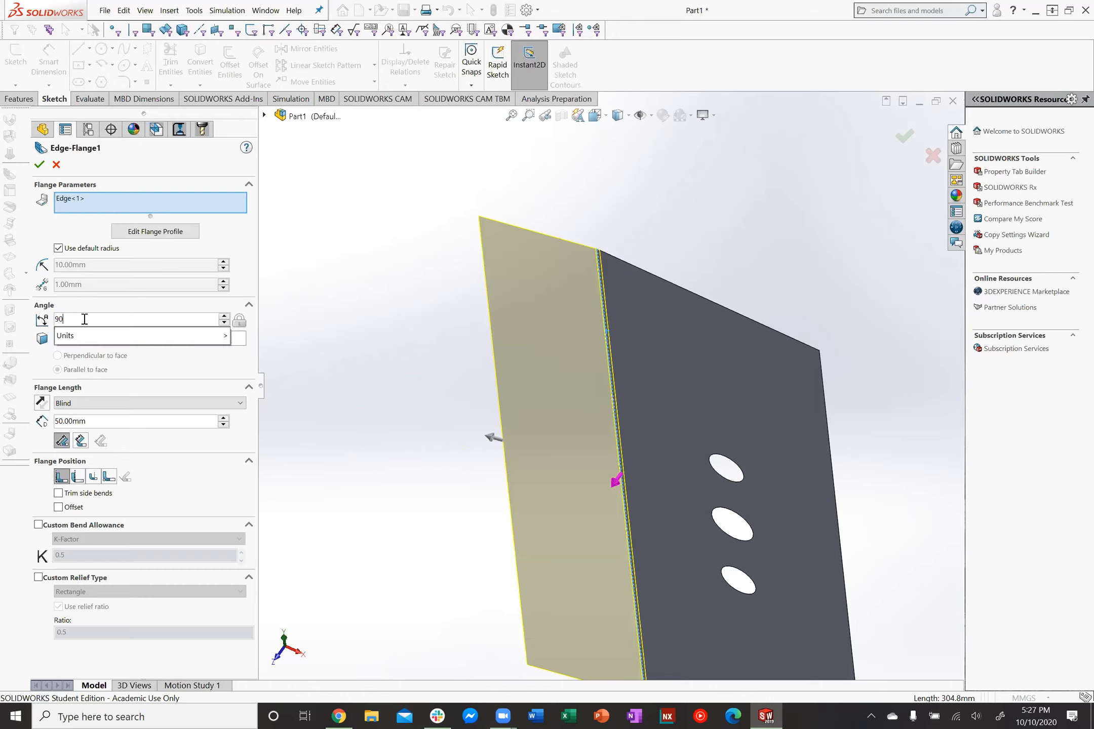
key(Return)
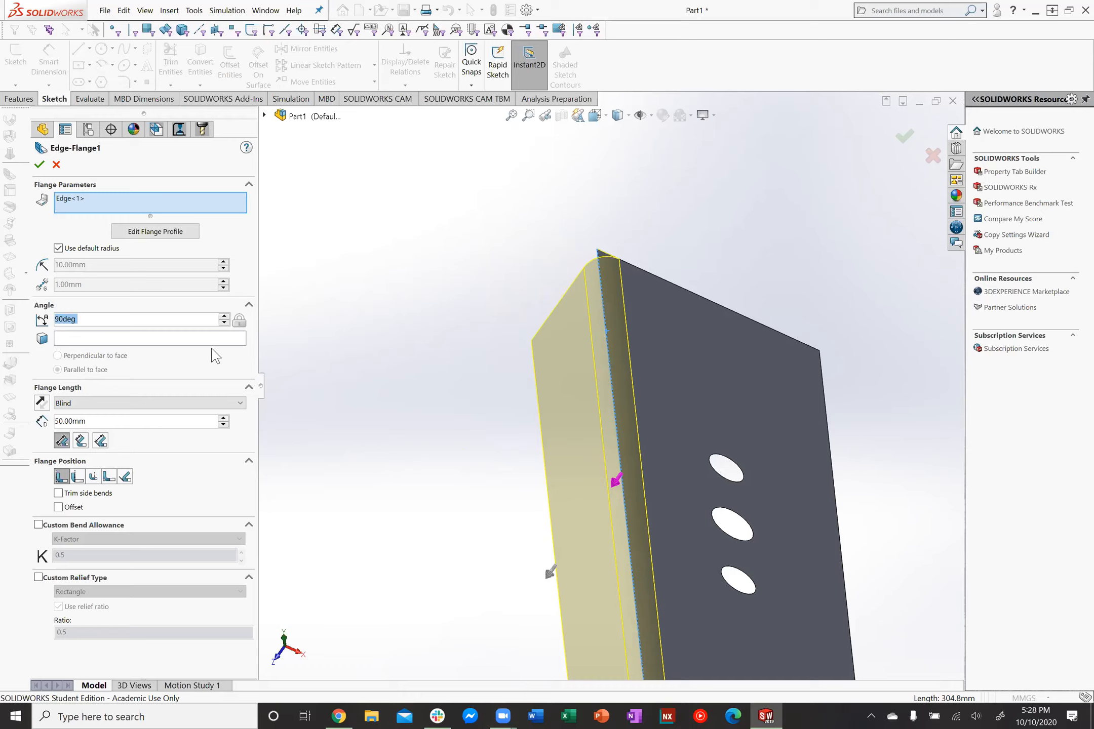
Set the edge flange's length to 1 in
click(187, 425)
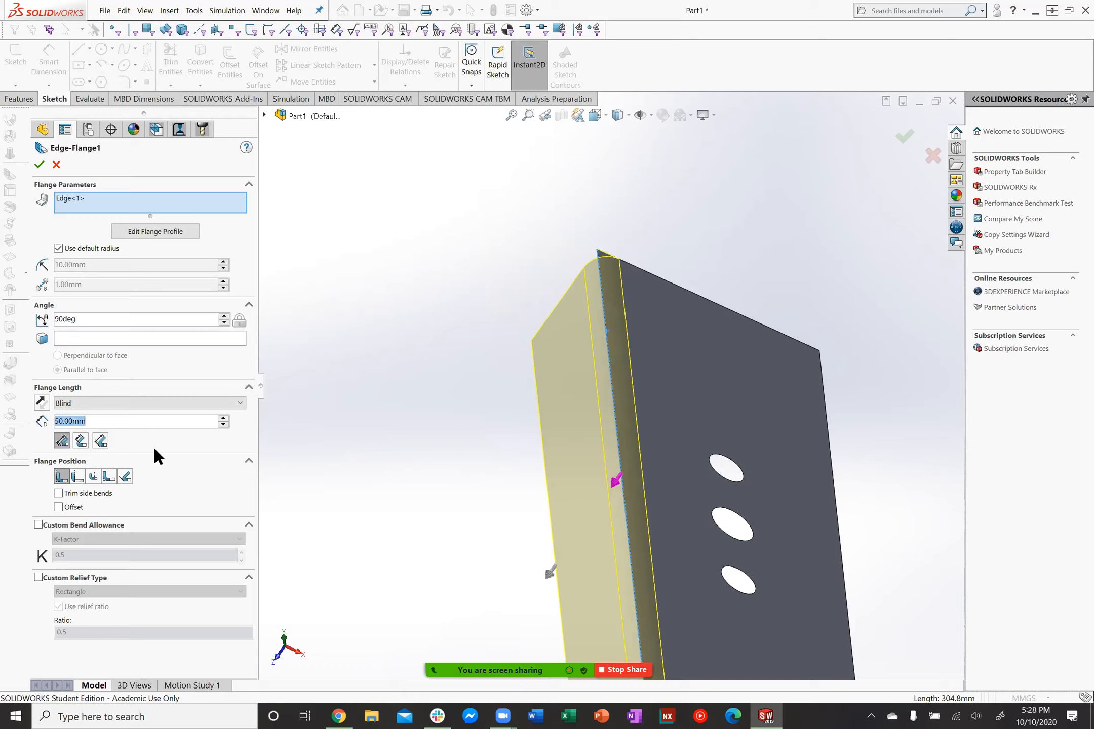
text(1in)
key(Return)
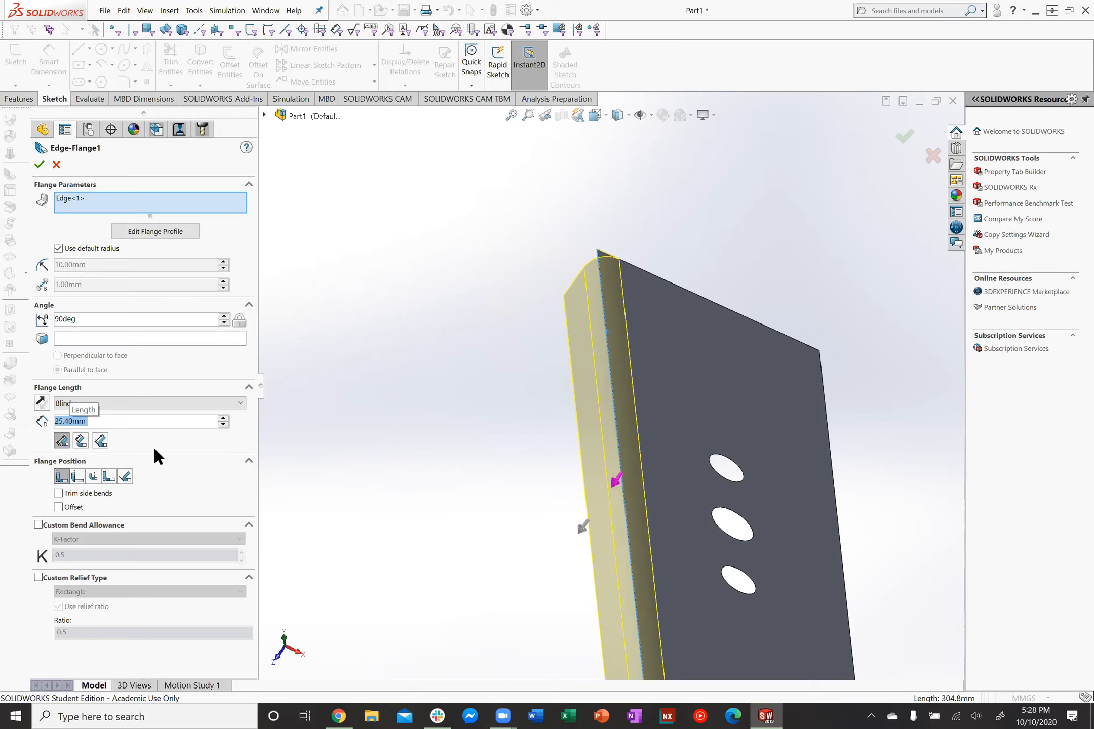
Examine the edge flange preview's bend and straight leg in the Top view
scroll(567, 293, down, 5)
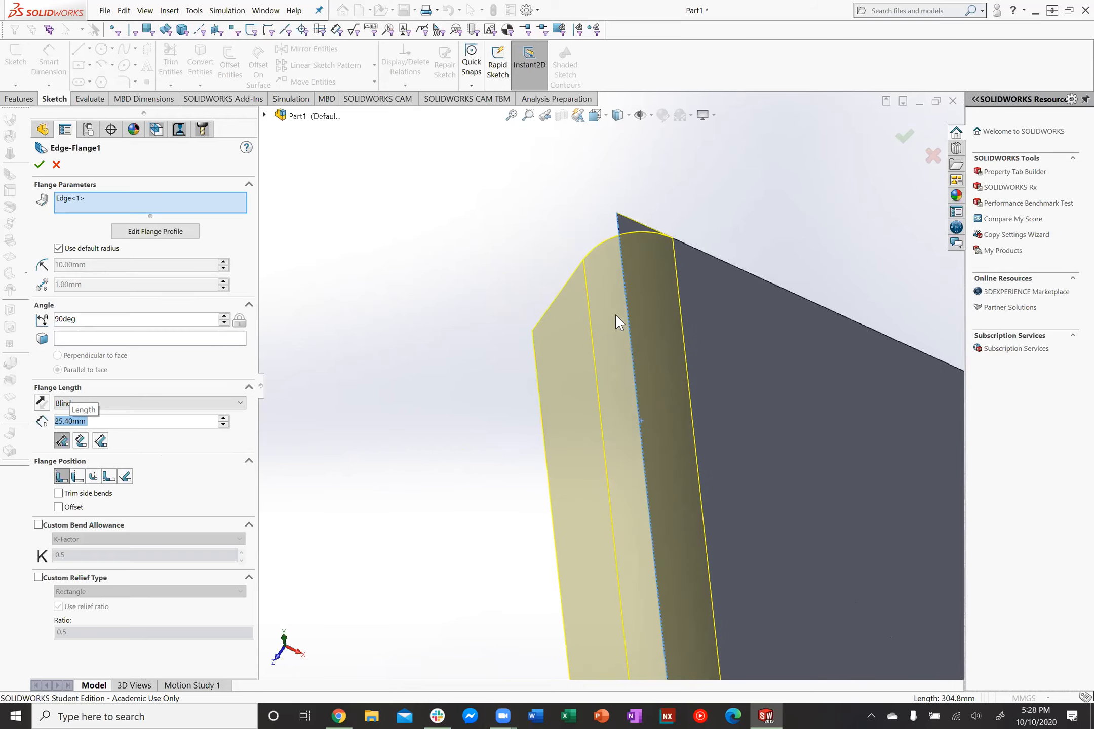
key(BackSpace)
click(748, 226)
scroll(748, 226, up, 4)
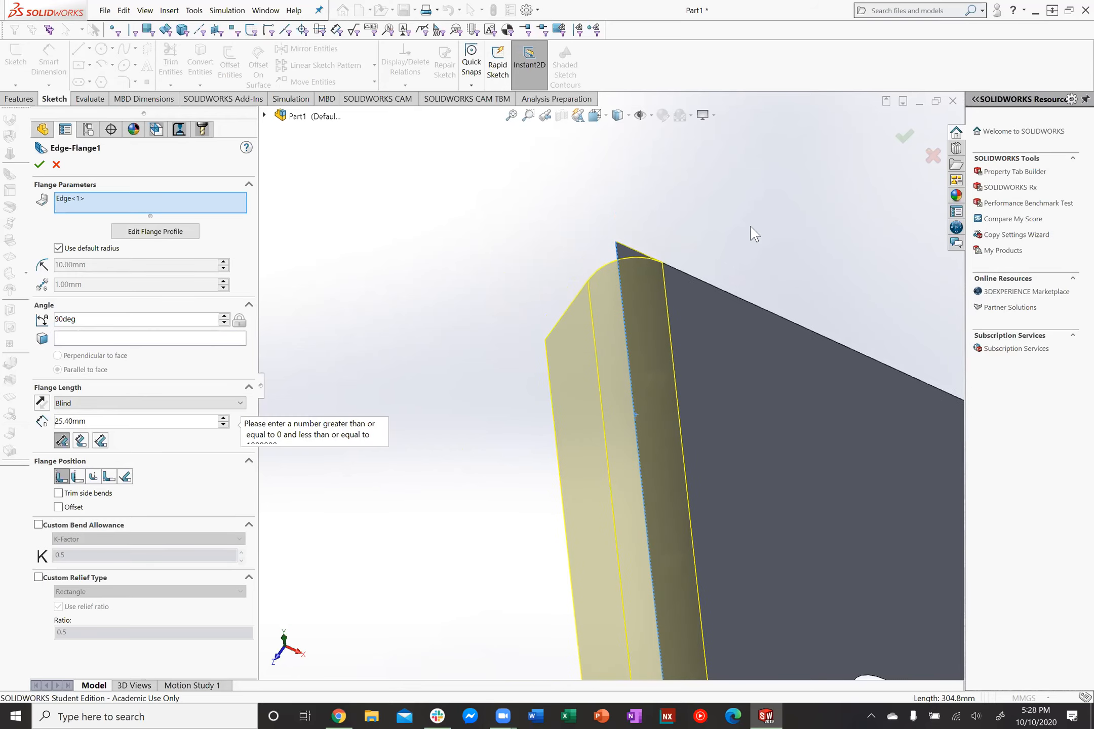
key(space)
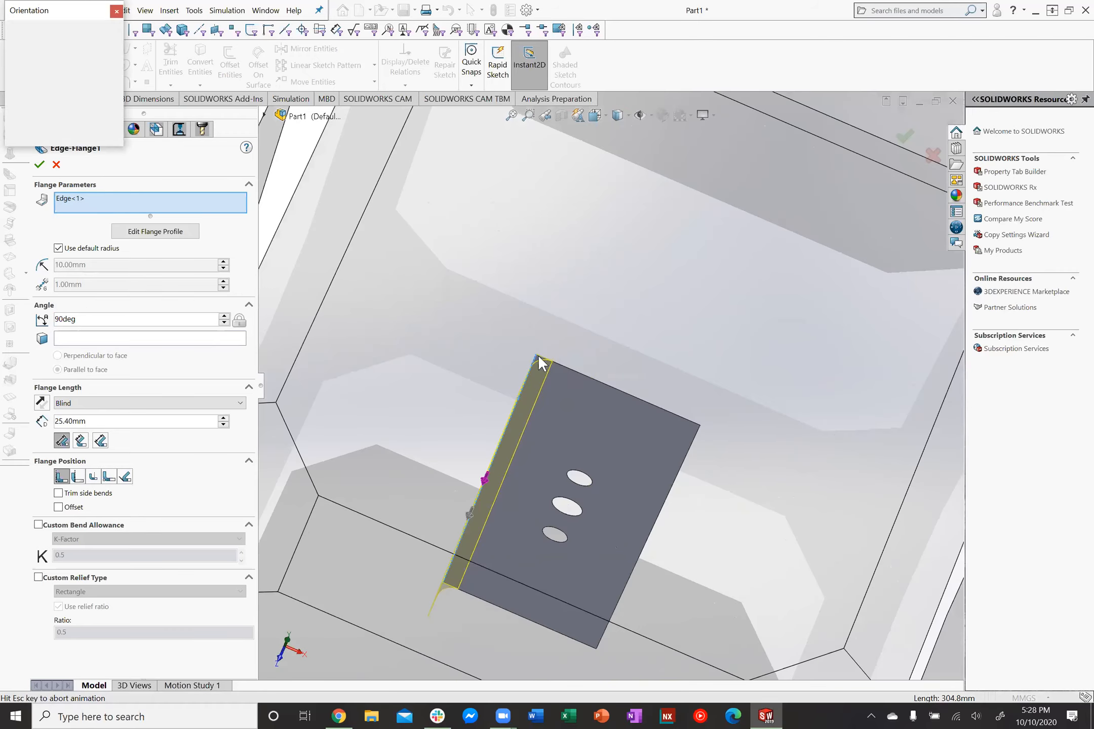
click(519, 412)
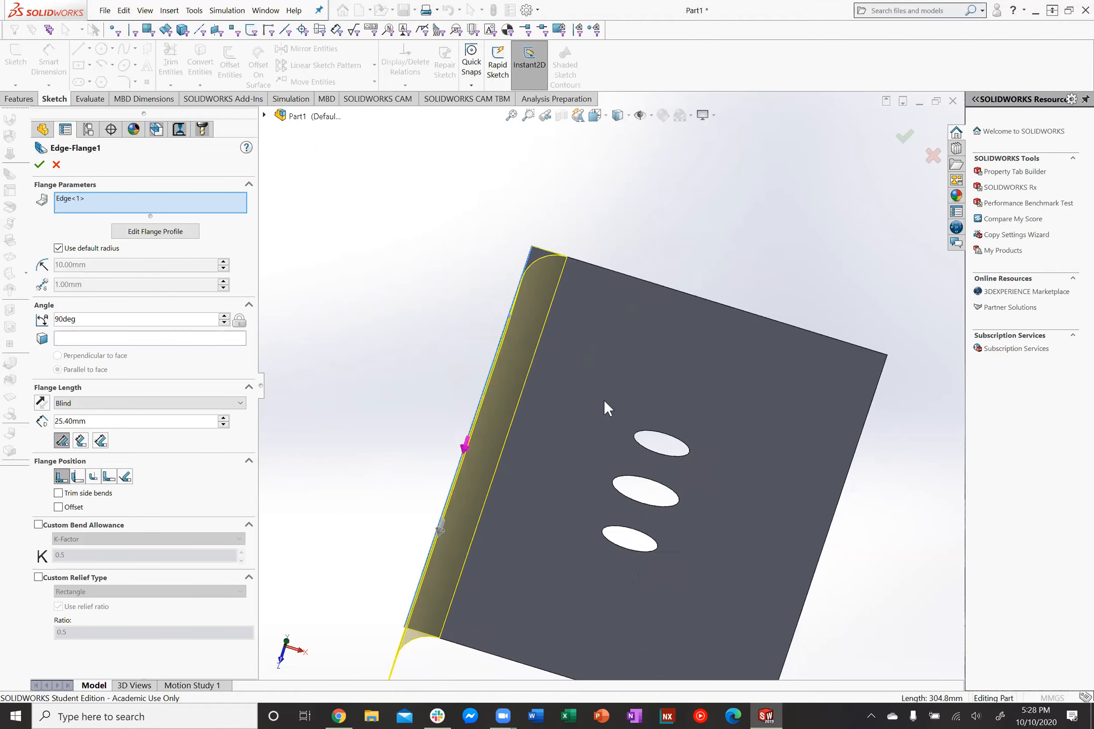
scroll(431, 346, down, 5)
scroll(503, 402, up, 4)
scroll(540, 546, down, 2)
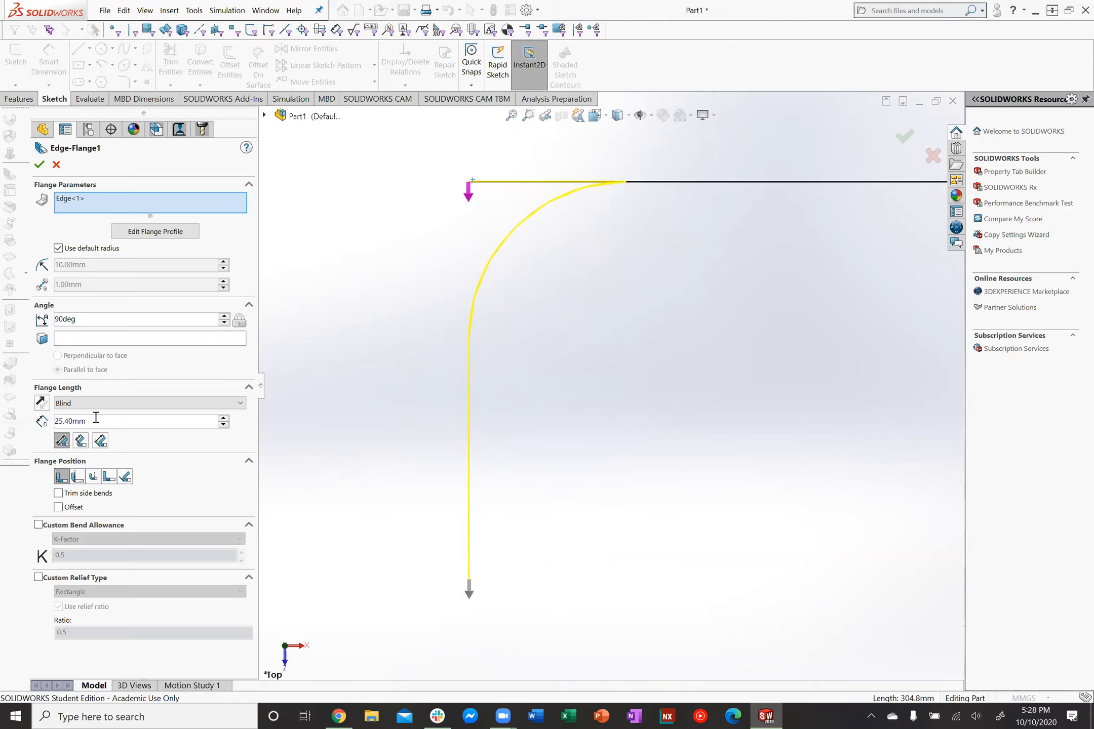
Set the edge flange's length to .5 in
drag(94, 418, 45, 421)
text(.5i)
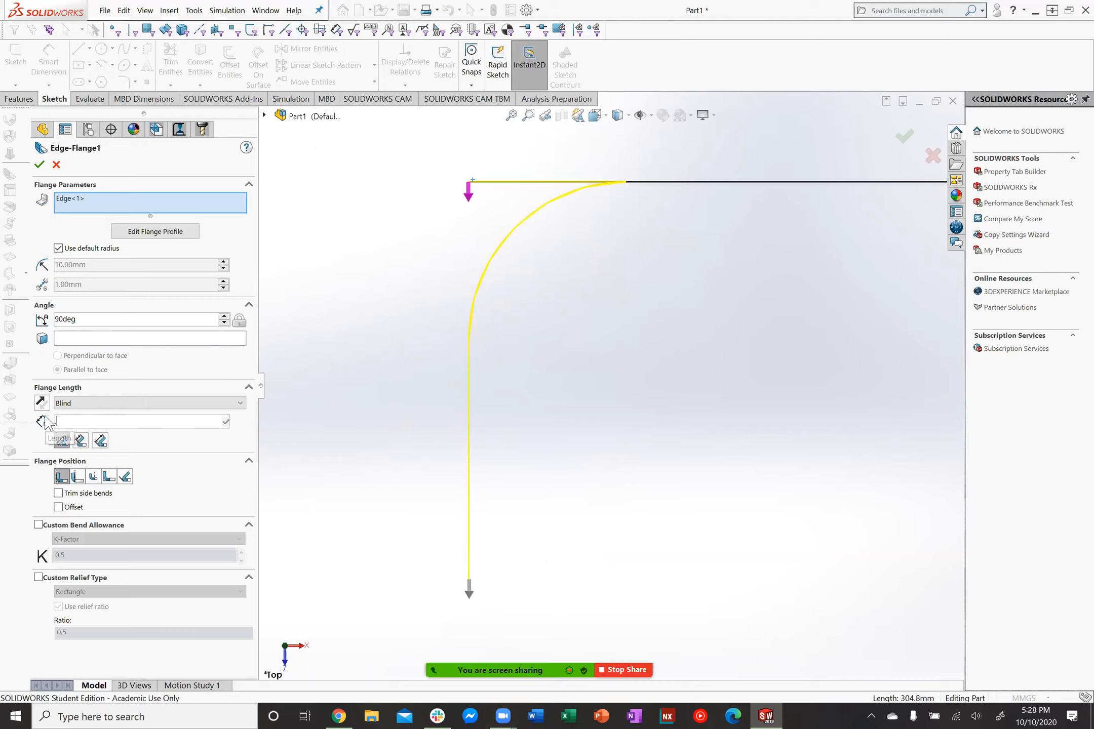
text(n)
key(Return)
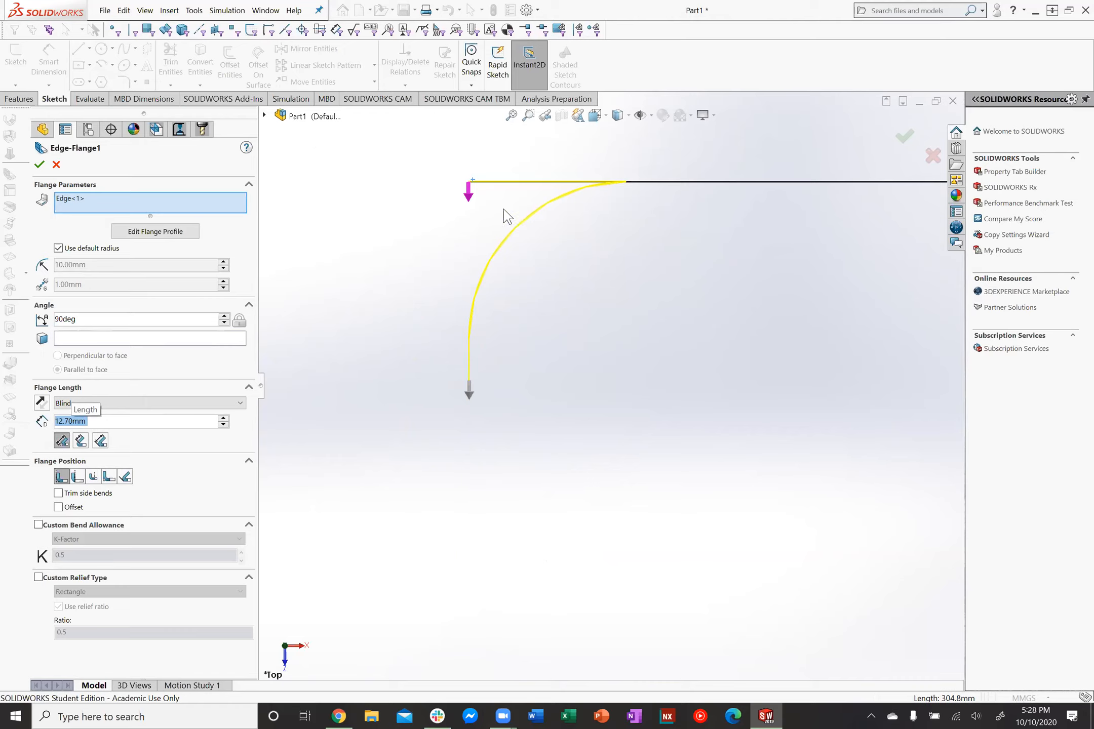
Try measuring the flange length from Inner Virtual Sharp and Tangent Bend, and restore Outer Virtual Sharp
scroll(471, 204, down, 1)
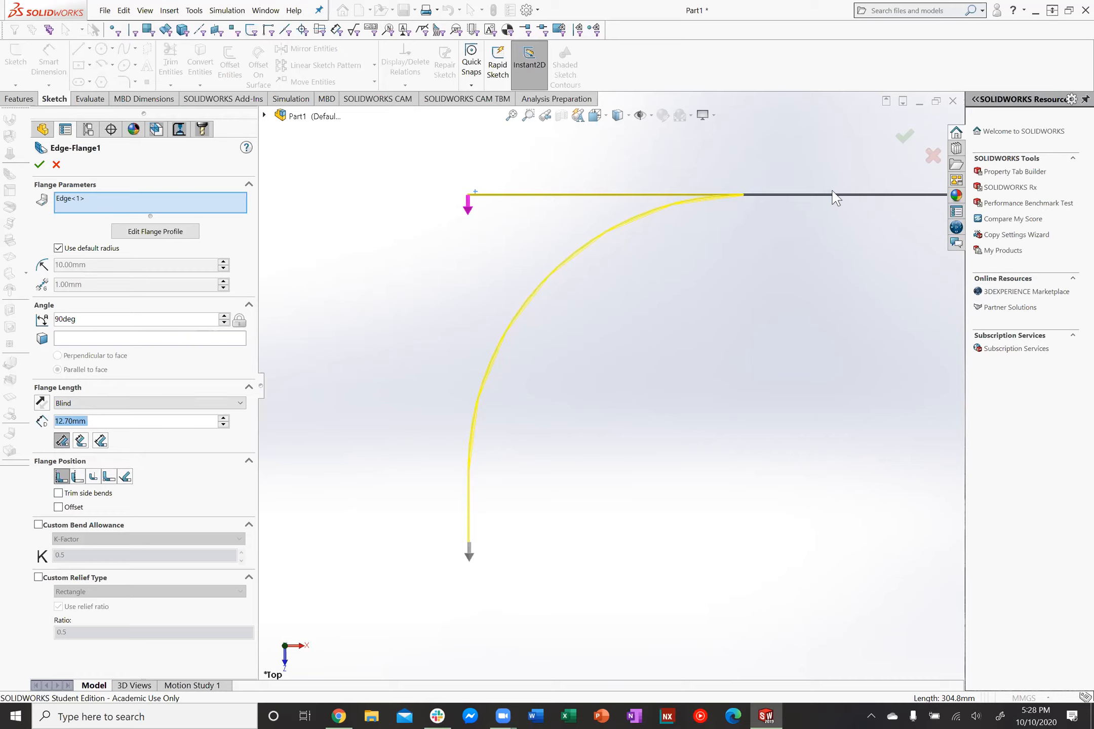
click(80, 441)
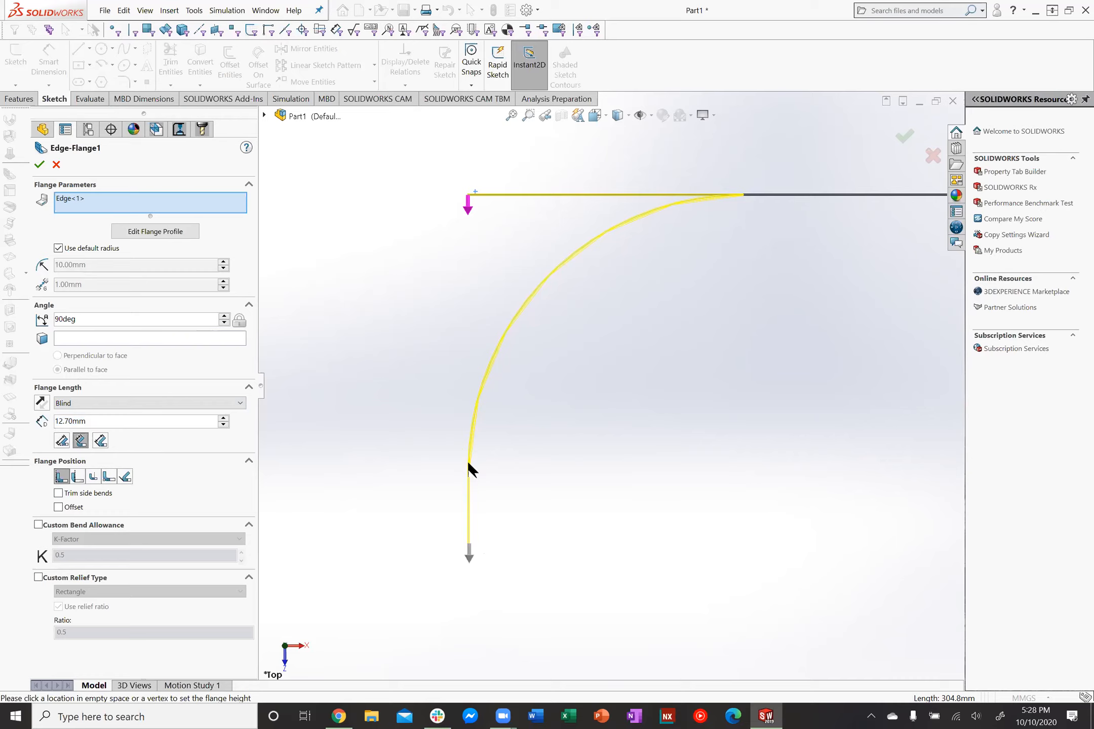
drag(454, 441, 517, 561)
click(104, 444)
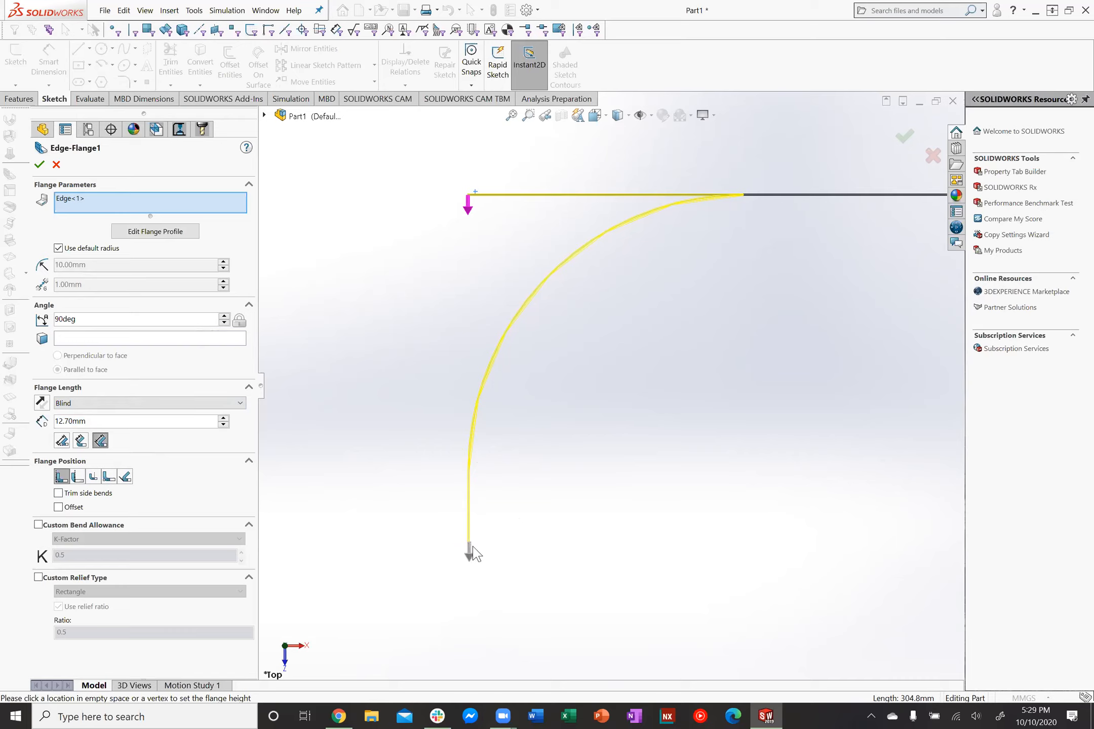
click(62, 441)
Try flange angles of 110 and 95 degrees and restore the angle to 90 degrees
click(86, 319)
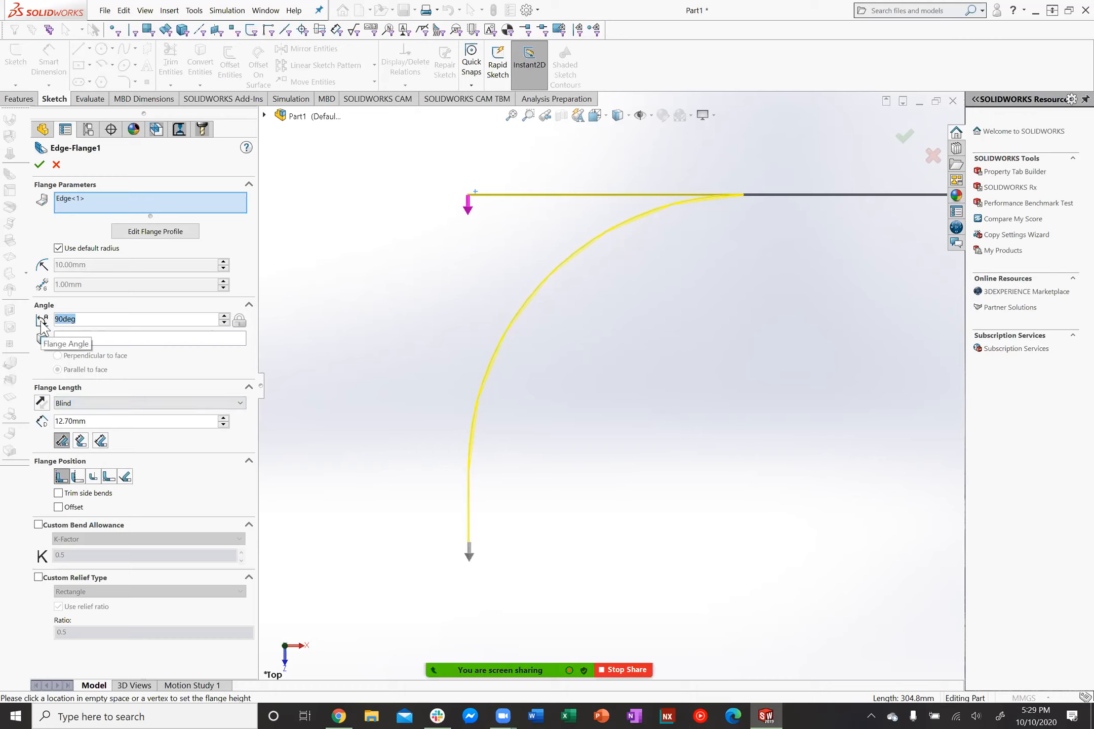
text(110\)
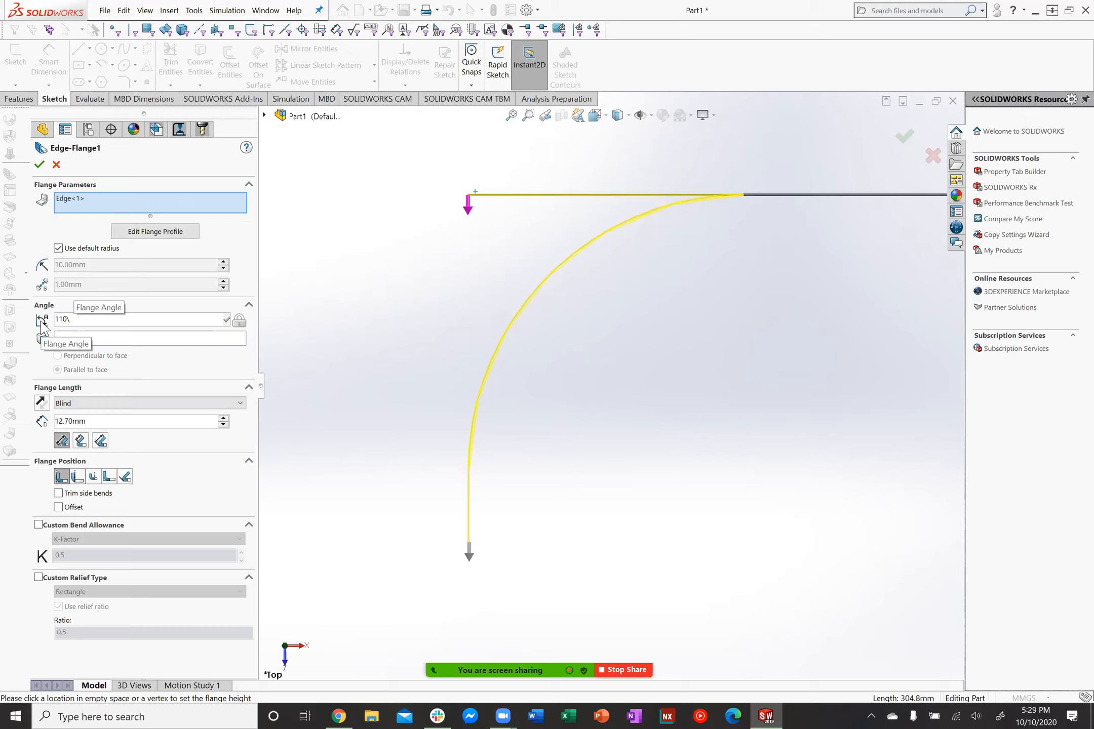
key(Return)
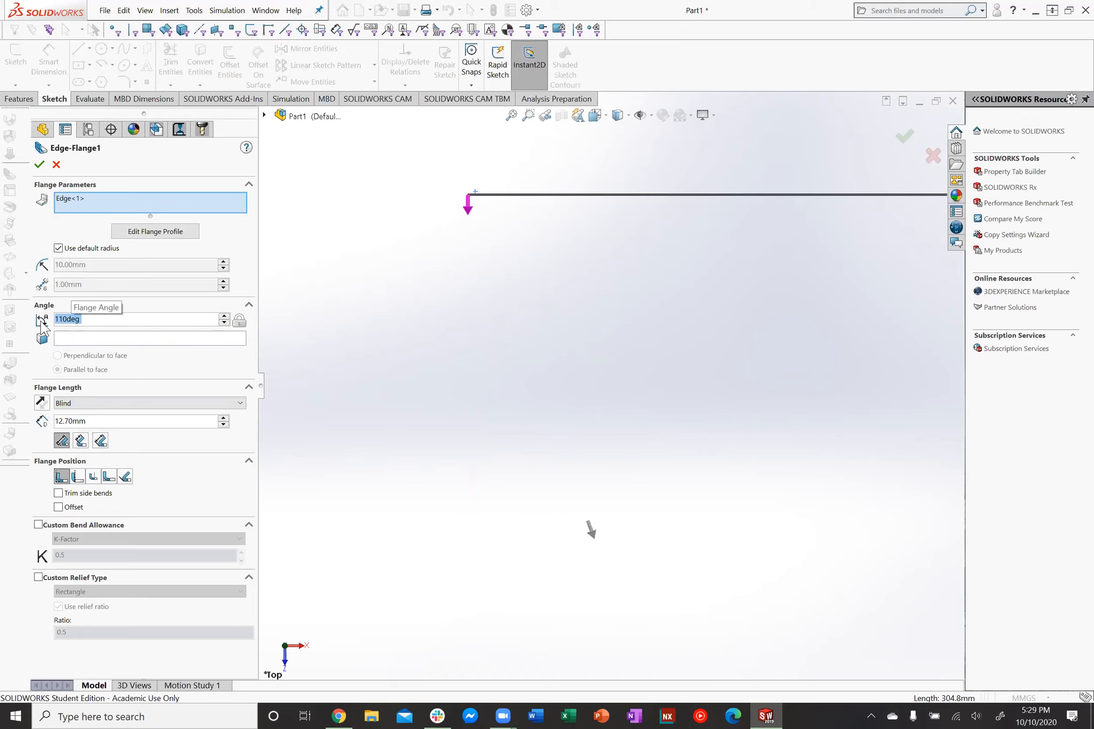
text(95)
key(Return)
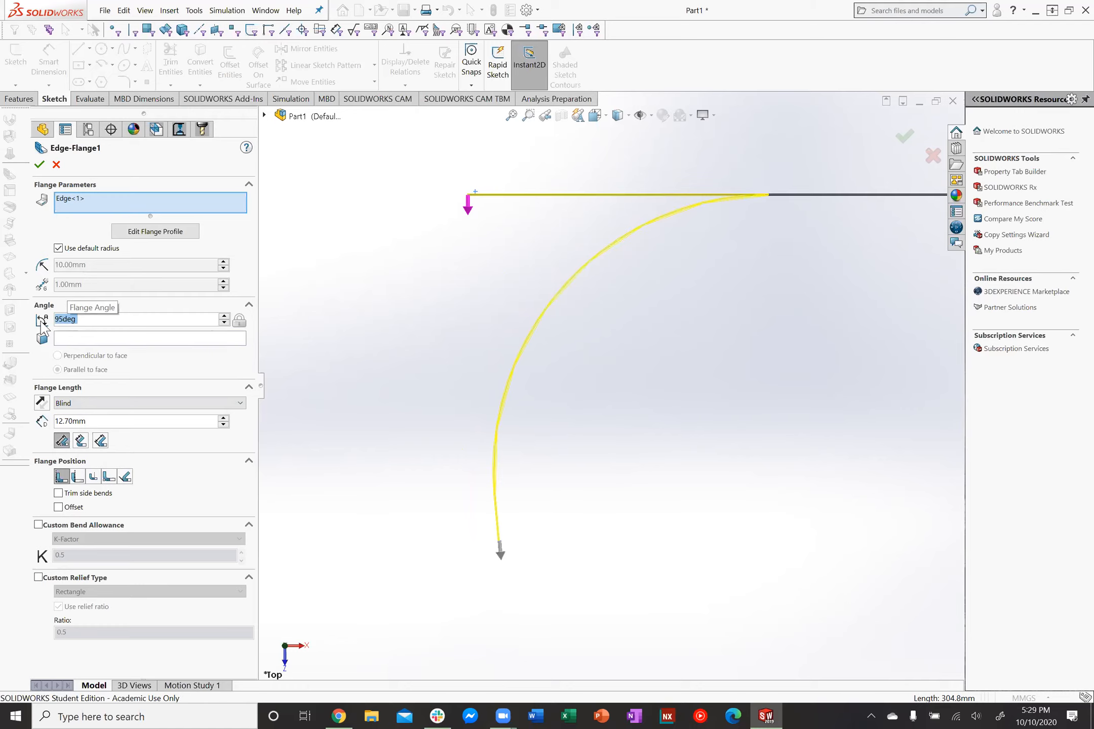
text(90)
key(Return)
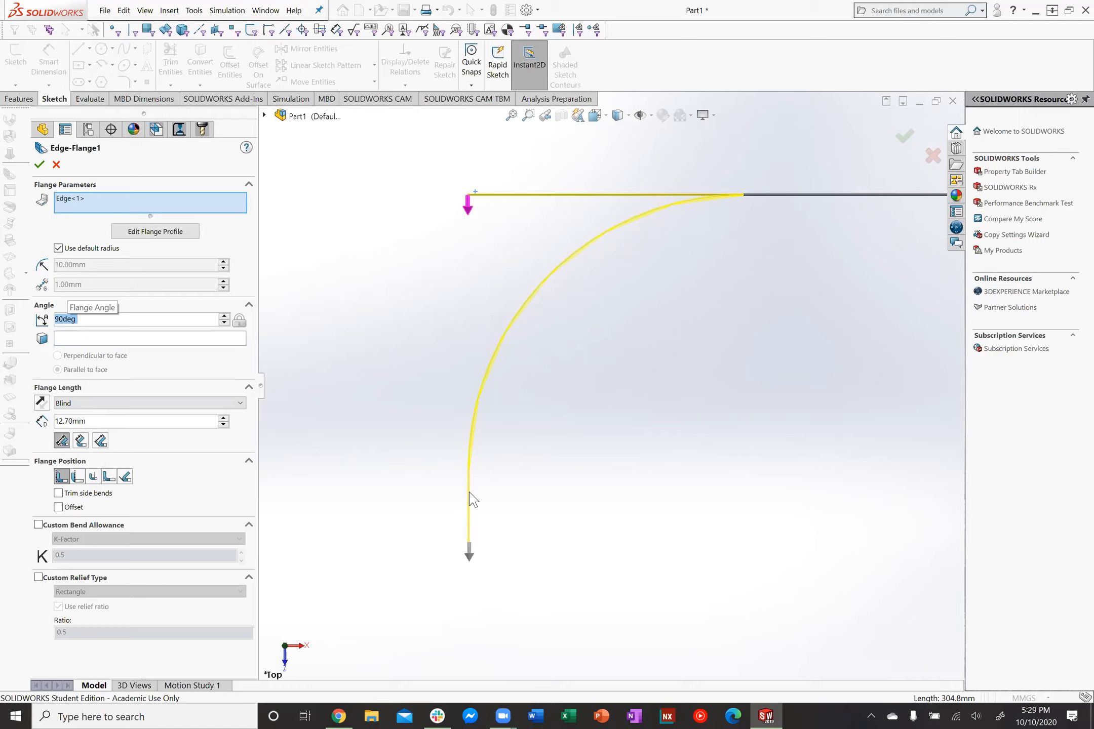
Re-place the flange length freehand at 3.70 mm and cancel the edge flange
click(469, 511)
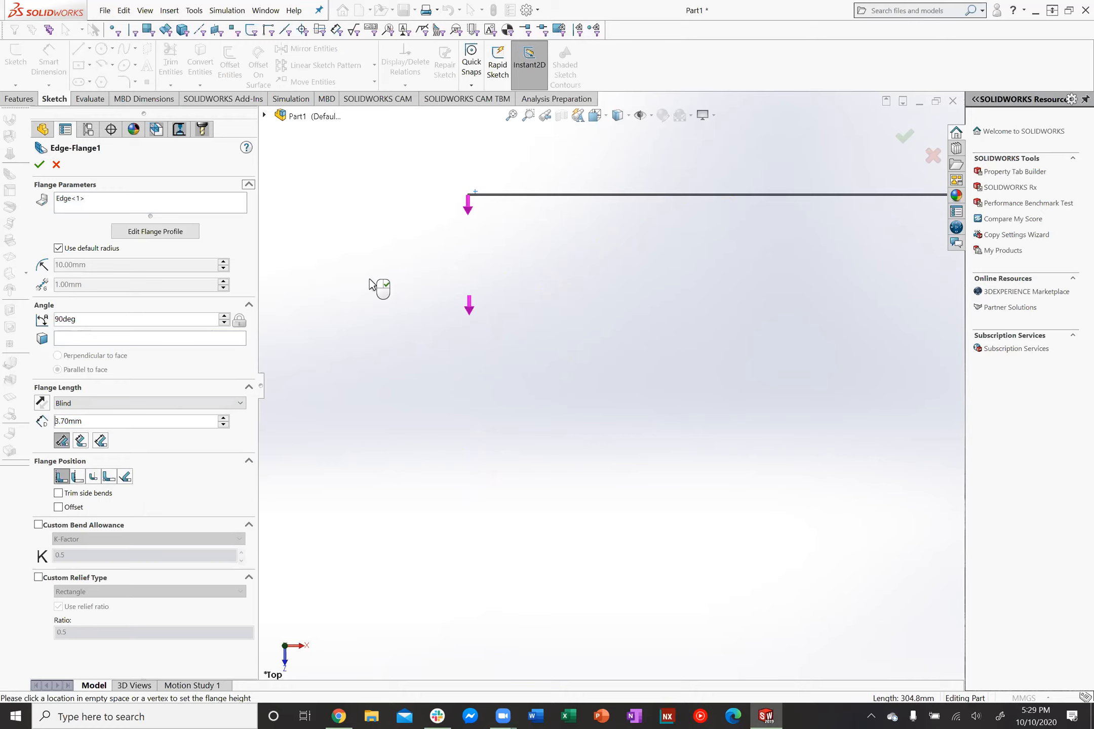
click(378, 286)
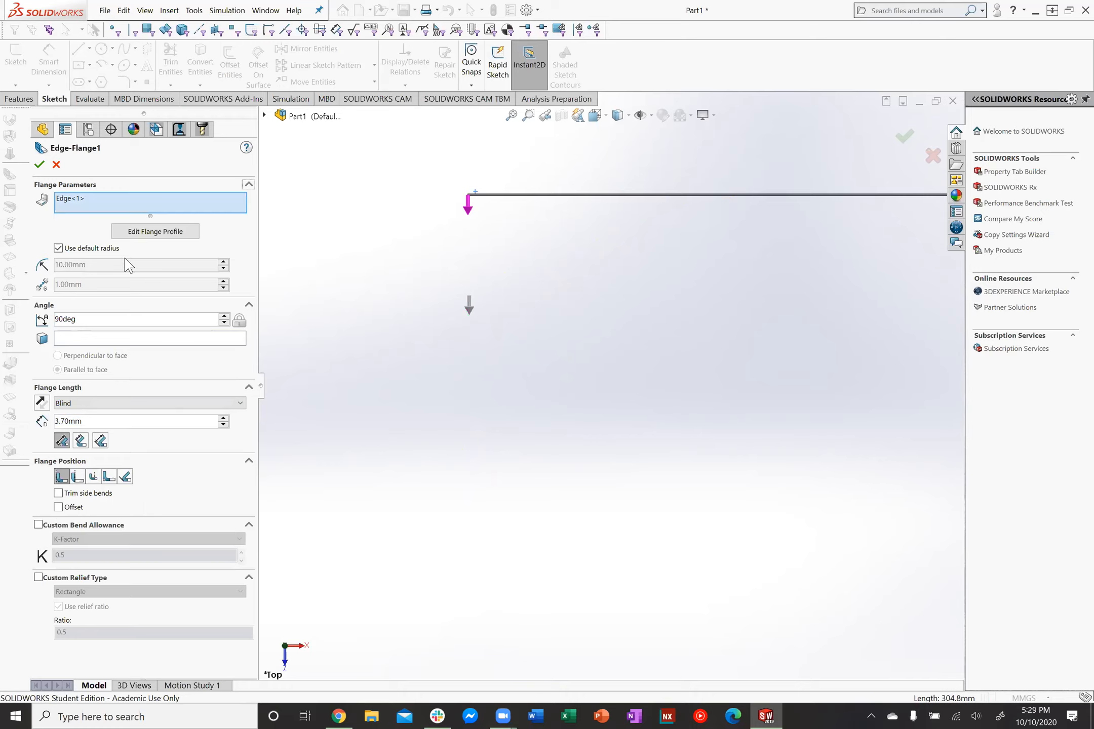
click(56, 165)
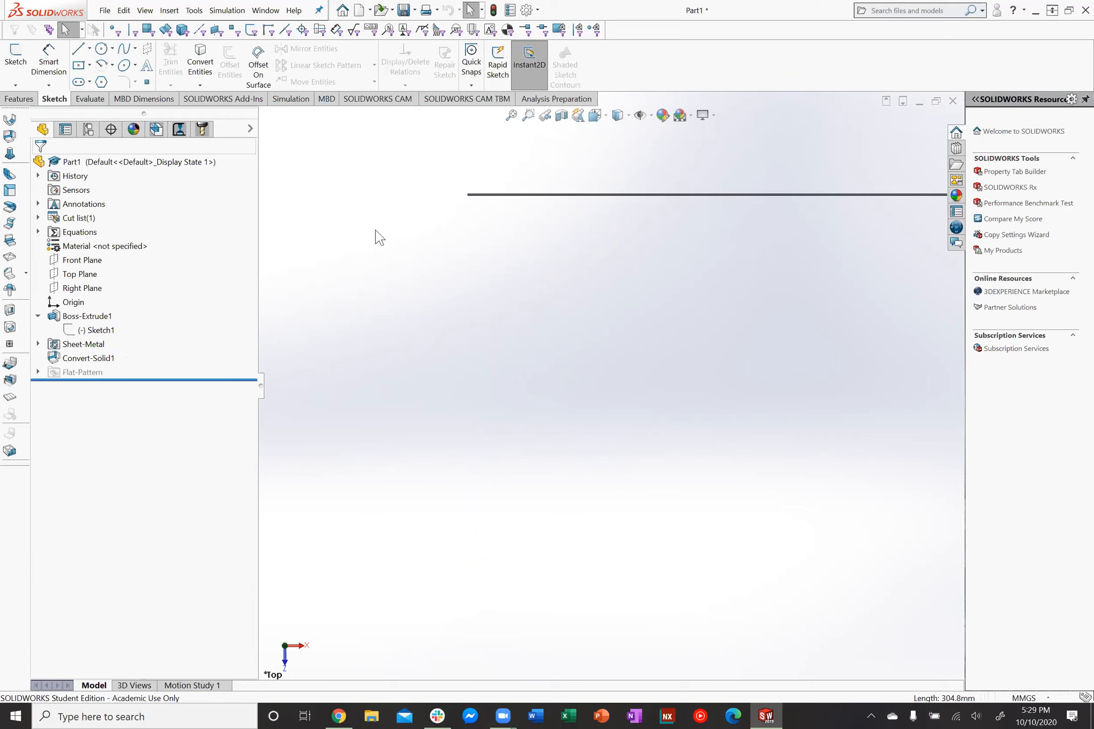
Start a new edge flange on the plate's long left edge and place its length at 16 mm toward the front
scroll(557, 269, up, 10)
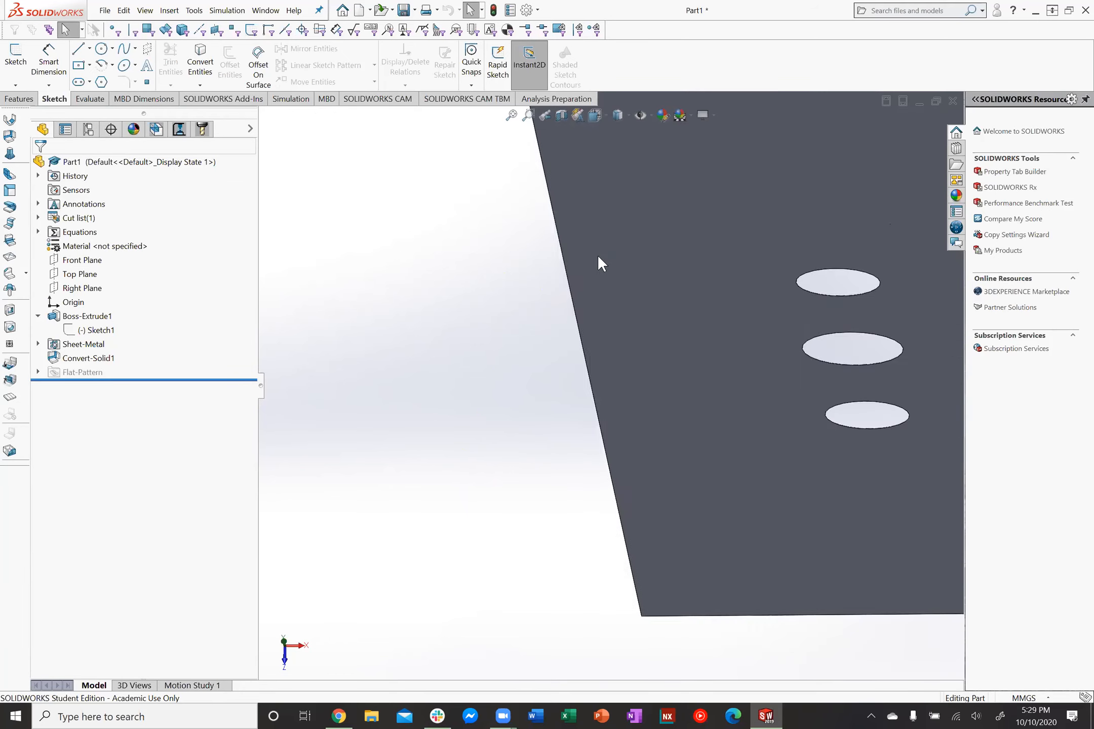
scroll(552, 253, down, 5)
click(10, 173)
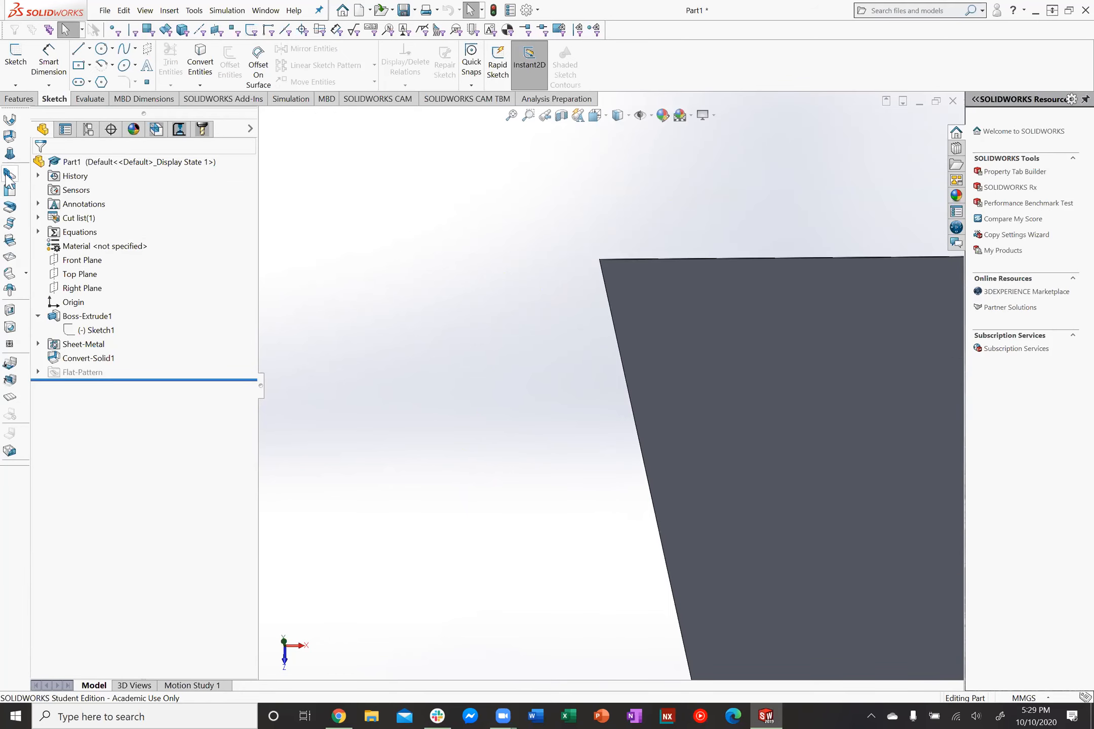
click(587, 303)
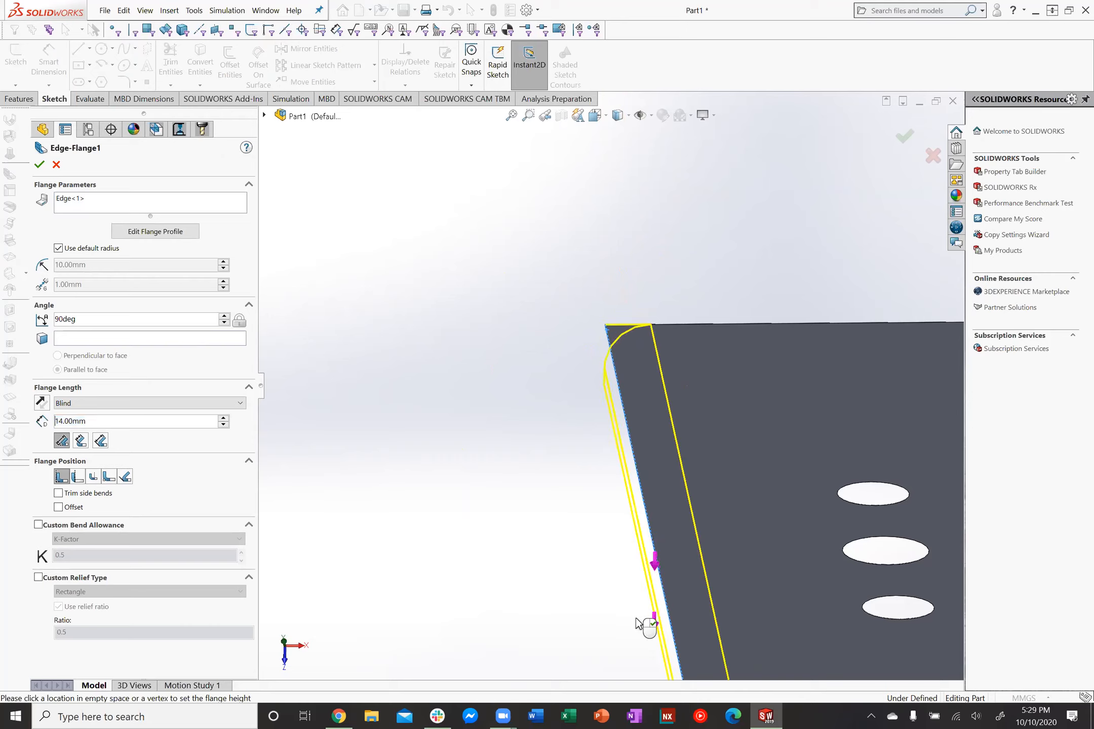
click(638, 625)
Show the flange preview in the Top view and set the edge flange's length to 20 mm
middle_drag(585, 312, 586, 385)
scroll(693, 530, down, 6)
middle_drag(693, 530, 682, 506)
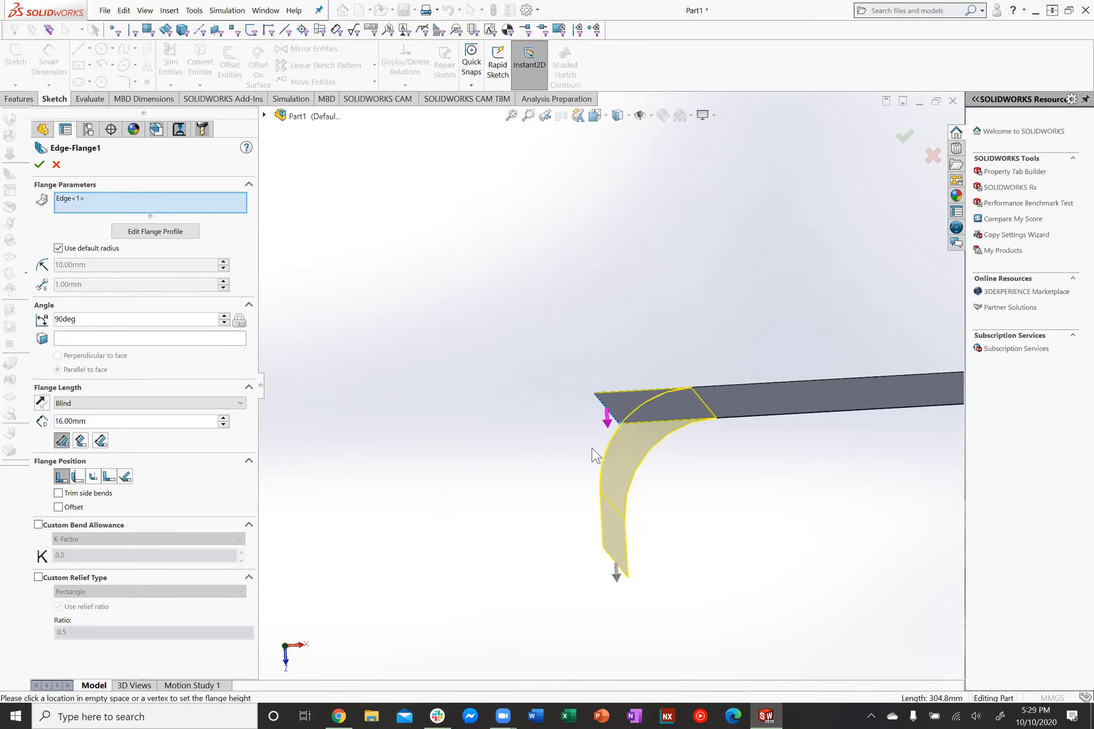
key(ctrl+5)
scroll(393, 406, down, 3)
drag(95, 422, 22, 434)
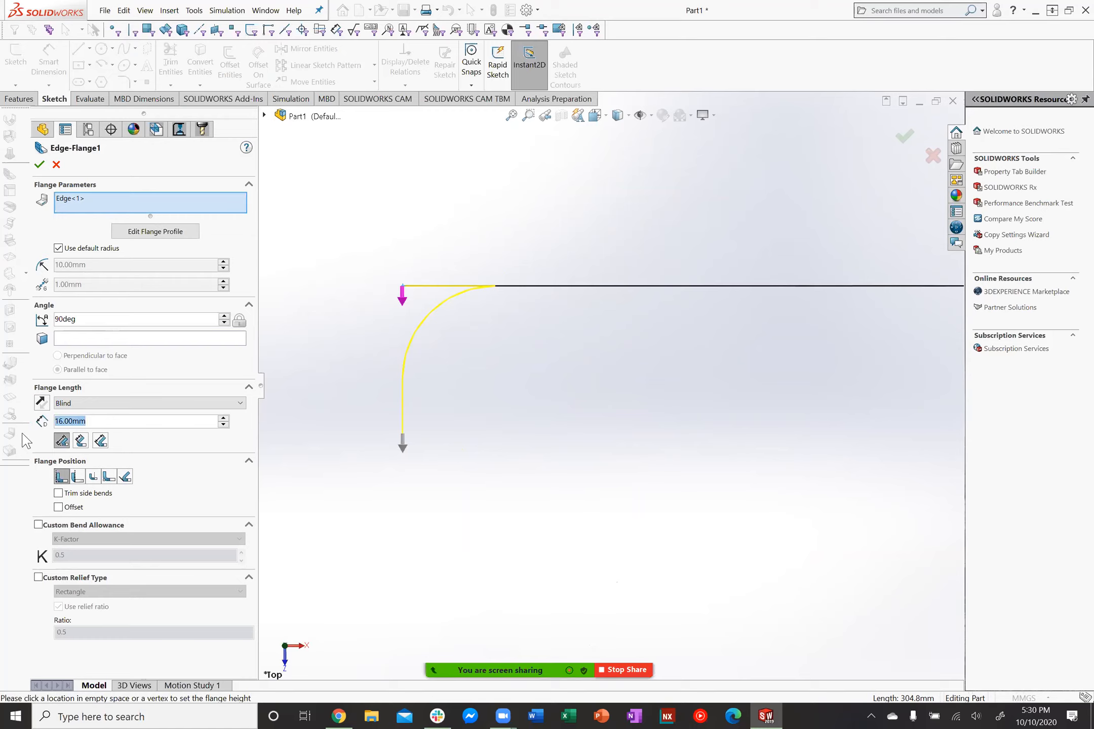
text(20)
key(Return)
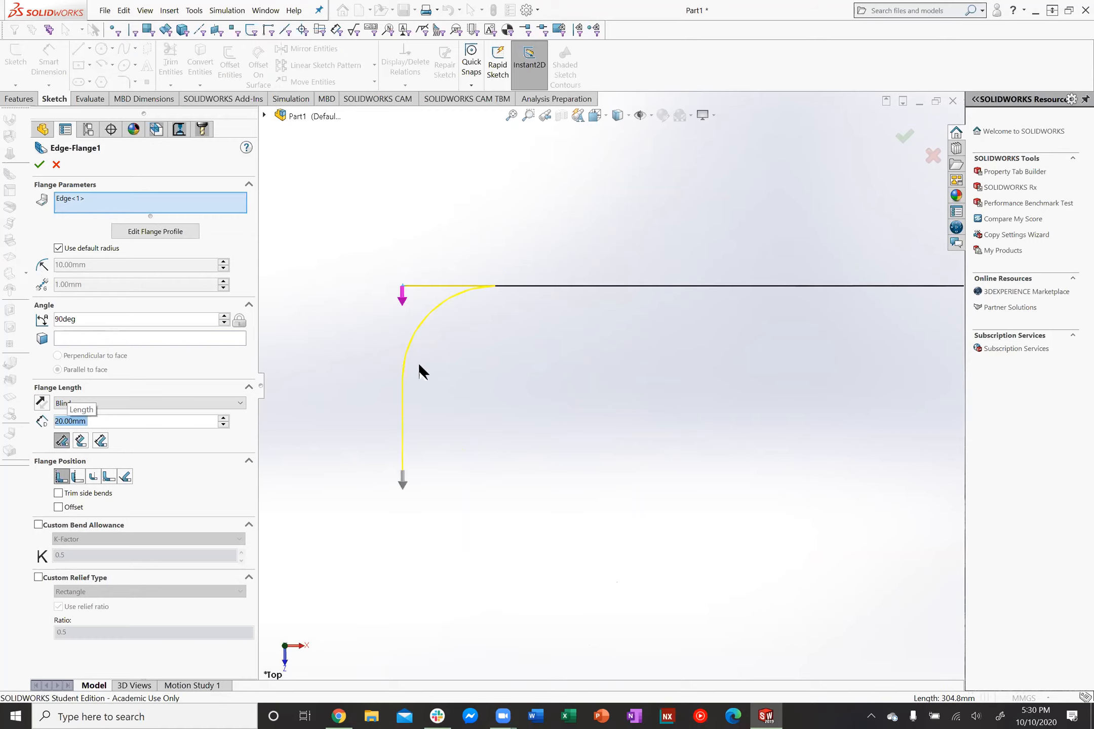
Compare the Material Outside flange position with Material Inside and leave Material Inside selected
scroll(423, 372, down, 2)
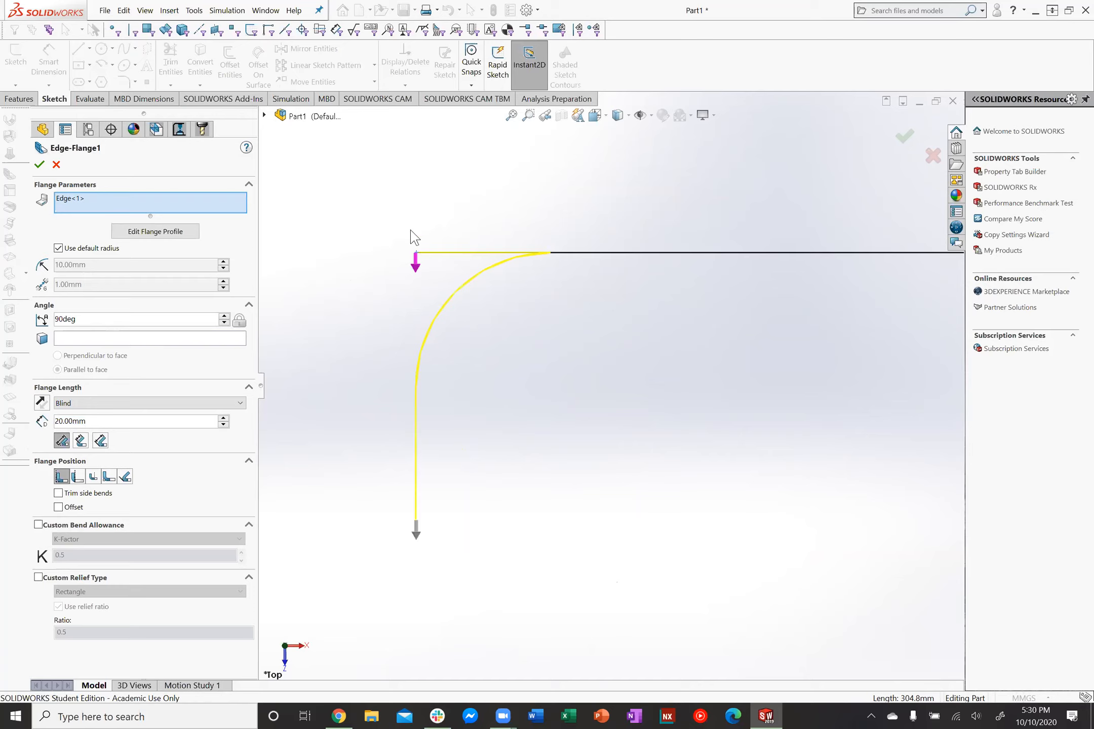
click(77, 476)
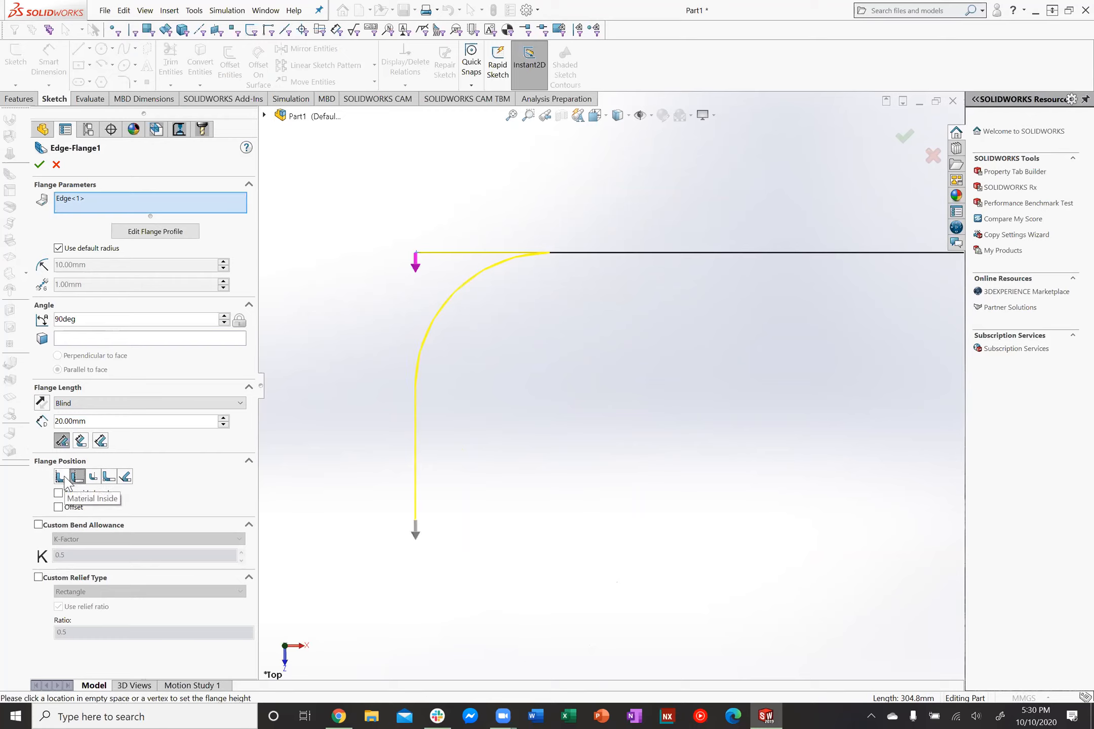
click(64, 478)
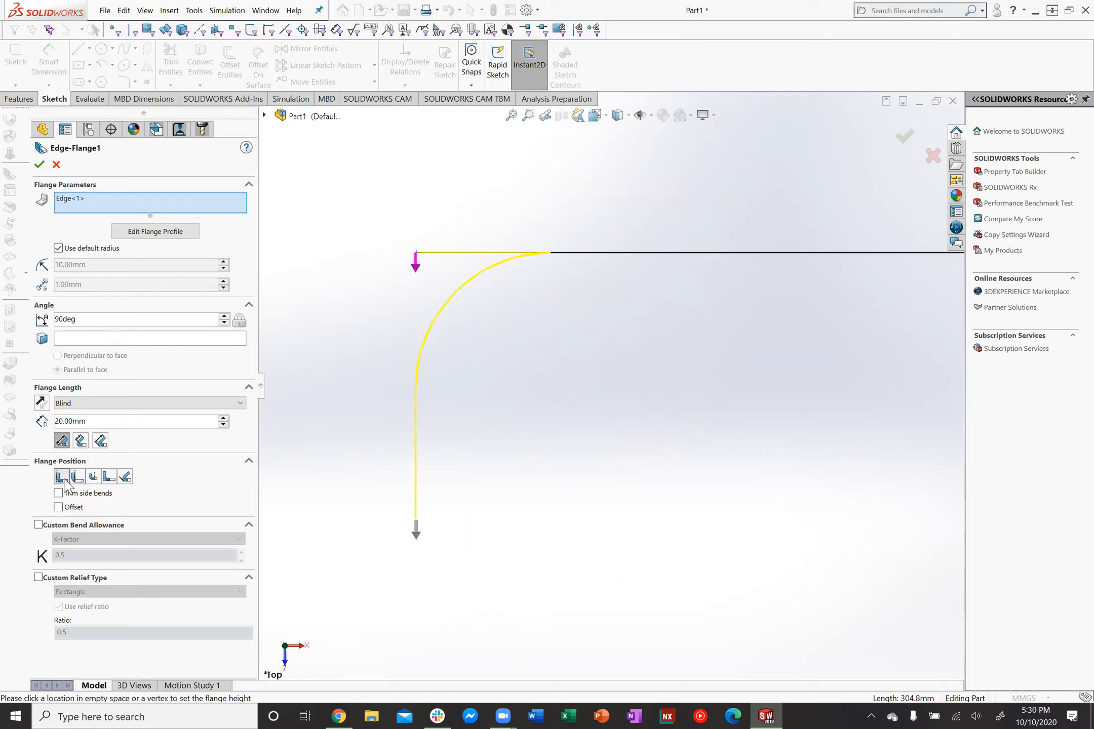
scroll(415, 402, down, 5)
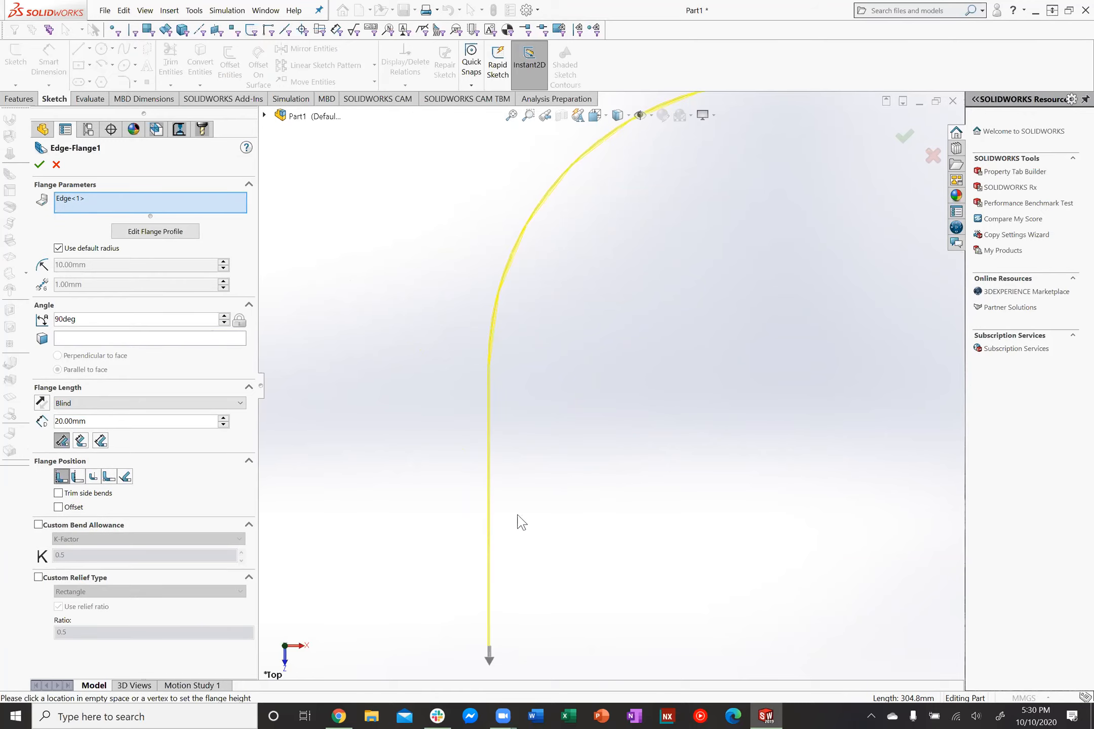
click(78, 477)
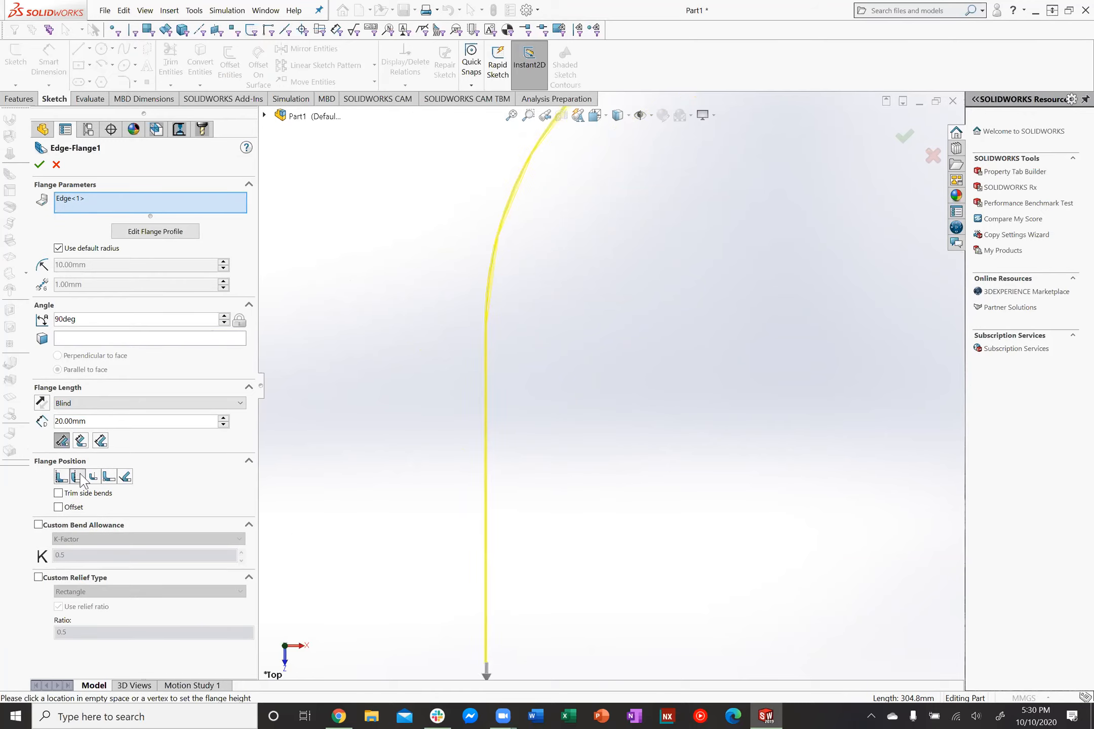
click(62, 477)
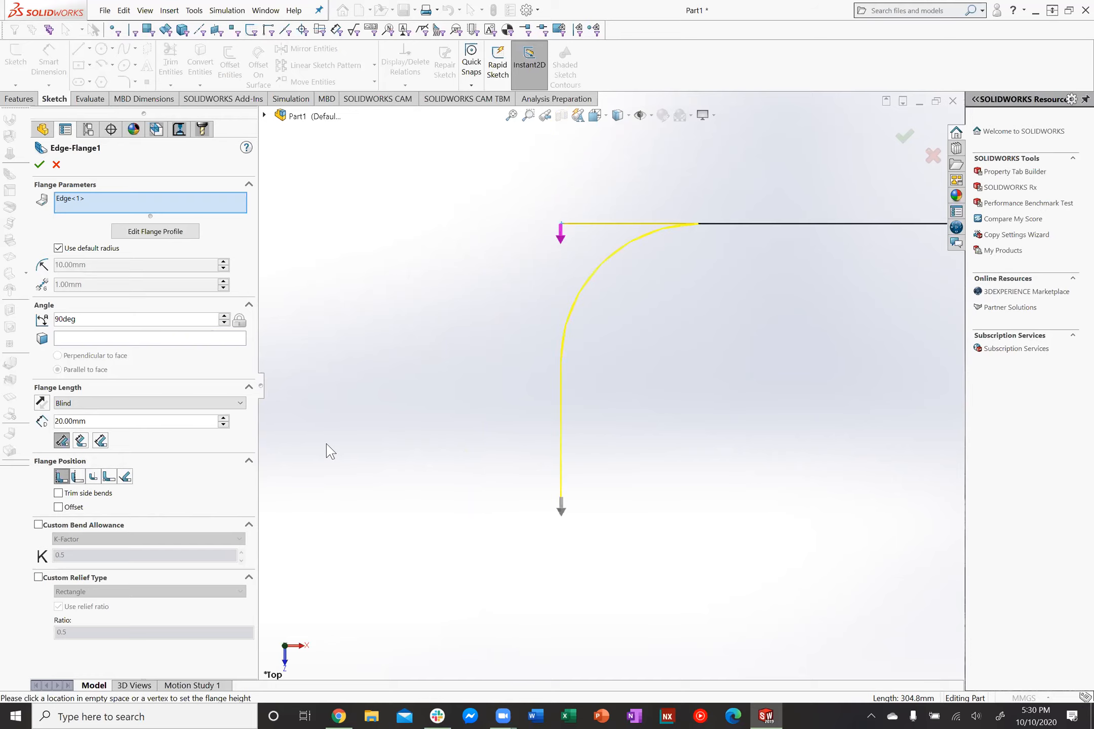
Try the Bend Outside and Bend from Virtual Sharp positions for the edge flange
click(94, 477)
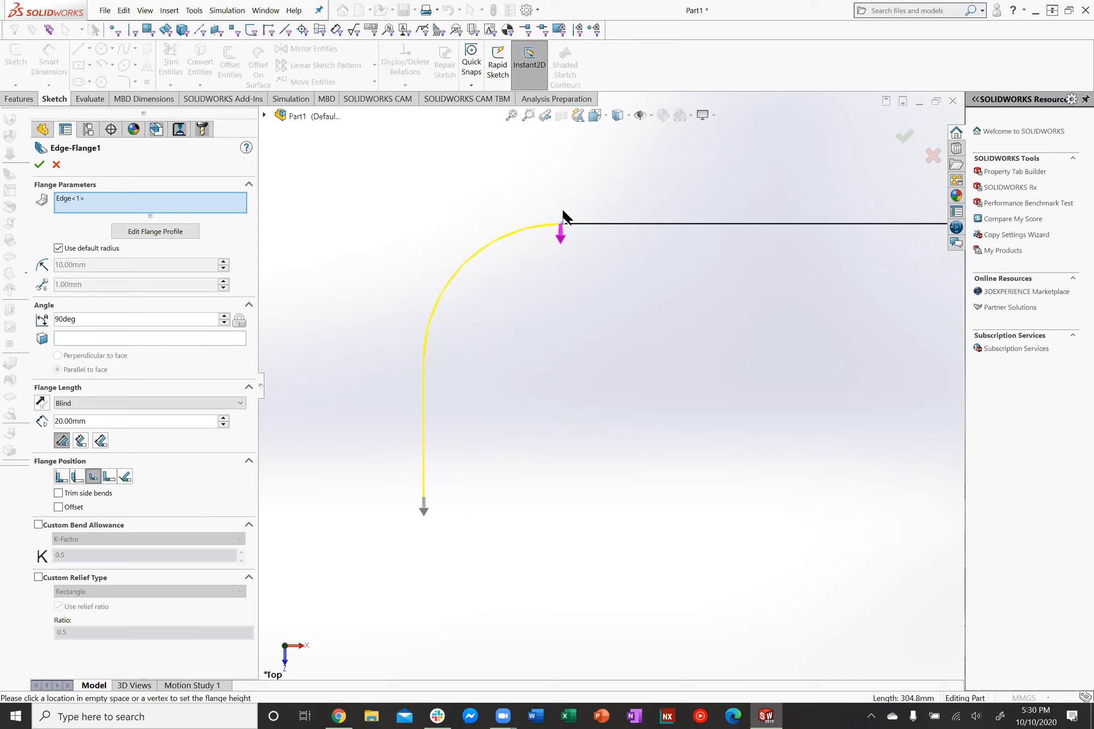
drag(563, 193, 708, 291)
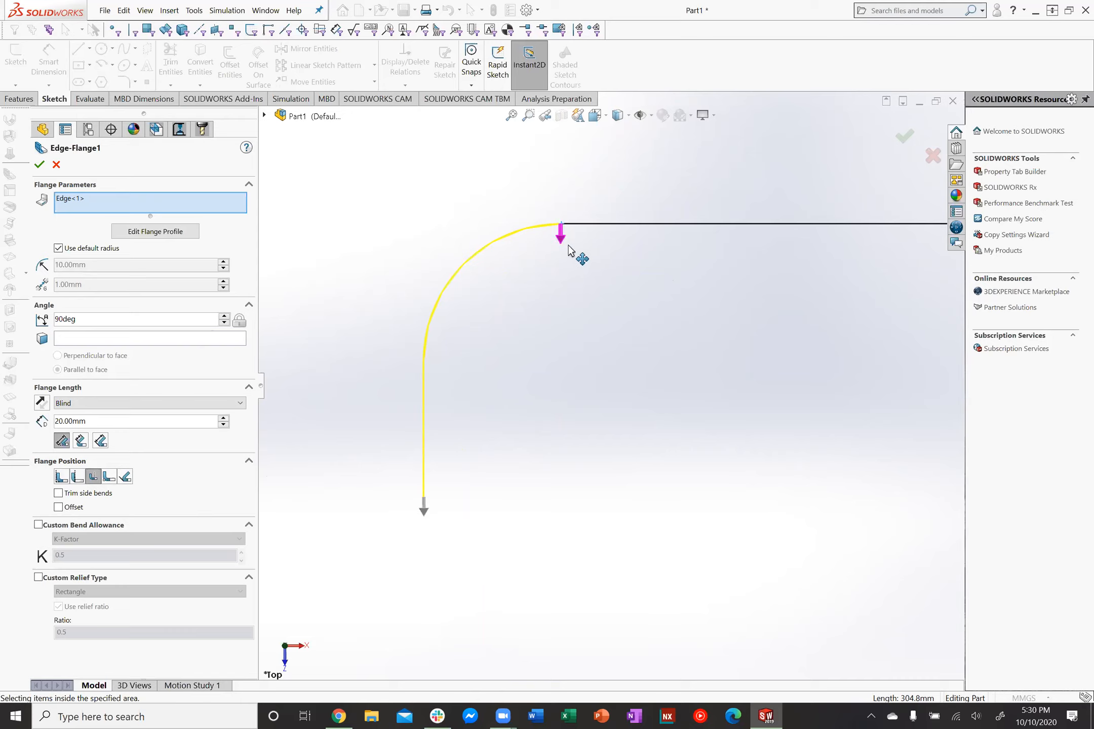
drag(562, 200, 910, 259)
click(108, 477)
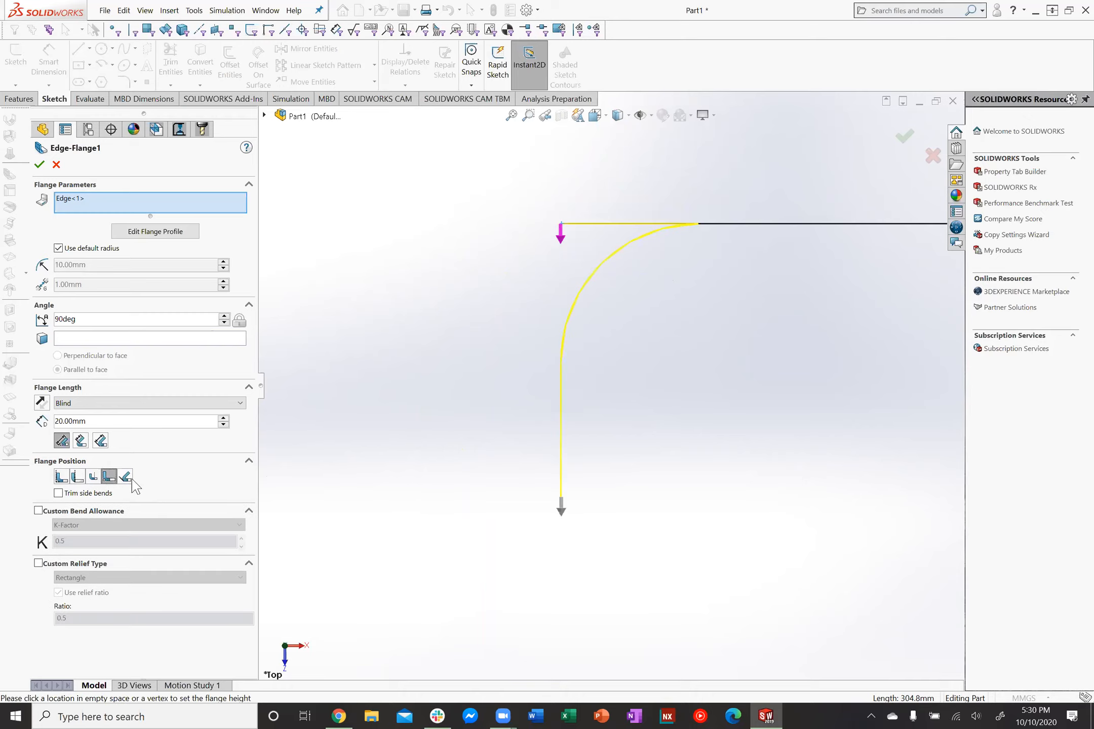
Restore the Material Inside flange position and accept the edge flange
click(62, 478)
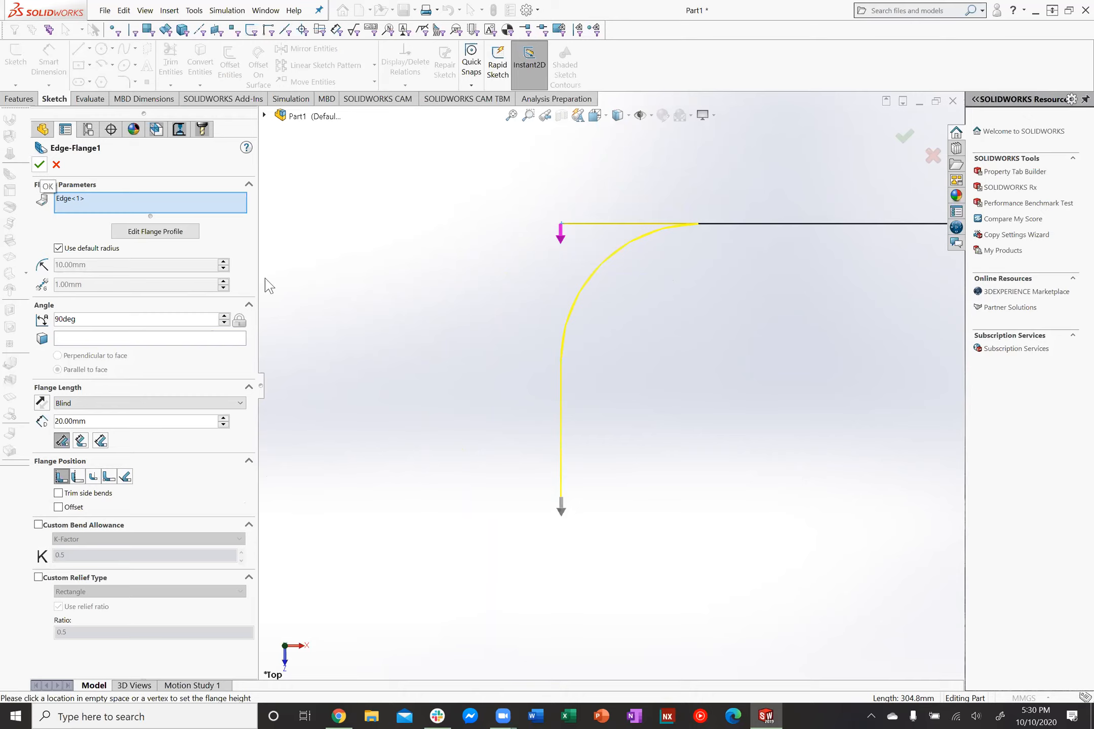
click(40, 164)
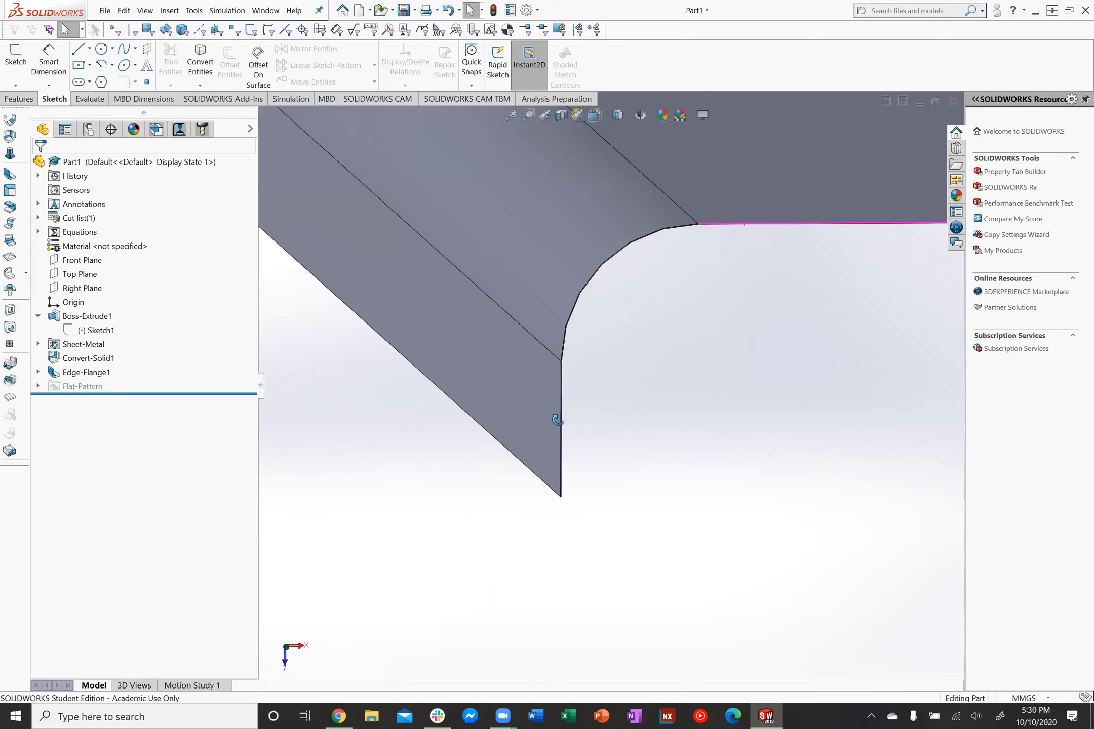
Examine the finished edge flange's bend and leg against the base plate's sketch outline from several angles
click(559, 401)
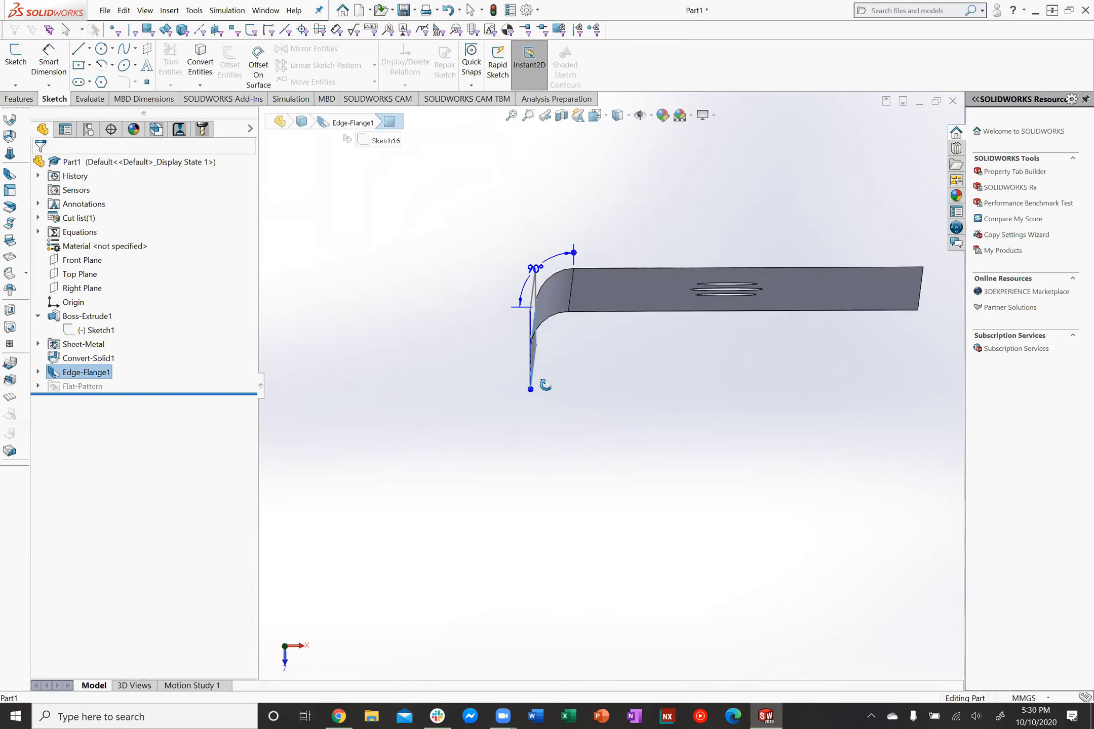
click(96, 331)
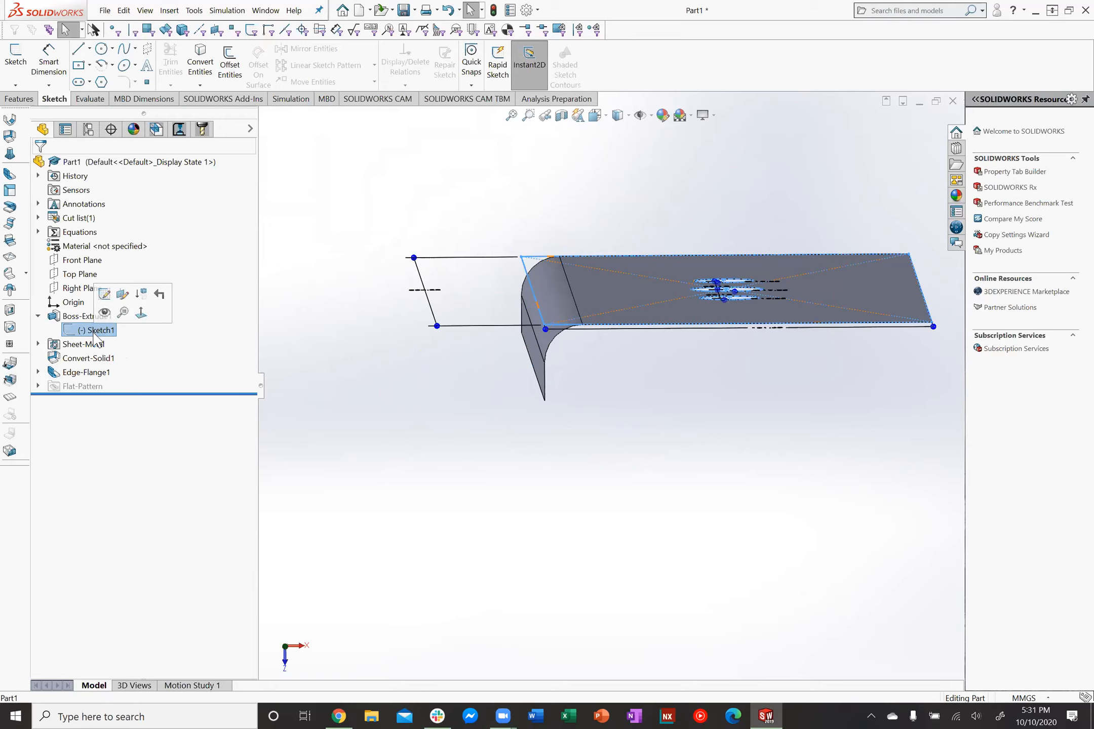
mouse_move(613, 411)
middle_down()
mouse_move(614, 442)
mouse_move(606, 384)
mouse_move(612, 398)
middle_up()
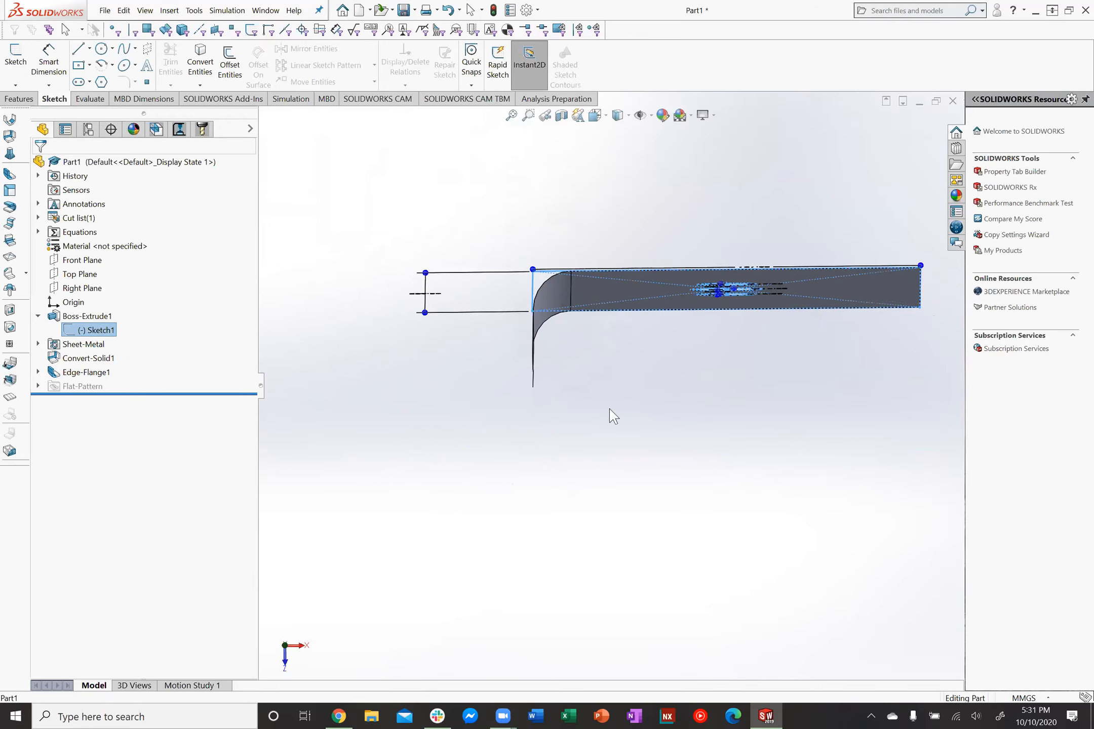
click(364, 475)
middle_drag(345, 476, 343, 467)
scroll(344, 464, down, 1)
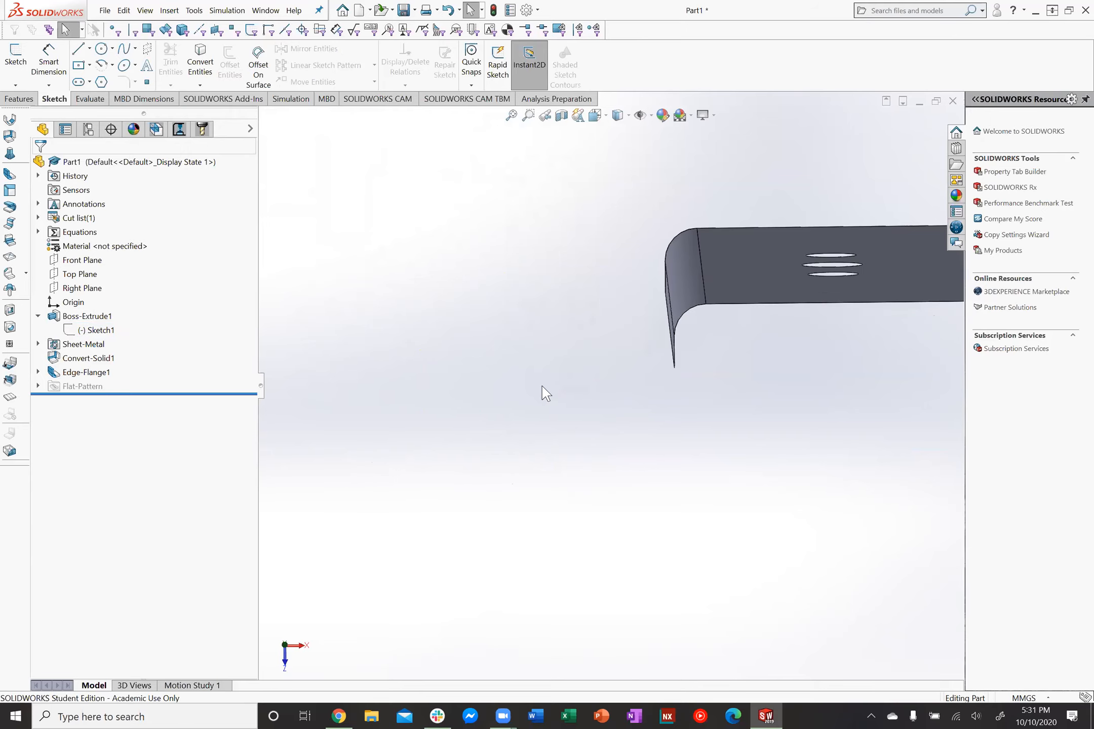
middle_drag(518, 390, 561, 386)
scroll(647, 317, down, 3)
scroll(647, 317, down, 2)
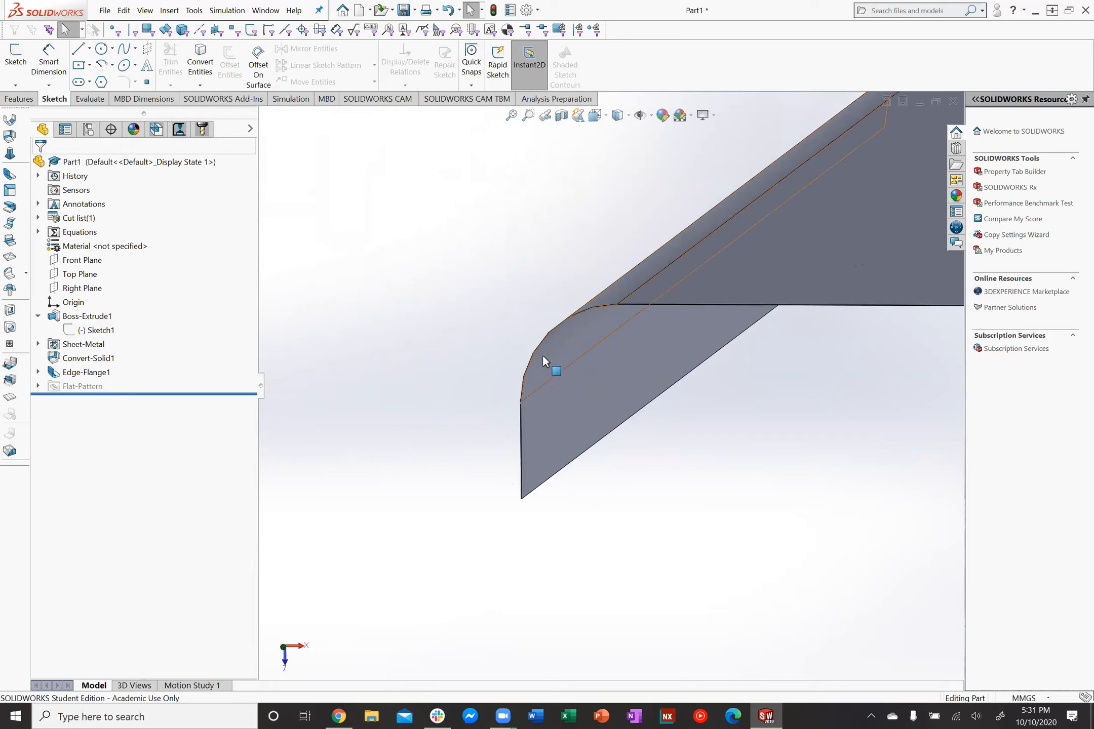
click(38, 372)
right_click(96, 401)
click(107, 363)
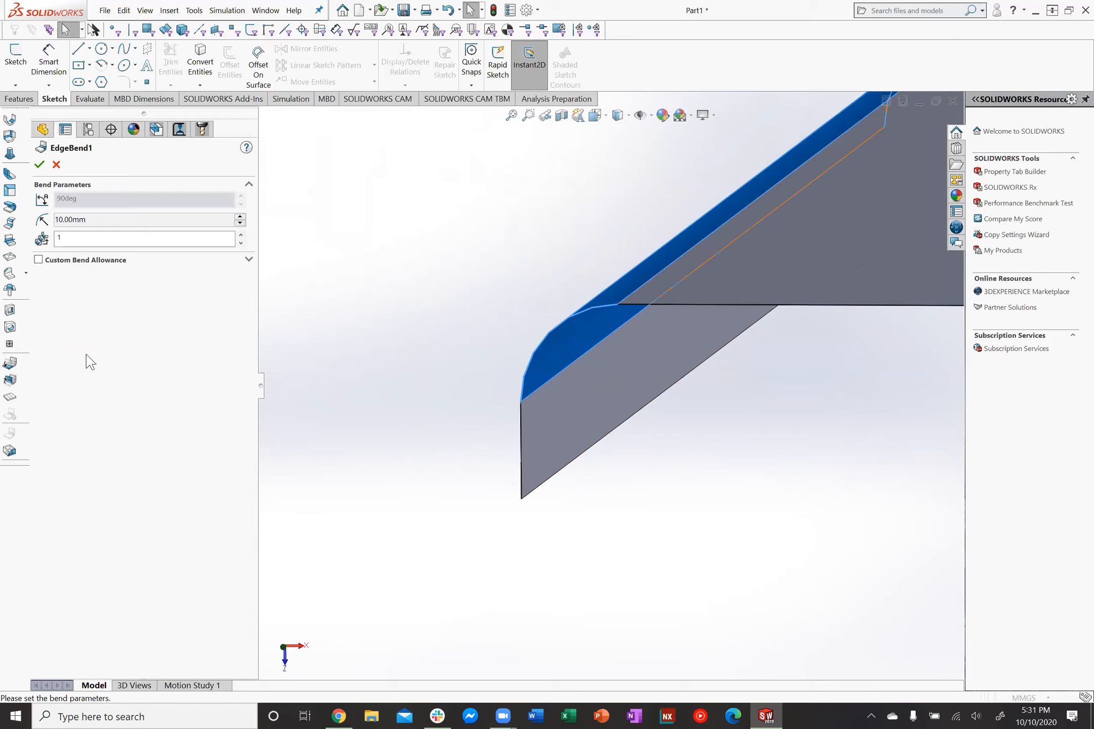
click(57, 164)
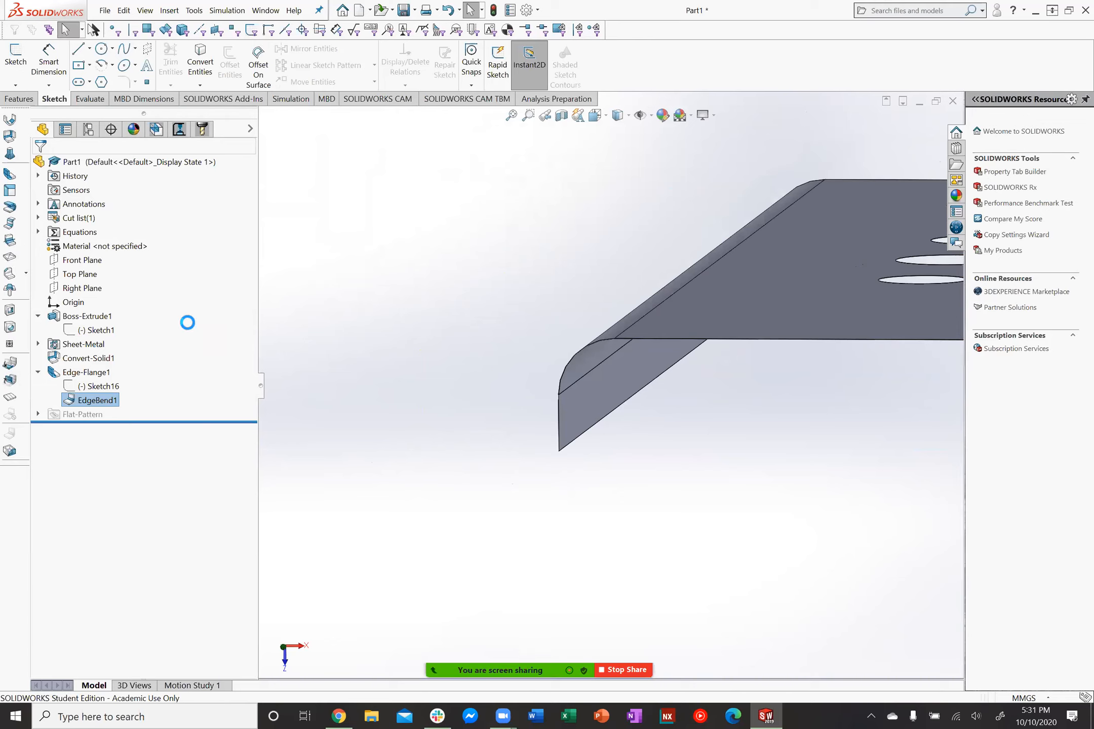
Edit the edge flange to stop using the default radius and set its bend radius to 1/32 (0.03125 mm)
right_click(74, 372)
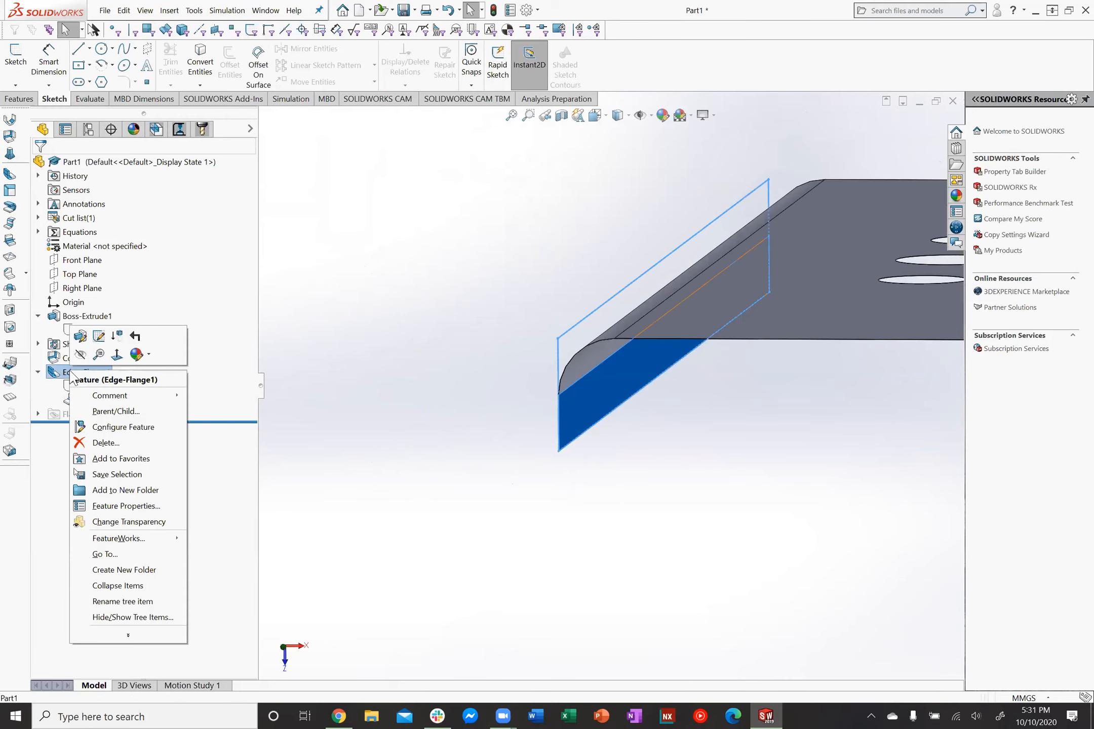
click(77, 338)
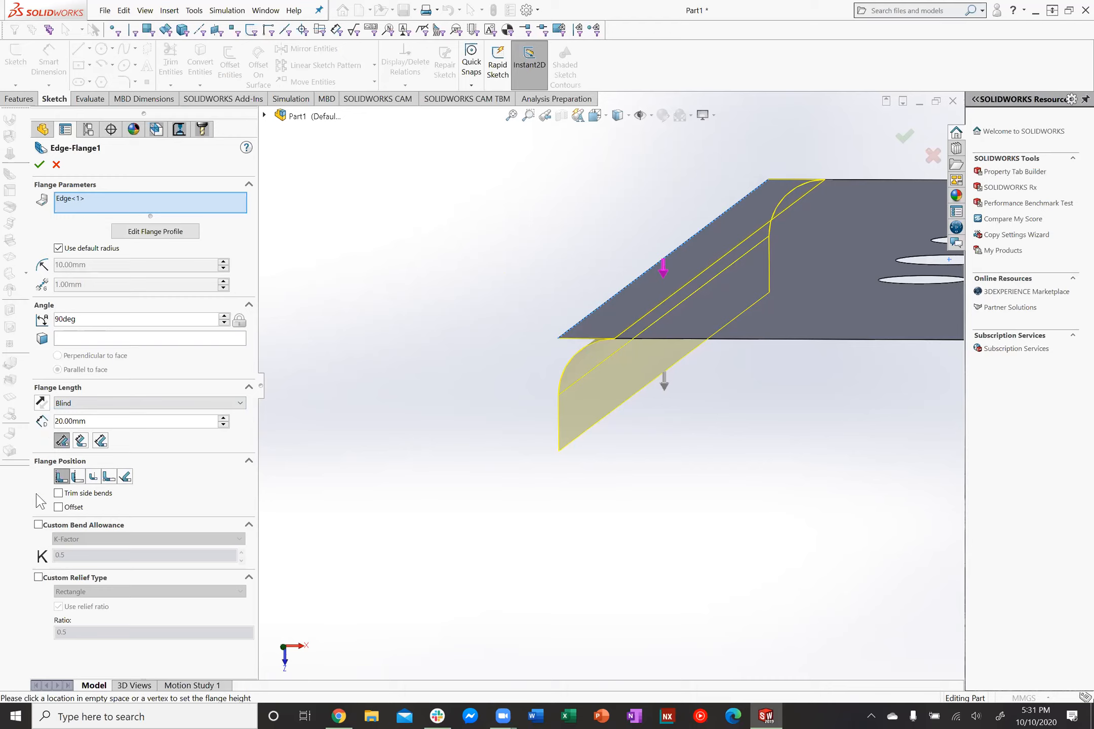
click(58, 248)
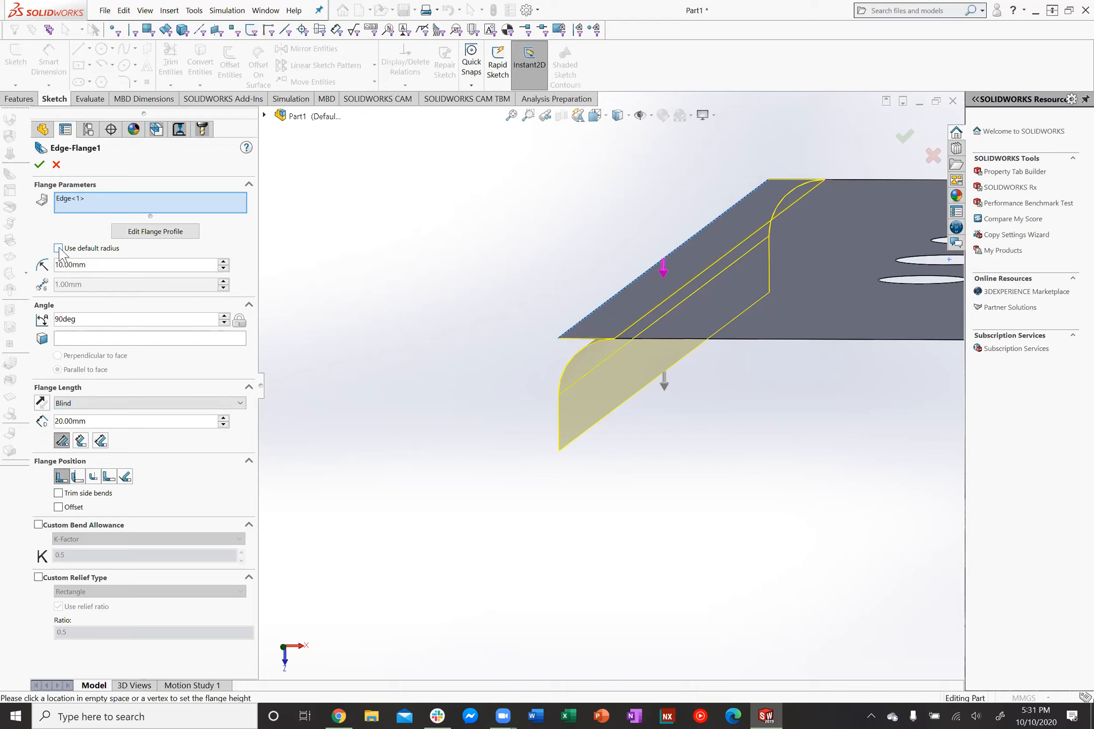
double_click(95, 265)
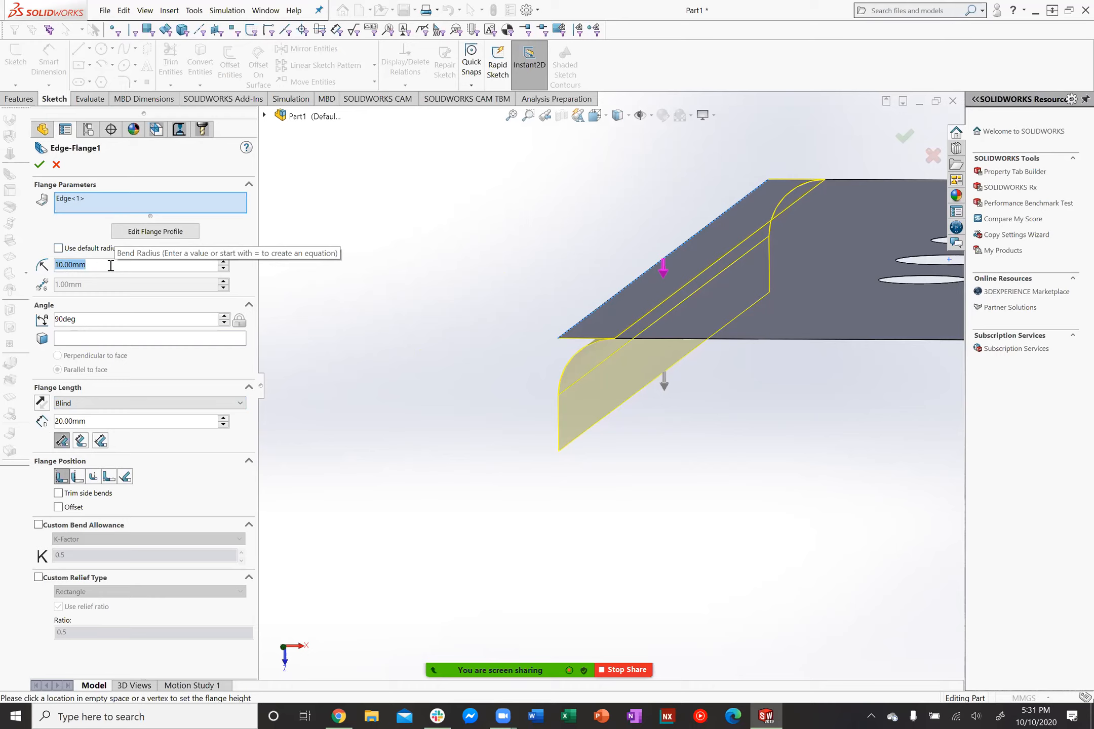
text(1/)
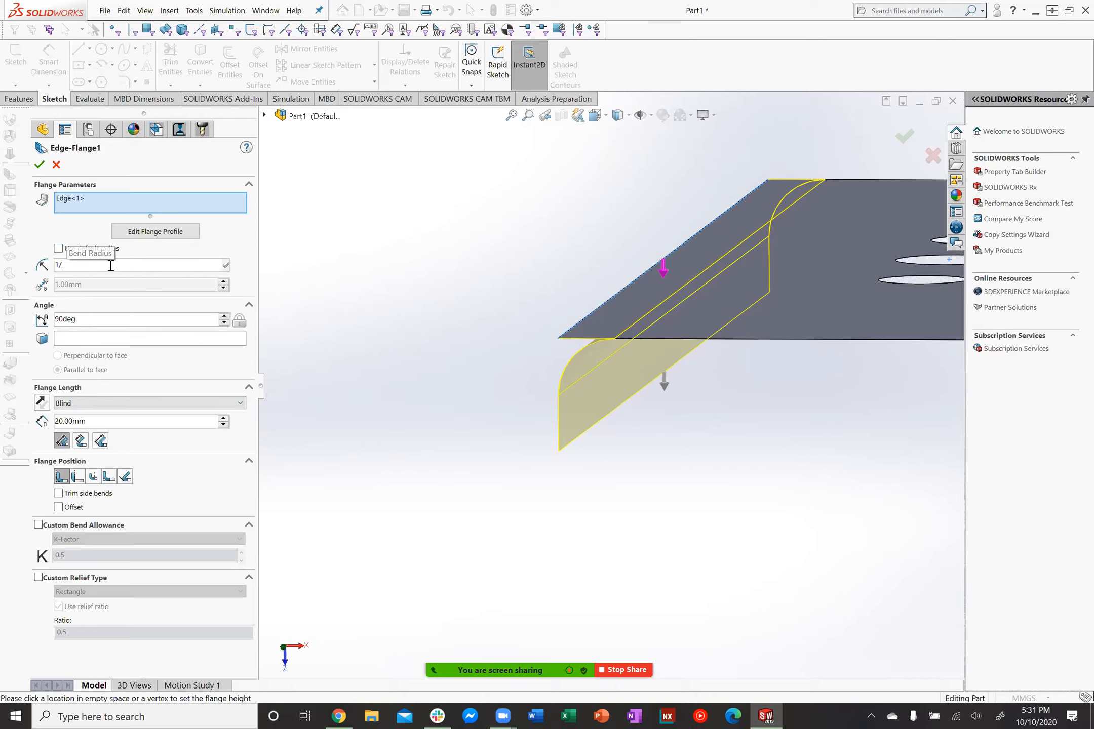
text(32)
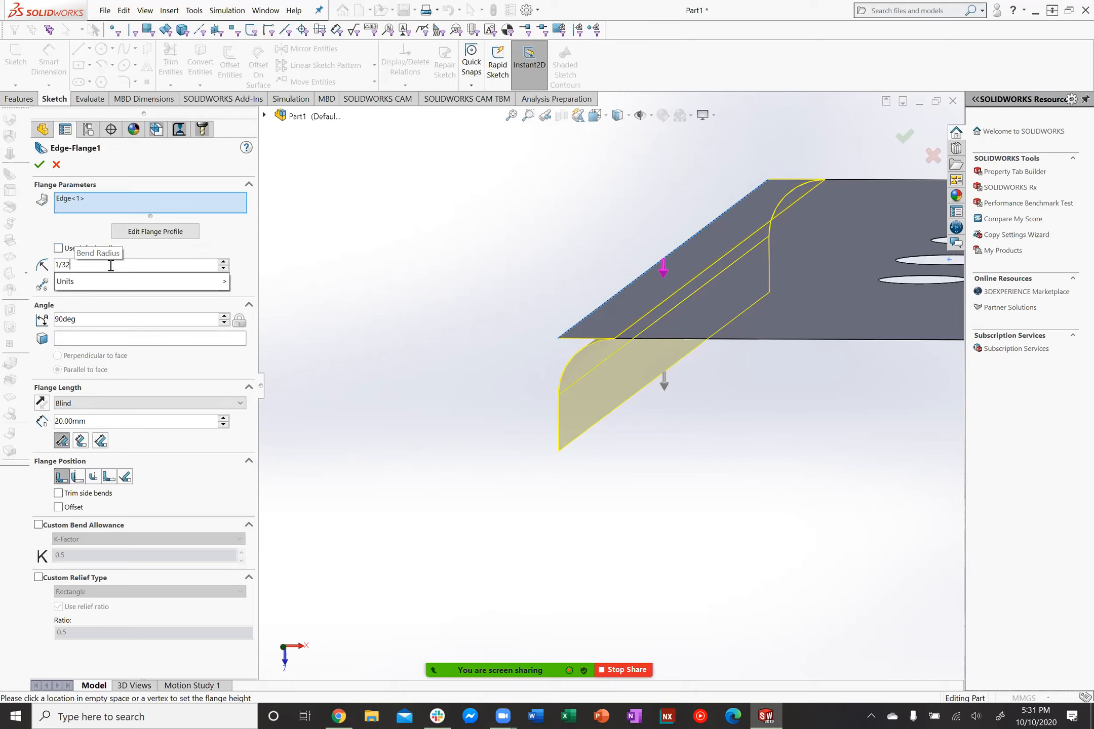
key(Return)
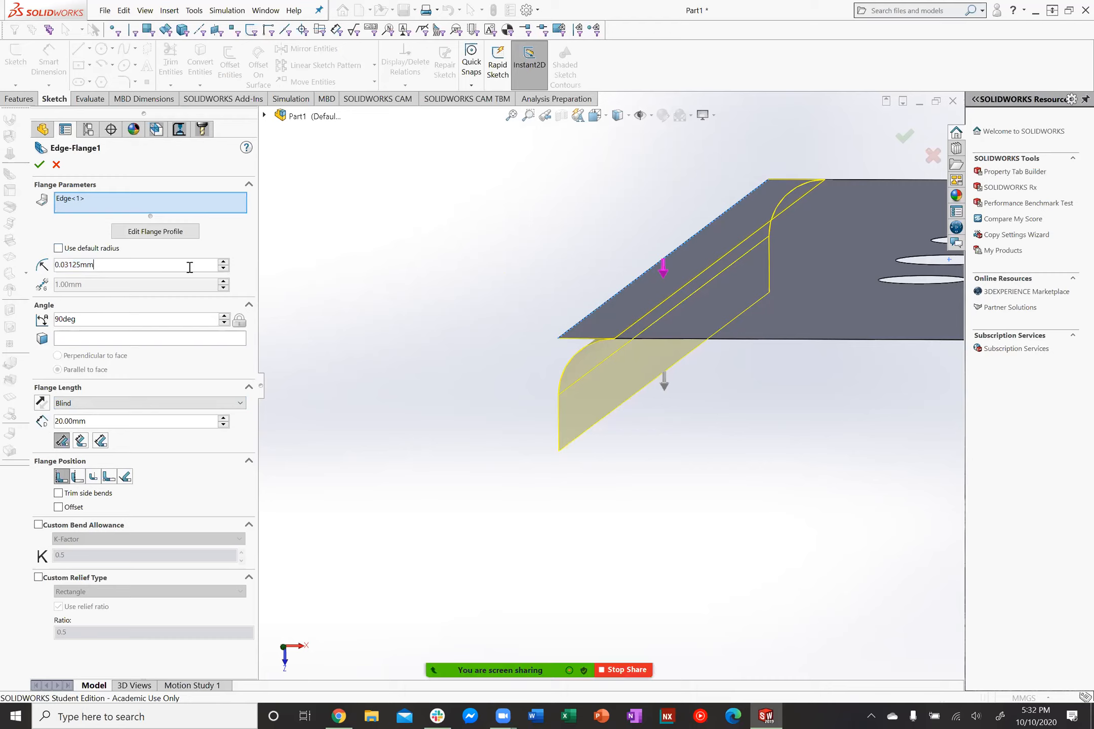
key(Return)
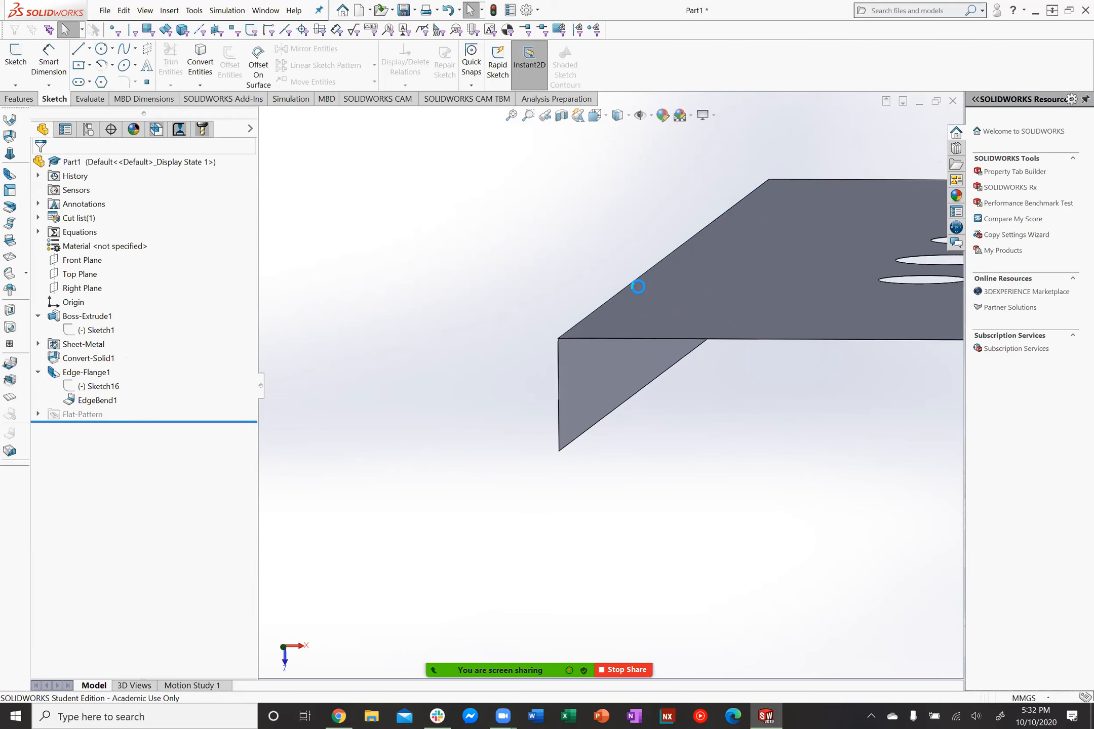
Examine the edge flange's tightened bend at the plate corner up close
scroll(582, 349, down, 5)
middle_drag(586, 409, 569, 392)
scroll(604, 407, down, 5)
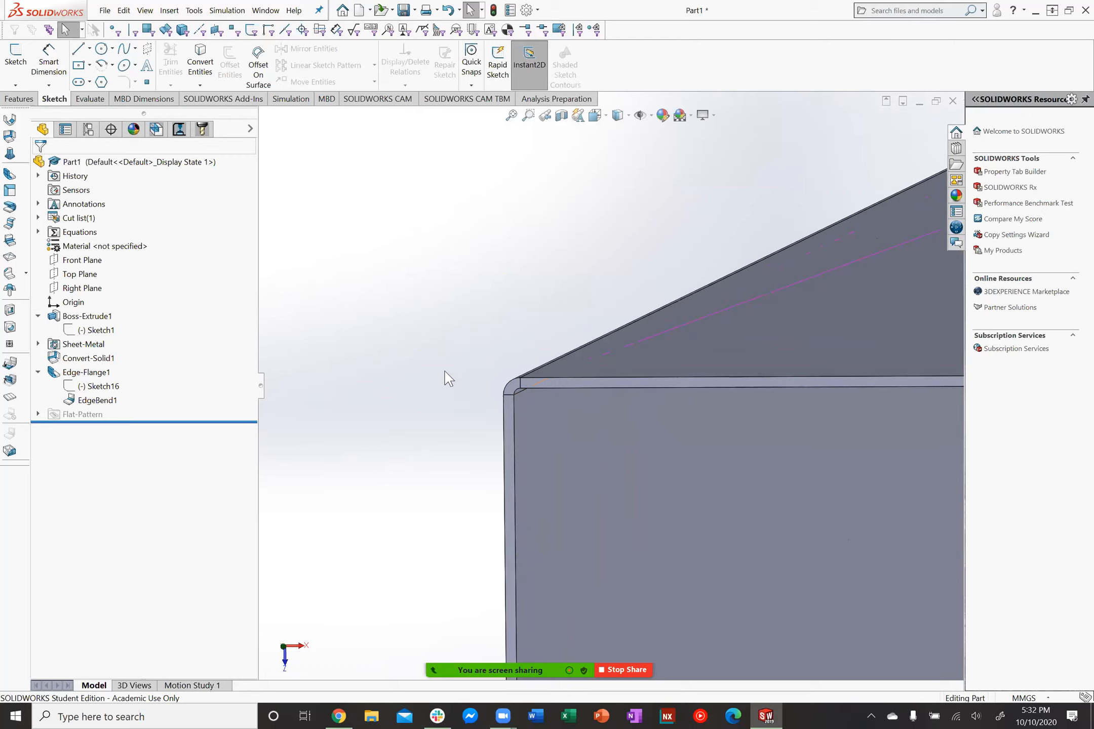
scroll(448, 379, up, 4)
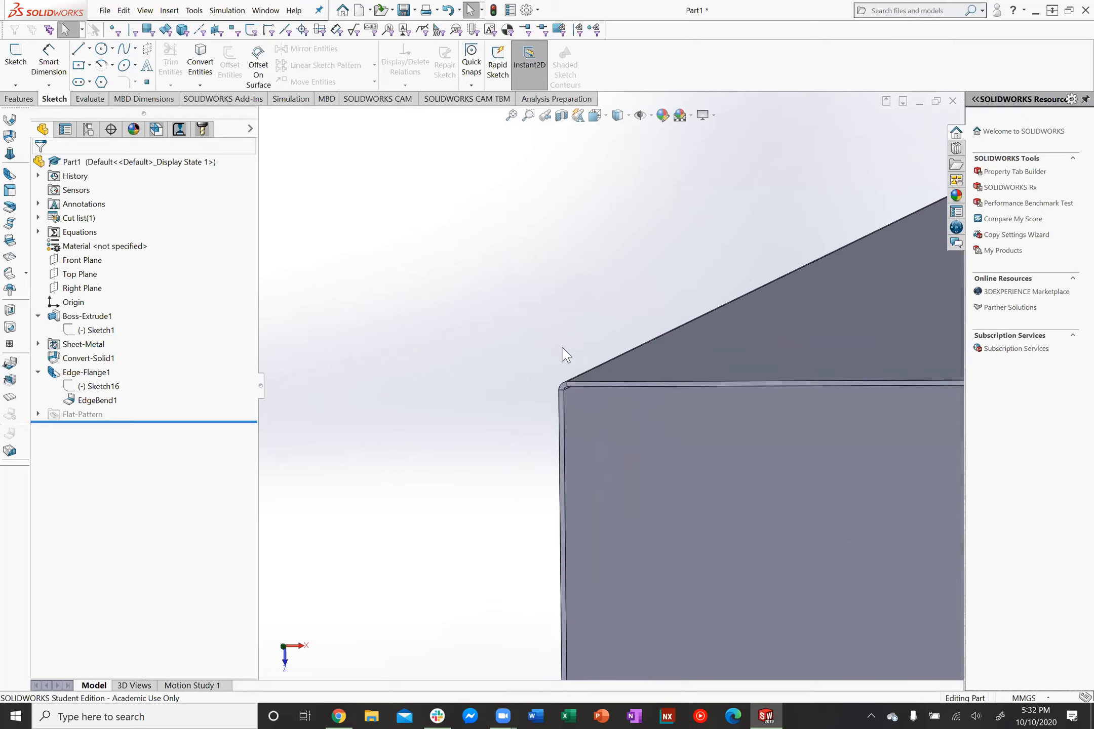
scroll(562, 348, up, 1)
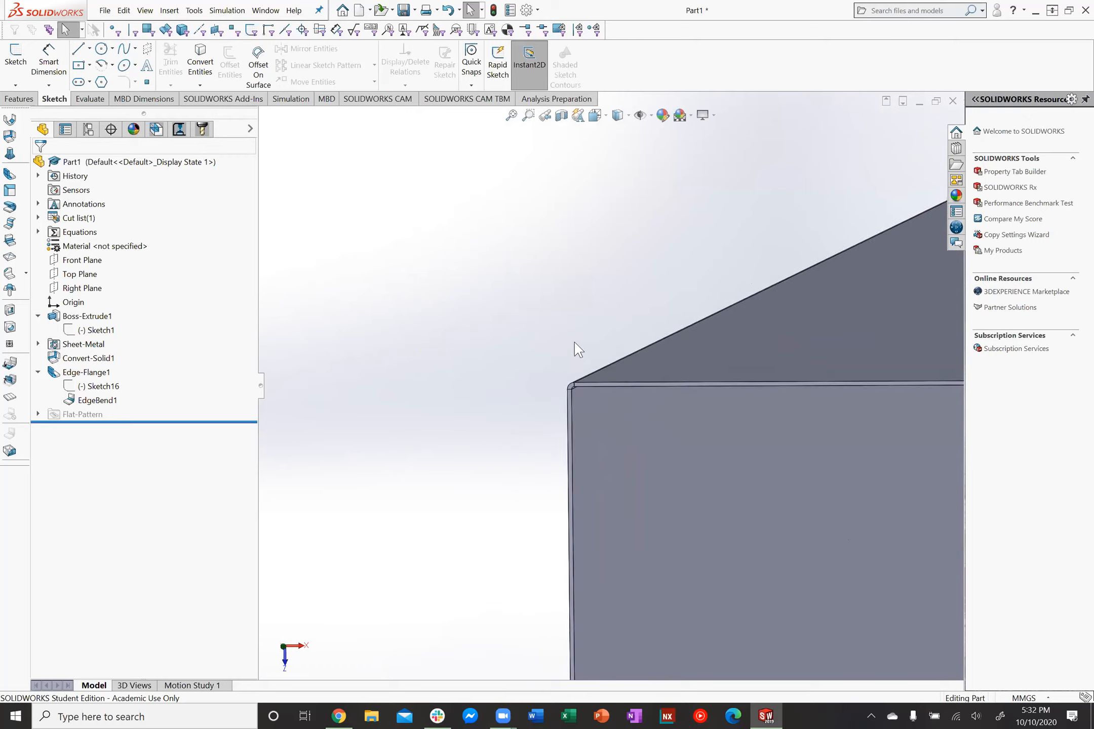
scroll(588, 342, up, 1)
scroll(567, 343, up, 1)
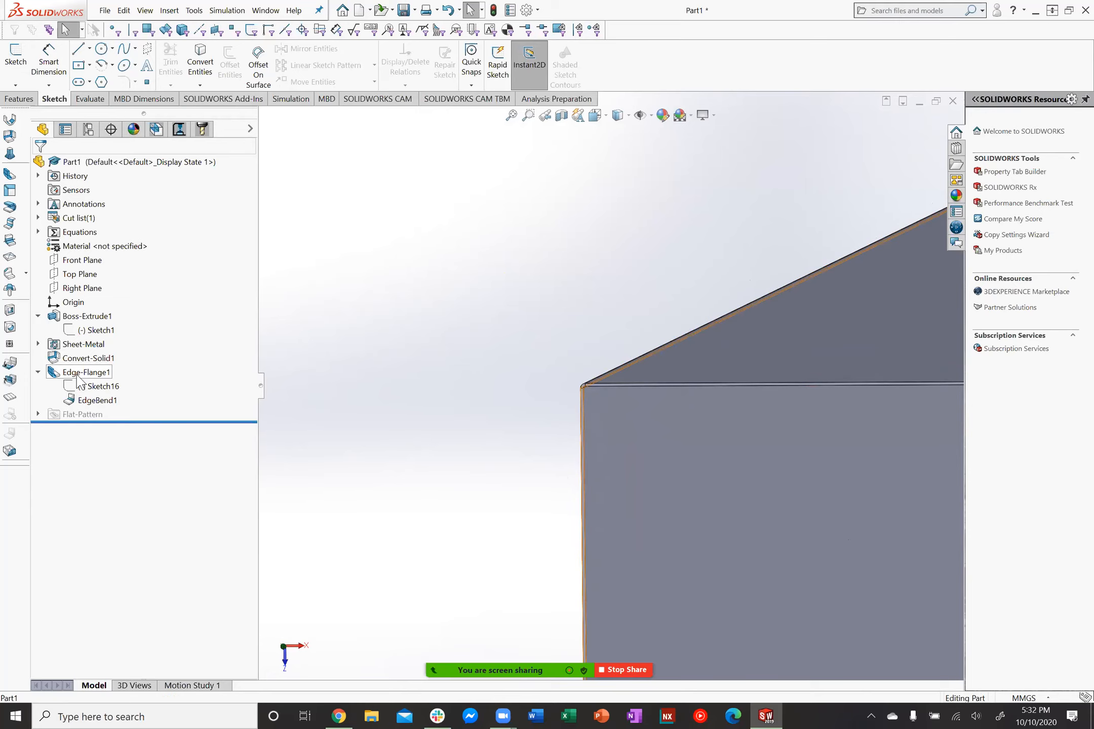
Set the edge flange's bend radius to 1/8 (0.125 mm) and accept the change
right_click(51, 373)
click(86, 342)
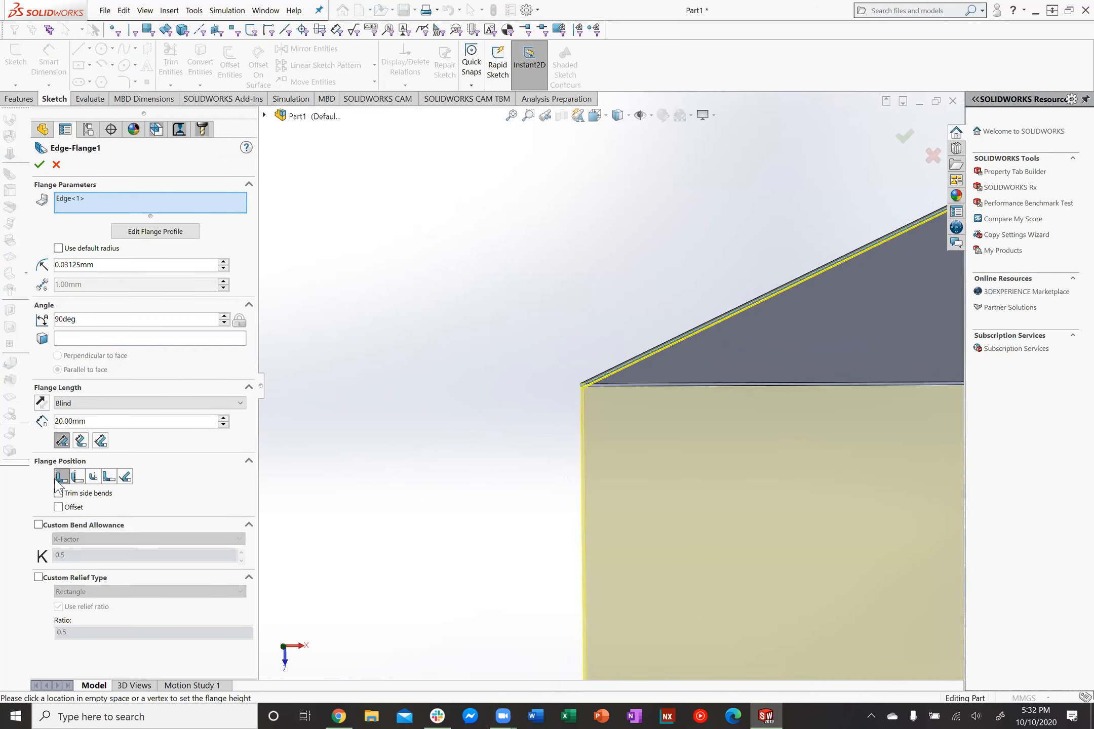
drag(99, 263, 50, 266)
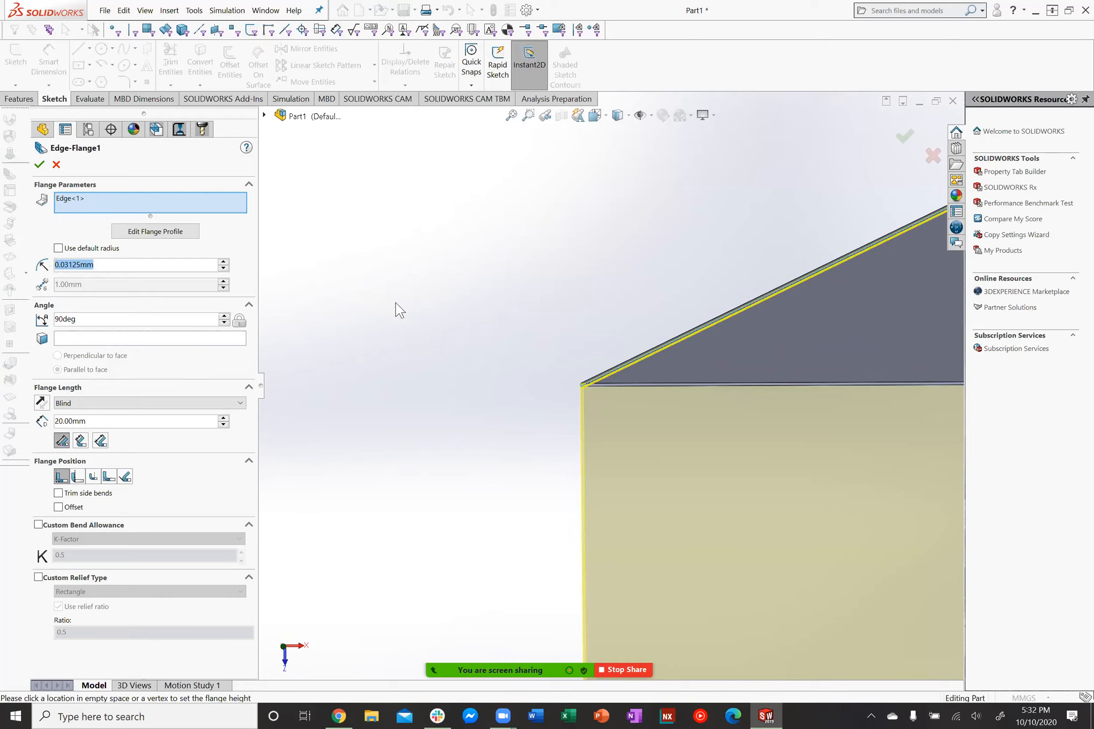
text(1)
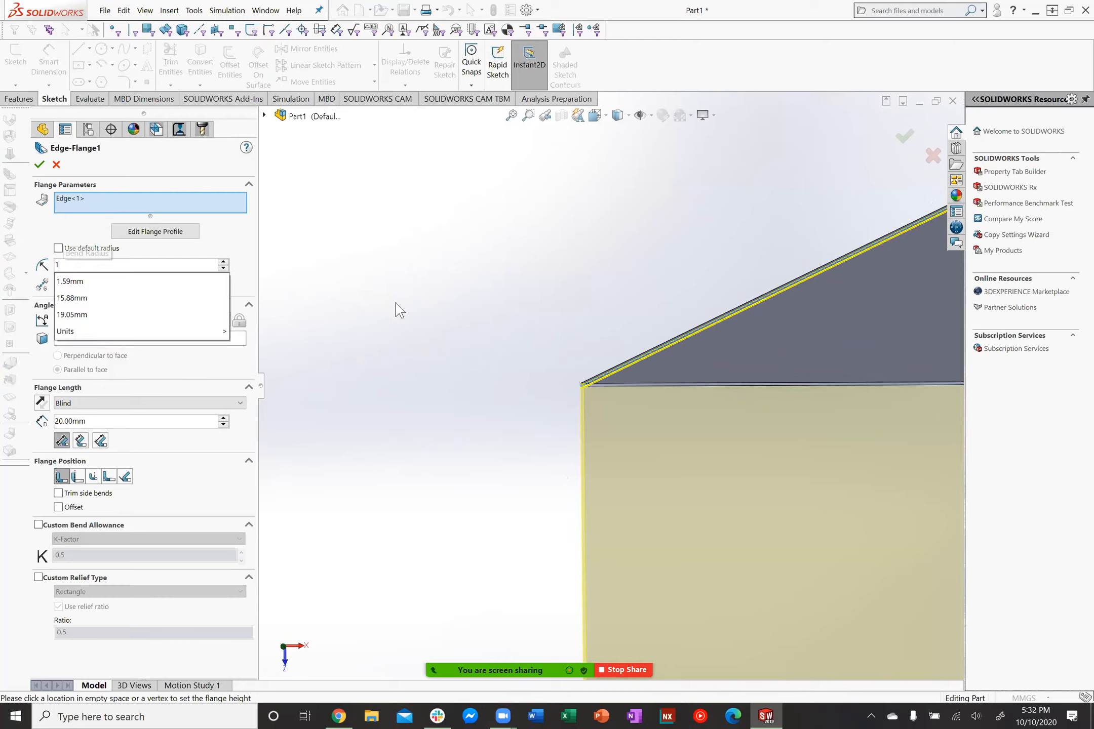
text(/8)
key(Return)
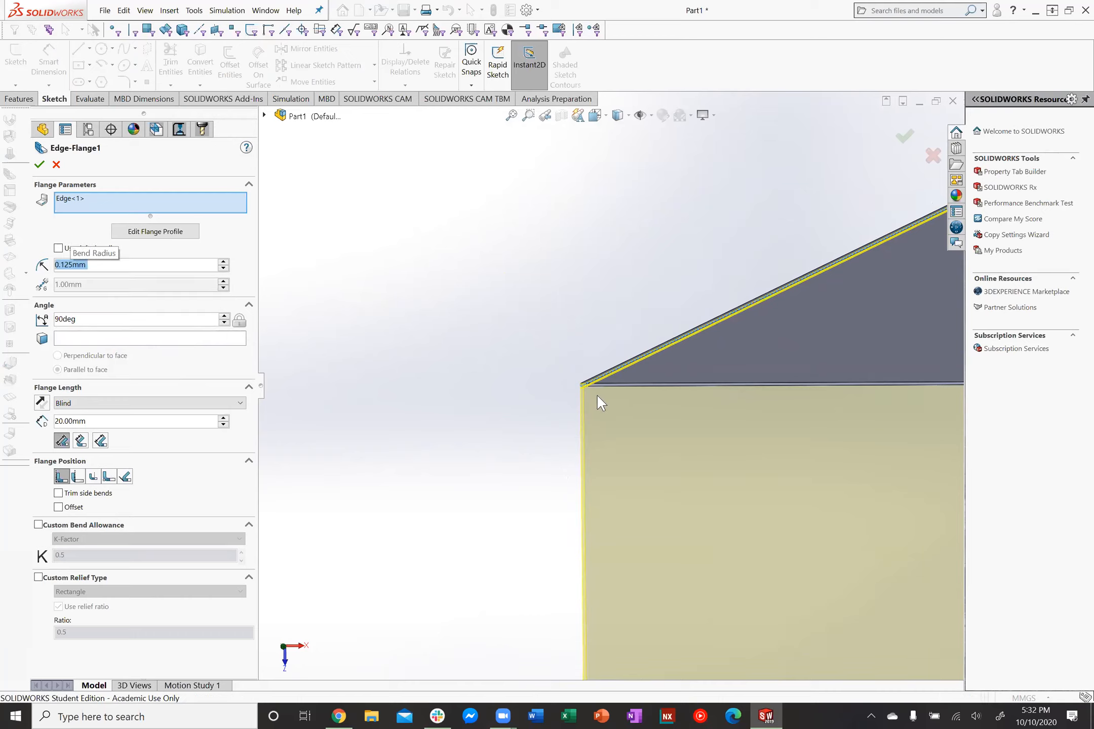
click(40, 166)
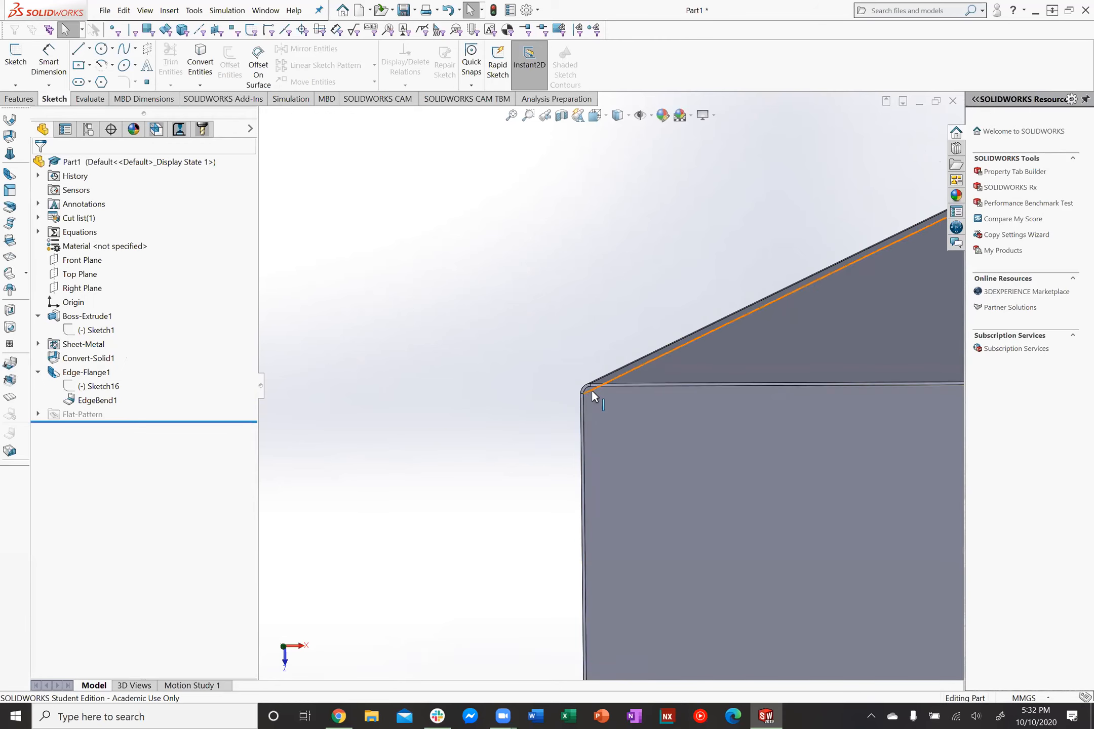
Try to set the edge flange's bend radius to 1/8 in (3.175 mm)
scroll(606, 394, down, 1)
scroll(605, 393, down, 1)
right_click(76, 368)
click(88, 333)
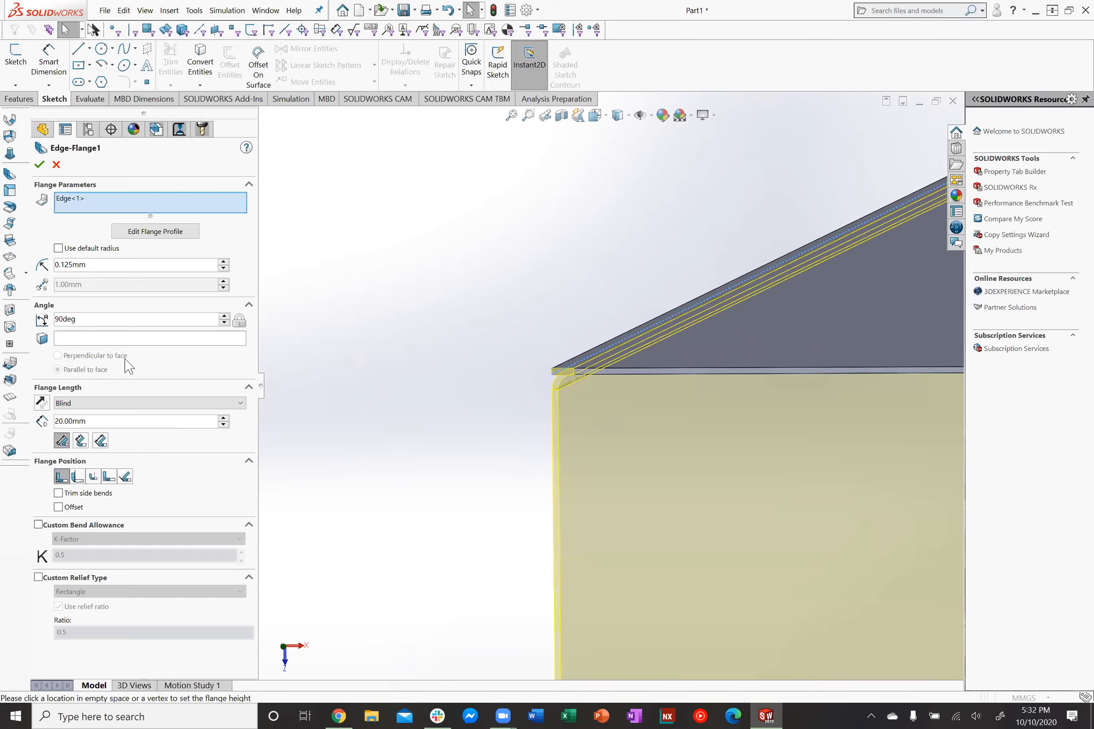
mouse_move(69, 265)
mouse_down()
mouse_move(92, 266)
mouse_move(51, 272)
mouse_up()
text(1/8in)
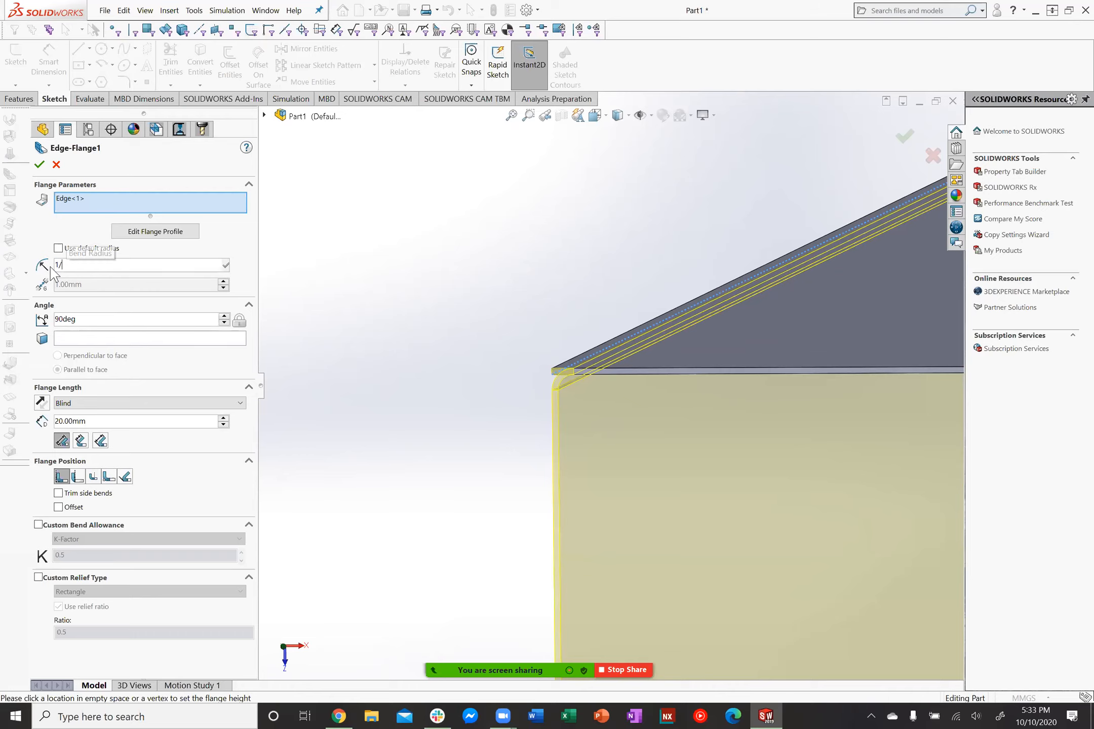
key(Return)
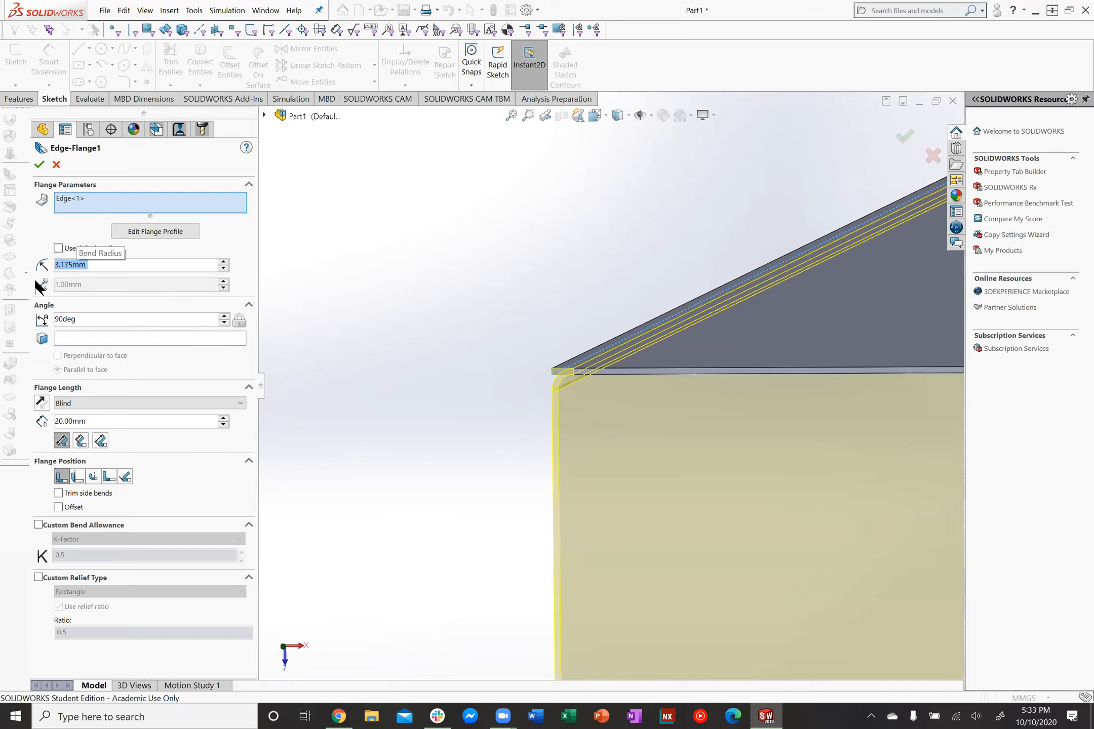
click(39, 164)
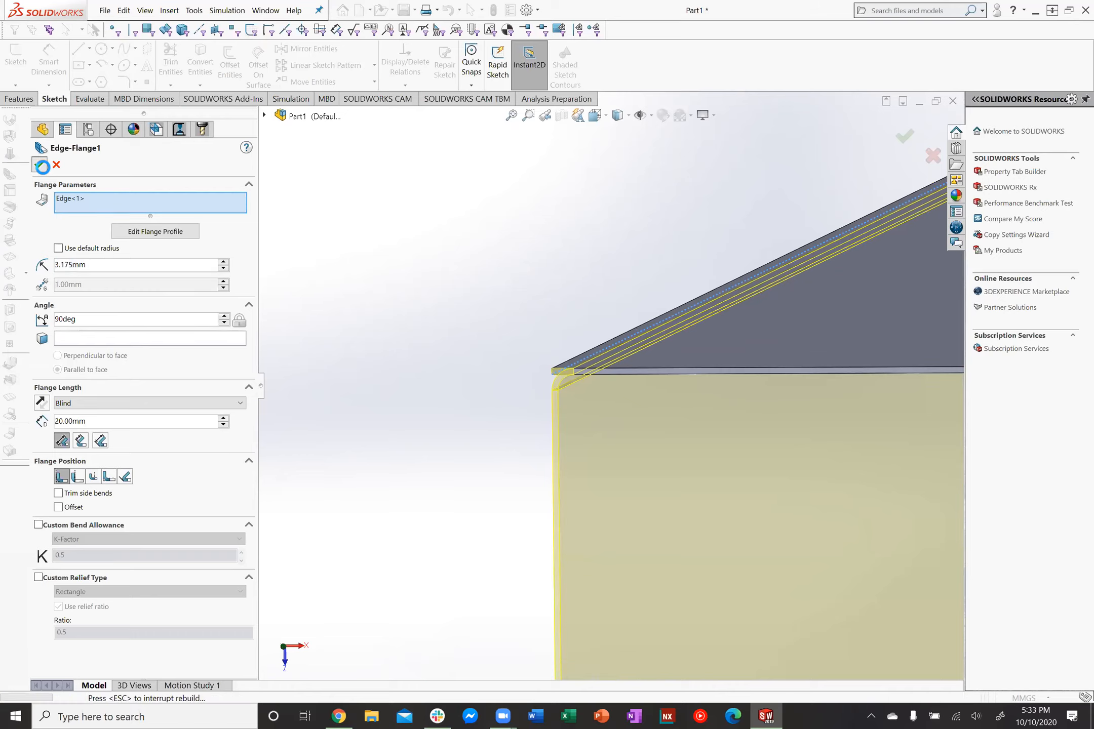
middle_drag(596, 380, 571, 366)
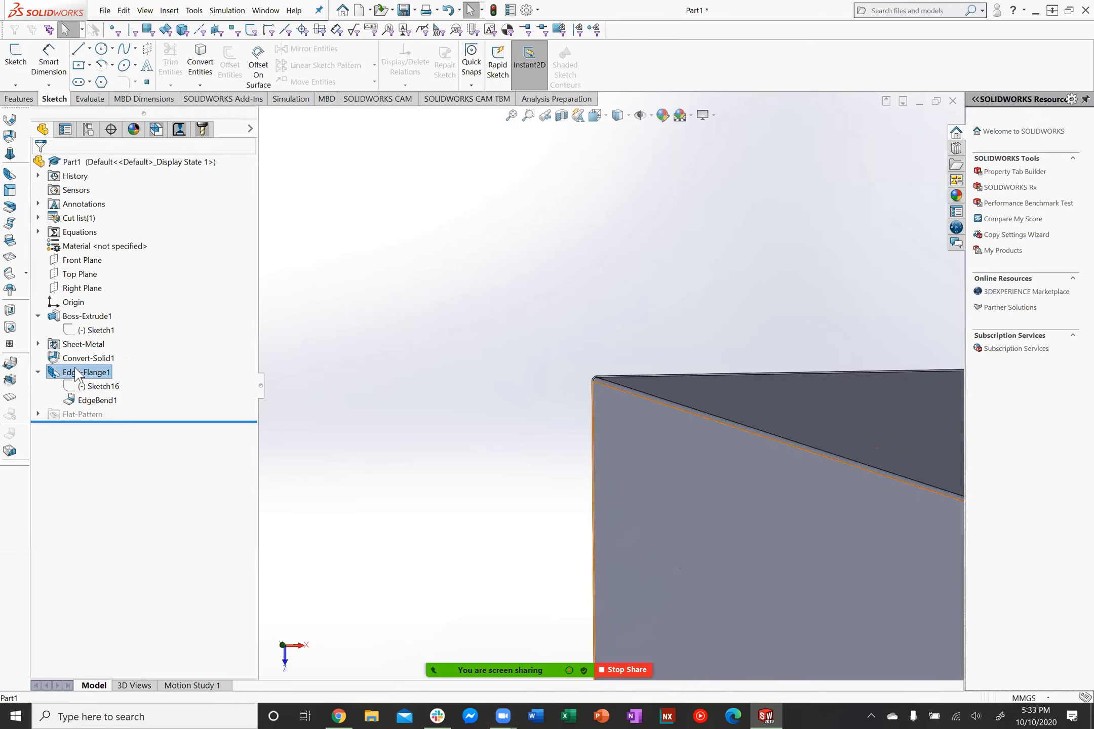
Edit the edge flange to use a custom Rectangle relief type with a relief ratio of 0.5
right_click(75, 373)
click(82, 335)
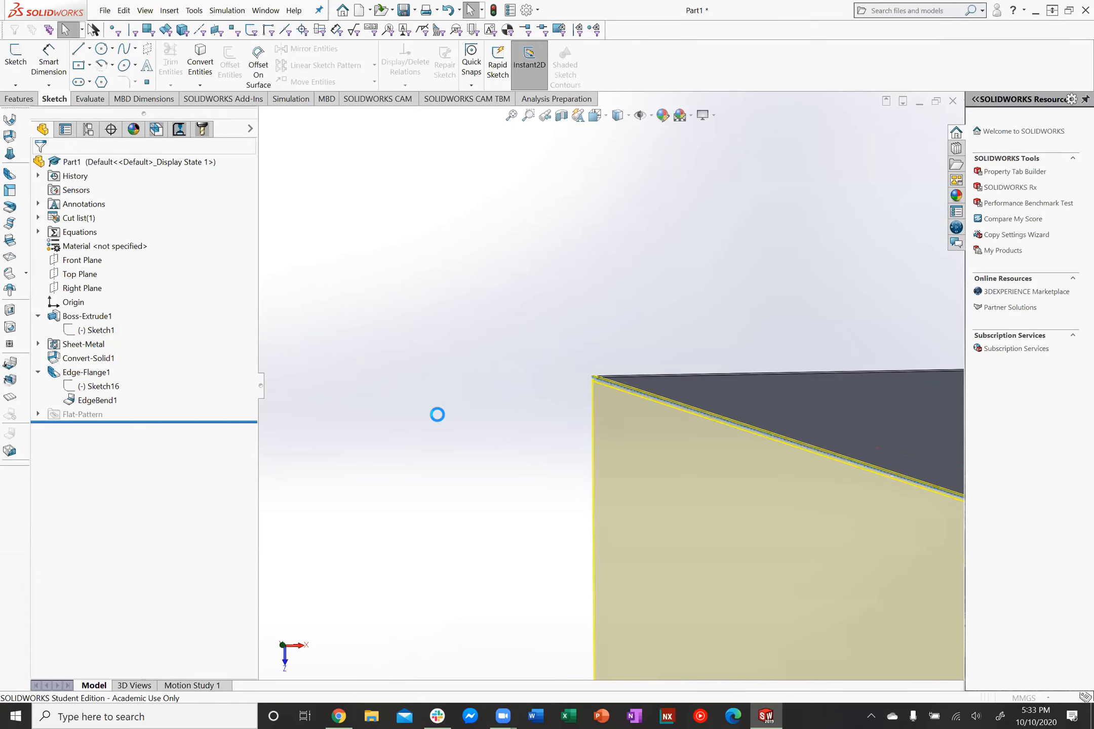
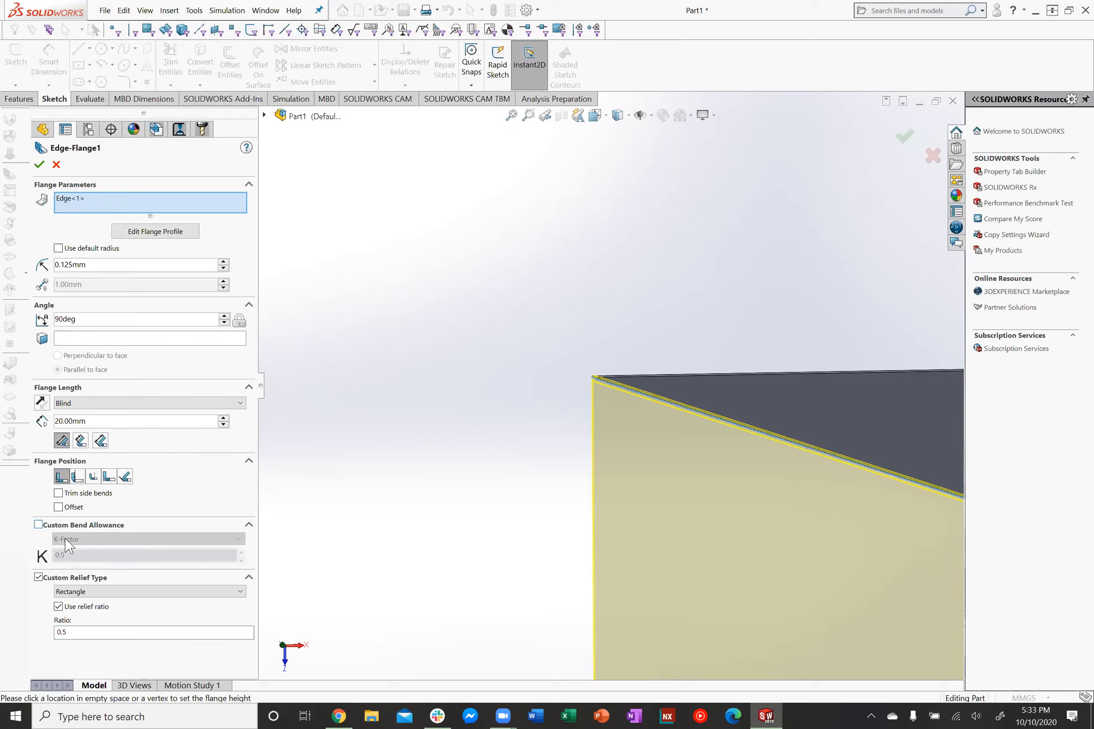
middle_drag(580, 430, 568, 445)
scroll(567, 446, up, 6)
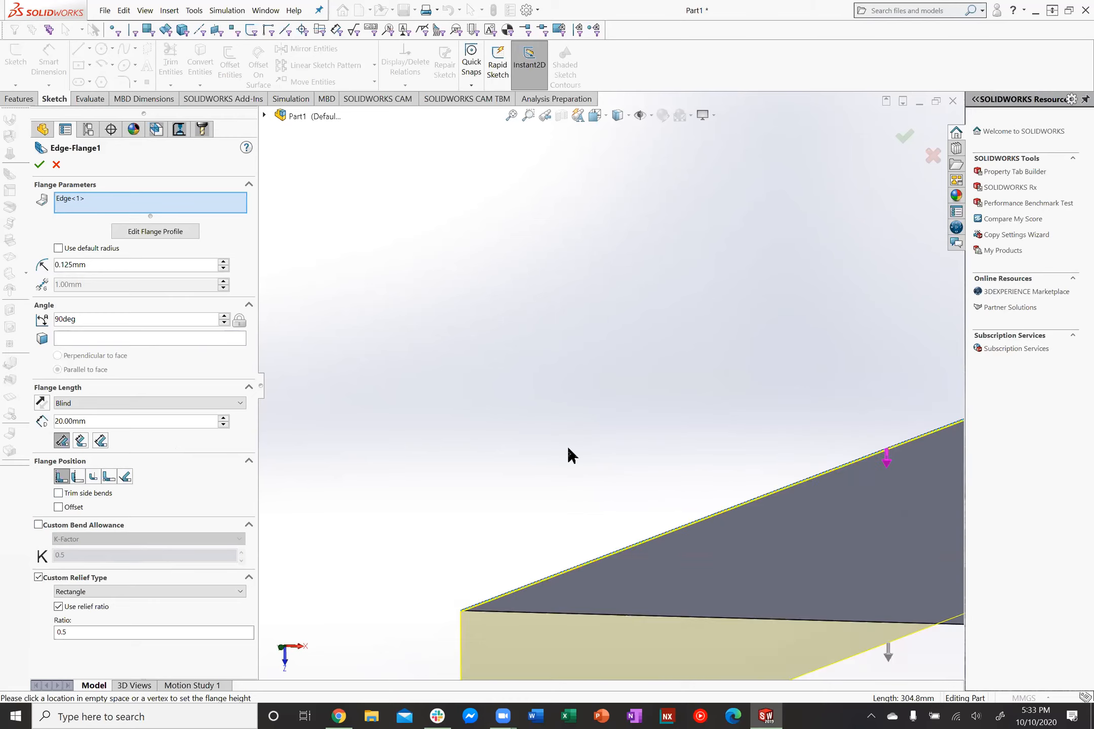
scroll(554, 493, down, 2)
scroll(549, 471, down, 4)
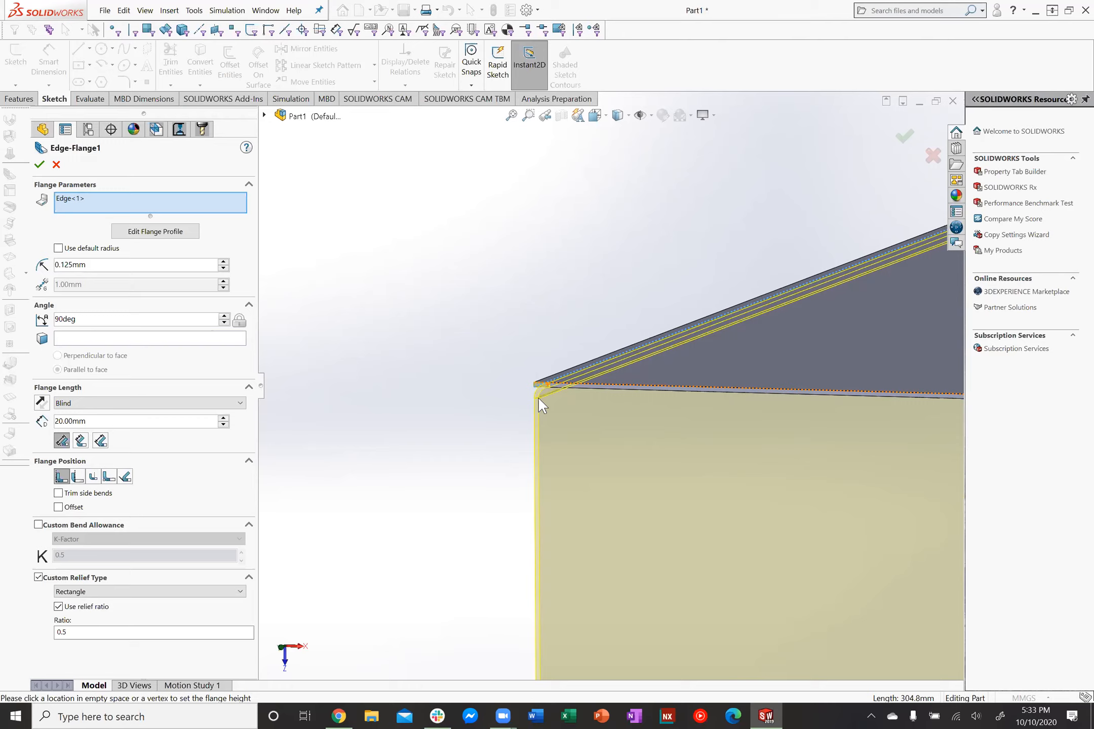
Try a custom bend allowance on the edge flange with the K-Factor and Bend Deduction methods
click(38, 525)
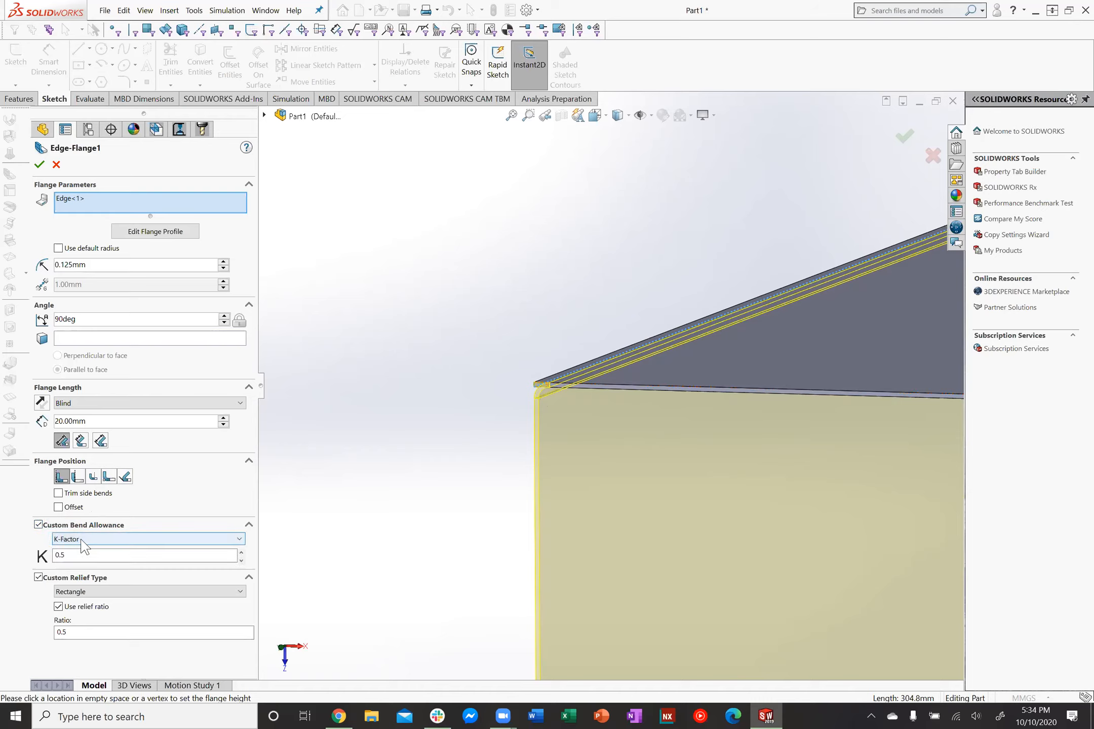
click(90, 542)
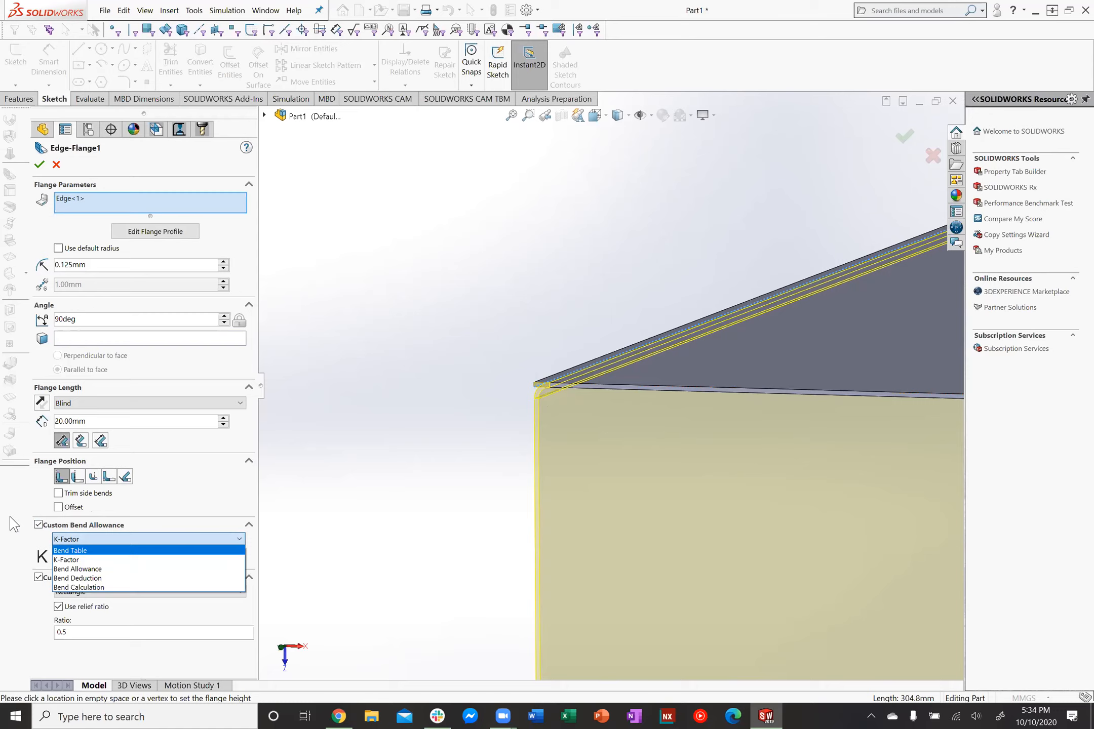
click(130, 559)
click(149, 540)
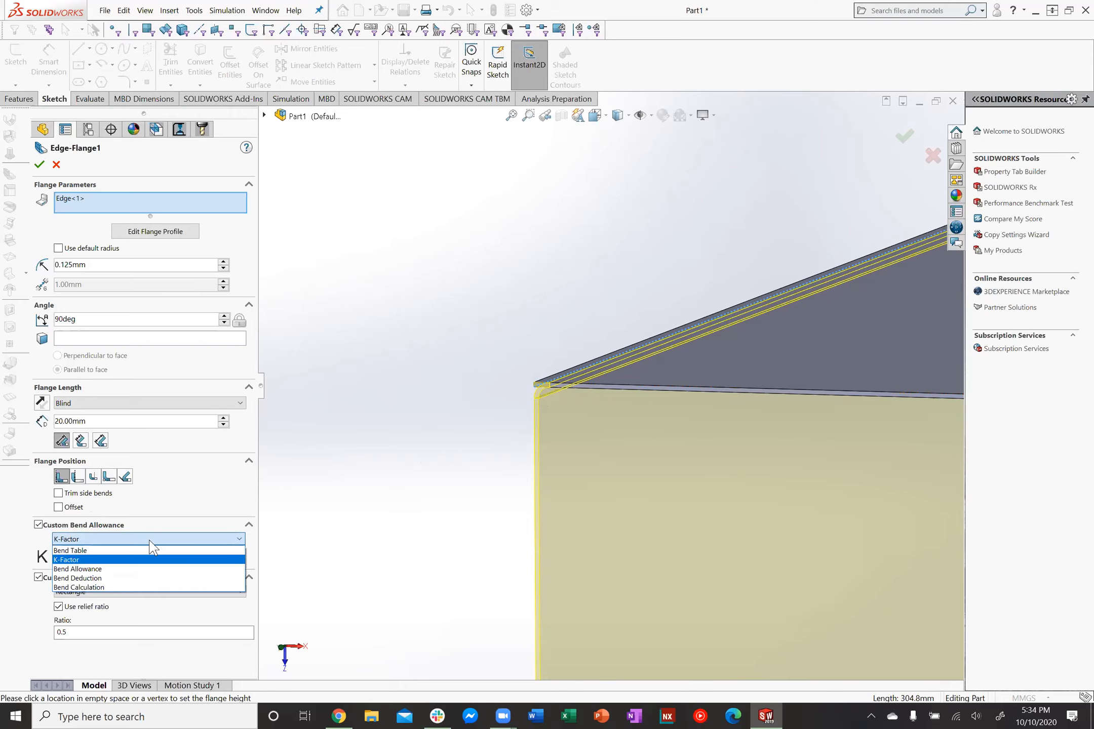
click(117, 583)
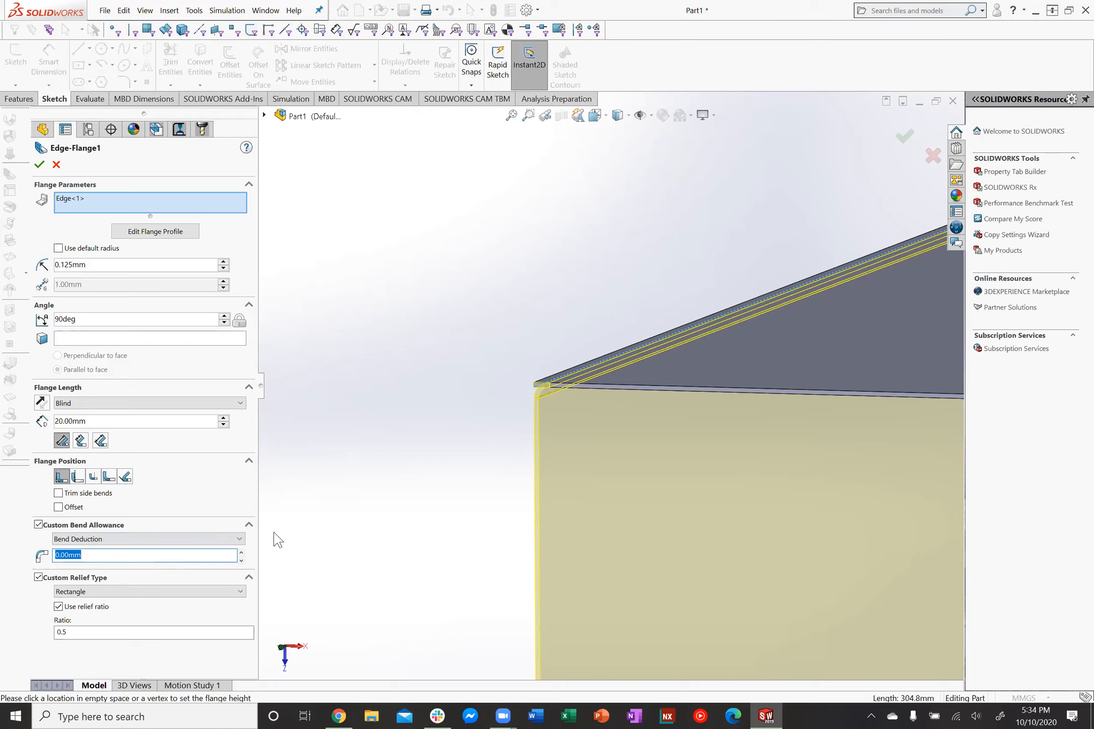
Turn off the custom bend allowance and accept the edge flange changes
click(38, 525)
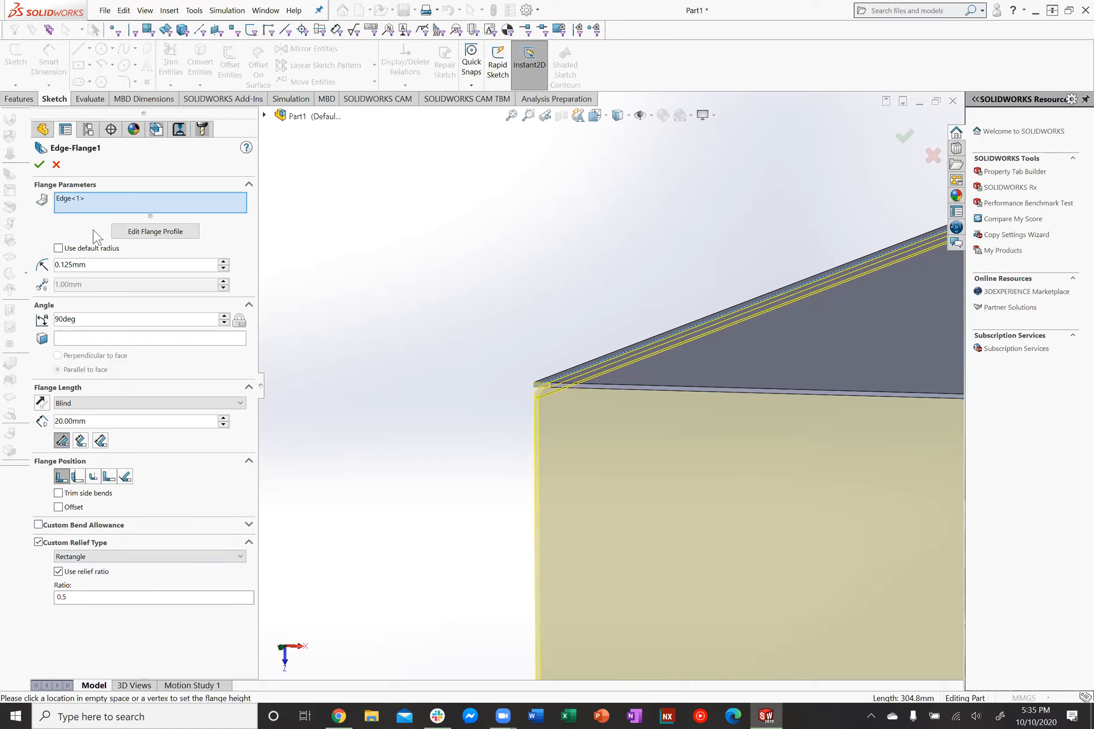
click(40, 164)
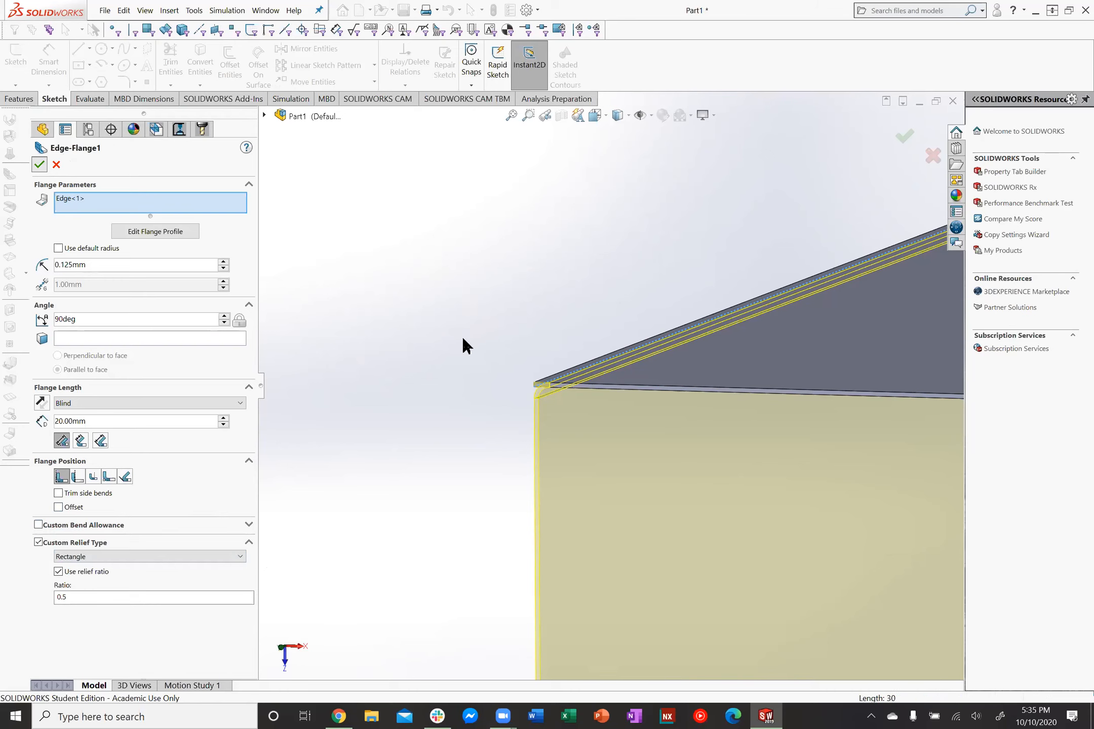
middle_drag(533, 327, 637, 385)
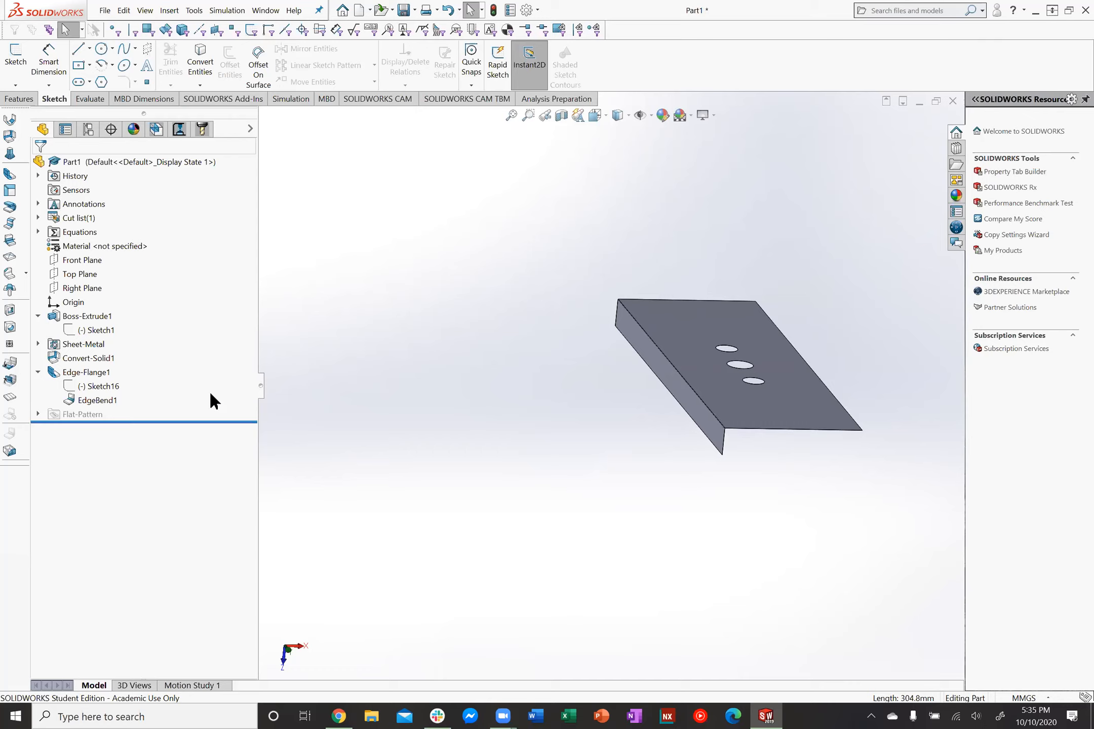
Start a sketch on the outer face of the edge flange, viewed face-on
right_click(101, 388)
click(596, 398)
middle_drag(596, 398, 623, 391)
key(space)
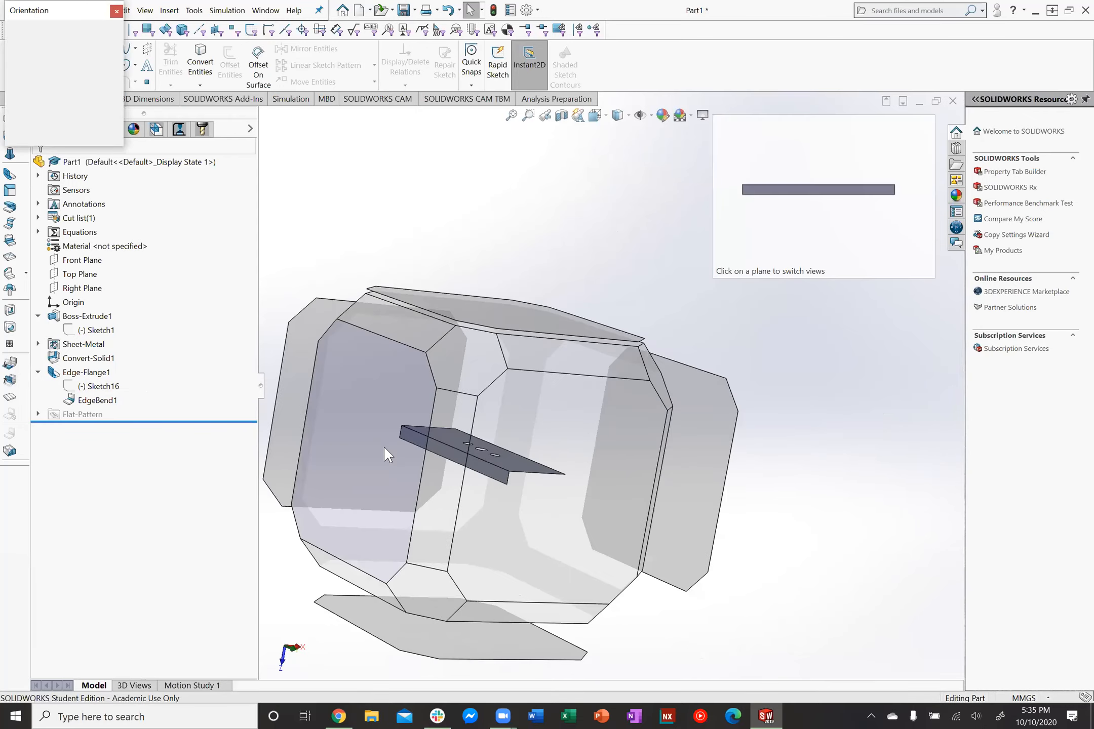
click(387, 454)
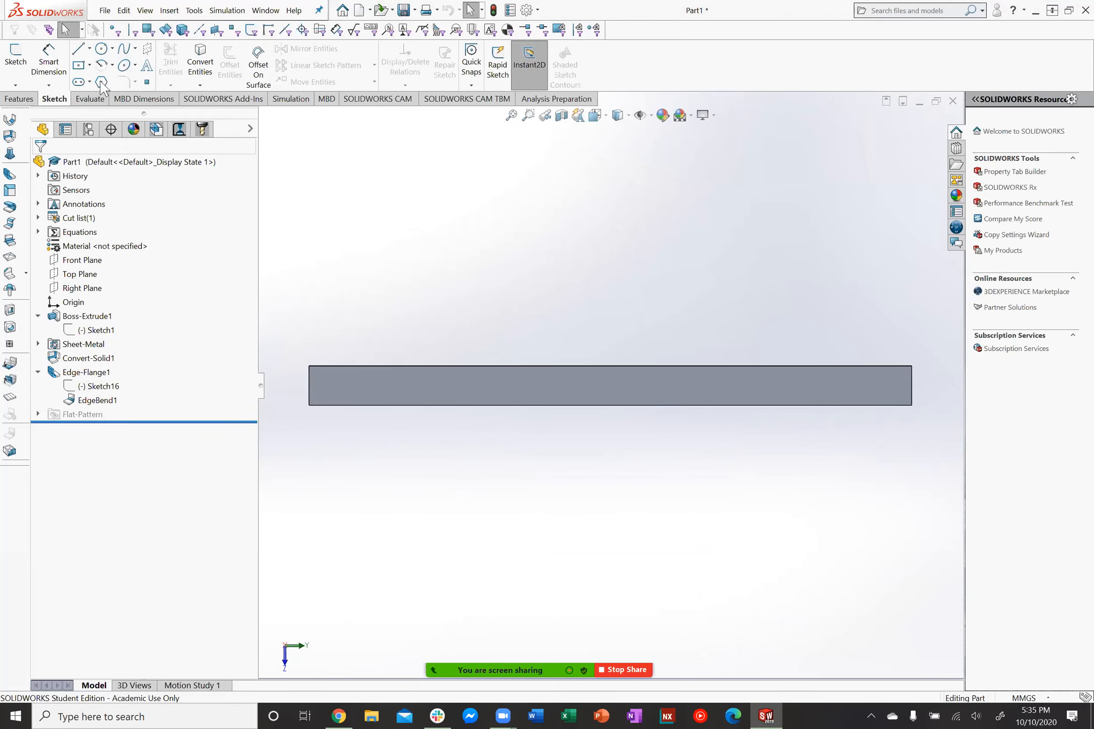
click(15, 53)
click(481, 391)
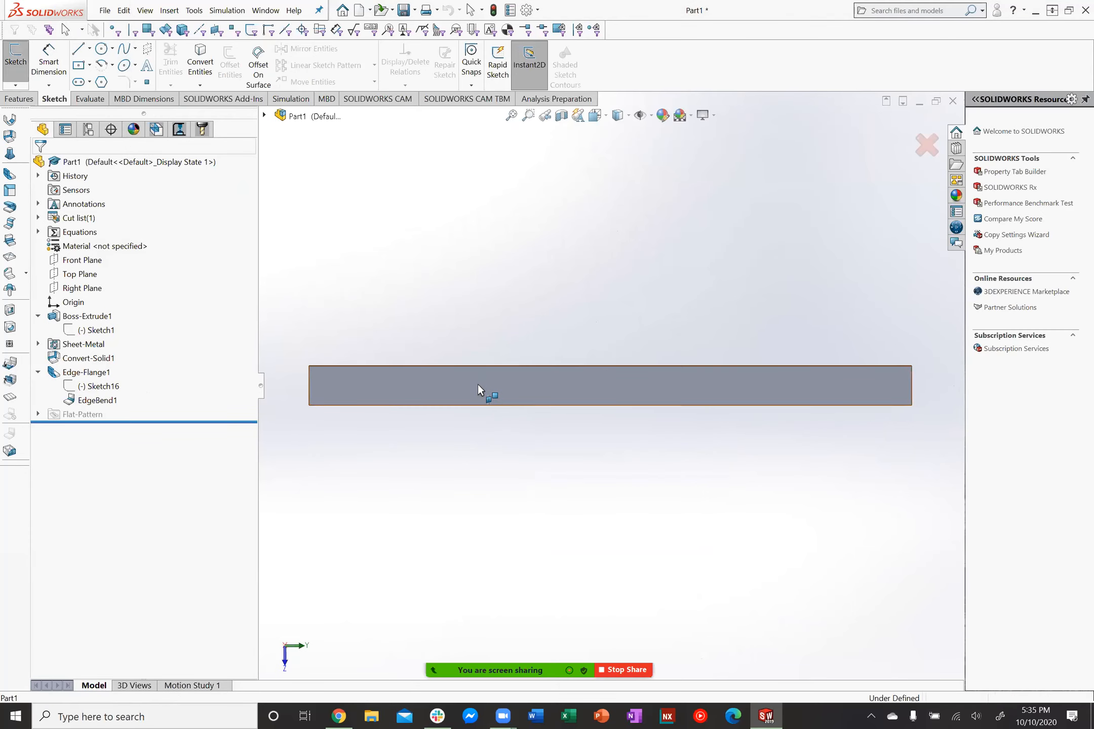
click(89, 68)
click(121, 83)
scroll(425, 356, up, 7)
scroll(499, 405, down, 1)
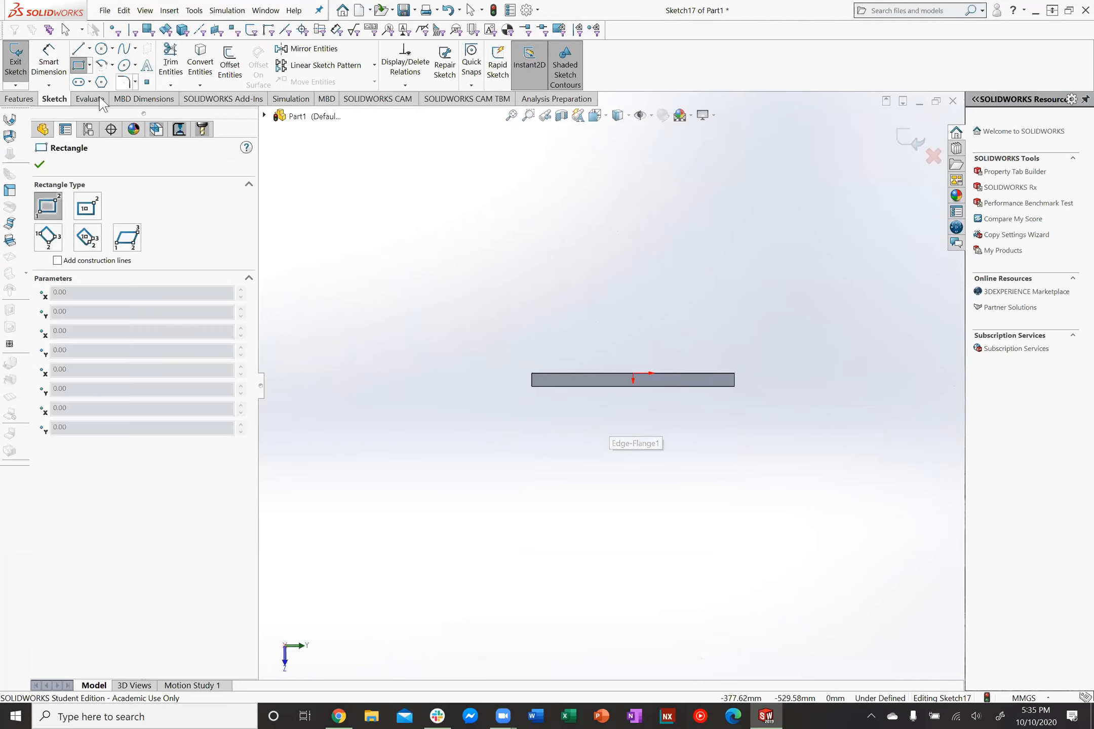
click(100, 64)
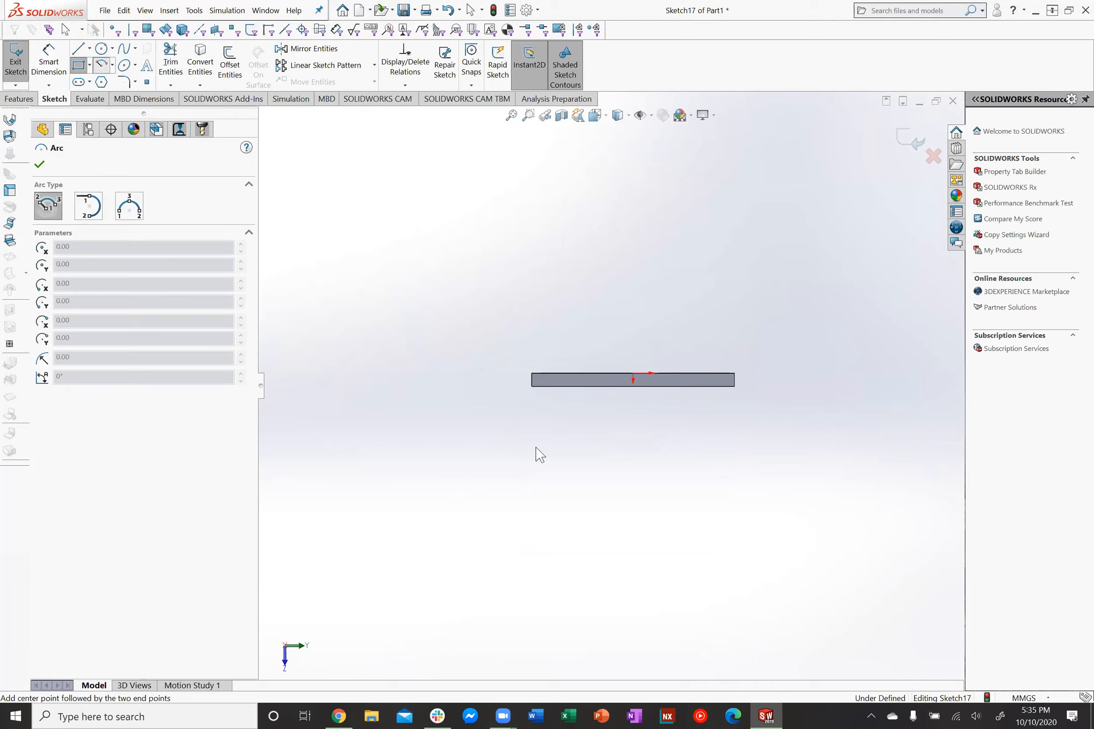
click(532, 386)
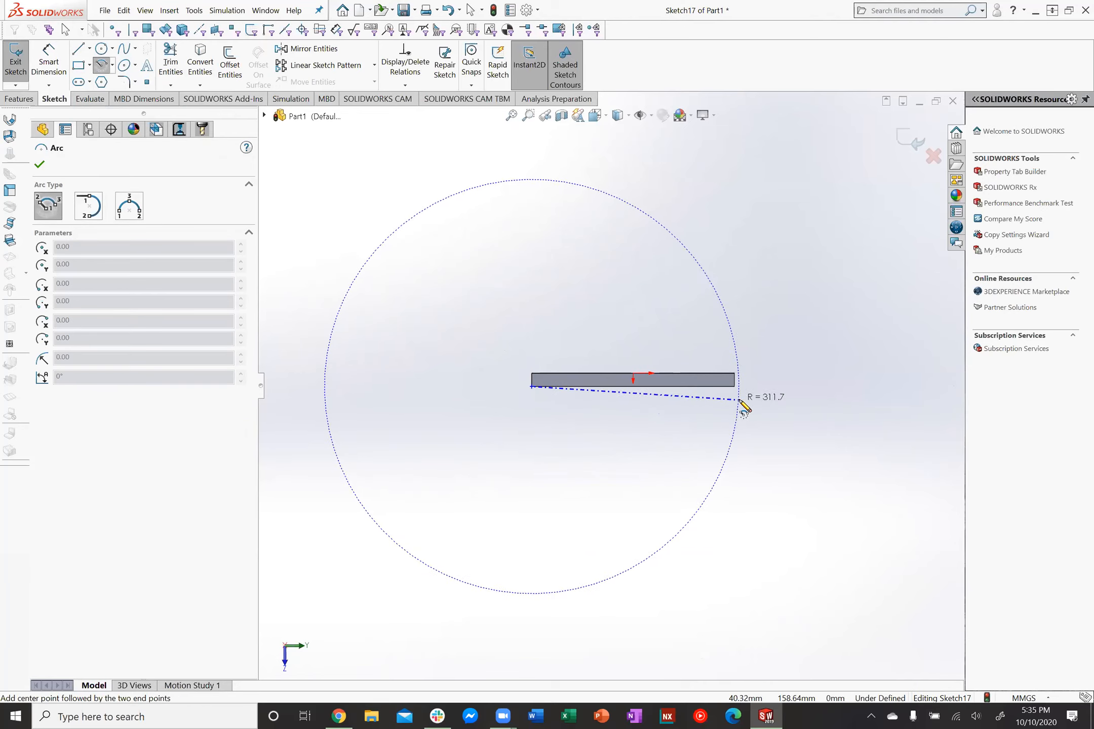
key(Escape)
key(Escape)
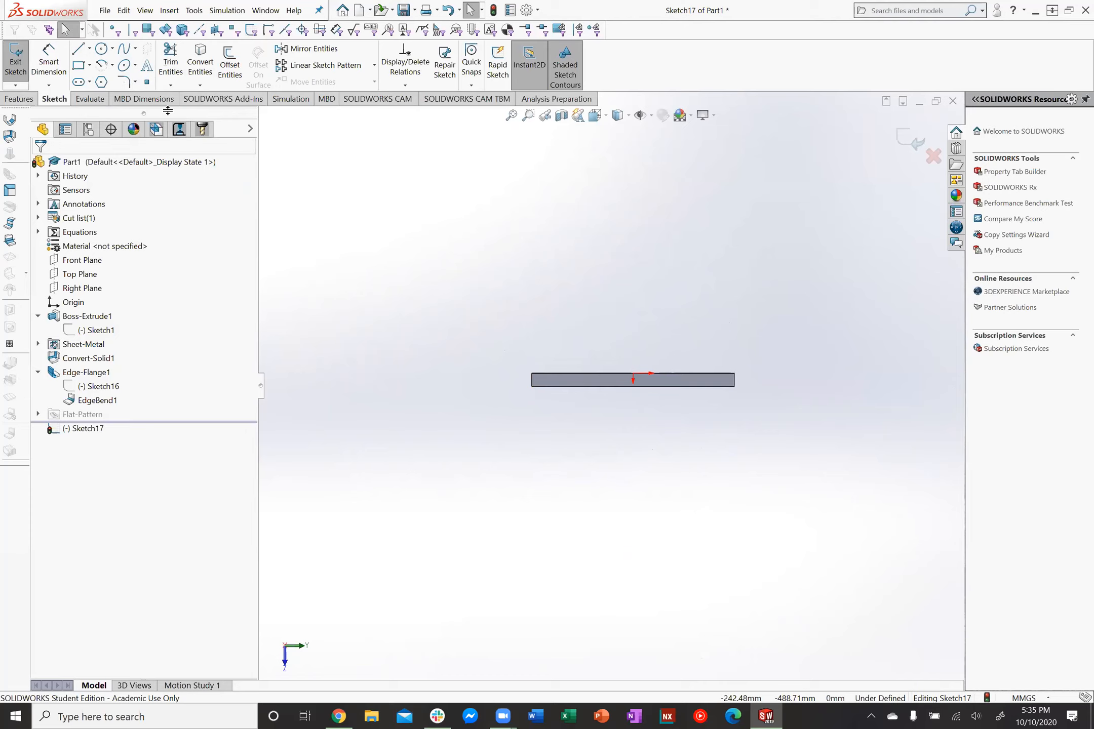
Sketch a downward 180° three-point arc with 152.4 mm radius between the flange's two lower corners and close the sketch
click(112, 65)
click(126, 114)
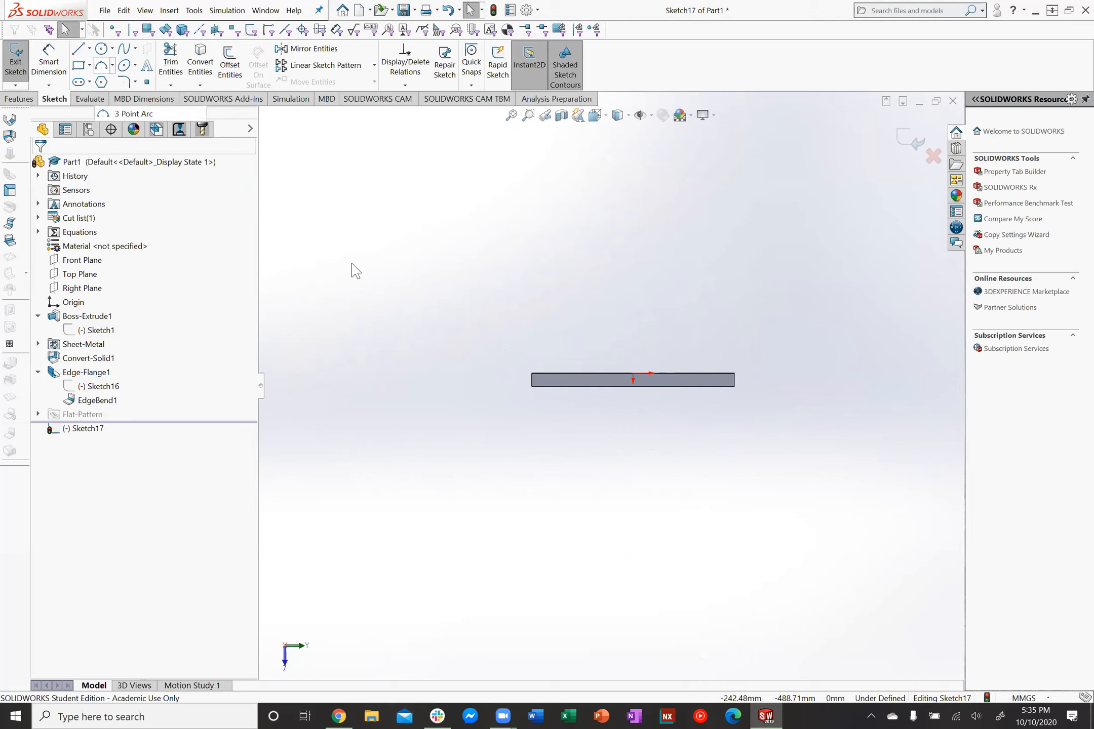
click(532, 387)
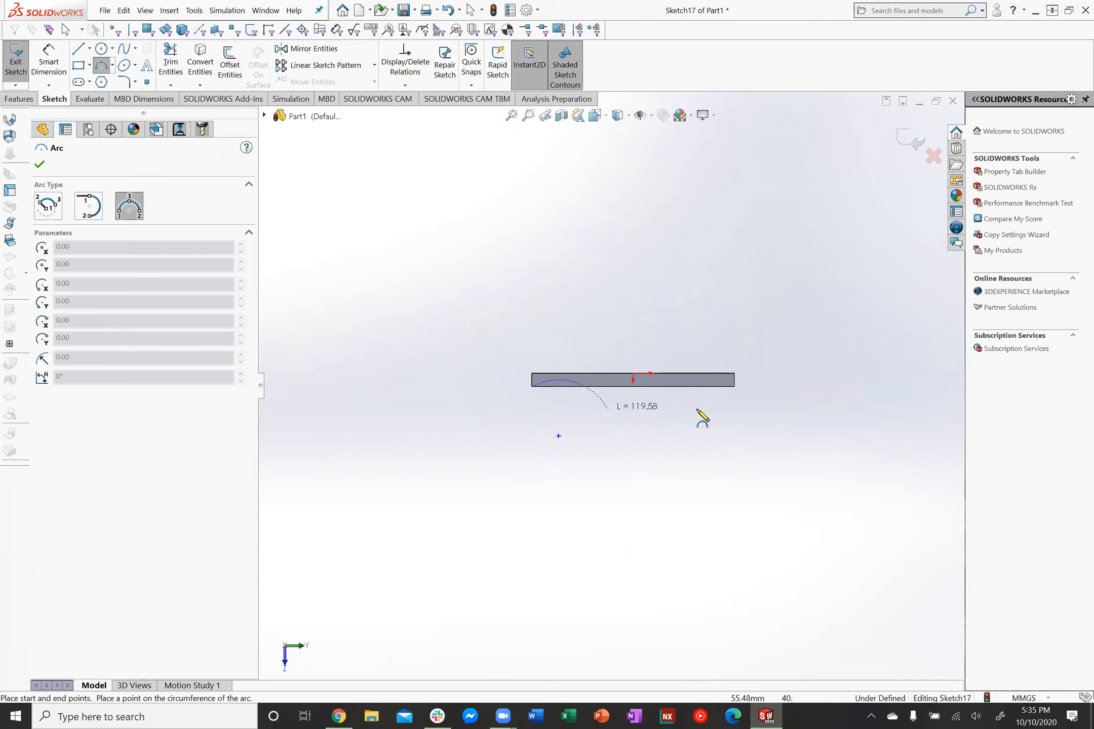
click(734, 387)
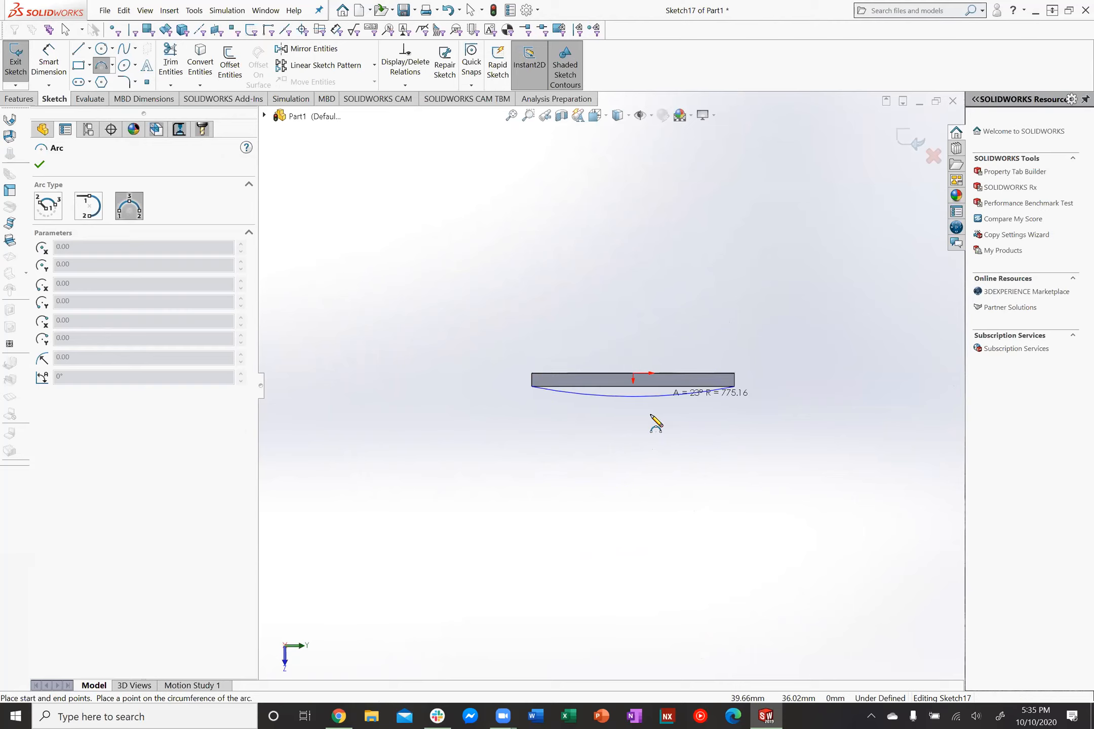
click(639, 489)
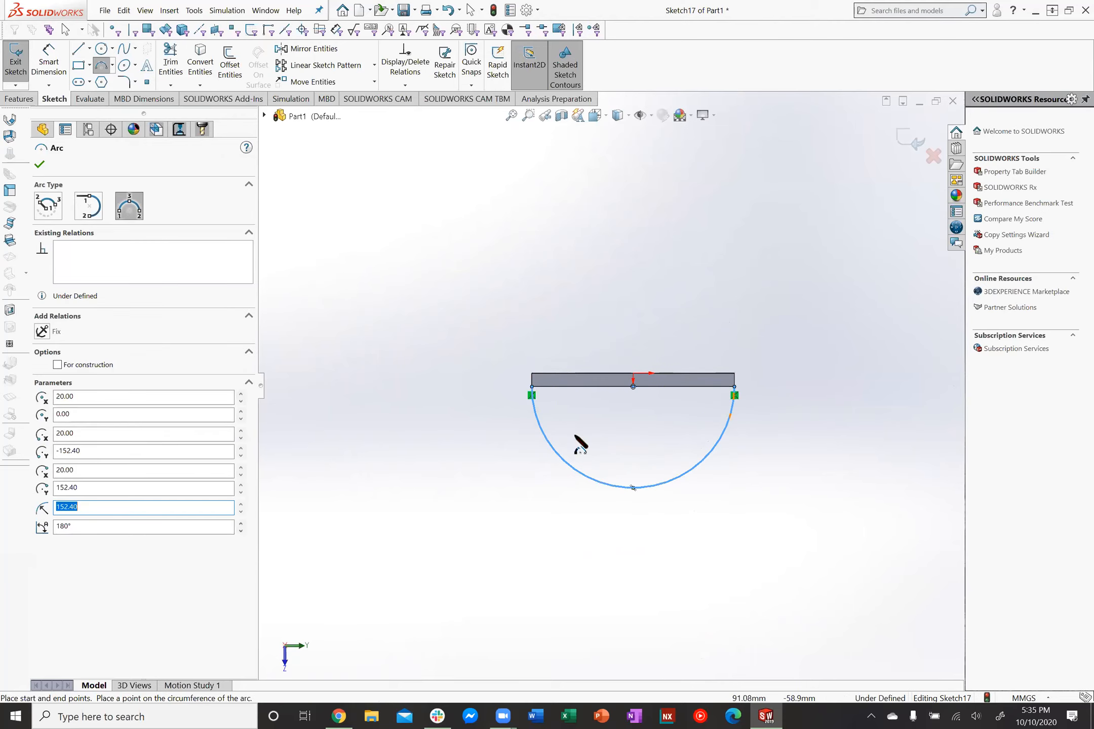
click(39, 165)
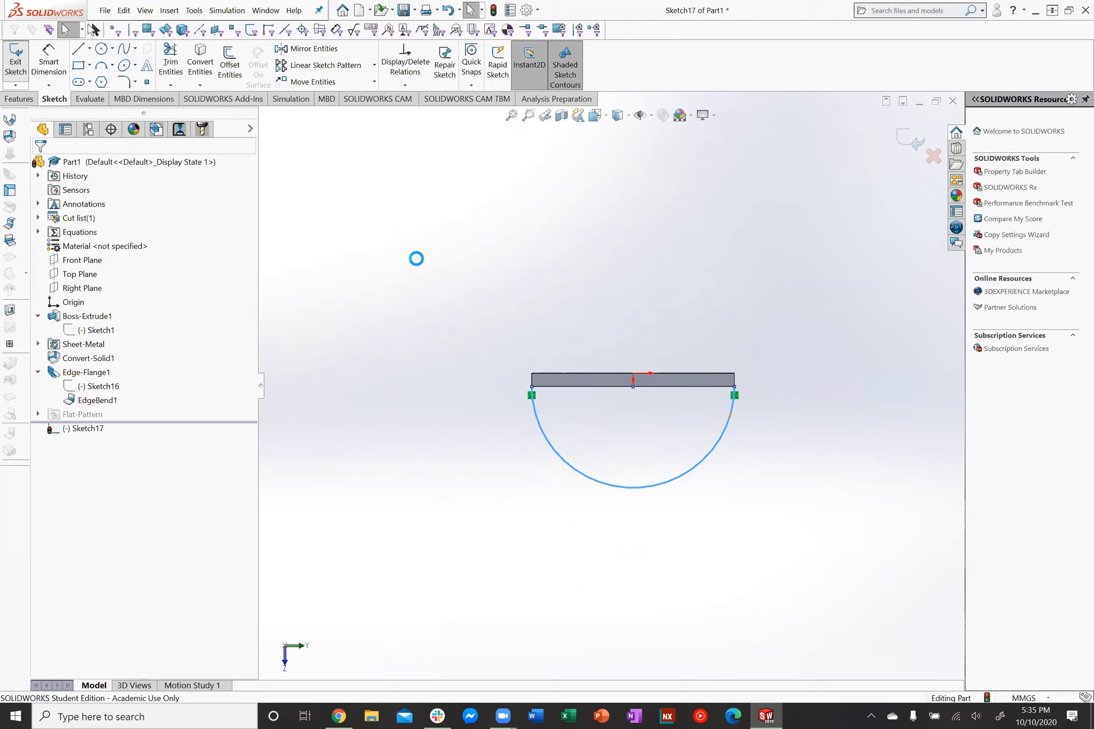
mouse_move(450, 348)
middle_down()
mouse_move(640, 444)
mouse_move(585, 471)
middle_up()
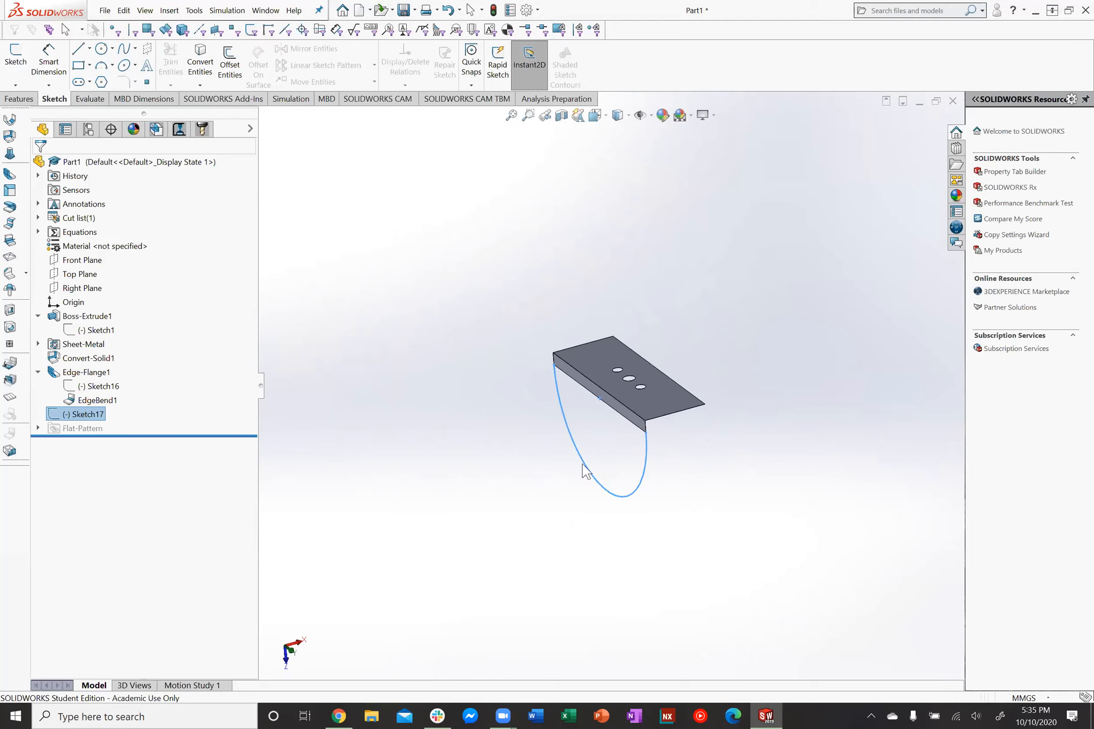
Extrude the half-circle 0.05 mm, closing it with the model edges and reversing the direction so it aligns with the flange thickness
click(23, 98)
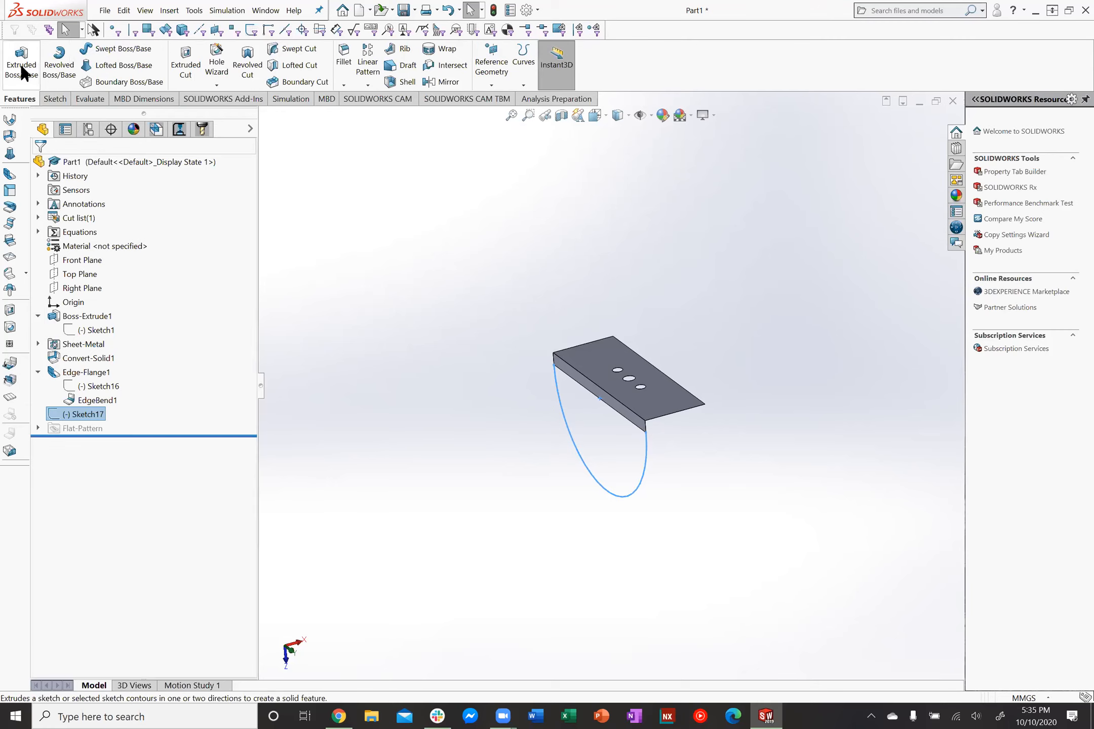
click(19, 63)
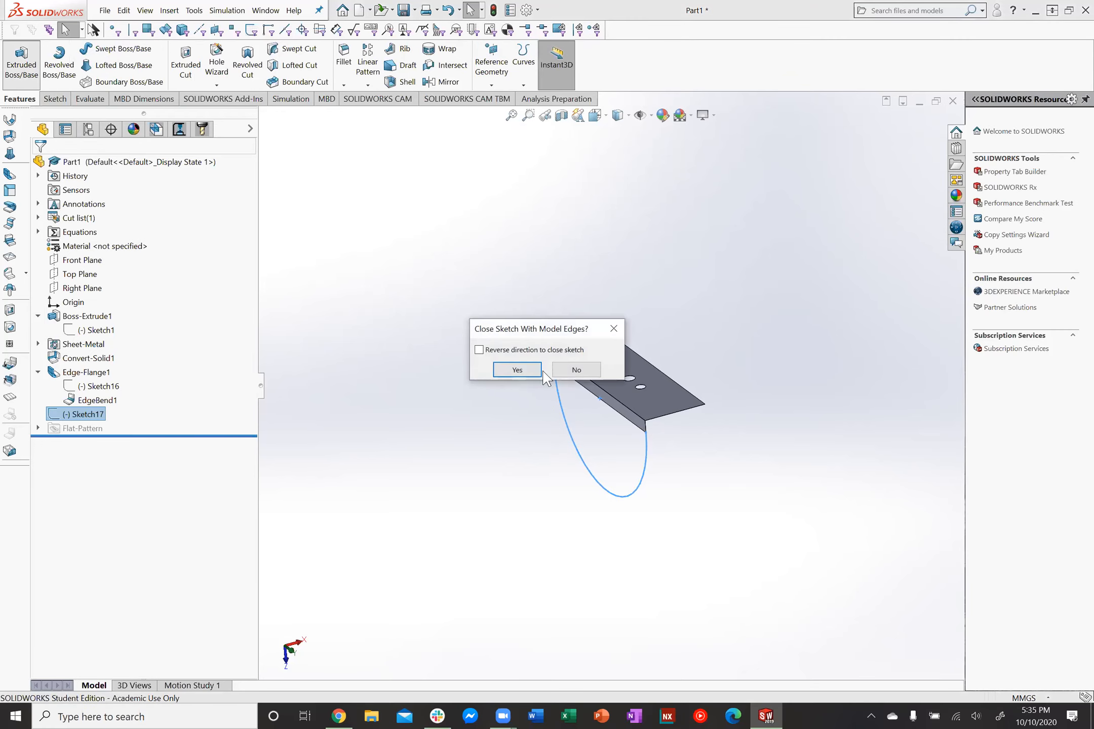
click(517, 370)
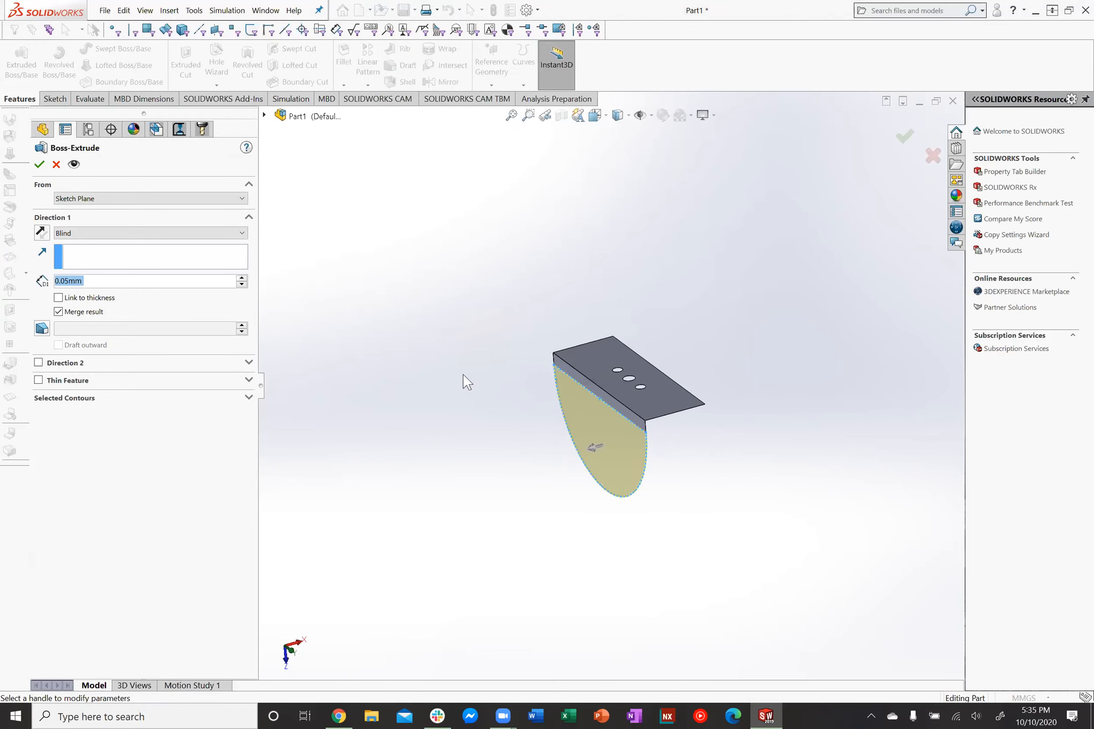
scroll(620, 438, down, 10)
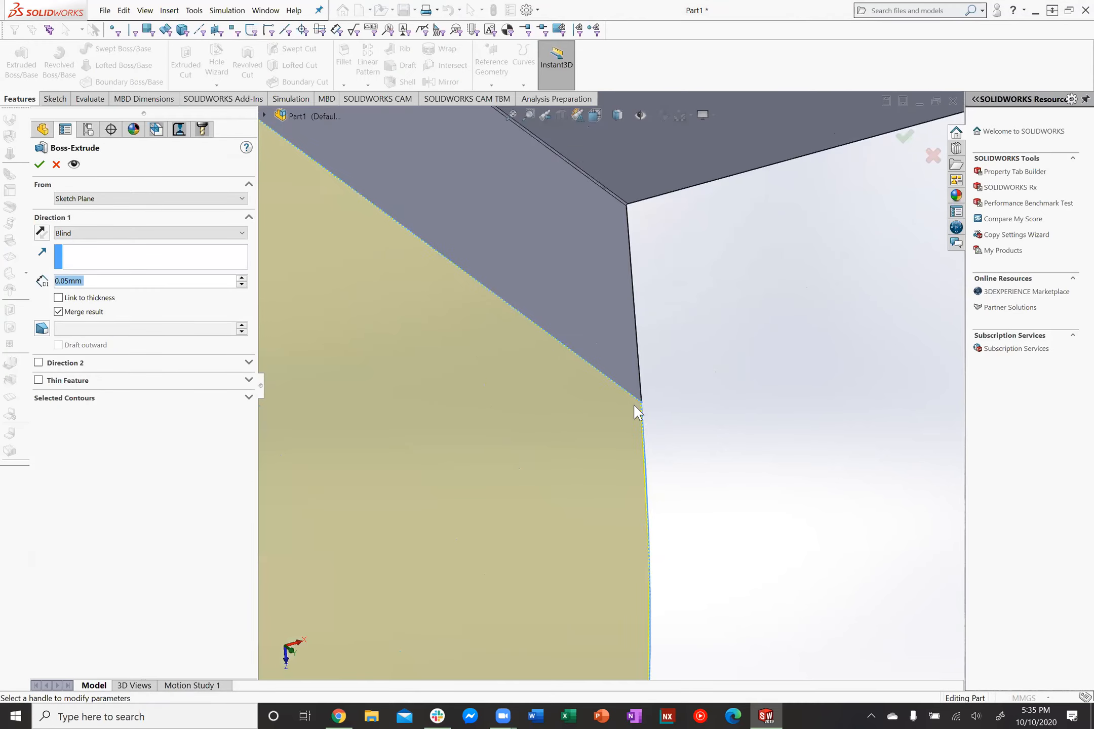
scroll(645, 402, down, 5)
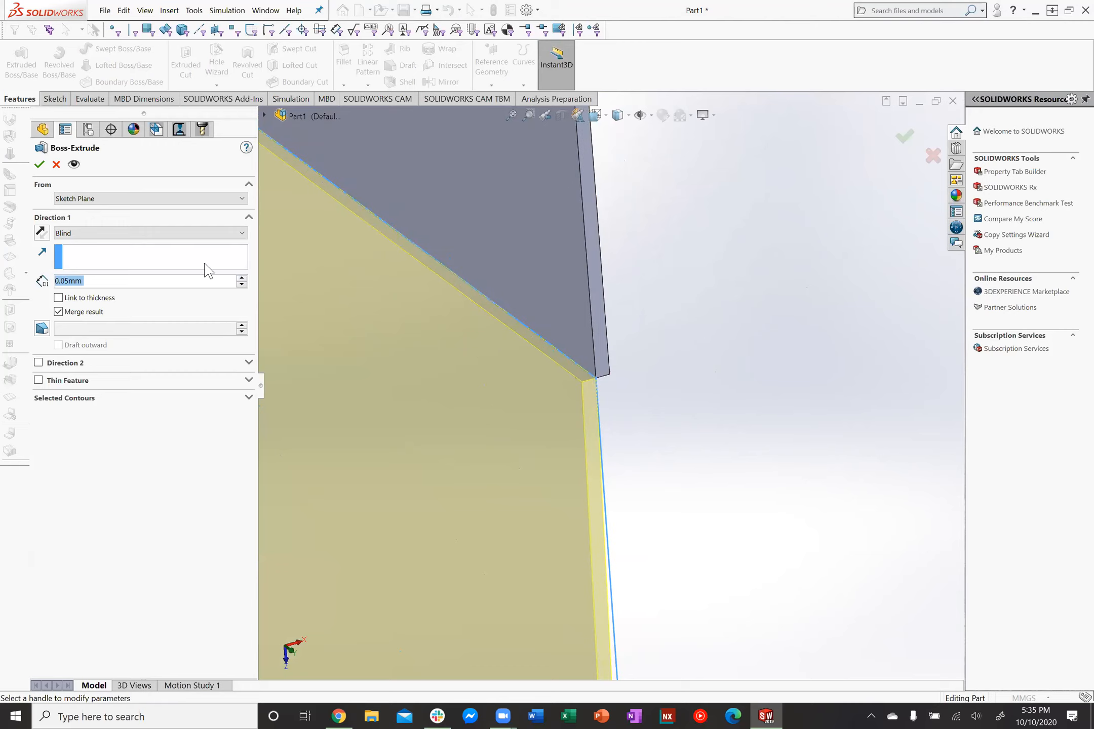
click(42, 232)
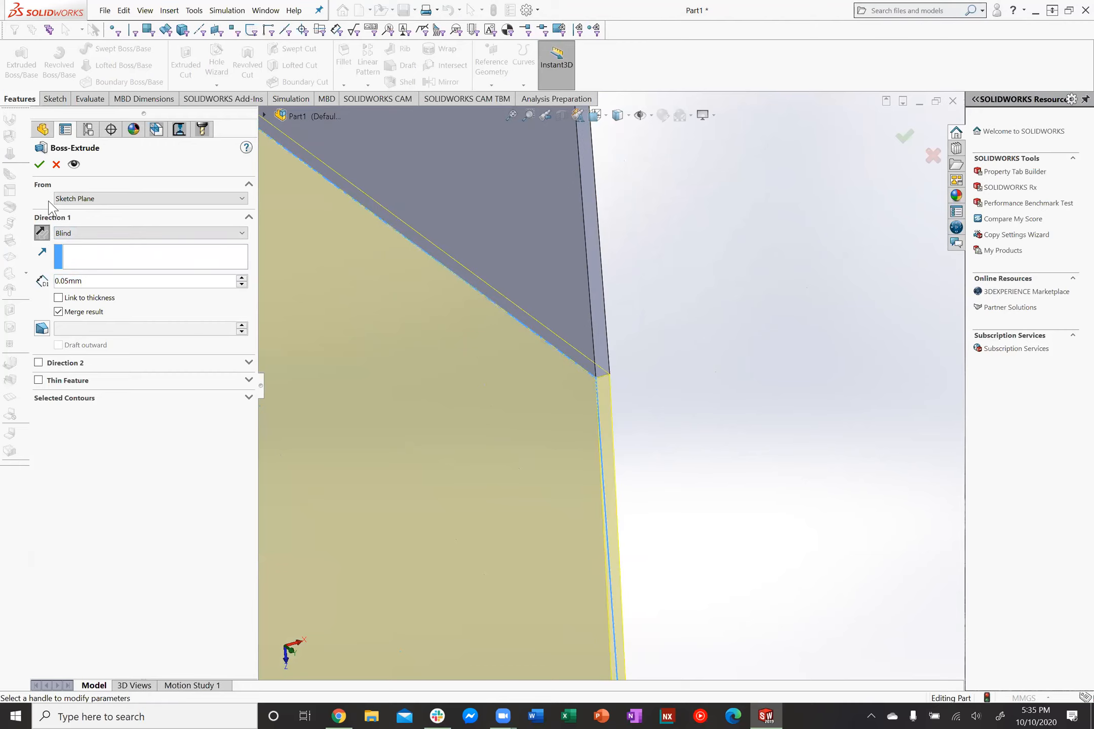
click(40, 166)
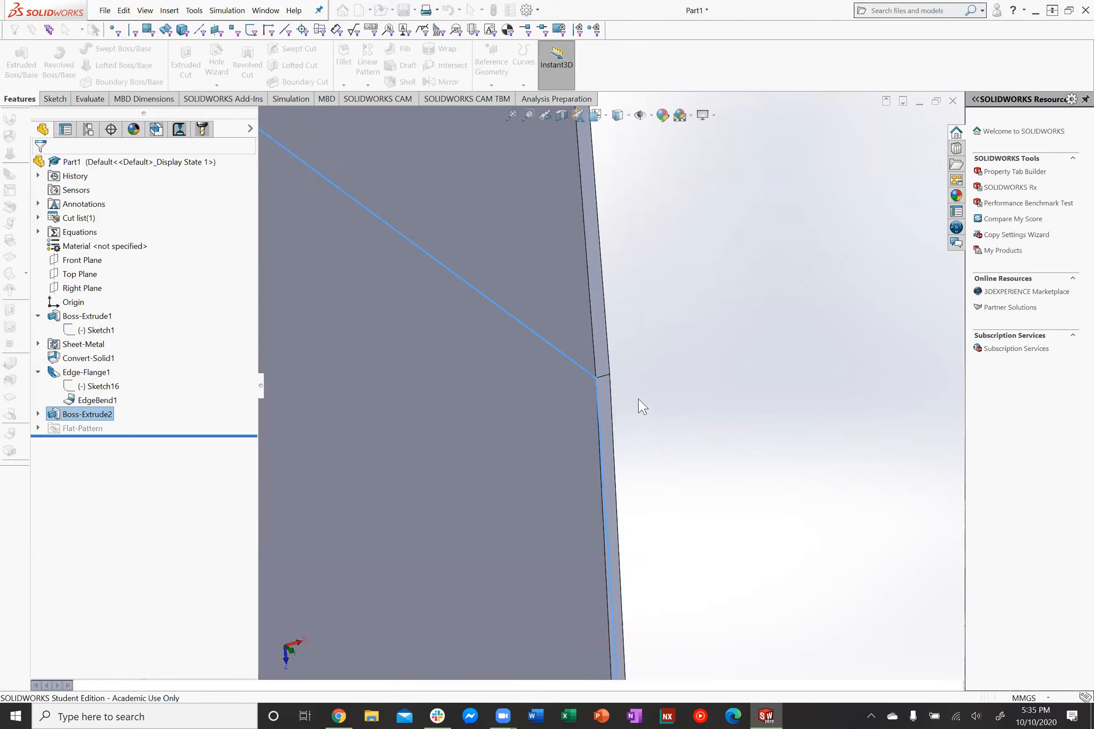
Sketch a circle of about 21 mm radius on the half-round face, centred horizontally below the flange
click(689, 436)
middle_drag(690, 435, 705, 433)
scroll(704, 433, up, 2)
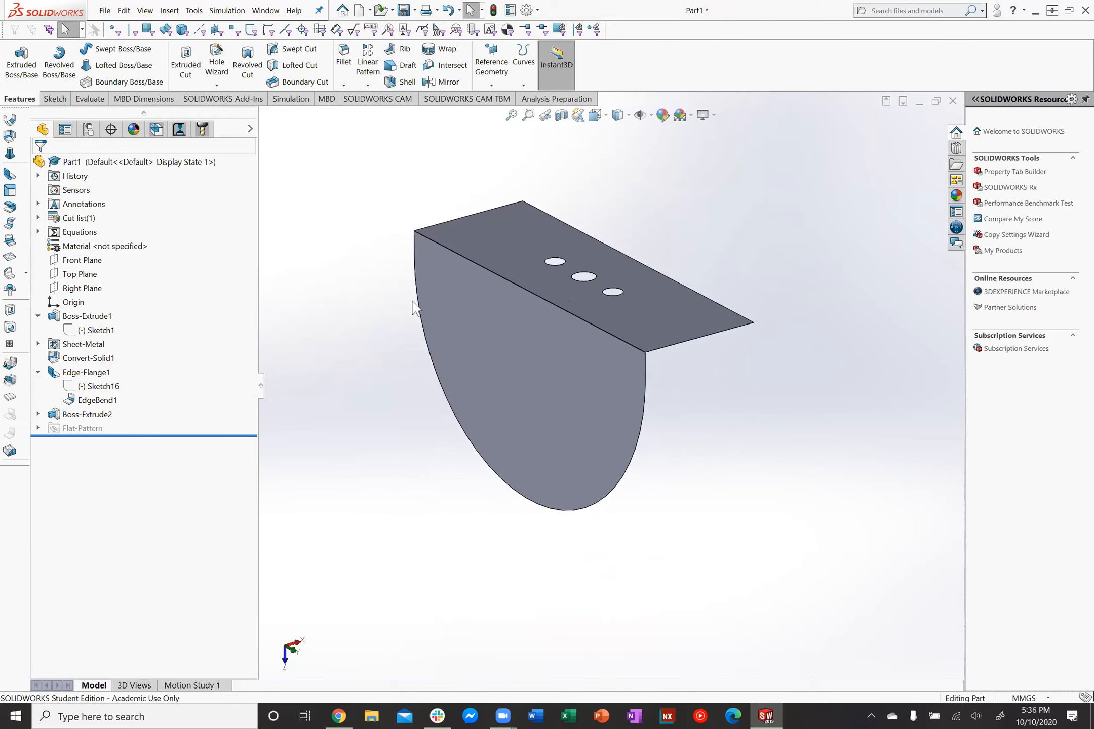
click(56, 100)
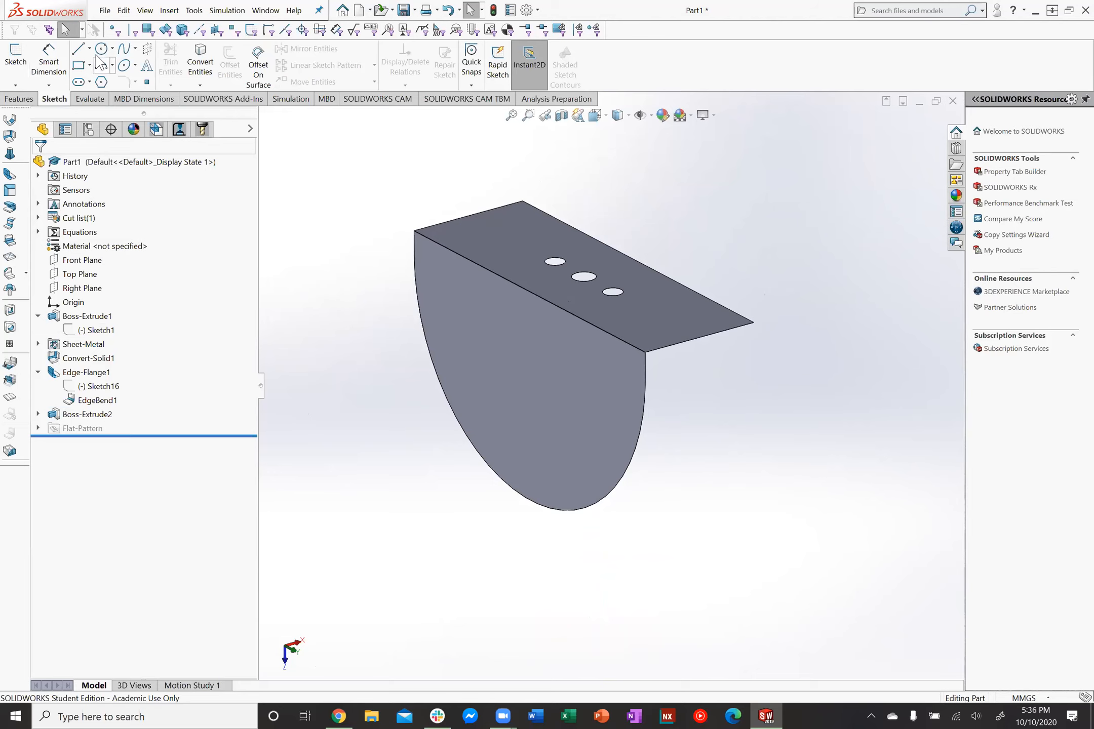
click(15, 56)
click(488, 359)
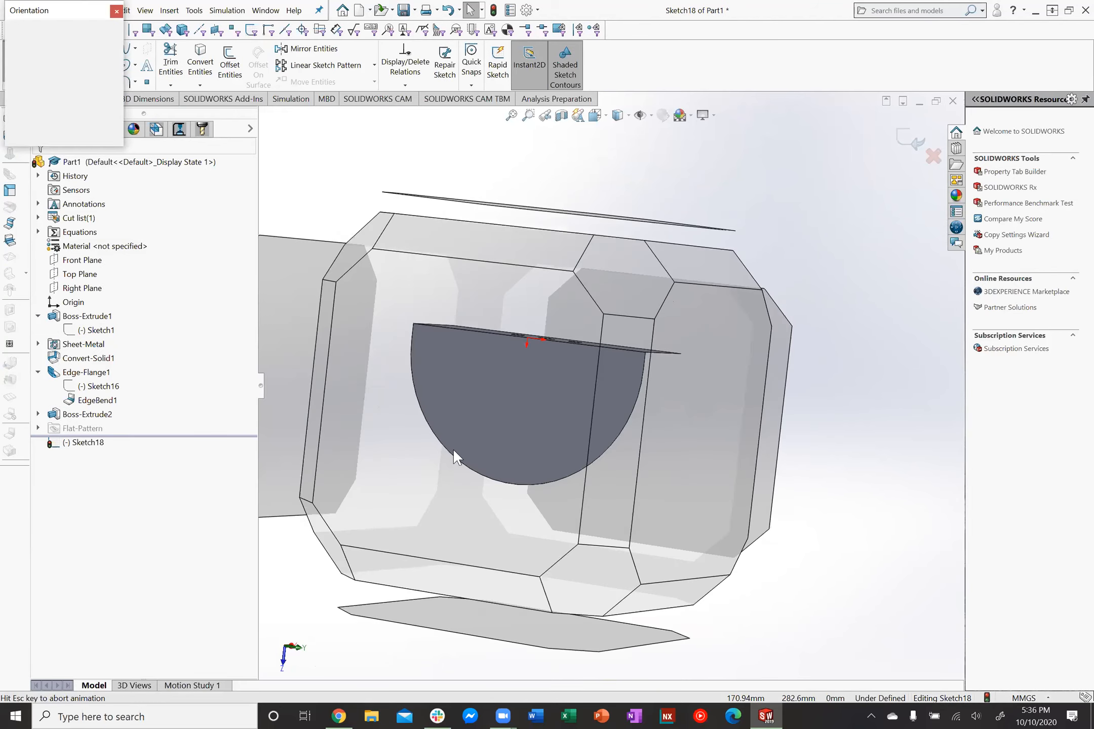
click(101, 48)
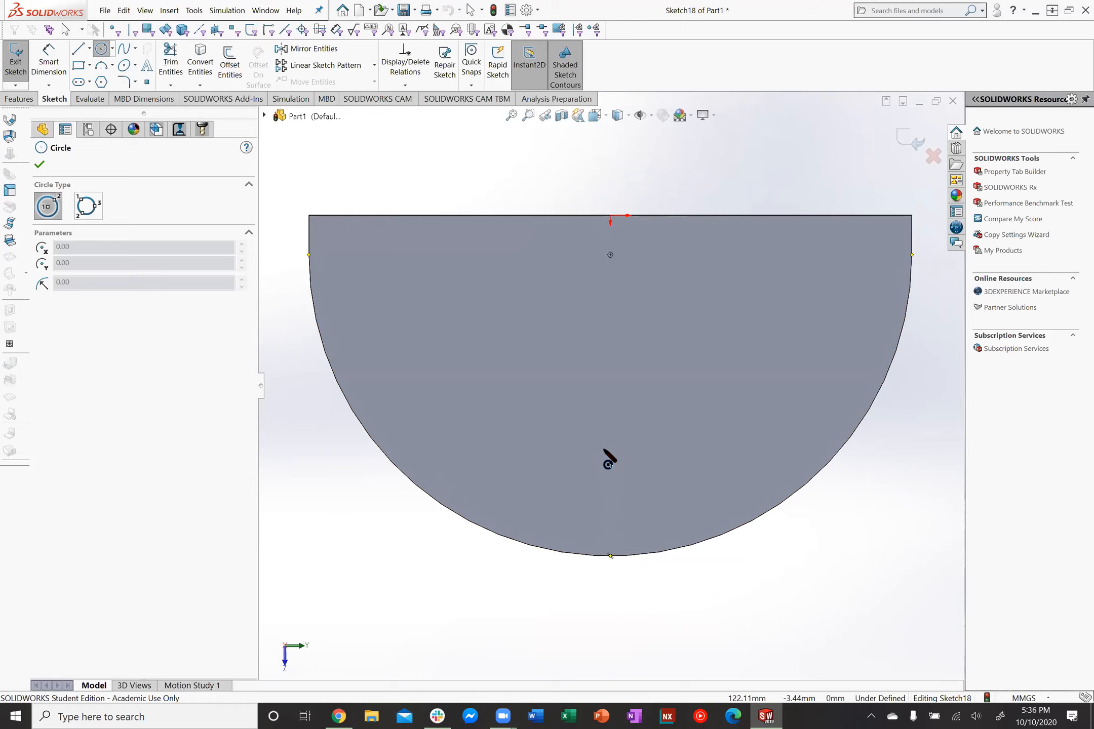
click(611, 411)
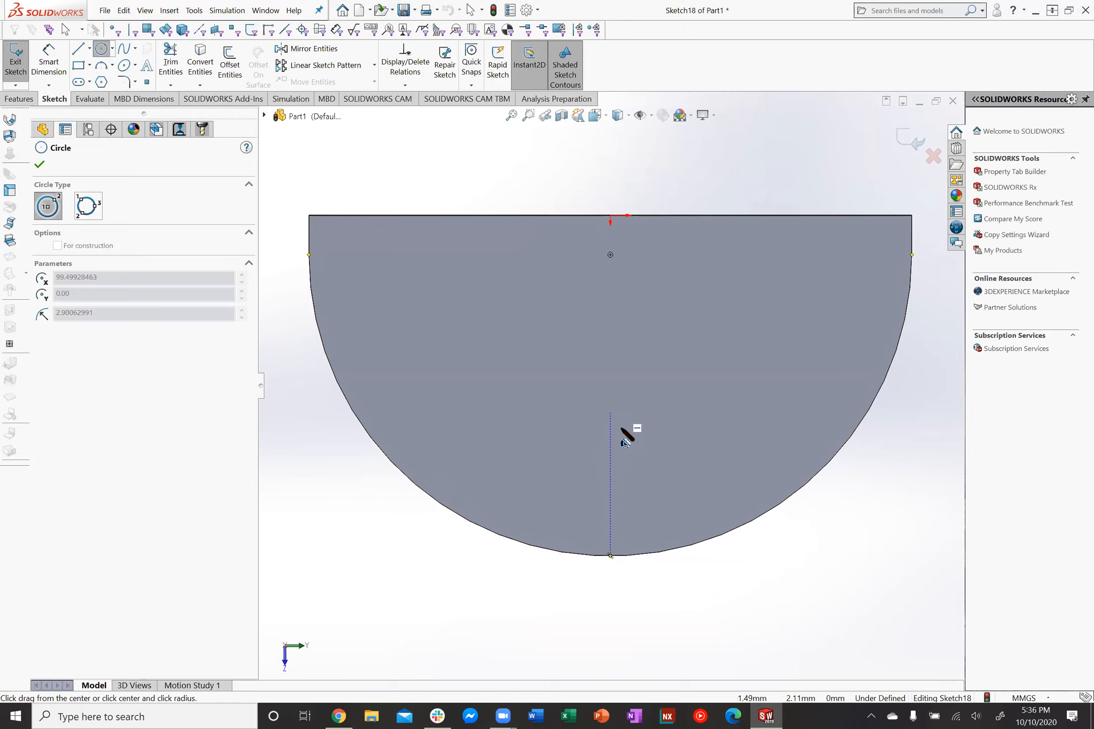
click(628, 449)
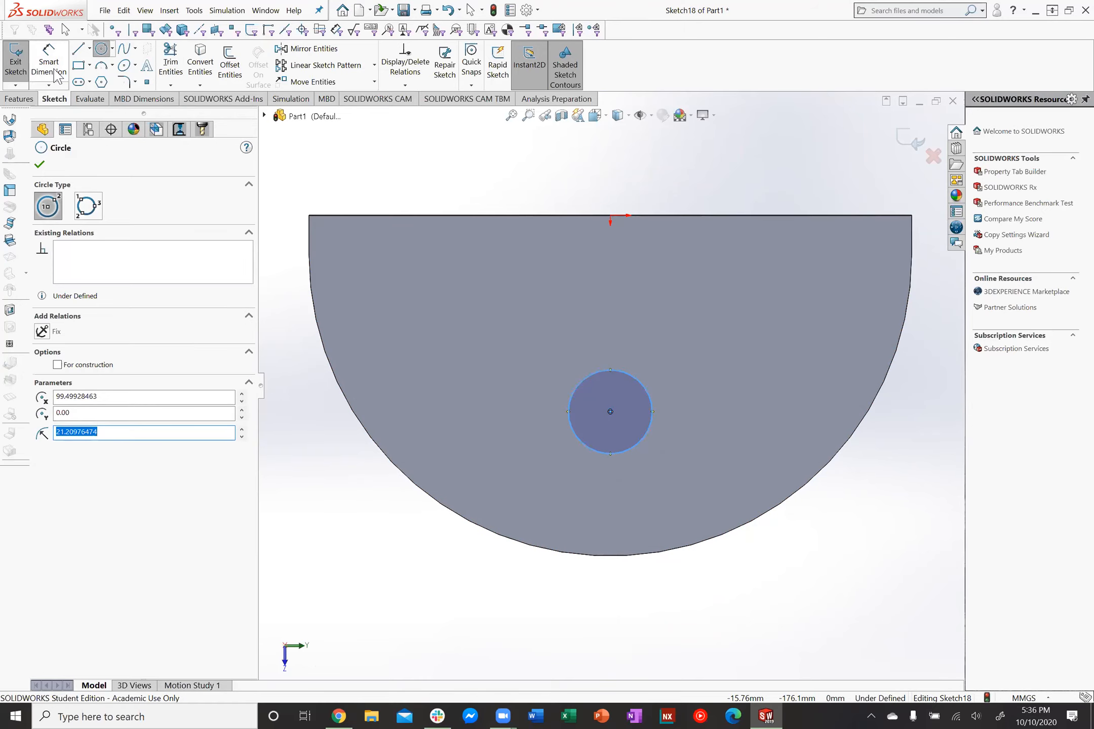
Cut the sketched circle out of the half-round flange with an extruded cut
click(19, 100)
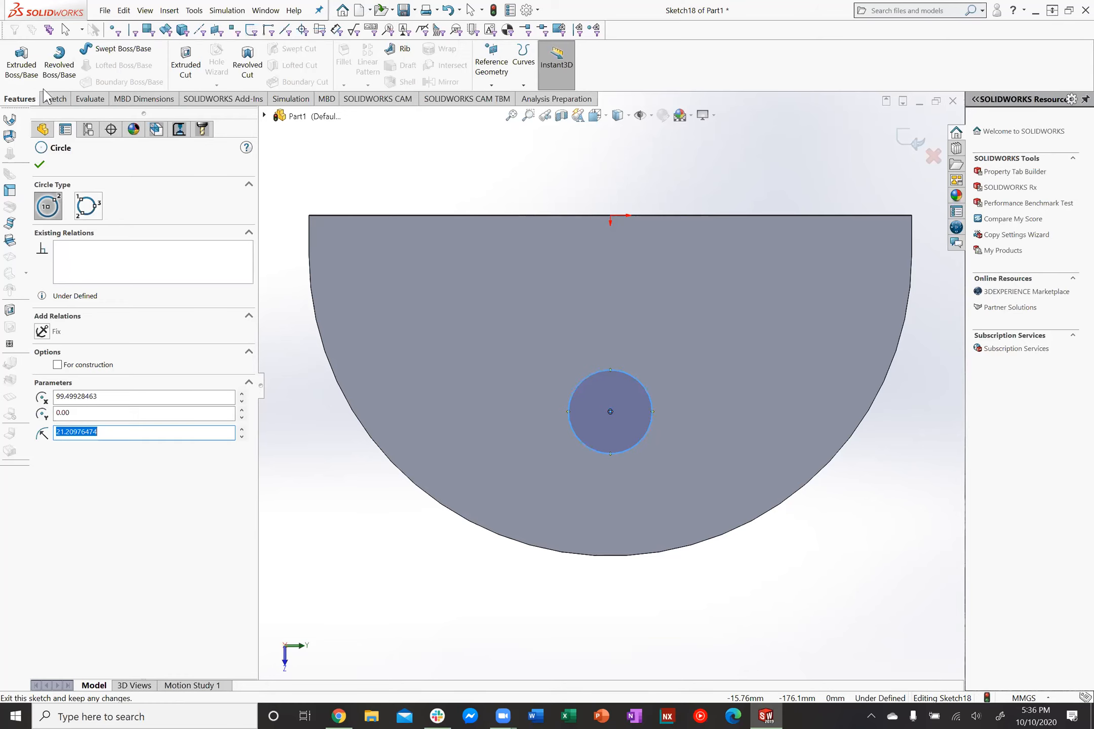
click(185, 63)
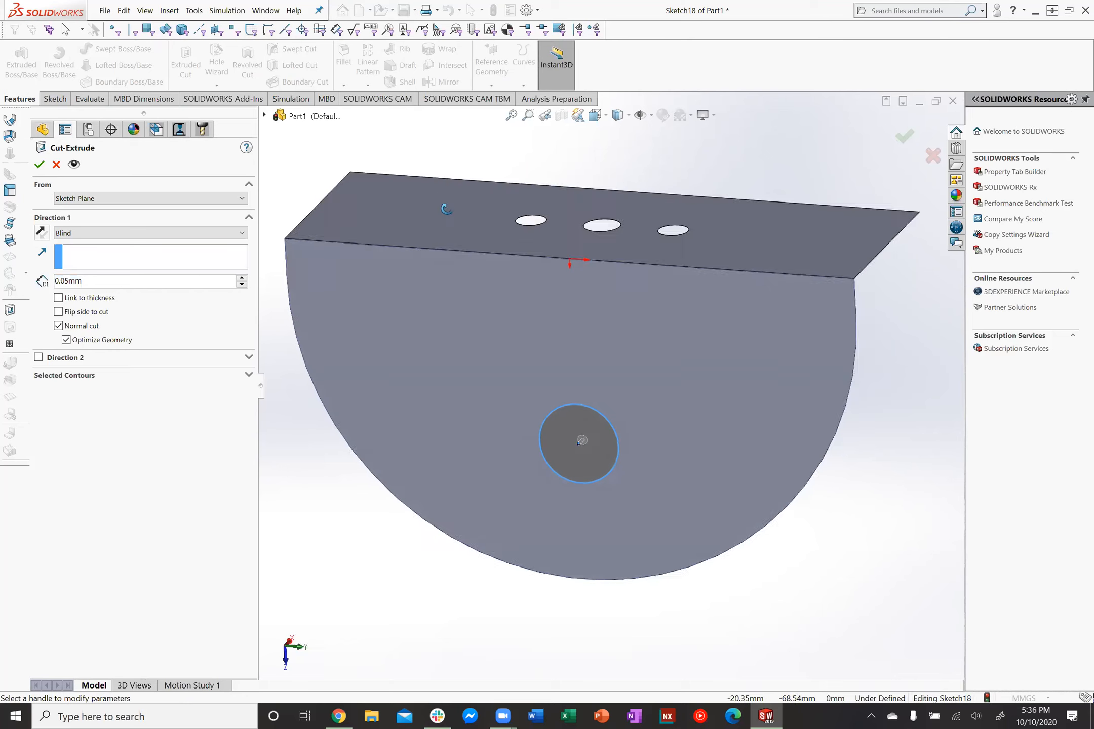
click(146, 233)
click(101, 249)
click(40, 166)
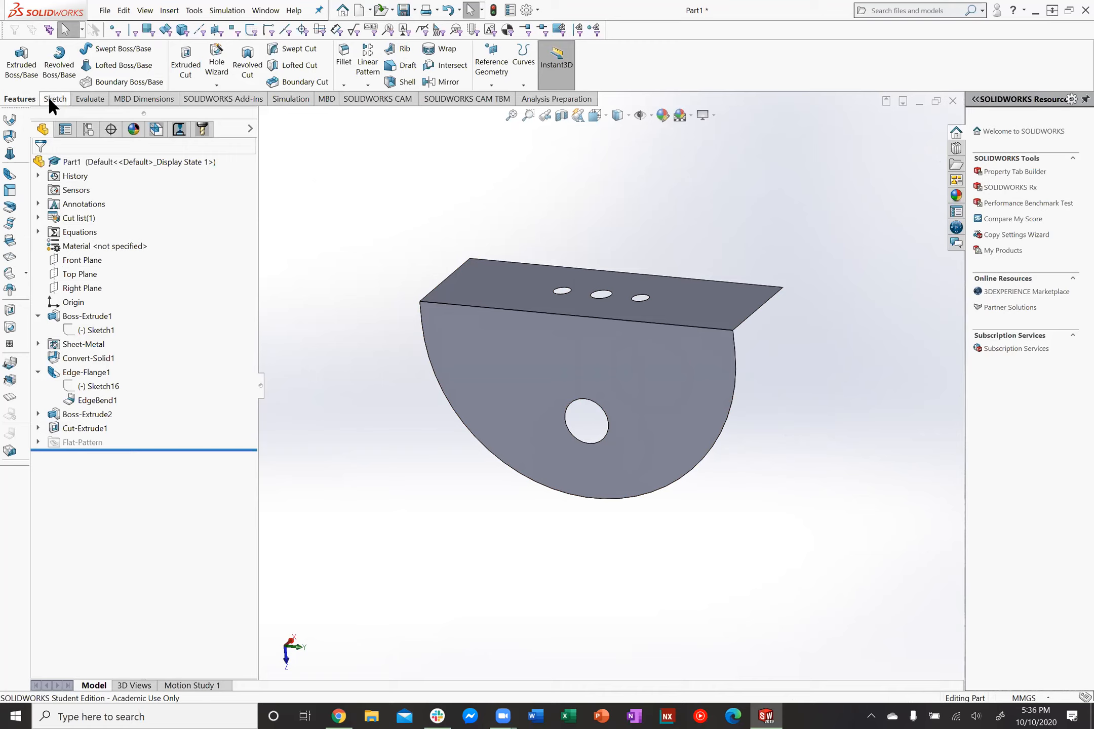
Create a mid reference plane between the half-round flange's outer face and the plate's opposite thin edge face
click(491, 84)
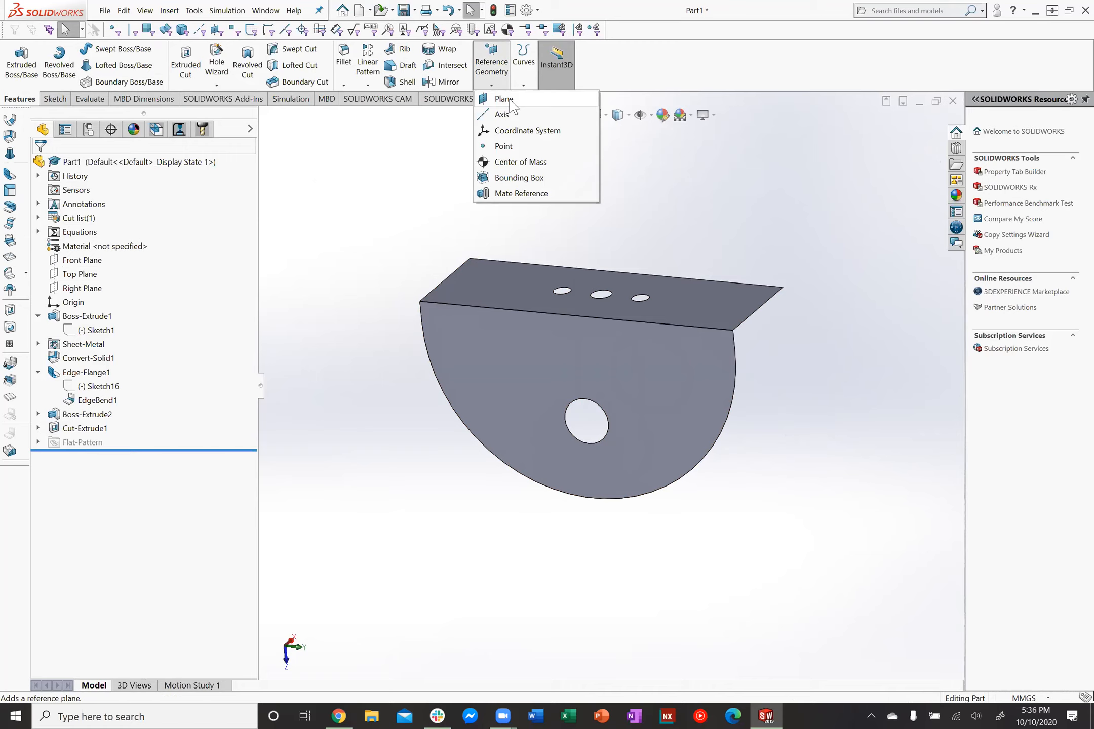
click(509, 101)
click(666, 354)
middle_drag(732, 319, 515, 315)
scroll(516, 317, down, 7)
middle_drag(463, 349, 521, 438)
scroll(525, 442, up, 4)
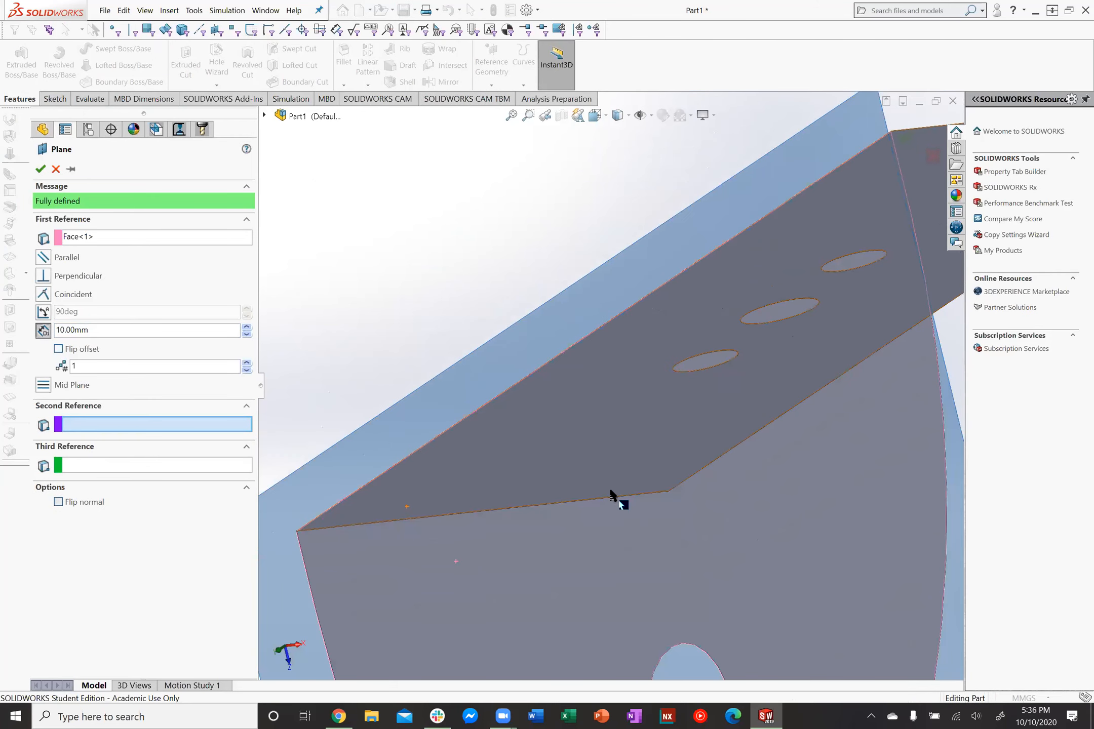
scroll(667, 505, down, 2)
scroll(624, 464, down, 7)
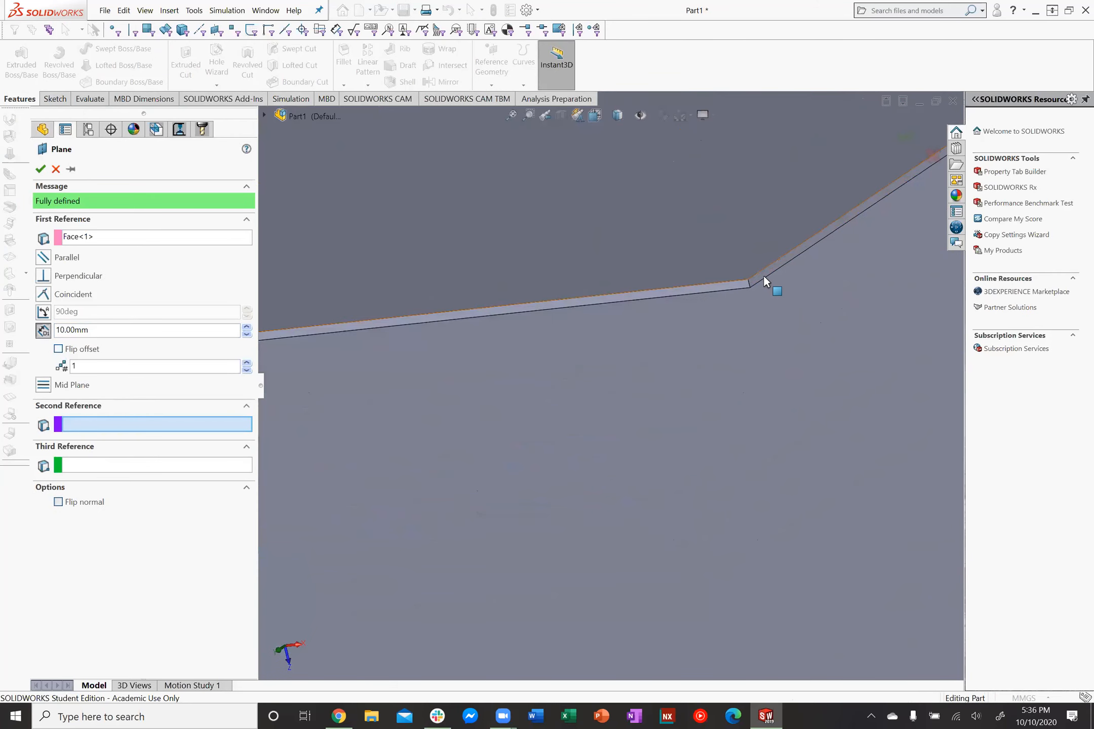
click(761, 276)
scroll(743, 290, up, 5)
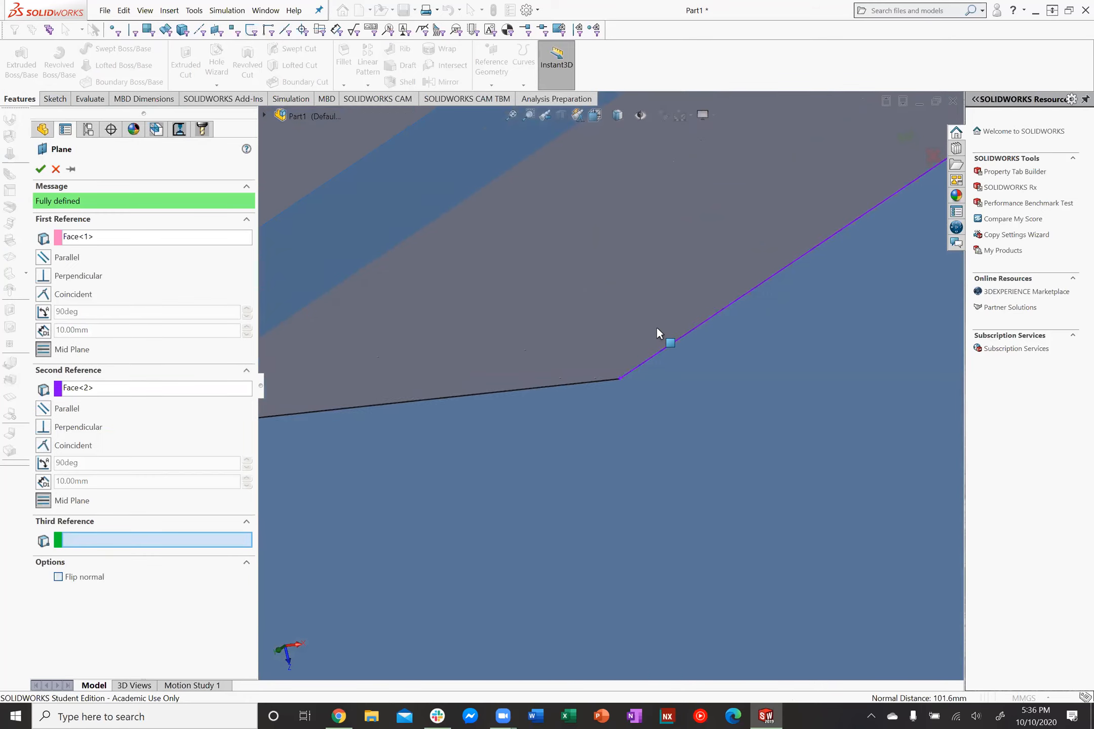
scroll(642, 343, up, 3)
click(41, 169)
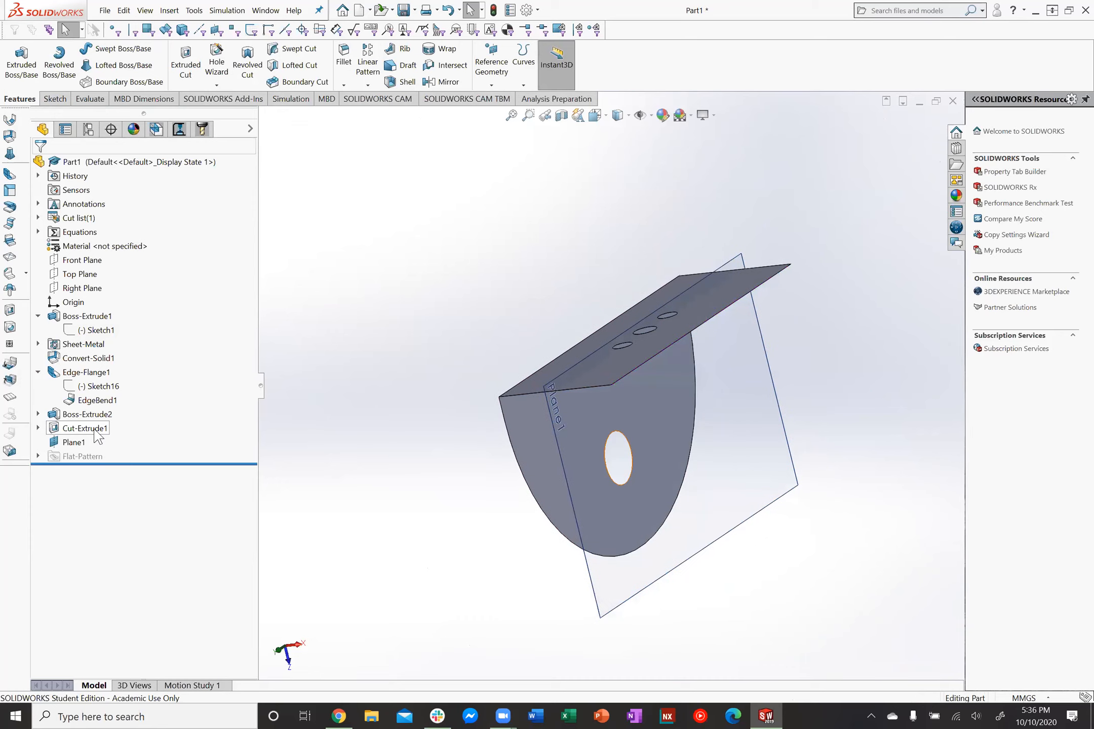
Mirror the edge flange, half-round extrusion and hole cut about the mid reference plane, and hide the plane
click(95, 431)
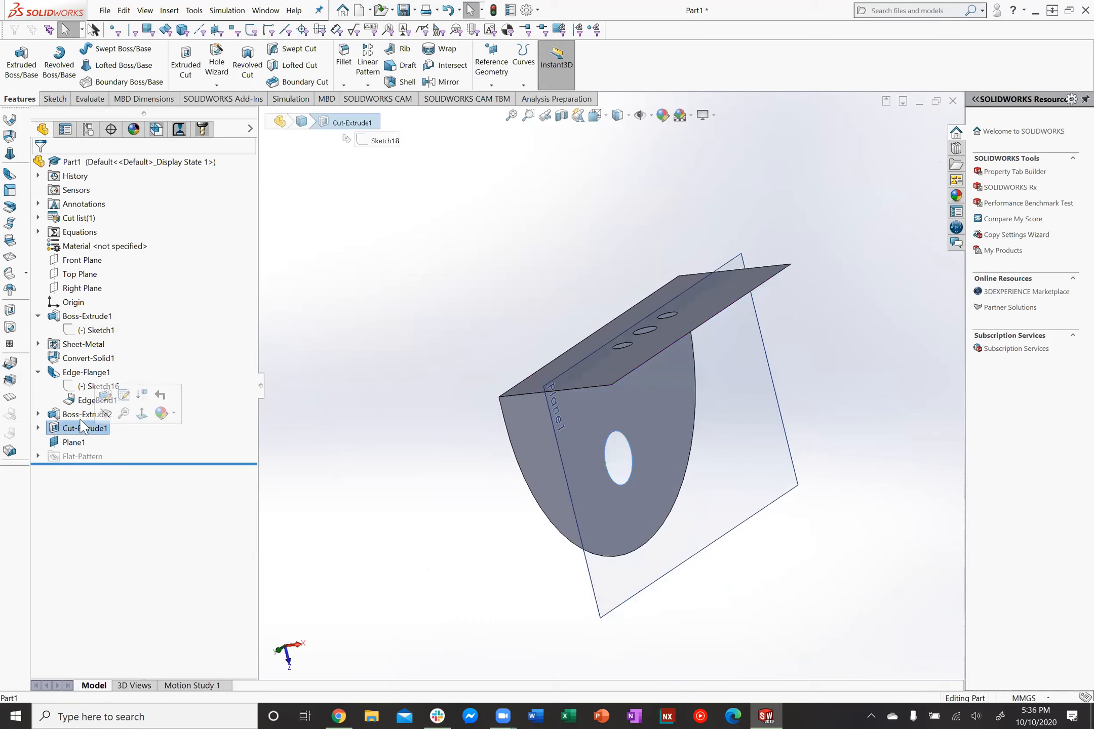
shift+click(82, 373)
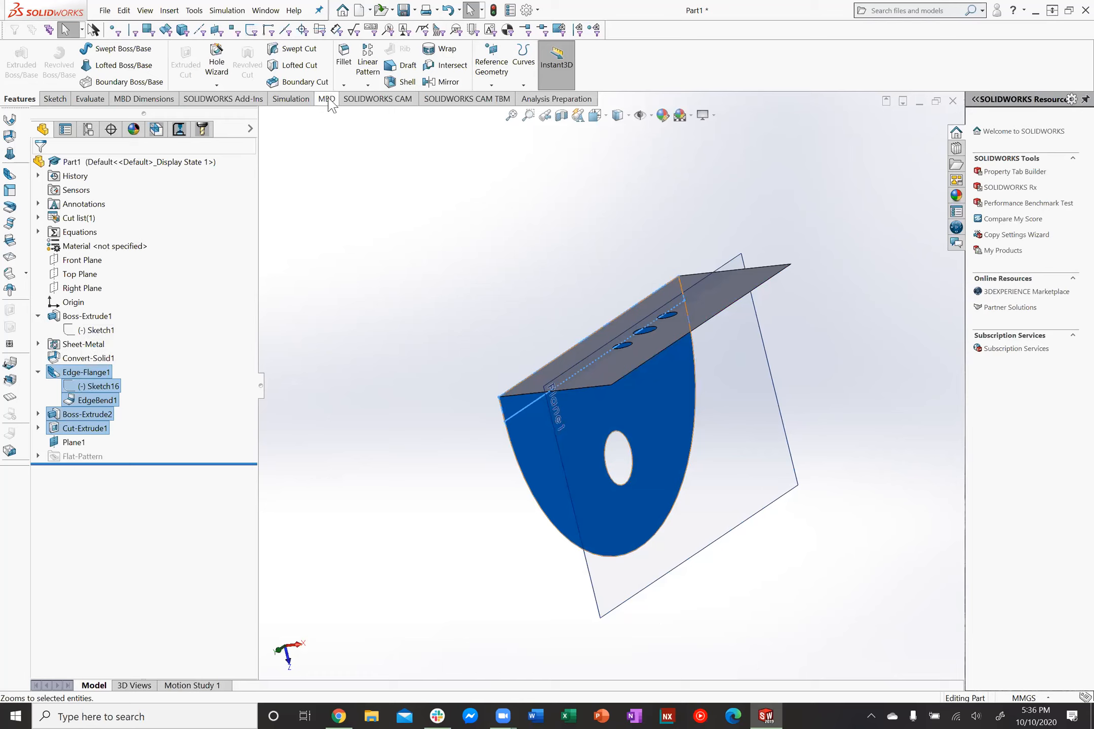
click(370, 85)
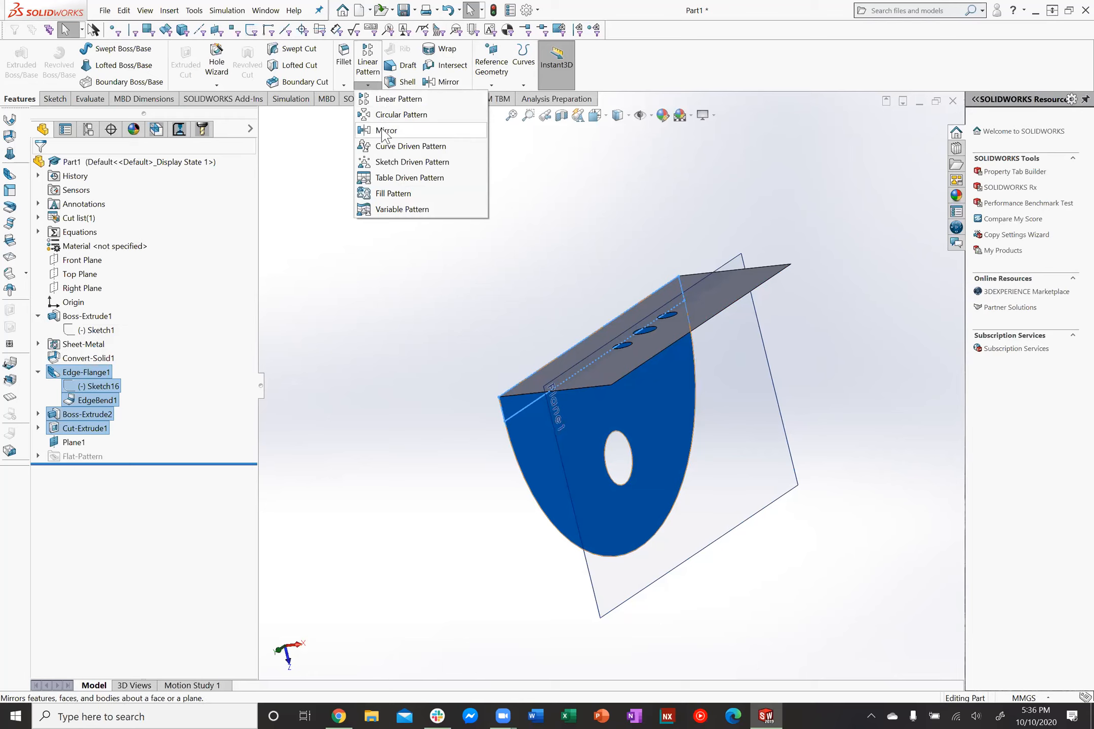
click(384, 130)
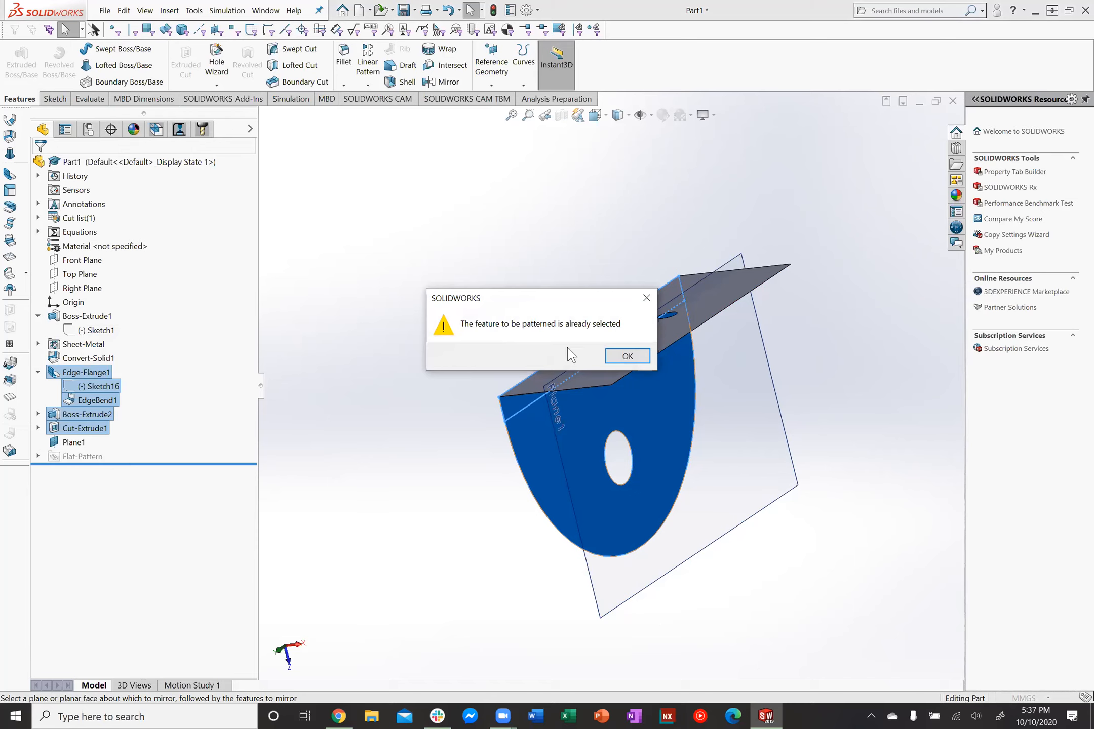
click(626, 356)
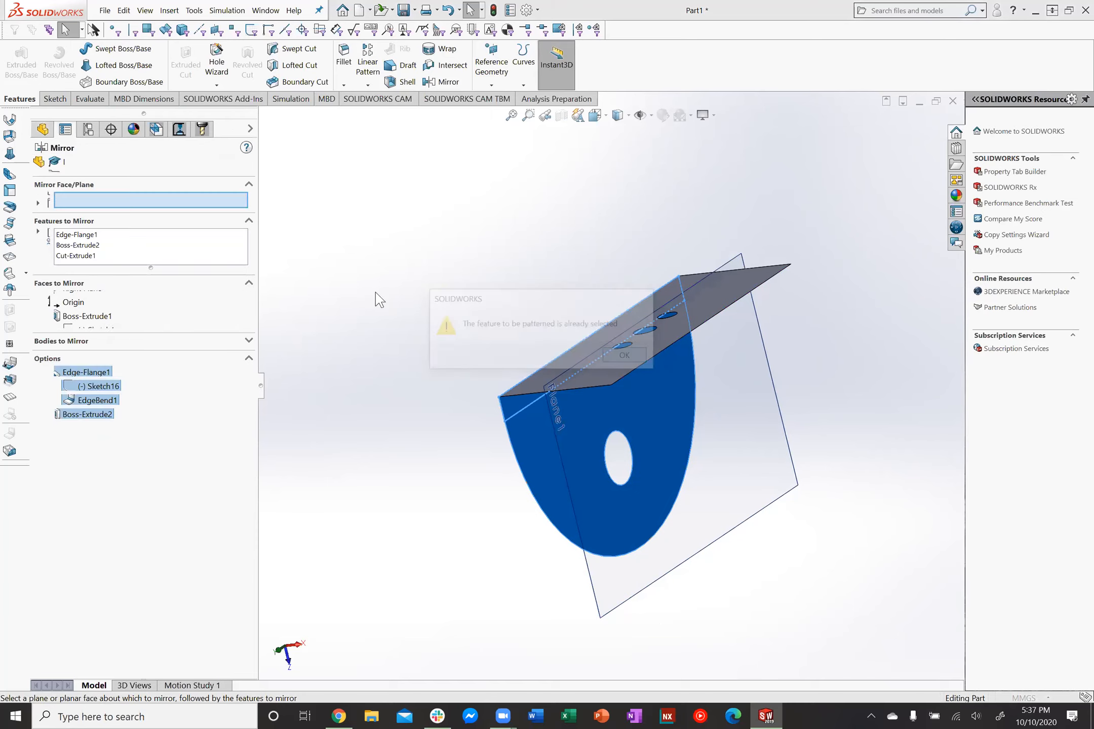
click(790, 435)
click(40, 167)
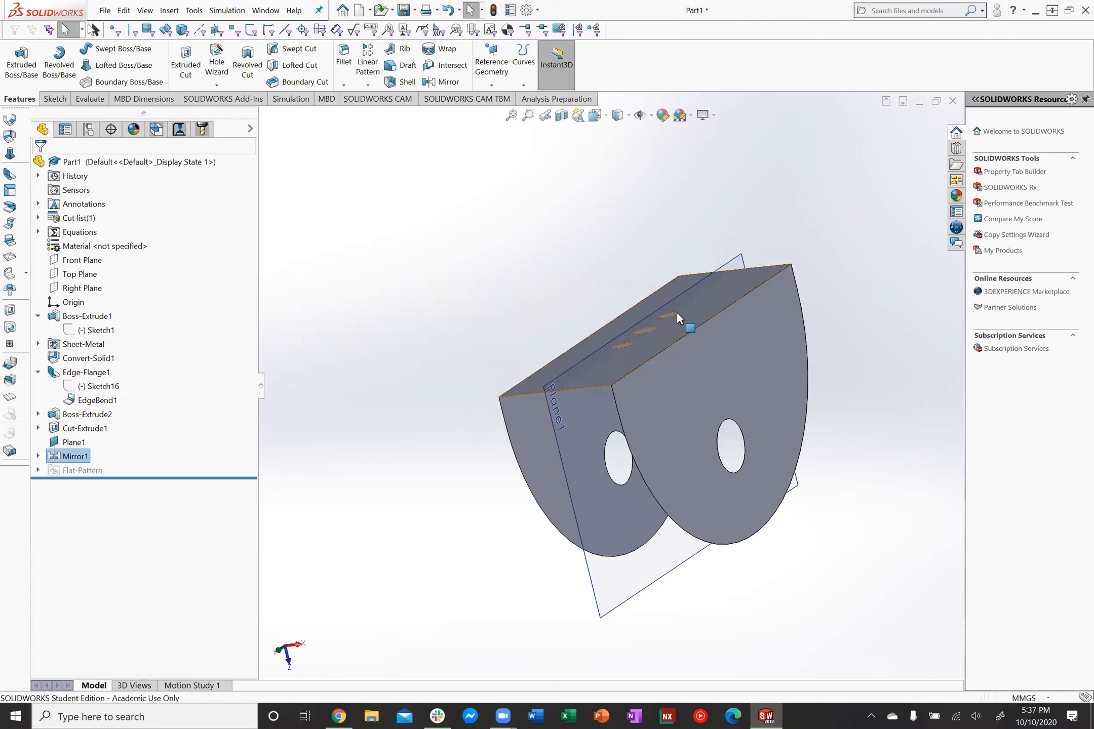
right_click(625, 593)
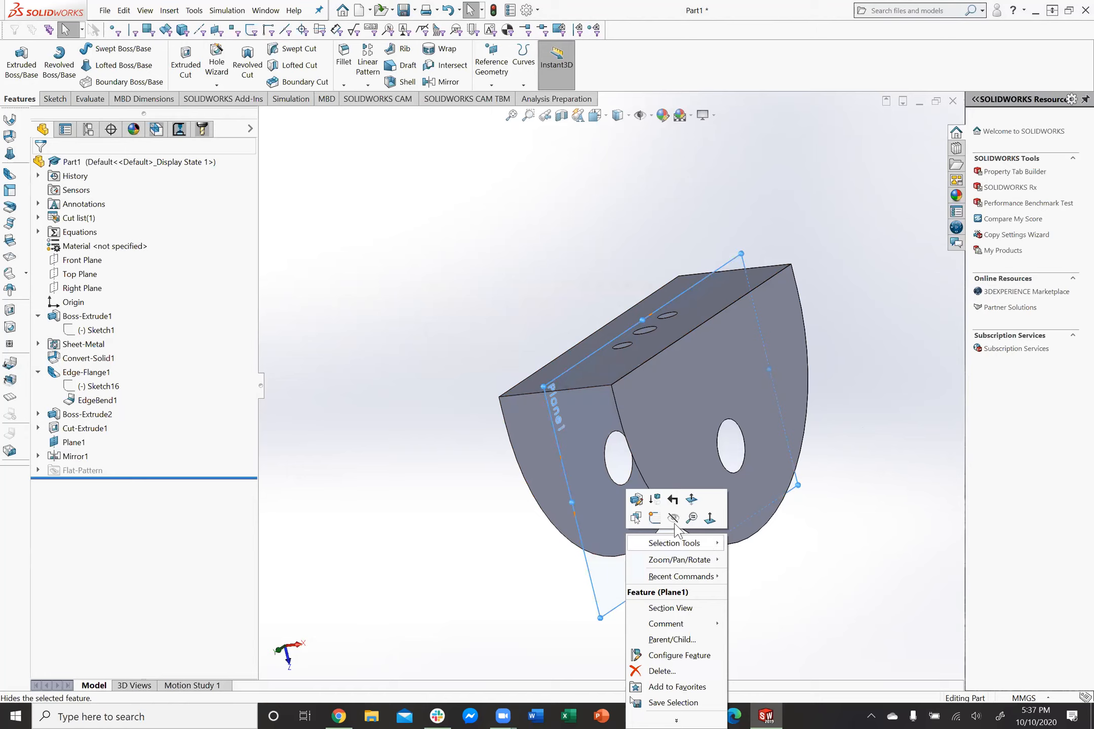
click(672, 518)
Examine the mirrored bracket from several angles, checking both half-round flanges and the three-hole base plate
middle_drag(807, 532, 877, 570)
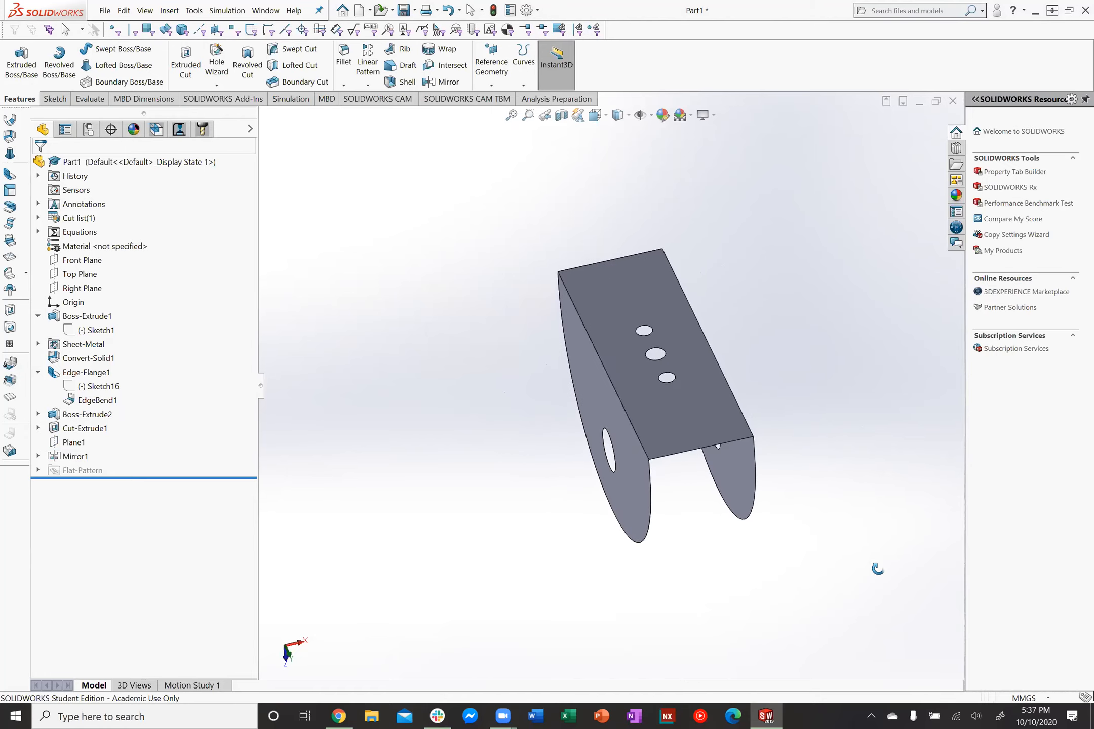
middle_drag(782, 349, 716, 418)
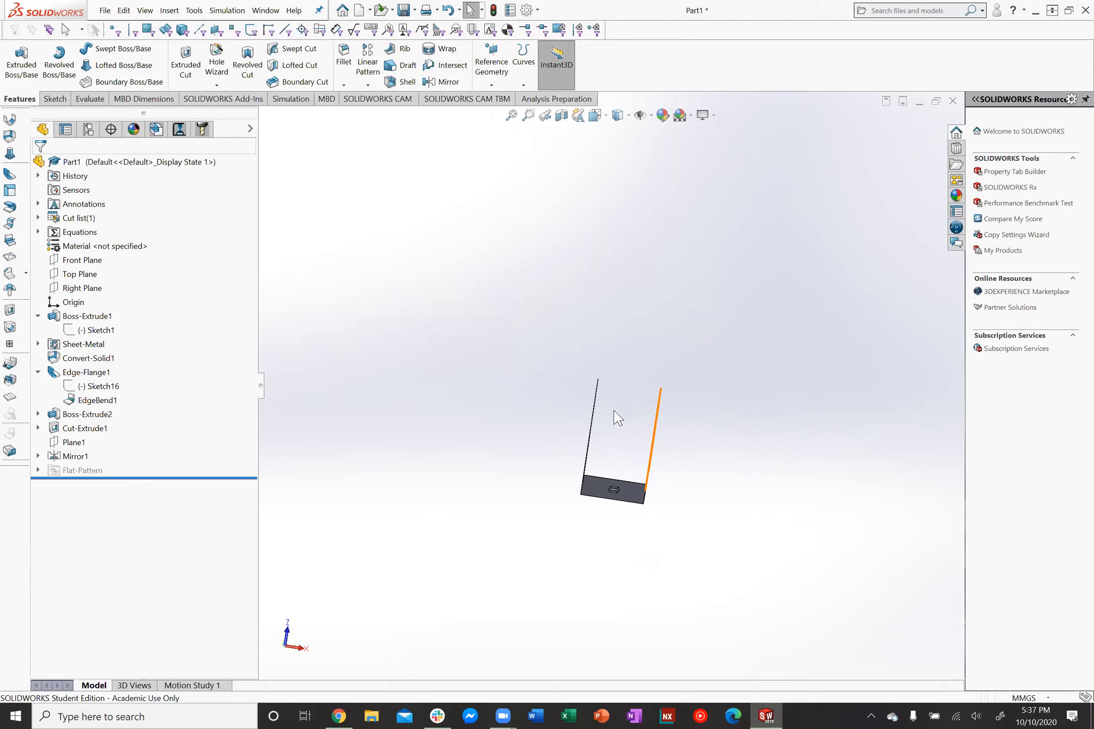
scroll(628, 492, down, 5)
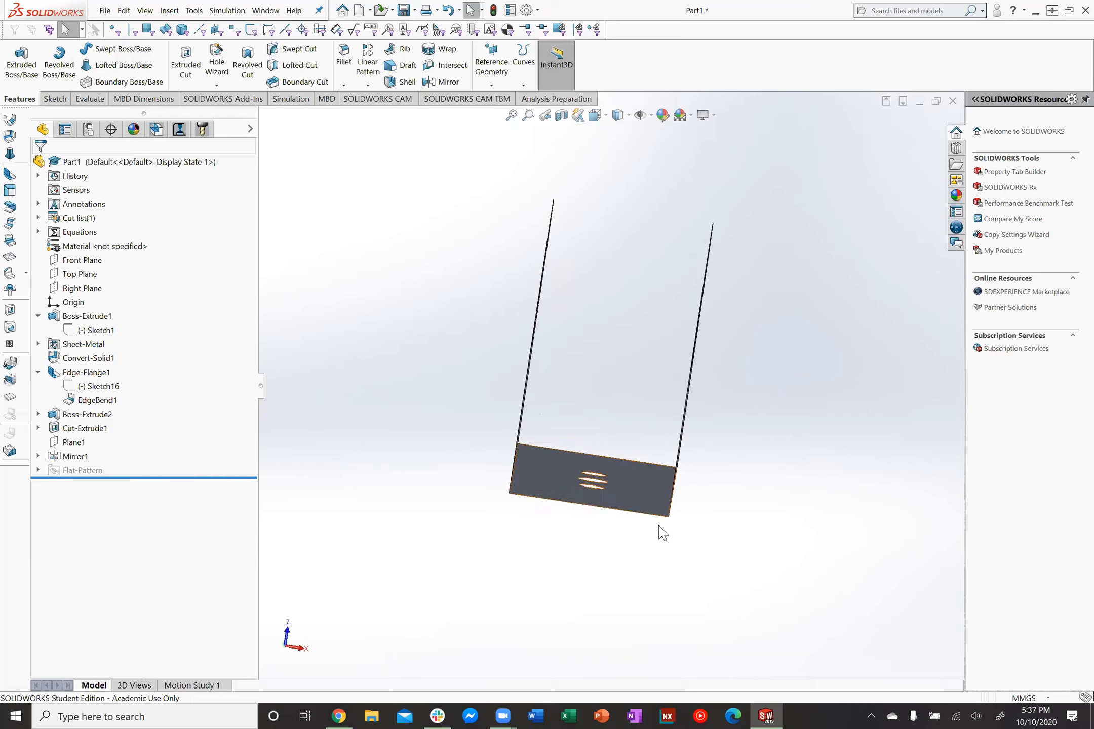
middle_drag(591, 525, 577, 543)
scroll(598, 479, down, 3)
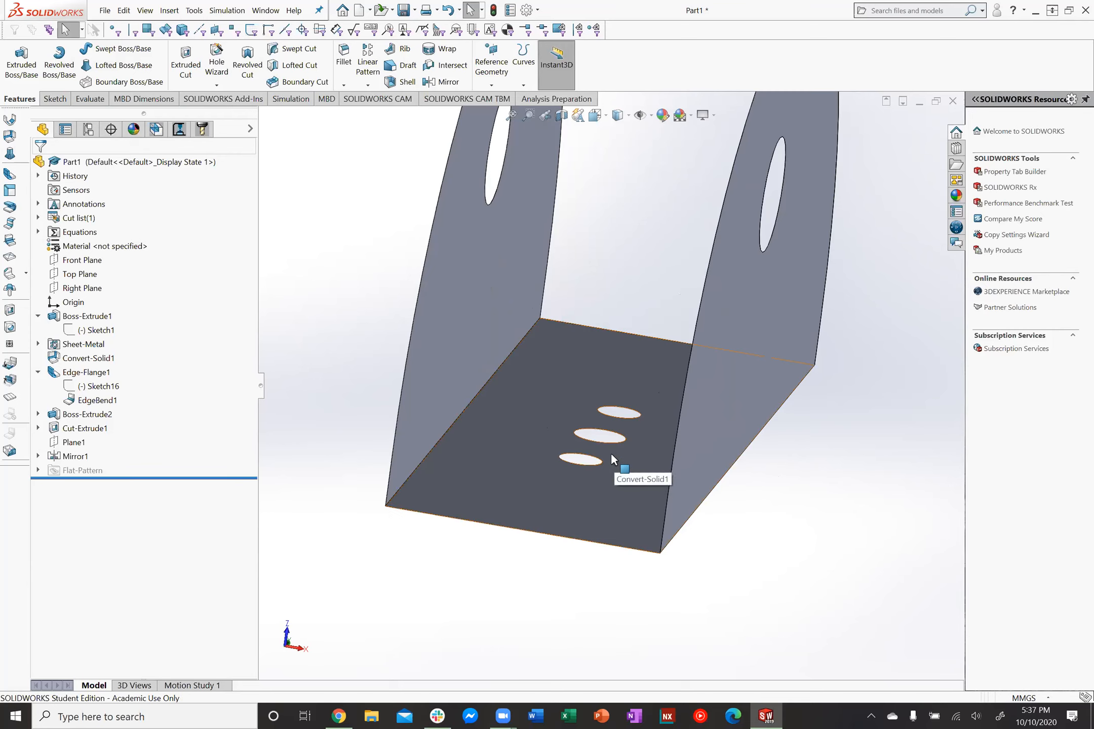
scroll(600, 402, up, 3)
scroll(593, 336, up, 2)
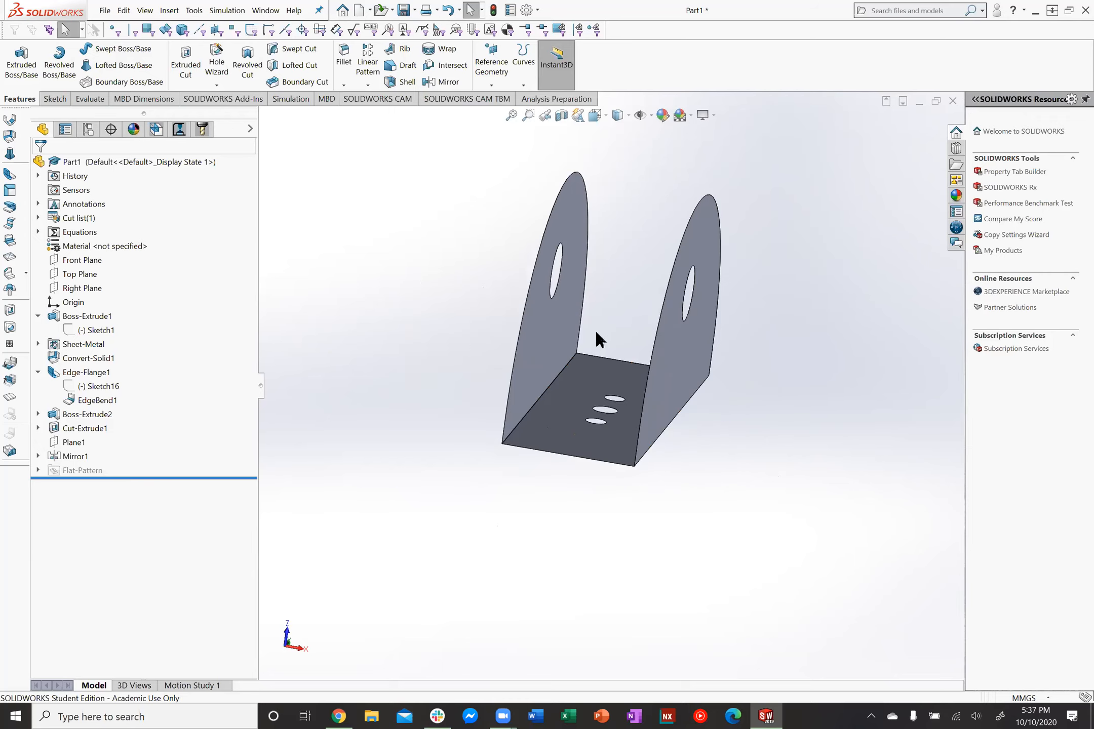
middle_drag(599, 338, 562, 330)
scroll(569, 330, up, 1)
scroll(569, 329, up, 1)
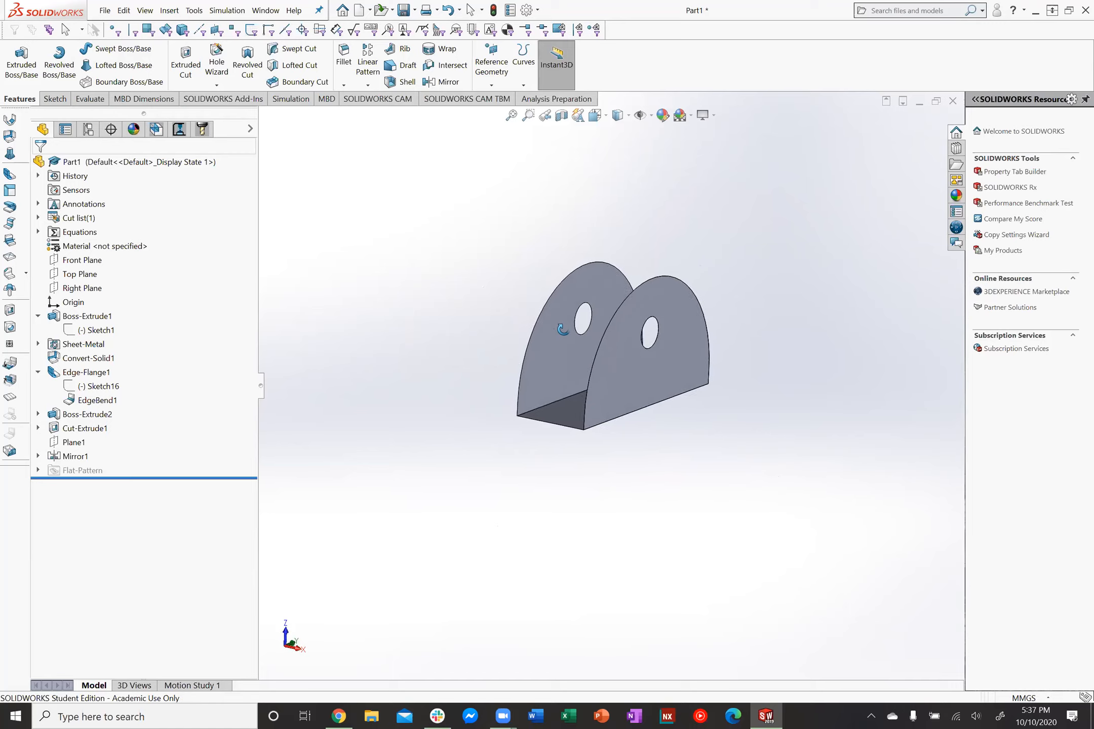
middle_drag(563, 329, 568, 342)
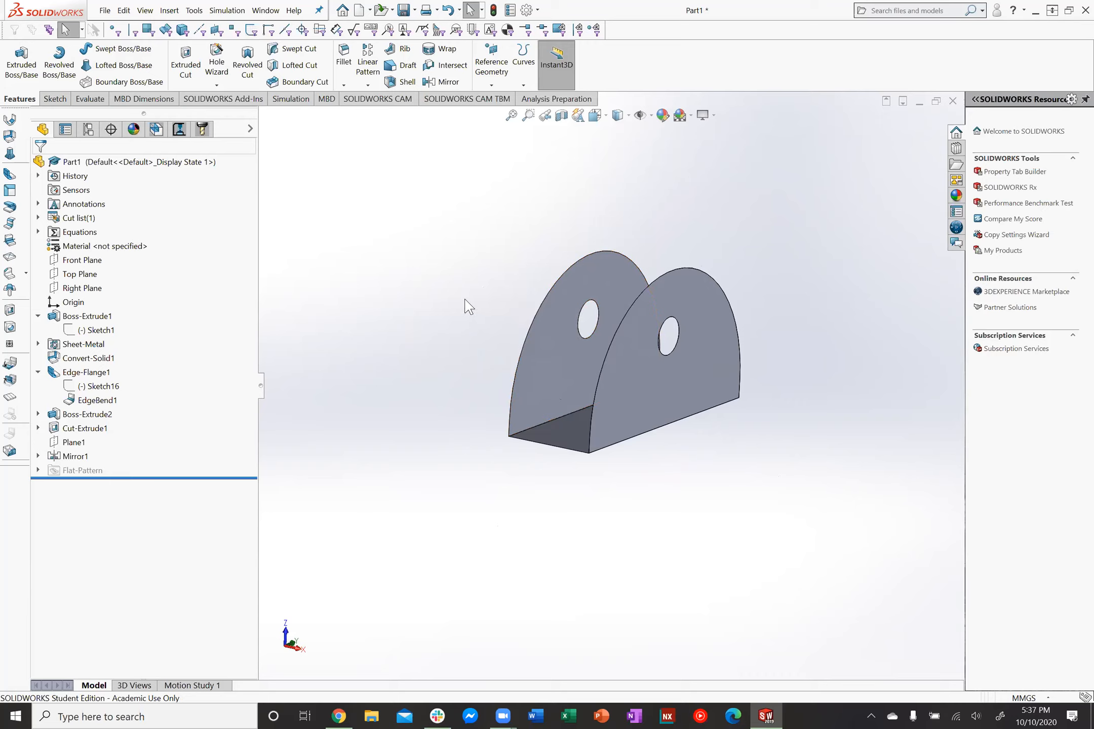
middle_drag(458, 334, 491, 377)
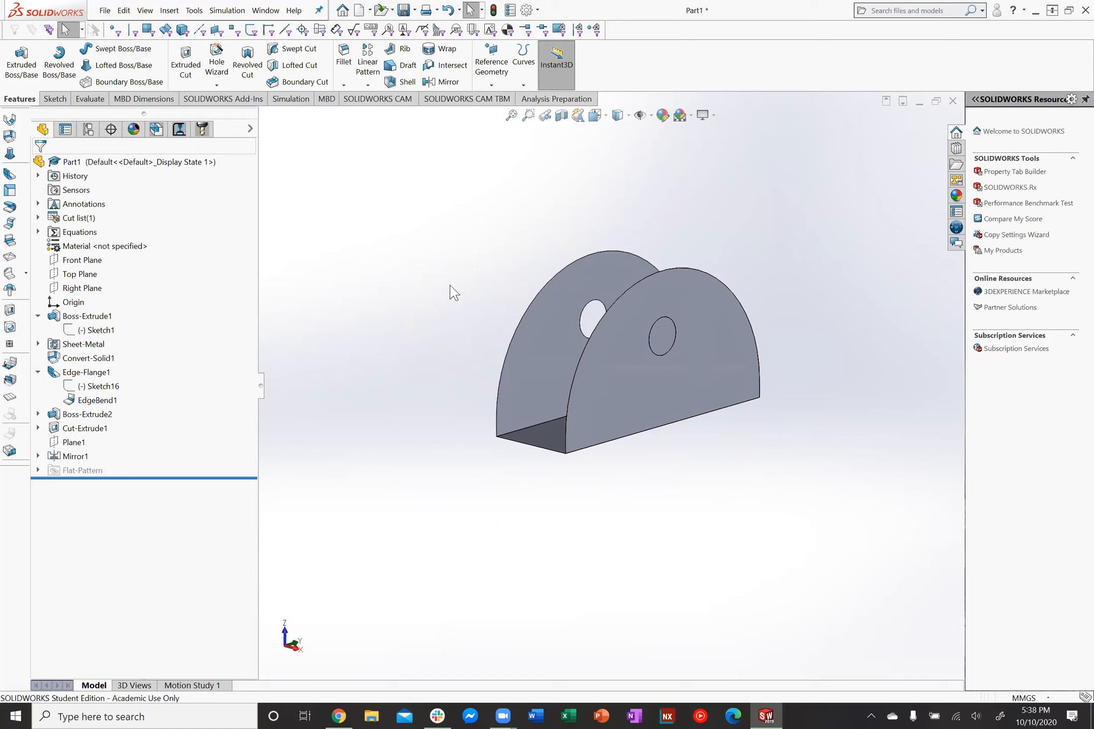
Start a sketch on the outer face of the mirrored half-round flange and view that face straight on
click(52, 99)
click(15, 58)
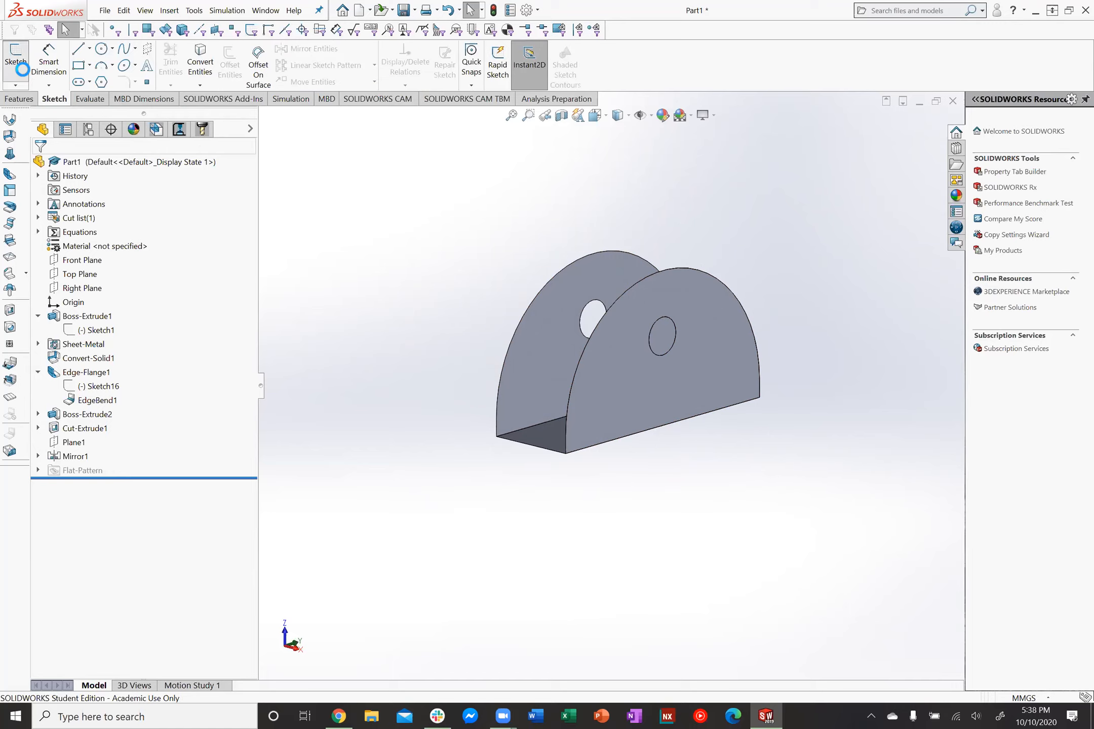
click(599, 377)
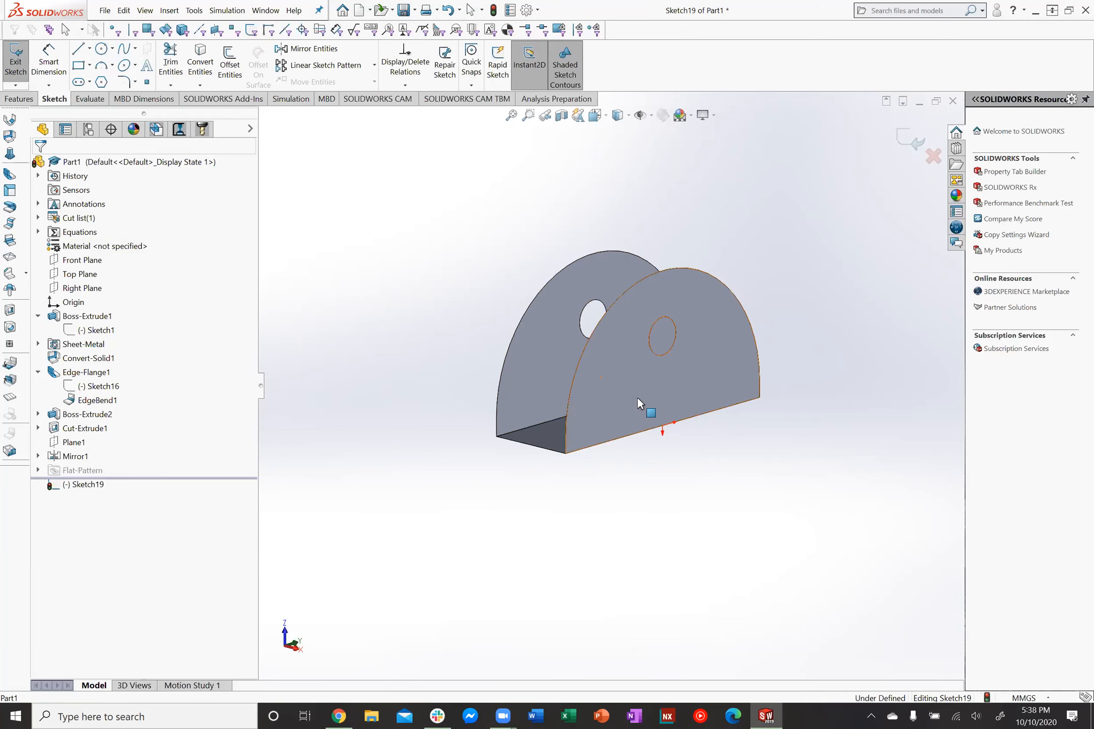
key(space)
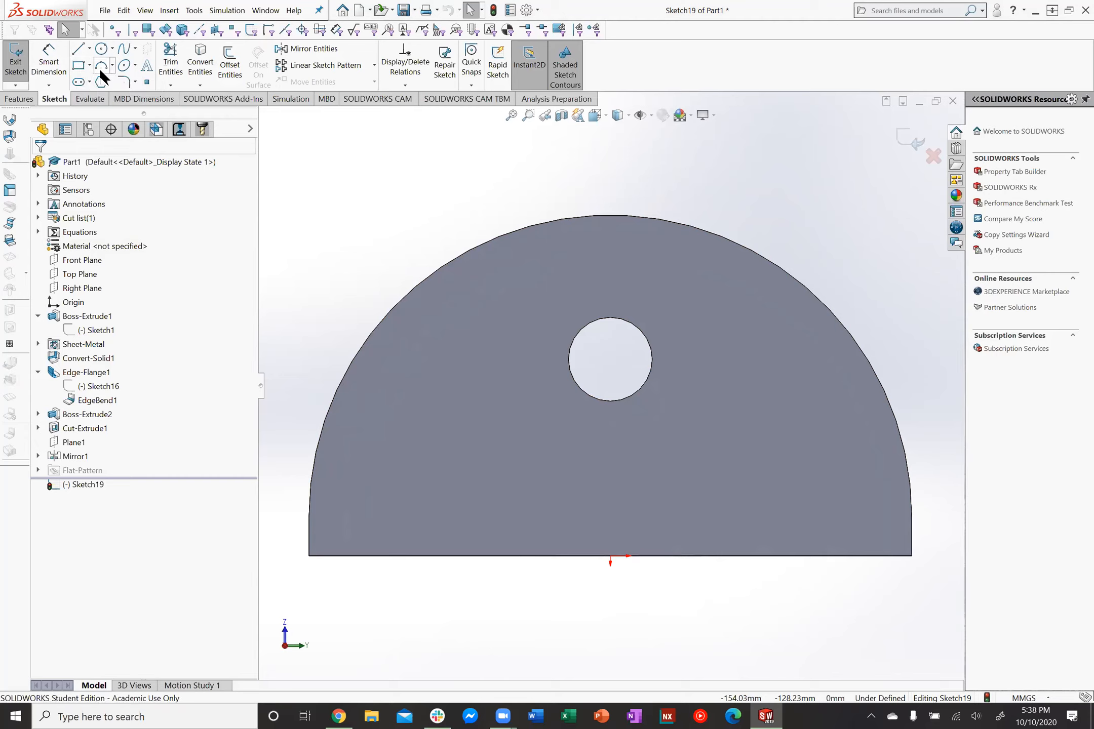
click(82, 68)
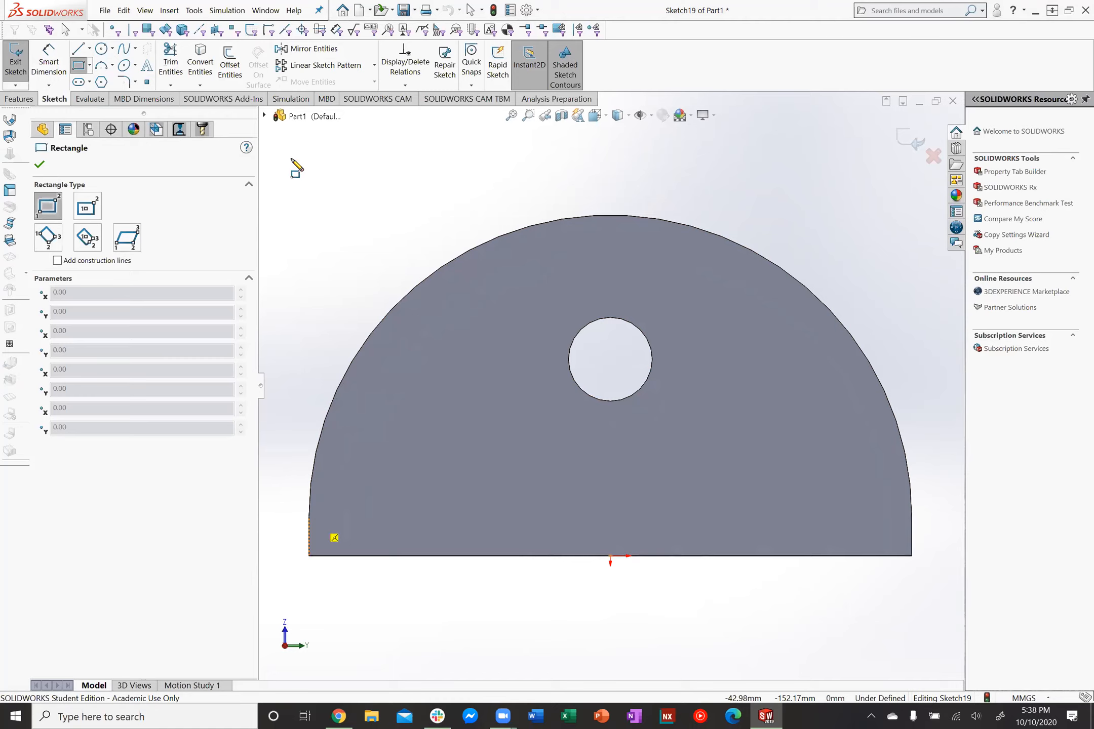
click(78, 49)
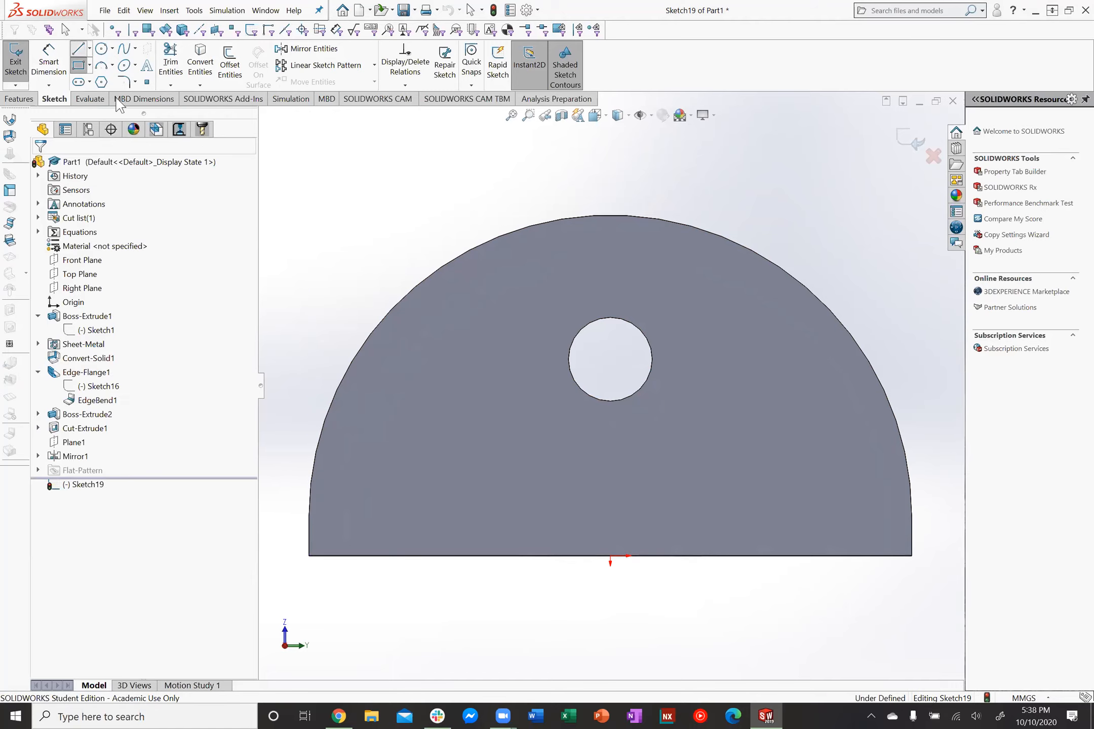
click(90, 65)
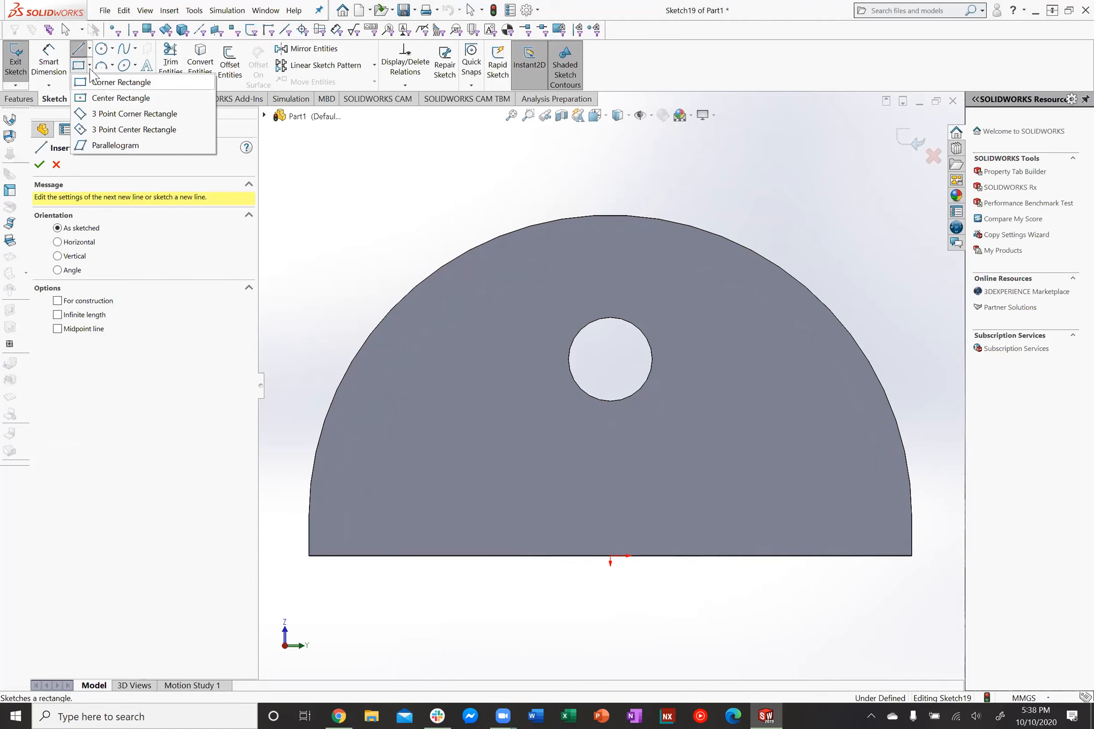
key(Escape)
key(Escape)
key(l)
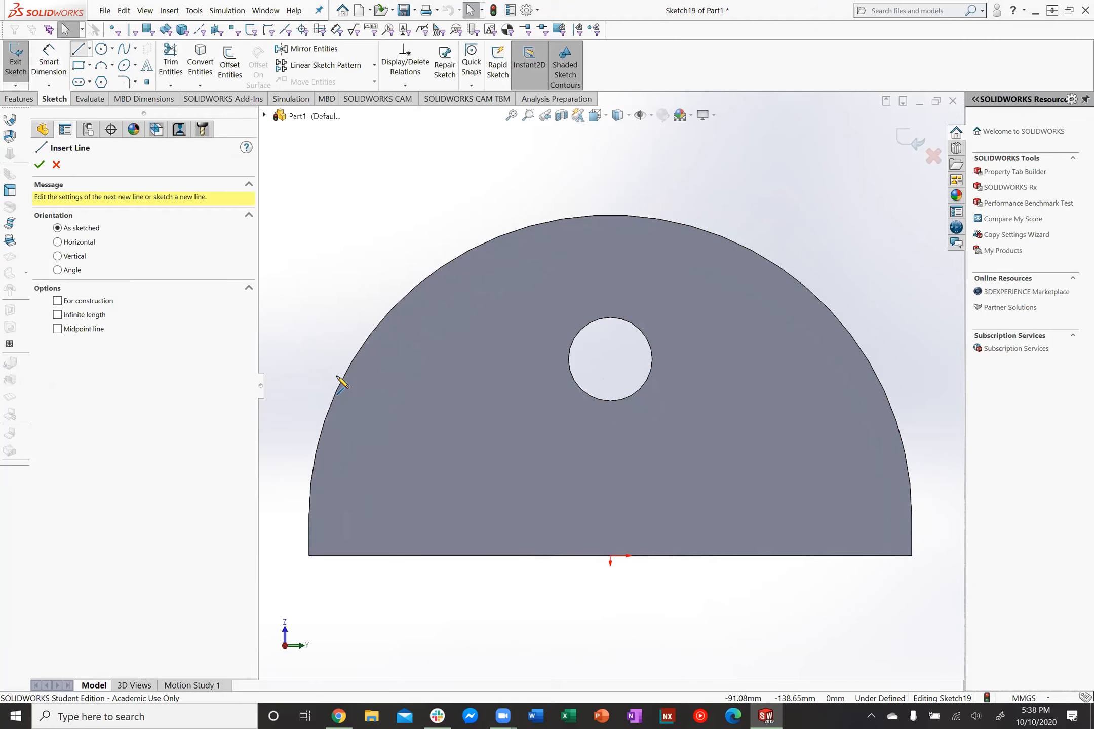
click(308, 516)
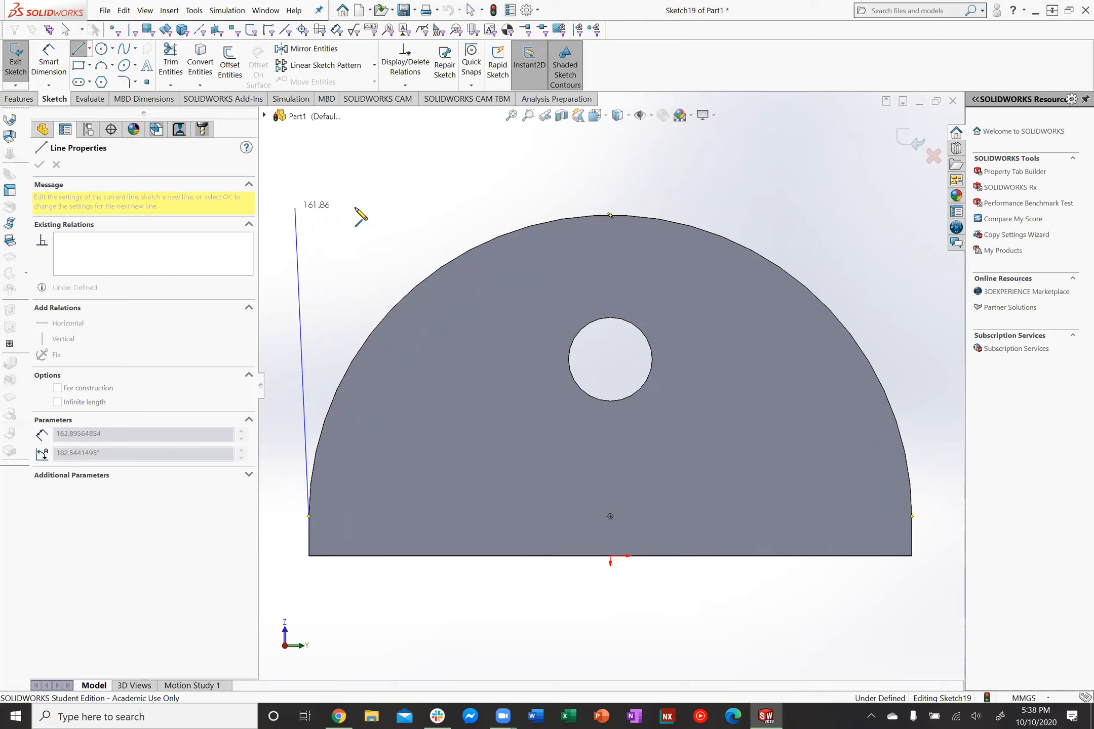
click(295, 207)
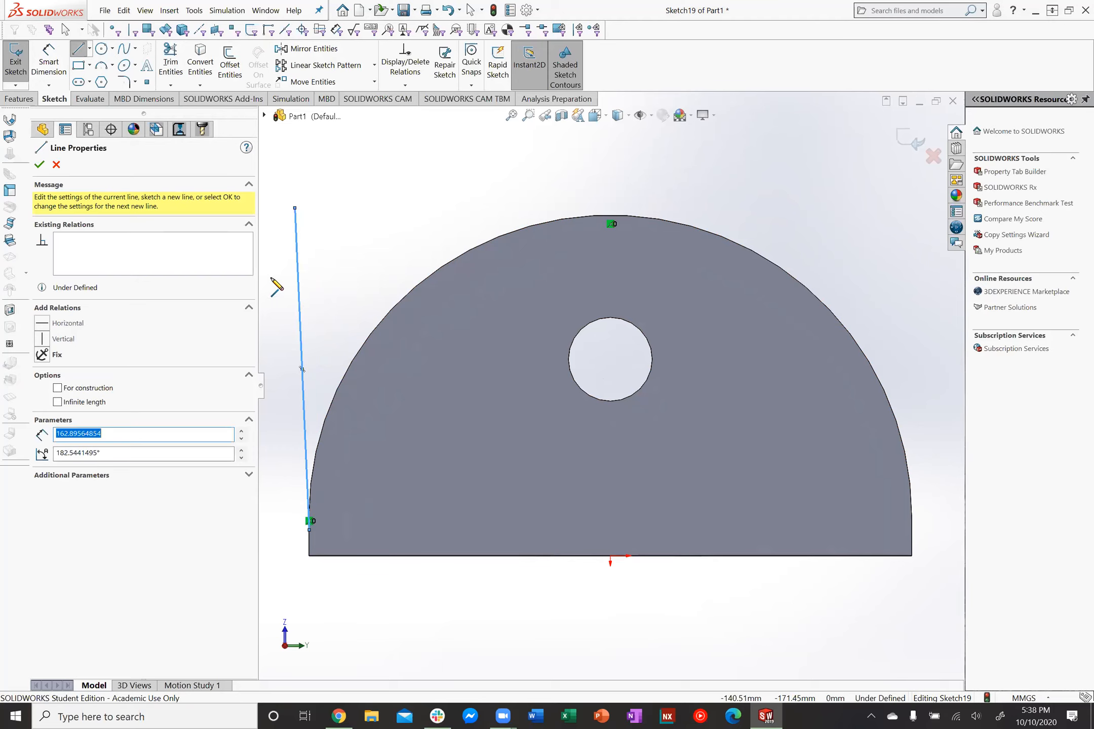
key(ctrl+z)
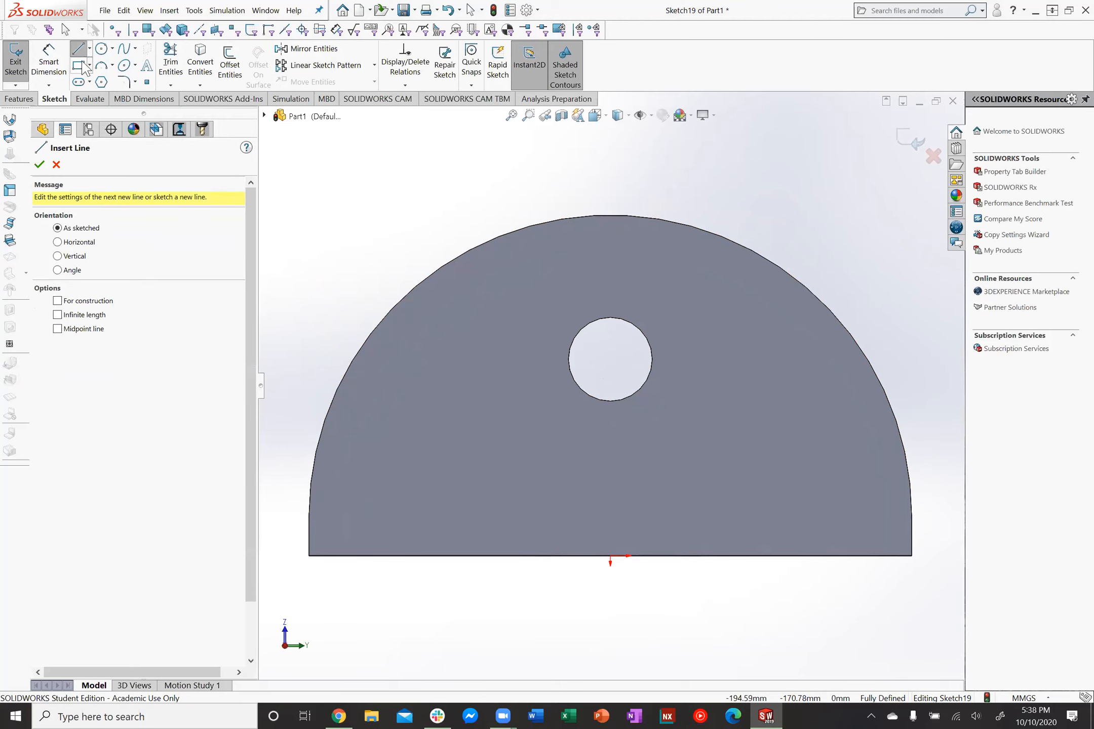
Sketch a corner rectangle about 277 mm wide and 25 mm high just above the half-round flange's arc
click(81, 66)
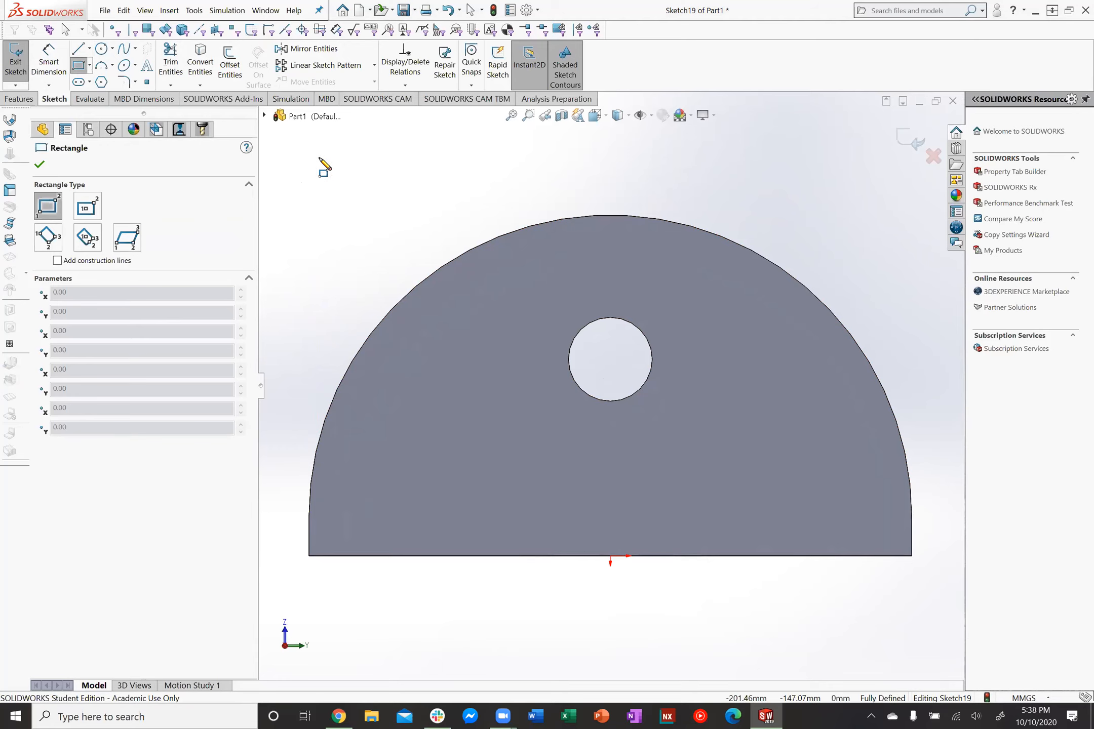
click(332, 157)
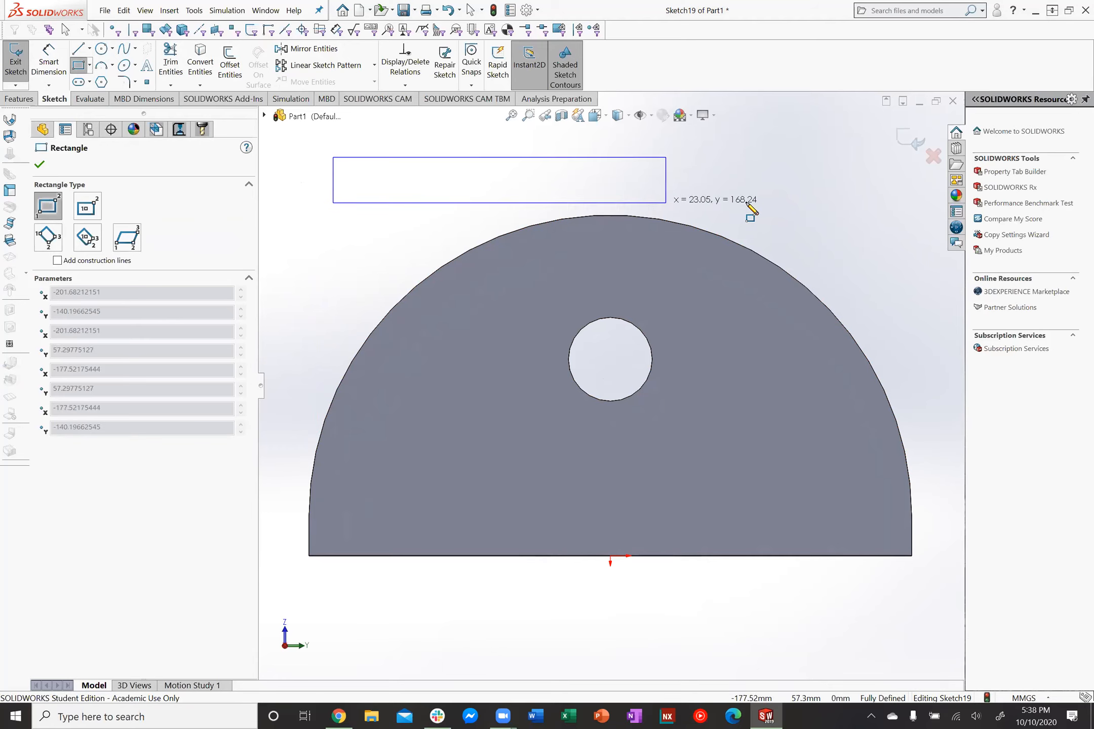
click(881, 207)
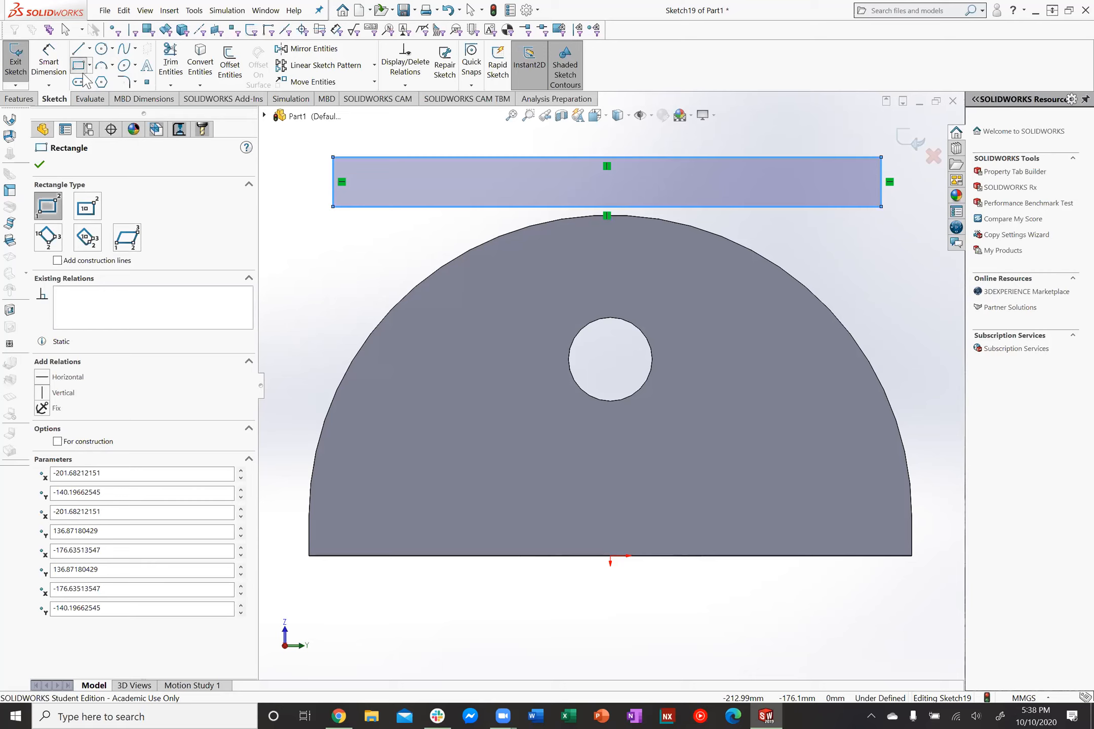
Draw a line from the rectangle's lower-left corner to the arc and another about 75 mm long back up to the rectangle's lower edge
click(79, 49)
click(333, 207)
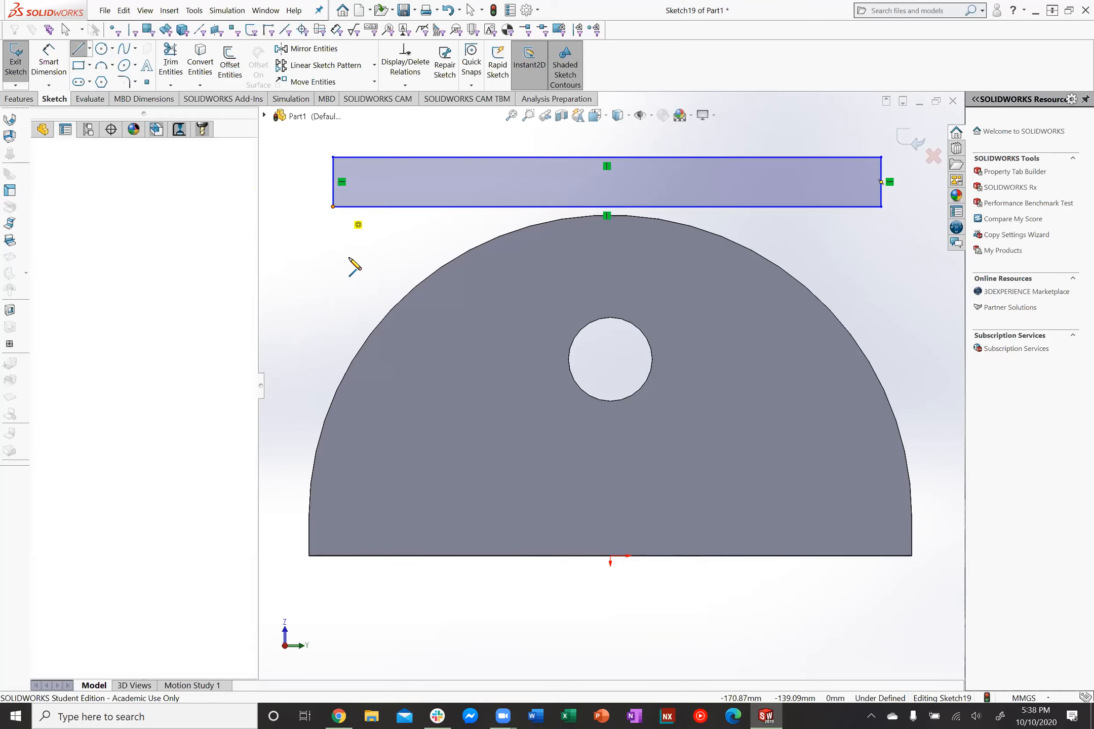
click(381, 323)
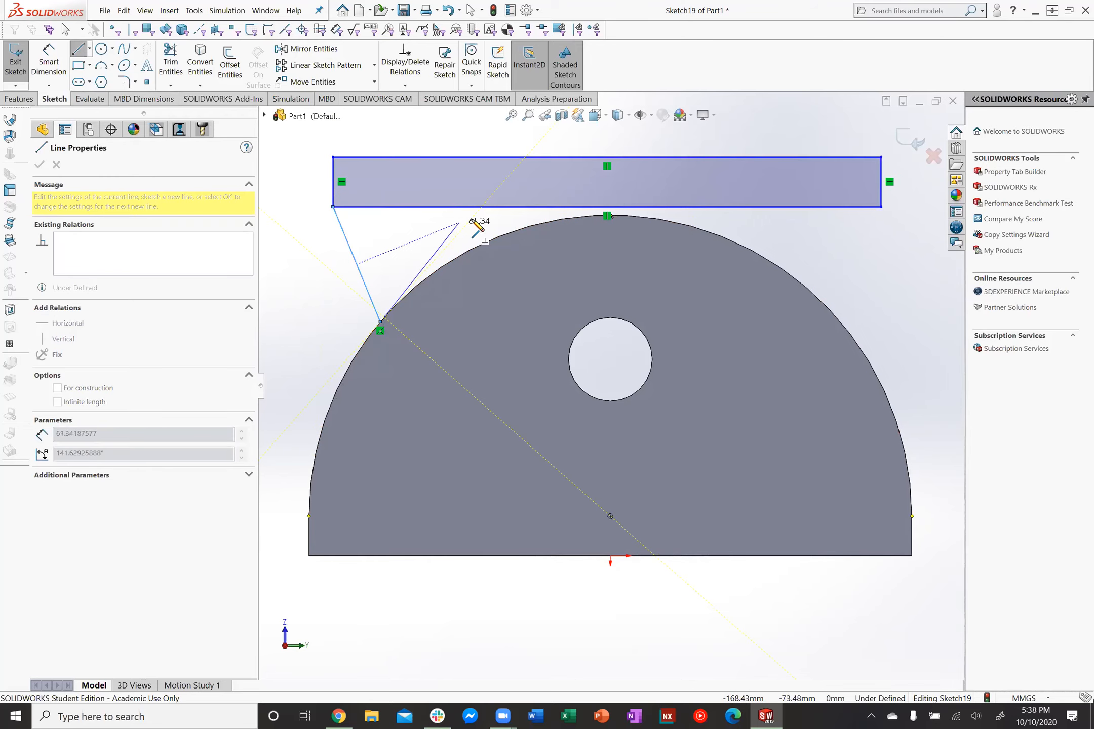
click(481, 207)
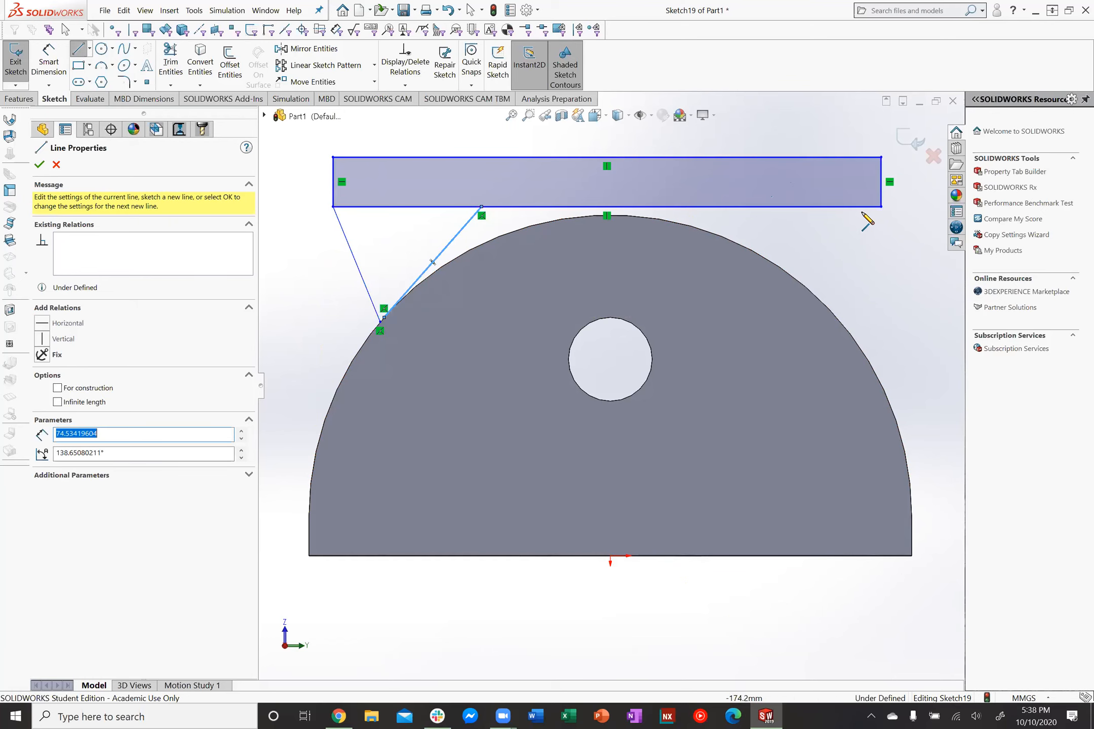
key(Escape)
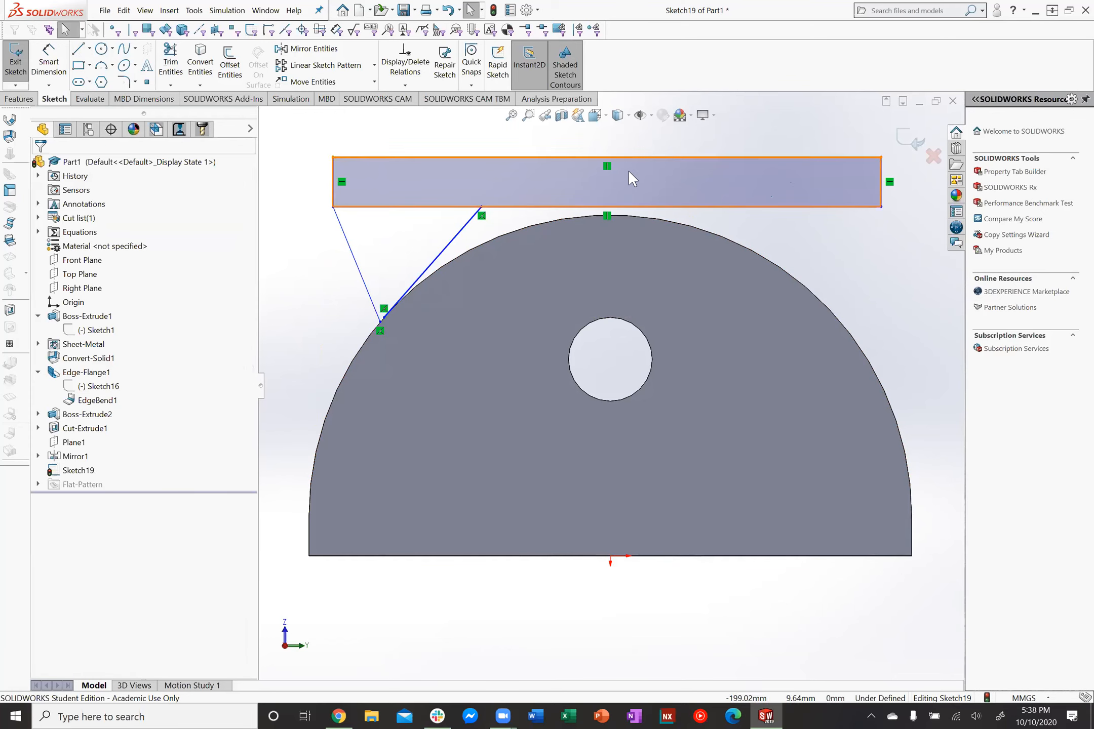
Draw a line about 69 mm long from the rectangle's lower-right corner to the arc and another about 72 mm long from the arc to the rectangle's lower edge
click(78, 49)
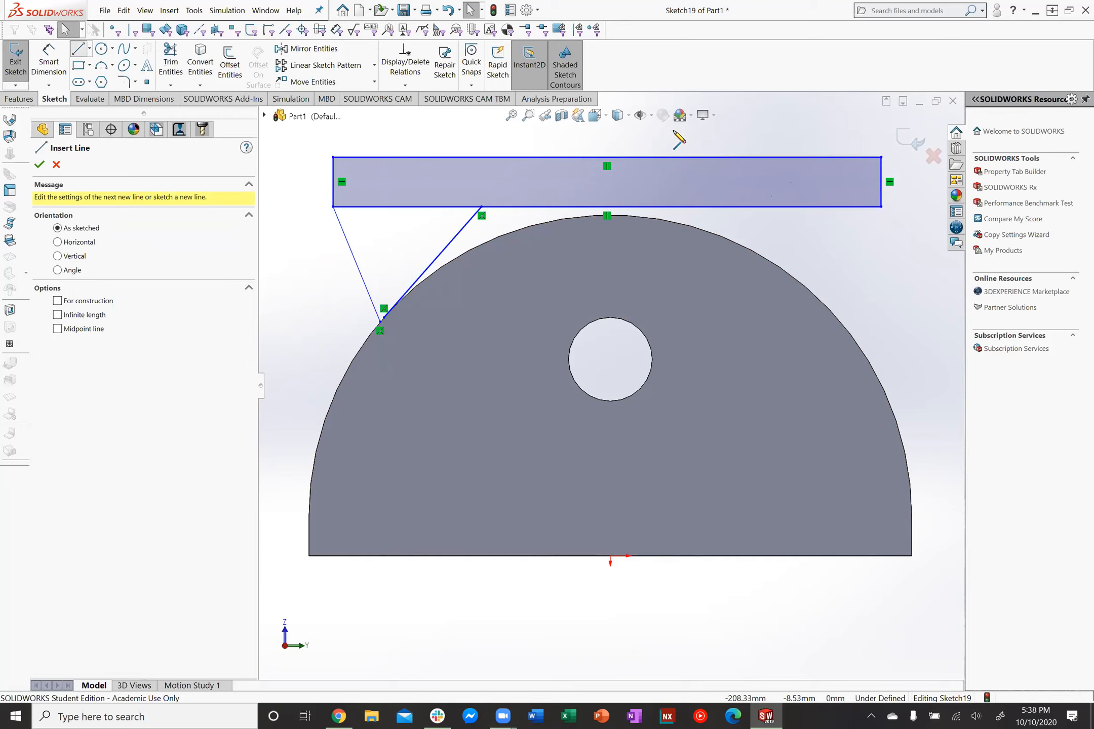
click(881, 207)
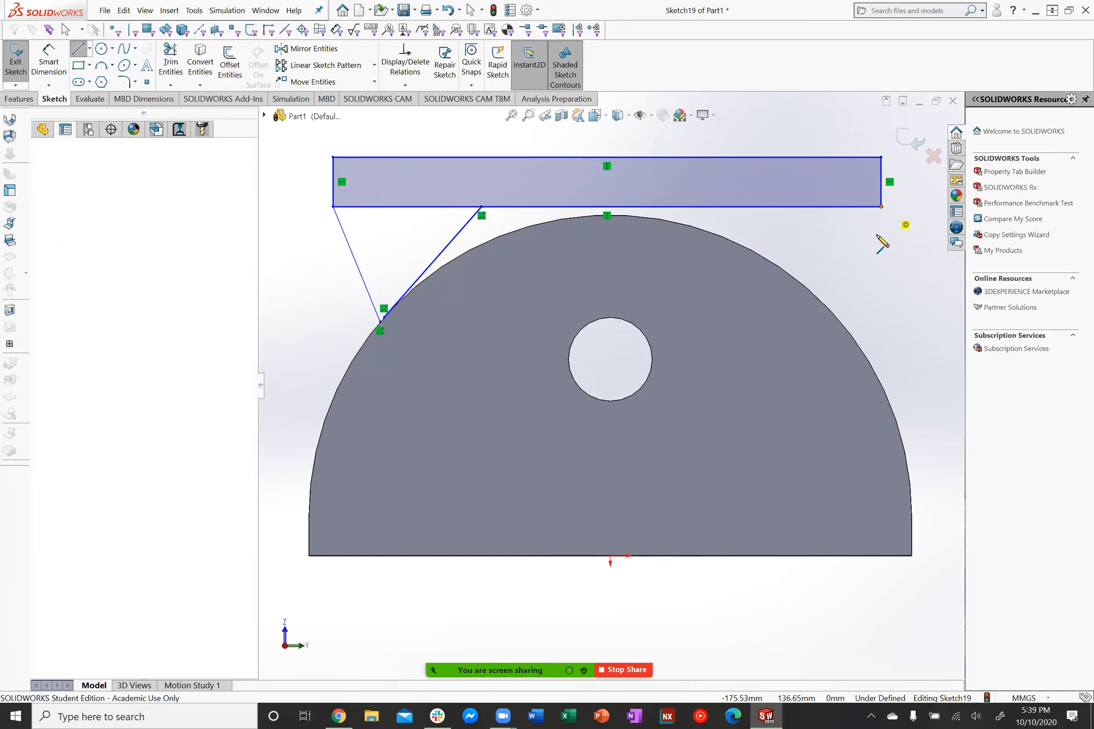
click(856, 342)
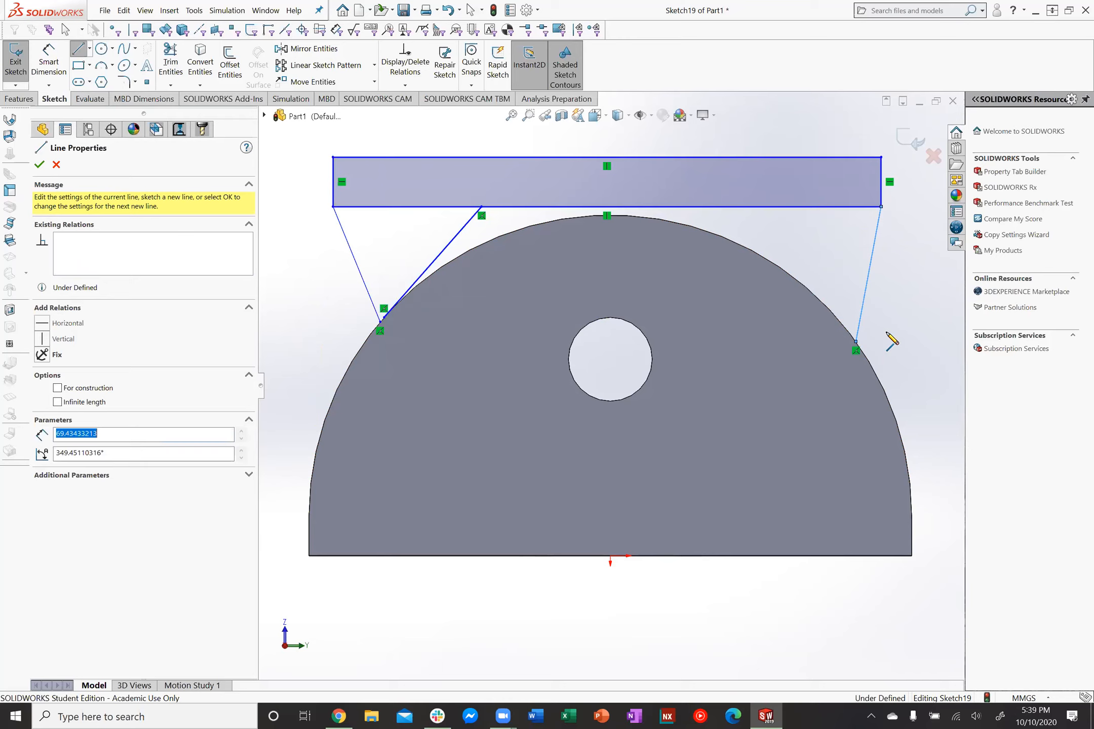
click(855, 338)
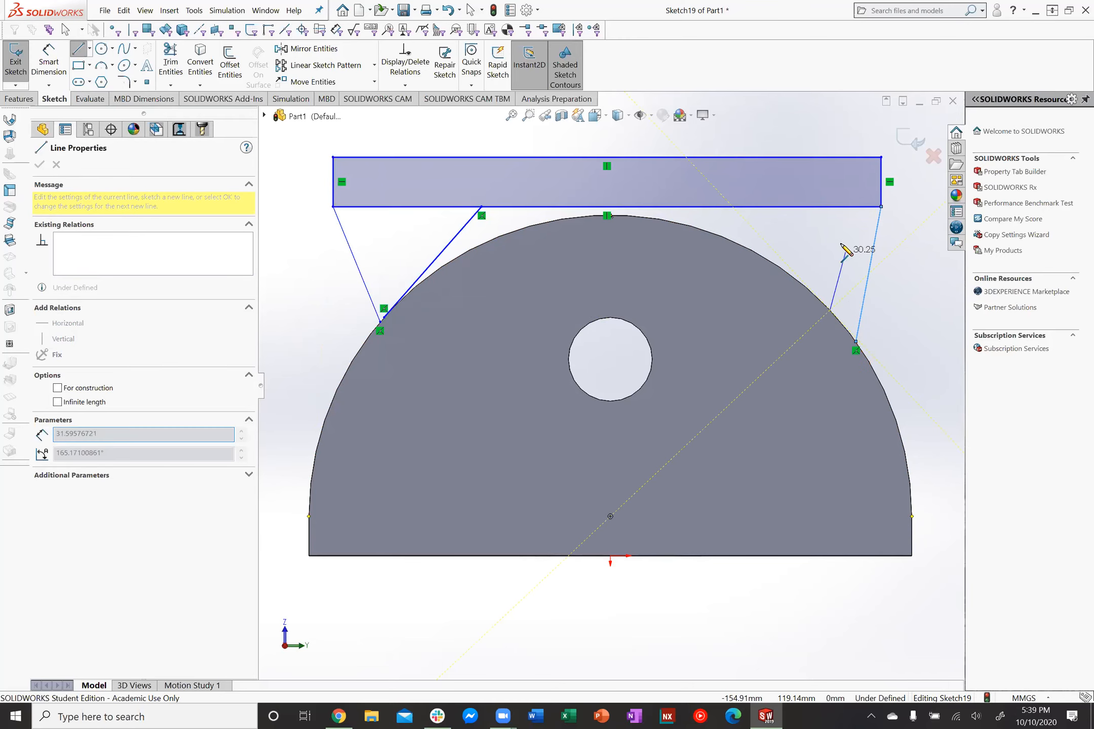
click(733, 207)
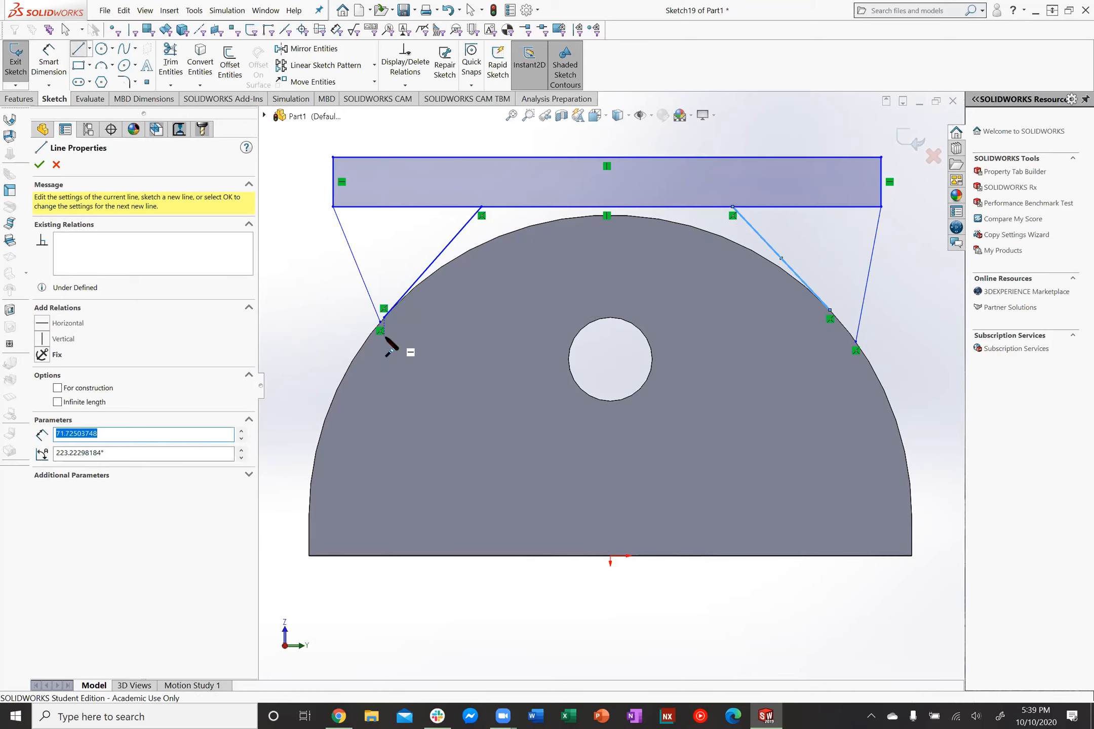
Close both supports along the arc with short lines, about 3 mm long on the left and about 21 mm long on the right
scroll(385, 340, down, 5)
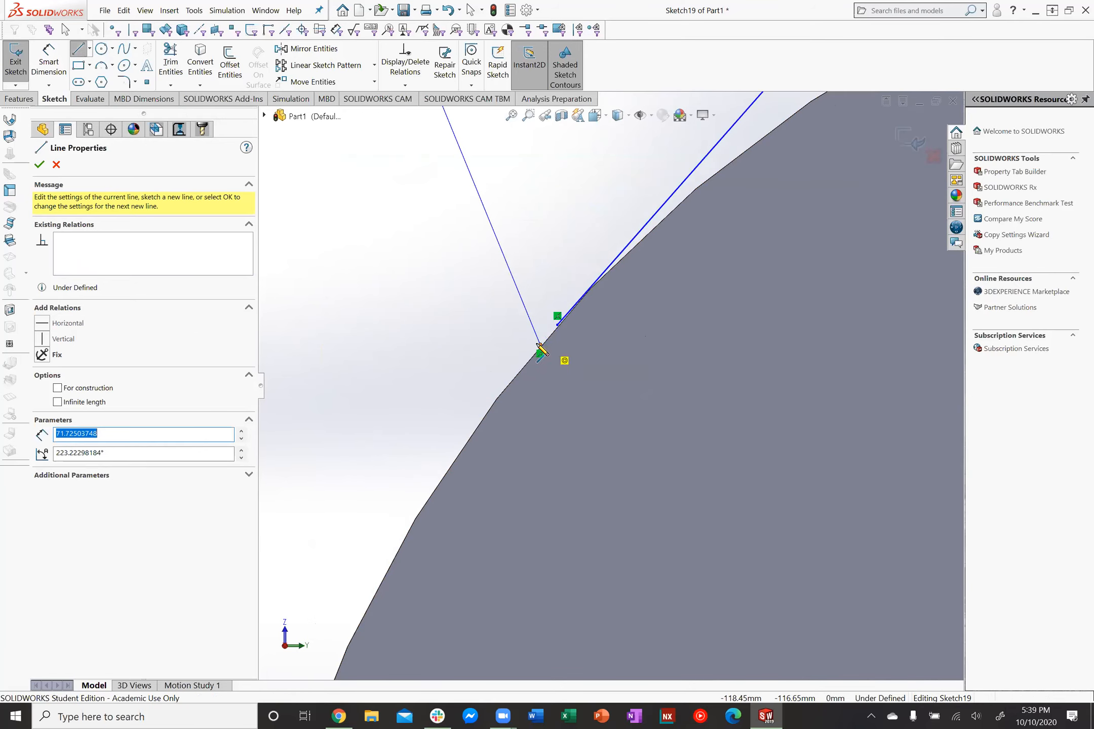
click(540, 344)
click(557, 325)
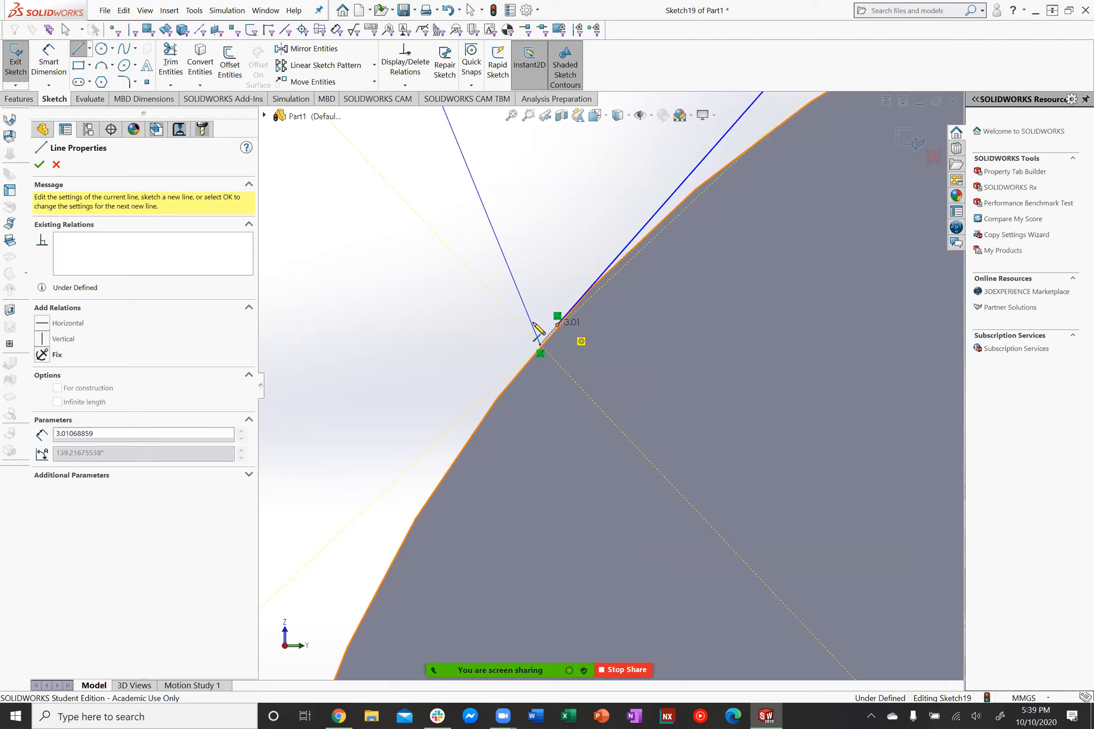
scroll(539, 287, up, 6)
scroll(817, 398, down, 6)
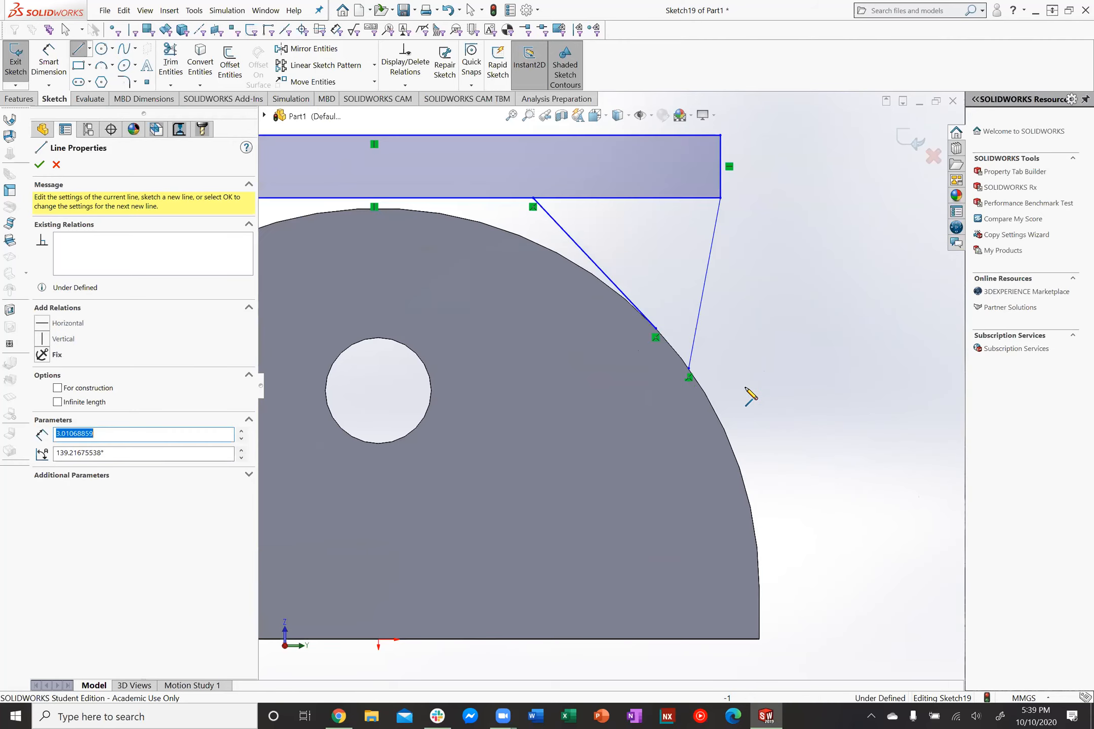
click(495, 252)
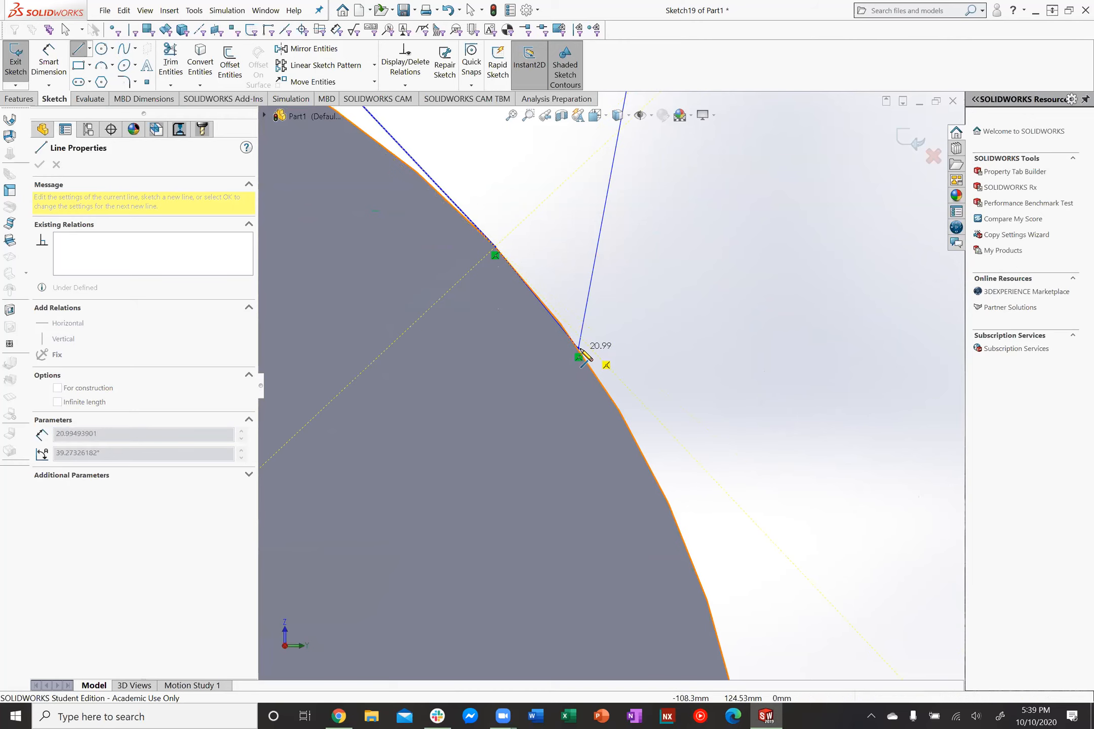
click(579, 350)
scroll(630, 268, up, 5)
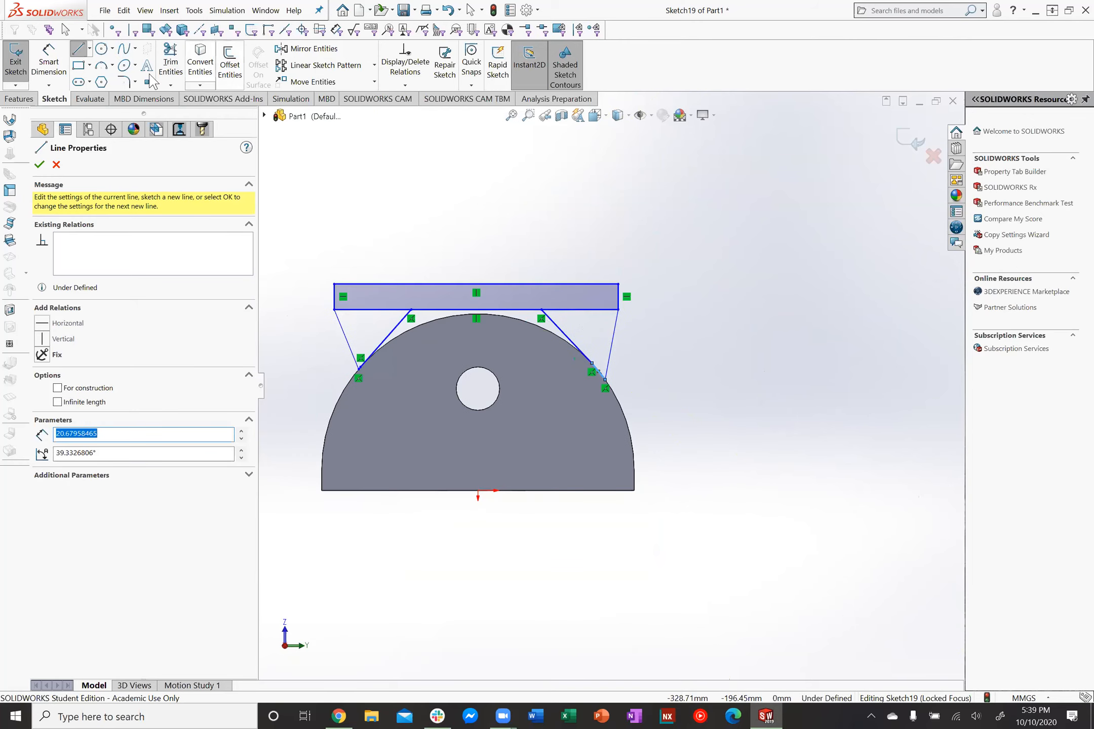
Narrow the right support by moving both ends of its inner line outward along the rectangle's lower edge and the arc
click(49, 60)
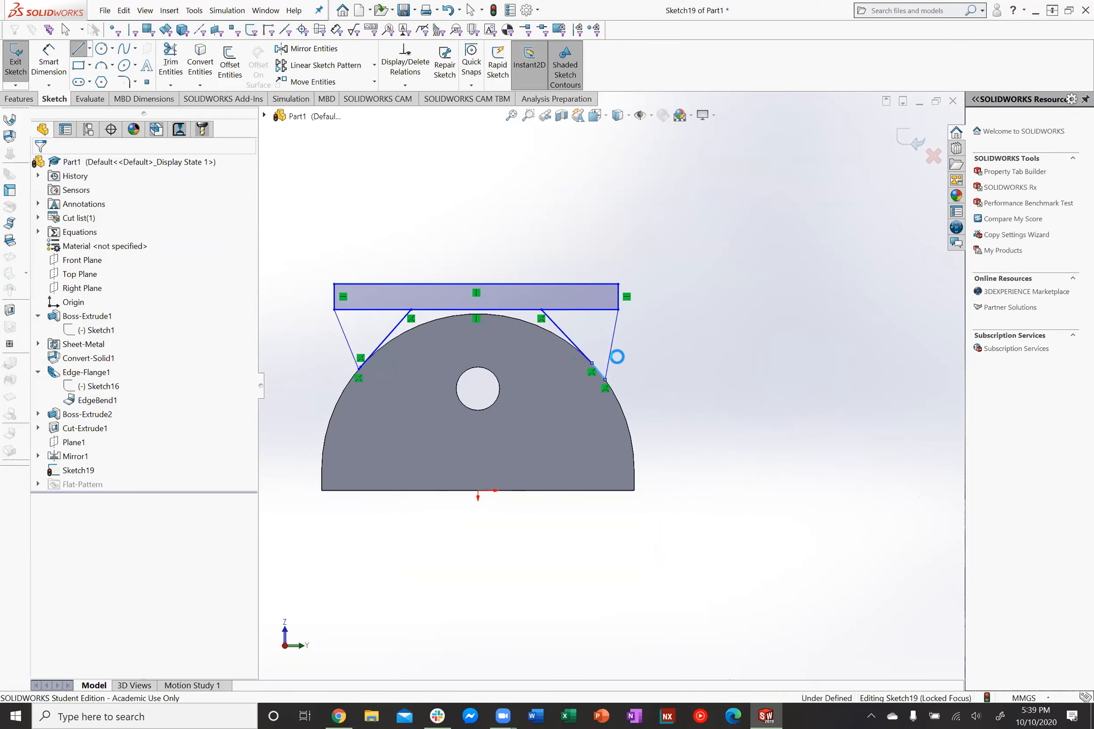
scroll(588, 349, down, 6)
key(Escape)
drag(381, 262, 537, 263)
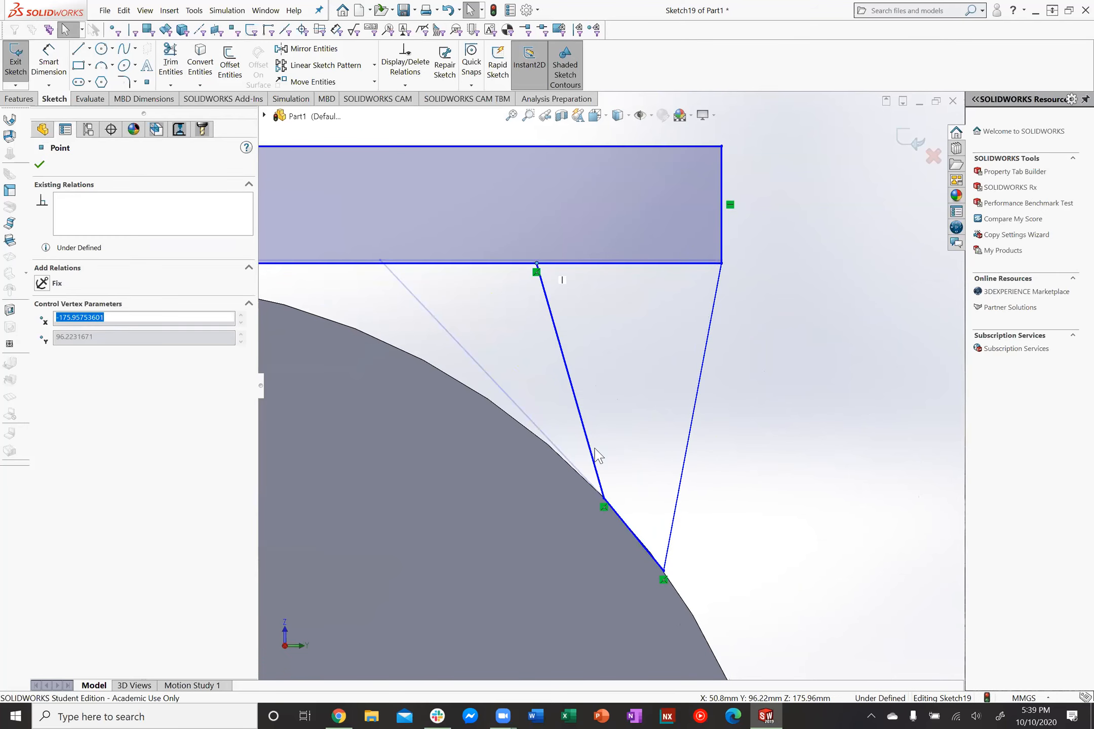
drag(603, 498, 660, 557)
scroll(655, 486, up, 6)
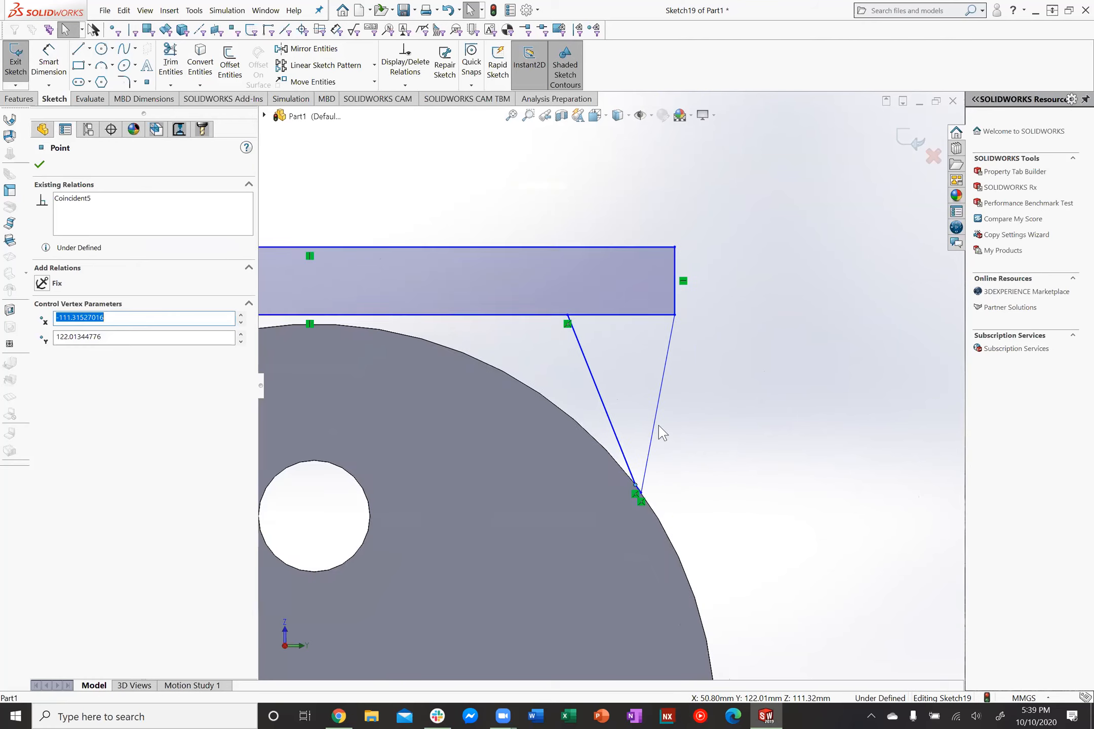
Narrow the left support by moving its inner line's upper end outward and its lower end slightly along the arc
scroll(338, 409, down, 5)
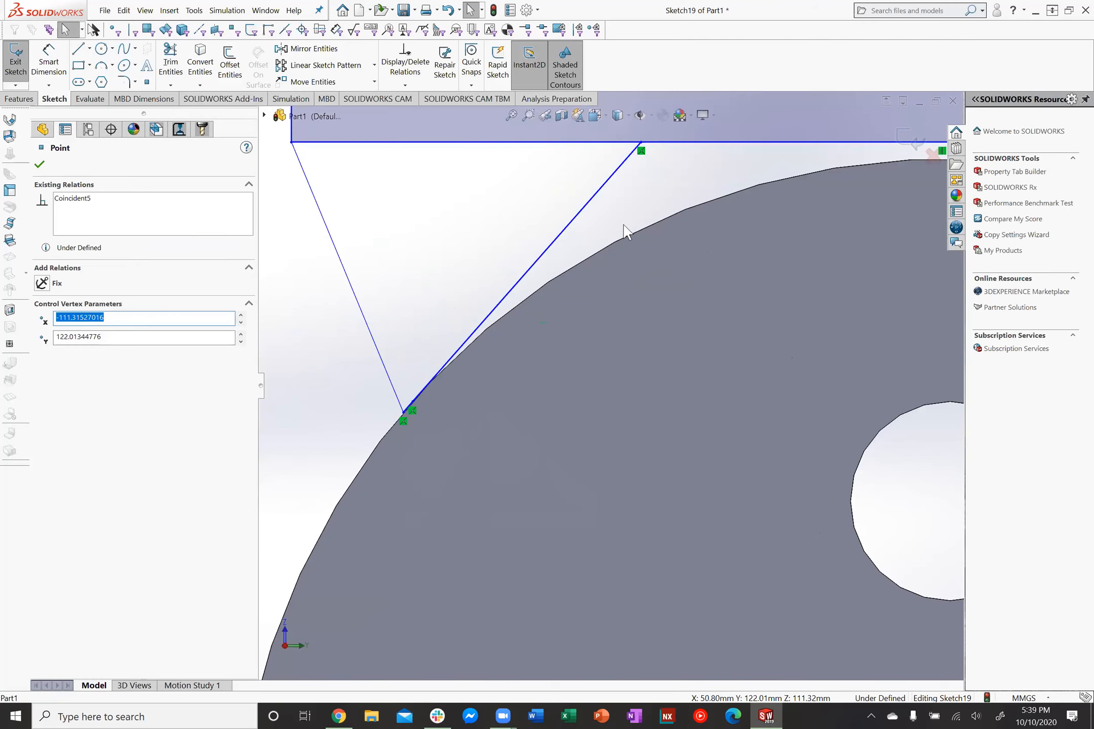
drag(643, 147, 461, 147)
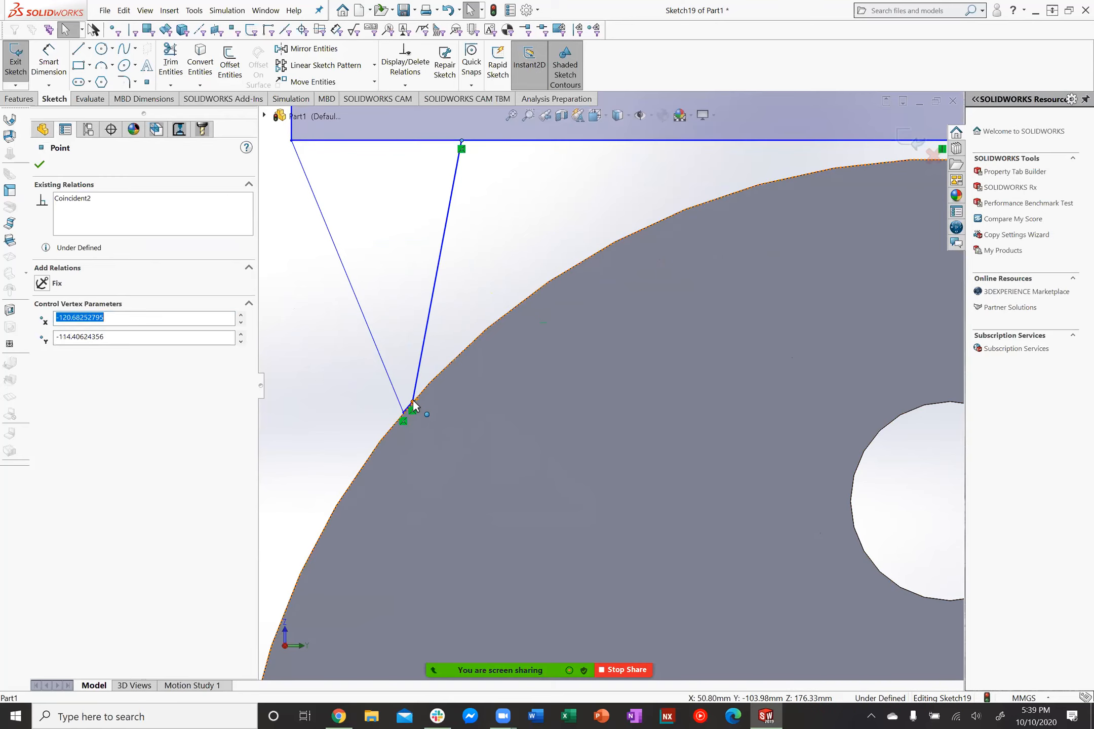
drag(413, 403, 408, 408)
scroll(416, 422, down, 3)
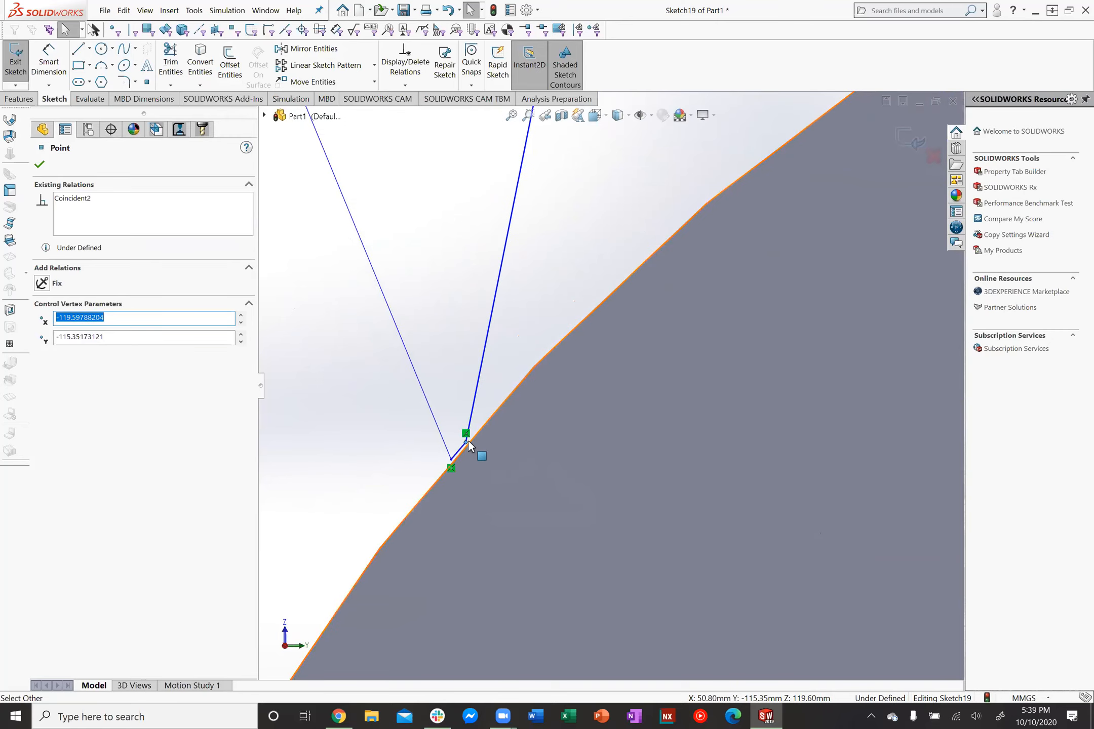
scroll(478, 447, up, 5)
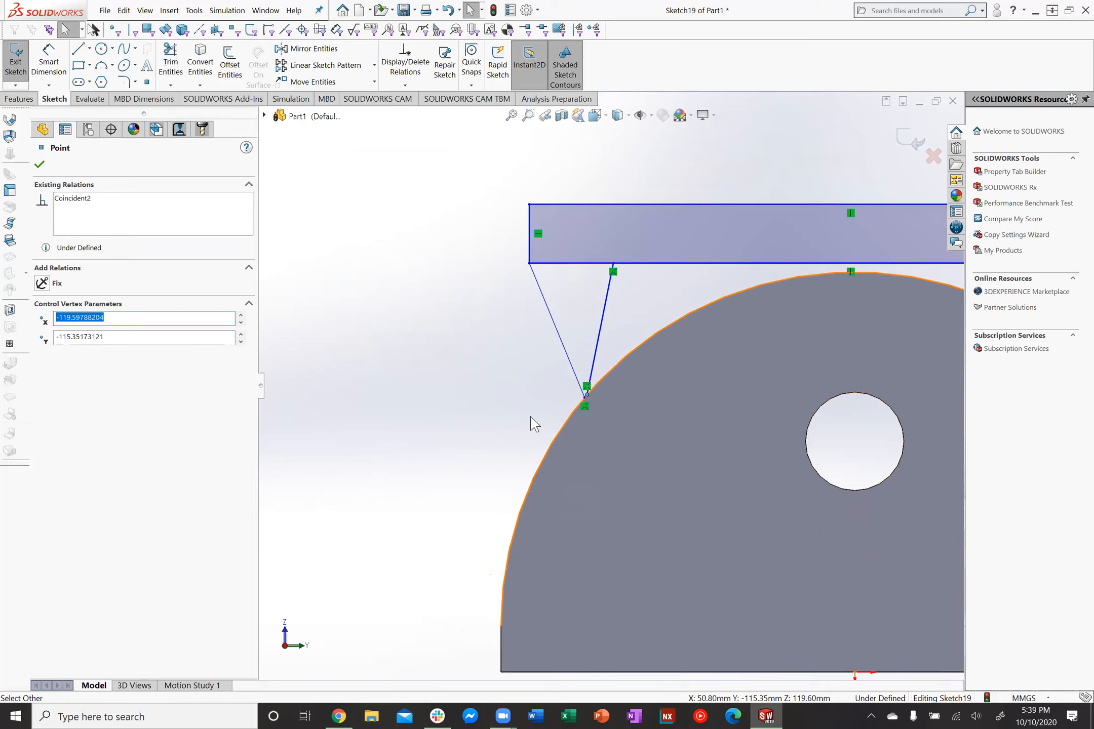
Examine the rectangle and its two supports against both half-round flanges from an angle and face on
scroll(543, 400, up, 3)
mouse_move(546, 405)
middle_down()
mouse_move(581, 432)
mouse_move(701, 427)
mouse_move(704, 445)
mouse_move(710, 437)
mouse_move(676, 404)
middle_up()
scroll(680, 431, down, 6)
scroll(651, 405, up, 6)
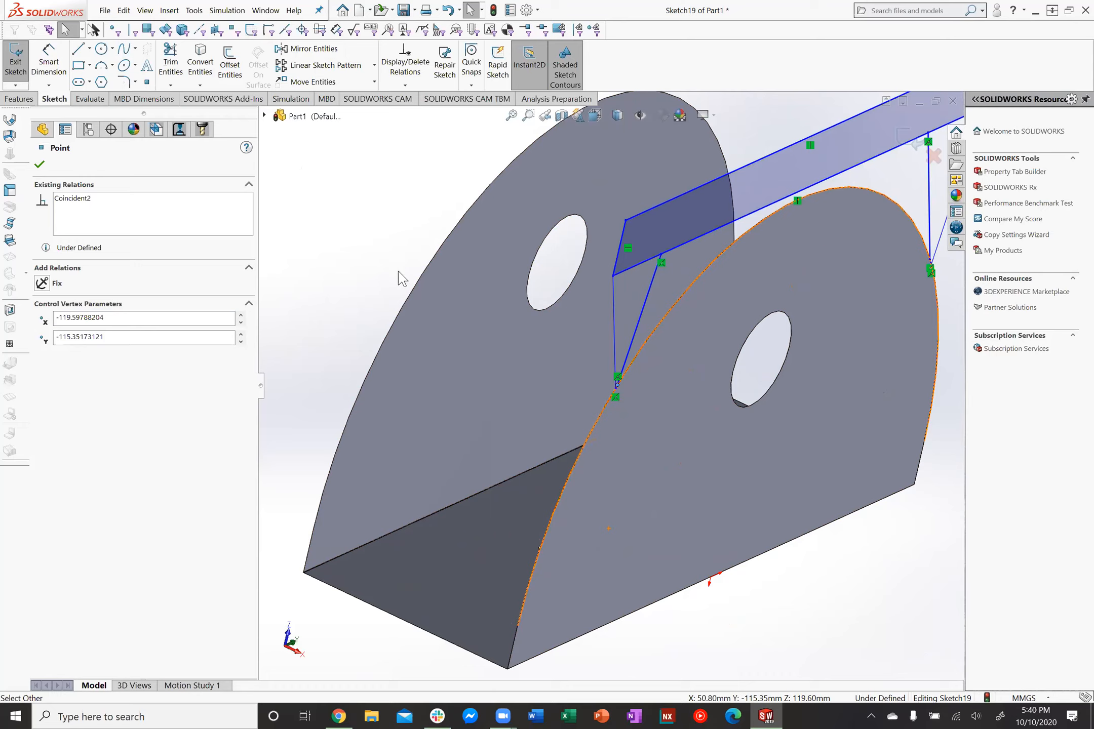
key(ctrl+8)
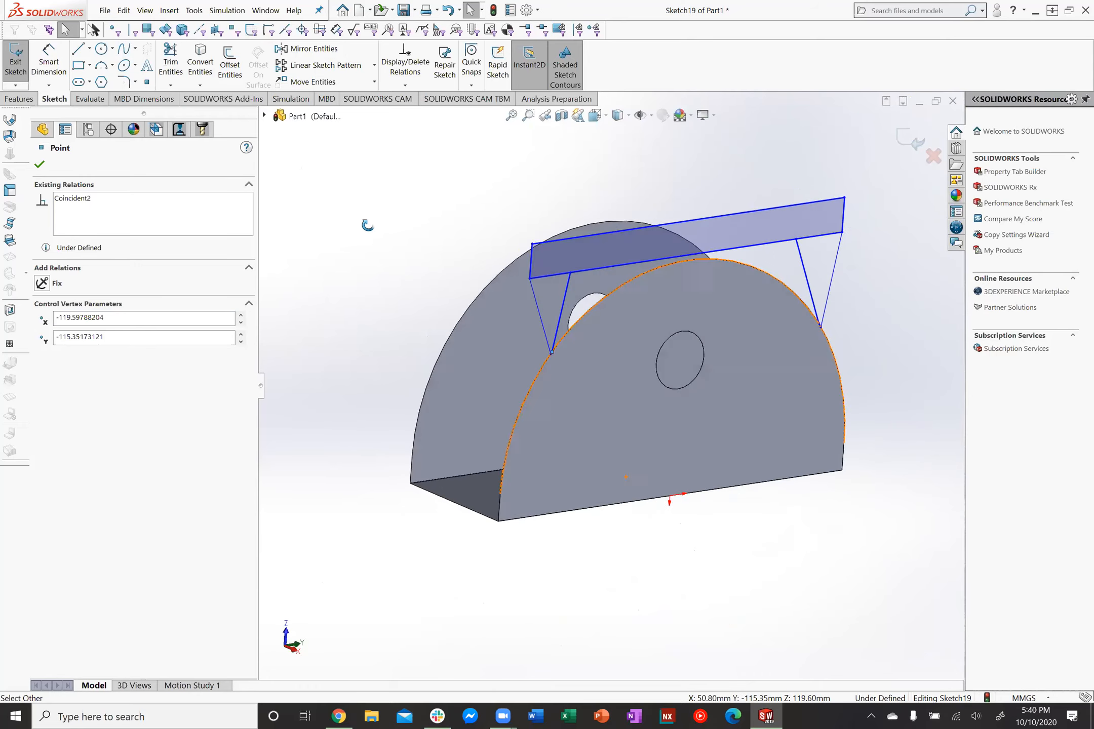
scroll(476, 309, down, 2)
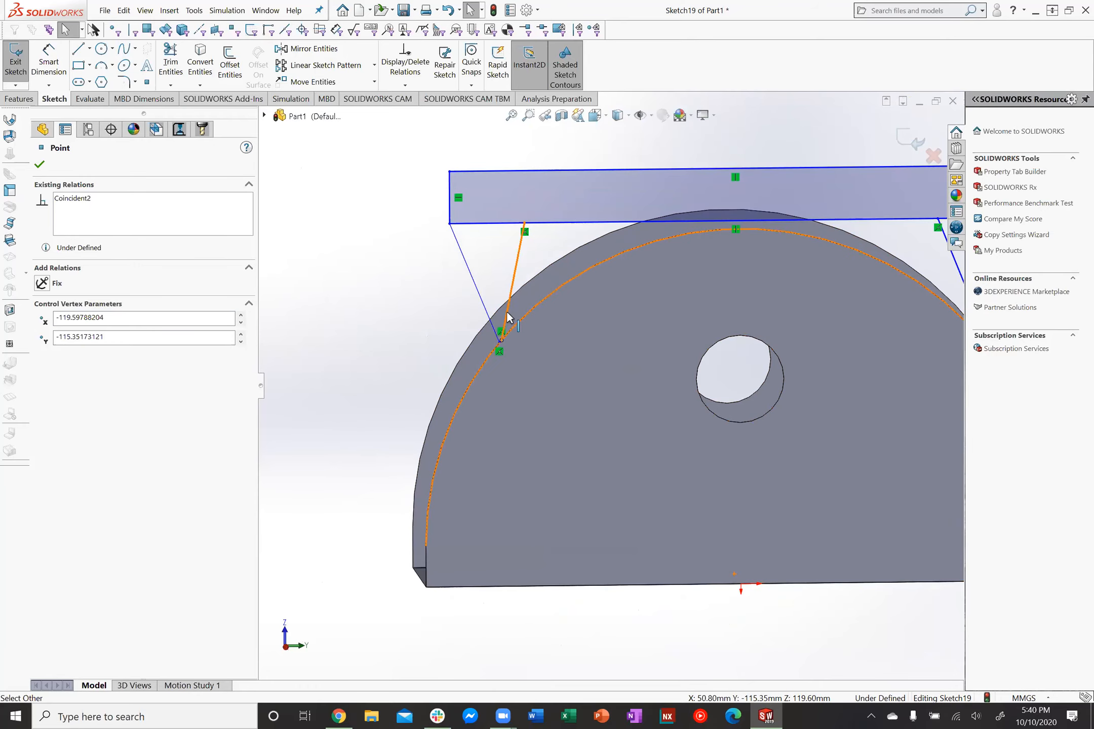
scroll(414, 283, up, 1)
mouse_move(407, 273)
middle_down()
mouse_move(387, 239)
mouse_move(428, 253)
middle_up()
scroll(355, 228, down, 1)
scroll(434, 224, up, 2)
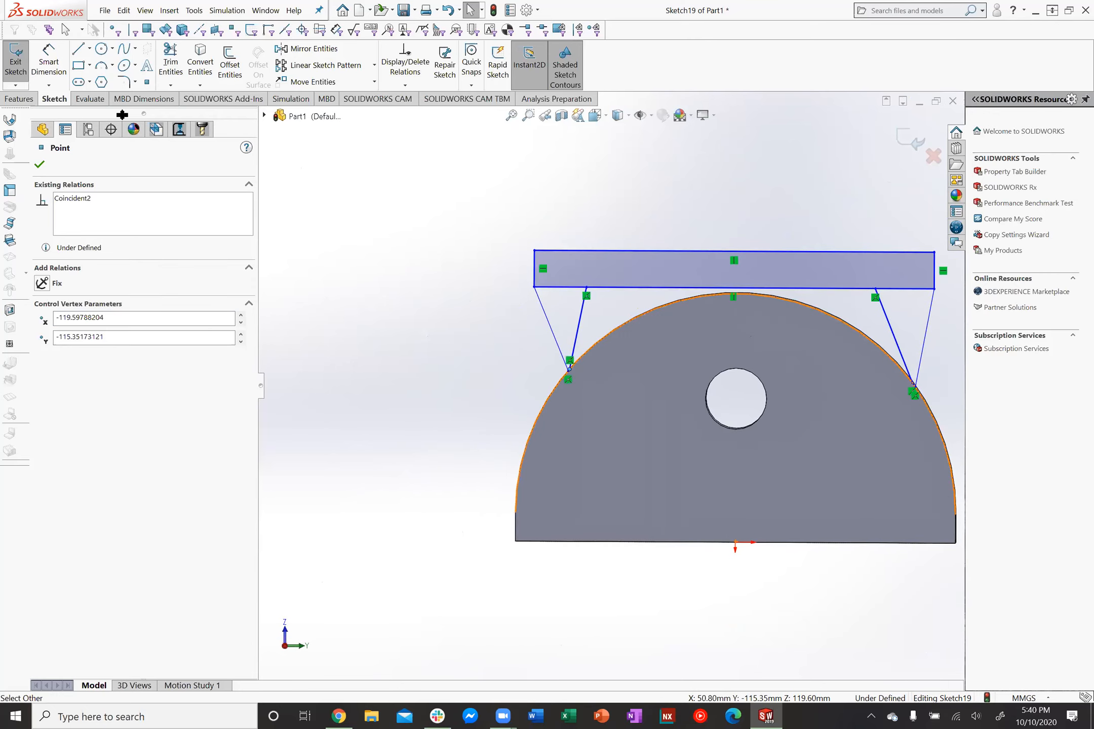
Finish the sketch and extrude its rectangle and both triangular support regions as a blind boss 0.05 mm deep with merged result
click(17, 63)
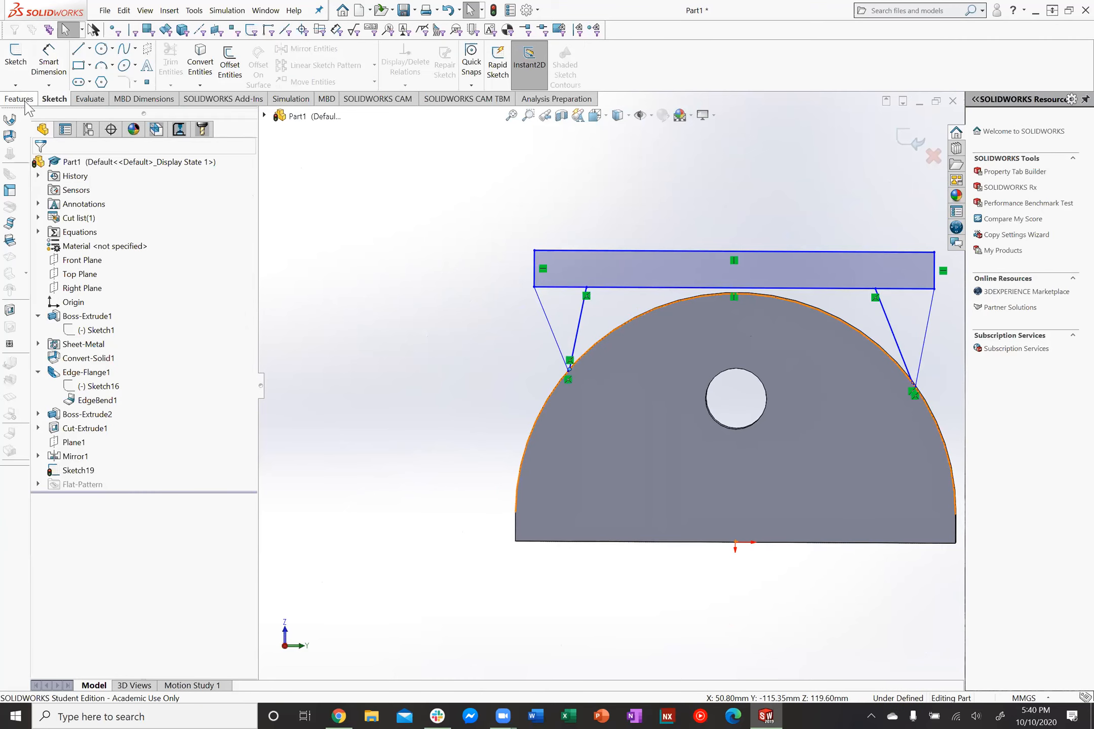
click(23, 100)
click(22, 65)
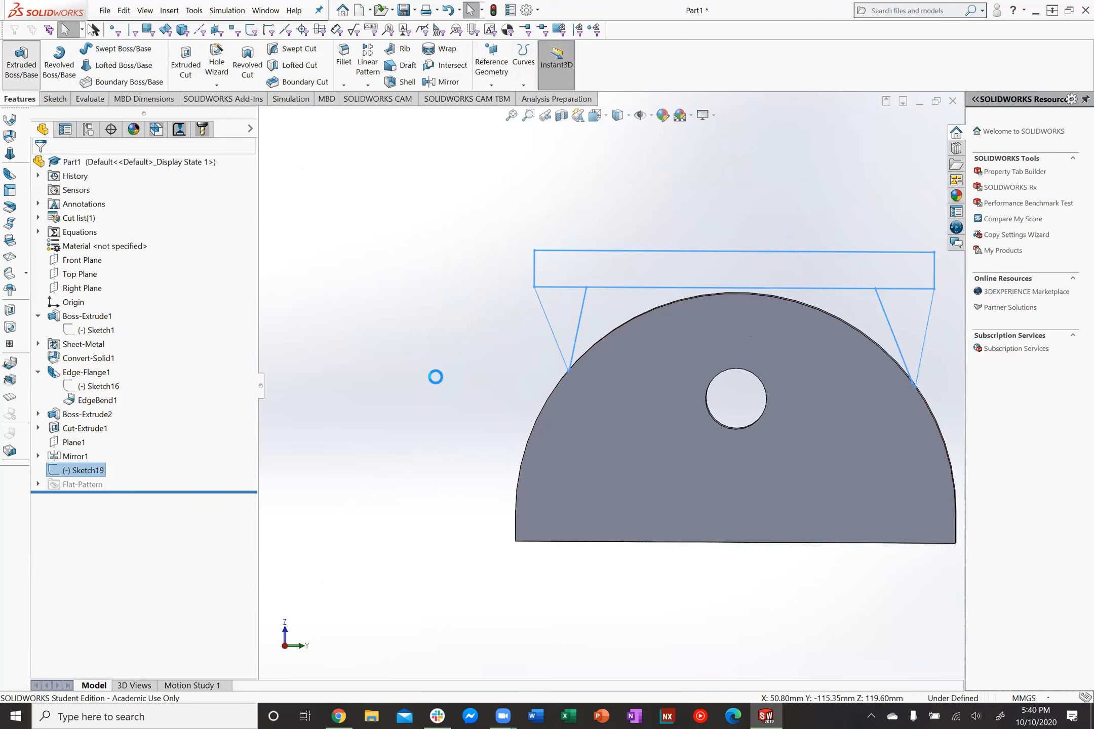
click(559, 328)
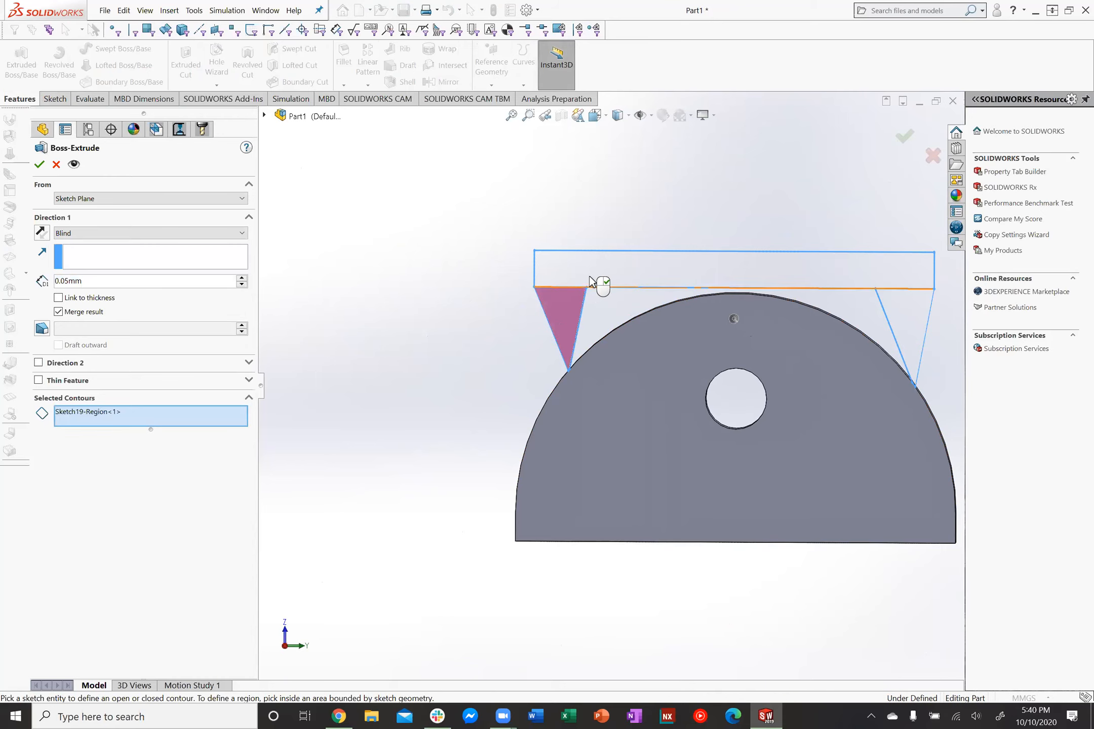
click(593, 272)
click(898, 307)
middle_drag(872, 313, 749, 367)
scroll(784, 491, down, 8)
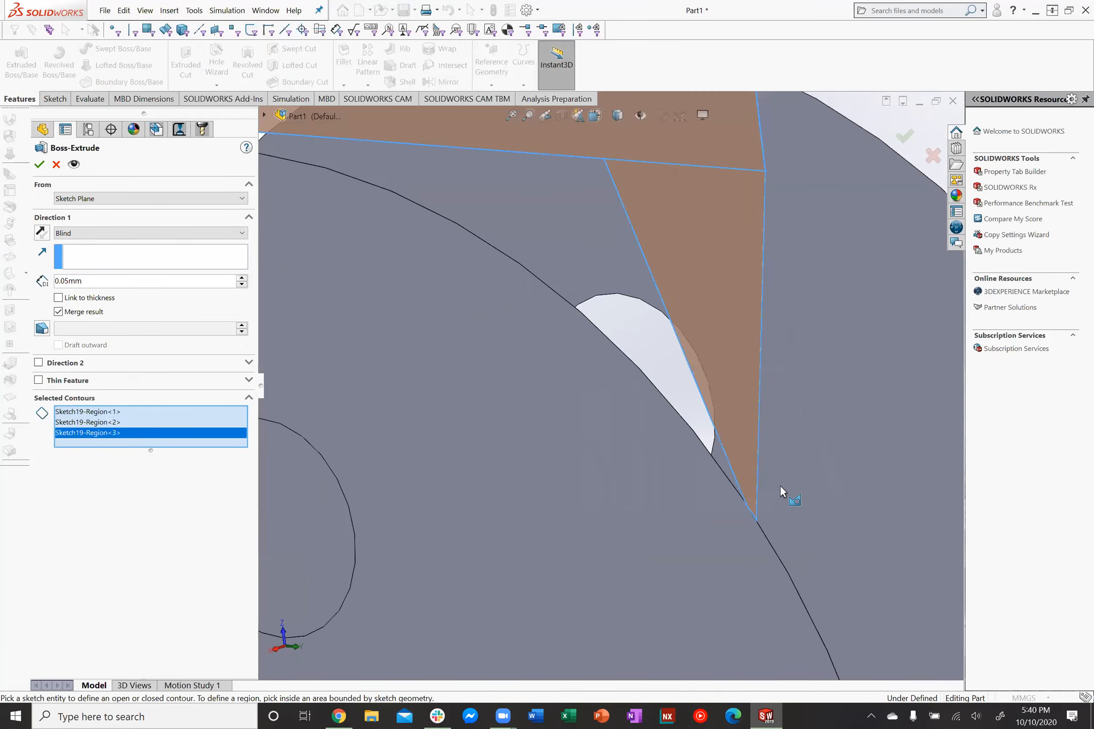
scroll(680, 517, down, 6)
middle_drag(701, 473, 691, 481)
scroll(692, 479, up, 6)
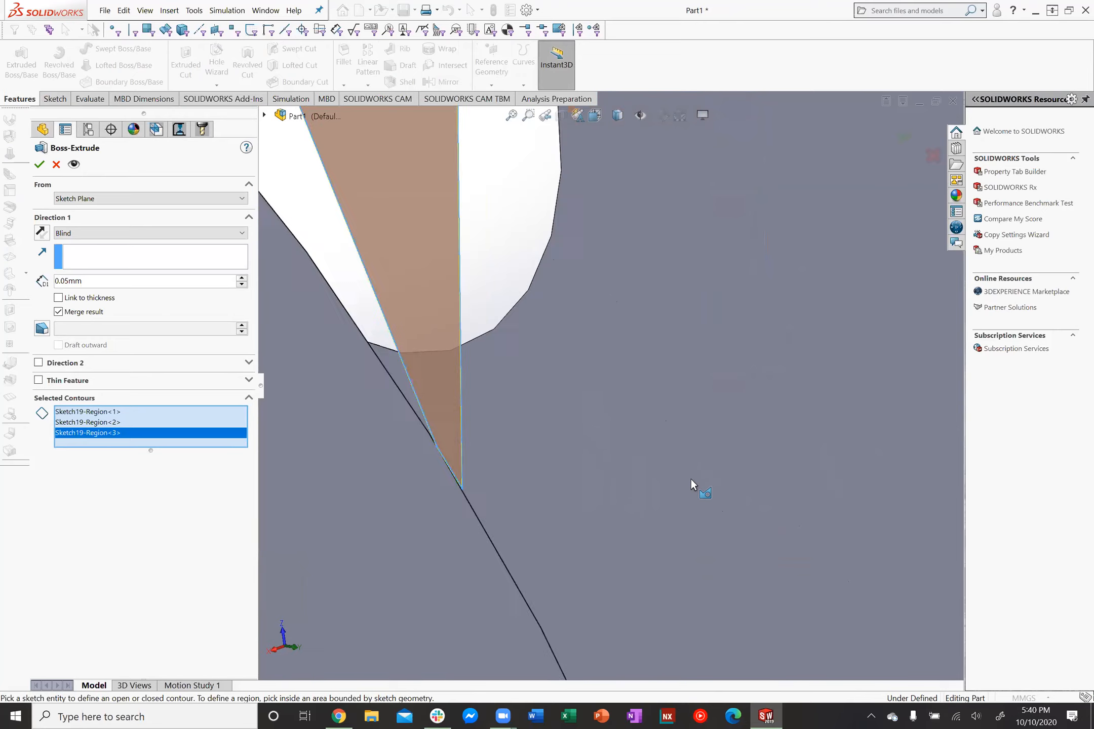
middle_drag(505, 458, 527, 283)
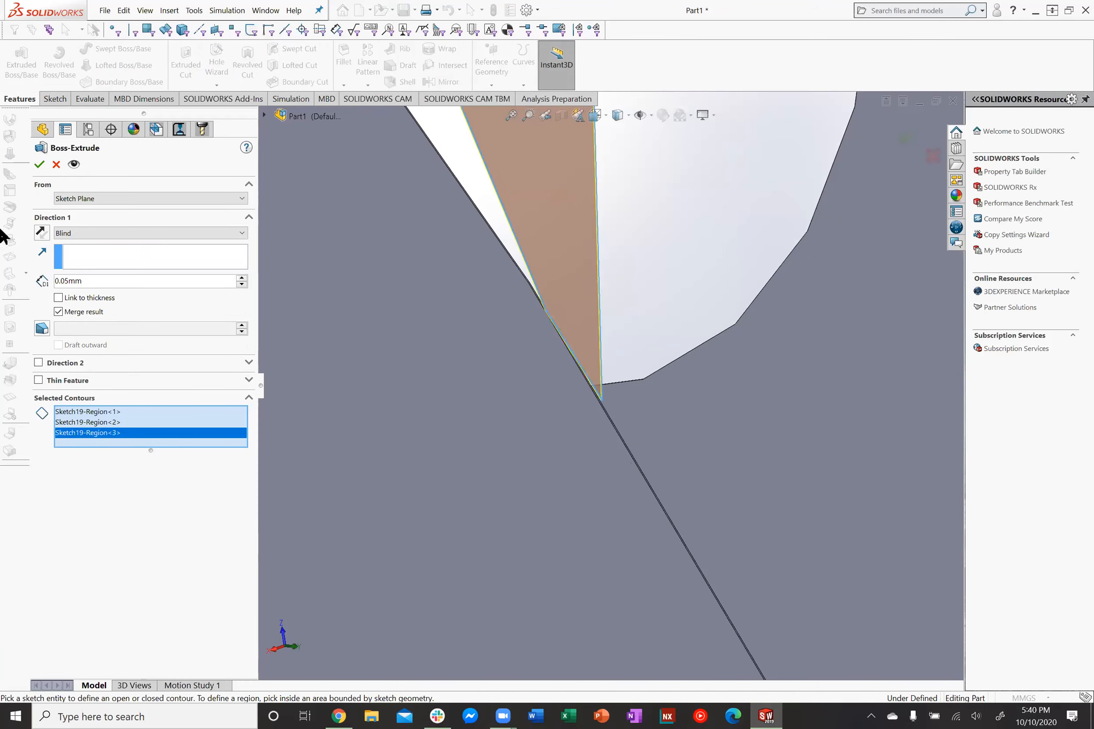
click(40, 164)
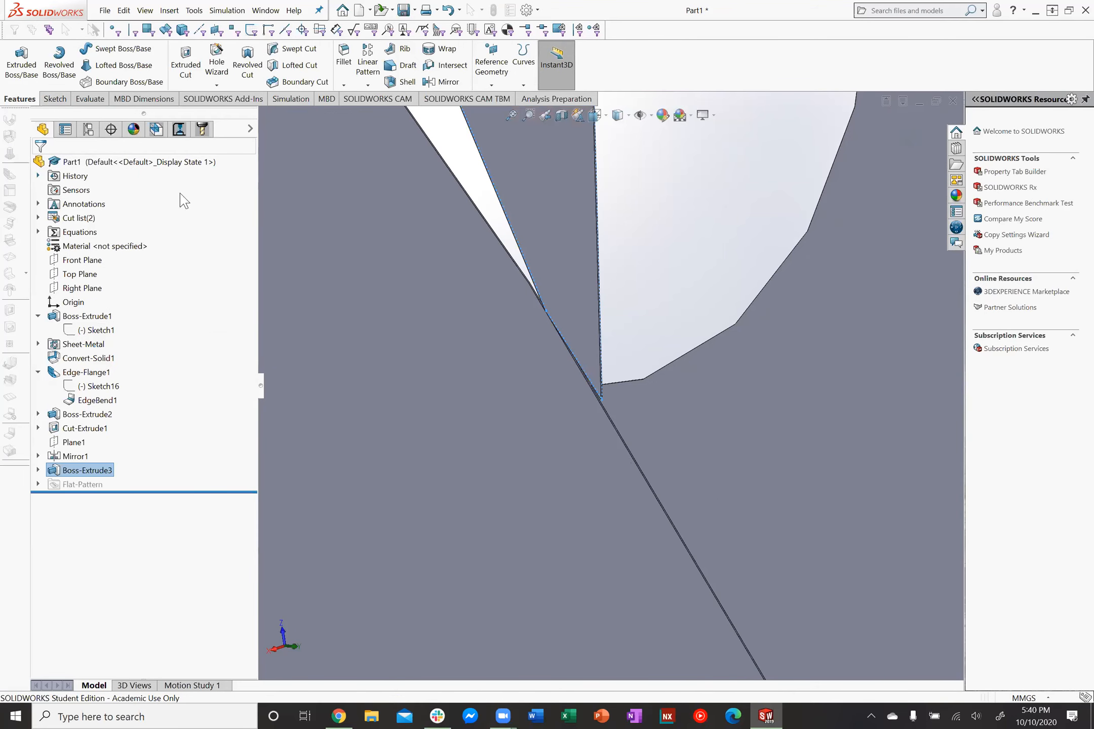
Unfold all collected bends of the bracket, keeping the face of the half-round flange with the added frame fixed
scroll(595, 304, up, 10)
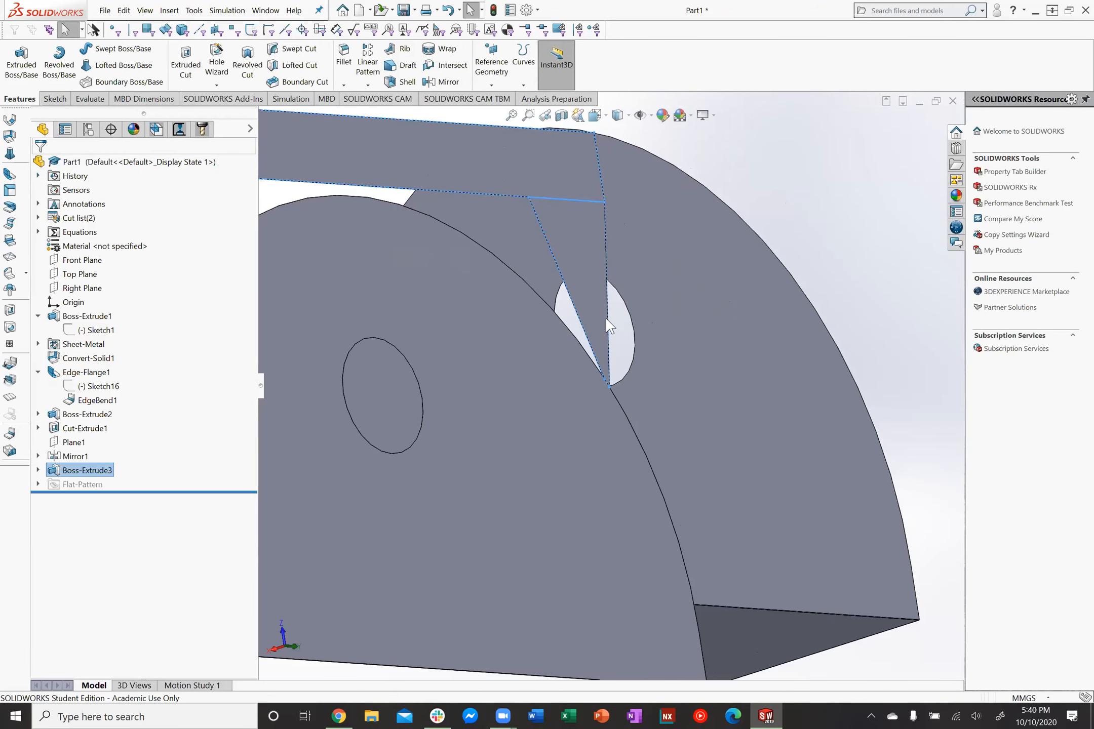
click(727, 309)
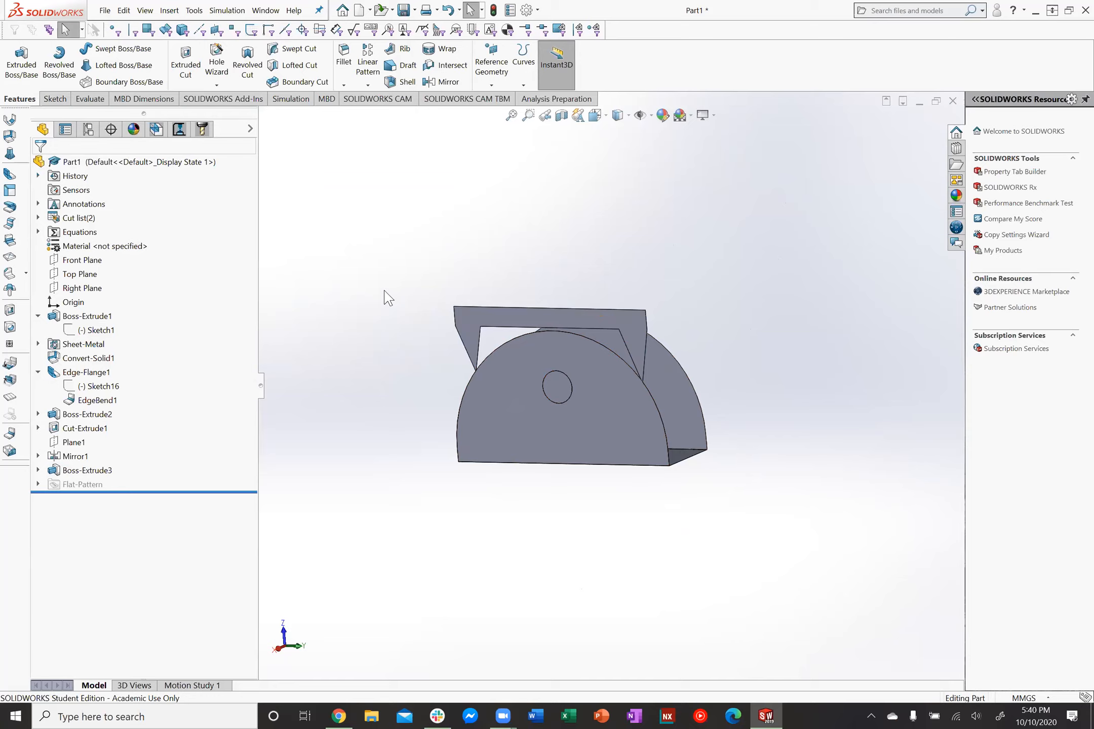
middle_drag(410, 295, 226, 278)
middle_drag(495, 397, 396, 324)
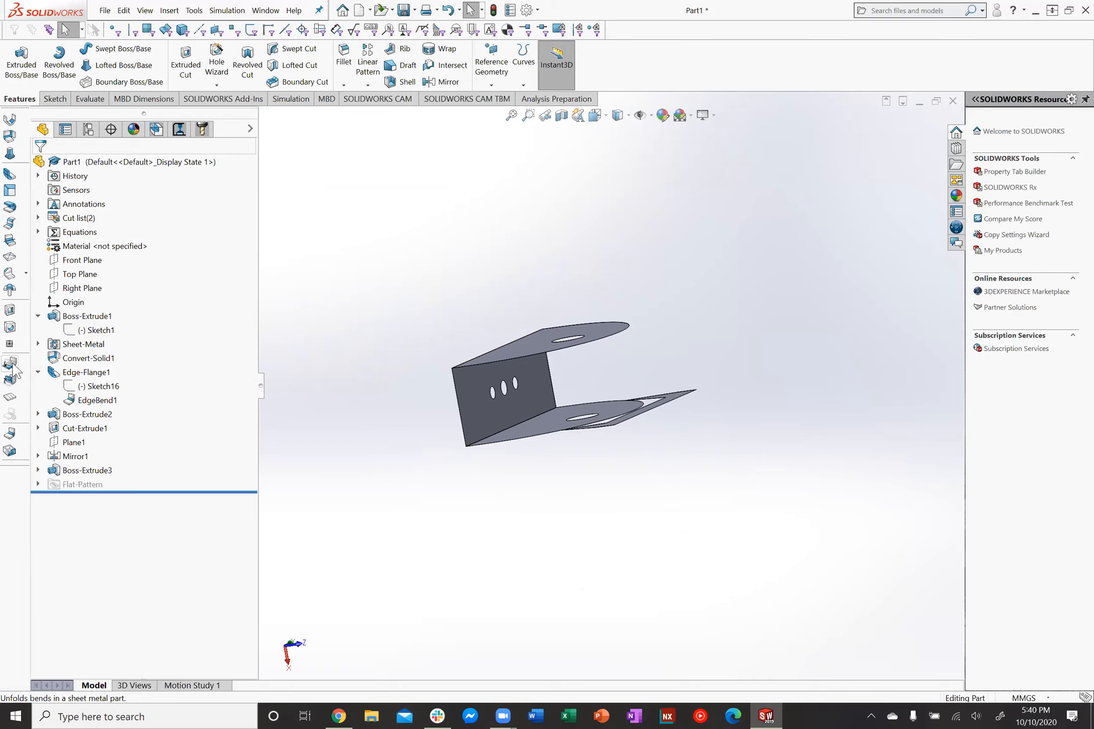
click(10, 362)
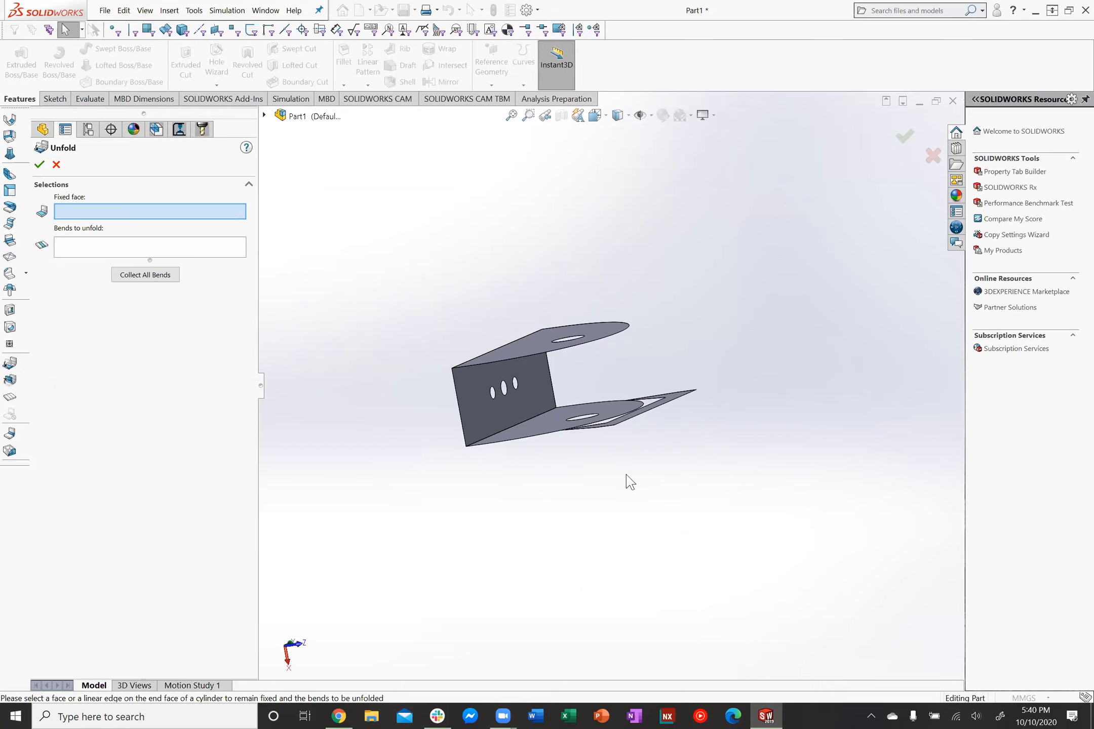
click(539, 432)
click(153, 280)
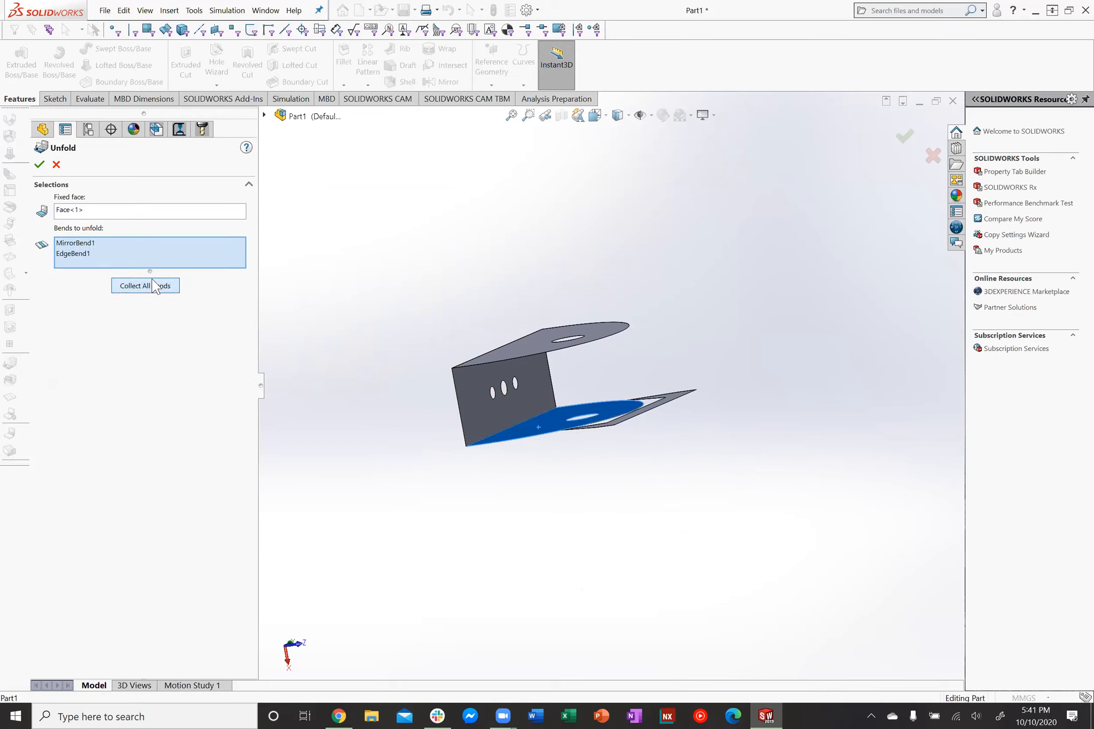
click(40, 166)
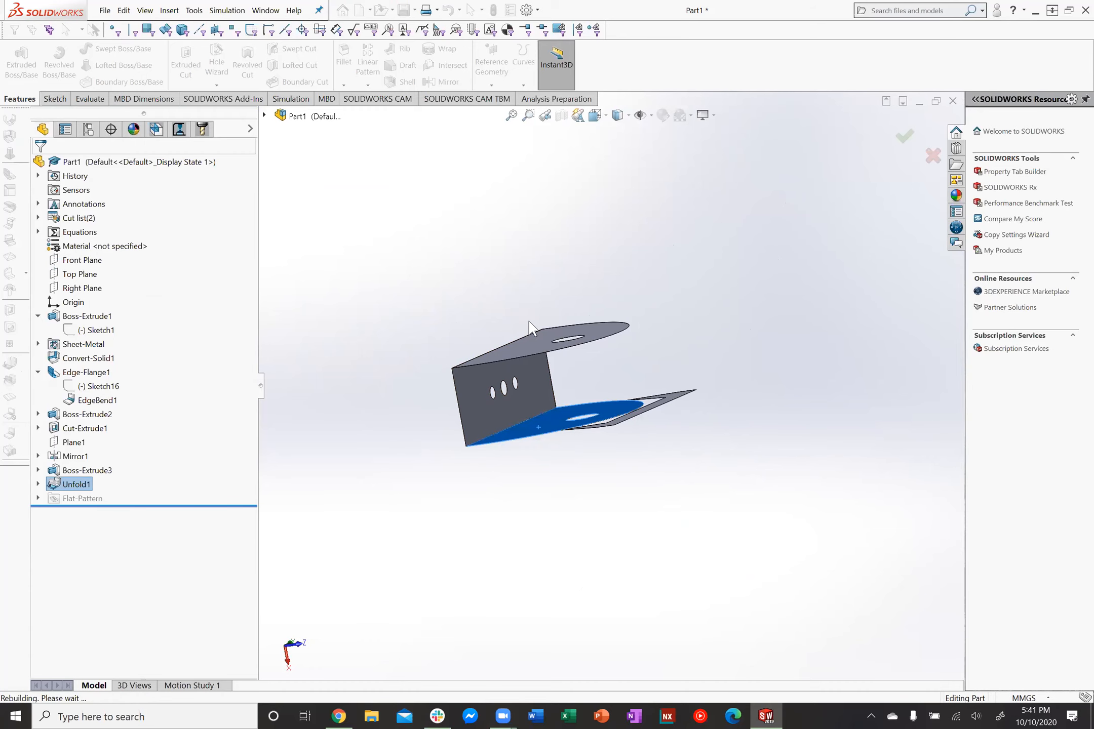
middle_drag(558, 337, 648, 391)
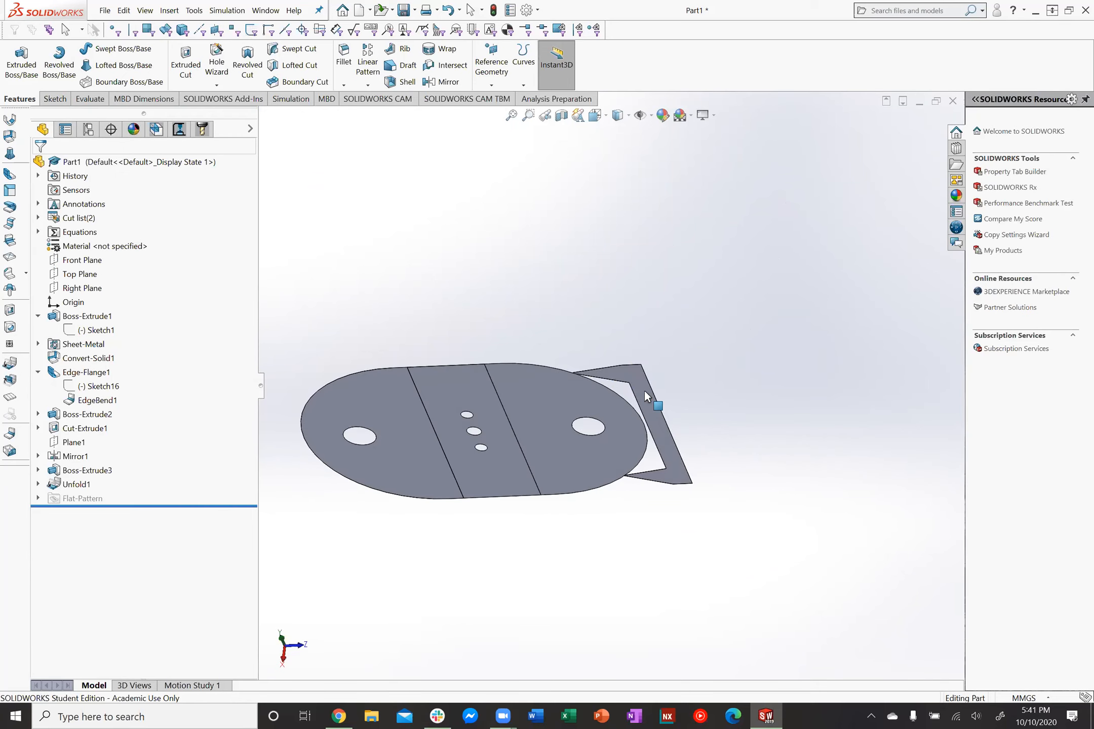
Examine the unfolded bracket and the added frame's outer edge up close and from several angles
scroll(647, 390, down, 2)
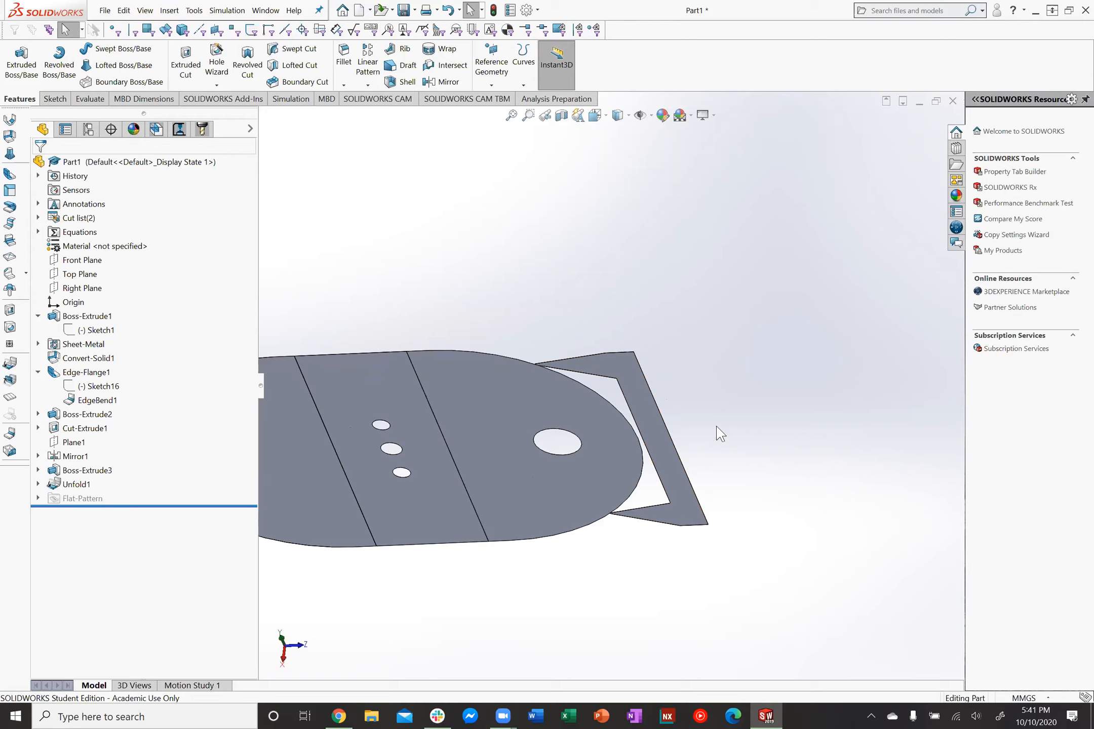
key(z)
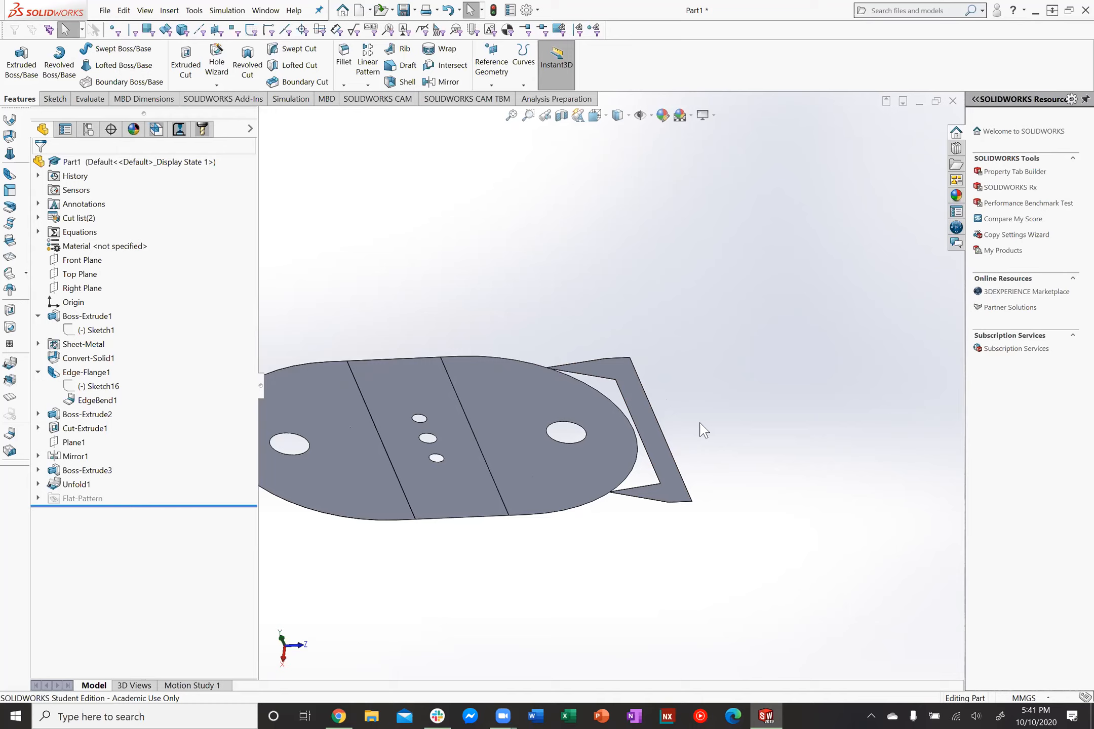
click(667, 446)
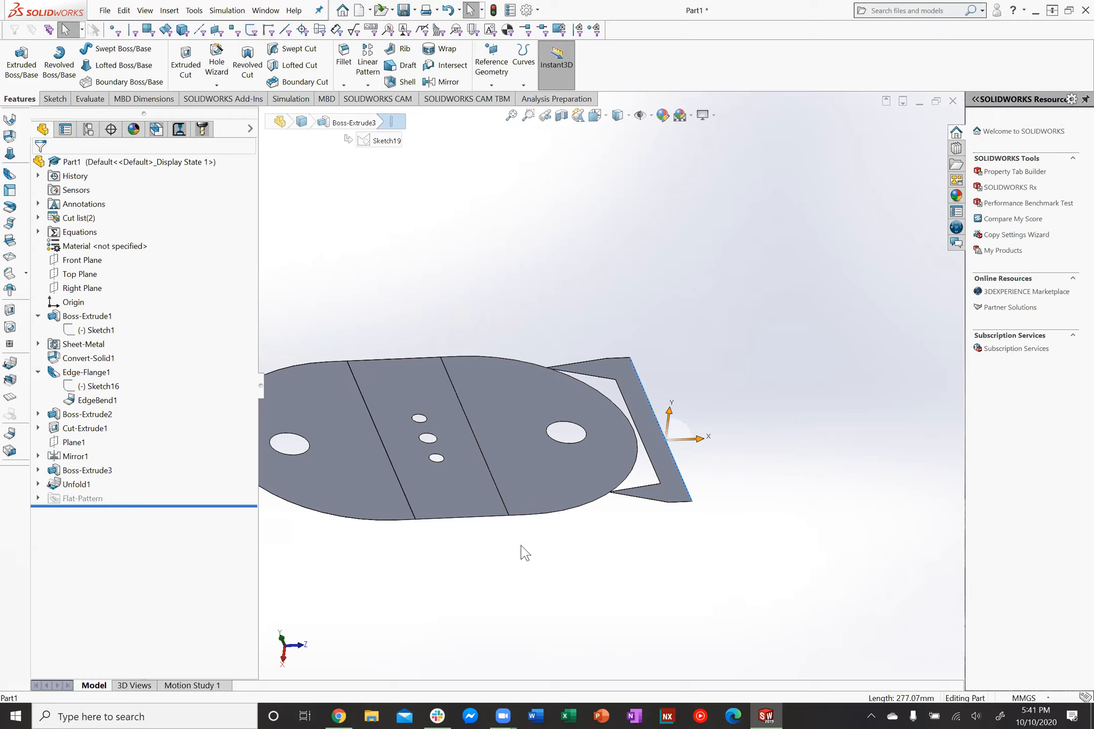
click(639, 377)
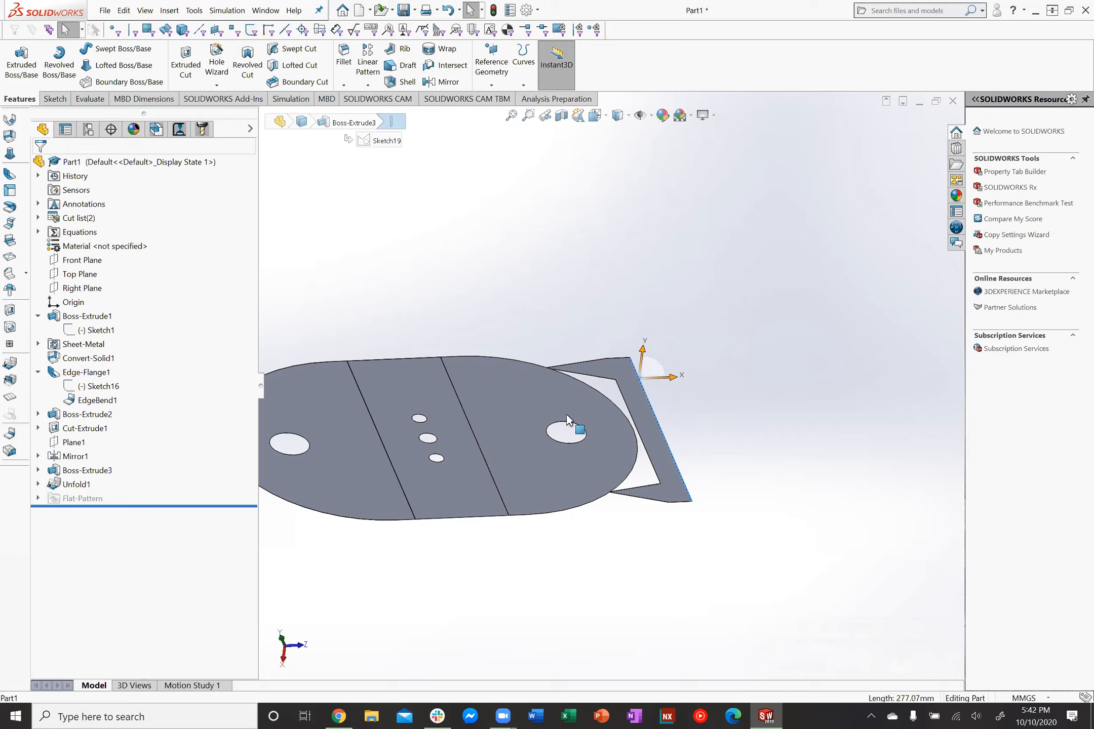
scroll(556, 425, up, 2)
middle_drag(546, 435, 551, 475)
scroll(613, 386, down, 3)
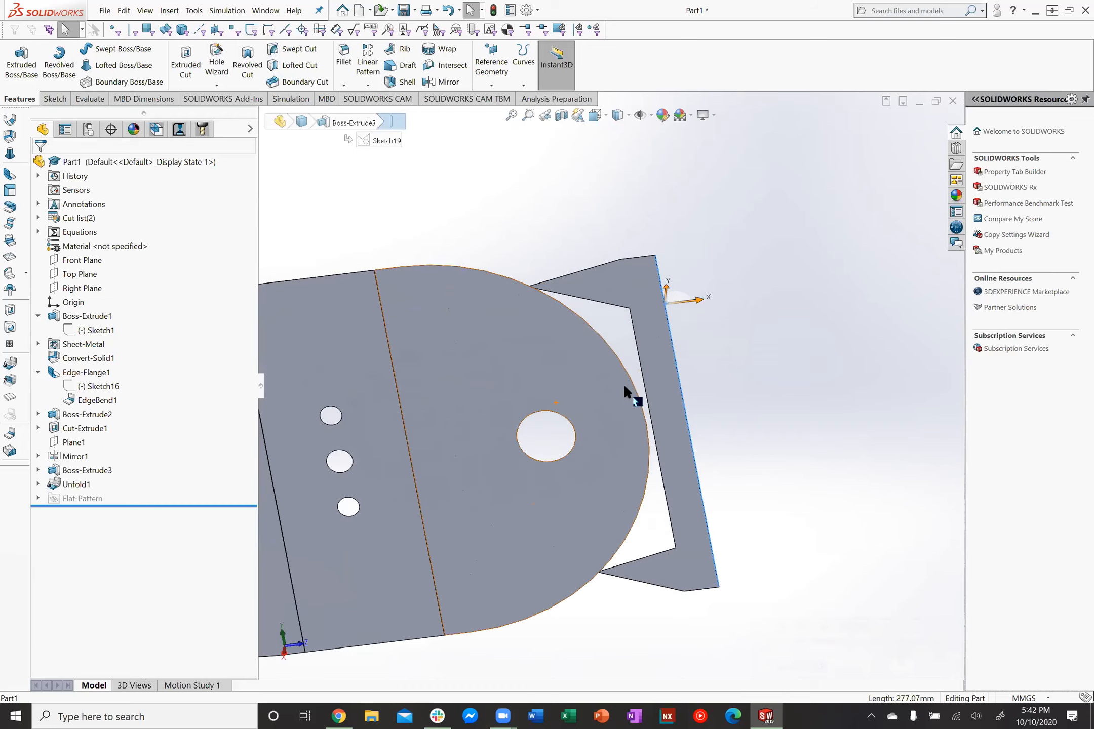
scroll(620, 387, up, 1)
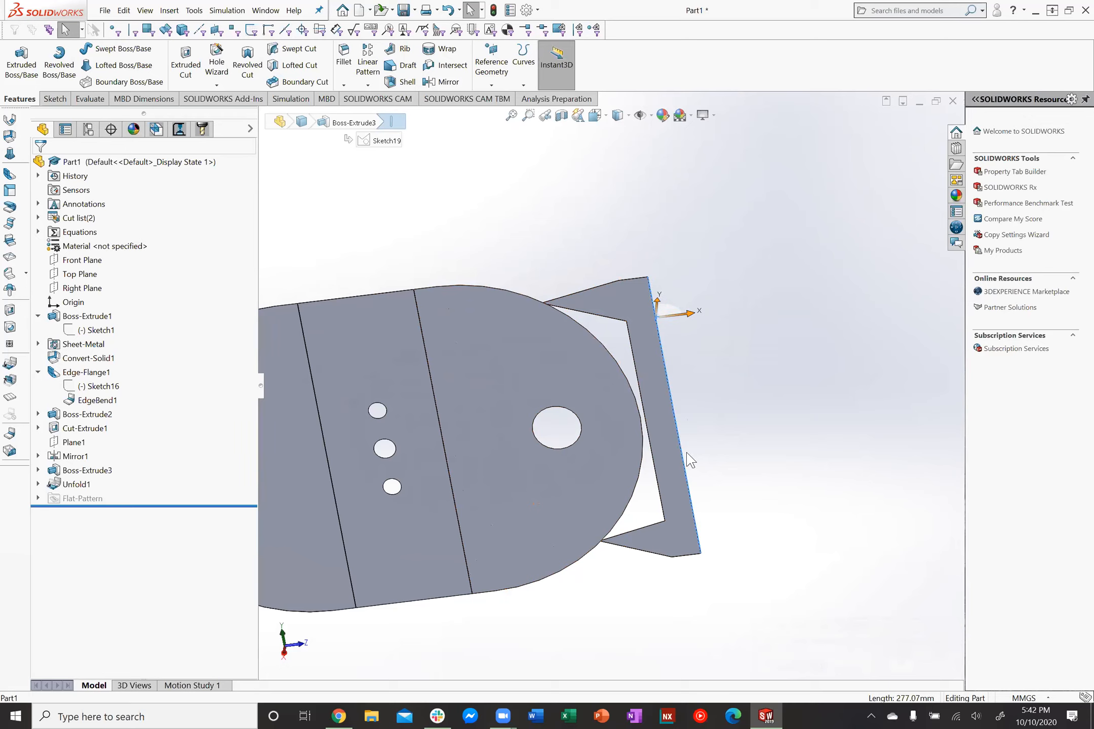
scroll(679, 468, down, 1)
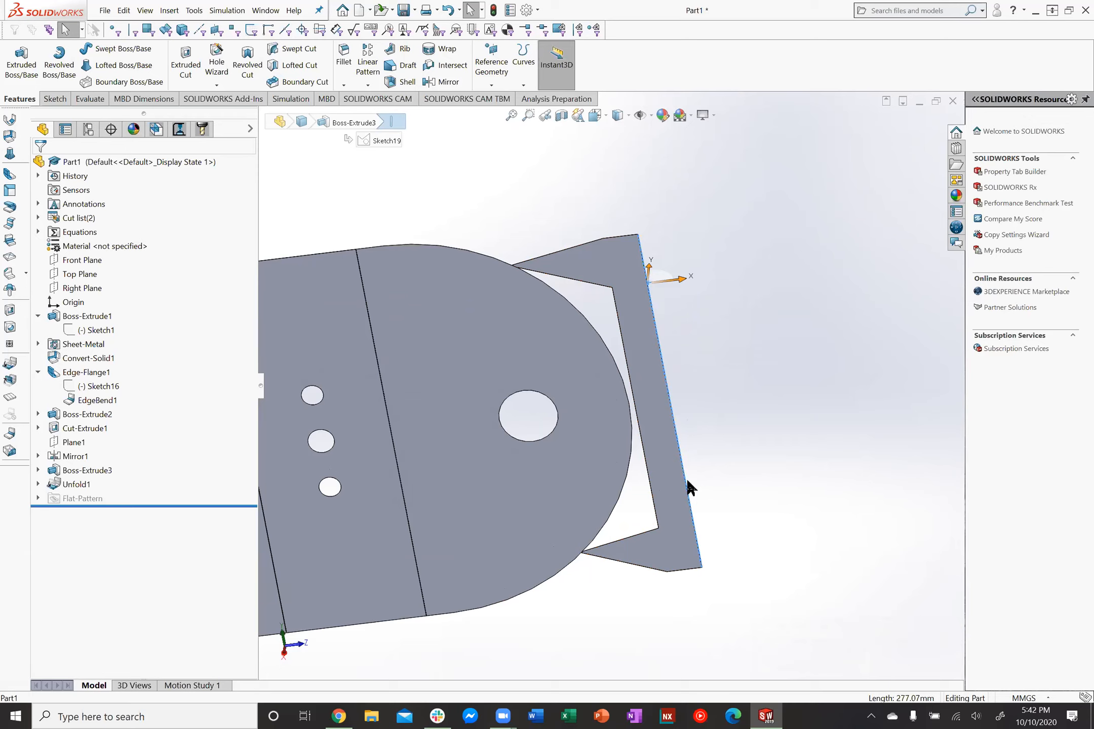
scroll(706, 471, up, 1)
middle_drag(706, 471, 703, 426)
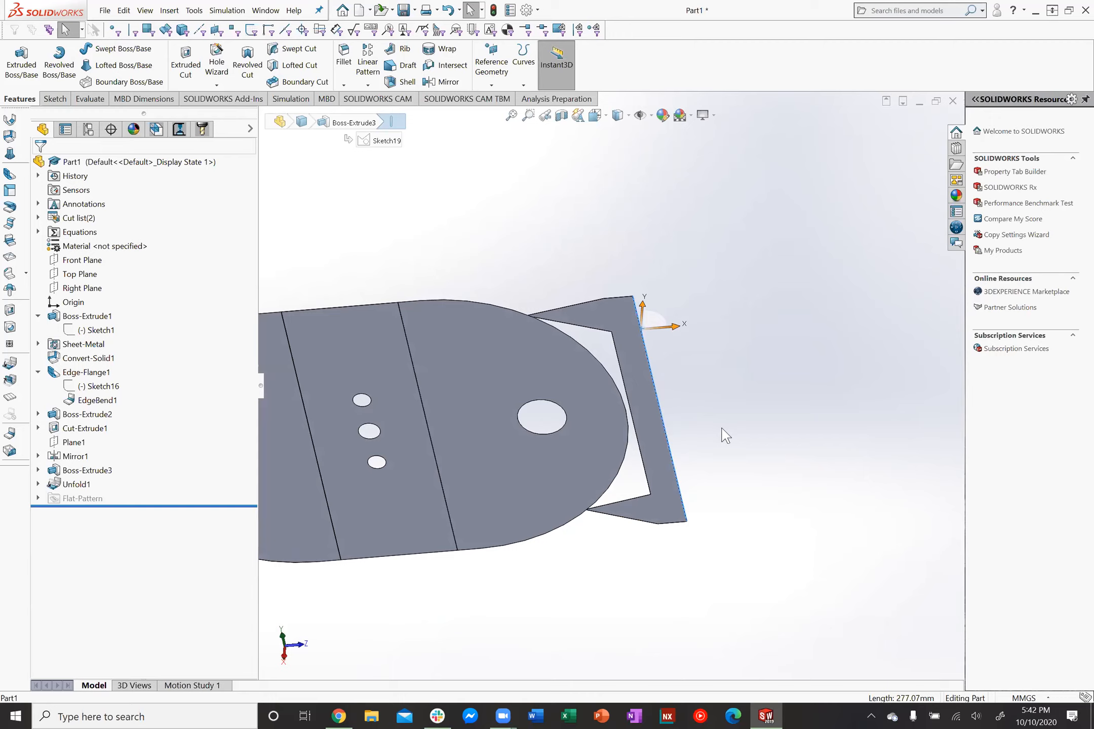
scroll(725, 435, up, 2)
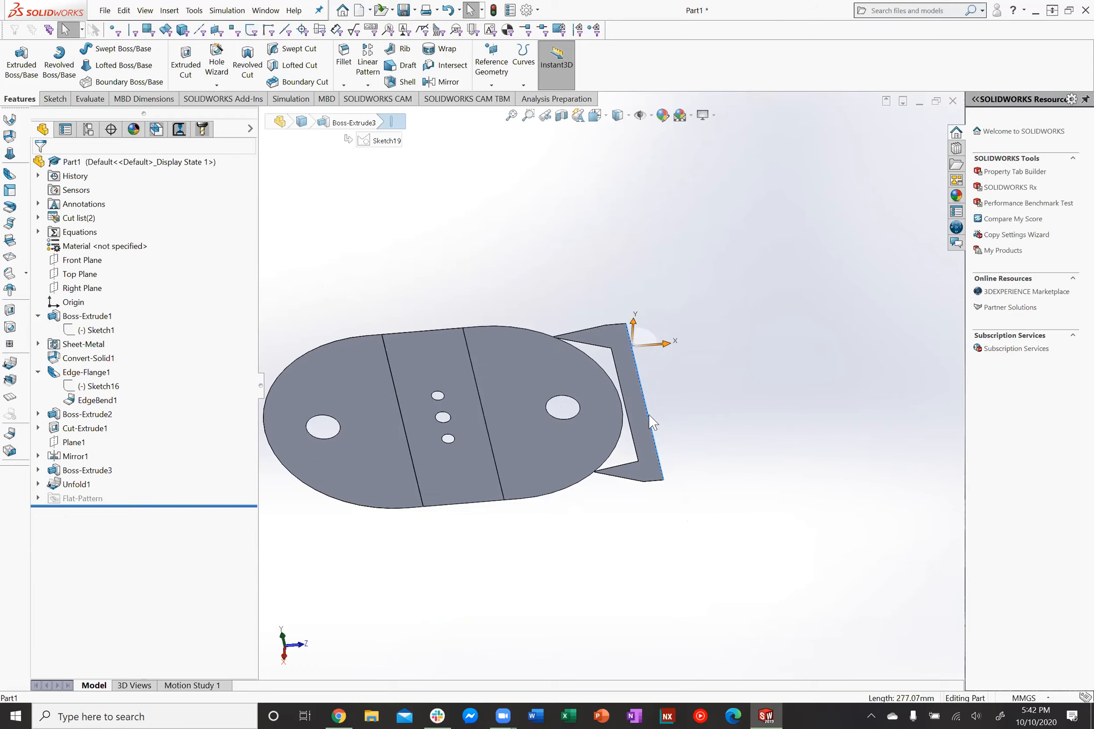
scroll(381, 403, up, 2)
middle_drag(359, 420, 365, 372)
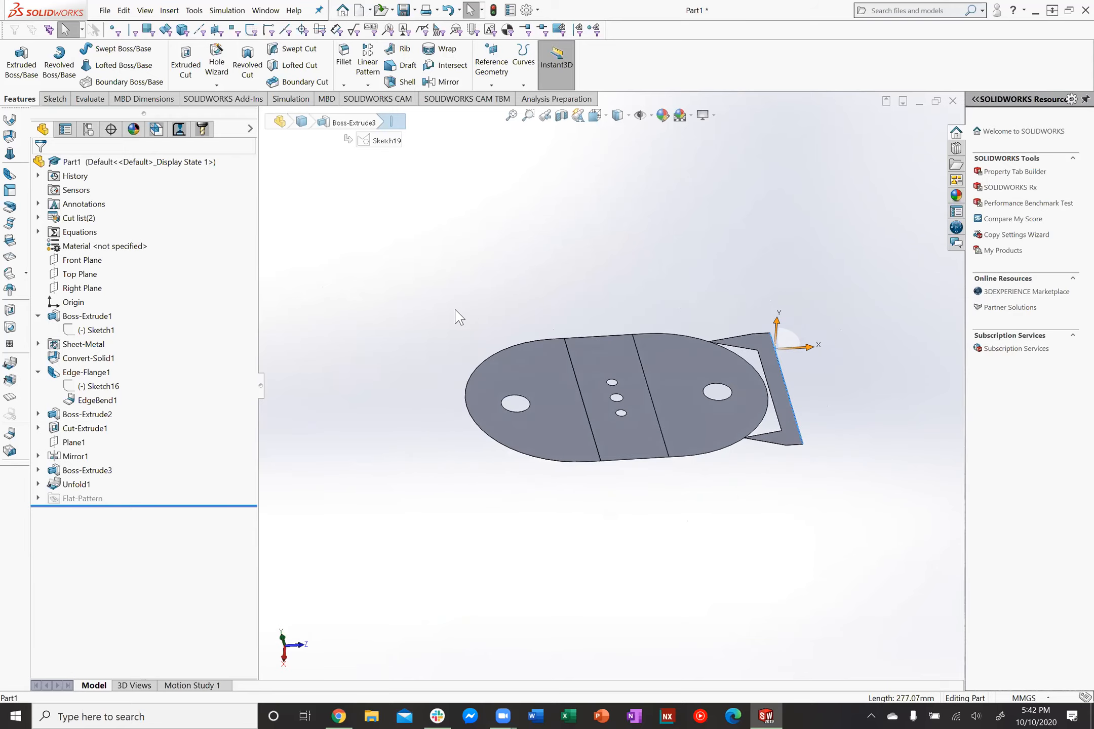
middle_drag(634, 293, 653, 292)
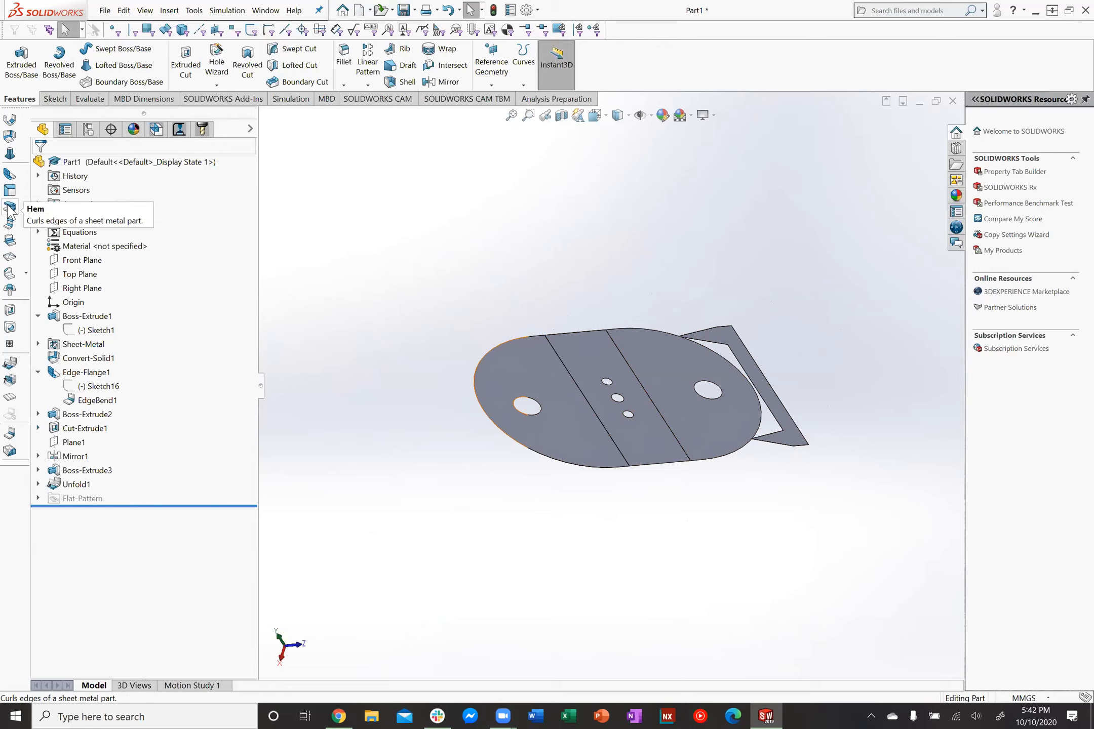
Try an open hem, 10 mm long with a 10 mm gap, on a straight outer edge of the bracket's middle section
click(11, 208)
scroll(653, 461, down, 3)
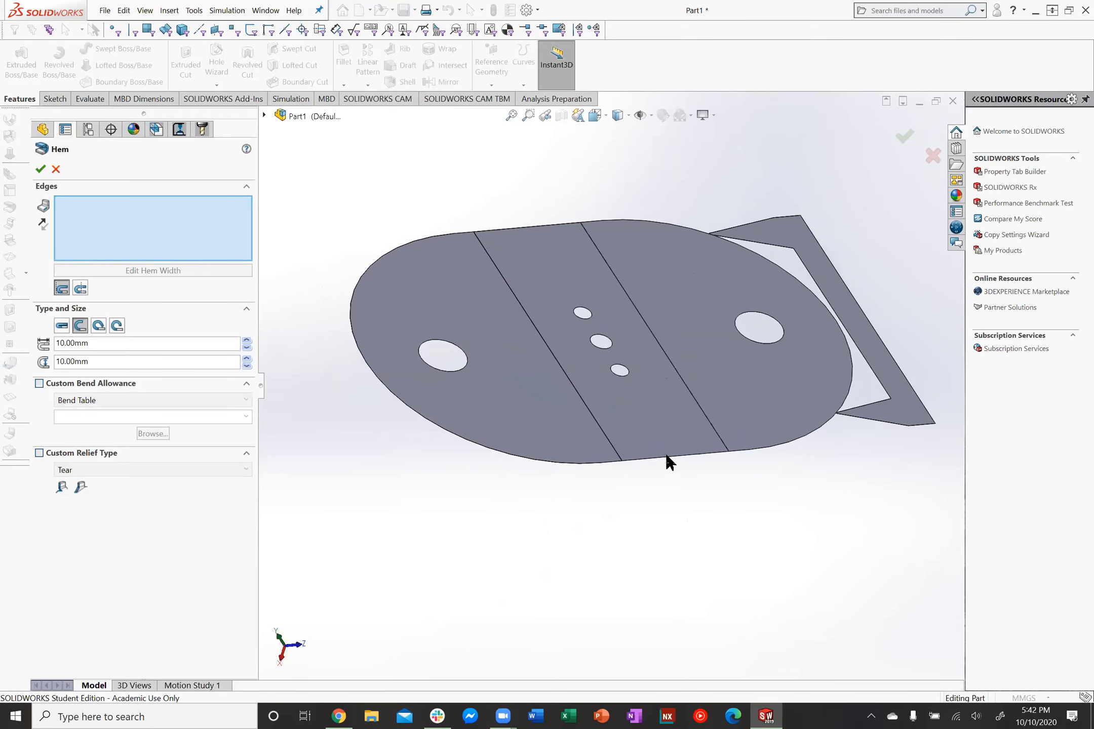
click(675, 458)
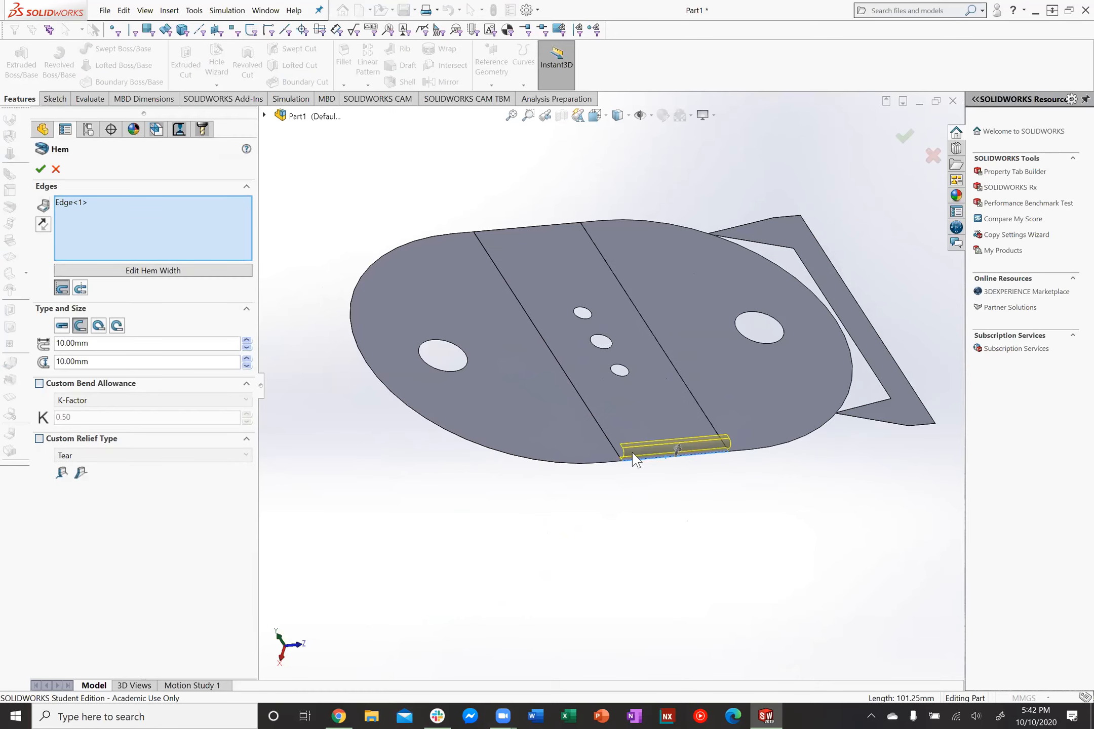
middle_drag(637, 454, 735, 415)
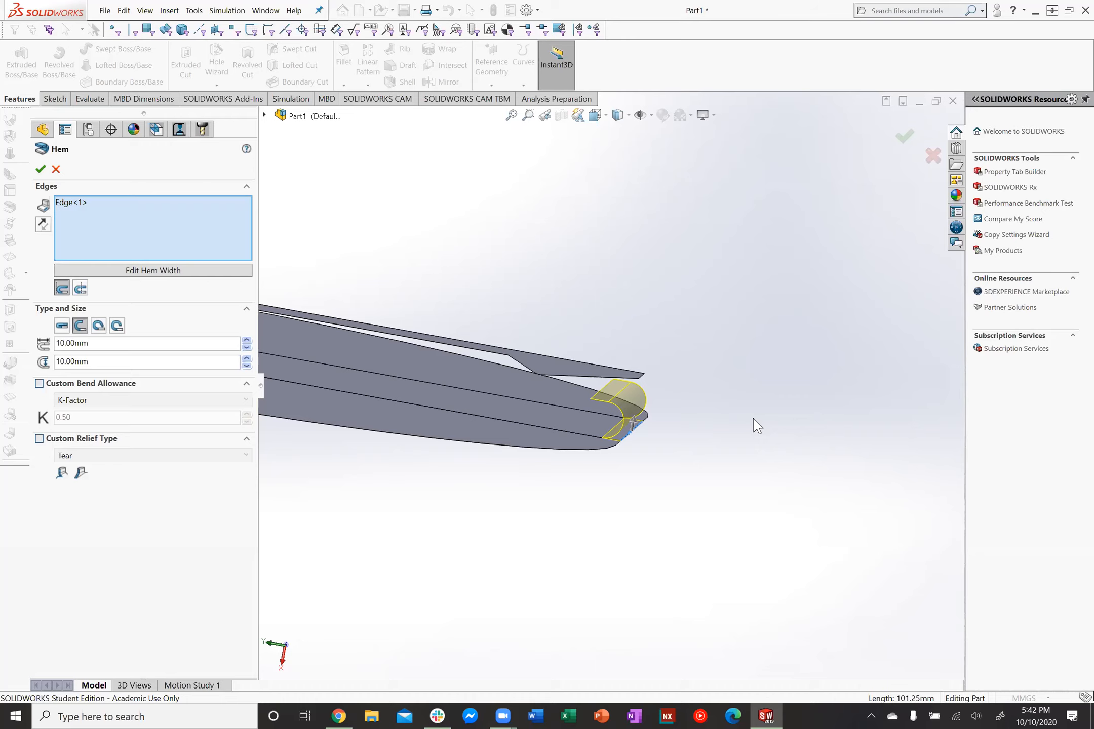
scroll(628, 415, down, 2)
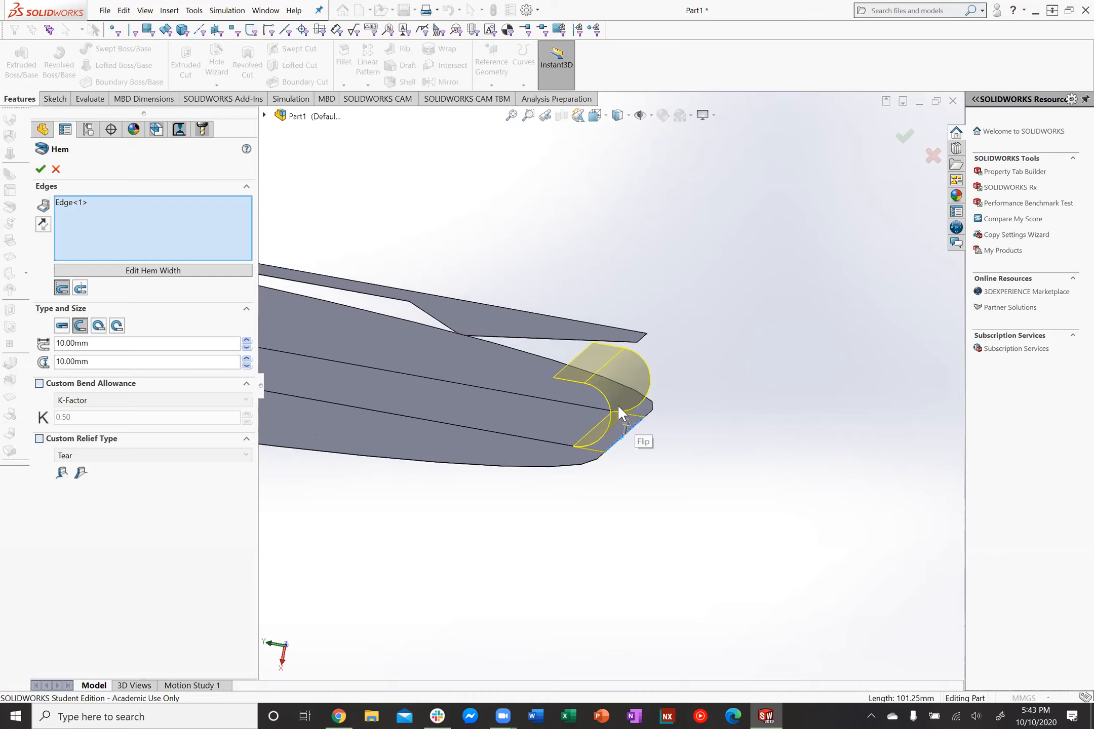
scroll(616, 404, down, 2)
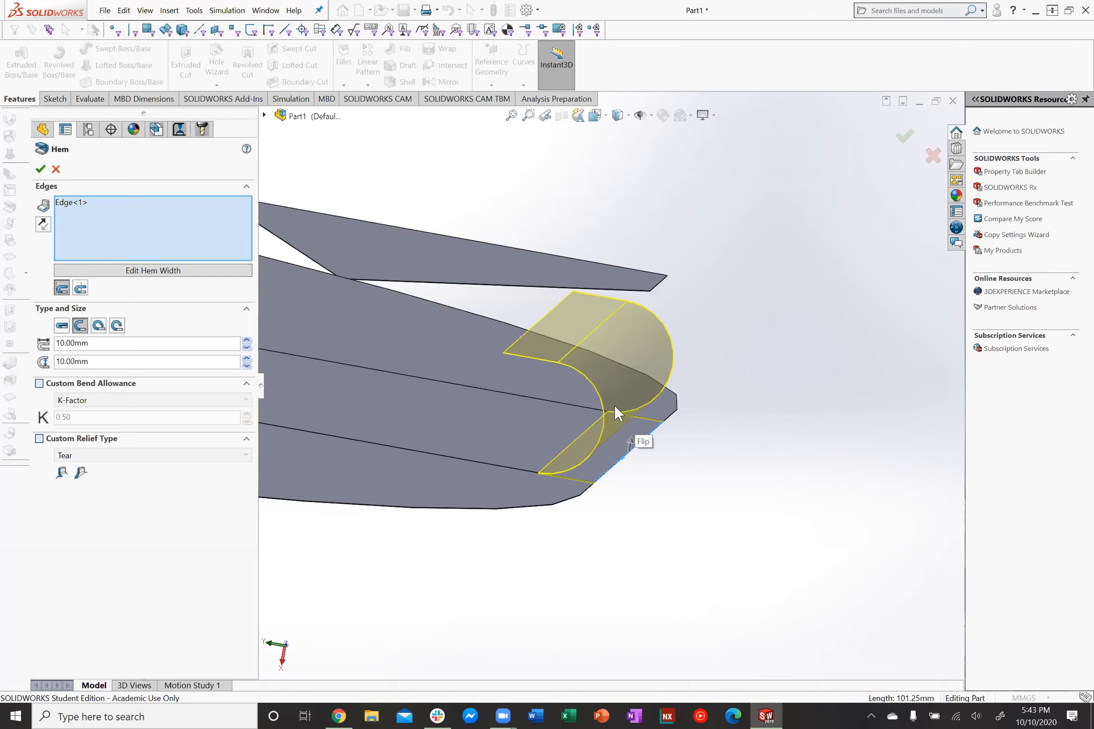
Try the closed hem type with a 10 mm length on the middle section's straight edge
click(58, 327)
scroll(591, 471, down, 3)
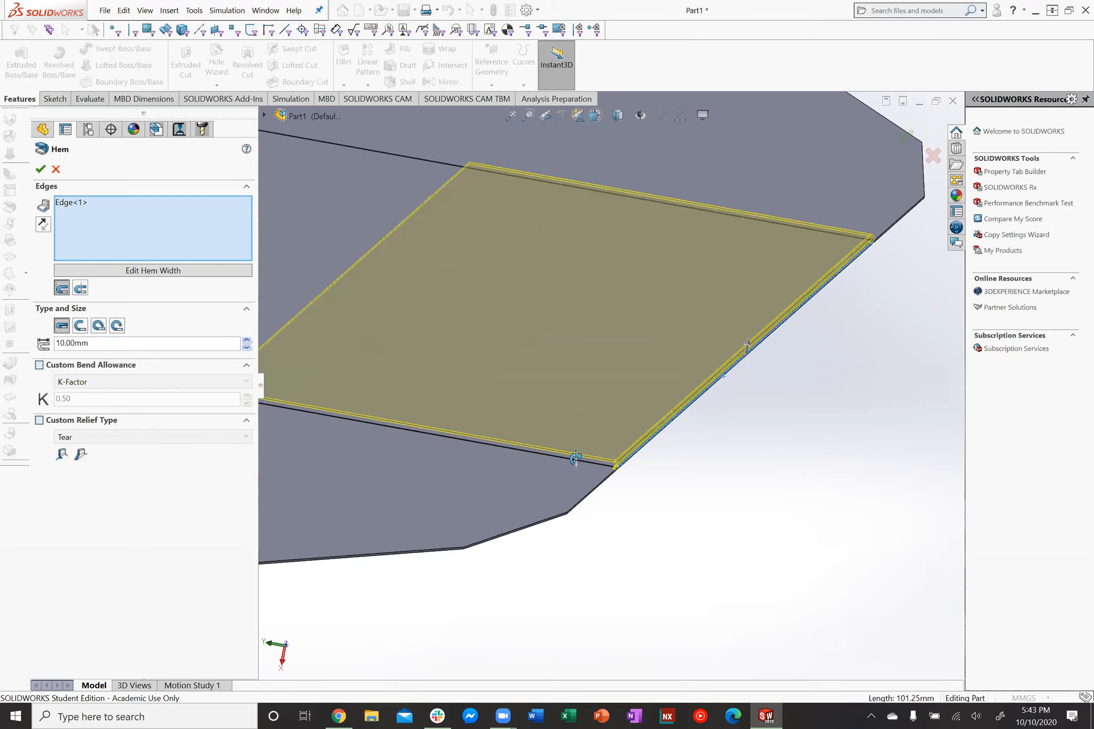
scroll(625, 481, up, 6)
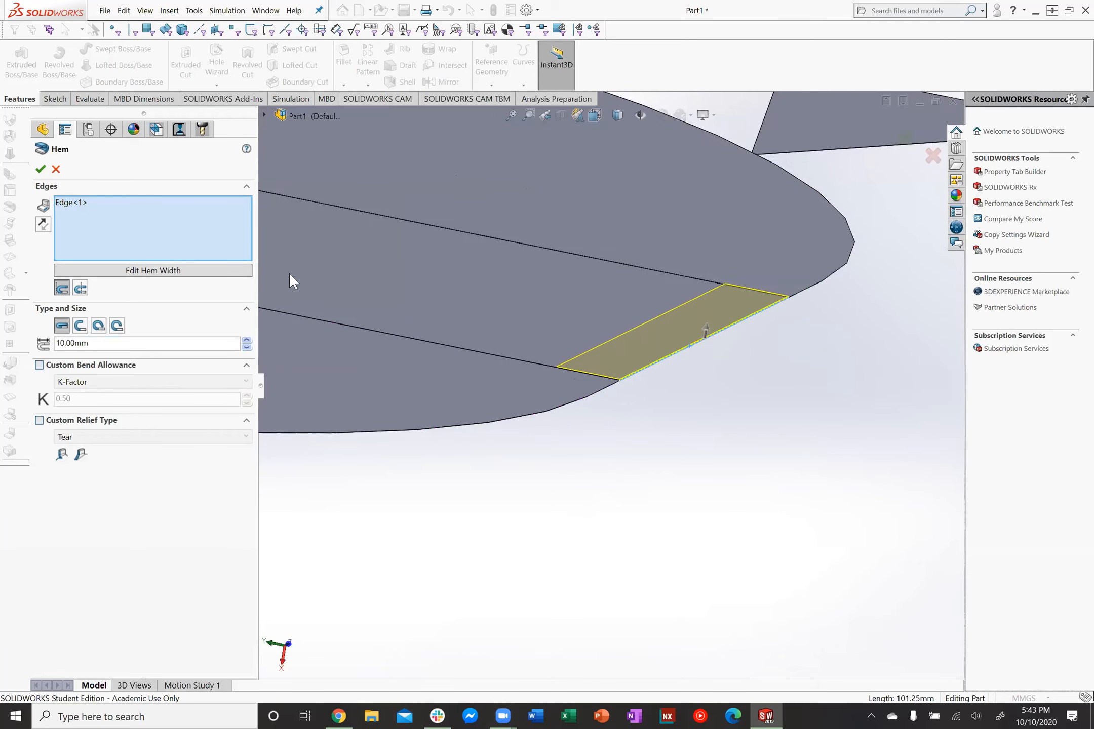
click(41, 168)
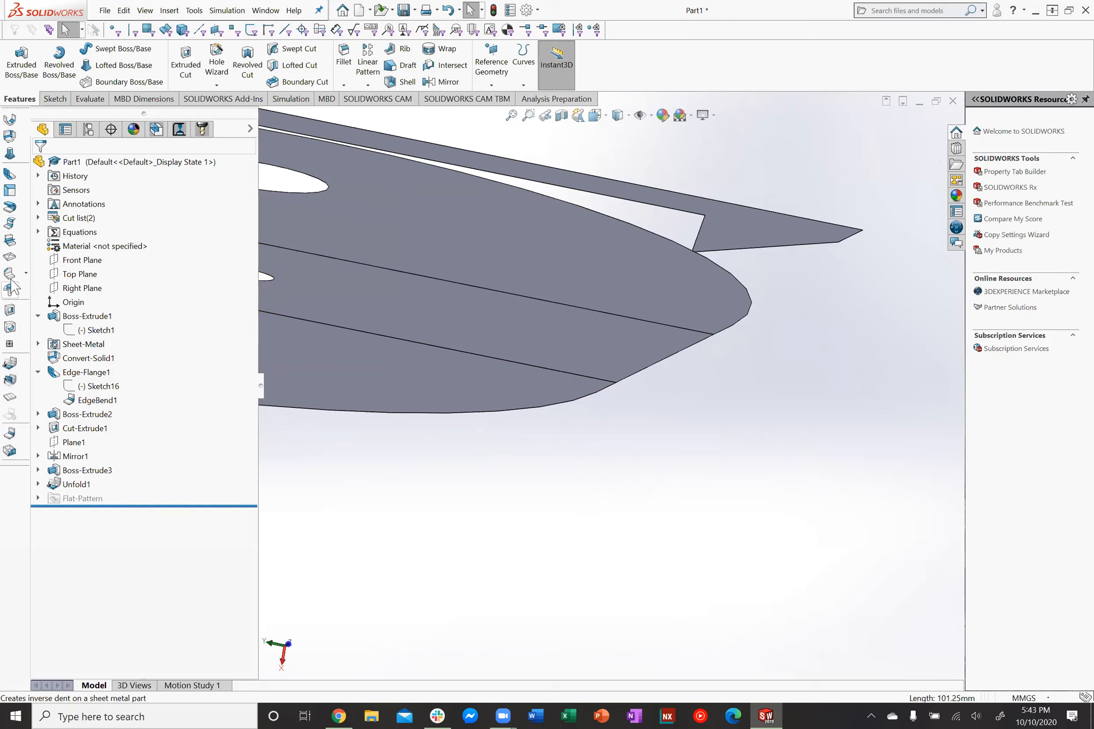
Close the part without saving its changes and minimize the program window
middle_drag(648, 286, 626, 314)
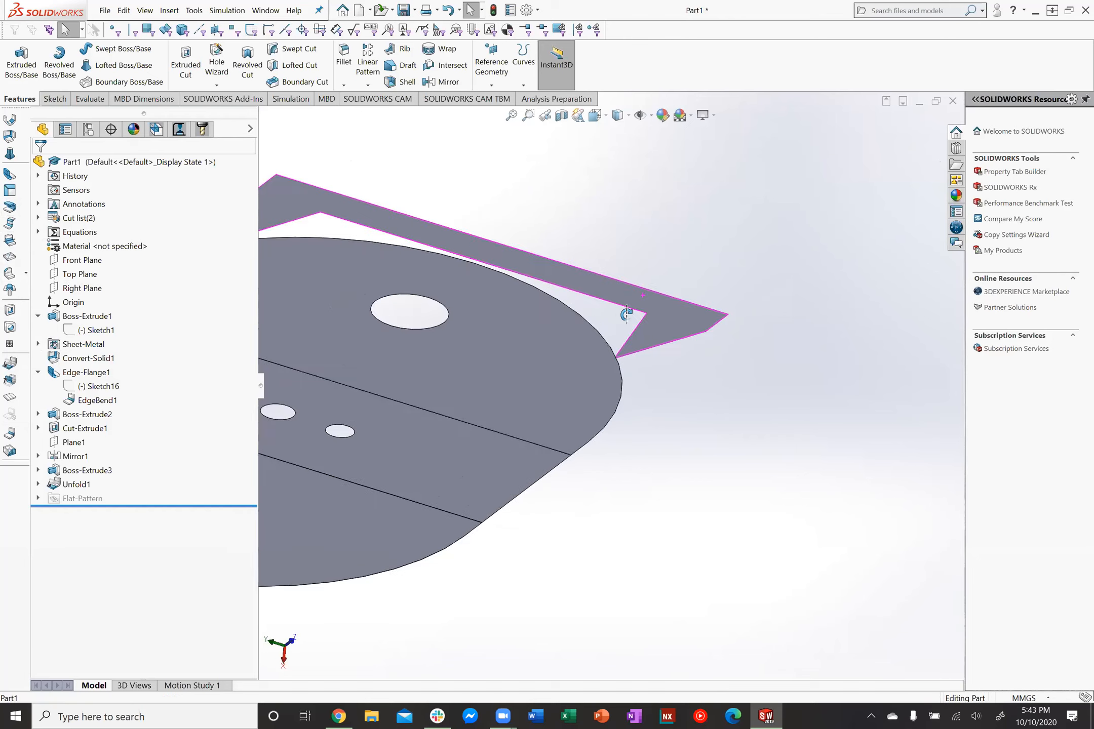
scroll(627, 314, up, 1)
scroll(446, 300, up, 3)
middle_drag(442, 301, 374, 315)
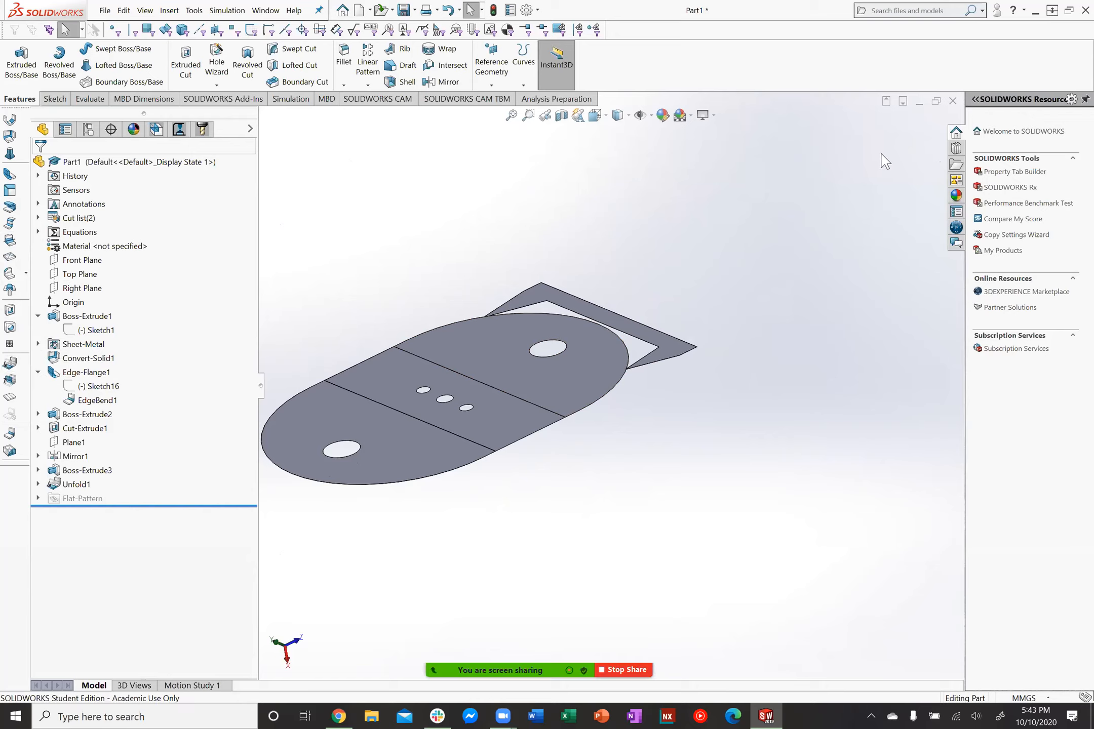
click(957, 104)
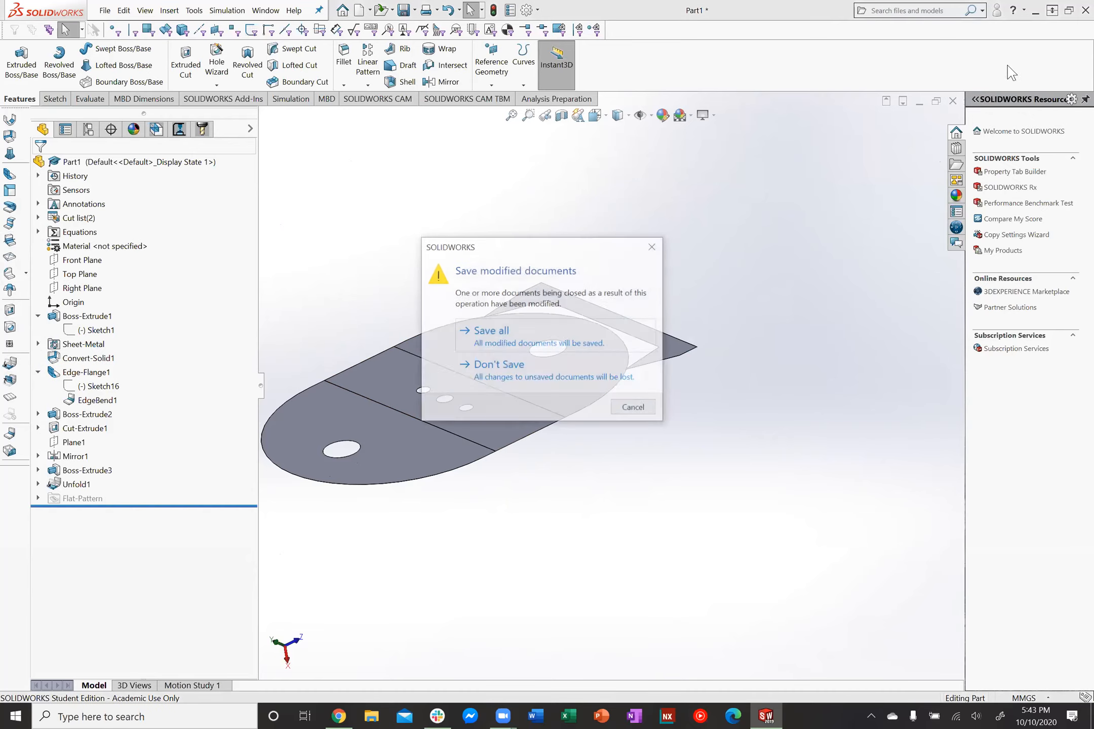
click(539, 371)
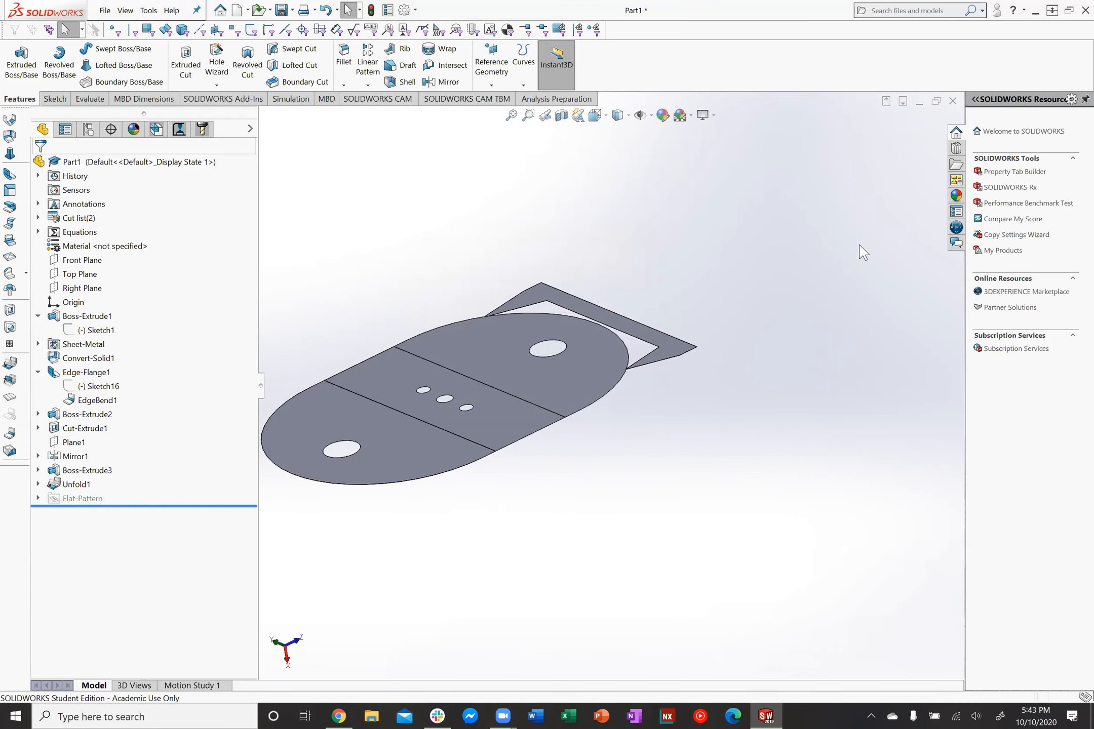
click(1035, 9)
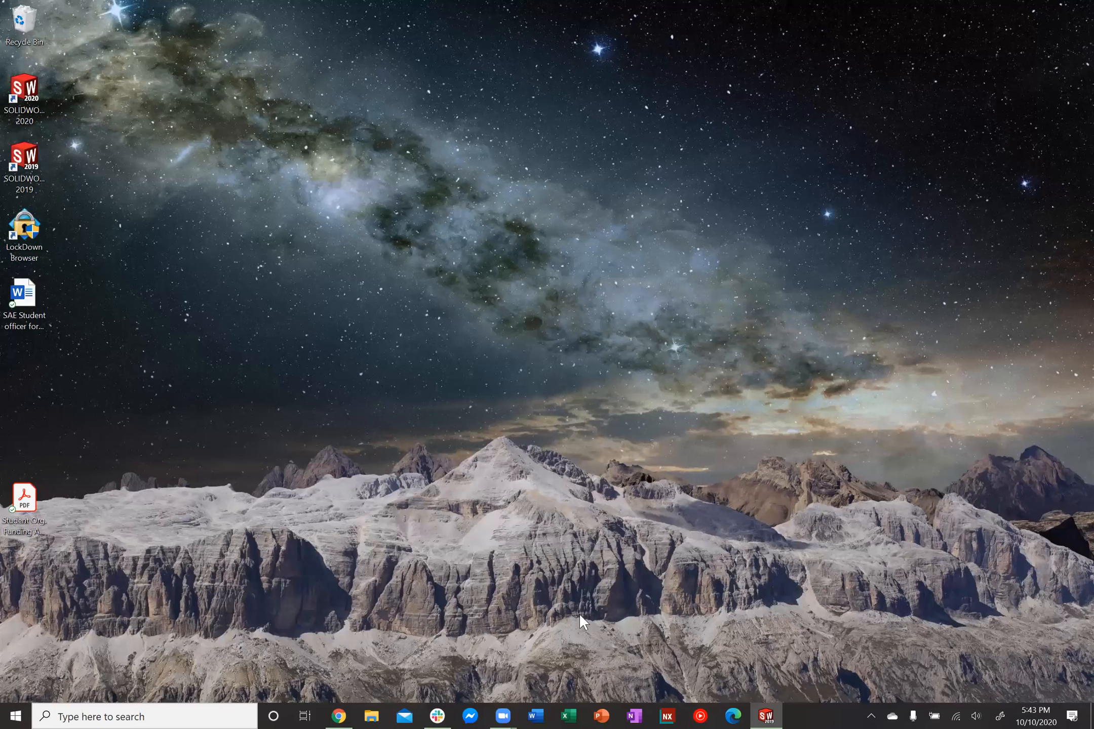